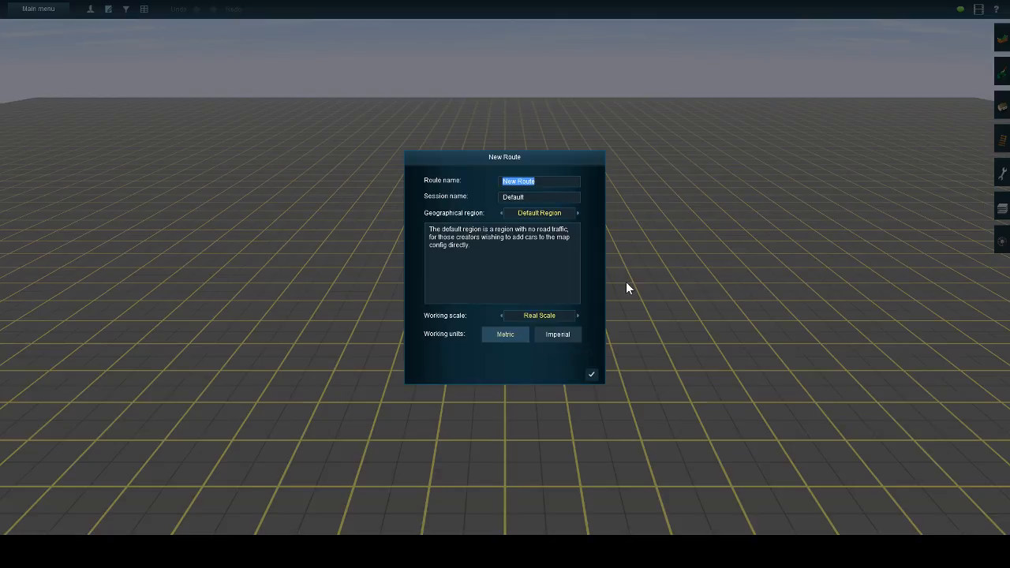
- Create the new route with the name "CSX/NS Water level Route" and imperial working units
{"action": "key", "text": "BackSpace"}
{"action": "left_click", "coordinate": [551, 331]}
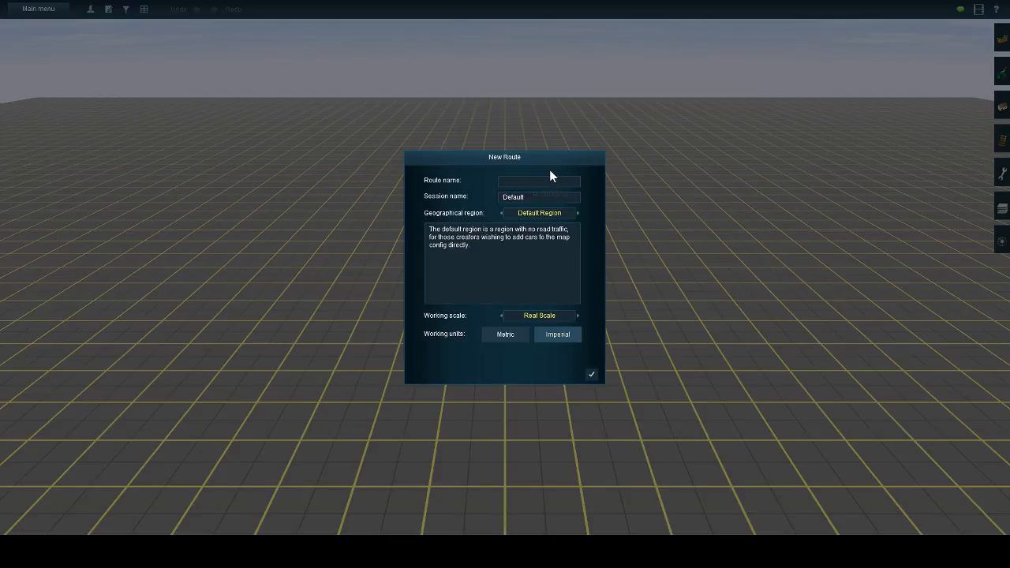
{"action": "type", "text": "CSX"}
{"action": "type", "text": "/NS Water lev"}
{"action": "type", "text": "el Route"}
{"action": "left_click", "coordinate": [595, 371]}
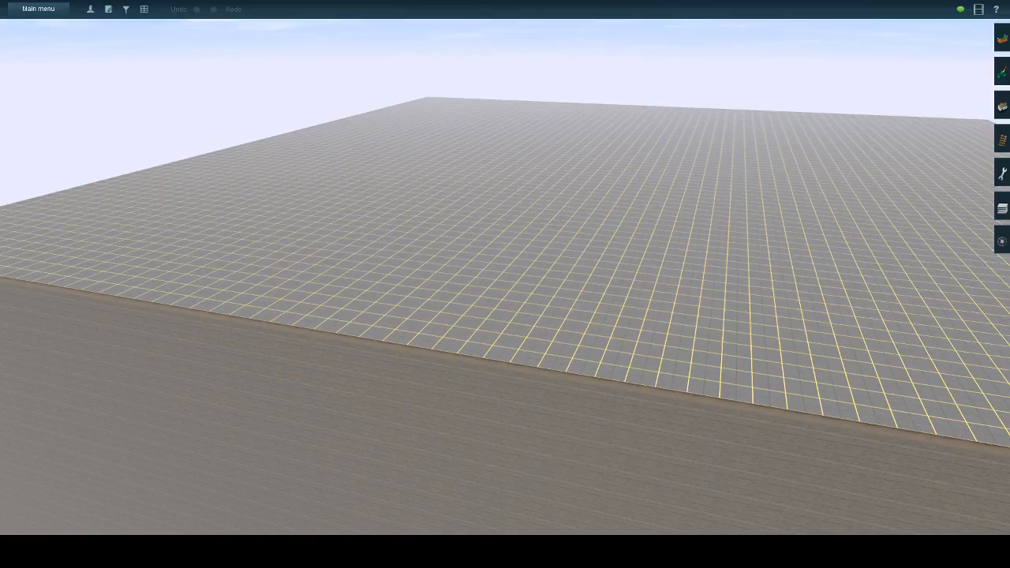
- Lay a straight JR MS Conc1 (Terrain) track across the baseboard from one edge to the opposite edge
{"action": "scroll", "coordinate": [546, 286], "scroll_direction": "down", "scroll_amount": 5}
{"action": "middle_click_drag", "start_coordinate": [547, 286], "coordinate": [506, 288]}
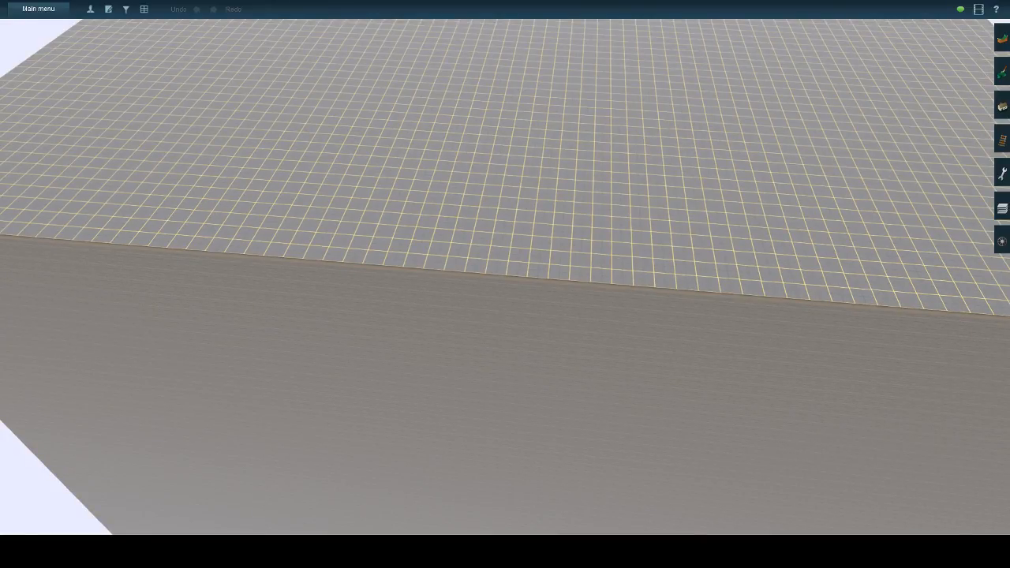
{"action": "middle_click_drag", "start_coordinate": [507, 288], "coordinate": [331, 236]}
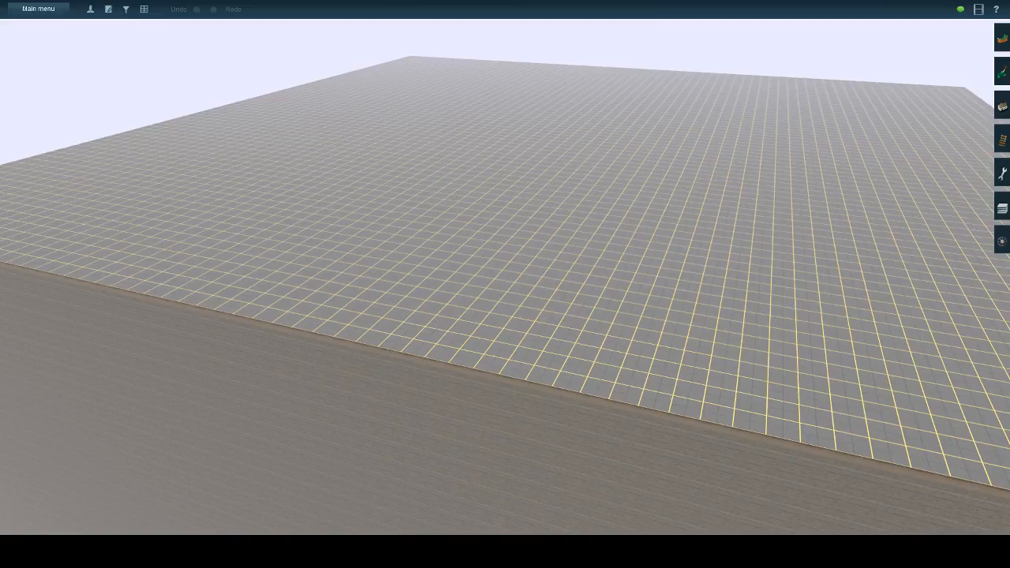
{"action": "middle_click_drag", "start_coordinate": [505, 261], "coordinate": [938, 123]}
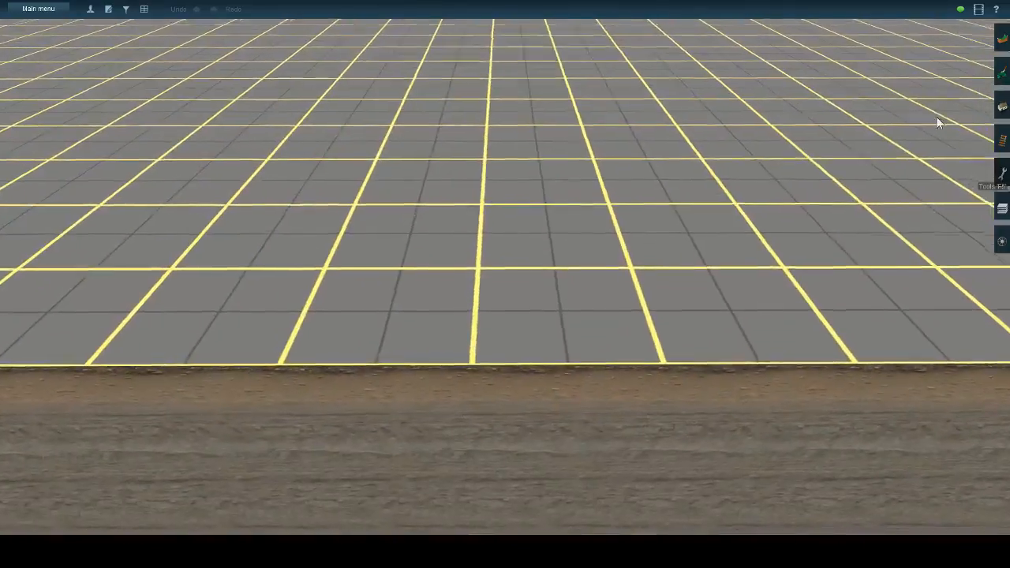
{"action": "left_click", "coordinate": [995, 139]}
{"action": "middle_click_drag", "start_coordinate": [614, 290], "coordinate": [716, 308]}
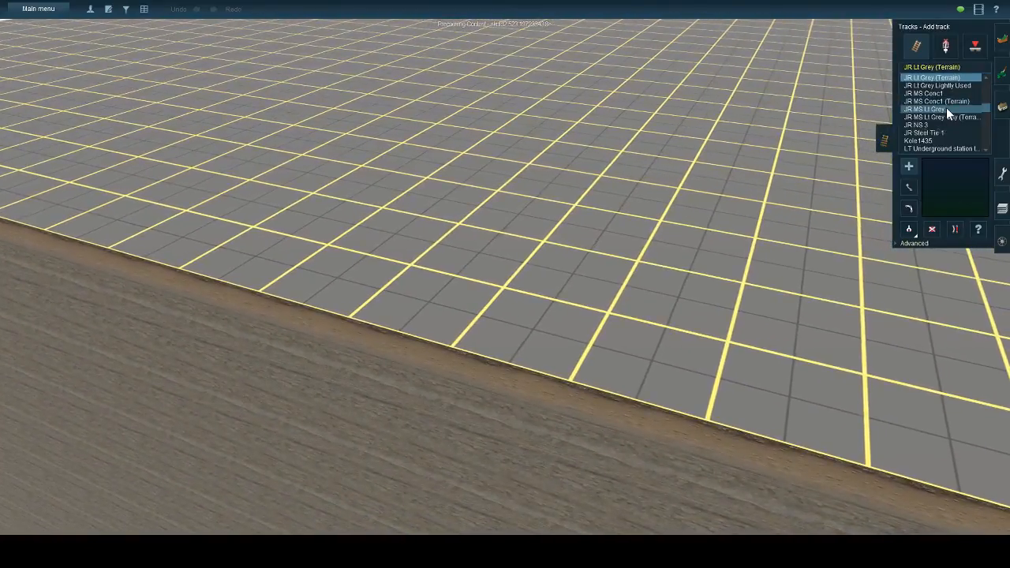
{"action": "left_click", "coordinate": [946, 102]}
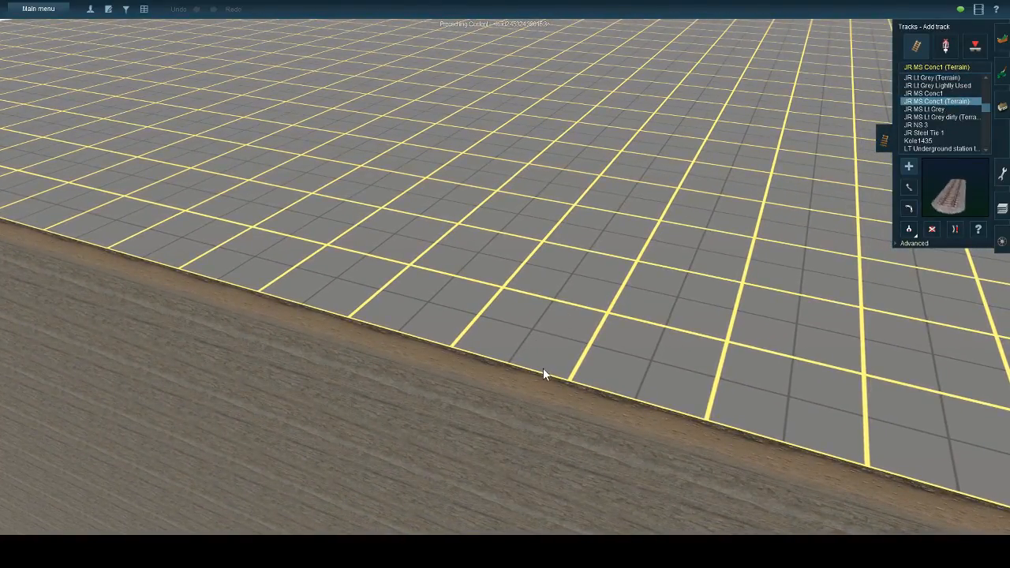
{"action": "left_click_drag", "start_coordinate": [545, 368], "coordinate": [533, 99]}
{"action": "right_click", "coordinate": [534, 99]}
{"action": "key", "text": "Right"}
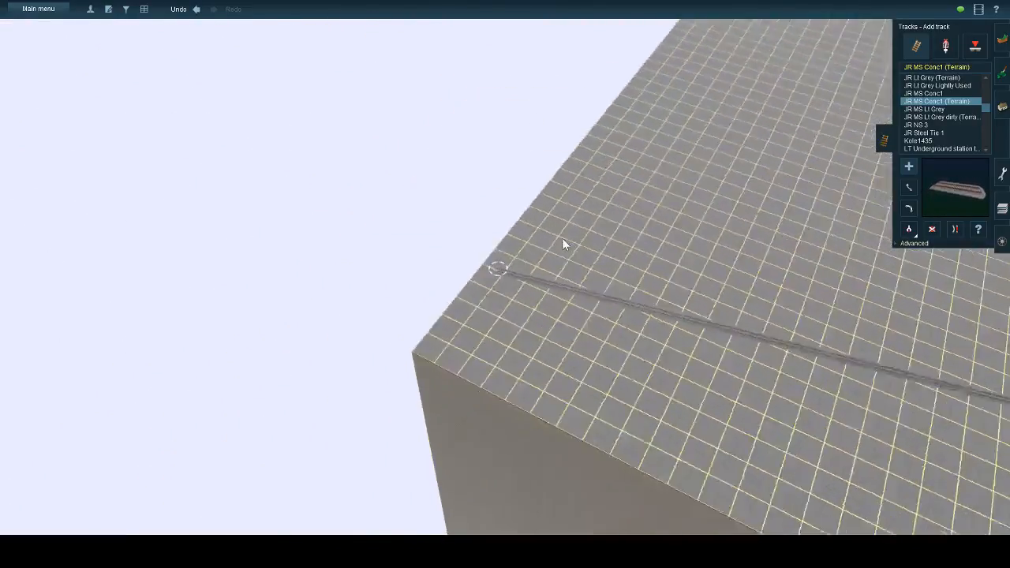
{"action": "right_click", "coordinate": [563, 244]}
- Lay a second JR MS Conc1 (Terrain) track closely parallel to the first, running to the far edge of the baseboard
{"action": "key", "text": "Right"}
{"action": "scroll", "coordinate": [562, 244], "scroll_direction": "up", "scroll_amount": 5}
{"action": "right_click", "coordinate": [568, 388]}
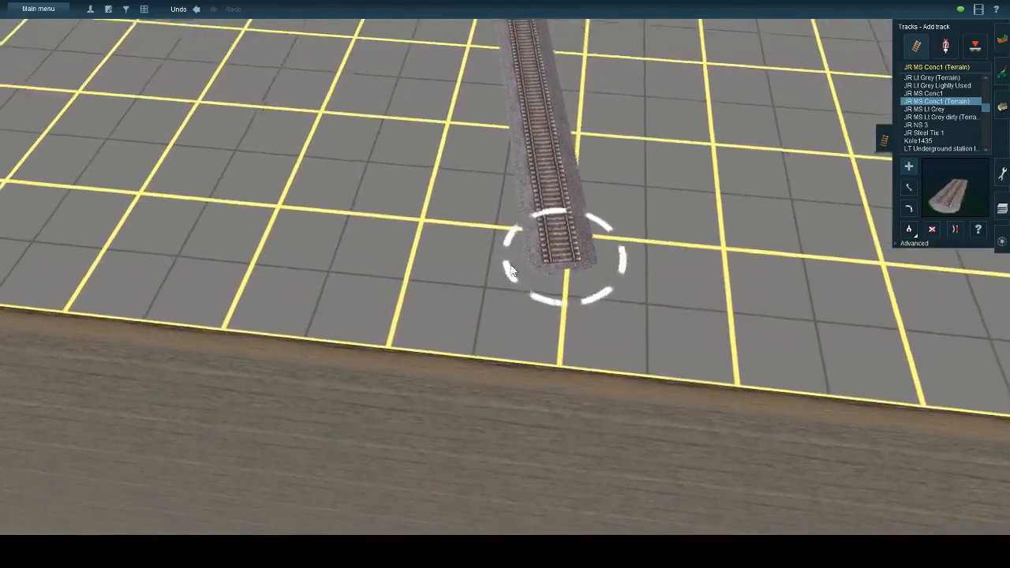
{"action": "left_click_drag", "start_coordinate": [506, 306], "coordinate": [469, 70]}
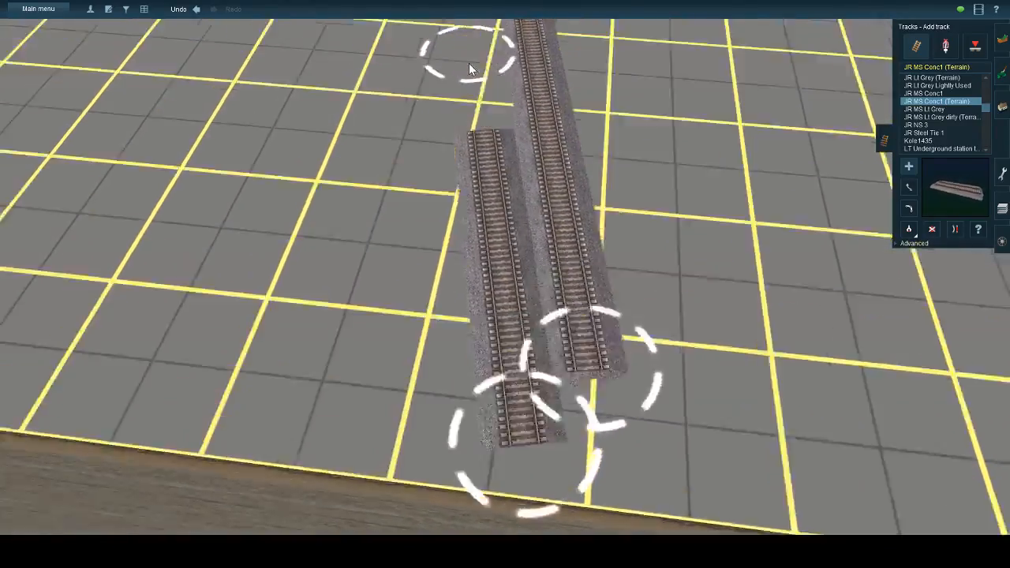
{"action": "scroll", "coordinate": [469, 69], "scroll_direction": "down", "scroll_amount": 10}
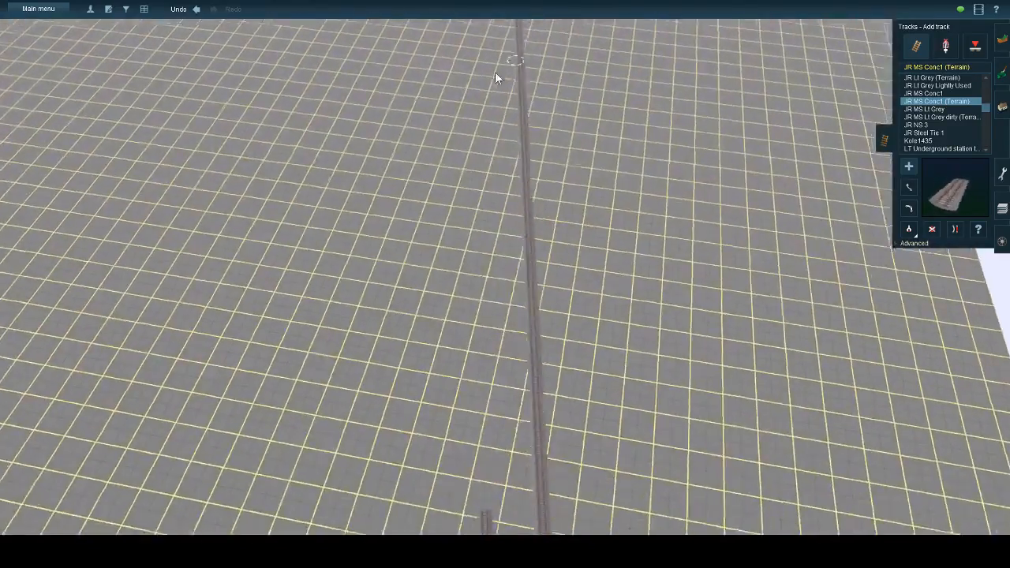
{"action": "right_click", "coordinate": [495, 73]}
{"action": "right_click", "coordinate": [518, 229]}
{"action": "scroll", "coordinate": [505, 205], "scroll_direction": "up", "scroll_amount": 4}
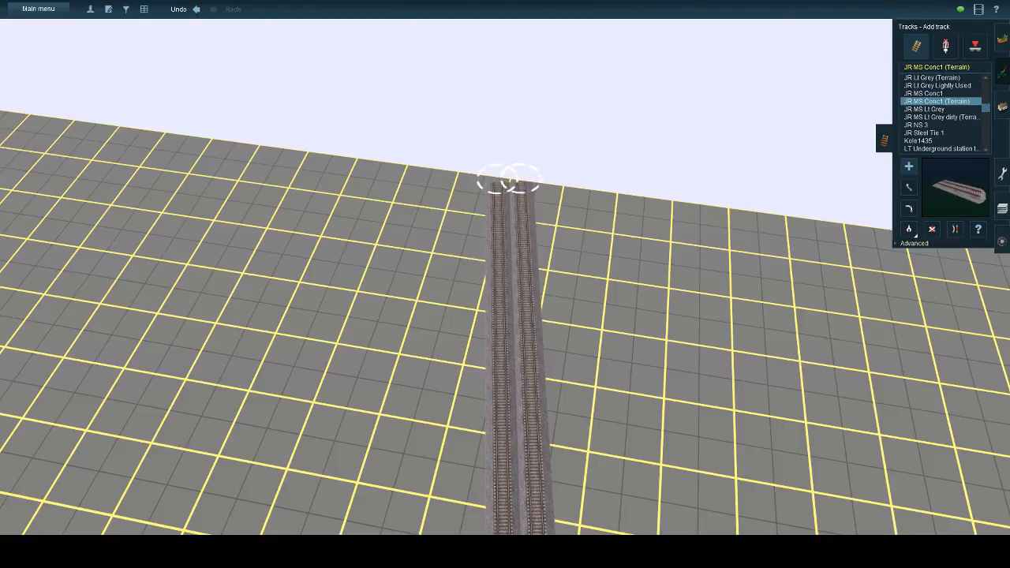
- Lay a third JR MS Conc1 (Terrain) track across the baseboard, spaced apart from the double track
{"action": "right_click", "coordinate": [480, 262]}
{"action": "scroll", "coordinate": [485, 264], "scroll_direction": "down", "scroll_amount": 3}
{"action": "key", "text": "Left"}
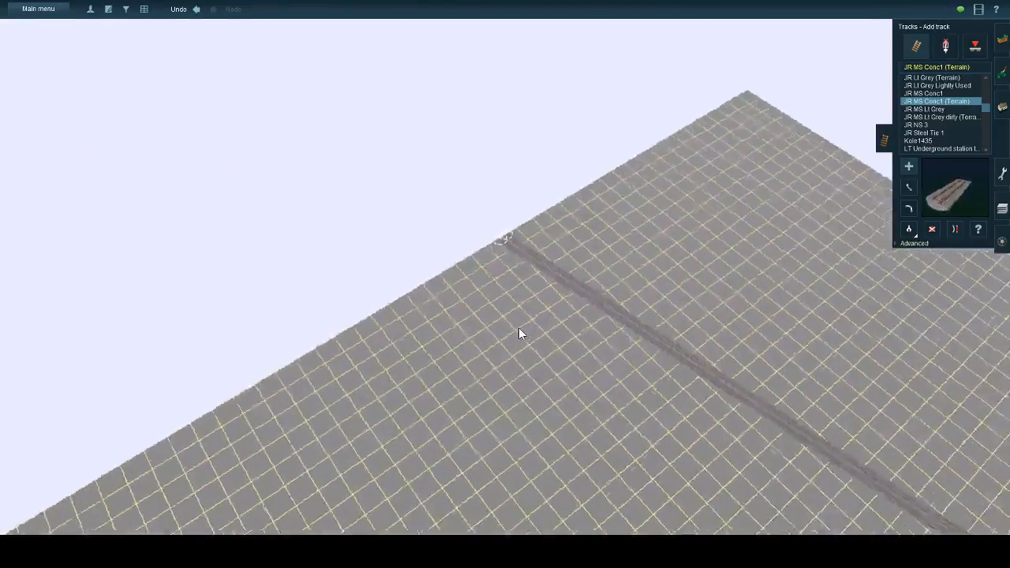
{"action": "key", "text": "Left"}
{"action": "key", "text": "Down"}
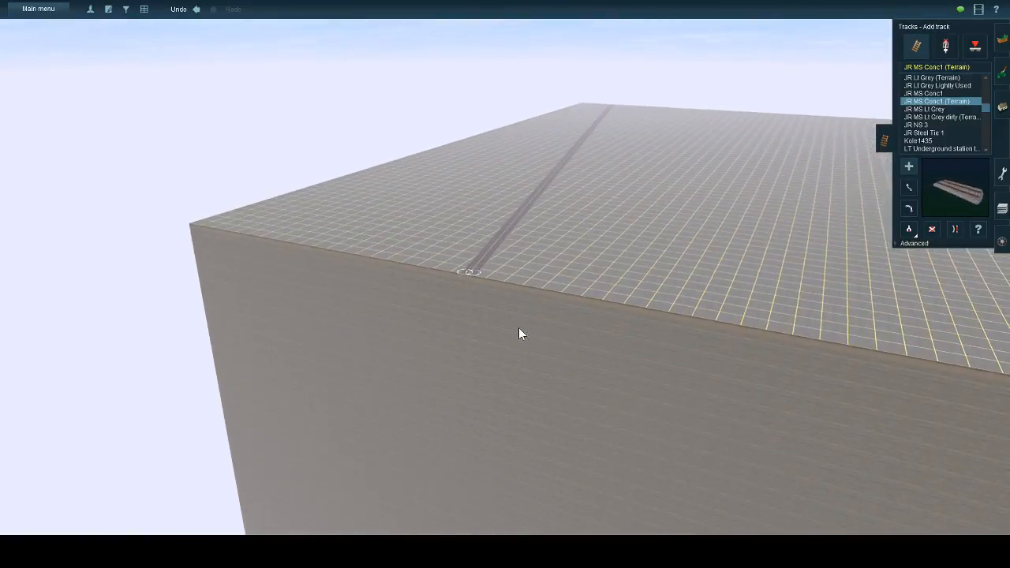
{"action": "key", "text": "Up"}
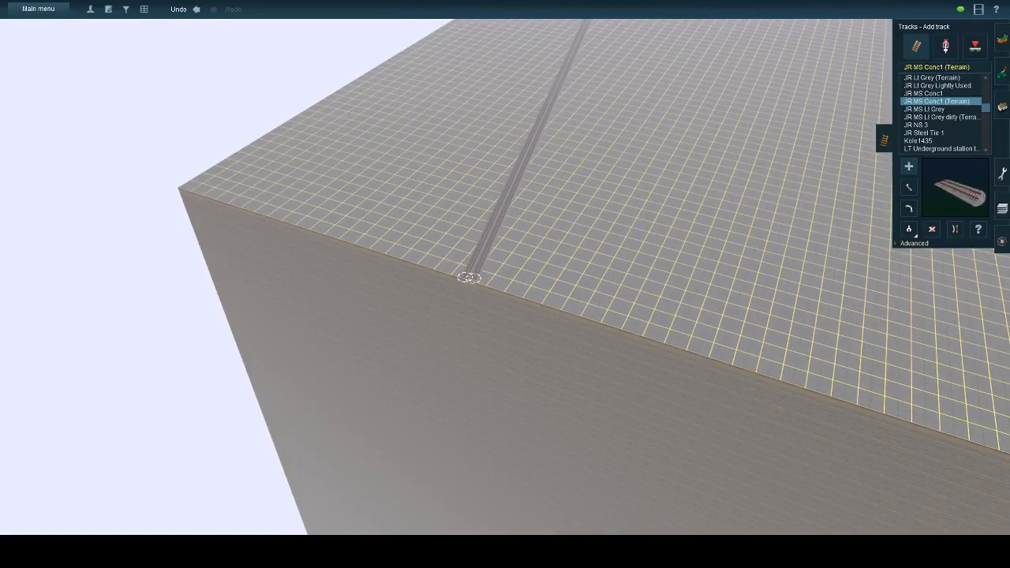
{"action": "scroll", "coordinate": [504, 276], "scroll_direction": "up", "scroll_amount": 3}
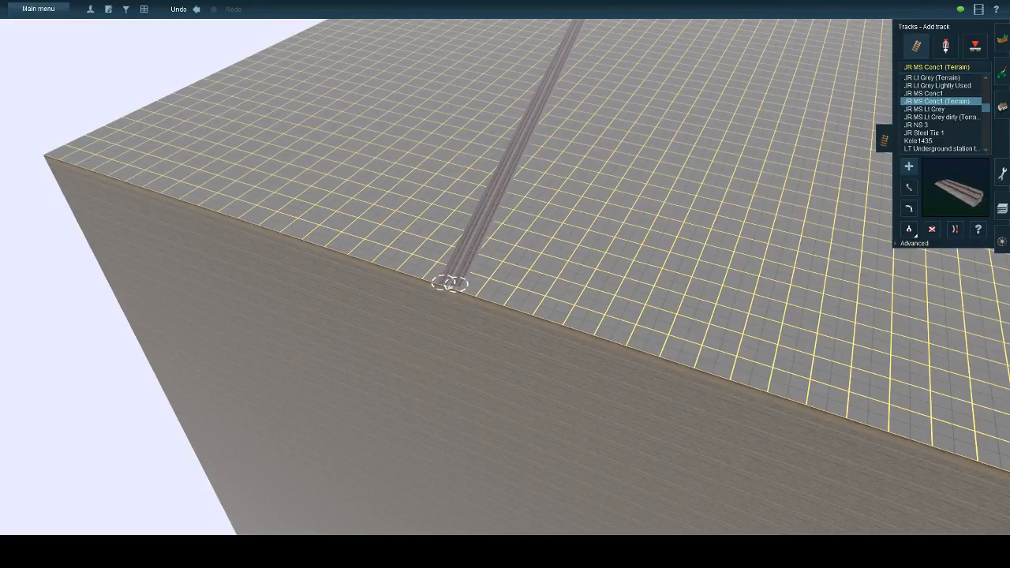
{"action": "right_click", "coordinate": [541, 293]}
{"action": "key", "text": "Down"}
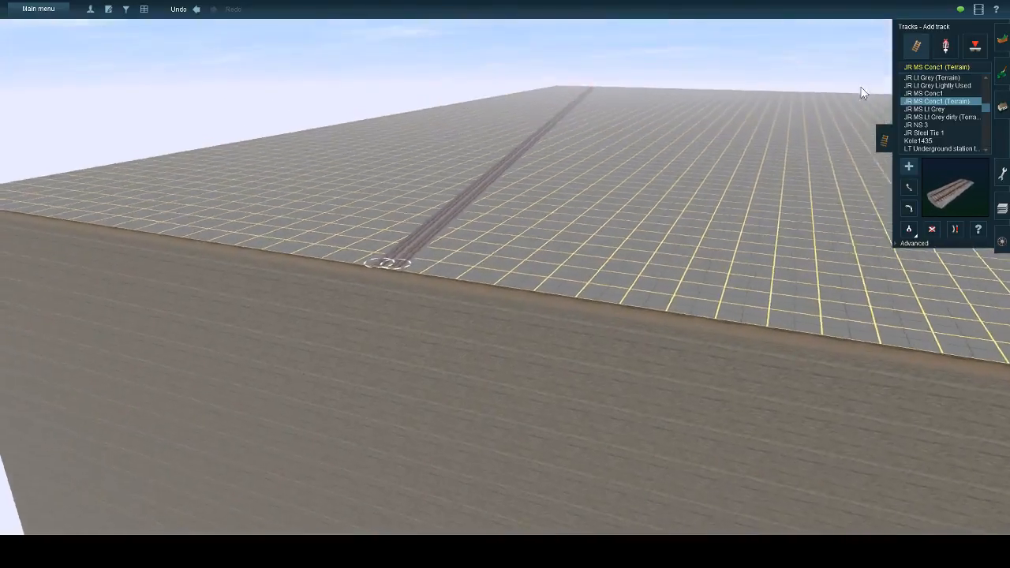
{"action": "key", "text": "Up"}
{"action": "key", "text": "Right"}
{"action": "right_click", "coordinate": [661, 281]}
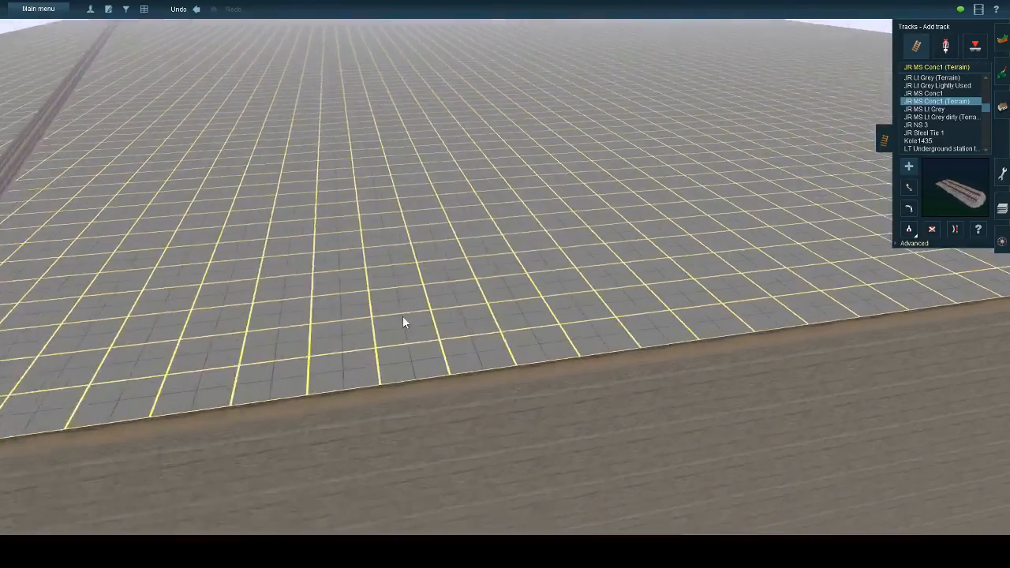
{"action": "key", "text": "Left"}
{"action": "right_click", "coordinate": [392, 265]}
{"action": "scroll", "coordinate": [392, 265], "scroll_direction": "up", "scroll_amount": 3}
{"action": "left_click", "coordinate": [362, 292]}
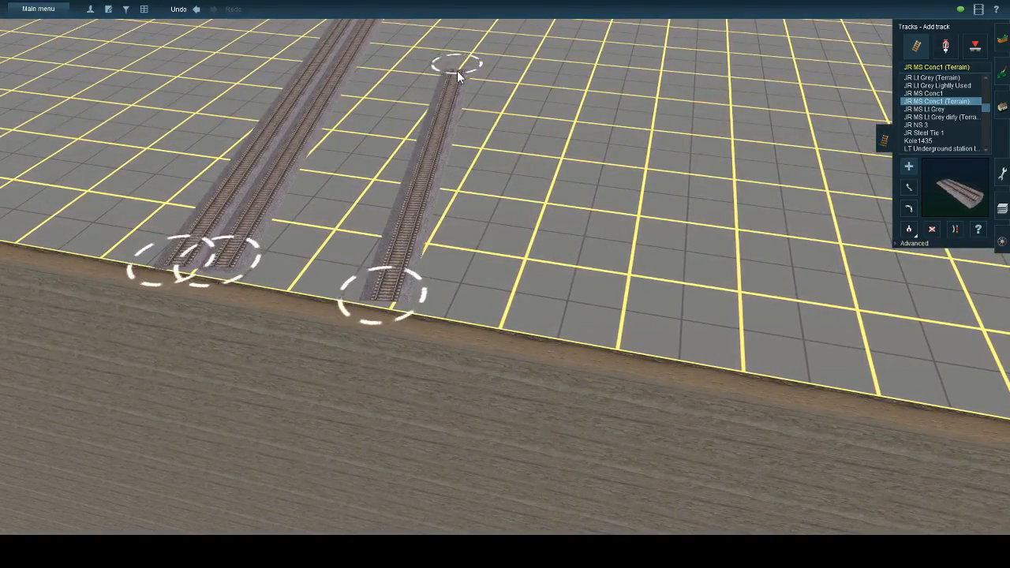
{"action": "right_click", "coordinate": [457, 70]}
{"action": "scroll", "coordinate": [520, 73], "scroll_direction": "down", "scroll_amount": 5}
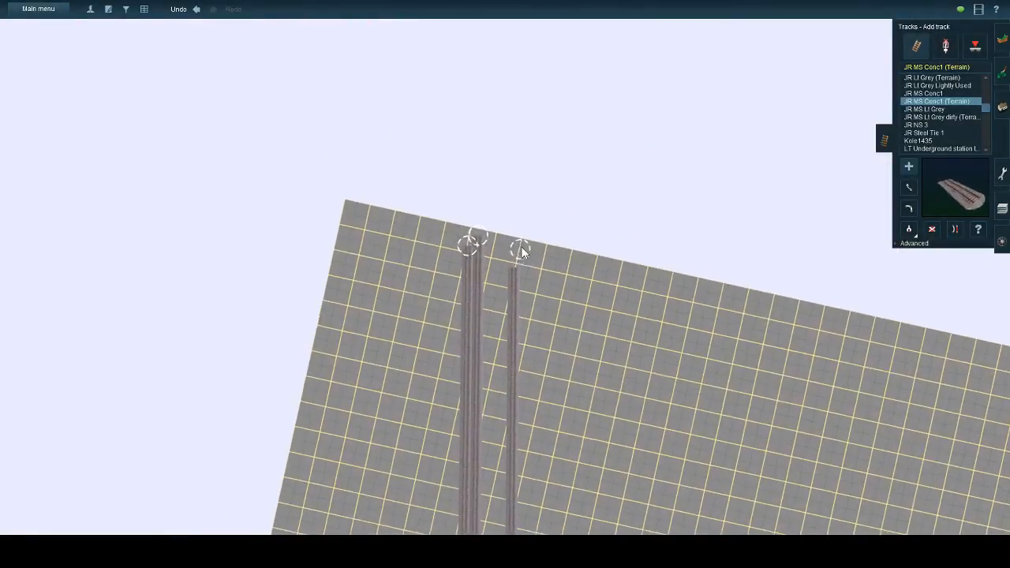
{"action": "left_click", "coordinate": [520, 247]}
{"action": "right_click", "coordinate": [520, 414]}
{"action": "scroll", "coordinate": [517, 420], "scroll_direction": "down", "scroll_amount": 5}
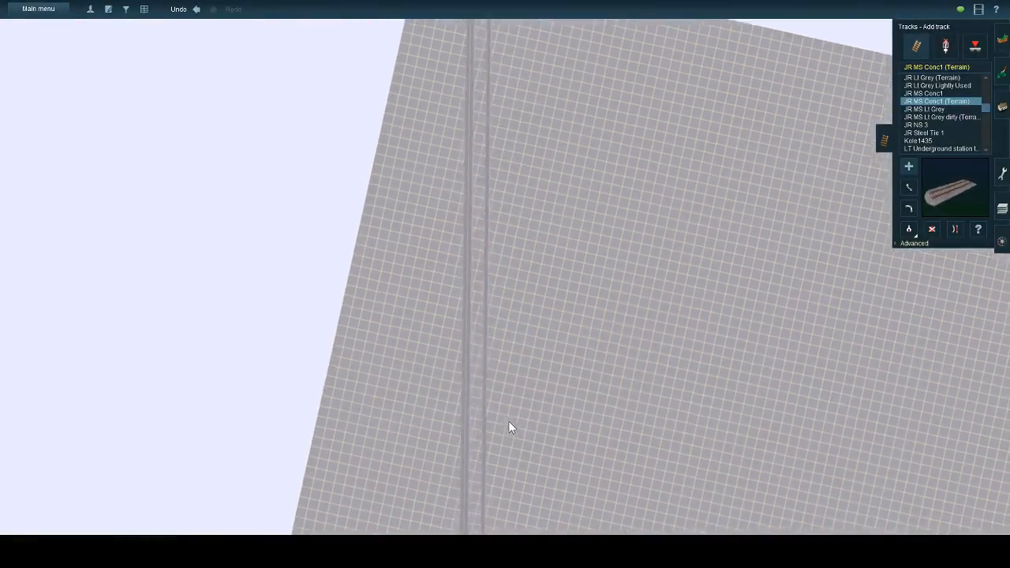
{"action": "right_click", "coordinate": [509, 421]}
{"action": "scroll", "coordinate": [486, 283], "scroll_direction": "up", "scroll_amount": 5}
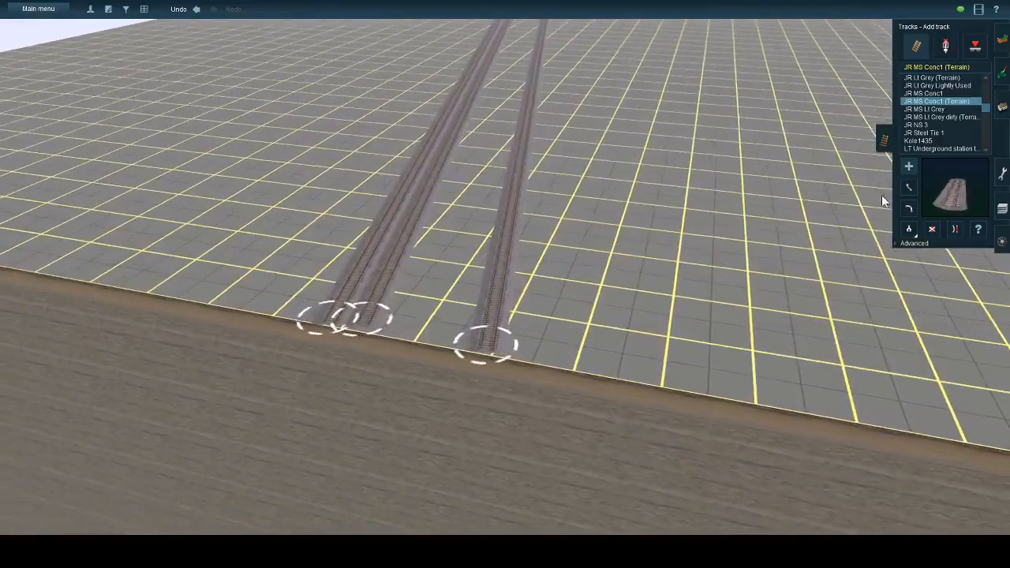
- Shift the near end of the separate third track sideways along the baseboard edge and delete that track
{"action": "left_click", "coordinate": [907, 187]}
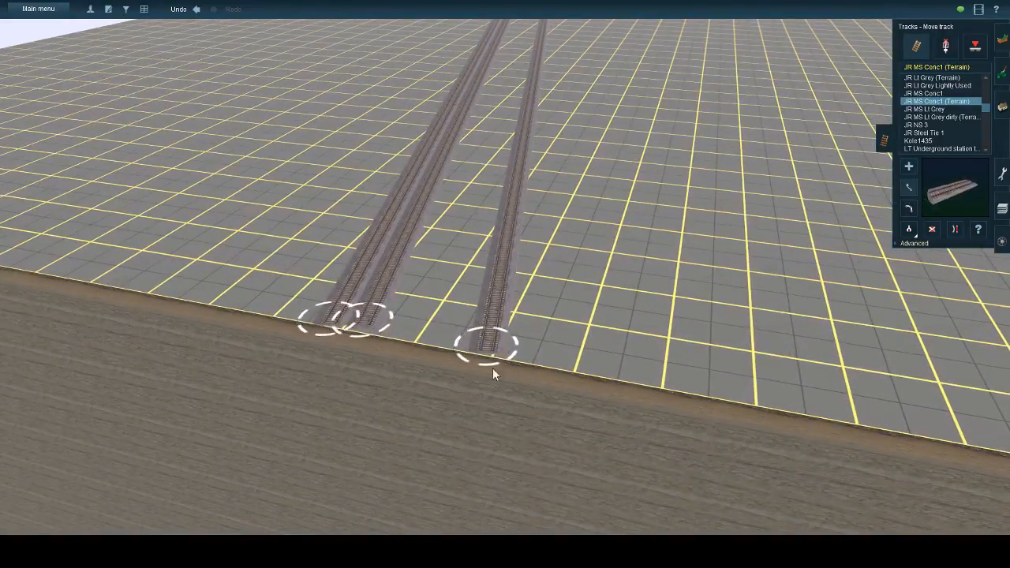
{"action": "left_click_drag", "start_coordinate": [493, 367], "coordinate": [493, 349]}
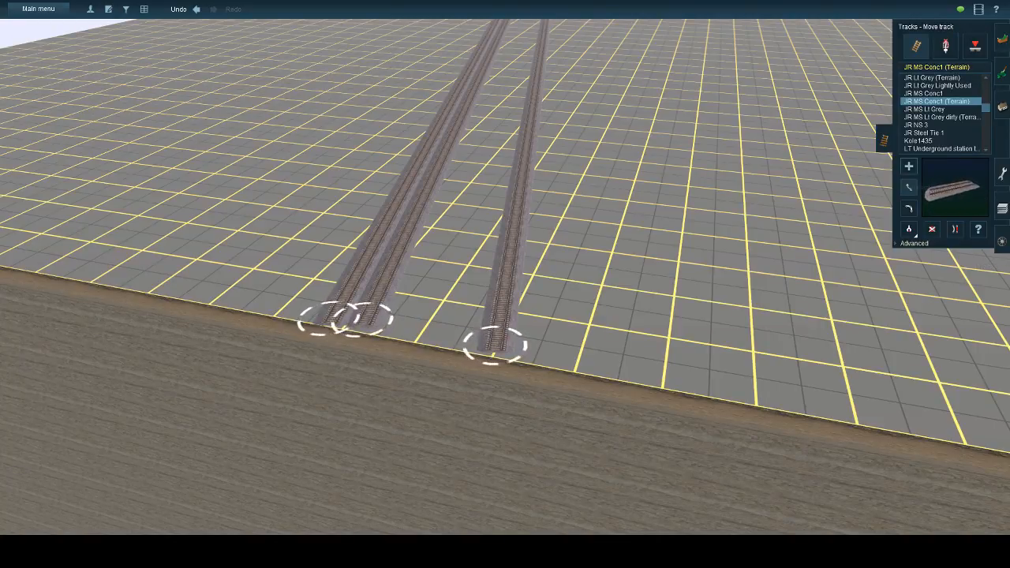
{"action": "left_click", "coordinate": [511, 264], "text": "ctrl"}
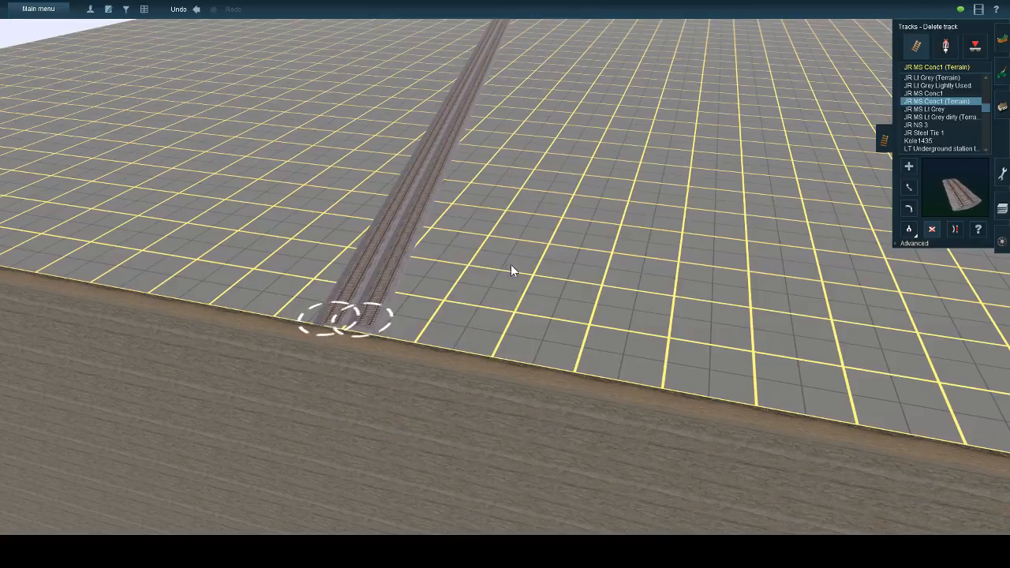
- Lay a JR Lt Grey (Terrain) track across the baseboard from edge to edge beside the double track
{"action": "left_click", "coordinate": [945, 79]}
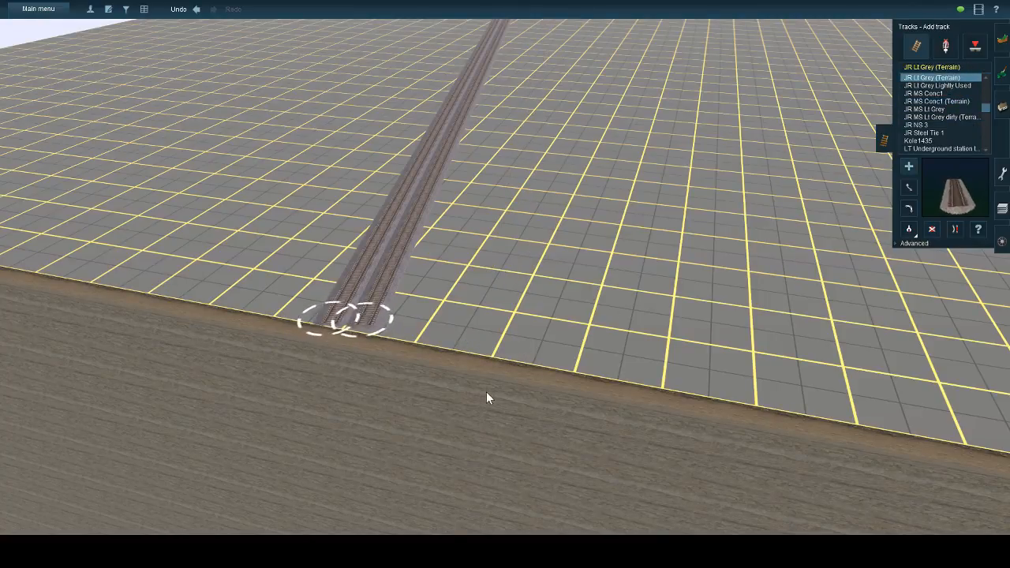
{"action": "left_click", "coordinate": [549, 361]}
{"action": "right_click", "coordinate": [566, 132]}
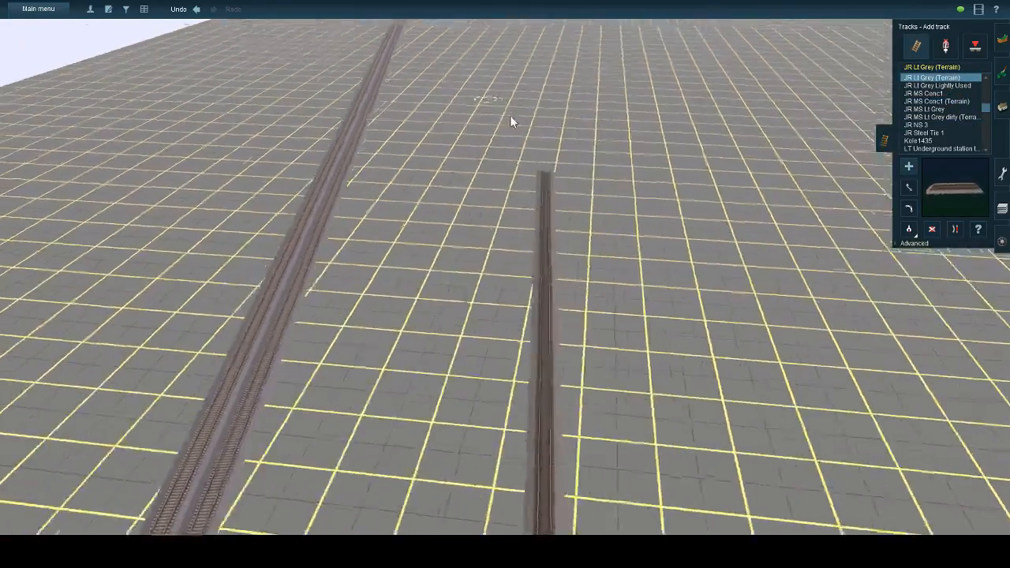
{"action": "scroll", "coordinate": [500, 116], "scroll_direction": "down", "scroll_amount": 3}
{"action": "key", "text": "Up"}
{"action": "right_click", "coordinate": [508, 68]}
{"action": "key", "text": "Right"}
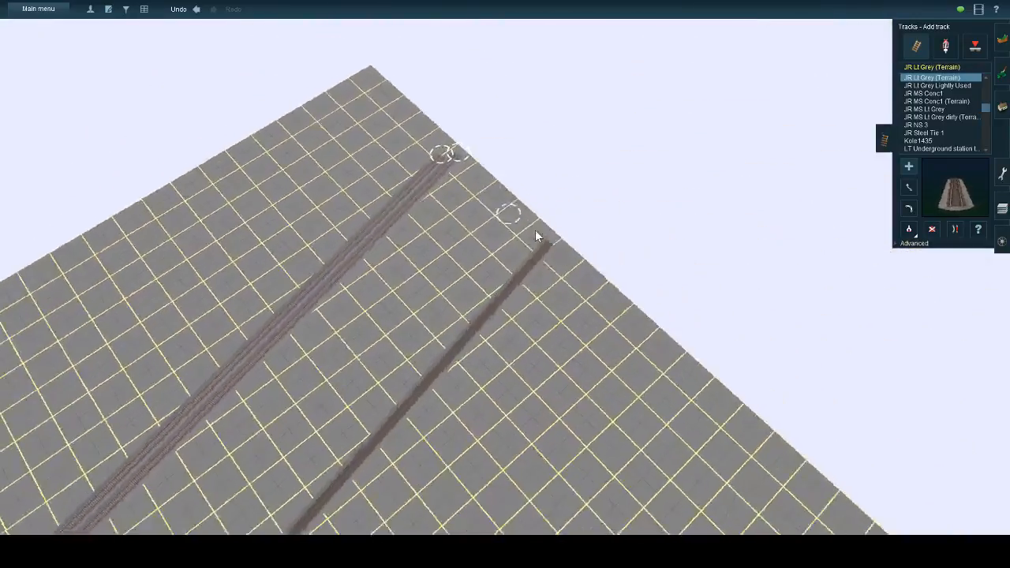
{"action": "key", "text": "Right"}
{"action": "key", "text": "Down"}
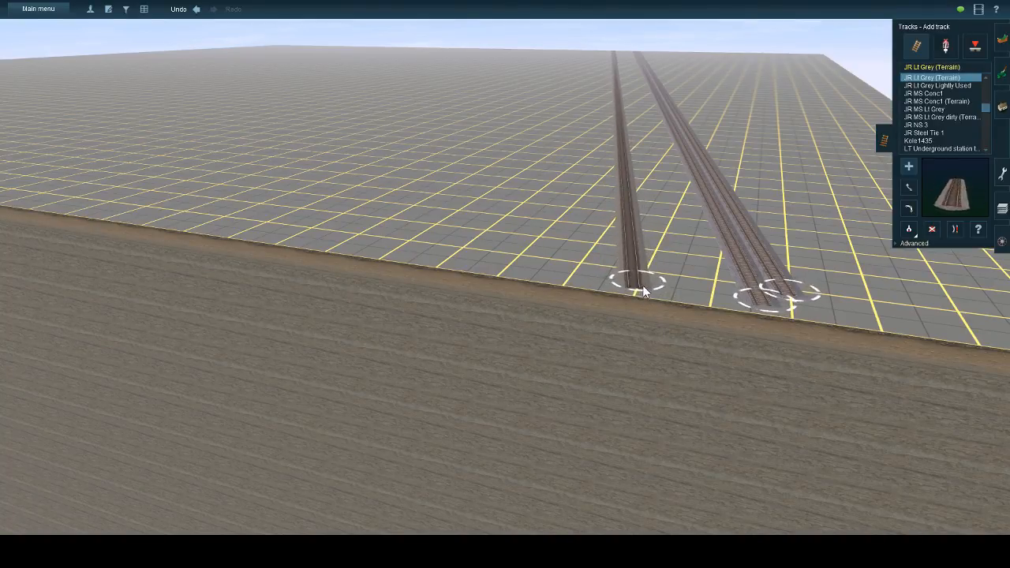
- Move the end of the JR Lt Grey (Terrain) track along the baseboard edge, farther from the double track
{"action": "scroll", "coordinate": [642, 293], "scroll_direction": "down", "scroll_amount": 10}
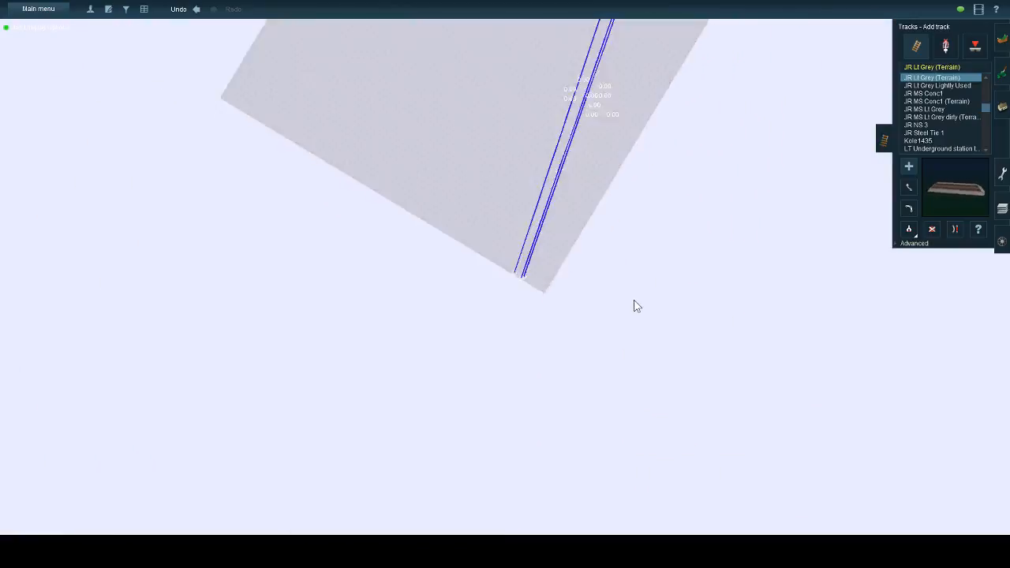
{"action": "scroll", "coordinate": [634, 300], "scroll_direction": "down", "scroll_amount": 3}
{"action": "scroll", "coordinate": [556, 197], "scroll_direction": "up", "scroll_amount": 4}
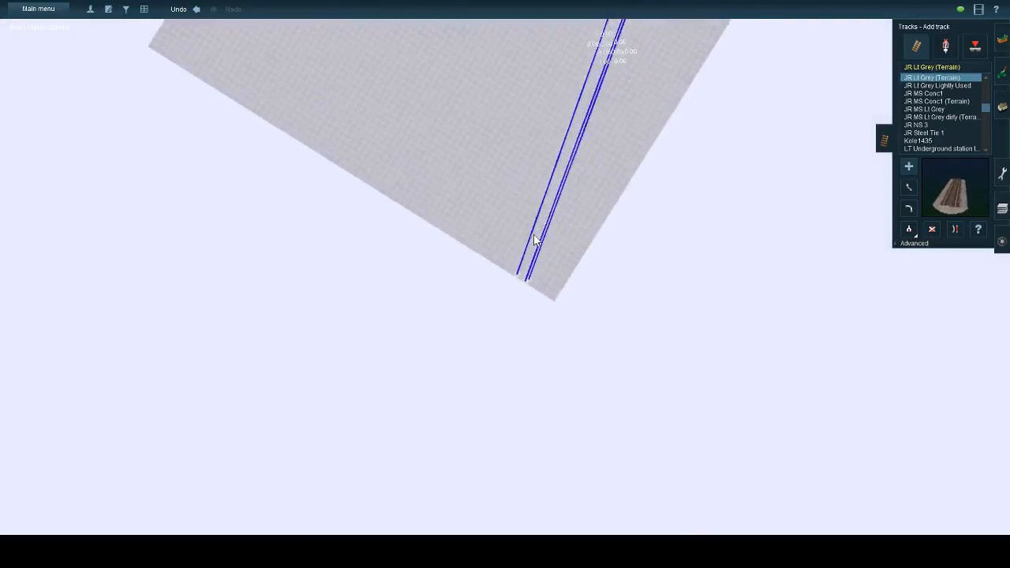
{"action": "scroll", "coordinate": [533, 235], "scroll_direction": "up", "scroll_amount": 6}
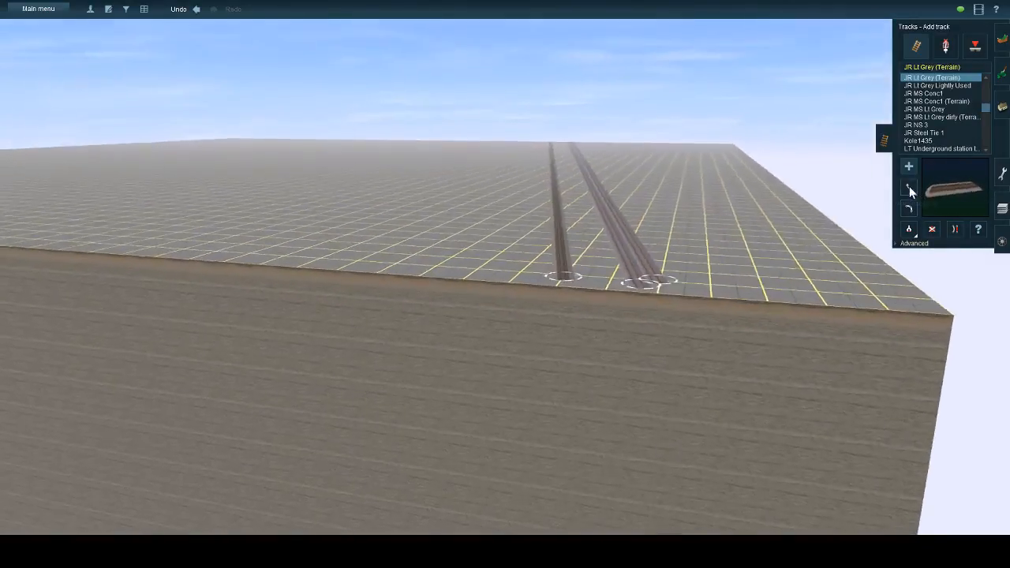
{"action": "left_click", "coordinate": [908, 187]}
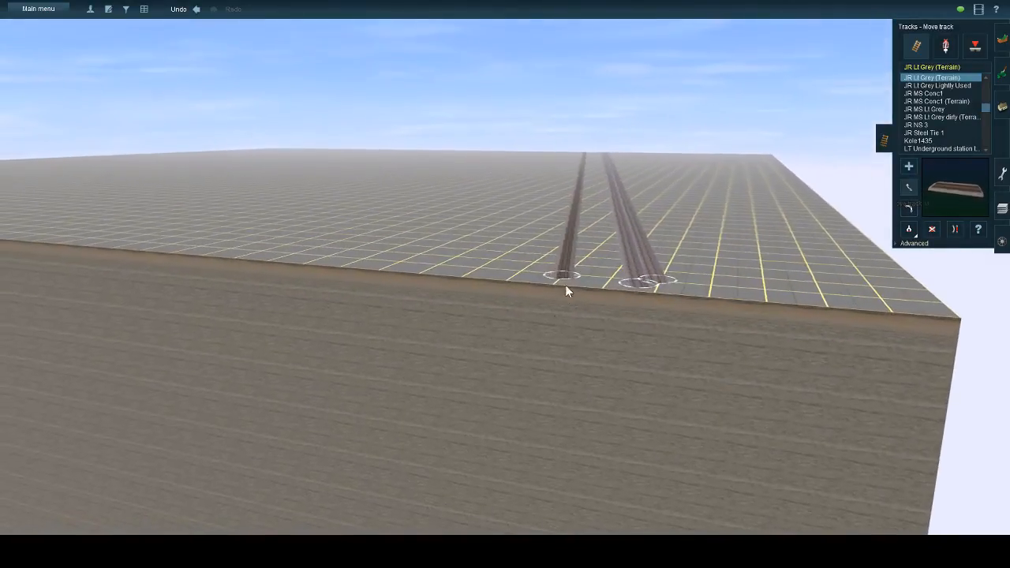
{"action": "left_click_drag", "start_coordinate": [565, 284], "coordinate": [552, 280]}
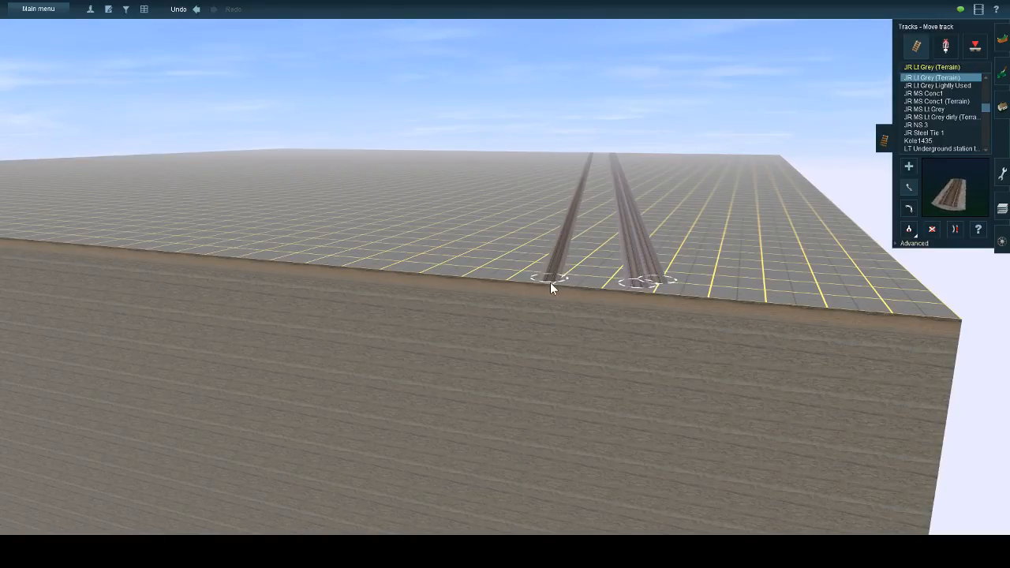
{"action": "key", "text": "Up"}
{"action": "key", "text": "m"}
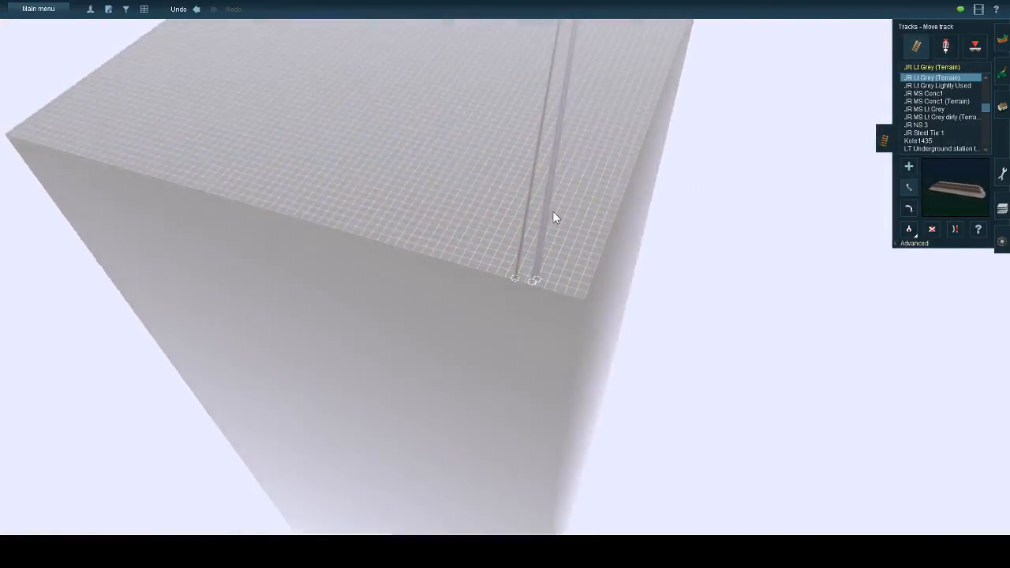
- Undo the last track-end move and reposition the near ends of the double track side by side on the baseboard edge
{"action": "key", "text": "m"}
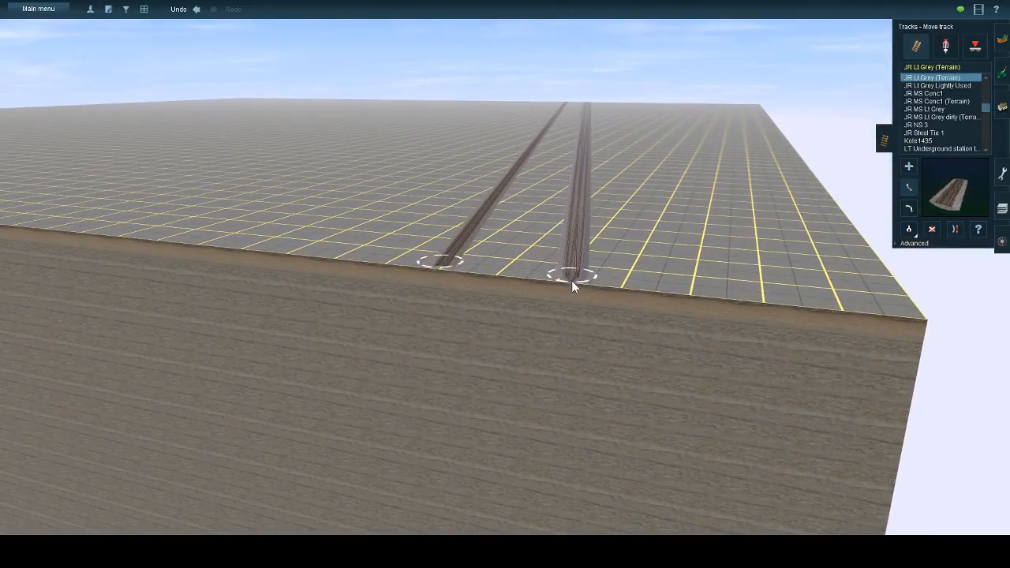
{"action": "left_click", "coordinate": [196, 9]}
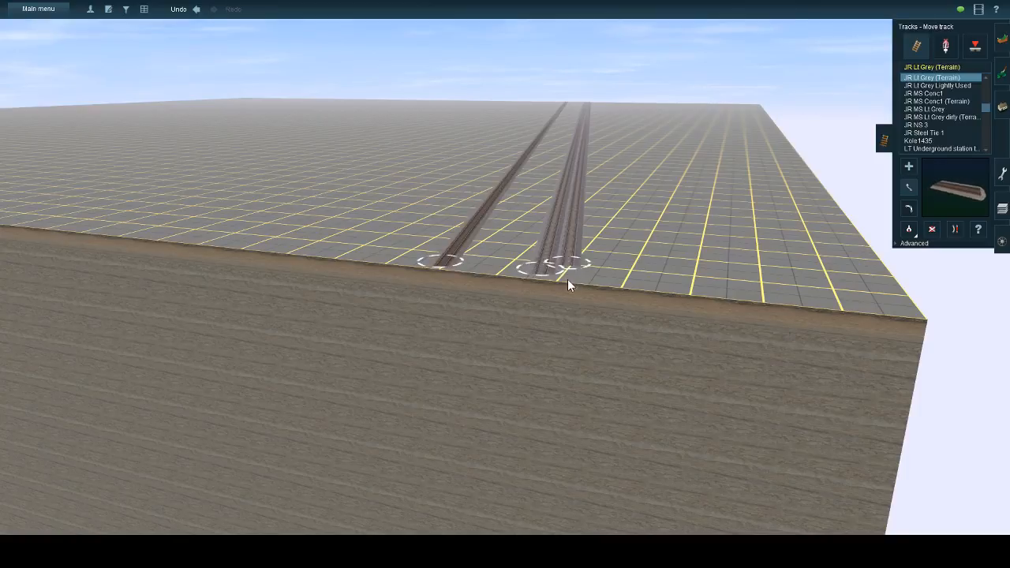
{"action": "left_click_drag", "start_coordinate": [567, 279], "coordinate": [543, 277]}
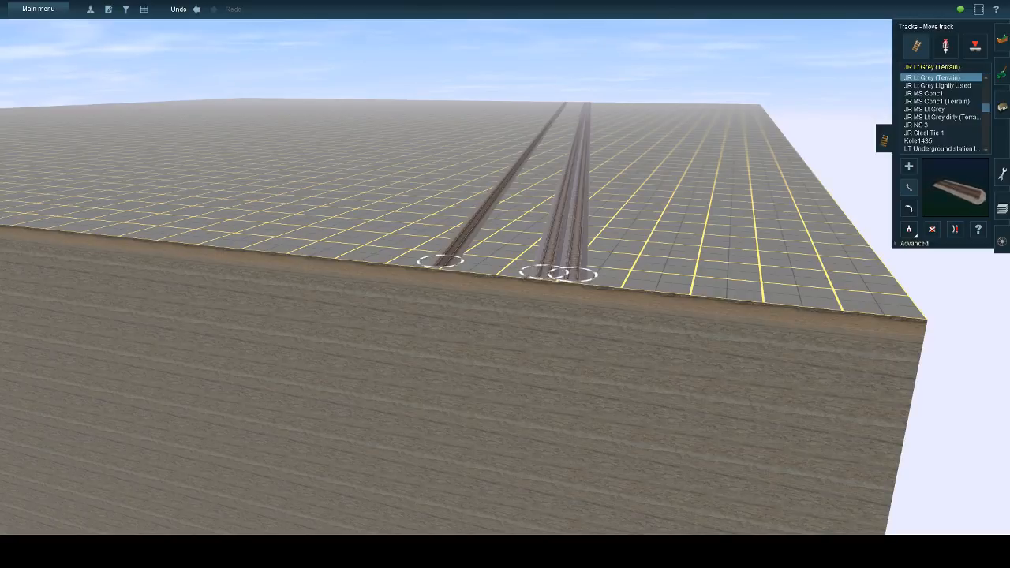
{"action": "scroll", "coordinate": [516, 209], "scroll_direction": "up", "scroll_amount": 5}
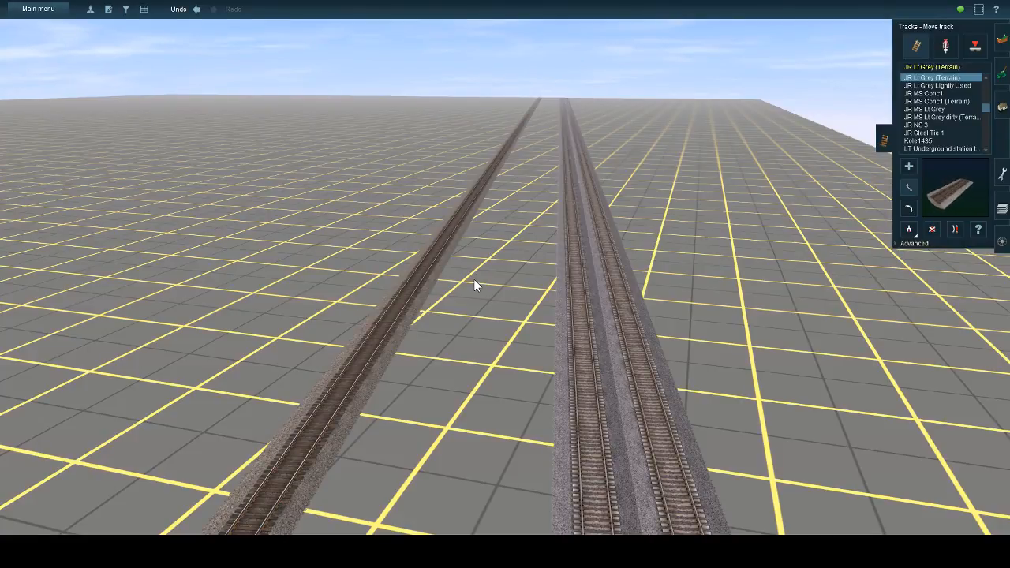
- Check the route of the tracks across the baseboard in the minimap, and close the minimap
{"action": "scroll", "coordinate": [473, 278], "scroll_direction": "down", "scroll_amount": 10}
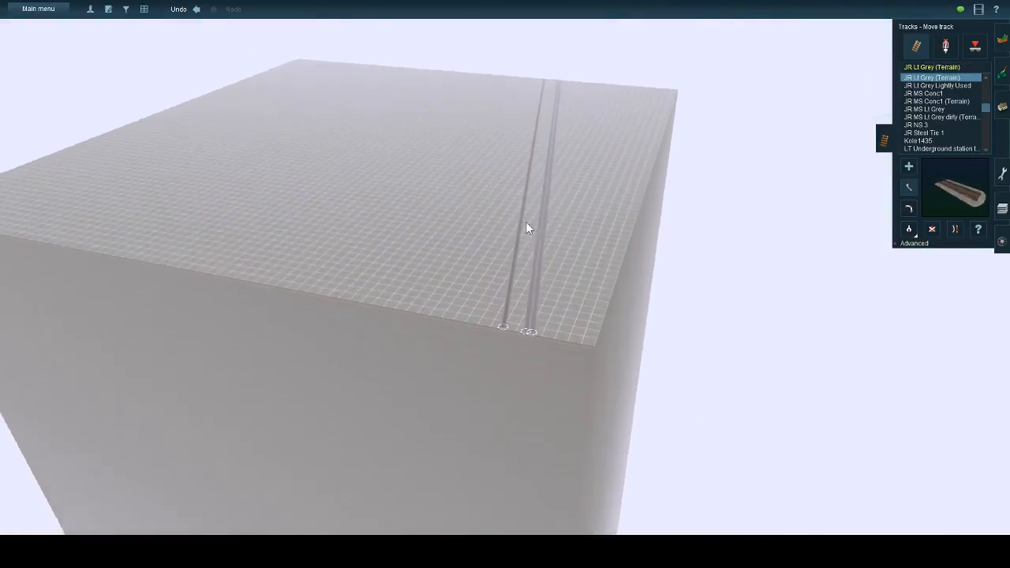
{"action": "scroll", "coordinate": [527, 228], "scroll_direction": "up", "scroll_amount": 4}
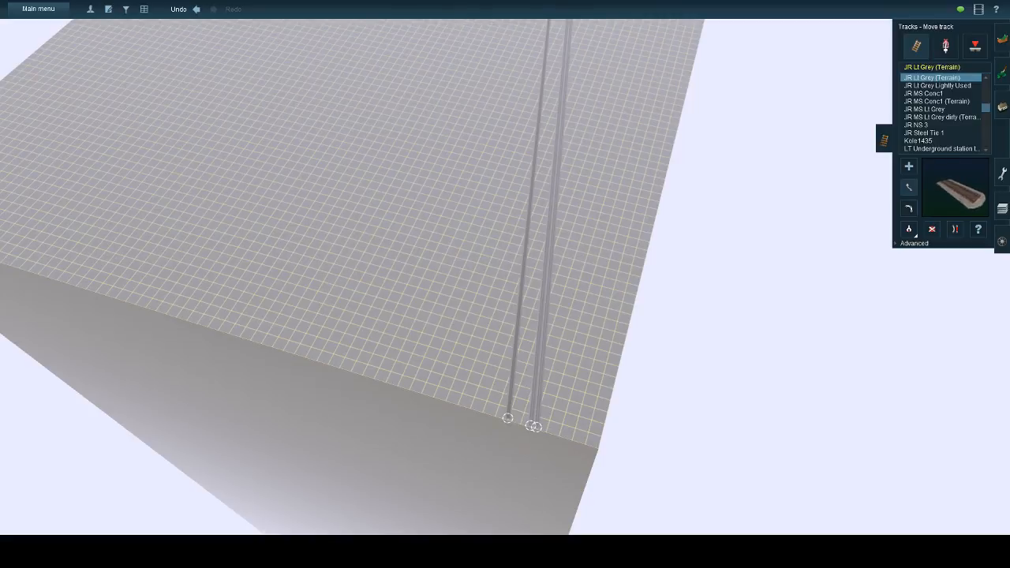
{"action": "left_click", "coordinate": [38, 8]}
{"action": "left_click", "coordinate": [49, 154]}
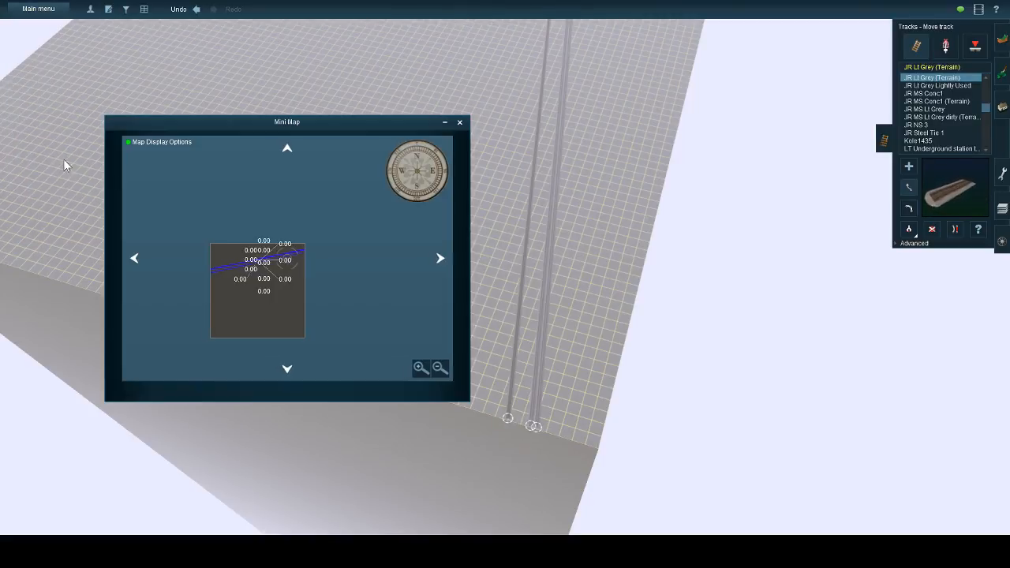
{"action": "key", "text": "Left"}
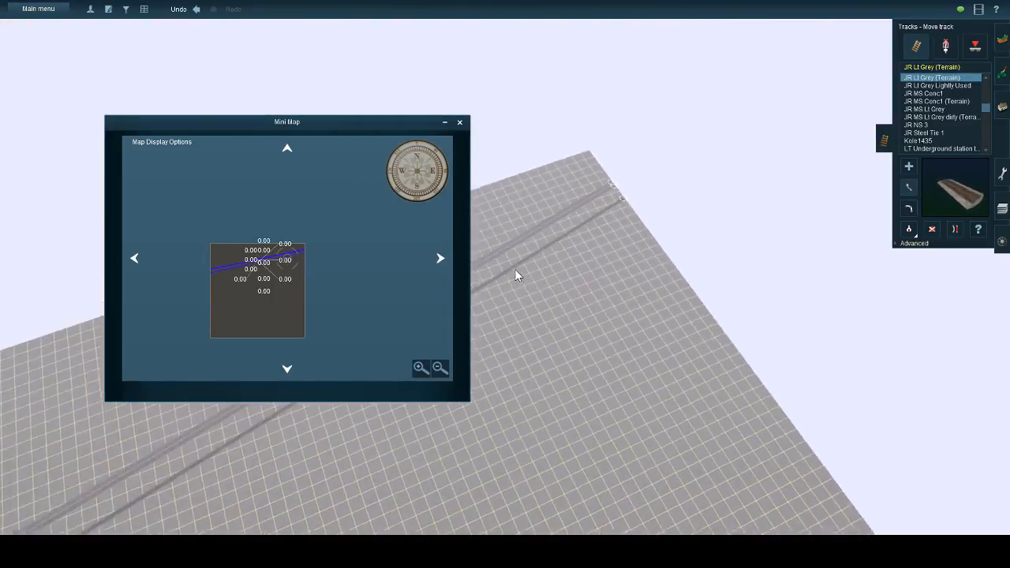
{"action": "key", "text": "Right"}
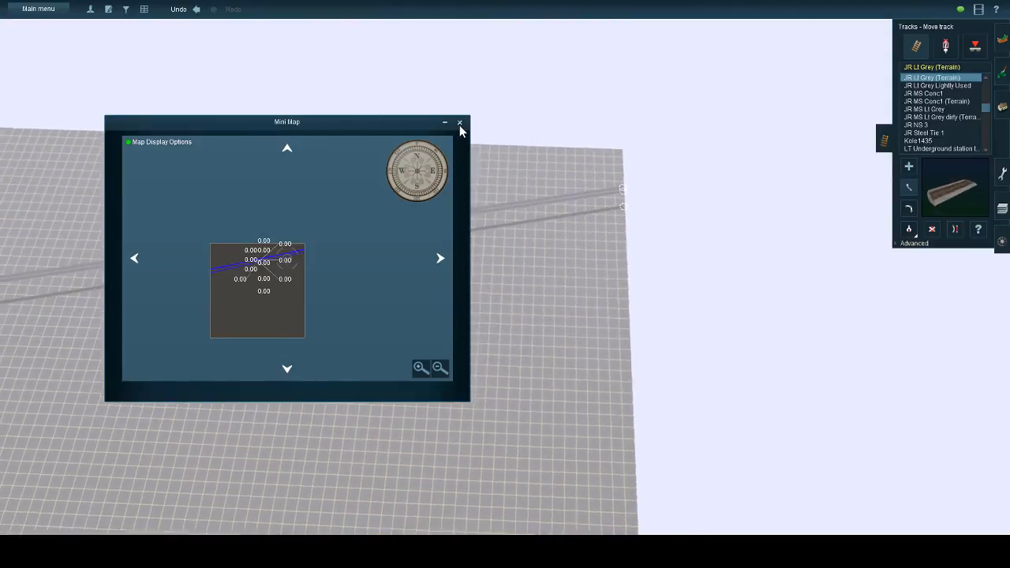
{"action": "left_click", "coordinate": [459, 123]}
- Examine from above how the tracks run across the baseboard and reach both edges
{"action": "scroll", "coordinate": [420, 159], "scroll_direction": "down", "scroll_amount": 5}
{"action": "key", "text": "Left"}
{"action": "key", "text": "Right"}
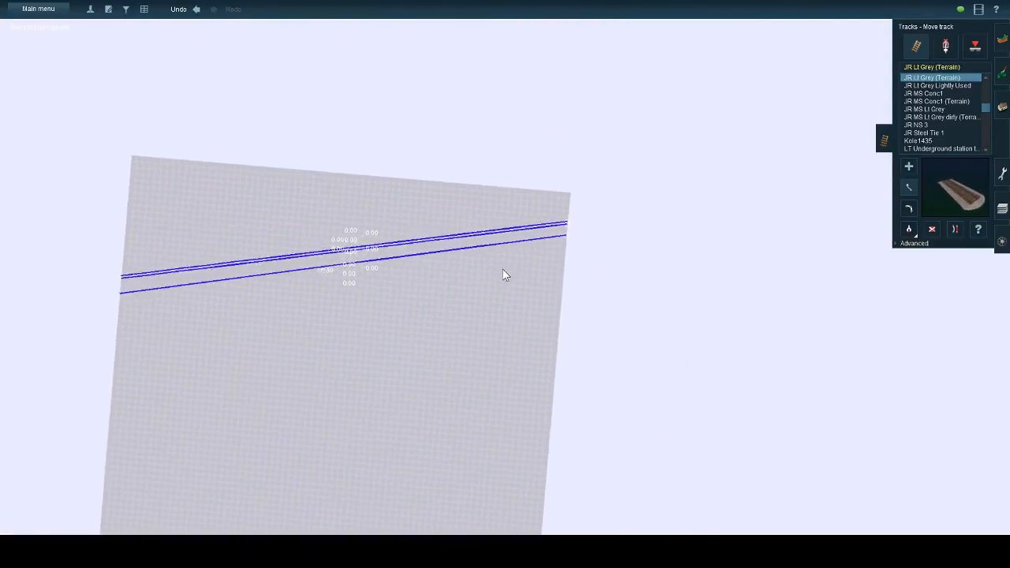
{"action": "key", "text": "Left"}
{"action": "scroll", "coordinate": [510, 331], "scroll_direction": "up", "scroll_amount": 5}
{"action": "key", "text": "Left"}
{"action": "key", "text": "Down"}
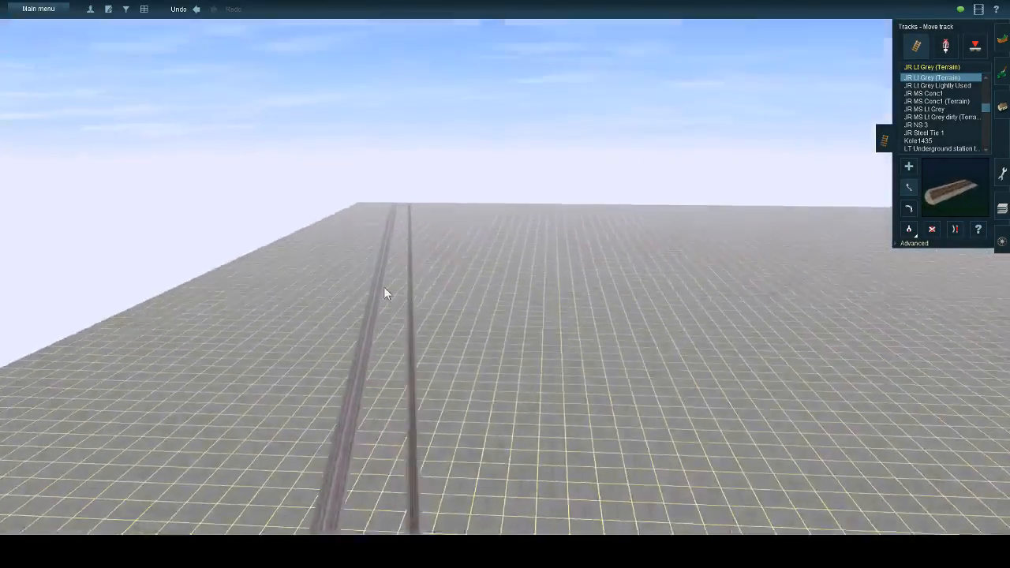
{"action": "key", "text": "Right"}
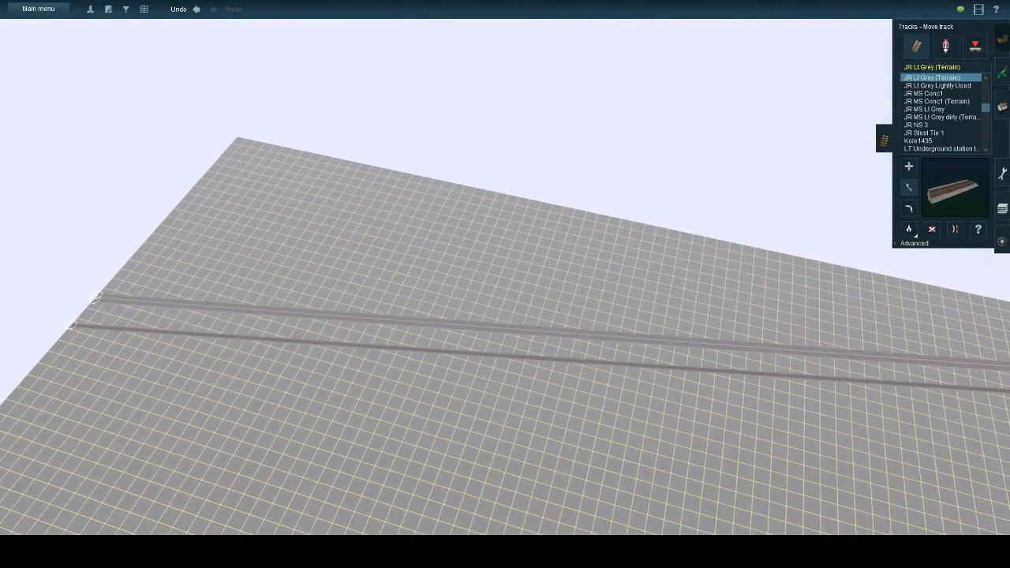
- Add a new baseboard section on the double-track side of the existing baseboard
{"action": "left_click", "coordinate": [1000, 40]}
{"action": "left_click", "coordinate": [922, 161]}
{"action": "key", "text": "Down"}
{"action": "left_click", "coordinate": [602, 228]}
{"action": "key", "text": "Left"}
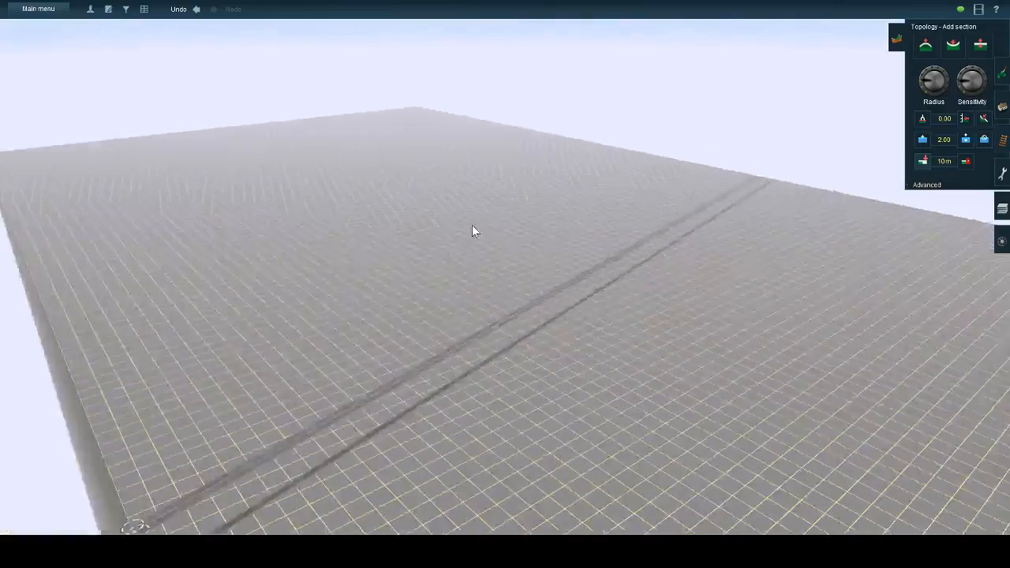
- Move the far ends of the double track along the baseboard edge, closer to the single JR Lt Grey (Terrain) track
{"action": "right_click", "coordinate": [548, 387]}
{"action": "scroll", "coordinate": [522, 295], "scroll_direction": "up", "scroll_amount": 2}
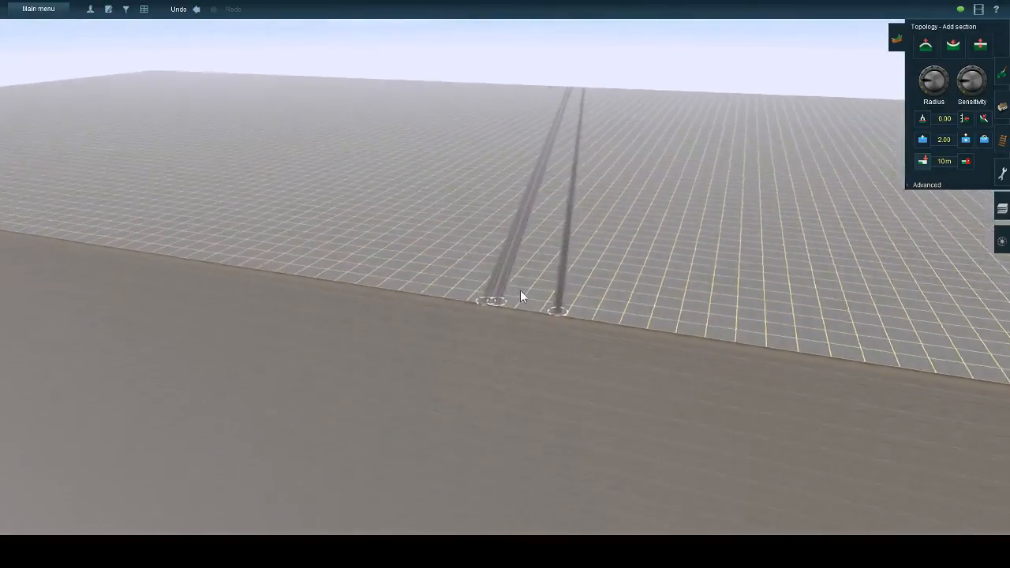
{"action": "scroll", "coordinate": [482, 275], "scroll_direction": "up", "scroll_amount": 3}
{"action": "scroll", "coordinate": [507, 285], "scroll_direction": "down", "scroll_amount": 2}
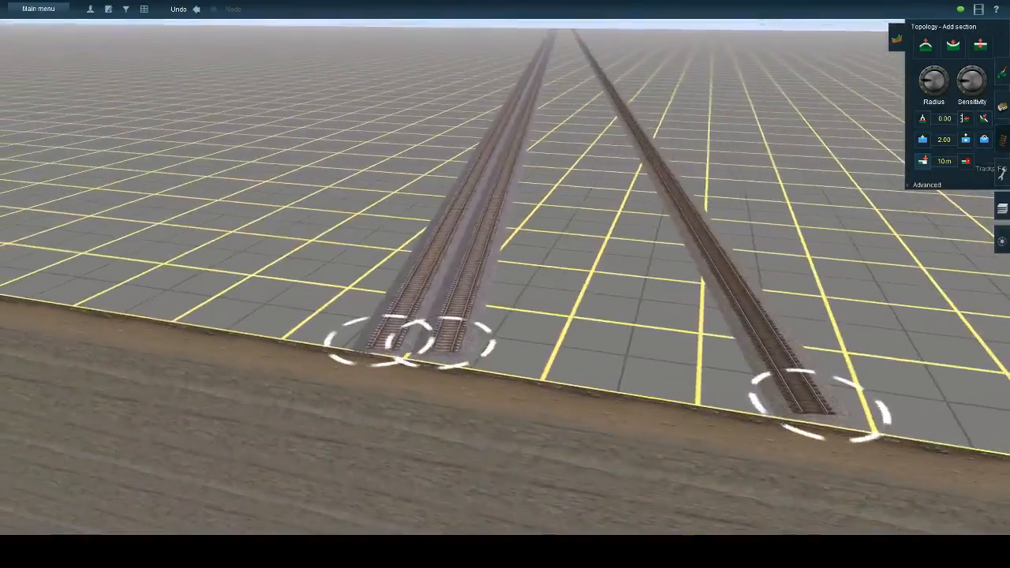
{"action": "left_click", "coordinate": [1005, 148]}
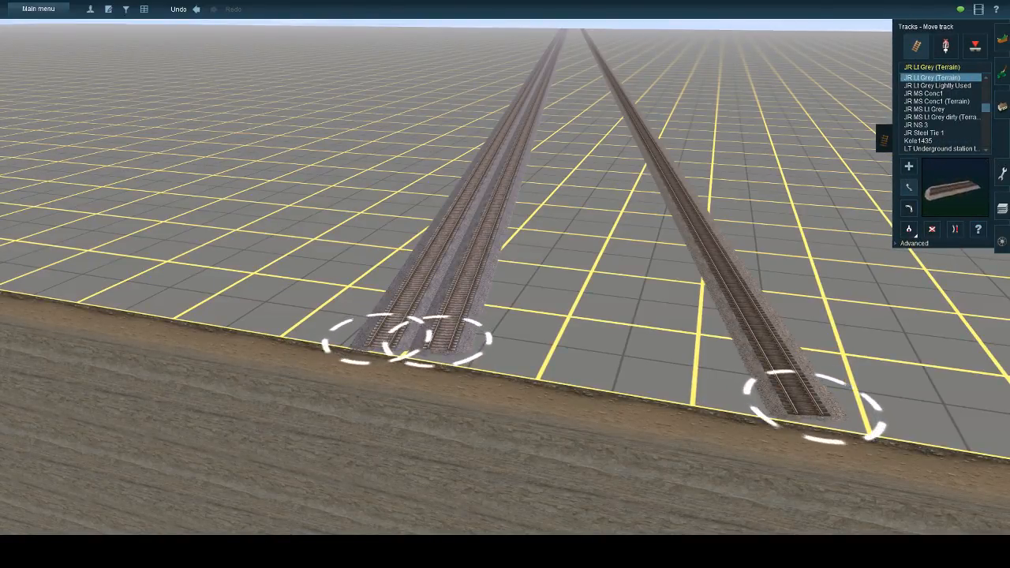
{"action": "scroll", "coordinate": [479, 283], "scroll_direction": "down", "scroll_amount": 5}
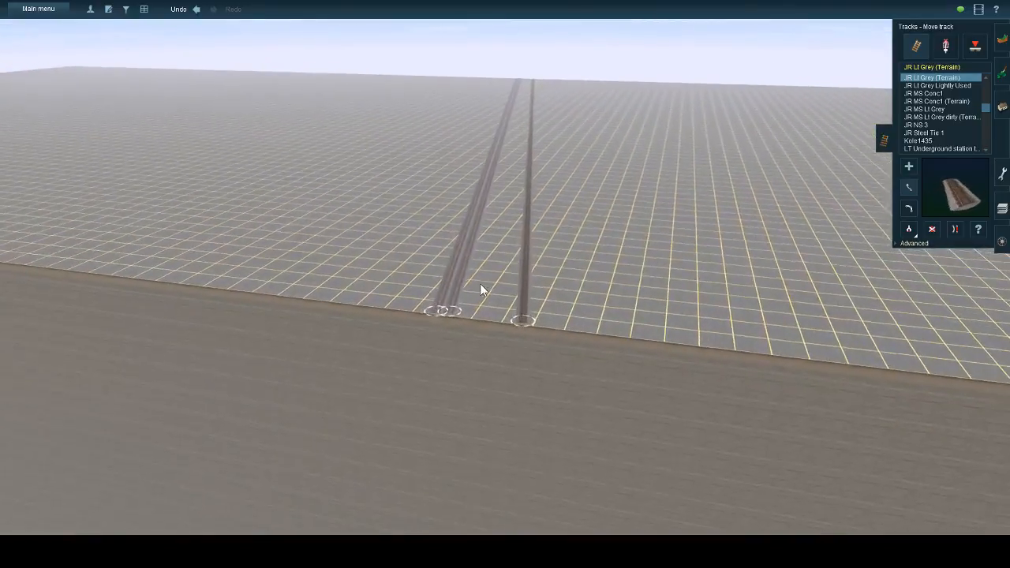
{"action": "left_click_drag", "start_coordinate": [511, 280], "coordinate": [596, 321]}
{"action": "scroll", "coordinate": [530, 284], "scroll_direction": "up", "scroll_amount": 5}
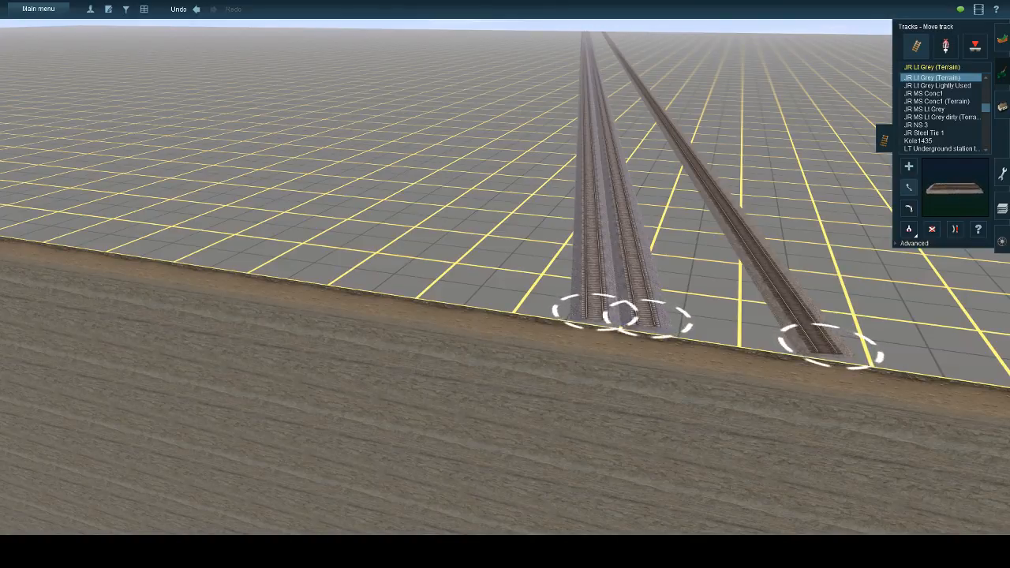
- Examine the alignment and spacing of the three tracks over the full length of the enlarged baseboard
{"action": "scroll", "coordinate": [553, 175], "scroll_direction": "down", "scroll_amount": 8}
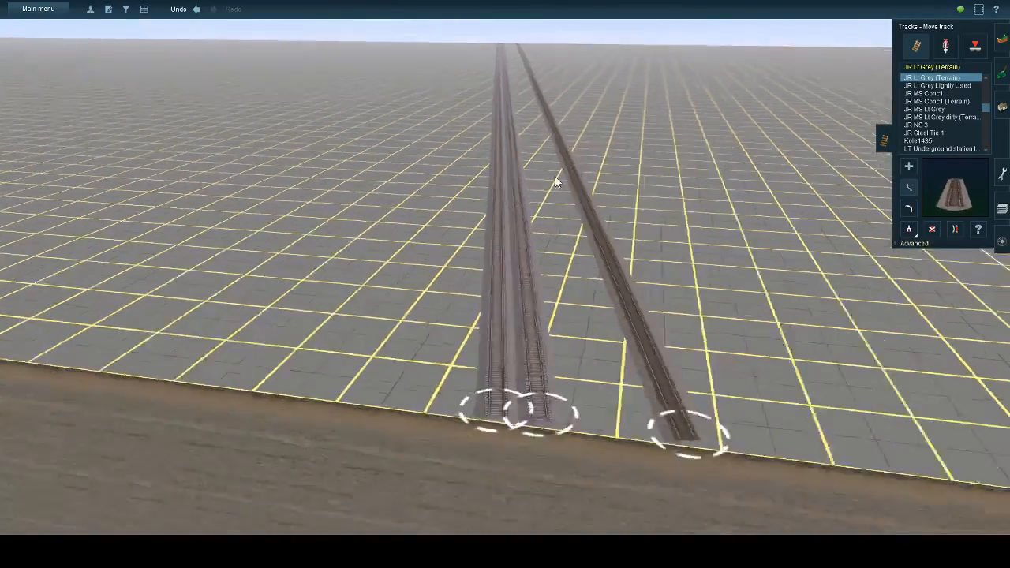
{"action": "key", "text": "Left"}
{"action": "key", "text": "Left"}
{"action": "key", "text": "Up"}
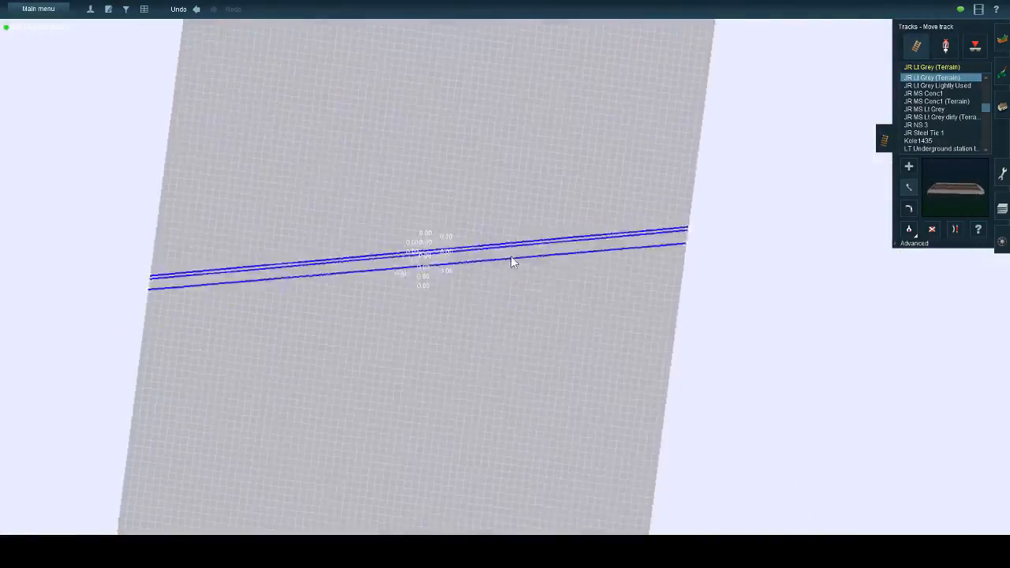
{"action": "key", "text": "Down"}
{"action": "key", "text": "Left"}
{"action": "key", "text": "Left"}
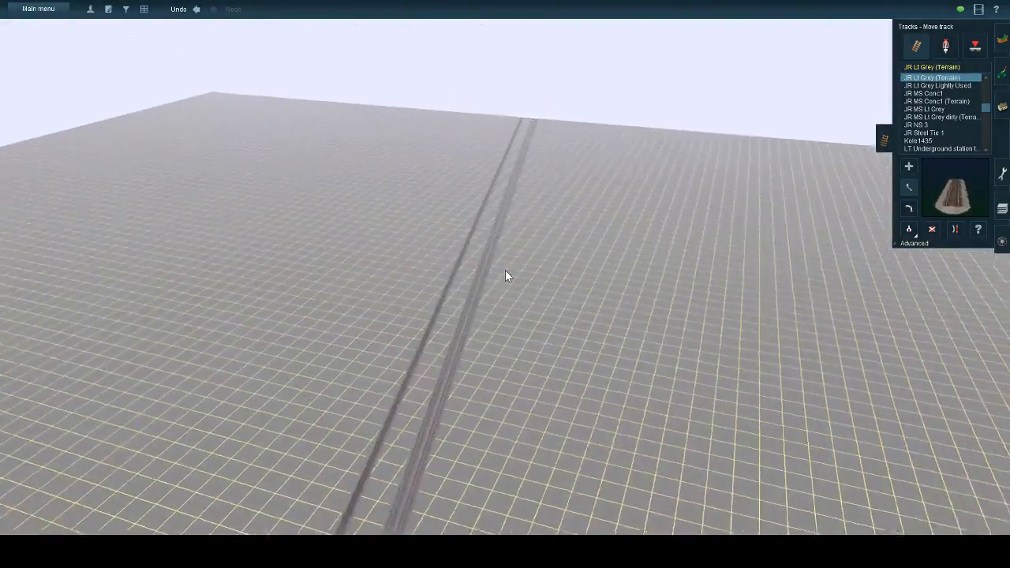
{"action": "key", "text": "Left"}
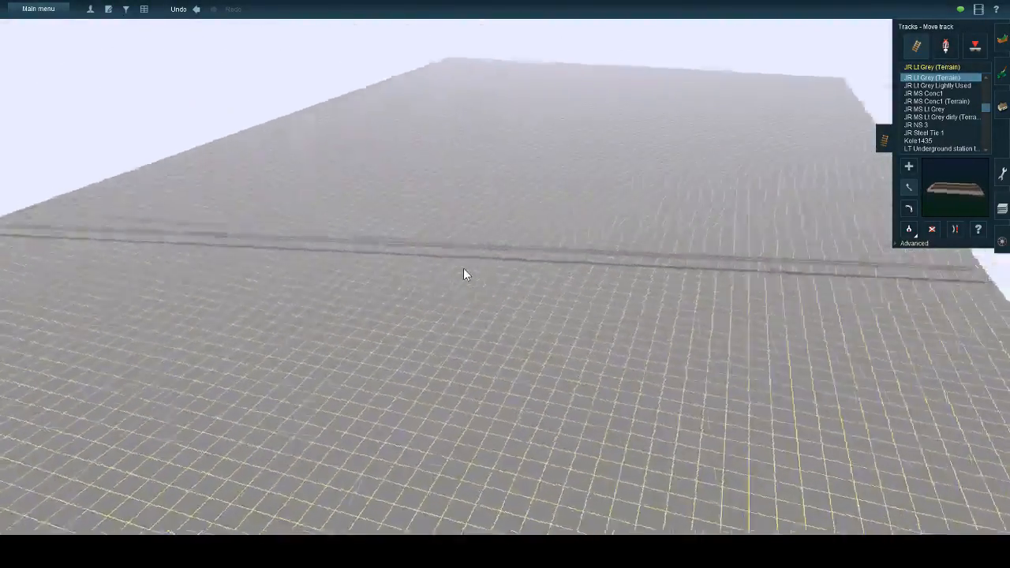
{"action": "key", "text": "Left"}
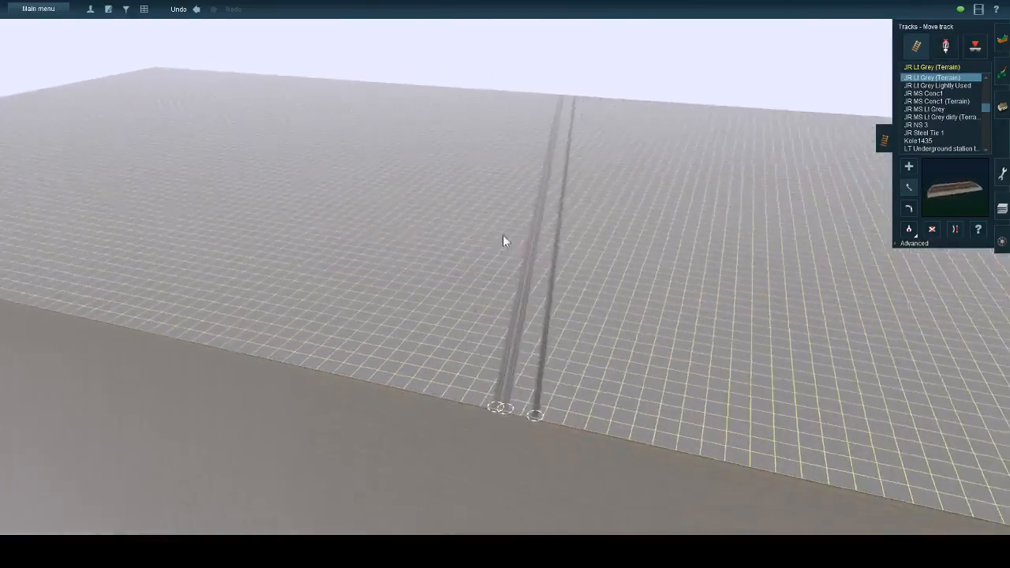
{"action": "key", "text": "Left"}
{"action": "right_click", "coordinate": [544, 208]}
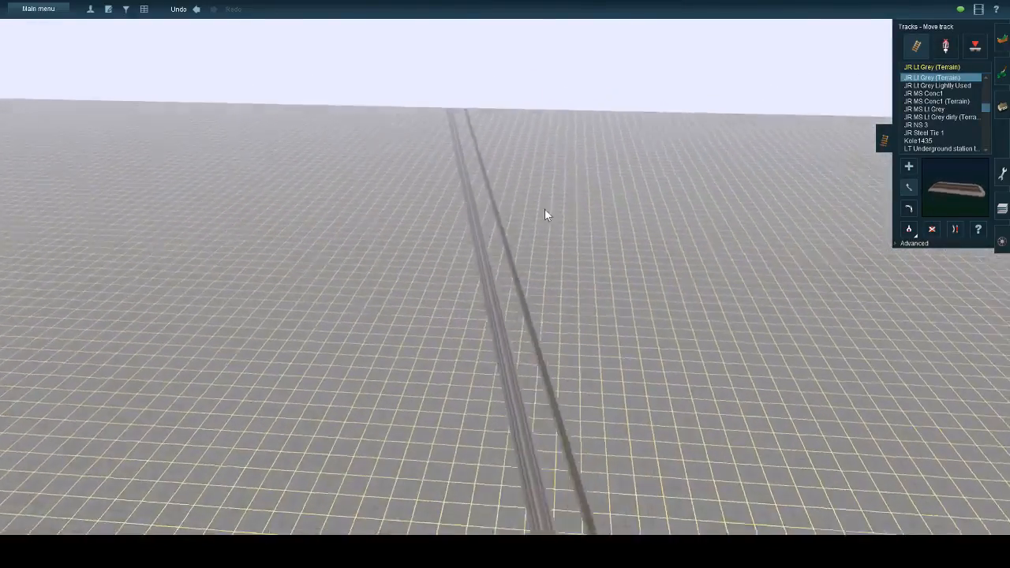
{"action": "key", "text": "Right"}
{"action": "right_click", "coordinate": [471, 252]}
{"action": "key", "text": "Right"}
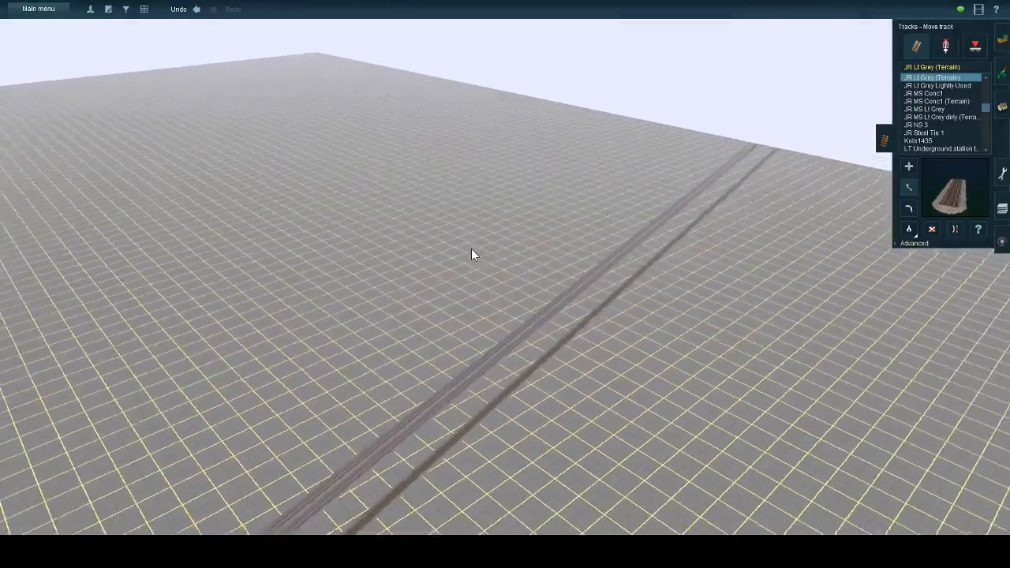
{"action": "key", "text": "Up"}
{"action": "key", "text": "Down"}
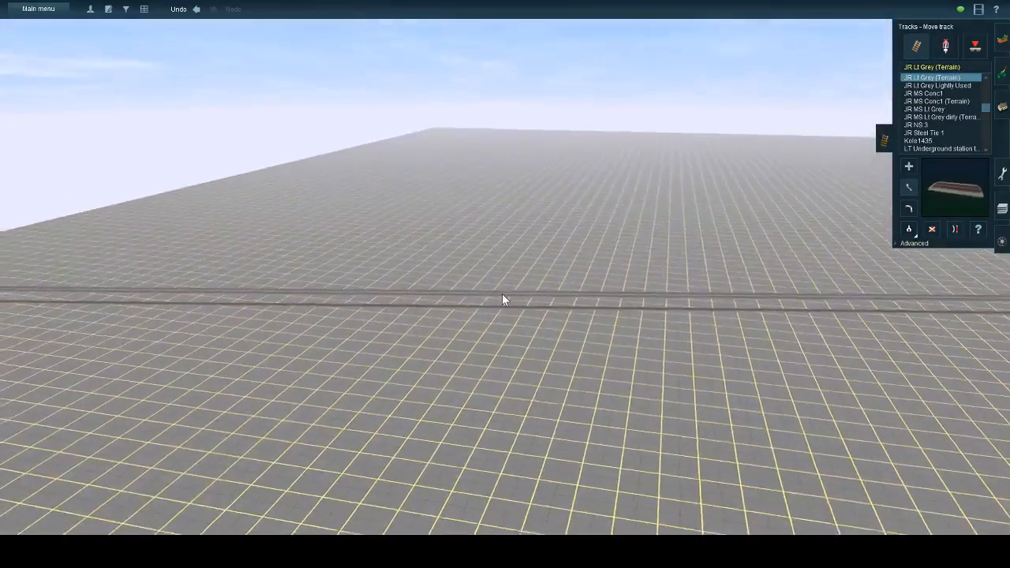
{"action": "key", "text": "Right"}
{"action": "scroll", "coordinate": [502, 293], "scroll_direction": "down", "scroll_amount": 10}
{"action": "scroll", "coordinate": [493, 297], "scroll_direction": "up", "scroll_amount": 8}
{"action": "key", "text": "Left"}
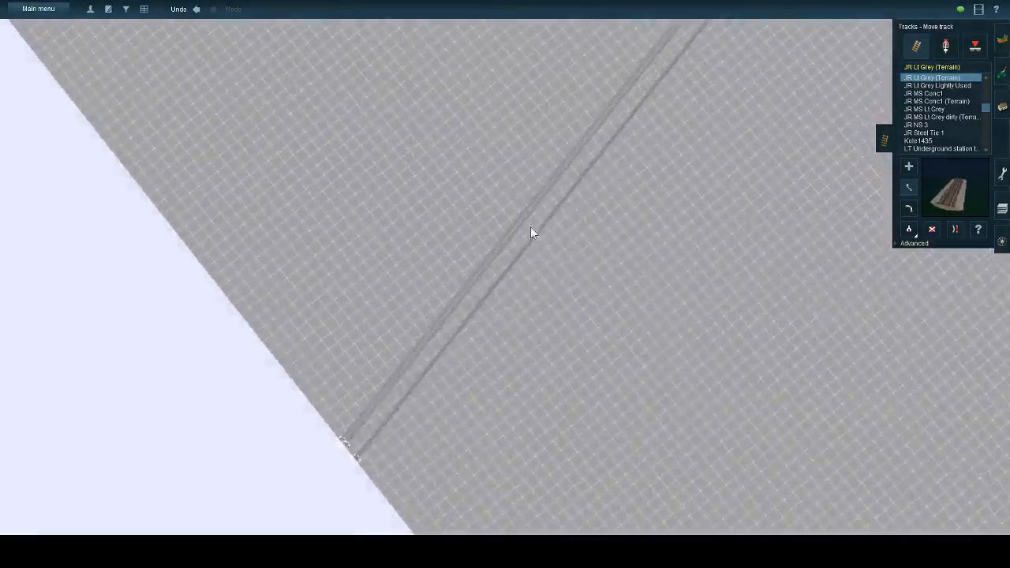
{"action": "key", "text": "Down"}
{"action": "key", "text": "Right"}
{"action": "scroll", "coordinate": [527, 207], "scroll_direction": "down", "scroll_amount": 2}
{"action": "key", "text": "Left"}
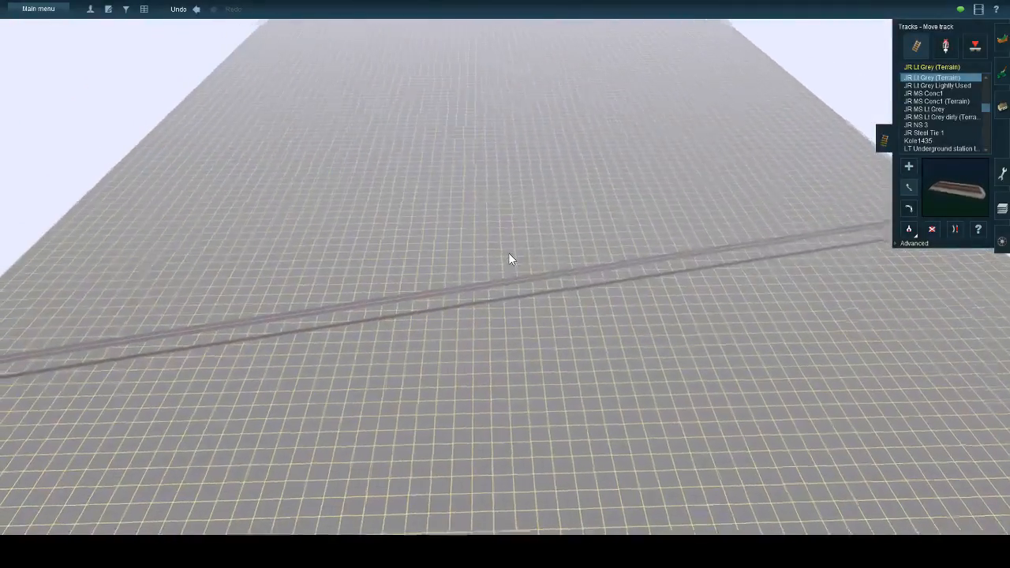
{"action": "key", "text": "Right"}
{"action": "key", "text": "Right"}
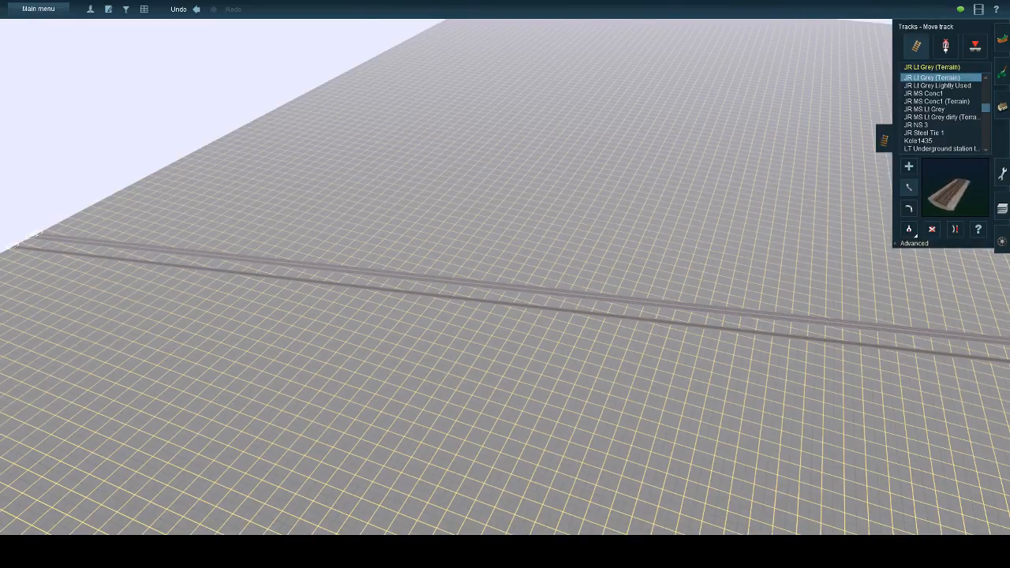
- Choose the Platform depot 3m 2 faces spline as the object to add near the tracks
{"action": "right_click_drag", "start_coordinate": [599, 347], "coordinate": [570, 172]}
{"action": "scroll", "coordinate": [511, 264], "scroll_direction": "down", "scroll_amount": 8}
{"action": "scroll", "coordinate": [504, 273], "scroll_direction": "up", "scroll_amount": 3}
{"action": "scroll", "coordinate": [503, 259], "scroll_direction": "up", "scroll_amount": 10}
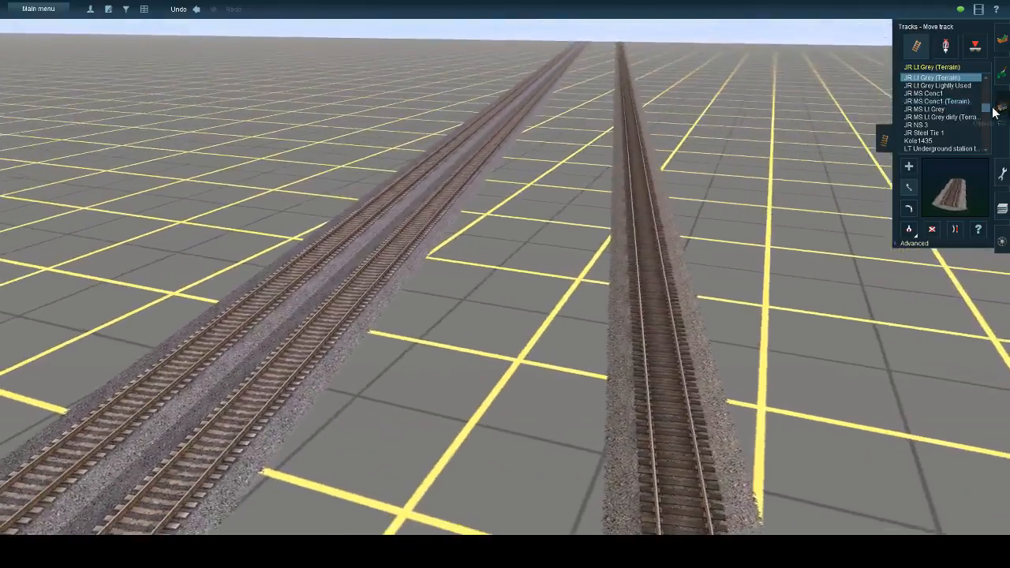
{"action": "left_click", "coordinate": [1001, 106]}
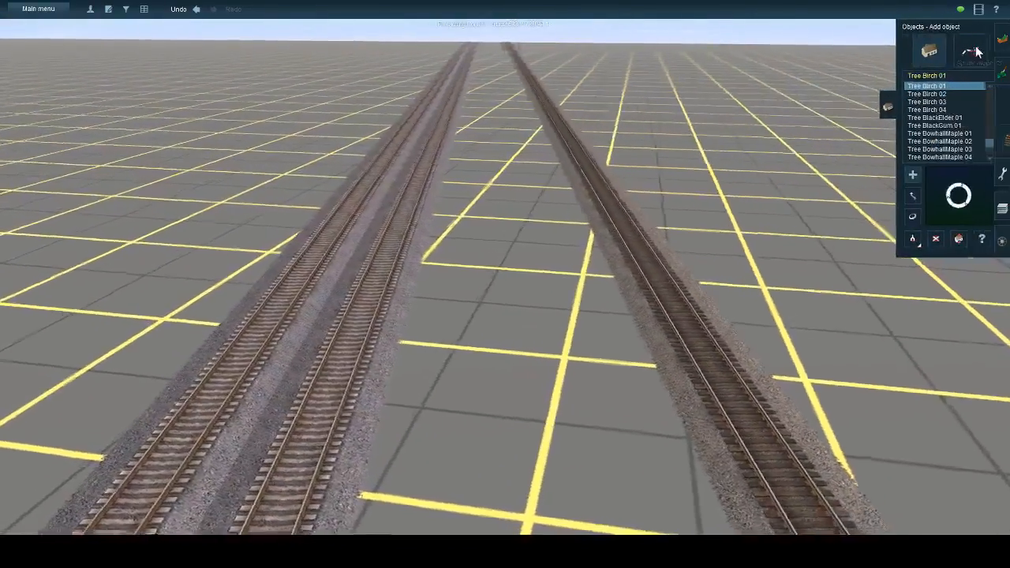
{"action": "left_click", "coordinate": [931, 76]}
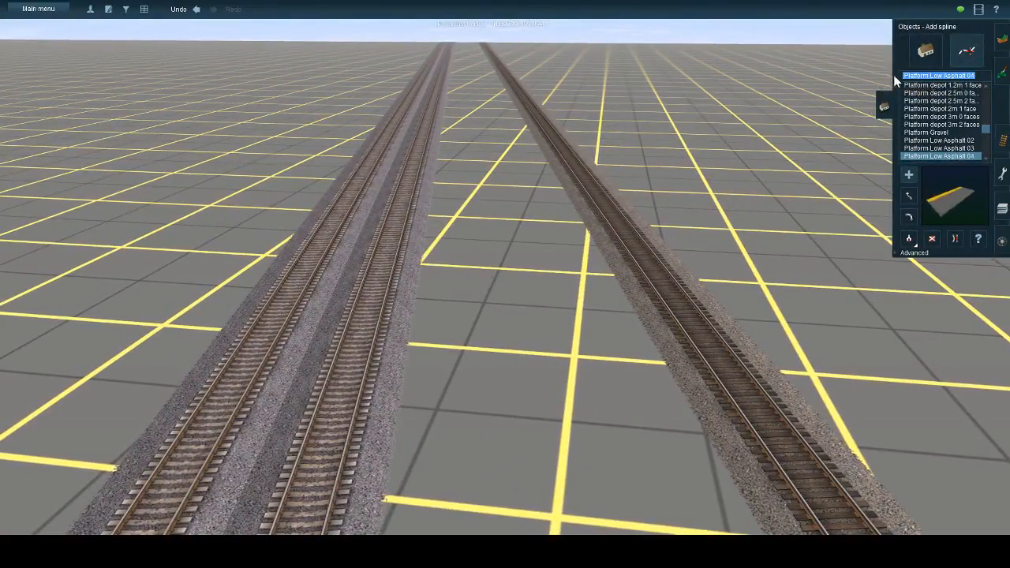
{"action": "left_click", "coordinate": [948, 125]}
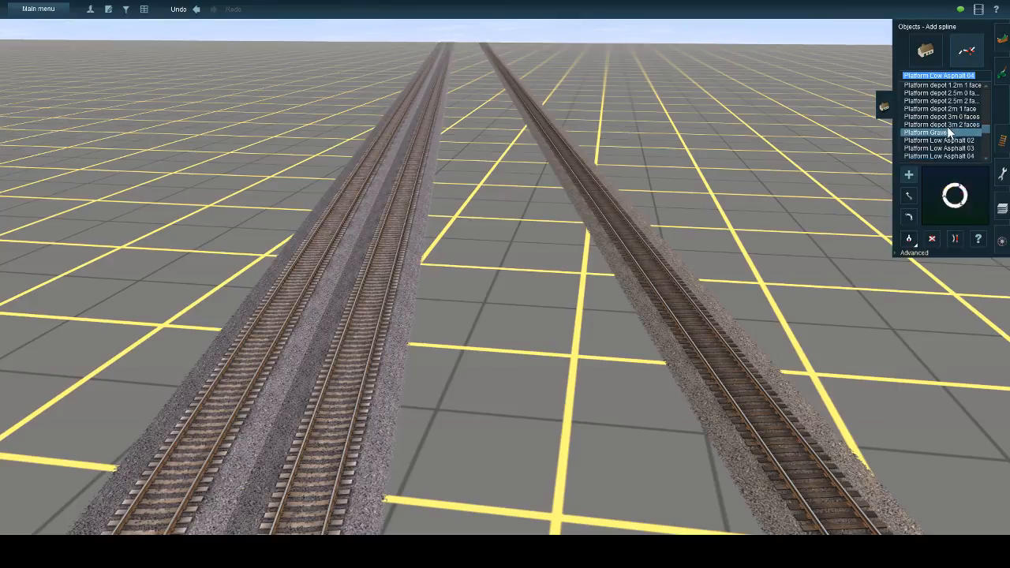
{"action": "left_click_drag", "start_coordinate": [567, 134], "coordinate": [342, 236]}
{"action": "key", "text": "Escape"}
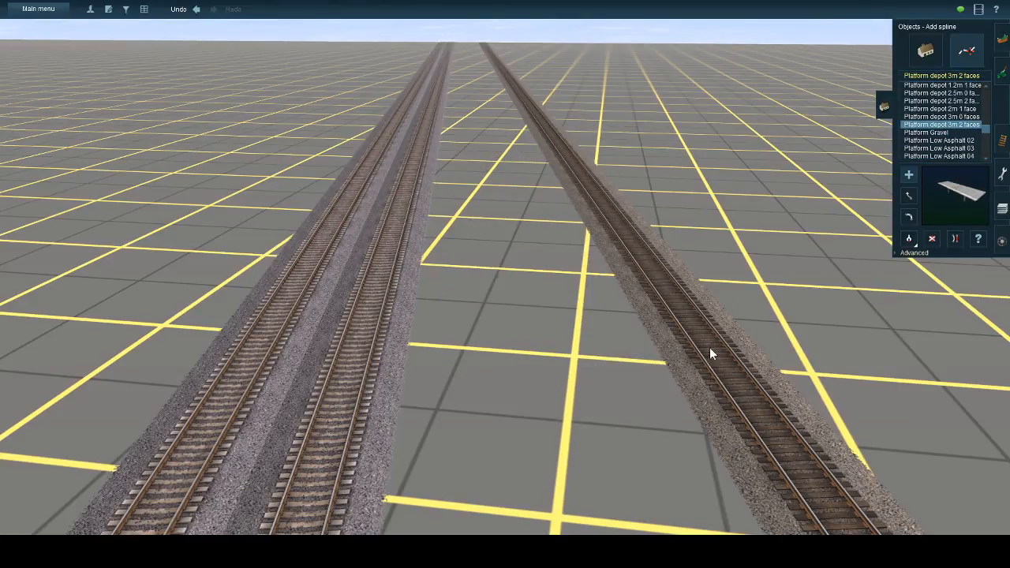
{"action": "scroll", "coordinate": [723, 320], "scroll_direction": "down", "scroll_amount": 5}
{"action": "key", "text": "Left"}
{"action": "key", "text": "Up"}
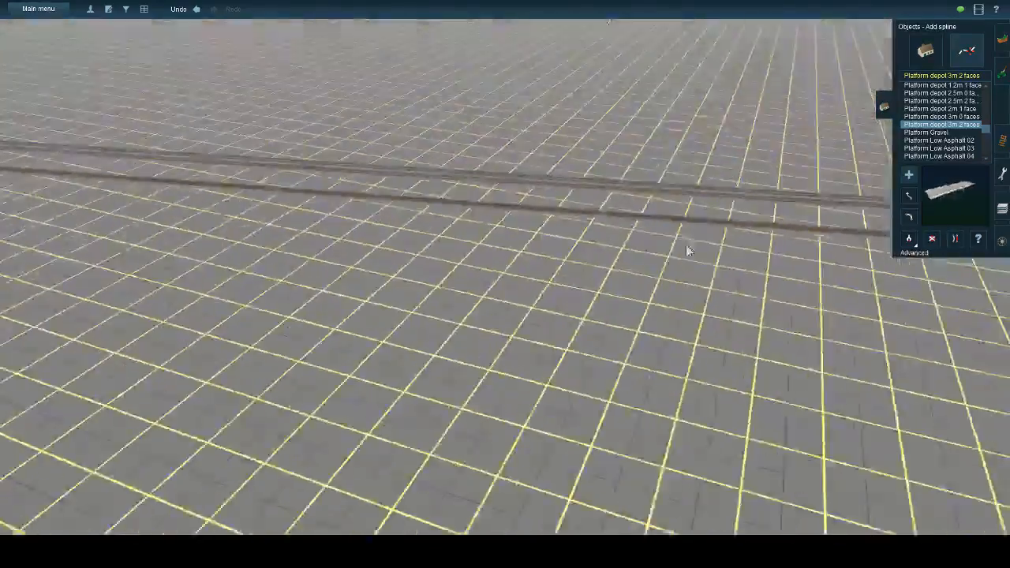
- At the baseboard-edge end of the double track, switch to adding scenery objects and search for "container"
{"action": "scroll", "coordinate": [537, 232], "scroll_direction": "down", "scroll_amount": 2}
{"action": "scroll", "coordinate": [460, 251], "scroll_direction": "down", "scroll_amount": 8}
{"action": "key", "text": "Up"}
{"action": "key", "text": "Left"}
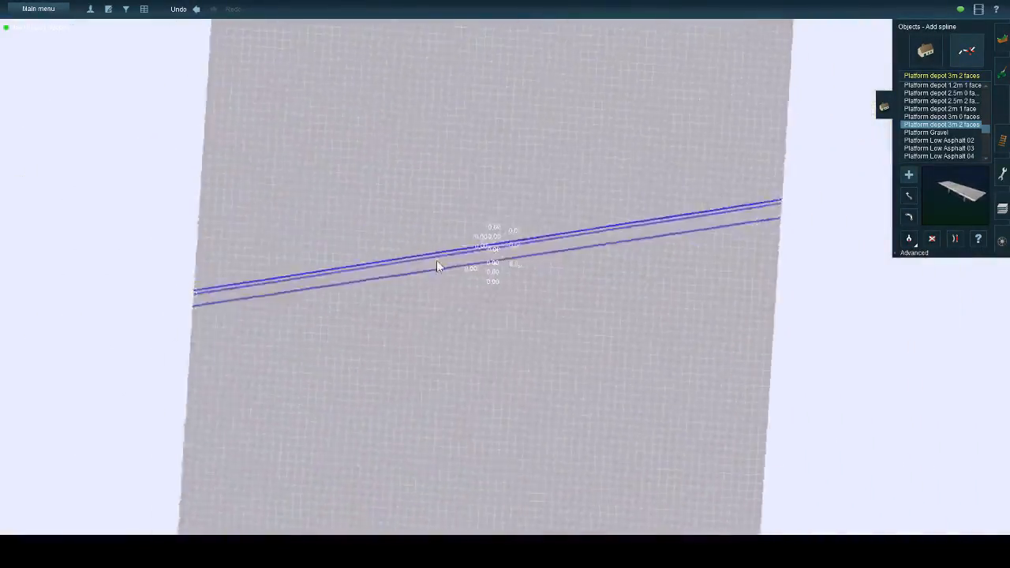
{"action": "scroll", "coordinate": [436, 266], "scroll_direction": "up", "scroll_amount": 6}
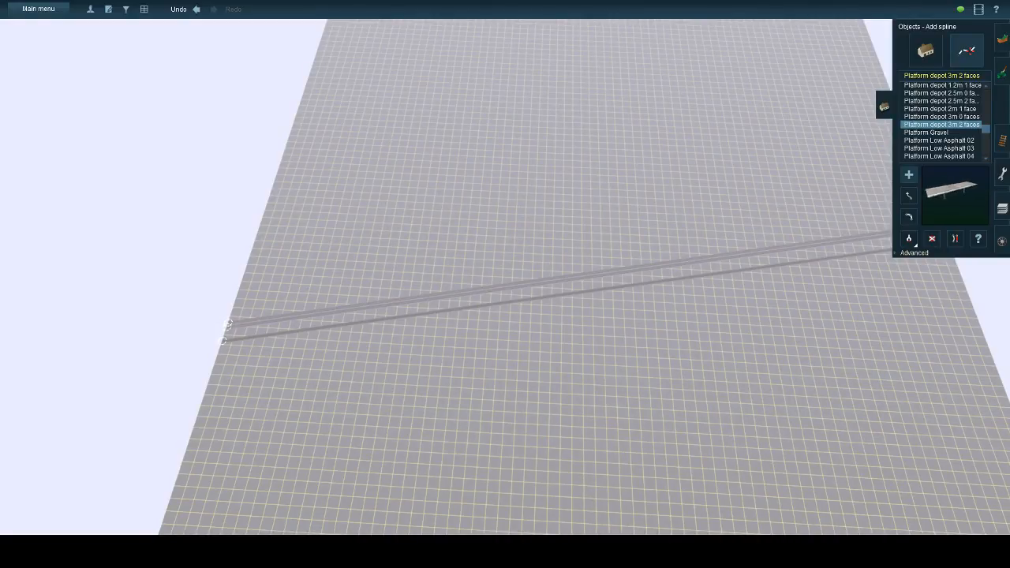
{"action": "right_click", "coordinate": [278, 322]}
{"action": "scroll", "coordinate": [491, 270], "scroll_direction": "up", "scroll_amount": 6}
{"action": "key", "text": "Left"}
{"action": "key", "text": "Down"}
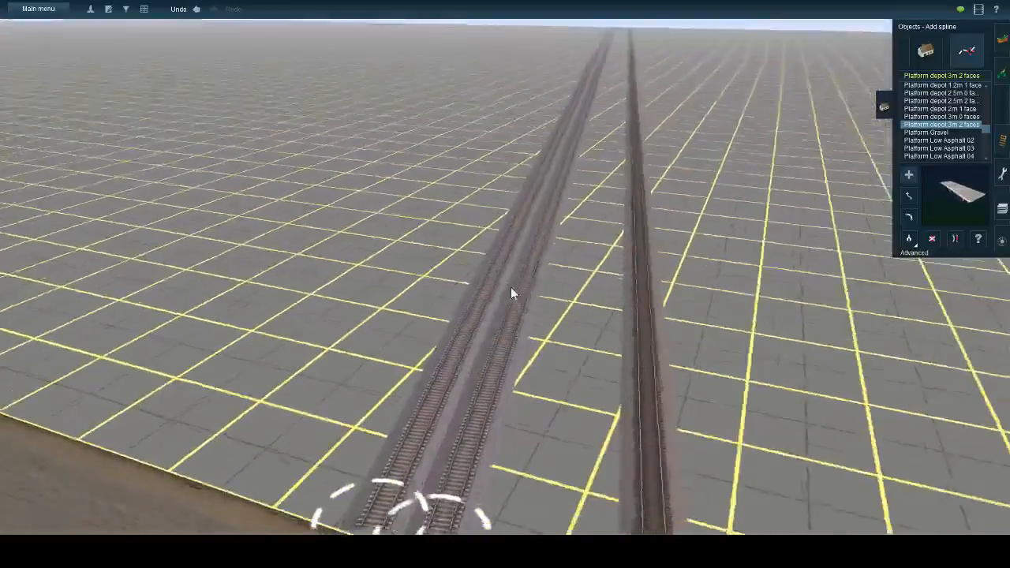
{"action": "scroll", "coordinate": [504, 290], "scroll_direction": "up", "scroll_amount": 4}
{"action": "key", "text": "Left"}
{"action": "key", "text": "Down"}
{"action": "key", "text": "Right"}
{"action": "key", "text": "Up"}
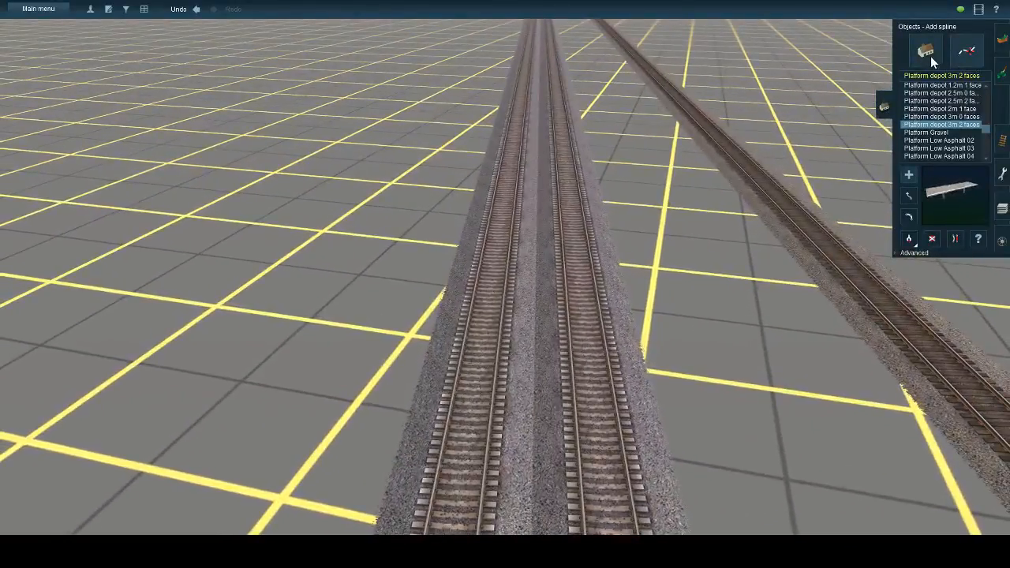
{"action": "left_click", "coordinate": [931, 62]}
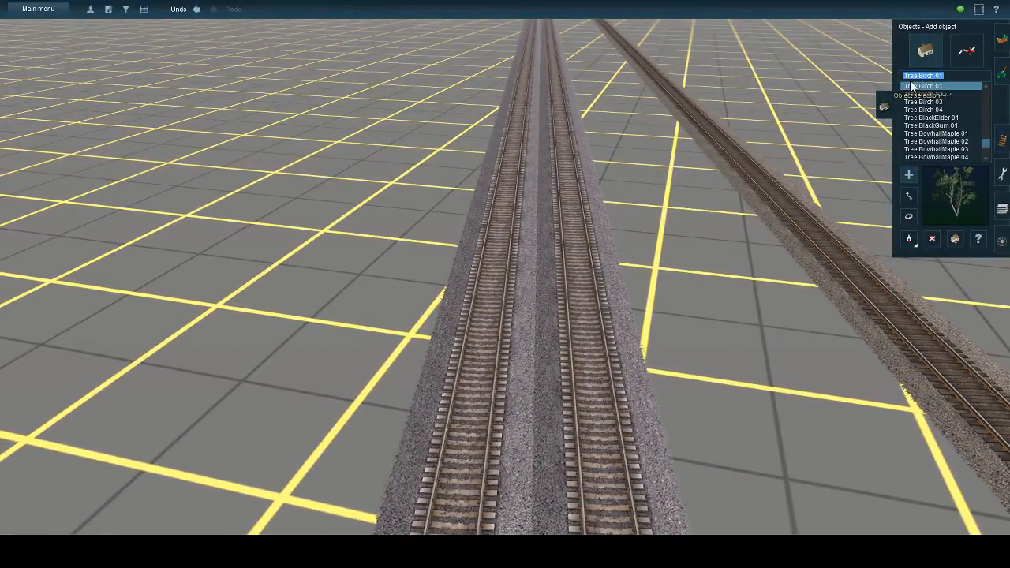
{"action": "type", "text": "container"}
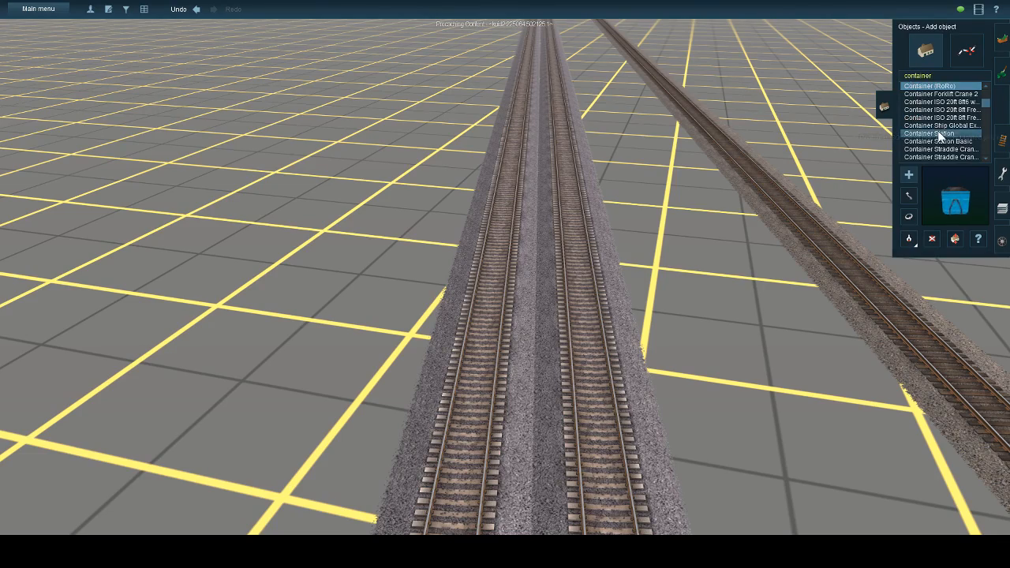
- Try a Container Straddle Crane 2 over the double track, rotating it toward the rails, and delete it
{"action": "left_click", "coordinate": [938, 141]}
{"action": "left_click", "coordinate": [522, 143]}
{"action": "right_click", "coordinate": [532, 141]}
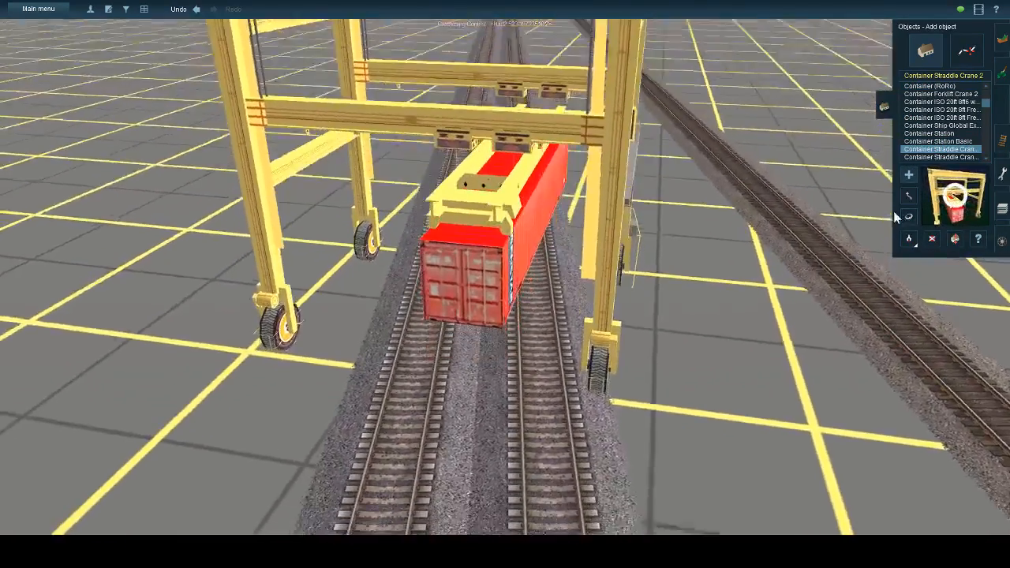
{"action": "left_click", "coordinate": [908, 216]}
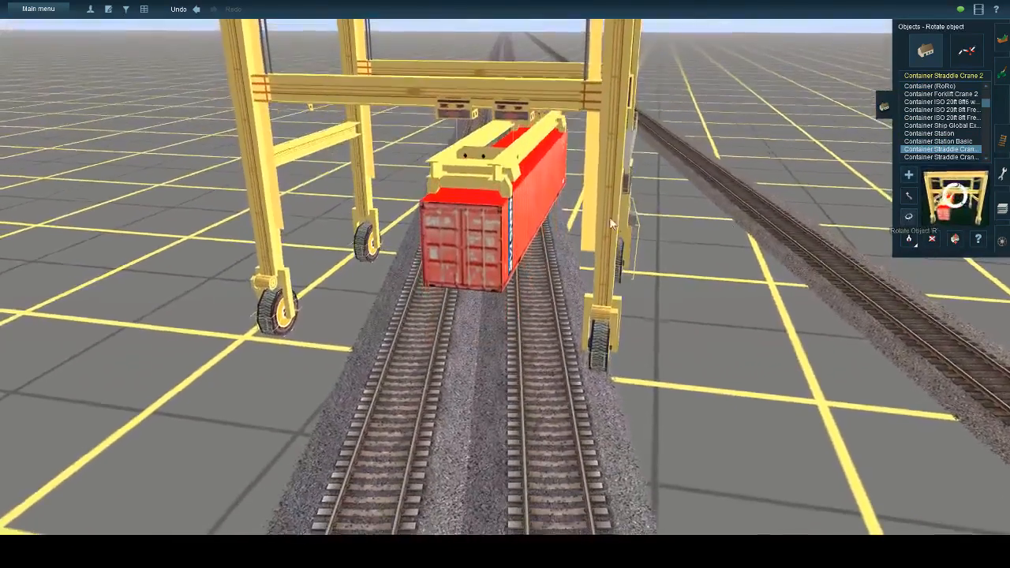
{"action": "left_click_drag", "start_coordinate": [552, 227], "coordinate": [498, 229]}
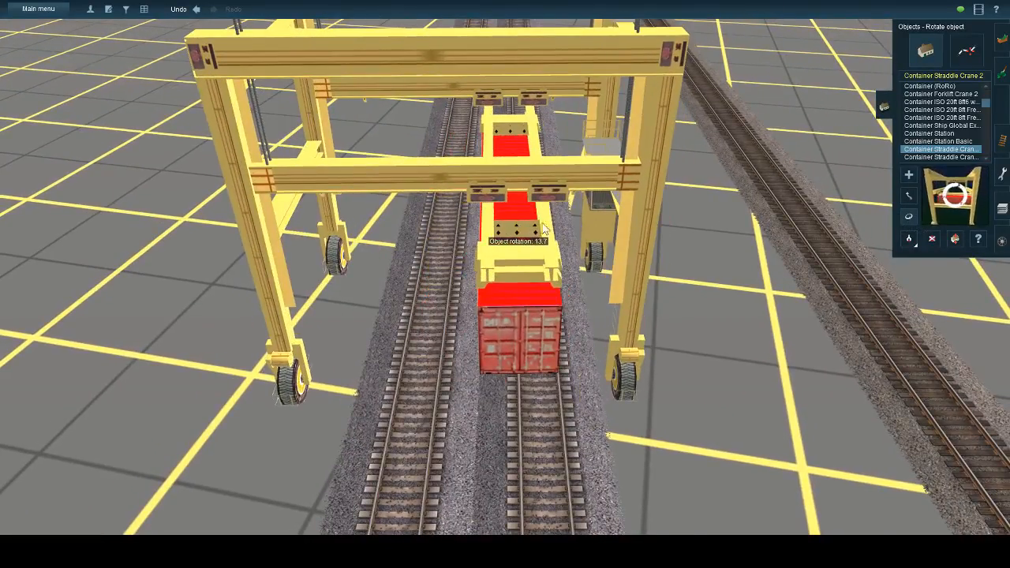
{"action": "right_click_drag", "start_coordinate": [499, 228], "coordinate": [438, 174]}
{"action": "key", "text": "d"}
{"action": "left_click", "coordinate": [438, 174]}
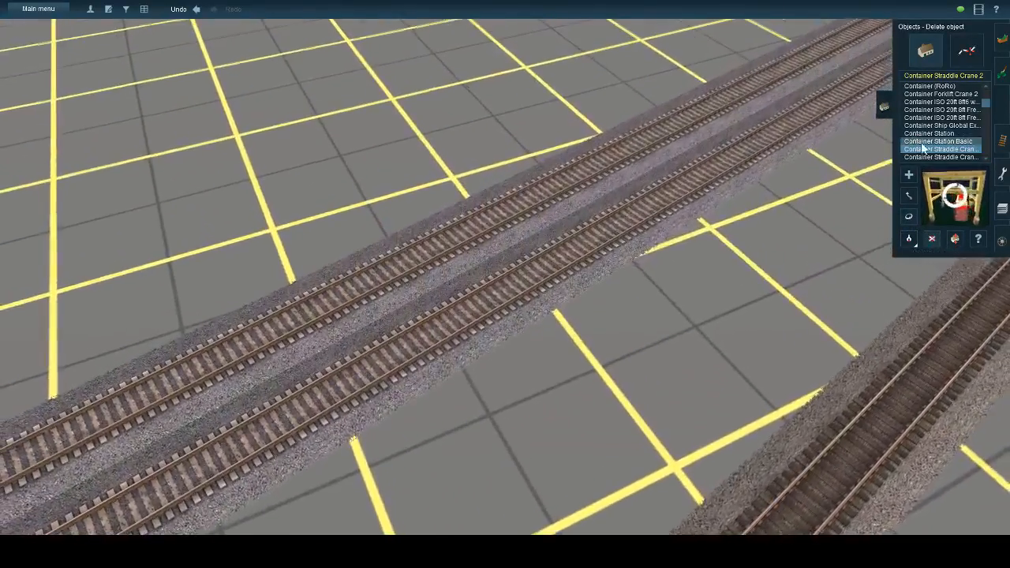
- Place a Container Straddle Crane 3 over the double track and rotate it in line with the rails
{"action": "left_click", "coordinate": [943, 157]}
{"action": "left_click", "coordinate": [501, 234]}
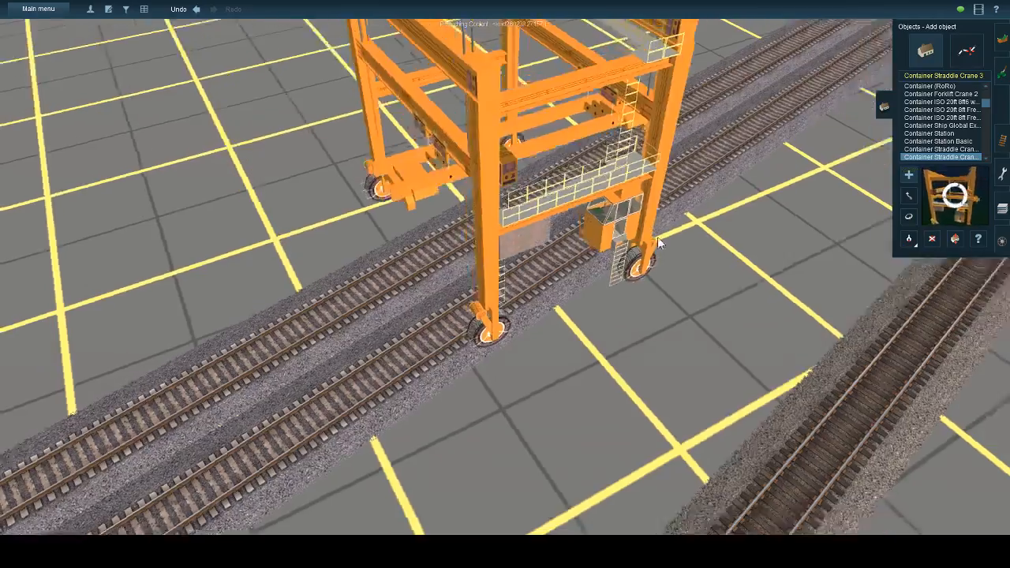
{"action": "key", "text": "Left"}
{"action": "left_click", "coordinate": [907, 216]}
{"action": "key", "text": "Down"}
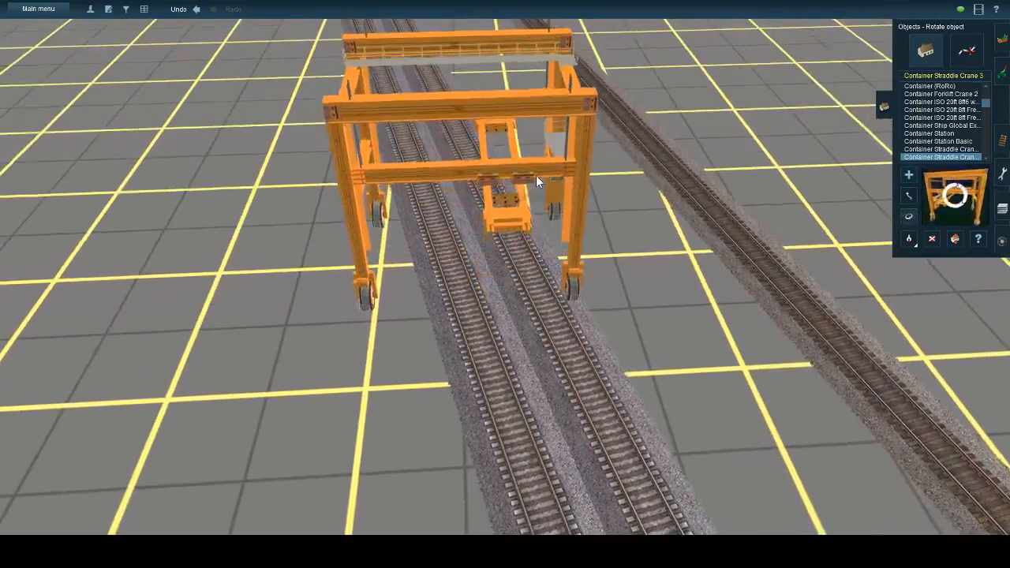
{"action": "left_click_drag", "start_coordinate": [536, 181], "coordinate": [524, 187]}
{"action": "key", "text": "Left"}
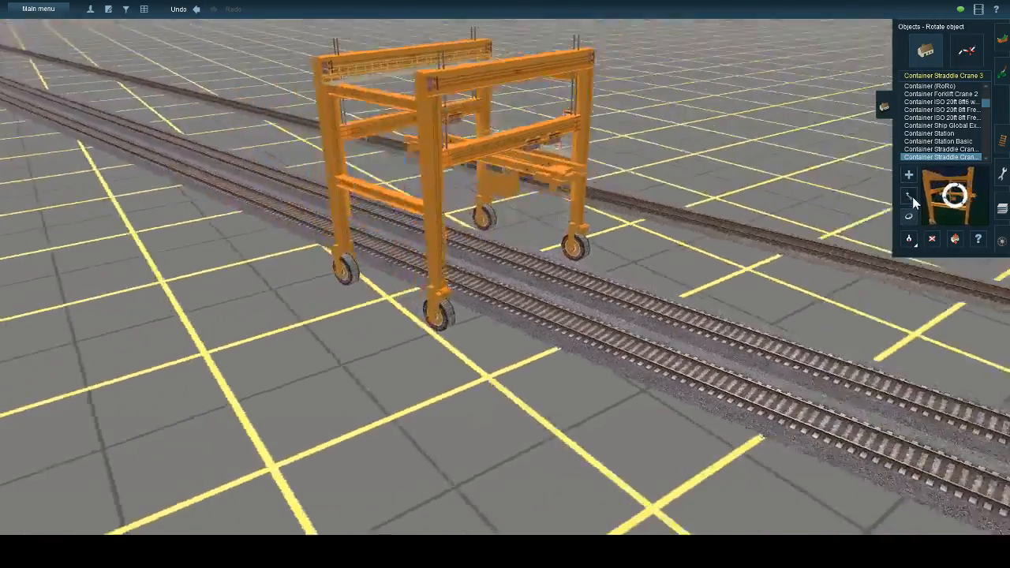
- Move the orange straddle crane along the double track toward the track ends at the baseboard edge, keeping it astride both tracks
{"action": "left_click", "coordinate": [910, 197]}
{"action": "left_click_drag", "start_coordinate": [495, 328], "coordinate": [496, 322]}
{"action": "scroll", "coordinate": [570, 326], "scroll_direction": "down", "scroll_amount": 5}
{"action": "key", "text": "Left"}
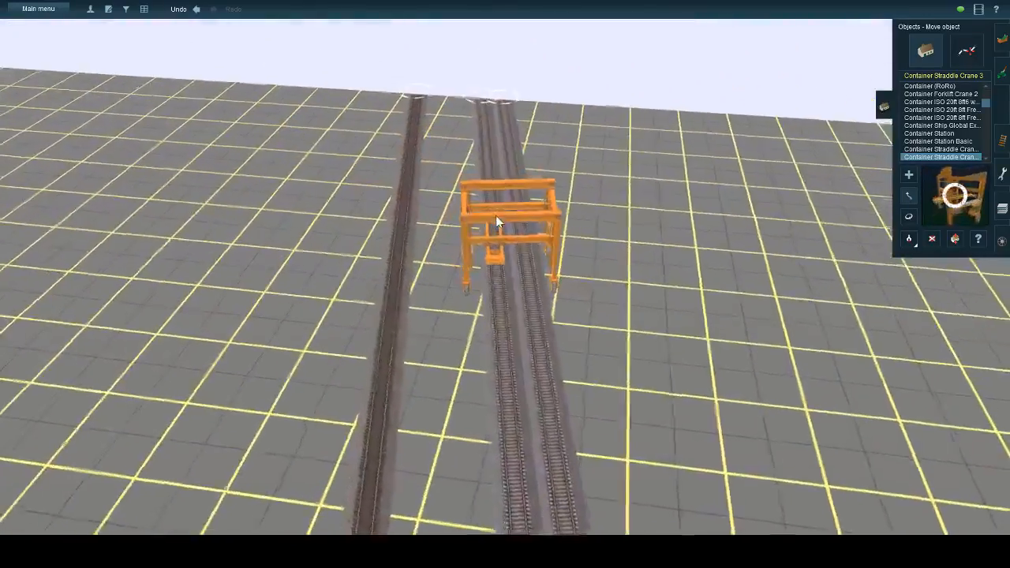
{"action": "left_click_drag", "start_coordinate": [495, 215], "coordinate": [491, 175]}
{"action": "key", "text": "Left"}
{"action": "key", "text": "Down"}
- Try to refine the straddle crane's rotation against the rails, and undo the last rotation
{"action": "left_click", "coordinate": [909, 217]}
{"action": "key", "text": "Left"}
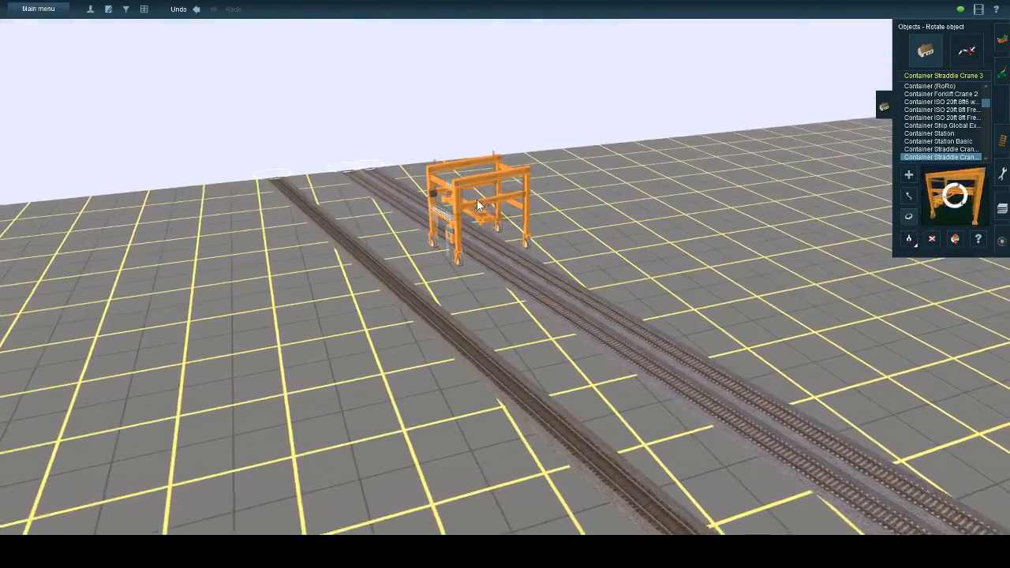
{"action": "scroll", "coordinate": [581, 373], "scroll_direction": "down", "scroll_amount": 4}
{"action": "key", "text": "Left"}
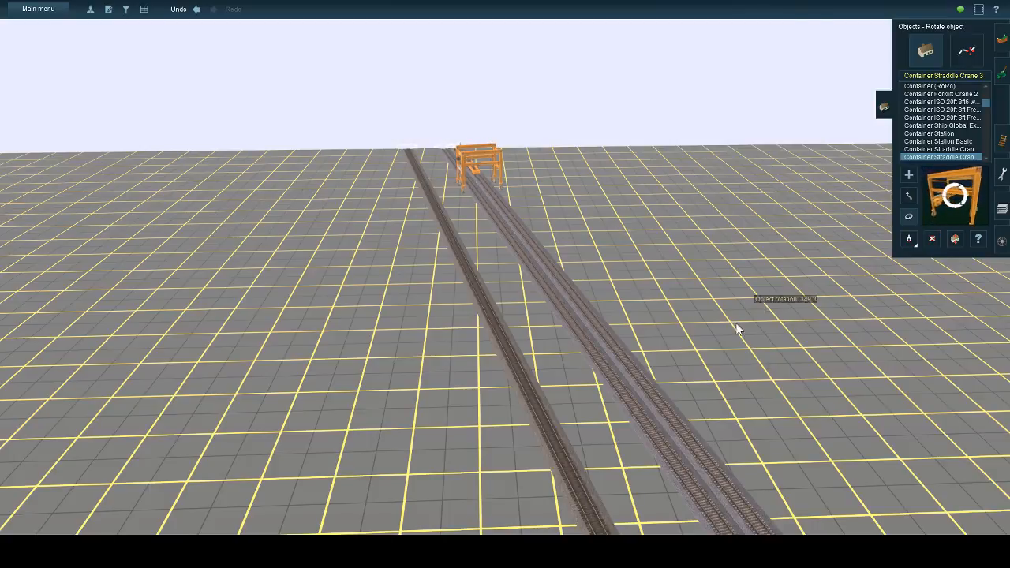
{"action": "left_click_drag", "start_coordinate": [736, 328], "coordinate": [642, 411]}
{"action": "left_click", "coordinate": [196, 10]}
- Place a second Container Straddle Crane 3 over the double track toward its other end and rotate it in line with the rails
{"action": "scroll", "coordinate": [518, 339], "scroll_direction": "down", "scroll_amount": 10}
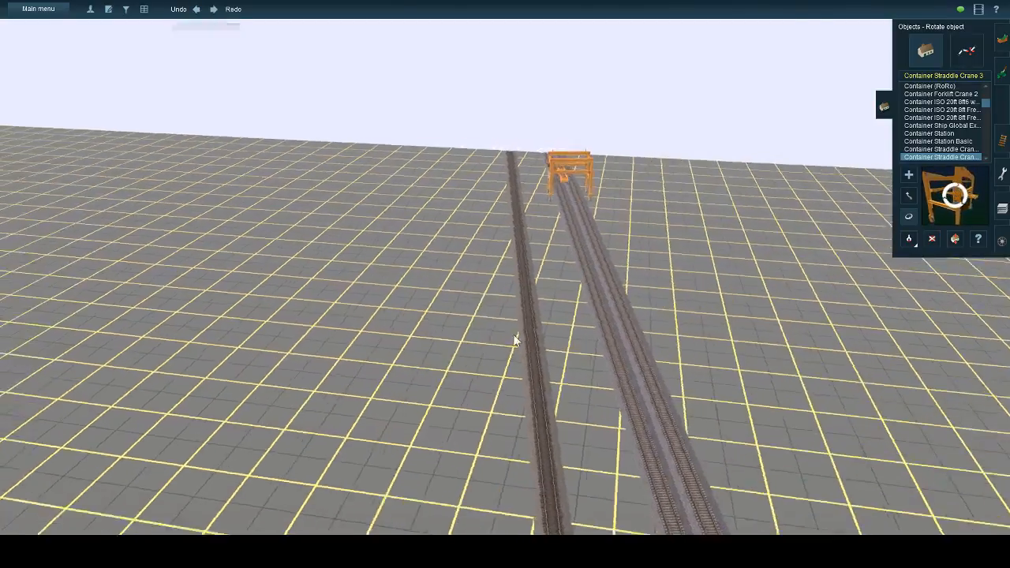
{"action": "scroll", "coordinate": [557, 287], "scroll_direction": "up", "scroll_amount": 10}
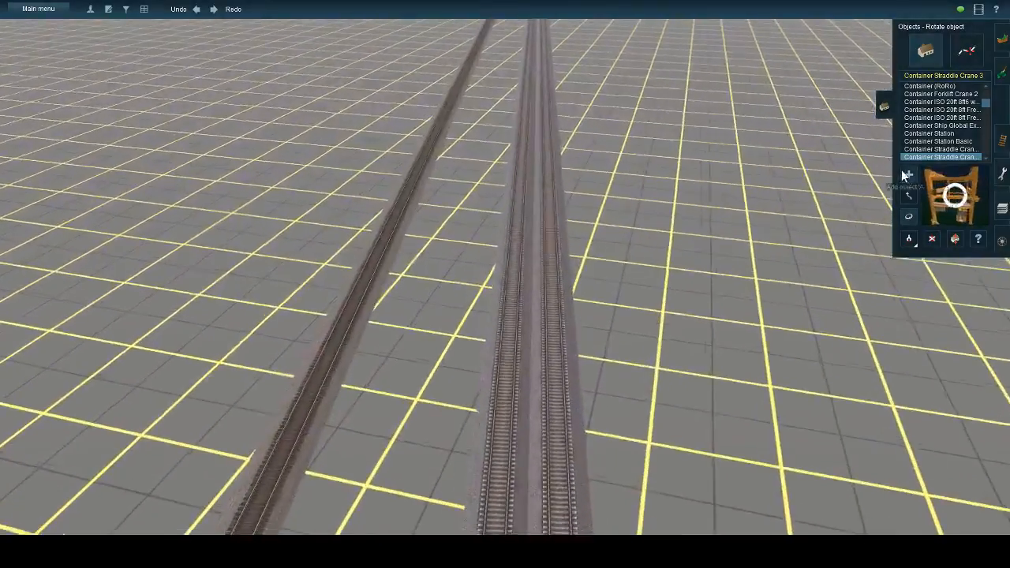
{"action": "left_click", "coordinate": [907, 174]}
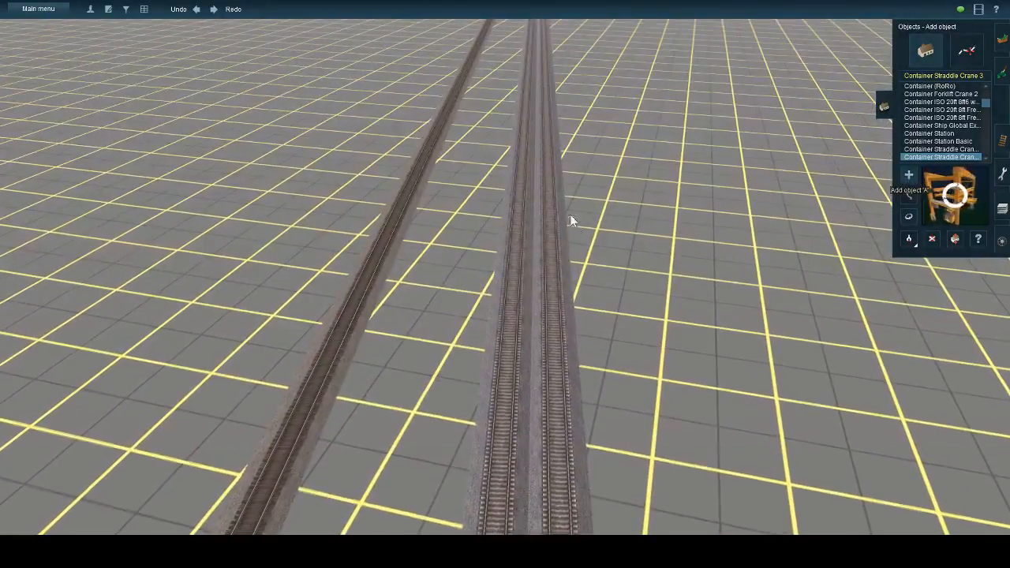
{"action": "left_click", "coordinate": [521, 213]}
{"action": "left_click", "coordinate": [908, 216]}
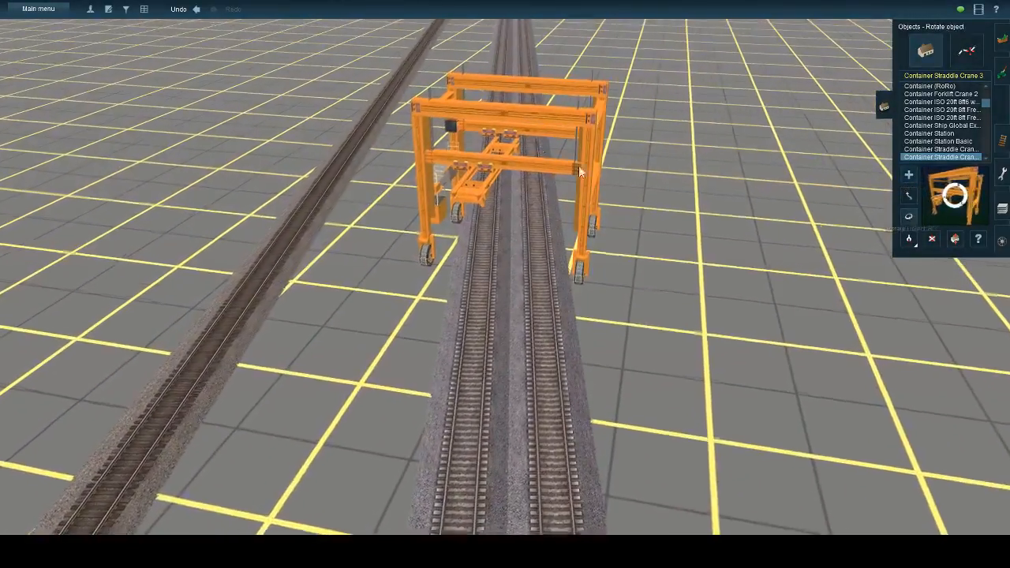
{"action": "left_click_drag", "start_coordinate": [578, 139], "coordinate": [518, 138]}
{"action": "left_click", "coordinate": [908, 194]}
- Add a new baseboard section beyond the ends of the three tracks, past the second crane
{"action": "right_click_drag", "start_coordinate": [405, 162], "coordinate": [986, 32]}
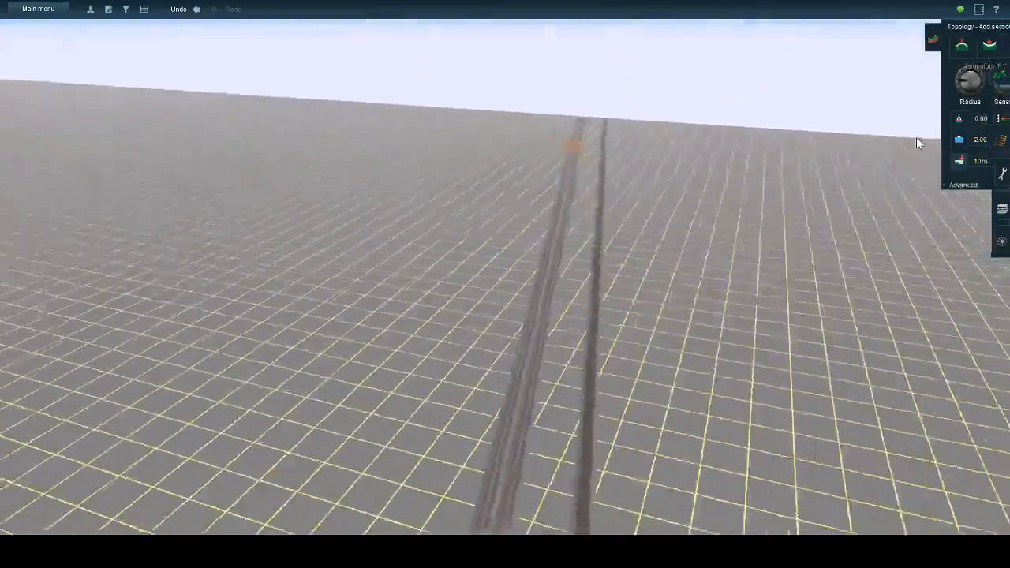
{"action": "scroll", "coordinate": [553, 319], "scroll_direction": "down", "scroll_amount": 5}
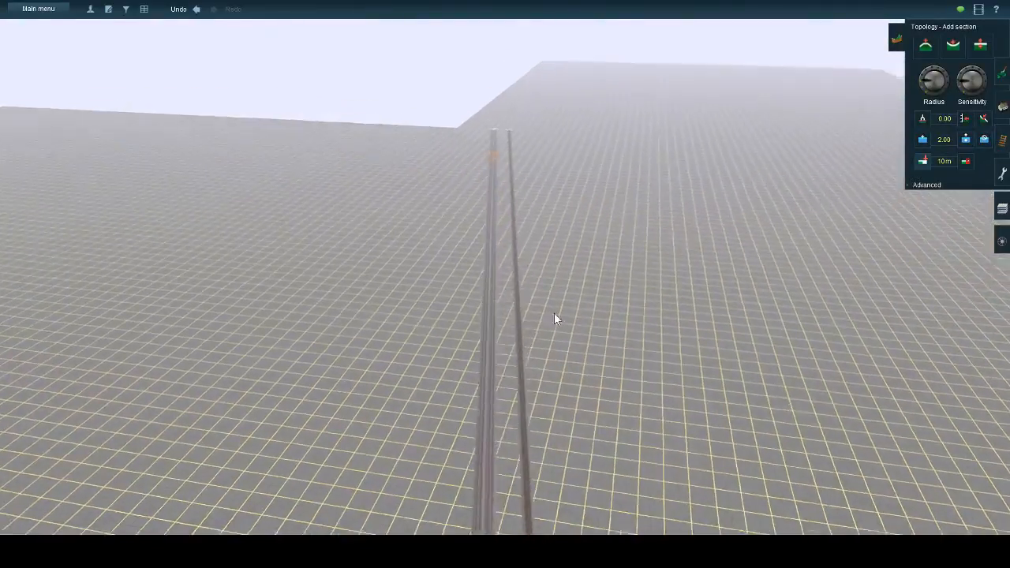
{"action": "left_click", "coordinate": [503, 310]}
{"action": "scroll", "coordinate": [495, 250], "scroll_direction": "up", "scroll_amount": 5}
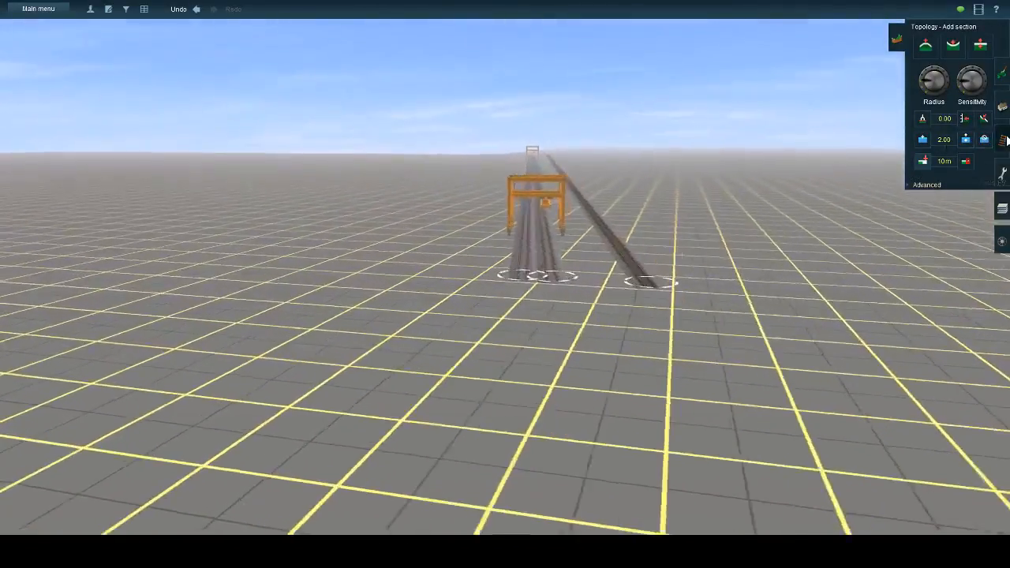
- Extend the double track onto the new baseboard with JR MS Conc1 (Terrain), merging both tracks into one at a junction
{"action": "left_click", "coordinate": [1003, 140]}
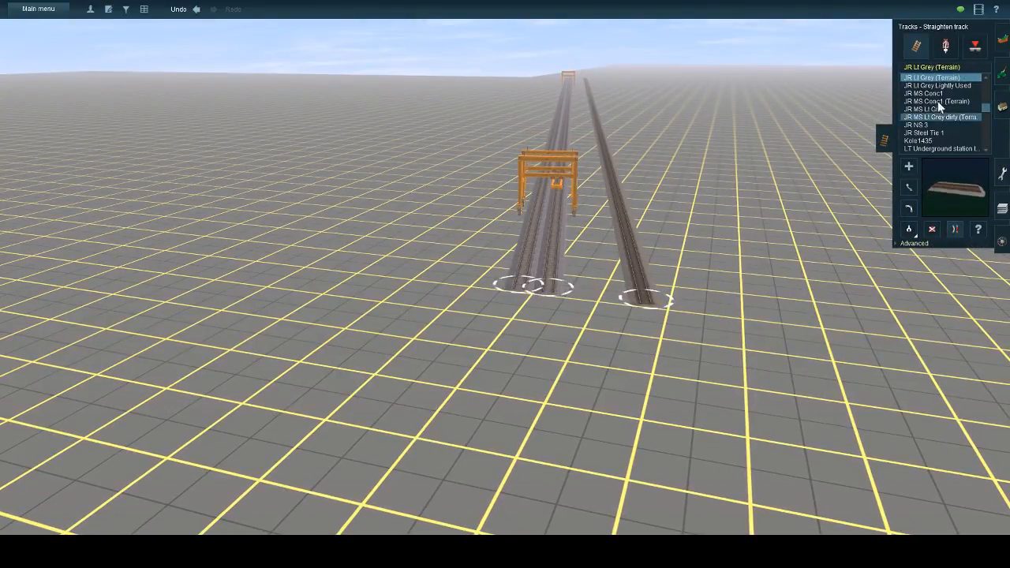
{"action": "scroll", "coordinate": [569, 411], "scroll_direction": "down", "scroll_amount": 3}
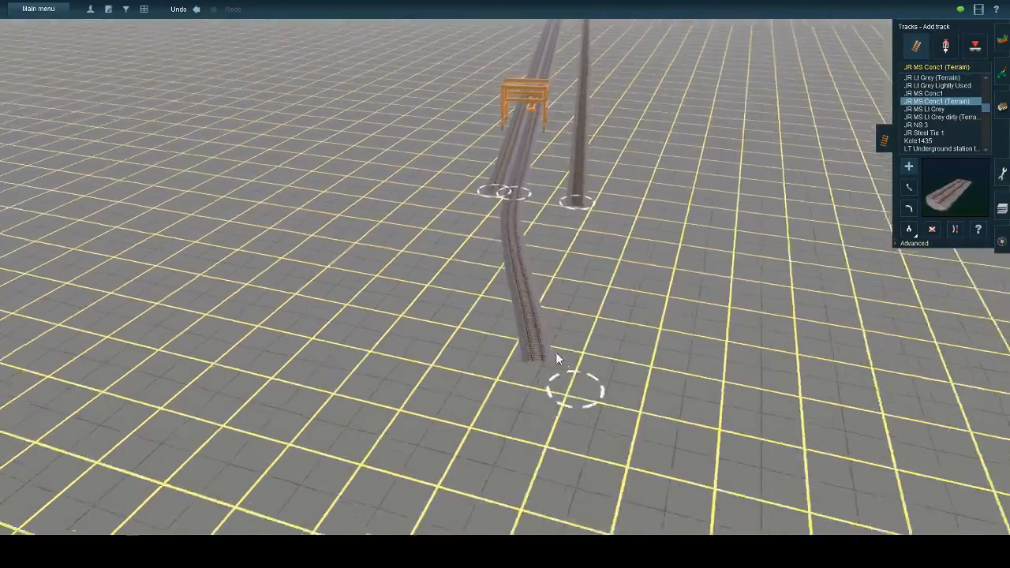
{"action": "left_click", "coordinate": [522, 252]}
{"action": "left_click_drag", "start_coordinate": [579, 385], "coordinate": [574, 389]}
{"action": "left_click", "coordinate": [501, 162]}
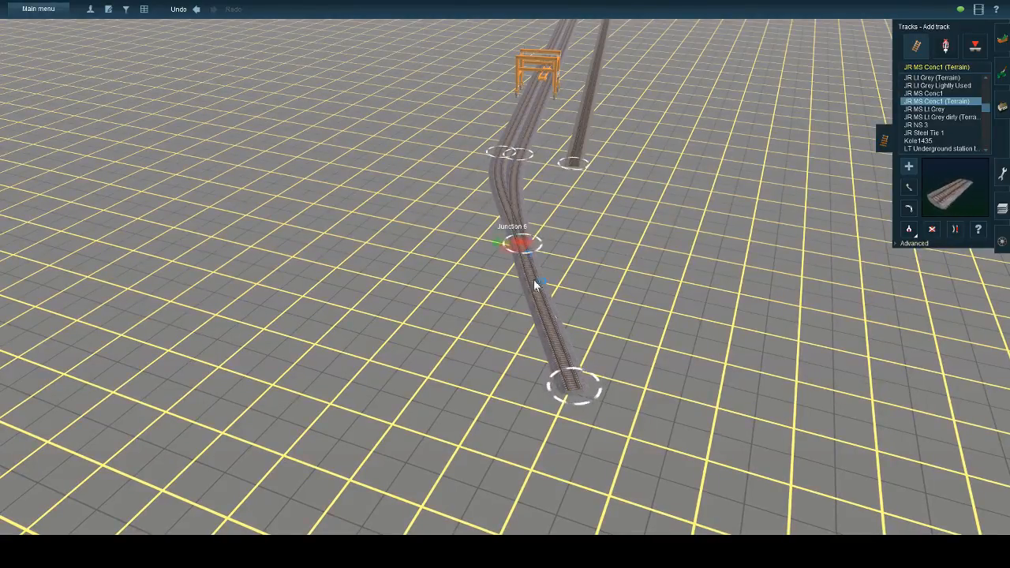
- Pick up the single track's JR Lt Grey (Terrain) type and extend that track alongside the merged track to its end
{"action": "right_click_drag", "start_coordinate": [533, 279], "coordinate": [973, 251]}
{"action": "left_click", "coordinate": [954, 230]}
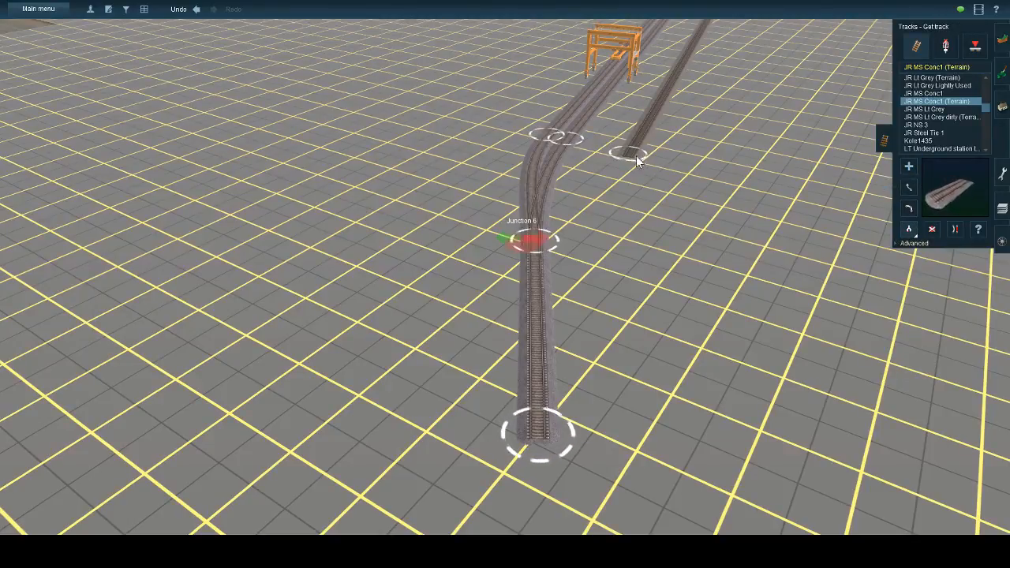
{"action": "left_click", "coordinate": [954, 229]}
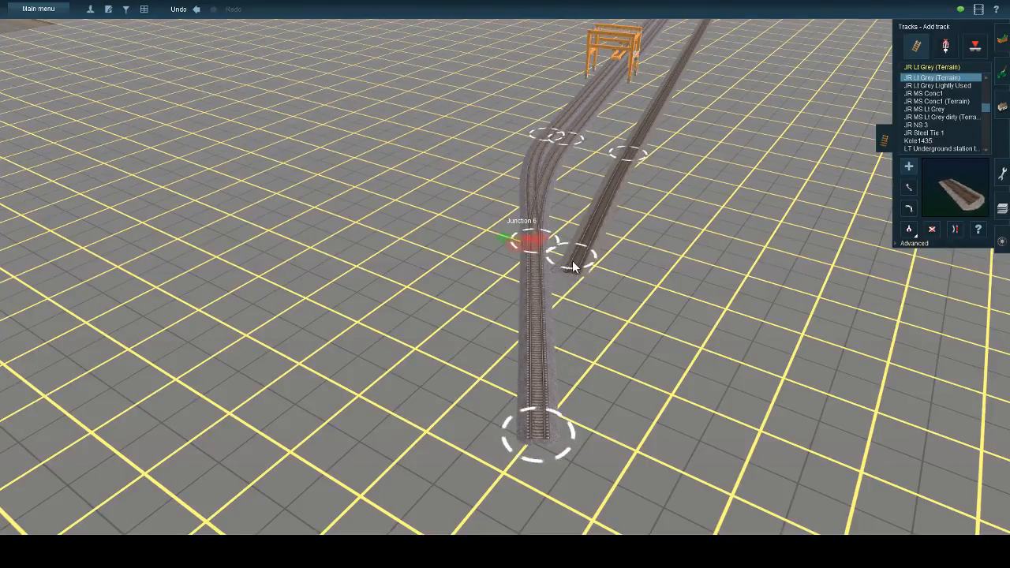
{"action": "left_click_drag", "start_coordinate": [576, 255], "coordinate": [564, 350]}
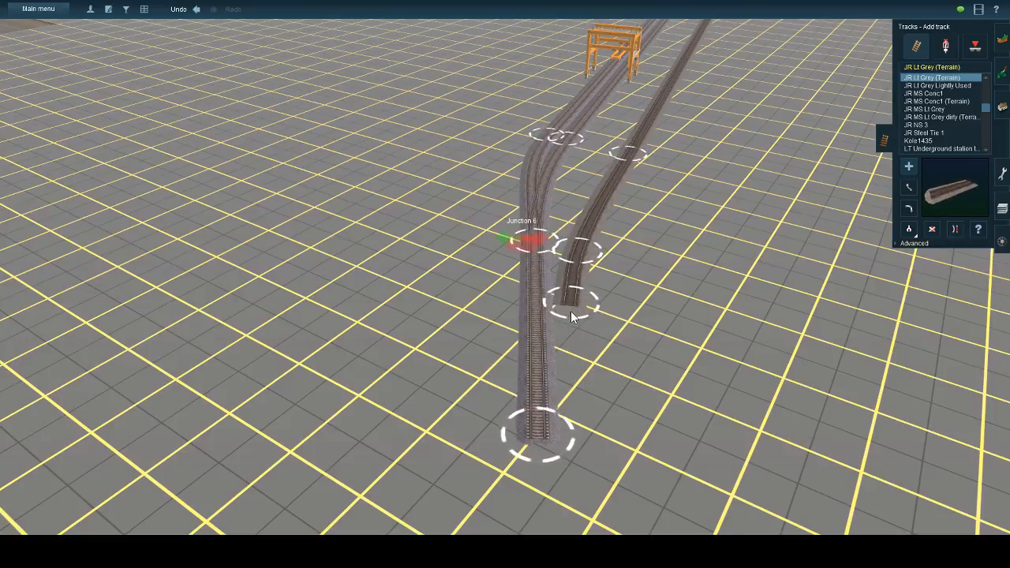
{"action": "left_click_drag", "start_coordinate": [581, 439], "coordinate": [582, 438]}
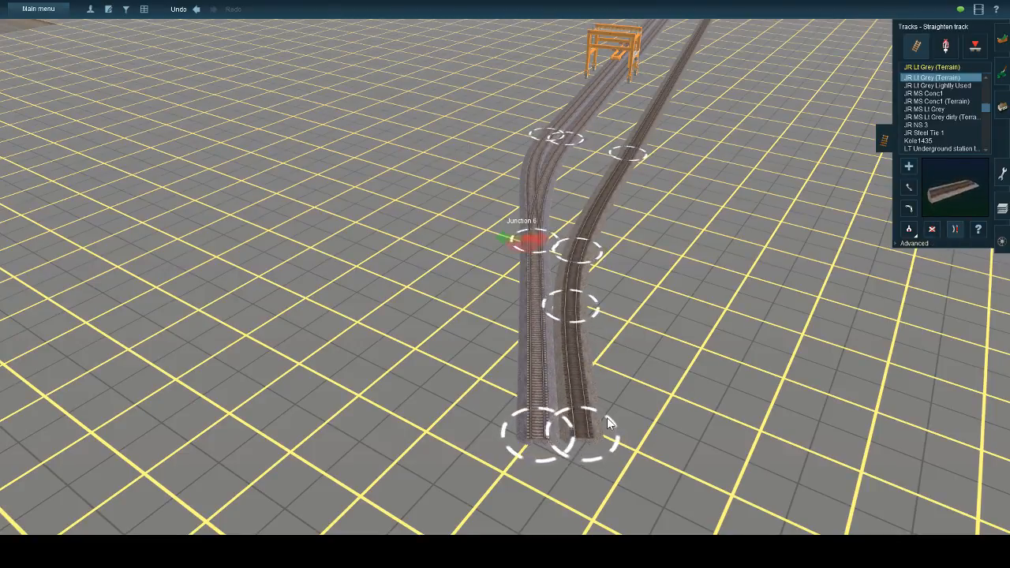
- Move the intermediate spline points of the JR Lt Grey (Terrain) extension farther apart to smooth its curve beside the junction
{"action": "key", "text": "Left"}
{"action": "key", "text": "Up"}
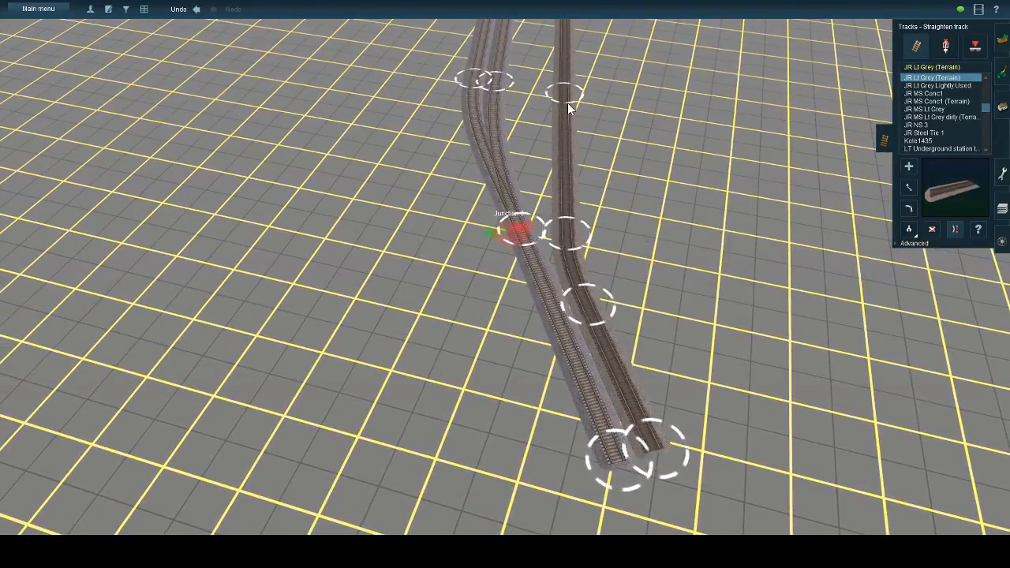
{"action": "scroll", "coordinate": [567, 102], "scroll_direction": "down", "scroll_amount": 3}
{"action": "middle_click_drag", "start_coordinate": [567, 103], "coordinate": [558, 351]}
{"action": "key", "text": "Up"}
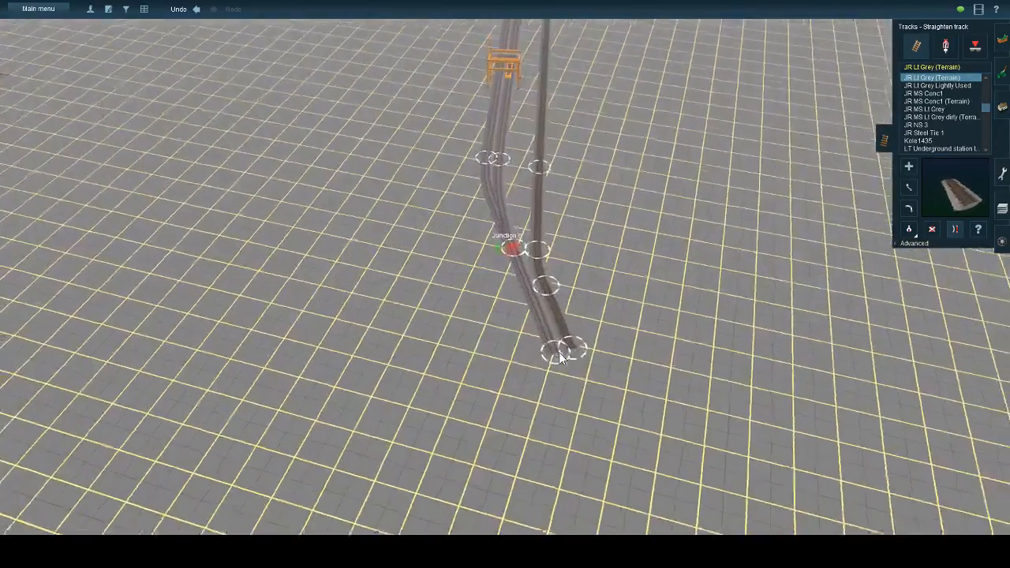
{"action": "scroll", "coordinate": [562, 348], "scroll_direction": "down", "scroll_amount": 3}
{"action": "scroll", "coordinate": [564, 344], "scroll_direction": "up", "scroll_amount": 3}
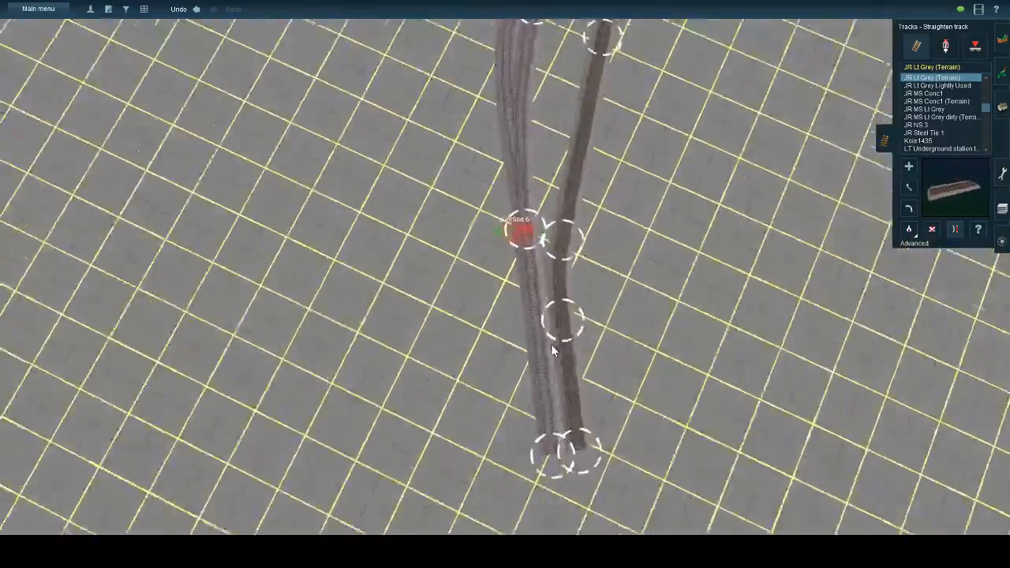
{"action": "key", "text": "Down"}
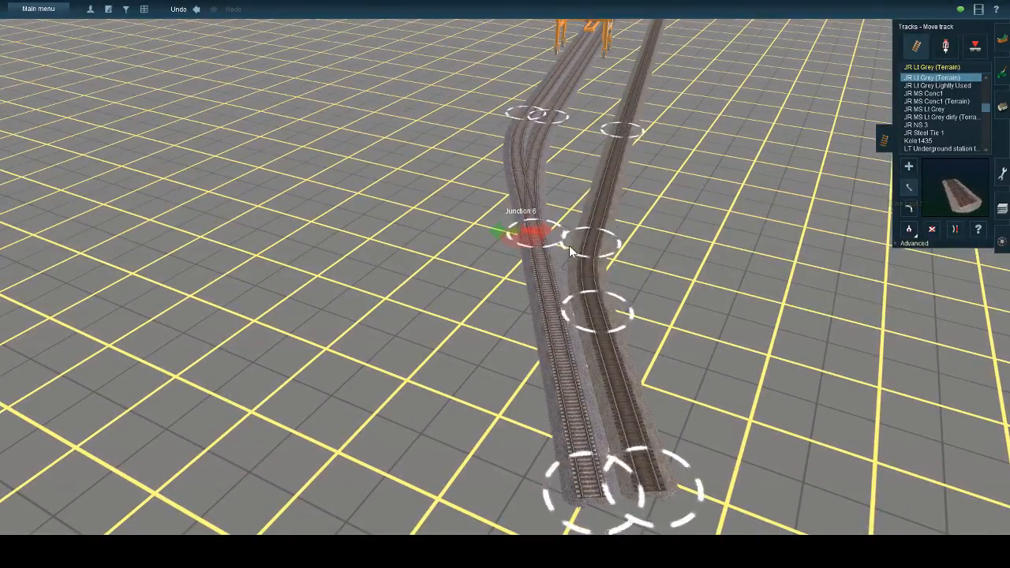
{"action": "left_click_drag", "start_coordinate": [601, 292], "coordinate": [603, 345]}
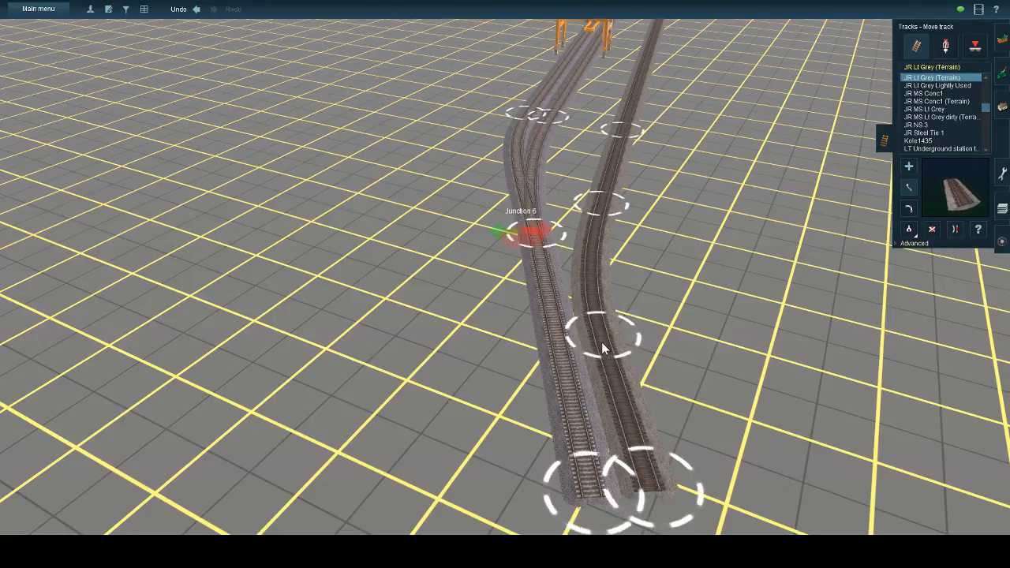
- Move the end point of the JR Lt Grey (Terrain) extension closer to the merged track's end
{"action": "left_click_drag", "start_coordinate": [640, 482], "coordinate": [641, 495]}
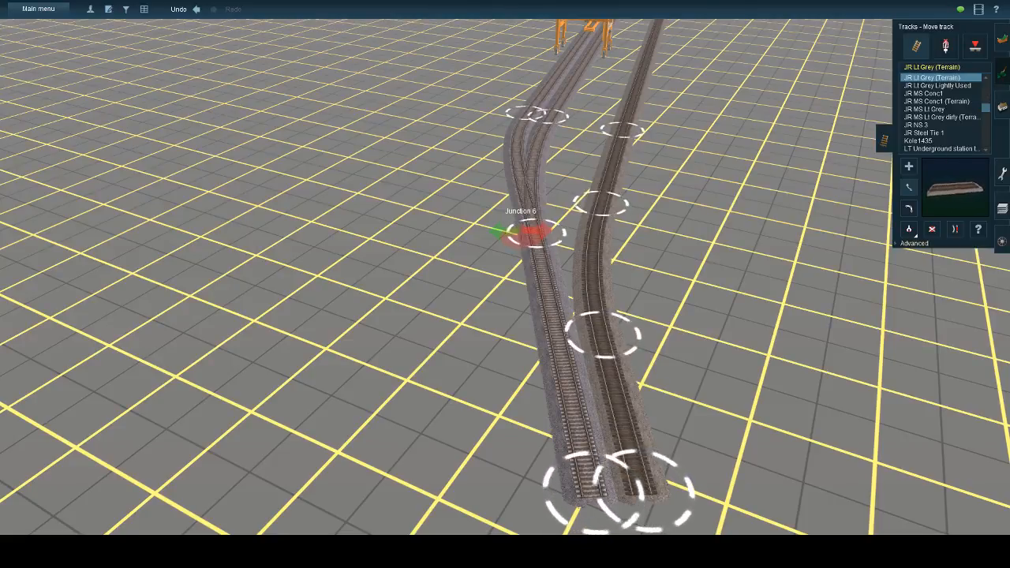
{"action": "scroll", "coordinate": [533, 232], "scroll_direction": "down", "scroll_amount": 5}
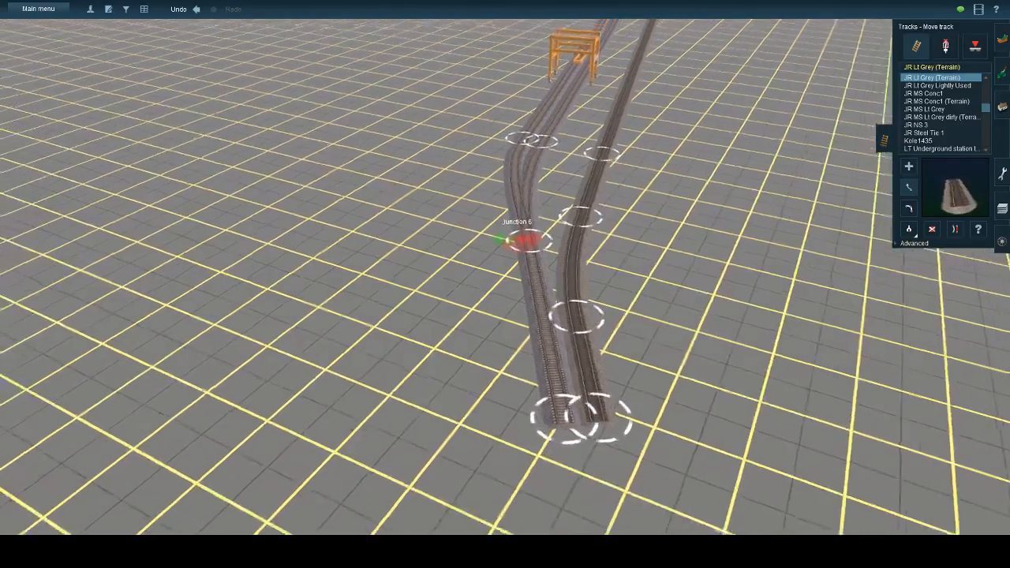
- Extend the outer track of the double track at the opposite end with two JR MS Conc1 (Terrain) segments
{"action": "right_click_drag", "start_coordinate": [548, 139], "coordinate": [616, 264]}
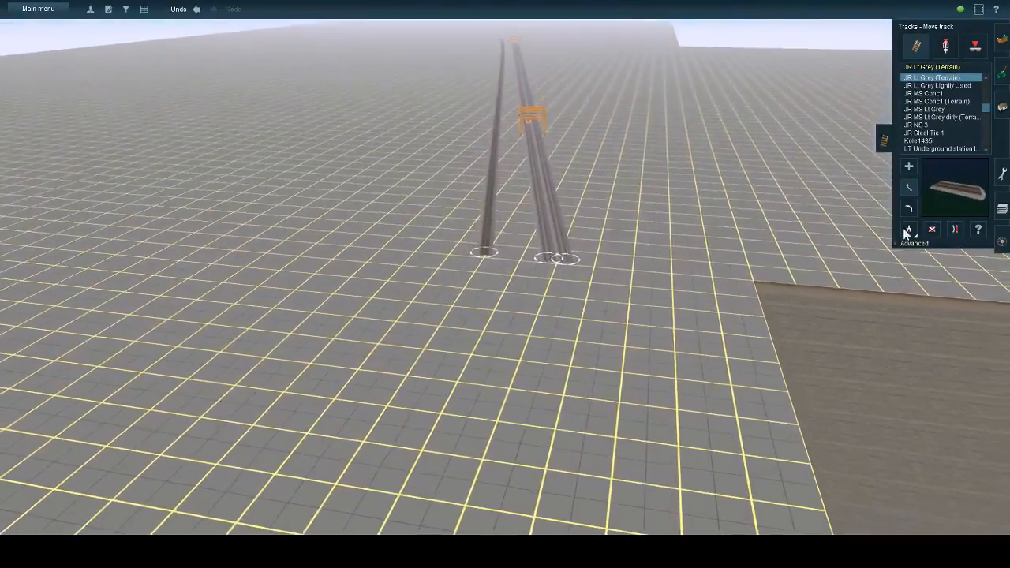
{"action": "left_click", "coordinate": [906, 213]}
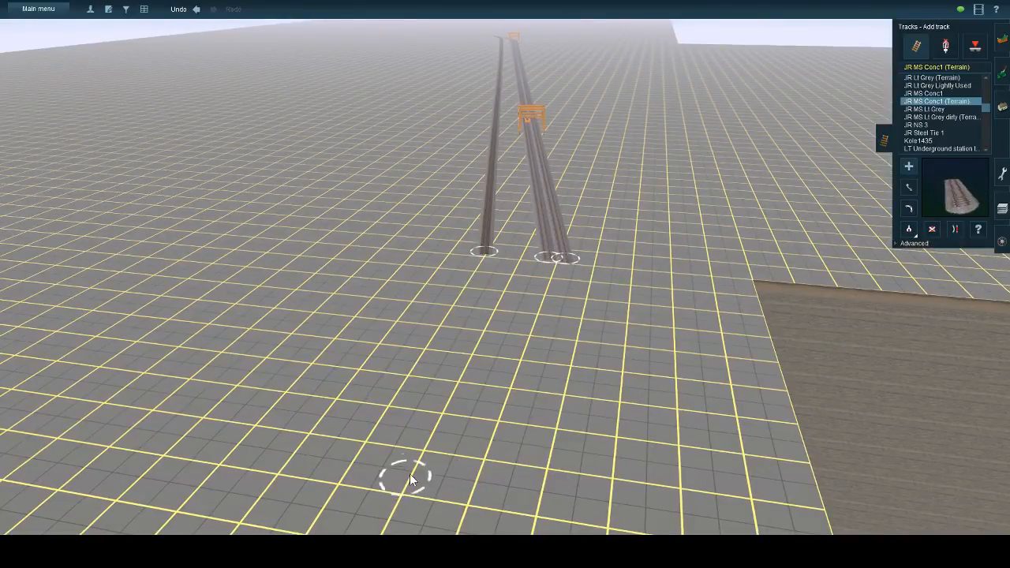
{"action": "right_click_drag", "start_coordinate": [411, 469], "coordinate": [475, 284]}
{"action": "left_click", "coordinate": [513, 199]}
{"action": "left_click", "coordinate": [486, 275]}
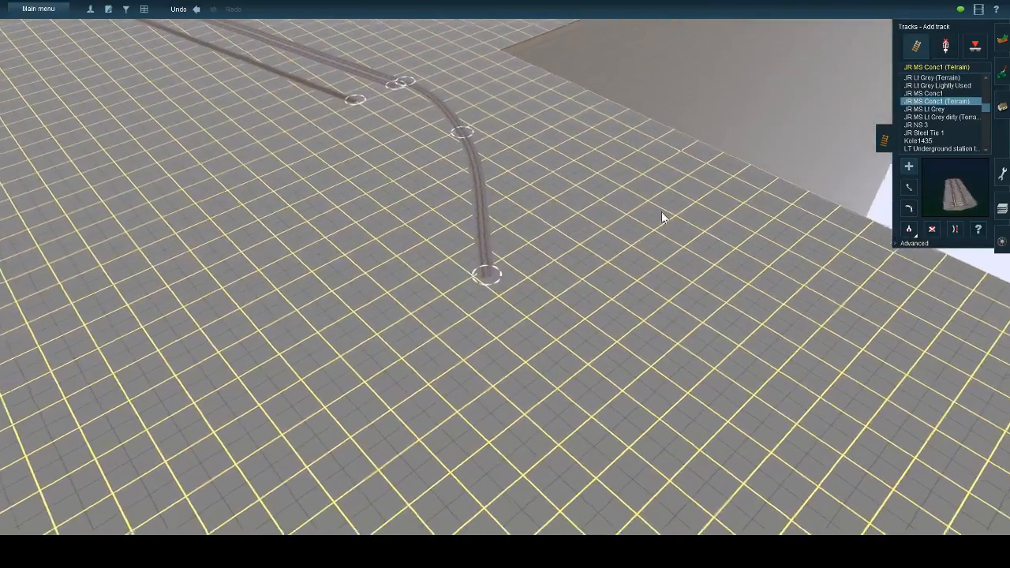
- Straighten the last segment of the new JR MS Conc1 (Terrain) extension
{"action": "left_click", "coordinate": [953, 230]}
{"action": "left_click", "coordinate": [503, 220]}
{"action": "right_click_drag", "start_coordinate": [502, 221], "coordinate": [526, 188]}
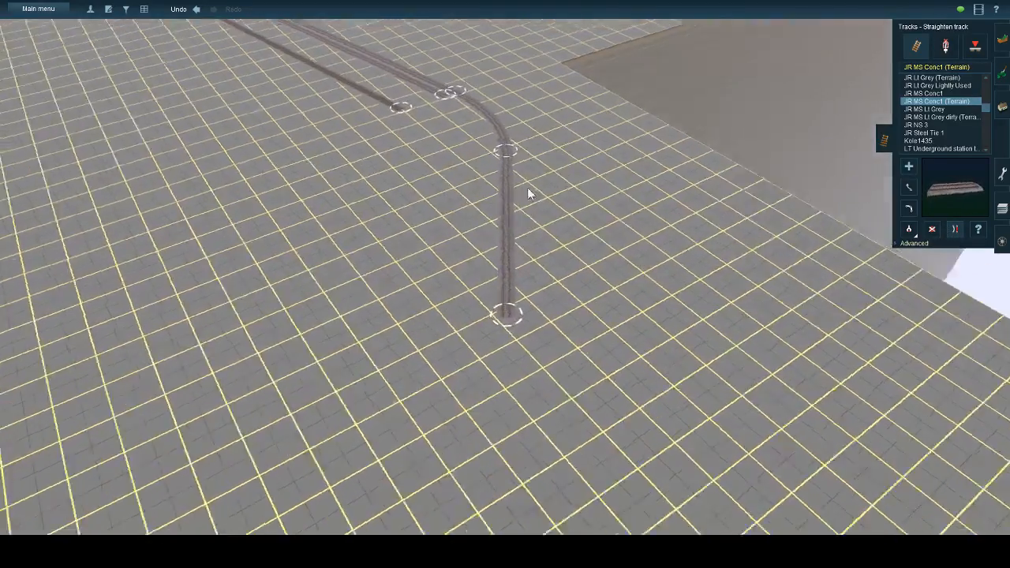
- Move the new extension's spline points to ease its bend away from the double track
{"action": "left_click", "coordinate": [908, 187]}
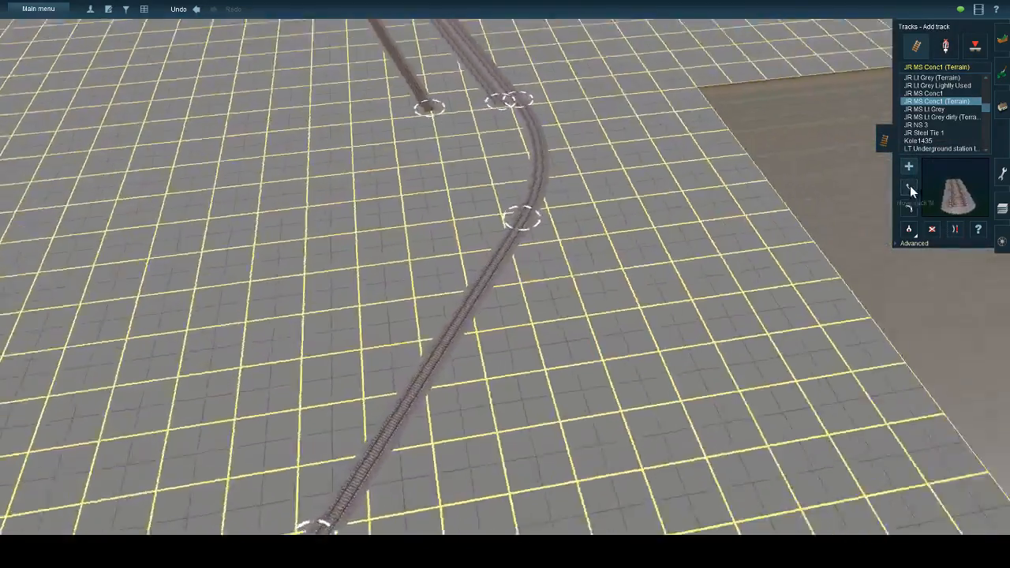
{"action": "left_click", "coordinate": [909, 187]}
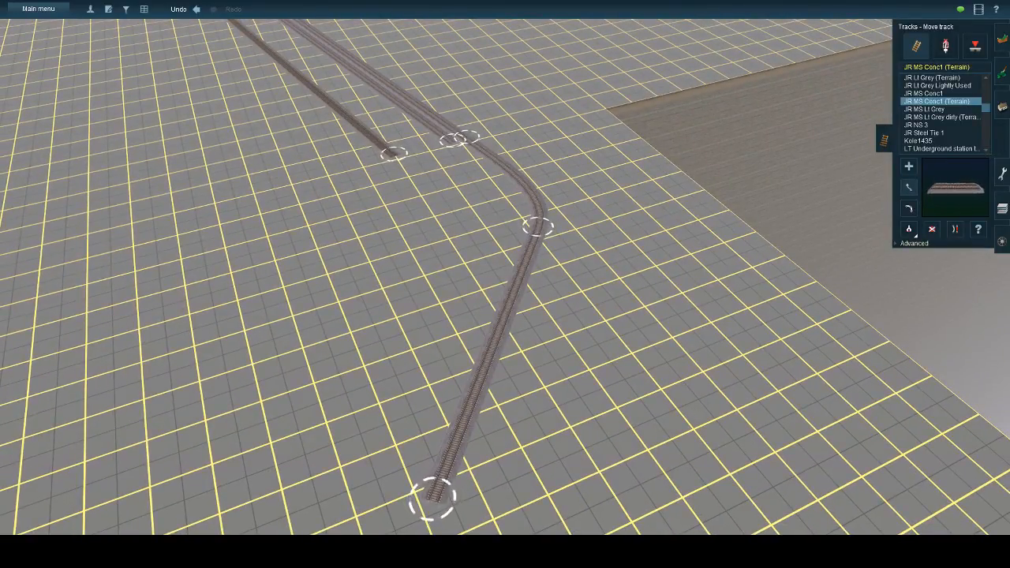
{"action": "left_click_drag", "start_coordinate": [513, 261], "coordinate": [523, 261]}
{"action": "left_click_drag", "start_coordinate": [447, 493], "coordinate": [573, 463]}
{"action": "scroll", "coordinate": [574, 456], "scroll_direction": "down", "scroll_amount": 4}
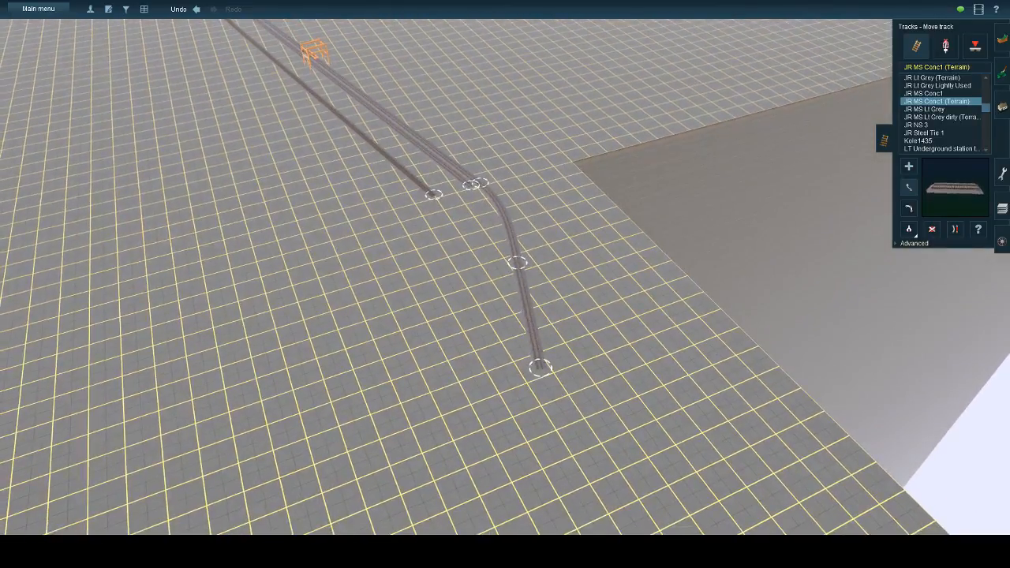
- Connect the double track's other end to the extension's intermediate spline point with JR MS Conc1 (Terrain), forming a junction
{"action": "right_click_drag", "start_coordinate": [692, 302], "coordinate": [886, 162]}
{"action": "left_click", "coordinate": [908, 168]}
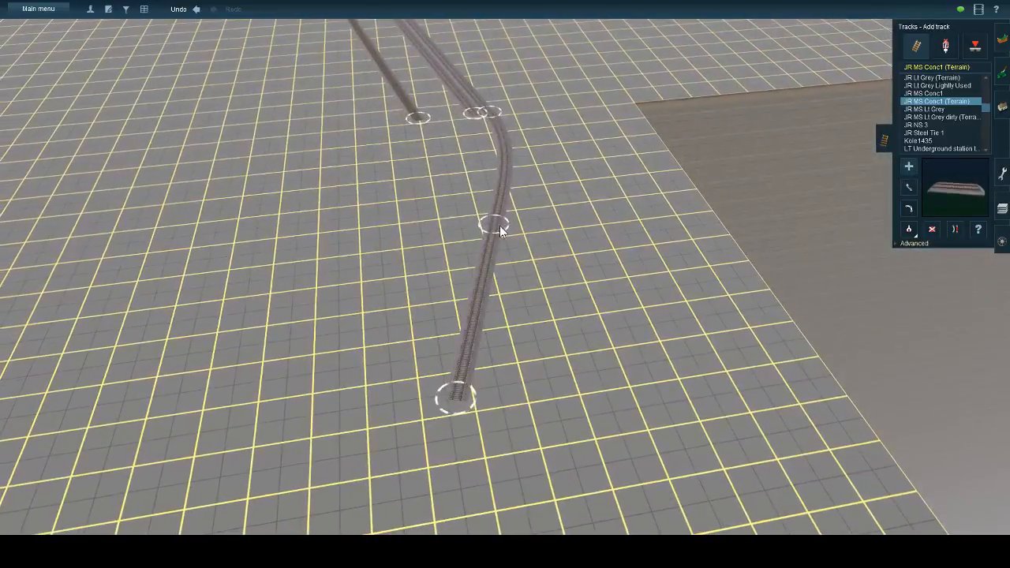
{"action": "left_click", "coordinate": [494, 224]}
{"action": "left_click", "coordinate": [482, 124]}
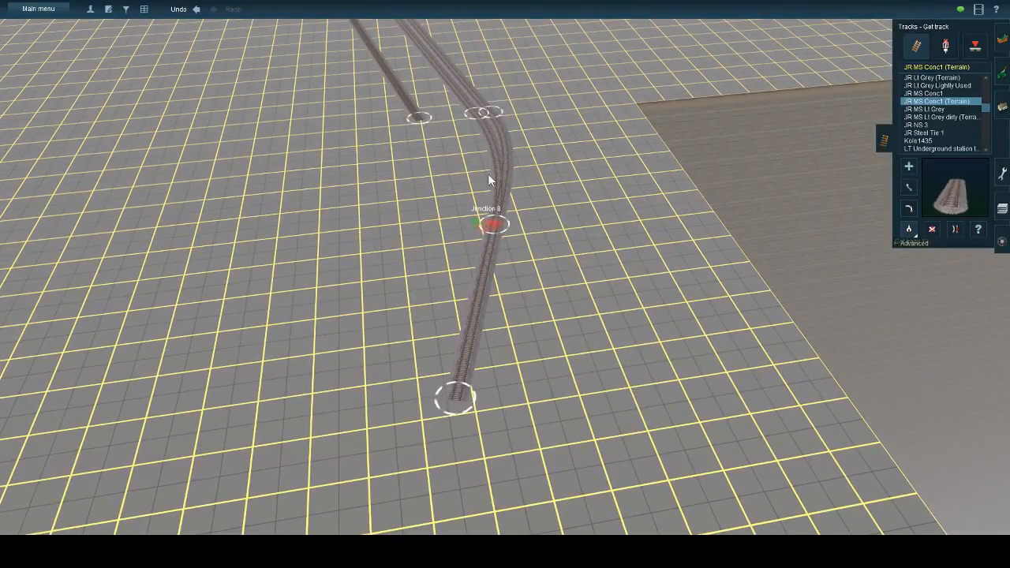
- Pick up JR Lt Grey (Terrain), extend the single track beside the merged track's end, and straighten the last segment
{"action": "left_click", "coordinate": [426, 123]}
{"action": "left_click", "coordinate": [424, 123]}
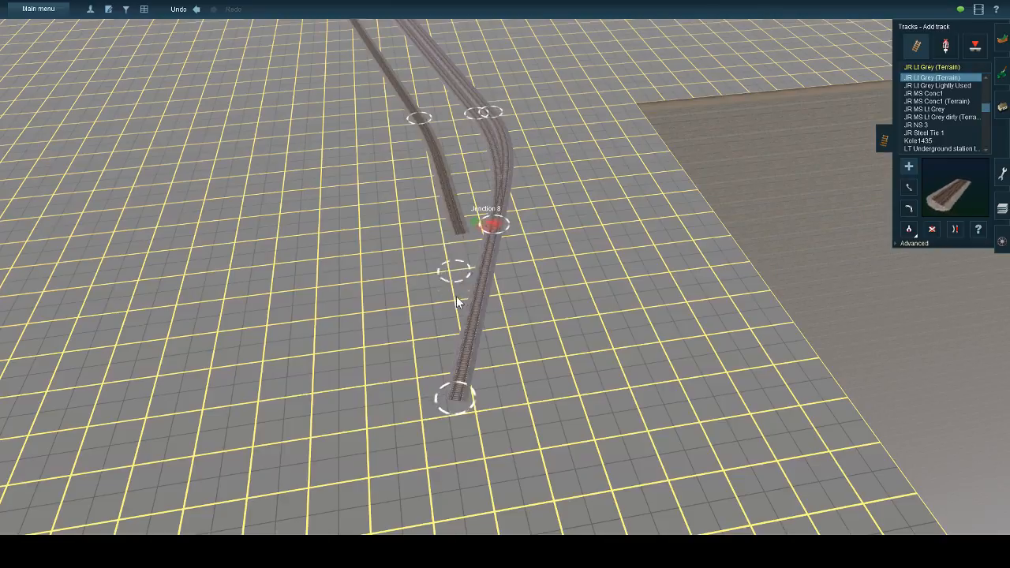
{"action": "left_click", "coordinate": [458, 299]}
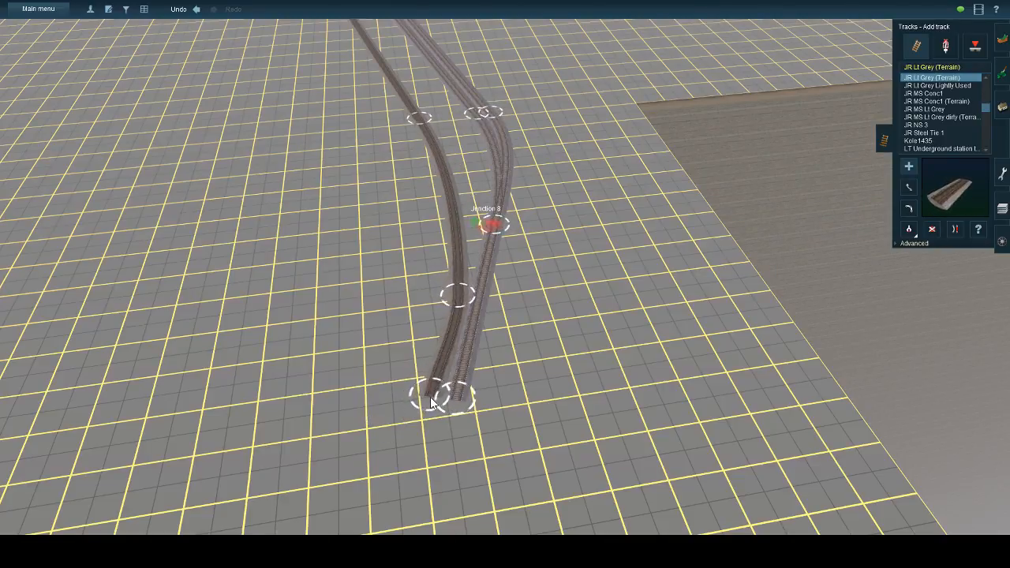
{"action": "left_click", "coordinate": [430, 397]}
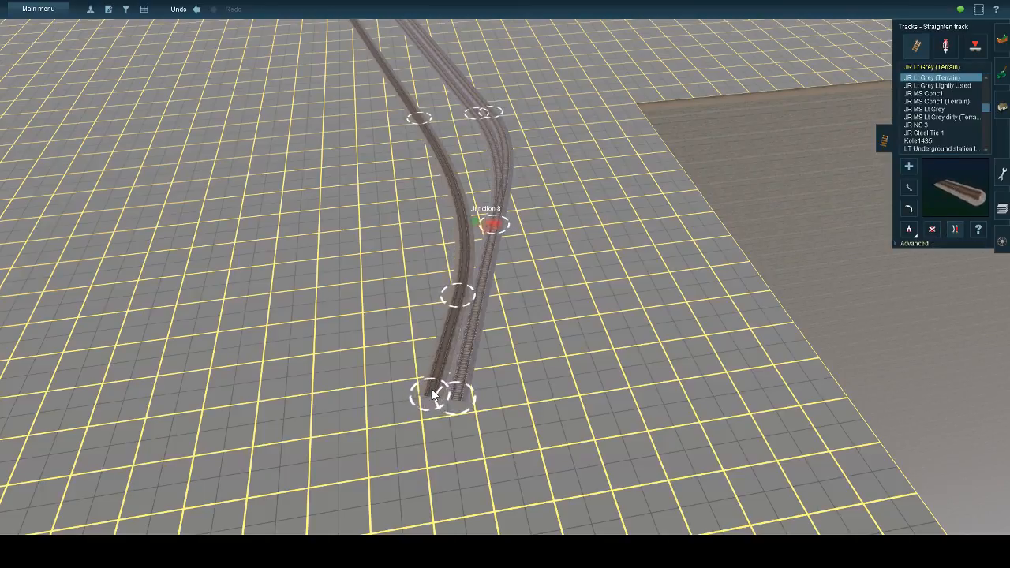
- Move the single track's spline point beside the double track's ends closer to the double track
{"action": "right_click_drag", "start_coordinate": [480, 180], "coordinate": [505, 205]}
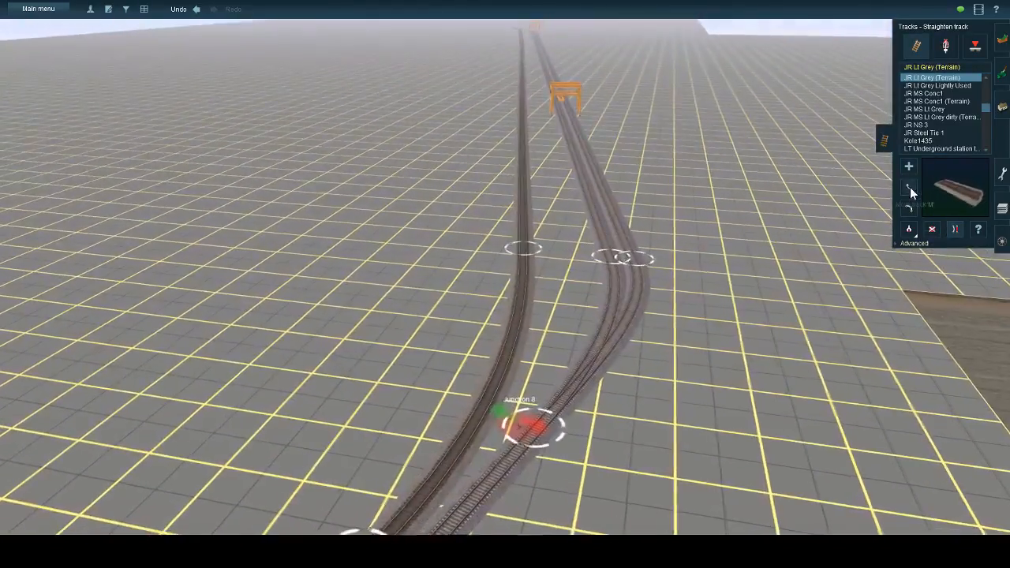
{"action": "left_click", "coordinate": [909, 188]}
{"action": "left_click_drag", "start_coordinate": [534, 254], "coordinate": [533, 258]}
{"action": "scroll", "coordinate": [529, 259], "scroll_direction": "down", "scroll_amount": 2}
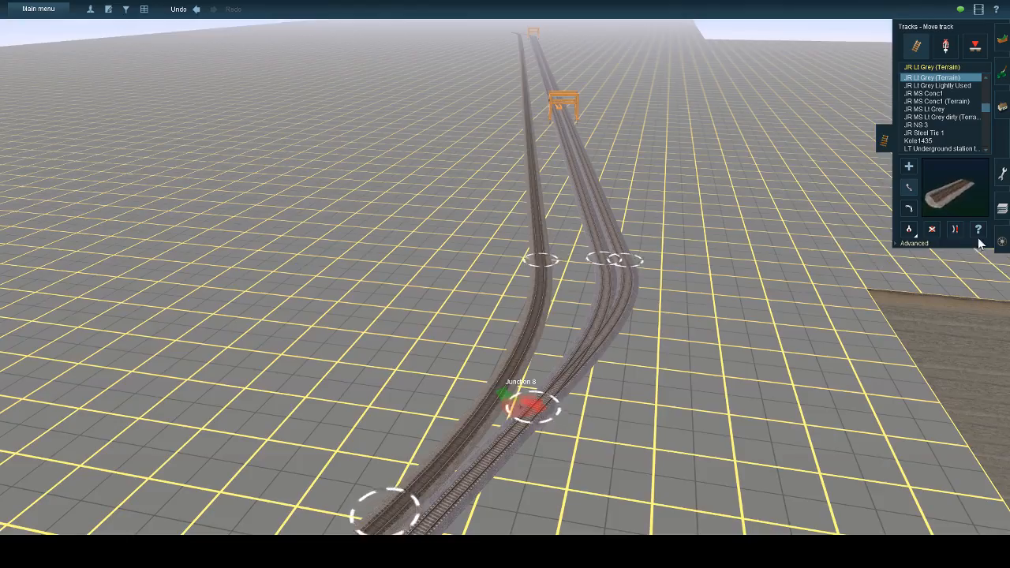
- Straighten the single track's long section running alongside the double track and cranes
{"action": "key", "text": "Down"}
{"action": "key", "text": "Up"}
{"action": "right_click_drag", "start_coordinate": [554, 207], "coordinate": [501, 187]}
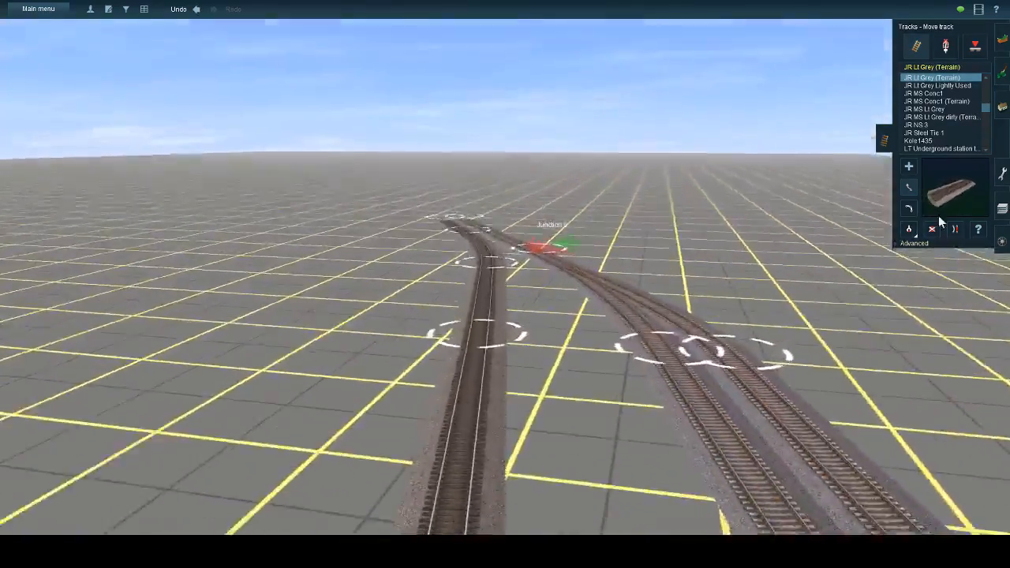
{"action": "left_click", "coordinate": [954, 229]}
{"action": "right_click_drag", "start_coordinate": [473, 401], "coordinate": [506, 444]}
{"action": "scroll", "coordinate": [508, 454], "scroll_direction": "down", "scroll_amount": 3}
{"action": "key", "text": "Down"}
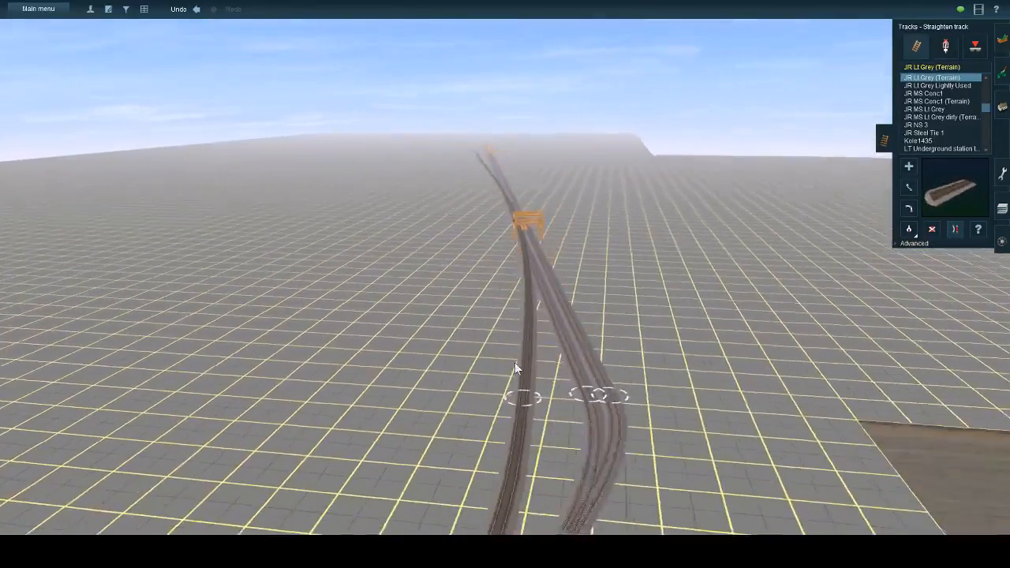
{"action": "scroll", "coordinate": [515, 281], "scroll_direction": "up", "scroll_amount": 3}
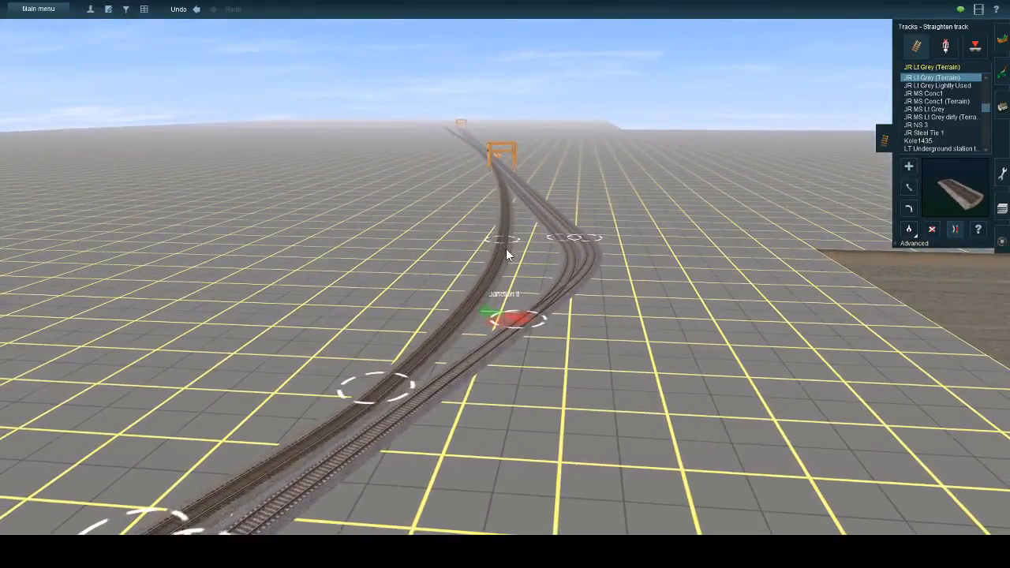
{"action": "left_click", "coordinate": [506, 248]}
- Examine the alignment of the single track along the double track, from the new junction to the cranes
{"action": "key", "text": "Right"}
{"action": "scroll", "coordinate": [471, 318], "scroll_direction": "down", "scroll_amount": 3}
{"action": "key", "text": "Left"}
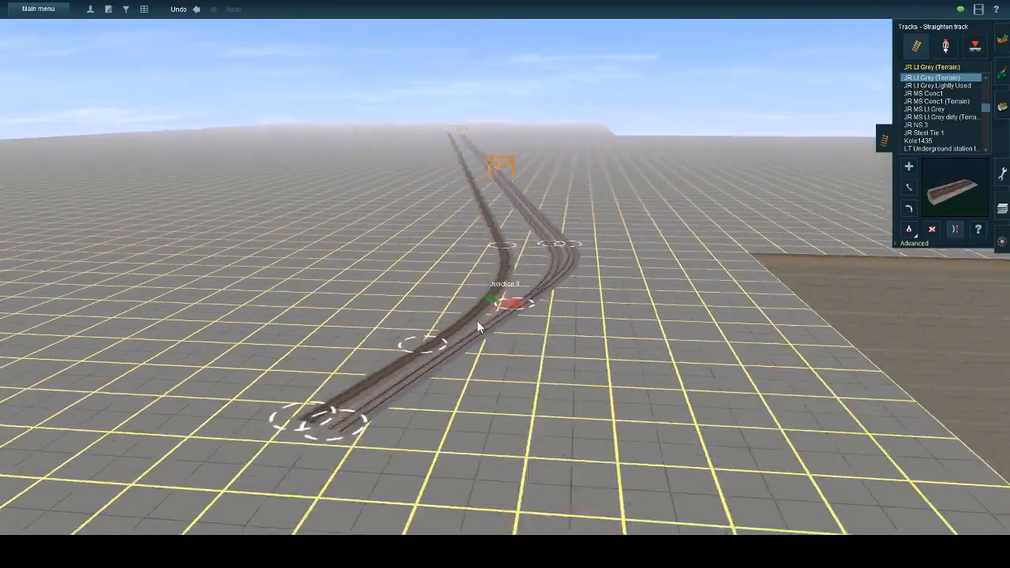
{"action": "key", "text": "Right"}
{"action": "scroll", "coordinate": [547, 241], "scroll_direction": "up", "scroll_amount": 3}
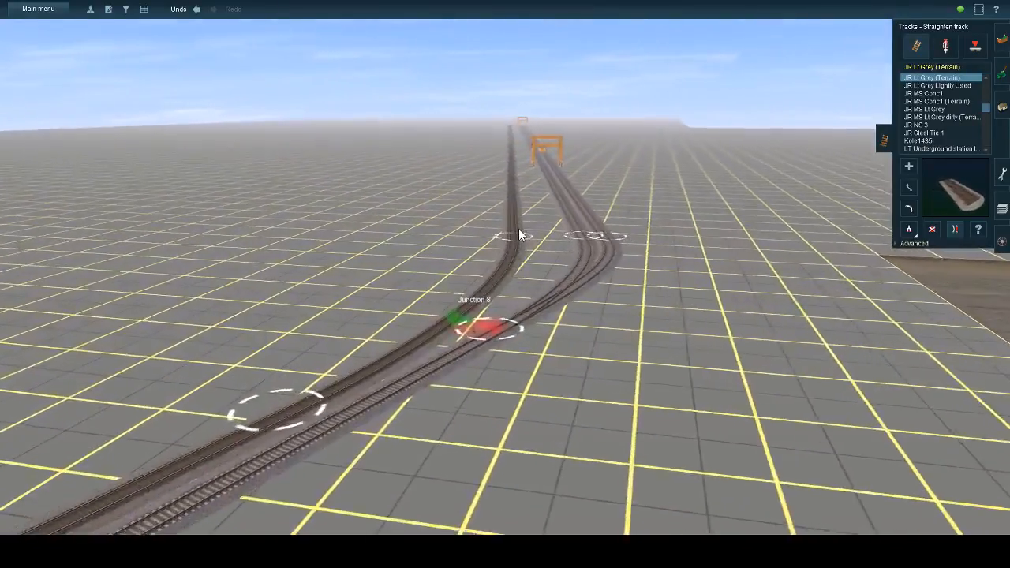
{"action": "scroll", "coordinate": [520, 260], "scroll_direction": "down", "scroll_amount": 3}
{"action": "key", "text": "Right"}
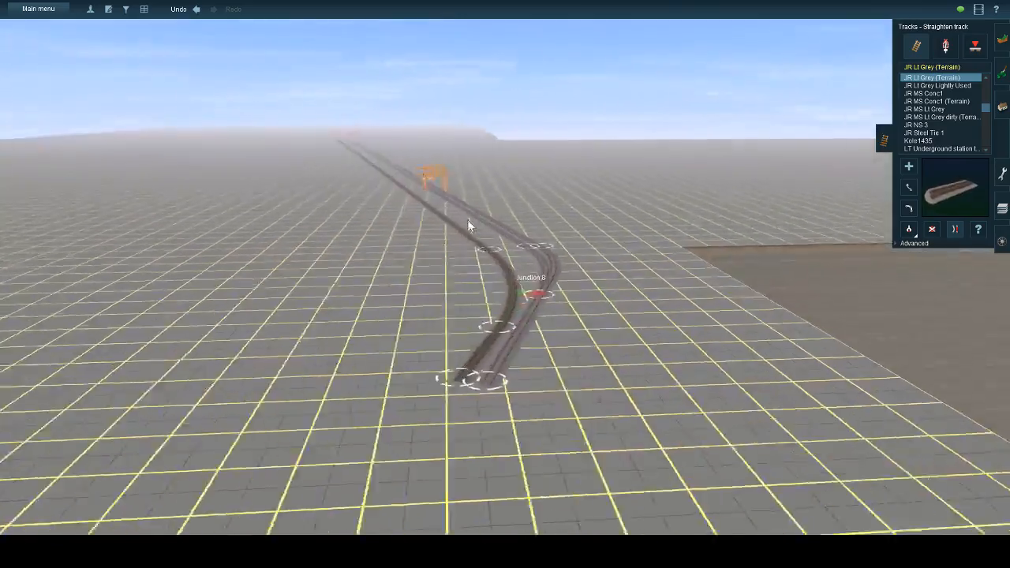
{"action": "key", "text": "Up"}
{"action": "right_click", "coordinate": [468, 195]}
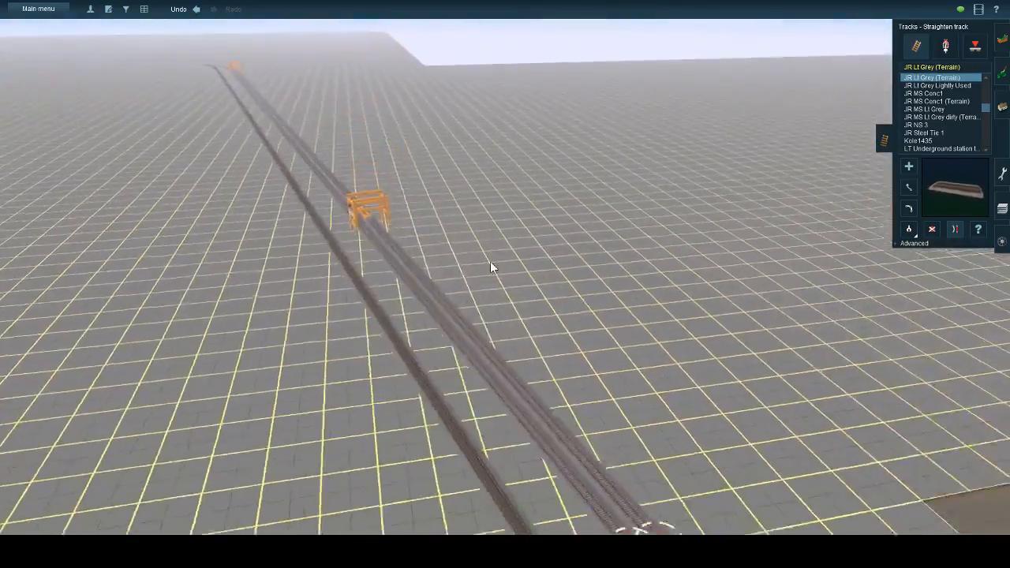
{"action": "key", "text": "Right"}
{"action": "scroll", "coordinate": [464, 265], "scroll_direction": "up", "scroll_amount": 3}
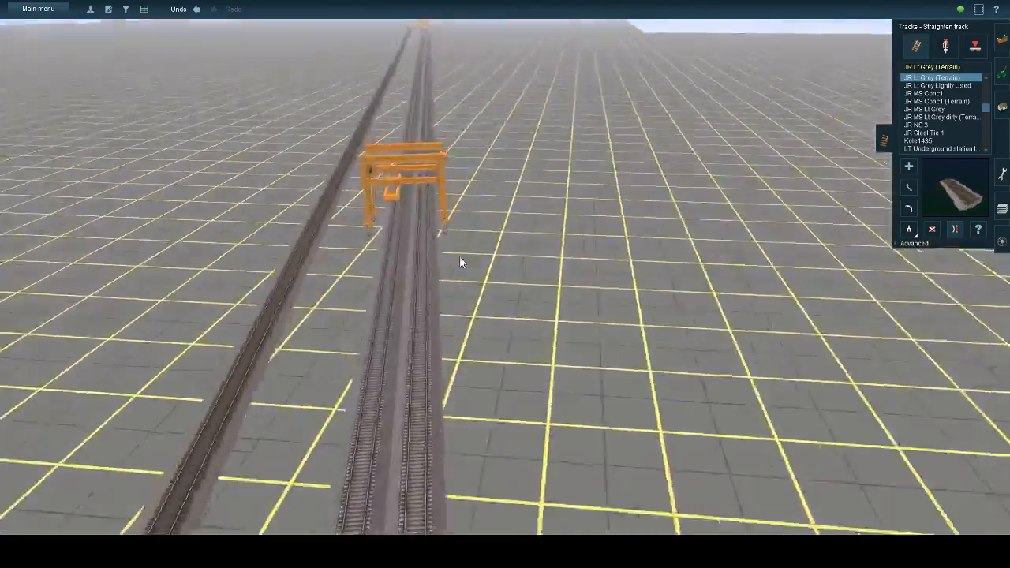
{"action": "key", "text": "Down"}
{"action": "key", "text": "Left"}
- Lay an AASHTO 40FT Unmarked road spline between the single track and the double track, along the full straight section
{"action": "left_click", "coordinate": [1002, 108]}
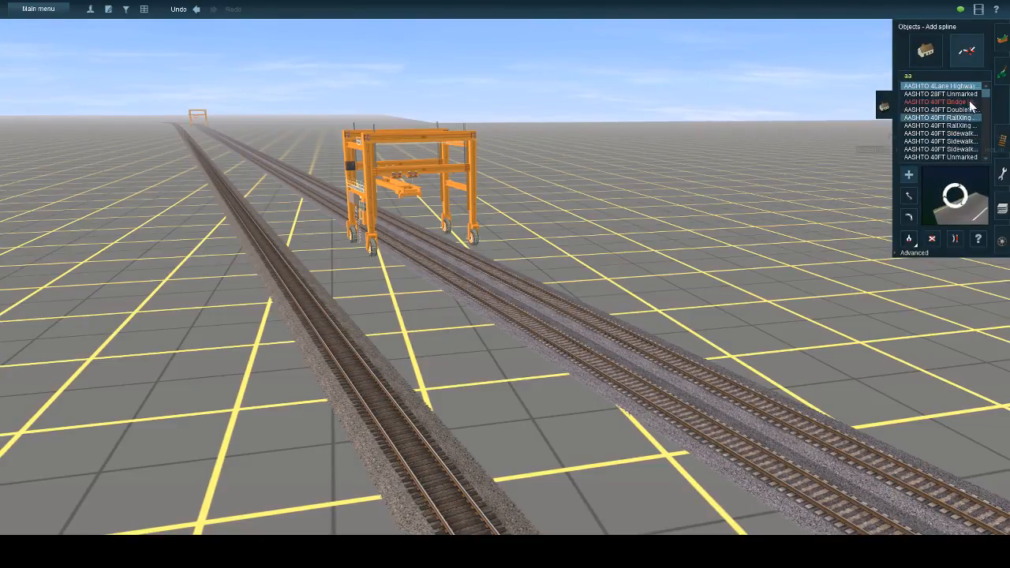
{"action": "left_click", "coordinate": [953, 158]}
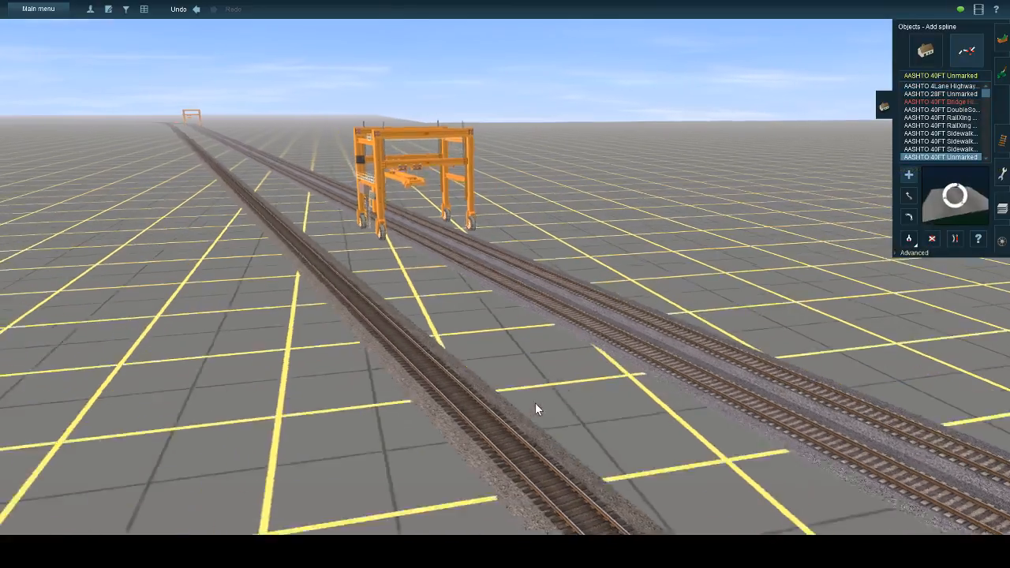
{"action": "scroll", "coordinate": [534, 402], "scroll_direction": "down", "scroll_amount": 3}
{"action": "key", "text": "Up"}
{"action": "key", "text": "Left"}
{"action": "right_click", "coordinate": [528, 380]}
{"action": "scroll", "coordinate": [495, 323], "scroll_direction": "up", "scroll_amount": 2}
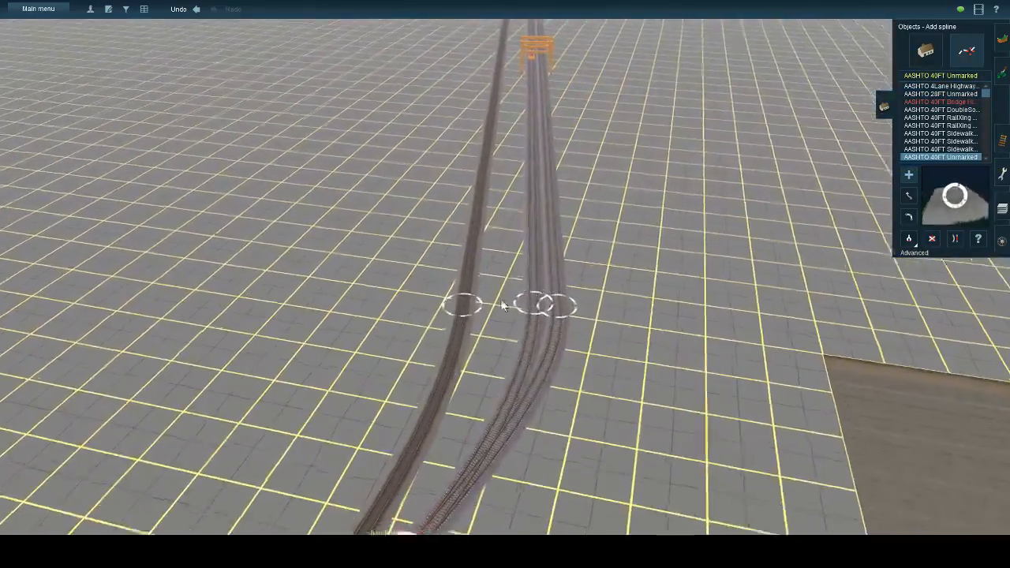
{"action": "left_click", "coordinate": [495, 326]}
{"action": "right_click", "coordinate": [516, 111]}
{"action": "key", "text": "Up"}
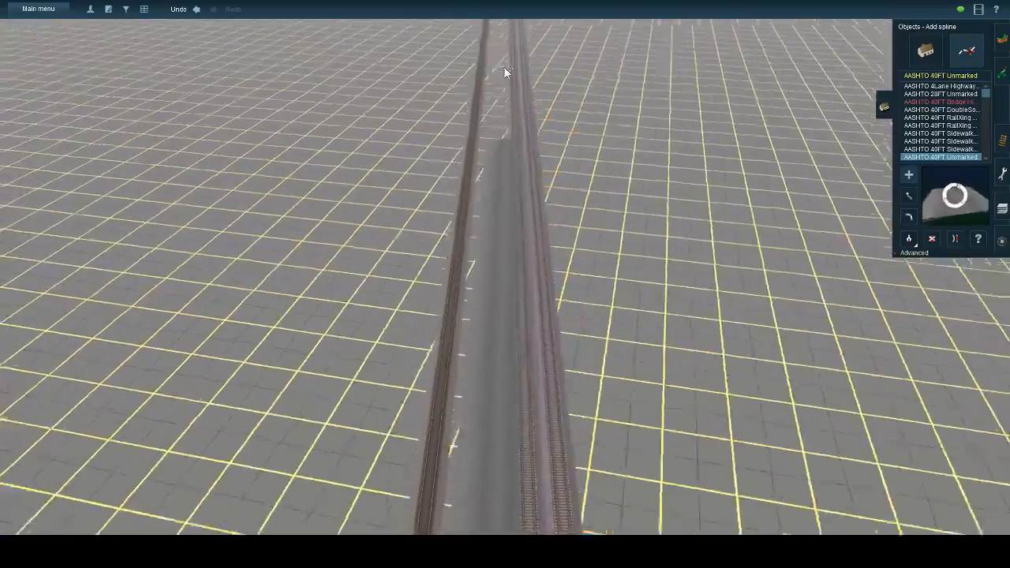
{"action": "key", "text": "Left"}
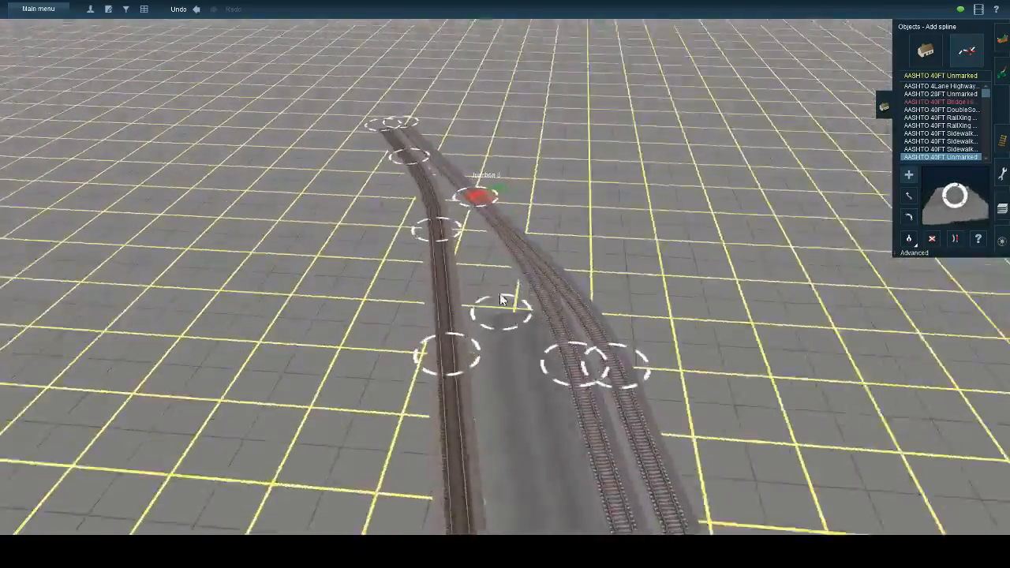
{"action": "left_click", "coordinate": [546, 314]}
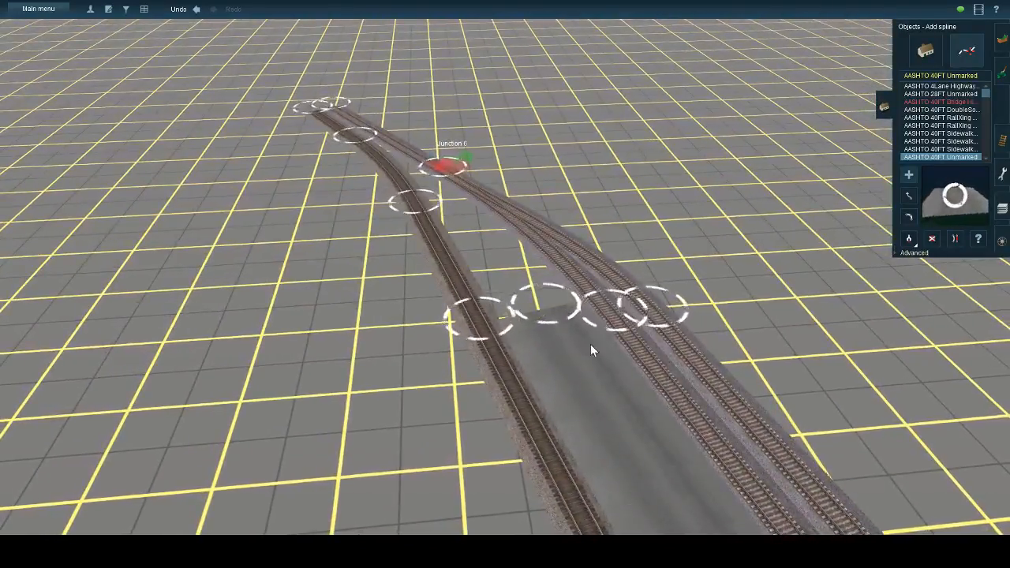
- Lay an AASHTO 40FT Unmarked road spline along the double track's outer side, opposite the single track, spanning the full straight section
{"action": "scroll", "coordinate": [599, 331], "scroll_direction": "down", "scroll_amount": 3}
{"action": "key", "text": "Left"}
{"action": "key", "text": "Down"}
{"action": "key", "text": "Left"}
{"action": "key", "text": "Up"}
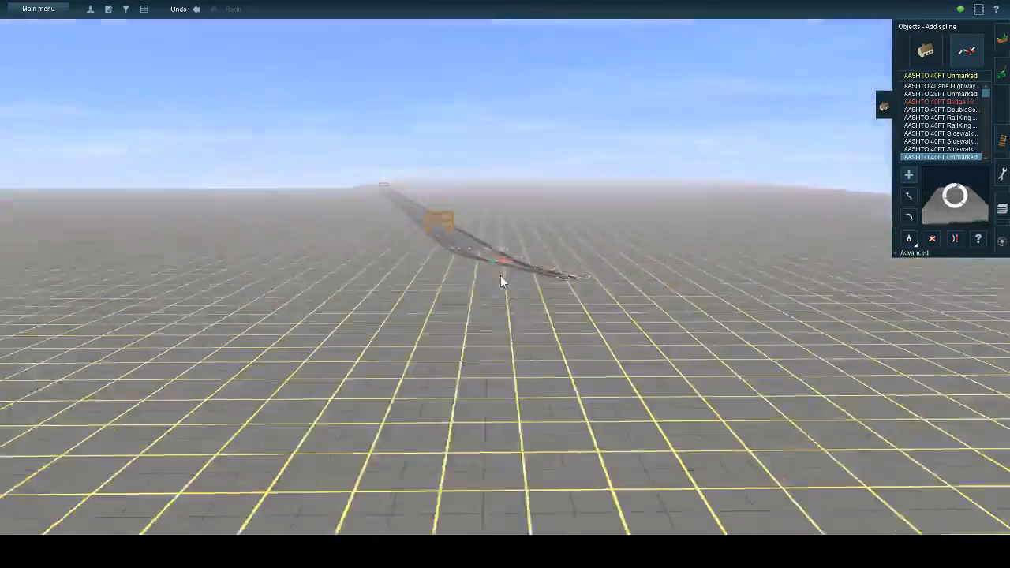
{"action": "scroll", "coordinate": [485, 228], "scroll_direction": "up", "scroll_amount": 4}
{"action": "left_click", "coordinate": [434, 276]}
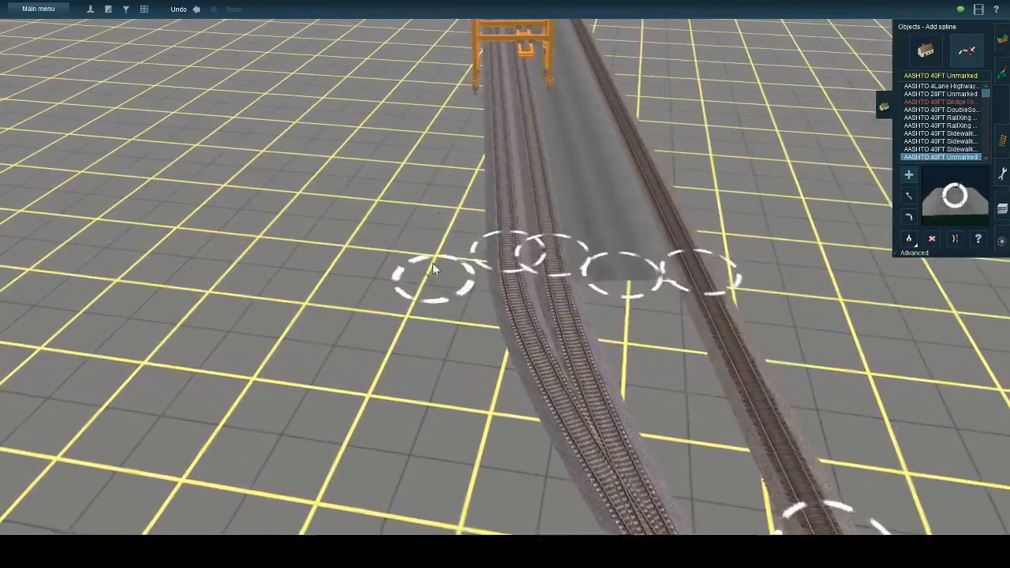
{"action": "right_click", "coordinate": [451, 47]}
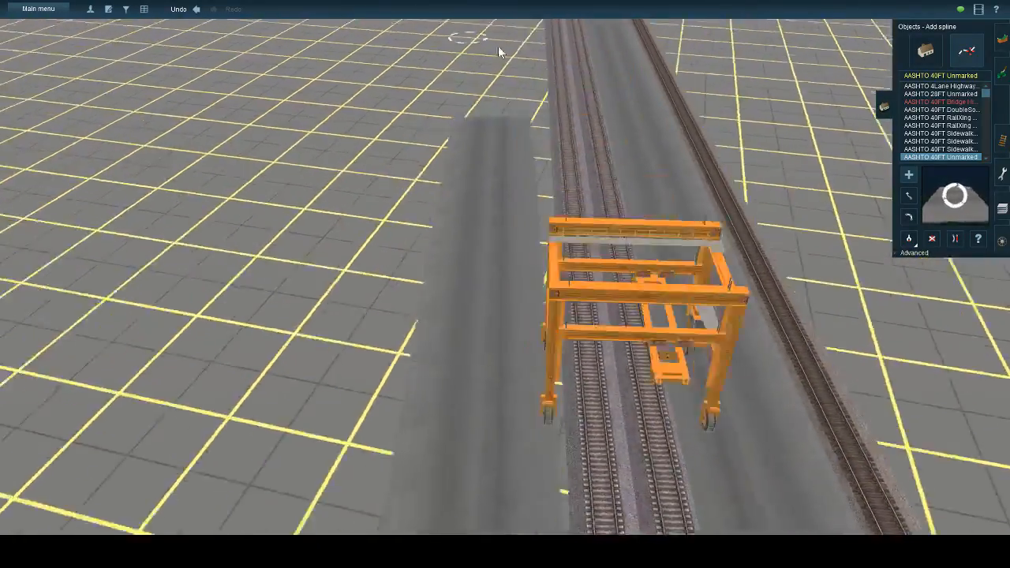
{"action": "scroll", "coordinate": [509, 45], "scroll_direction": "down", "scroll_amount": 4}
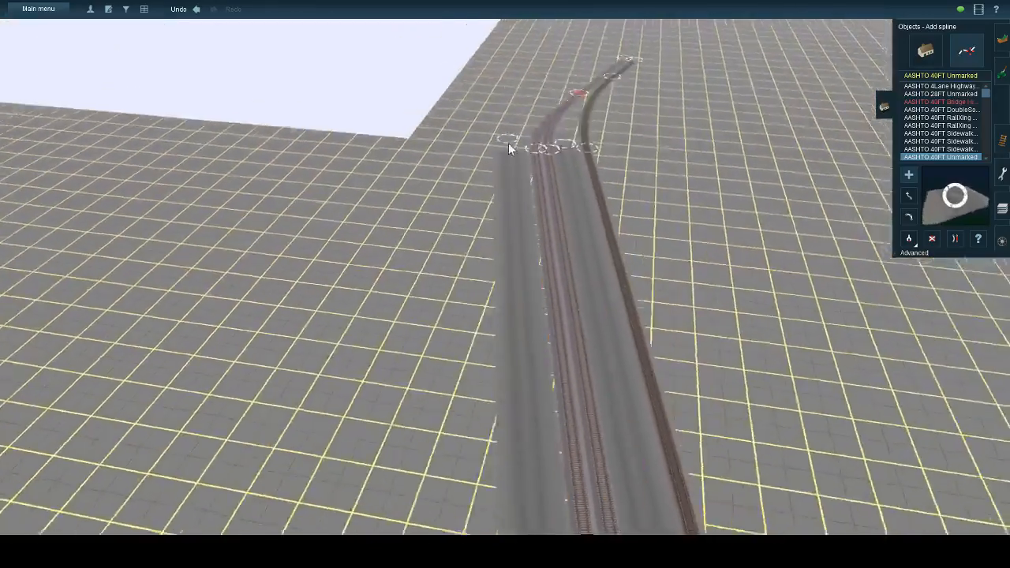
{"action": "right_click", "coordinate": [509, 148]}
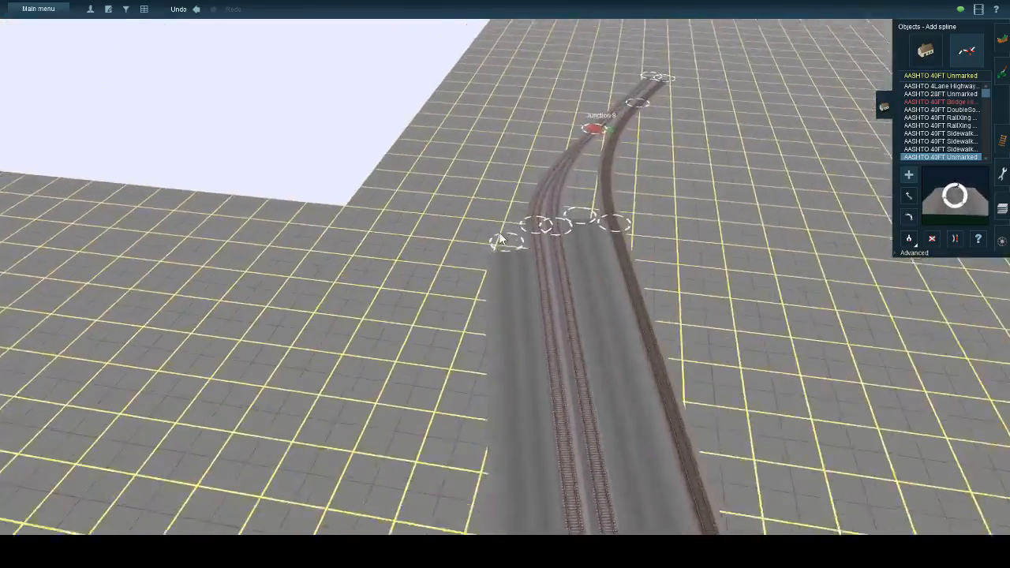
{"action": "scroll", "coordinate": [511, 246], "scroll_direction": "up", "scroll_amount": 3}
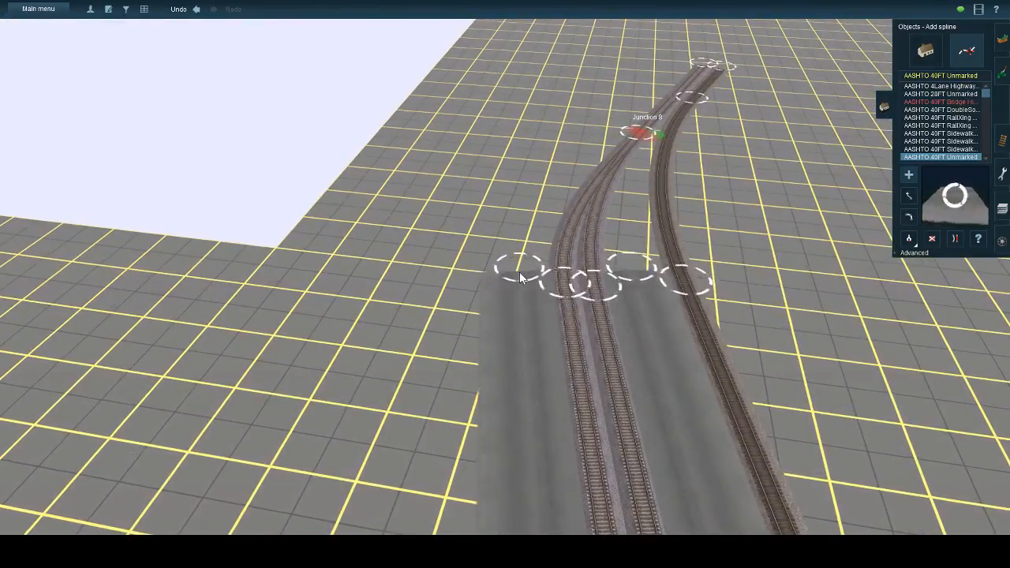
{"action": "right_click", "coordinate": [509, 367]}
- Examine the roads on both sides of the double track, from the end points back to the straddle crane
{"action": "scroll", "coordinate": [509, 368], "scroll_direction": "down", "scroll_amount": 6}
{"action": "right_click", "coordinate": [502, 376]}
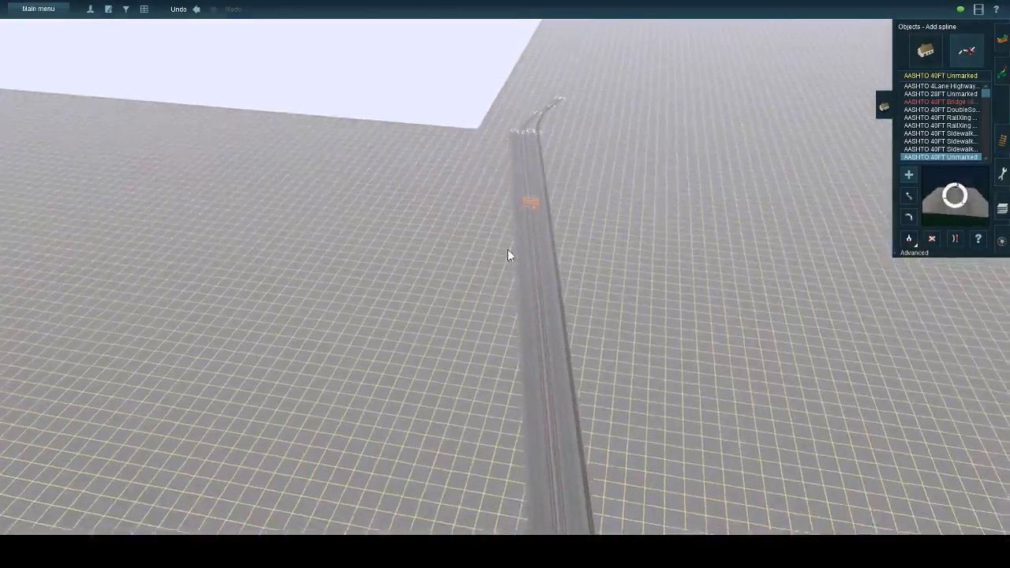
{"action": "right_click", "coordinate": [516, 251]}
{"action": "scroll", "coordinate": [517, 254], "scroll_direction": "up", "scroll_amount": 2}
{"action": "scroll", "coordinate": [505, 264], "scroll_direction": "up", "scroll_amount": 5}
{"action": "key", "text": "Down"}
{"action": "key", "text": "Left"}
{"action": "right_click", "coordinate": [577, 243]}
{"action": "key", "text": "Up"}
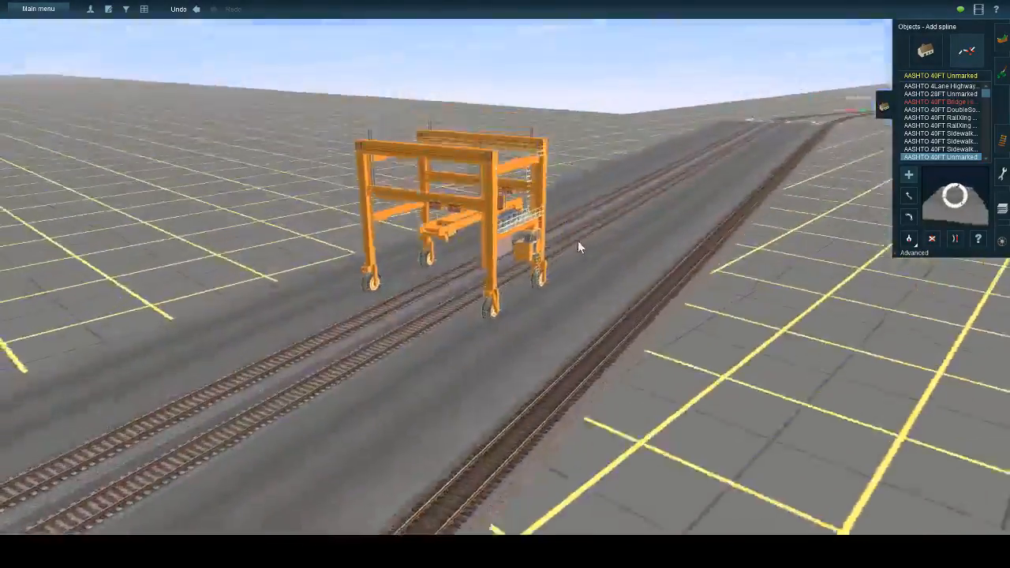
{"action": "key", "text": "Right"}
- Place the saved consist "nsc" on one track of the double track, in line with the straddle cranes
{"action": "left_click", "coordinate": [1000, 241]}
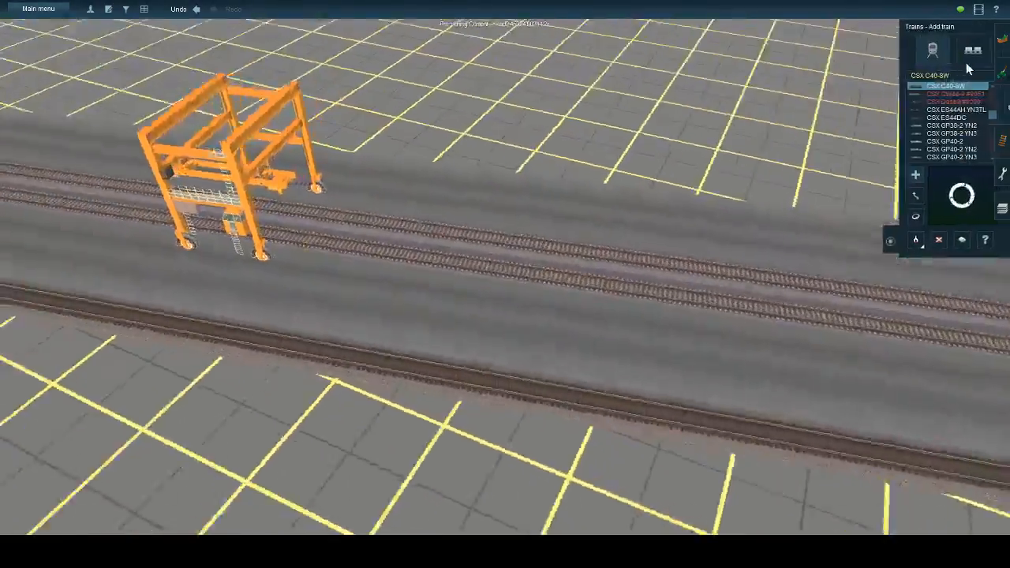
{"action": "left_click", "coordinate": [965, 55]}
{"action": "scroll", "coordinate": [937, 146], "scroll_direction": "down", "scroll_amount": 2}
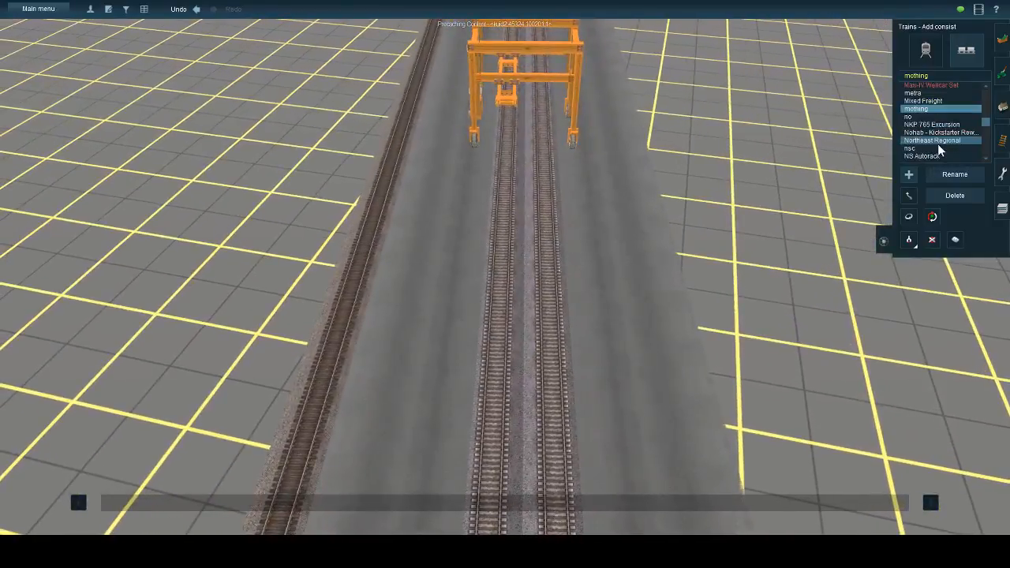
{"action": "left_click", "coordinate": [931, 156]}
{"action": "scroll", "coordinate": [533, 188], "scroll_direction": "down", "scroll_amount": 6}
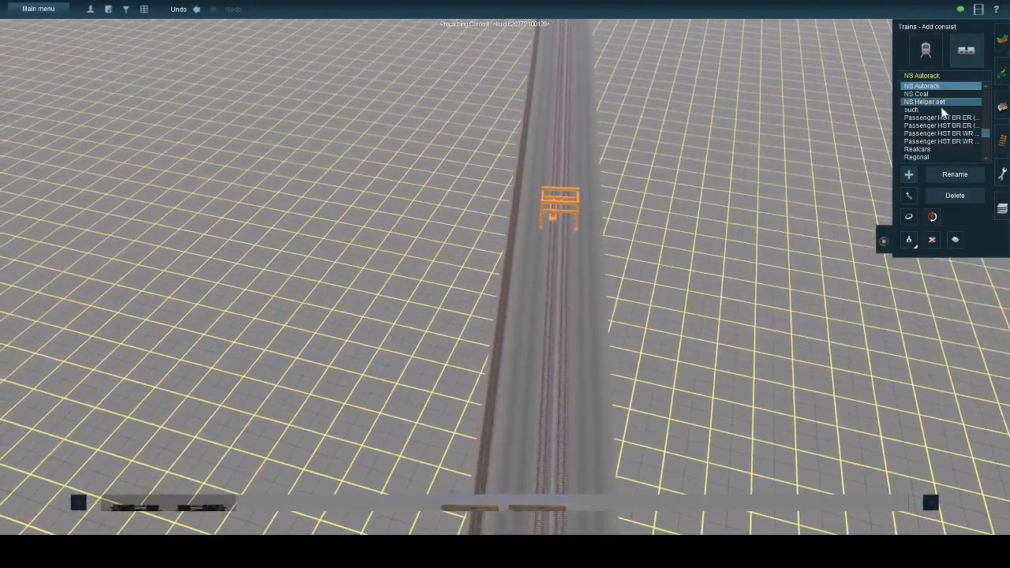
{"action": "scroll", "coordinate": [941, 106], "scroll_direction": "up", "scroll_amount": 1}
{"action": "key", "text": "Down"}
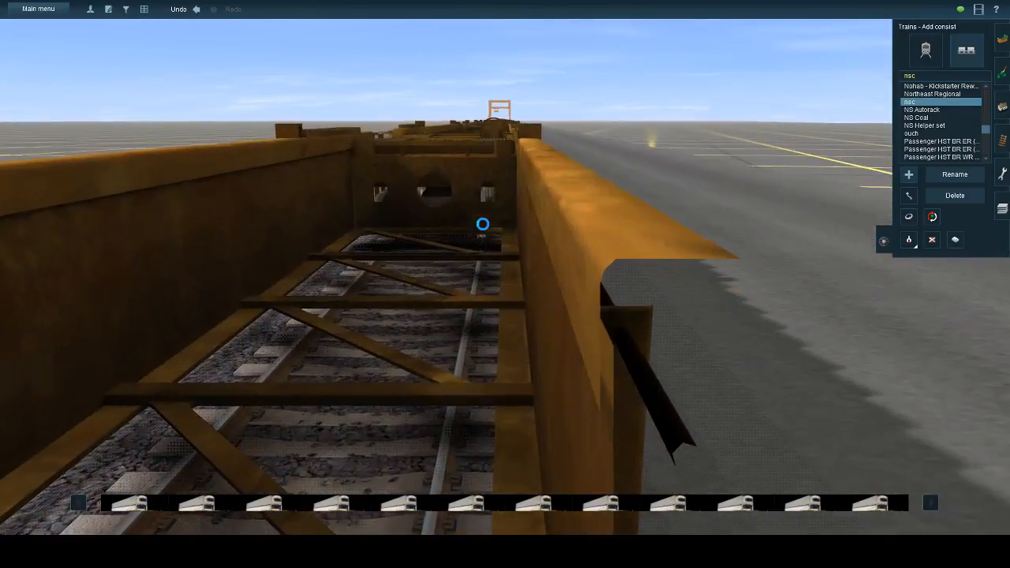
{"action": "right_click_drag", "start_coordinate": [482, 224], "coordinate": [506, 119]}
- Place a second "nsc" consist on the adjacent track of the double track, alongside the first one
{"action": "scroll", "coordinate": [505, 117], "scroll_direction": "down", "scroll_amount": 5}
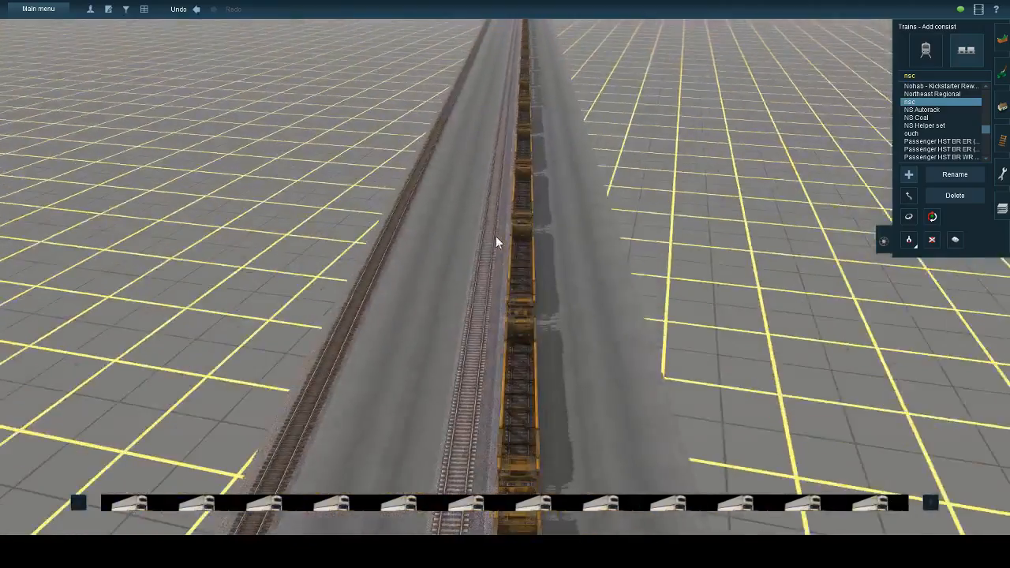
{"action": "left_click", "coordinate": [495, 255]}
{"action": "right_click", "coordinate": [497, 49]}
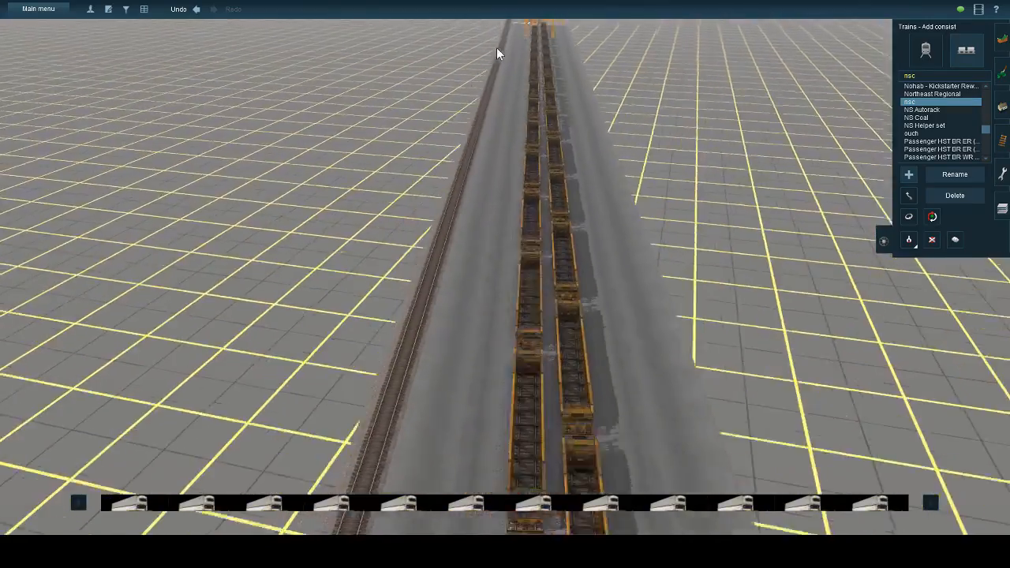
{"action": "right_click_drag", "start_coordinate": [496, 49], "coordinate": [589, 297]}
{"action": "left_click_drag", "start_coordinate": [553, 243], "coordinate": [566, 228]}
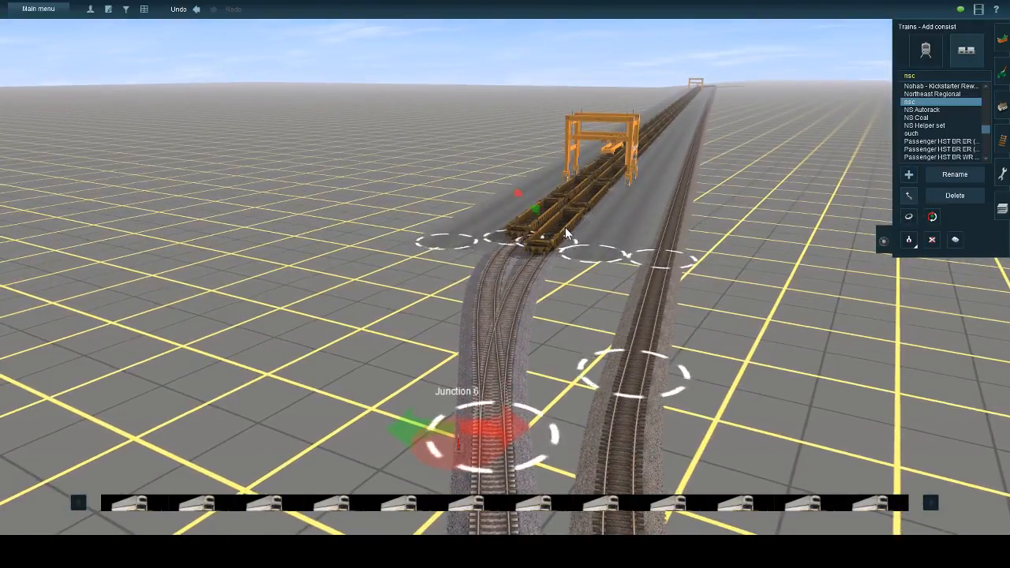
- Delete the well cars standing on the curved tracks between Junction 8 and the ends of the roads
{"action": "right_click_drag", "start_coordinate": [576, 200], "coordinate": [771, 183]}
{"action": "key", "text": "Left"}
{"action": "left_click", "coordinate": [923, 51]}
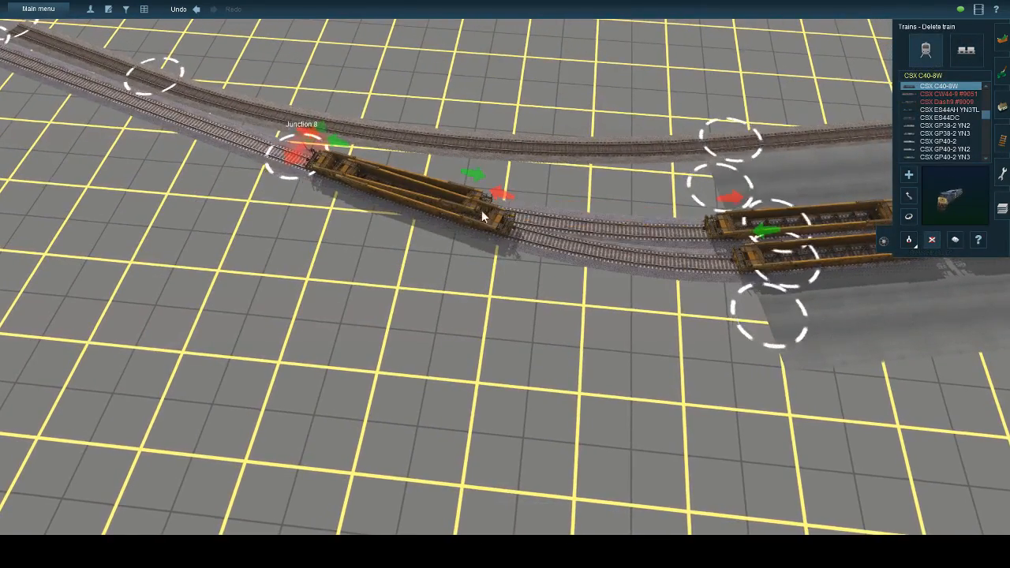
{"action": "key", "text": "Left"}
{"action": "key", "text": "Down"}
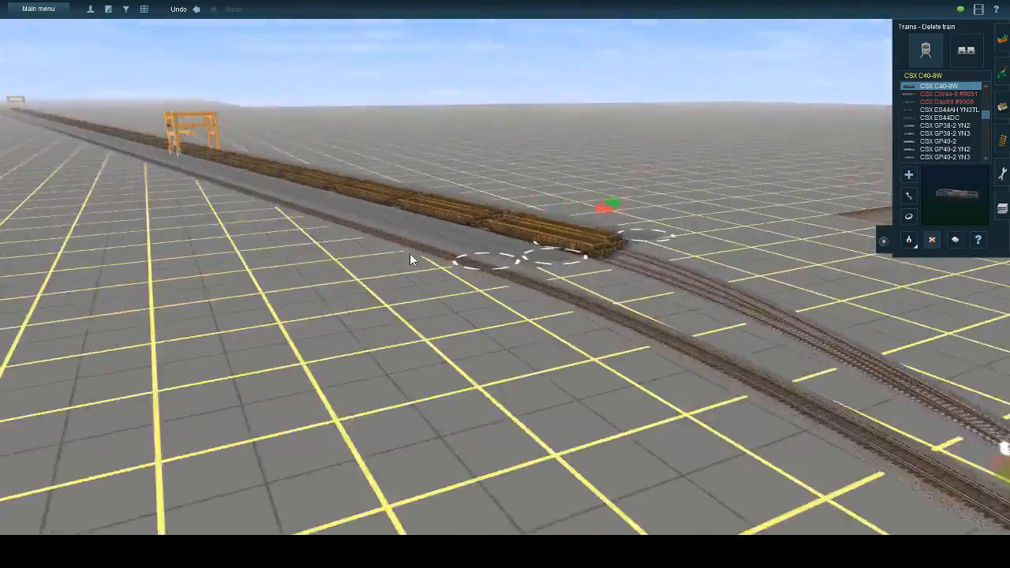
{"action": "key", "text": "Left"}
- Delete both remaining "nsc" consists from the double track under the straddle cranes
{"action": "right_click", "coordinate": [463, 202]}
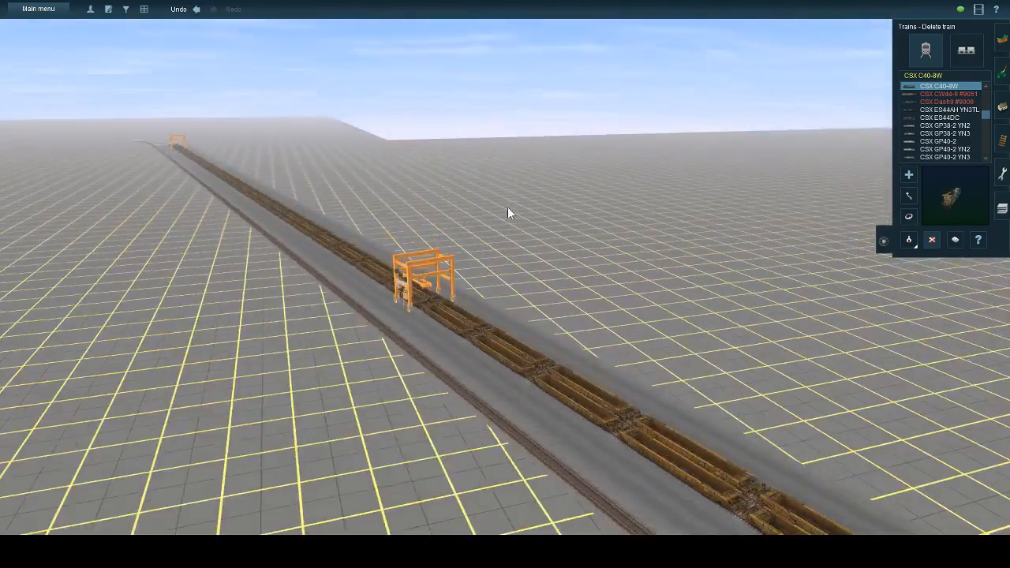
{"action": "right_click", "coordinate": [507, 208]}
{"action": "key", "text": "Left"}
{"action": "key", "text": "Up"}
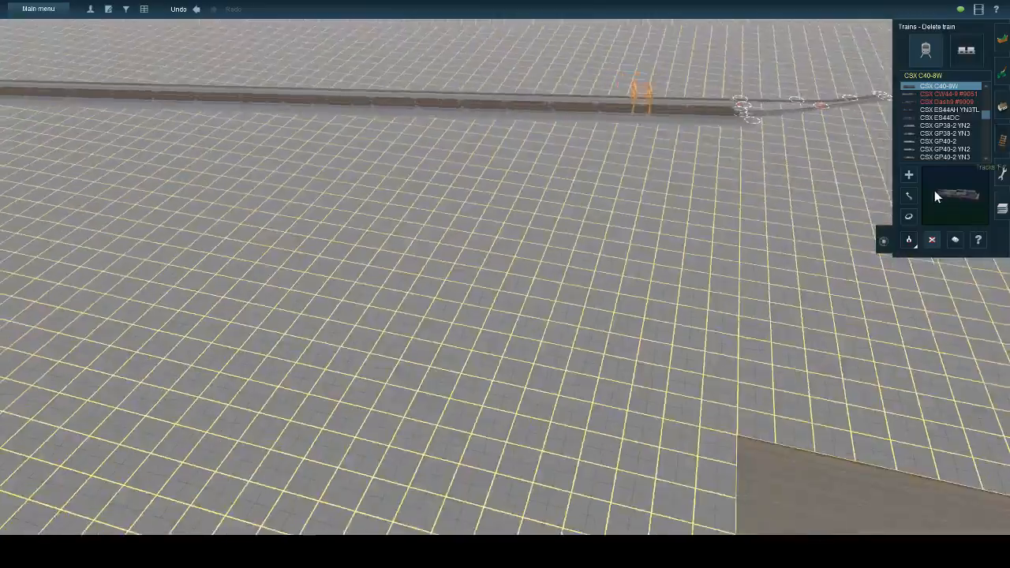
{"action": "left_click", "coordinate": [966, 52]}
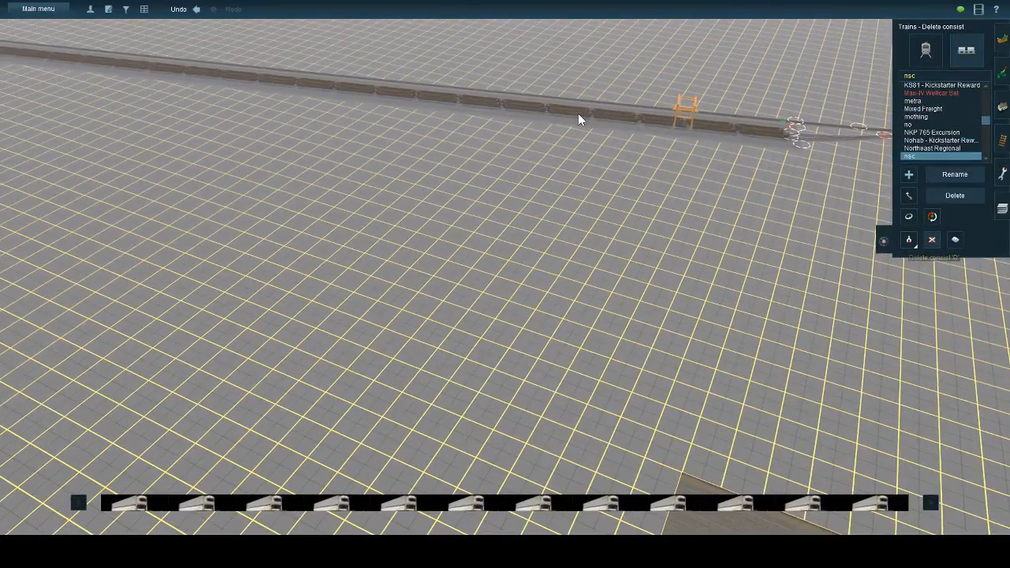
{"action": "left_click", "coordinate": [581, 111]}
{"action": "key", "text": "Right"}
{"action": "key", "text": "Down"}
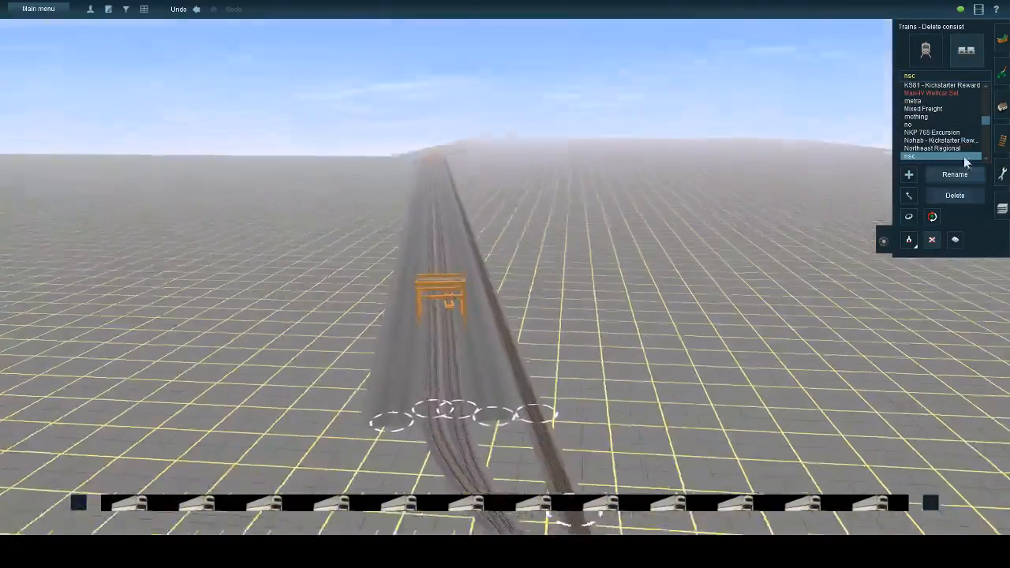
- Examine the yard's double track, parallel roads, single track and straddle cranes from several viewpoints
{"action": "key", "text": "Left"}
{"action": "left_click", "coordinate": [1000, 144]}
{"action": "key", "text": "Up"}
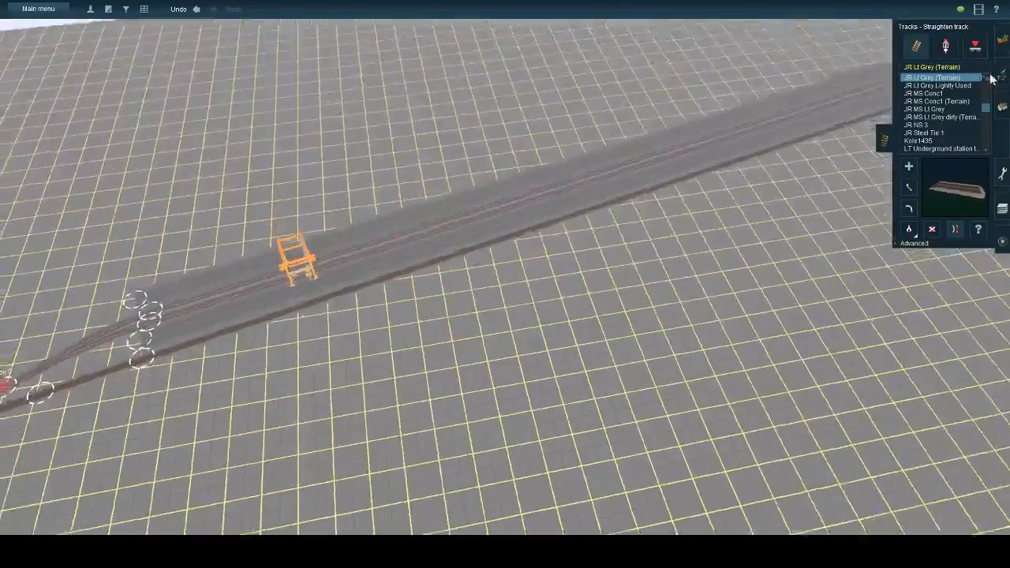
{"action": "key", "text": "Left"}
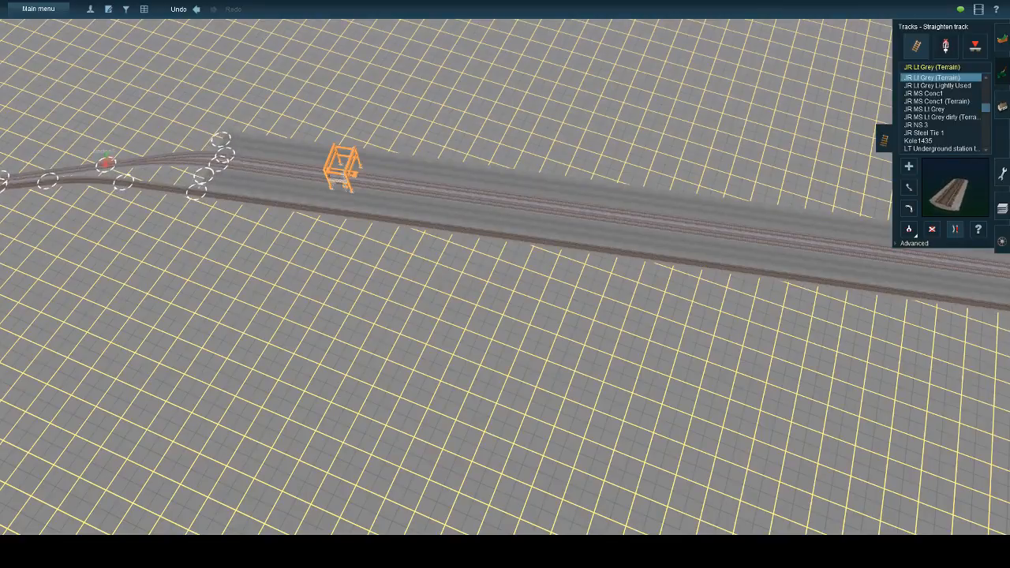
{"action": "right_click", "coordinate": [494, 227]}
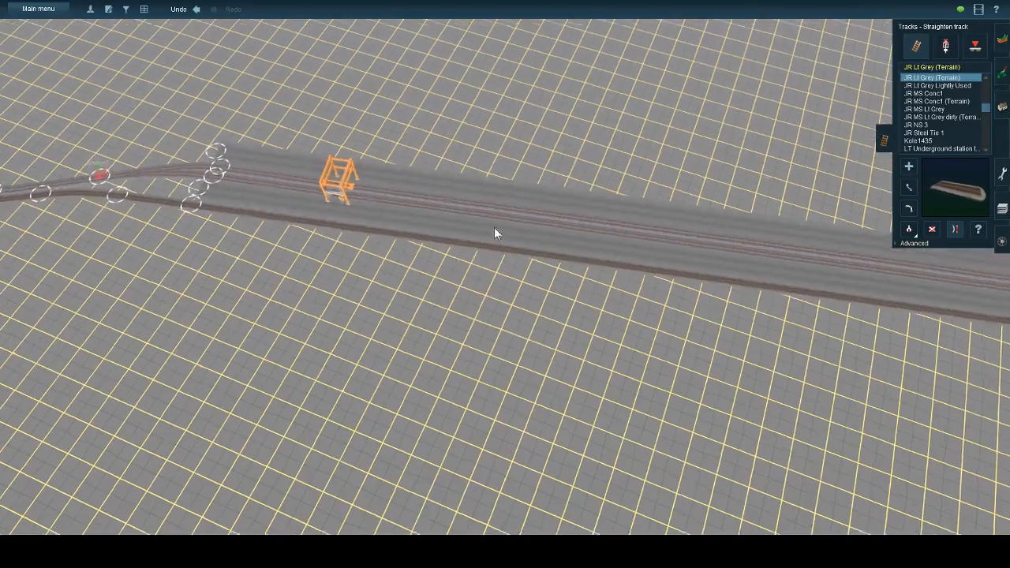
{"action": "scroll", "coordinate": [429, 246], "scroll_direction": "down", "scroll_amount": 1}
{"action": "key", "text": "Right"}
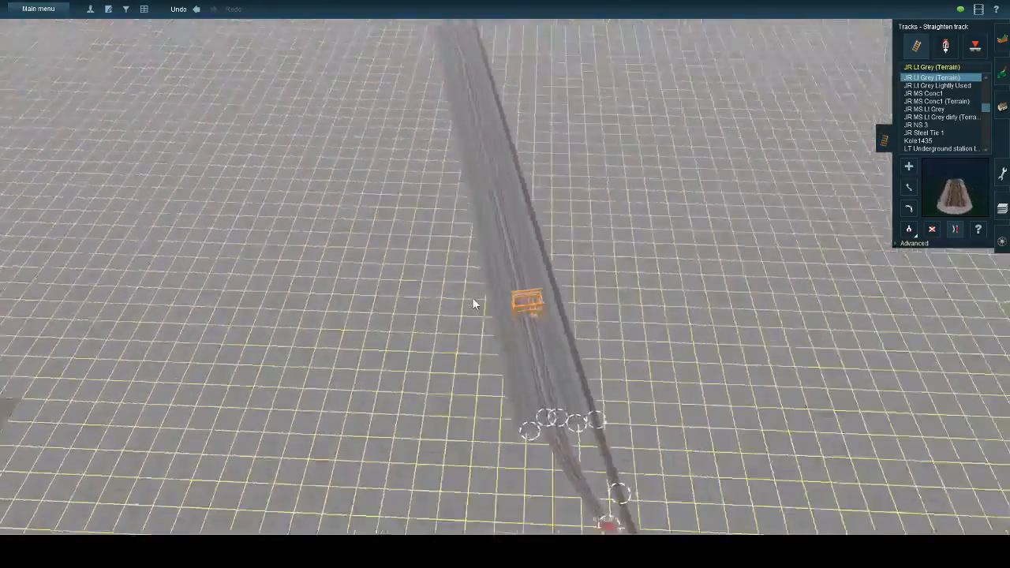
{"action": "key", "text": "Down"}
{"action": "scroll", "coordinate": [489, 292], "scroll_direction": "up", "scroll_amount": 3}
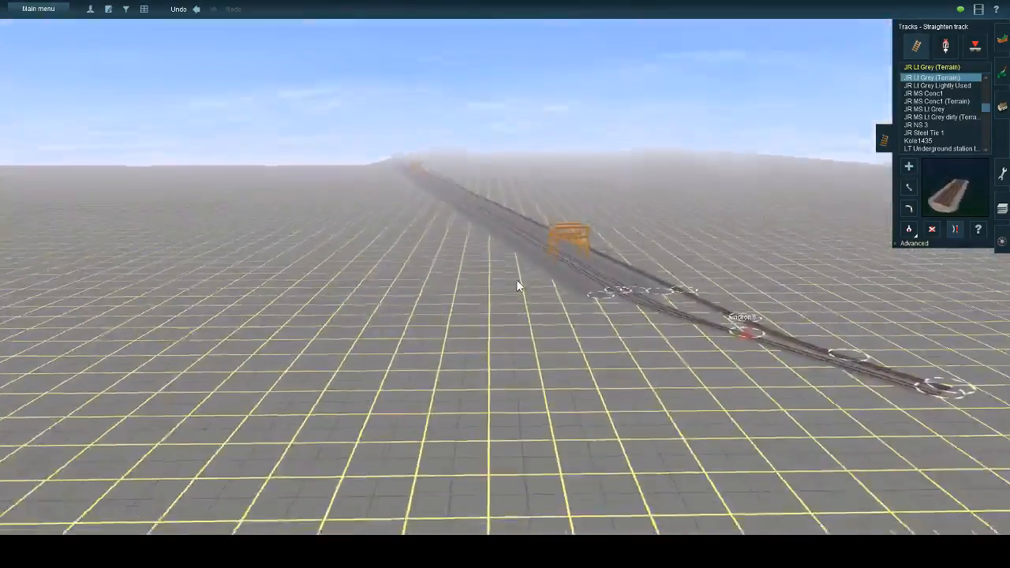
{"action": "key", "text": "Right"}
{"action": "key", "text": "Up"}
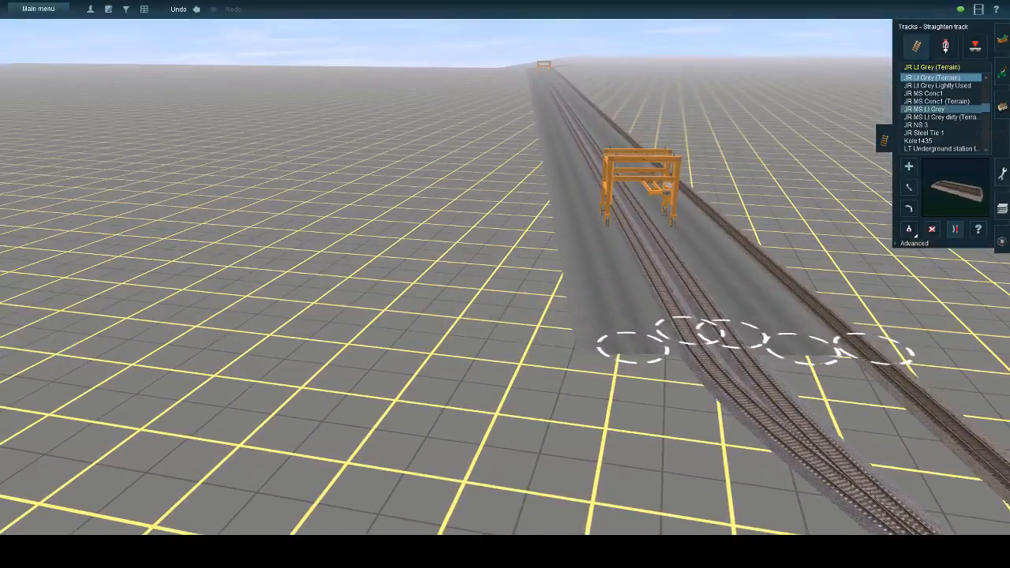
{"action": "left_click", "coordinate": [1000, 107]}
{"action": "left_click", "coordinate": [964, 49]}
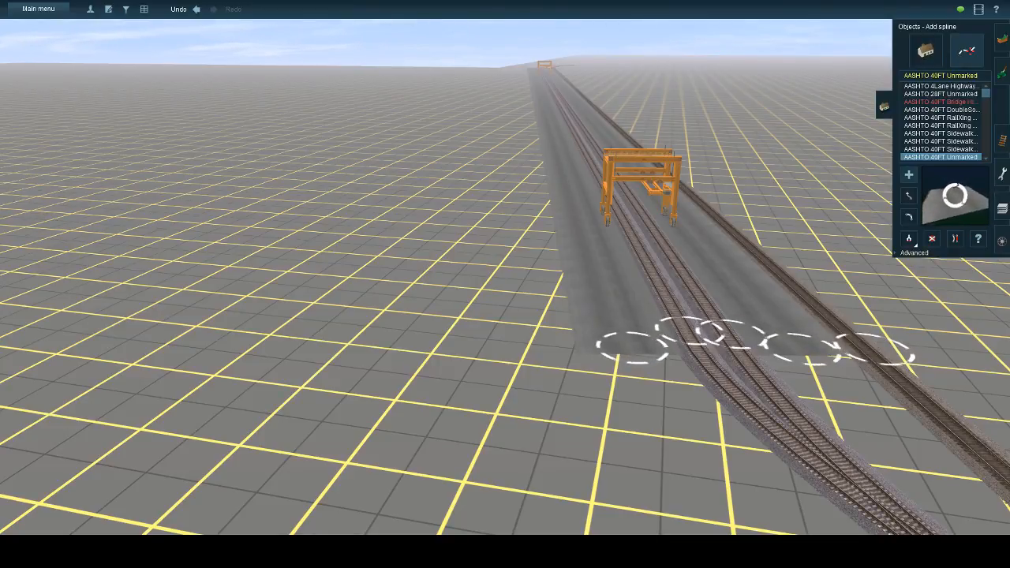
{"action": "right_click", "coordinate": [556, 255]}
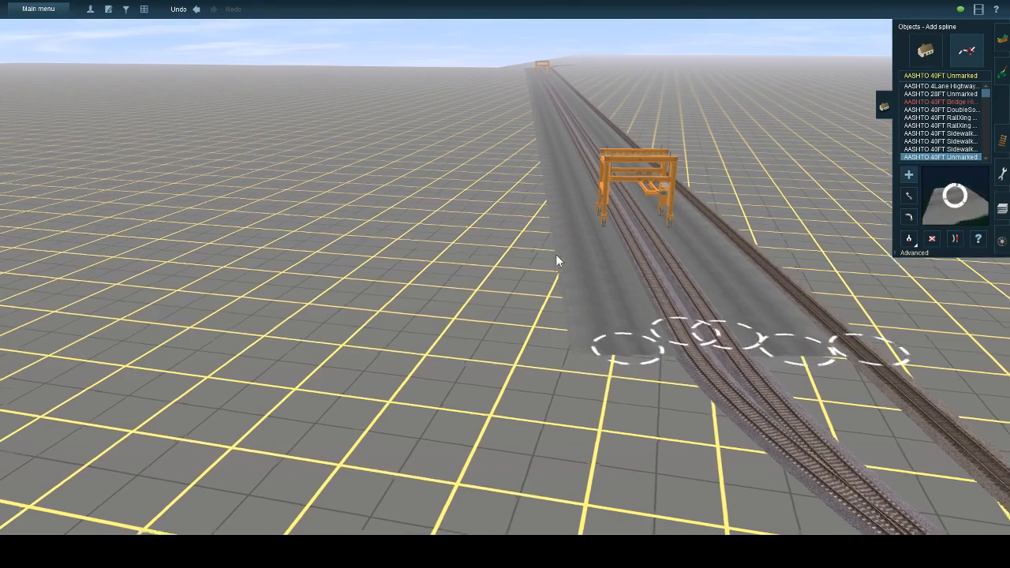
{"action": "key", "text": "Right"}
{"action": "right_click", "coordinate": [568, 249]}
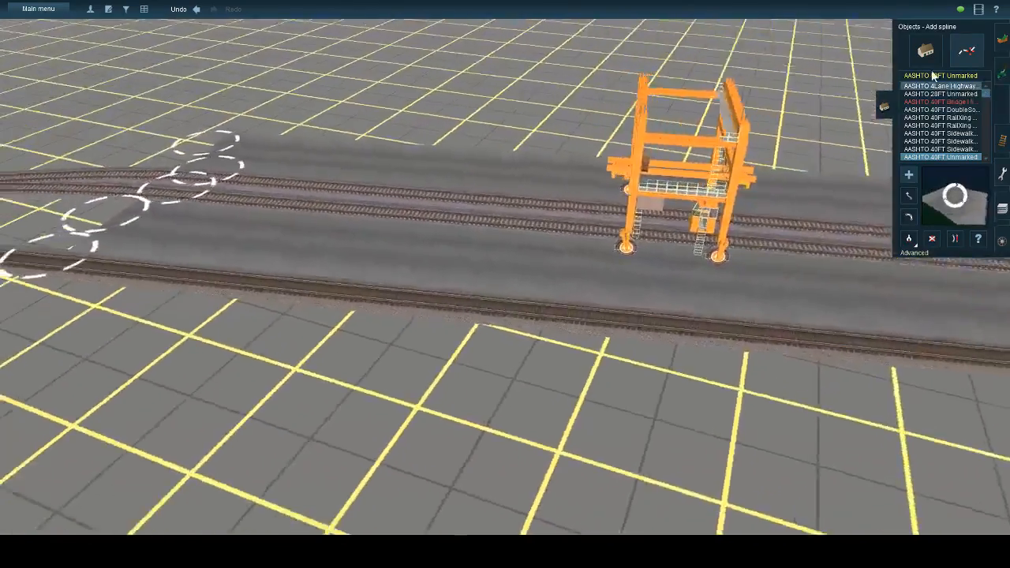
- Place a JR 53ft JBHZ Chassis on the road between the single track and the double track, beside the straddle crane
{"action": "left_click", "coordinate": [928, 53]}
{"action": "left_click", "coordinate": [927, 78]}
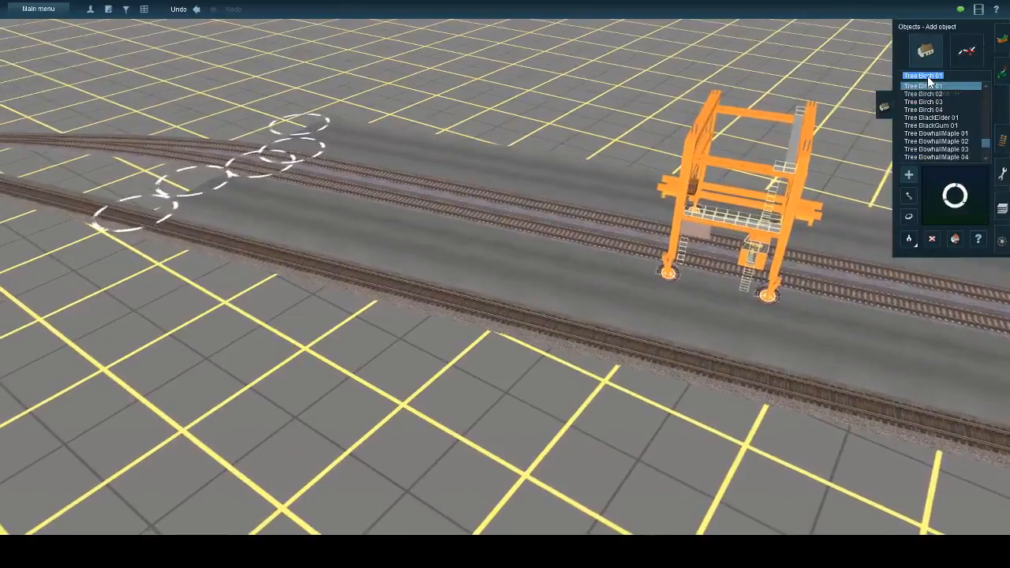
{"action": "type", "text": "J"}
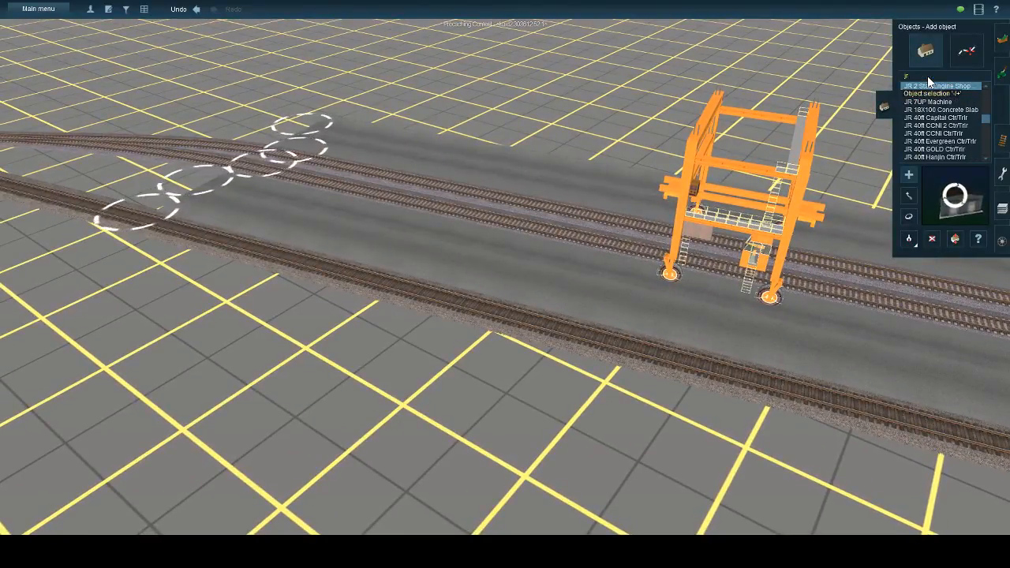
{"action": "left_click", "coordinate": [957, 150]}
{"action": "scroll", "coordinate": [955, 154], "scroll_direction": "down", "scroll_amount": 2}
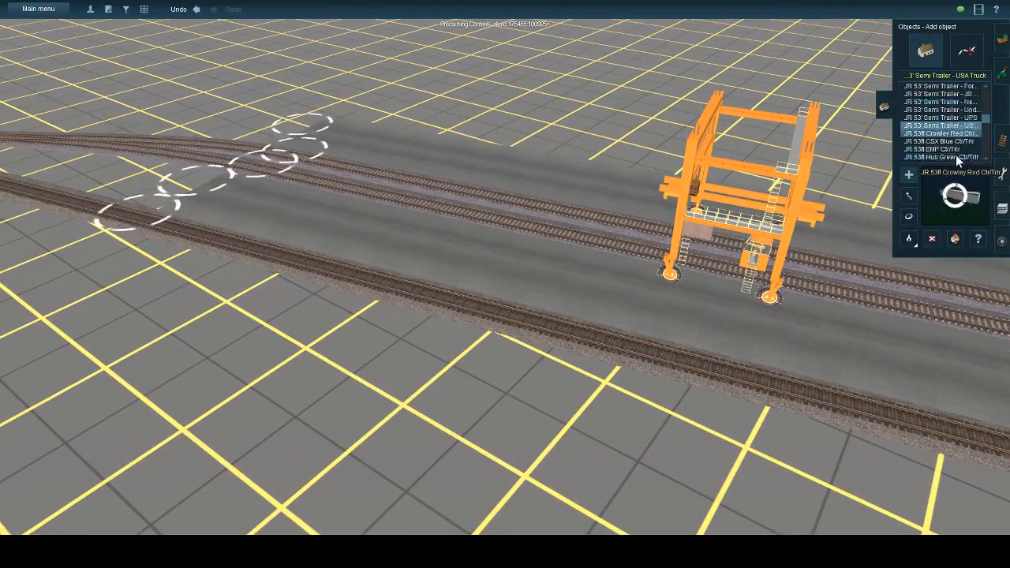
{"action": "left_click", "coordinate": [955, 154]}
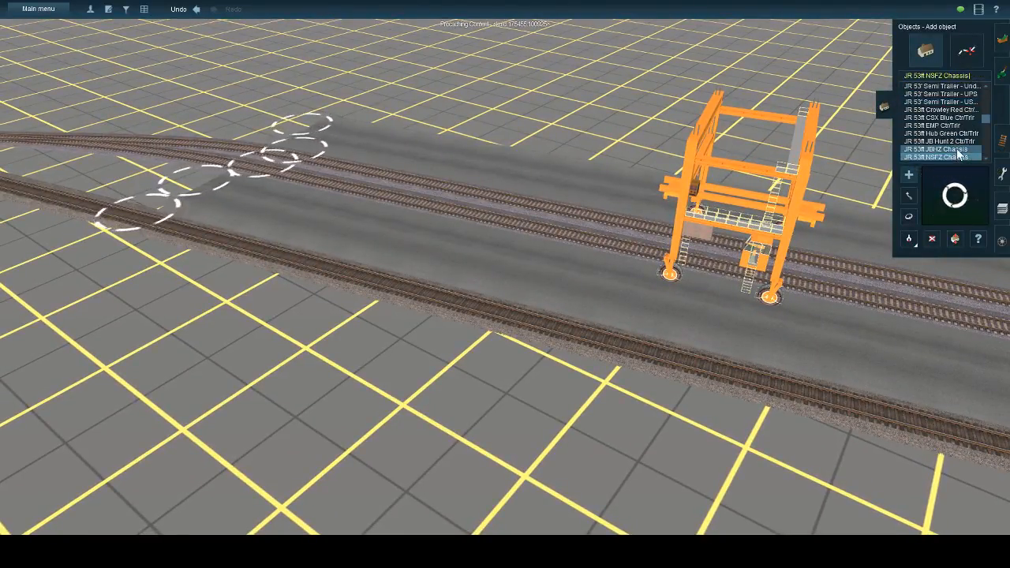
{"action": "left_click", "coordinate": [701, 332]}
- Rotate the JR 53ft JBHZ Chassis beside the straddle crane to 12.8 degrees so it lies parallel to the single track
{"action": "right_click", "coordinate": [654, 316]}
{"action": "scroll", "coordinate": [631, 293], "scroll_direction": "up", "scroll_amount": 5}
{"action": "left_click", "coordinate": [908, 216]}
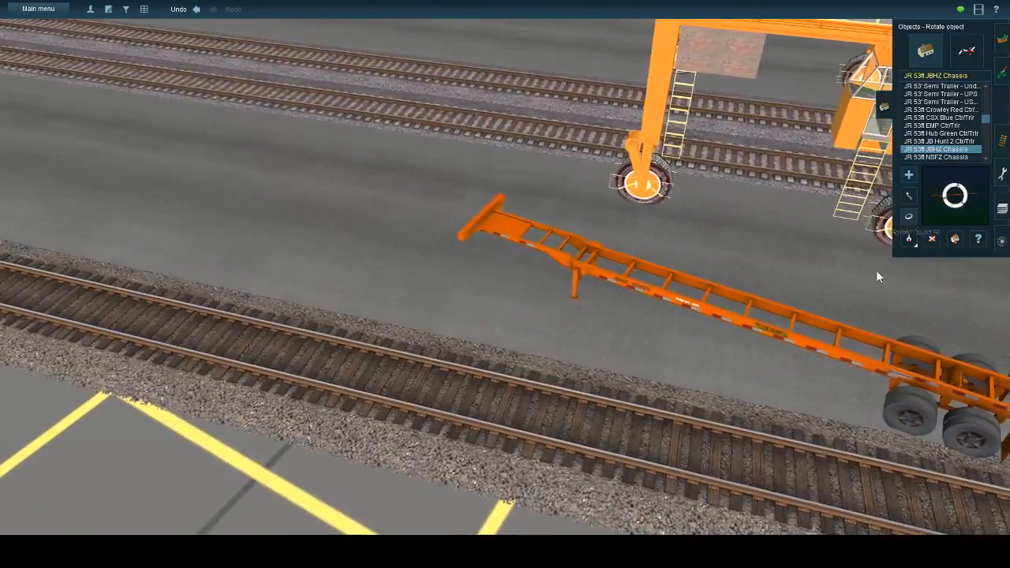
{"action": "left_click_drag", "start_coordinate": [904, 360], "coordinate": [894, 357]}
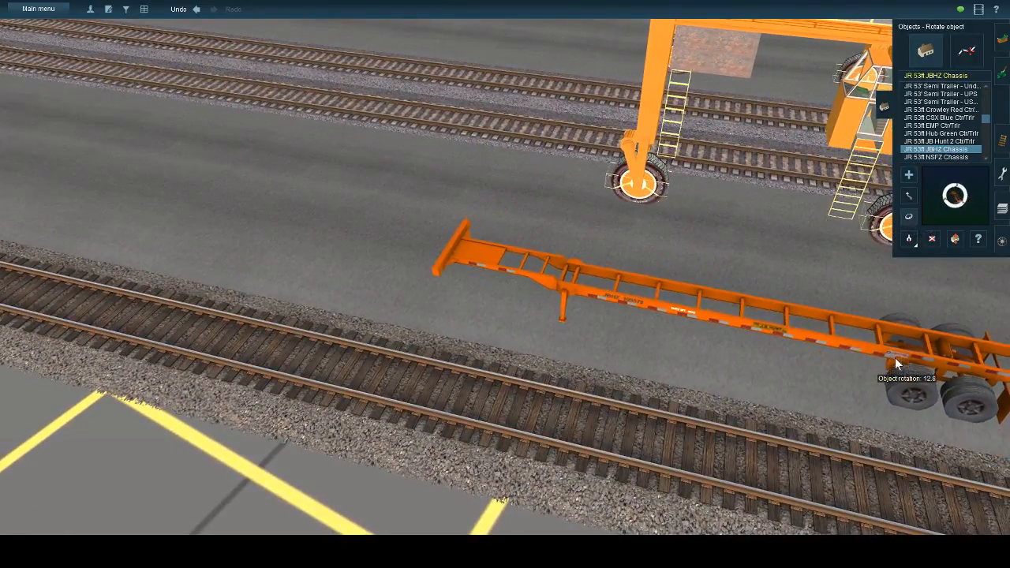
{"action": "scroll", "coordinate": [814, 290], "scroll_direction": "down", "scroll_amount": 3}
{"action": "key", "text": "Left"}
{"action": "key", "text": "Down"}
{"action": "scroll", "coordinate": [825, 210], "scroll_direction": "up", "scroll_amount": 3}
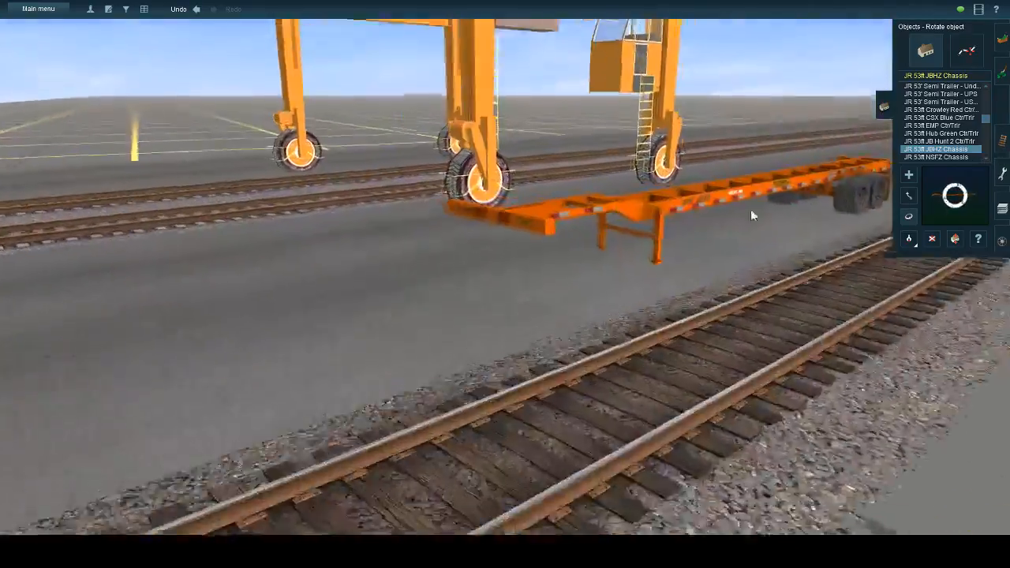
{"action": "right_click", "coordinate": [751, 215]}
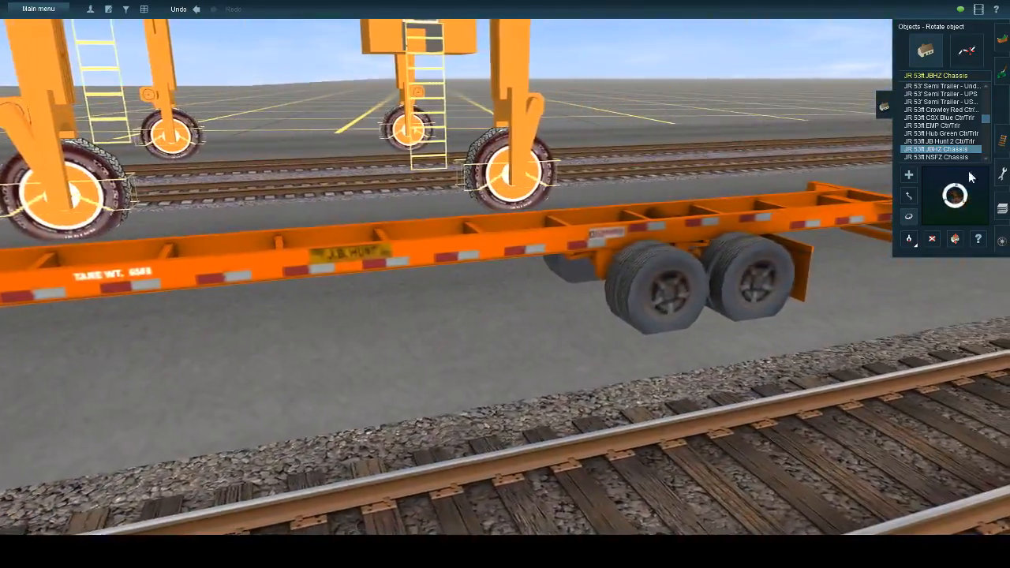
{"action": "key", "text": "Left"}
- Place a second JR 53ft JBHZ Chassis farther along the same road and rotate it parallel to the single track
{"action": "left_click", "coordinate": [908, 175]}
{"action": "right_click", "coordinate": [540, 158]}
{"action": "scroll", "coordinate": [540, 157], "scroll_direction": "down", "scroll_amount": 3}
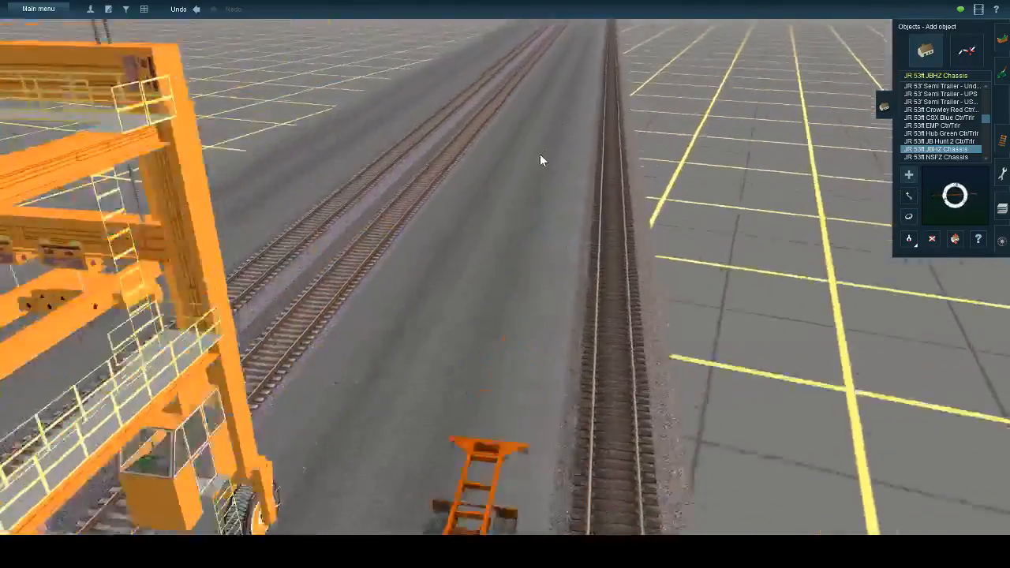
{"action": "left_click", "coordinate": [544, 170]}
{"action": "right_click", "coordinate": [511, 204]}
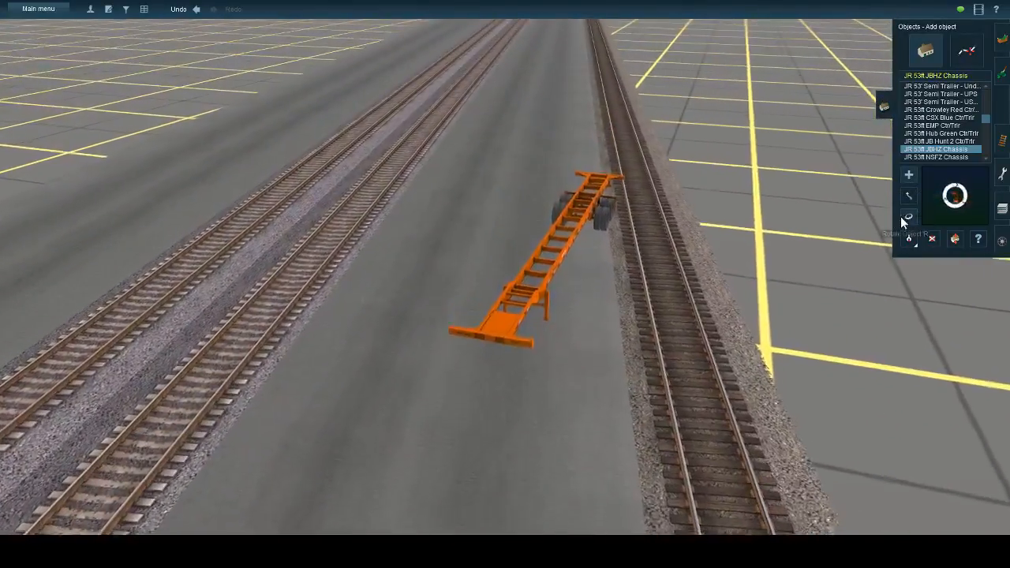
{"action": "left_click", "coordinate": [907, 217]}
{"action": "left_click_drag", "start_coordinate": [541, 293], "coordinate": [880, 267]}
{"action": "key", "text": "Left"}
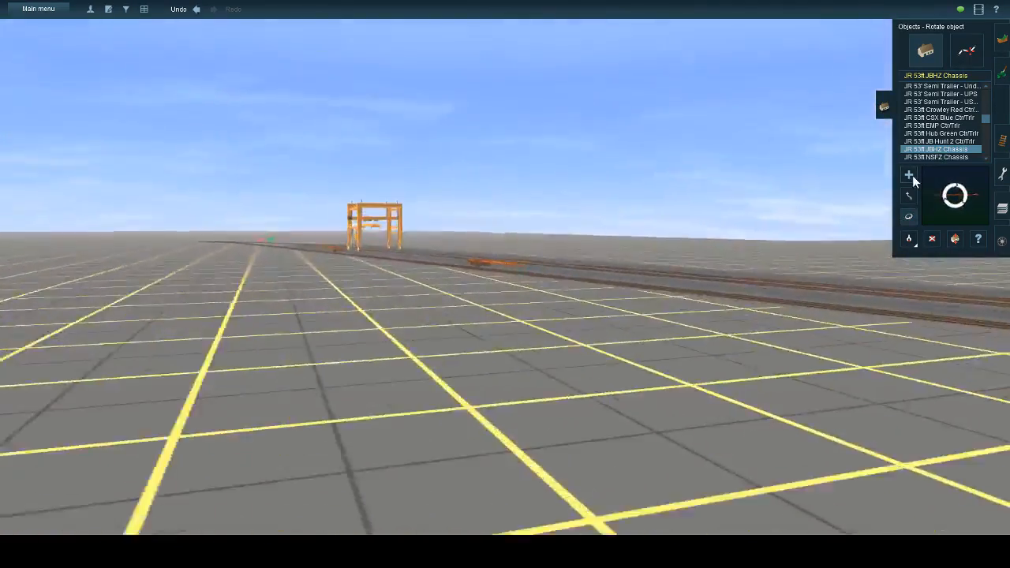
- Place a third JR 53ft JBHZ Chassis beyond the second, align it with the road and move it clear of the single track
{"action": "left_click", "coordinate": [909, 175]}
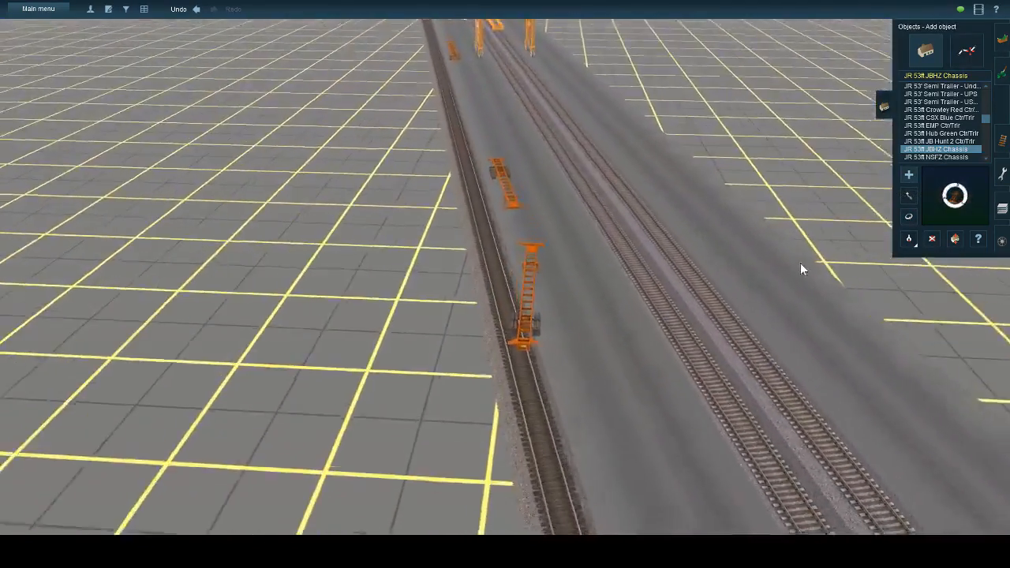
{"action": "key", "text": "Down"}
{"action": "left_click", "coordinate": [911, 215]}
{"action": "key", "text": "Up"}
{"action": "left_click_drag", "start_coordinate": [544, 325], "coordinate": [563, 332]}
{"action": "left_click", "coordinate": [910, 194]}
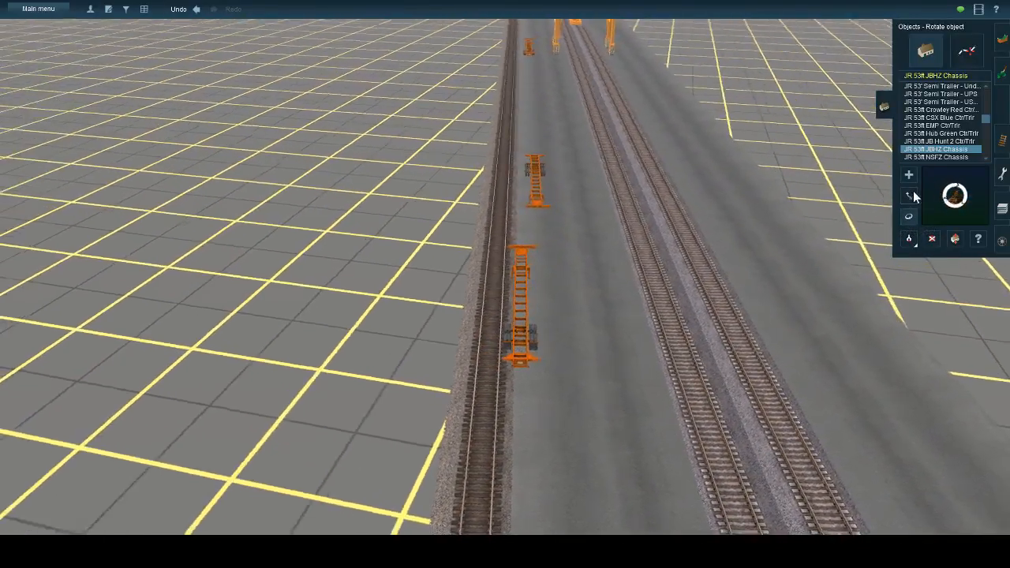
{"action": "left_click_drag", "start_coordinate": [552, 320], "coordinate": [547, 308]}
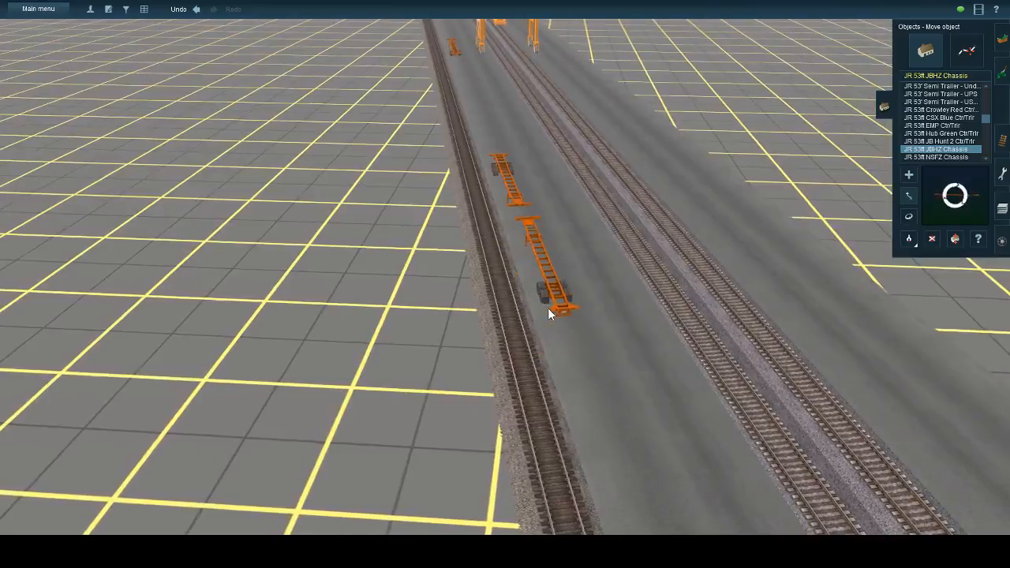
{"action": "key", "text": "Left"}
{"action": "key", "text": "Down"}
{"action": "key", "text": "Left"}
- Place another JR 53ft JBHZ Chassis on the empty road stretch beside the single track and rotate it to 12.8 degrees
{"action": "left_click", "coordinate": [908, 173]}
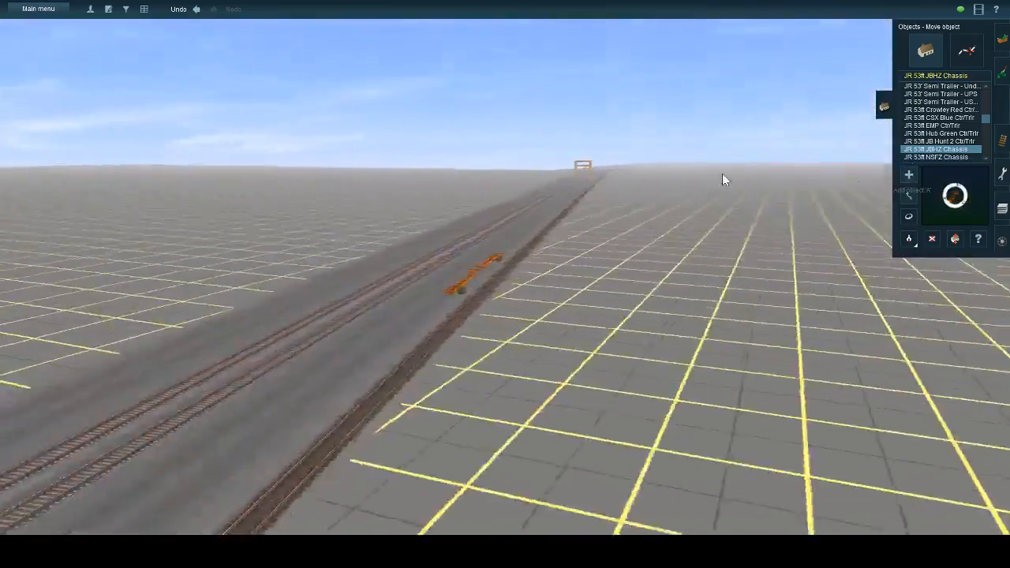
{"action": "key", "text": "Up"}
{"action": "right_click", "coordinate": [493, 170]}
{"action": "scroll", "coordinate": [518, 208], "scroll_direction": "up", "scroll_amount": 5}
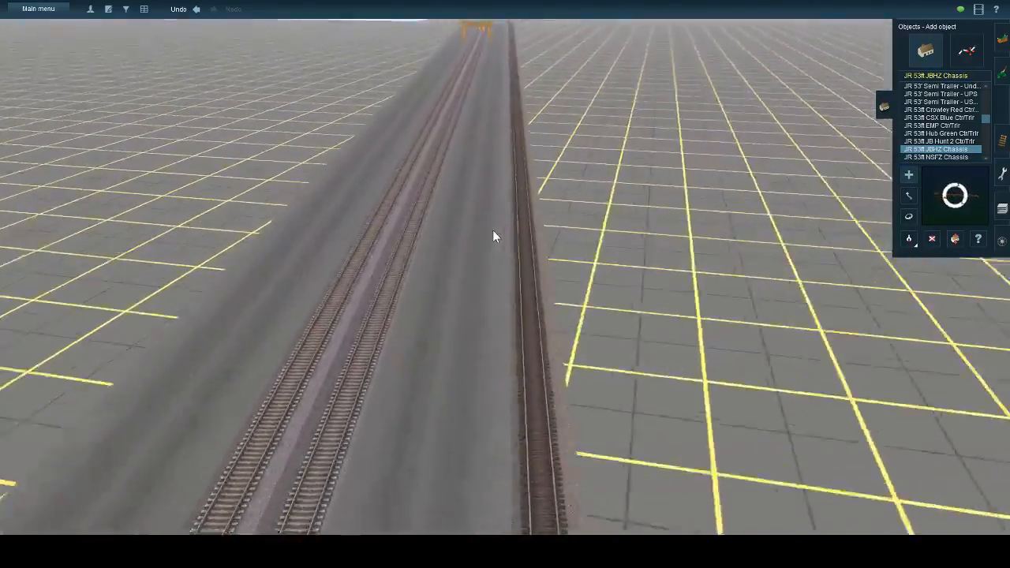
{"action": "left_click", "coordinate": [507, 265]}
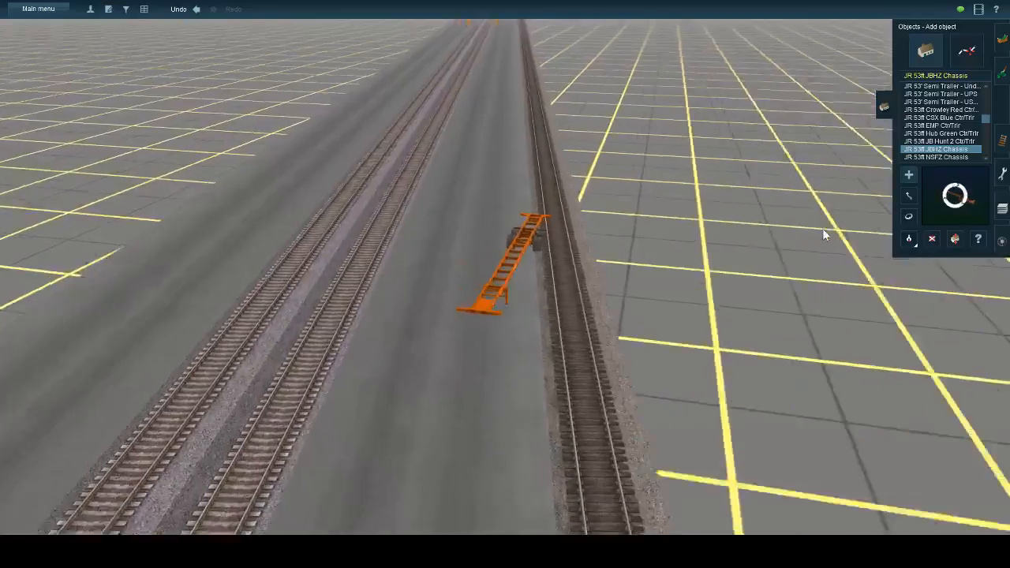
{"action": "left_click", "coordinate": [909, 216]}
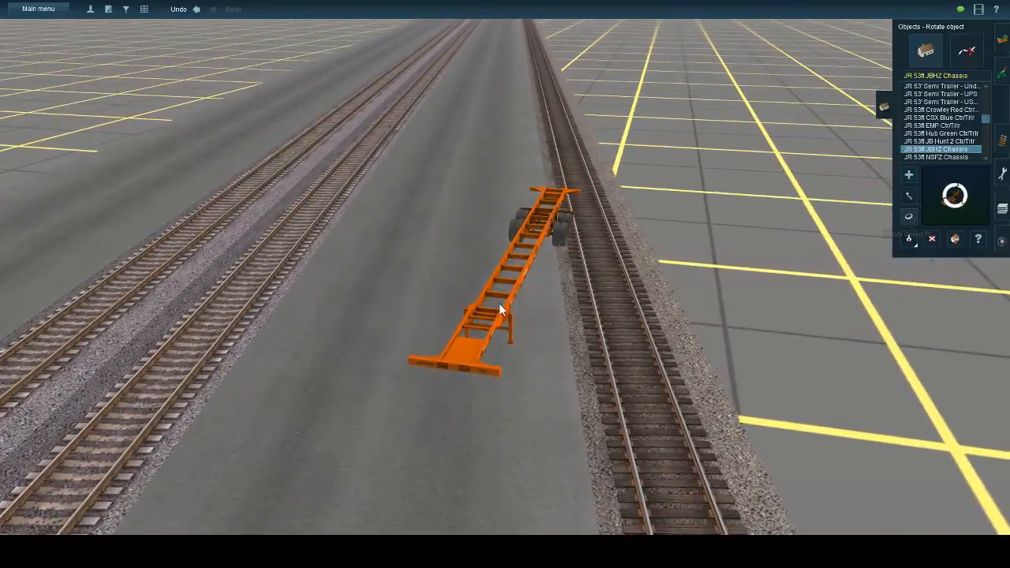
{"action": "mouse_move", "coordinate": [499, 302]}
{"action": "left_mouse_down"}
{"action": "mouse_move", "coordinate": [525, 301]}
{"action": "mouse_move", "coordinate": [515, 302]}
{"action": "left_mouse_up"}
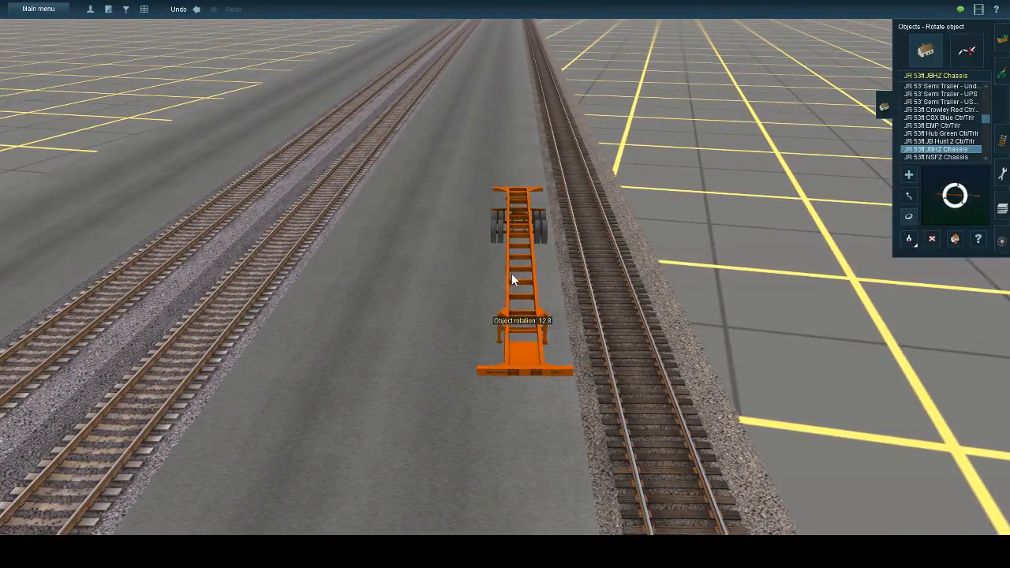
{"action": "key", "text": "Up"}
- Place a JR 53ft NSFZ Chassis in line with that orange chassis, rotated to 192.8 degrees and positioned along the same lane
{"action": "left_click", "coordinate": [934, 157]}
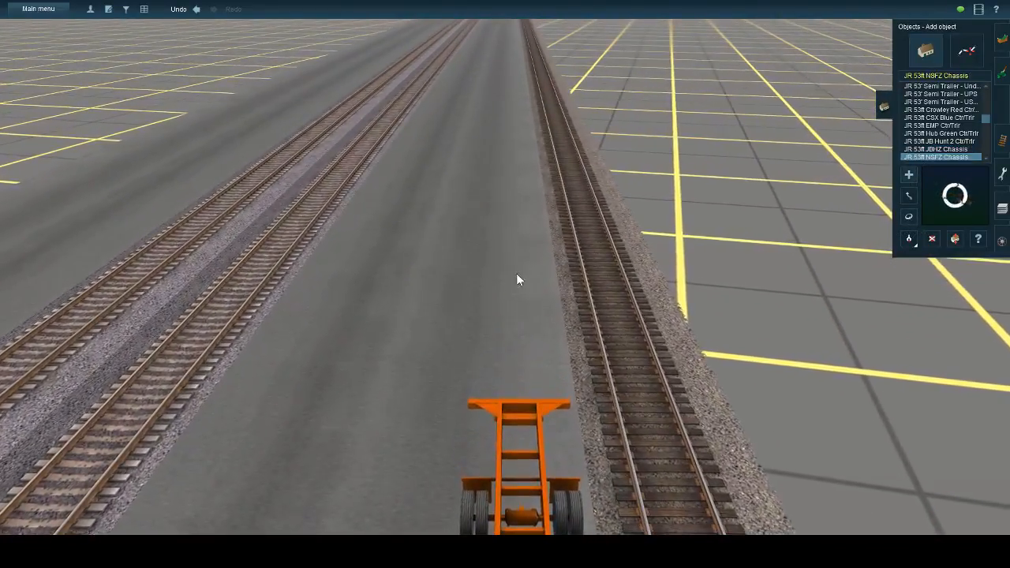
{"action": "left_click", "coordinate": [516, 273]}
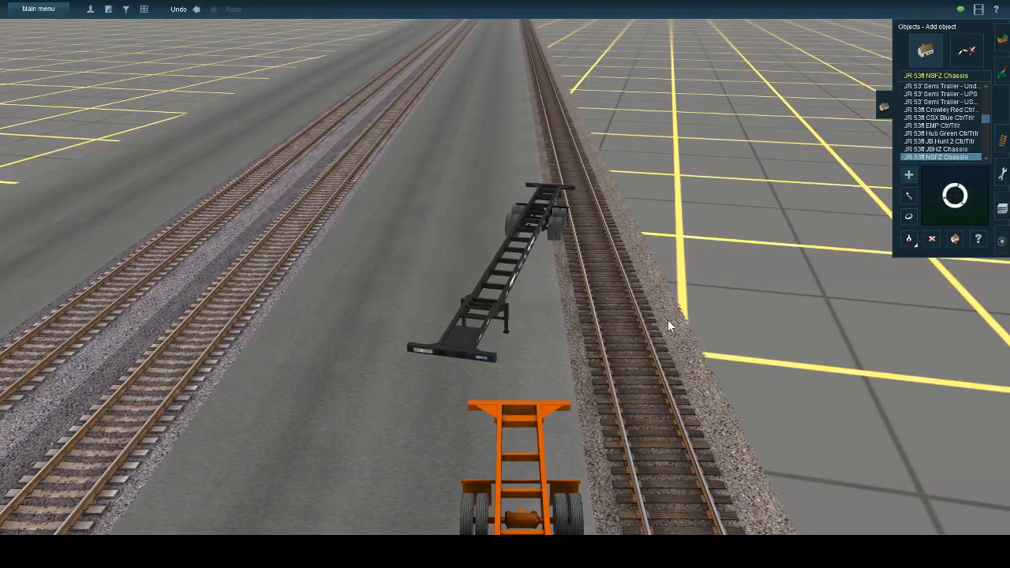
{"action": "left_click", "coordinate": [907, 284]}
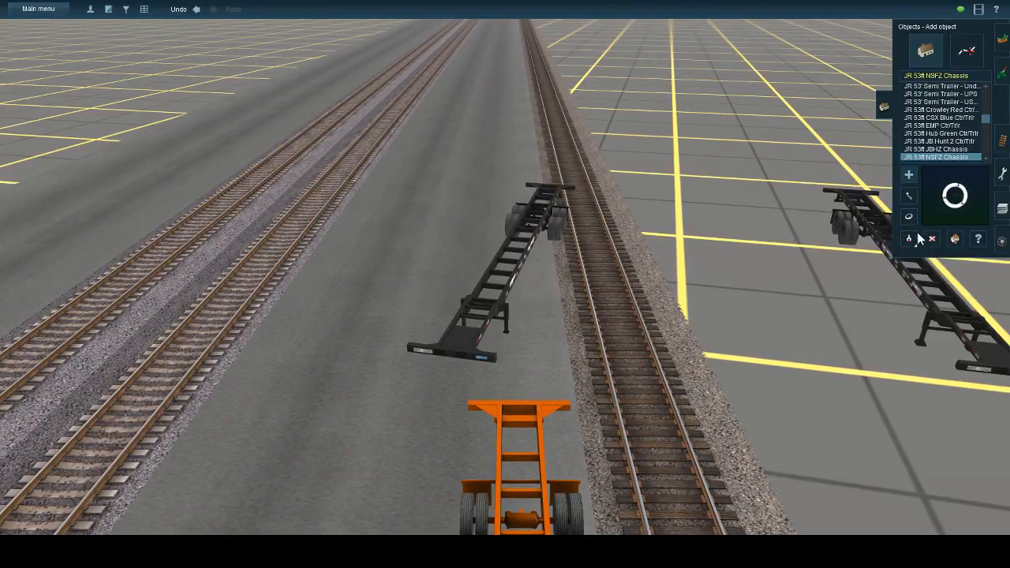
{"action": "left_click", "coordinate": [935, 301]}
{"action": "left_click_drag", "start_coordinate": [536, 310], "coordinate": [812, 293]}
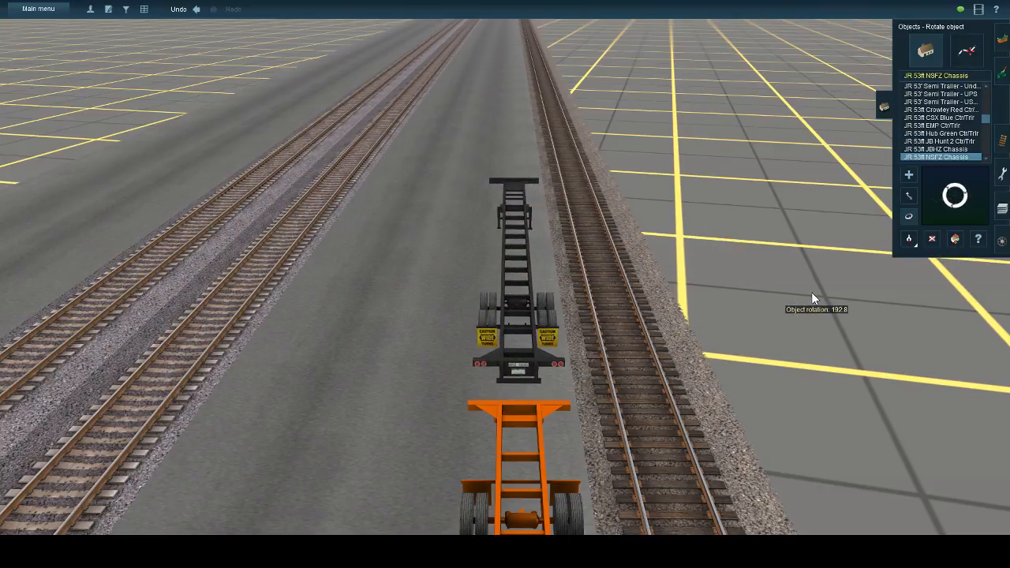
{"action": "left_click", "coordinate": [906, 212]}
{"action": "left_click_drag", "start_coordinate": [507, 322], "coordinate": [509, 323]}
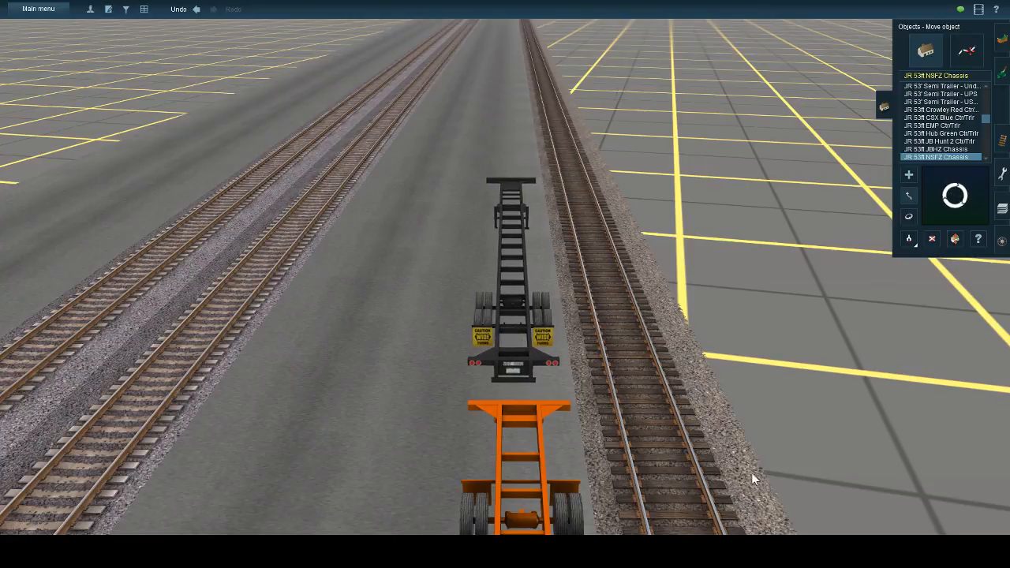
{"action": "mouse_move", "coordinate": [751, 472]}
{"action": "right_mouse_down"}
{"action": "mouse_move", "coordinate": [915, 299]}
{"action": "mouse_move", "coordinate": [1001, 72]}
{"action": "right_mouse_up"}
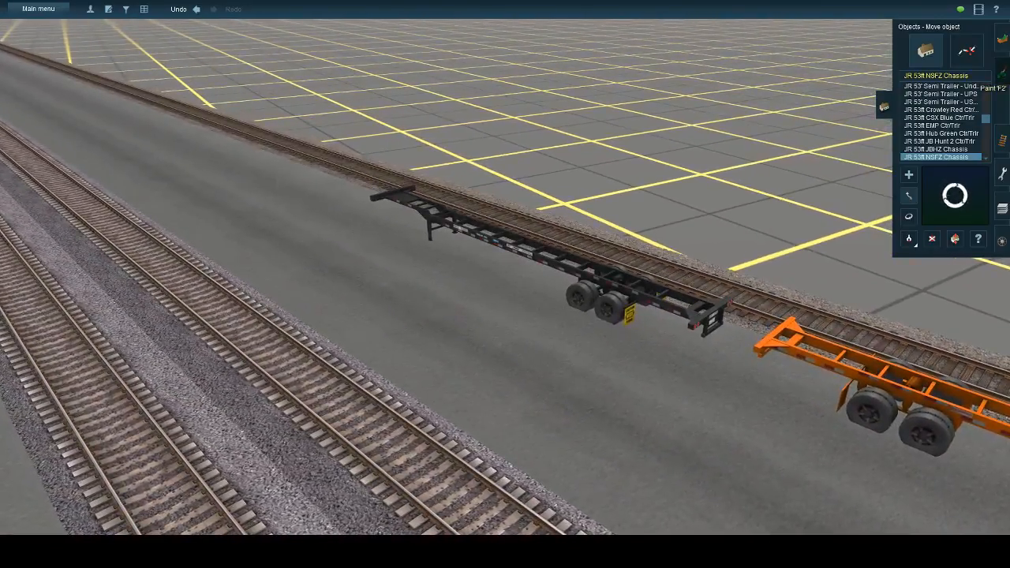
- Place a JR 53ft NSFZ Chassis on the road between the double track and single track, near the straddle crane
{"action": "scroll", "coordinate": [608, 362], "scroll_direction": "down", "scroll_amount": 5}
{"action": "key", "text": "Left"}
{"action": "key", "text": "Down"}
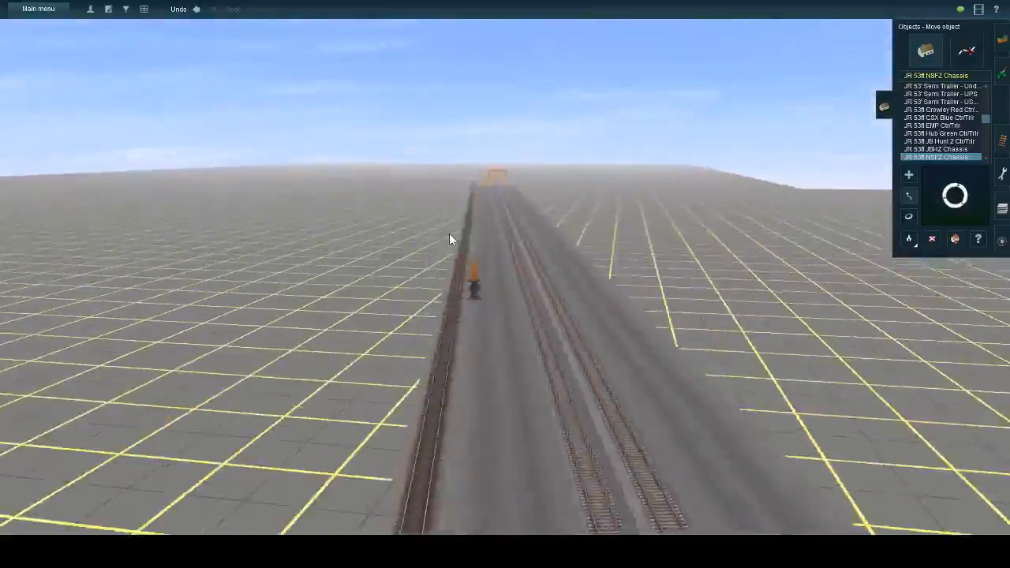
{"action": "key", "text": "Left"}
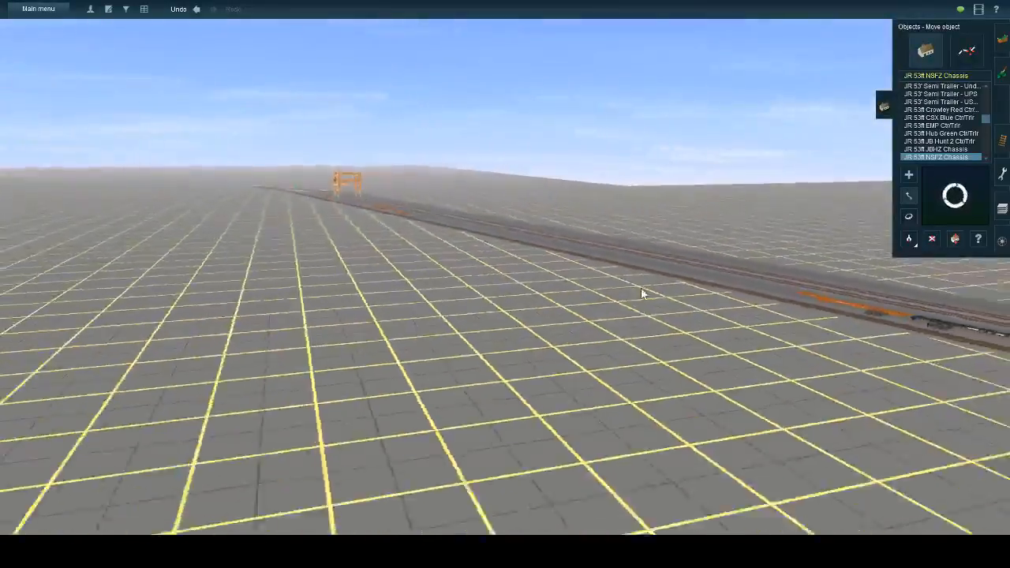
{"action": "right_click", "coordinate": [653, 273]}
{"action": "key", "text": "Up"}
{"action": "key", "text": "Left"}
{"action": "right_click", "coordinate": [466, 134]}
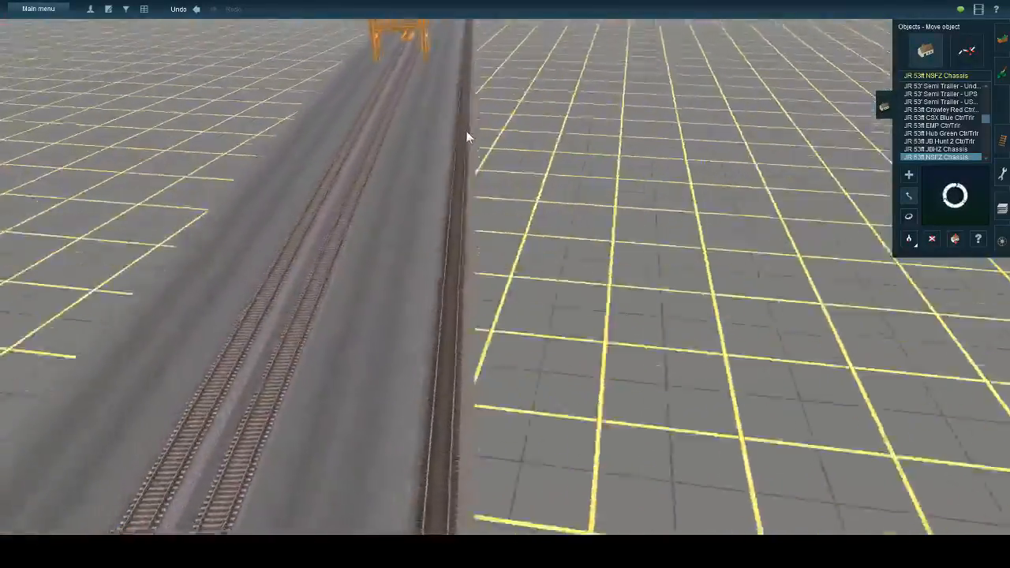
{"action": "key", "text": "Down"}
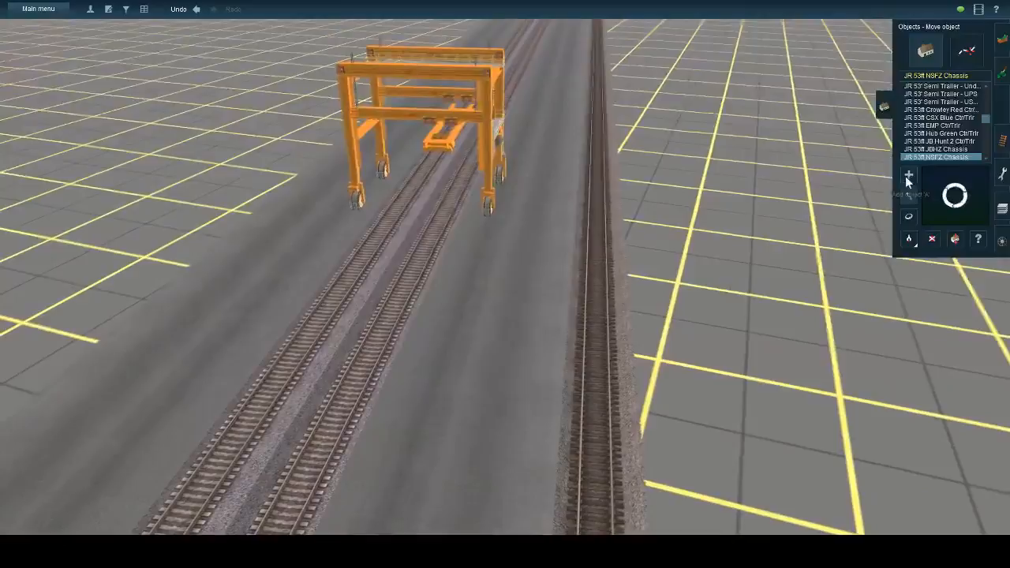
{"action": "left_click", "coordinate": [907, 176]}
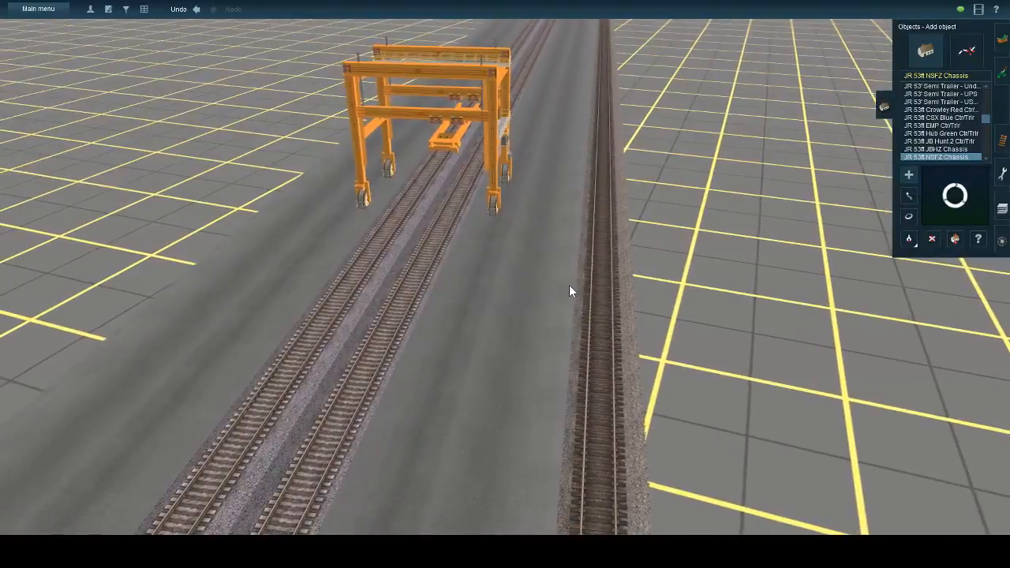
{"action": "left_click", "coordinate": [565, 283]}
- Rotate the black chassis near the straddle crane to 12.8 degrees, parallel to the single track
{"action": "scroll", "coordinate": [701, 284], "scroll_direction": "up", "scroll_amount": 2}
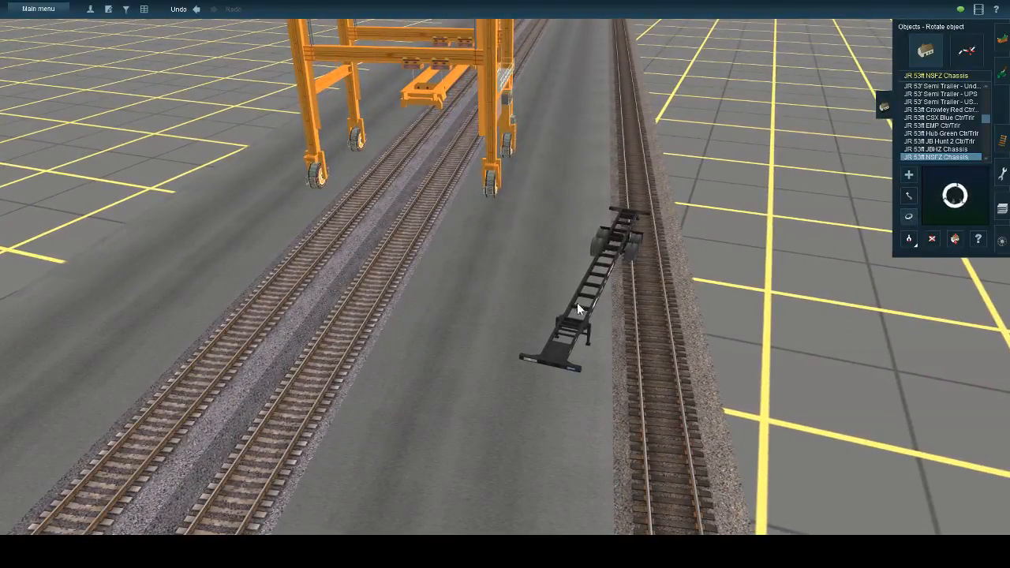
{"action": "left_click_drag", "start_coordinate": [577, 302], "coordinate": [599, 312]}
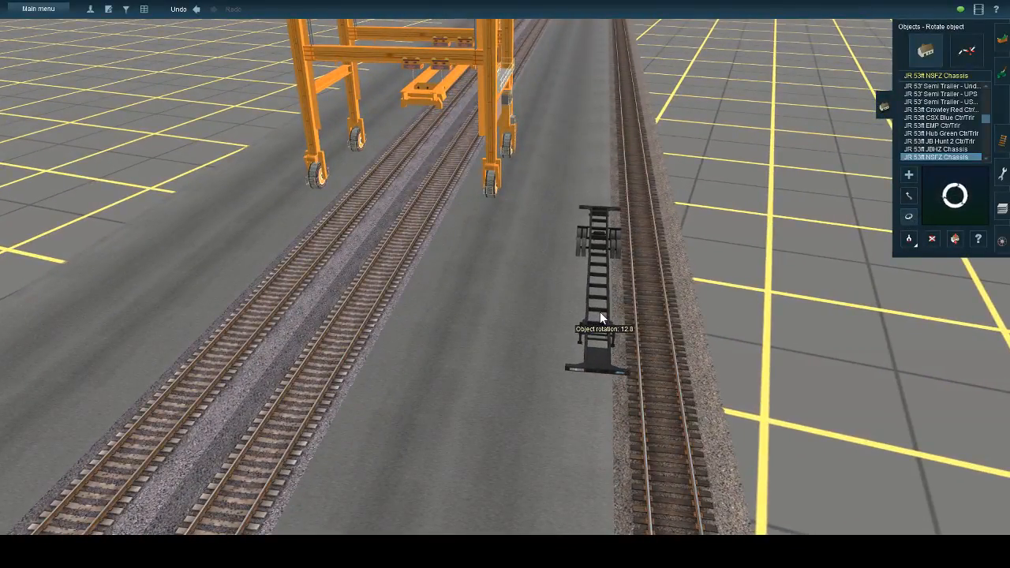
{"action": "left_click", "coordinate": [908, 195]}
{"action": "key", "text": "Left"}
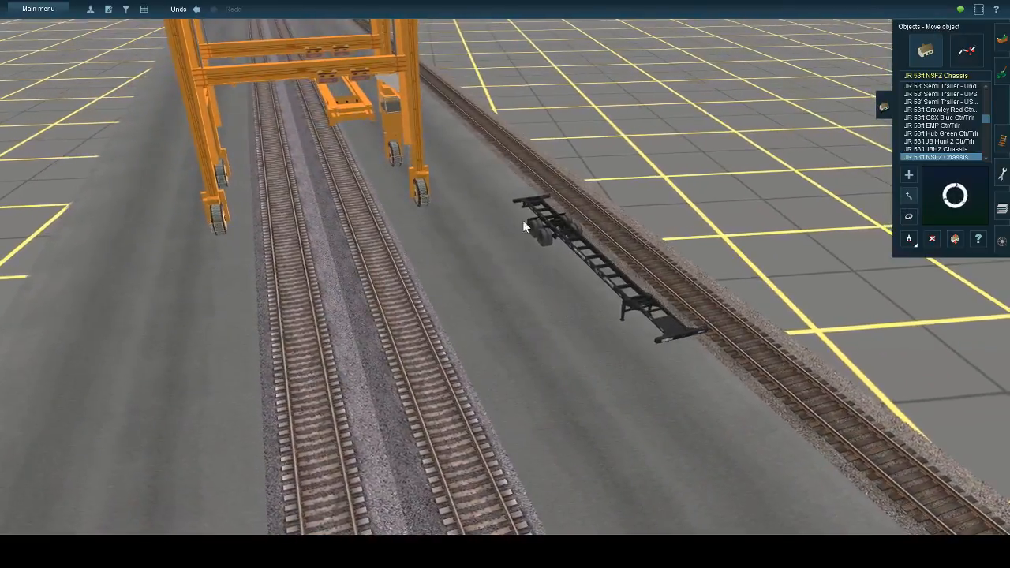
{"action": "key", "text": "Left"}
- Place a JR 53ft JBHZ Chassis in line with the black chassis beside the straddle crane and rotate it along the road
{"action": "left_click", "coordinate": [935, 149]}
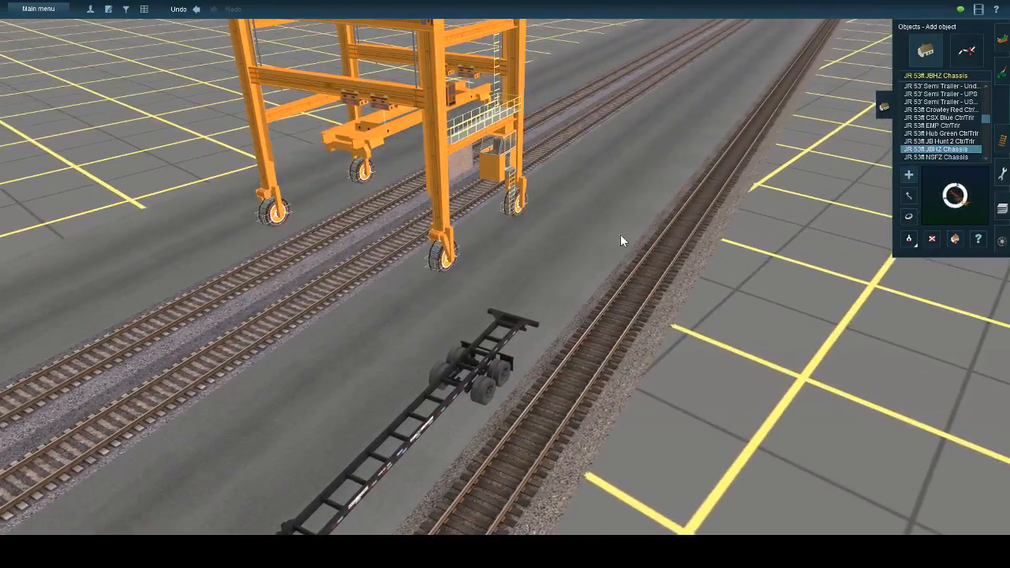
{"action": "left_click", "coordinate": [620, 234]}
{"action": "key", "text": "Up"}
{"action": "left_click", "coordinate": [909, 216]}
{"action": "left_click_drag", "start_coordinate": [607, 213], "coordinate": [624, 192]}
{"action": "key", "text": "Left"}
- Try placing a JR 53ft JB Hunt 2 Ctr/Trlr on the road beyond the orange chassis
{"action": "left_click", "coordinate": [919, 142]}
{"action": "key", "text": "Down"}
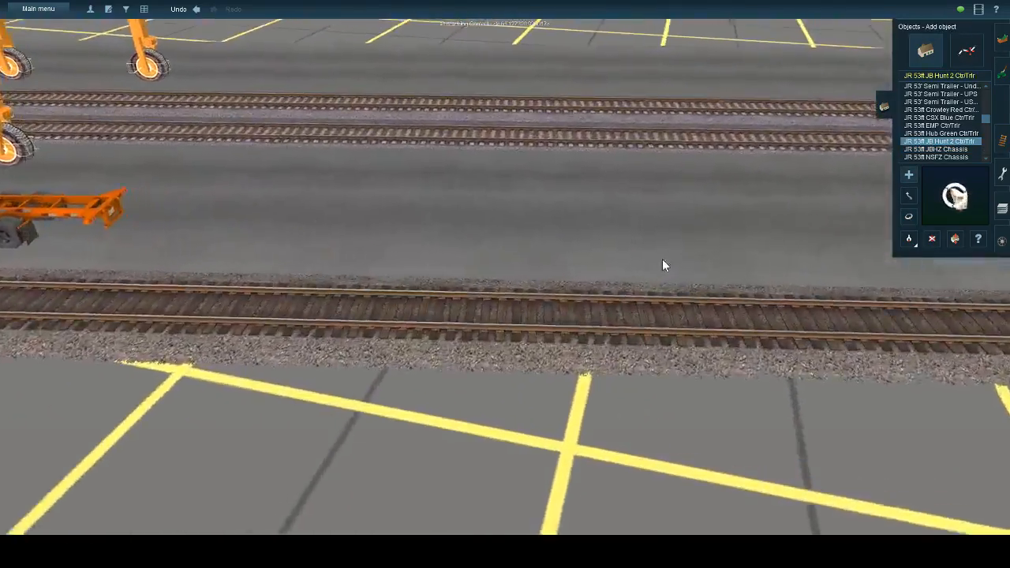
{"action": "left_click", "coordinate": [661, 264]}
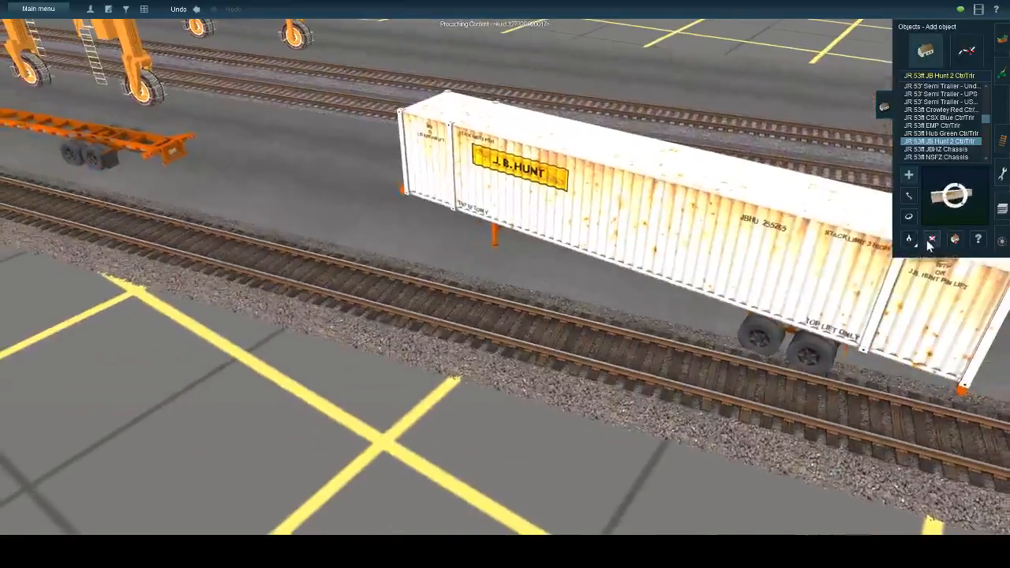
{"action": "left_click", "coordinate": [931, 238]}
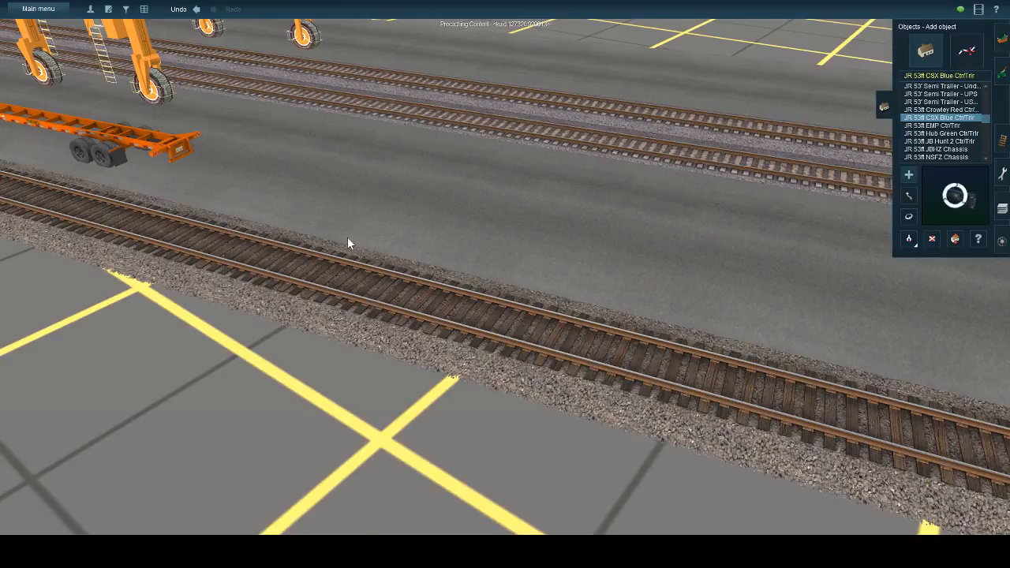
- Place a JR 53ft CSX Blue Ctr/Trlr on the road beyond the orange chassis and rotate it to 191.9 degrees
{"action": "left_click", "coordinate": [347, 238]}
{"action": "left_click", "coordinate": [908, 216]}
{"action": "left_click_drag", "start_coordinate": [721, 268], "coordinate": [958, 268]}
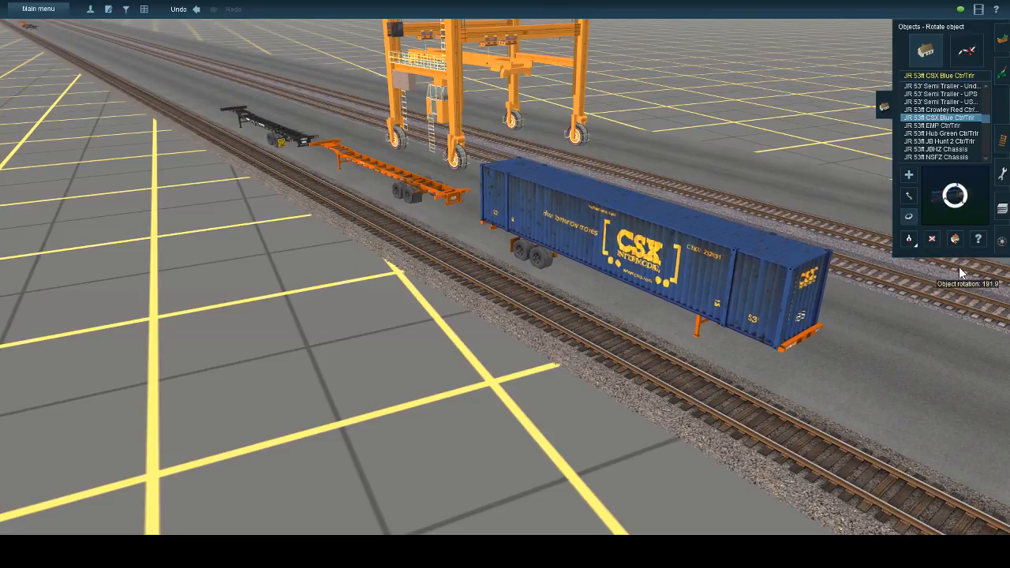
{"action": "key", "text": "Left"}
- Move the blue CSX trailer closer to the single track, in line with the orange chassis
{"action": "left_click", "coordinate": [907, 195]}
{"action": "key", "text": "Right"}
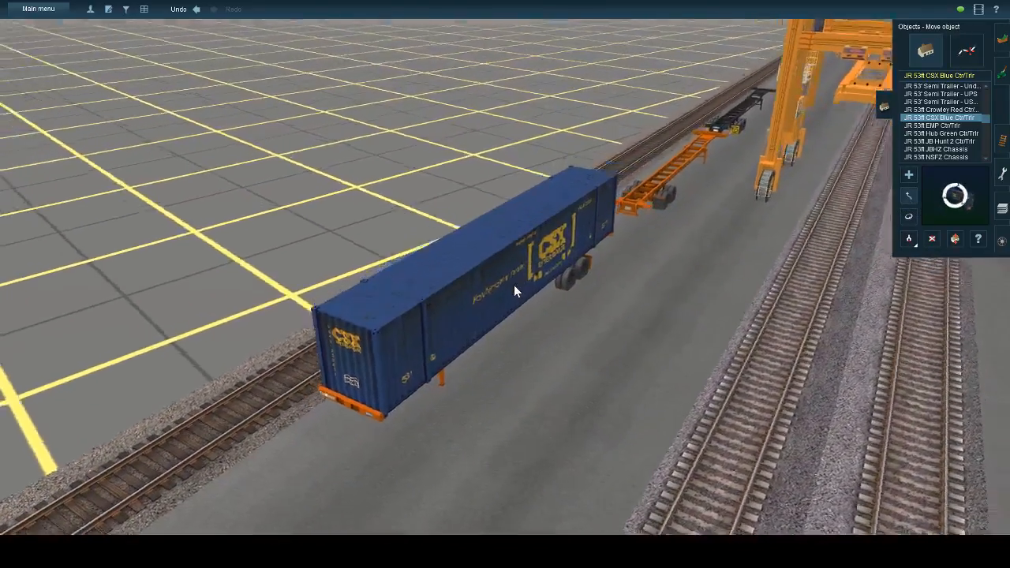
{"action": "key", "text": "Right"}
{"action": "key", "text": "Up"}
{"action": "left_click_drag", "start_coordinate": [511, 292], "coordinate": [479, 289]}
{"action": "key", "text": "Down"}
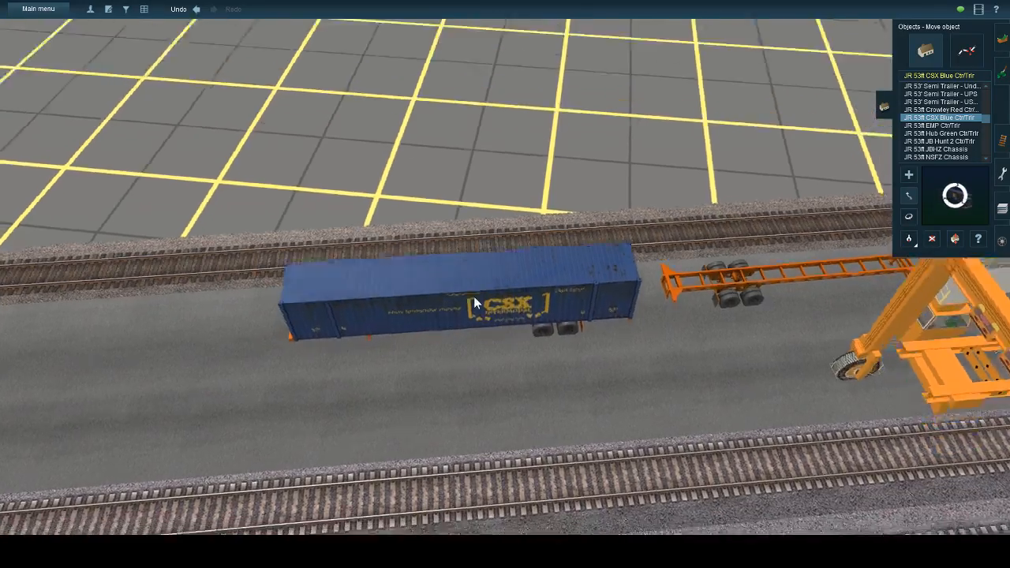
{"action": "key", "text": "Down"}
- Place a second JR 53ft CSX Blue Ctr/Trlr on the road beyond the first CSX trailer
{"action": "scroll", "coordinate": [472, 297], "scroll_direction": "down", "scroll_amount": 6}
{"action": "key", "text": "Left"}
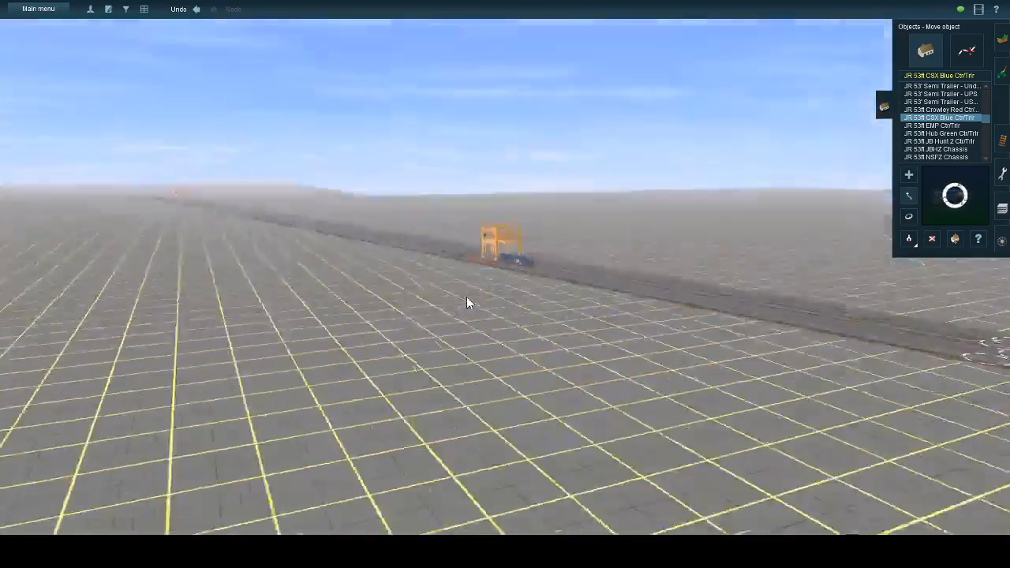
{"action": "key", "text": "Left"}
{"action": "key", "text": "Up"}
{"action": "key", "text": "Down"}
{"action": "left_click", "coordinate": [908, 176]}
{"action": "key", "text": "Up"}
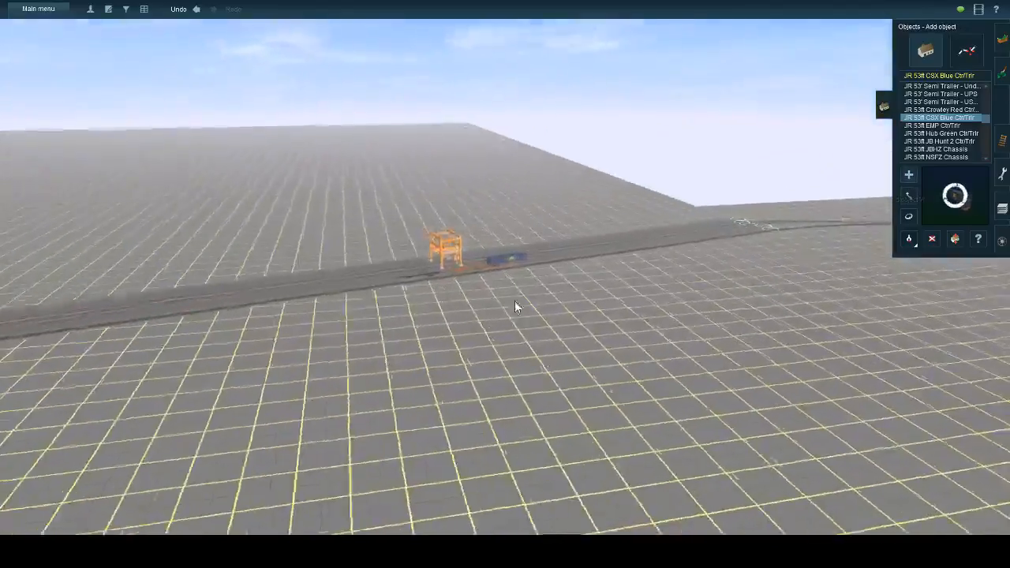
{"action": "key", "text": "Up"}
{"action": "scroll", "coordinate": [534, 250], "scroll_direction": "up", "scroll_amount": 5}
{"action": "left_click", "coordinate": [584, 237]}
{"action": "scroll", "coordinate": [553, 249], "scroll_direction": "up", "scroll_amount": 3}
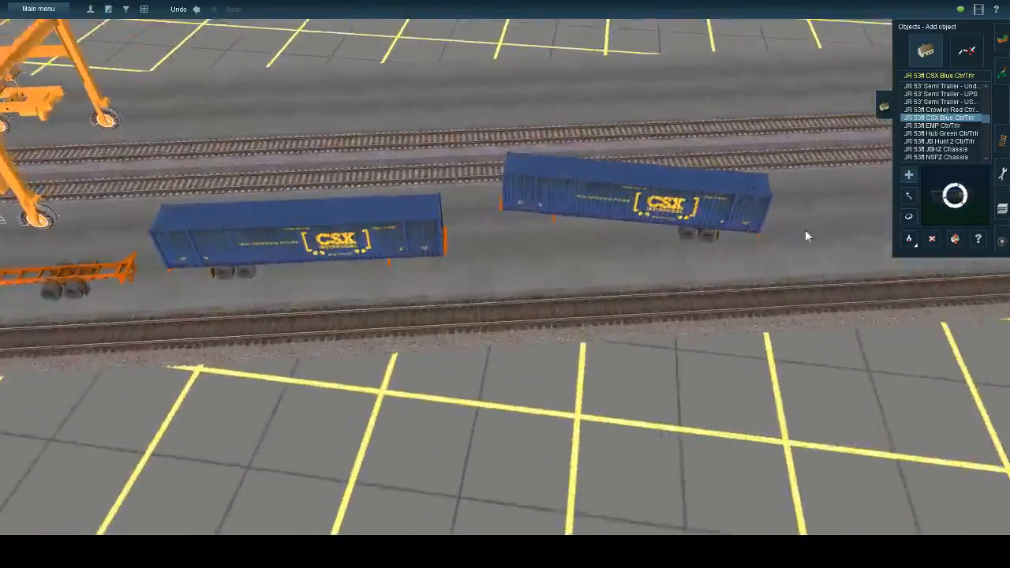
- Rotate the second CSX trailer parallel to the single track and move it in line with the first one
{"action": "left_click", "coordinate": [908, 216]}
{"action": "key", "text": "Left"}
{"action": "key", "text": "Down"}
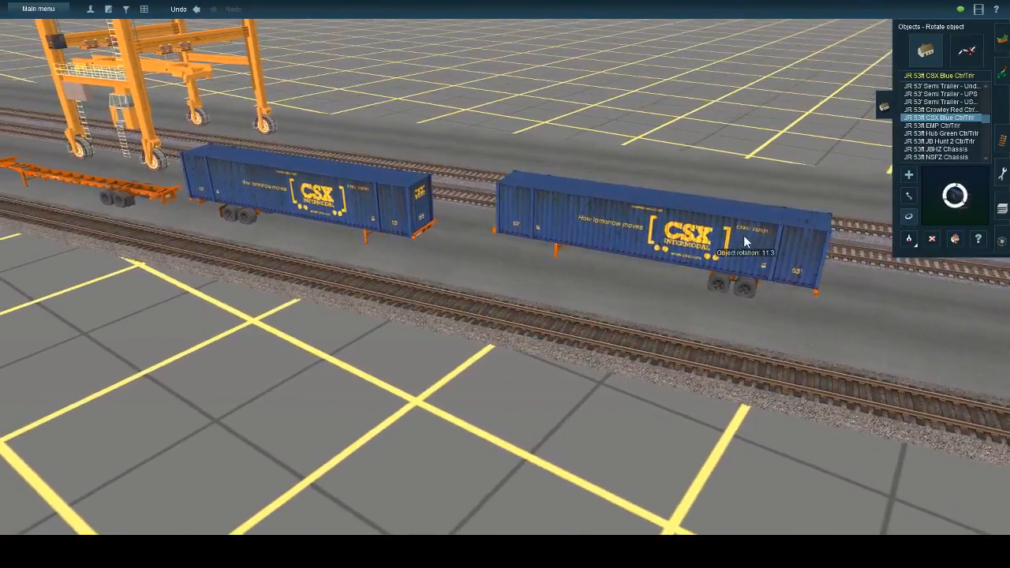
{"action": "left_click_drag", "start_coordinate": [743, 242], "coordinate": [755, 241]}
{"action": "key", "text": "Up"}
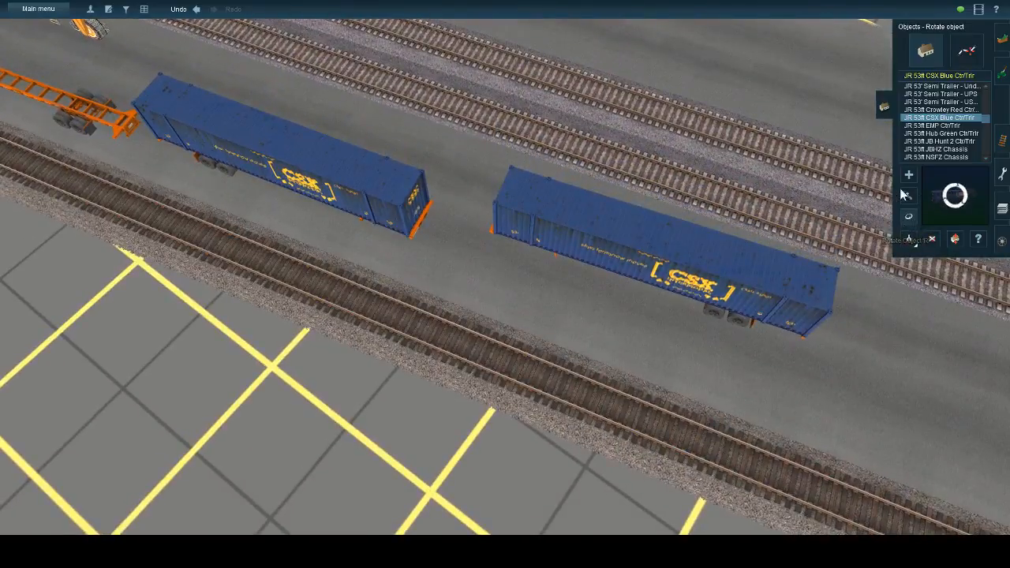
{"action": "left_click_drag", "start_coordinate": [705, 290], "coordinate": [657, 314]}
{"action": "key", "text": "Down"}
- Place a JR 53' Semi Trailer - UPS on the road beyond the black chassis, beside the single track
{"action": "key", "text": "Left"}
{"action": "scroll", "coordinate": [623, 315], "scroll_direction": "down", "scroll_amount": 3}
{"action": "key", "text": "Up"}
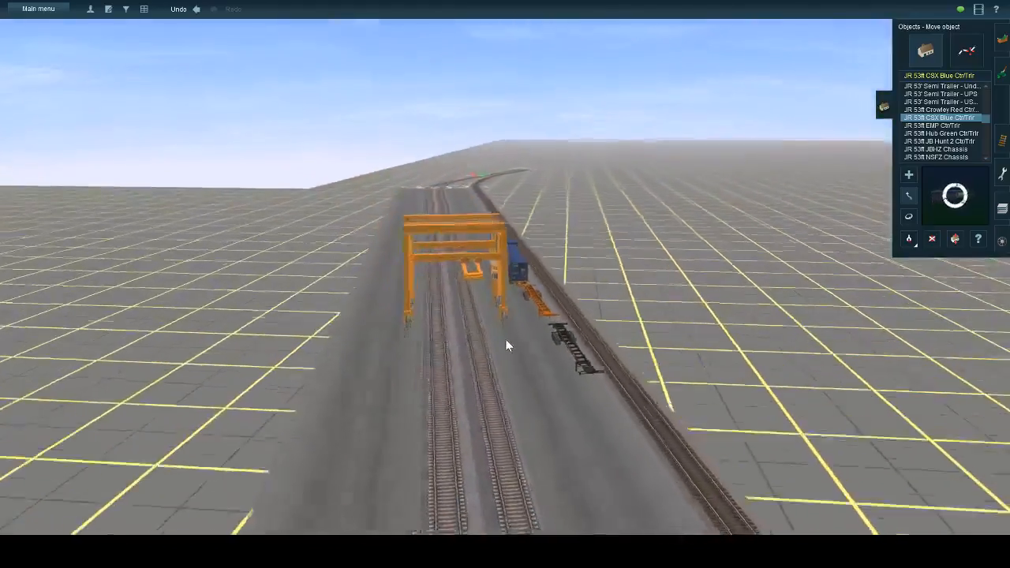
{"action": "scroll", "coordinate": [511, 307], "scroll_direction": "down", "scroll_amount": 3}
{"action": "left_click", "coordinate": [941, 156]}
{"action": "left_click", "coordinate": [947, 141]}
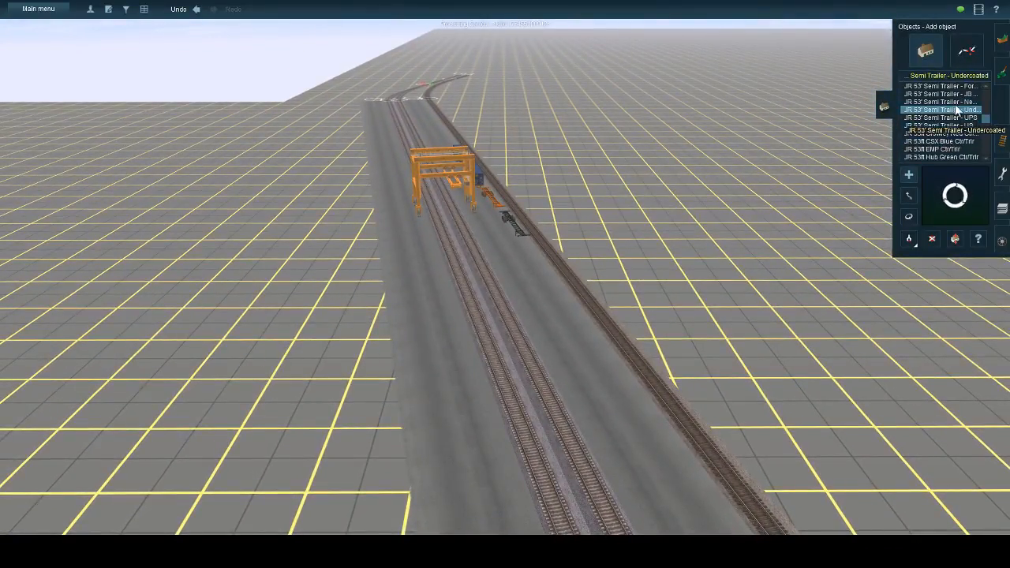
{"action": "scroll", "coordinate": [497, 288], "scroll_direction": "up", "scroll_amount": 5}
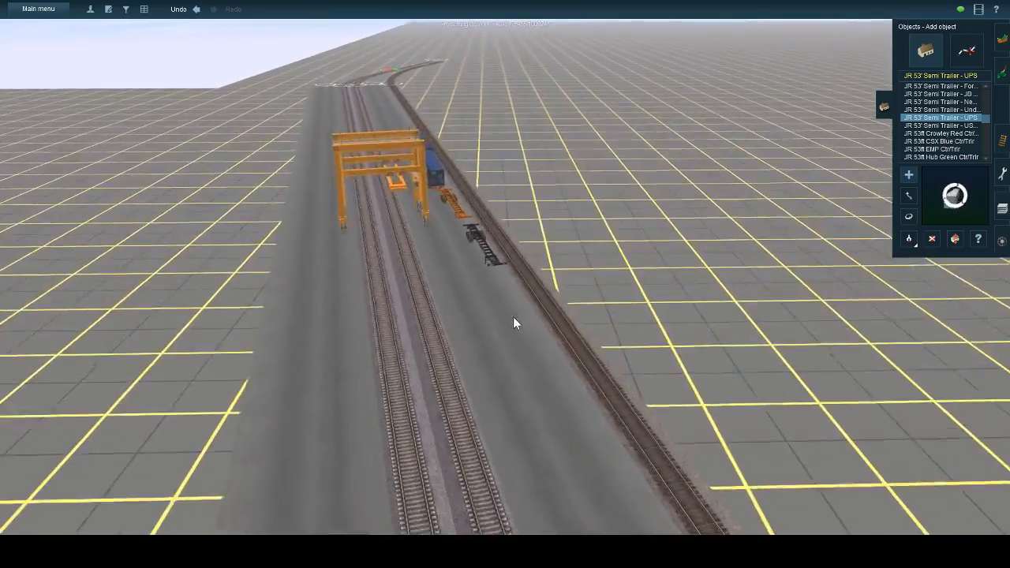
{"action": "left_click", "coordinate": [513, 316]}
{"action": "key", "text": "Left"}
{"action": "key", "text": "Up"}
- Rotate the UPS semi trailer to 12.5 degrees, parallel to the single track
{"action": "left_click", "coordinate": [908, 217]}
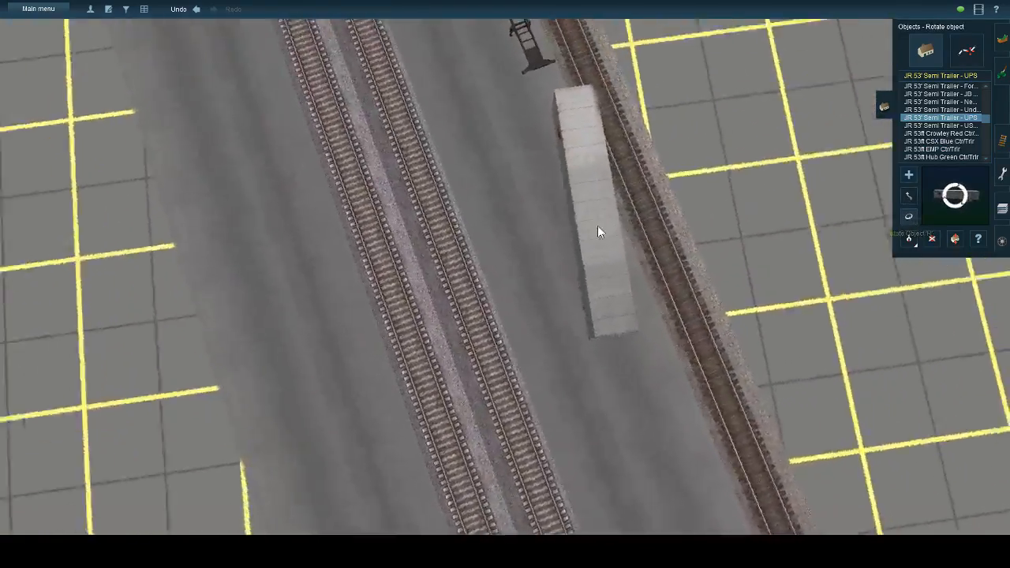
{"action": "left_click_drag", "start_coordinate": [630, 257], "coordinate": [610, 278]}
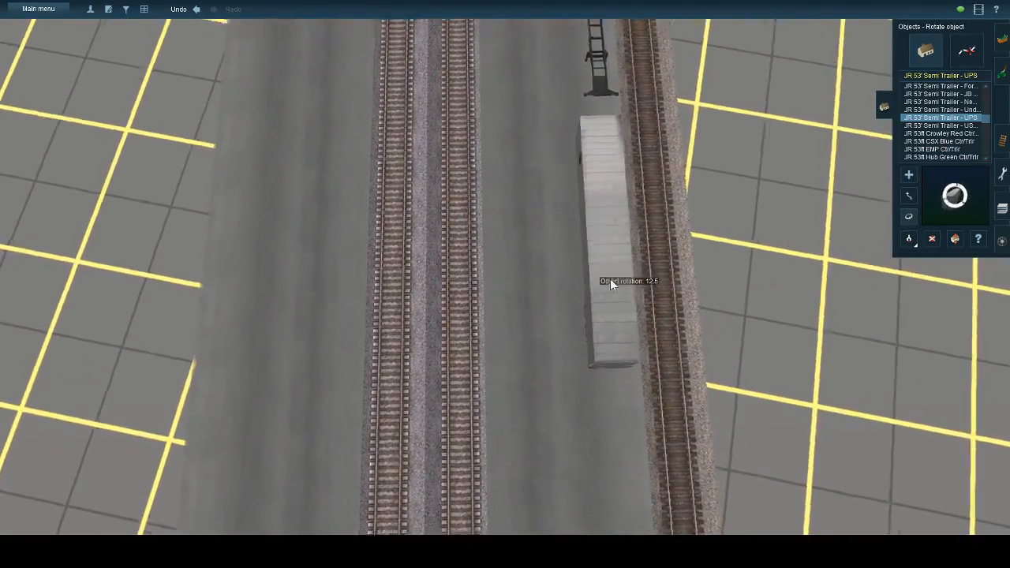
{"action": "key", "text": "Down"}
{"action": "key", "text": "Left"}
{"action": "key", "text": "Left"}
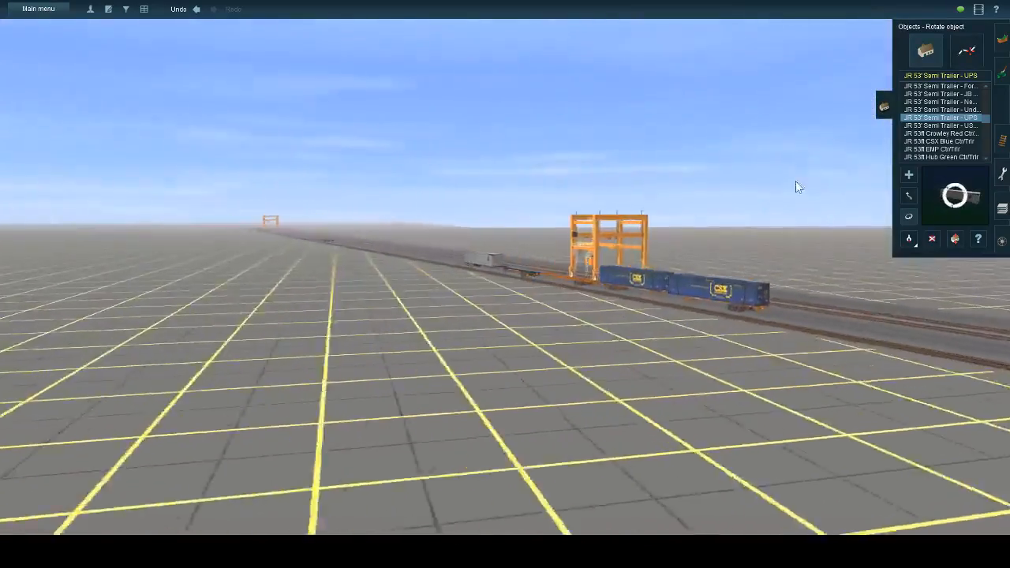
- Place a JR 53ft Pacer Ctr/Trlr on the road beyond the UPS semi trailer
{"action": "key", "text": "Up"}
{"action": "left_click", "coordinate": [950, 154]}
{"action": "scroll", "coordinate": [950, 154], "scroll_direction": "down", "scroll_amount": 1}
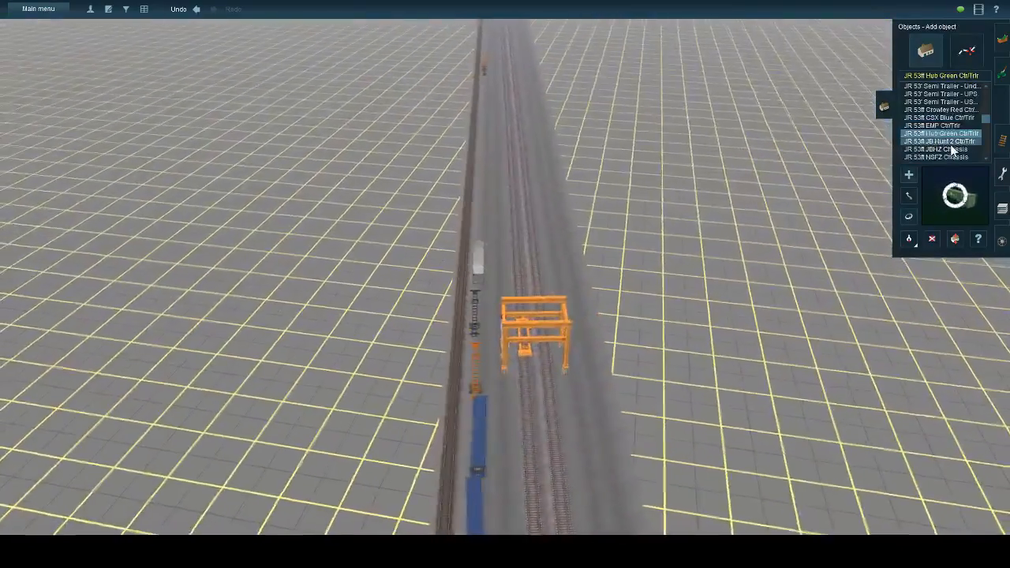
{"action": "left_click", "coordinate": [951, 142]}
{"action": "left_click", "coordinate": [944, 156]}
{"action": "scroll", "coordinate": [942, 148], "scroll_direction": "down", "scroll_amount": 2}
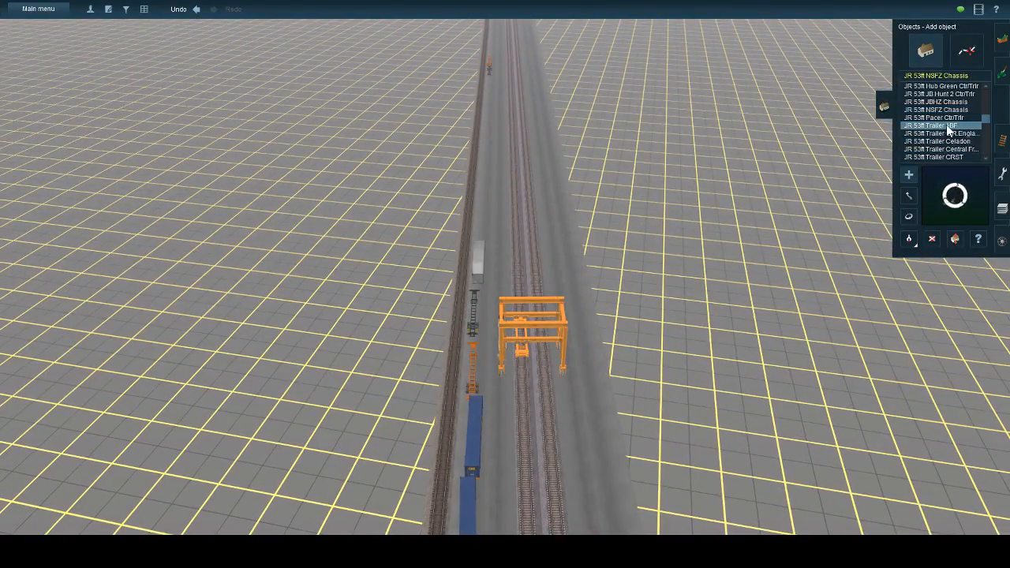
{"action": "right_click", "coordinate": [506, 225]}
{"action": "key", "text": "Left"}
{"action": "scroll", "coordinate": [496, 237], "scroll_direction": "up", "scroll_amount": 3}
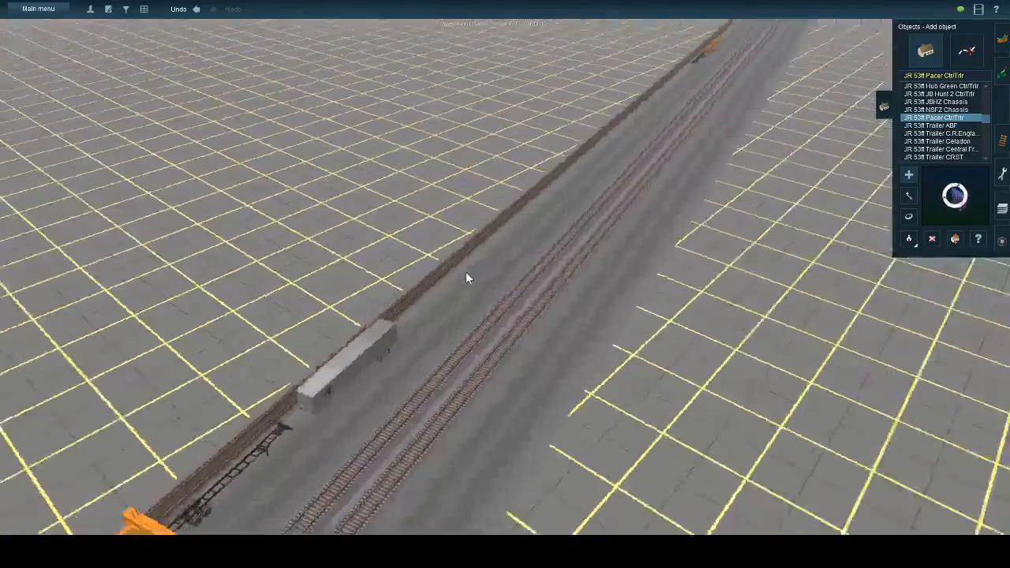
{"action": "left_click", "coordinate": [440, 279]}
{"action": "key", "text": "Up"}
{"action": "key", "text": "Left"}
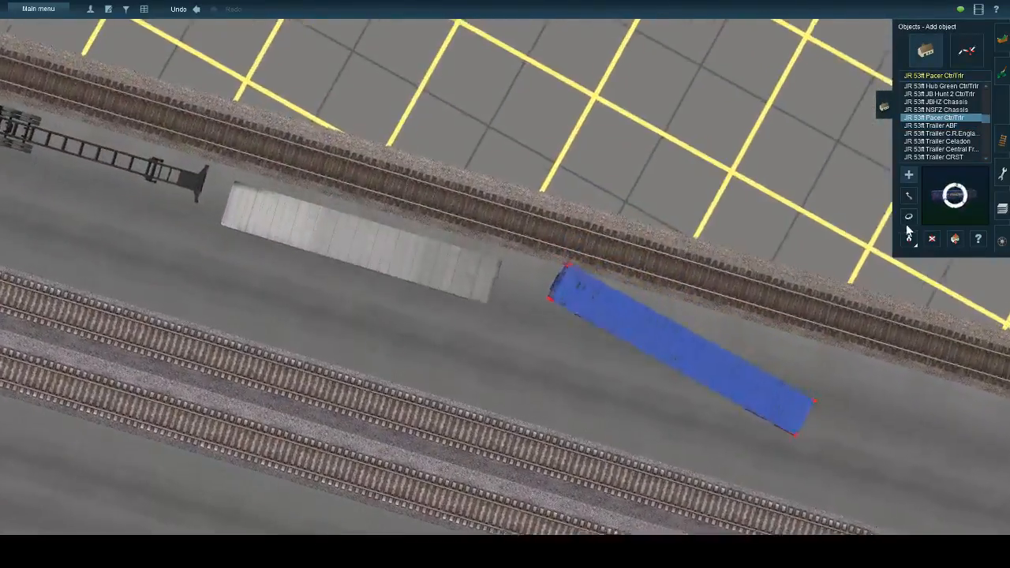
- Rotate the Pacer trailer to 11.6 degrees, roughly parallel to the single track
{"action": "left_click", "coordinate": [908, 216]}
{"action": "key", "text": "Down"}
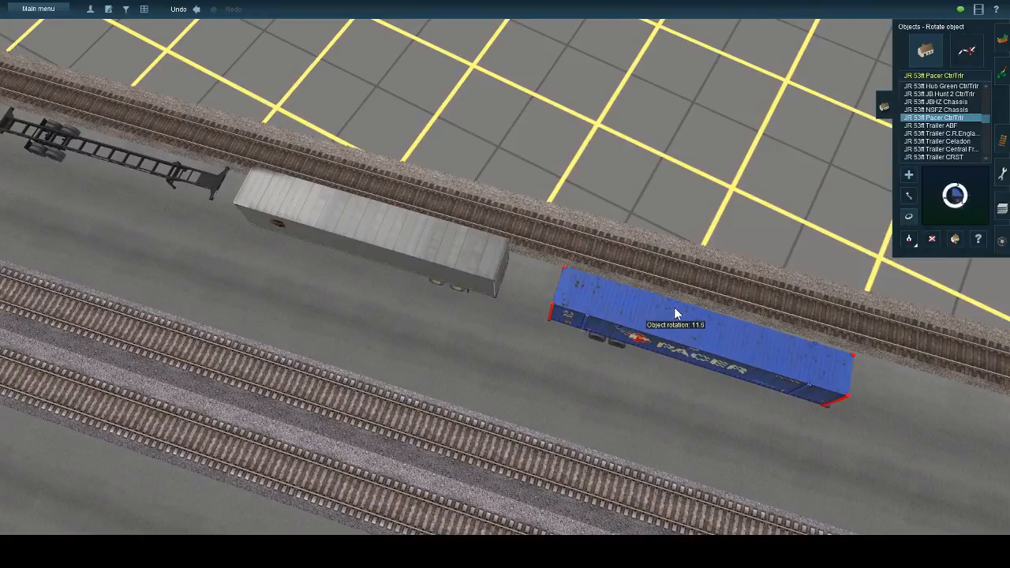
{"action": "right_click_drag", "start_coordinate": [672, 310], "coordinate": [724, 272]}
- Move the Pacer trailer in line with the UPS trailer beside the single track and fine-tune its rotation
{"action": "key", "text": "m"}
{"action": "key", "text": "Up"}
{"action": "left_click_drag", "start_coordinate": [724, 272], "coordinate": [707, 299]}
{"action": "key", "text": "Down"}
{"action": "left_click", "coordinate": [911, 218]}
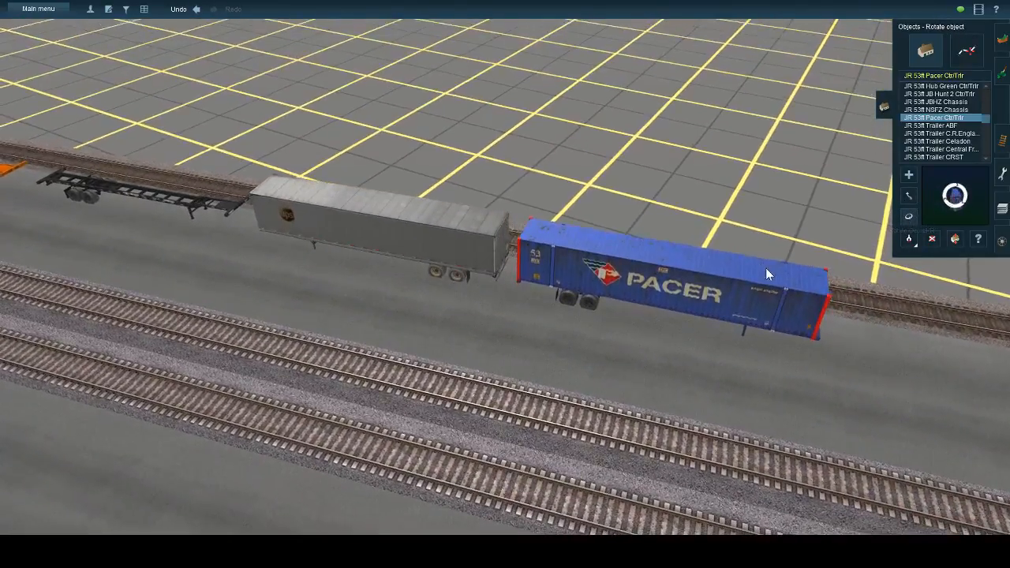
{"action": "left_click_drag", "start_coordinate": [765, 268], "coordinate": [764, 276]}
{"action": "right_click", "coordinate": [798, 314]}
{"action": "key", "text": "Down"}
{"action": "key", "text": "Left"}
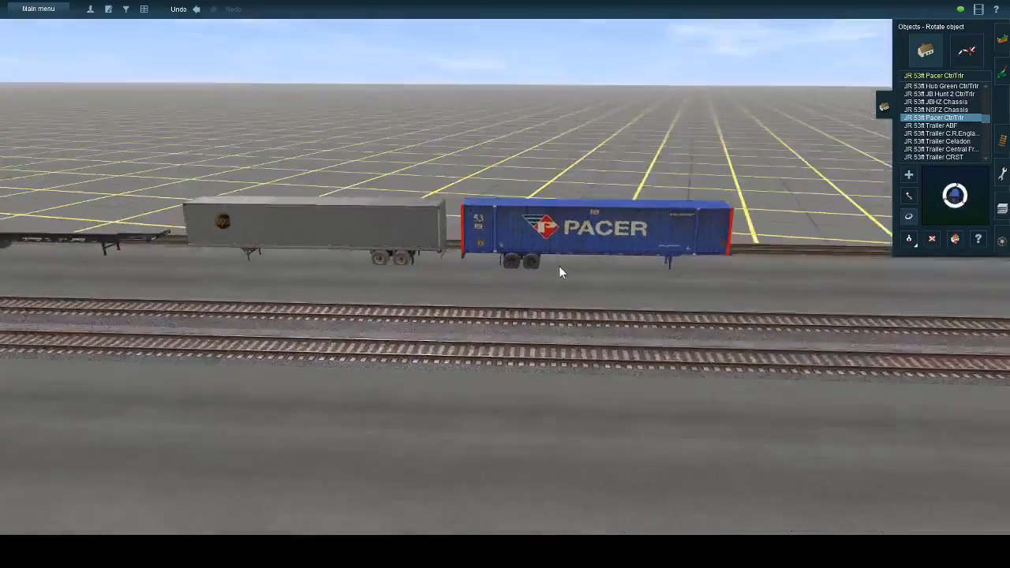
- Examine the JR 40ft and 53ft trailer models for the next trailer beyond the Pacer trailer
{"action": "key", "text": "Up"}
{"action": "key", "text": "Left"}
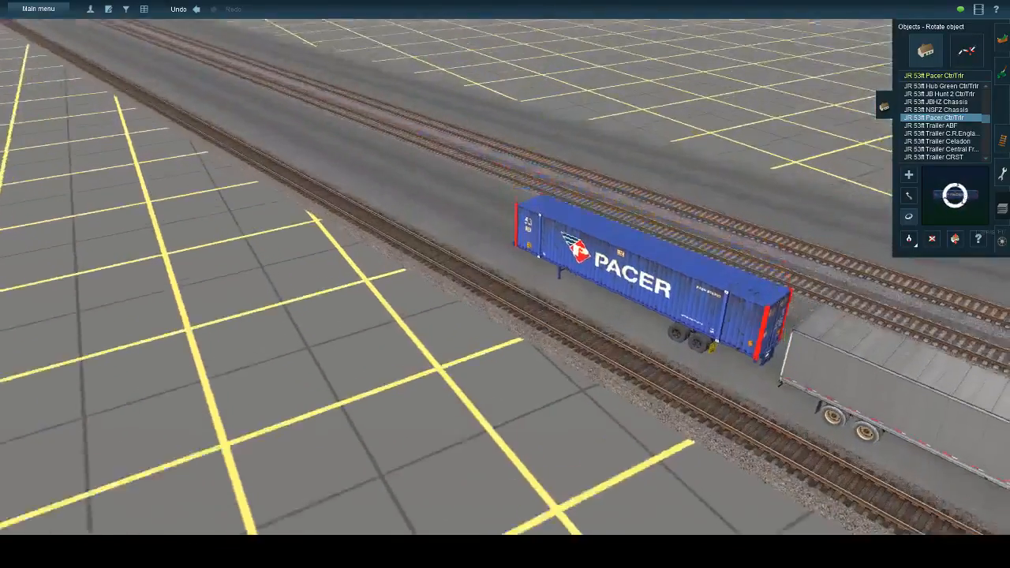
{"action": "key", "text": "Left"}
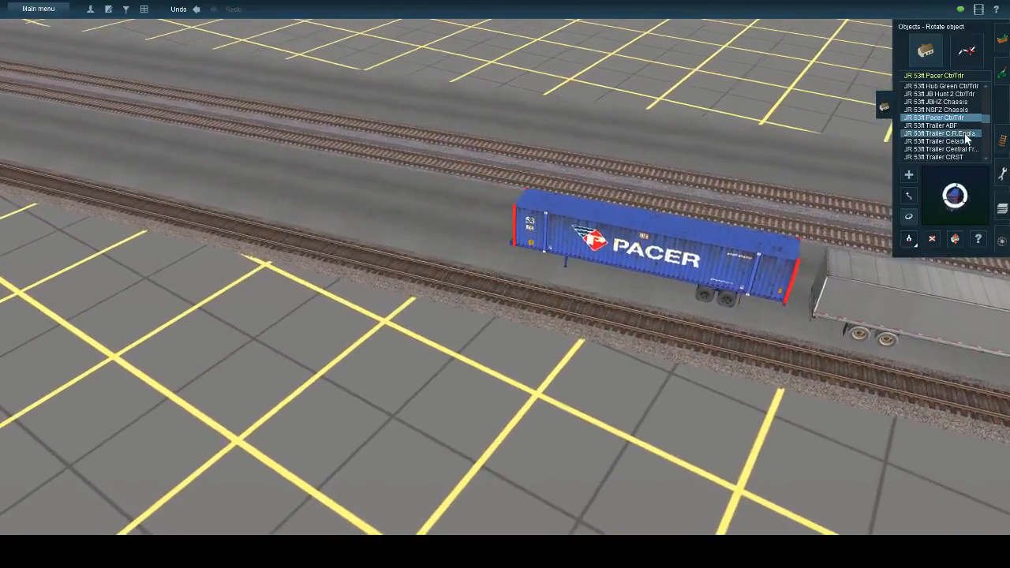
{"action": "left_click", "coordinate": [961, 157]}
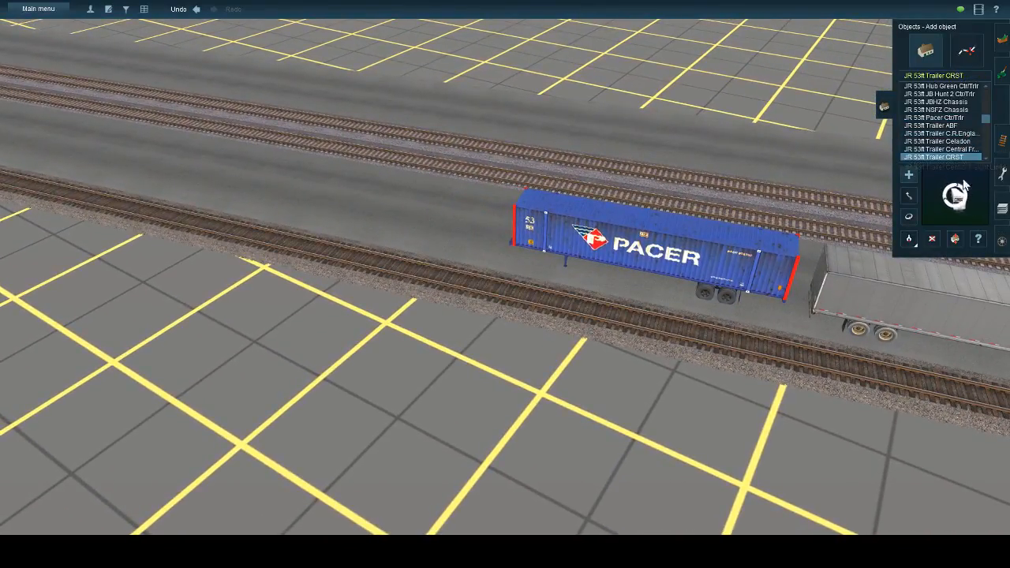
{"action": "scroll", "coordinate": [935, 127], "scroll_direction": "down", "scroll_amount": 1}
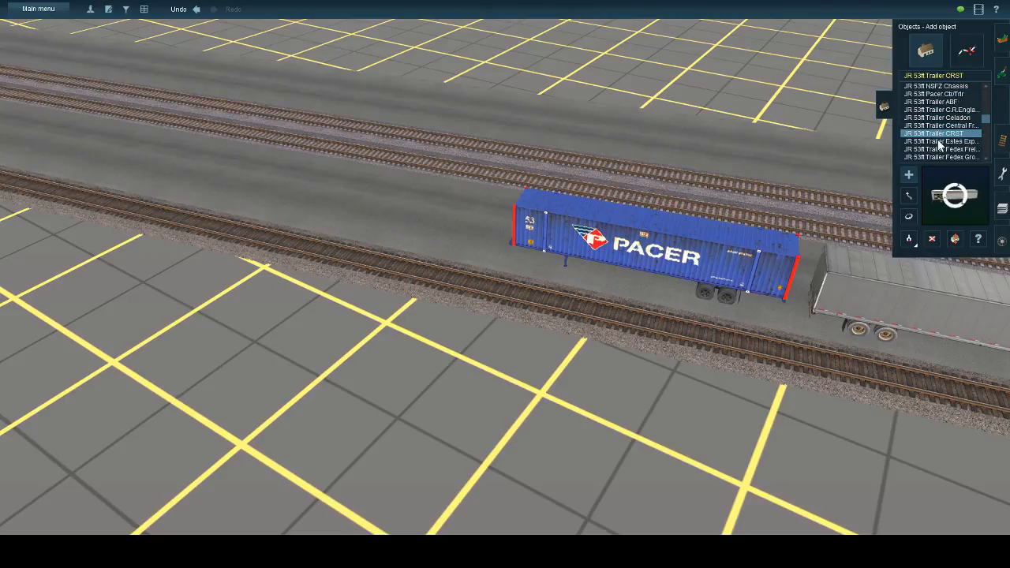
{"action": "left_click", "coordinate": [940, 156]}
{"action": "scroll", "coordinate": [940, 151], "scroll_direction": "down", "scroll_amount": 2}
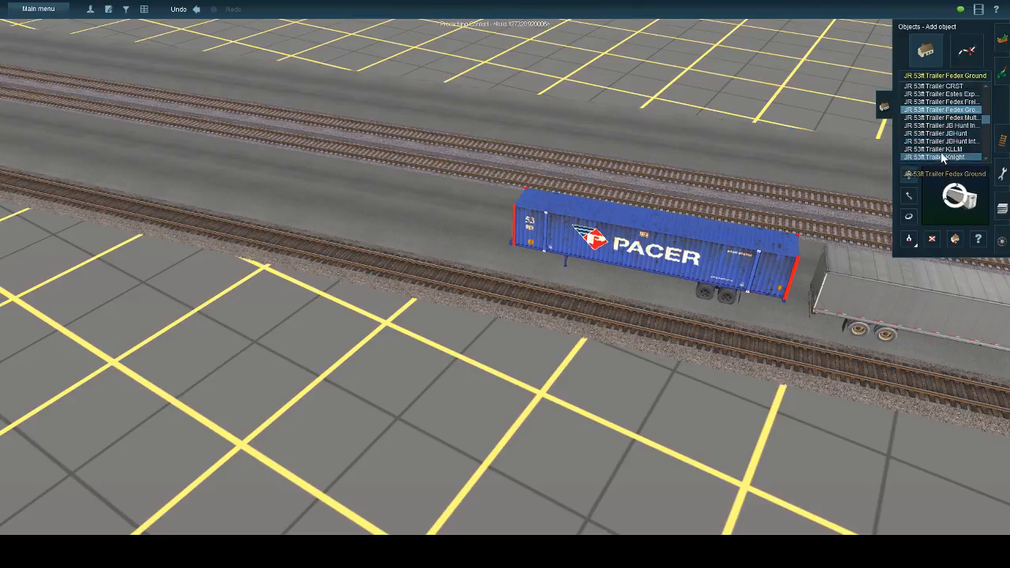
{"action": "left_click", "coordinate": [950, 142]}
{"action": "left_click", "coordinate": [949, 128]}
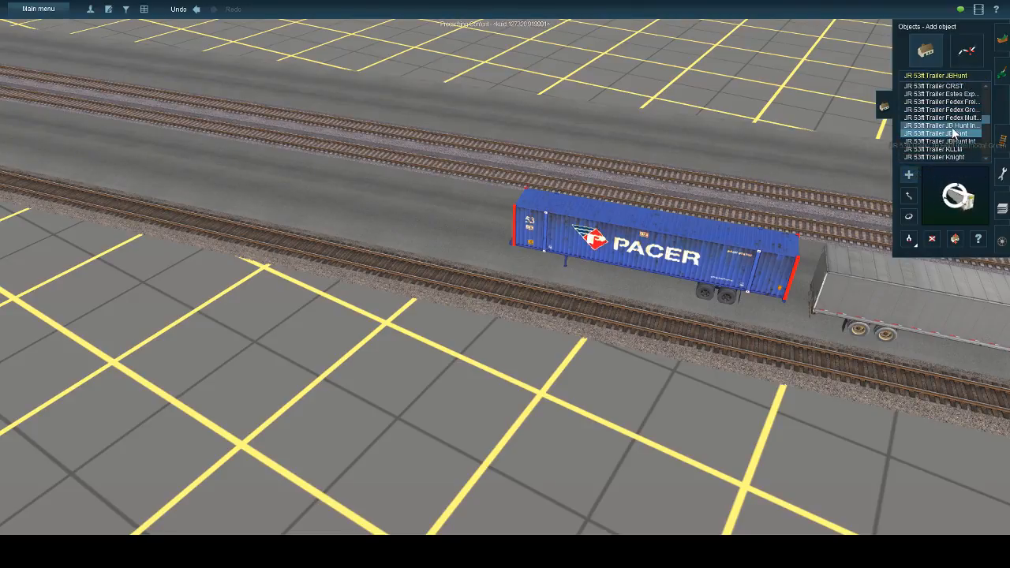
{"action": "left_click", "coordinate": [948, 149]}
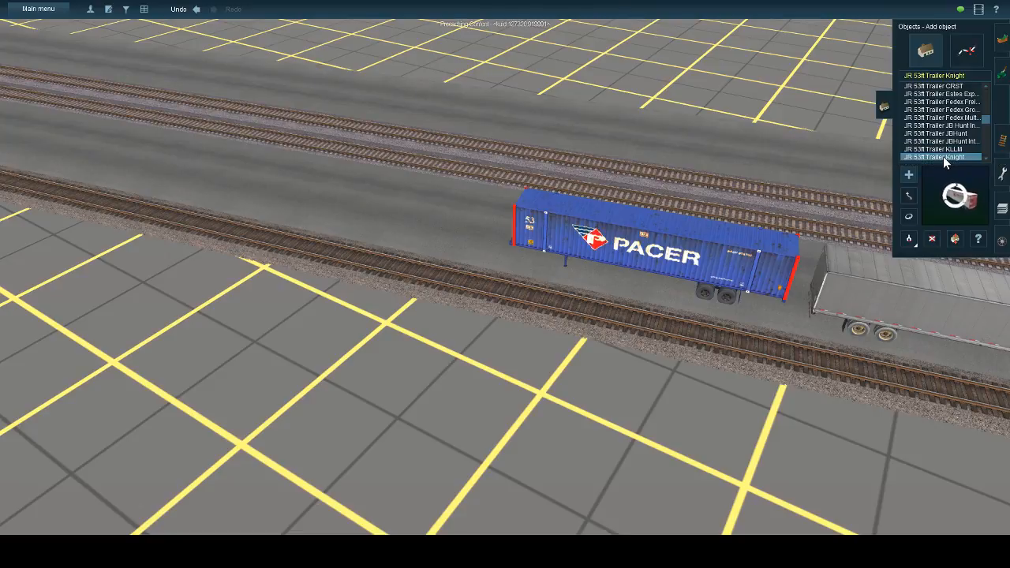
{"action": "left_click", "coordinate": [947, 150]}
{"action": "scroll", "coordinate": [945, 150], "scroll_direction": "down", "scroll_amount": 1}
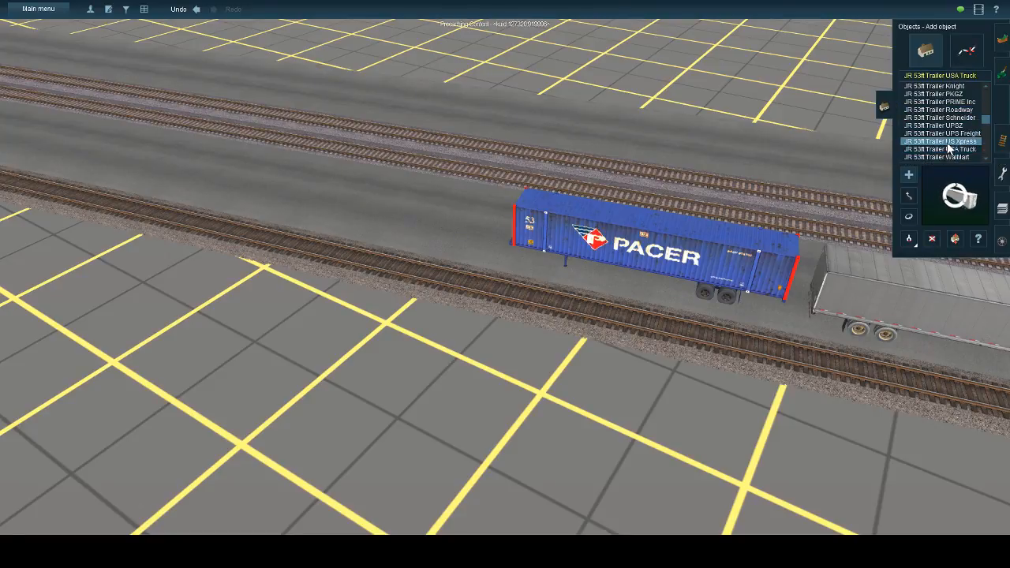
{"action": "scroll", "coordinate": [950, 141], "scroll_direction": "down", "scroll_amount": 2}
{"action": "left_click", "coordinate": [950, 143]}
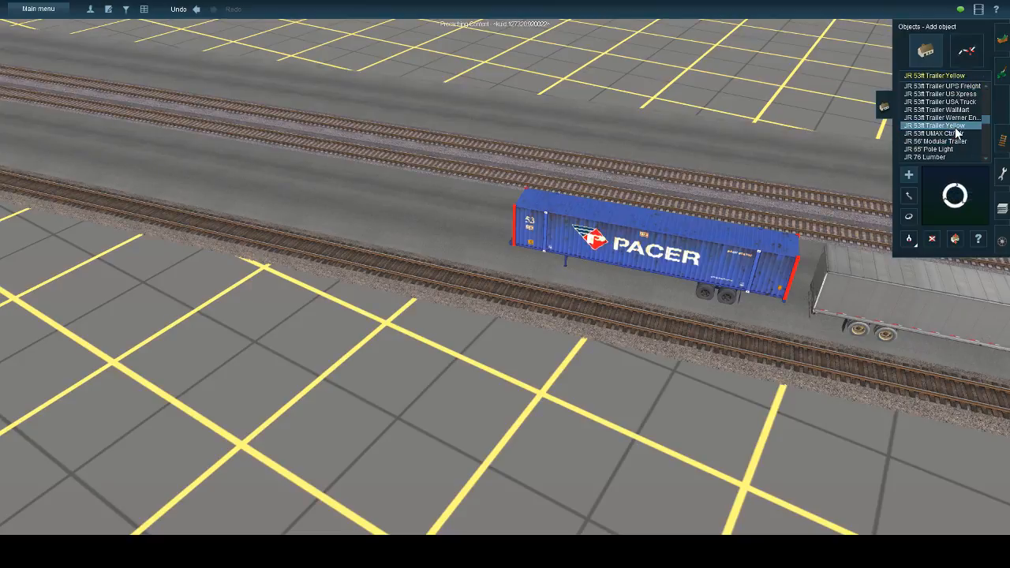
{"action": "scroll", "coordinate": [946, 130], "scroll_direction": "up", "scroll_amount": 3}
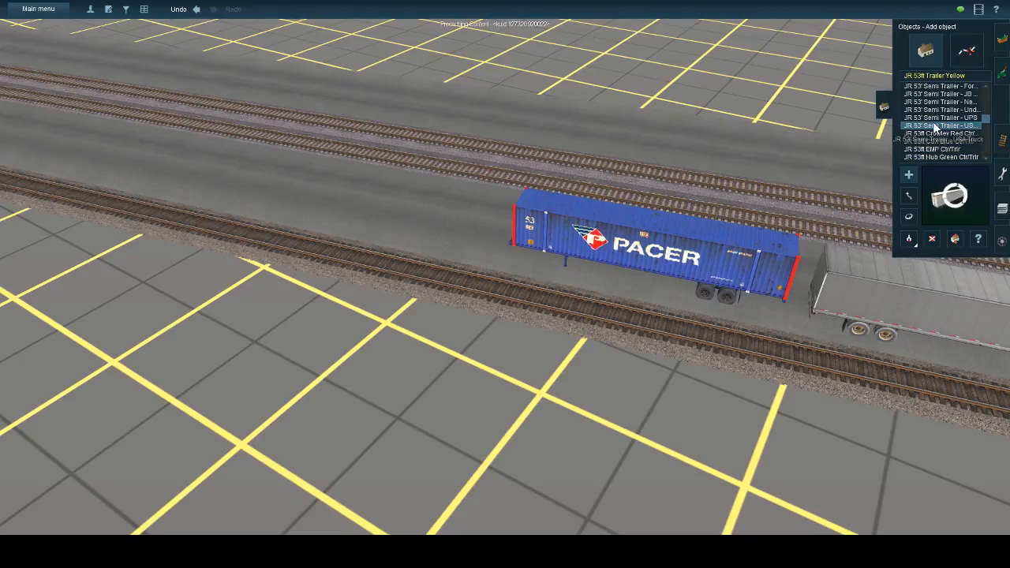
{"action": "left_click", "coordinate": [948, 96]}
{"action": "scroll", "coordinate": [950, 98], "scroll_direction": "up", "scroll_amount": 3}
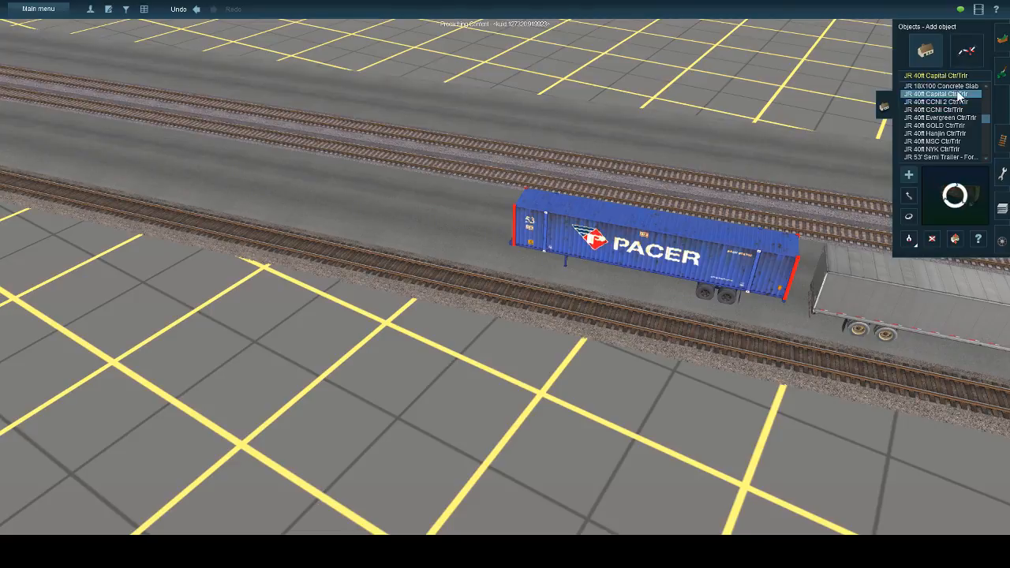
{"action": "scroll", "coordinate": [946, 150], "scroll_direction": "down", "scroll_amount": 1}
{"action": "left_click", "coordinate": [946, 151]}
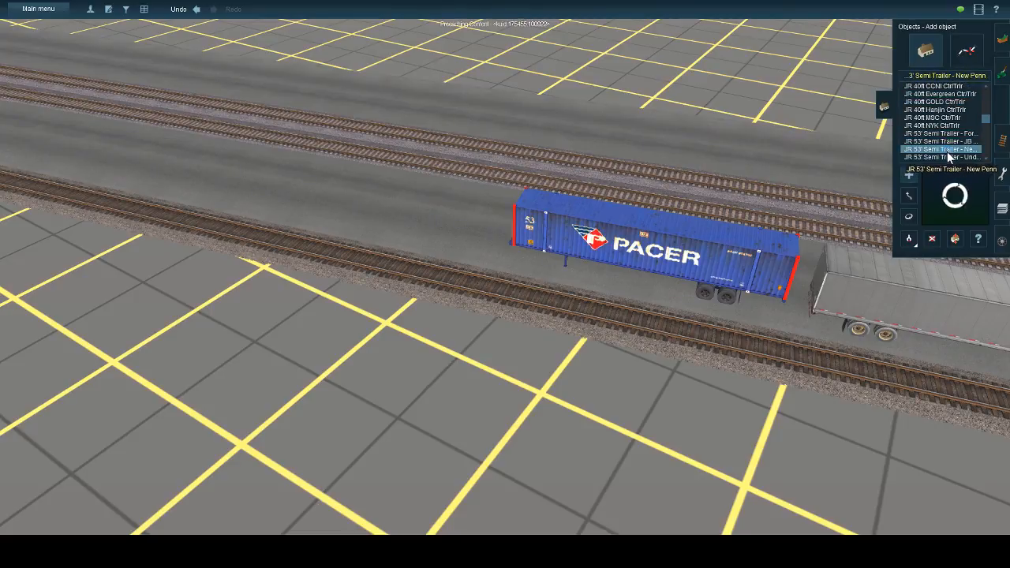
- Place a JR 53ft Crowley Red Ctr/Trlr on the road at the free end of the Pacer trailer
{"action": "scroll", "coordinate": [946, 150], "scroll_direction": "down", "scroll_amount": 1}
{"action": "left_click", "coordinate": [947, 156]}
{"action": "scroll", "coordinate": [946, 156], "scroll_direction": "down", "scroll_amount": 1}
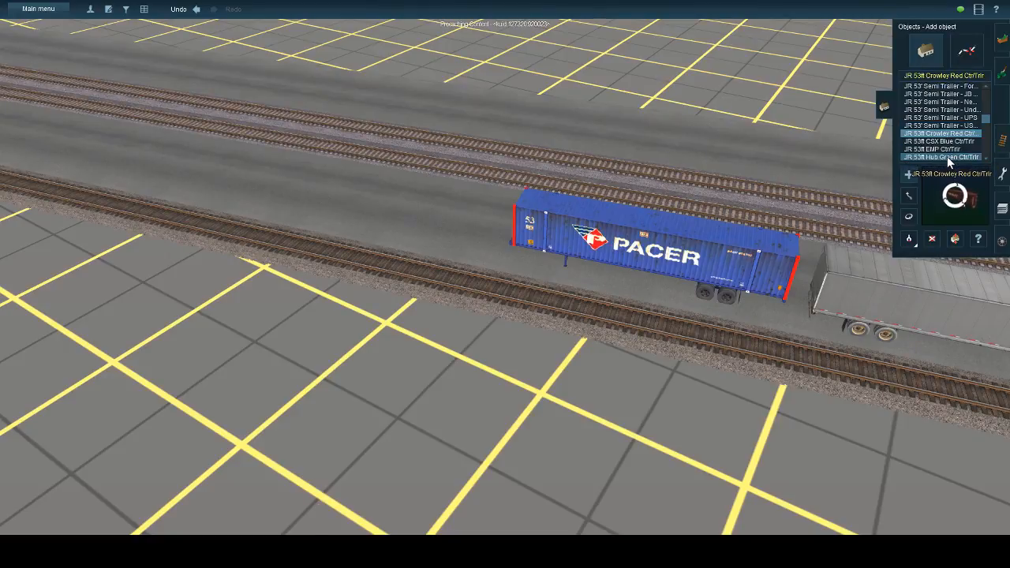
{"action": "left_click", "coordinate": [447, 251]}
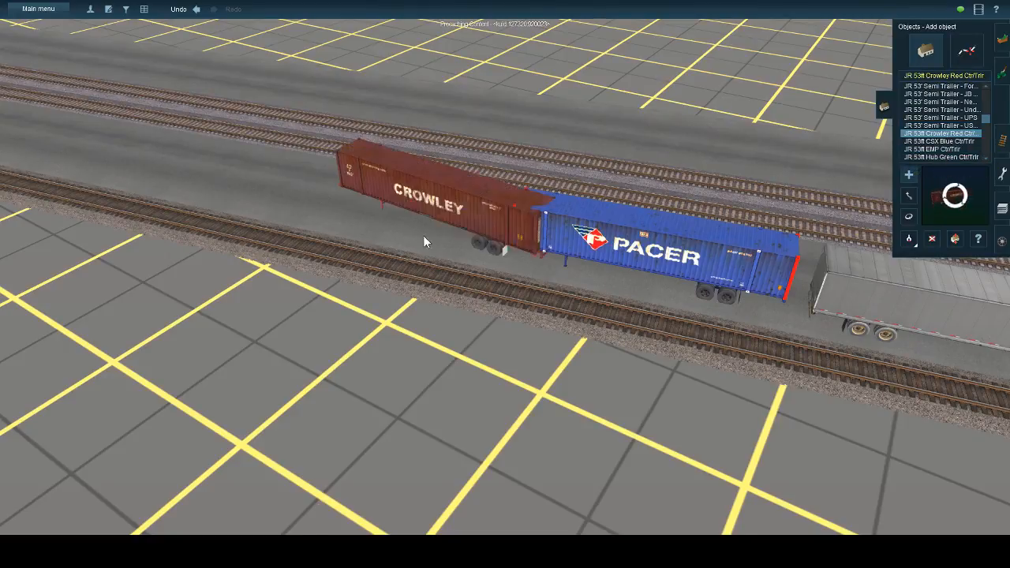
- Rotate the Crowley trailer parallel to the single track and separate it from the overlapping Pacer trailer
{"action": "scroll", "coordinate": [765, 252], "scroll_direction": "up", "scroll_amount": 5}
{"action": "left_click", "coordinate": [908, 218]}
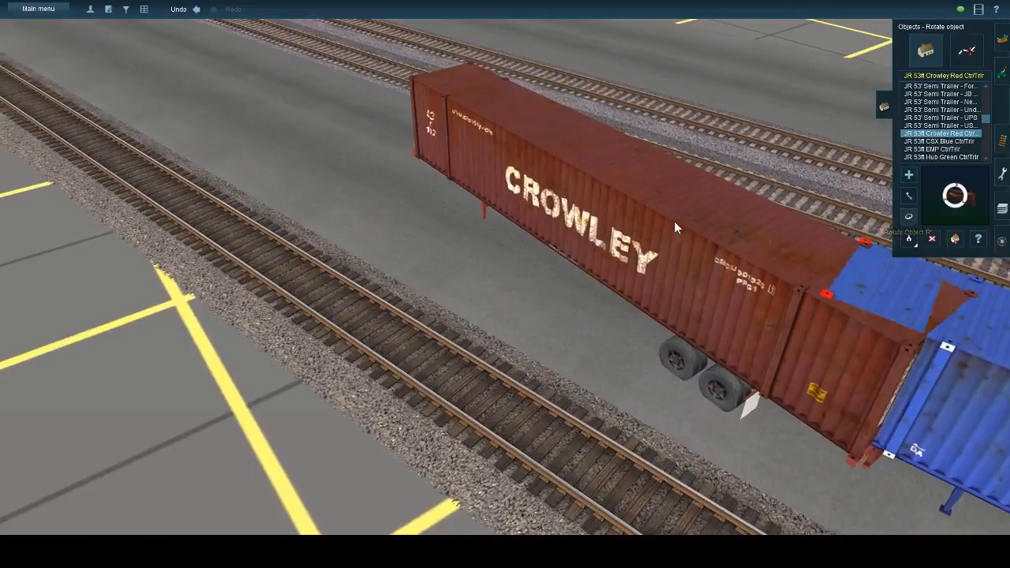
{"action": "left_click_drag", "start_coordinate": [674, 221], "coordinate": [698, 219]}
{"action": "left_click_drag", "start_coordinate": [500, 196], "coordinate": [361, 181]}
{"action": "key", "text": "Left"}
- Fine-tune the Crowley trailer's rotation and position so it lines up with the Pacer trailer, leaving a small gap
{"action": "left_click", "coordinate": [908, 218]}
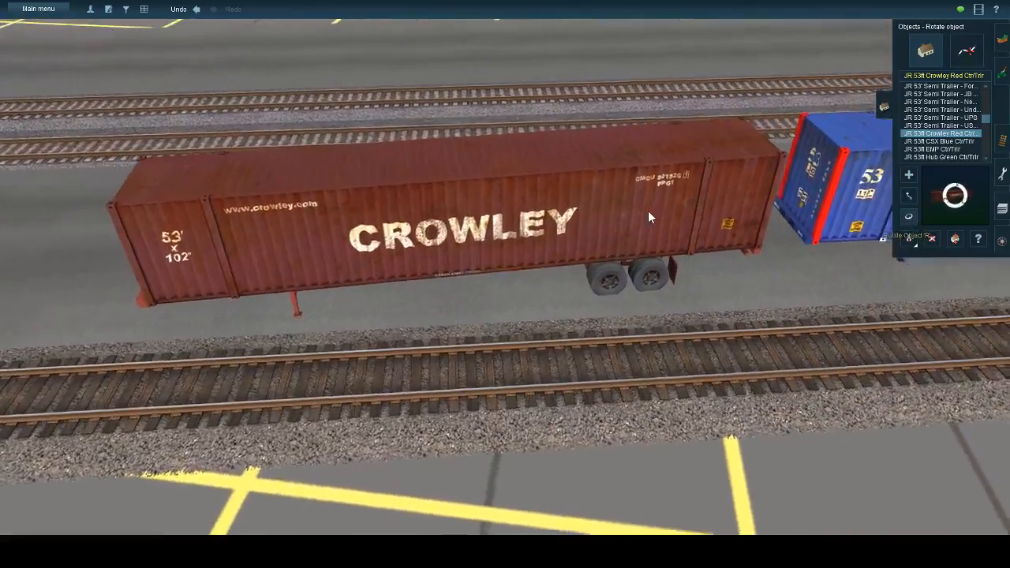
{"action": "key", "text": "Up"}
{"action": "left_click", "coordinate": [909, 196]}
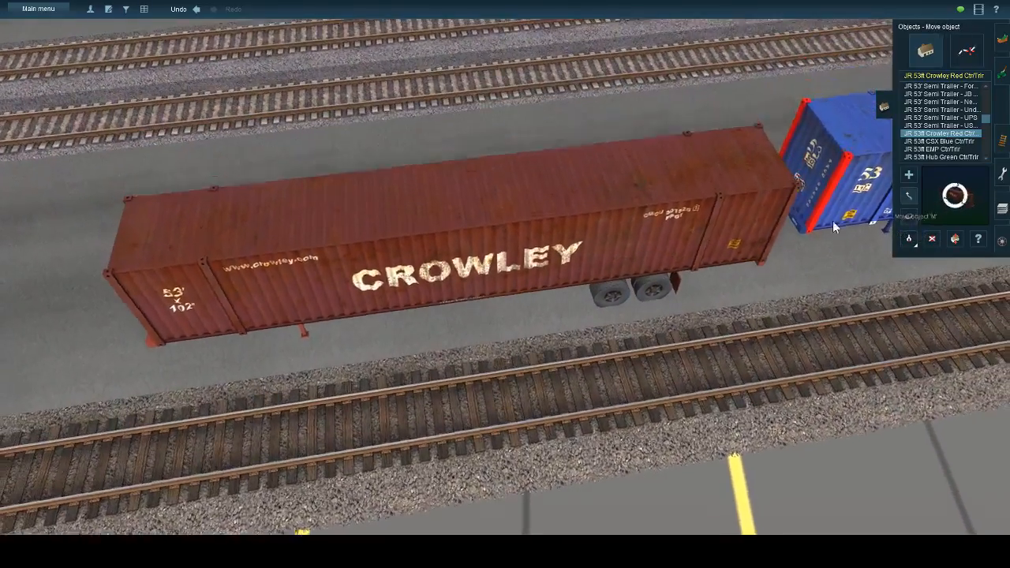
{"action": "left_click_drag", "start_coordinate": [675, 243], "coordinate": [691, 233]}
{"action": "key", "text": "Down"}
{"action": "key", "text": "Left"}
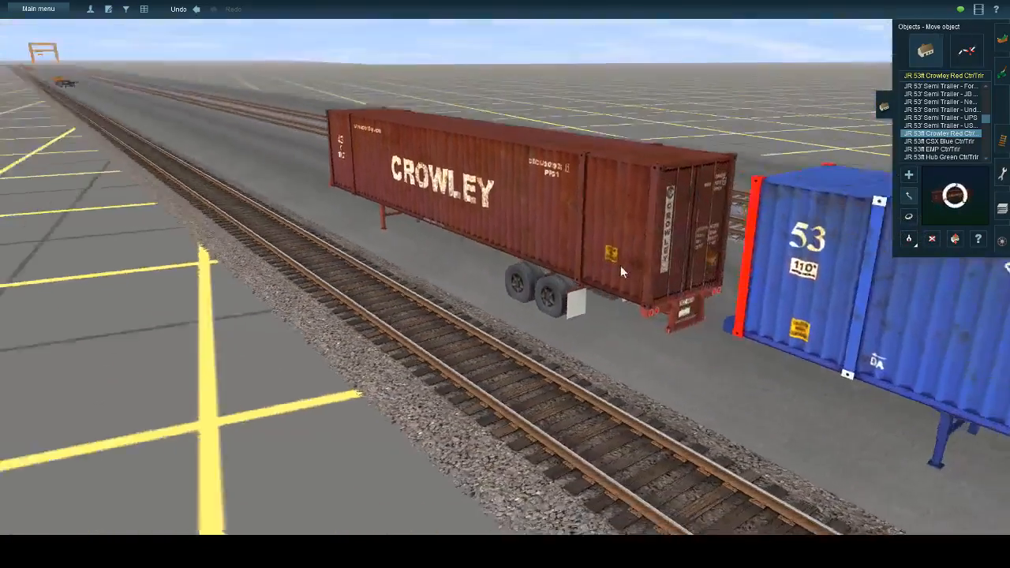
- Spread the Crowley, Pacer and white UPS trailers farther along the single track, away from the straddle crane
{"action": "scroll", "coordinate": [538, 252], "scroll_direction": "down", "scroll_amount": 5}
{"action": "key", "text": "Up"}
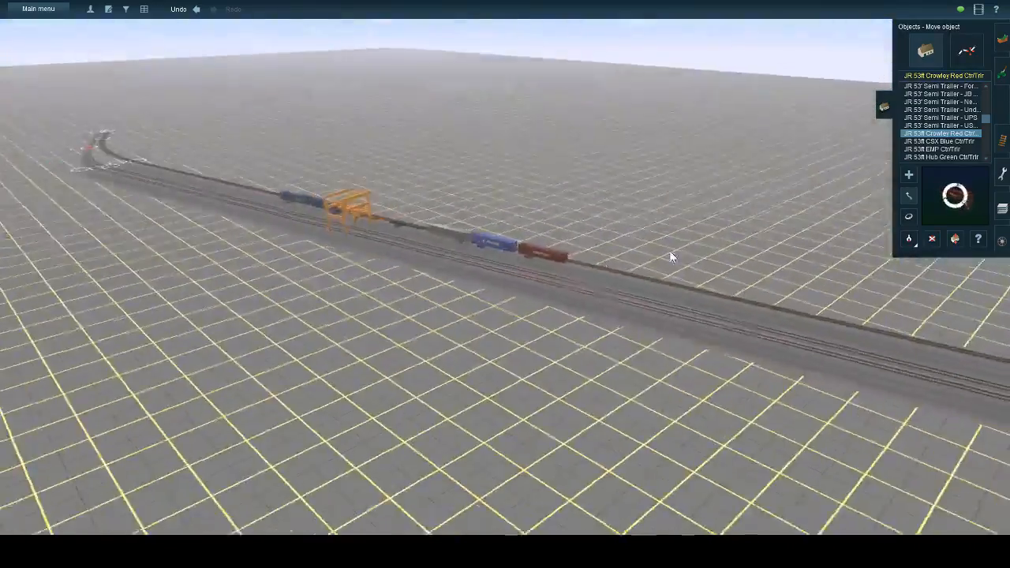
{"action": "key", "text": "Right"}
{"action": "left_click_drag", "start_coordinate": [542, 234], "coordinate": [742, 265]}
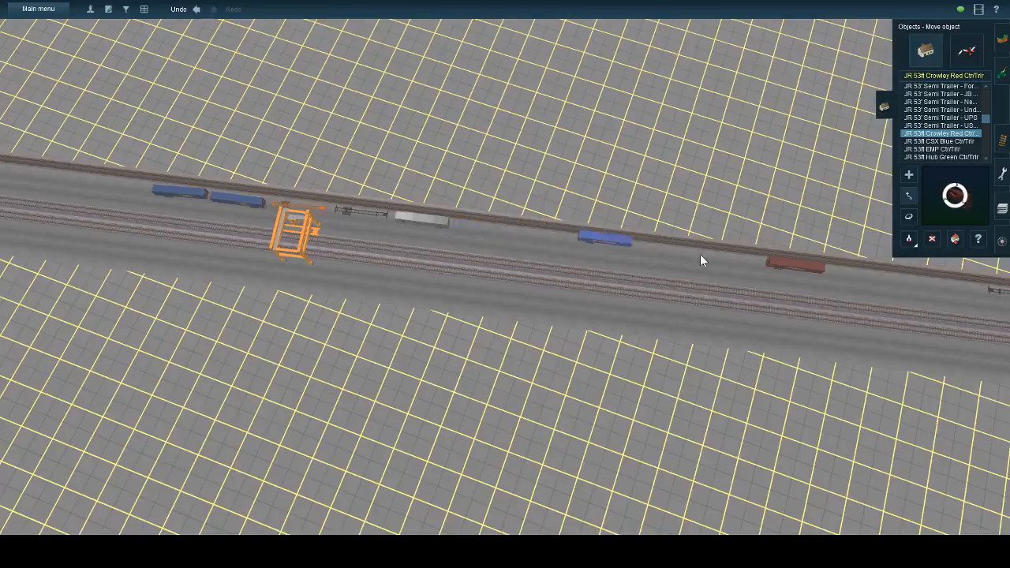
{"action": "left_click_drag", "start_coordinate": [717, 256], "coordinate": [721, 260]}
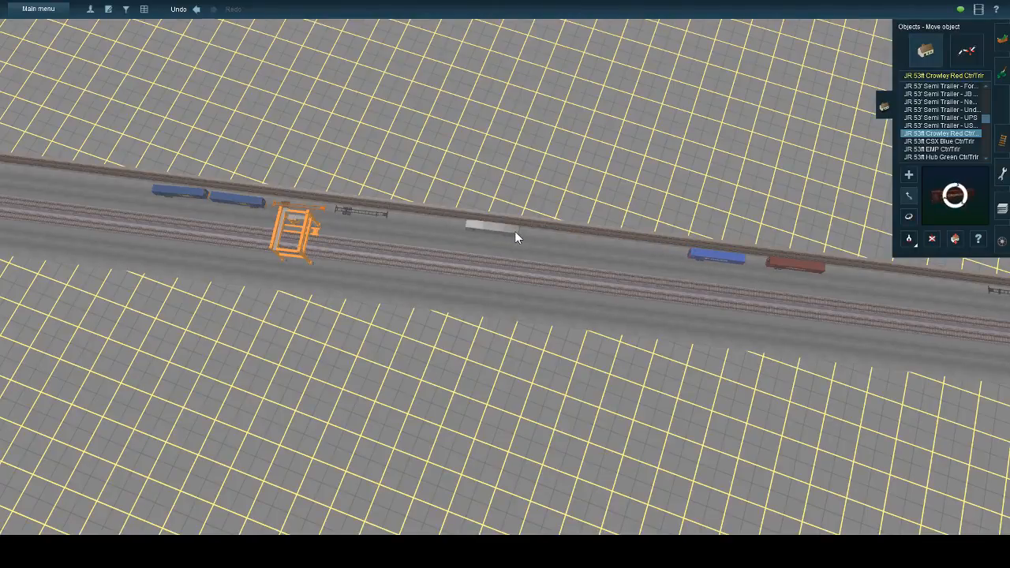
- Move the outer of the two blue container trailers farther along the road, away from its neighbour and the crane
{"action": "right_click", "coordinate": [362, 224]}
{"action": "key", "text": "Right"}
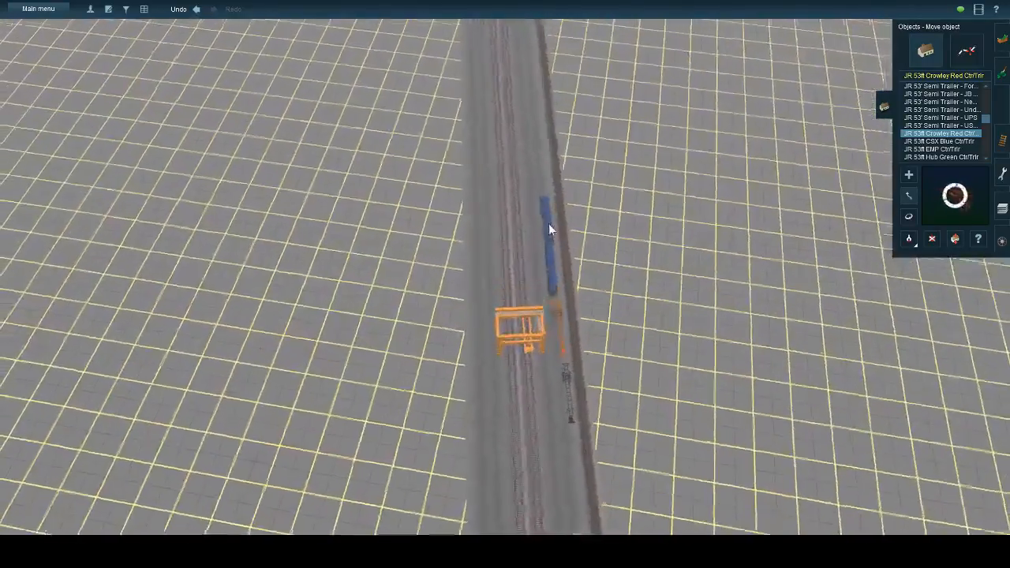
{"action": "left_click_drag", "start_coordinate": [549, 225], "coordinate": [544, 126]}
{"action": "key", "text": "Down"}
{"action": "key", "text": "Left"}
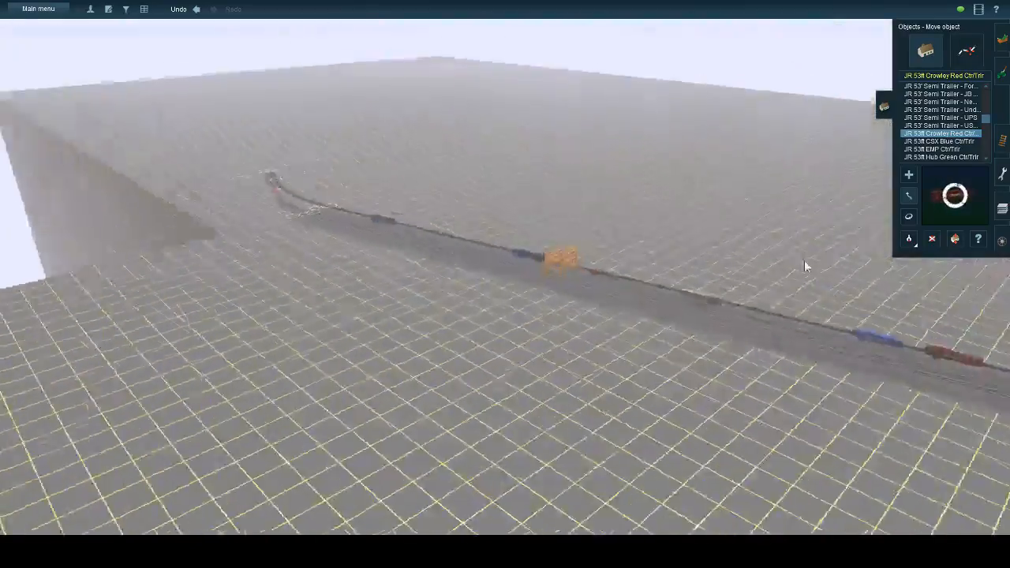
- Place a JR 53ft Hub Green Ctr/Trlr on the road beyond the orange chassis by the other straddle crane
{"action": "key", "text": "Left"}
{"action": "key", "text": "Down"}
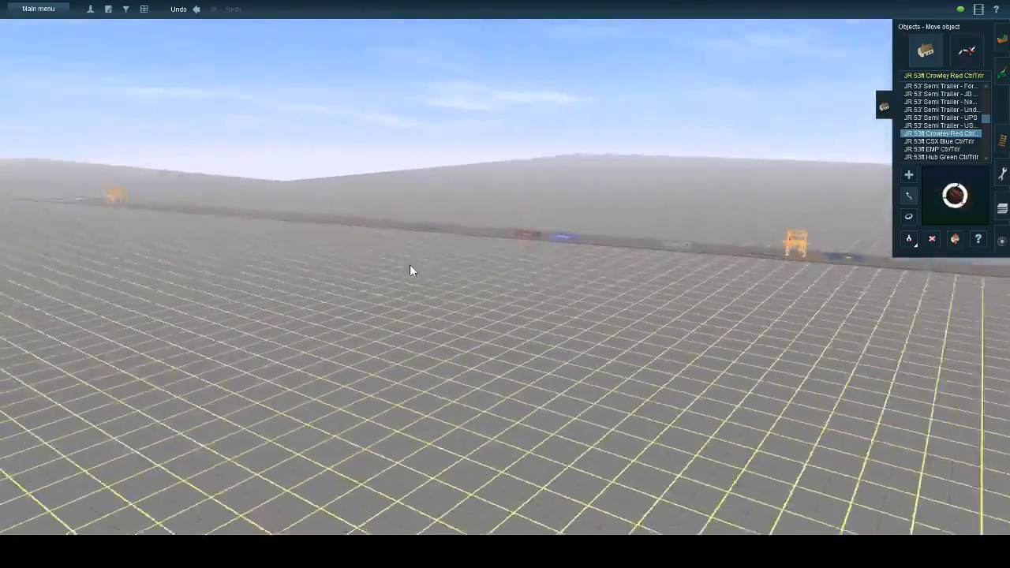
{"action": "key", "text": "Left"}
{"action": "right_click", "coordinate": [279, 274]}
{"action": "key", "text": "Up"}
{"action": "key", "text": "Right"}
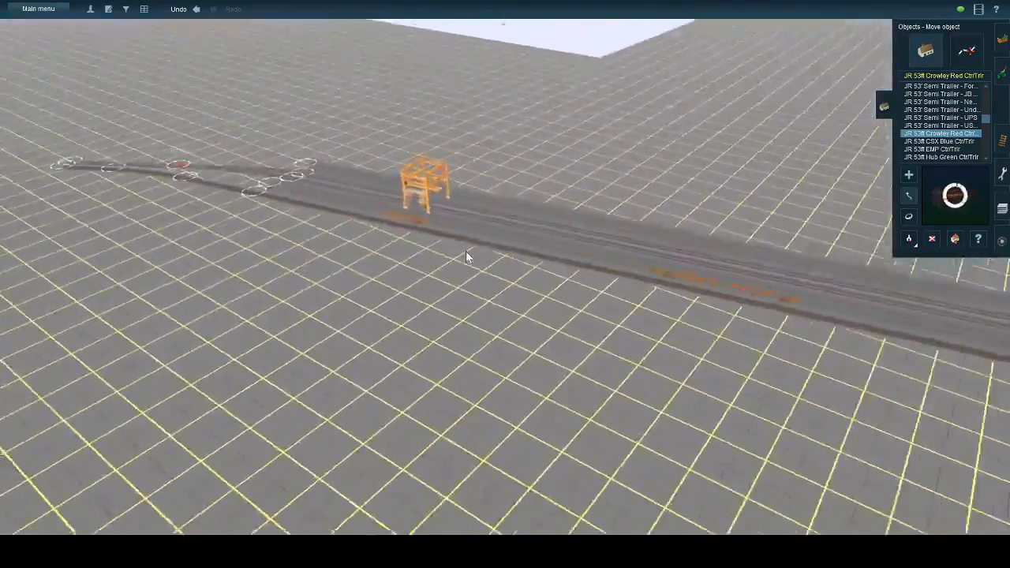
{"action": "key", "text": "Right"}
{"action": "scroll", "coordinate": [370, 266], "scroll_direction": "up", "scroll_amount": 3}
{"action": "key", "text": "Left"}
{"action": "left_click", "coordinate": [928, 156]}
{"action": "left_click", "coordinate": [908, 175]}
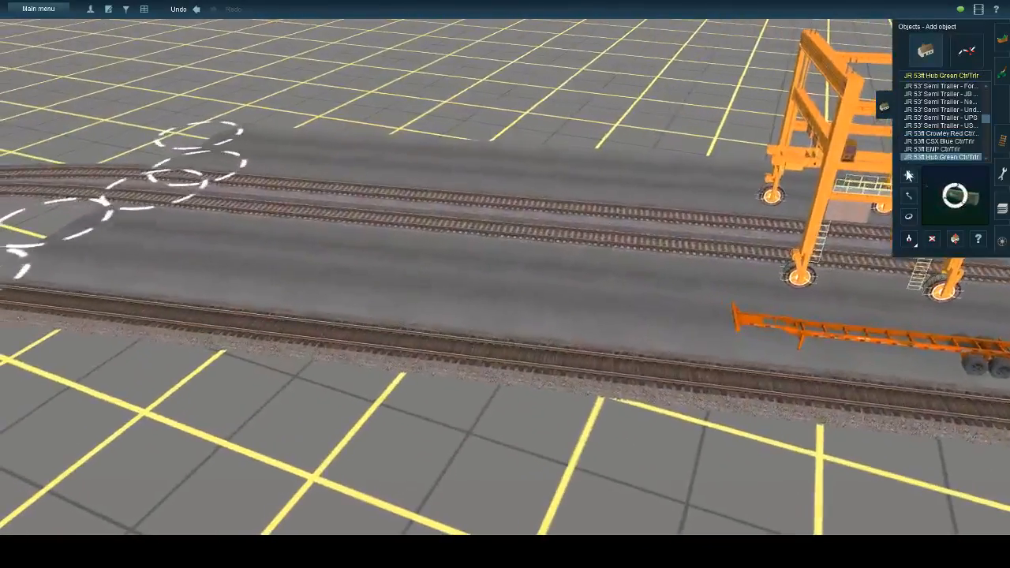
{"action": "left_click", "coordinate": [705, 295]}
- Rotate the green Hub Group trailer parallel to the single track
{"action": "left_click", "coordinate": [908, 216]}
{"action": "key", "text": "Up"}
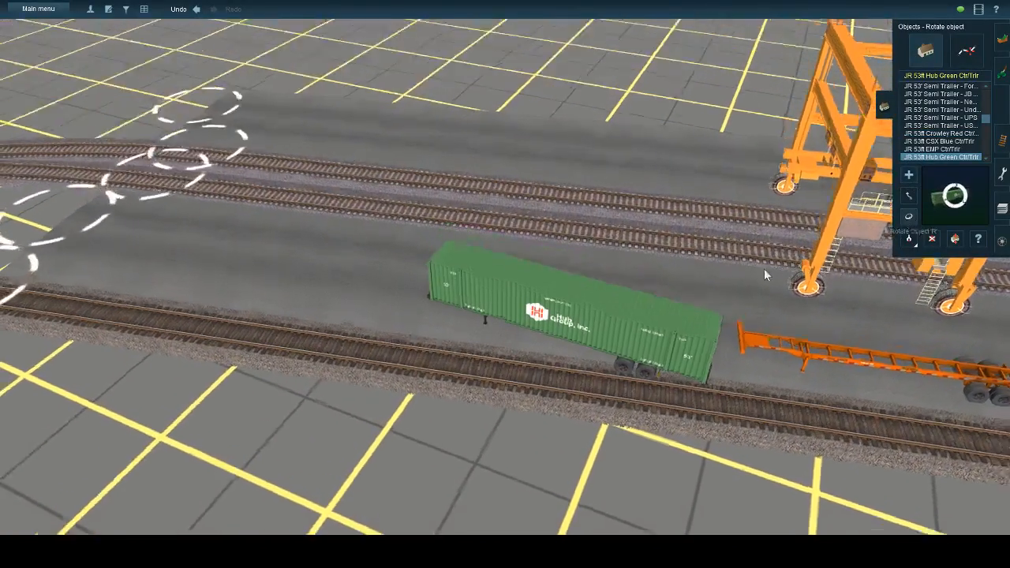
{"action": "mouse_move", "coordinate": [570, 358]}
{"action": "left_mouse_down"}
{"action": "mouse_move", "coordinate": [595, 357]}
{"action": "mouse_move", "coordinate": [576, 338]}
{"action": "mouse_move", "coordinate": [570, 346]}
{"action": "left_mouse_up"}
- Place a JR 53ft Trailer Werner Enterprises beyond the green Hub Group trailer and rotate it parallel to the track
{"action": "scroll", "coordinate": [962, 156], "scroll_direction": "down", "scroll_amount": 4}
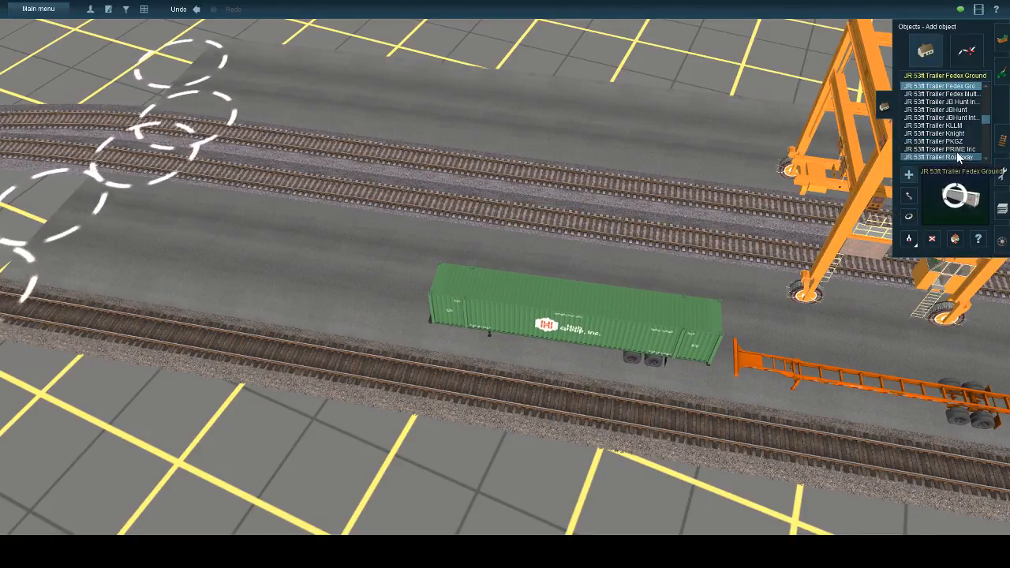
{"action": "scroll", "coordinate": [955, 151], "scroll_direction": "down", "scroll_amount": 2}
{"action": "left_click", "coordinate": [960, 127]}
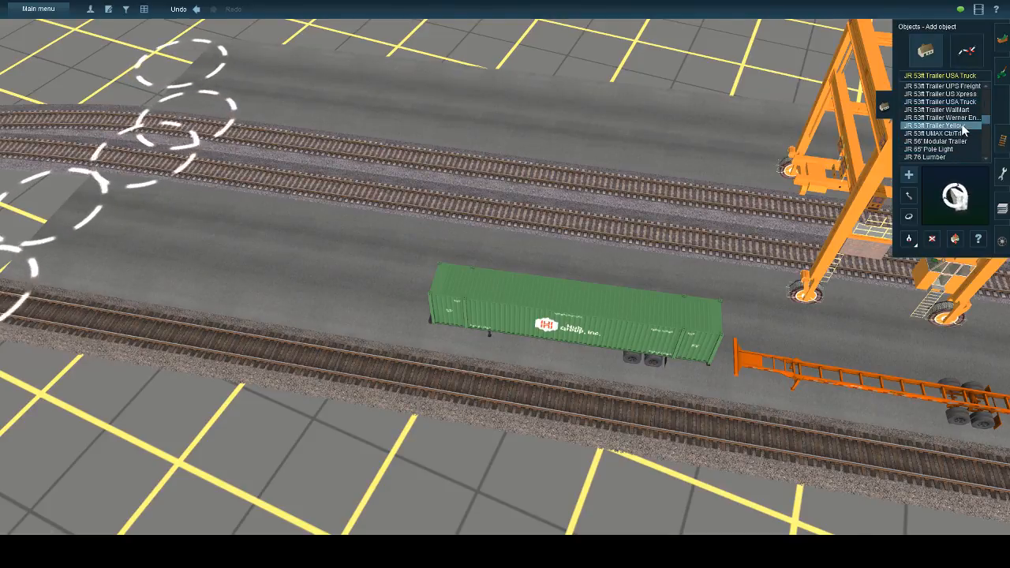
{"action": "left_click", "coordinate": [966, 119]}
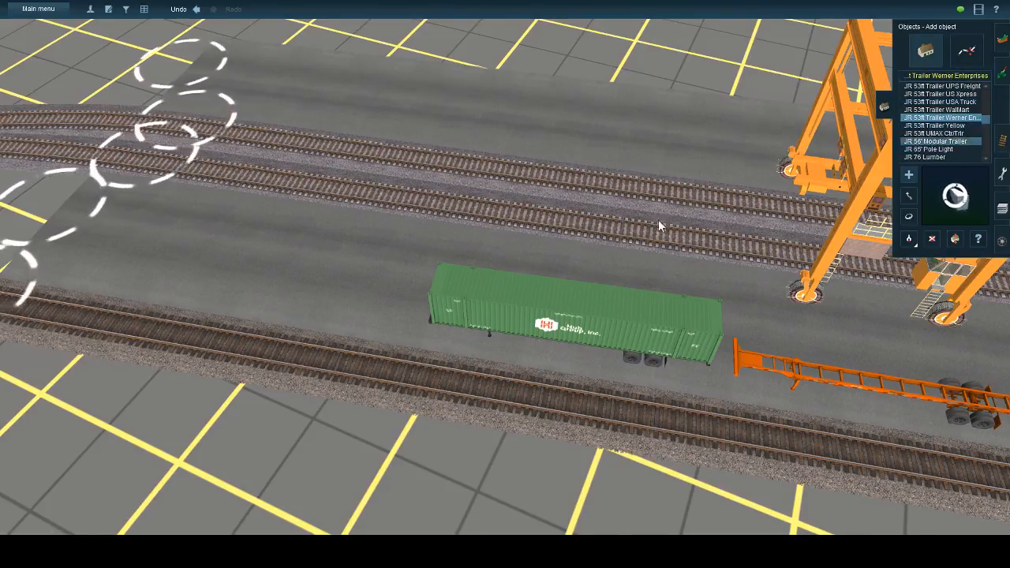
{"action": "key", "text": "Left"}
{"action": "left_click", "coordinate": [473, 269]}
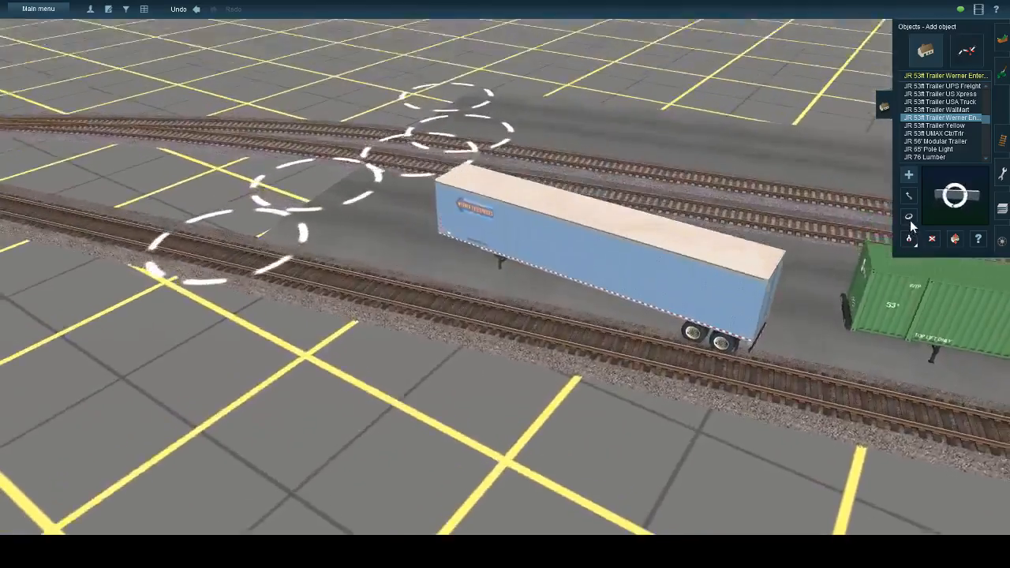
{"action": "left_click", "coordinate": [908, 217]}
{"action": "left_click_drag", "start_coordinate": [544, 253], "coordinate": [890, 258]}
- Place a JR 53ft UMAX Ctr/Trlr between the straddle crane and the orange chassis pair, and align it with the nearest chassis
{"action": "key", "text": "Down"}
{"action": "scroll", "coordinate": [650, 350], "scroll_direction": "down", "scroll_amount": 3}
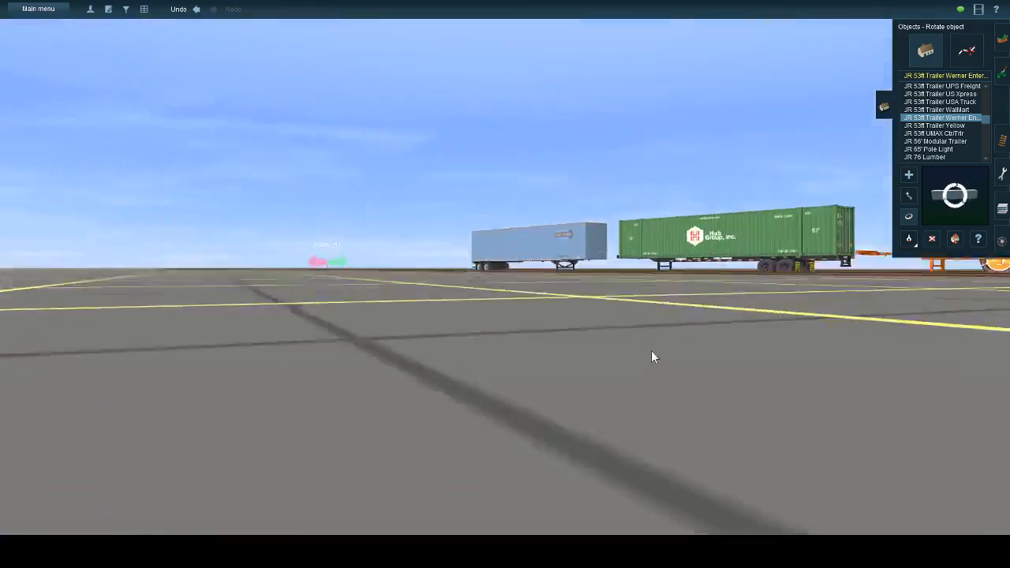
{"action": "key", "text": "Left"}
{"action": "key", "text": "Up"}
{"action": "key", "text": "Right"}
{"action": "right_click", "coordinate": [605, 355]}
{"action": "key", "text": "Right"}
{"action": "key", "text": "Up"}
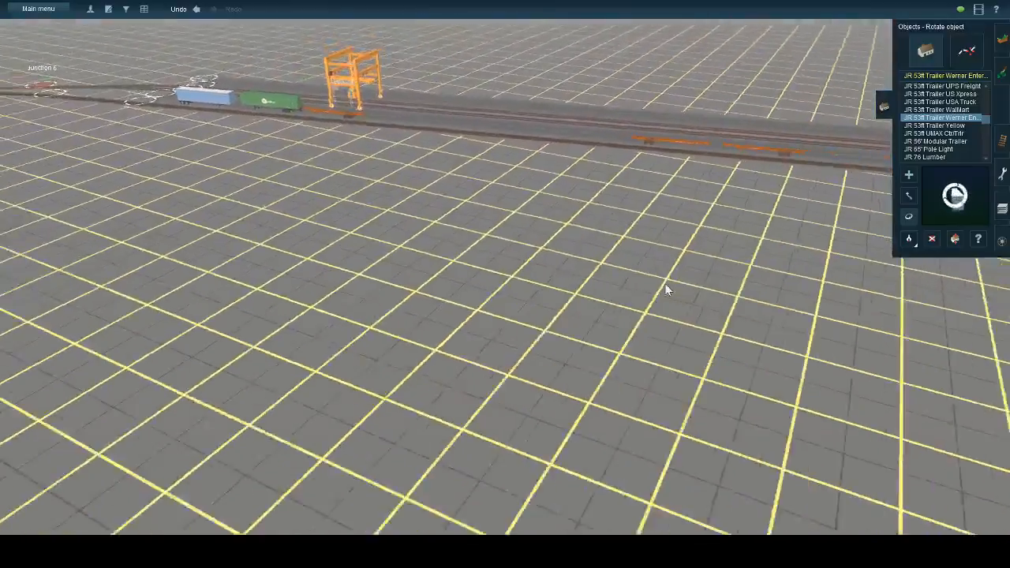
{"action": "key", "text": "Left"}
{"action": "left_click", "coordinate": [943, 134]}
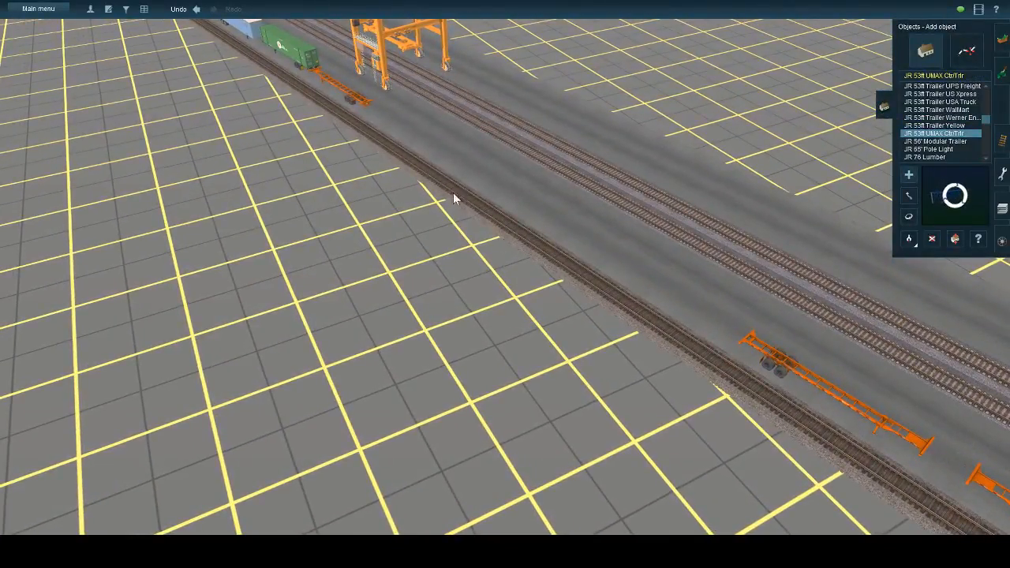
{"action": "right_click", "coordinate": [418, 165]}
{"action": "scroll", "coordinate": [474, 213], "scroll_direction": "up", "scroll_amount": 3}
{"action": "key", "text": "Left"}
{"action": "key", "text": "Down"}
{"action": "key", "text": "Up"}
{"action": "left_click", "coordinate": [909, 217]}
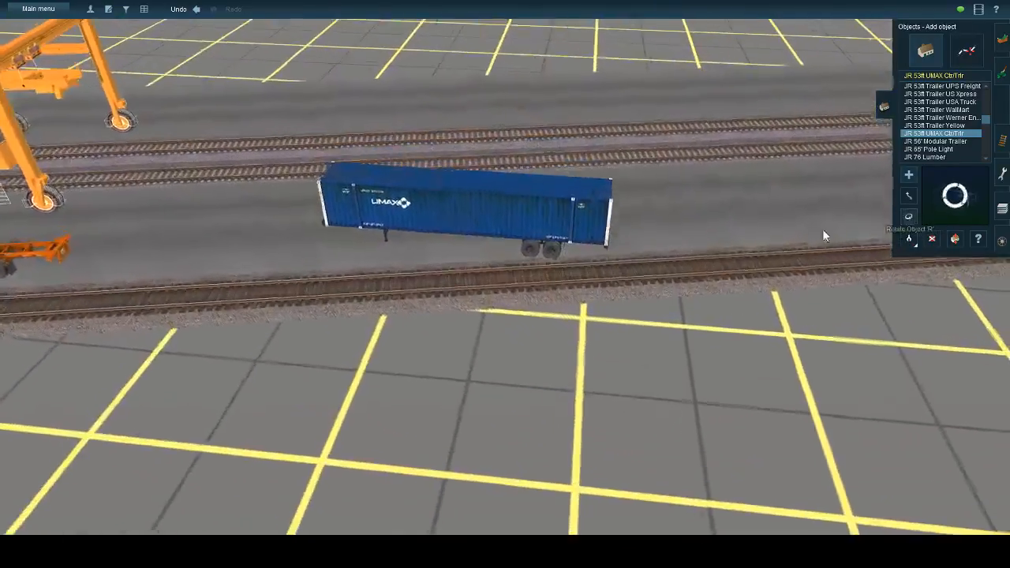
{"action": "left_click_drag", "start_coordinate": [546, 215], "coordinate": [439, 105]}
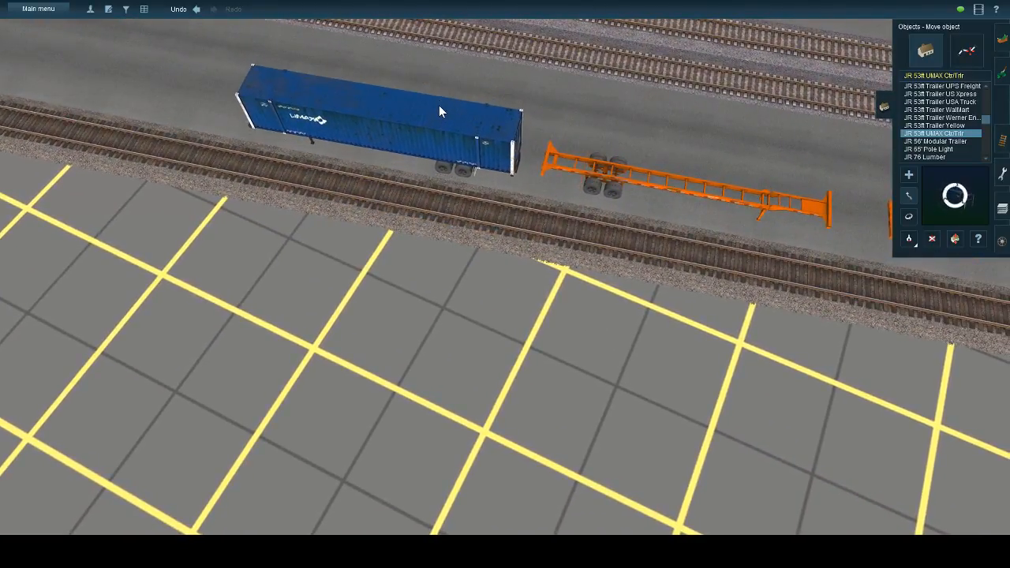
- Place a JR 53ft Trailer WalMart on the open ground across the single track from the road
{"action": "right_click", "coordinate": [653, 211]}
{"action": "key", "text": "Left"}
{"action": "right_click", "coordinate": [535, 224]}
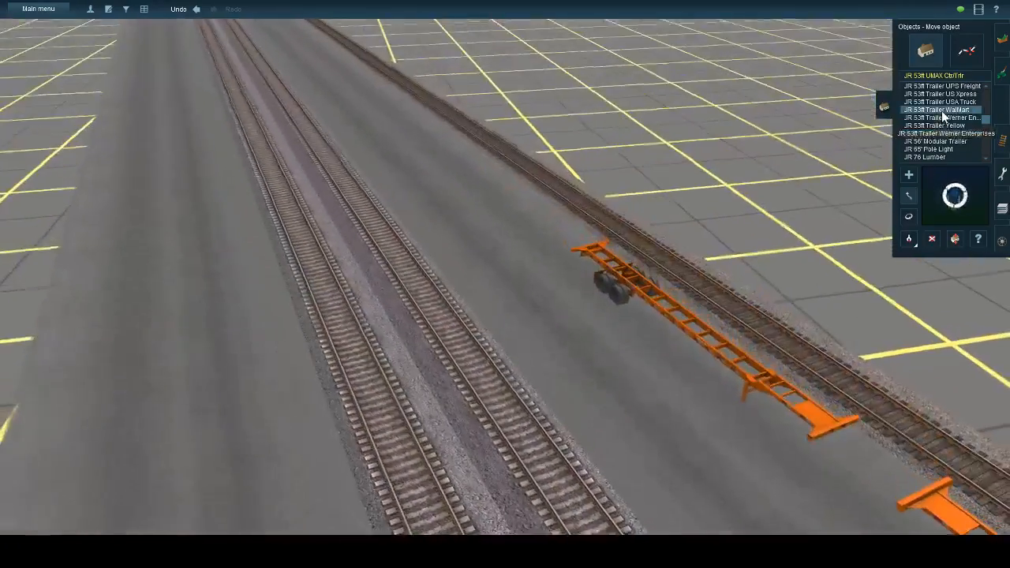
{"action": "left_click", "coordinate": [941, 109]}
{"action": "left_click", "coordinate": [941, 102]}
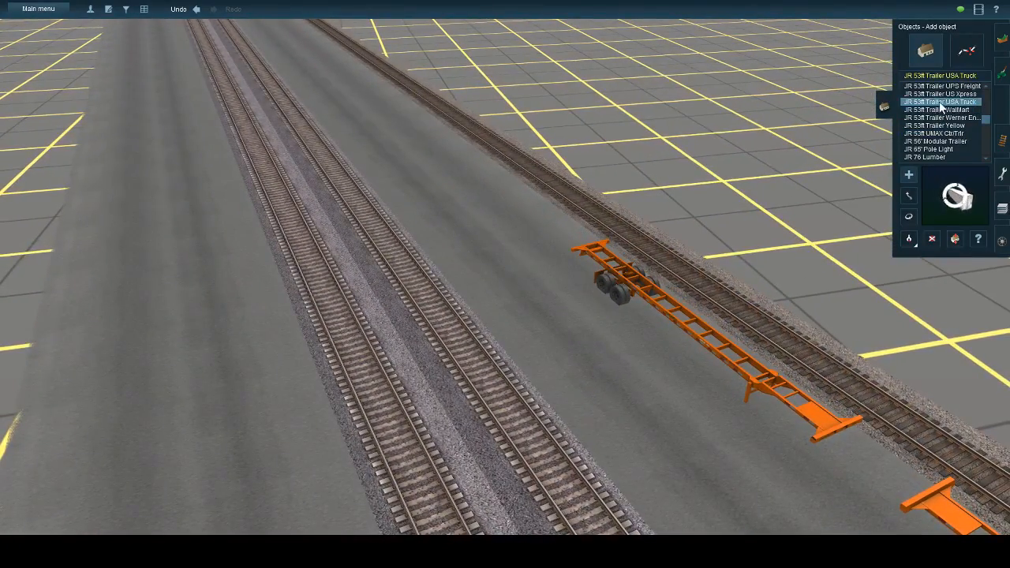
{"action": "left_click", "coordinate": [941, 109]}
{"action": "right_click", "coordinate": [562, 175]}
{"action": "right_click", "coordinate": [474, 190]}
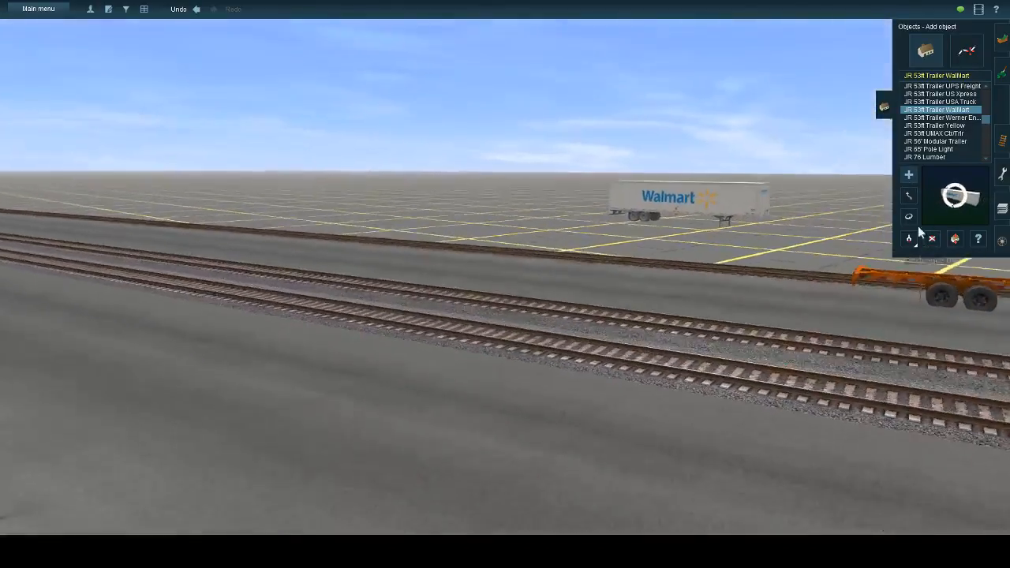
- Turn the WalMart trailer around on the open ground so it faces the opposite way
{"action": "left_click", "coordinate": [908, 216]}
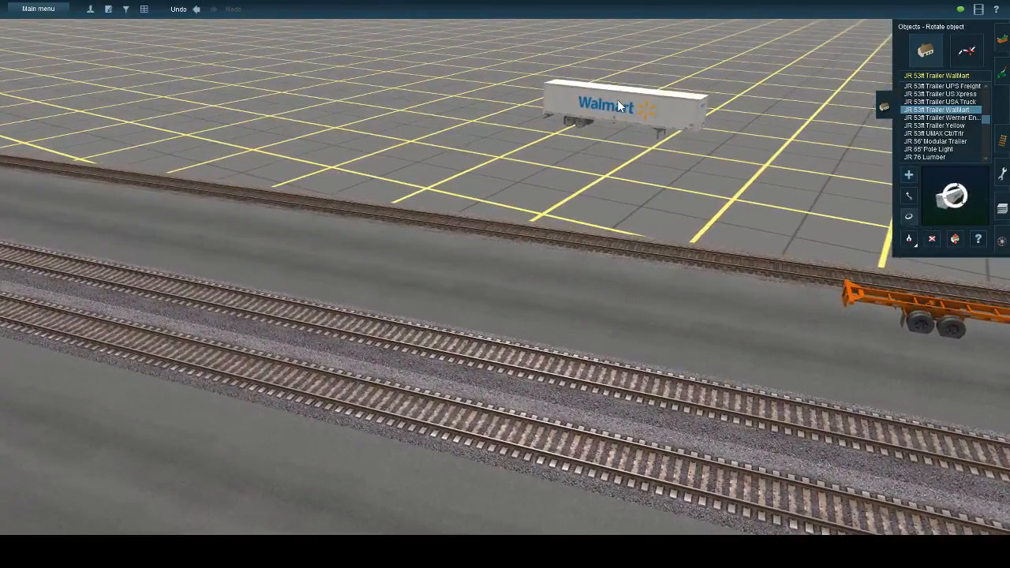
{"action": "right_click", "coordinate": [658, 175]}
{"action": "key", "text": "Right"}
{"action": "key", "text": "Up"}
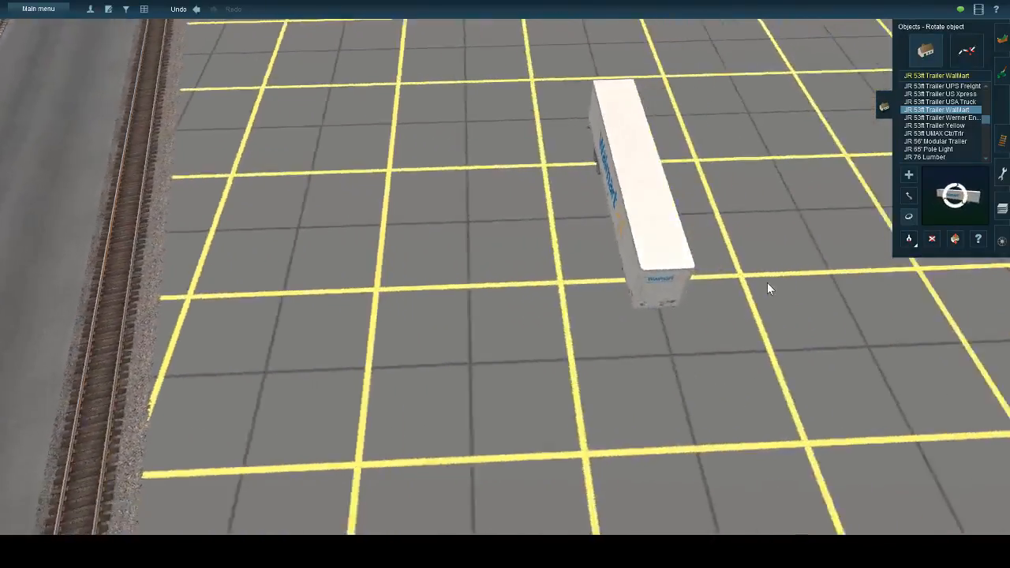
{"action": "left_click_drag", "start_coordinate": [495, 211], "coordinate": [492, 215]}
- Move the WalMart trailer onto the road behind the orange chassis pair and rotate it to about 11.9 degrees
{"action": "left_click", "coordinate": [908, 197]}
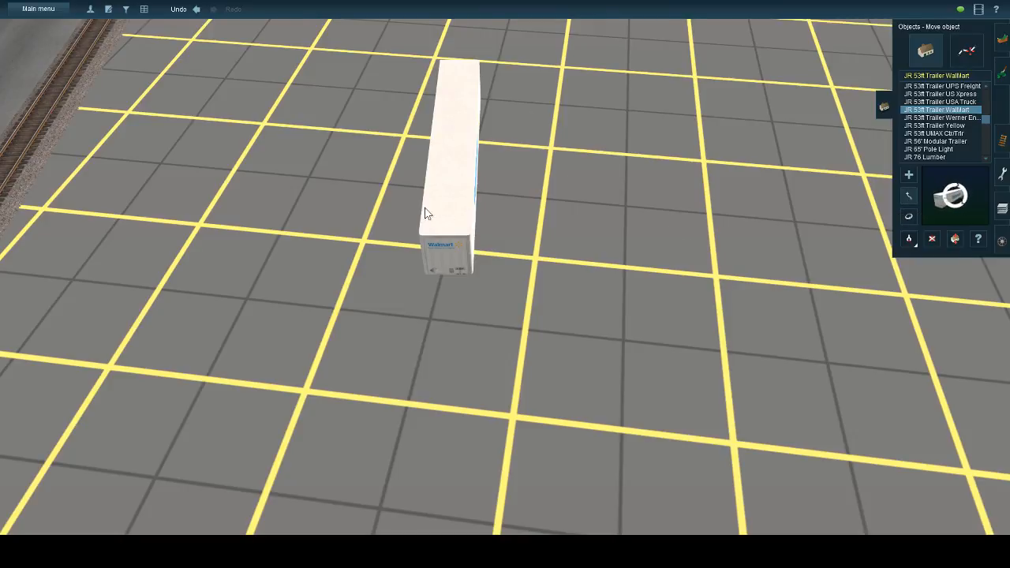
{"action": "key", "text": "Left"}
{"action": "left_click_drag", "start_coordinate": [424, 208], "coordinate": [305, 238]}
{"action": "key", "text": "Left"}
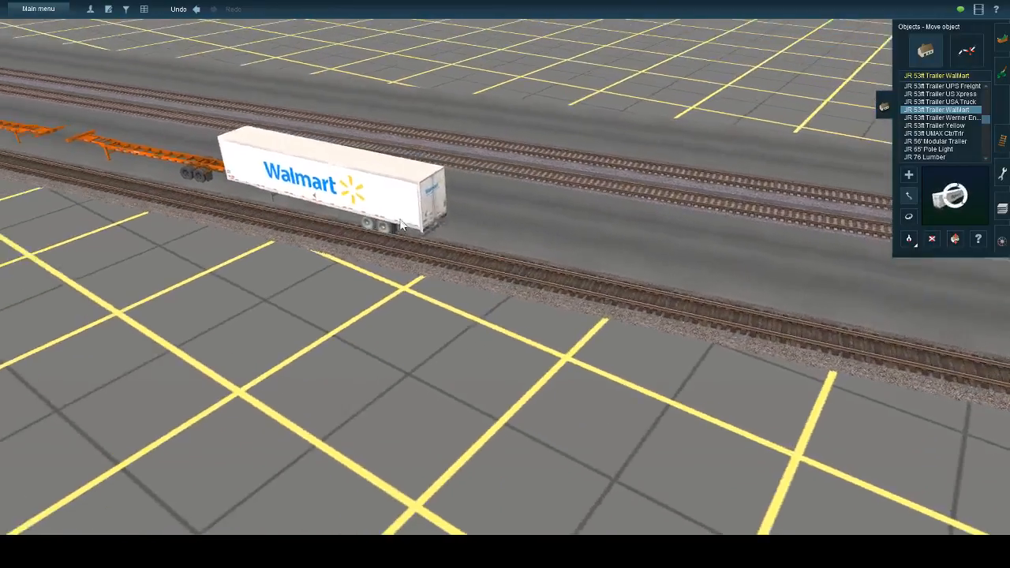
{"action": "left_click_drag", "start_coordinate": [400, 220], "coordinate": [369, 217]}
{"action": "key", "text": "Left"}
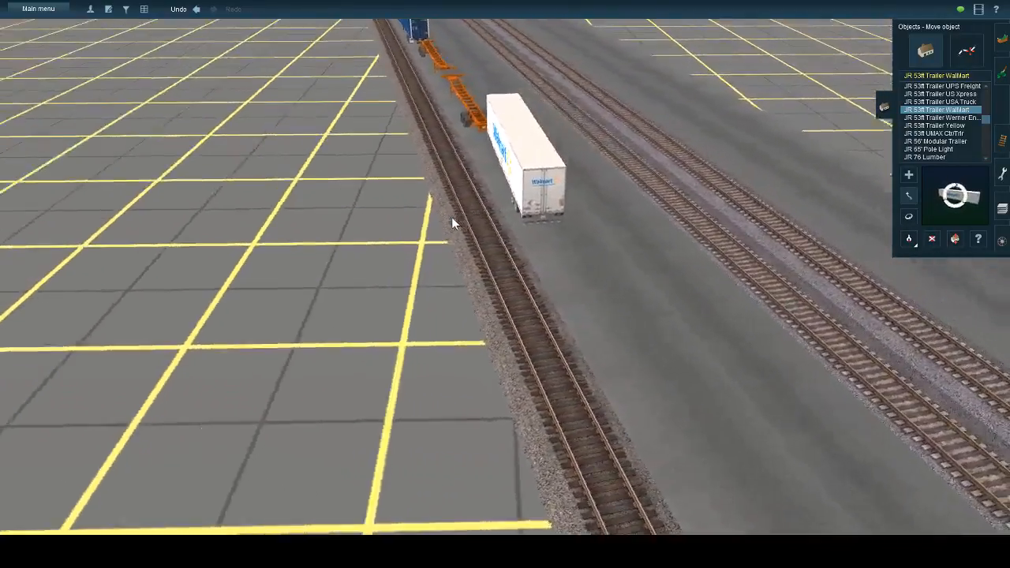
{"action": "key", "text": "Left"}
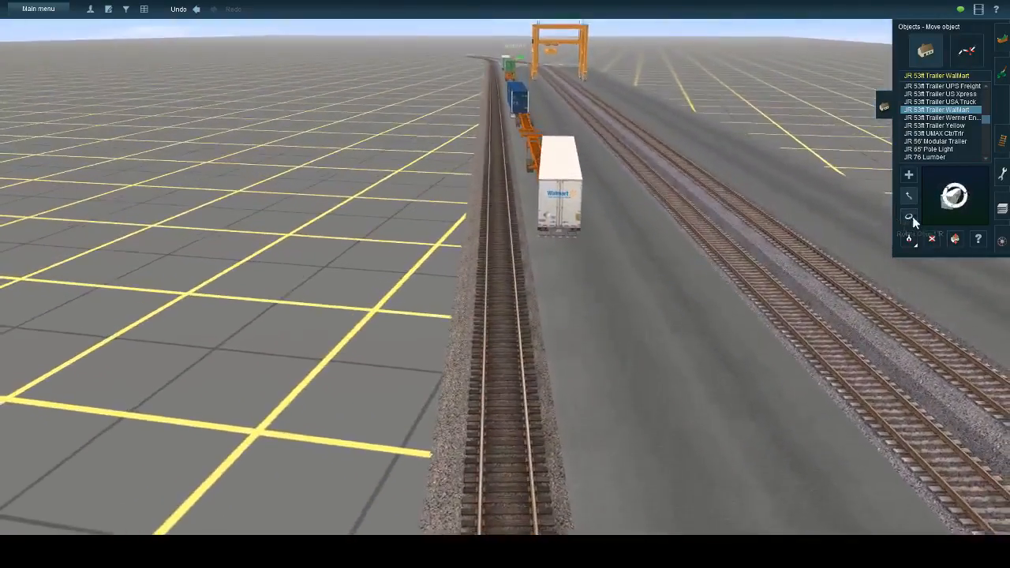
{"action": "left_click", "coordinate": [909, 216]}
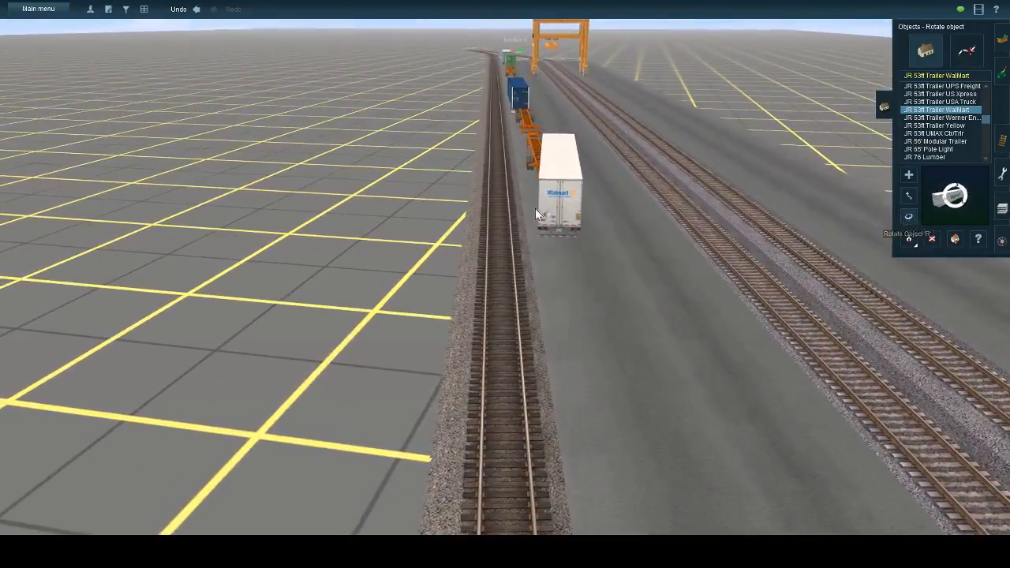
{"action": "left_click_drag", "start_coordinate": [584, 213], "coordinate": [573, 218]}
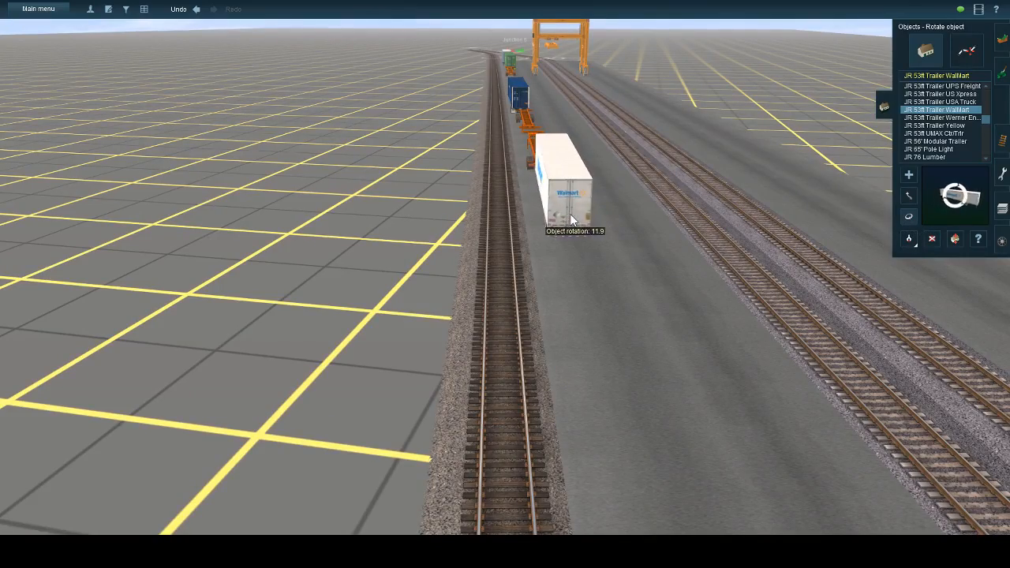
{"action": "key", "text": "Right"}
{"action": "scroll", "coordinate": [493, 273], "scroll_direction": "down", "scroll_amount": 5}
{"action": "key", "text": "Down"}
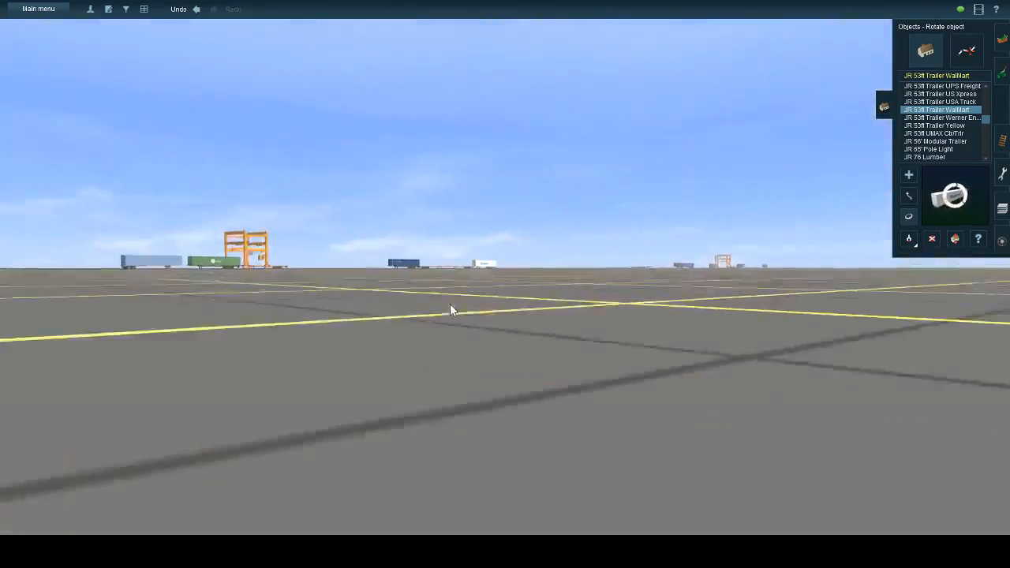
{"action": "key", "text": "Up"}
{"action": "key", "text": "Left"}
{"action": "key", "text": "Up"}
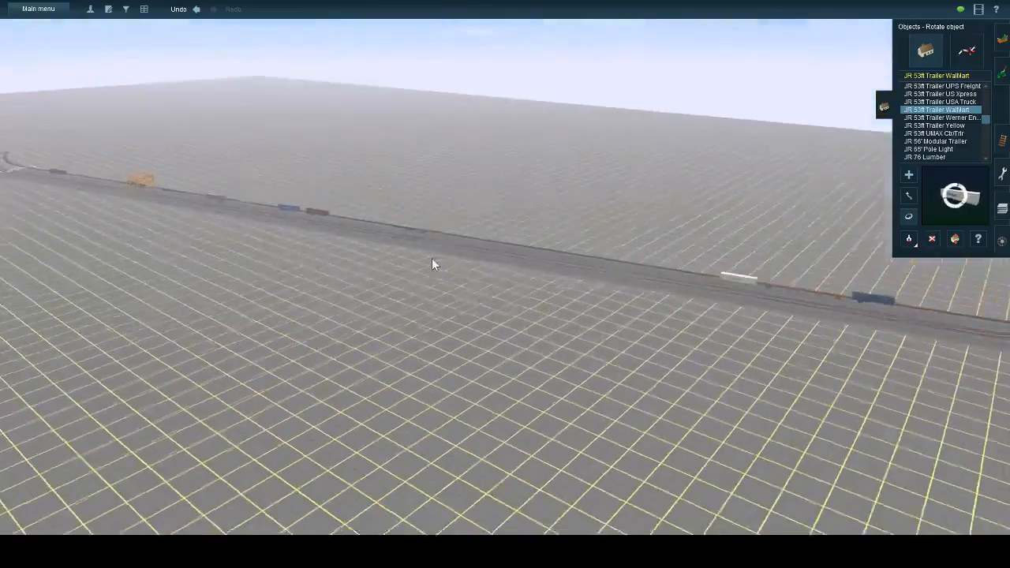
- Place a JR 53ft Trailer UPS Freight on the road behind the orange chassis that is coupled to the black chassis
{"action": "scroll", "coordinate": [432, 264], "scroll_direction": "up", "scroll_amount": 10}
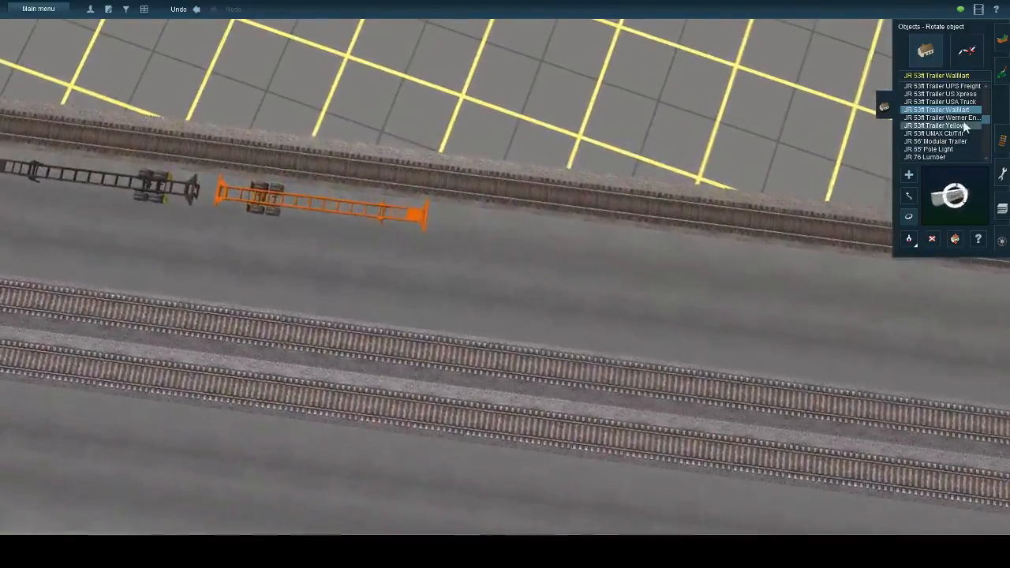
{"action": "left_click", "coordinate": [959, 95]}
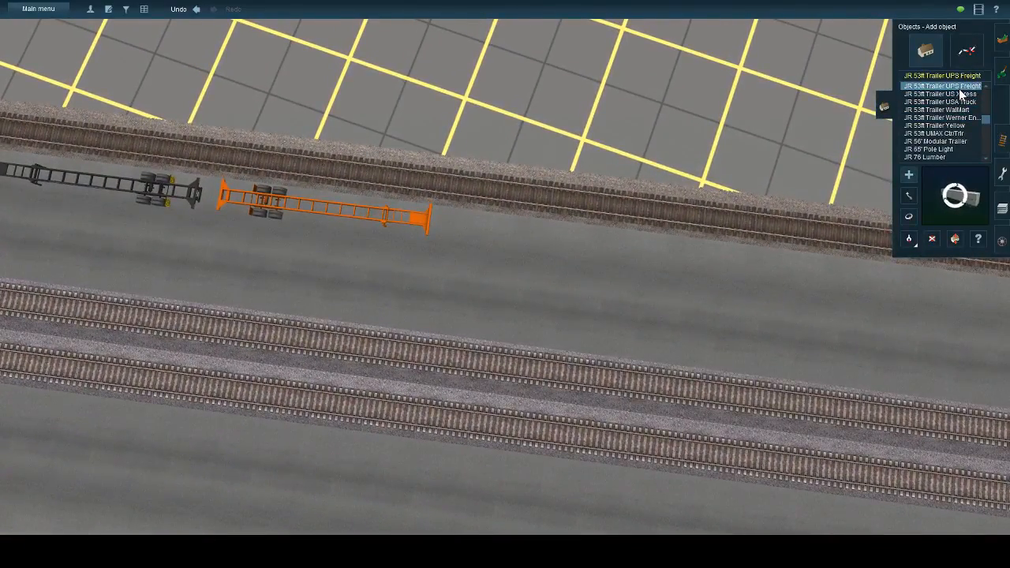
{"action": "left_click", "coordinate": [597, 269]}
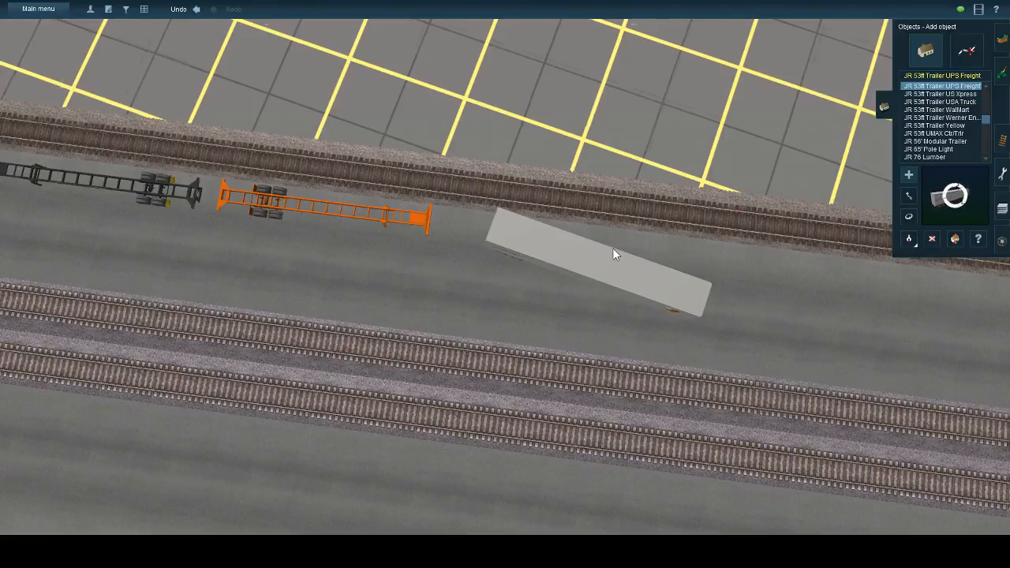
{"action": "scroll", "coordinate": [612, 248], "scroll_direction": "up", "scroll_amount": 3}
{"action": "key", "text": "Down"}
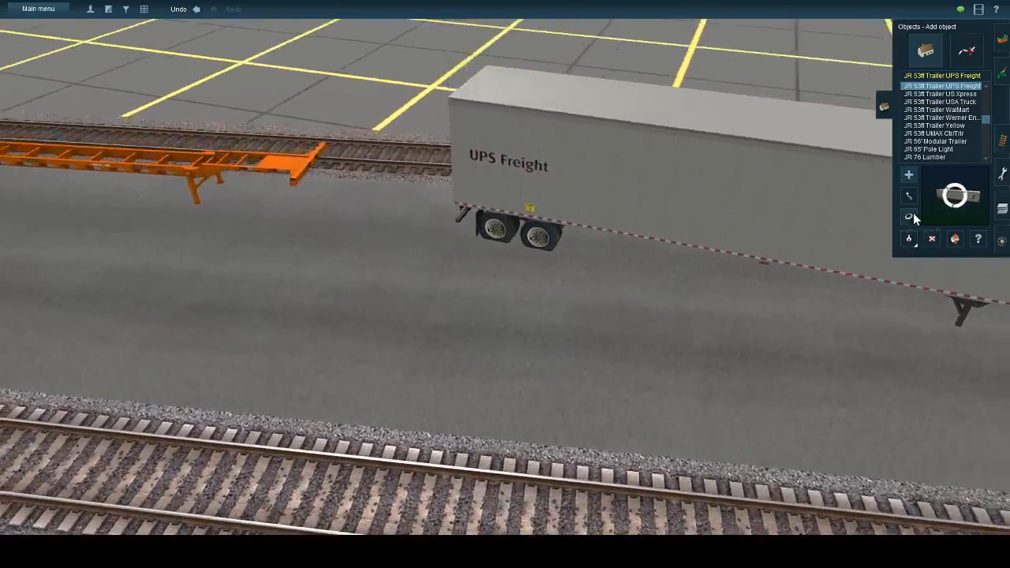
- Rotate the UPS Freight trailer parallel to the road and move it up close behind the orange chassis
{"action": "left_click", "coordinate": [910, 216]}
{"action": "key", "text": "Up"}
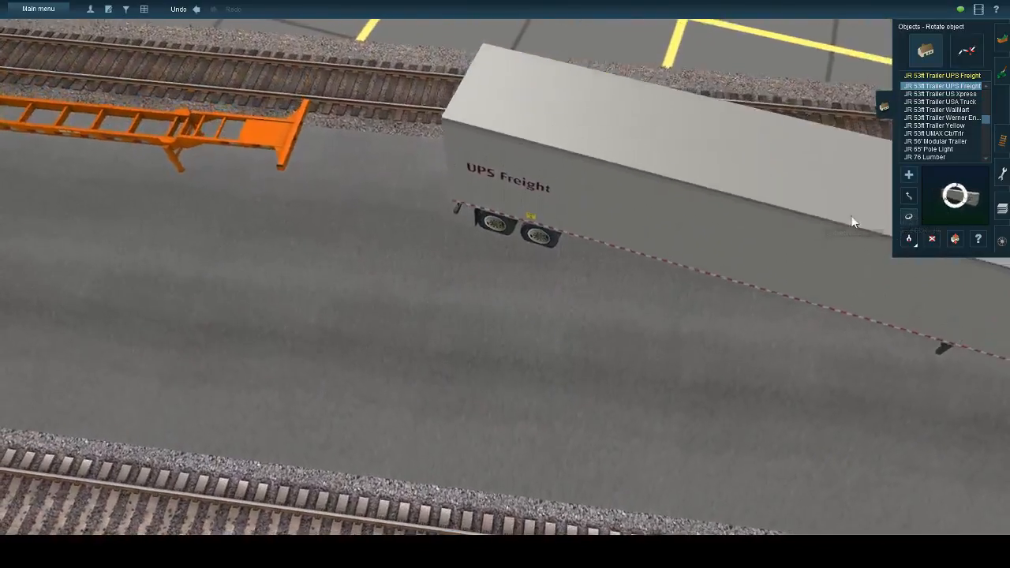
{"action": "left_click_drag", "start_coordinate": [852, 217], "coordinate": [870, 211]}
{"action": "left_click", "coordinate": [909, 195]}
{"action": "key", "text": "Up"}
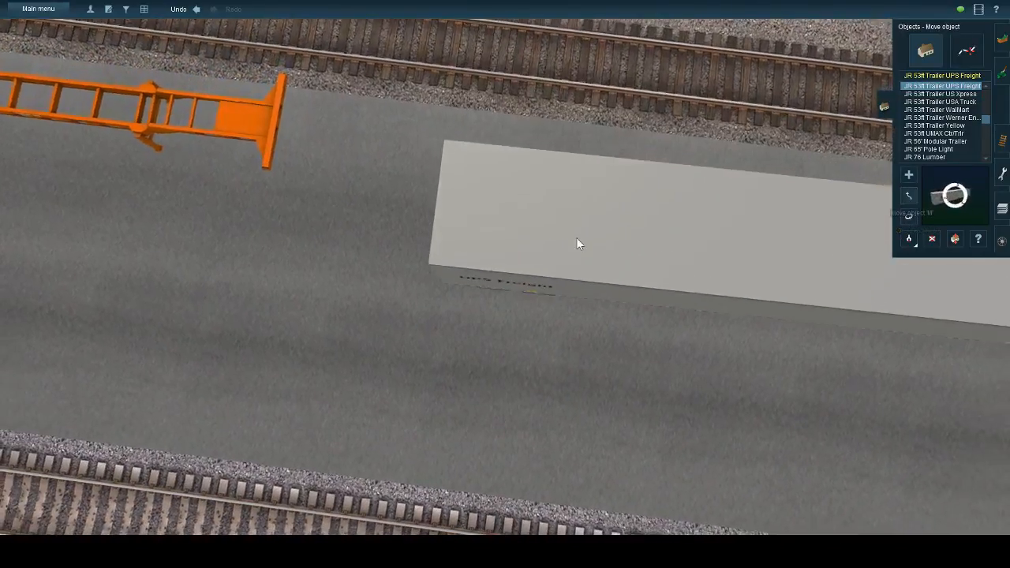
{"action": "left_click_drag", "start_coordinate": [576, 237], "coordinate": [467, 186]}
- Place a JR 53ft Trailer Schneider on the road beside the single track, between the WalMart and UPS Freight trailers
{"action": "scroll", "coordinate": [457, 204], "scroll_direction": "down", "scroll_amount": 3}
{"action": "key", "text": "Down"}
{"action": "scroll", "coordinate": [438, 229], "scroll_direction": "down", "scroll_amount": 3}
{"action": "key", "text": "Down"}
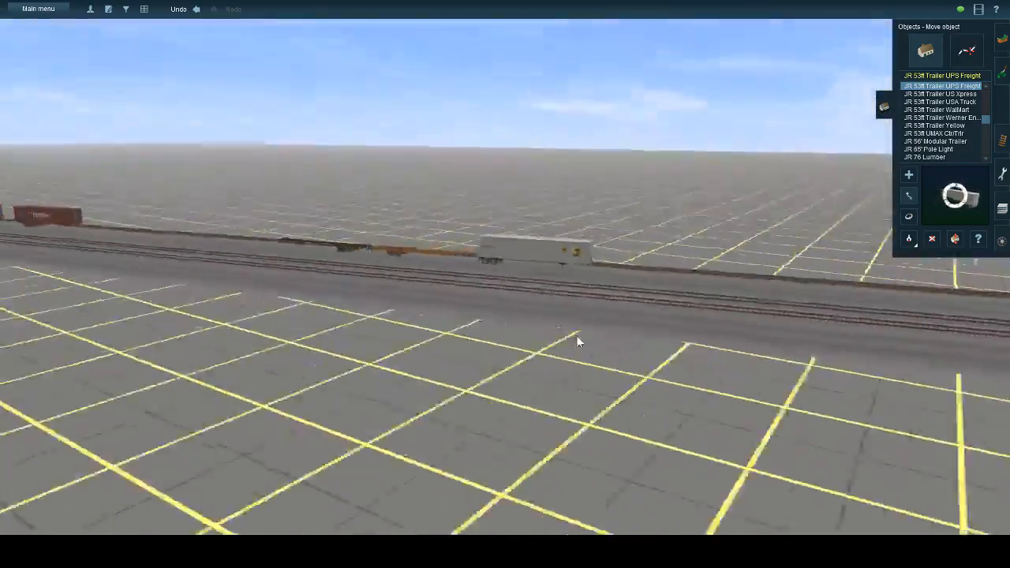
{"action": "key", "text": "Right"}
{"action": "key", "text": "Up"}
{"action": "key", "text": "Left"}
{"action": "key", "text": "Down"}
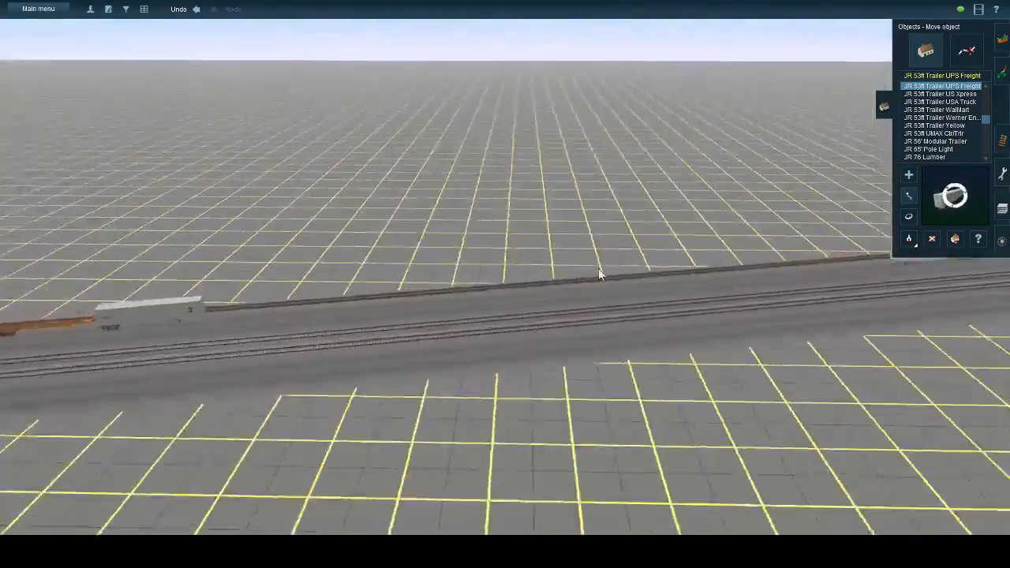
{"action": "key", "text": "Left"}
{"action": "scroll", "coordinate": [456, 284], "scroll_direction": "up", "scroll_amount": 3}
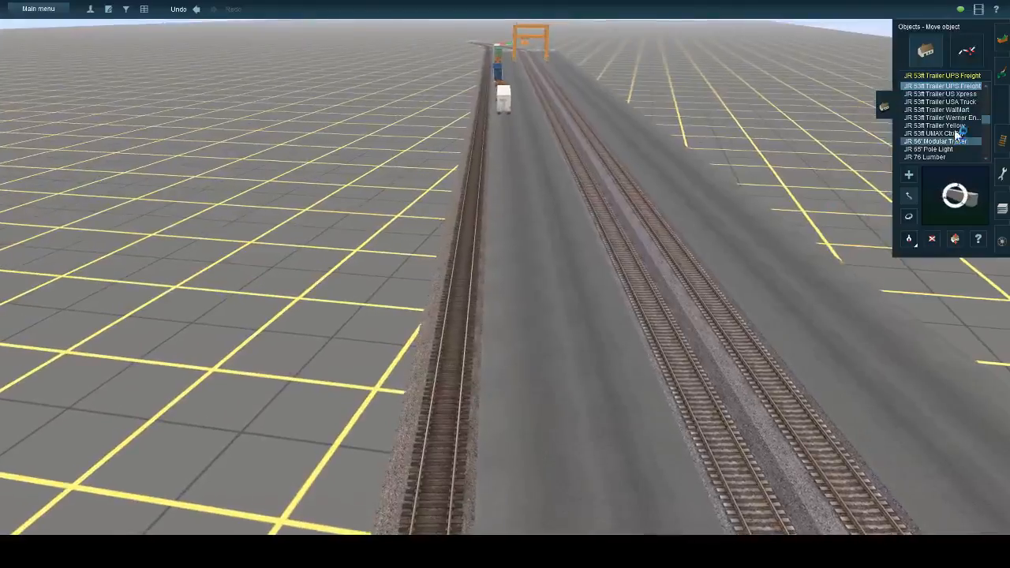
{"action": "left_click", "coordinate": [957, 118]}
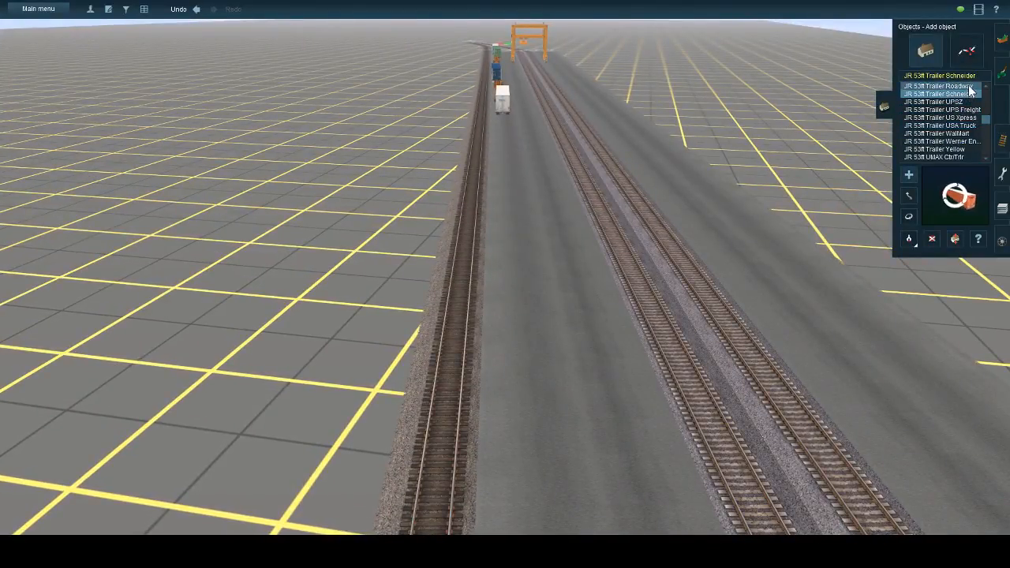
{"action": "left_click", "coordinate": [507, 260]}
- Rotate the Schneider trailer so it stands parallel to the single track
{"action": "scroll", "coordinate": [506, 261], "scroll_direction": "up", "scroll_amount": 3}
{"action": "key", "text": "Left"}
{"action": "key", "text": "Up"}
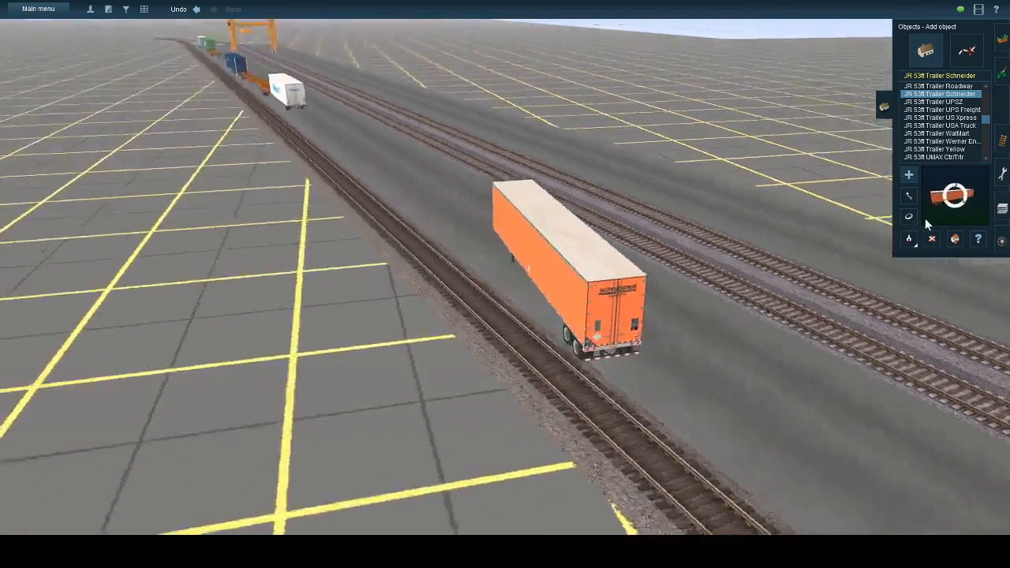
{"action": "left_click", "coordinate": [908, 216]}
{"action": "left_click_drag", "start_coordinate": [657, 360], "coordinate": [682, 373]}
- Inspect the yard from one end to the other, checking the trailer row, straddle cranes, tracks and road ends
{"action": "scroll", "coordinate": [683, 373], "scroll_direction": "down", "scroll_amount": 2}
{"action": "key", "text": "Down"}
{"action": "key", "text": "Left"}
{"action": "scroll", "coordinate": [682, 372], "scroll_direction": "down", "scroll_amount": 6}
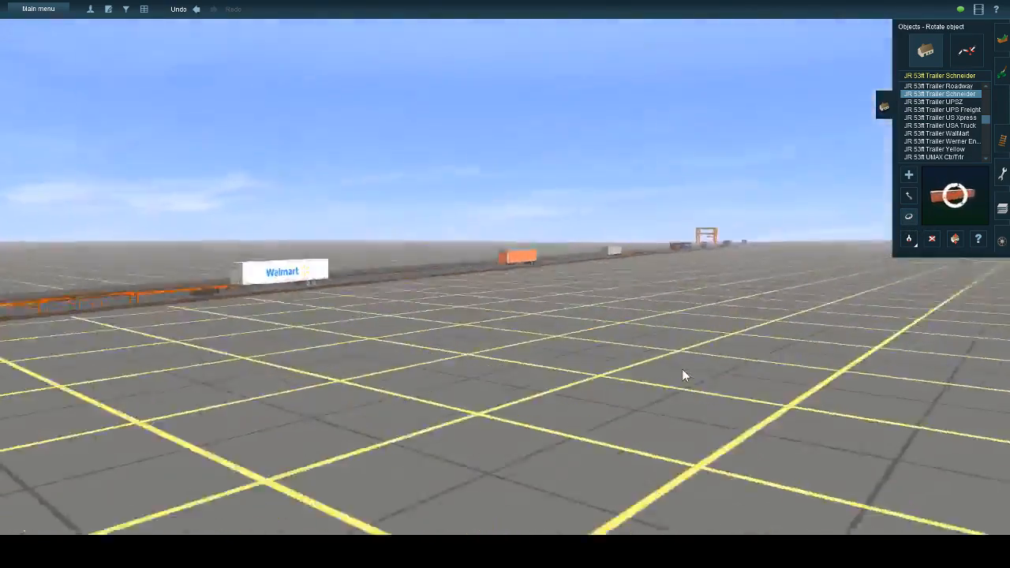
{"action": "key", "text": "Up"}
{"action": "key", "text": "Up"}
{"action": "key", "text": "Left"}
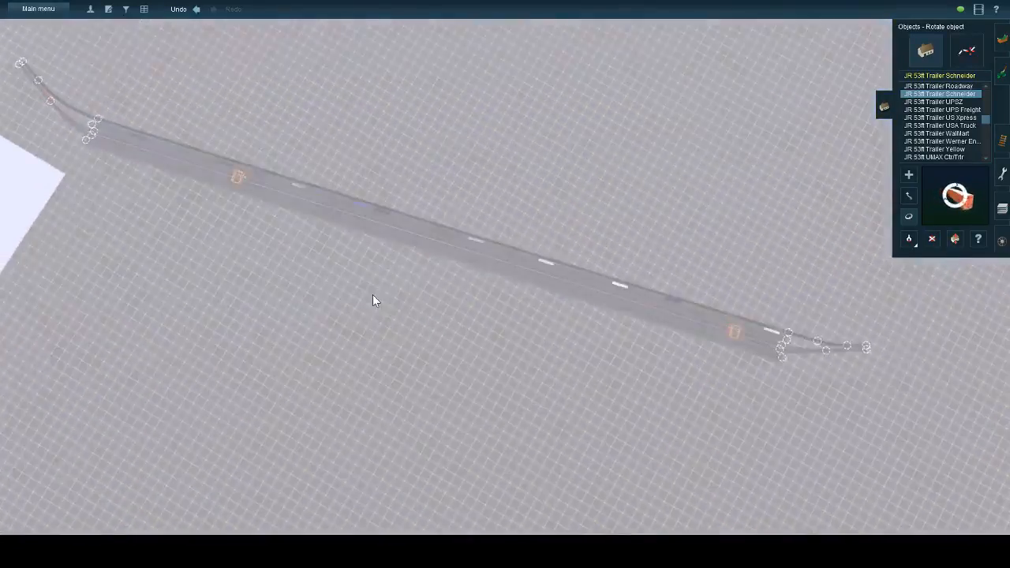
{"action": "key", "text": "Down"}
{"action": "key", "text": "Left"}
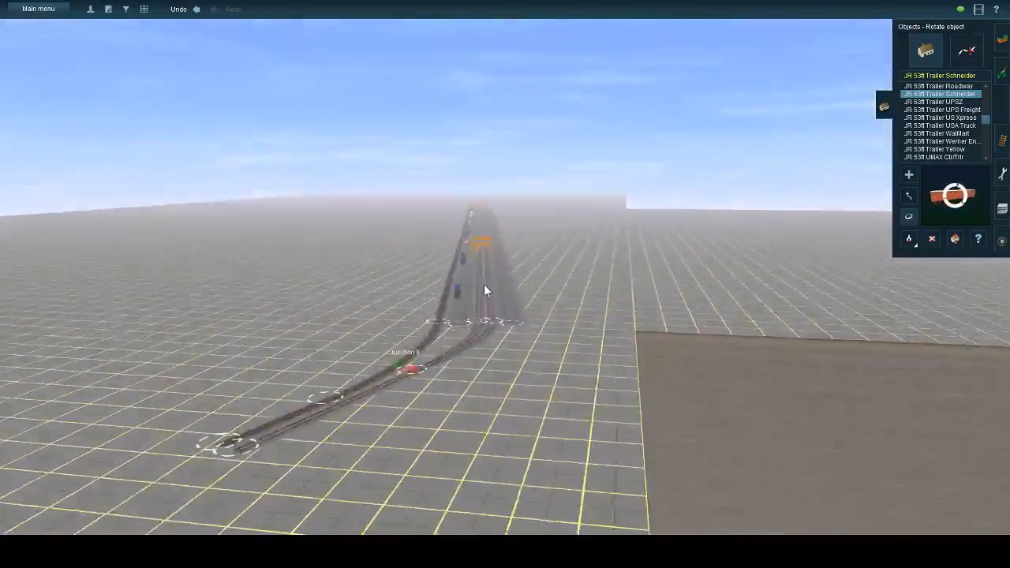
{"action": "scroll", "coordinate": [482, 275], "scroll_direction": "up", "scroll_amount": 4}
{"action": "right_click", "coordinate": [494, 250]}
{"action": "right_click", "coordinate": [493, 231]}
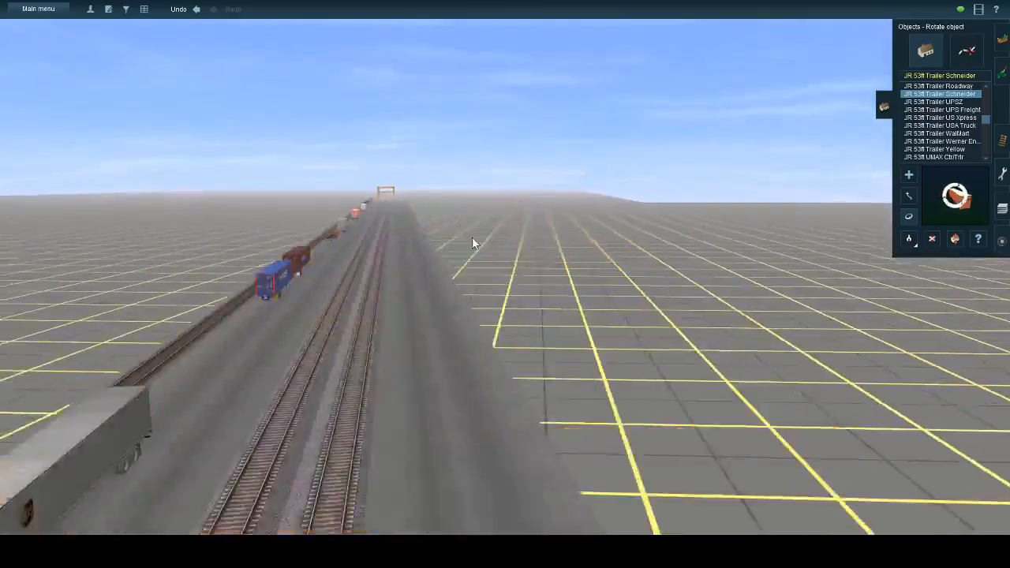
{"action": "key", "text": "Up"}
{"action": "key", "text": "Left"}
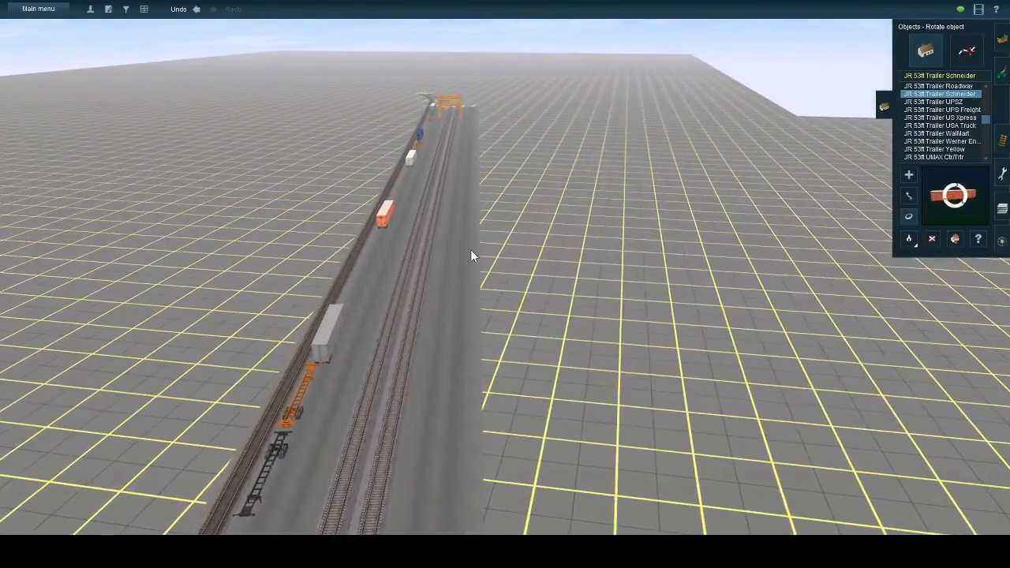
{"action": "right_click", "coordinate": [508, 173]}
{"action": "right_click", "coordinate": [486, 185]}
{"action": "key", "text": "Left"}
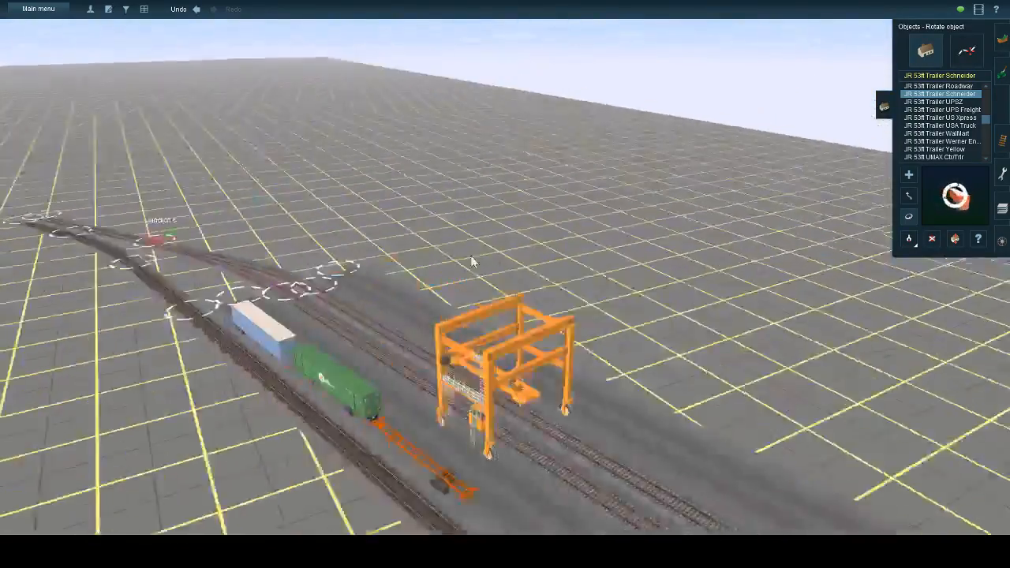
{"action": "key", "text": "Up"}
{"action": "key", "text": "Left"}
{"action": "key", "text": "Down"}
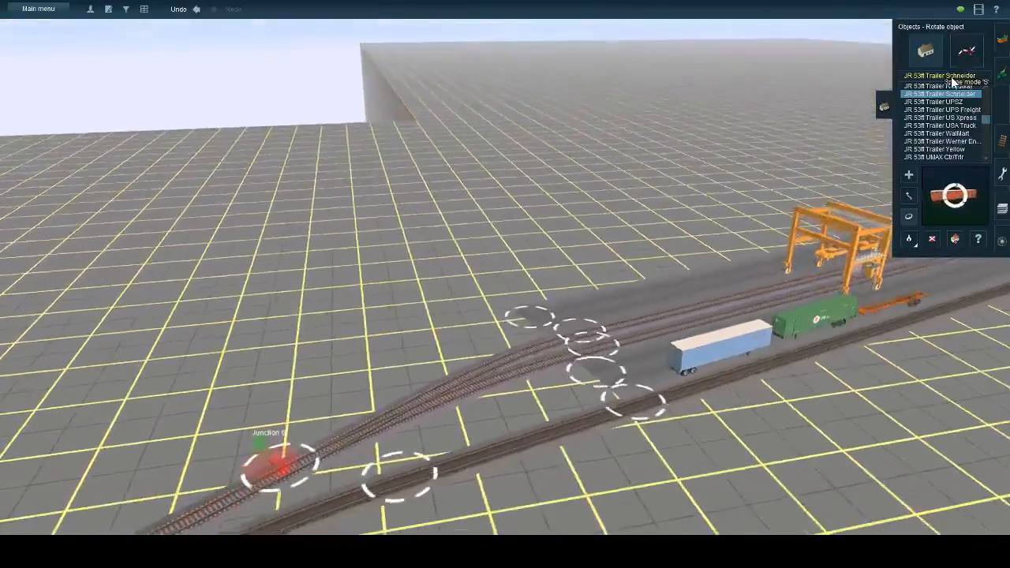
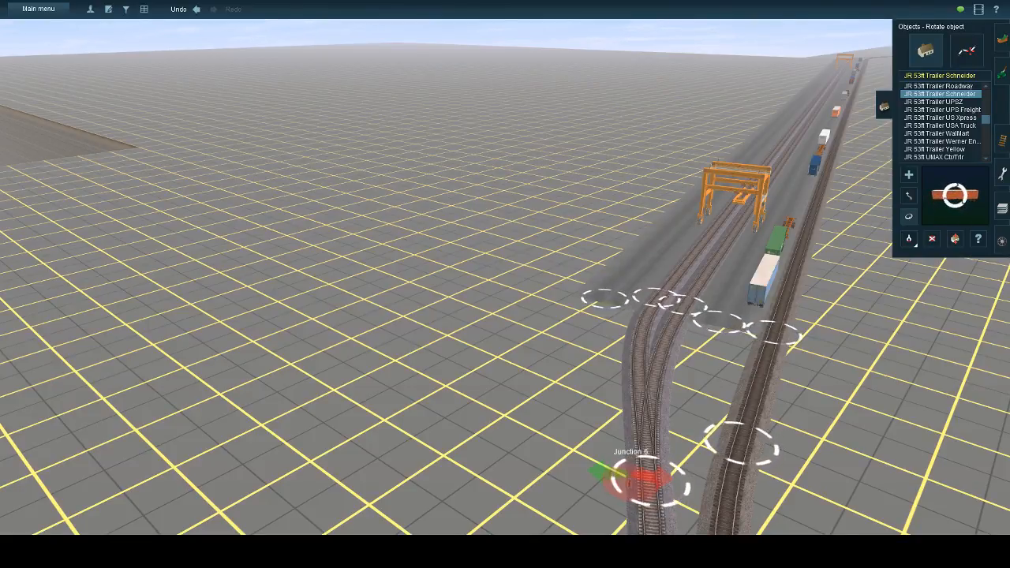
- Lay an AASHTO 40FT Unmarked road beside the outer paved road along the whole yard and line up its end with the neighbouring road
{"action": "scroll", "coordinate": [505, 284], "scroll_direction": "up", "scroll_amount": 4}
{"action": "scroll", "coordinate": [505, 283], "scroll_direction": "down", "scroll_amount": 3}
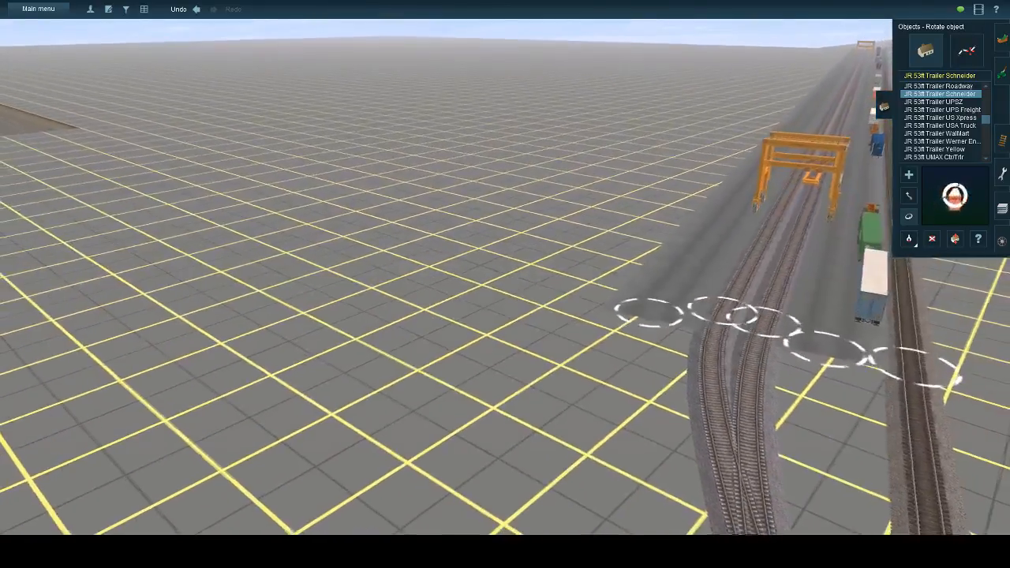
{"action": "right_click_drag", "start_coordinate": [631, 246], "coordinate": [968, 55]}
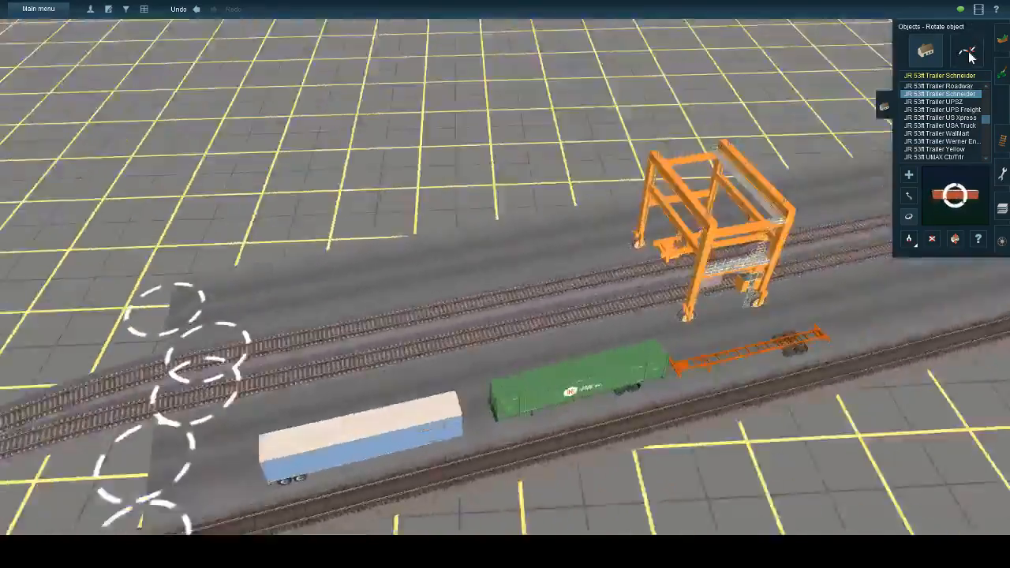
{"action": "left_click", "coordinate": [968, 55]}
{"action": "left_click", "coordinate": [926, 59]}
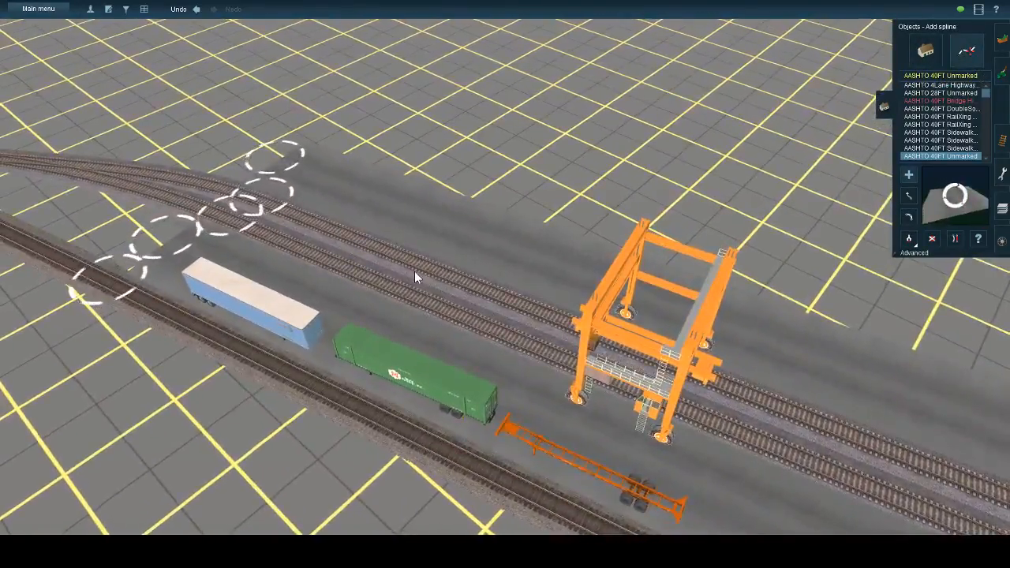
{"action": "right_click_drag", "start_coordinate": [414, 271], "coordinate": [473, 202]}
{"action": "left_click", "coordinate": [474, 186]}
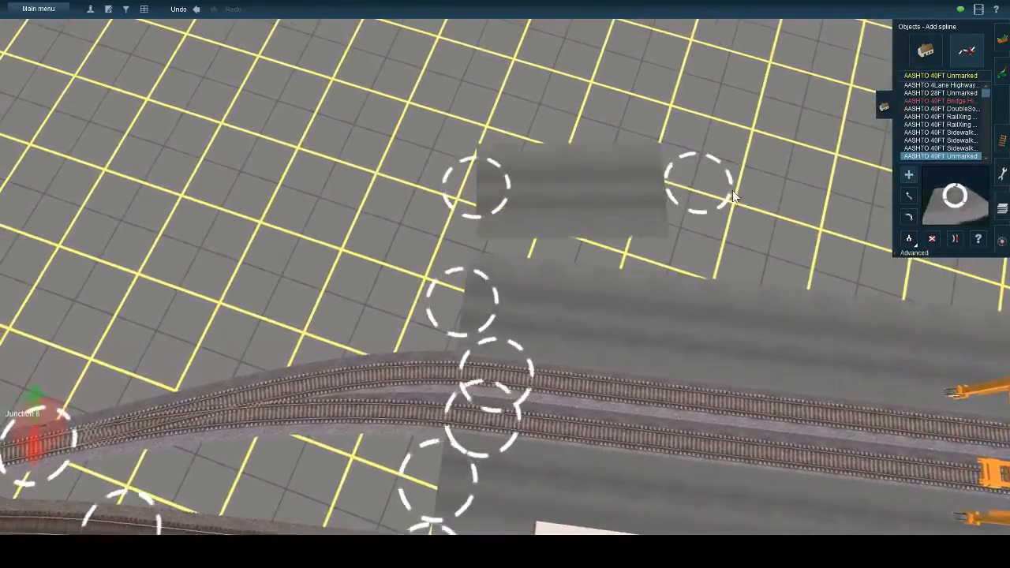
{"action": "key", "text": "Escape"}
{"action": "left_click", "coordinate": [473, 213]}
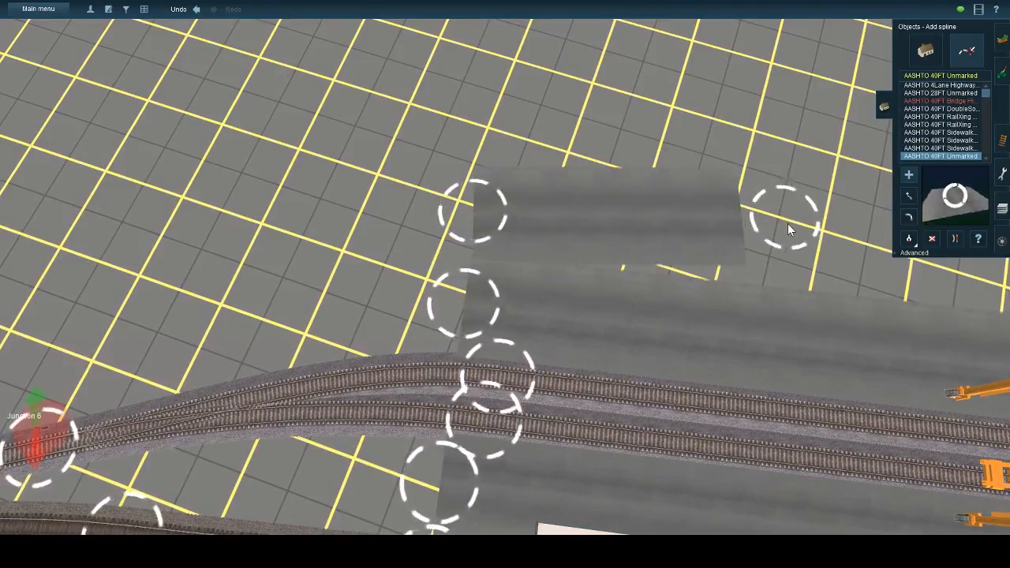
{"action": "scroll", "coordinate": [787, 223], "scroll_direction": "down", "scroll_amount": 3}
{"action": "right_click_drag", "start_coordinate": [787, 223], "coordinate": [500, 305]}
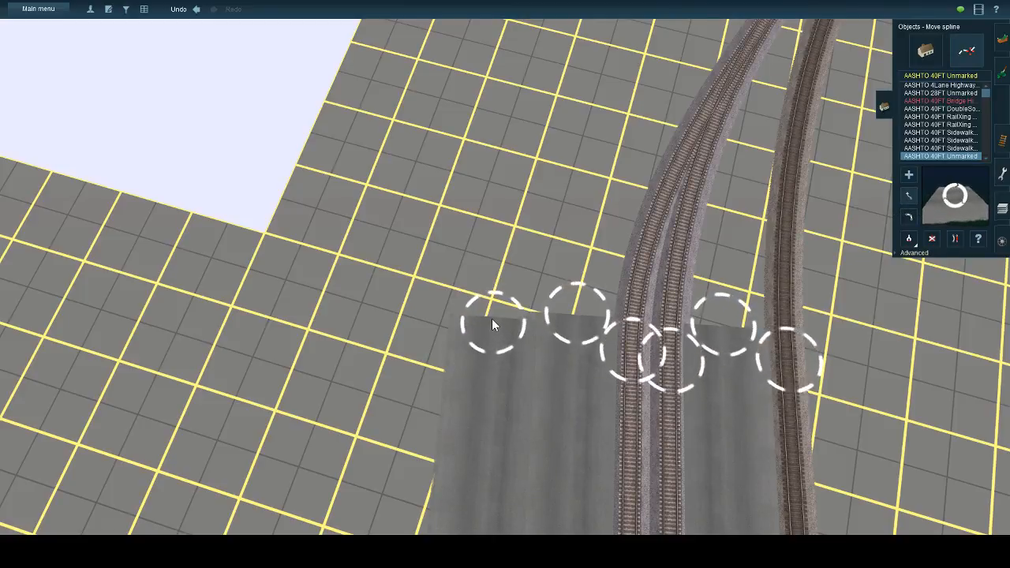
{"action": "left_click_drag", "start_coordinate": [491, 318], "coordinate": [493, 308]}
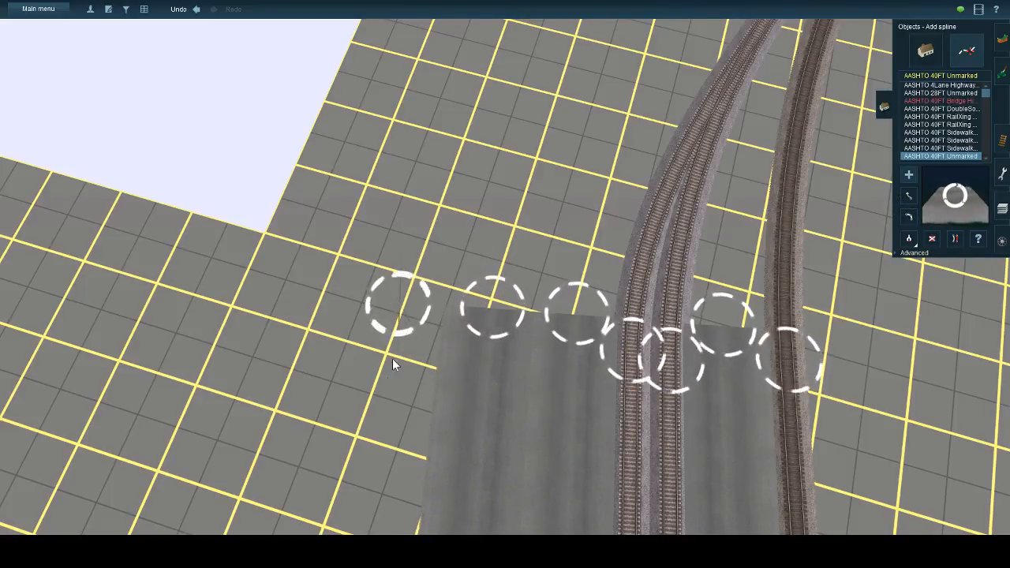
- Lay another AASHTO 40FT Unmarked road against the outermost one, running back to the yard end near Junction 6
{"action": "key", "text": "Left"}
{"action": "scroll", "coordinate": [378, 427], "scroll_direction": "down", "scroll_amount": 5}
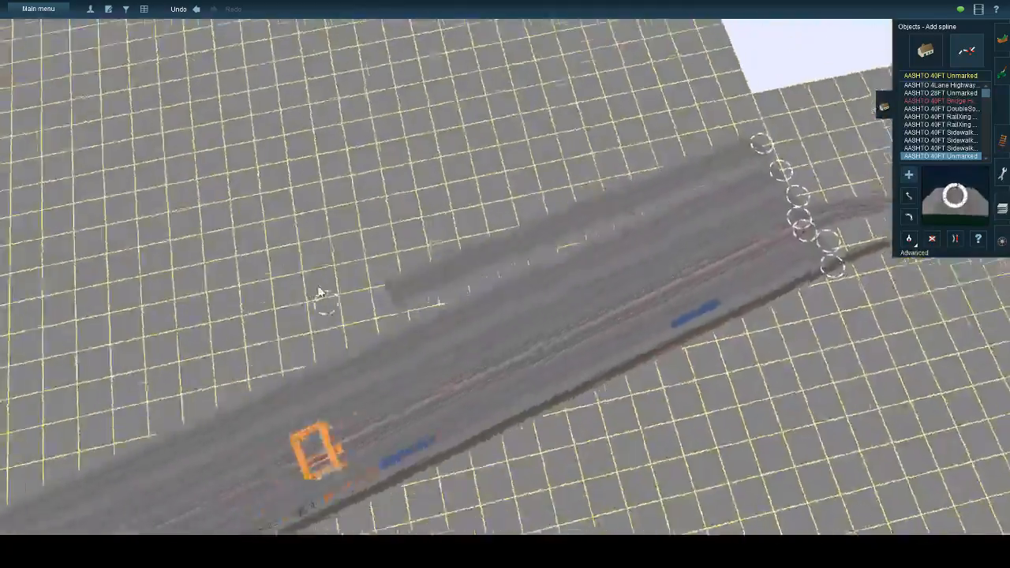
{"action": "key", "text": "Left"}
{"action": "key", "text": "Down"}
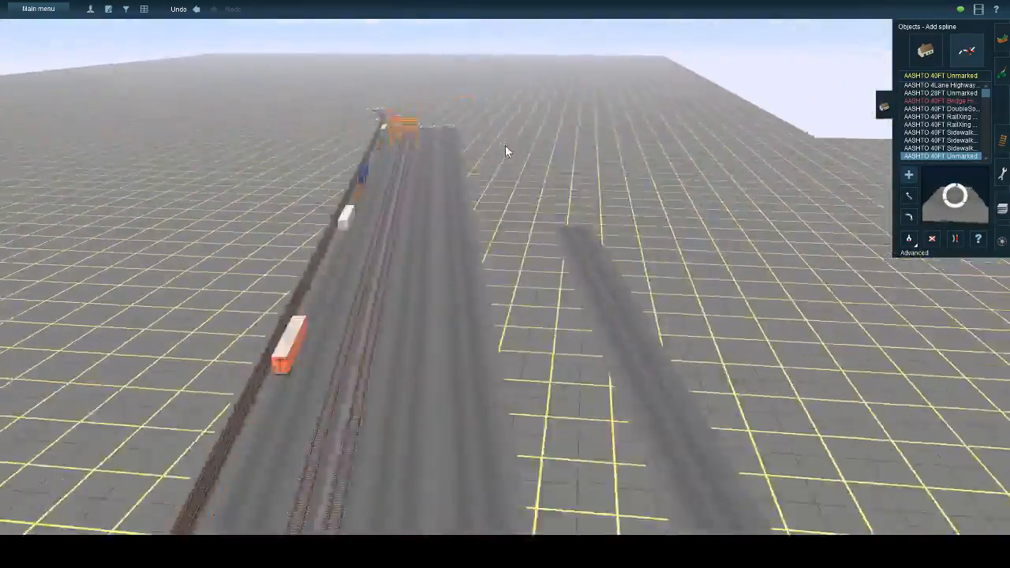
{"action": "right_click", "coordinate": [448, 130]}
{"action": "scroll", "coordinate": [505, 261], "scroll_direction": "up", "scroll_amount": 4}
{"action": "key", "text": "Up"}
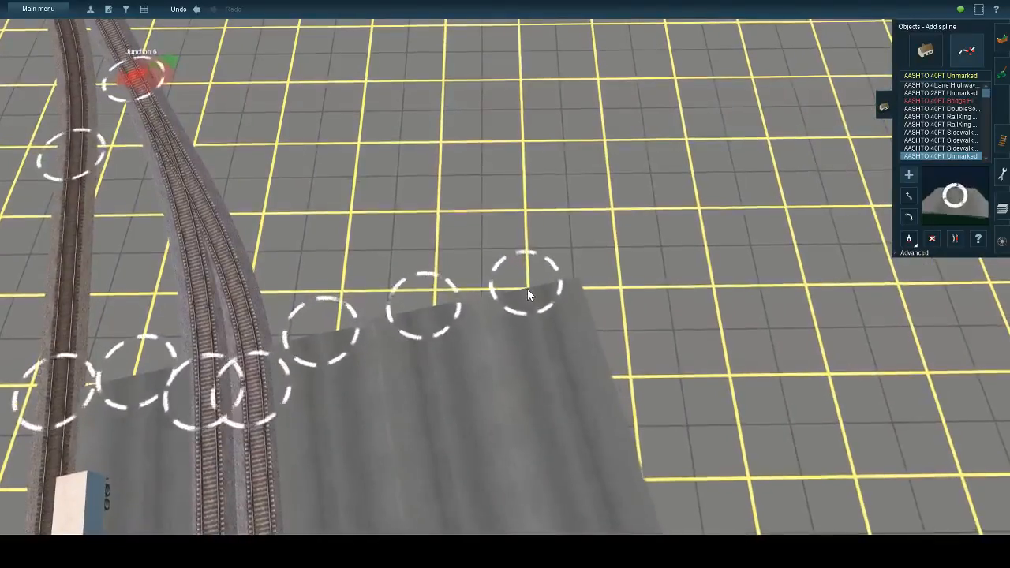
{"action": "left_click", "coordinate": [529, 285]}
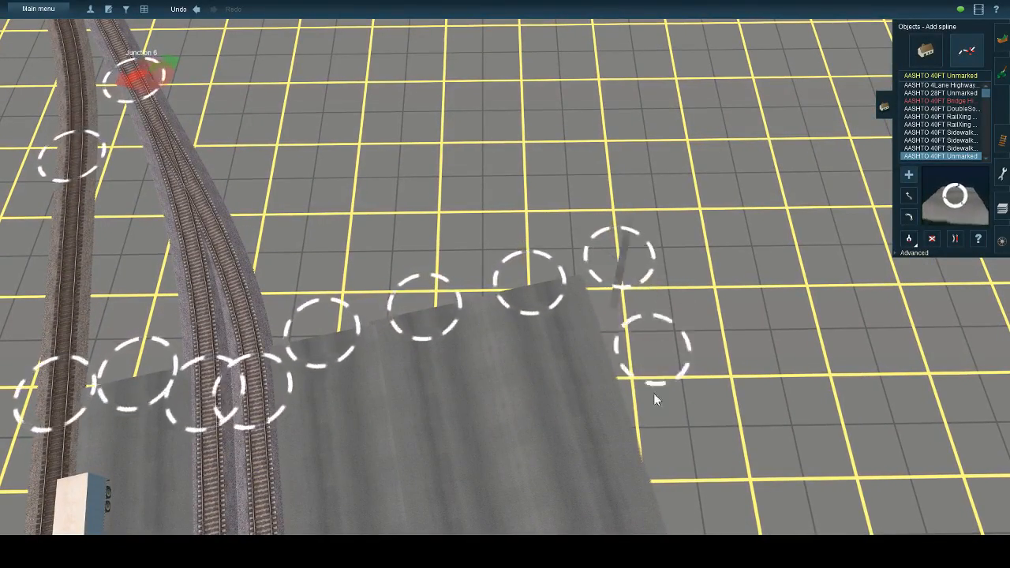
- Add one more parallel AASHTO 40FT Unmarked road on the outer edge, from the Junction 6 end to the opposite yard end
{"action": "right_click", "coordinate": [695, 456]}
{"action": "key", "text": "Left"}
{"action": "scroll", "coordinate": [702, 425], "scroll_direction": "down", "scroll_amount": 4}
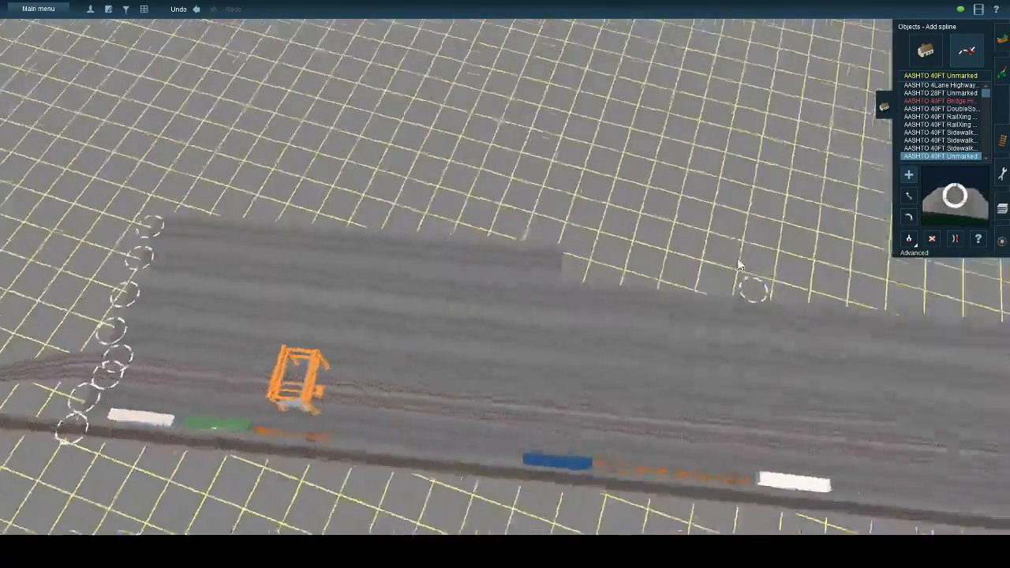
{"action": "key", "text": "Left"}
{"action": "scroll", "coordinate": [702, 221], "scroll_direction": "down", "scroll_amount": 3}
{"action": "right_click", "coordinate": [668, 184]}
{"action": "right_click", "coordinate": [631, 179]}
{"action": "scroll", "coordinate": [670, 175], "scroll_direction": "up", "scroll_amount": 3}
{"action": "key", "text": "Right"}
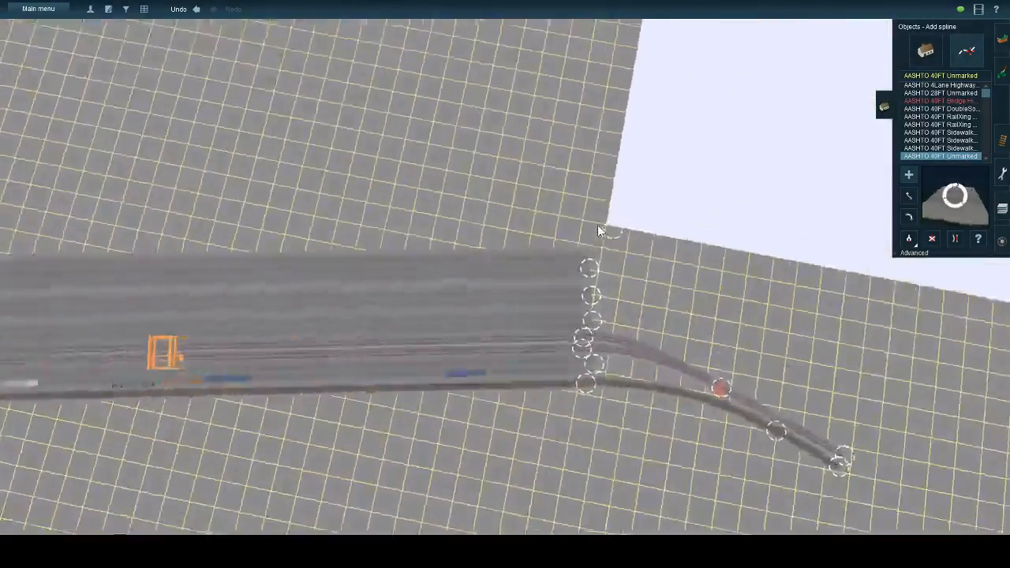
{"action": "key", "text": "Right"}
{"action": "scroll", "coordinate": [598, 225], "scroll_direction": "up", "scroll_amount": 3}
{"action": "key", "text": "Down"}
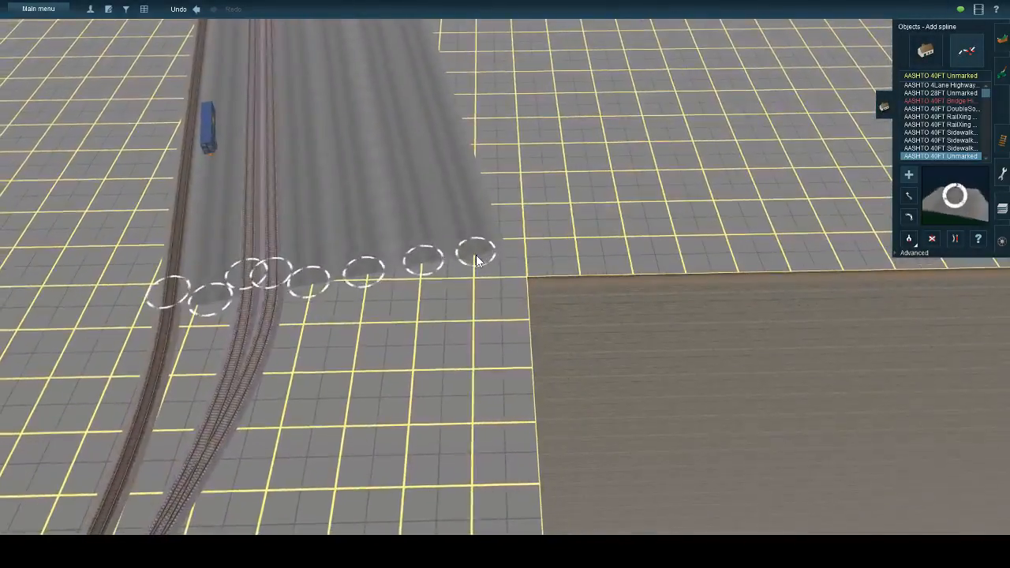
- Examine the row of trailers and chassis along the single track from ground level
{"action": "right_click", "coordinate": [413, 124]}
{"action": "key", "text": "Down"}
{"action": "key", "text": "Left"}
{"action": "right_click", "coordinate": [454, 250]}
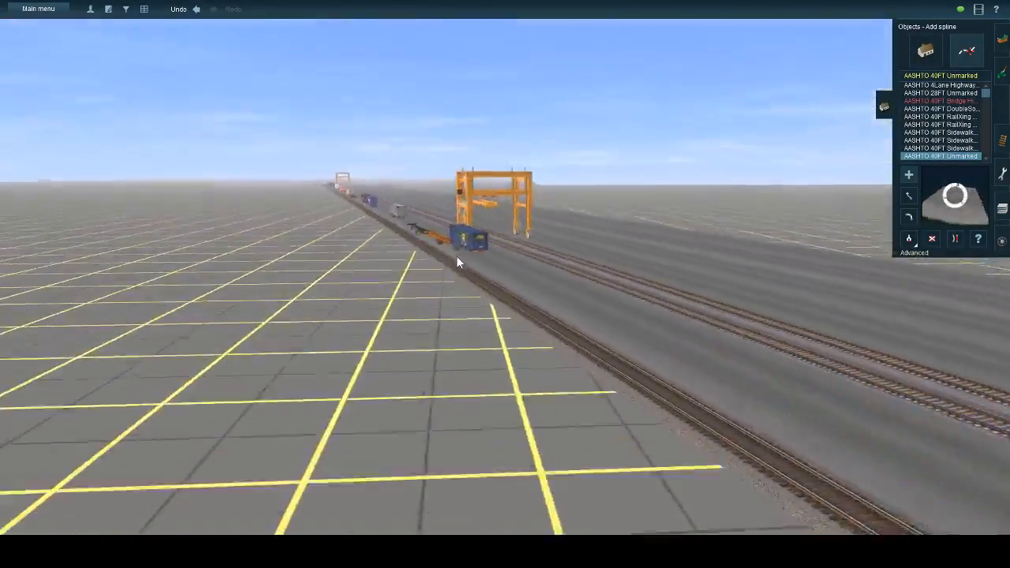
{"action": "right_click", "coordinate": [431, 229]}
{"action": "right_click", "coordinate": [367, 215]}
{"action": "right_click", "coordinate": [431, 256]}
{"action": "key", "text": "Left"}
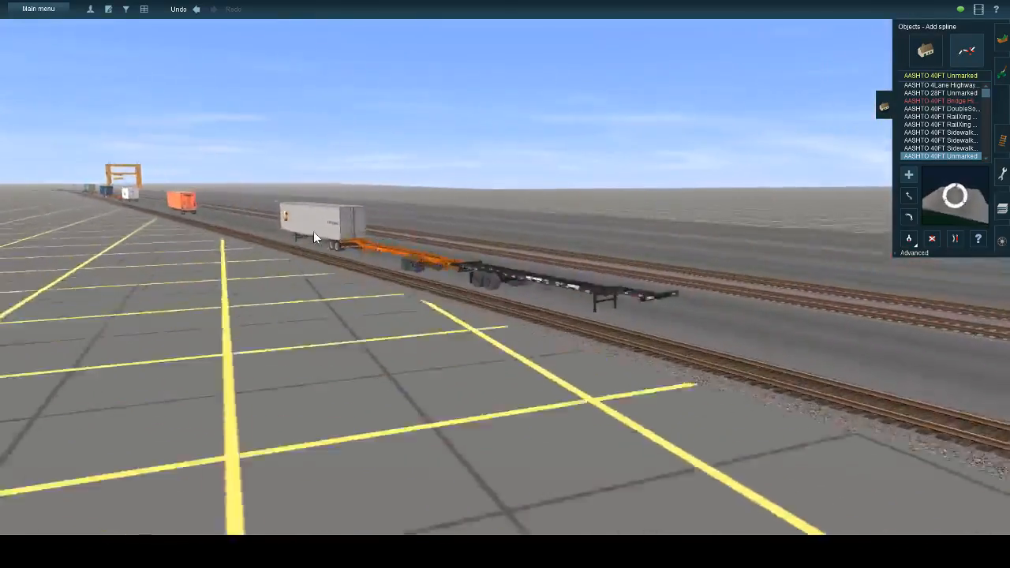
- Examine the widened paved roads, tracks, straddle cranes and trailer row along the length of the yard
{"action": "right_click", "coordinate": [313, 235]}
{"action": "right_click", "coordinate": [288, 249]}
{"action": "right_click", "coordinate": [310, 250]}
{"action": "key", "text": "Up"}
{"action": "key", "text": "Left"}
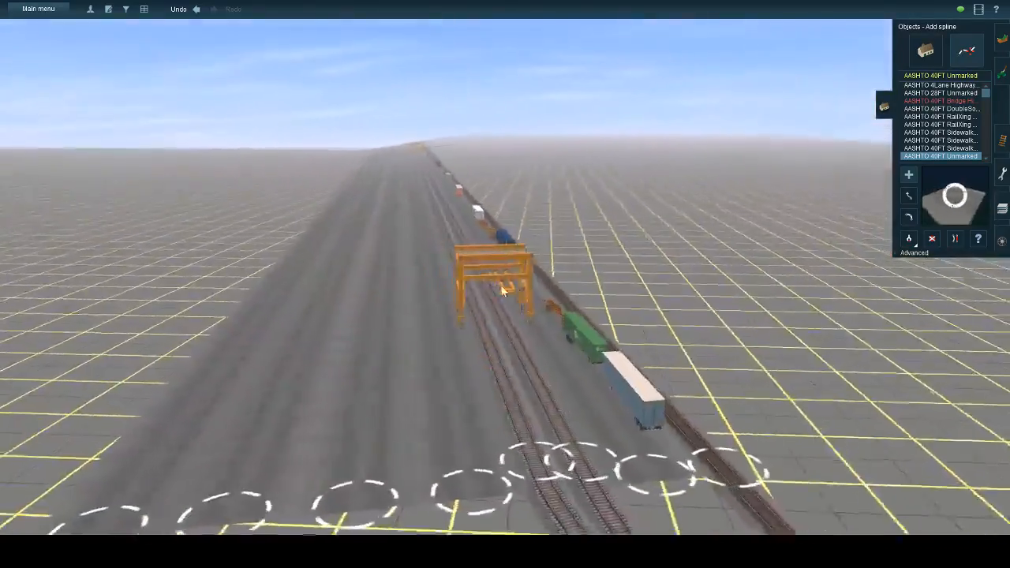
{"action": "right_click", "coordinate": [486, 240]}
{"action": "right_click", "coordinate": [502, 254]}
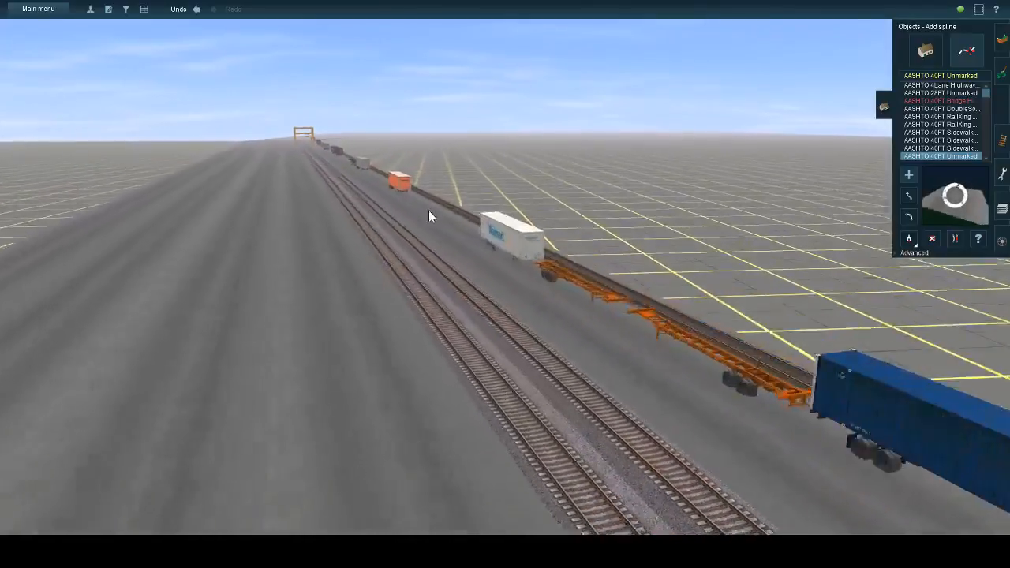
{"action": "right_click", "coordinate": [428, 210]}
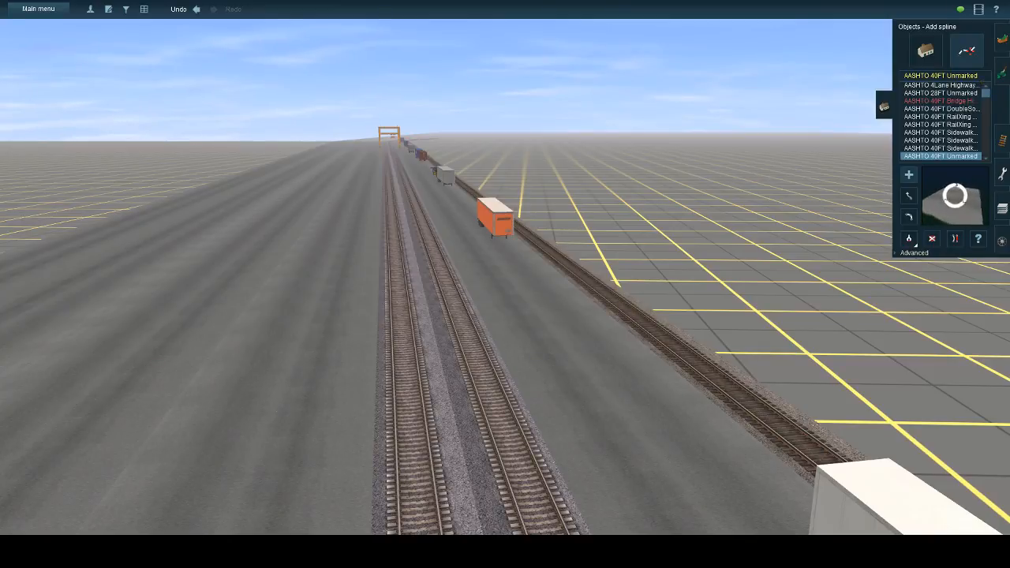
{"action": "right_click", "coordinate": [451, 188]}
{"action": "right_click", "coordinate": [451, 188]}
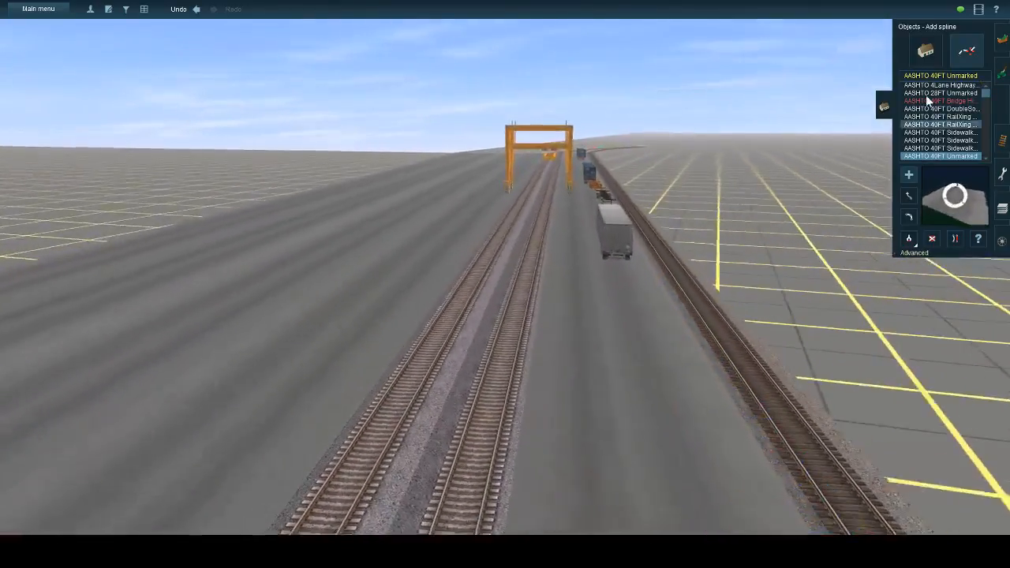
{"action": "key", "text": "Left"}
{"action": "key", "text": "Up"}
- Place a JR 53ft UMAX CtrTrlr on the pavement near the yard end and rotate it to about 100 degrees, crosswise to the roads
{"action": "left_click", "coordinate": [928, 53]}
{"action": "right_click", "coordinate": [669, 177]}
{"action": "right_click", "coordinate": [695, 130]}
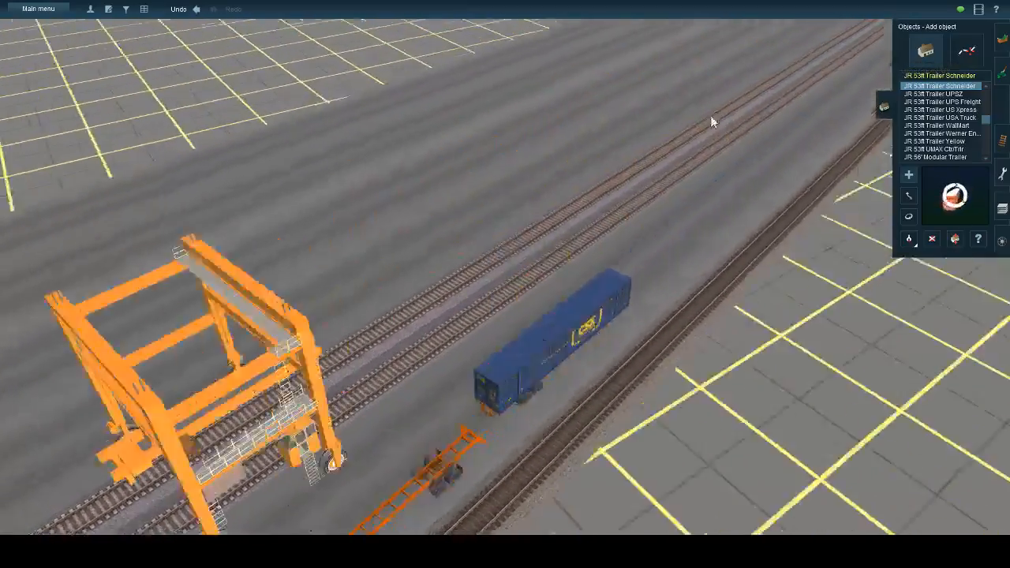
{"action": "key", "text": "Left"}
{"action": "right_click", "coordinate": [711, 115]}
{"action": "right_click", "coordinate": [717, 191]}
{"action": "key", "text": "Left"}
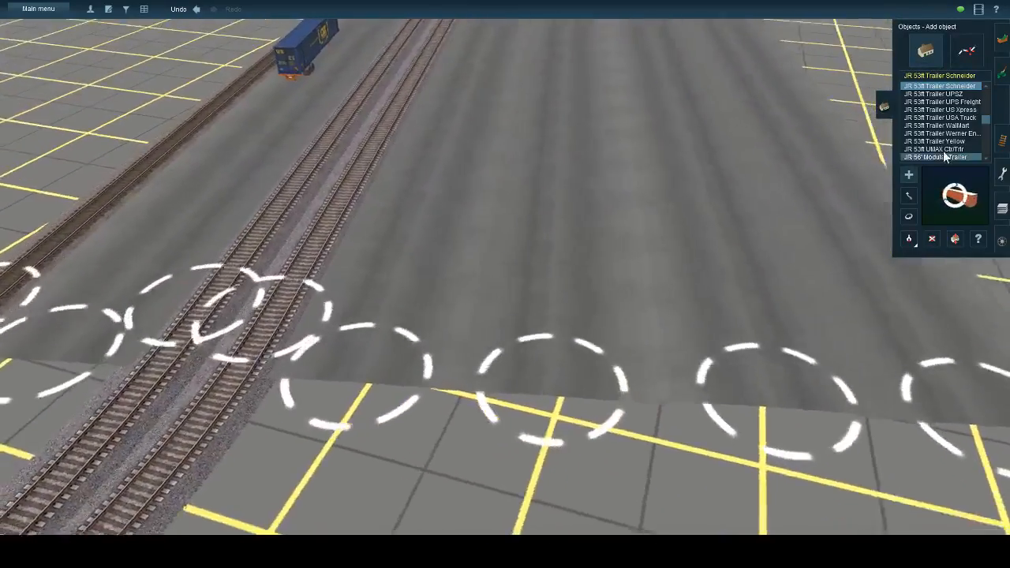
{"action": "left_click", "coordinate": [942, 149]}
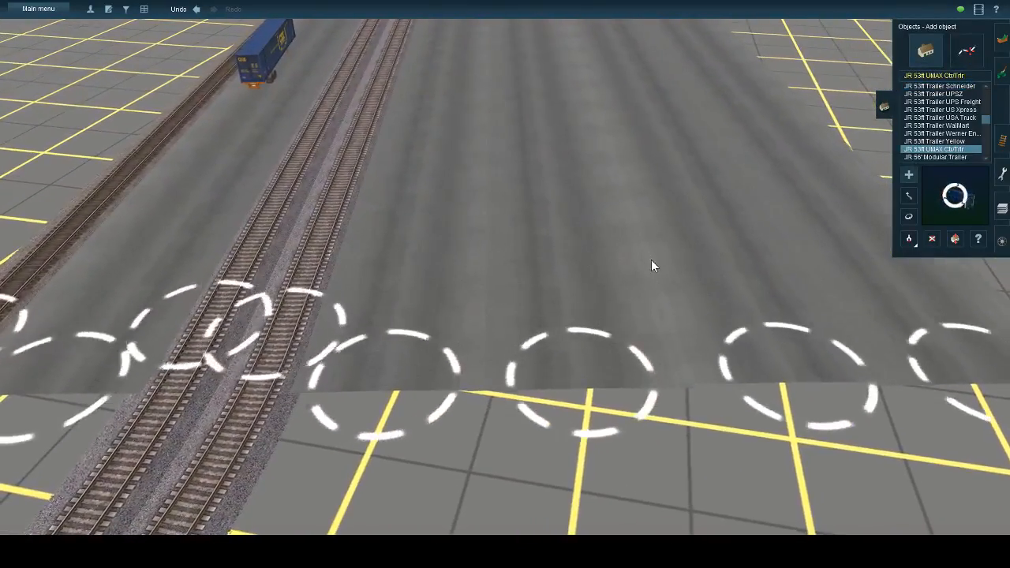
{"action": "left_click", "coordinate": [607, 223]}
{"action": "left_click", "coordinate": [914, 217]}
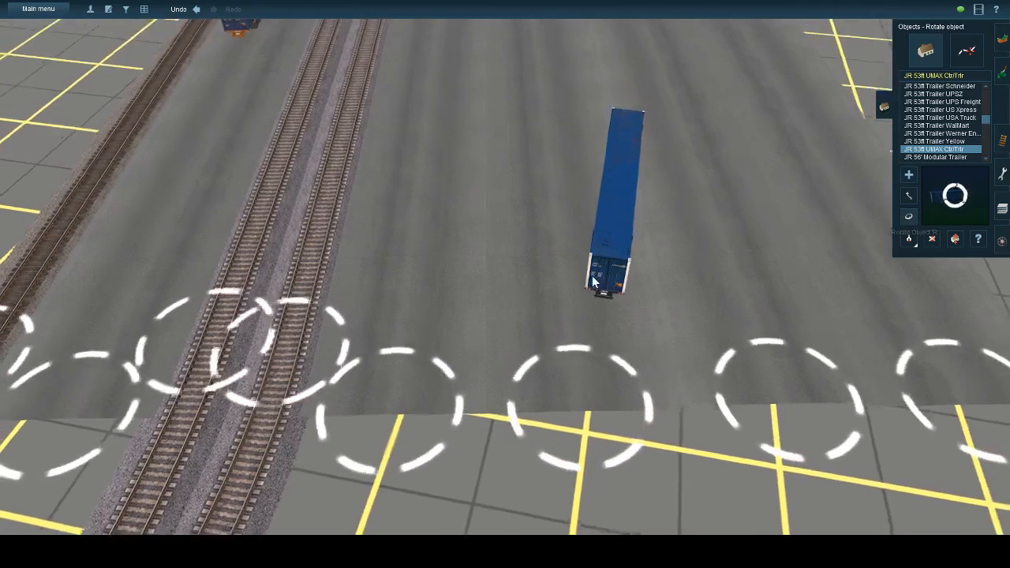
{"action": "left_click_drag", "start_coordinate": [593, 281], "coordinate": [777, 258]}
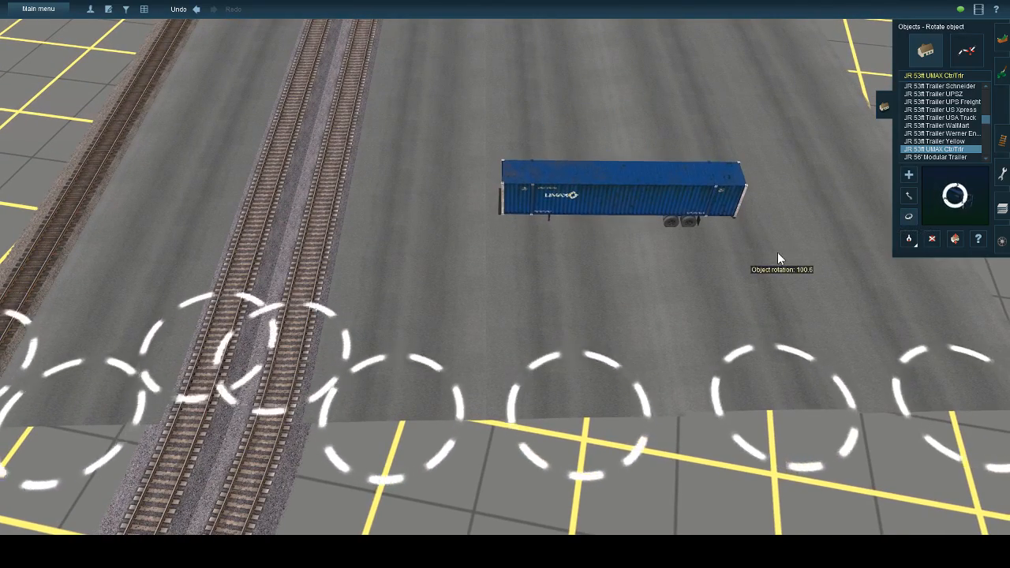
{"action": "right_click", "coordinate": [619, 231]}
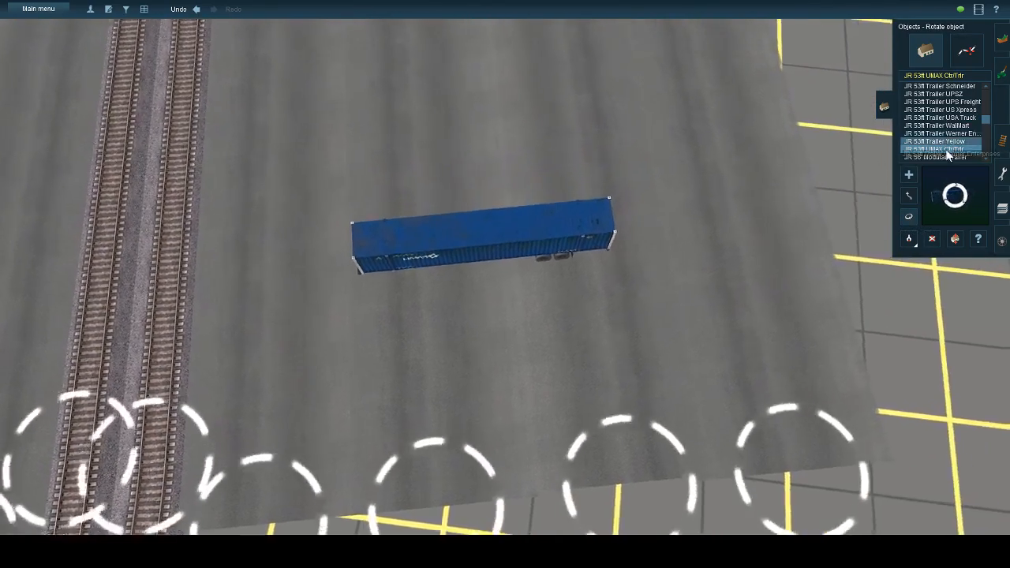
- Add a JR 53ft Trailer Schneider at the UMAX container trailer and rotate it to about 100 degrees, parallel to it
{"action": "left_click", "coordinate": [946, 133]}
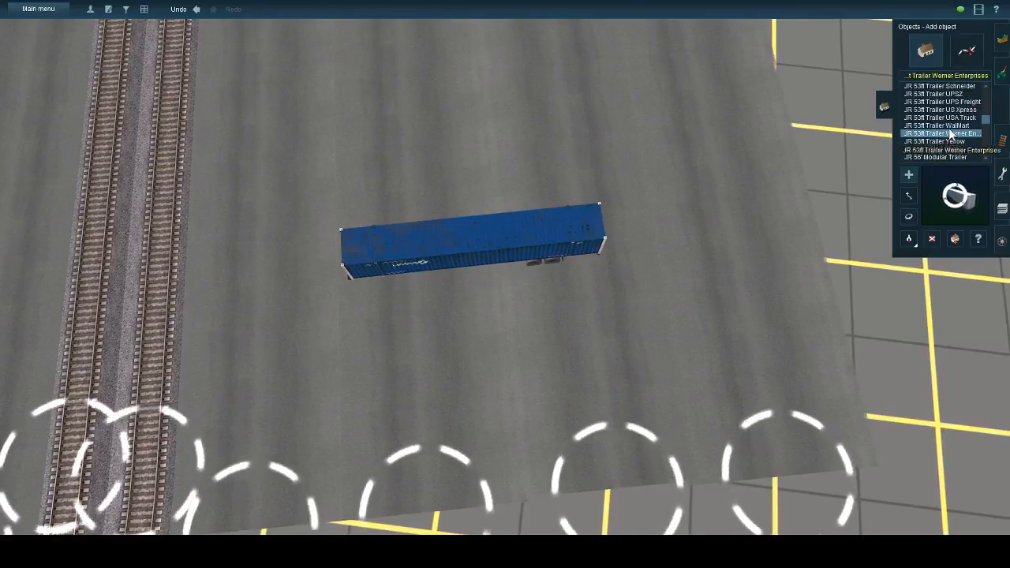
{"action": "key", "text": "Up"}
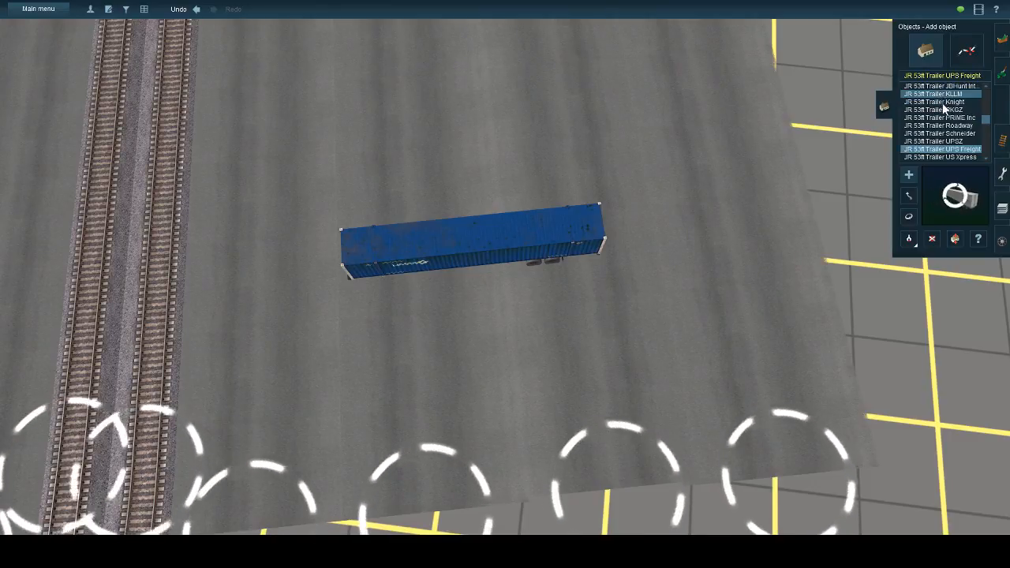
{"action": "left_click", "coordinate": [447, 197]}
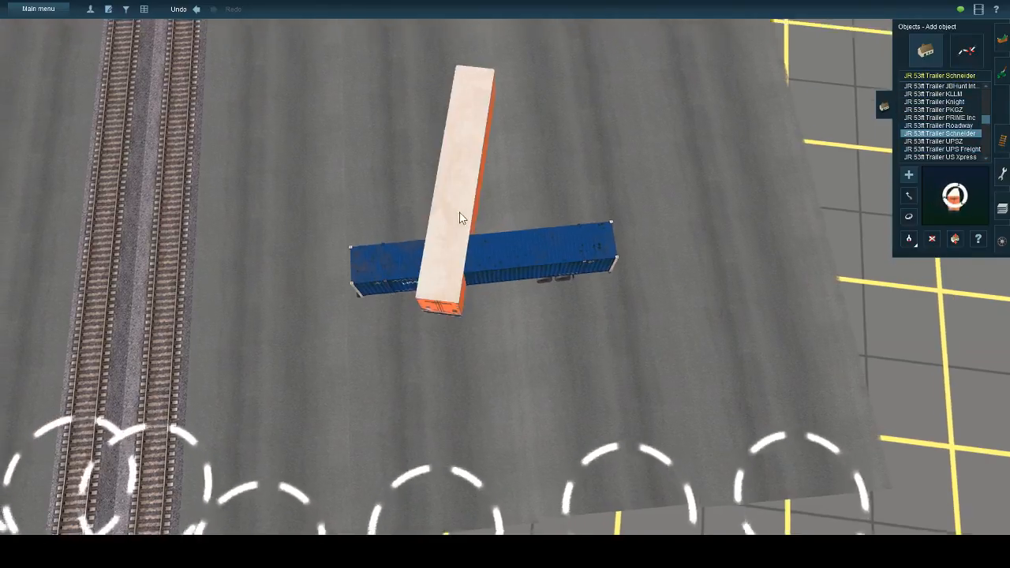
{"action": "left_click", "coordinate": [908, 216]}
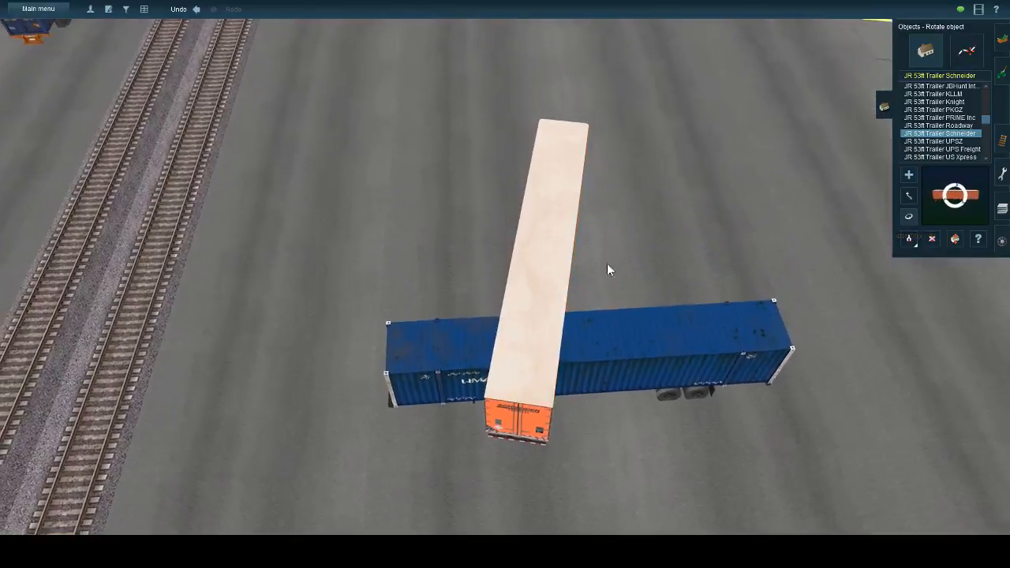
{"action": "left_click_drag", "start_coordinate": [607, 268], "coordinate": [708, 281]}
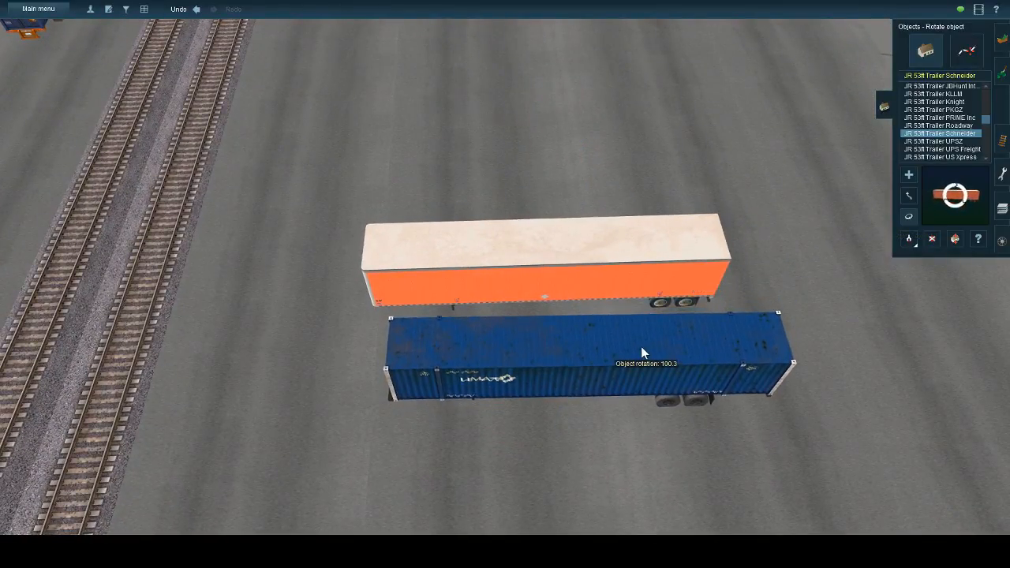
- Fine-tune the Schneider trailer's rotation and move it level with the blue UMAX trailer, leaving a narrow gap
{"action": "left_click_drag", "start_coordinate": [638, 330], "coordinate": [637, 330]}
{"action": "key", "text": "Up"}
{"action": "left_click_drag", "start_coordinate": [633, 279], "coordinate": [633, 280]}
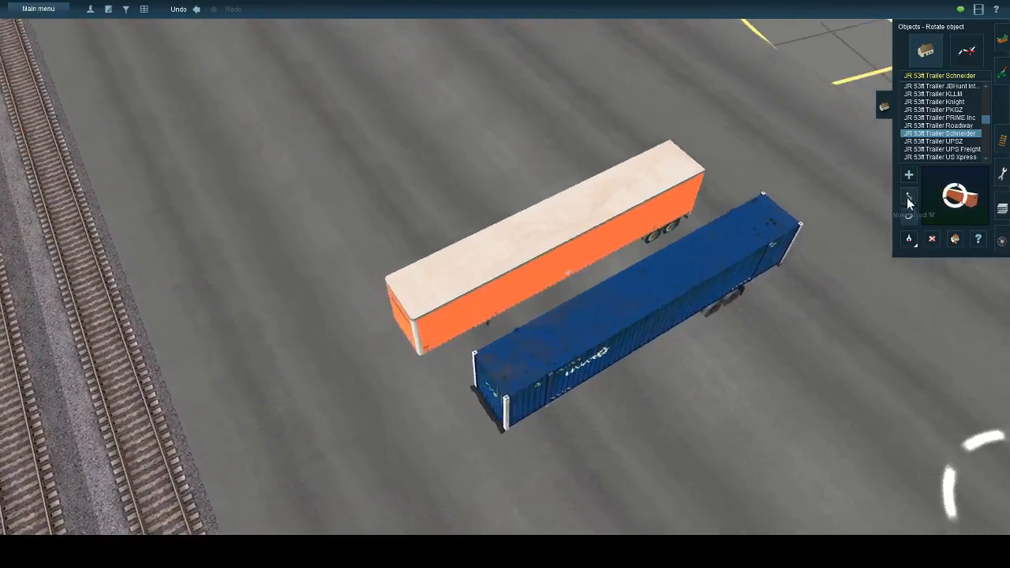
{"action": "left_click", "coordinate": [906, 197]}
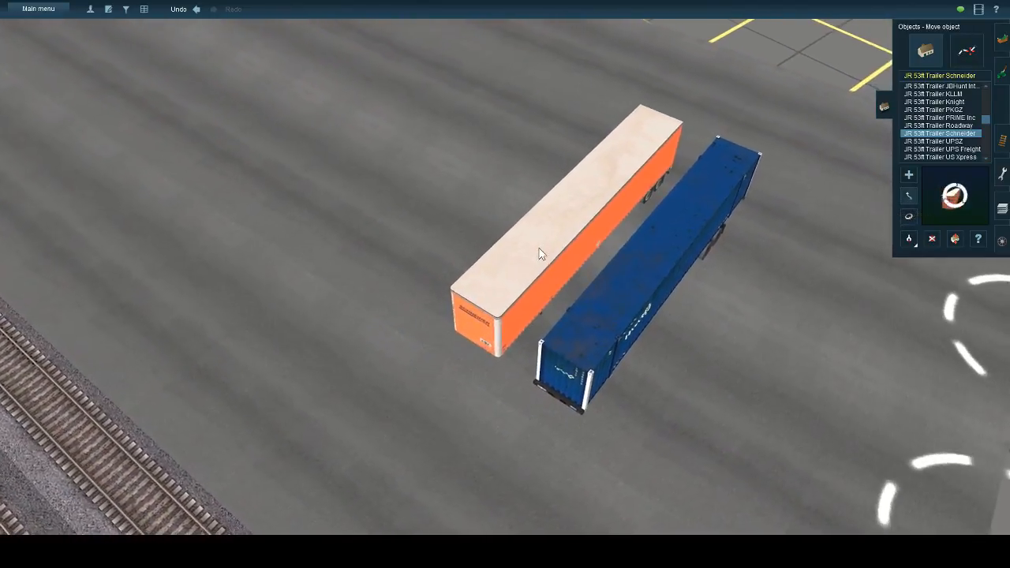
{"action": "key", "text": "Down"}
{"action": "key", "text": "Left"}
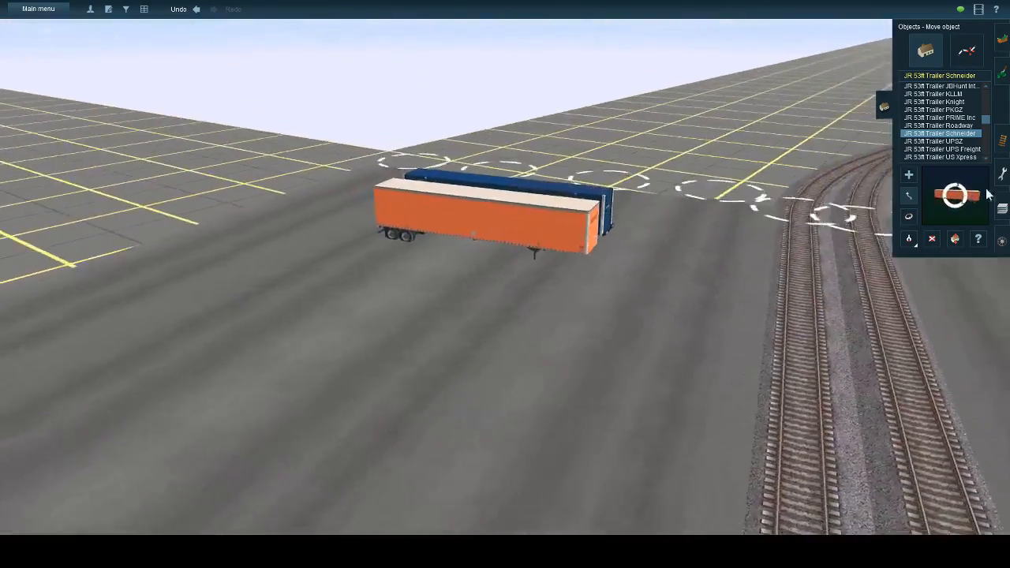
{"action": "key", "text": "Up"}
{"action": "key", "text": "Right"}
- Add a JR 53ft Trailer JBHunt Intermodal Red, rotate it parallel to the Schneider trailer and move it into the row alongside
{"action": "scroll", "coordinate": [972, 102], "scroll_direction": "up", "scroll_amount": 1}
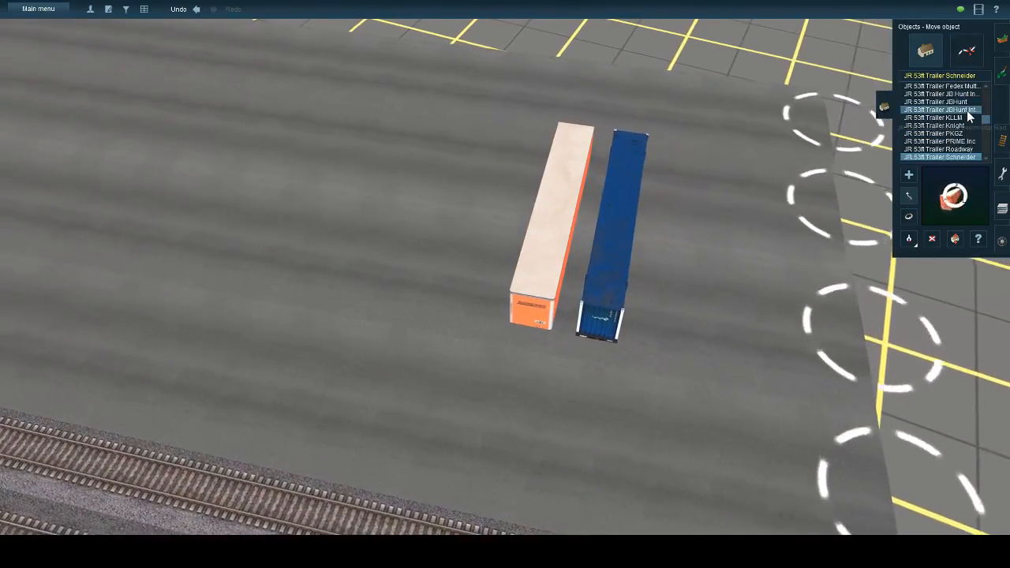
{"action": "left_click", "coordinate": [958, 108]}
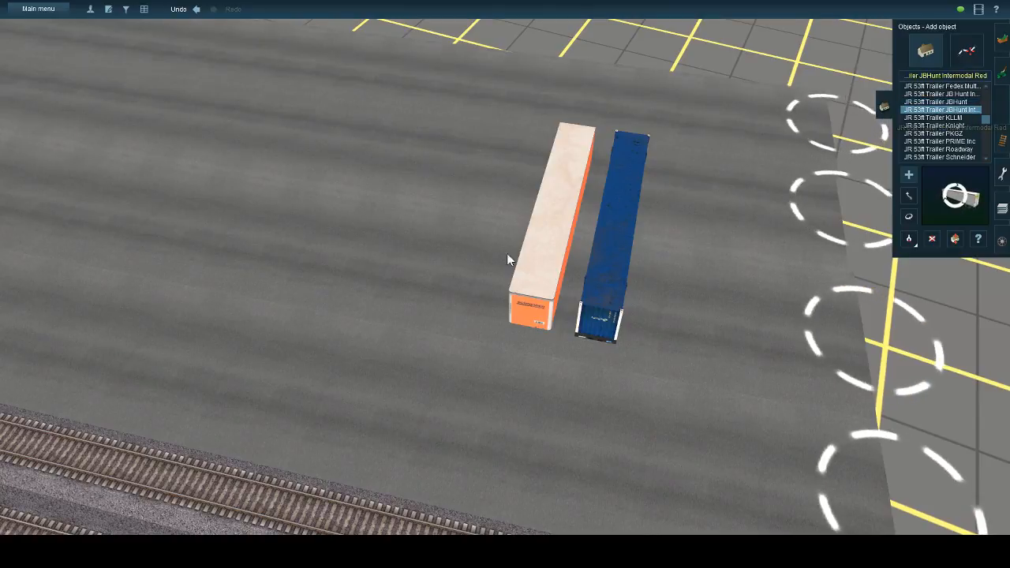
{"action": "left_click", "coordinate": [487, 227]}
{"action": "key", "text": "Right"}
{"action": "key", "text": "Up"}
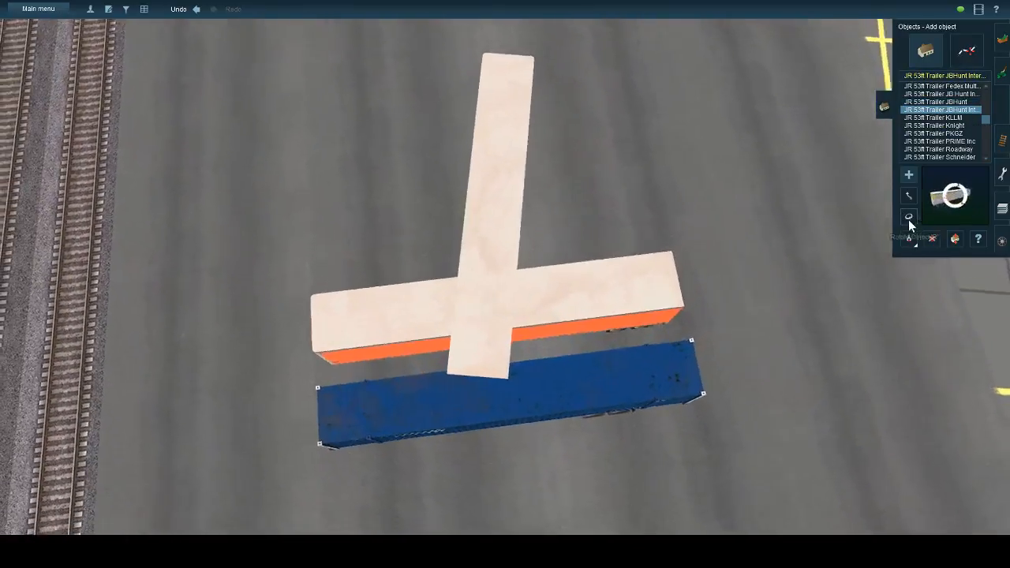
{"action": "left_click", "coordinate": [908, 218]}
{"action": "left_click_drag", "start_coordinate": [529, 189], "coordinate": [680, 188]}
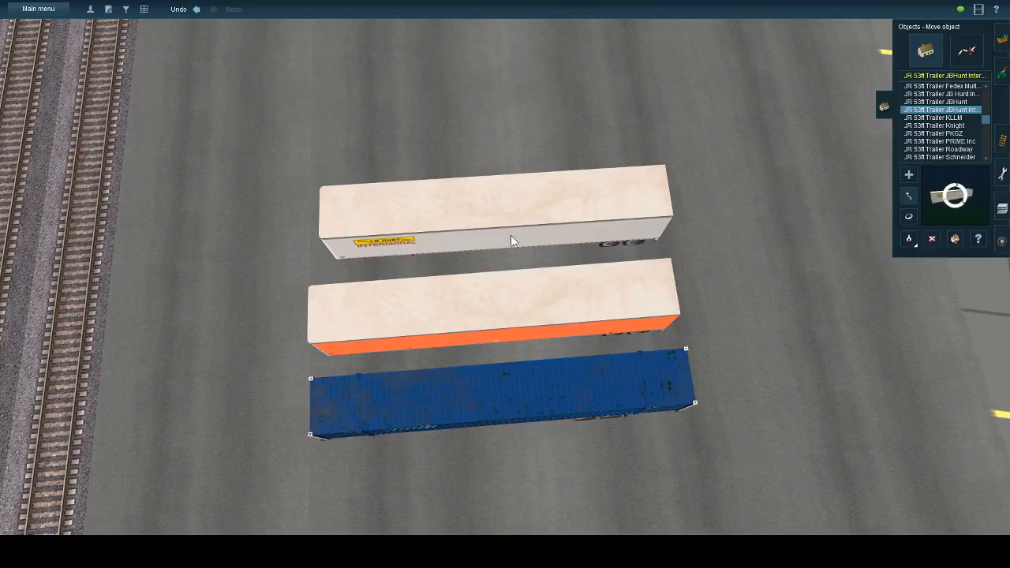
{"action": "key", "text": "Up"}
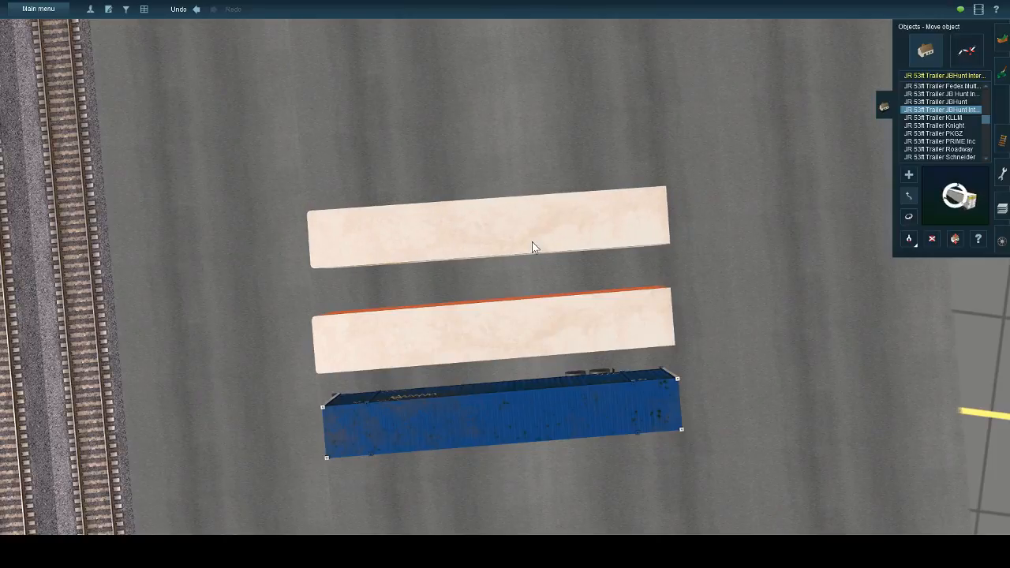
{"action": "left_click_drag", "start_coordinate": [533, 242], "coordinate": [529, 249]}
{"action": "key", "text": "Left"}
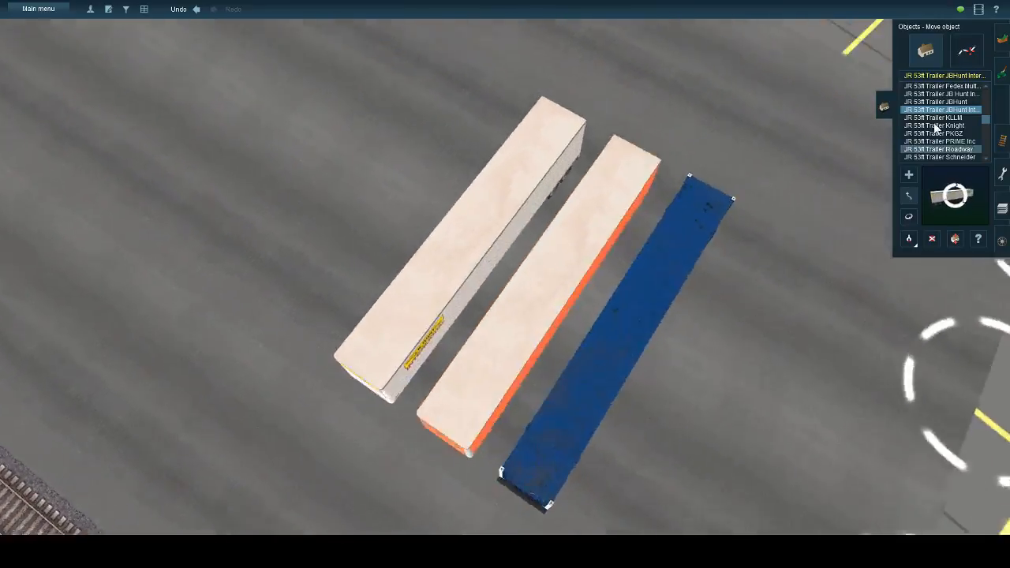
- Fine-tune the J.B. Hunt Intermodal trailer's rotation to match the other parked trailers
{"action": "key", "text": "Left"}
{"action": "key", "text": "Down"}
{"action": "key", "text": "Up"}
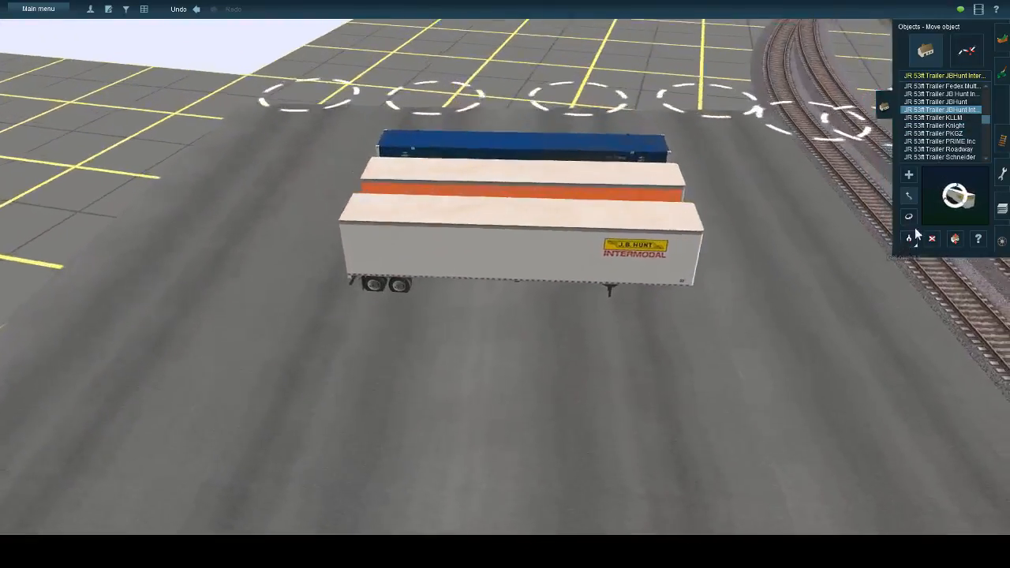
{"action": "key", "text": "Left"}
{"action": "key", "text": "Up"}
{"action": "left_click", "coordinate": [907, 216]}
{"action": "left_click_drag", "start_coordinate": [539, 234], "coordinate": [542, 240]}
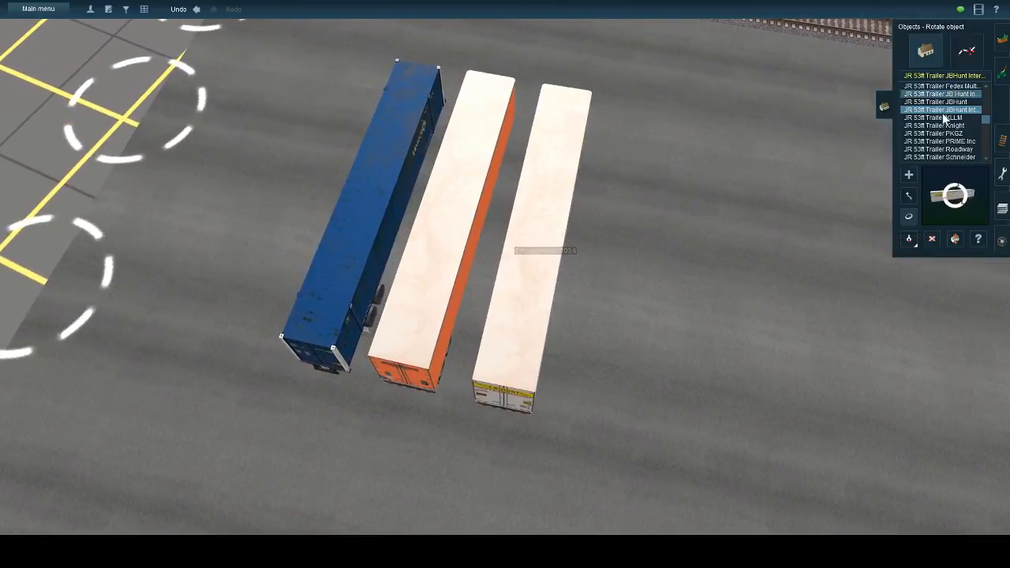
- Add a JR 53ft Trailer JBHunt, turn it parallel to the row and park it beside the J.B. Hunt Intermodal trailer
{"action": "left_click", "coordinate": [631, 310]}
{"action": "key", "text": "Down"}
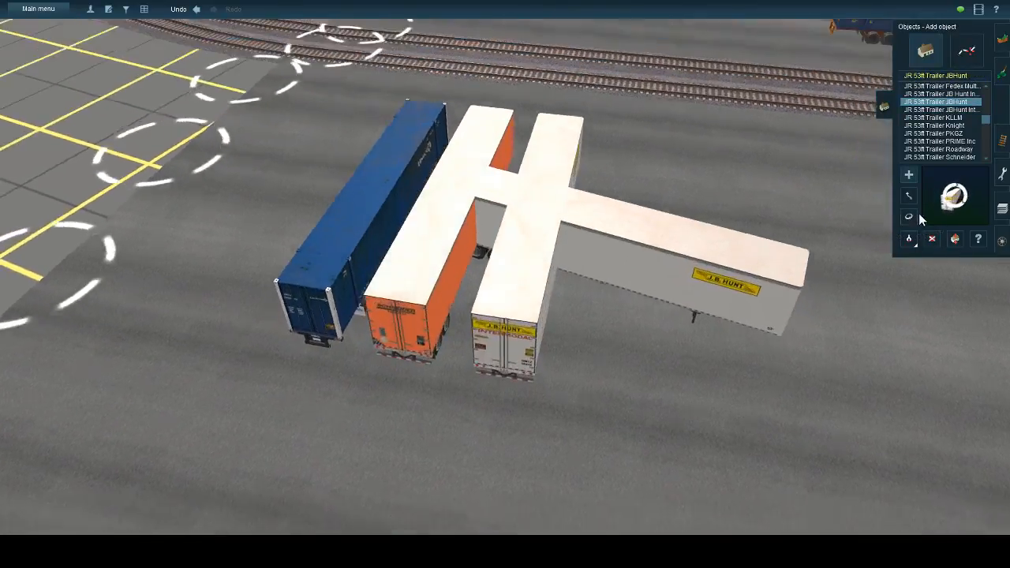
{"action": "left_click", "coordinate": [908, 216]}
{"action": "key", "text": "Up"}
{"action": "left_click_drag", "start_coordinate": [761, 235], "coordinate": [810, 236]}
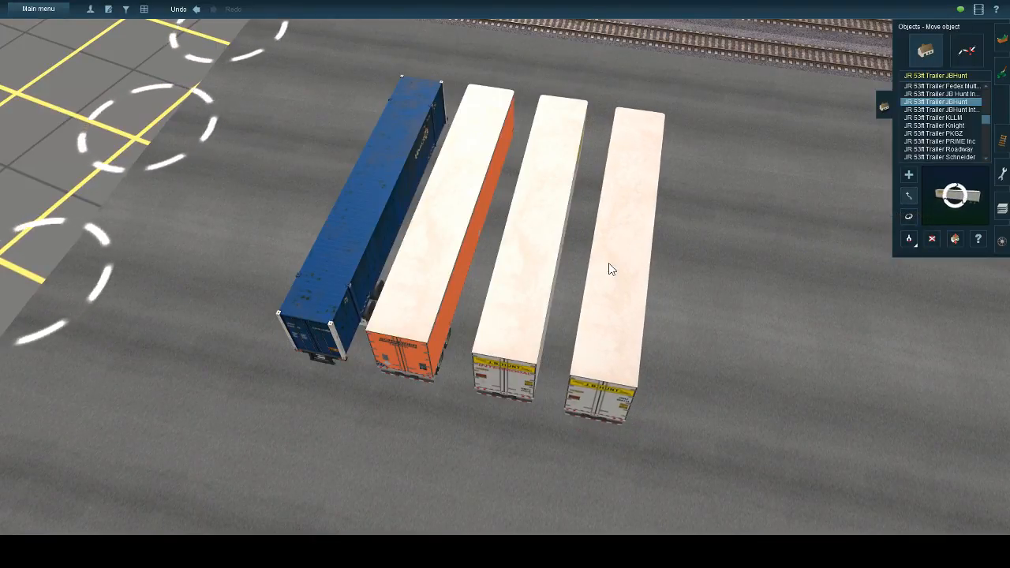
{"action": "key", "text": "Down"}
- Add a second JR 53ft Trailer JBHunt, rotate it parallel and move it to the open end of the trailer row
{"action": "key", "text": "a"}
{"action": "left_click", "coordinate": [735, 304]}
{"action": "key", "text": "Up"}
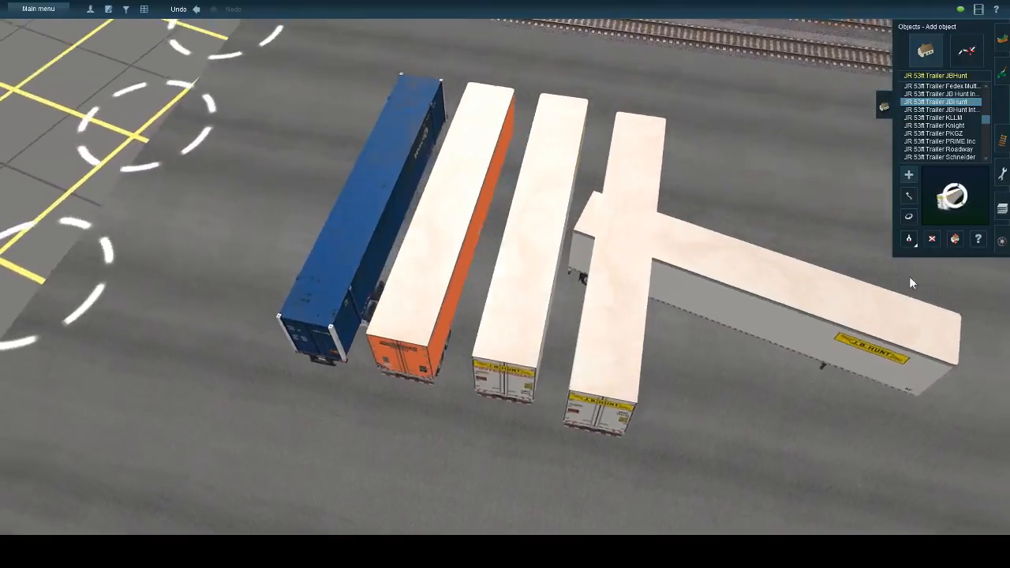
{"action": "left_click_drag", "start_coordinate": [699, 287], "coordinate": [875, 284]}
{"action": "left_click", "coordinate": [909, 195]}
{"action": "left_click_drag", "start_coordinate": [753, 282], "coordinate": [719, 259]}
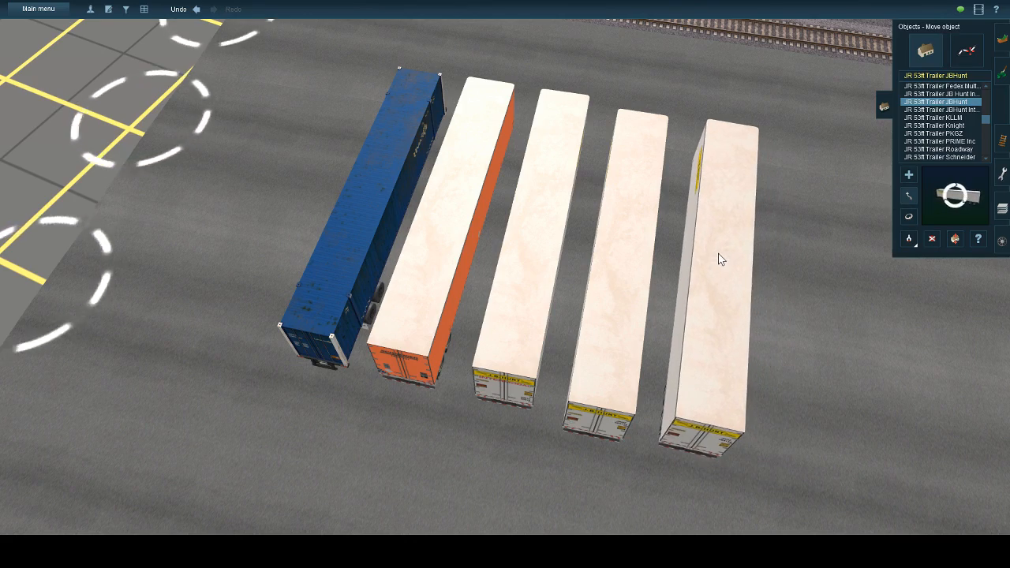
- Place another JR 53ft Trailer Schneider at the J.B. Hunt end of the row and delete it again
{"action": "scroll", "coordinate": [608, 320], "scroll_direction": "down", "scroll_amount": 3}
{"action": "key", "text": "Left"}
{"action": "key", "text": "Down"}
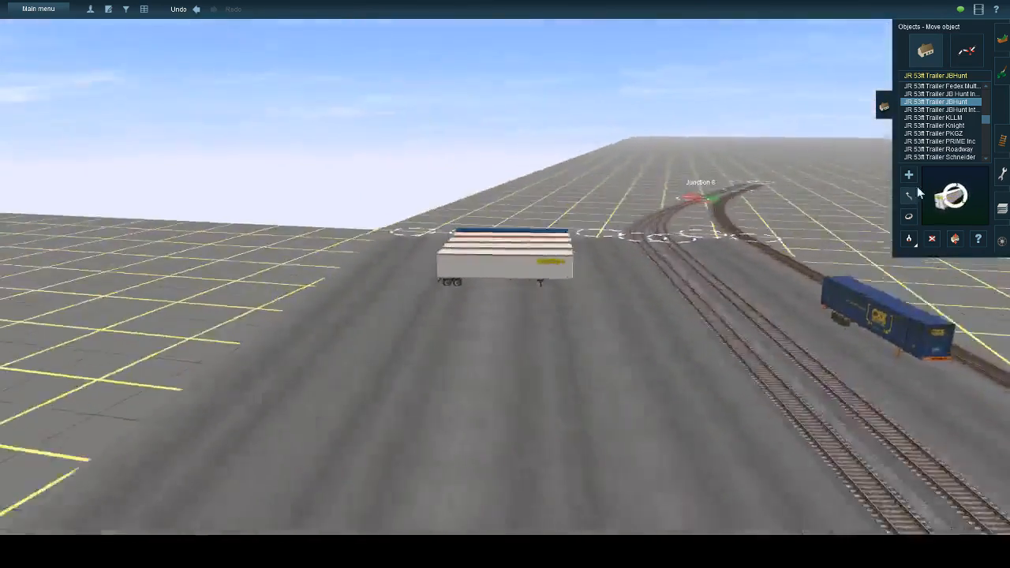
{"action": "key", "text": "Up"}
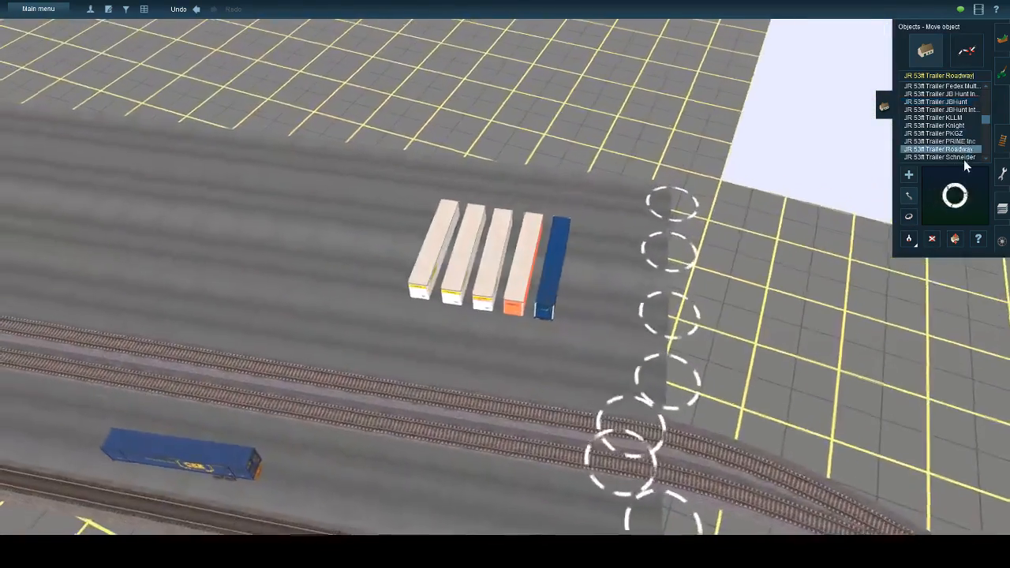
{"action": "left_click", "coordinate": [962, 159]}
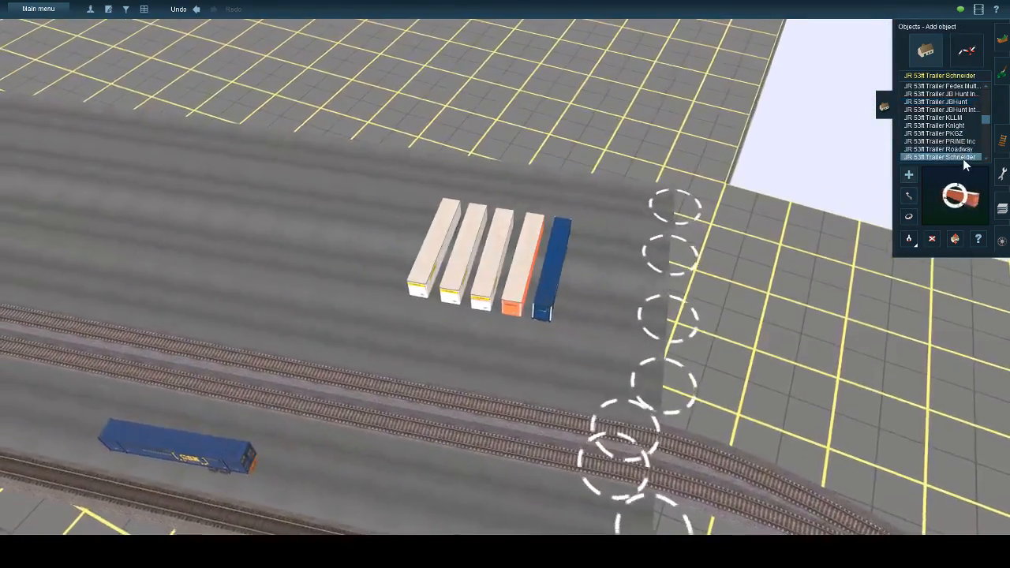
{"action": "key", "text": "Left"}
{"action": "key", "text": "Up"}
{"action": "key", "text": "Left"}
{"action": "left_click", "coordinate": [522, 198]}
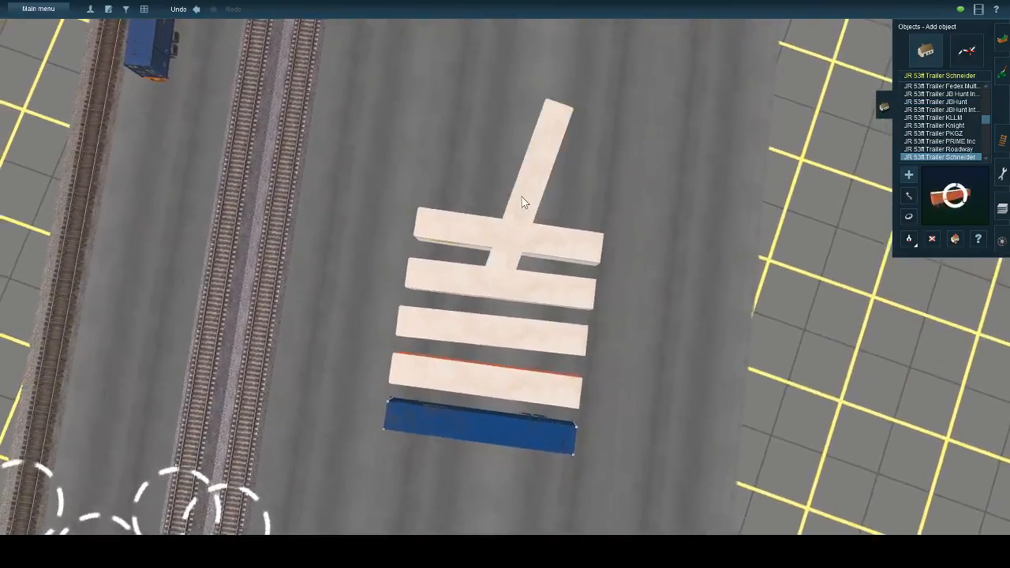
{"action": "scroll", "coordinate": [523, 200], "scroll_direction": "up", "scroll_amount": 3}
{"action": "left_click", "coordinate": [931, 239]}
{"action": "key", "text": "Left"}
{"action": "key", "text": "Down"}
{"action": "left_click", "coordinate": [576, 247]}
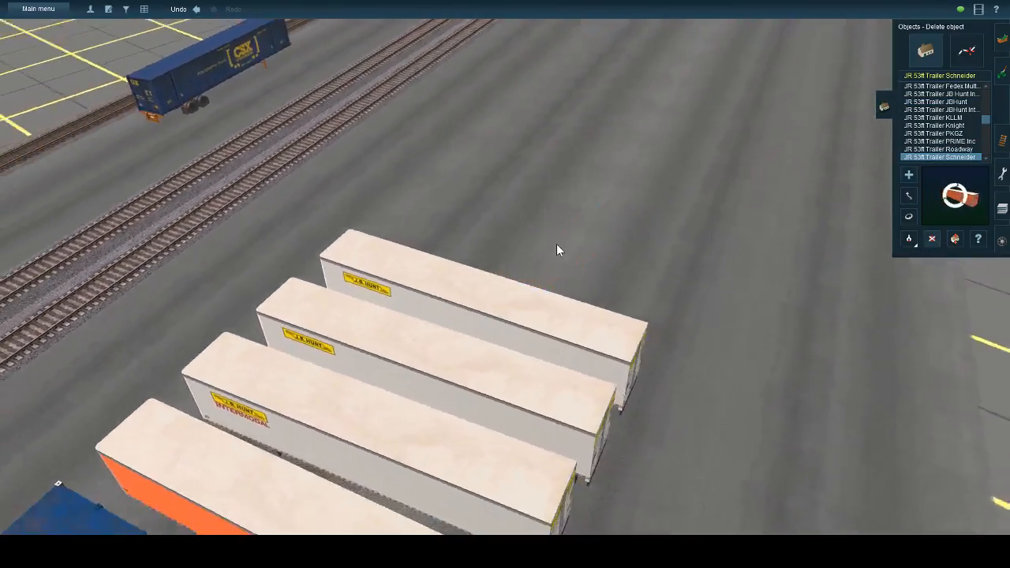
- Add a JR 53ft UMAX Ctr/Trlr at the J.B. Hunt end of the row and rotate it parallel to the trailers
{"action": "key", "text": "Up"}
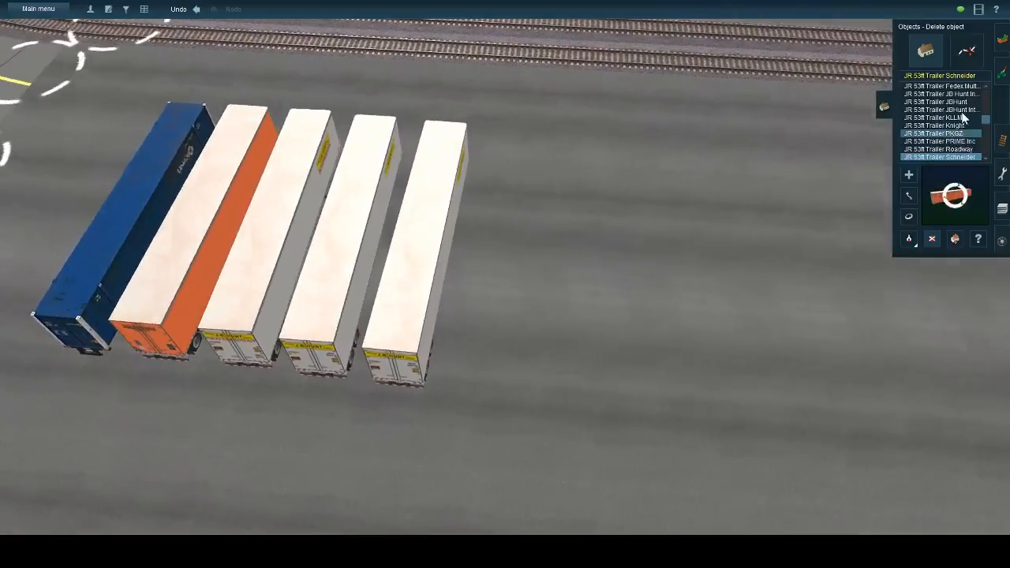
{"action": "scroll", "coordinate": [965, 146], "scroll_direction": "down", "scroll_amount": 3}
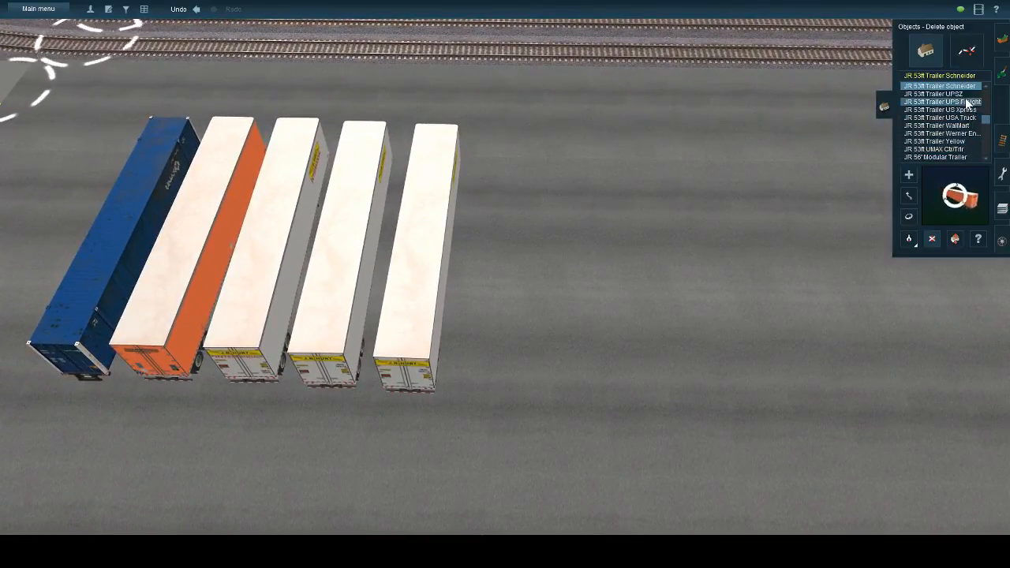
{"action": "left_click", "coordinate": [956, 149]}
{"action": "left_click", "coordinate": [499, 273]}
{"action": "scroll", "coordinate": [500, 272], "scroll_direction": "up", "scroll_amount": 5}
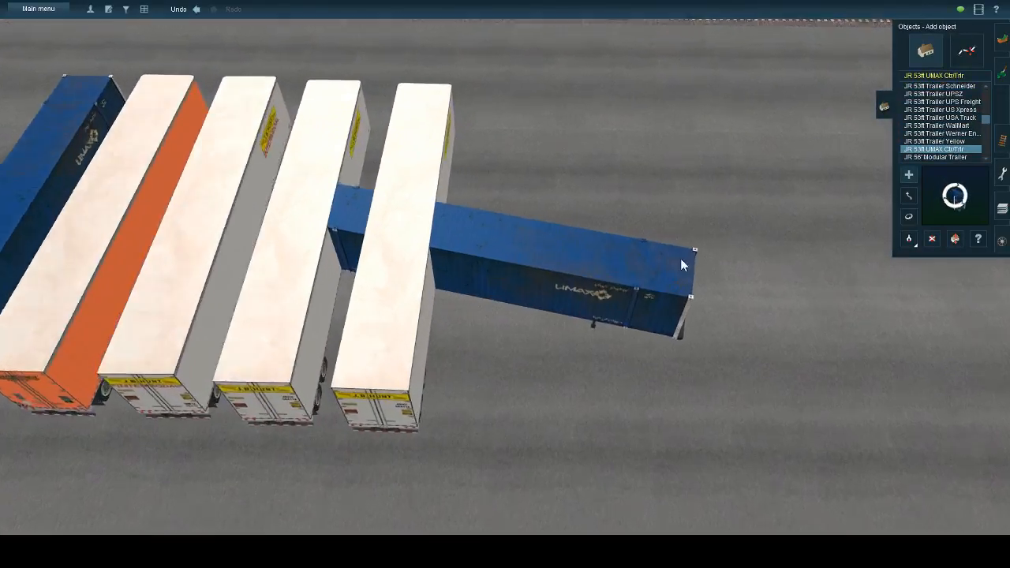
{"action": "left_click_drag", "start_coordinate": [683, 281], "coordinate": [863, 258]}
{"action": "key", "text": "Left"}
{"action": "key", "text": "Down"}
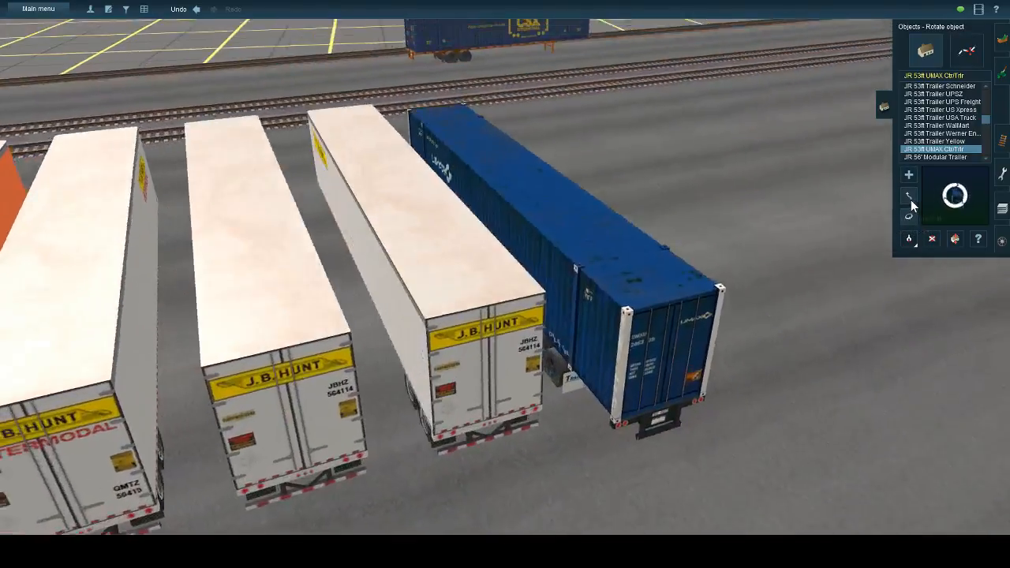
- Move the new UMAX container trailer alongside the last J.B. Hunt trailer, level with the row
{"action": "left_click", "coordinate": [909, 197]}
{"action": "key", "text": "Up"}
{"action": "key", "text": "Down"}
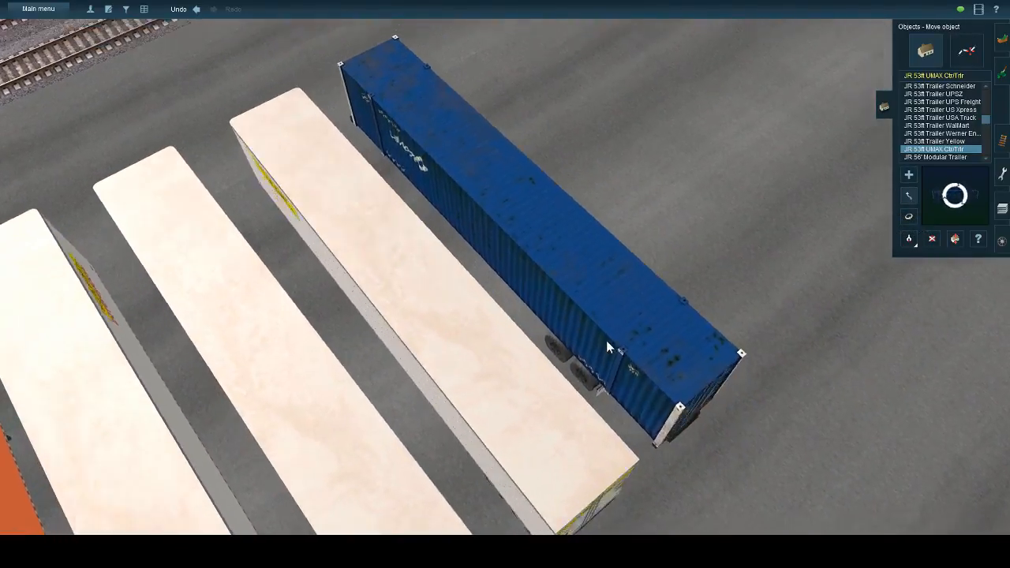
{"action": "key", "text": "Left"}
- Pick the JR 53ft Trailer JBHunt from the row, add another beyond the new UMAX trailer and rotate it parallel
{"action": "left_click", "coordinate": [910, 239]}
{"action": "key", "text": "Left"}
{"action": "left_click", "coordinate": [571, 255]}
{"action": "key", "text": "Up"}
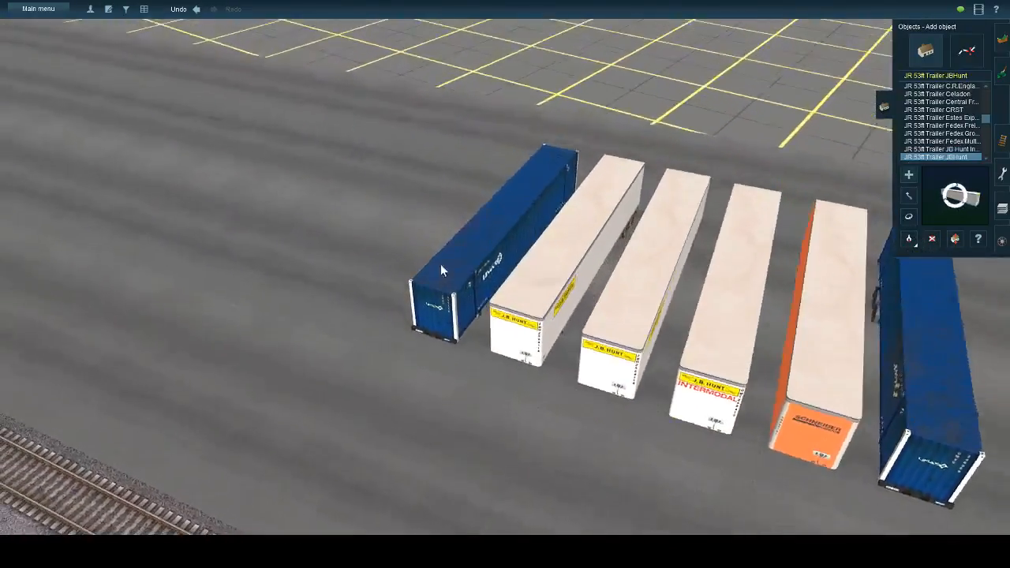
{"action": "key", "text": "Right"}
{"action": "left_click", "coordinate": [556, 207]}
{"action": "scroll", "coordinate": [568, 209], "scroll_direction": "up", "scroll_amount": 2}
{"action": "scroll", "coordinate": [834, 250], "scroll_direction": "up", "scroll_amount": 2}
{"action": "left_click", "coordinate": [909, 216]}
{"action": "left_click_drag", "start_coordinate": [627, 273], "coordinate": [794, 272]}
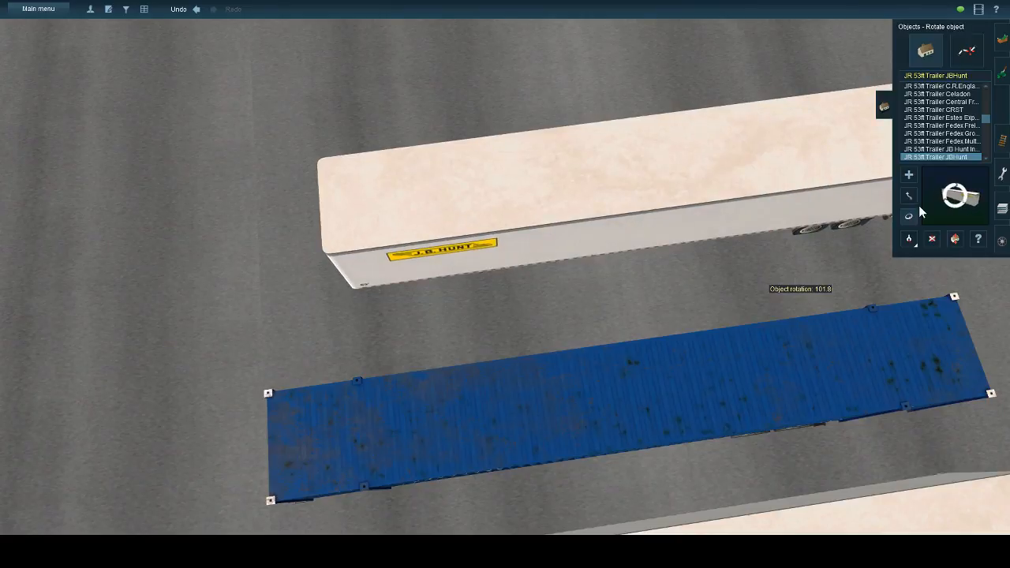
- Move the newly added J.B. Hunt trailer closer to the UMAX trailer, level with its ends
{"action": "left_click", "coordinate": [908, 195]}
{"action": "left_click_drag", "start_coordinate": [722, 204], "coordinate": [682, 238]}
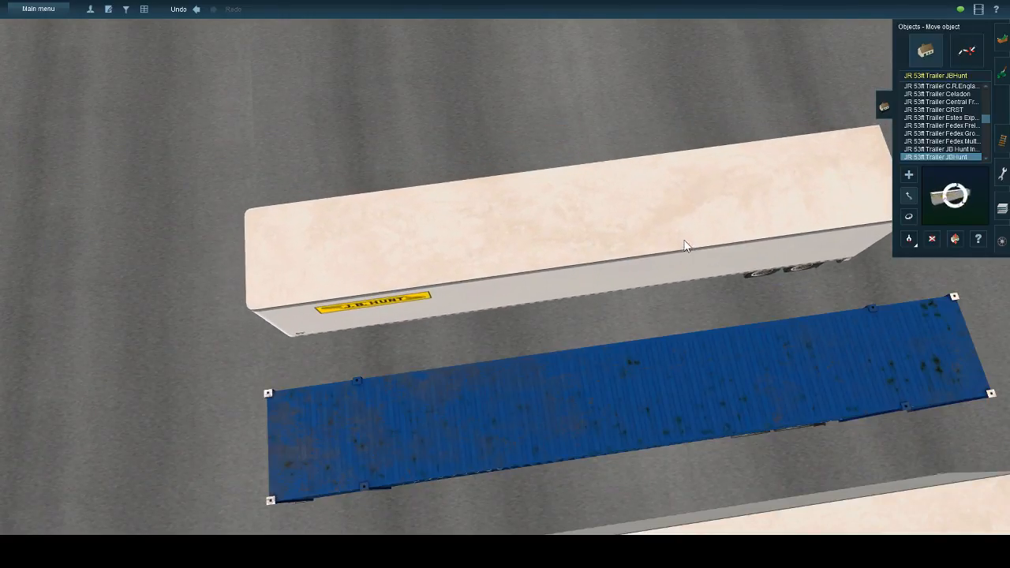
{"action": "scroll", "coordinate": [682, 238], "scroll_direction": "down", "scroll_amount": 3}
{"action": "key", "text": "Down"}
{"action": "key", "text": "Left"}
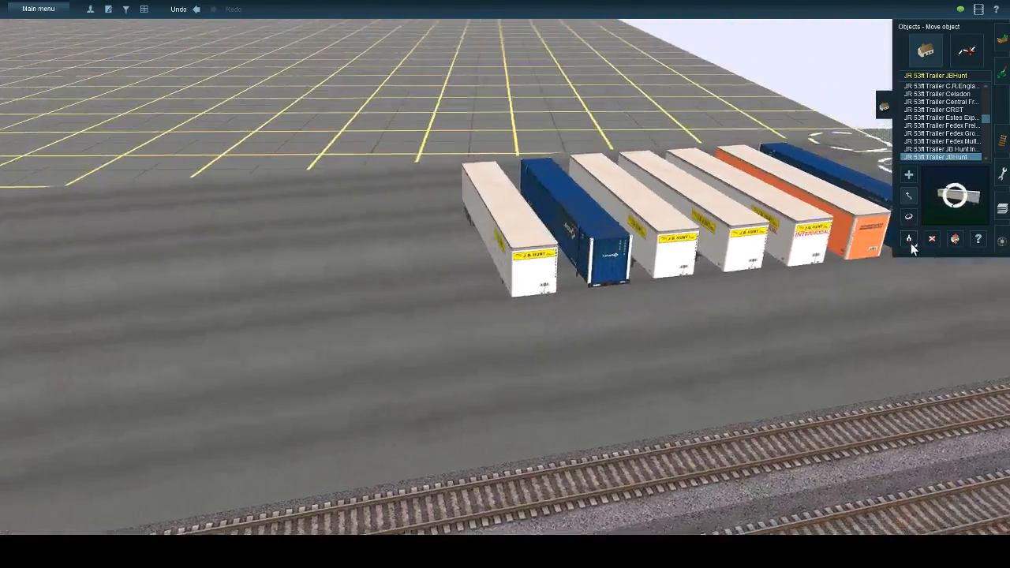
- Pick the JR 53ft Trailer Schneider from the row and add another at the open end beside the J.B. Hunt trailer
{"action": "left_click", "coordinate": [910, 242]}
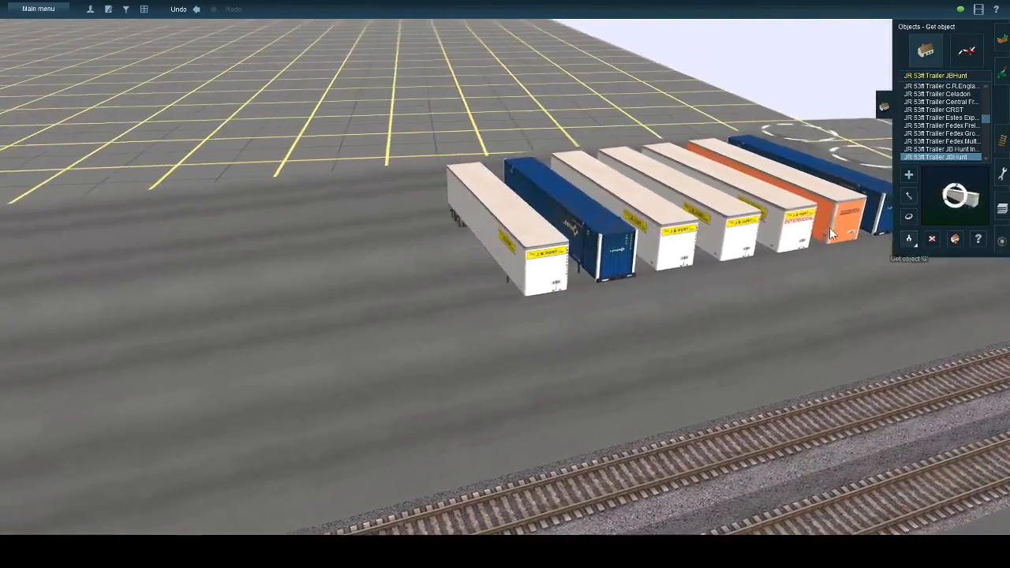
{"action": "left_click", "coordinate": [830, 222]}
{"action": "right_click", "coordinate": [719, 237]}
{"action": "key", "text": "Up"}
{"action": "key", "text": "Right"}
{"action": "right_click", "coordinate": [362, 254]}
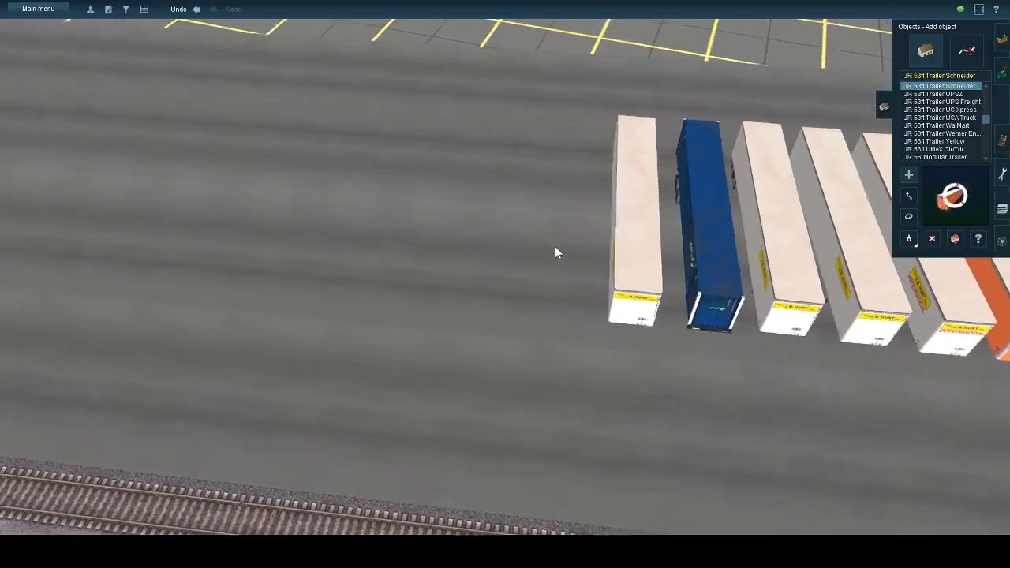
{"action": "left_click", "coordinate": [555, 245]}
{"action": "scroll", "coordinate": [572, 243], "scroll_direction": "up", "scroll_amount": 2}
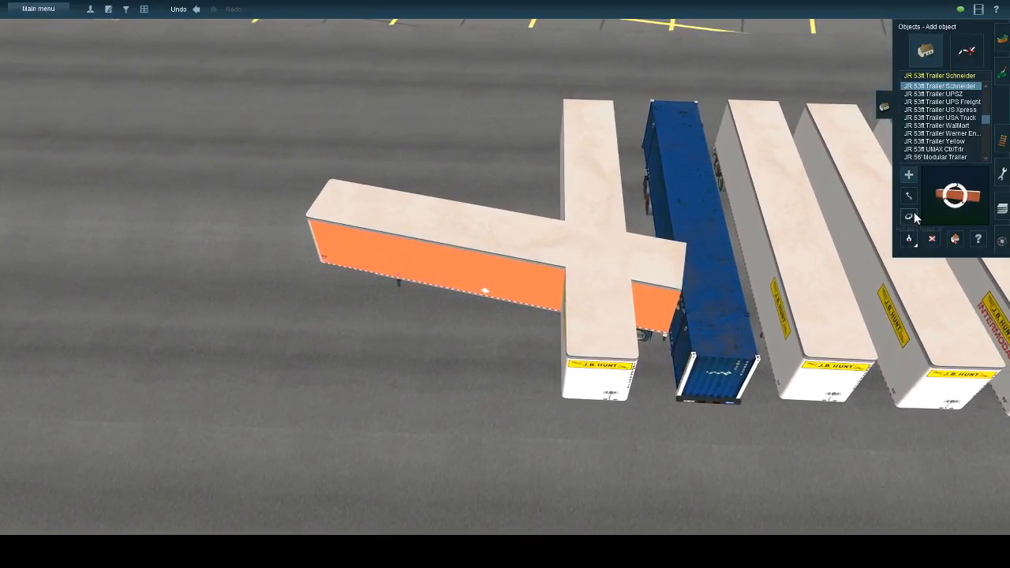
- Rotate the new Schneider trailer parallel to the row and move it level with the neighbouring trailers
{"action": "scroll", "coordinate": [765, 279], "scroll_direction": "down", "scroll_amount": 5}
{"action": "scroll", "coordinate": [493, 268], "scroll_direction": "up", "scroll_amount": 2}
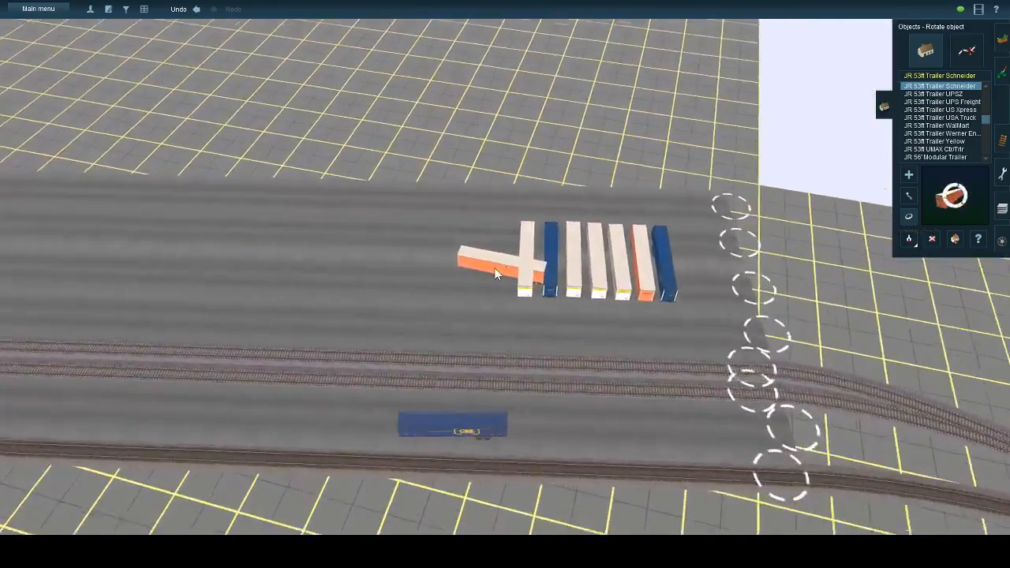
{"action": "left_click_drag", "start_coordinate": [508, 262], "coordinate": [687, 251]}
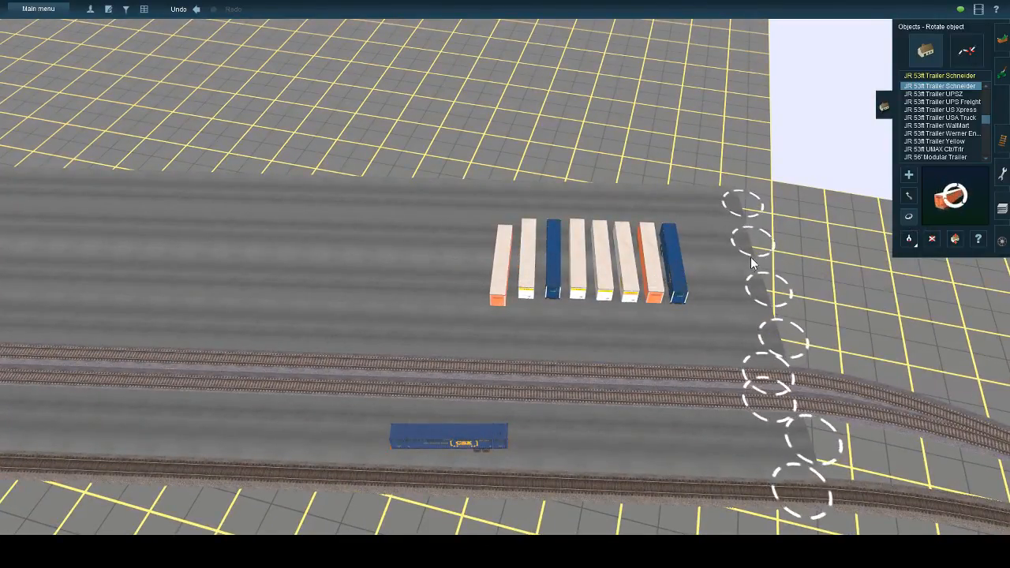
{"action": "scroll", "coordinate": [518, 334], "scroll_direction": "up", "scroll_amount": 5}
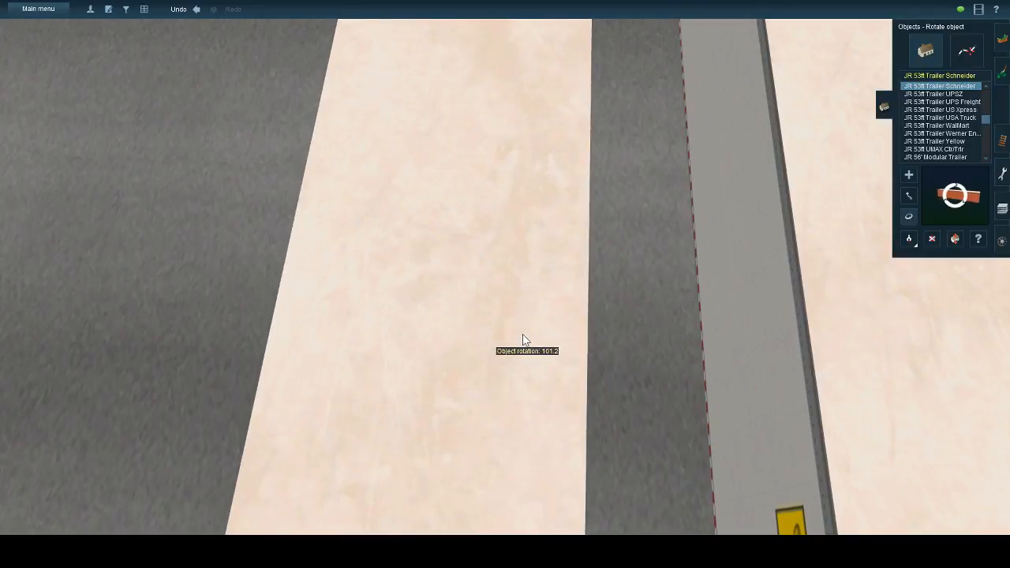
{"action": "scroll", "coordinate": [521, 336], "scroll_direction": "down", "scroll_amount": 5}
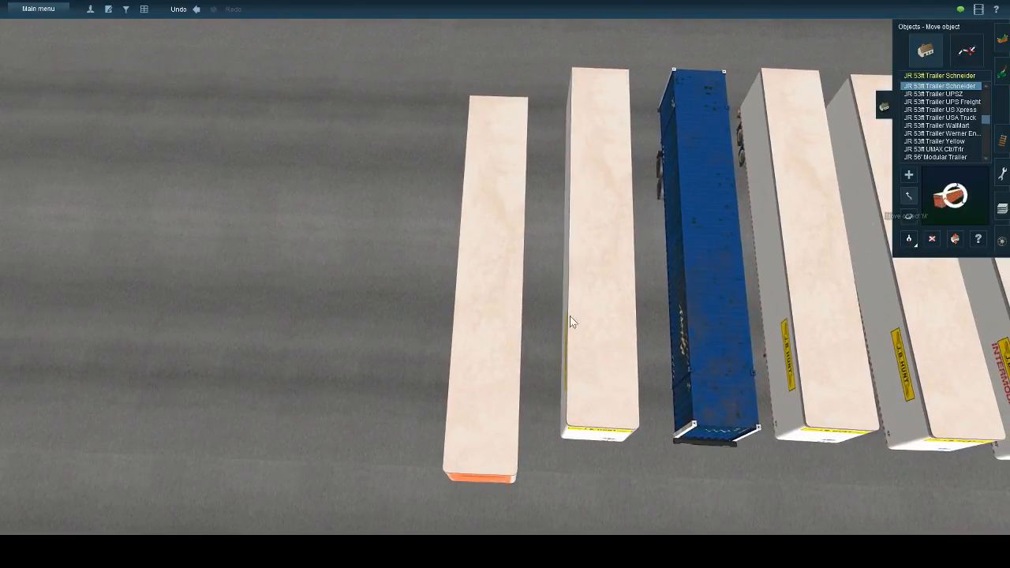
{"action": "left_click_drag", "start_coordinate": [496, 284], "coordinate": [493, 286]}
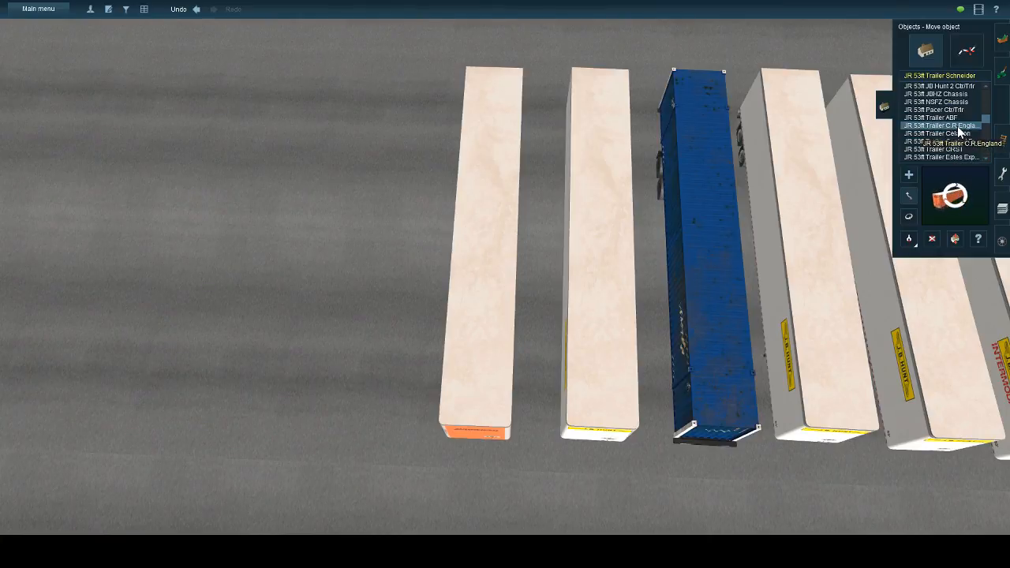
- Choose the JR 53ft CSX Blue Ctr/Trlr as the object to add and delete the J.B. Hunt Intermodal trailer from the row
{"action": "left_click", "coordinate": [959, 110]}
{"action": "right_click", "coordinate": [709, 342]}
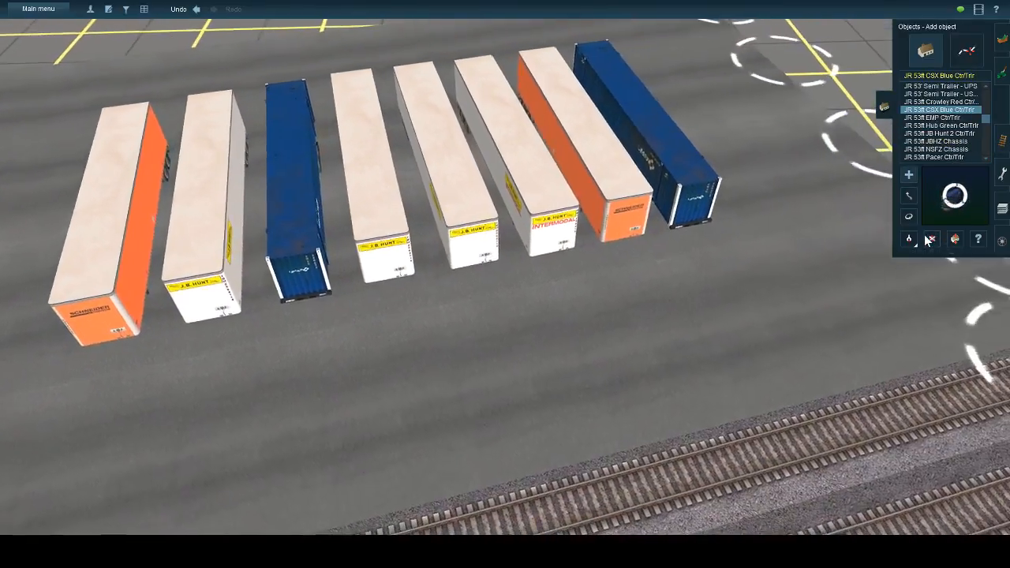
{"action": "left_click", "coordinate": [932, 239]}
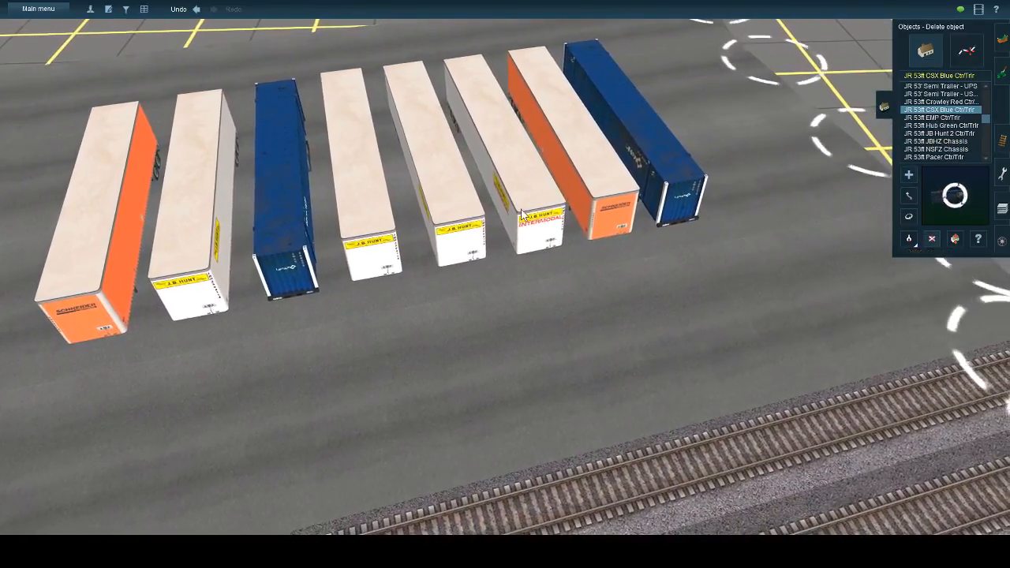
{"action": "left_click", "coordinate": [516, 213]}
- Add the JR 53ft CSX Blue Ctr/Trlr in the emptied space, rotate it parallel and align it between its neighbours
{"action": "scroll", "coordinate": [637, 220], "scroll_direction": "up", "scroll_amount": 3}
{"action": "key", "text": "Right"}
{"action": "left_click", "coordinate": [908, 176]}
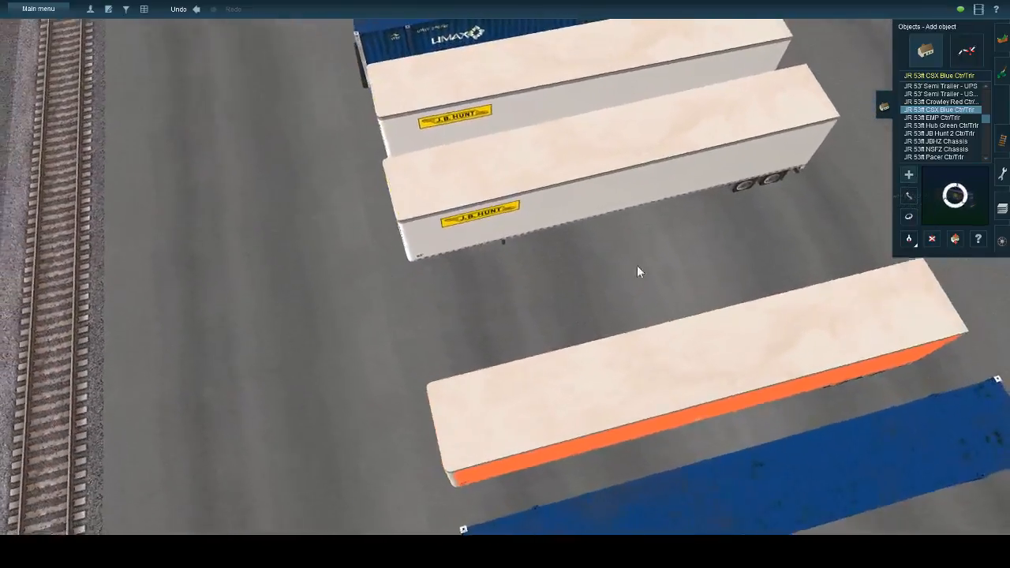
{"action": "left_click", "coordinate": [638, 267]}
{"action": "left_click", "coordinate": [908, 216]}
{"action": "left_click_drag", "start_coordinate": [708, 308], "coordinate": [846, 304]}
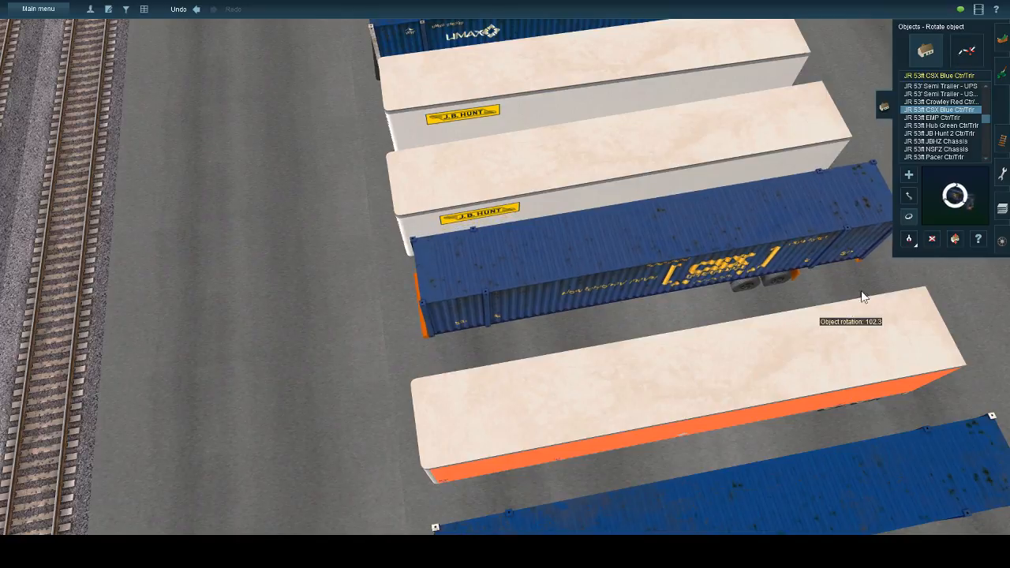
{"action": "left_click_drag", "start_coordinate": [773, 248], "coordinate": [770, 256]}
{"action": "key", "text": "Left"}
{"action": "scroll", "coordinate": [753, 287], "scroll_direction": "down", "scroll_amount": 5}
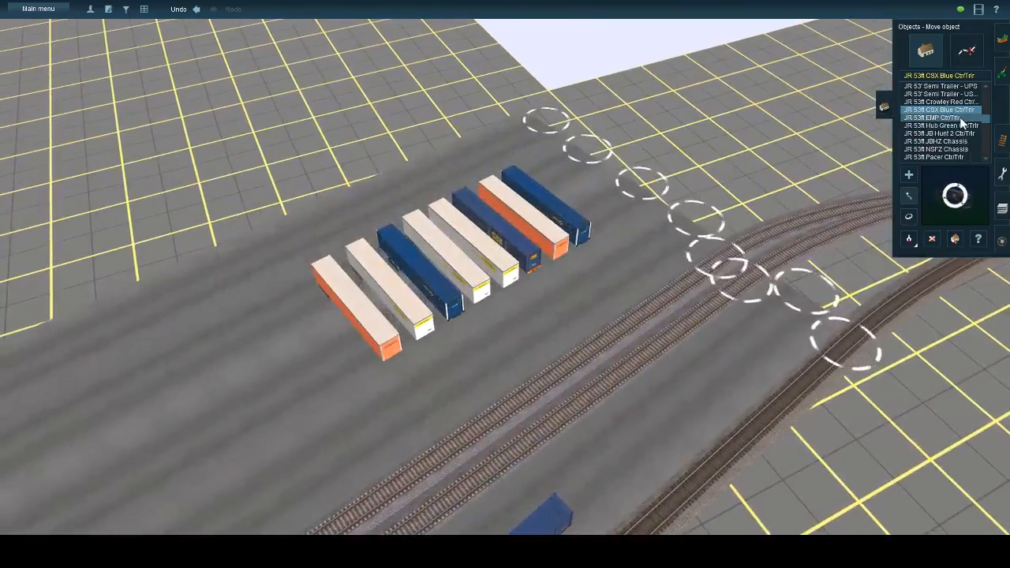
{"action": "scroll", "coordinate": [957, 110], "scroll_direction": "up", "scroll_amount": 4}
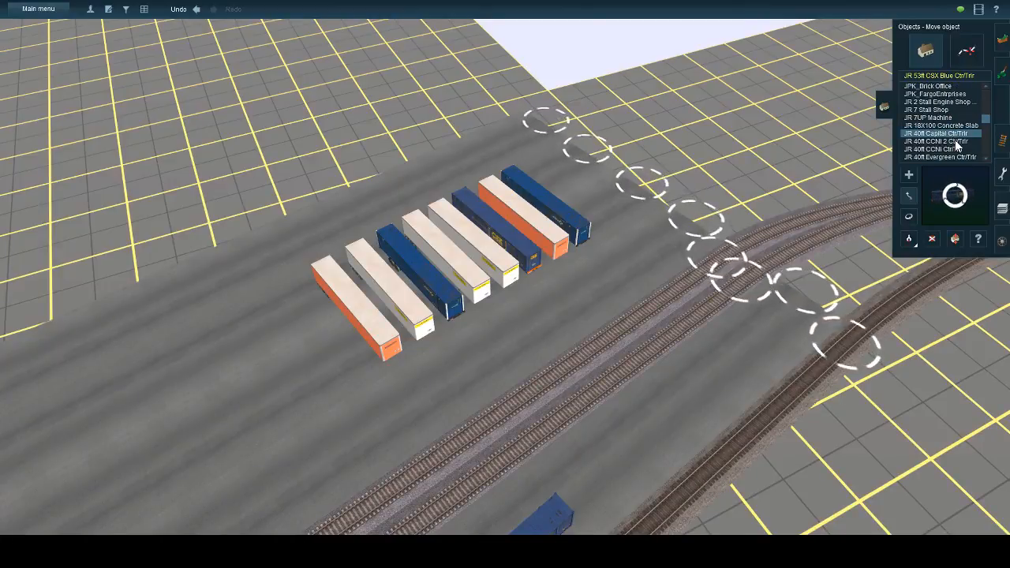
{"action": "scroll", "coordinate": [952, 141], "scroll_direction": "down", "scroll_amount": 4}
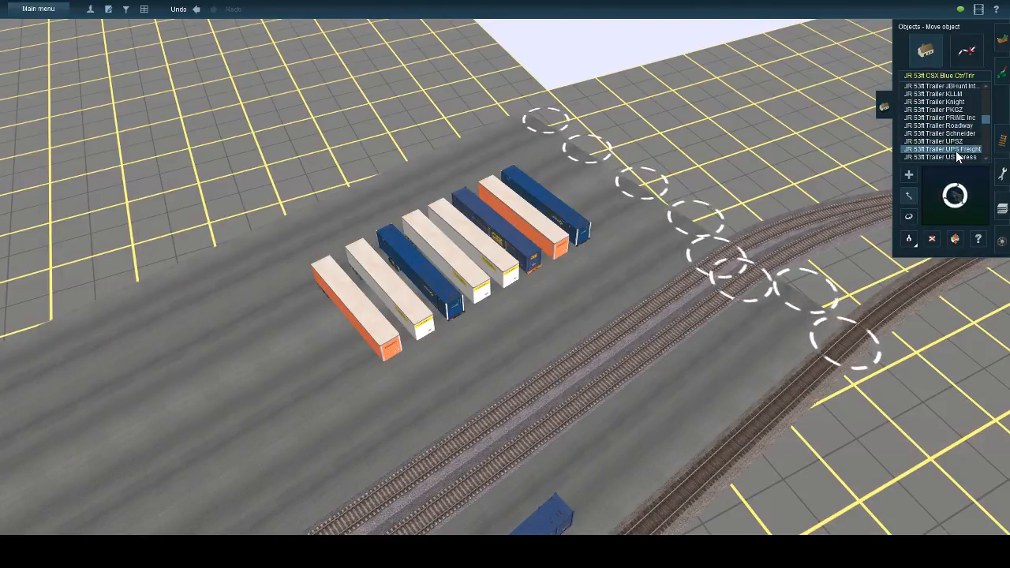
- Select the area around the eight parked trailers and paste a copy of the block beyond the Schneider end of the row
{"action": "right_click_drag", "start_coordinate": [328, 306], "coordinate": [995, 178]}
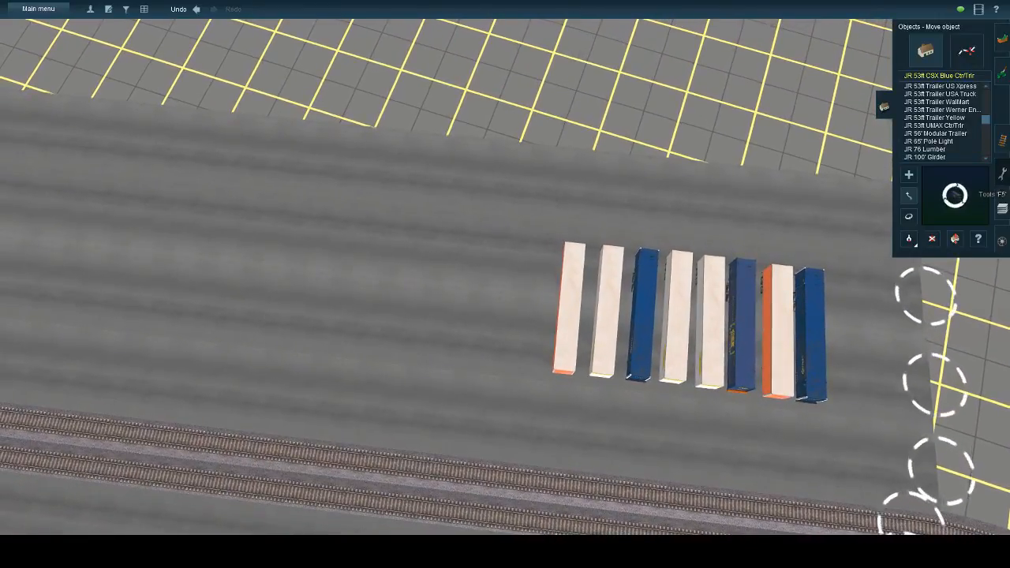
{"action": "left_click", "coordinate": [1002, 174]}
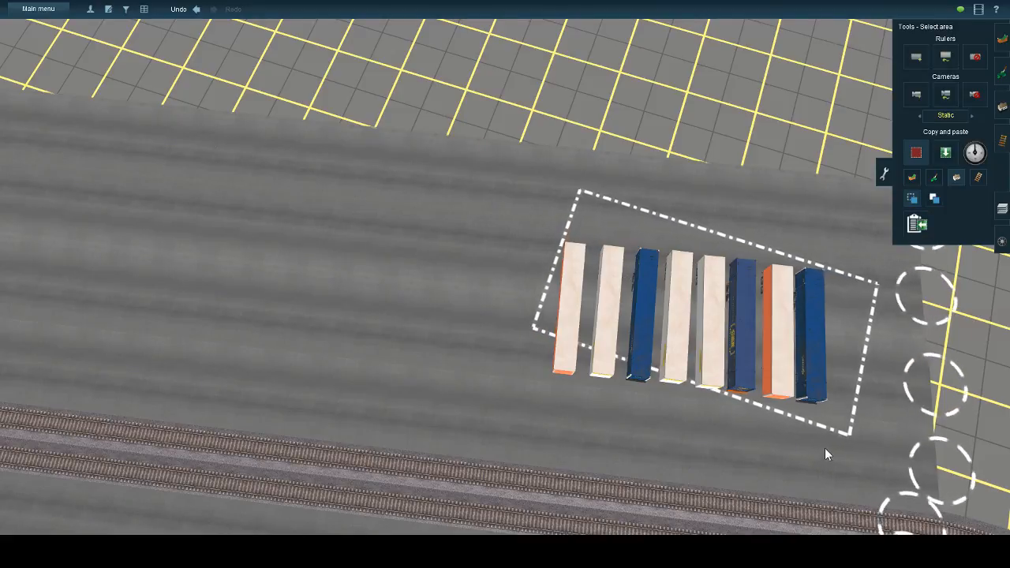
{"action": "left_click", "coordinate": [944, 153]}
{"action": "left_click_drag", "start_coordinate": [474, 256], "coordinate": [546, 270]}
{"action": "key", "text": "Left"}
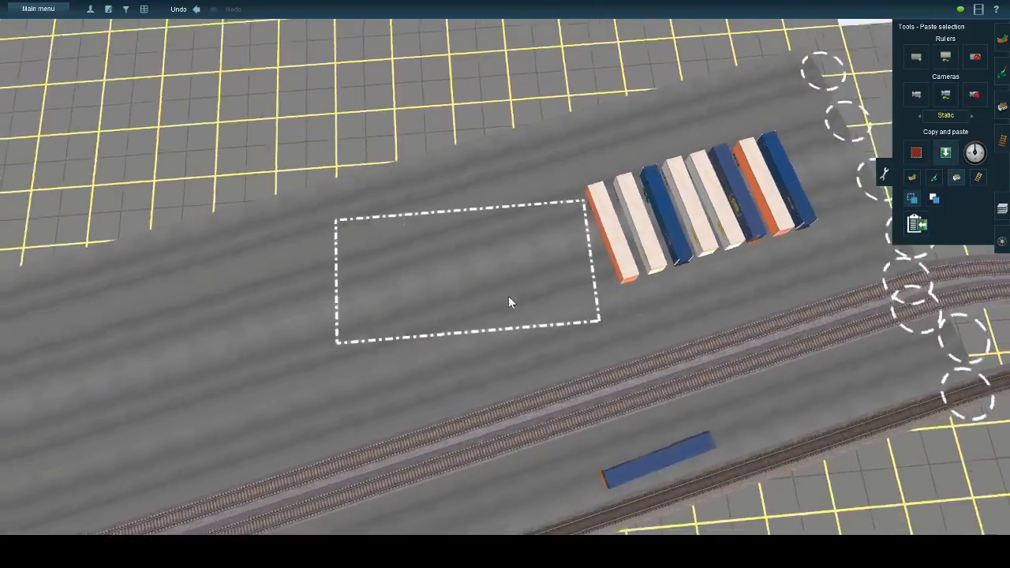
{"action": "left_click", "coordinate": [498, 282]}
- Paste two more copies of the eight-trailer block, continuing the row along the pavement toward the straddle crane
{"action": "right_click", "coordinate": [467, 308]}
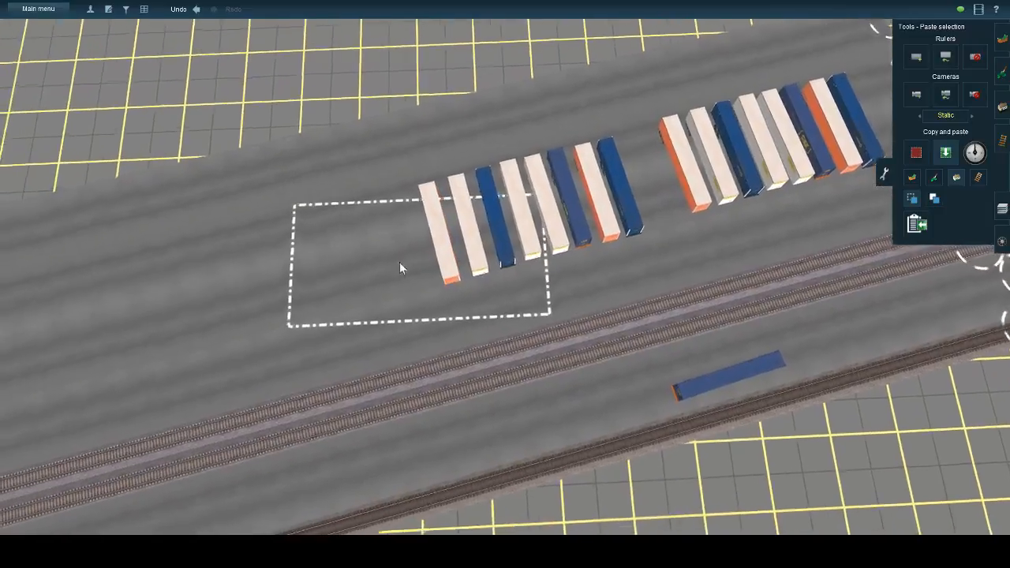
{"action": "left_click", "coordinate": [337, 264]}
{"action": "right_click", "coordinate": [338, 268]}
{"action": "key", "text": "Right"}
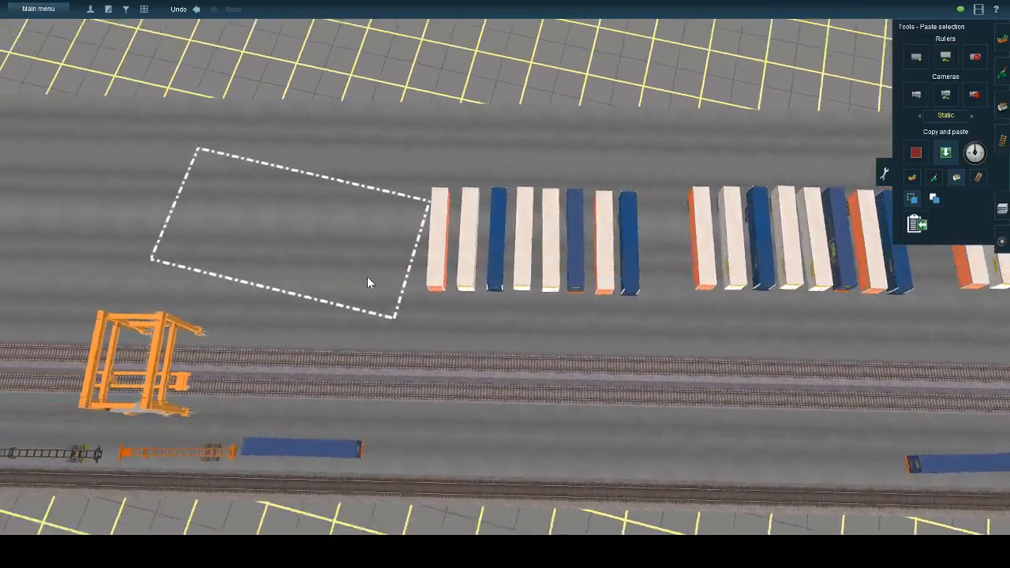
{"action": "left_click", "coordinate": [467, 250]}
- Try pasting another trailer block past the straddle crane, then undo that paste
{"action": "right_click", "coordinate": [426, 243]}
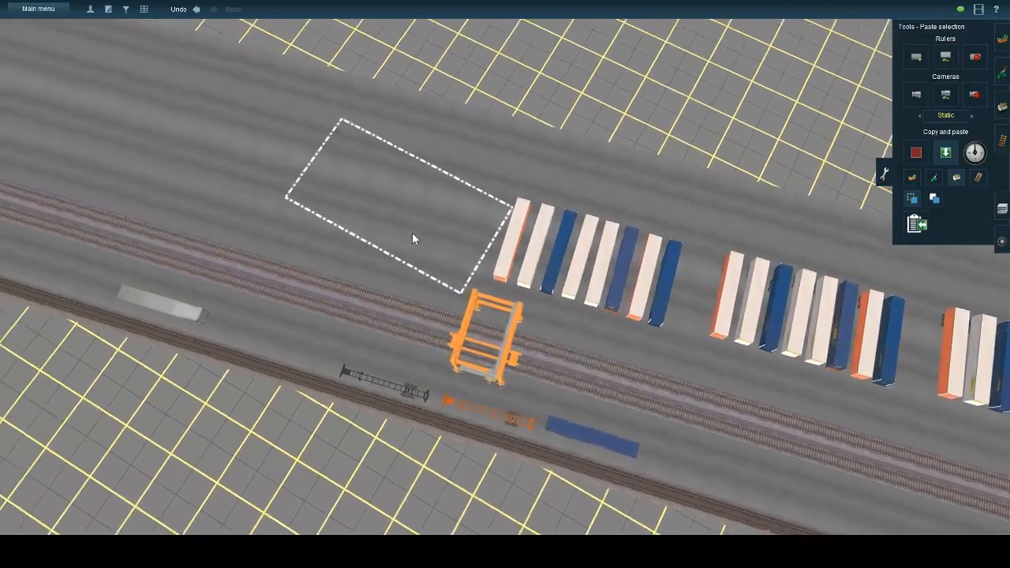
{"action": "left_click", "coordinate": [475, 237]}
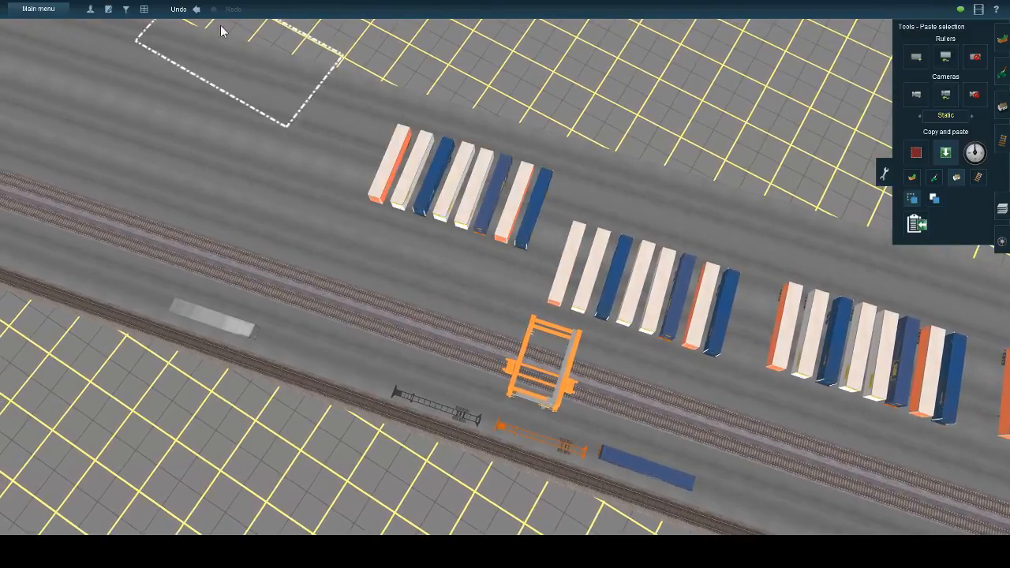
{"action": "left_click", "coordinate": [198, 11]}
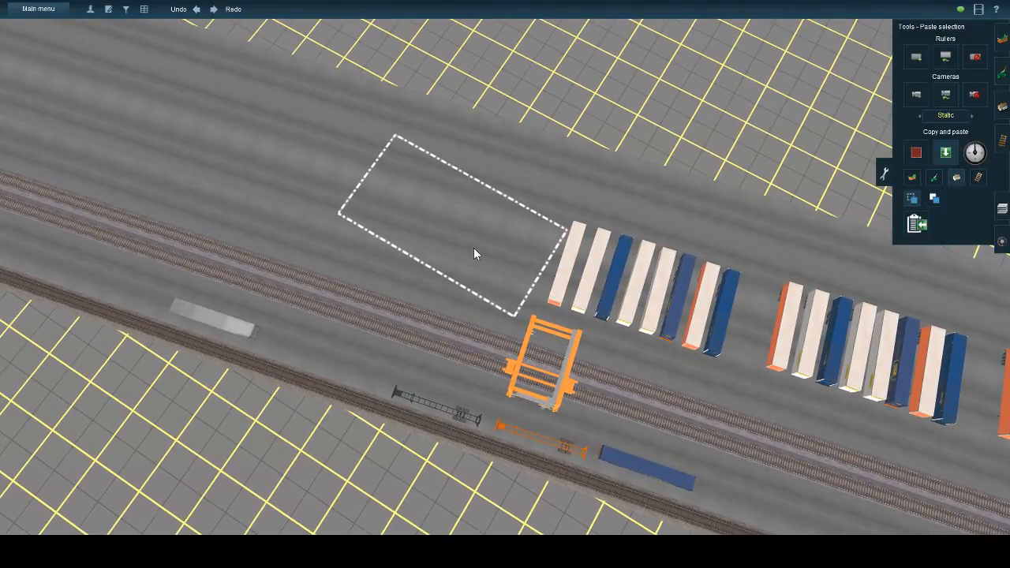
- Paste three further copies of the trailer block past the straddle crane, extending the row parallel to the tracks
{"action": "left_click", "coordinate": [425, 246]}
{"action": "right_click", "coordinate": [315, 220]}
{"action": "left_click", "coordinate": [473, 250]}
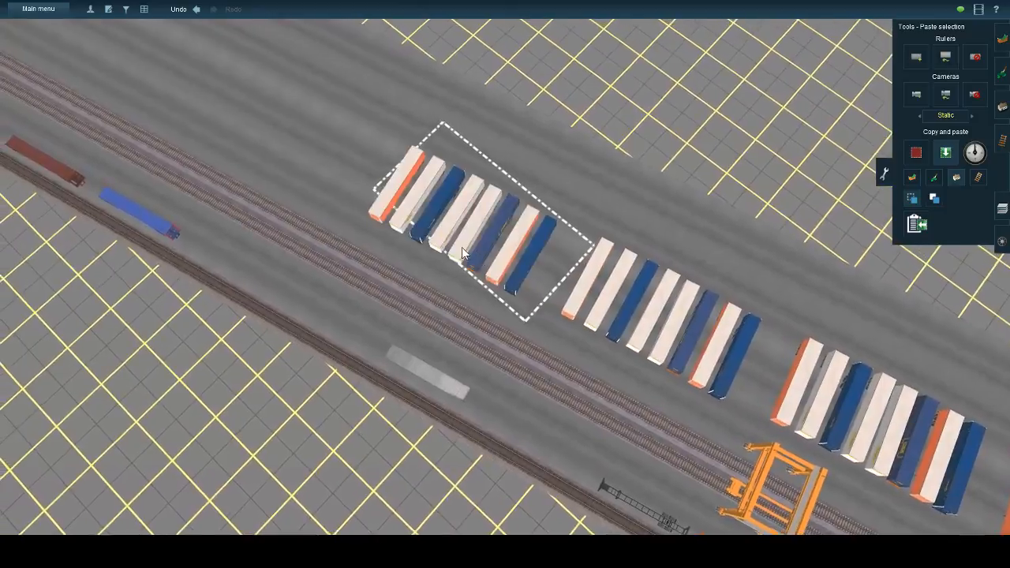
{"action": "right_click", "coordinate": [400, 217]}
{"action": "left_click", "coordinate": [442, 224]}
{"action": "key", "text": "Left"}
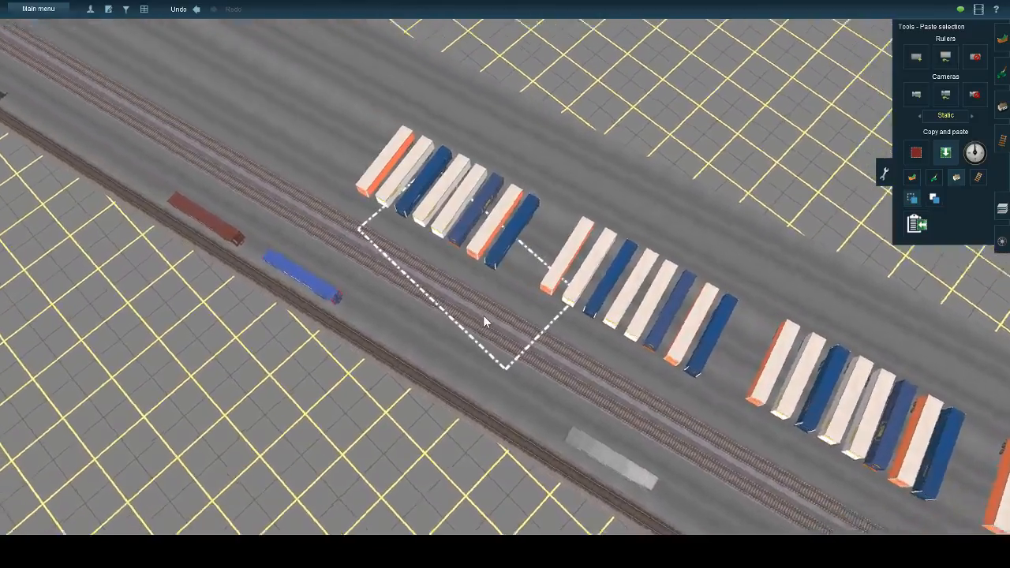
{"action": "key", "text": "Down"}
{"action": "key", "text": "Up"}
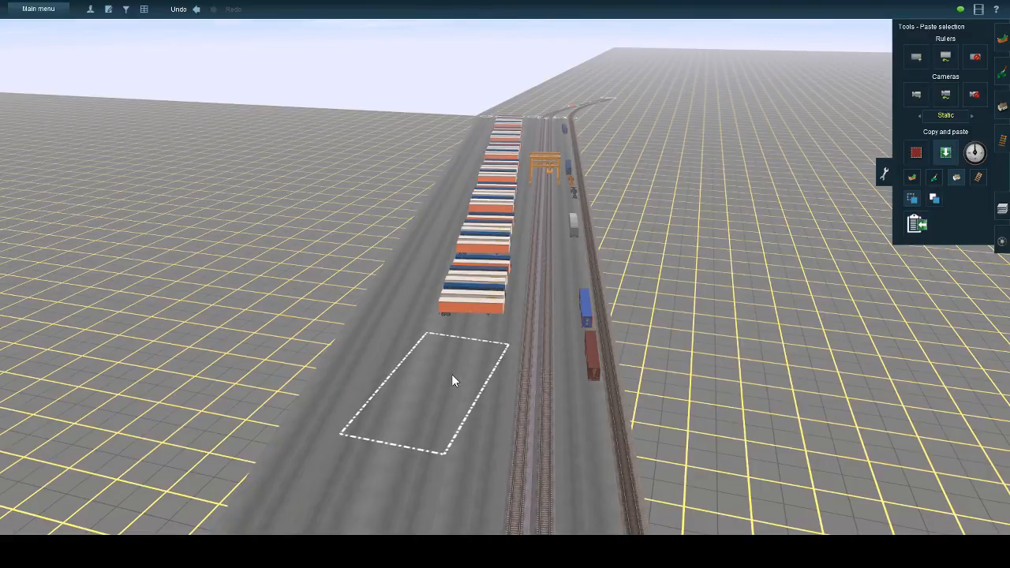
- Paste one more trailer block at the row's open end, then undo it together with the preceding pastes past the straddle crane
{"action": "left_click", "coordinate": [451, 378]}
{"action": "key", "text": "Up"}
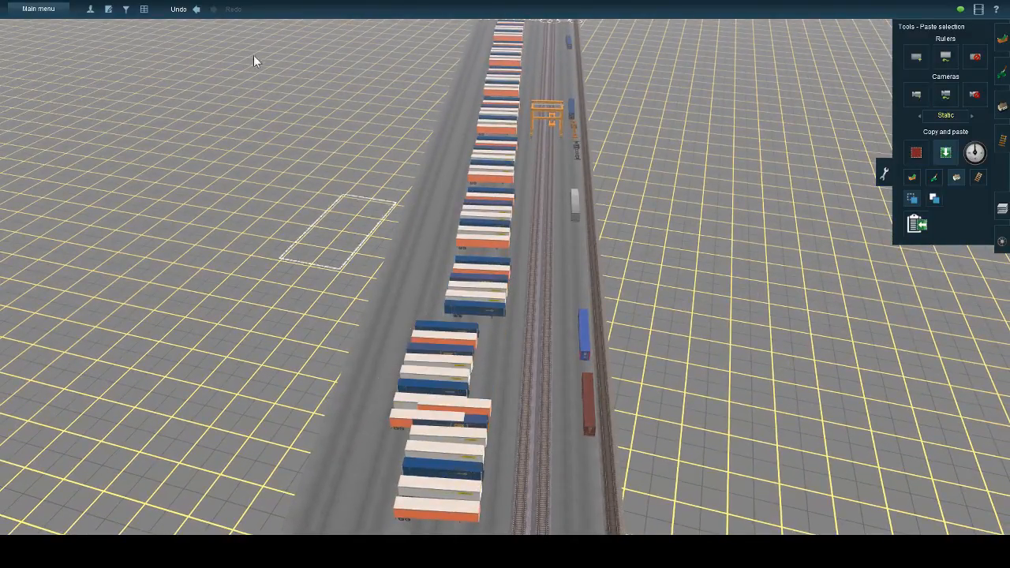
{"action": "key", "text": "Right"}
{"action": "key", "text": "Up"}
{"action": "left_click", "coordinate": [197, 9]}
{"action": "left_click", "coordinate": [196, 9]}
{"action": "left_click", "coordinate": [196, 9]}
{"action": "left_click", "coordinate": [196, 10]}
{"action": "left_click", "coordinate": [197, 10]}
{"action": "left_click", "coordinate": [197, 9]}
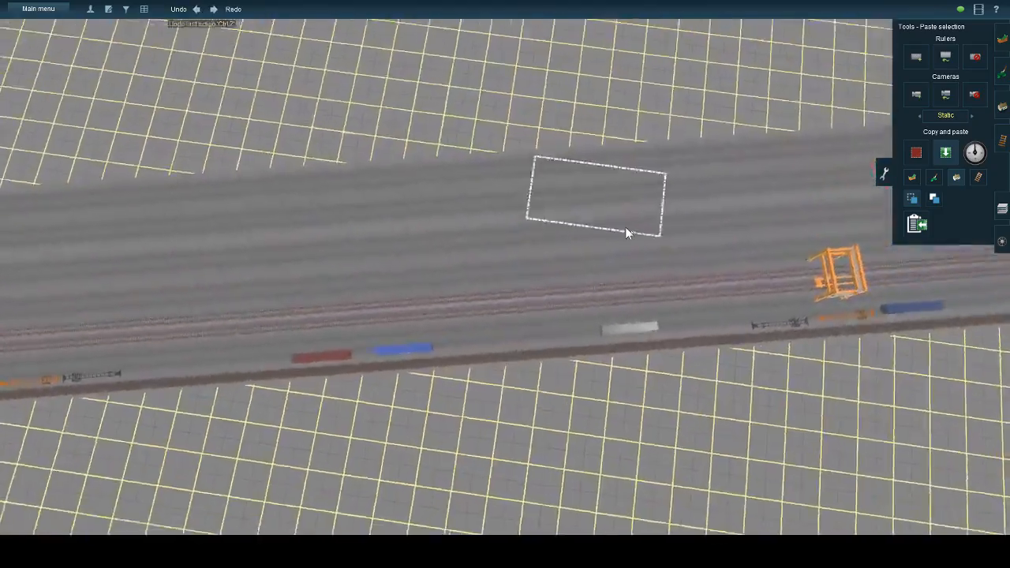
- Undo two more trailer-block pastes on the Schneider side of the straddle crane
{"action": "scroll", "coordinate": [626, 228], "scroll_direction": "down", "scroll_amount": 4}
{"action": "key", "text": "Left"}
{"action": "right_click", "coordinate": [636, 223]}
{"action": "key", "text": "Right"}
{"action": "scroll", "coordinate": [545, 270], "scroll_direction": "up", "scroll_amount": 5}
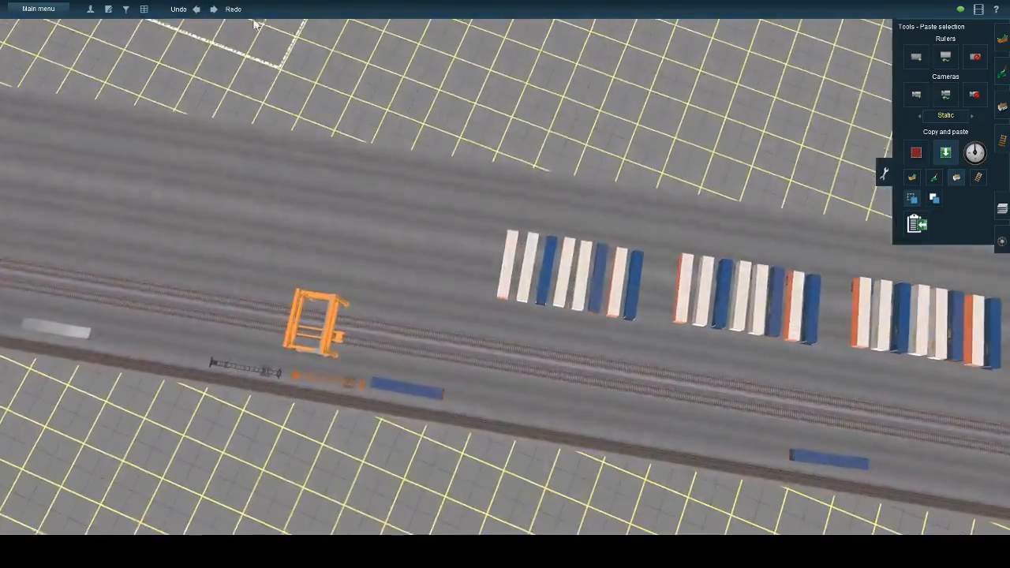
{"action": "left_click", "coordinate": [196, 9]}
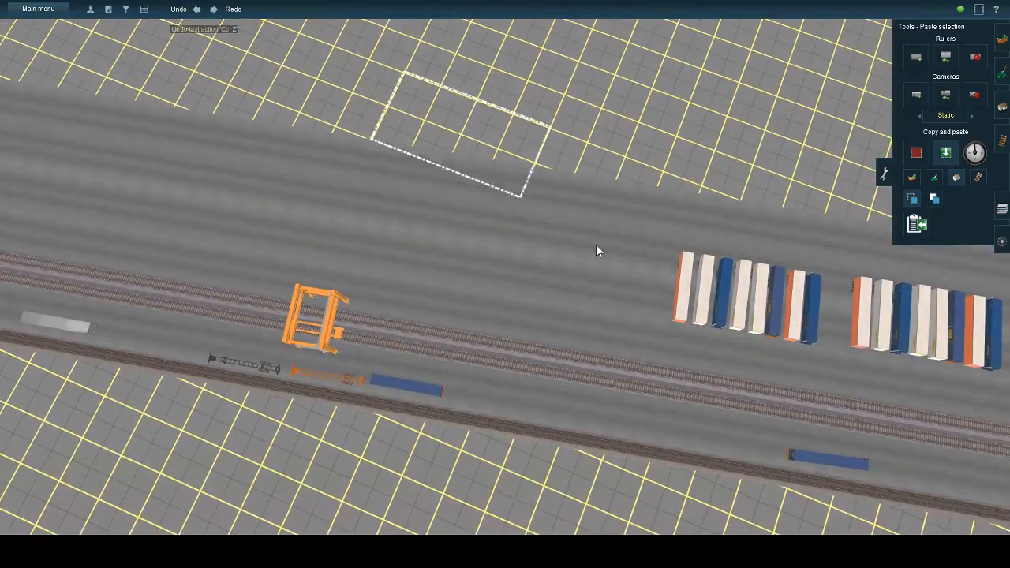
{"action": "left_click", "coordinate": [196, 10]}
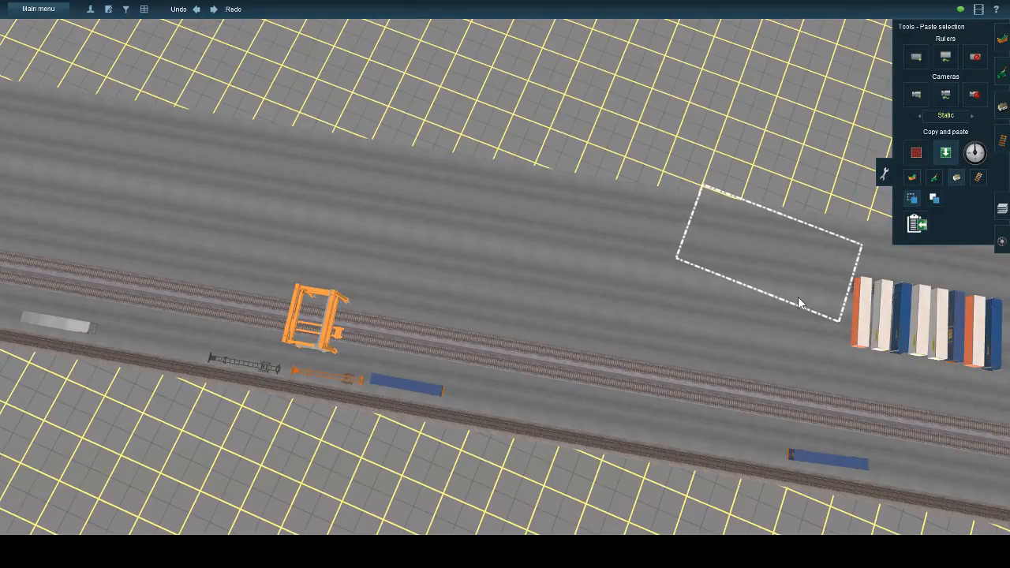
- Undo an overlapping trial paste, then paste three spaced eight-trailer blocks along the pavement up to the straddle crane
{"action": "left_click", "coordinate": [848, 312]}
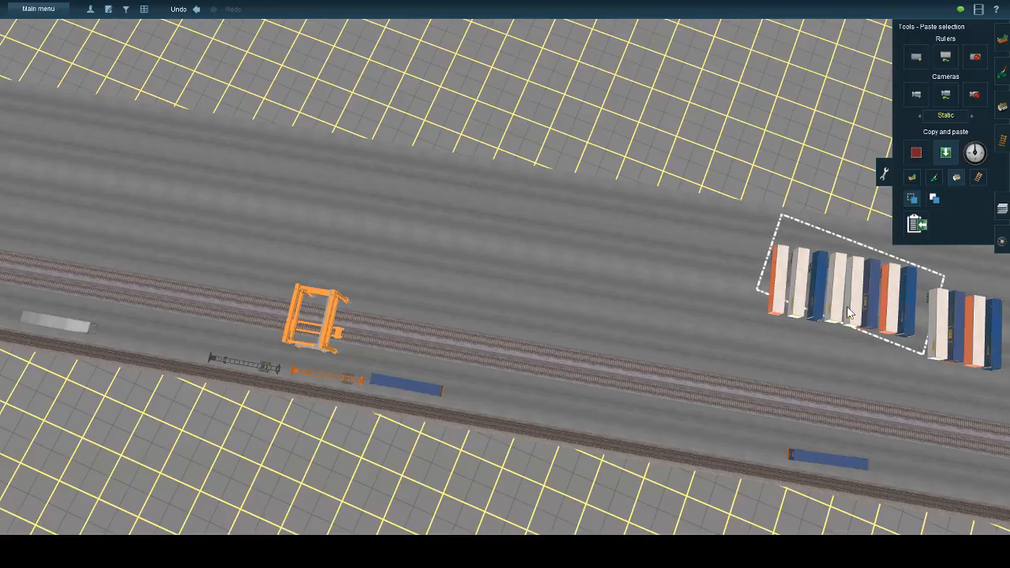
{"action": "left_click", "coordinate": [197, 6]}
{"action": "left_click", "coordinate": [765, 307]}
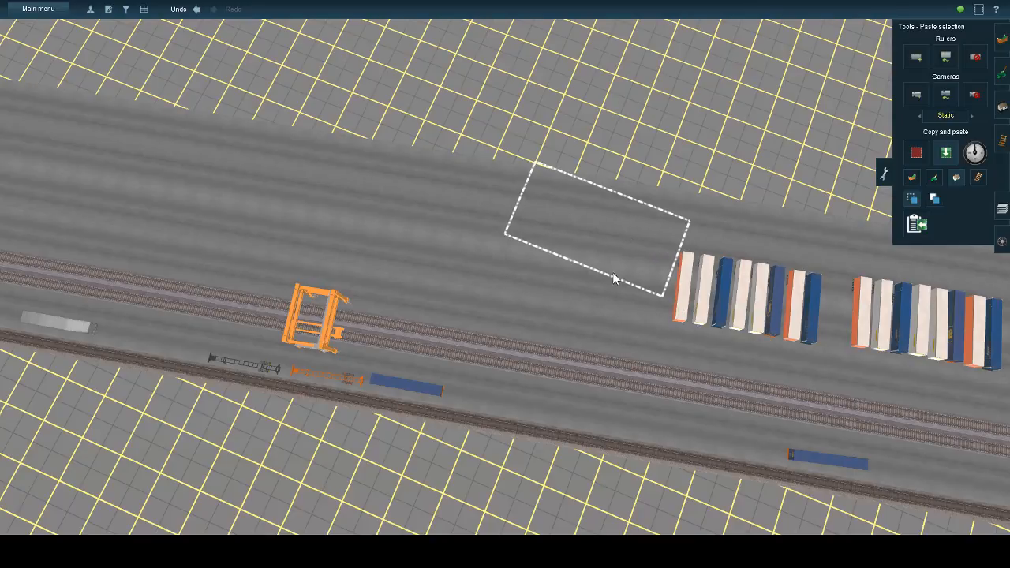
{"action": "left_click", "coordinate": [396, 246]}
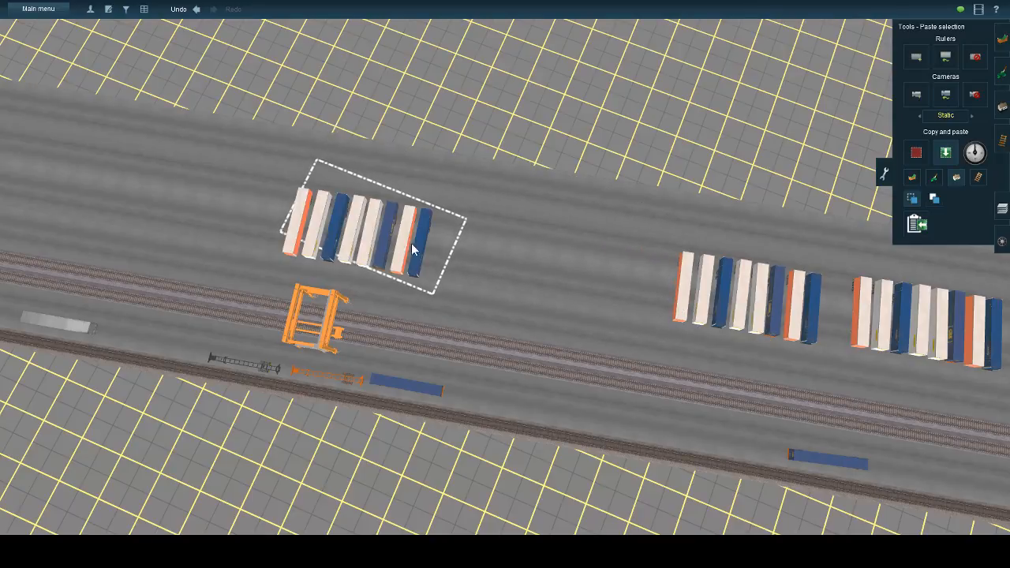
{"action": "left_click", "coordinate": [567, 278]}
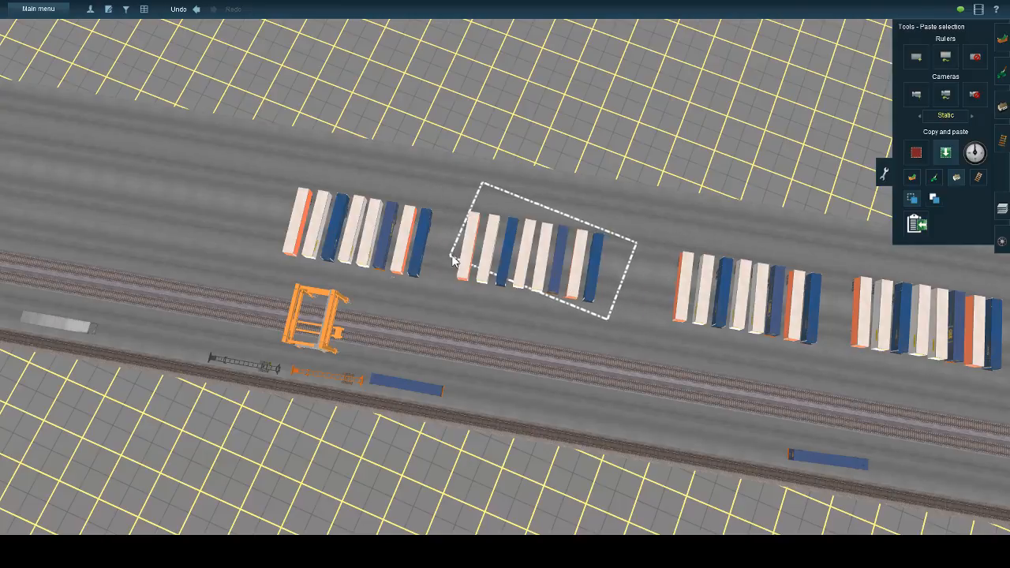
- Try pasting a trailer block well past the straddle crane, then undo that paste
{"action": "right_click", "coordinate": [295, 235]}
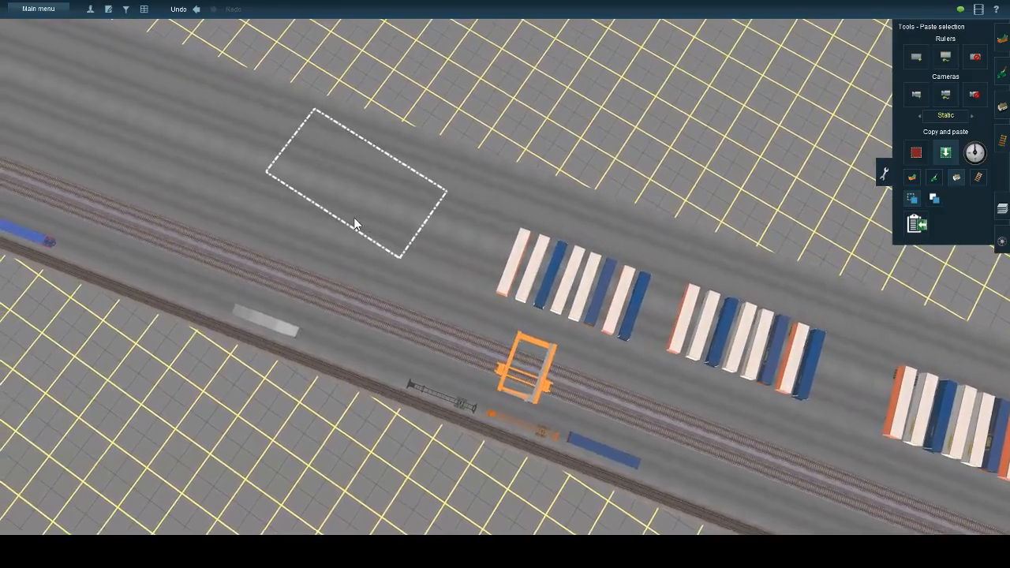
{"action": "left_click", "coordinate": [354, 218]}
{"action": "right_click", "coordinate": [355, 218]}
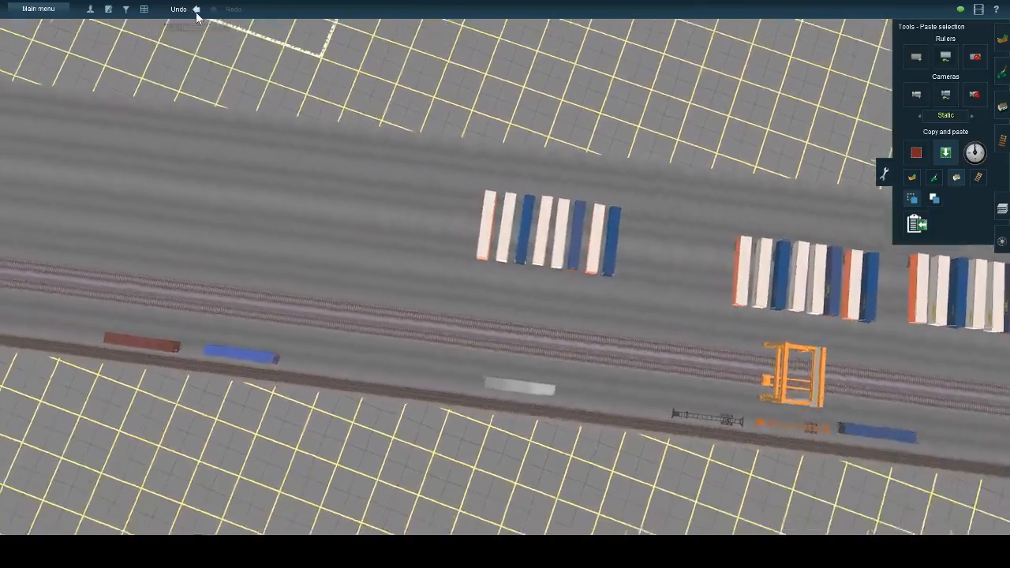
{"action": "left_click", "coordinate": [196, 9]}
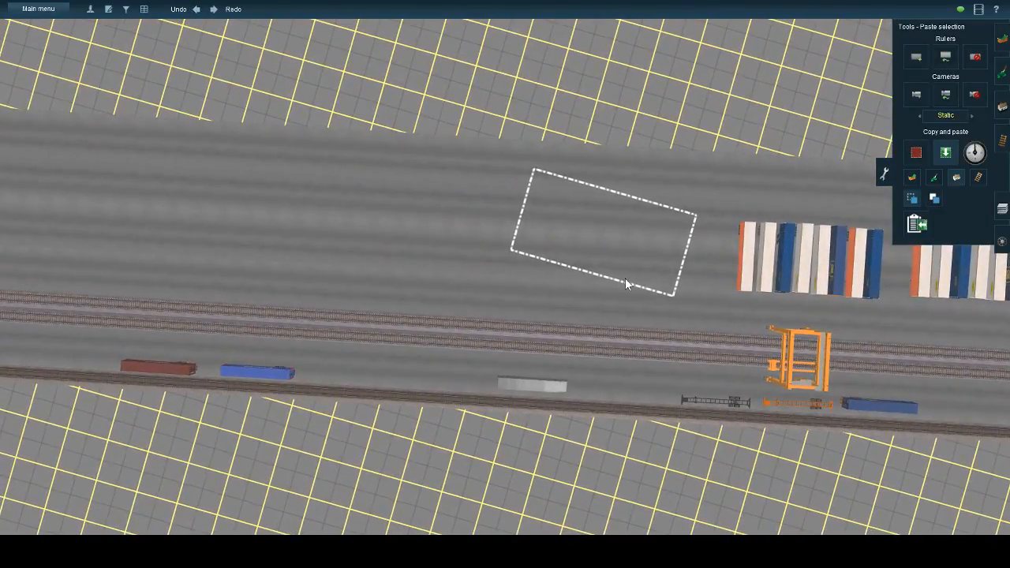
- Paste a trailer block just past the straddle crane, closer to the last block in the row
{"action": "left_click", "coordinate": [634, 278]}
{"action": "key", "text": "Down"}
{"action": "key", "text": "Left"}
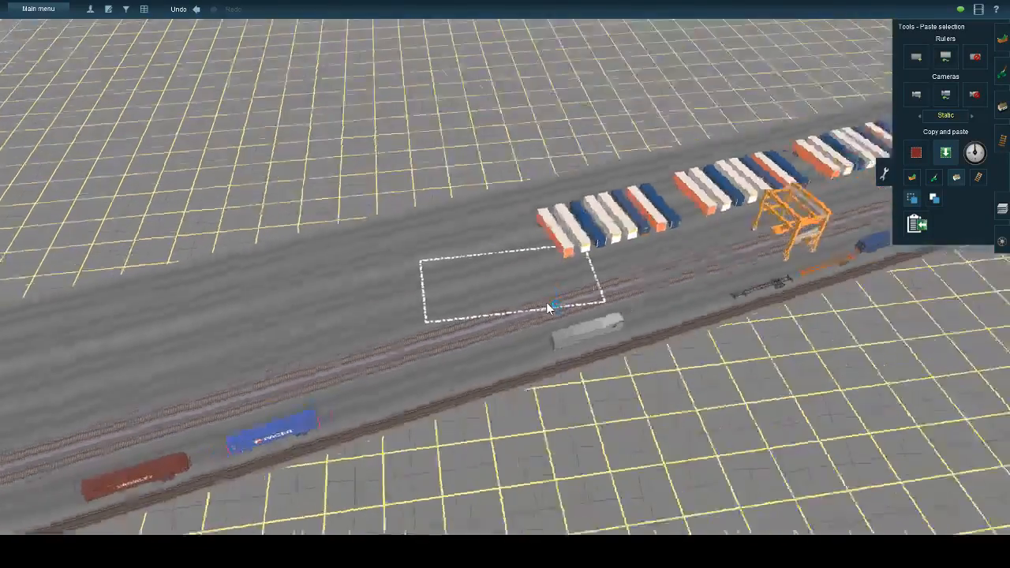
{"action": "key", "text": "Down"}
{"action": "key", "text": "Left"}
{"action": "right_click", "coordinate": [481, 261]}
{"action": "key", "text": "Up"}
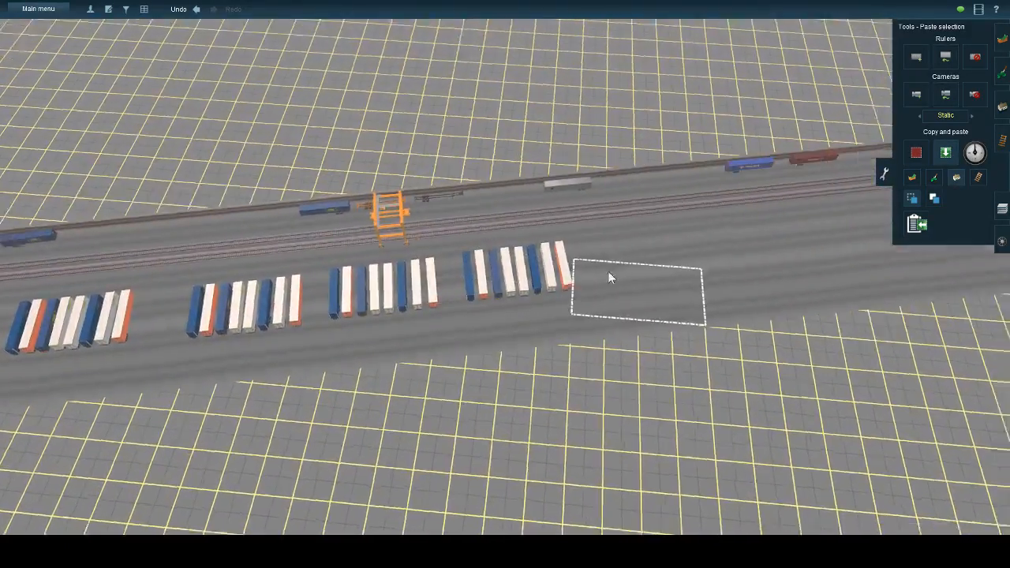
{"action": "right_click", "coordinate": [607, 270]}
{"action": "key", "text": "Up"}
{"action": "key", "text": "Left"}
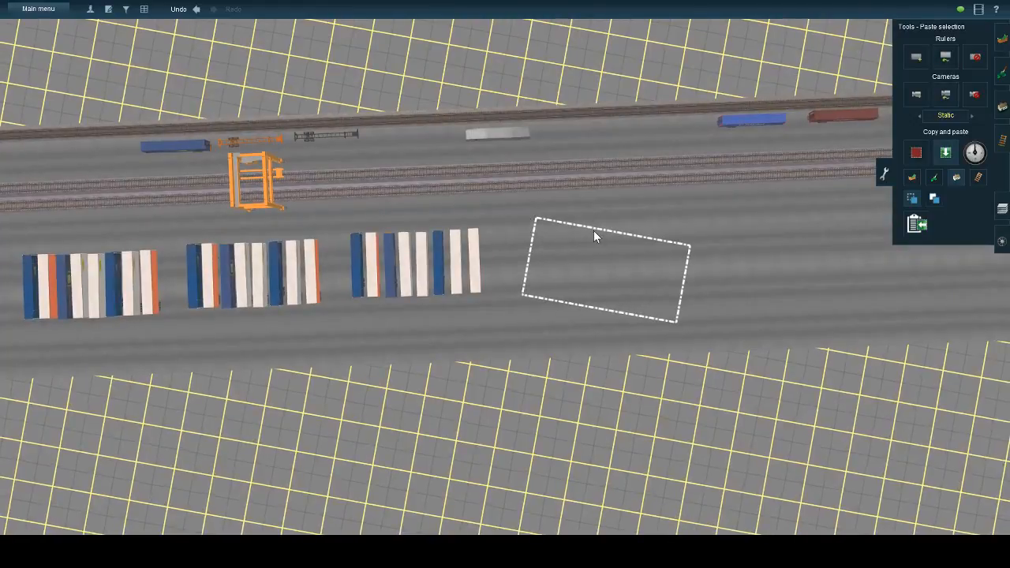
- Undo a too widely spaced trial paste and paste the next trailer block nearer the end of the row
{"action": "left_click", "coordinate": [648, 235]}
{"action": "left_click", "coordinate": [196, 9]}
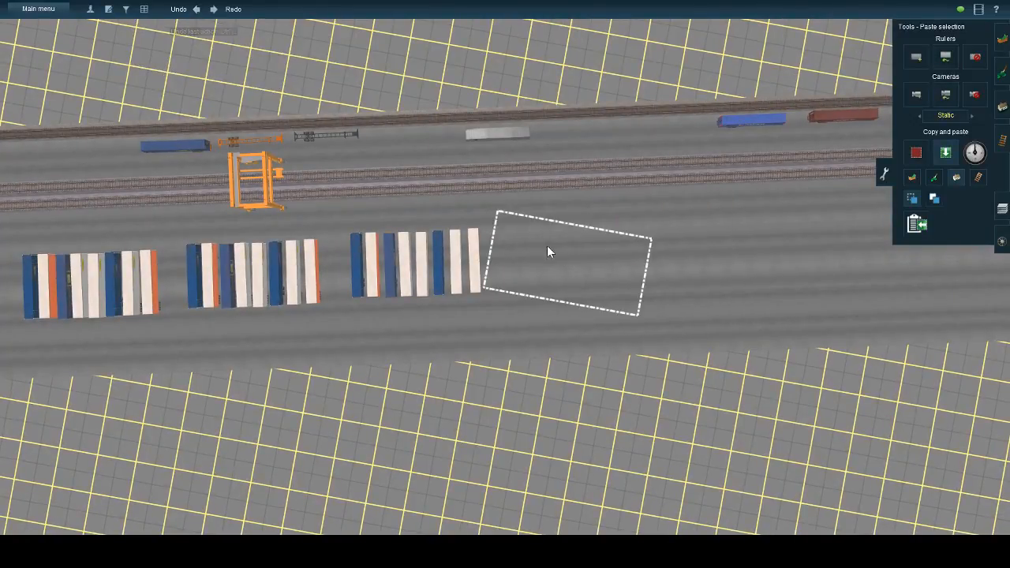
{"action": "left_click", "coordinate": [548, 252]}
{"action": "key", "text": "Up"}
{"action": "key", "text": "Right"}
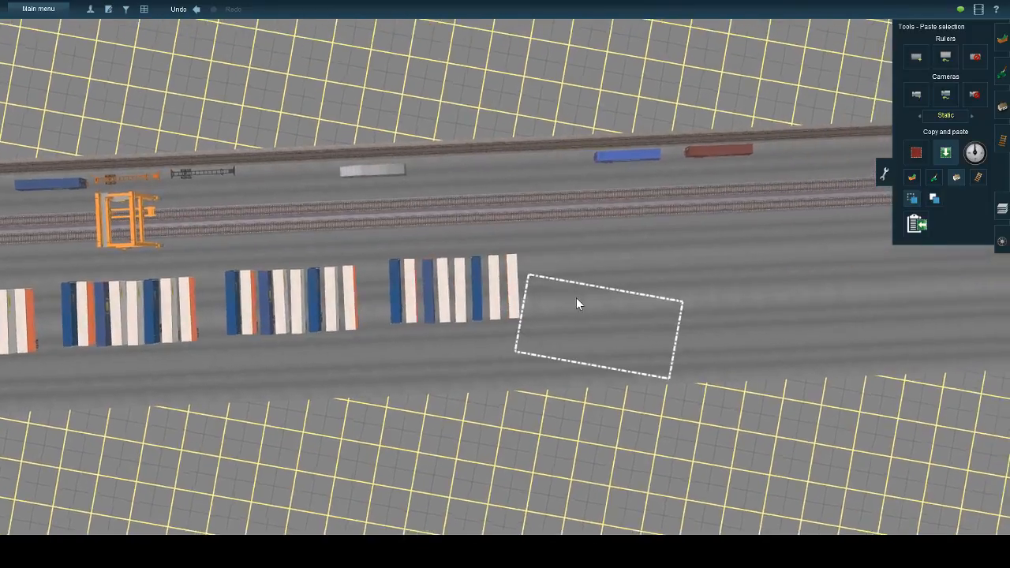
- Paste two further trailer blocks with wider gaps, extending the row along the tracks beyond the blue and brown trailers
{"action": "left_click", "coordinate": [624, 283]}
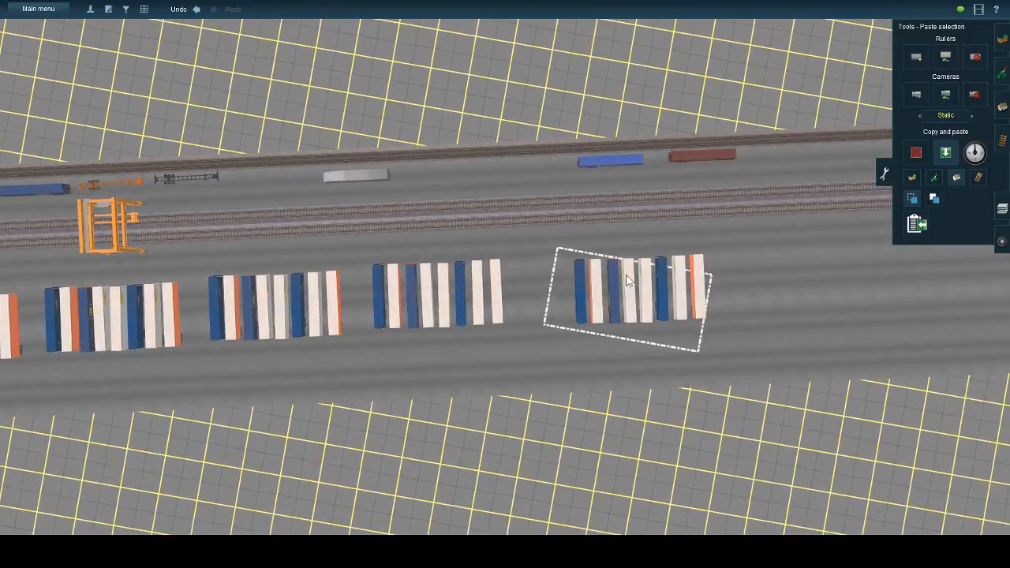
{"action": "key", "text": "Right"}
{"action": "left_click", "coordinate": [612, 264]}
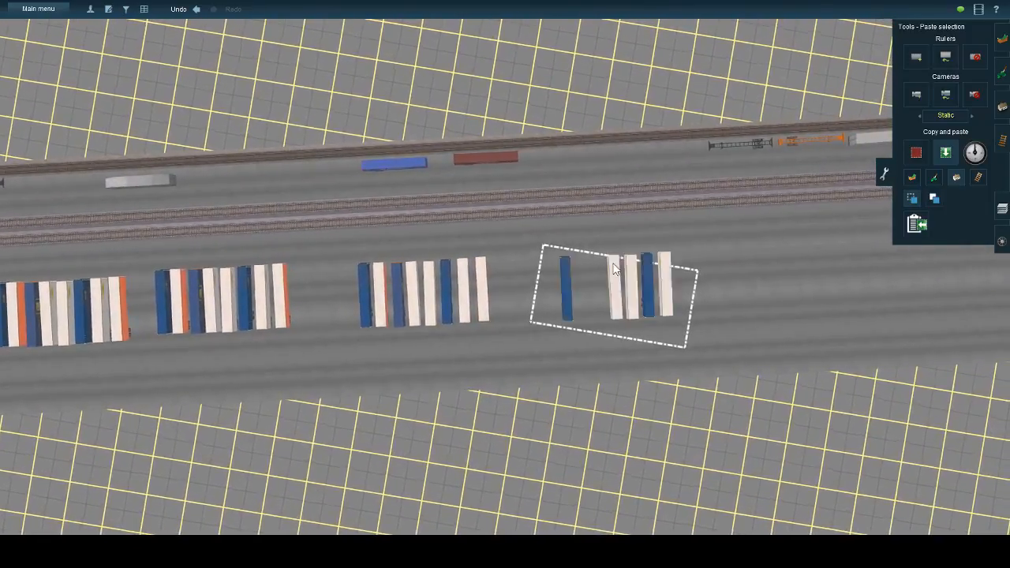
{"action": "key", "text": "Right"}
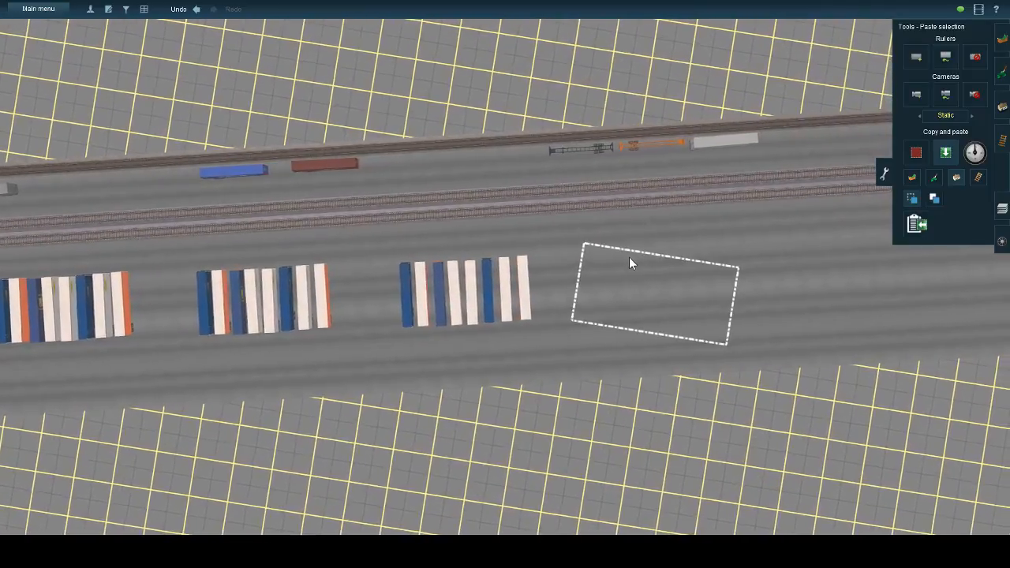
- Paste three more copies of the parked-trailer group in line along the paved lot
{"action": "left_click", "coordinate": [630, 258]}
{"action": "key", "text": "Right"}
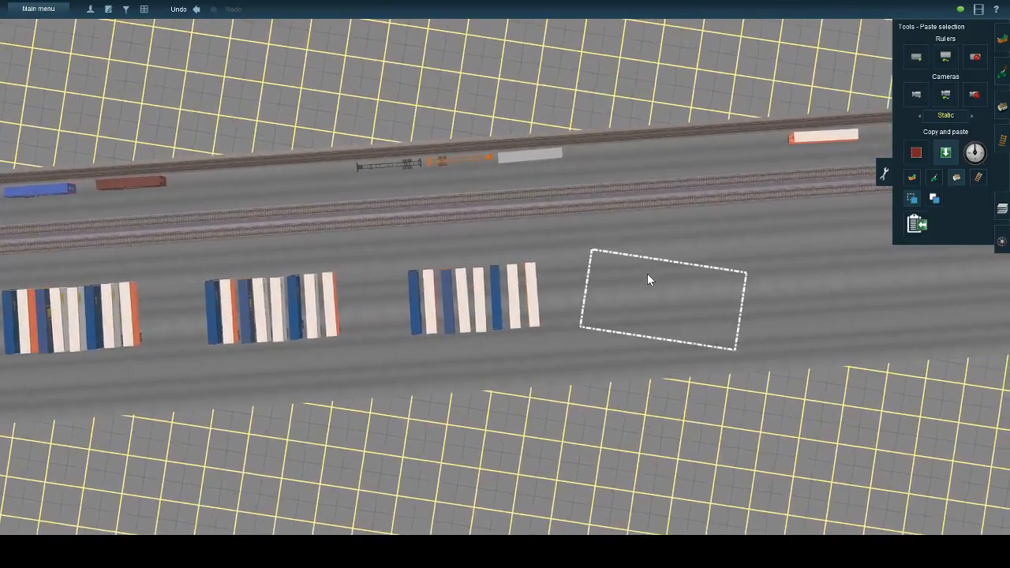
{"action": "left_click", "coordinate": [647, 274]}
{"action": "key", "text": "Right"}
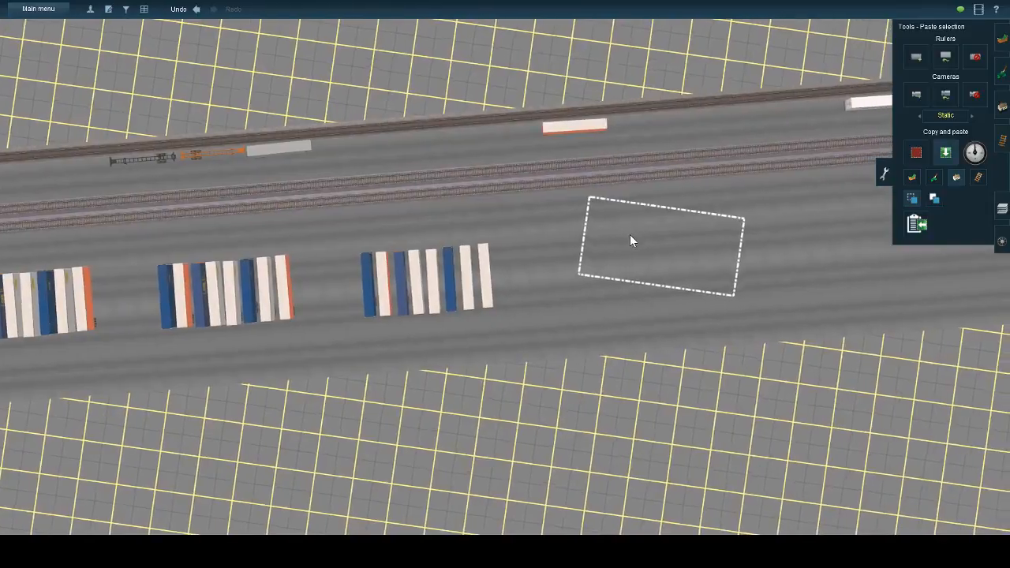
{"action": "left_click", "coordinate": [612, 250]}
{"action": "key", "text": "Right"}
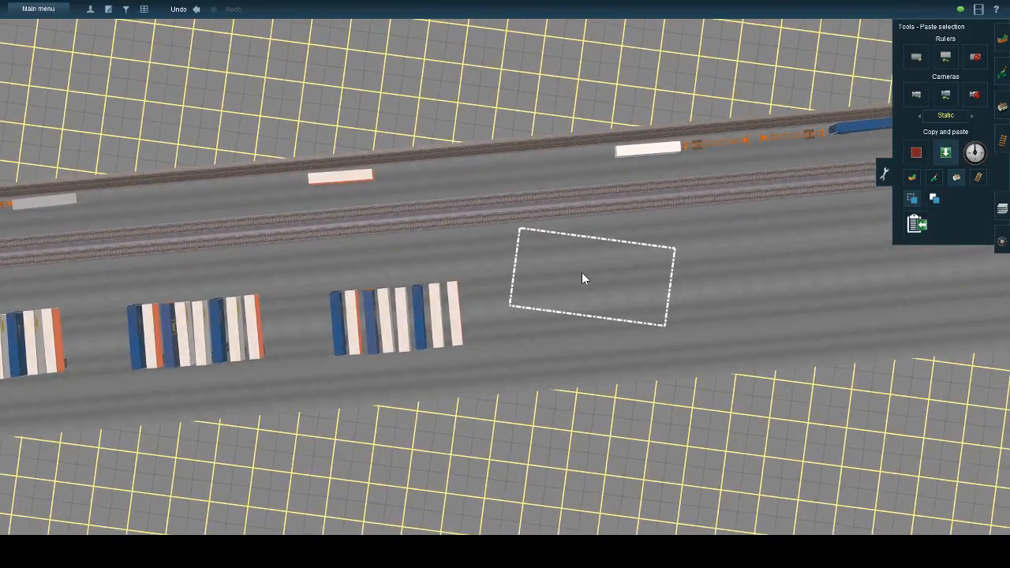
- Try pasting another trailer group past the end of the row, and undo that paste
{"action": "left_click", "coordinate": [580, 274]}
{"action": "key", "text": "d"}
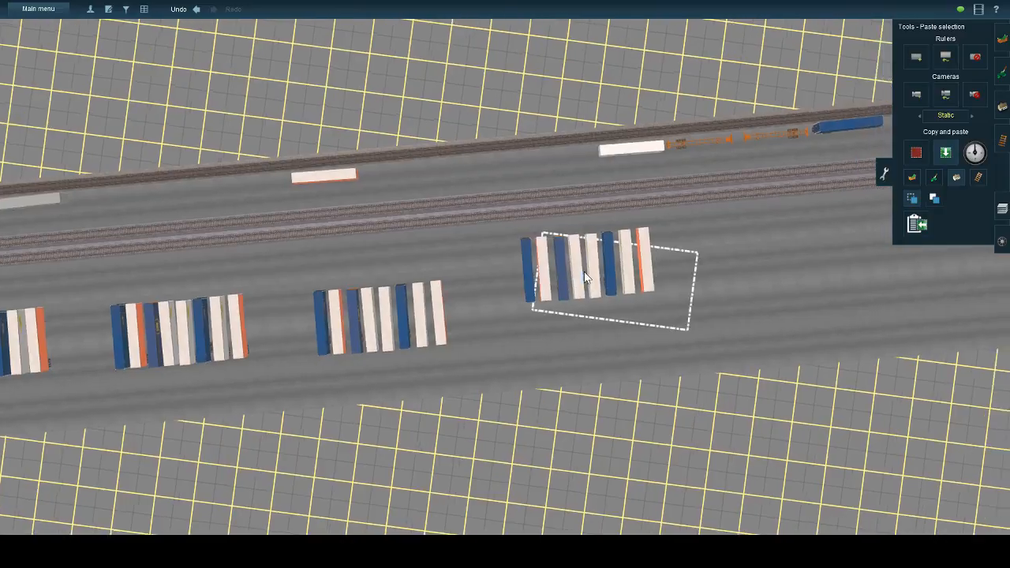
{"action": "key", "text": "Left"}
{"action": "key", "text": "Left"}
{"action": "key", "text": "Down"}
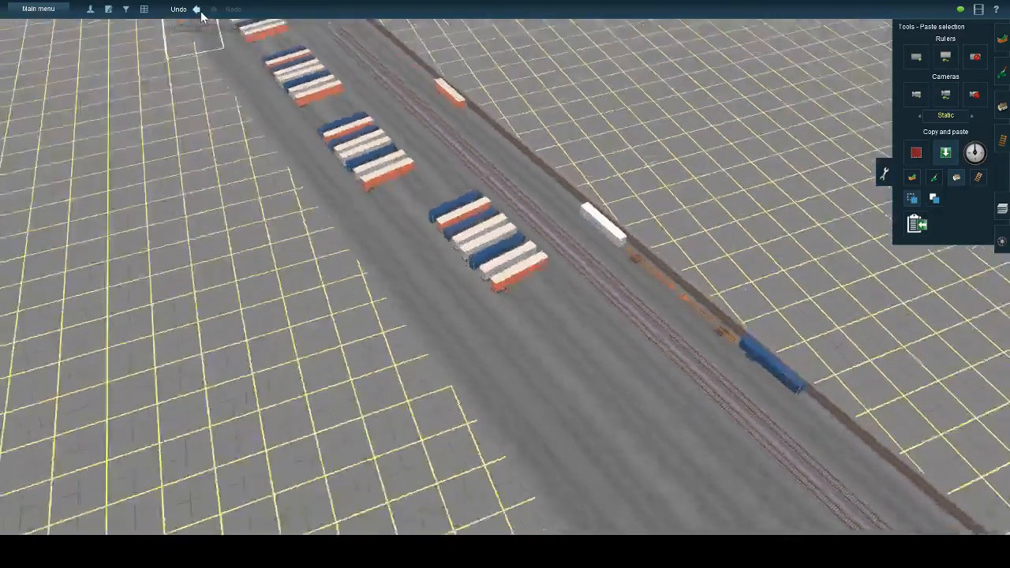
{"action": "left_click", "coordinate": [196, 8]}
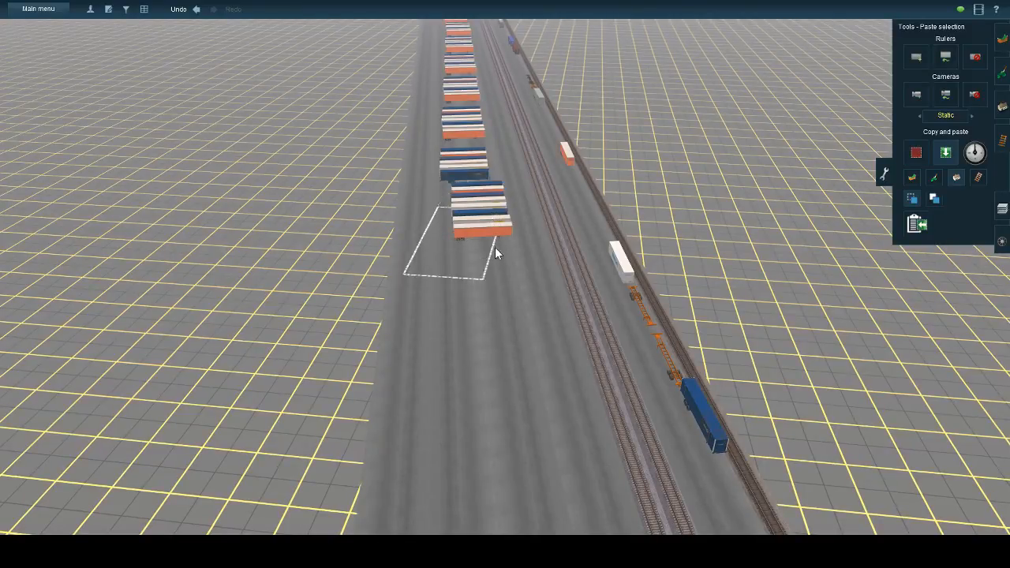
- Continue the row by pasting further copies of the trailer group toward the far end of the lot
{"action": "left_click", "coordinate": [492, 281]}
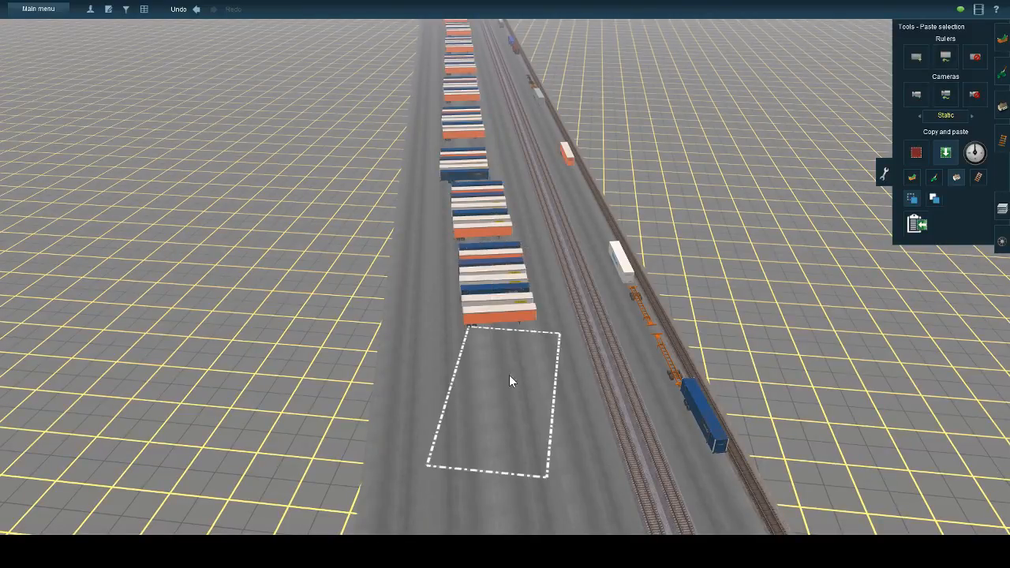
{"action": "left_click", "coordinate": [517, 404]}
{"action": "right_click", "coordinate": [517, 404]}
{"action": "key", "text": "Left"}
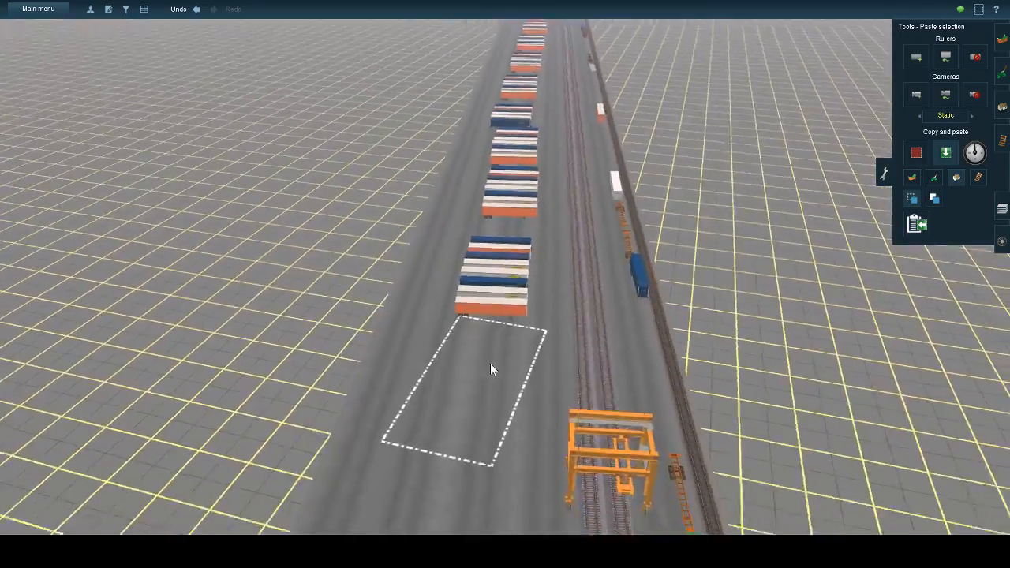
{"action": "left_click", "coordinate": [482, 376]}
{"action": "right_click_drag", "start_coordinate": [482, 377], "coordinate": [454, 278]}
{"action": "left_click", "coordinate": [489, 264]}
- Add a JR 53ft CSX Blue trailer in the gap between two groups near the crane and rotate it to about 110.4, parallel to its neighbours
{"action": "scroll", "coordinate": [479, 252], "scroll_direction": "down", "scroll_amount": 5}
{"action": "scroll", "coordinate": [473, 276], "scroll_direction": "up", "scroll_amount": 3}
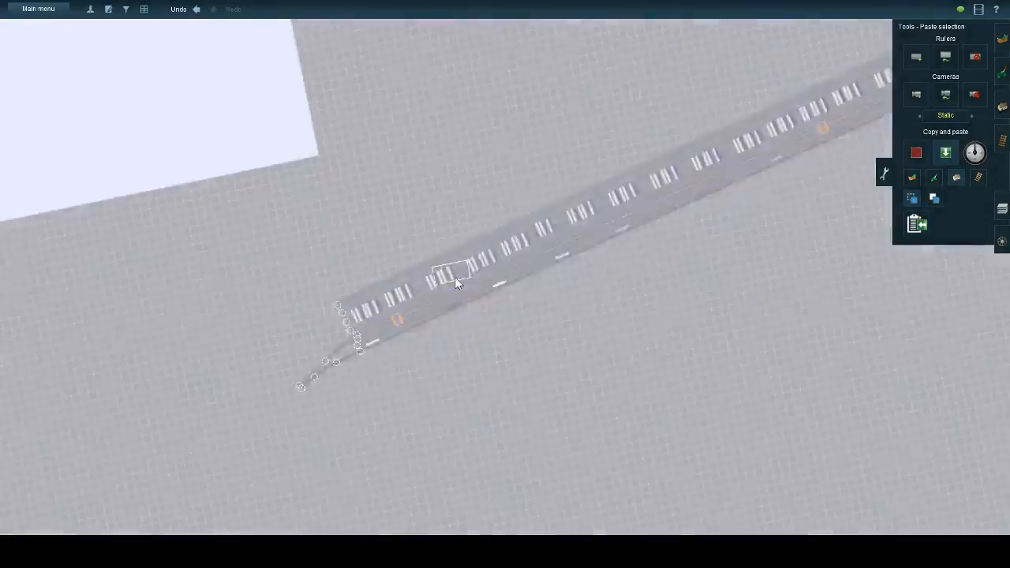
{"action": "scroll", "coordinate": [631, 252], "scroll_direction": "up", "scroll_amount": 5}
{"action": "key", "text": "Down"}
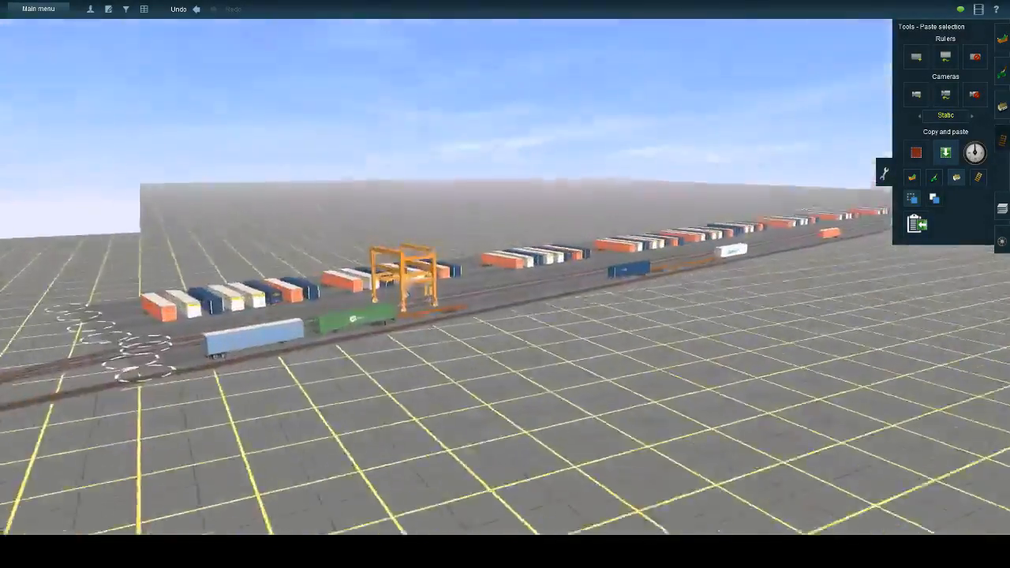
{"action": "key", "text": "Up"}
{"action": "left_click", "coordinate": [1001, 106]}
{"action": "right_click_drag", "start_coordinate": [695, 191], "coordinate": [496, 282]}
{"action": "scroll", "coordinate": [406, 267], "scroll_direction": "up", "scroll_amount": 6}
{"action": "left_click", "coordinate": [908, 175]}
{"action": "left_click", "coordinate": [541, 322]}
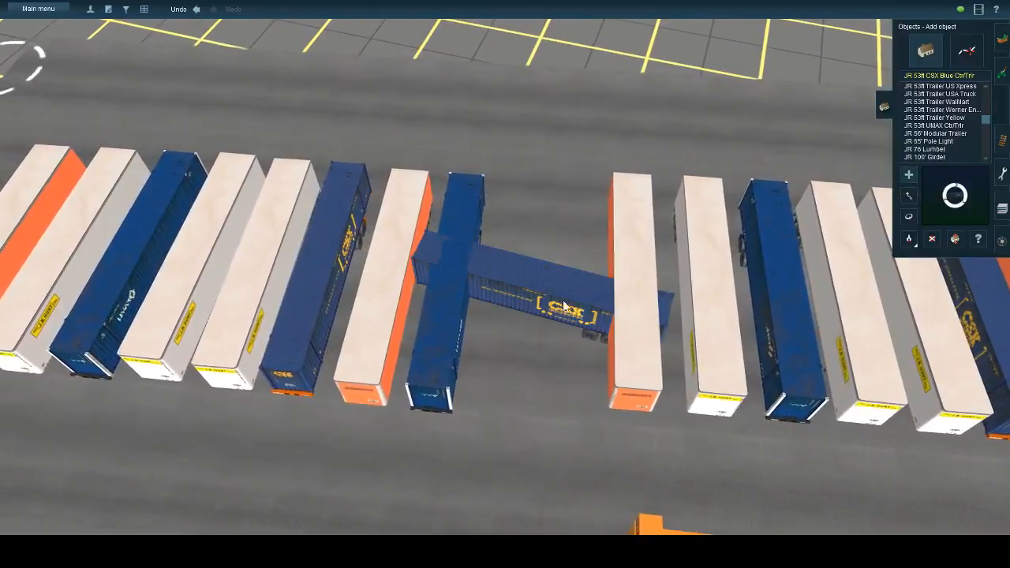
{"action": "left_click_drag", "start_coordinate": [540, 286], "coordinate": [720, 293]}
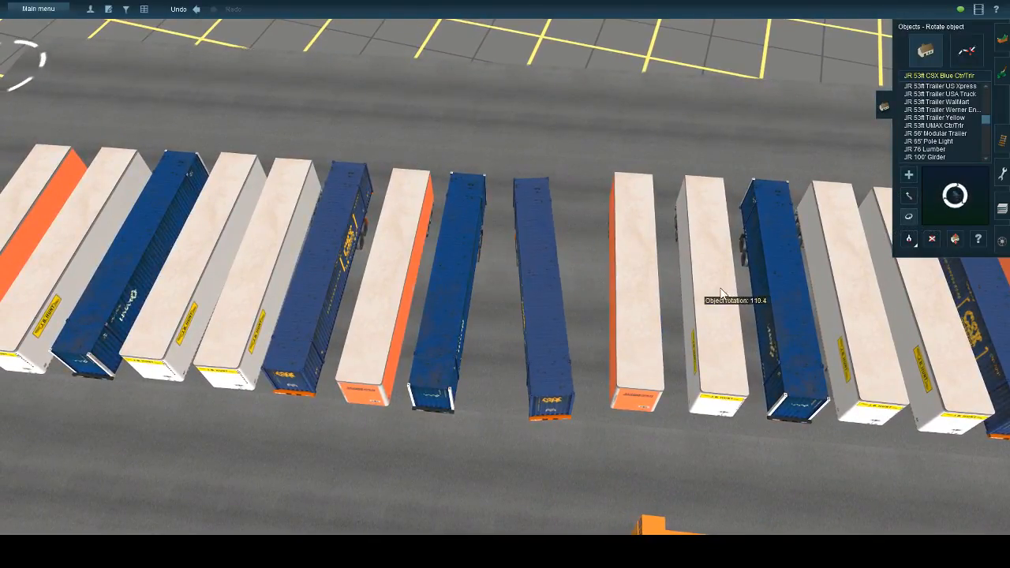
- Add another CSX Blue trailer past the blue end of the following group and rotate it parallel to the parked trailers
{"action": "scroll", "coordinate": [662, 332], "scroll_direction": "down", "scroll_amount": 5}
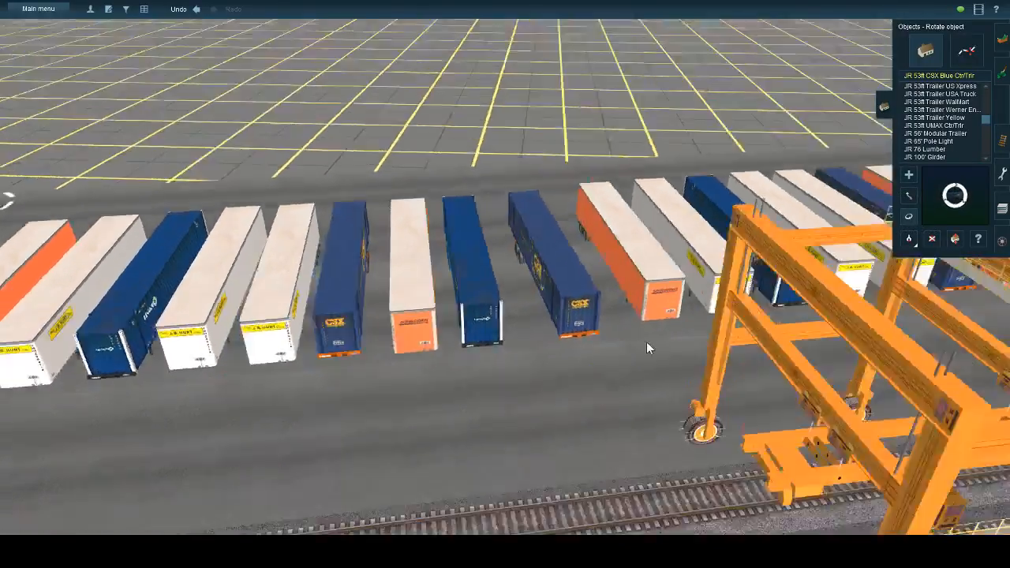
{"action": "right_click_drag", "start_coordinate": [646, 344], "coordinate": [934, 175]}
{"action": "left_click", "coordinate": [908, 175]}
{"action": "right_click_drag", "start_coordinate": [868, 183], "coordinate": [491, 262]}
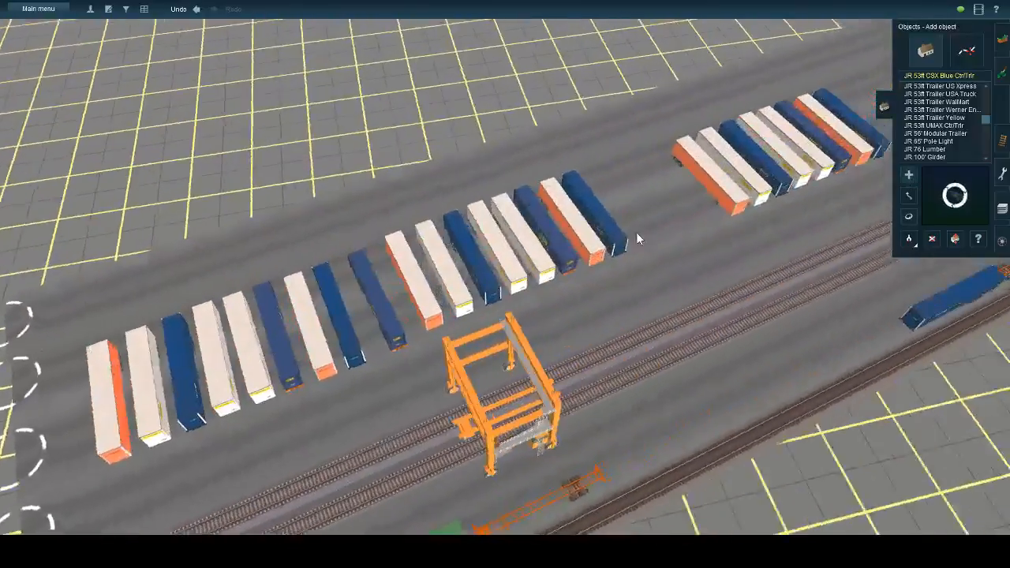
{"action": "scroll", "coordinate": [492, 262], "scroll_direction": "up", "scroll_amount": 3}
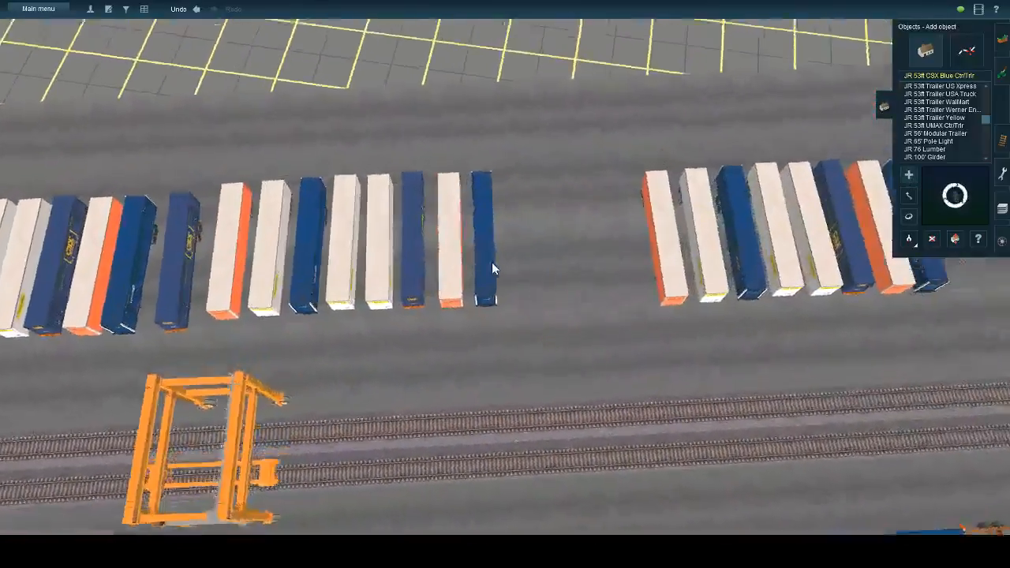
{"action": "scroll", "coordinate": [544, 244], "scroll_direction": "up", "scroll_amount": 3}
{"action": "left_click", "coordinate": [553, 236]}
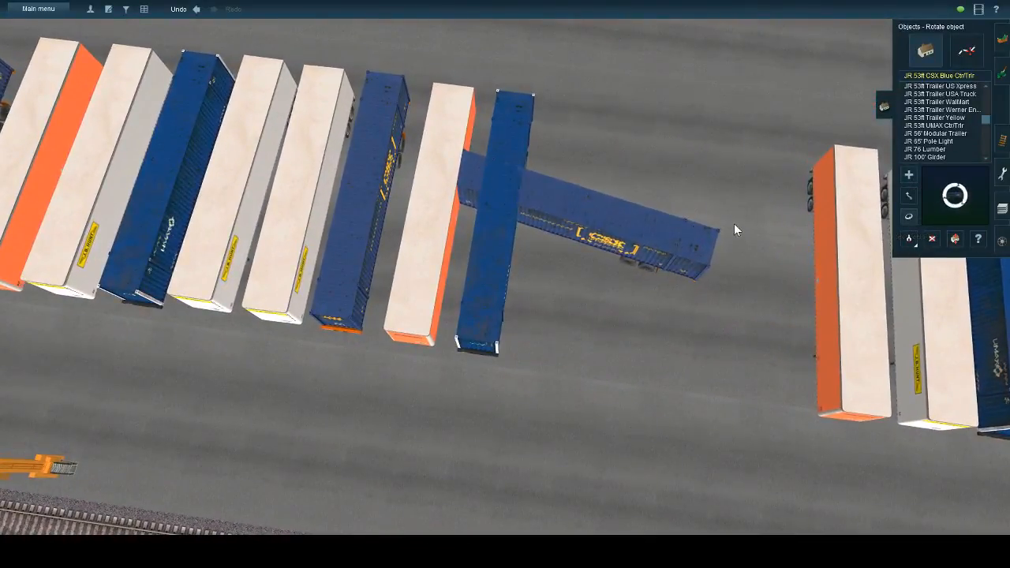
{"action": "left_click_drag", "start_coordinate": [646, 228], "coordinate": [773, 209]}
- Move that CSX trailer closer to its group and add a second one beside it, rotated to about 104.1
{"action": "right_click_drag", "start_coordinate": [773, 209], "coordinate": [913, 199]}
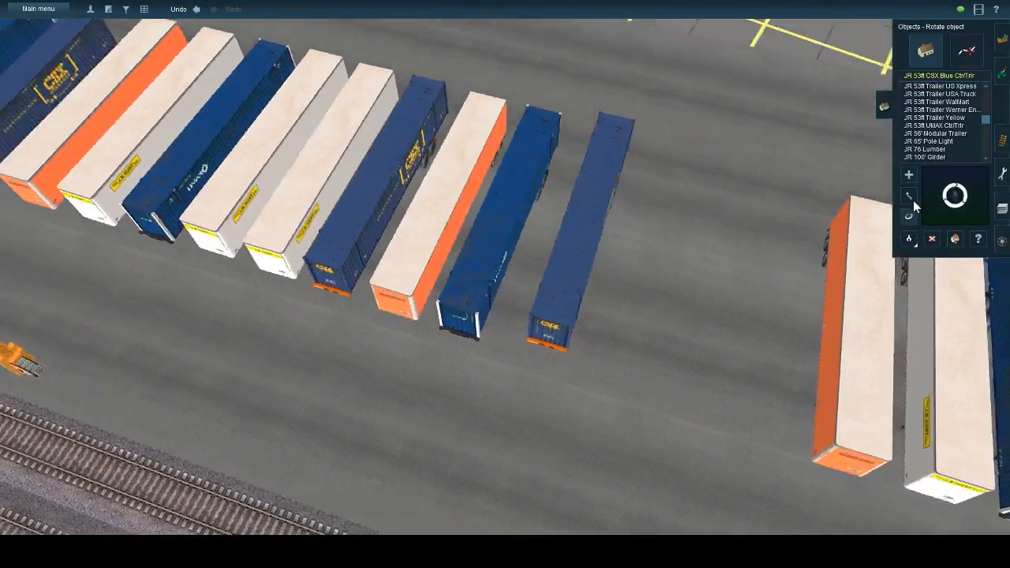
{"action": "left_click", "coordinate": [910, 198]}
{"action": "mouse_move", "coordinate": [597, 261]}
{"action": "left_mouse_down"}
{"action": "mouse_move", "coordinate": [572, 266]}
{"action": "mouse_move", "coordinate": [586, 263]}
{"action": "left_mouse_up"}
{"action": "right_click_drag", "start_coordinate": [586, 264], "coordinate": [653, 321]}
{"action": "left_click", "coordinate": [909, 176]}
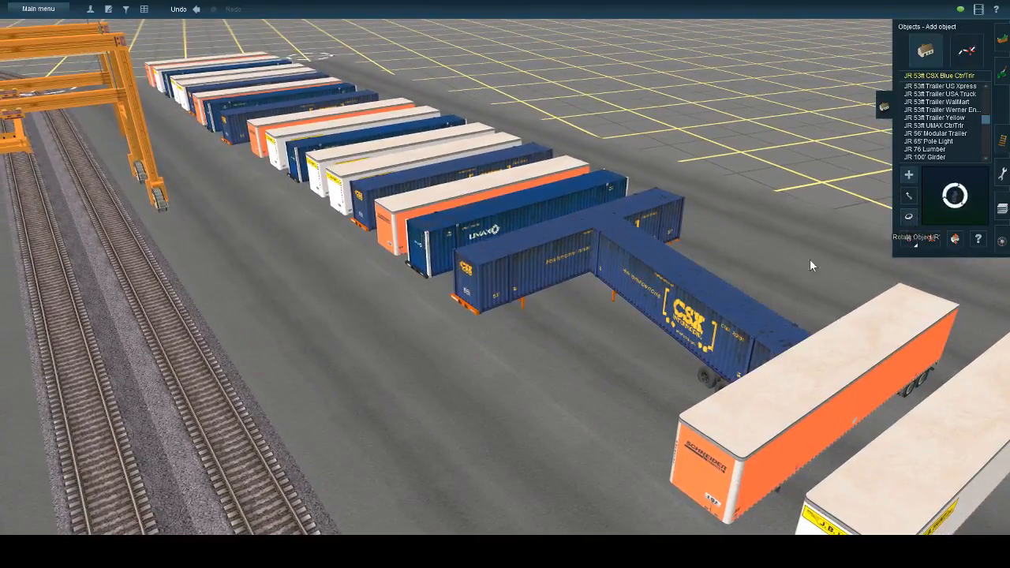
{"action": "left_click_drag", "start_coordinate": [777, 321], "coordinate": [854, 320]}
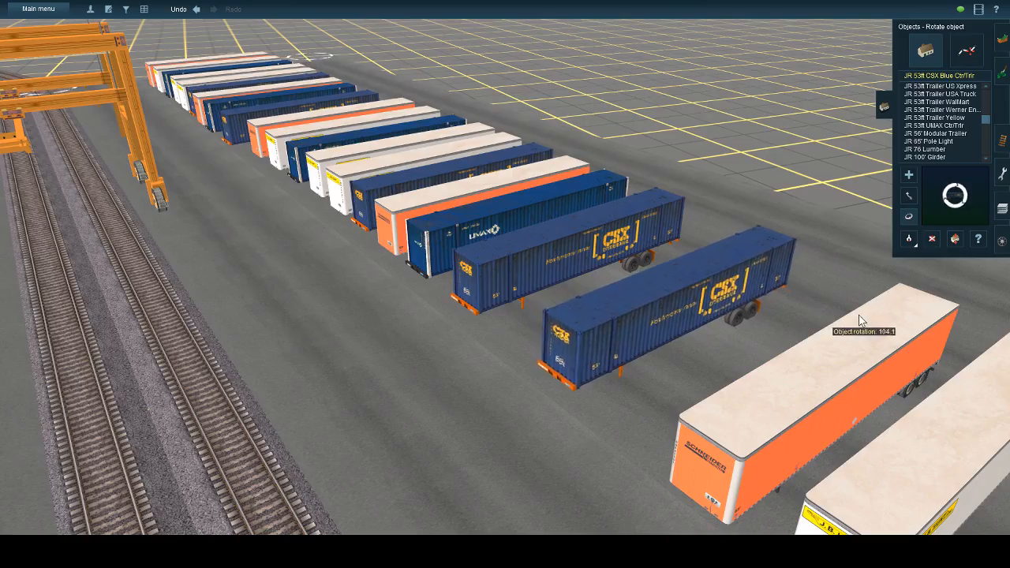
- Add a CSX Blue trailer in the next open gap along the row and rotate it in line with the parked trailers
{"action": "key", "text": "Left"}
{"action": "key", "text": "Down"}
{"action": "key", "text": "Up"}
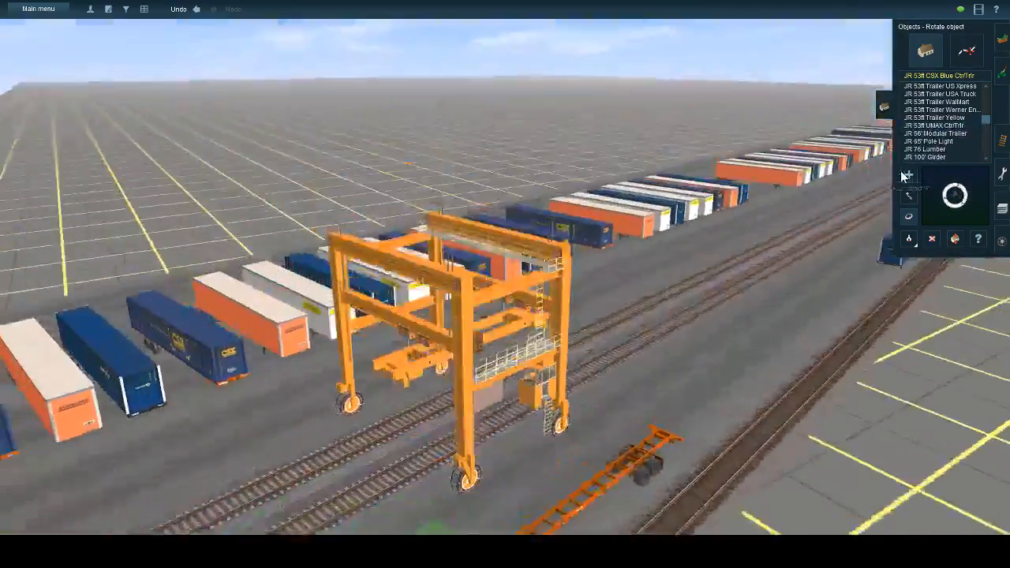
{"action": "left_click", "coordinate": [906, 175]}
{"action": "right_click", "coordinate": [636, 214]}
{"action": "key", "text": "Left"}
{"action": "key", "text": "Up"}
{"action": "left_click", "coordinate": [584, 227]}
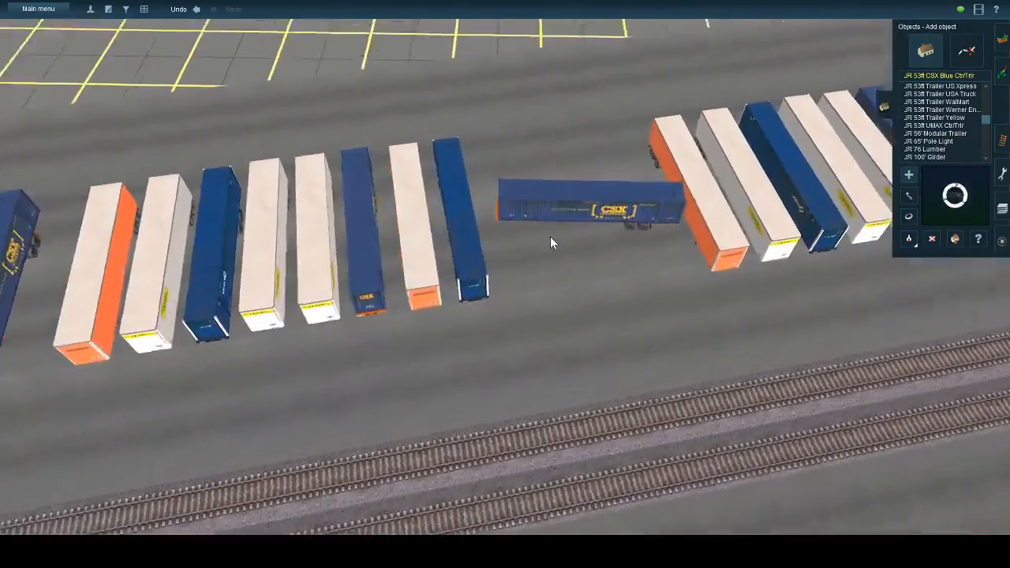
{"action": "key", "text": "Left"}
{"action": "left_click", "coordinate": [905, 217]}
{"action": "left_click_drag", "start_coordinate": [604, 259], "coordinate": [719, 258]}
- Move the new CSX trailer right beside the orange trailer that starts the following group
{"action": "key", "text": "Down"}
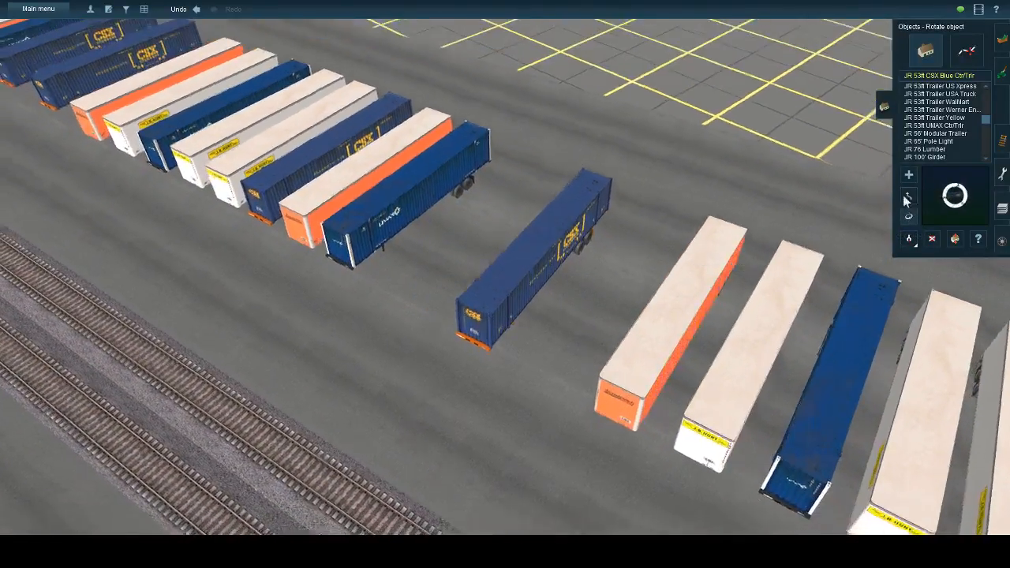
{"action": "left_click", "coordinate": [906, 196]}
{"action": "left_click_drag", "start_coordinate": [563, 241], "coordinate": [626, 267]}
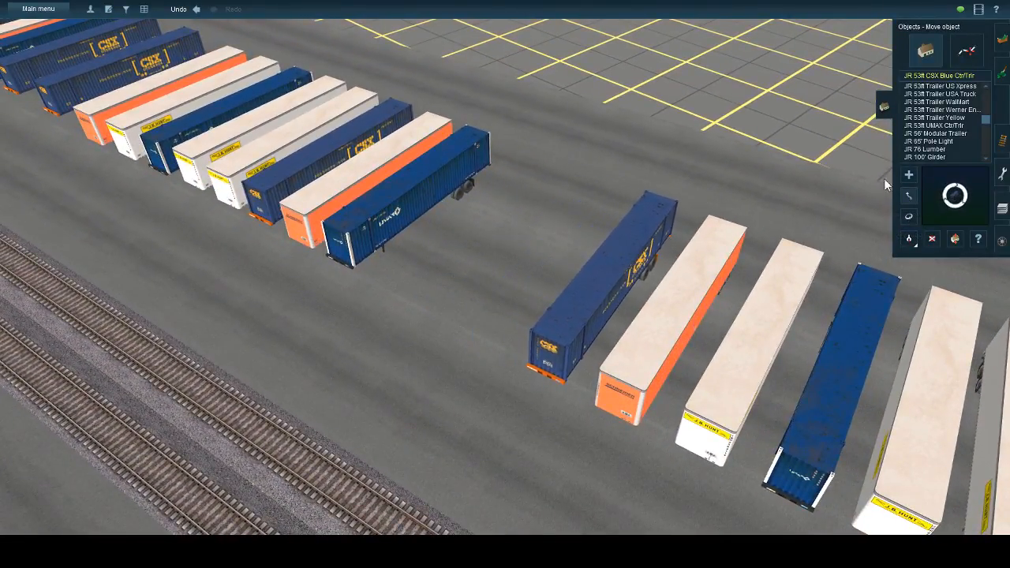
- Add a second CSX Blue trailer in the same gap, rotate it parallel to the others and shift it into the row
{"action": "key", "text": "Left"}
{"action": "left_click", "coordinate": [905, 175]}
{"action": "left_click", "coordinate": [502, 245]}
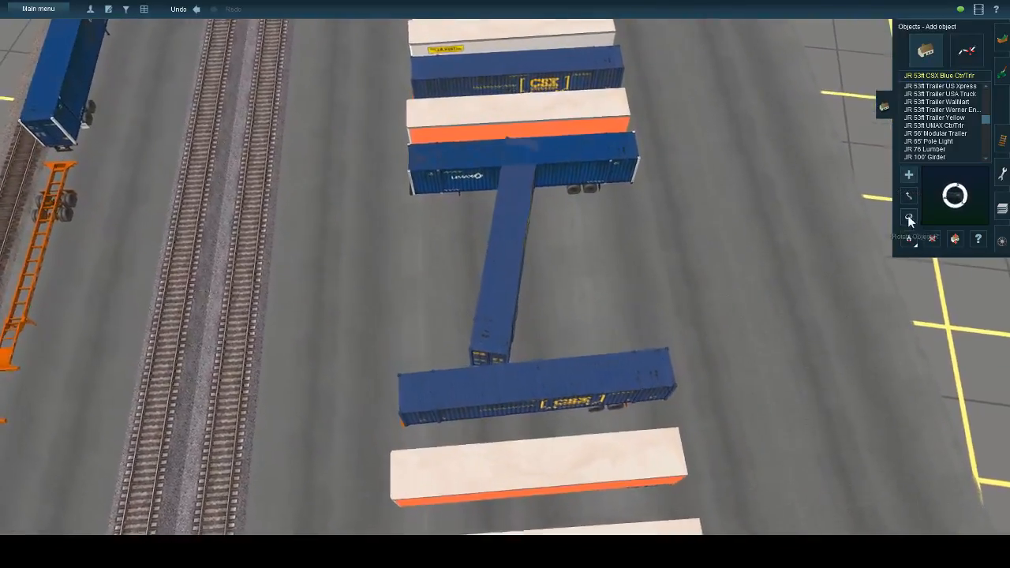
{"action": "left_click", "coordinate": [909, 218]}
{"action": "left_click_drag", "start_coordinate": [506, 300], "coordinate": [686, 295]}
{"action": "key", "text": "Left"}
{"action": "left_click", "coordinate": [907, 195]}
{"action": "left_click_drag", "start_coordinate": [514, 246], "coordinate": [542, 232]}
- Shift the end blue trailer and the white one beside it in a mid-row group to loosen their spacing
{"action": "scroll", "coordinate": [480, 327], "scroll_direction": "down", "scroll_amount": 6}
{"action": "key", "text": "Left"}
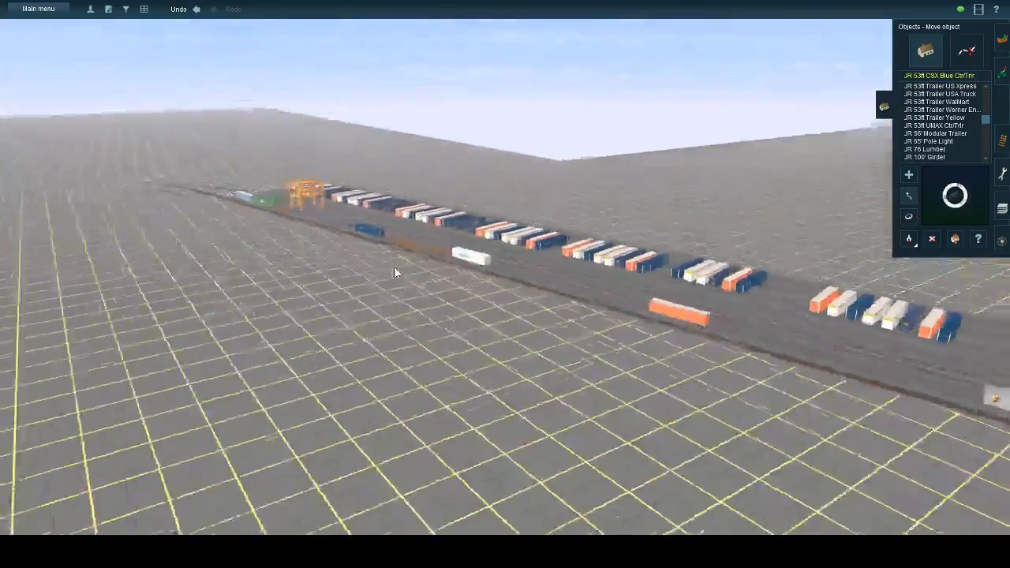
{"action": "key", "text": "Left"}
{"action": "scroll", "coordinate": [487, 257], "scroll_direction": "up", "scroll_amount": 5}
{"action": "key", "text": "Down"}
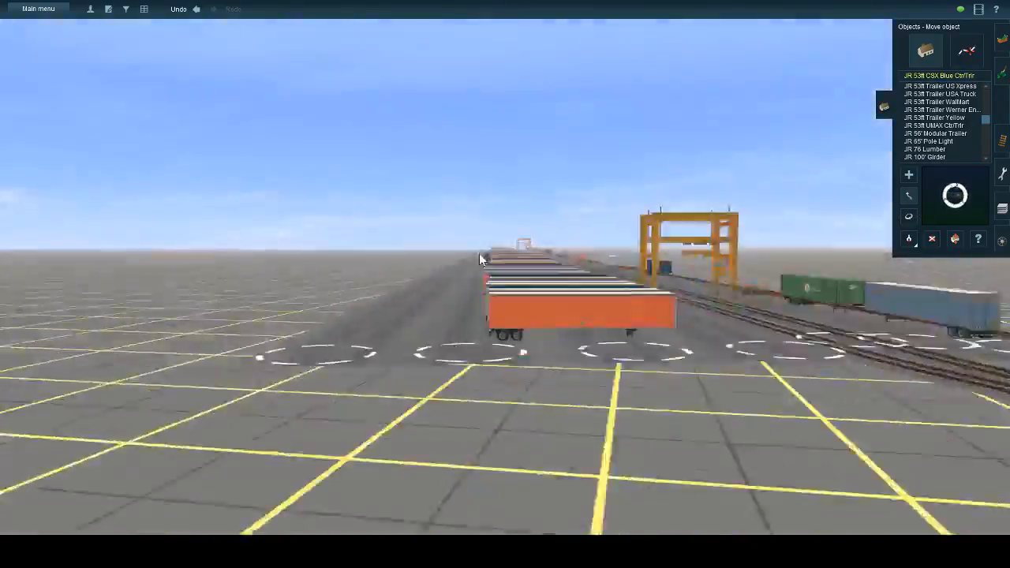
{"action": "scroll", "coordinate": [479, 259], "scroll_direction": "down", "scroll_amount": 5}
{"action": "key", "text": "Up"}
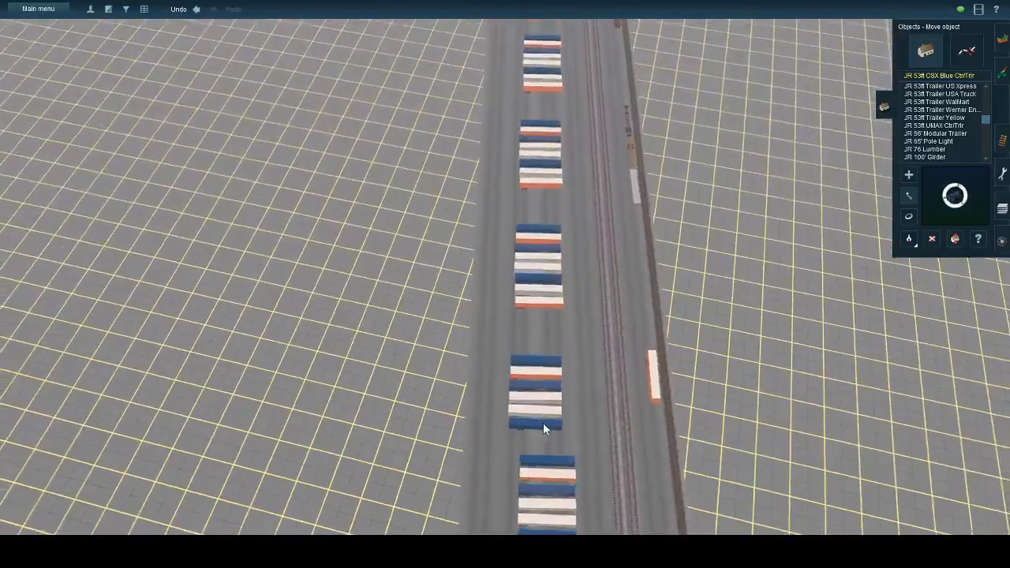
{"action": "left_click_drag", "start_coordinate": [542, 423], "coordinate": [547, 393]}
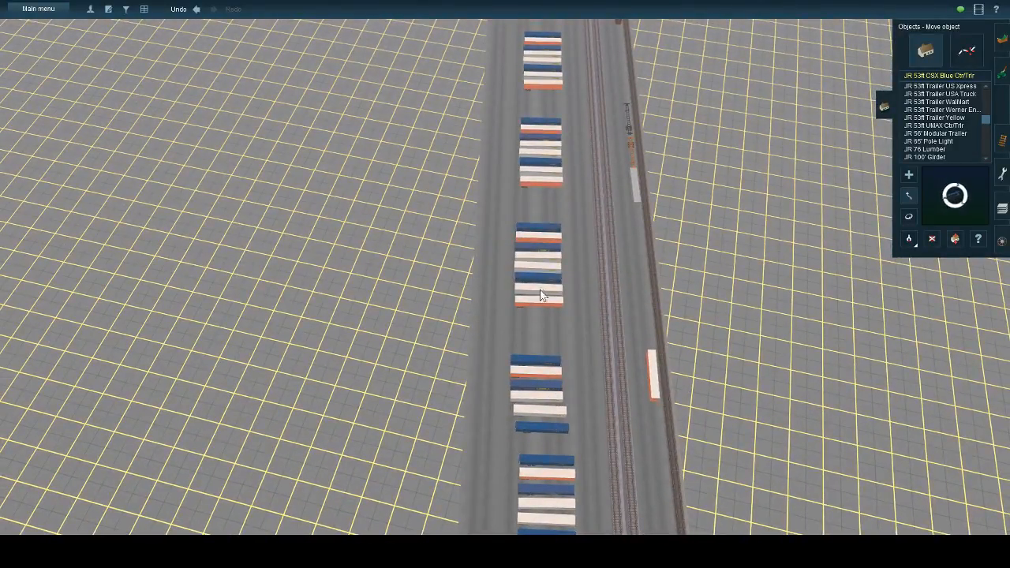
- Nudge individual trailers in another group farther along the row so they stand unevenly spaced and staggered
{"action": "key", "text": "Left"}
{"action": "scroll", "coordinate": [530, 262], "scroll_direction": "up", "scroll_amount": 3}
{"action": "scroll", "coordinate": [584, 259], "scroll_direction": "down", "scroll_amount": 6}
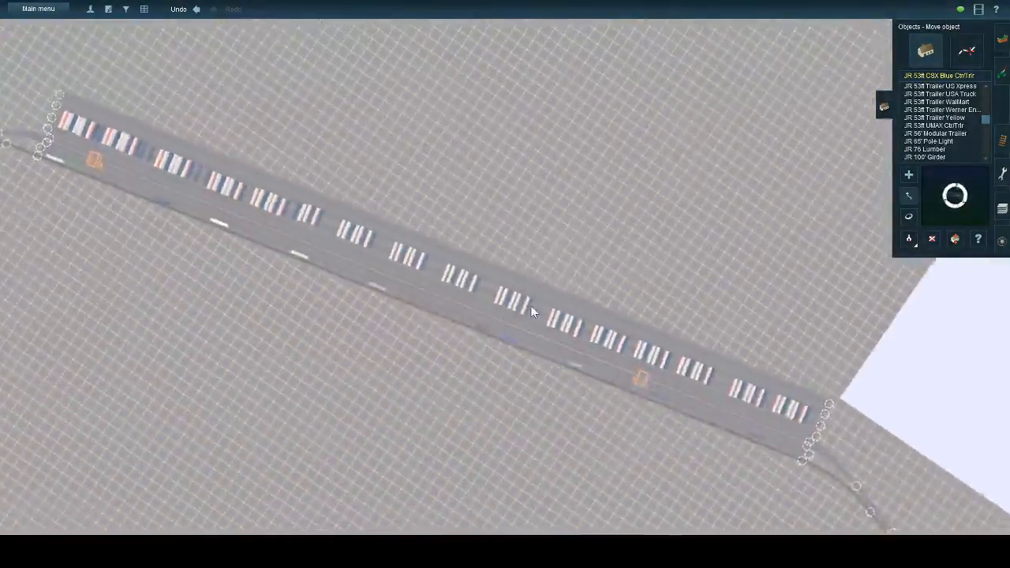
{"action": "key", "text": "Left"}
{"action": "scroll", "coordinate": [506, 204], "scroll_direction": "up", "scroll_amount": 3}
{"action": "key", "text": "Down"}
{"action": "key", "text": "Up"}
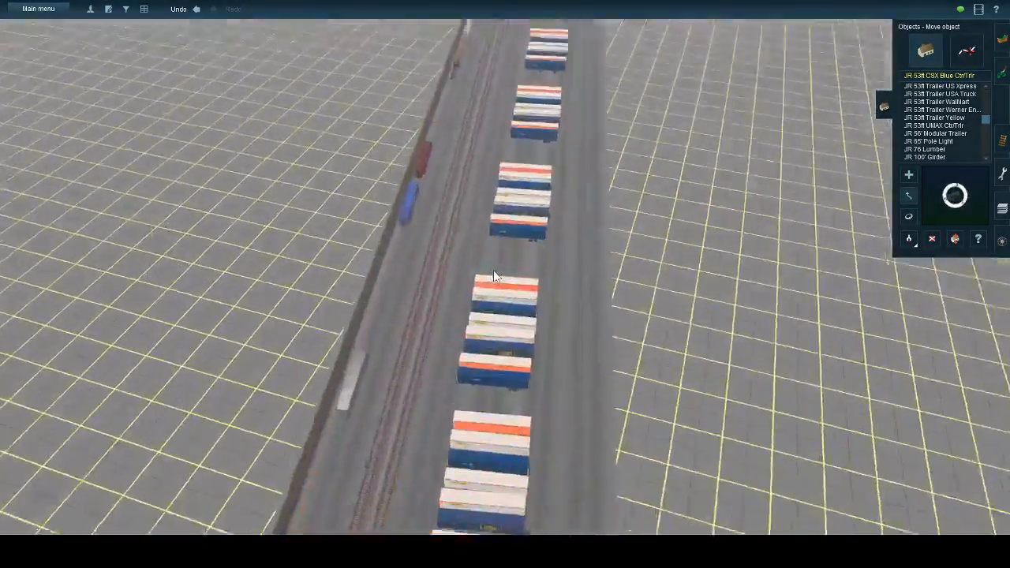
{"action": "right_click", "coordinate": [493, 270]}
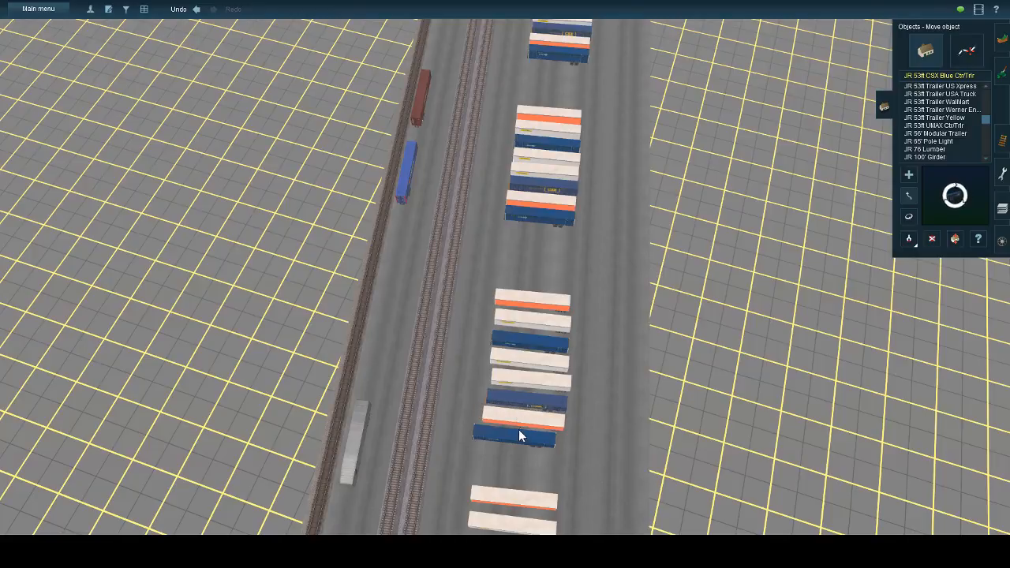
- Examine the whole row of parked trailers along the yard from both ends and from different heights
{"action": "key", "text": "Right"}
{"action": "key", "text": "Down"}
{"action": "scroll", "coordinate": [522, 434], "scroll_direction": "down", "scroll_amount": 5}
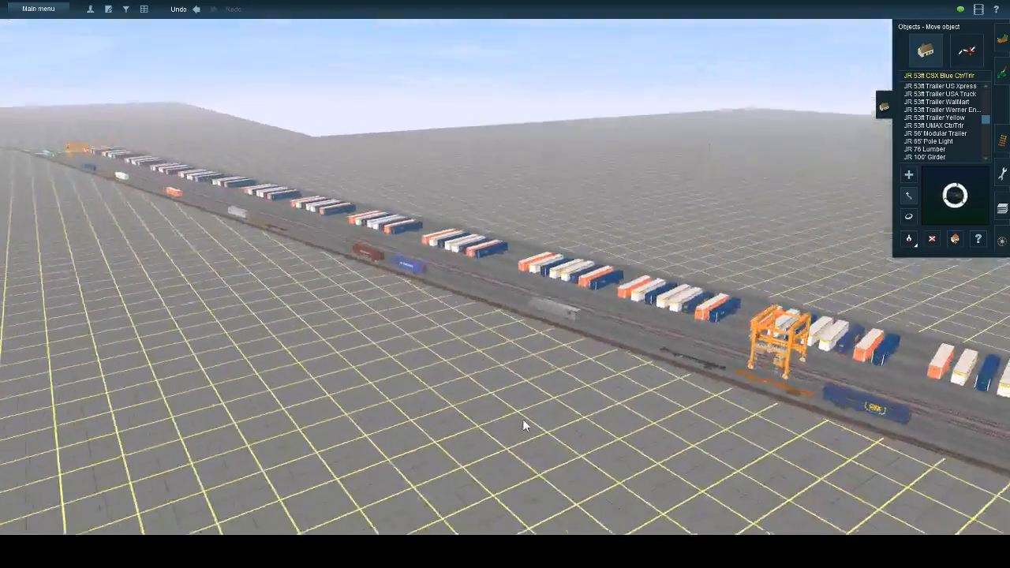
{"action": "key", "text": "Left"}
{"action": "key", "text": "Left"}
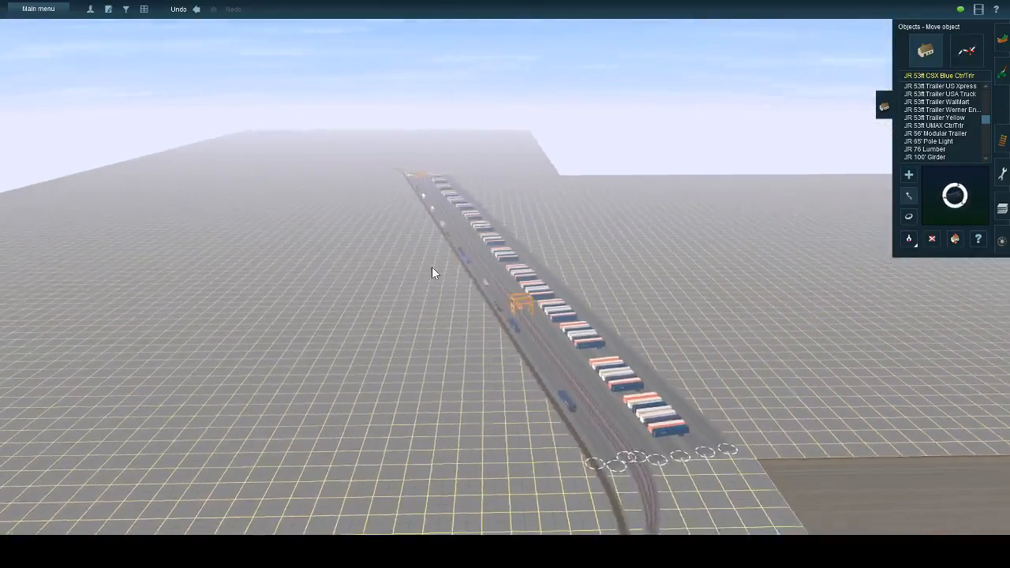
{"action": "right_click", "coordinate": [431, 267]}
{"action": "key", "text": "Up"}
{"action": "scroll", "coordinate": [426, 256], "scroll_direction": "up", "scroll_amount": 3}
{"action": "key", "text": "Down"}
{"action": "key", "text": "Left"}
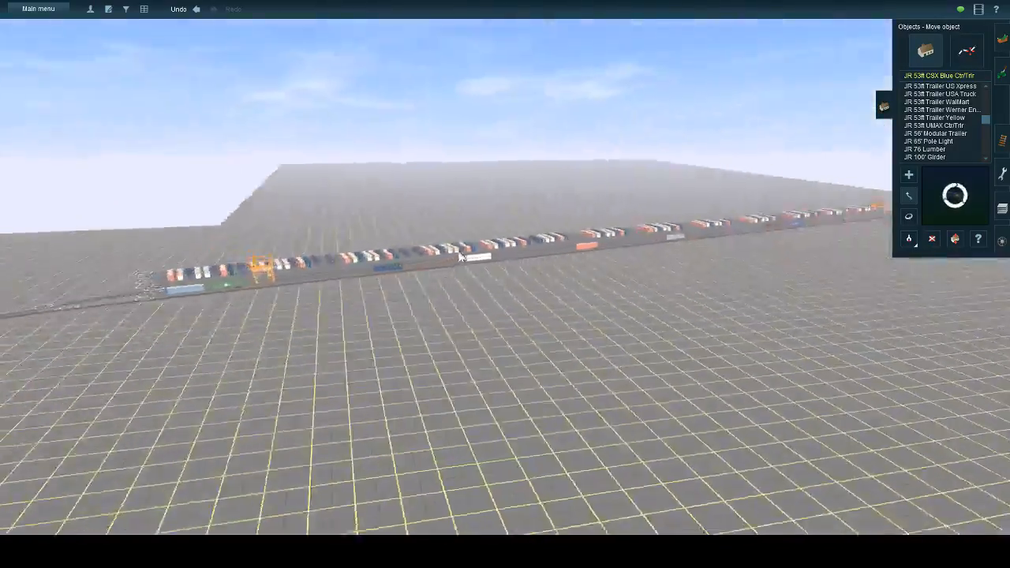
{"action": "key", "text": "Right"}
{"action": "key", "text": "Left"}
{"action": "key", "text": "Up"}
{"action": "scroll", "coordinate": [599, 204], "scroll_direction": "up", "scroll_amount": 3}
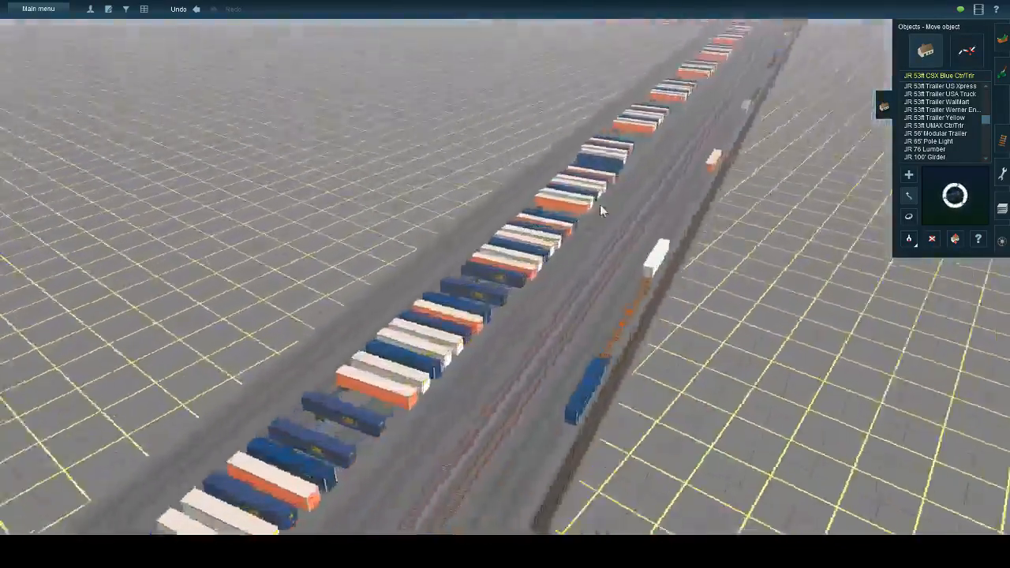
- Add a JR 53ft CSX Blue trailer in a gap between two groups and rotate it parallel to the row
{"action": "right_click", "coordinate": [601, 213]}
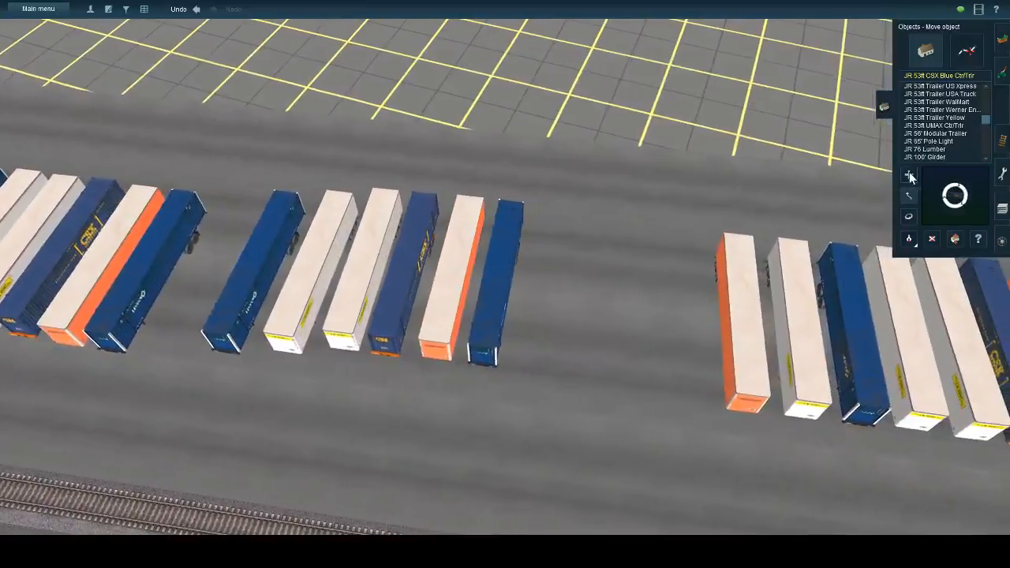
{"action": "left_click", "coordinate": [908, 174]}
{"action": "left_click", "coordinate": [609, 320]}
{"action": "key", "text": "Down"}
{"action": "left_click", "coordinate": [908, 216]}
{"action": "key", "text": "Left"}
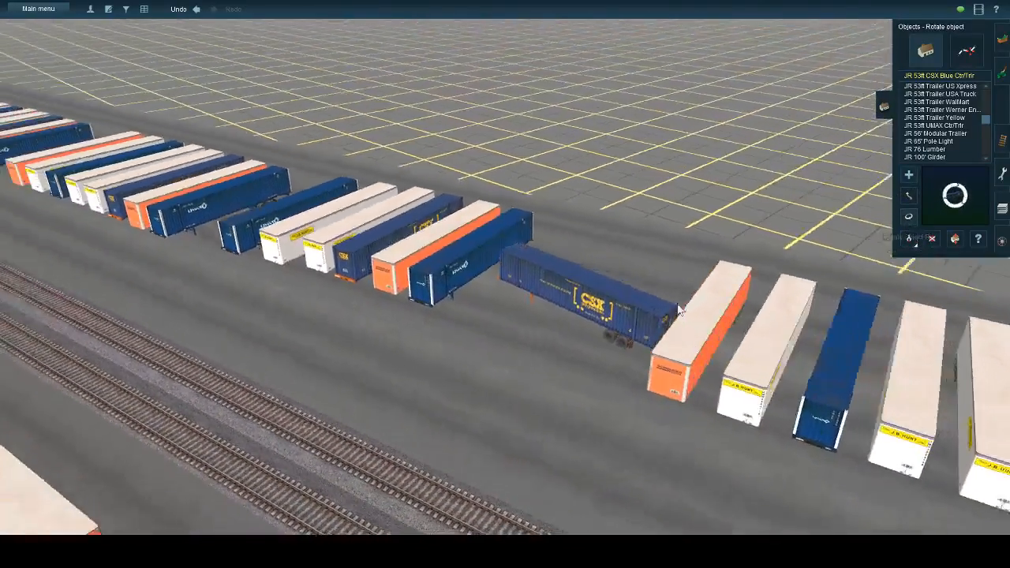
{"action": "left_click_drag", "start_coordinate": [676, 316], "coordinate": [766, 302]}
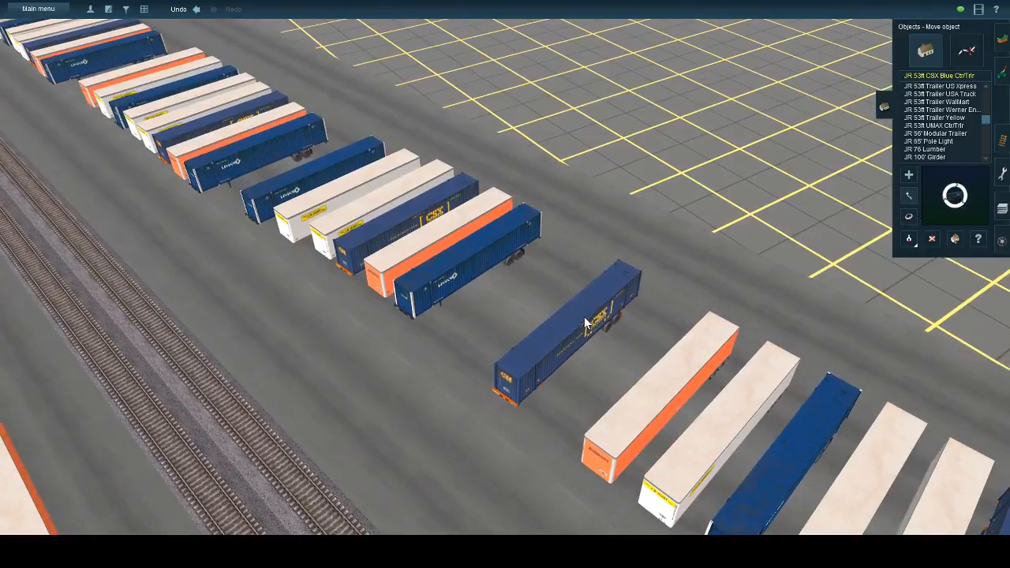
{"action": "left_click", "coordinate": [908, 194]}
- Add a second CSX Blue trailer beside the end blue trailer in the same gap and rotate it parallel to the others
{"action": "left_click", "coordinate": [908, 175]}
{"action": "key", "text": "Left"}
{"action": "left_click", "coordinate": [469, 308]}
{"action": "scroll", "coordinate": [448, 287], "scroll_direction": "up", "scroll_amount": 3}
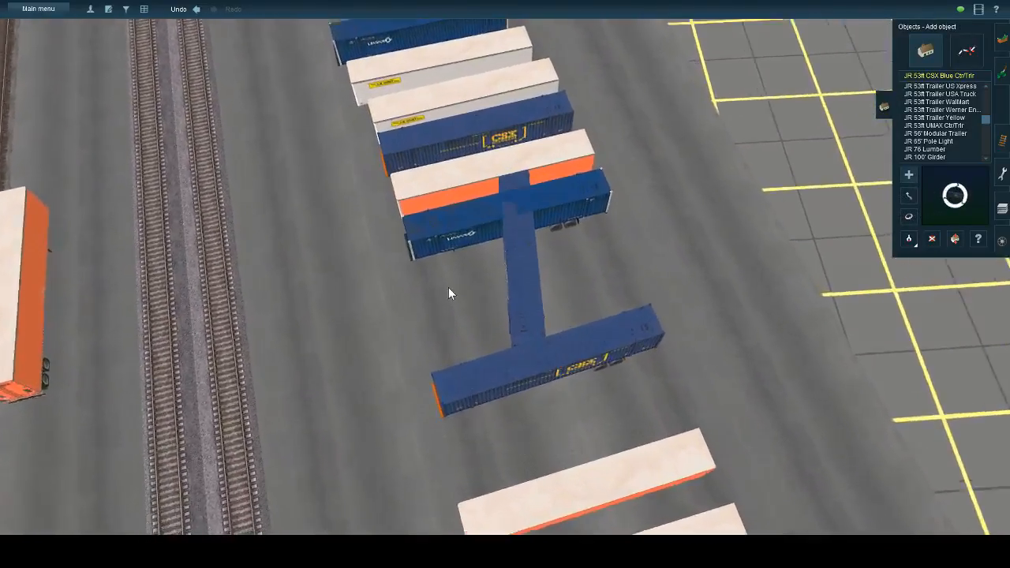
{"action": "left_click", "coordinate": [909, 217]}
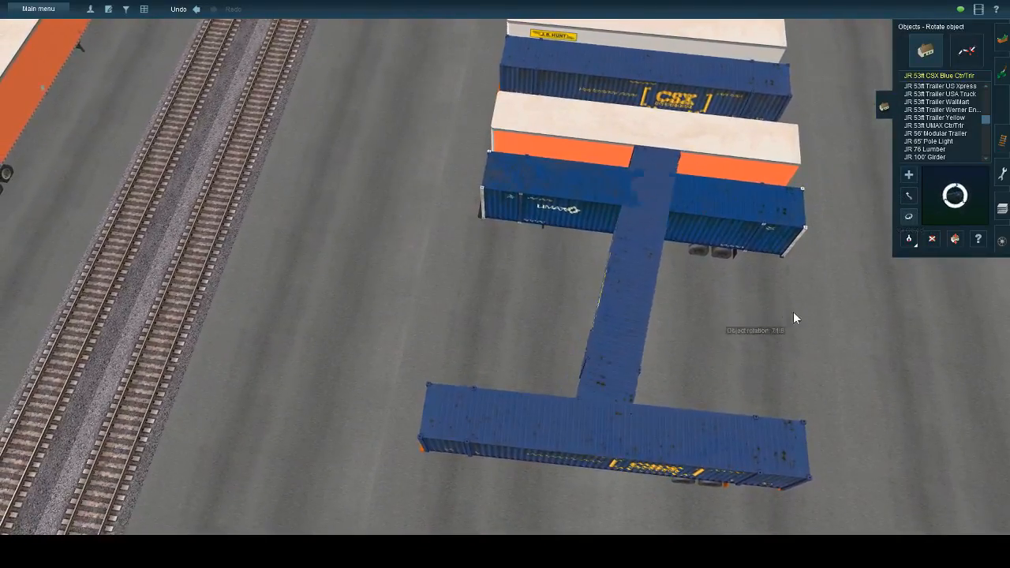
{"action": "mouse_move", "coordinate": [793, 318]}
{"action": "left_mouse_down"}
{"action": "mouse_move", "coordinate": [821, 315]}
{"action": "mouse_move", "coordinate": [793, 313]}
{"action": "left_mouse_up"}
{"action": "middle_click_drag", "start_coordinate": [709, 327], "coordinate": [555, 378]}
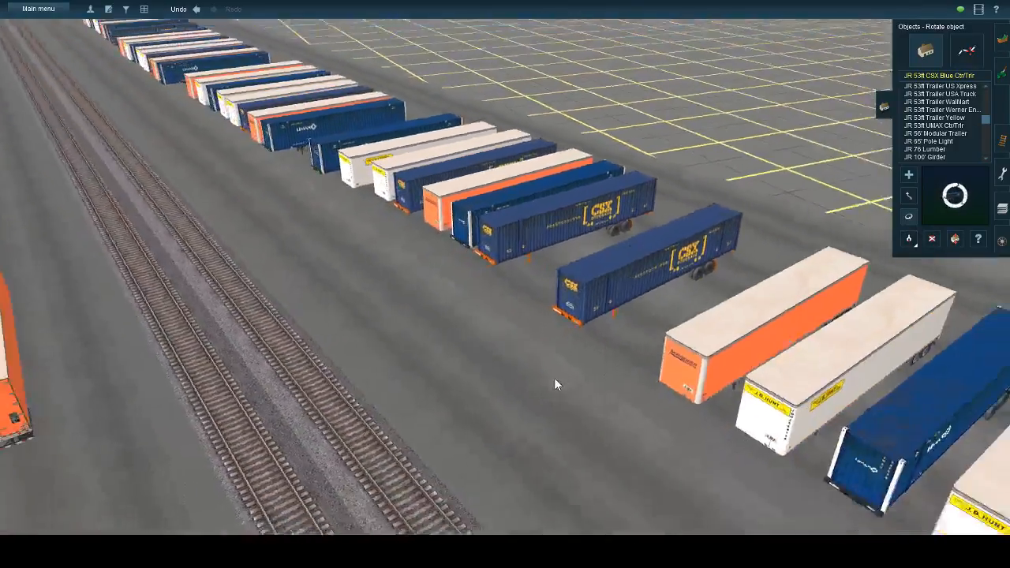
- Add two CSX Blue trailers in another gap along the row and rotate the first one parallel to its neighbours
{"action": "key", "text": "Right"}
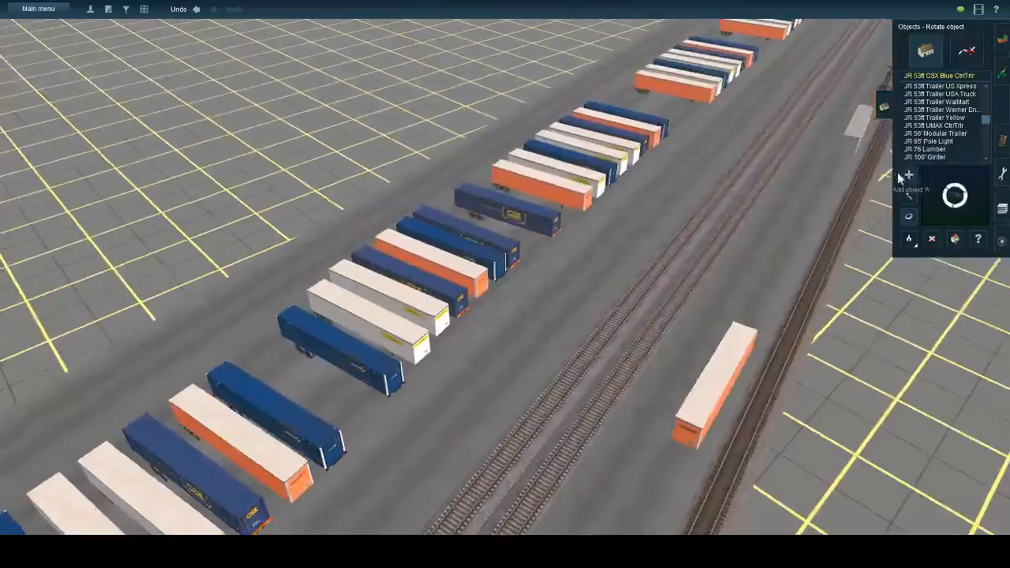
{"action": "left_click", "coordinate": [907, 174]}
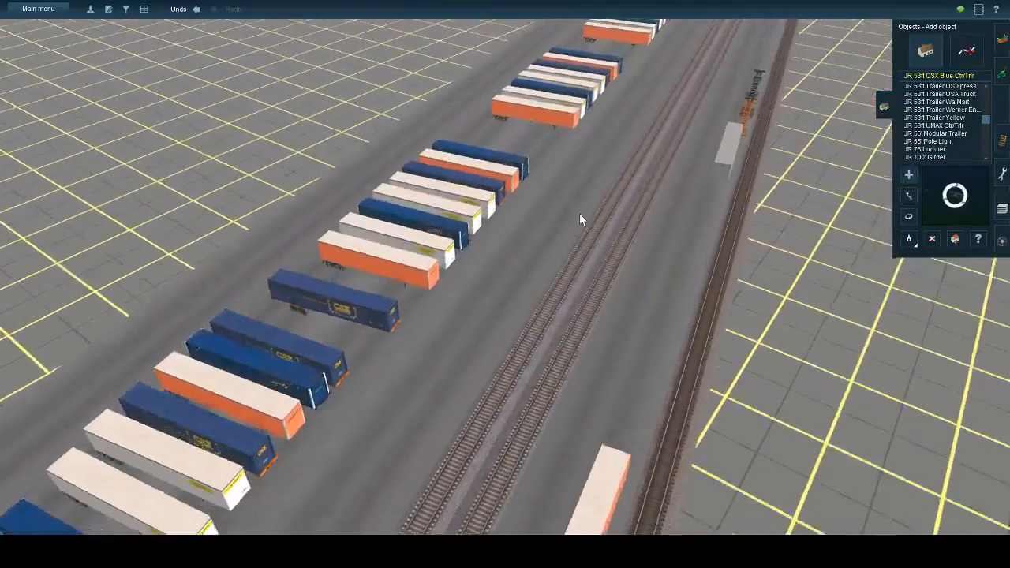
{"action": "key", "text": "Right"}
{"action": "key", "text": "Up"}
{"action": "right_click", "coordinate": [576, 195]}
{"action": "scroll", "coordinate": [570, 204], "scroll_direction": "up", "scroll_amount": 2}
{"action": "left_click", "coordinate": [570, 204]}
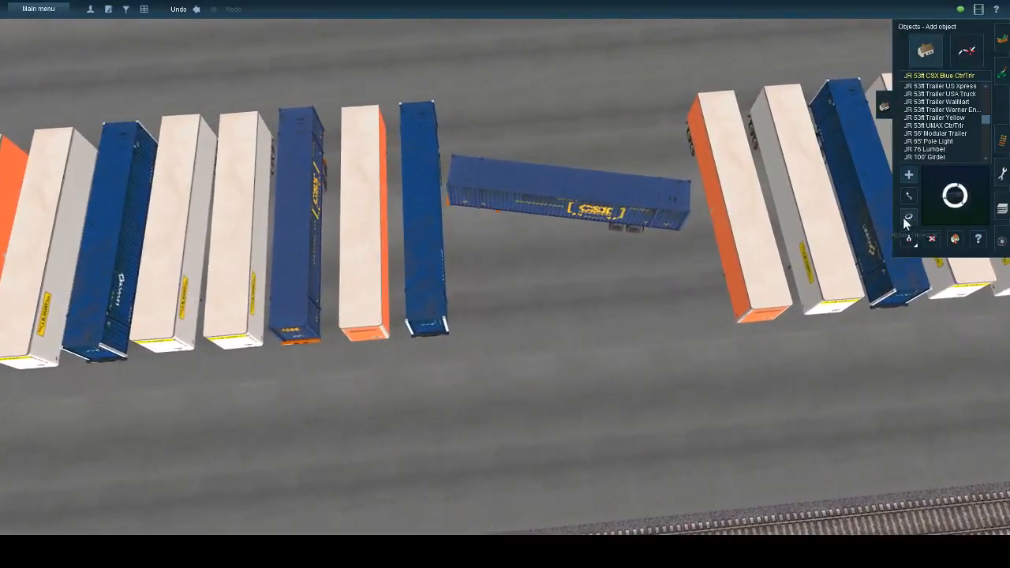
{"action": "left_click", "coordinate": [908, 217]}
{"action": "left_click_drag", "start_coordinate": [733, 214], "coordinate": [813, 207]}
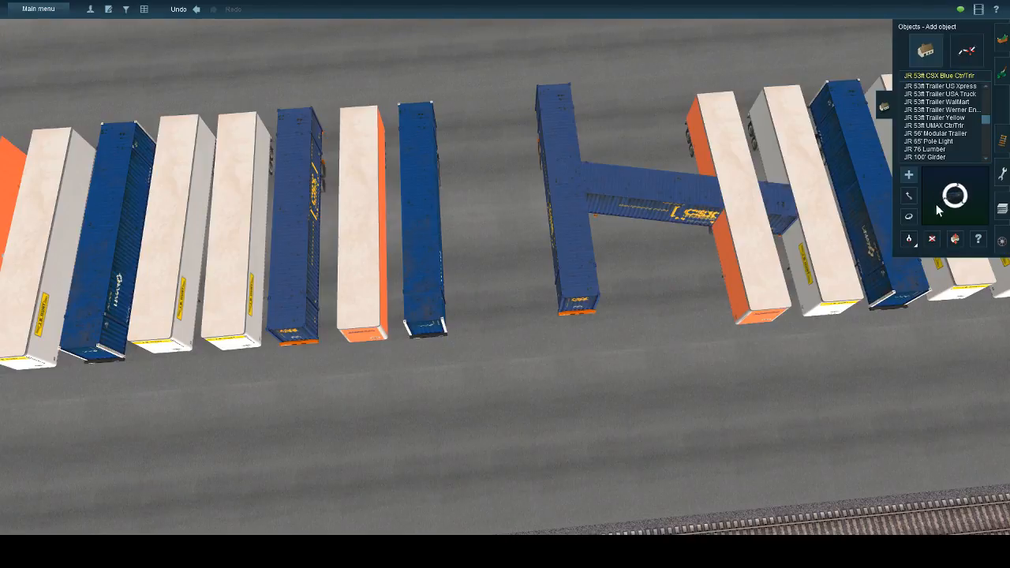
- Rotate the second CSX Blue trailer in that gap to about 103.6 and shift the first one closer to it
{"action": "key", "text": "r"}
{"action": "left_click_drag", "start_coordinate": [710, 223], "coordinate": [750, 224]}
{"action": "left_click_drag", "start_coordinate": [782, 225], "coordinate": [772, 232]}
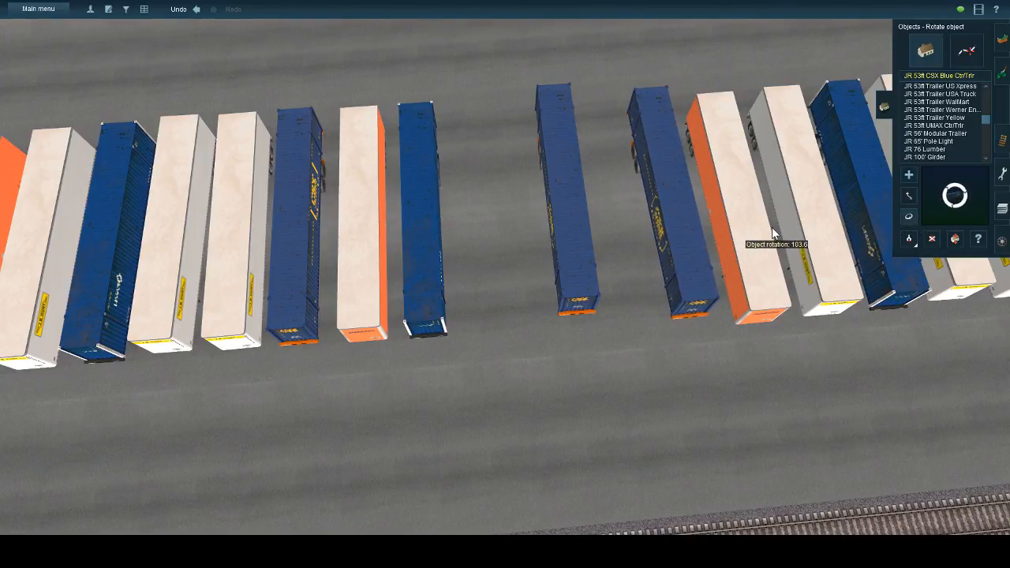
{"action": "left_click", "coordinate": [908, 196]}
{"action": "left_click_drag", "start_coordinate": [580, 252], "coordinate": [613, 249]}
- Look along the whole trailer row from a distance and check where gaps remain between the groups
{"action": "key", "text": "Left"}
{"action": "key", "text": "Down"}
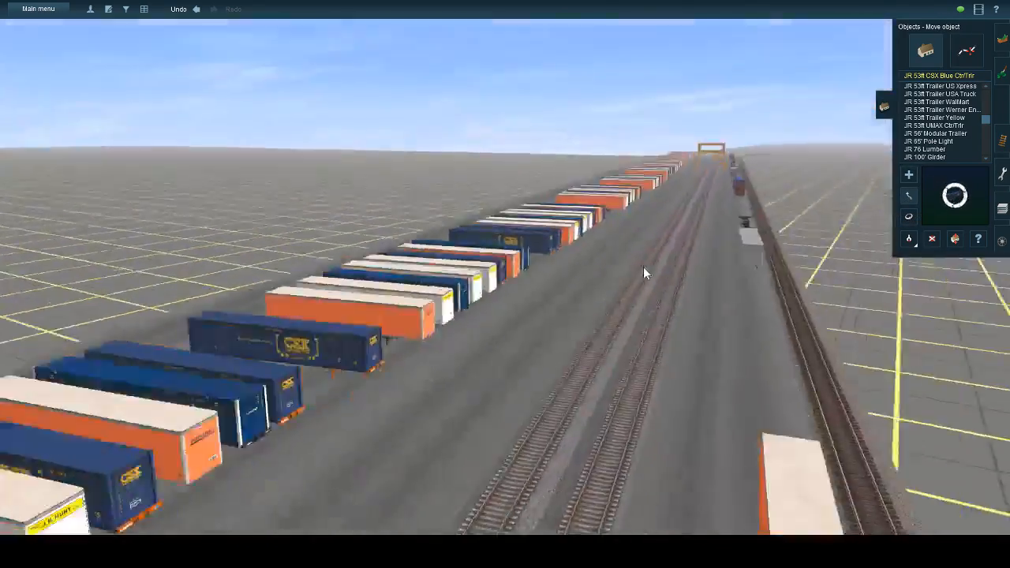
{"action": "key", "text": "Left"}
{"action": "scroll", "coordinate": [639, 269], "scroll_direction": "down", "scroll_amount": 5}
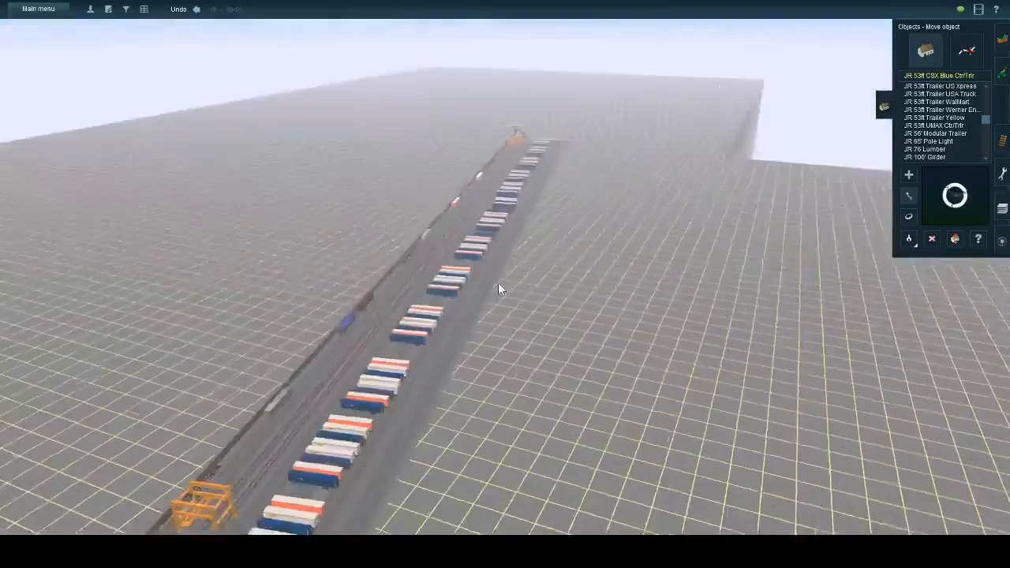
{"action": "key", "text": "Down"}
{"action": "key", "text": "Left"}
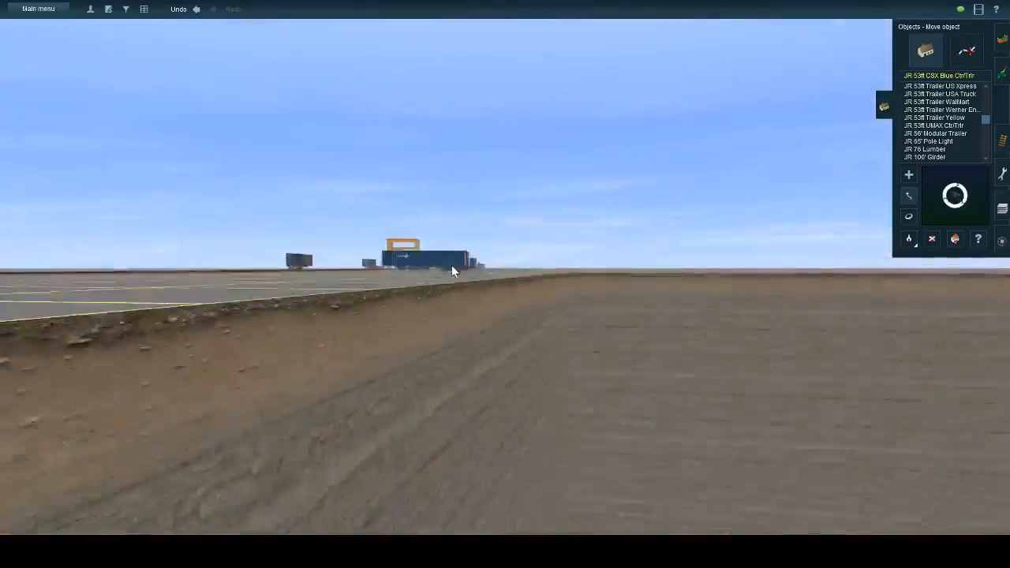
{"action": "key", "text": "Up"}
{"action": "key", "text": "Left"}
{"action": "key", "text": "Left"}
{"action": "scroll", "coordinate": [473, 227], "scroll_direction": "up", "scroll_amount": 5}
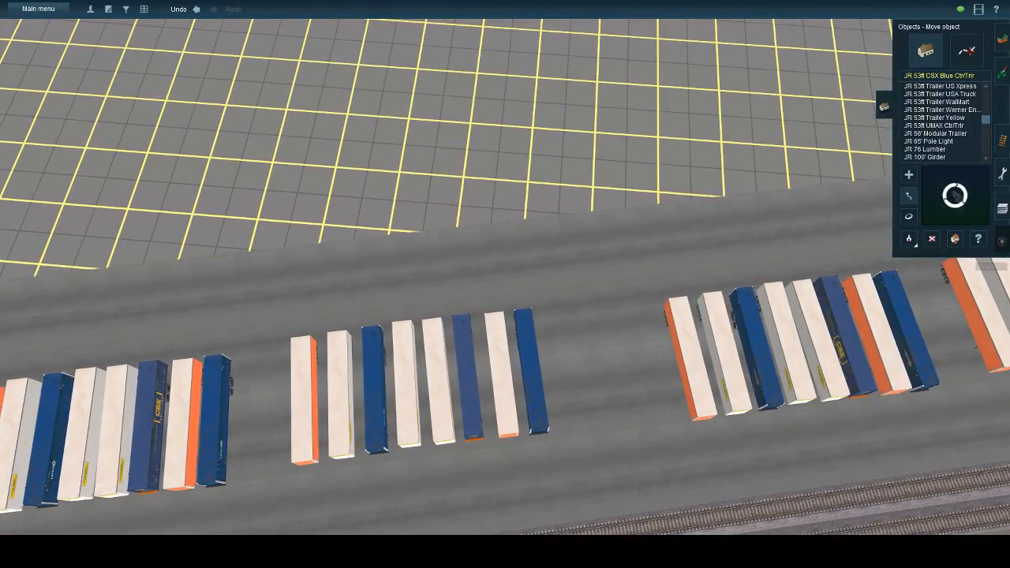
- Add a CSX Blue trailer in an open gap, rotate it to about 102.1 and shift it towards the neighbouring blue trailer
{"action": "left_click", "coordinate": [907, 175]}
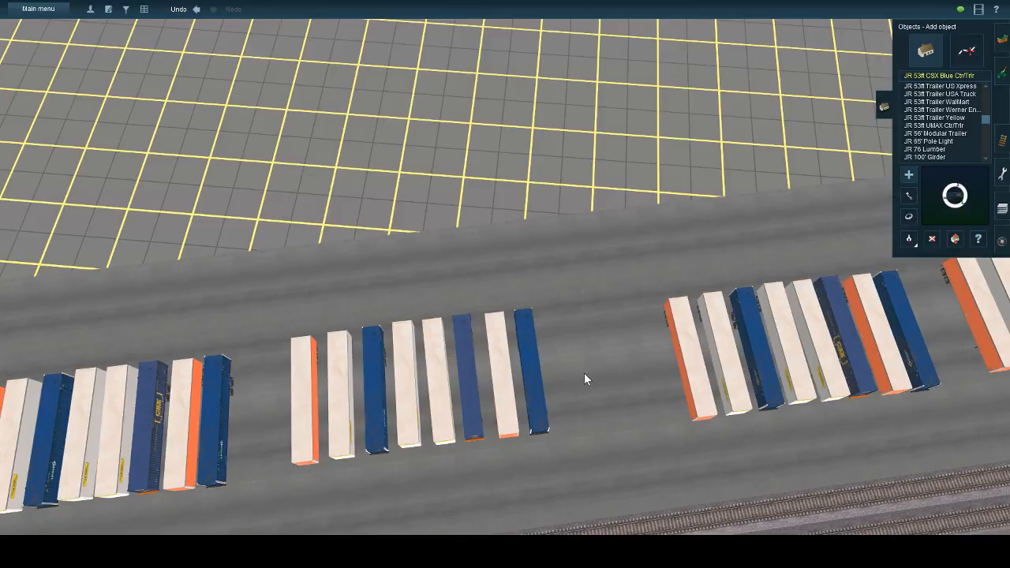
{"action": "left_click", "coordinate": [583, 372]}
{"action": "scroll", "coordinate": [583, 373], "scroll_direction": "up", "scroll_amount": 3}
{"action": "left_click", "coordinate": [908, 215]}
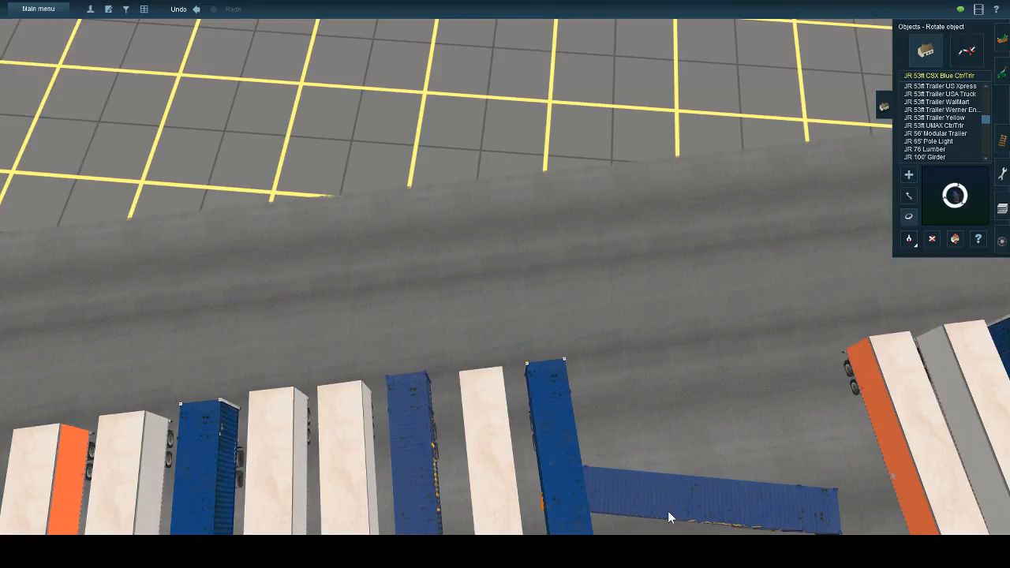
{"action": "left_click_drag", "start_coordinate": [667, 512], "coordinate": [872, 459]}
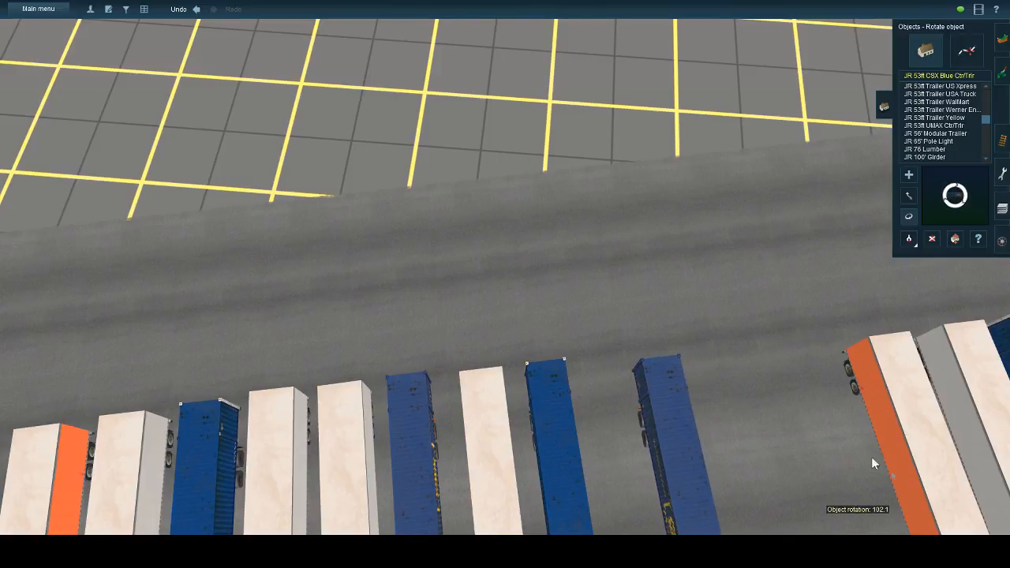
{"action": "left_click", "coordinate": [909, 195]}
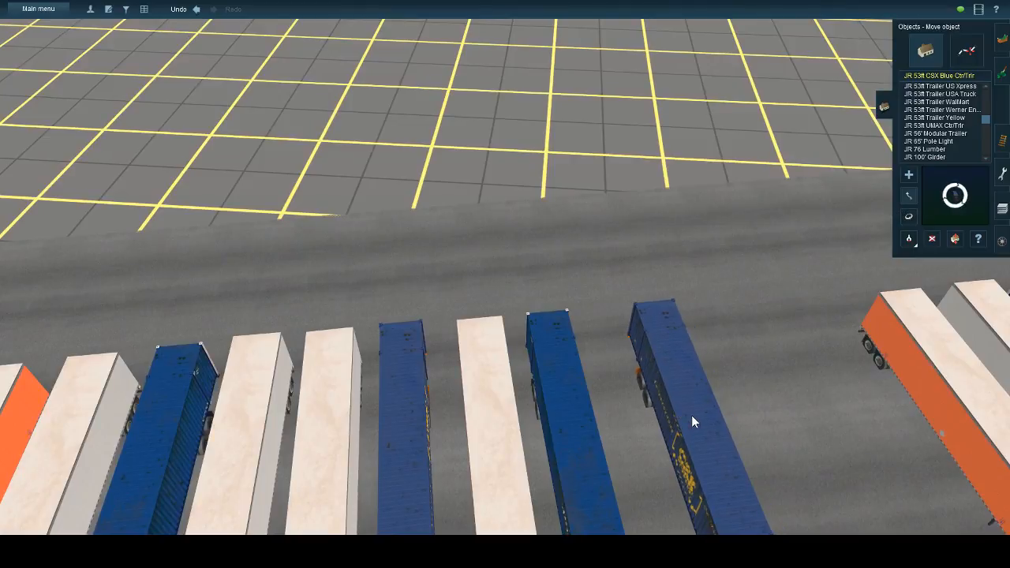
{"action": "left_click_drag", "start_coordinate": [692, 415], "coordinate": [665, 417]}
{"action": "right_click", "coordinate": [665, 417]}
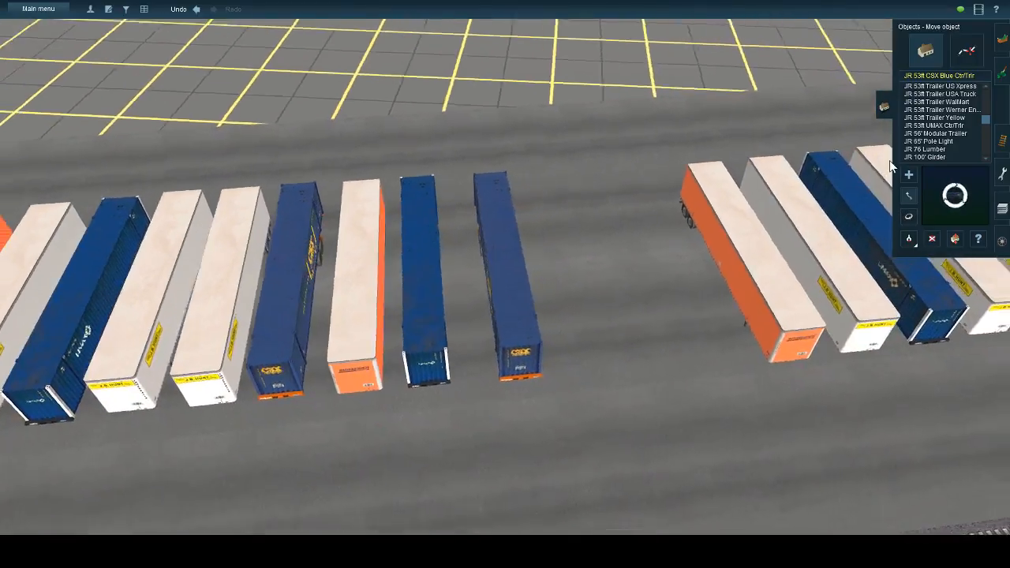
- Add another CSX Blue trailer in the same gap, rotate it to about 101.8 and shift it into line
{"action": "left_click", "coordinate": [908, 174]}
{"action": "left_click", "coordinate": [598, 248]}
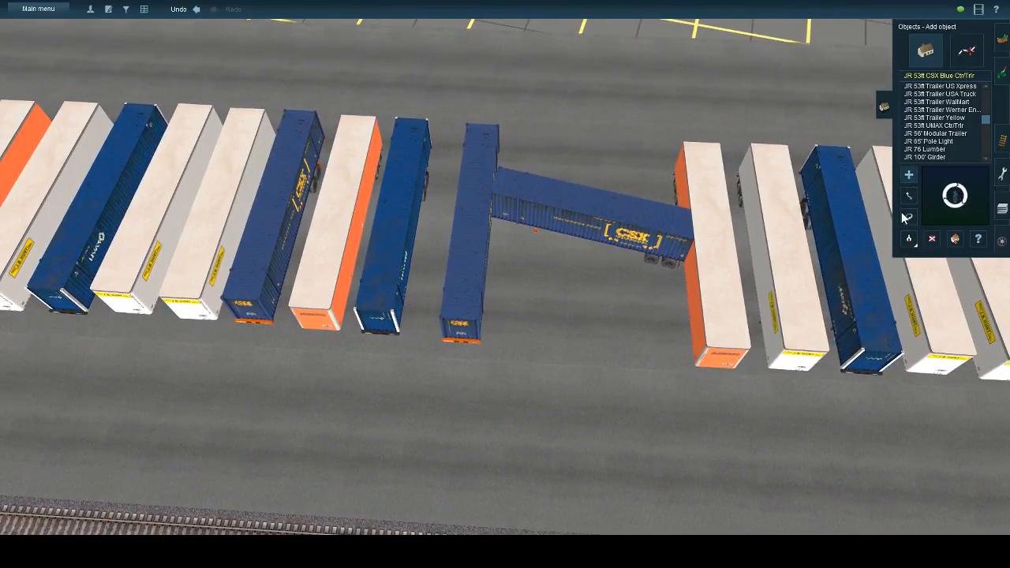
{"action": "left_click", "coordinate": [908, 217]}
{"action": "left_click_drag", "start_coordinate": [629, 252], "coordinate": [806, 254]}
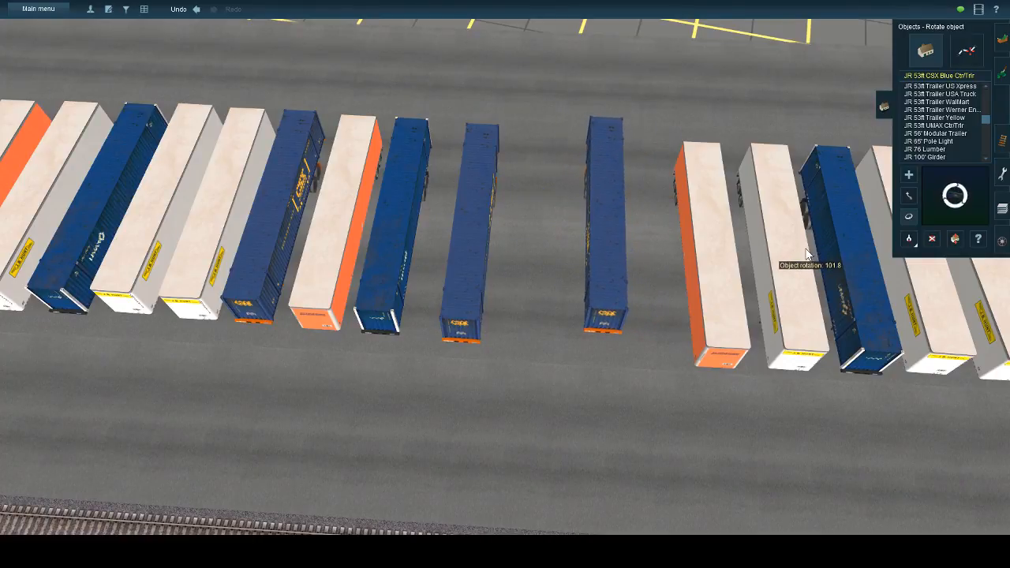
{"action": "left_click", "coordinate": [907, 195]}
{"action": "left_click_drag", "start_coordinate": [624, 271], "coordinate": [607, 284]}
- Add a CSX Blue trailer in the narrow gap between a blue and an orange trailer farther along the row
{"action": "scroll", "coordinate": [608, 291], "scroll_direction": "down", "scroll_amount": 5}
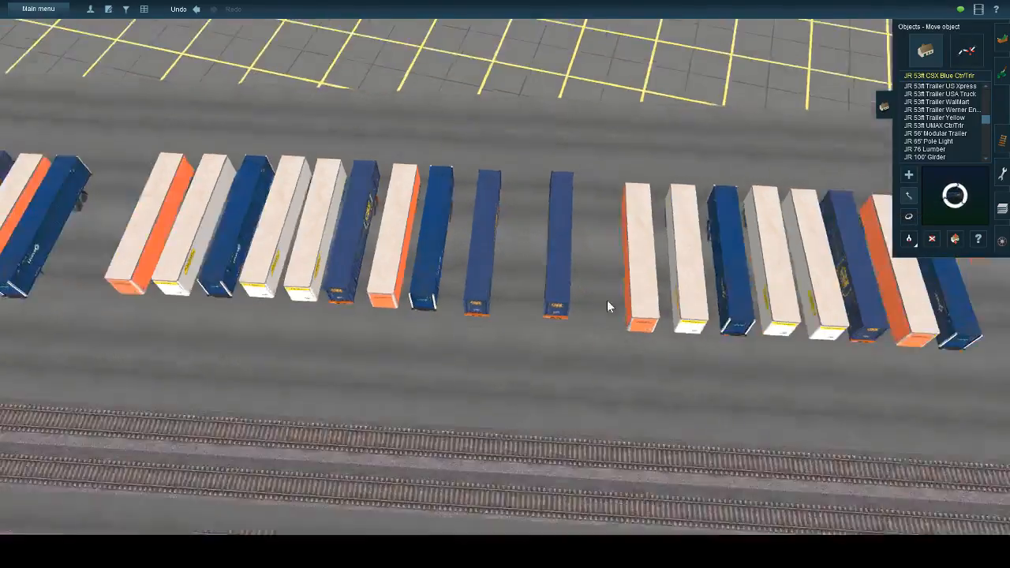
{"action": "key", "text": "Left"}
{"action": "key", "text": "Down"}
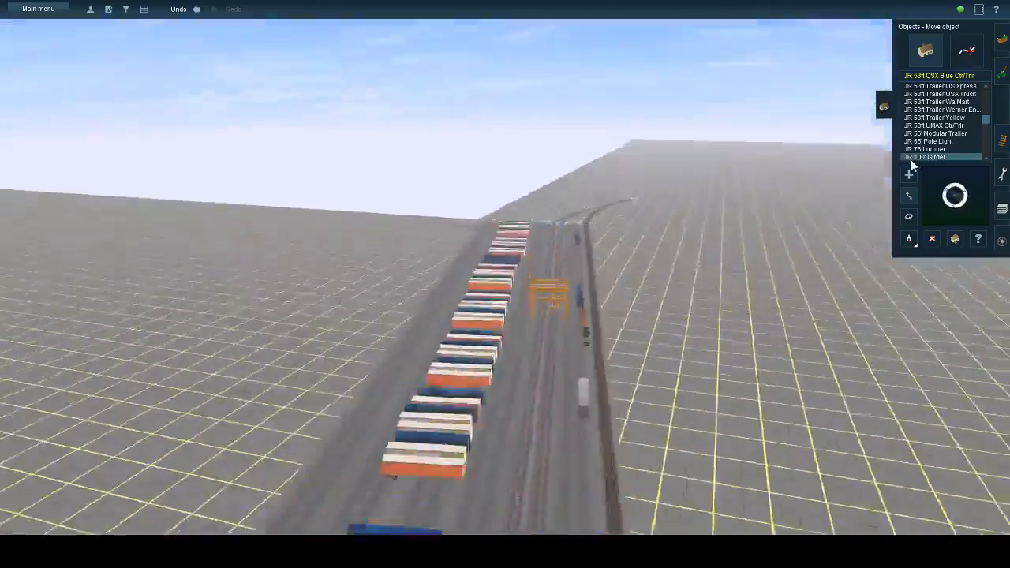
{"action": "left_click", "coordinate": [907, 174]}
{"action": "key", "text": "Right"}
{"action": "key", "text": "Up"}
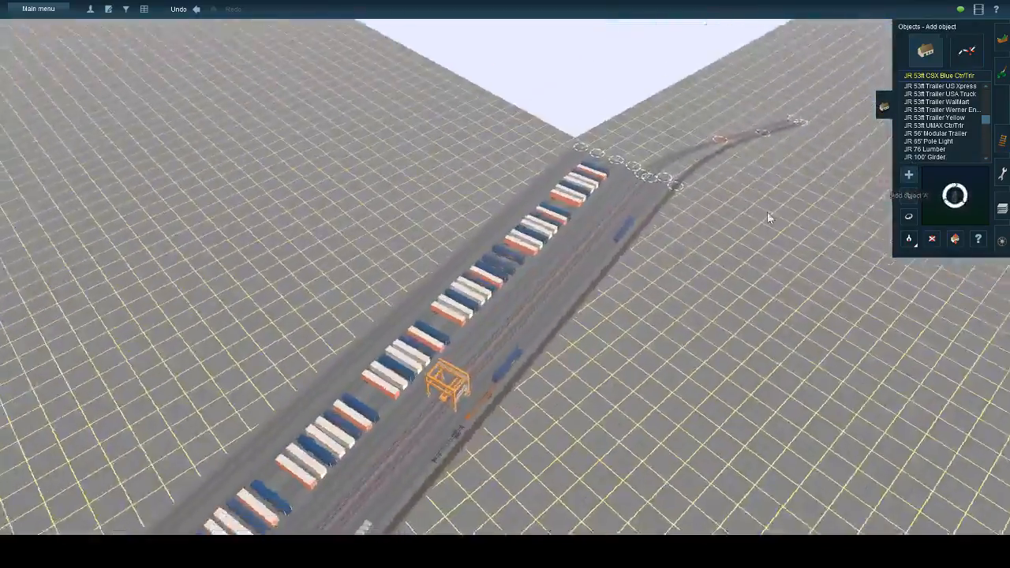
{"action": "scroll", "coordinate": [527, 294], "scroll_direction": "up", "scroll_amount": 5}
{"action": "left_click", "coordinate": [517, 254]}
{"action": "scroll", "coordinate": [509, 236], "scroll_direction": "up", "scroll_amount": 4}
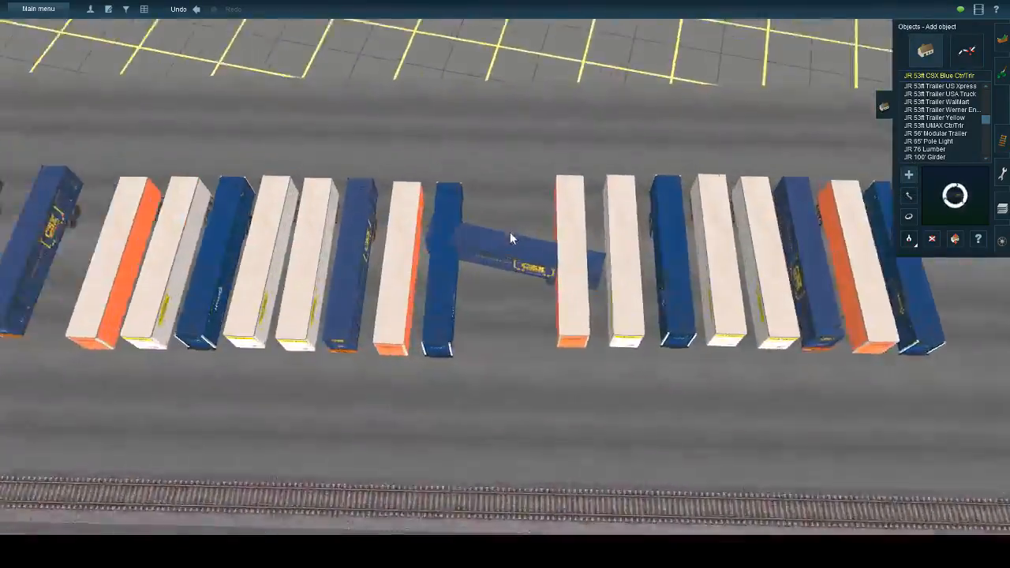
- Rotate the added CSX Blue trailer parallel to the row and shift it closer to the neighbouring blue trailer
{"action": "left_click", "coordinate": [908, 216]}
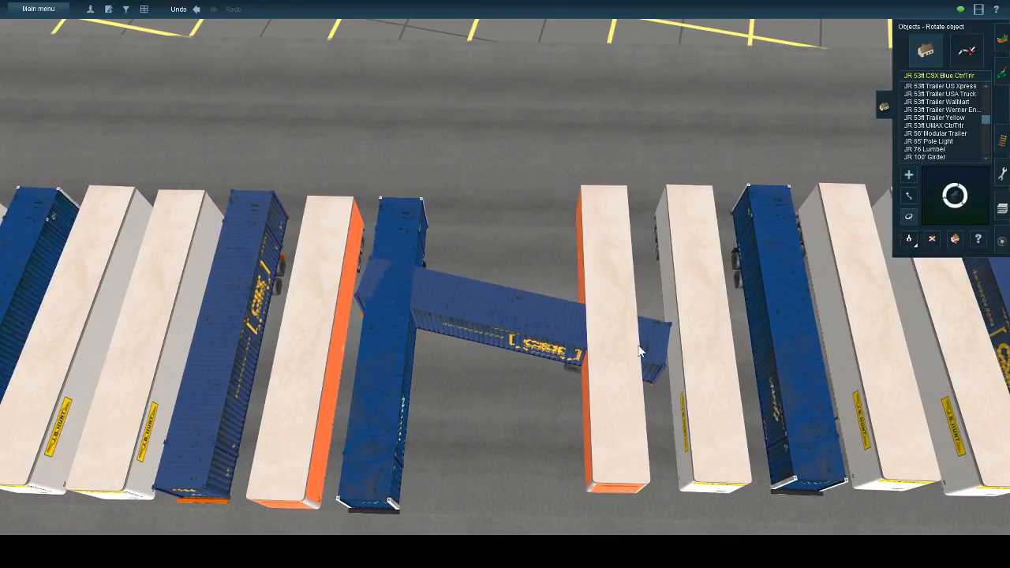
{"action": "left_click_drag", "start_coordinate": [524, 323], "coordinate": [758, 314]}
{"action": "left_click", "coordinate": [908, 195]}
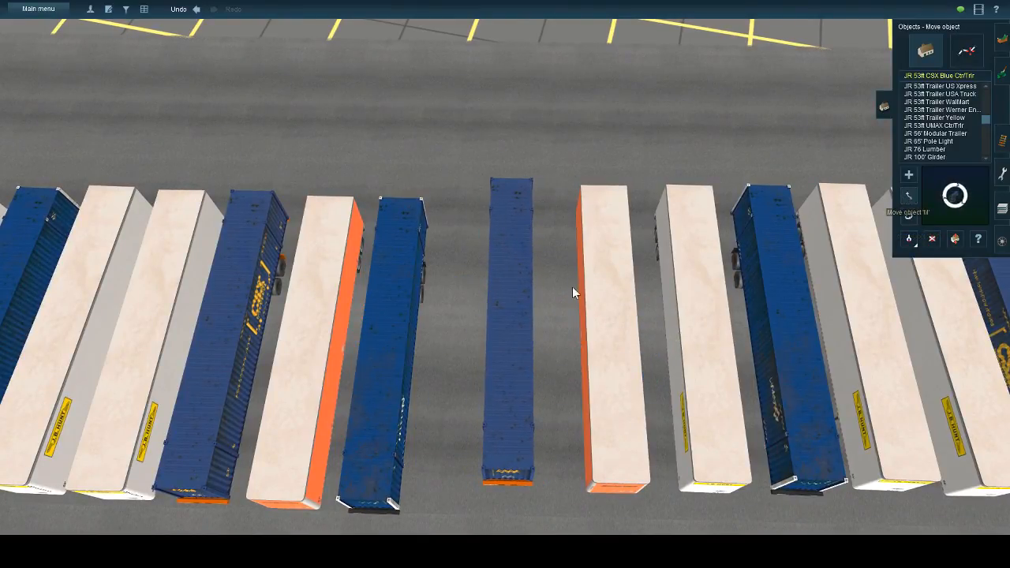
{"action": "left_click_drag", "start_coordinate": [499, 327], "coordinate": [484, 340]}
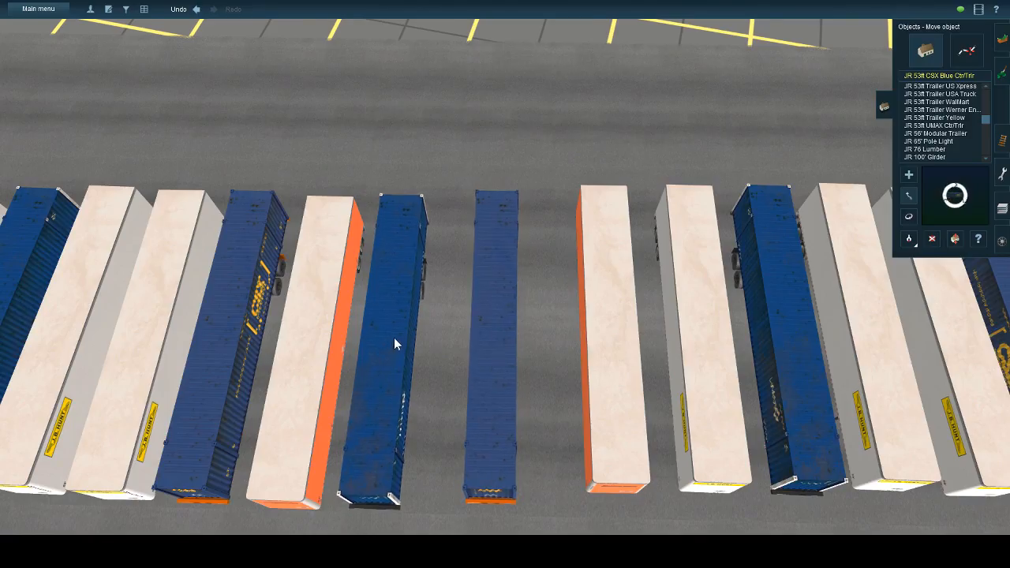
- Examine the full length of the trailer row from the yard's end and from high above
{"action": "scroll", "coordinate": [393, 337], "scroll_direction": "down", "scroll_amount": 8}
{"action": "key", "text": "Down"}
{"action": "key", "text": "Left"}
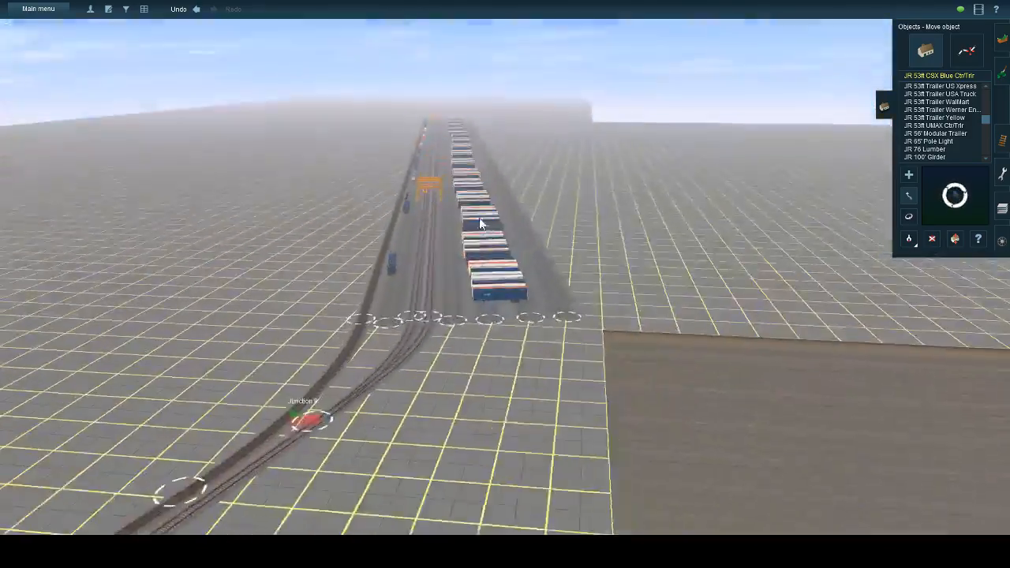
{"action": "right_click", "coordinate": [479, 218]}
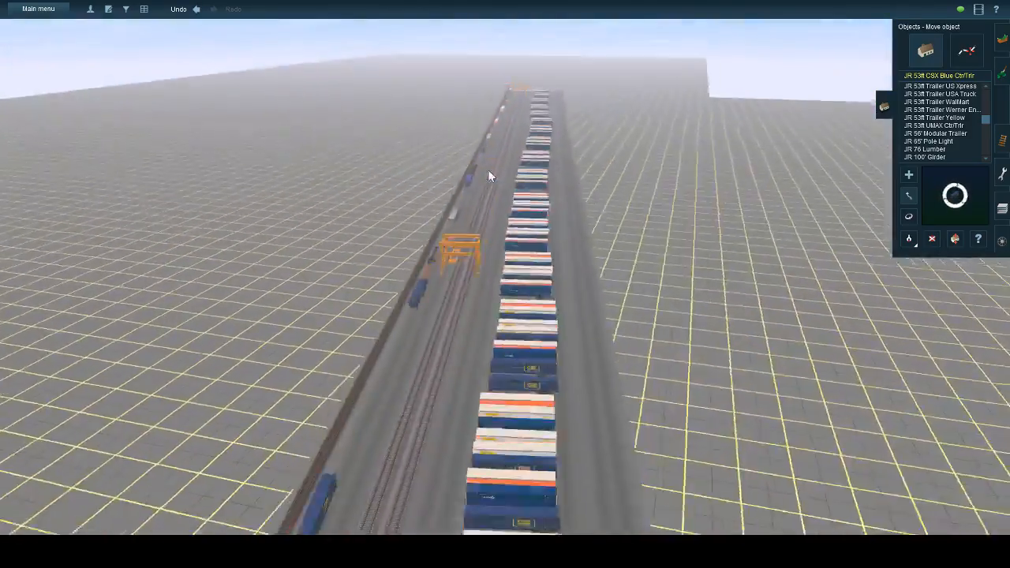
{"action": "right_click", "coordinate": [488, 171]}
{"action": "key", "text": "Up"}
{"action": "key", "text": "Left"}
{"action": "scroll", "coordinate": [512, 213], "scroll_direction": "down", "scroll_amount": 5}
{"action": "right_click", "coordinate": [499, 232]}
{"action": "key", "text": "Left"}
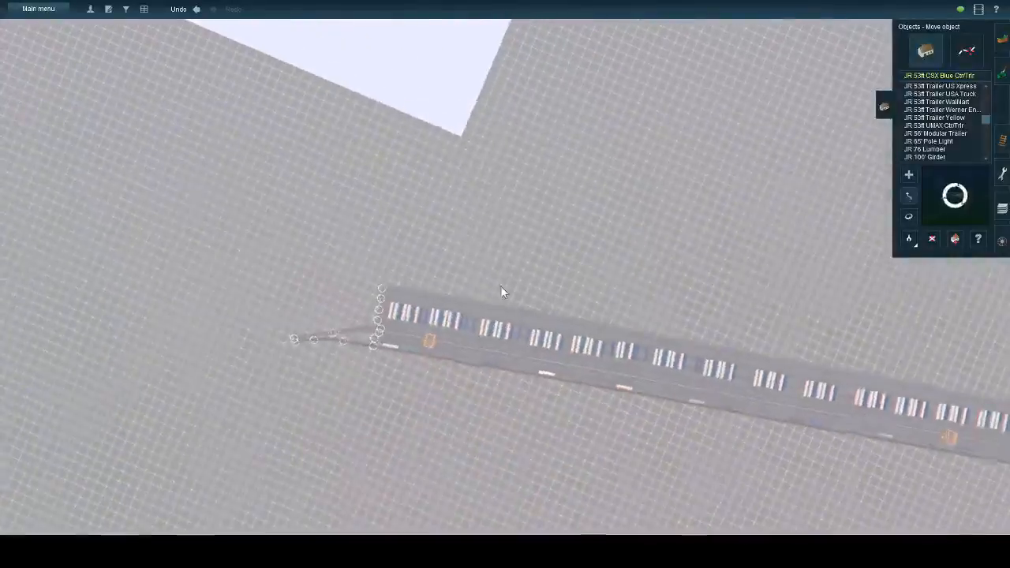
- Shift individual white trailers in a mid-row group slightly out of line to stagger their parking positions
{"action": "right_click", "coordinate": [565, 277]}
{"action": "key", "text": "Right"}
{"action": "scroll", "coordinate": [492, 281], "scroll_direction": "up", "scroll_amount": 4}
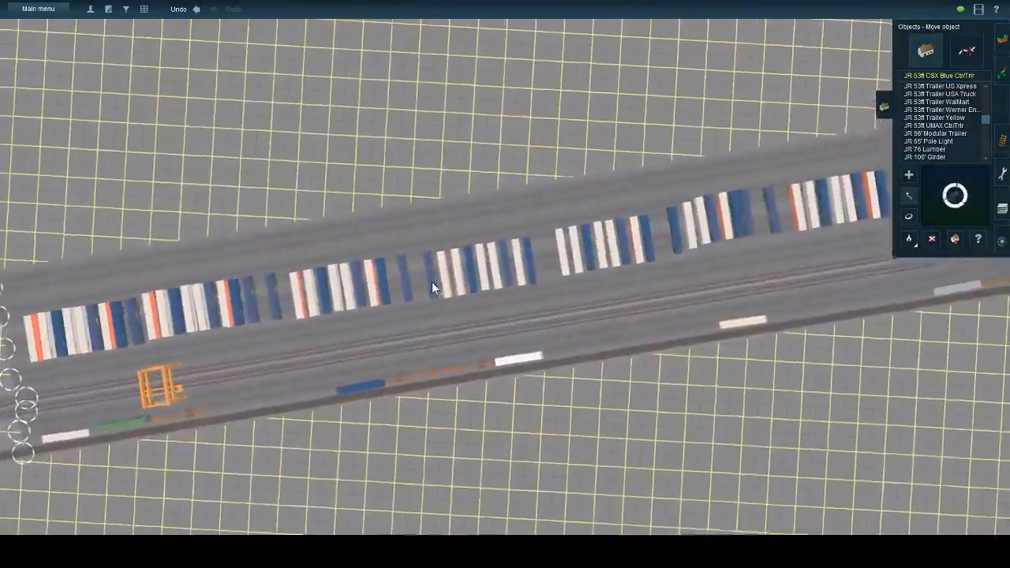
{"action": "left_click_drag", "start_coordinate": [449, 273], "coordinate": [447, 267]}
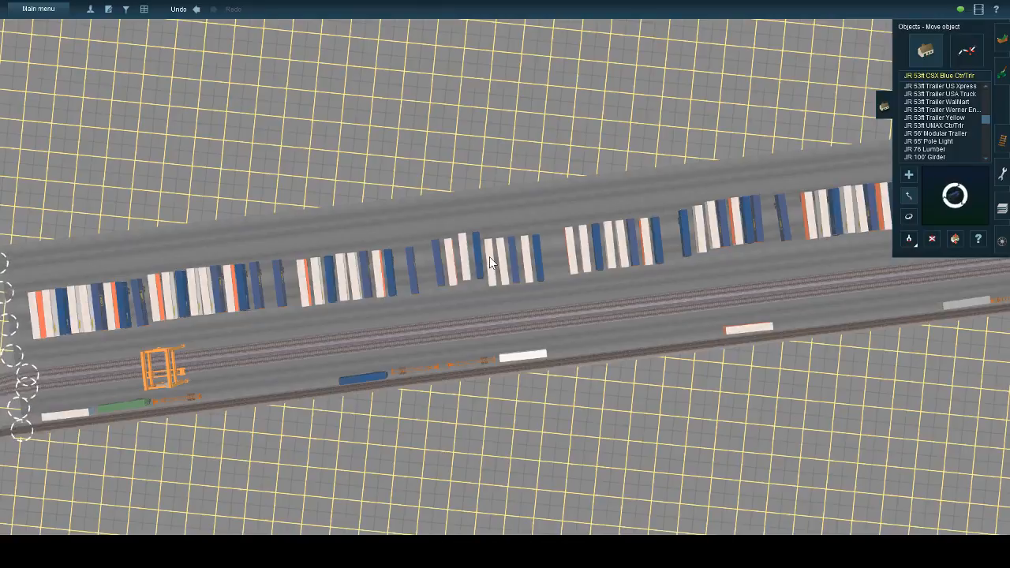
{"action": "left_click_drag", "start_coordinate": [502, 258], "coordinate": [499, 258]}
{"action": "mouse_move", "coordinate": [541, 254]}
{"action": "right_mouse_down"}
{"action": "mouse_move", "coordinate": [529, 292]}
{"action": "mouse_move", "coordinate": [516, 298]}
{"action": "mouse_move", "coordinate": [496, 254]}
{"action": "mouse_move", "coordinate": [514, 266]}
{"action": "mouse_move", "coordinate": [500, 266]}
{"action": "mouse_move", "coordinate": [501, 278]}
{"action": "mouse_move", "coordinate": [504, 259]}
{"action": "mouse_move", "coordinate": [645, 252]}
{"action": "mouse_move", "coordinate": [527, 257]}
{"action": "right_mouse_up"}
{"action": "scroll", "coordinate": [621, 254], "scroll_direction": "down", "scroll_amount": 3}
{"action": "key", "text": "Left"}
{"action": "scroll", "coordinate": [528, 257], "scroll_direction": "down", "scroll_amount": 8}
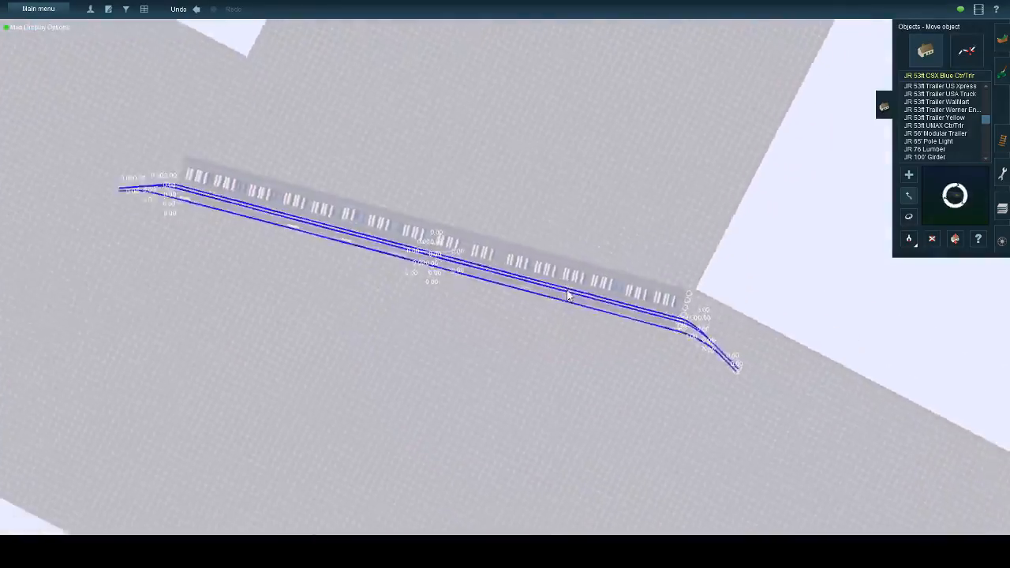
- Select the block of trailers at the yard's end as the area to copy and prepare to paste it
{"action": "scroll", "coordinate": [567, 290], "scroll_direction": "up", "scroll_amount": 5}
{"action": "right_click_drag", "start_coordinate": [568, 290], "coordinate": [926, 213]}
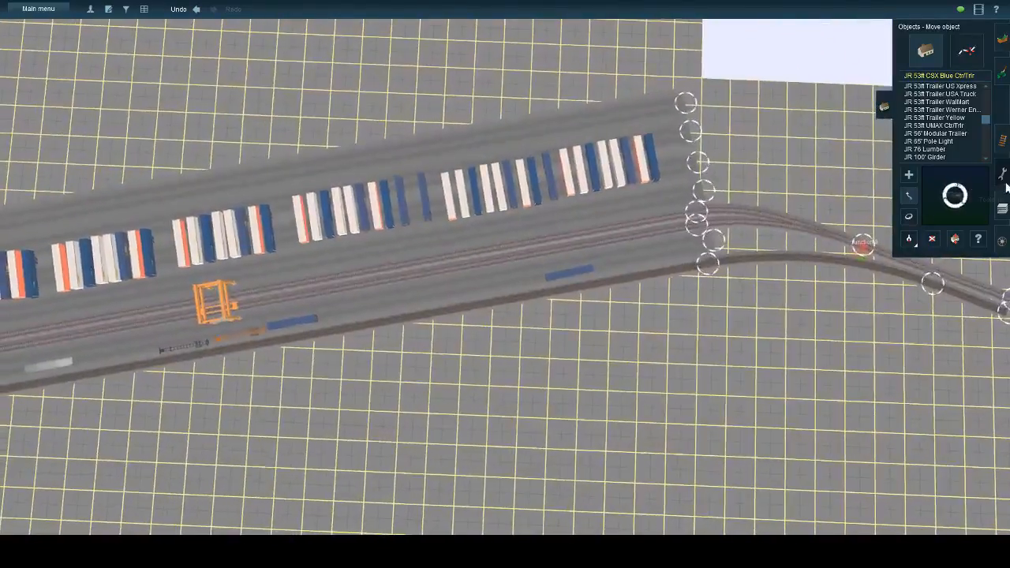
{"action": "left_click", "coordinate": [1002, 174]}
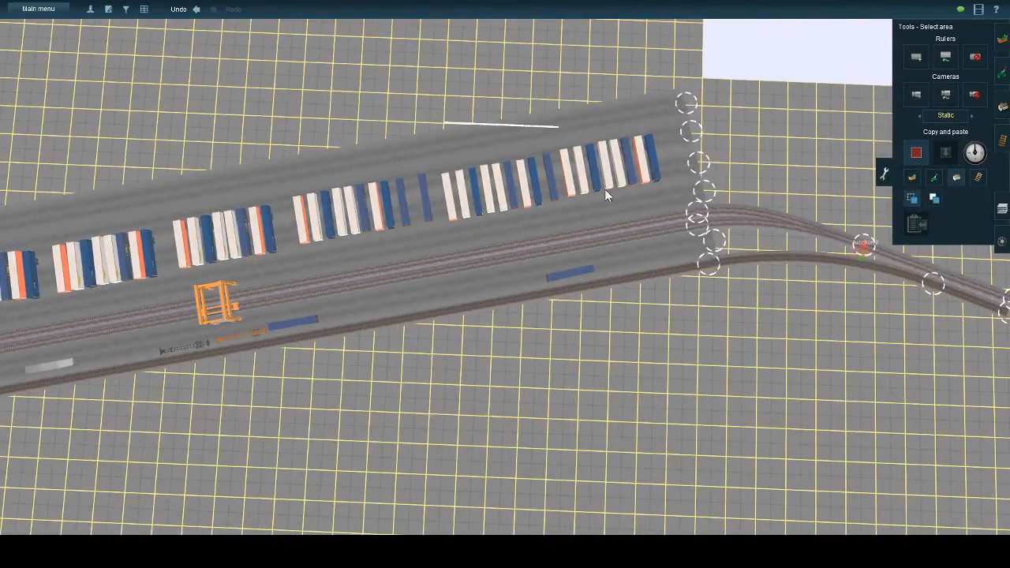
{"action": "left_click_drag", "start_coordinate": [606, 192], "coordinate": [670, 215]}
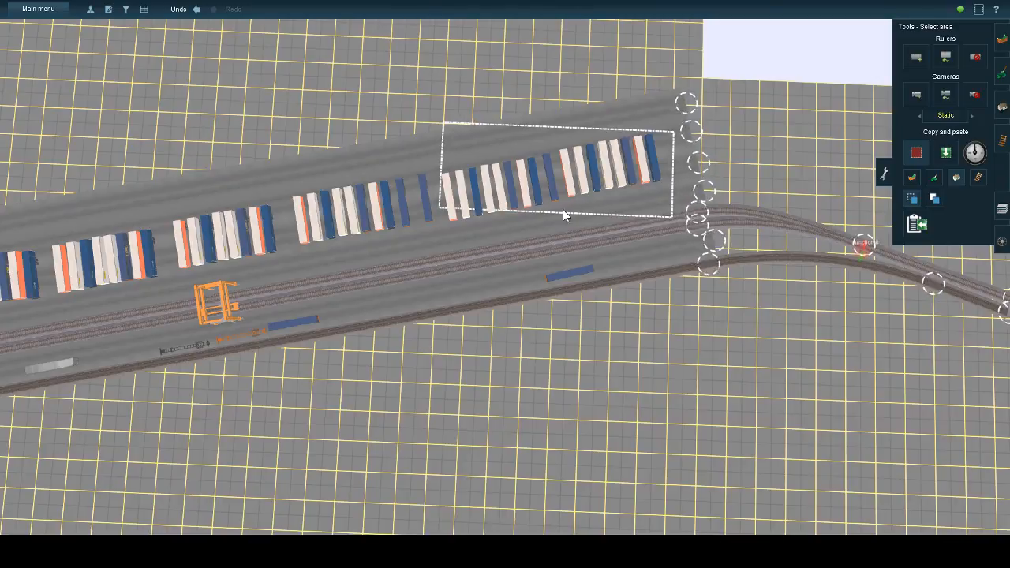
{"action": "left_click_drag", "start_coordinate": [395, 195], "coordinate": [670, 169]}
{"action": "key", "text": "Left"}
{"action": "left_click", "coordinate": [943, 156]}
{"action": "key", "text": "Down"}
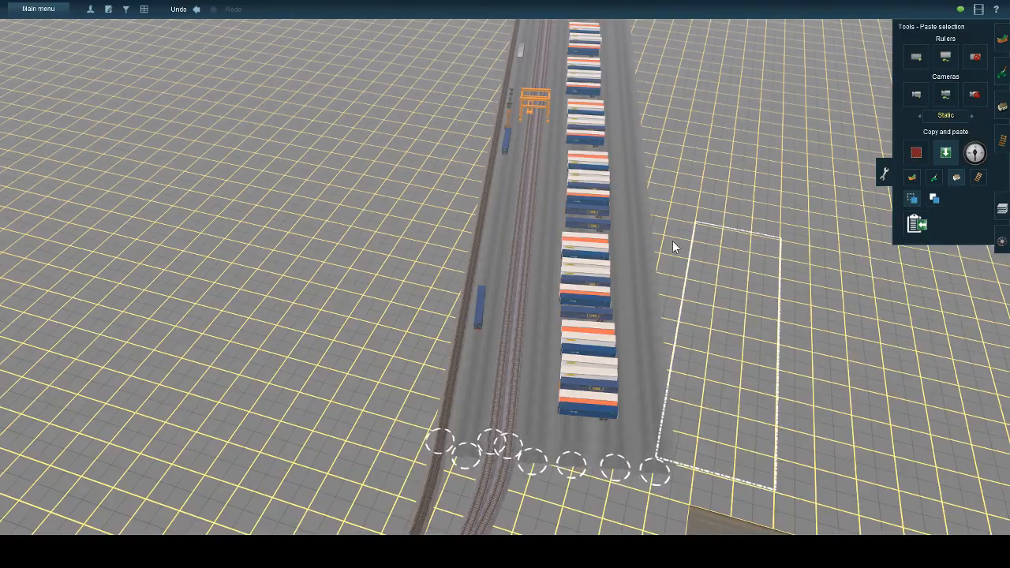
{"action": "left_click", "coordinate": [679, 316]}
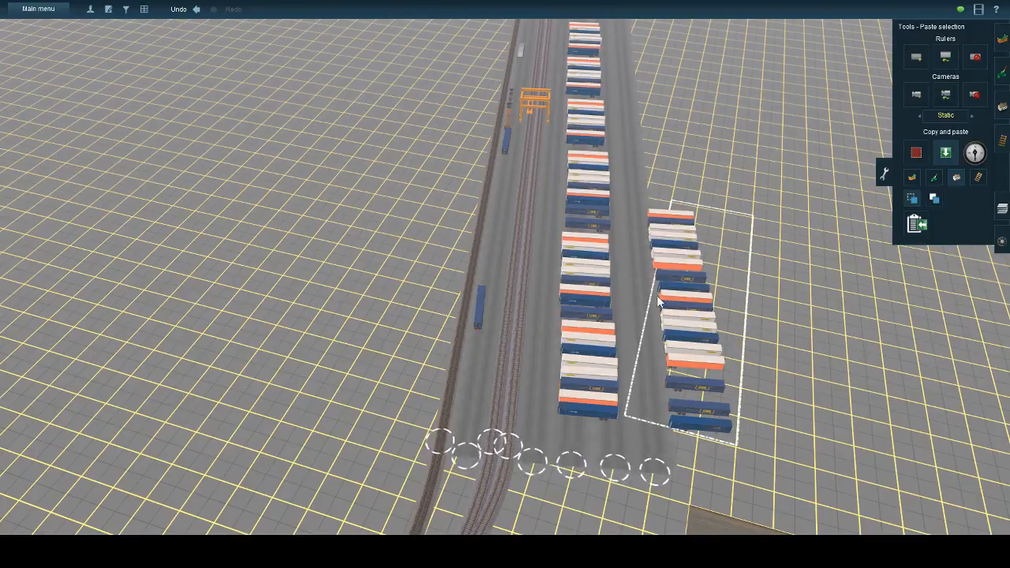
{"action": "left_click", "coordinate": [196, 11]}
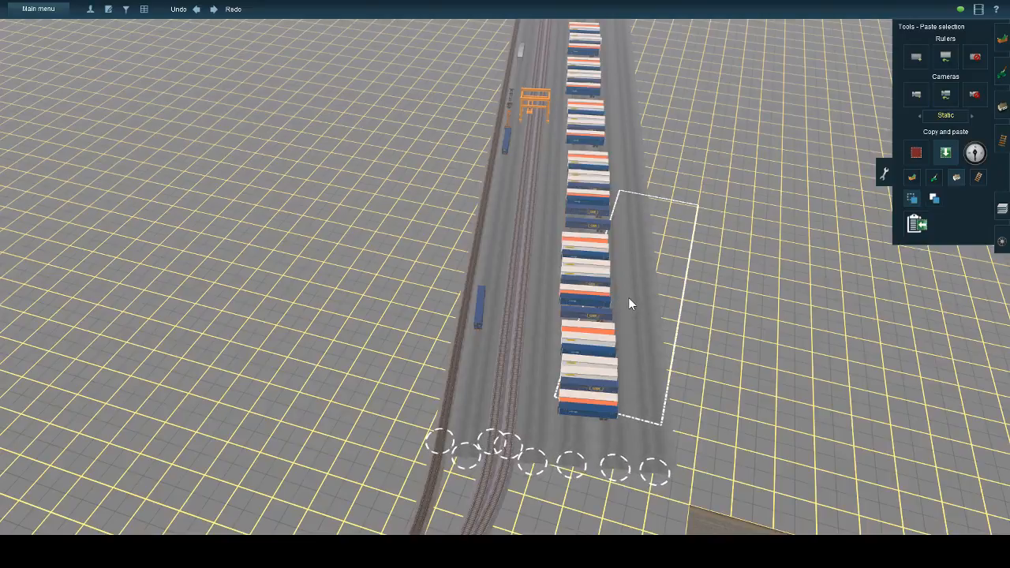
{"action": "left_click", "coordinate": [629, 302]}
{"action": "left_click", "coordinate": [196, 9]}
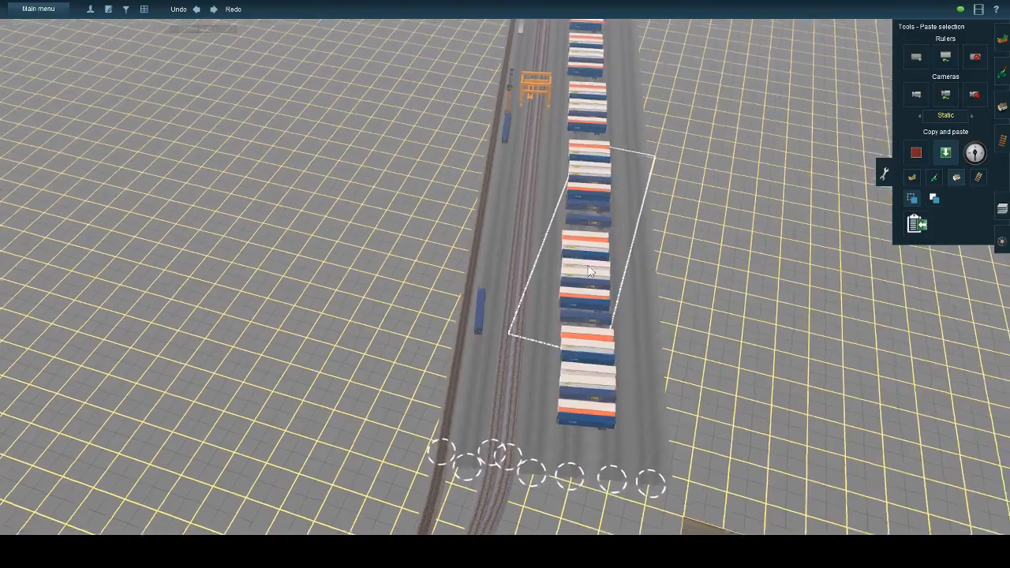
- Paste repeated copies of the trailer block along the empty lane beside the first row to build a second row
{"action": "left_click", "coordinate": [643, 316]}
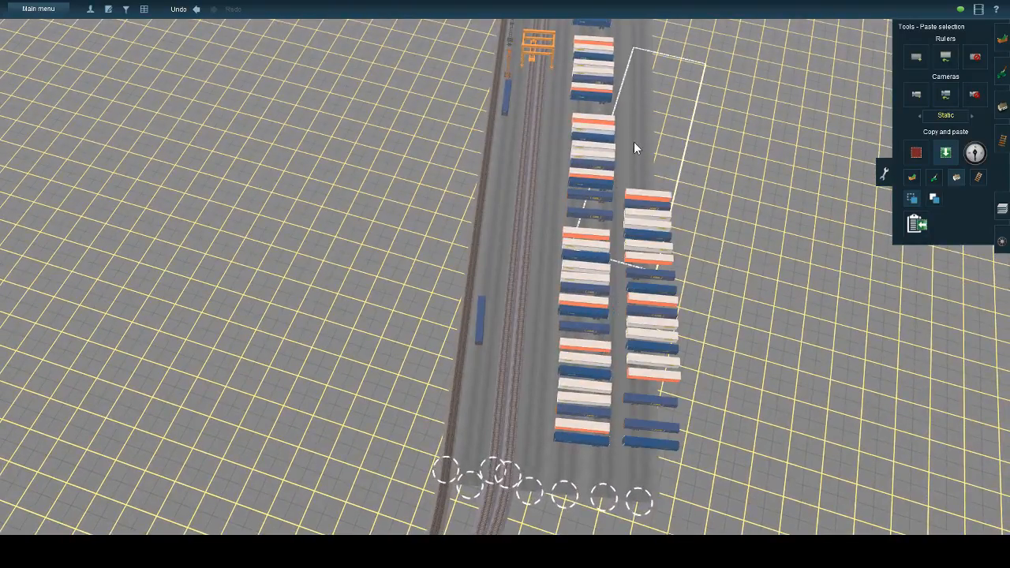
{"action": "left_click", "coordinate": [636, 99]}
{"action": "right_click", "coordinate": [594, 100]}
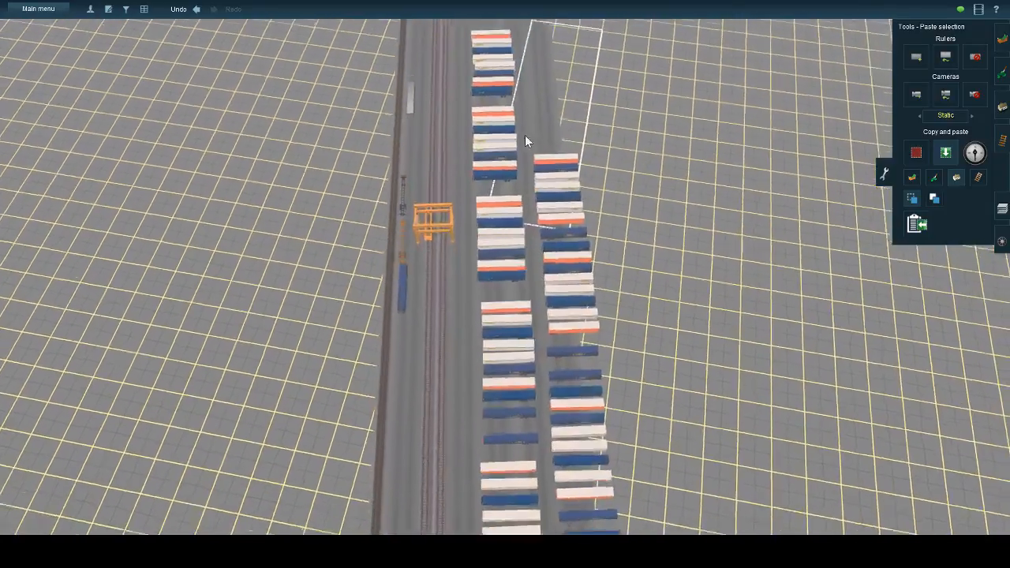
{"action": "left_click", "coordinate": [512, 141]}
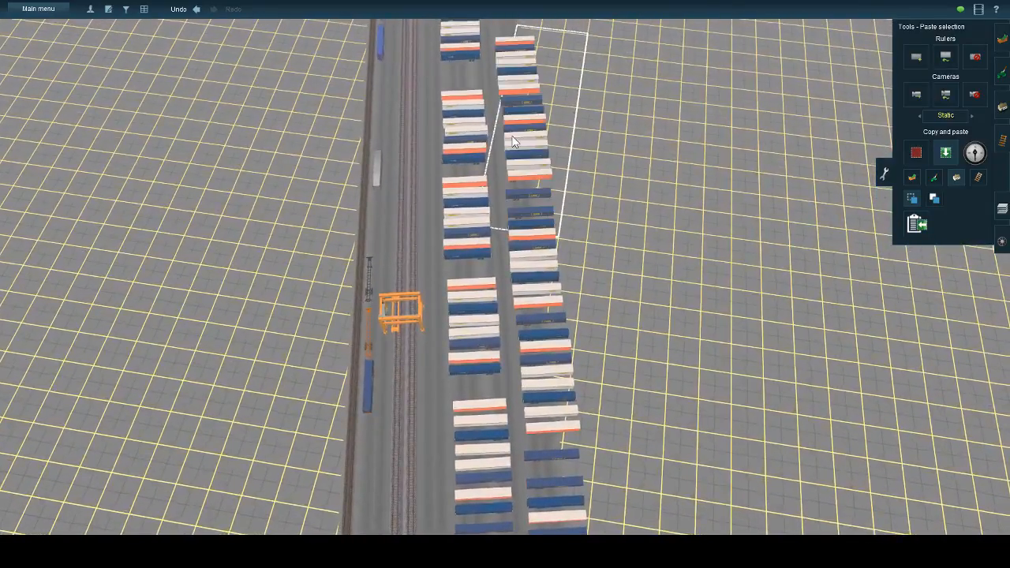
{"action": "right_click", "coordinate": [513, 140]}
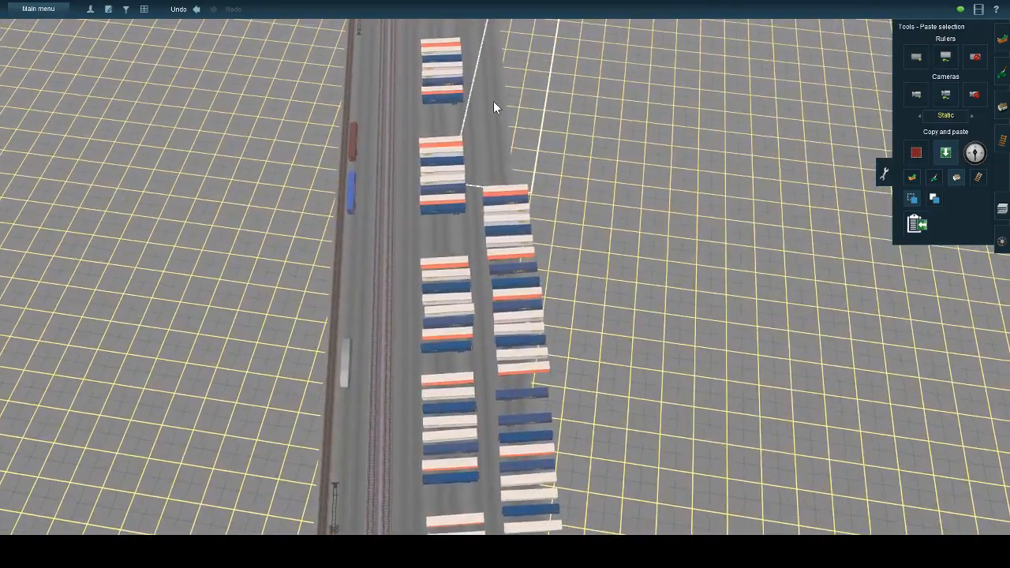
{"action": "left_click", "coordinate": [493, 101]}
{"action": "right_click", "coordinate": [493, 101]}
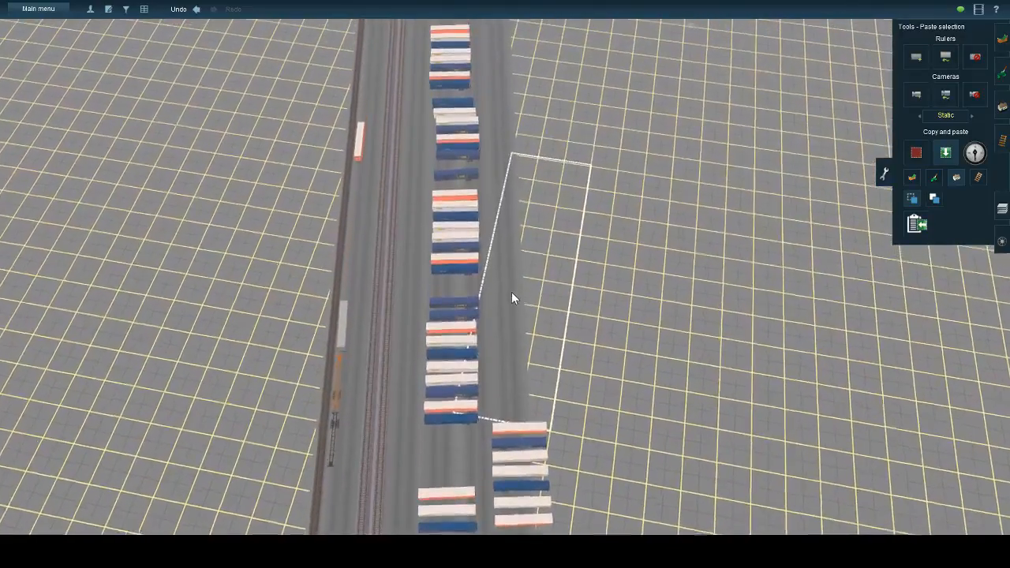
{"action": "left_click", "coordinate": [511, 291]}
{"action": "right_click", "coordinate": [510, 284]}
{"action": "left_click", "coordinate": [504, 193]}
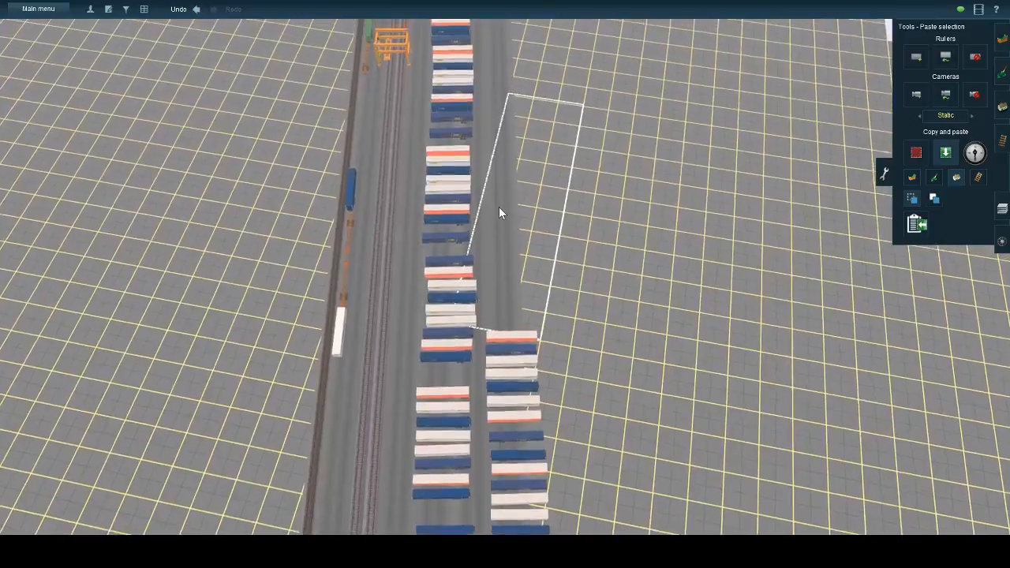
{"action": "left_click", "coordinate": [498, 206]}
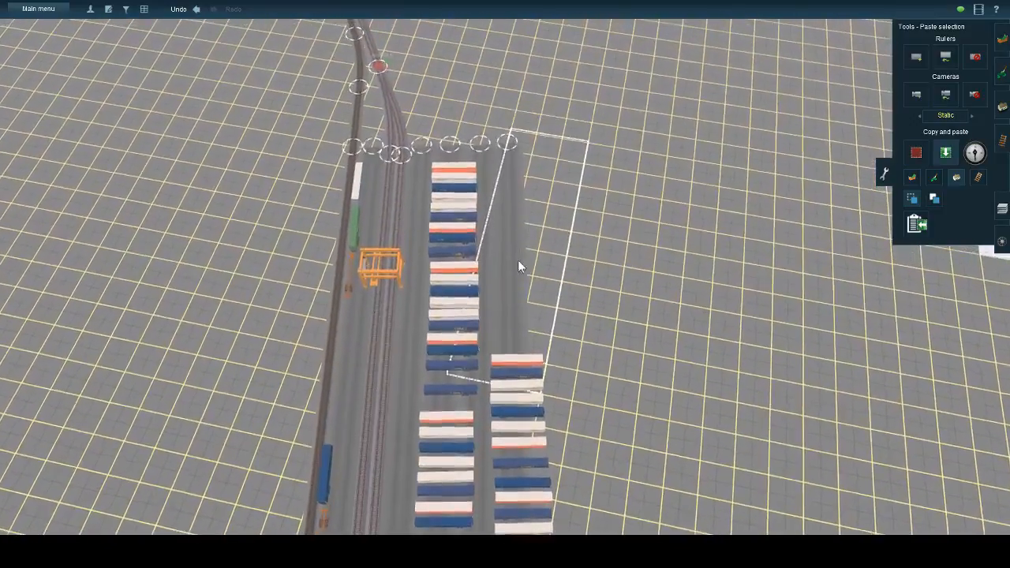
{"action": "left_click", "coordinate": [518, 303]}
{"action": "left_click", "coordinate": [196, 9]}
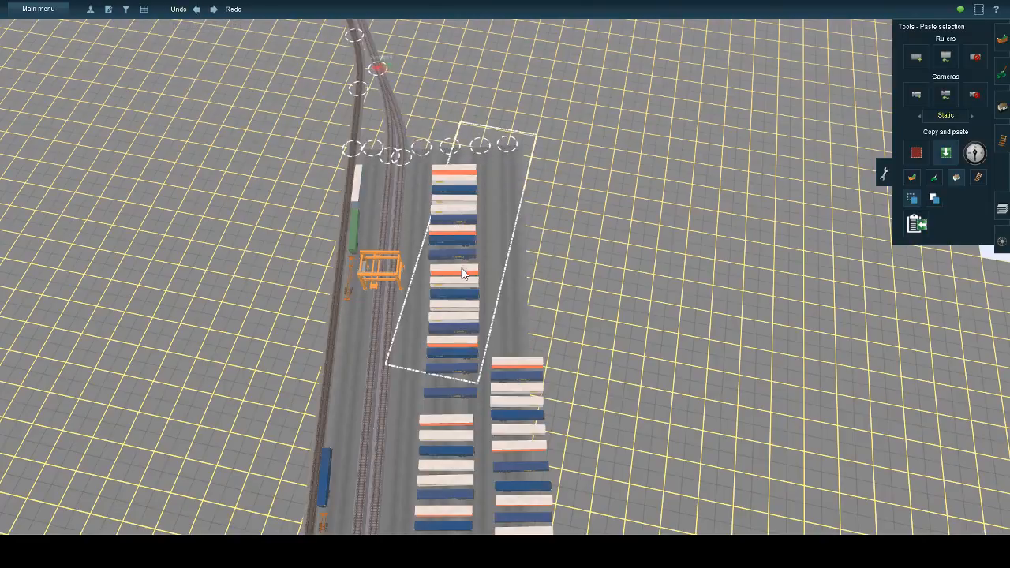
{"action": "left_click", "coordinate": [196, 8]}
{"action": "left_click", "coordinate": [497, 321]}
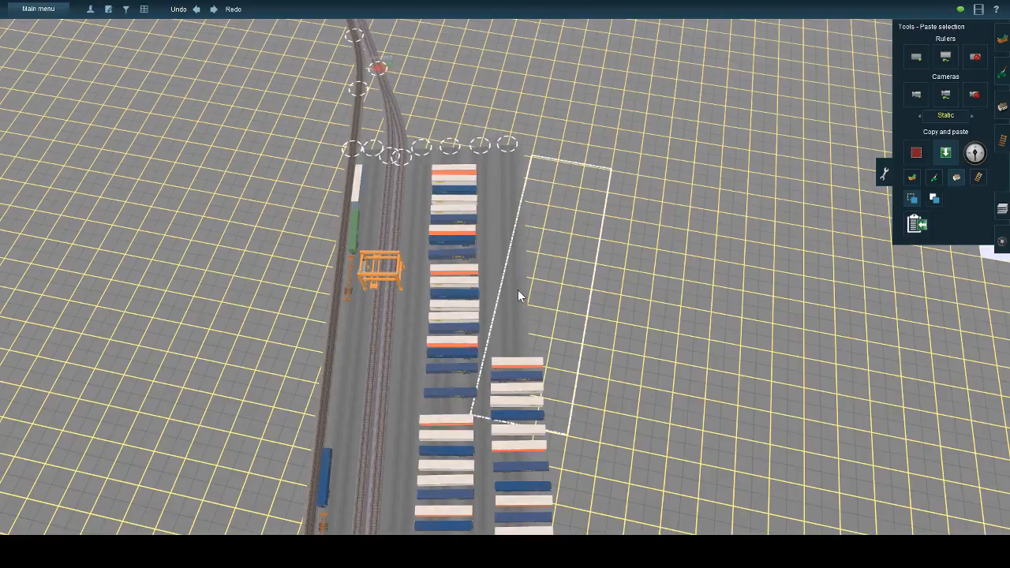
{"action": "left_click", "coordinate": [516, 292]}
{"action": "left_click", "coordinate": [196, 9]}
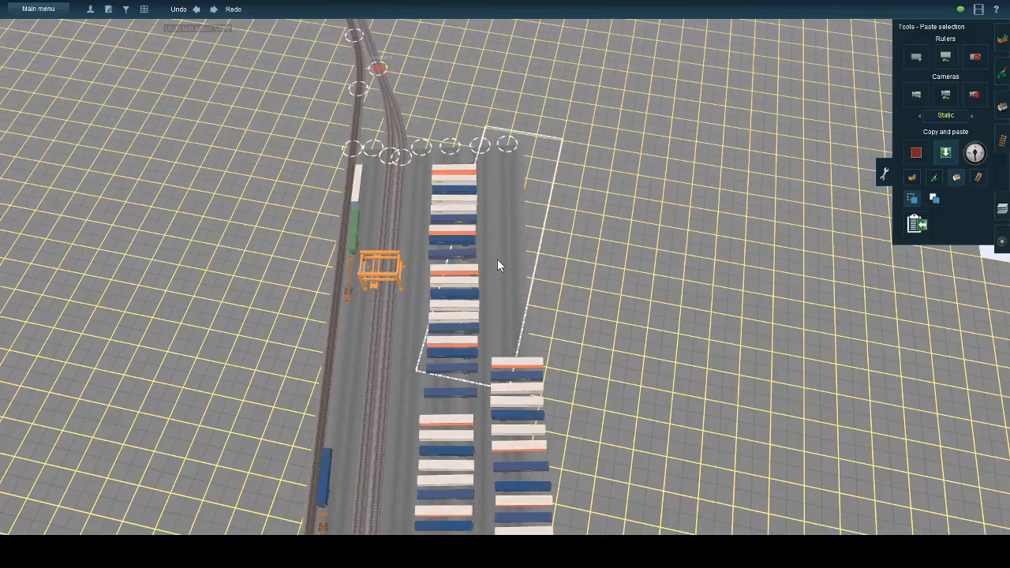
{"action": "left_click", "coordinate": [502, 313]}
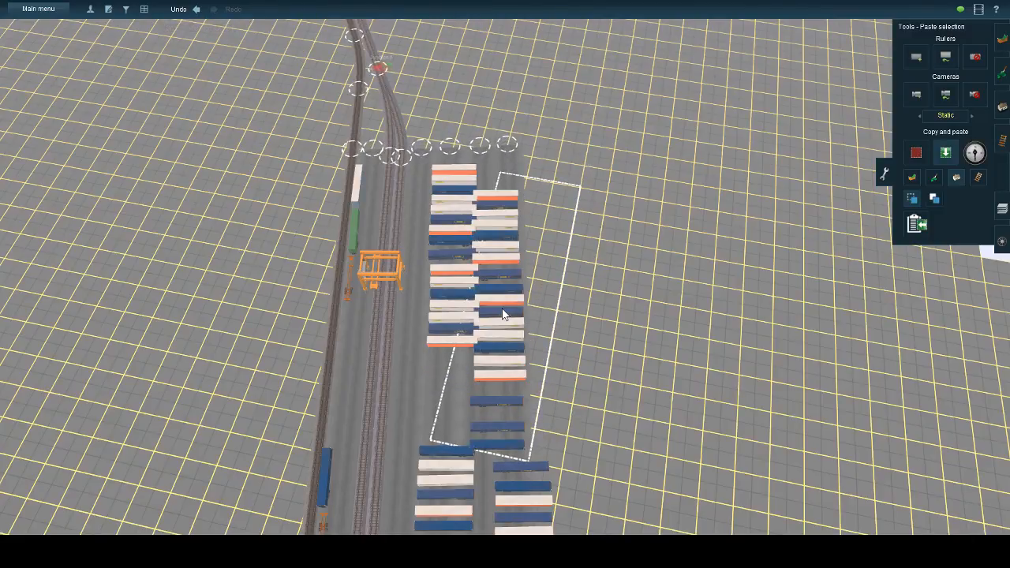
{"action": "left_click", "coordinate": [196, 10]}
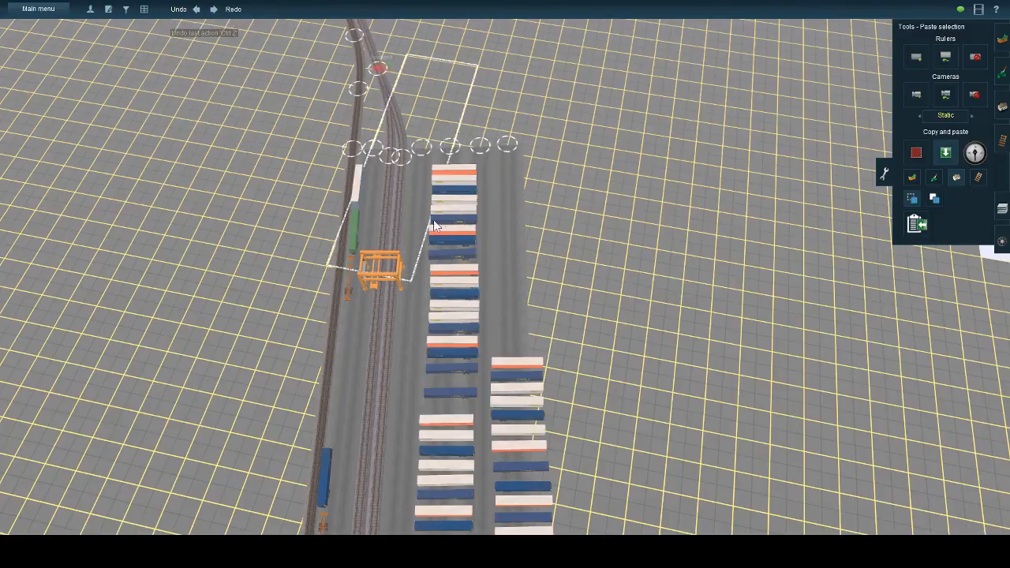
- Paste a trailer block into the remaining space at the far end of the second row
{"action": "left_click", "coordinate": [514, 241]}
{"action": "key", "text": "Left"}
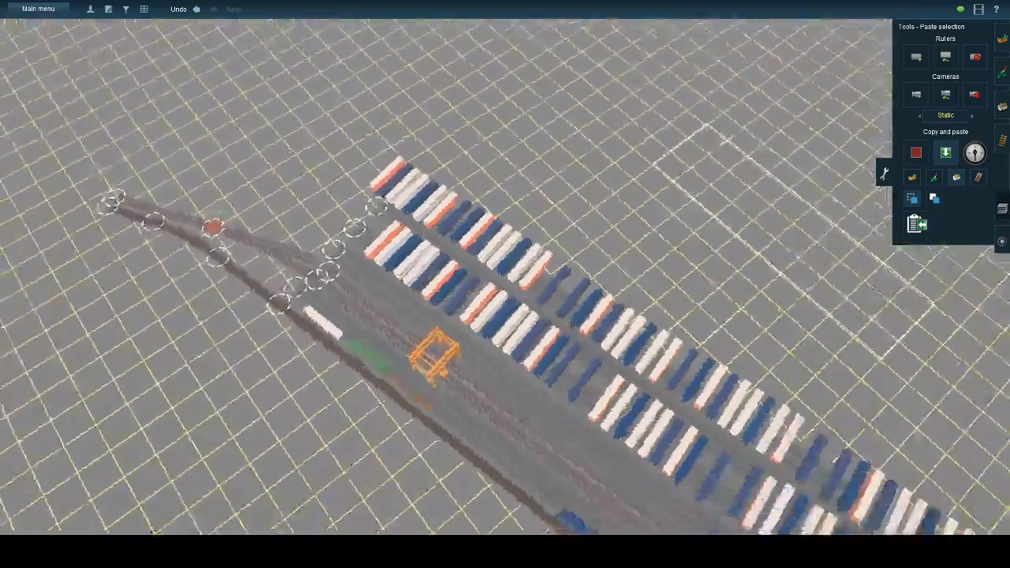
{"action": "key", "text": "Down"}
- Delete the five outermost trailers at the end of the second row, including those overhanging the lot's edge
{"action": "left_click", "coordinate": [1001, 107]}
{"action": "key", "text": "Up"}
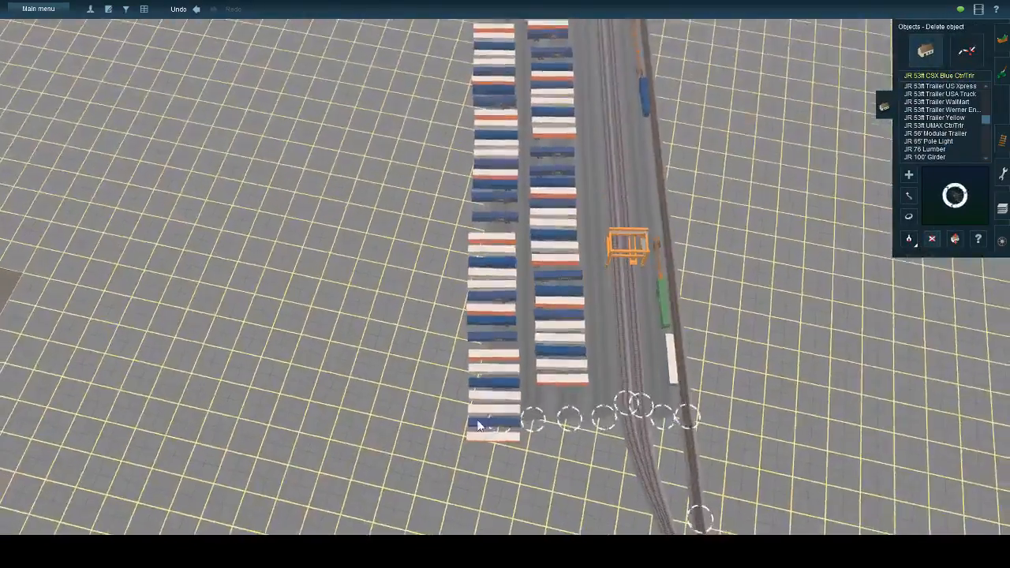
{"action": "left_click", "coordinate": [478, 422]}
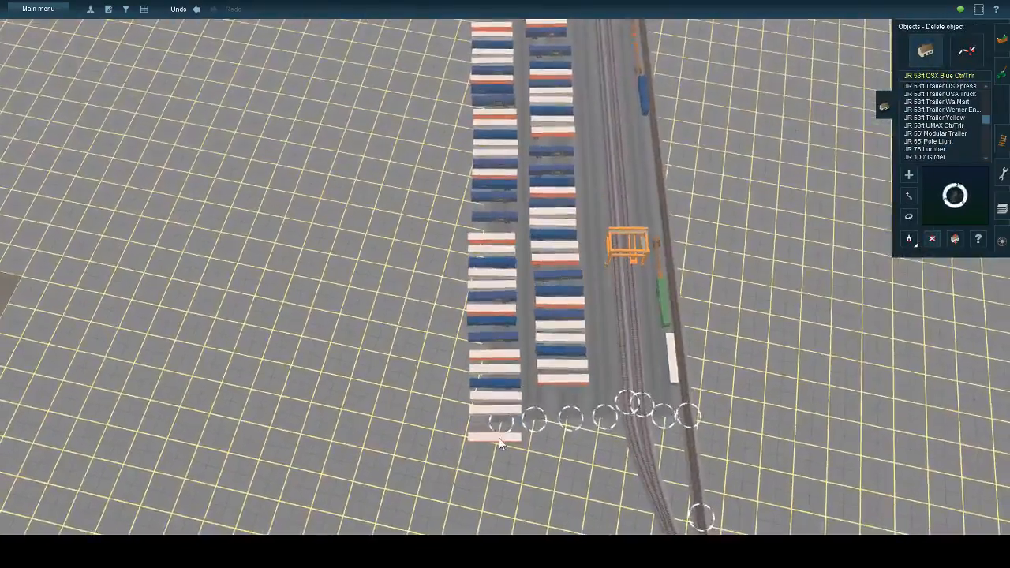
{"action": "left_click", "coordinate": [499, 437]}
{"action": "left_click", "coordinate": [505, 396]}
{"action": "left_click", "coordinate": [506, 383]}
{"action": "left_click", "coordinate": [505, 410]}
{"action": "key", "text": "Right"}
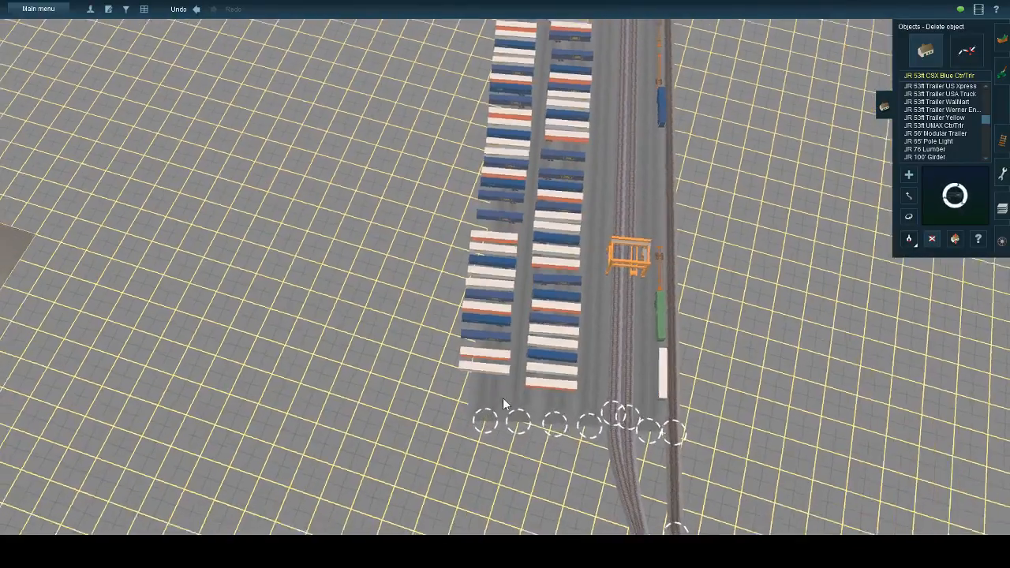
- Examine both trailer rows along the full length of the yard from high above
{"action": "key", "text": "Down"}
{"action": "scroll", "coordinate": [610, 218], "scroll_direction": "down", "scroll_amount": 3}
{"action": "key", "text": "Right"}
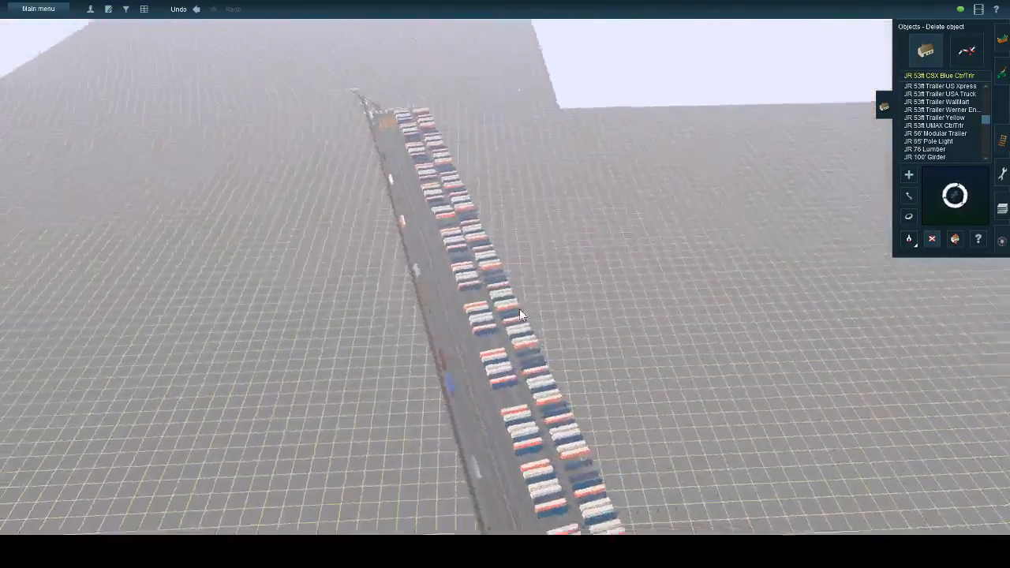
{"action": "key", "text": "Right"}
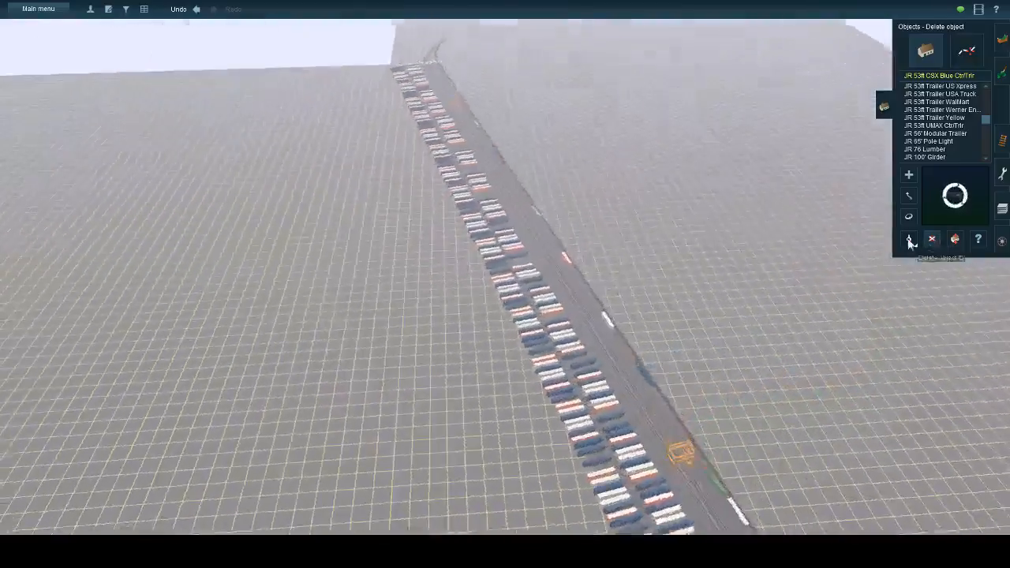
{"action": "key", "text": "Left"}
{"action": "key", "text": "Down"}
{"action": "key", "text": "Up"}
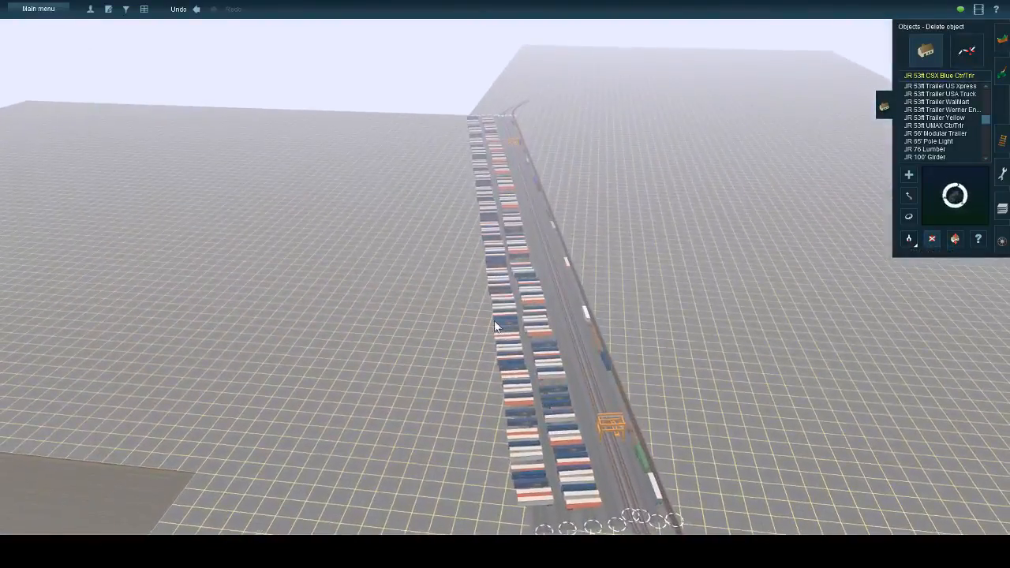
- Delete individual trailers scattered along the second row to open irregular gaps and break it into smaller groups
{"action": "key", "text": "Right"}
{"action": "key", "text": "Up"}
{"action": "key", "text": "Right"}
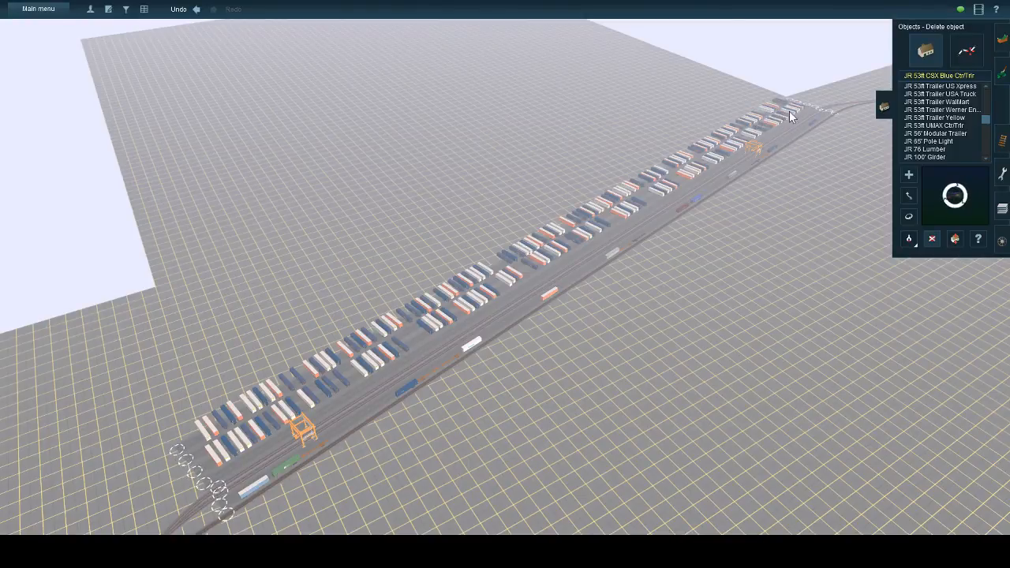
{"action": "key", "text": "Right"}
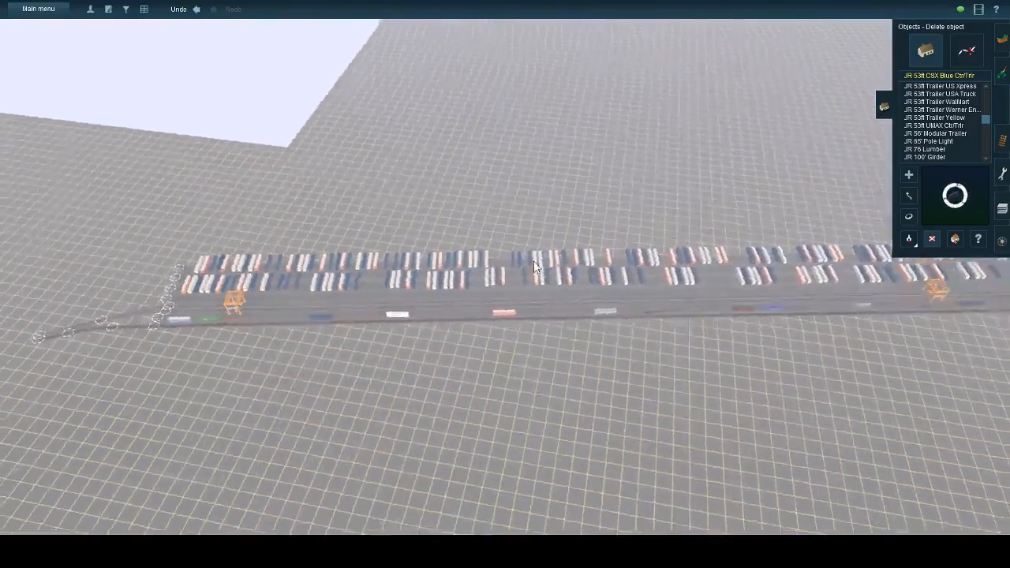
{"action": "key", "text": "Right"}
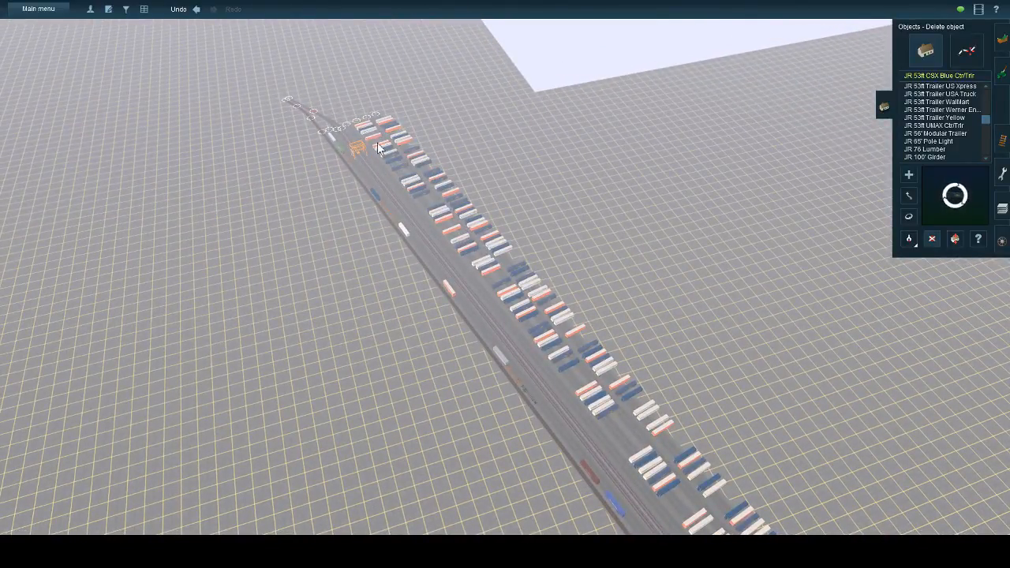
{"action": "key", "text": "Down"}
{"action": "key", "text": "Left"}
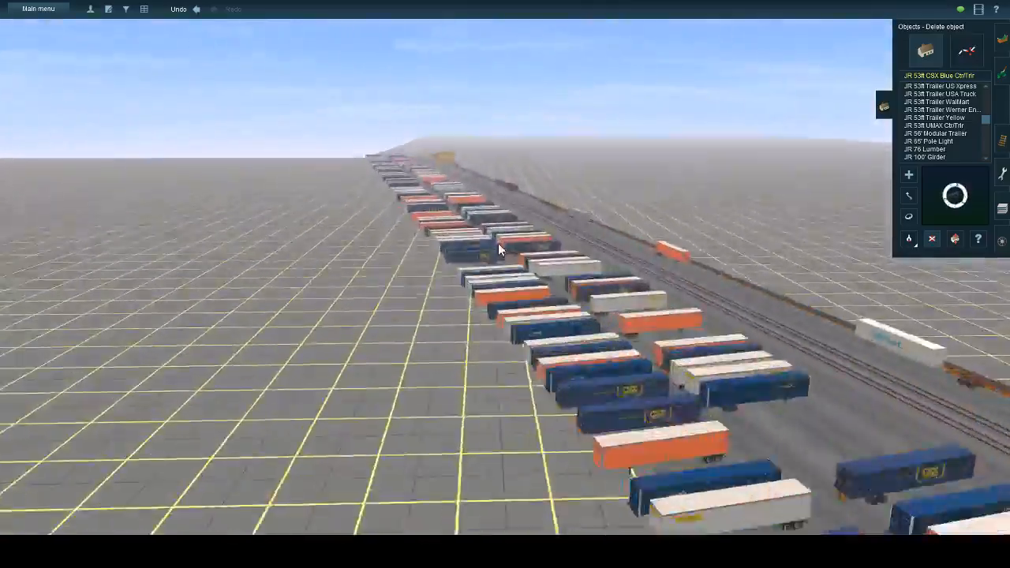
{"action": "right_click", "coordinate": [471, 187]}
{"action": "key", "text": "Up"}
{"action": "key", "text": "Left"}
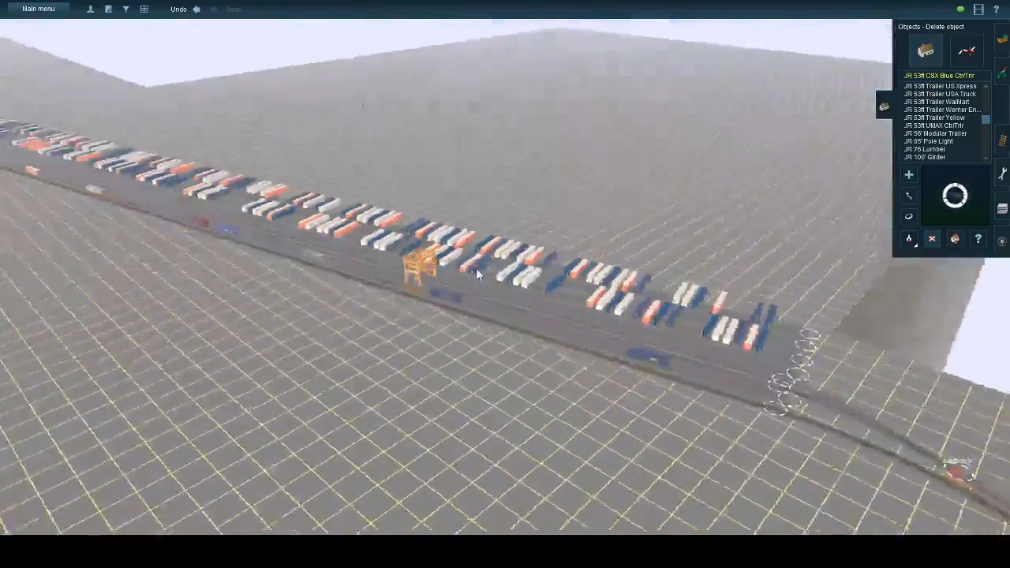
{"action": "key", "text": "Left"}
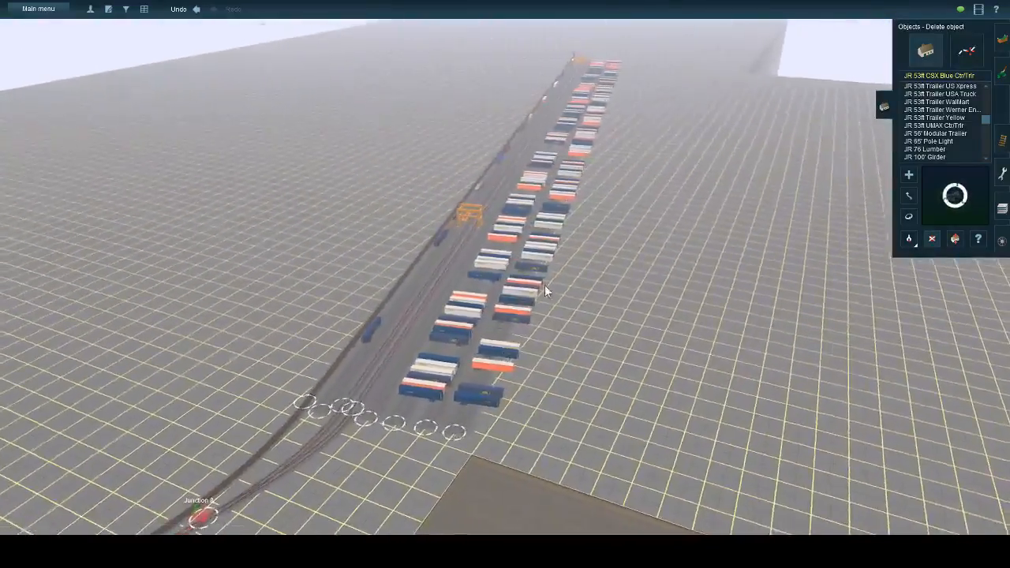
{"action": "left_click", "coordinate": [531, 267]}
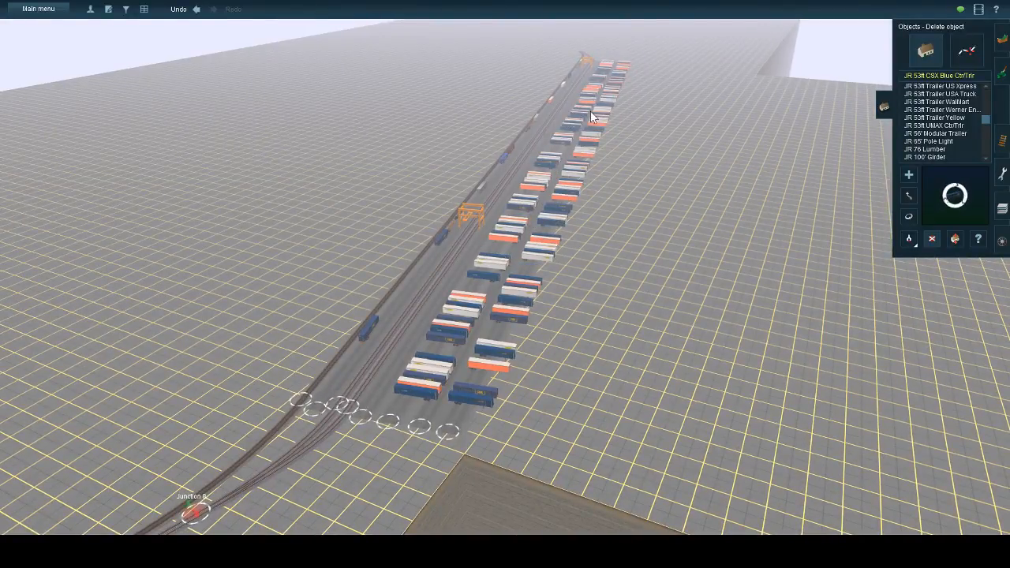
{"action": "right_click", "coordinate": [592, 91]}
{"action": "key", "text": "Left"}
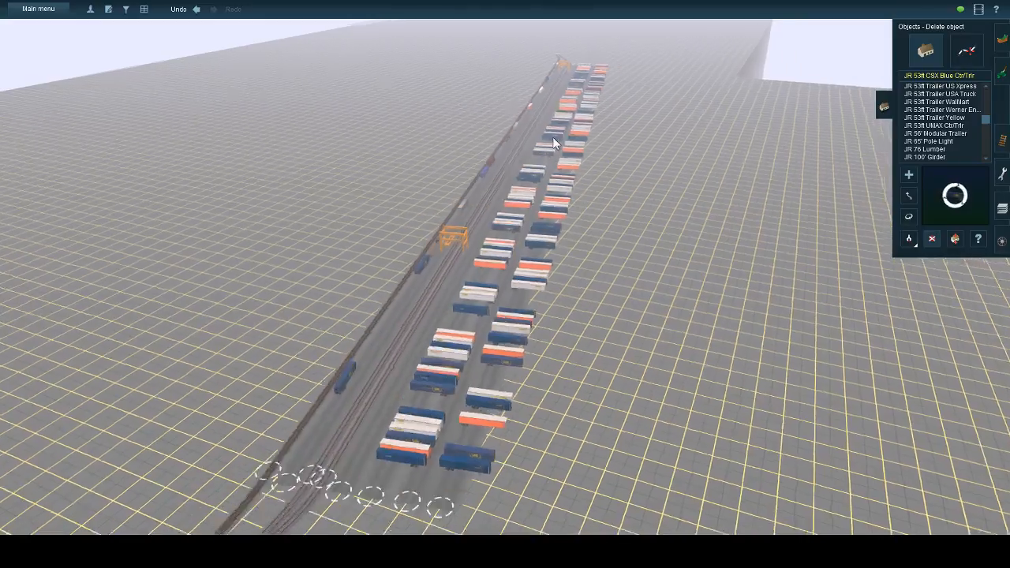
{"action": "key", "text": "Up"}
{"action": "left_click", "coordinate": [541, 83]}
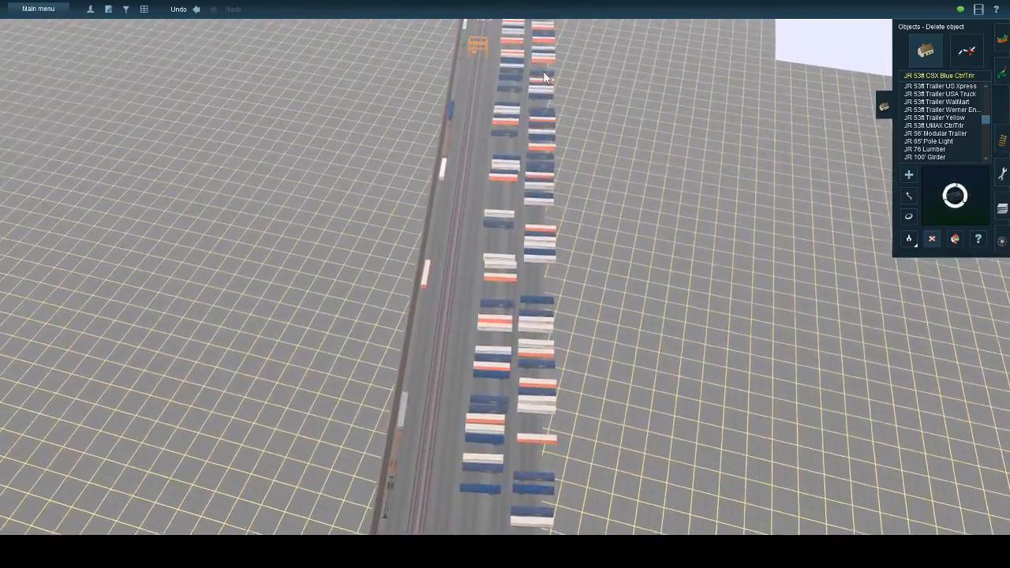
- Delete two more trailers from the far part of the outer row to widen its gaps
{"action": "left_click", "coordinate": [542, 73]}
{"action": "left_click", "coordinate": [543, 60]}
- Examine the thinned trailer rows from several angles and from high above the whole yard
{"action": "key", "text": "Down"}
{"action": "key", "text": "Left"}
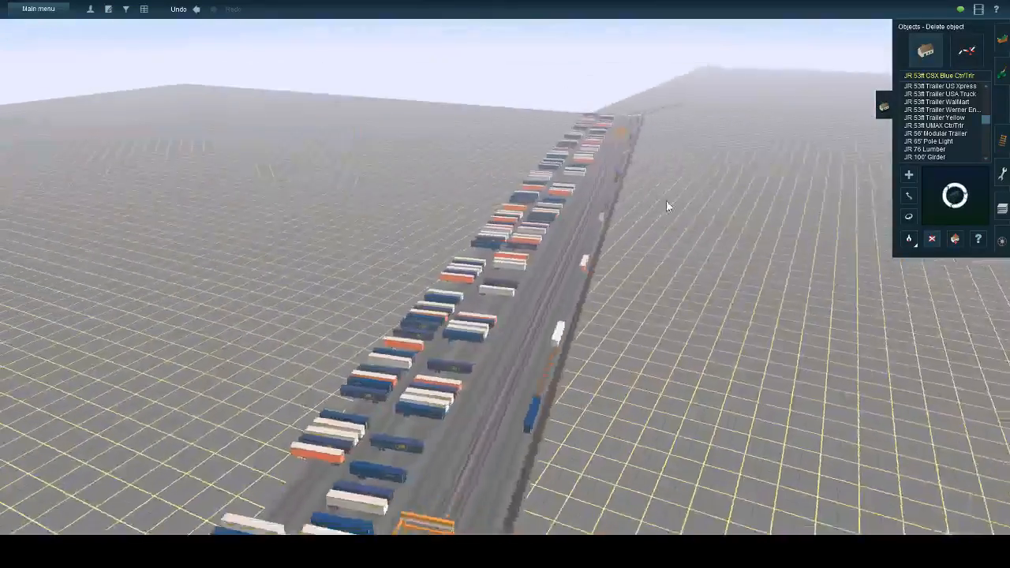
{"action": "right_click", "coordinate": [666, 205]}
{"action": "key", "text": "Left"}
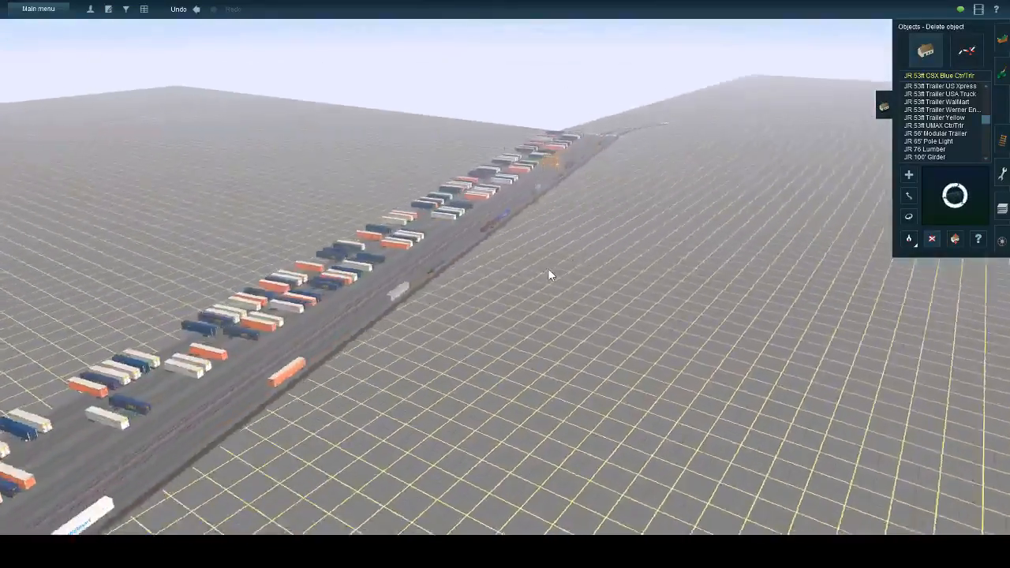
{"action": "key", "text": "Up"}
{"action": "scroll", "coordinate": [575, 277], "scroll_direction": "down", "scroll_amount": 4}
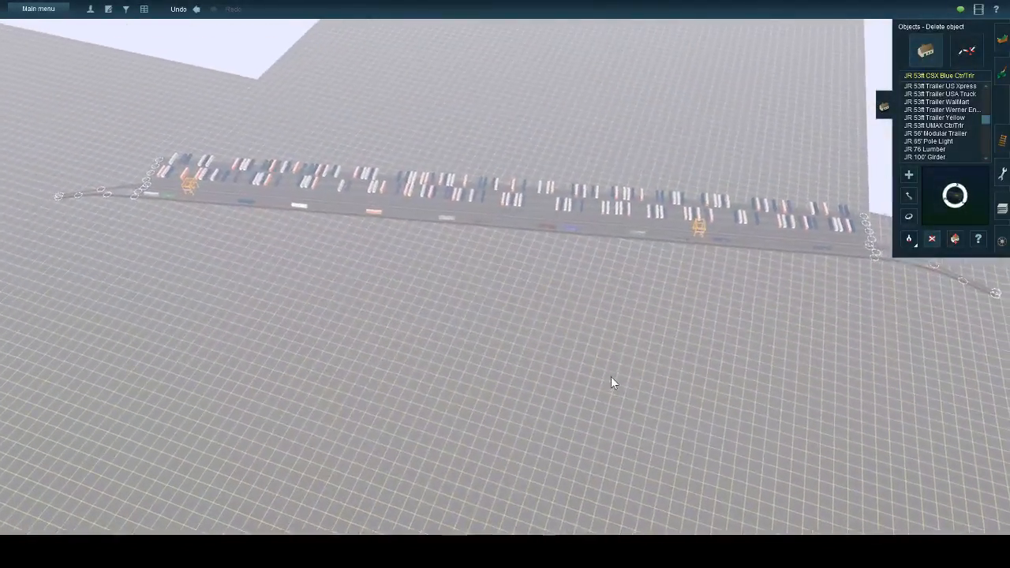
{"action": "key", "text": "Left"}
{"action": "key", "text": "Right"}
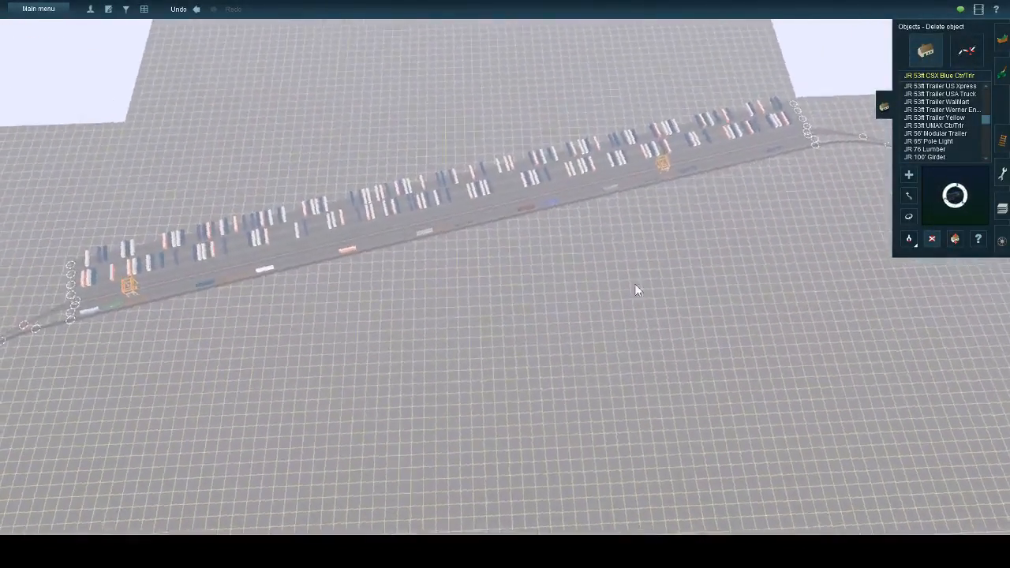
- Lay an AASHTO 40FT Unmarked road spline along the lot's outer edge from the board-corner end to the opposite end
{"action": "right_click", "coordinate": [769, 170]}
{"action": "scroll", "coordinate": [591, 261], "scroll_direction": "up", "scroll_amount": 4}
{"action": "key", "text": "Right"}
{"action": "key", "text": "Down"}
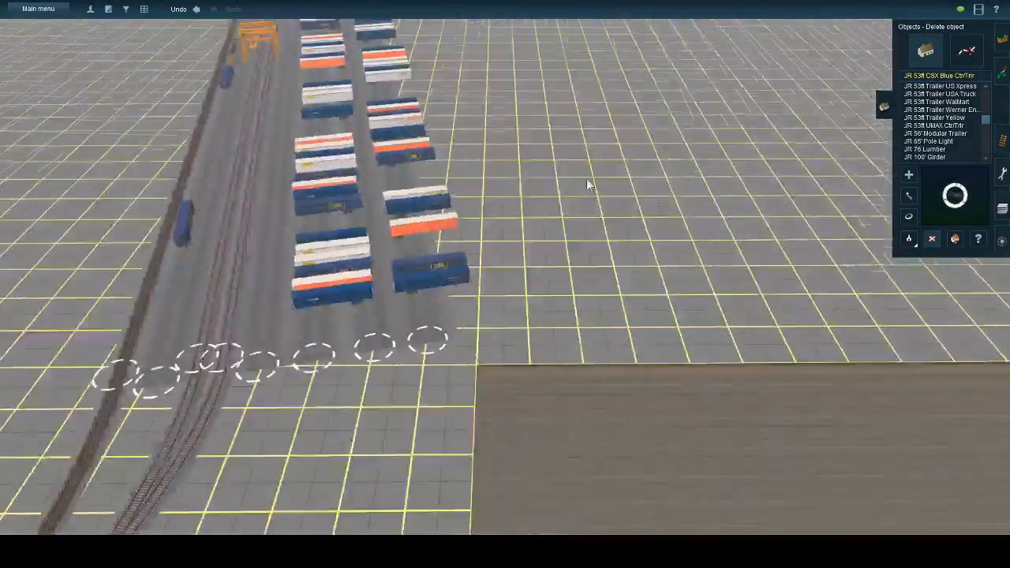
{"action": "left_click", "coordinate": [964, 57]}
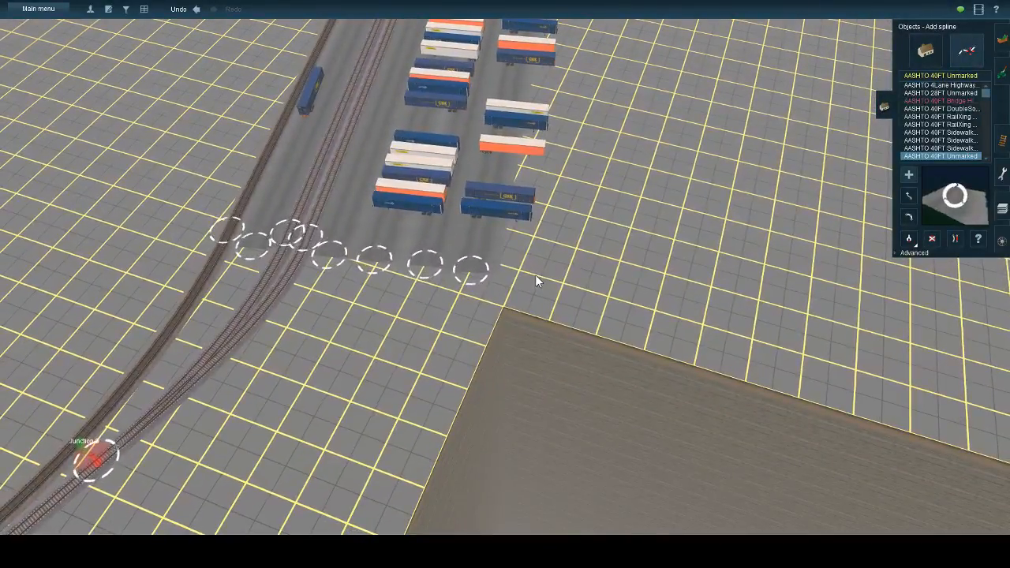
{"action": "left_click_drag", "start_coordinate": [536, 273], "coordinate": [533, 94]}
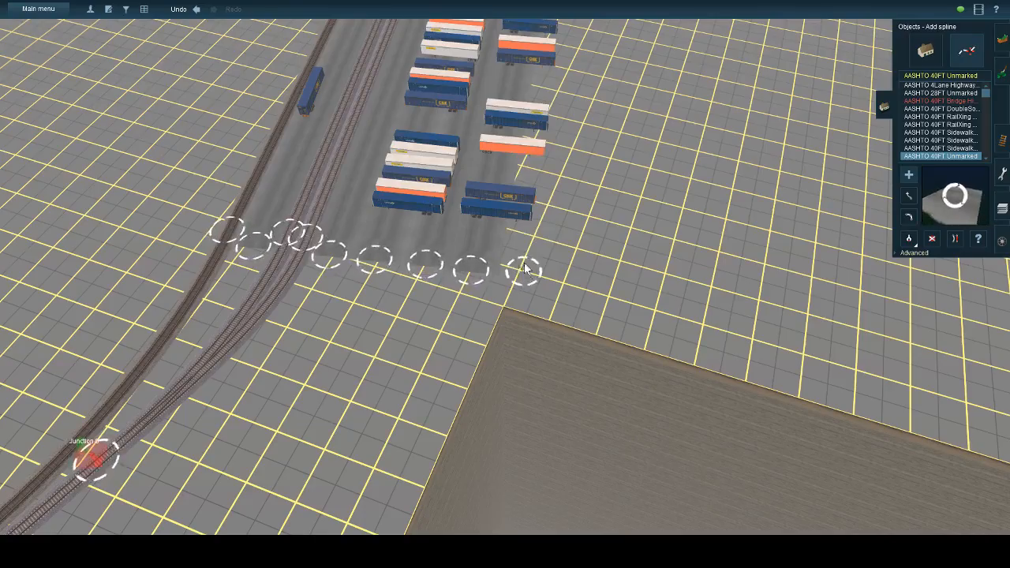
{"action": "right_click_drag", "start_coordinate": [552, 59], "coordinate": [508, 104]}
{"action": "scroll", "coordinate": [513, 90], "scroll_direction": "down", "scroll_amount": 4}
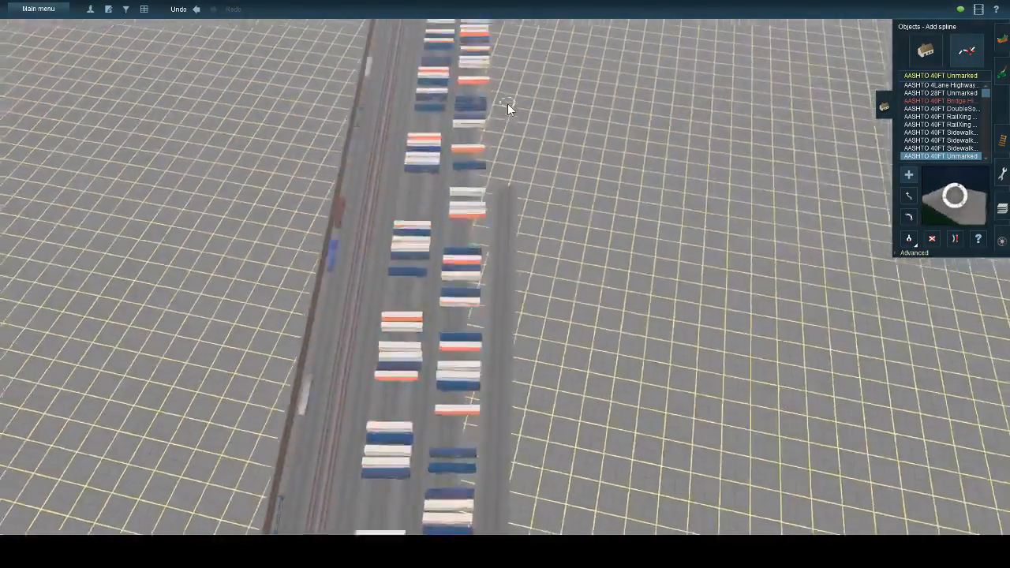
{"action": "scroll", "coordinate": [507, 105], "scroll_direction": "up", "scroll_amount": 5}
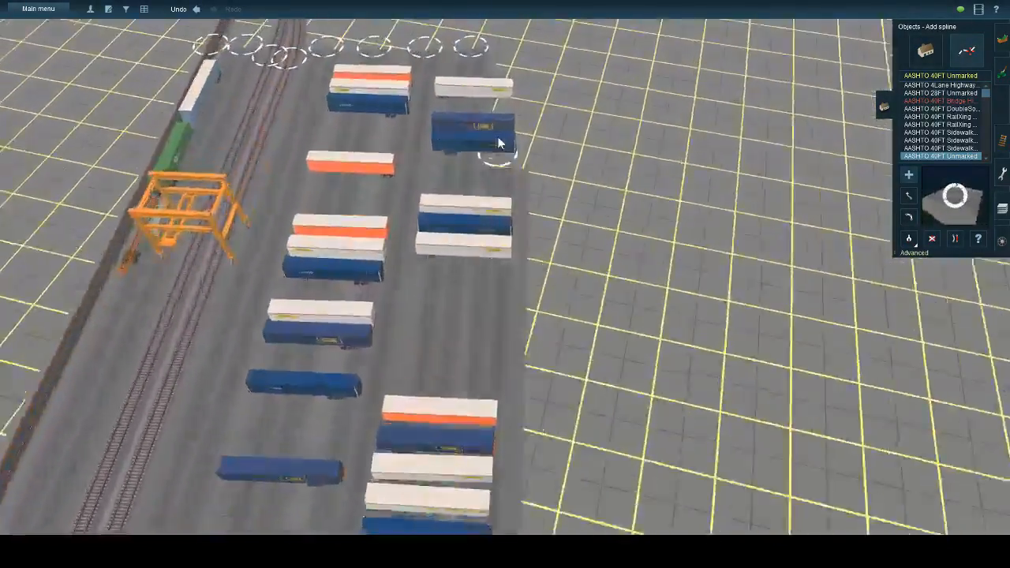
{"action": "scroll", "coordinate": [498, 138], "scroll_direction": "up", "scroll_amount": 3}
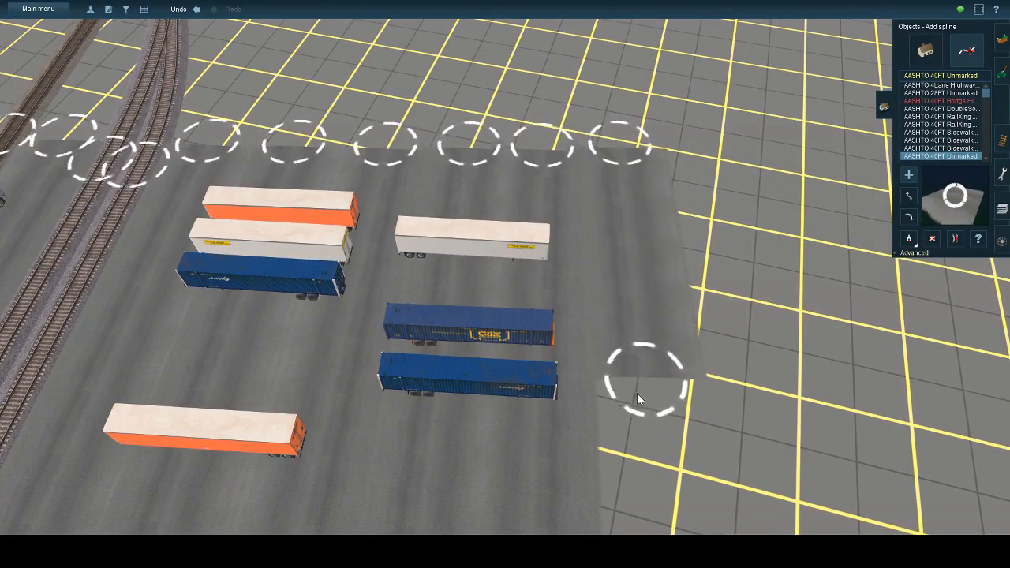
- Lay a second AASHTO 40FT Unmarked strip outside the first, running back to the board-corner end of the lot
{"action": "scroll", "coordinate": [620, 430], "scroll_direction": "down", "scroll_amount": 10}
{"action": "scroll", "coordinate": [599, 379], "scroll_direction": "up", "scroll_amount": 8}
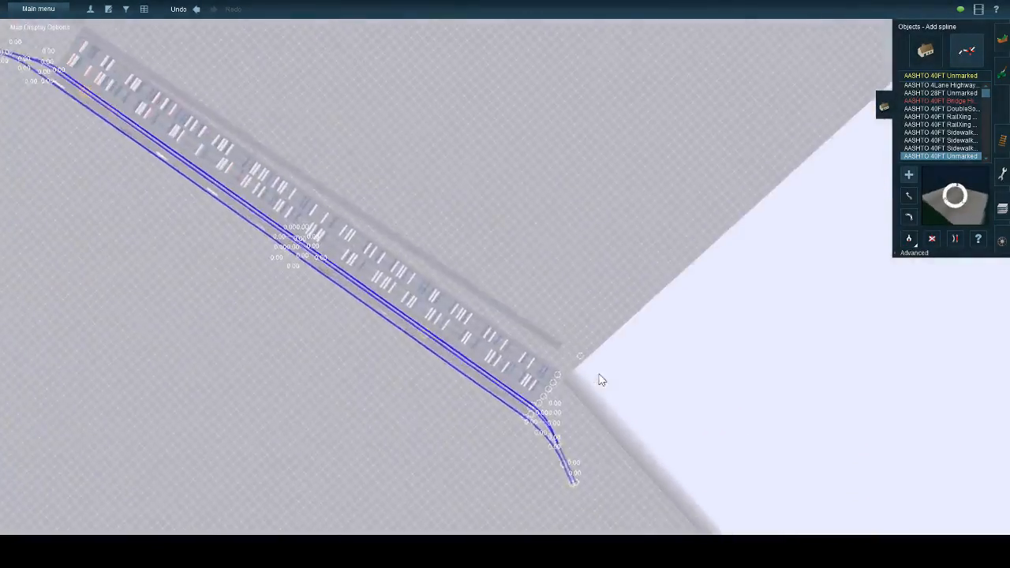
{"action": "scroll", "coordinate": [530, 270], "scroll_direction": "up", "scroll_amount": 6}
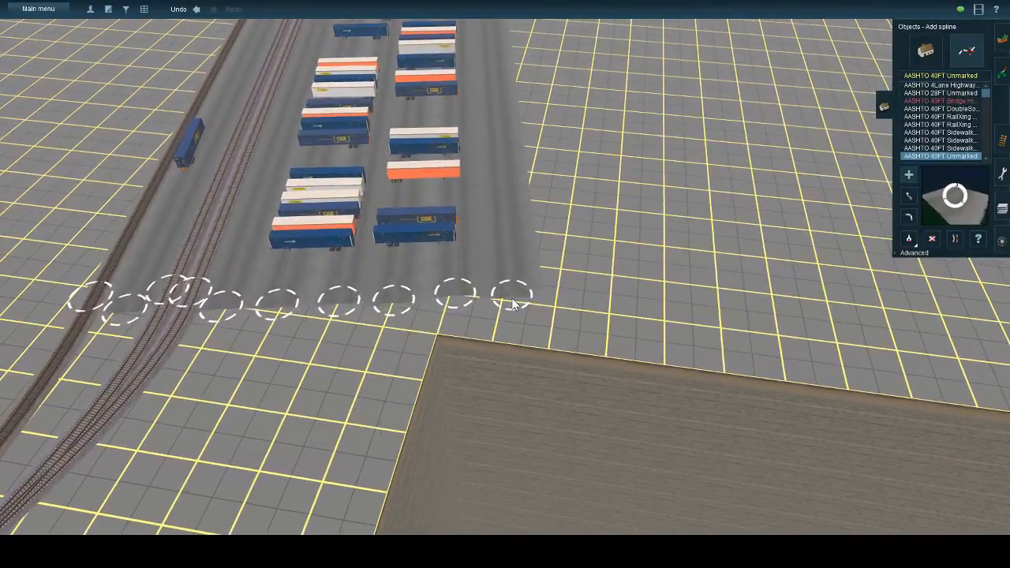
- Lay an AASHTO 40FT Unmarked road across the board-corner end of the lot, crossing all three tracks
{"action": "left_click", "coordinate": [537, 314]}
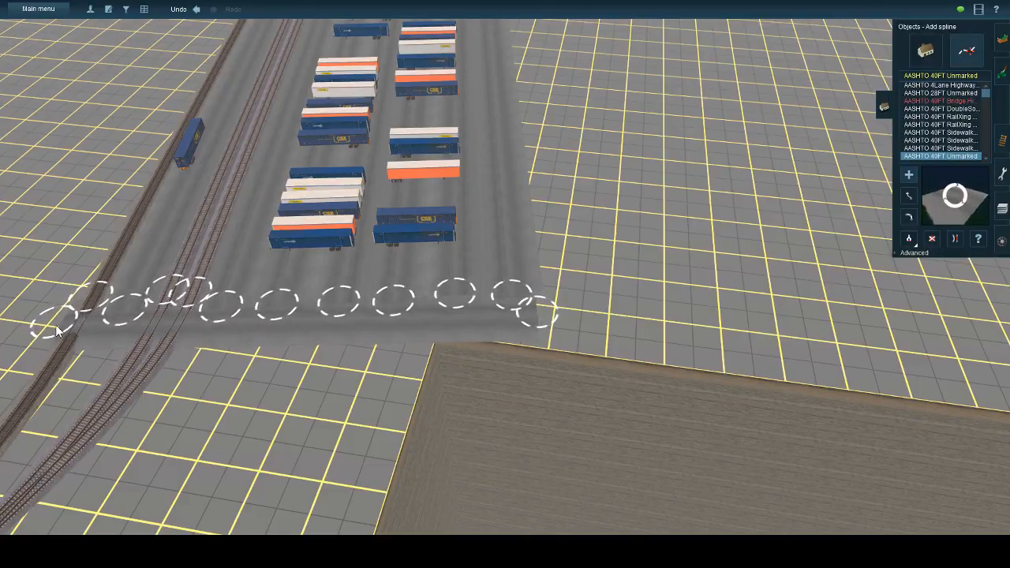
{"action": "scroll", "coordinate": [392, 290], "scroll_direction": "down", "scroll_amount": 6}
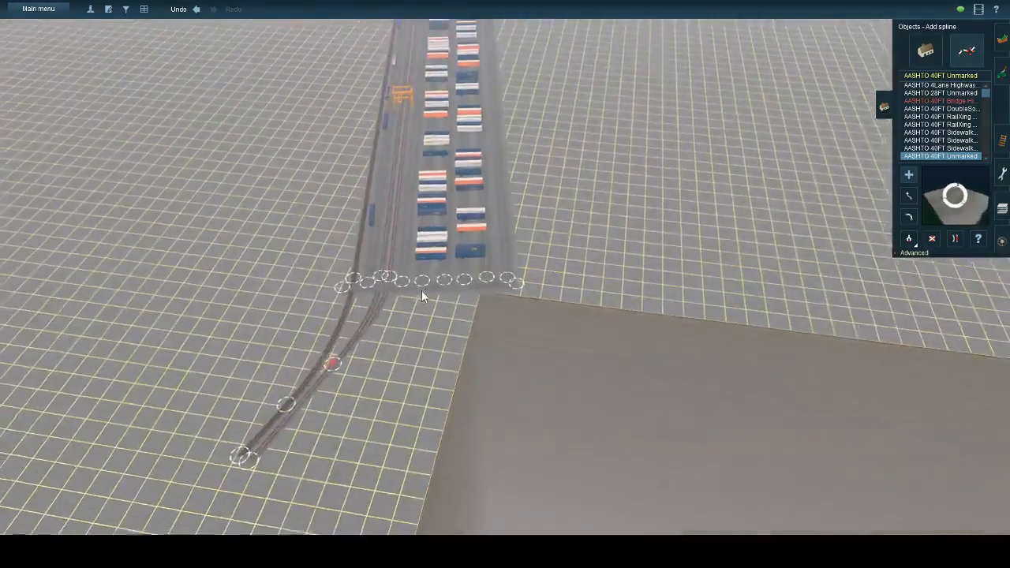
{"action": "scroll", "coordinate": [421, 290], "scroll_direction": "up", "scroll_amount": 6}
{"action": "key", "text": "Left"}
{"action": "key", "text": "Down"}
{"action": "key", "text": "Left"}
{"action": "key", "text": "Down"}
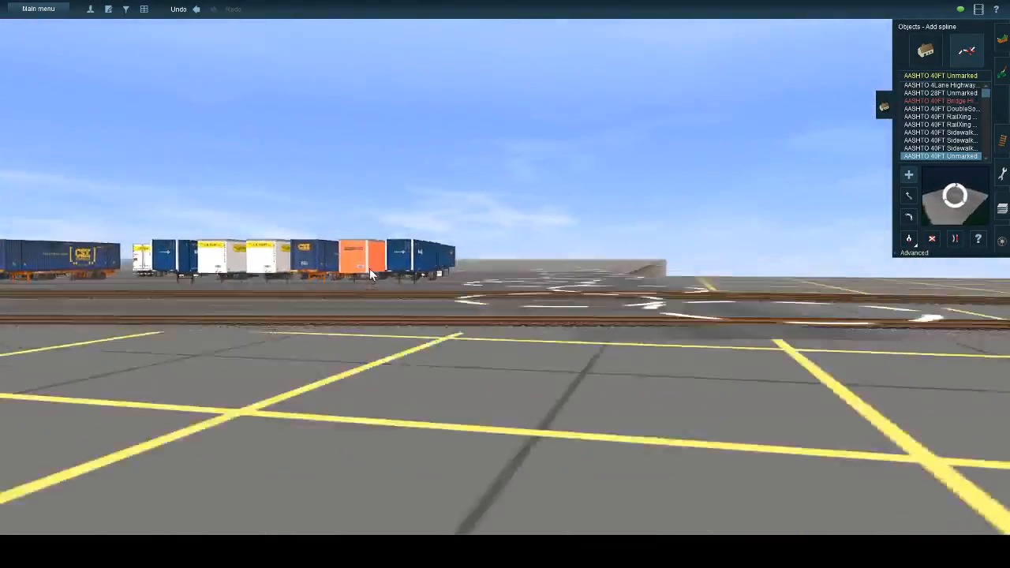
{"action": "key", "text": "Up"}
{"action": "key", "text": "Left"}
{"action": "key", "text": "Up"}
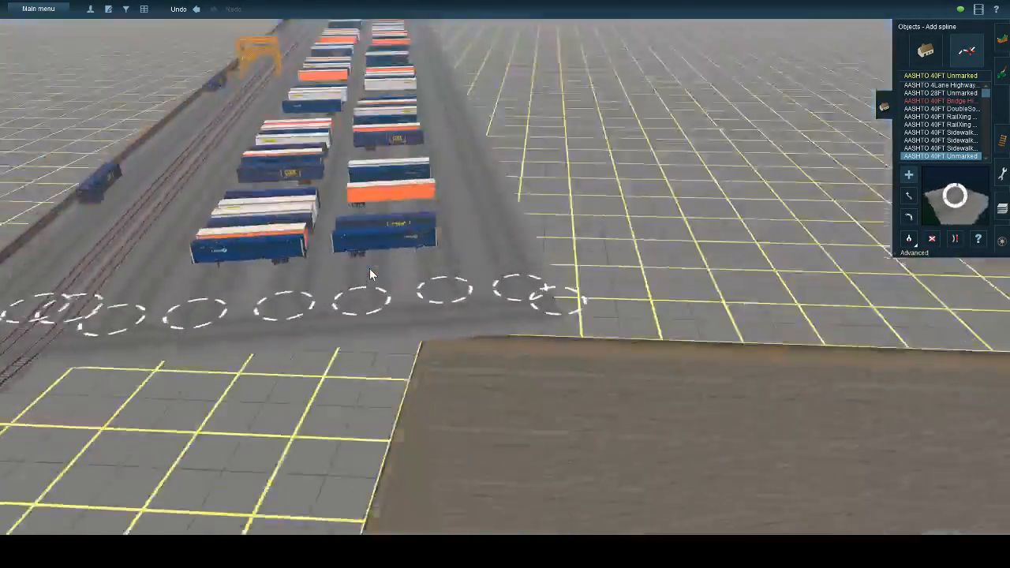
- Lay a matching AASHTO 40FT Unmarked road across the Junction 6 end of the lot, extending past the outer track
{"action": "right_click", "coordinate": [553, 110]}
{"action": "key", "text": "Down"}
{"action": "key", "text": "Left"}
{"action": "key", "text": "Down"}
{"action": "key", "text": "Up"}
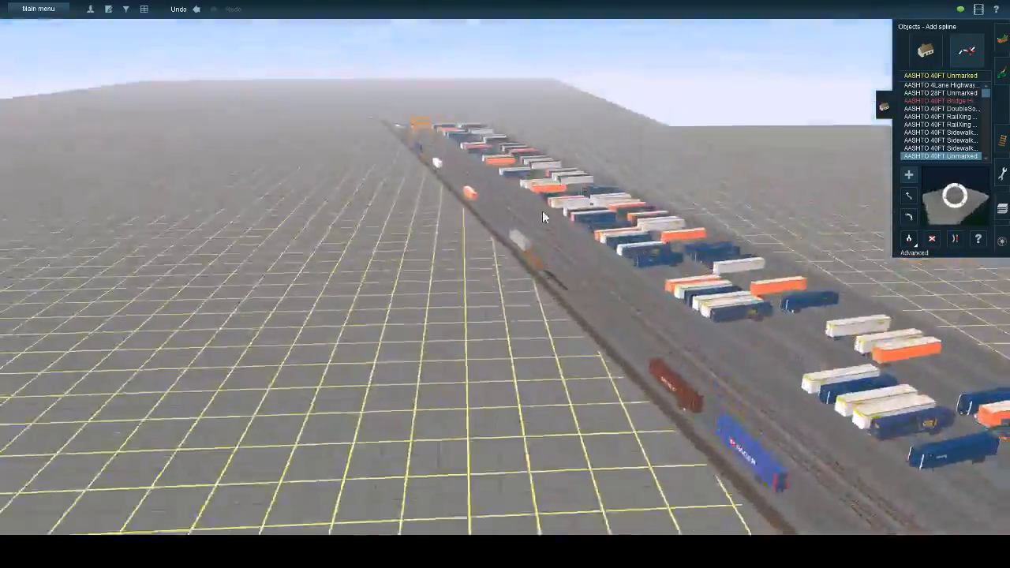
{"action": "key", "text": "Right"}
{"action": "right_click", "coordinate": [482, 157]}
{"action": "key", "text": "Right"}
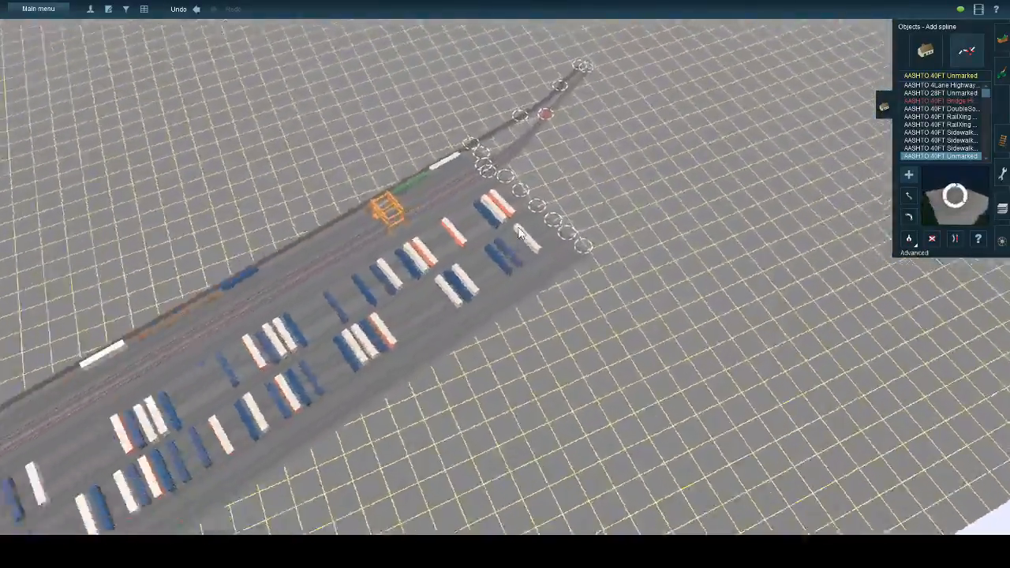
{"action": "key", "text": "Up"}
{"action": "scroll", "coordinate": [497, 280], "scroll_direction": "up", "scroll_amount": 2}
{"action": "key", "text": "Right"}
{"action": "scroll", "coordinate": [497, 304], "scroll_direction": "up", "scroll_amount": 2}
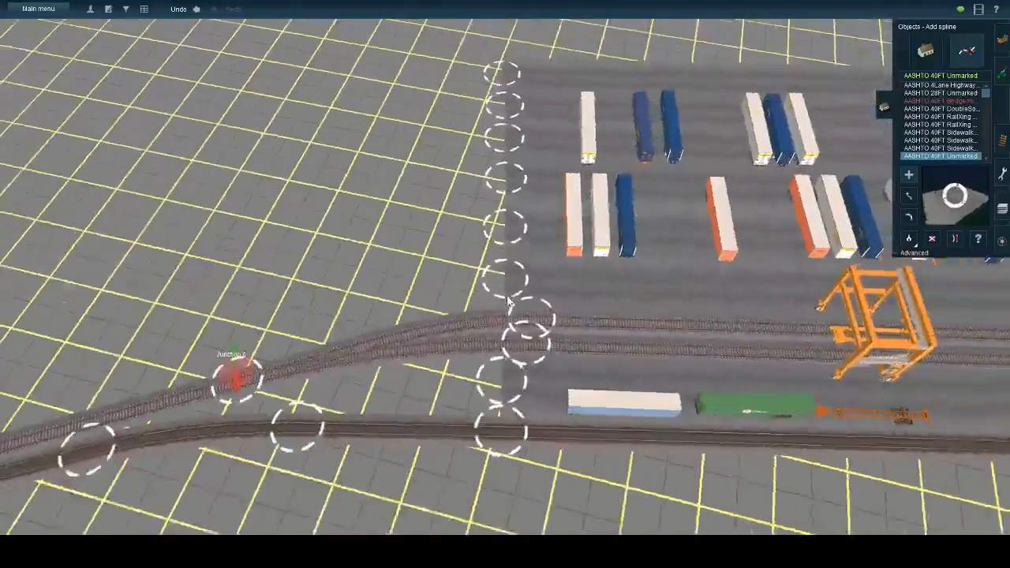
{"action": "key", "text": "Down"}
{"action": "left_click", "coordinate": [479, 102]}
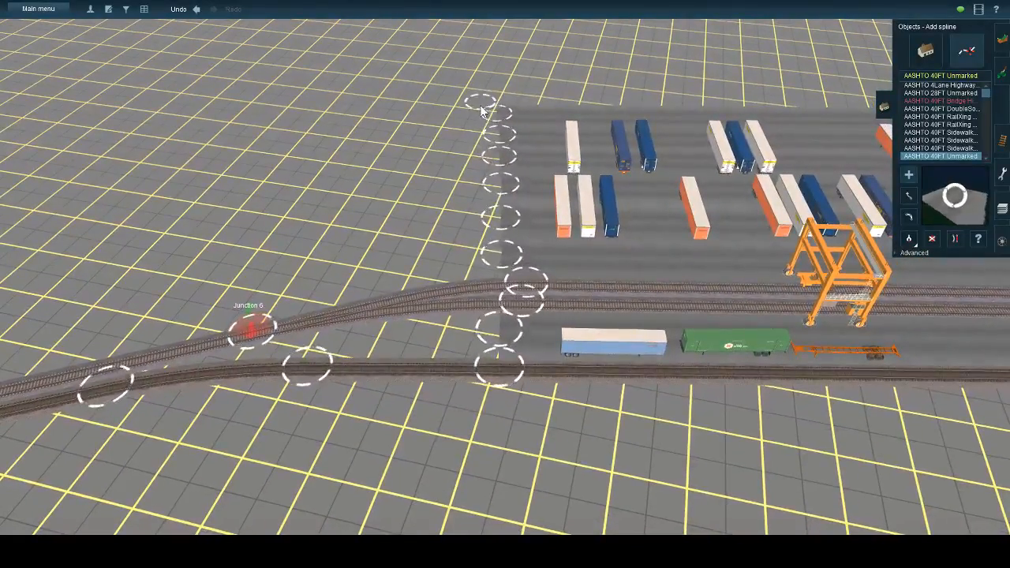
{"action": "left_click", "coordinate": [471, 441]}
- Find the crossbucks in the object library and choose JR Crossbucks 3t for the new road crossing
{"action": "right_click", "coordinate": [447, 364]}
{"action": "scroll", "coordinate": [447, 307], "scroll_direction": "up", "scroll_amount": 3}
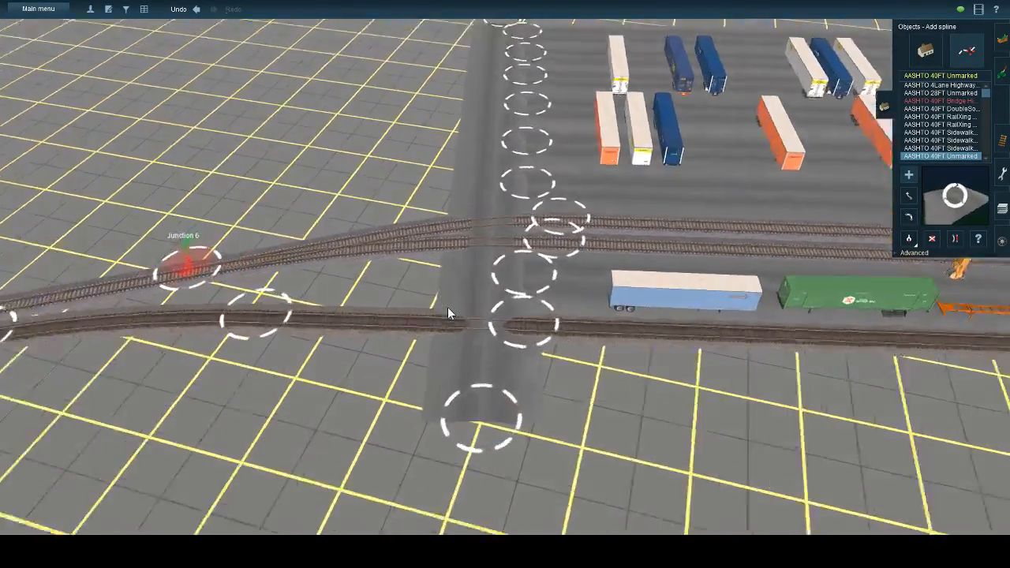
{"action": "key", "text": "Left"}
{"action": "key", "text": "Down"}
{"action": "left_click", "coordinate": [933, 52]}
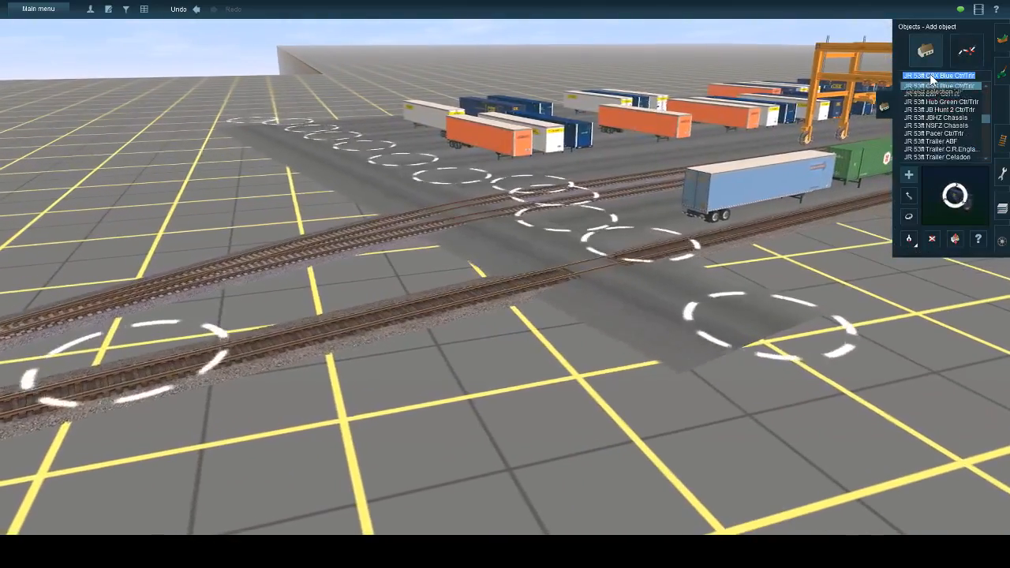
{"action": "type", "text": "ossbucks"}
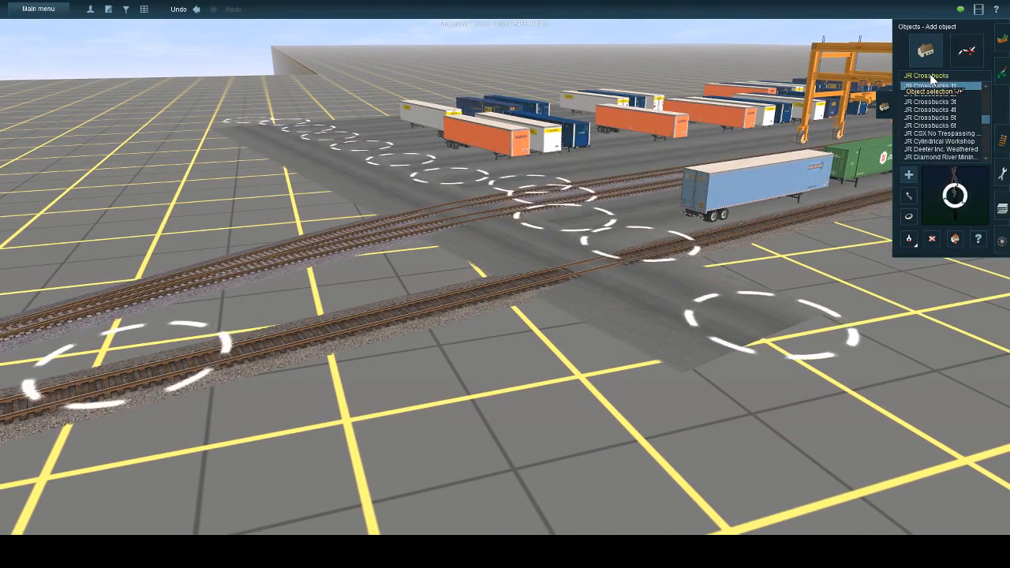
{"action": "left_click", "coordinate": [956, 102]}
- Place a JR Crossbucks 3t sign outside the outer track at the Junction 6 crossing and rotate it to face the road
{"action": "right_click", "coordinate": [588, 251]}
{"action": "scroll", "coordinate": [552, 243], "scroll_direction": "up", "scroll_amount": 2}
{"action": "key", "text": "Up"}
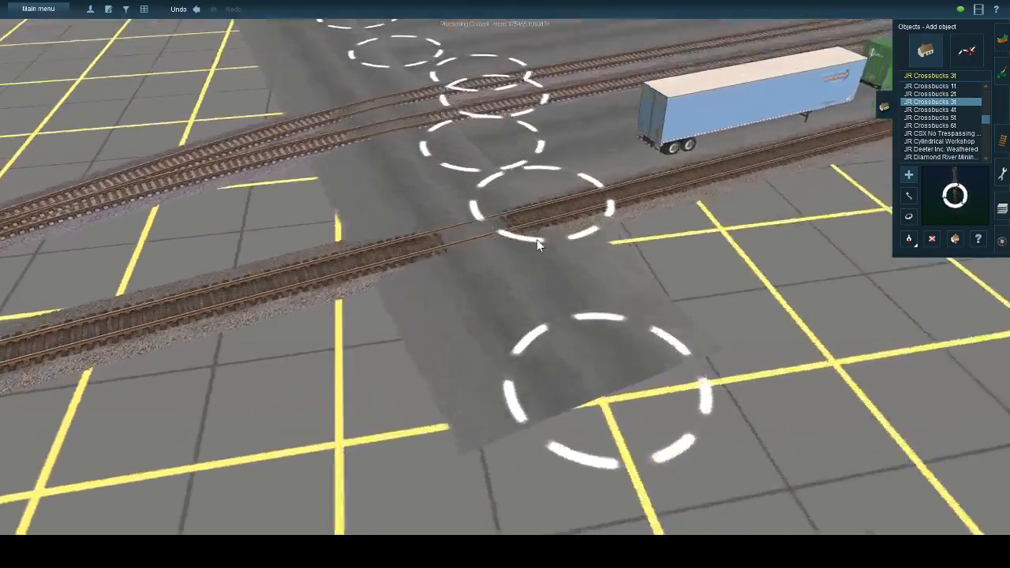
{"action": "key", "text": "Left"}
{"action": "left_click", "coordinate": [564, 324]}
{"action": "key", "text": "Down"}
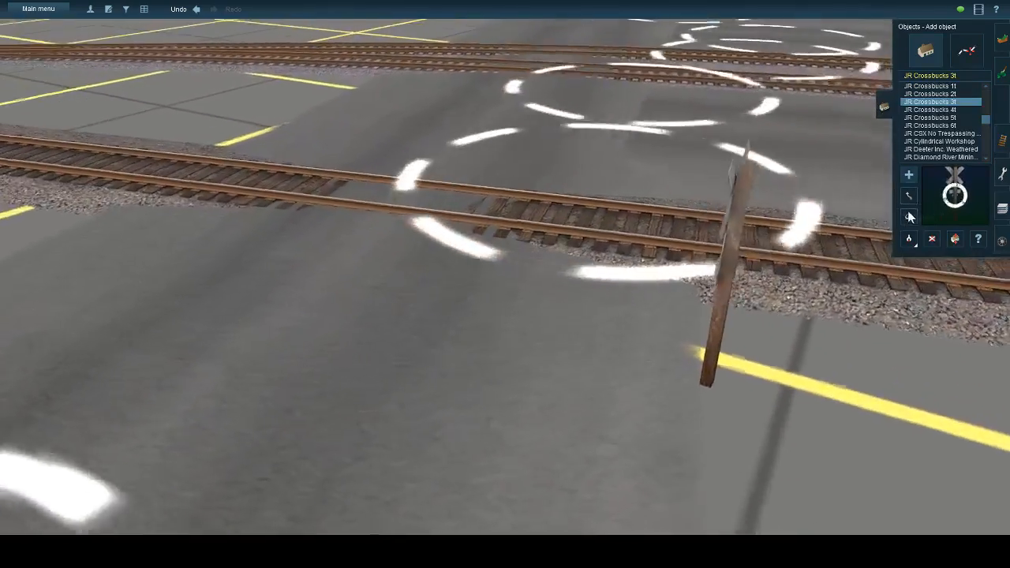
{"action": "left_click", "coordinate": [908, 216]}
{"action": "left_click_drag", "start_coordinate": [715, 209], "coordinate": [816, 318]}
{"action": "key", "text": "Up"}
{"action": "key", "text": "Down"}
{"action": "key", "text": "Left"}
- Add a second JR Crossbucks 3t on the trailer side of the Junction 6 crossing and rotate it to face the road
{"action": "left_click", "coordinate": [908, 176]}
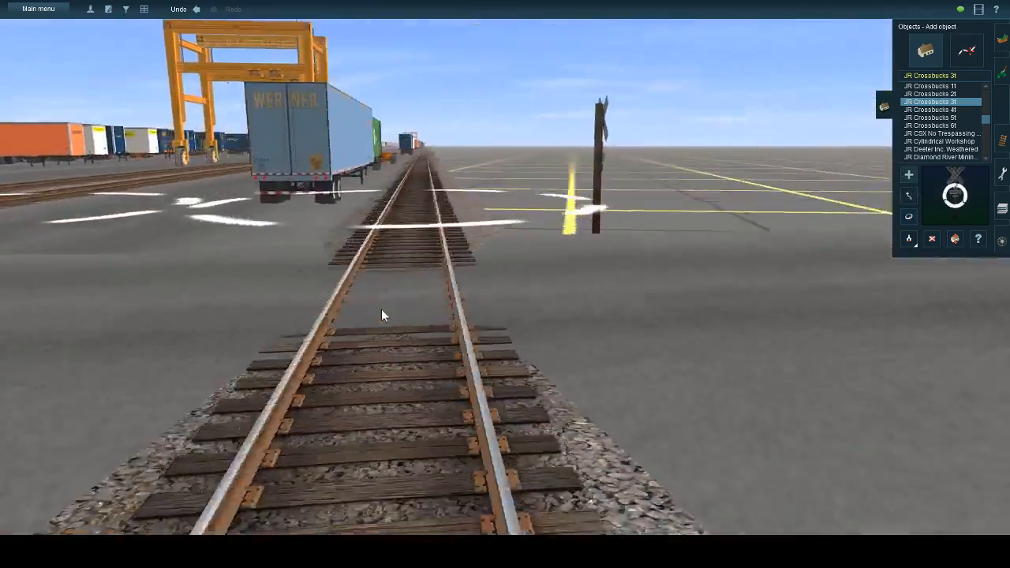
{"action": "right_click", "coordinate": [381, 310]}
{"action": "key", "text": "Up"}
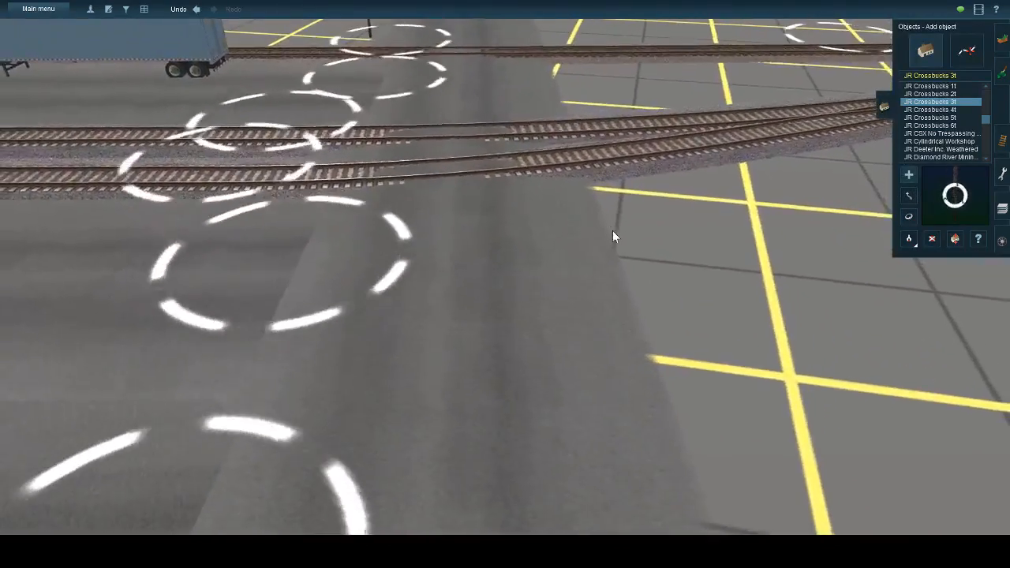
{"action": "left_click", "coordinate": [612, 231]}
{"action": "key", "text": "Left"}
{"action": "left_click", "coordinate": [908, 217]}
{"action": "left_click_drag", "start_coordinate": [654, 184], "coordinate": [524, 227]}
{"action": "key", "text": "Down"}
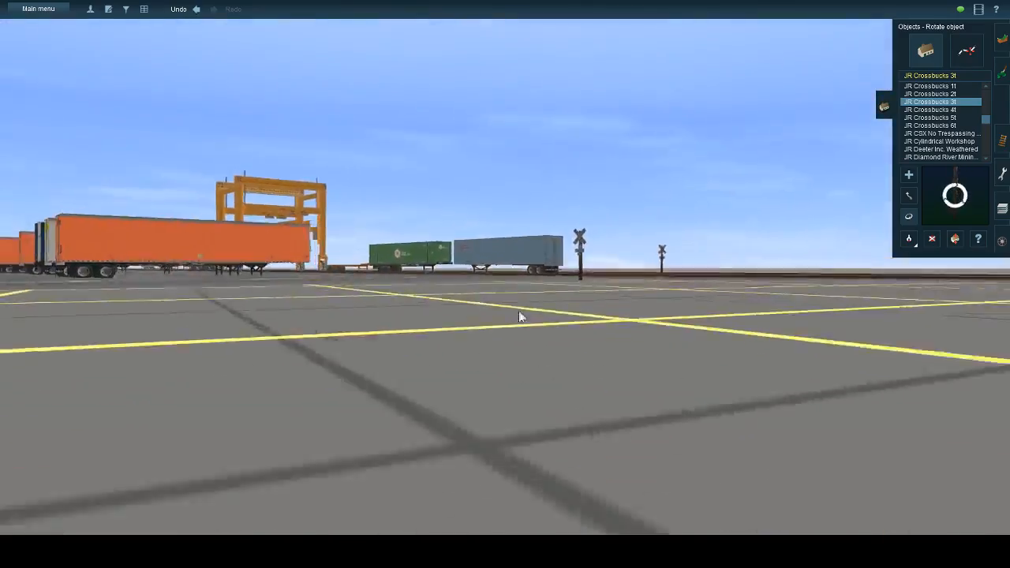
{"action": "key", "text": "Left"}
{"action": "key", "text": "Up"}
{"action": "key", "text": "Left"}
- Place a JR Crossbucks 3t outside the outer track at the board-corner crossing and rotate it to face the road
{"action": "left_click", "coordinate": [907, 173]}
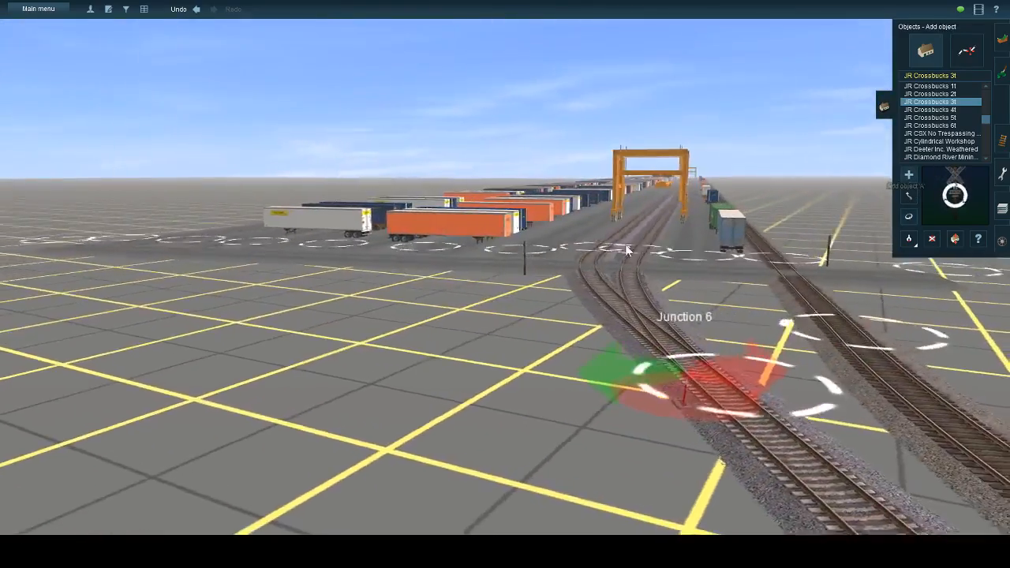
{"action": "key", "text": "Up"}
{"action": "right_click", "coordinate": [561, 205]}
{"action": "right_click", "coordinate": [517, 46]}
{"action": "right_click", "coordinate": [516, 46]}
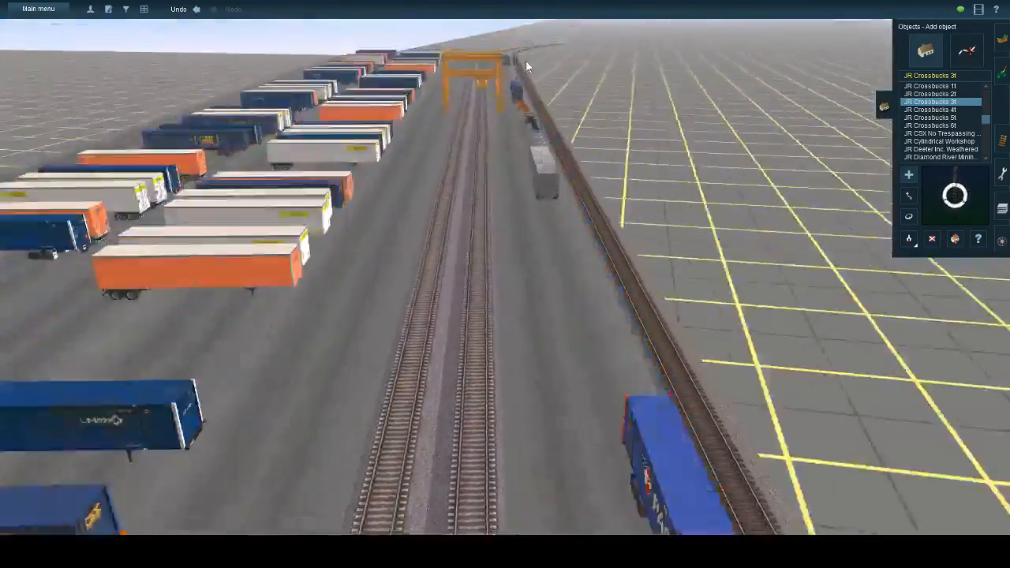
{"action": "right_click", "coordinate": [526, 59]}
{"action": "key", "text": "Left"}
{"action": "right_click", "coordinate": [562, 117]}
{"action": "key", "text": "Up"}
{"action": "key", "text": "Left"}
{"action": "right_click", "coordinate": [430, 240]}
{"action": "scroll", "coordinate": [431, 240], "scroll_direction": "up", "scroll_amount": 3}
{"action": "key", "text": "Up"}
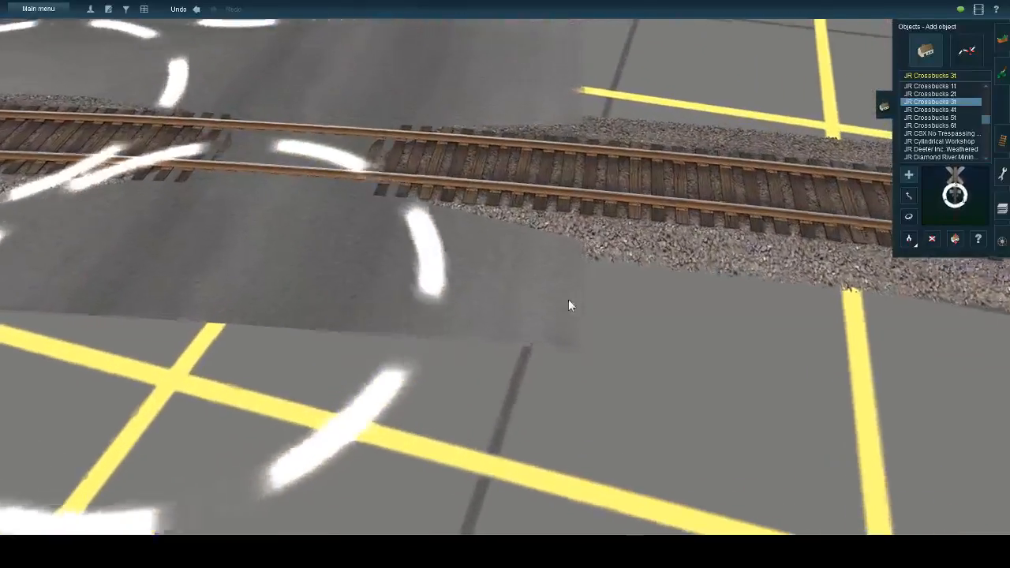
{"action": "left_click", "coordinate": [578, 344]}
{"action": "left_click", "coordinate": [907, 218]}
{"action": "left_click_drag", "start_coordinate": [636, 279], "coordinate": [786, 297]}
{"action": "key", "text": "Down"}
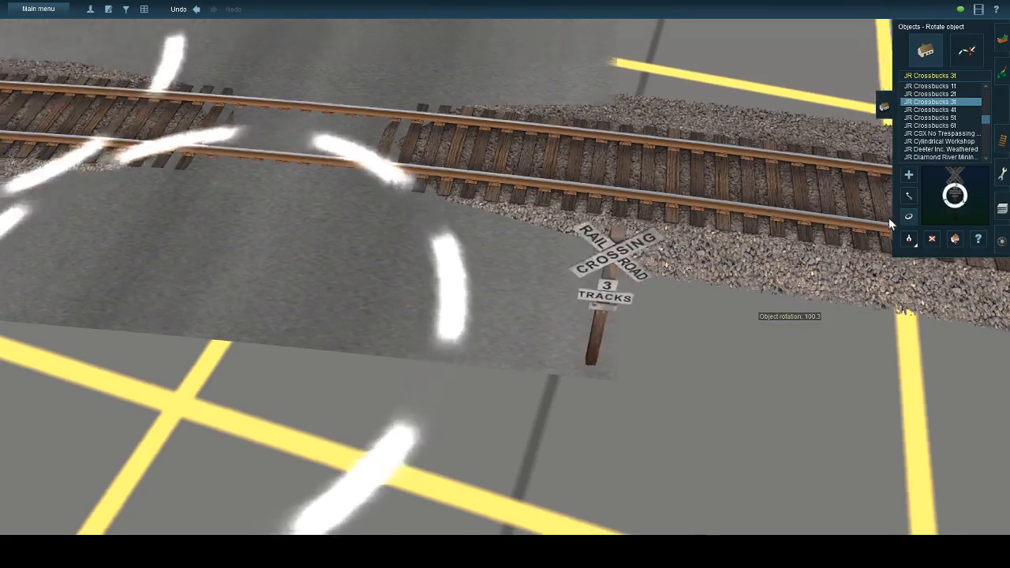
- Add another JR Crossbucks 3t on the trailer side of the board-corner crossing and rotate it toward approaching road traffic
{"action": "left_click", "coordinate": [904, 177]}
{"action": "key", "text": "Left"}
{"action": "right_click", "coordinate": [706, 162]}
{"action": "key", "text": "Up"}
{"action": "key", "text": "Left"}
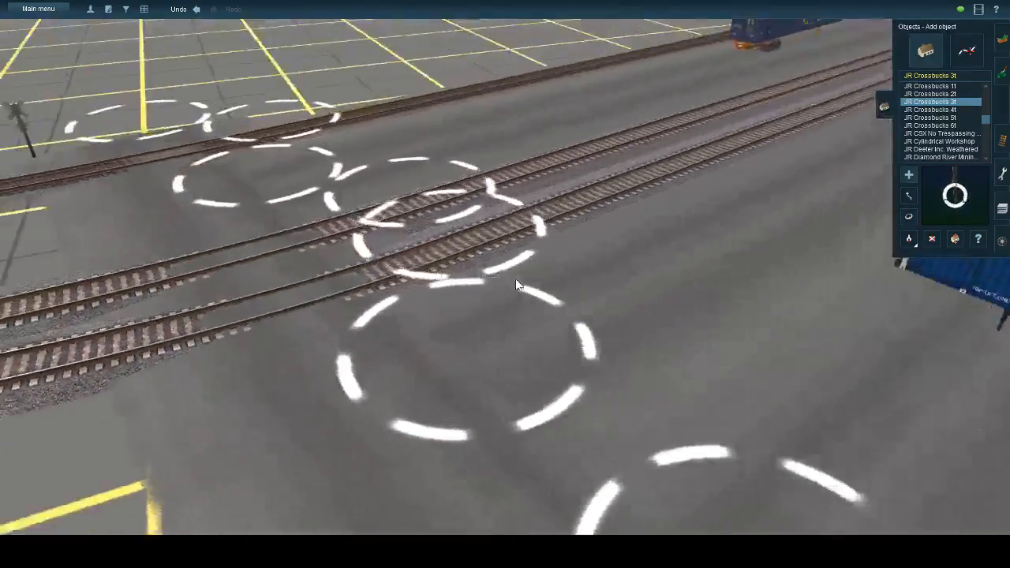
{"action": "scroll", "coordinate": [481, 286], "scroll_direction": "up", "scroll_amount": 3}
{"action": "left_click", "coordinate": [369, 318]}
{"action": "key", "text": "Left"}
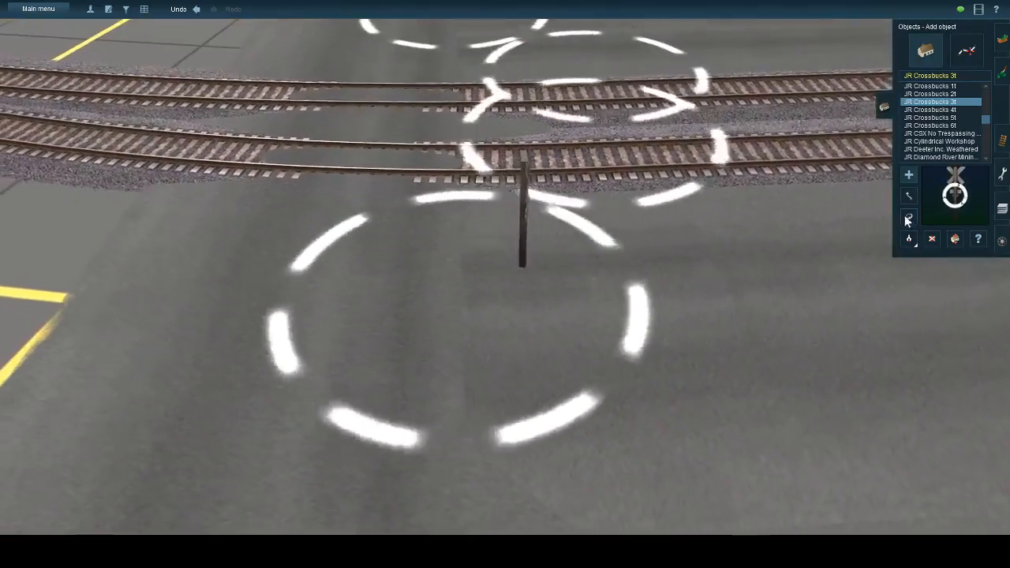
{"action": "left_click", "coordinate": [907, 217]}
{"action": "key", "text": "Down"}
{"action": "left_click_drag", "start_coordinate": [537, 164], "coordinate": [400, 215]}
{"action": "scroll", "coordinate": [405, 215], "scroll_direction": "down", "scroll_amount": 5}
{"action": "key", "text": "Down"}
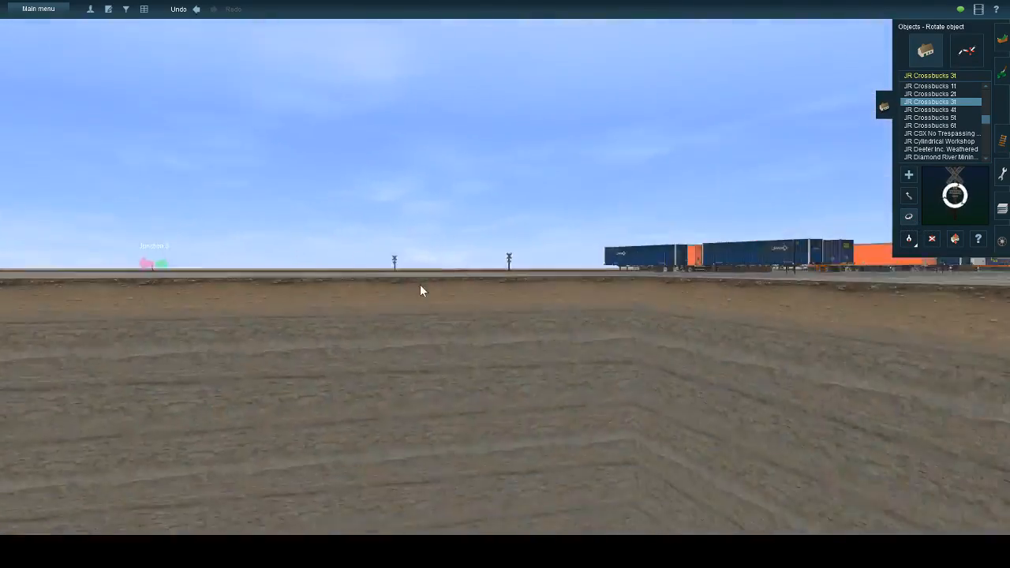
- Examine the paved lot, trailer rows and track crossing at the Junction 8 end of the yard
{"action": "key", "text": "Left"}
{"action": "key", "text": "Up"}
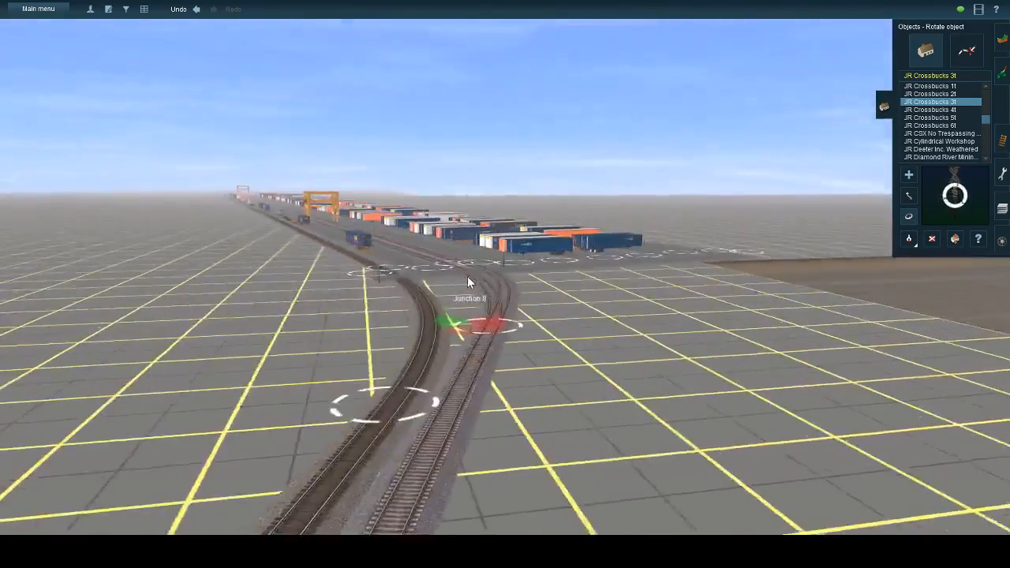
{"action": "scroll", "coordinate": [467, 276], "scroll_direction": "up", "scroll_amount": 3}
{"action": "key", "text": "Left"}
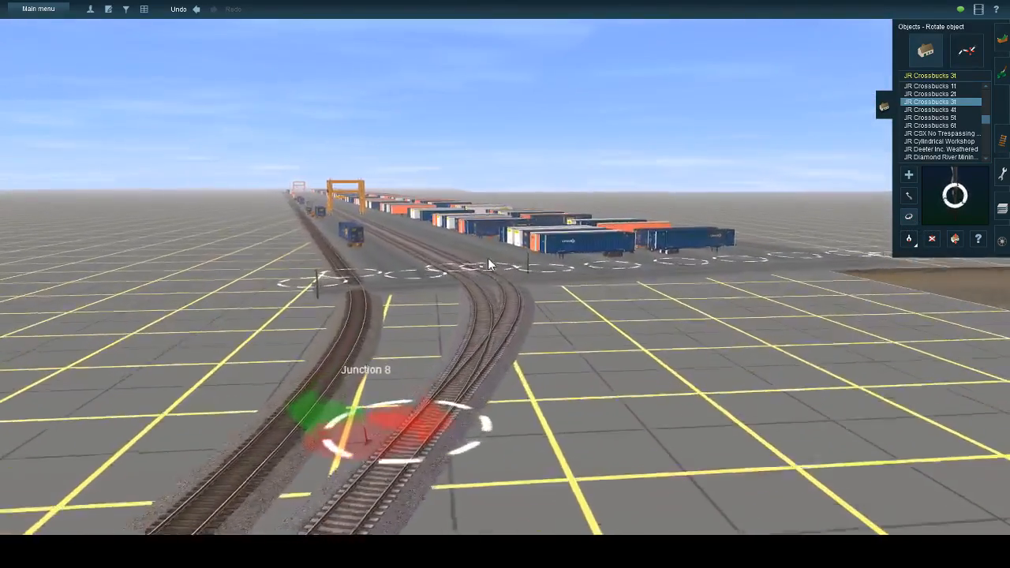
{"action": "key", "text": "Up"}
{"action": "scroll", "coordinate": [721, 292], "scroll_direction": "down", "scroll_amount": 3}
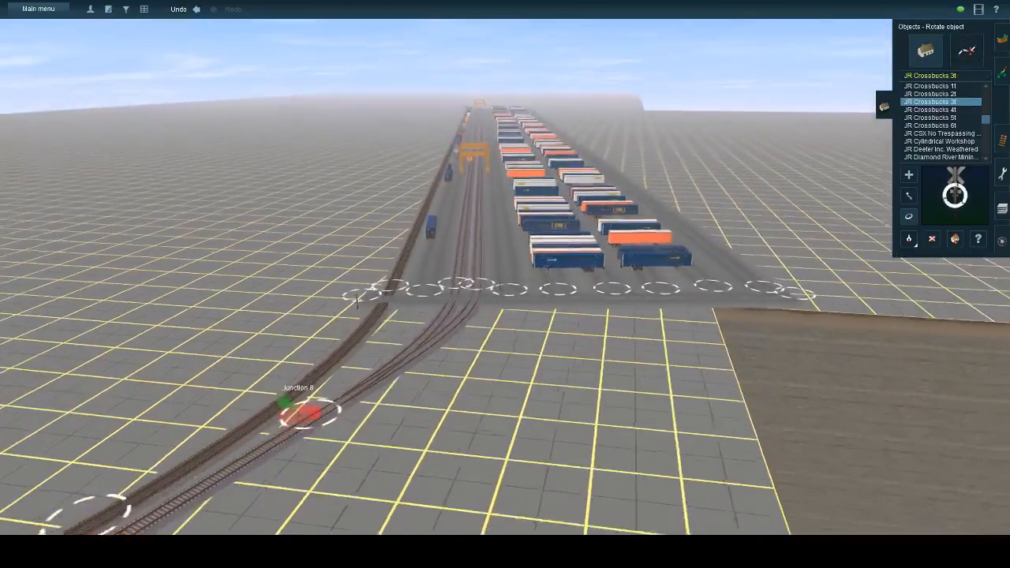
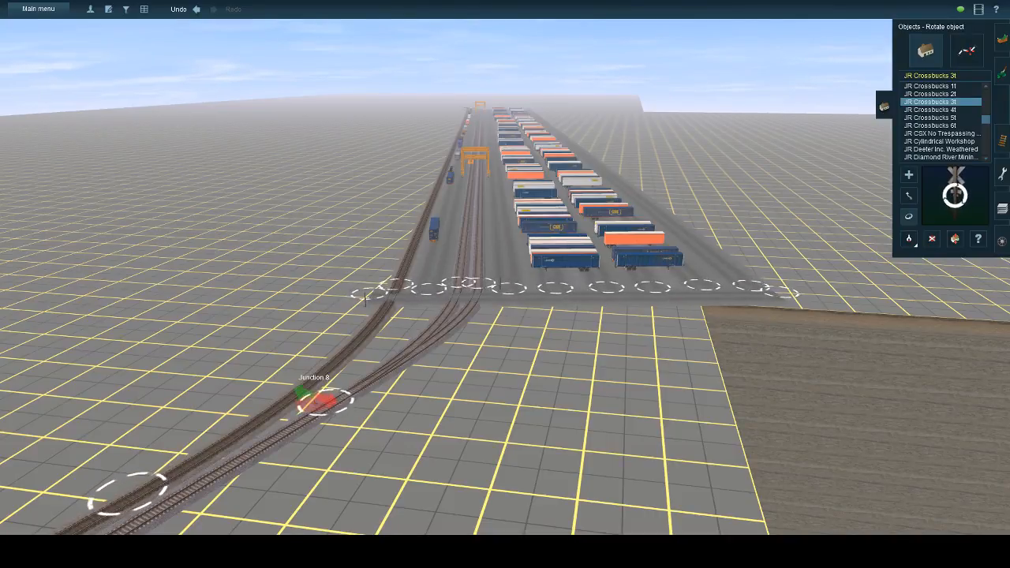
{"action": "right_click", "coordinate": [685, 266]}
{"action": "key", "text": "Up"}
{"action": "key", "text": "Left"}
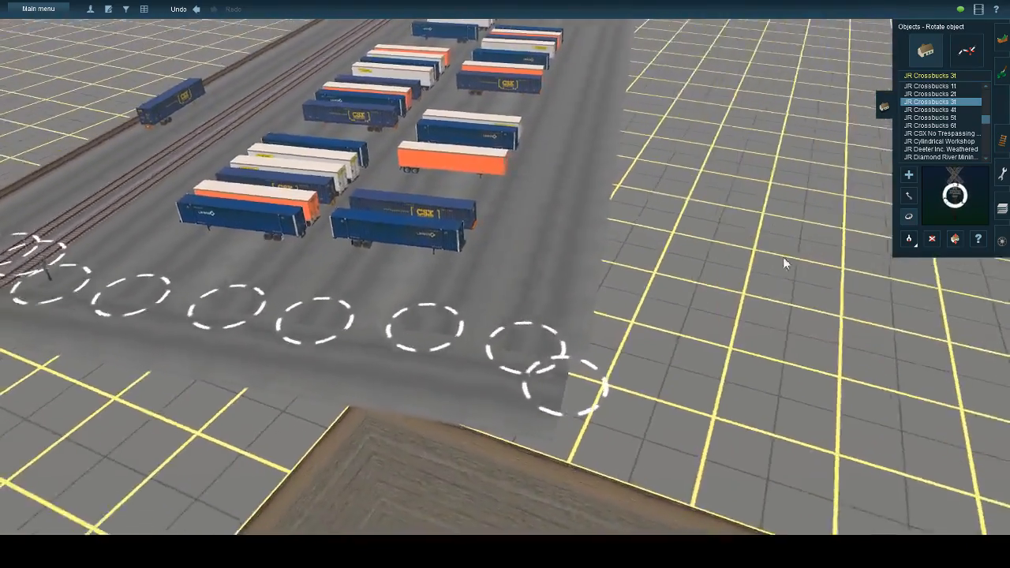
{"action": "key", "text": "Left"}
{"action": "key", "text": "Down"}
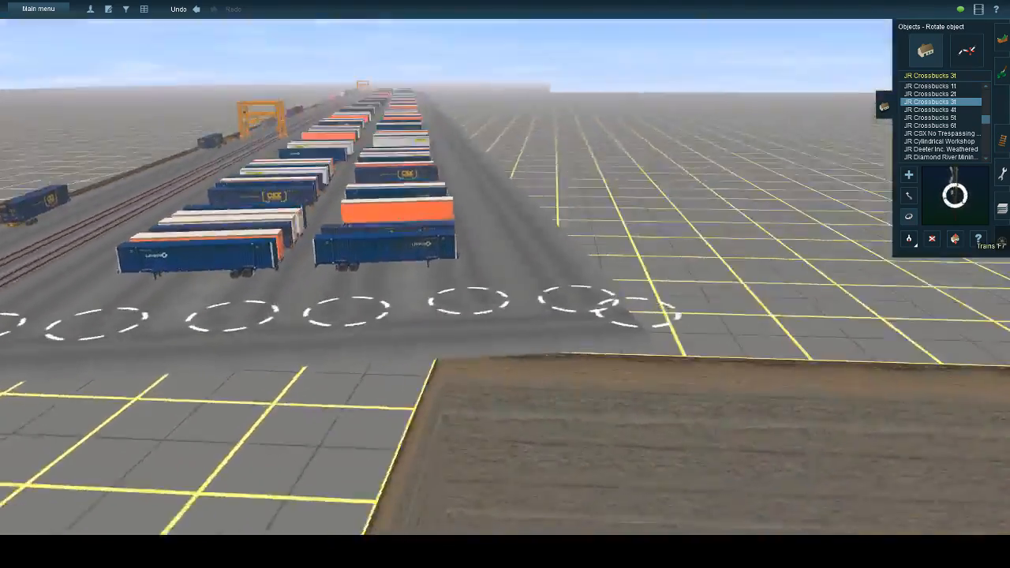
- Lay three side-by-side AASHTO 40FT Unmarked road splines from the lot's edge at the Junction 8 end, running away from the yard
{"action": "left_click", "coordinate": [963, 52]}
{"action": "key", "text": "Up"}
{"action": "scroll", "coordinate": [499, 367], "scroll_direction": "down", "scroll_amount": 3}
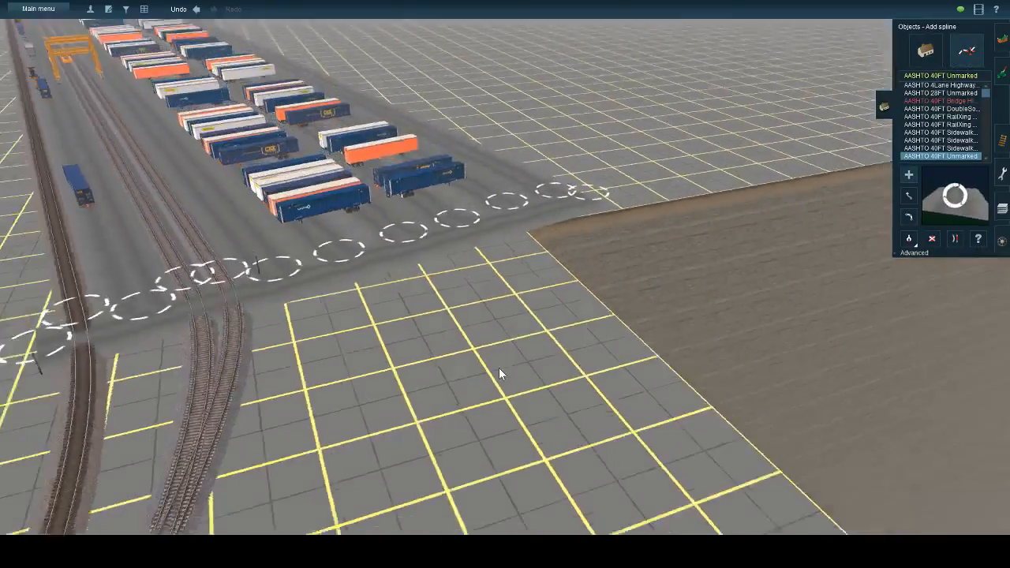
{"action": "left_click_drag", "start_coordinate": [524, 153], "coordinate": [520, 512]}
{"action": "left_click_drag", "start_coordinate": [565, 142], "coordinate": [568, 485]}
{"action": "left_click_drag", "start_coordinate": [618, 463], "coordinate": [583, 511]}
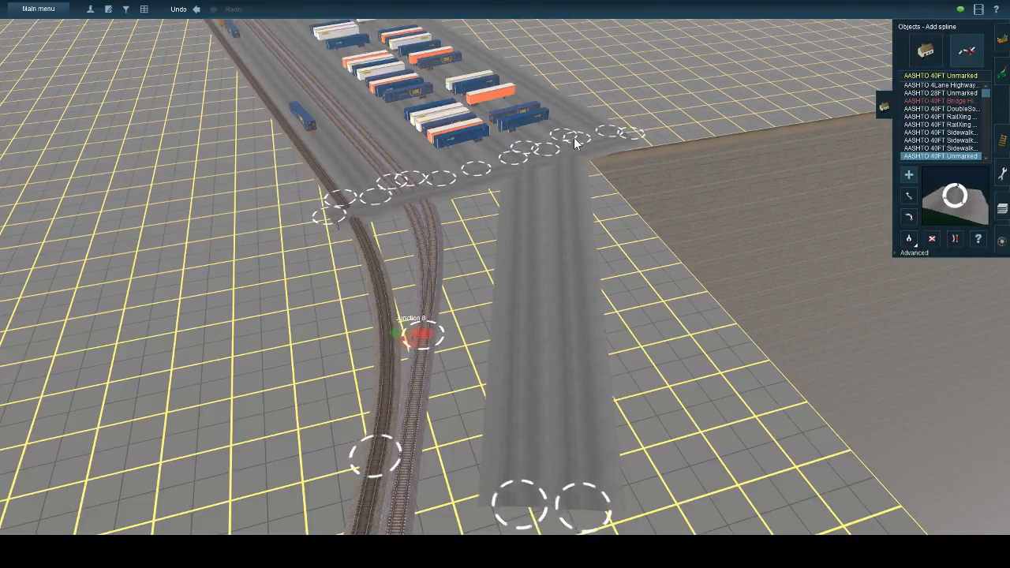
{"action": "left_click_drag", "start_coordinate": [600, 146], "coordinate": [647, 512]}
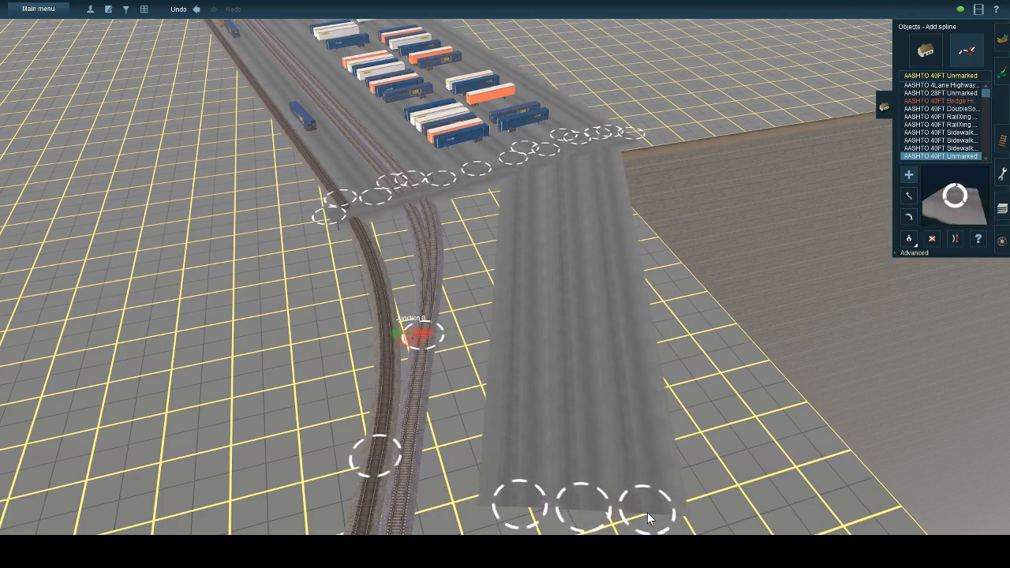
- Go to the outer lot corner at the Junction 6 end and search the scenery objects for JR
{"action": "scroll", "coordinate": [534, 237], "scroll_direction": "up", "scroll_amount": 2}
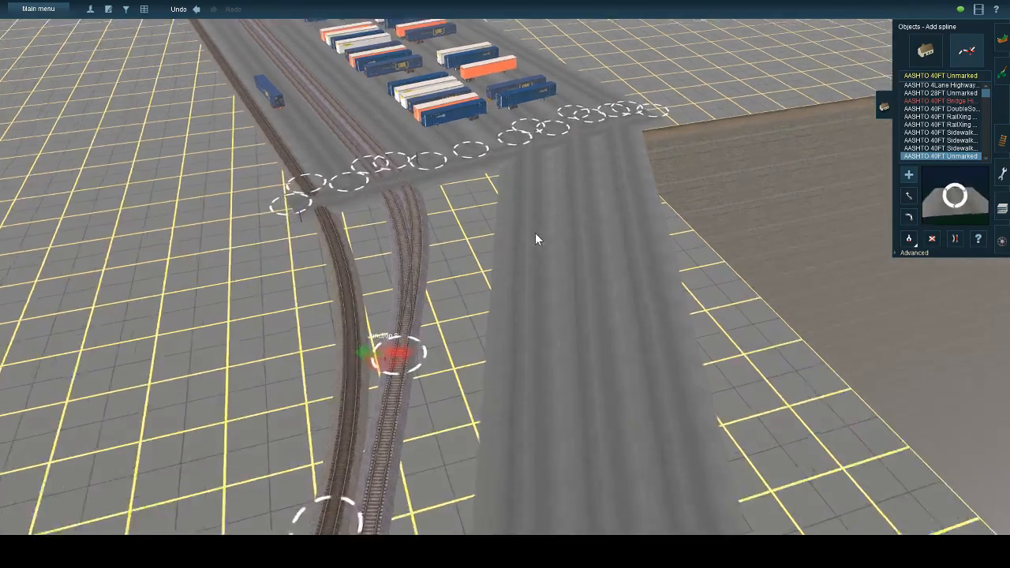
{"action": "right_click_drag", "start_coordinate": [535, 239], "coordinate": [828, 206]}
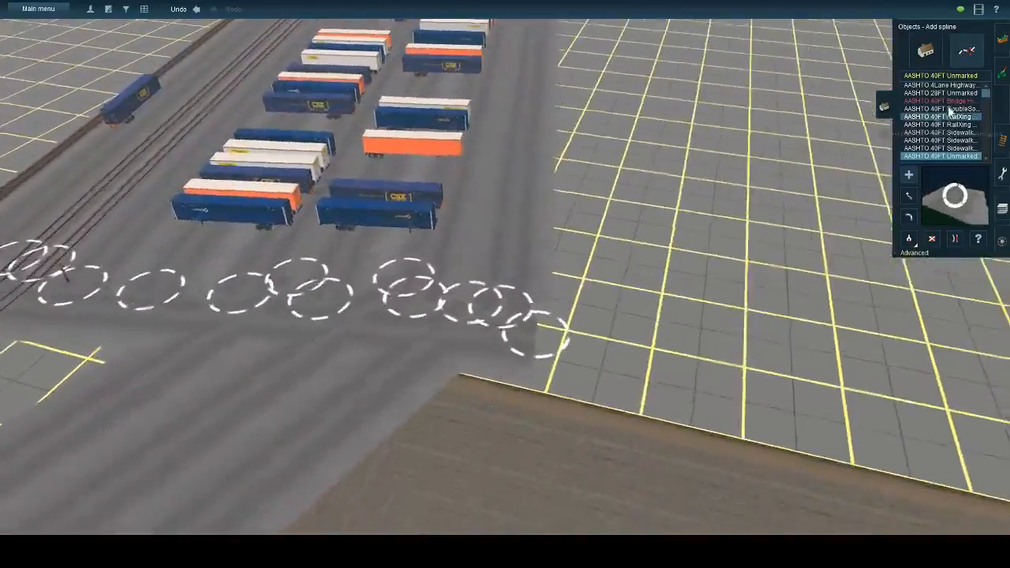
{"action": "left_click", "coordinate": [947, 92]}
{"action": "left_click_drag", "start_coordinate": [573, 381], "coordinate": [493, 294]}
{"action": "key", "text": "Up"}
{"action": "key", "text": "Up"}
{"action": "scroll", "coordinate": [545, 194], "scroll_direction": "up", "scroll_amount": 3}
{"action": "left_click", "coordinate": [925, 51]}
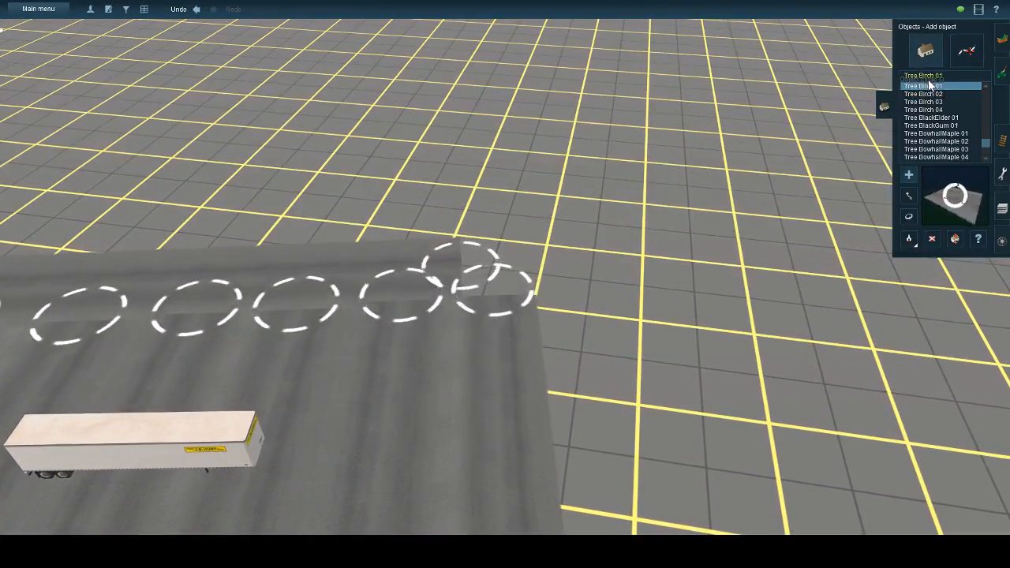
{"action": "type", "text": "jr"}
{"action": "left_click", "coordinate": [927, 102]}
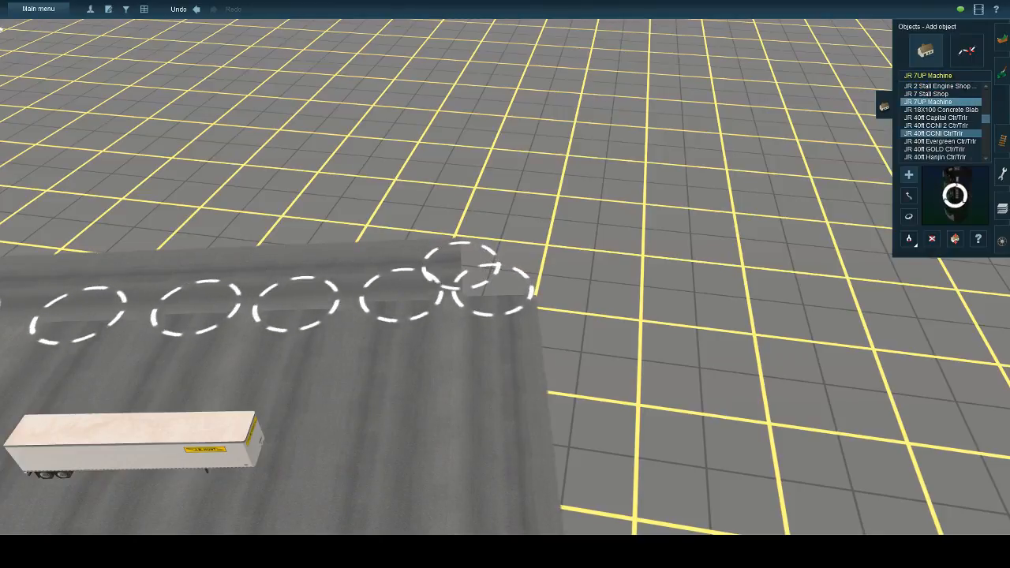
{"action": "type", "text": "JR 40ft CCNI 2 Ctr/Trlr"}
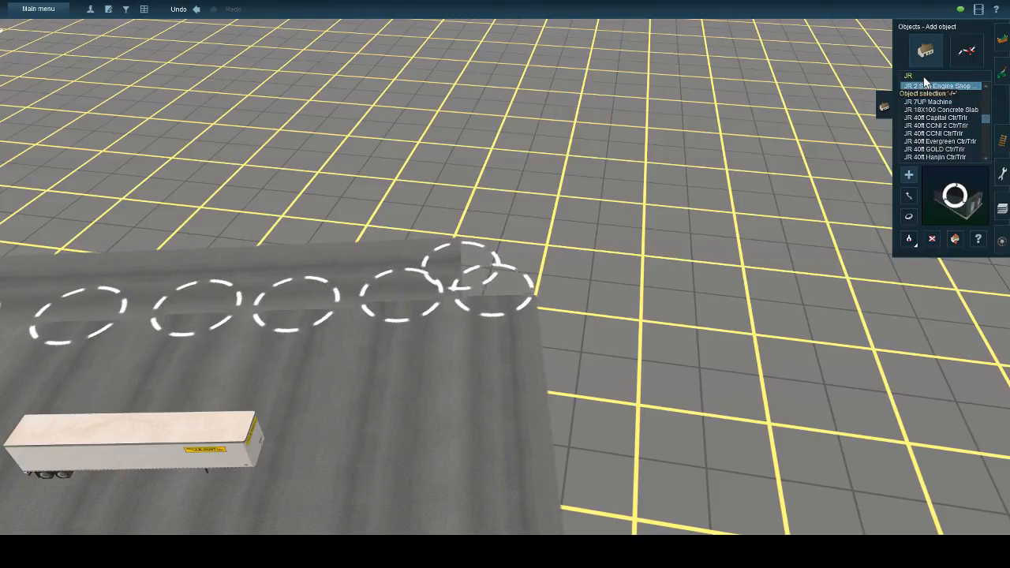
- Place a JR 40ft Capital Ctr/Trlr near the outer lot corner and rotate it so its wheels face the lot's outer edge
{"action": "left_click", "coordinate": [949, 117]}
{"action": "left_click", "coordinate": [509, 380]}
{"action": "right_click", "coordinate": [507, 386]}
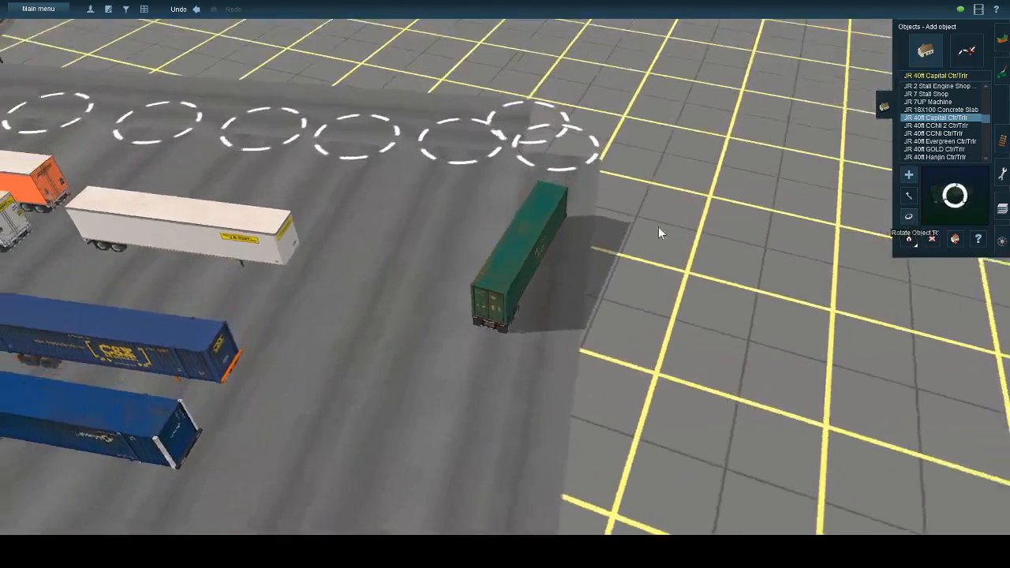
{"action": "key", "text": "Right"}
{"action": "left_click", "coordinate": [908, 216]}
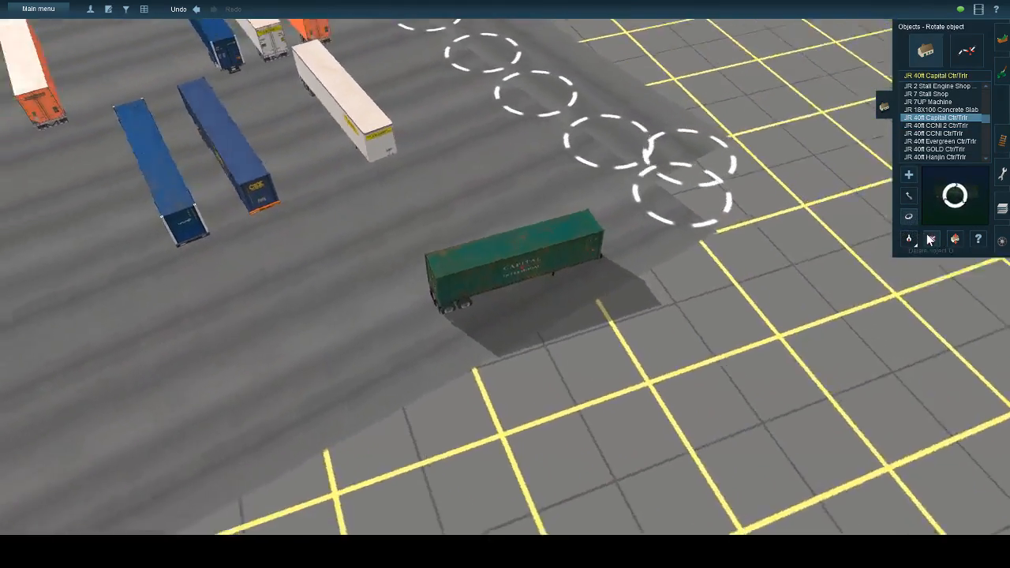
{"action": "left_click", "coordinate": [927, 239]}
{"action": "left_click", "coordinate": [908, 216]}
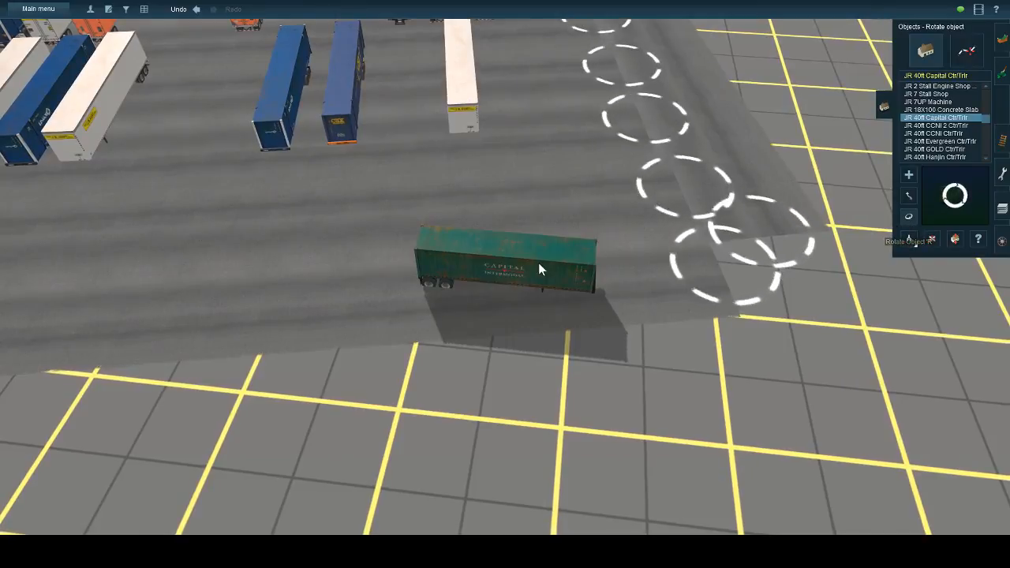
{"action": "left_click_drag", "start_coordinate": [537, 263], "coordinate": [719, 256]}
- Move the green Capital container trailer into the outer lot corner beside the end road
{"action": "key", "text": "Left"}
{"action": "key", "text": "Down"}
{"action": "left_click", "coordinate": [906, 195]}
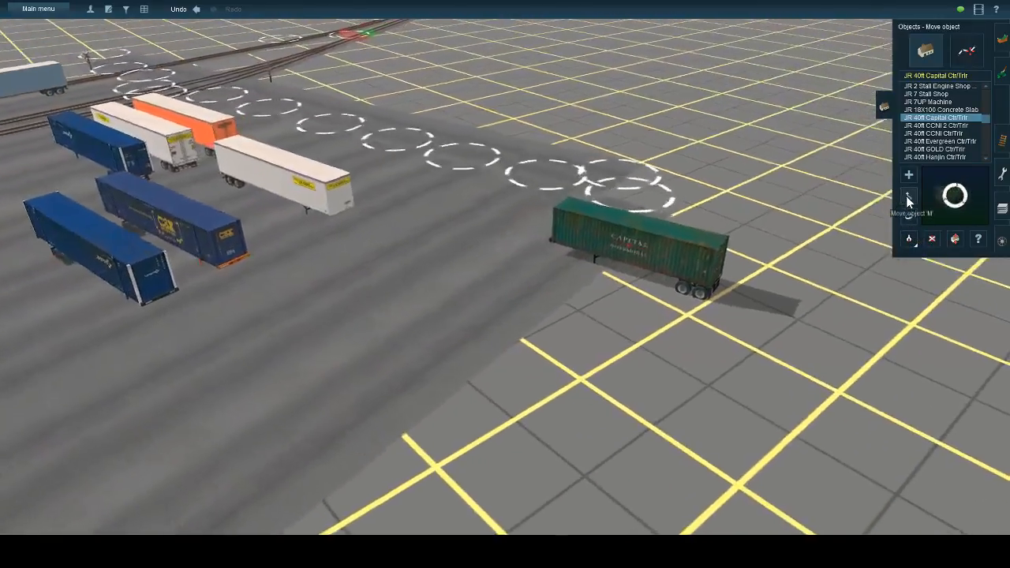
{"action": "key", "text": "Down"}
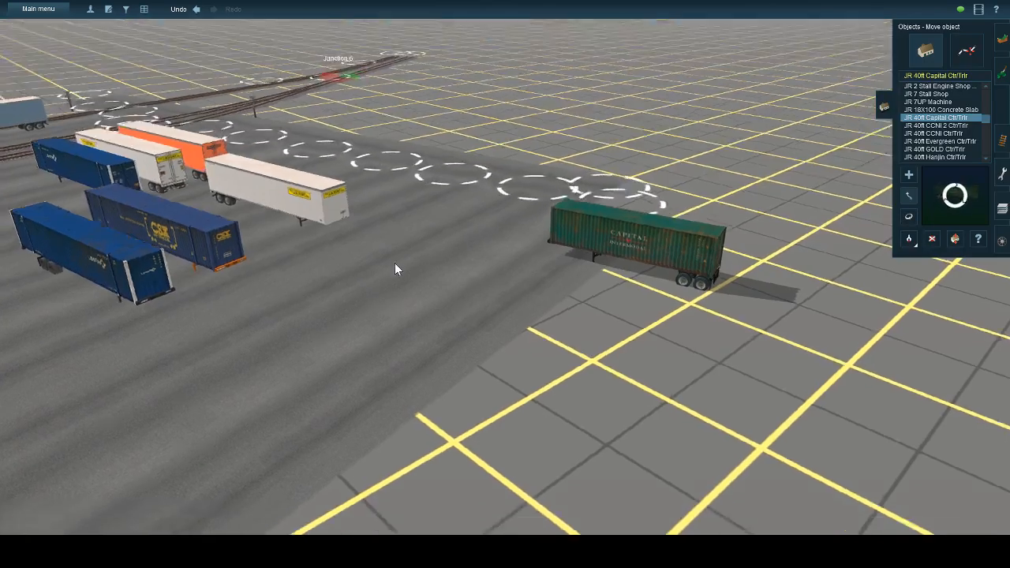
{"action": "key", "text": "Left"}
{"action": "key", "text": "Up"}
{"action": "left_click_drag", "start_coordinate": [648, 240], "coordinate": [575, 218]}
{"action": "key", "text": "Left"}
{"action": "key", "text": "Up"}
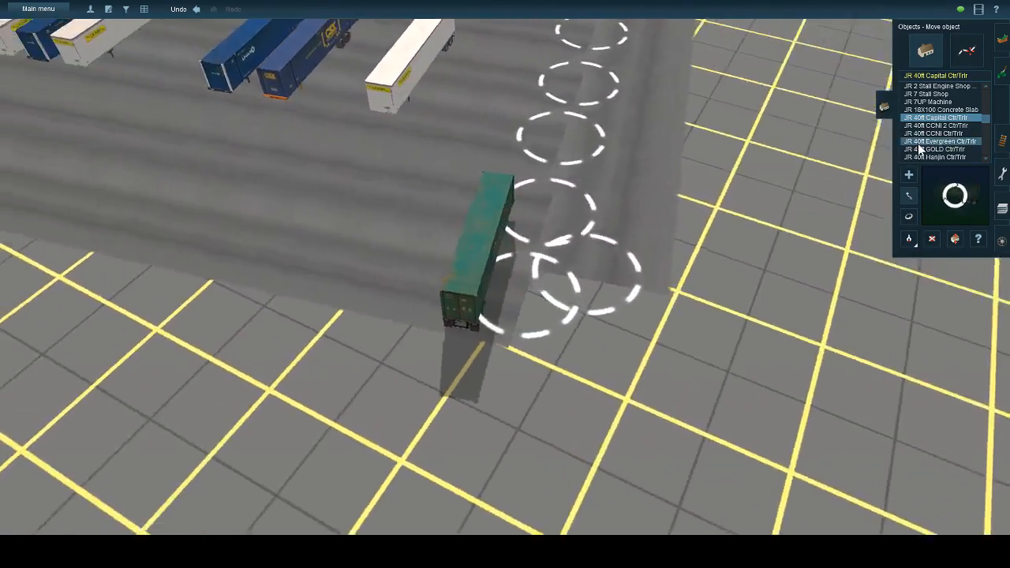
- Place a JR 40ft Hanjin Ctr/Trlr, rotate it parallel to the Capital trailer and move it along the lot edge, leaving a gap
{"action": "key", "text": "Down"}
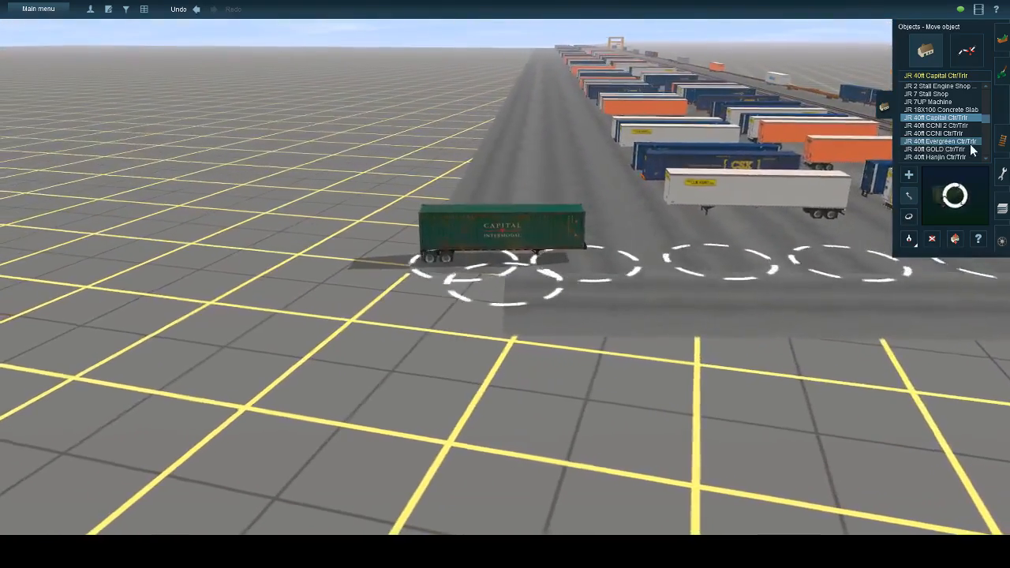
{"action": "key", "text": "Up"}
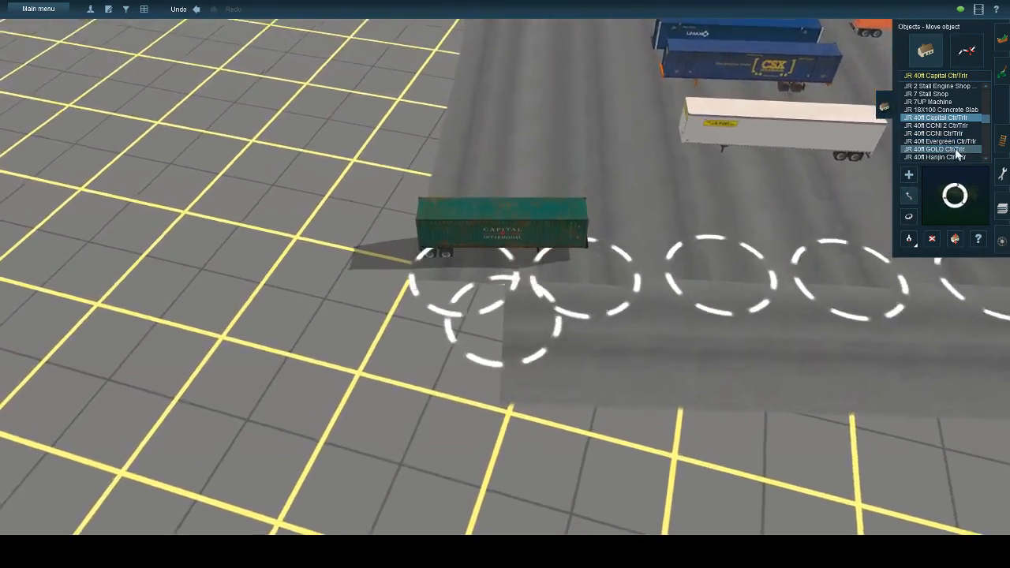
{"action": "left_click", "coordinate": [950, 156]}
{"action": "left_click", "coordinate": [513, 187]}
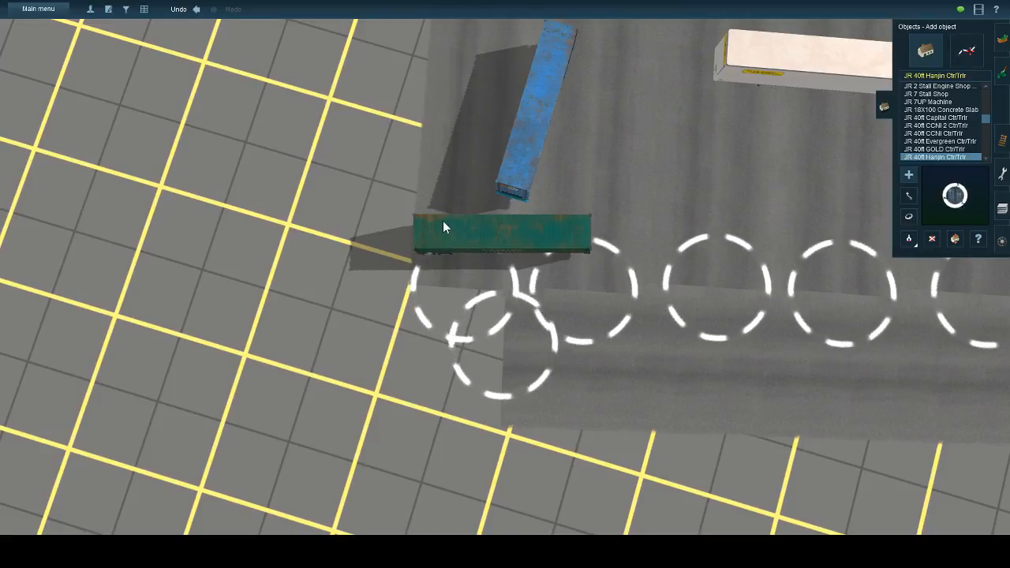
{"action": "key", "text": "Down"}
{"action": "left_click", "coordinate": [904, 220]}
{"action": "left_click_drag", "start_coordinate": [773, 221], "coordinate": [951, 311]}
{"action": "key", "text": "Up"}
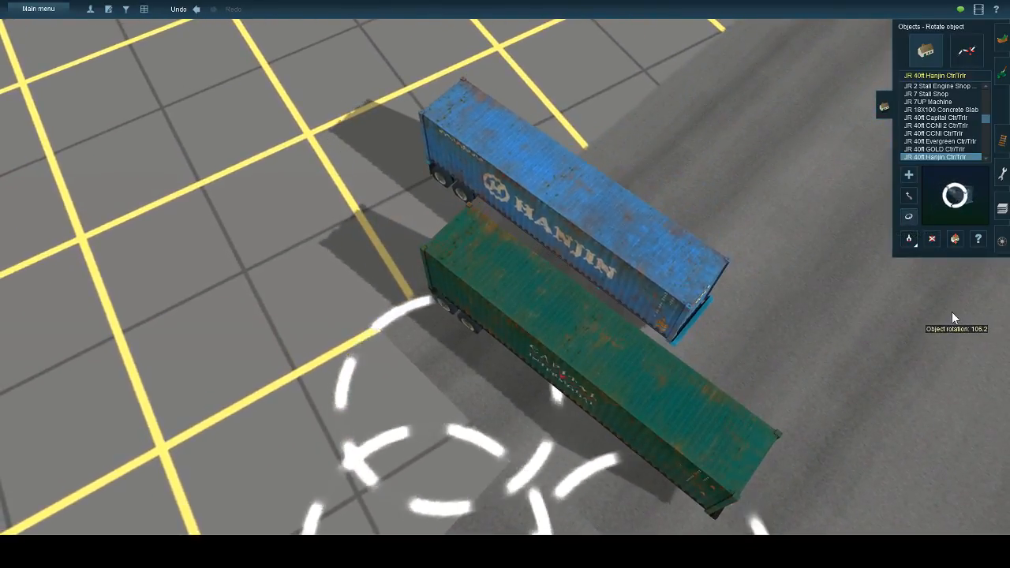
{"action": "left_click", "coordinate": [907, 196]}
{"action": "left_click_drag", "start_coordinate": [639, 249], "coordinate": [797, 203]}
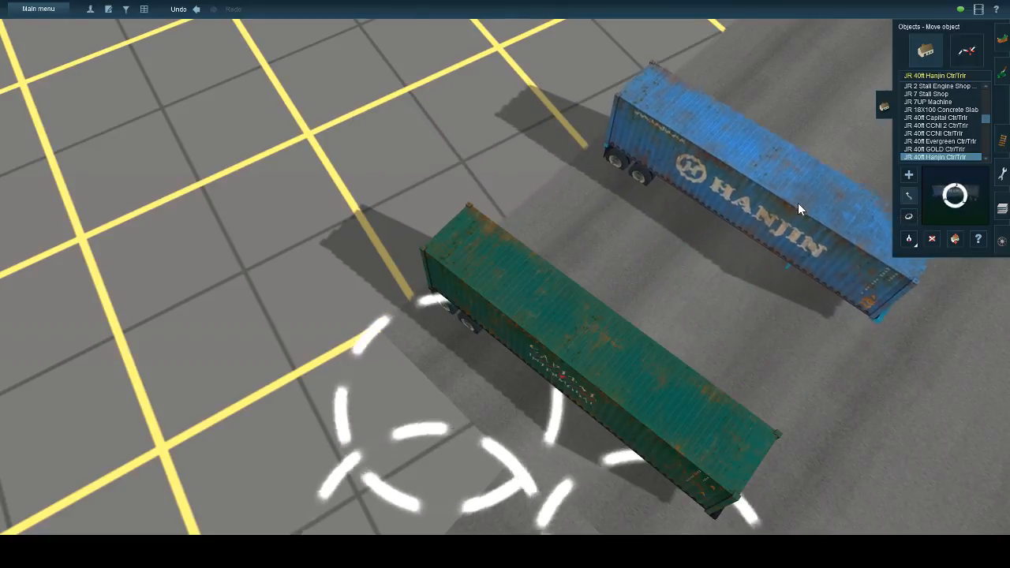
- Add a JR 40ft GOLD Ctr/Trlr, rotate it parallel to the Hanjin trailer and move it close alongside
{"action": "key", "text": "Right"}
{"action": "left_click", "coordinate": [933, 149]}
{"action": "key", "text": "Right"}
{"action": "left_click", "coordinate": [505, 250]}
{"action": "key", "text": "Down"}
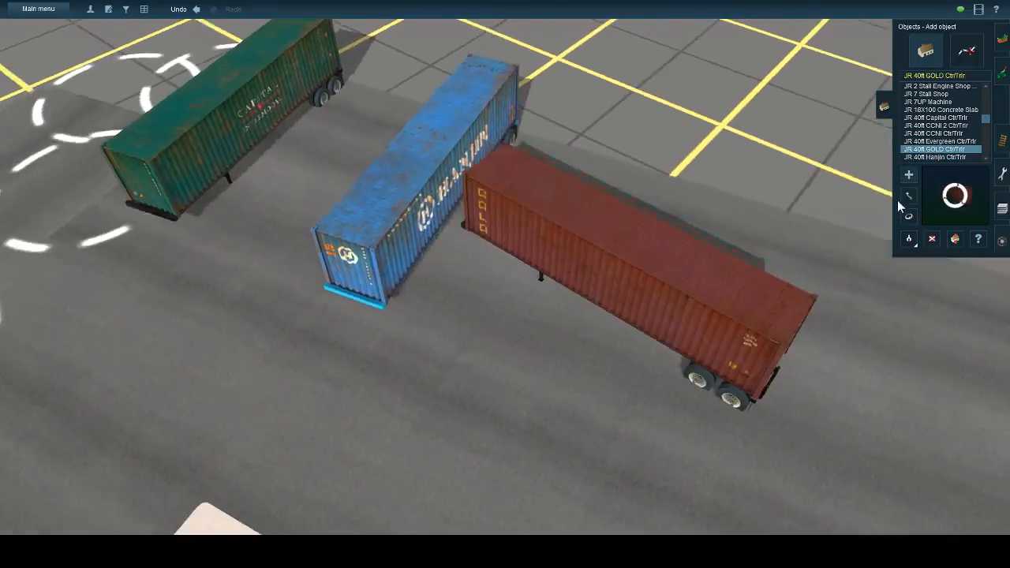
{"action": "left_click", "coordinate": [908, 216]}
{"action": "left_click_drag", "start_coordinate": [692, 238], "coordinate": [770, 292]}
{"action": "key", "text": "Left"}
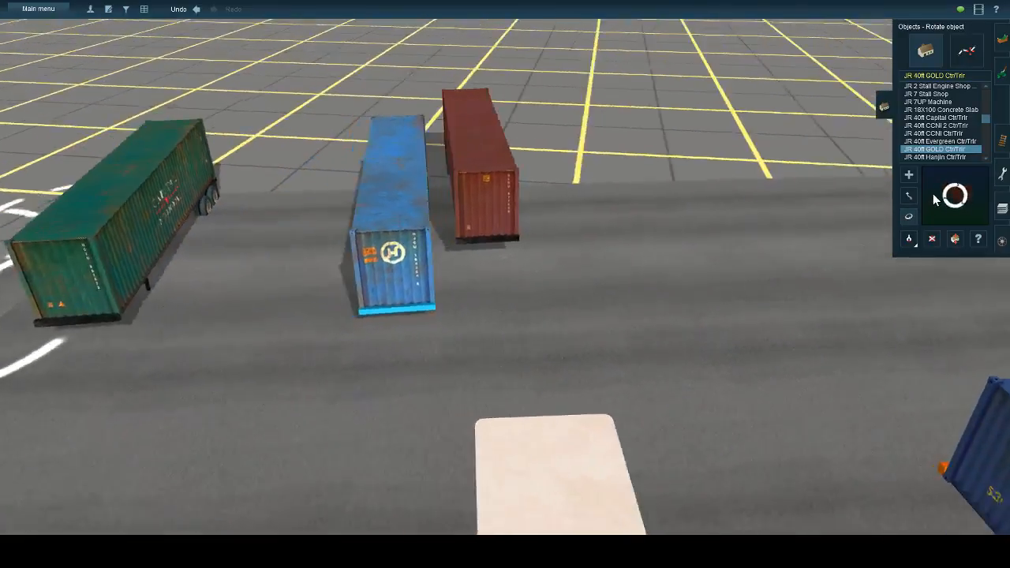
{"action": "key", "text": "Up"}
{"action": "left_click", "coordinate": [910, 194]}
{"action": "left_click_drag", "start_coordinate": [474, 194], "coordinate": [520, 296]}
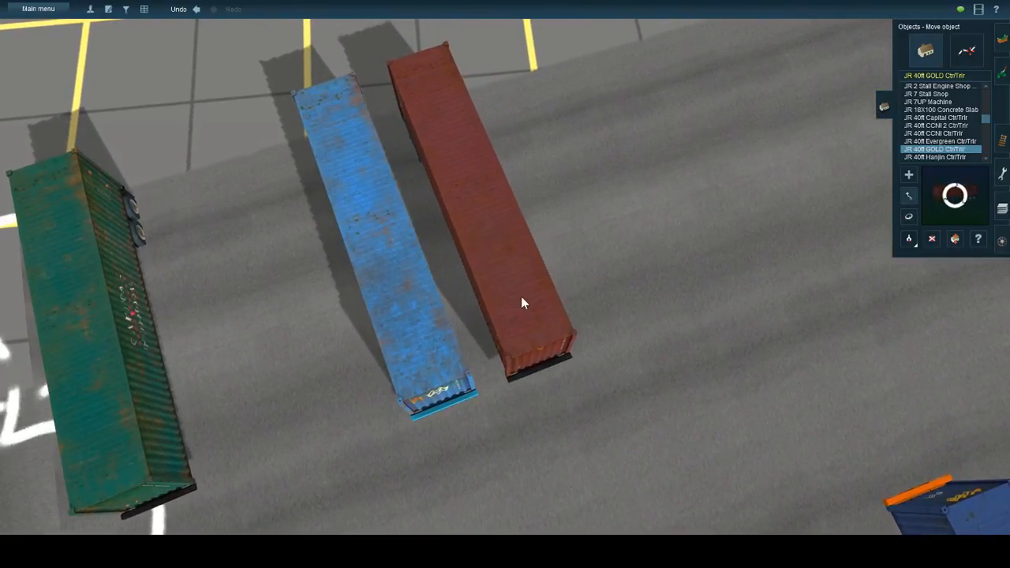
- Add a JR 40ft Evergreen Ctr/Trlr beyond the GOLD trailer, aligned parallel to the row with a wider gap
{"action": "key", "text": "Right"}
{"action": "key", "text": "Up"}
{"action": "left_click", "coordinate": [940, 142]}
{"action": "left_click", "coordinate": [721, 286]}
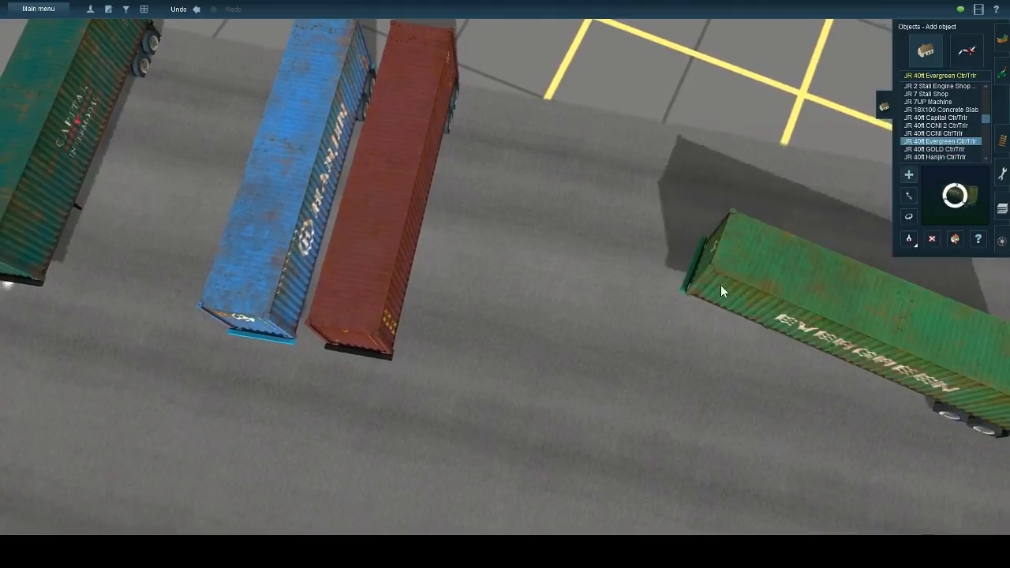
{"action": "key", "text": "Right"}
{"action": "key", "text": "Down"}
{"action": "left_click", "coordinate": [908, 217]}
{"action": "key", "text": "Left"}
{"action": "key", "text": "Up"}
{"action": "left_click_drag", "start_coordinate": [478, 404], "coordinate": [557, 351]}
{"action": "key", "text": "Up"}
{"action": "left_click", "coordinate": [912, 195]}
{"action": "key", "text": "Up"}
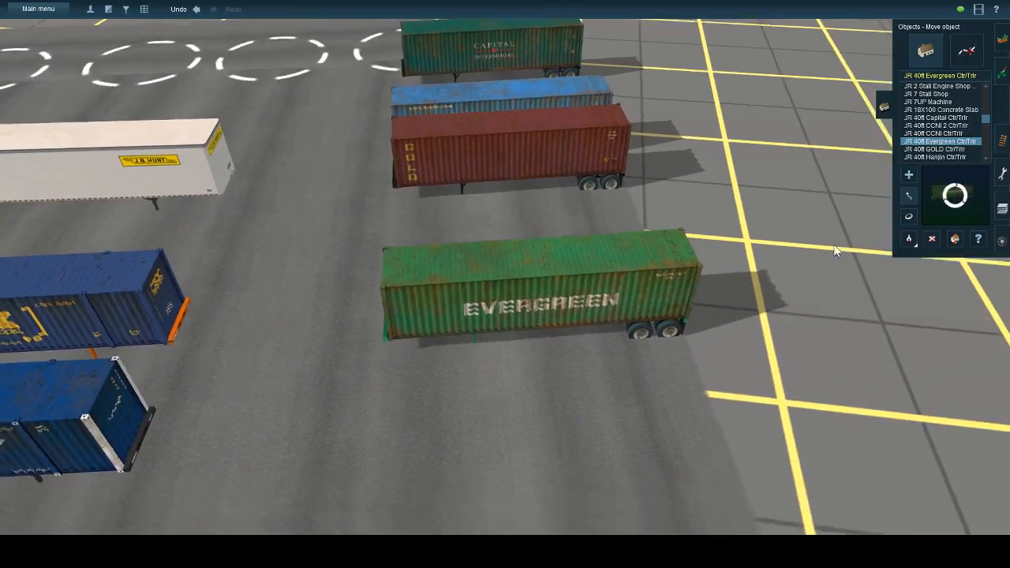
- Place a second JR 40ft Hanjin Ctr/Trlr, rotate it parallel to the Evergreen trailer and move it close alongside
{"action": "left_click", "coordinate": [931, 157]}
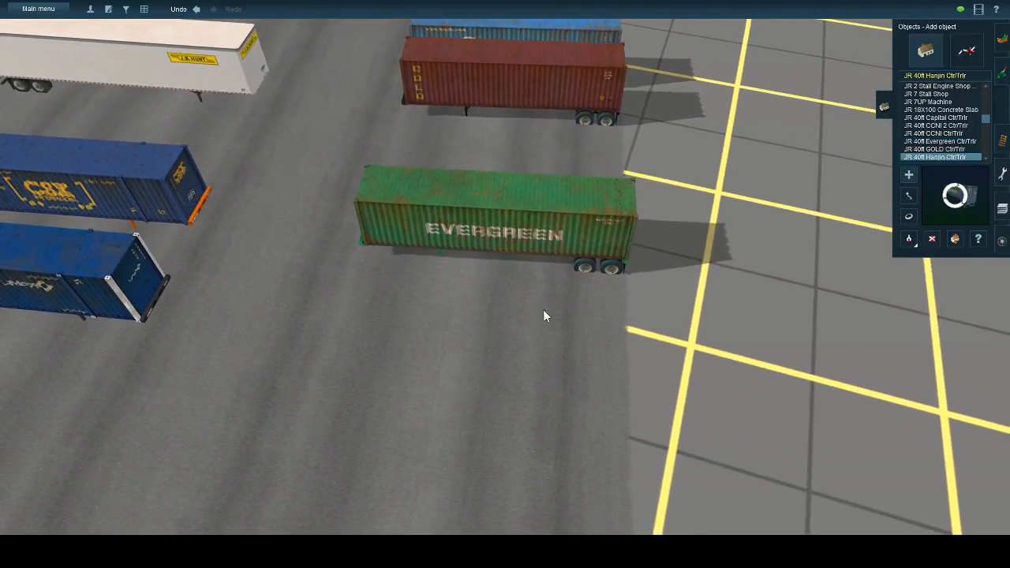
{"action": "left_click", "coordinate": [544, 310]}
{"action": "left_click", "coordinate": [908, 216]}
{"action": "left_click_drag", "start_coordinate": [592, 308], "coordinate": [622, 302]}
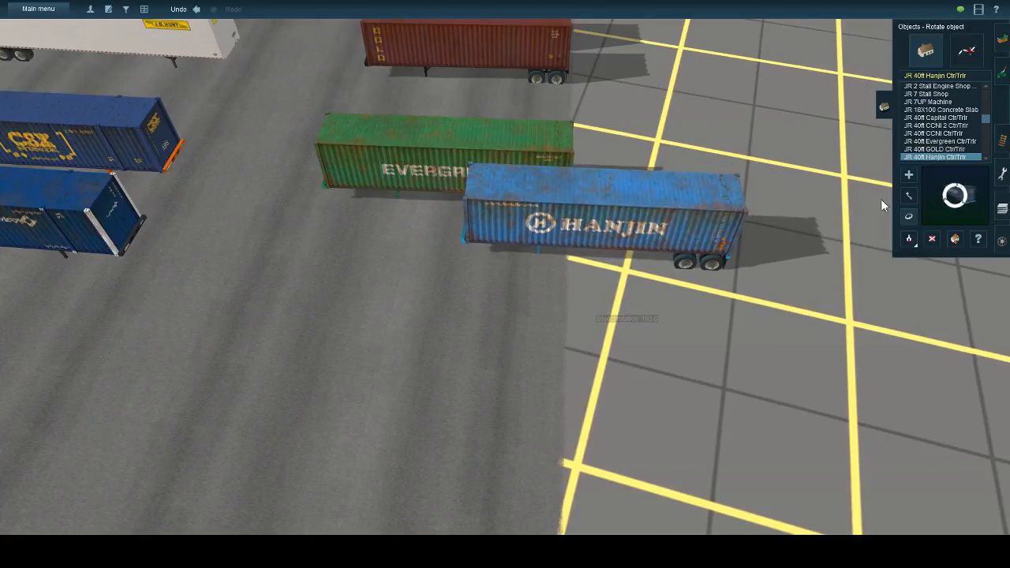
{"action": "key", "text": "Up"}
{"action": "left_click", "coordinate": [908, 196]}
{"action": "left_click_drag", "start_coordinate": [706, 206], "coordinate": [523, 217]}
{"action": "key", "text": "Down"}
{"action": "key", "text": "Left"}
- Add a JR 40ft Evergreen Ctr/Trlr beyond the second Hanjin trailer, rotate it to about 103° and move it onto the lot edge, leaving a wide gap
{"action": "left_click", "coordinate": [963, 140]}
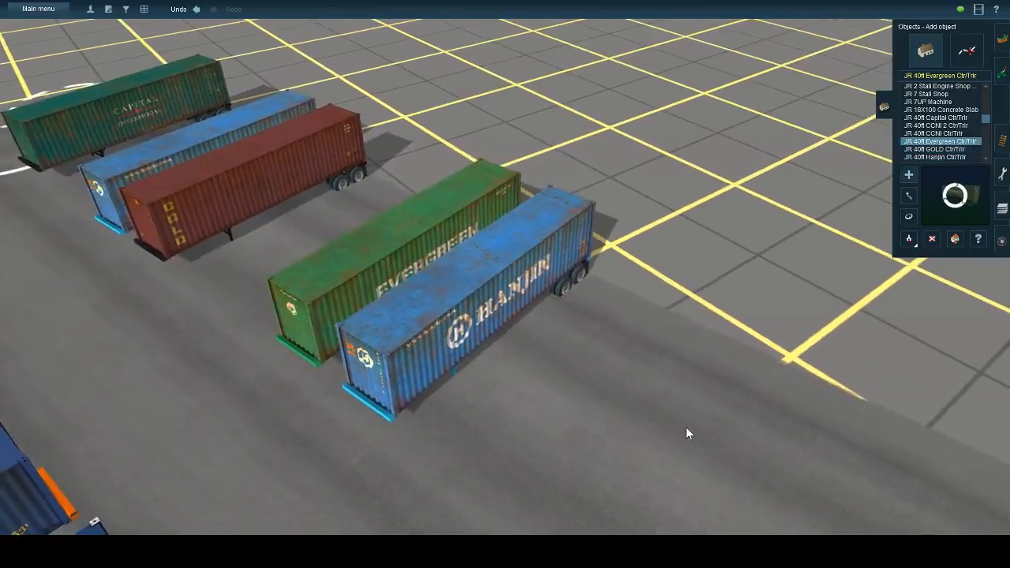
{"action": "right_click", "coordinate": [686, 426]}
{"action": "left_click", "coordinate": [852, 371]}
{"action": "key", "text": "Left"}
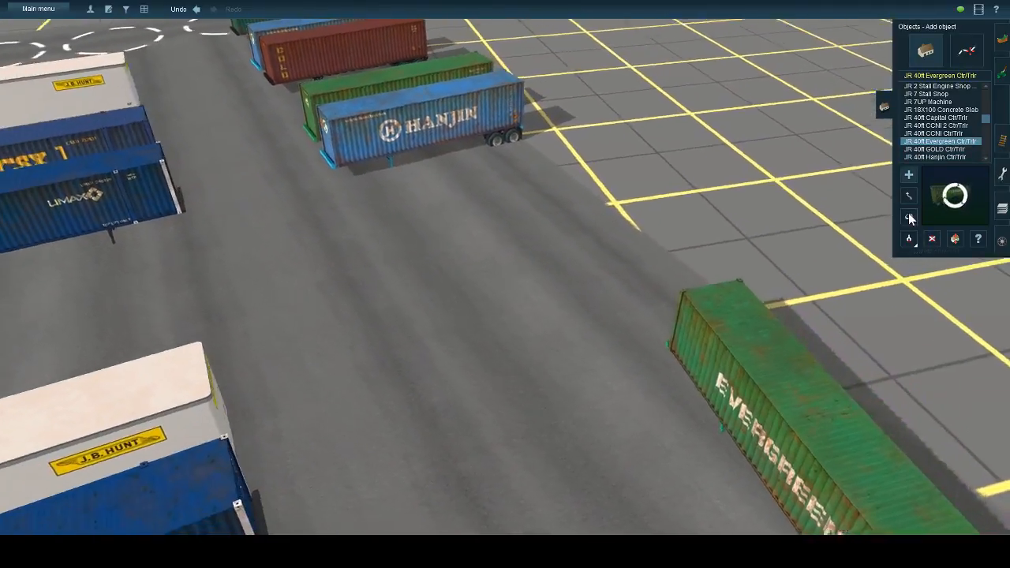
{"action": "left_click", "coordinate": [909, 216]}
{"action": "key", "text": "Down"}
{"action": "left_click_drag", "start_coordinate": [752, 331], "coordinate": [937, 338]}
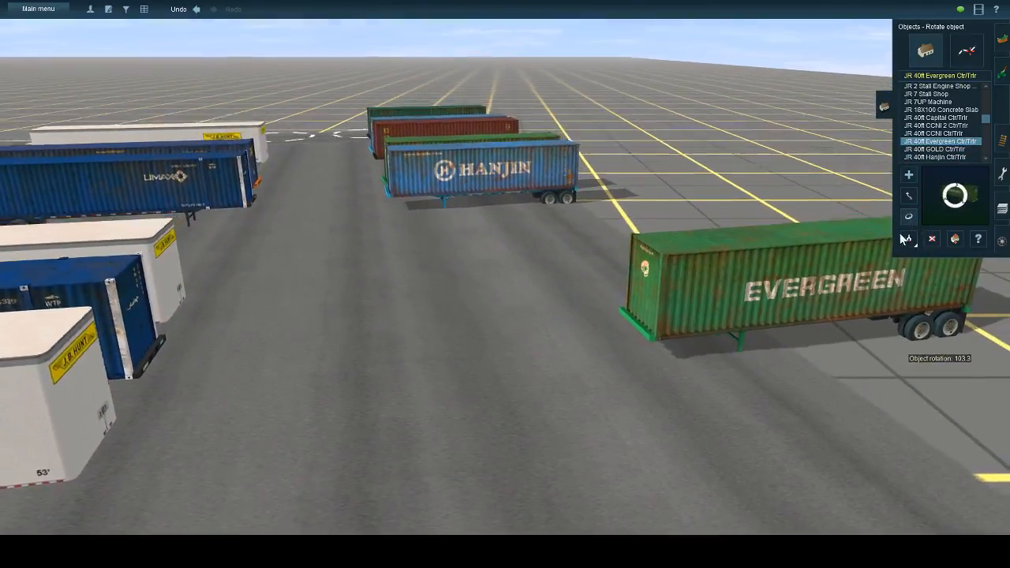
{"action": "left_click", "coordinate": [908, 239]}
{"action": "key", "text": "Up"}
{"action": "left_click_drag", "start_coordinate": [681, 385], "coordinate": [495, 359]}
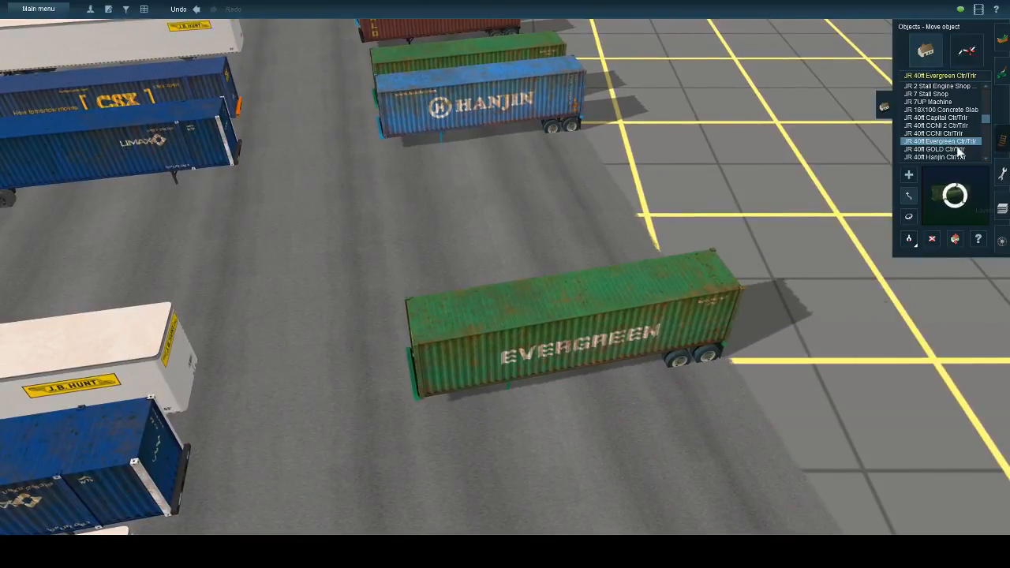
- Place a JR 40ft MSC Ctr/Trlr next to the newest Evergreen trailer, rotate it parallel and move it close alongside
{"action": "right_click", "coordinate": [551, 390]}
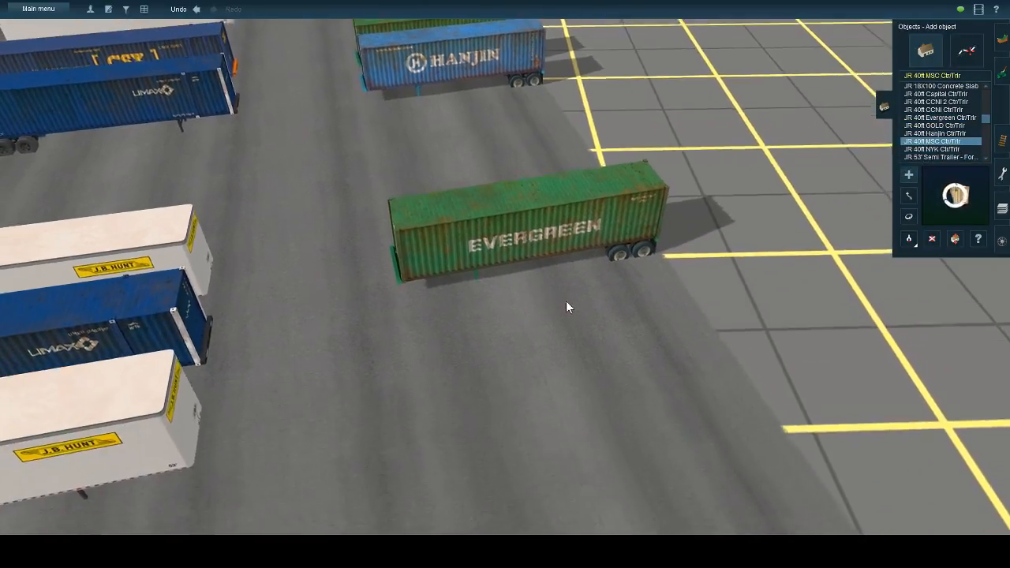
{"action": "key", "text": "Down"}
{"action": "left_click", "coordinate": [566, 303]}
{"action": "key", "text": "Left"}
{"action": "left_click", "coordinate": [908, 217]}
{"action": "left_click_drag", "start_coordinate": [603, 285], "coordinate": [434, 220]}
{"action": "key", "text": "Up"}
{"action": "key", "text": "Up"}
{"action": "left_click", "coordinate": [908, 196]}
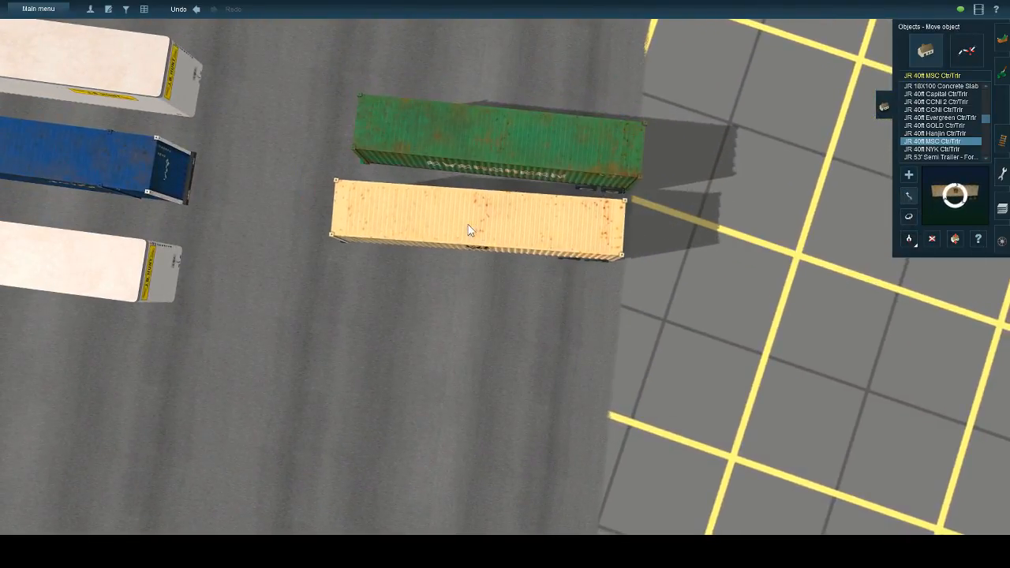
- Add a second JR 40ft MSC Ctr/Trlr, align it with the row and move it into the gap between the Hanjin and the last Evergreen trailer
{"action": "key", "text": "Down"}
{"action": "left_click", "coordinate": [908, 175]}
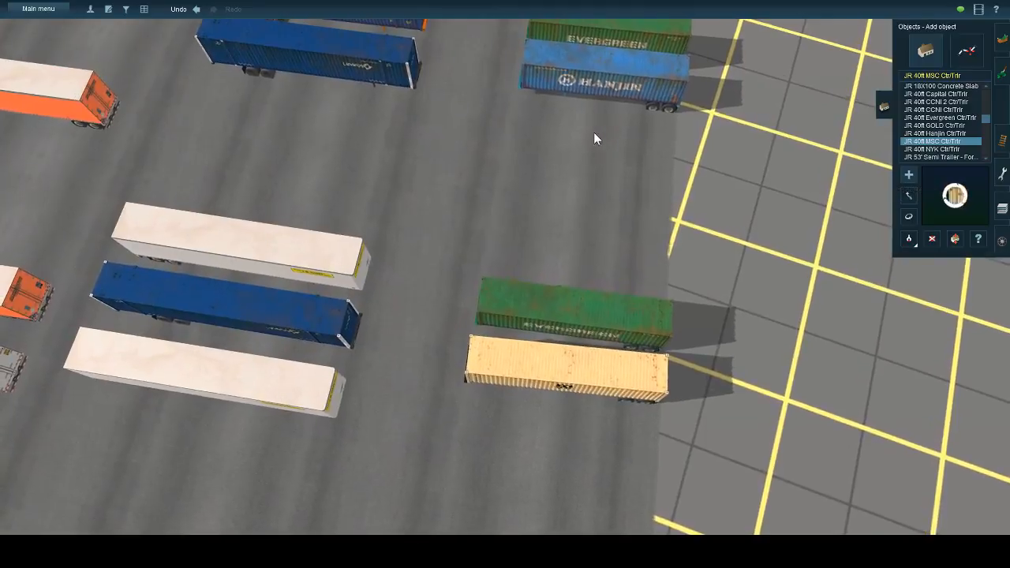
{"action": "left_click", "coordinate": [593, 132]}
{"action": "left_click", "coordinate": [908, 216]}
{"action": "left_click_drag", "start_coordinate": [492, 381], "coordinate": [622, 370]}
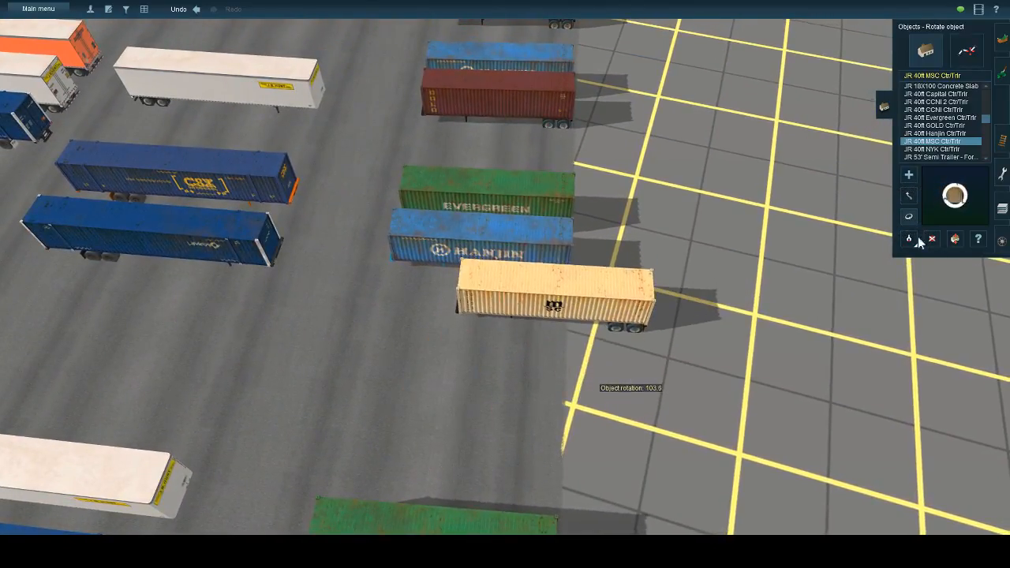
{"action": "key", "text": "Left"}
{"action": "key", "text": "Down"}
{"action": "left_click", "coordinate": [907, 196]}
{"action": "left_click_drag", "start_coordinate": [590, 243], "coordinate": [622, 292]}
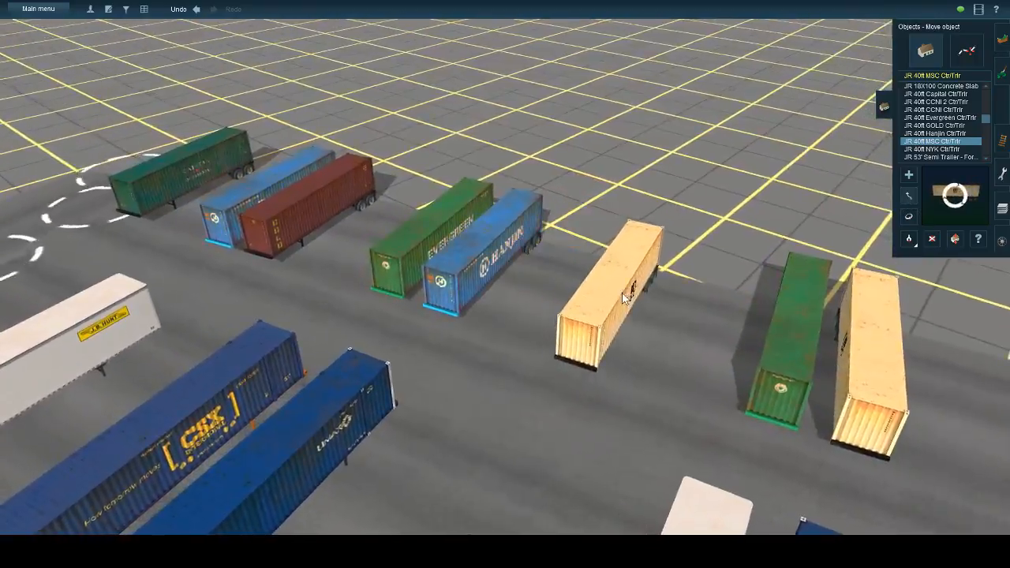
- Add a third JR 40ft MSC Ctr/Trlr at the row's start, rotate it parallel and move it close beside the Capital trailer
{"action": "key", "text": "Left"}
{"action": "scroll", "coordinate": [579, 343], "scroll_direction": "down", "scroll_amount": 5}
{"action": "key", "text": "Up"}
{"action": "key", "text": "Left"}
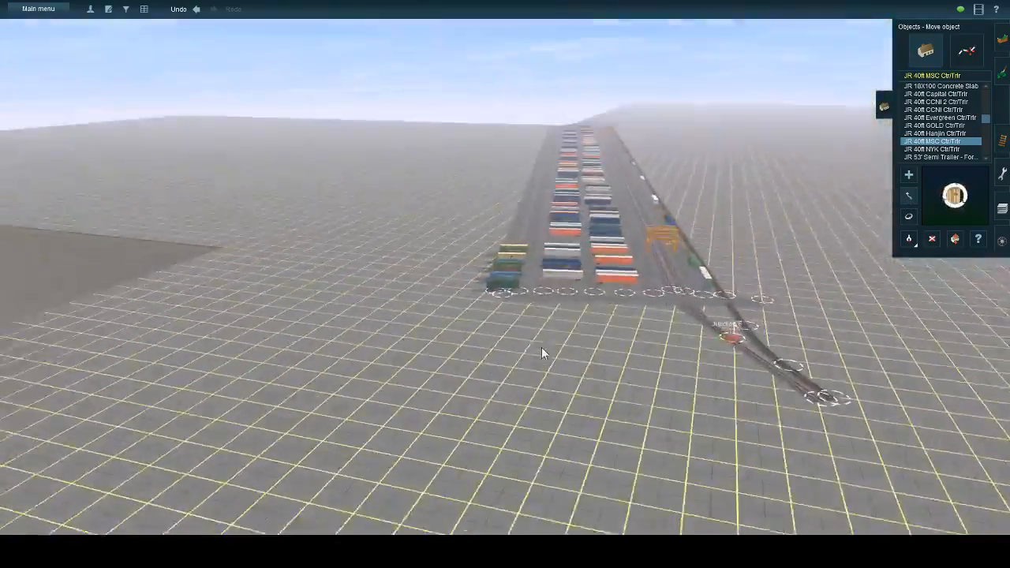
{"action": "key", "text": "Page_Up"}
{"action": "key", "text": "Up"}
{"action": "left_click", "coordinate": [907, 175]}
{"action": "key", "text": "Page_Up"}
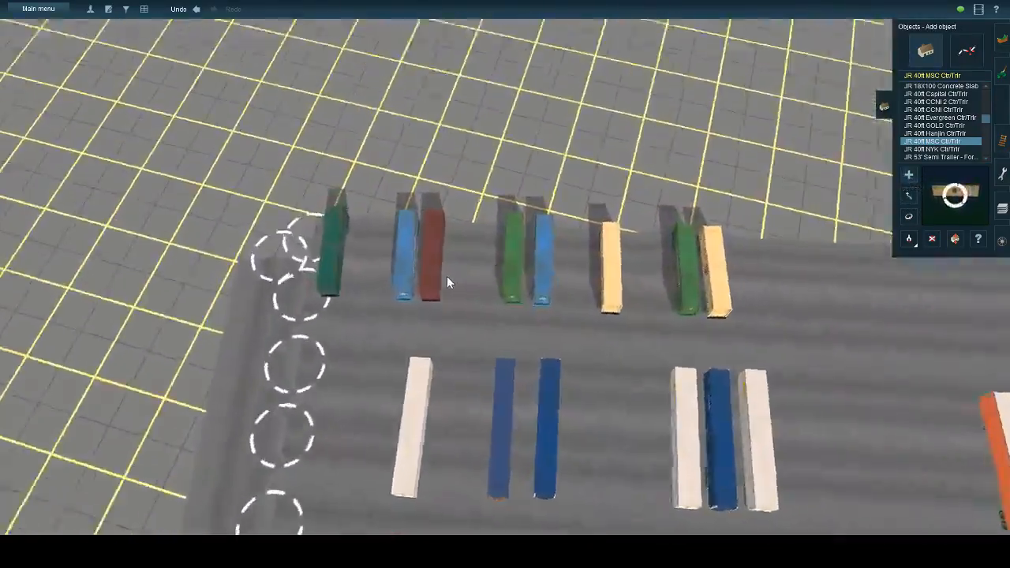
{"action": "key", "text": "Left"}
{"action": "left_click", "coordinate": [413, 236]}
{"action": "key", "text": "Page_Up"}
{"action": "left_click", "coordinate": [907, 217]}
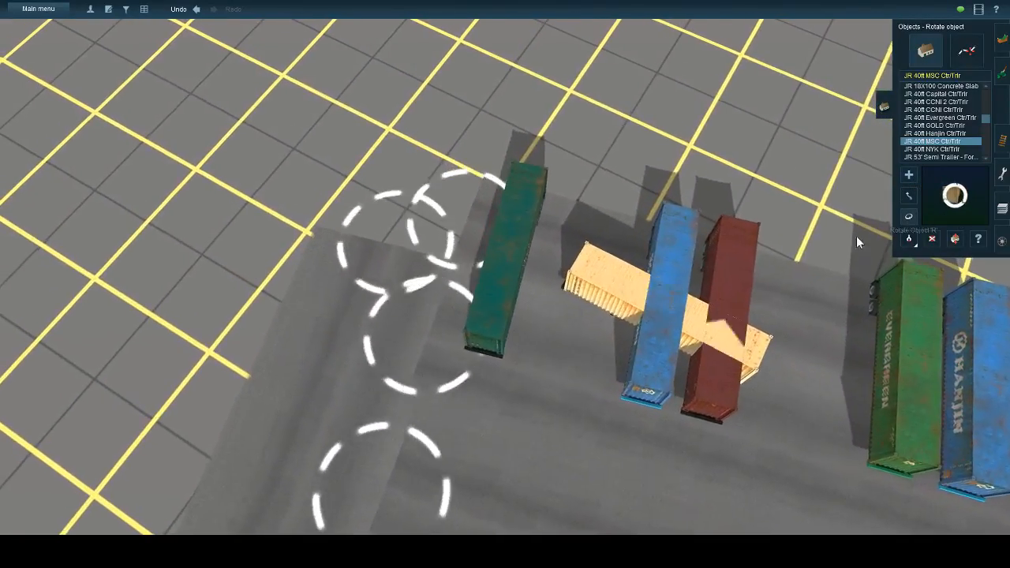
{"action": "left_click_drag", "start_coordinate": [715, 290], "coordinate": [800, 310]}
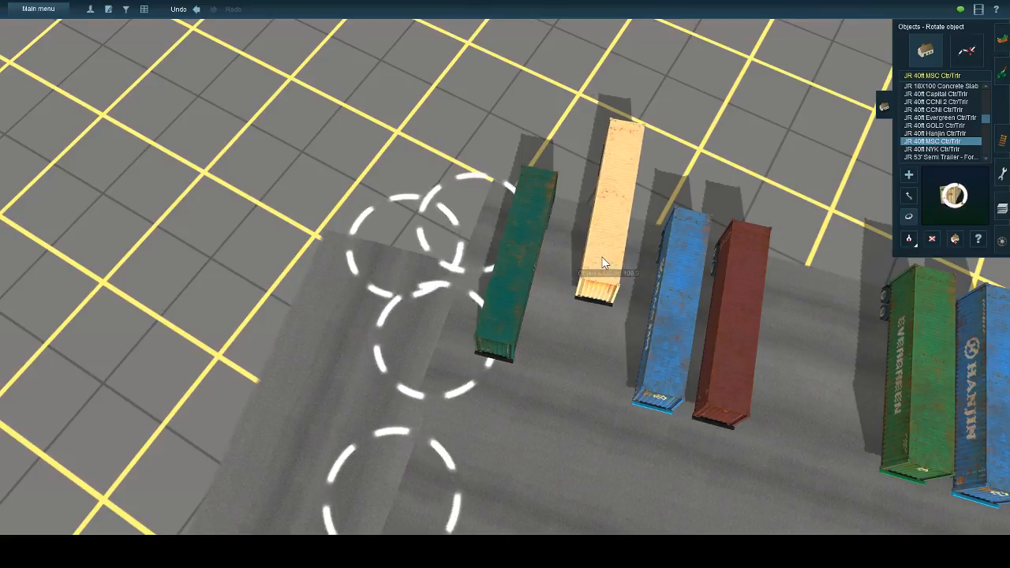
{"action": "left_click_drag", "start_coordinate": [599, 228], "coordinate": [550, 306]}
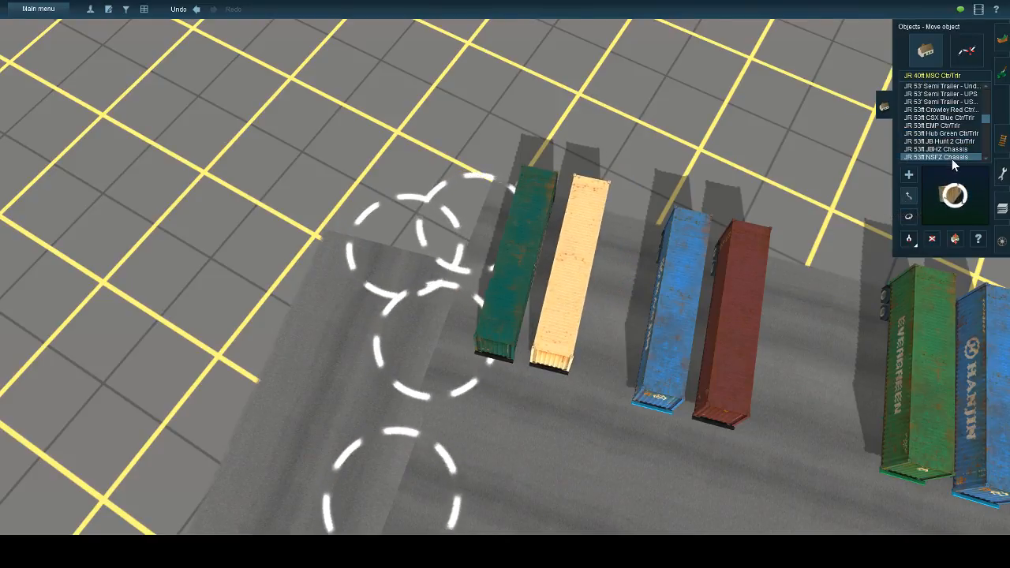
- Try to copy an area of objects around the row's last trailers and paste it further along the lot edge
{"action": "scroll", "coordinate": [951, 158], "scroll_direction": "down", "scroll_amount": 10}
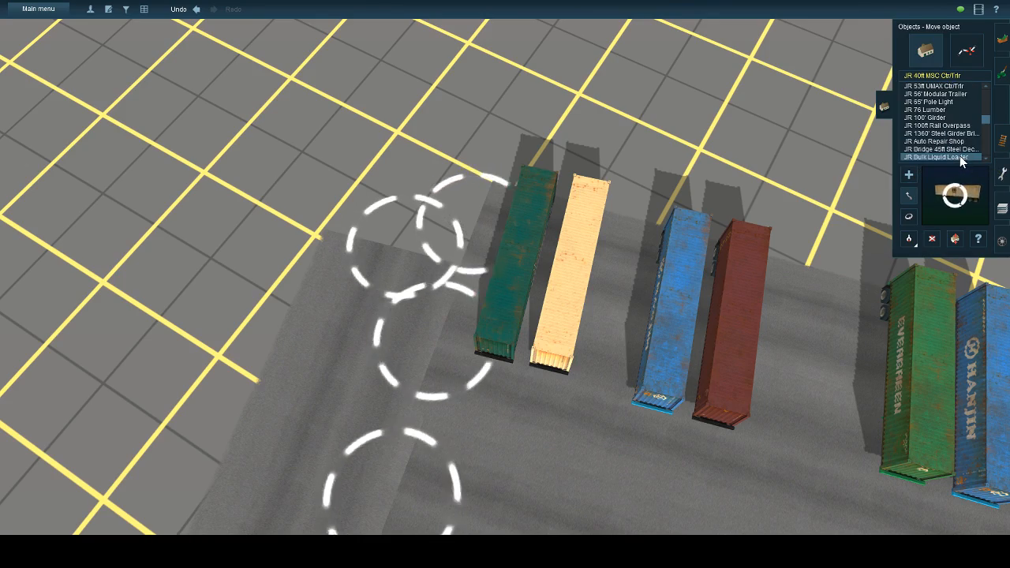
{"action": "scroll", "coordinate": [668, 291], "scroll_direction": "down", "scroll_amount": 5}
{"action": "key", "text": "Left"}
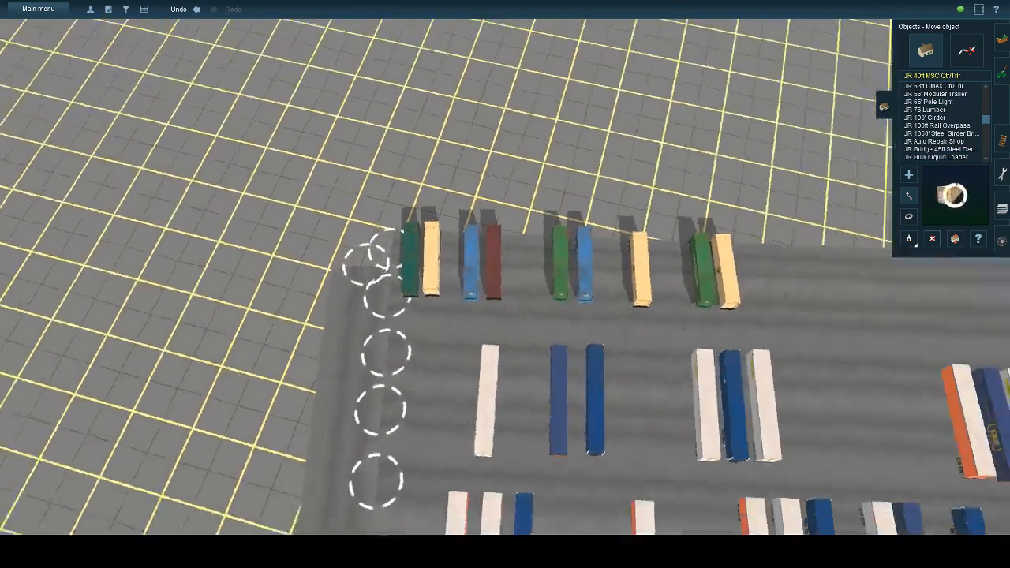
{"action": "key", "text": "Right"}
{"action": "left_click", "coordinate": [1001, 174]}
{"action": "left_click", "coordinate": [917, 155]}
{"action": "key", "text": "Left"}
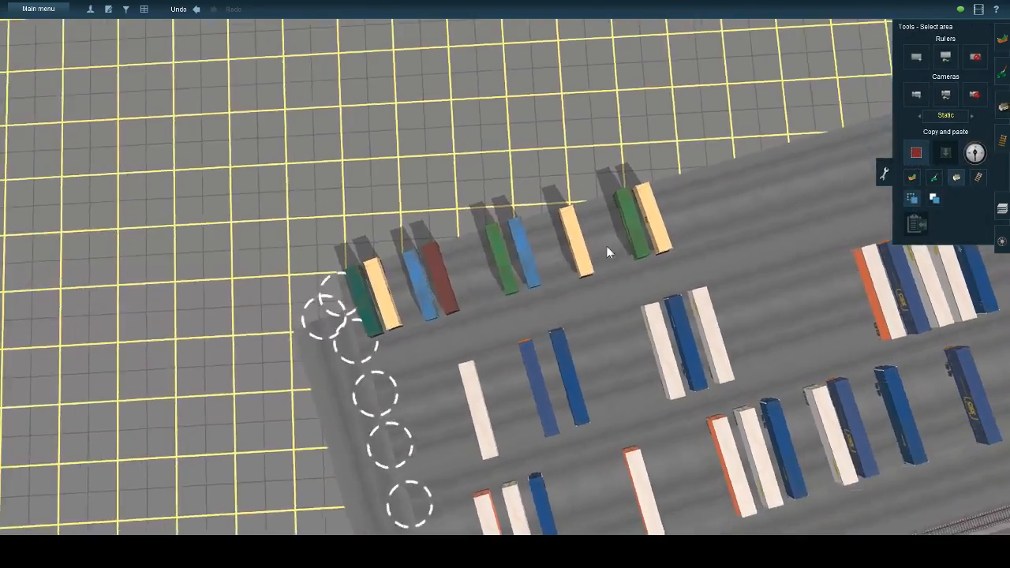
{"action": "left_click_drag", "start_coordinate": [511, 202], "coordinate": [678, 288]}
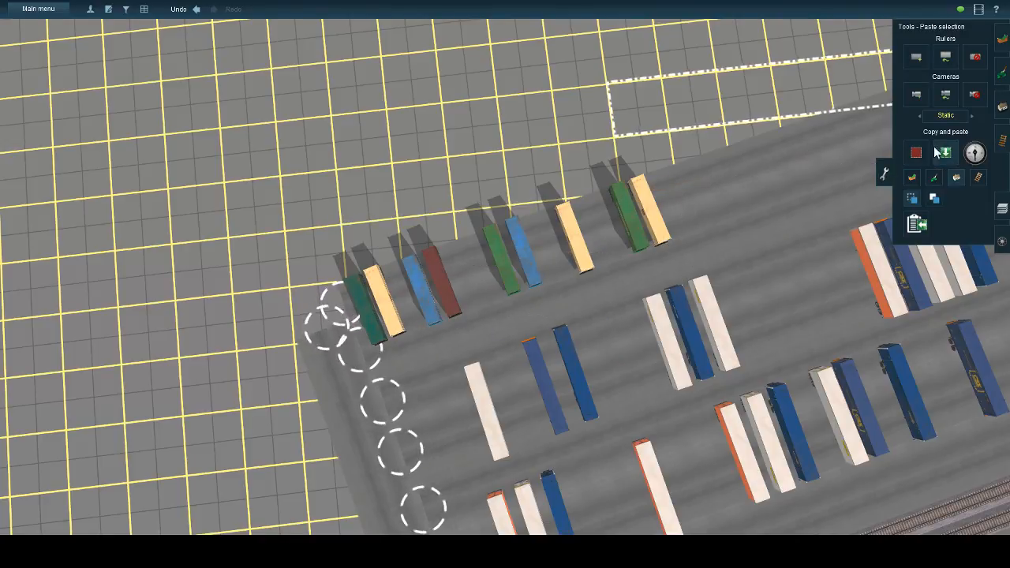
{"action": "left_click", "coordinate": [809, 161]}
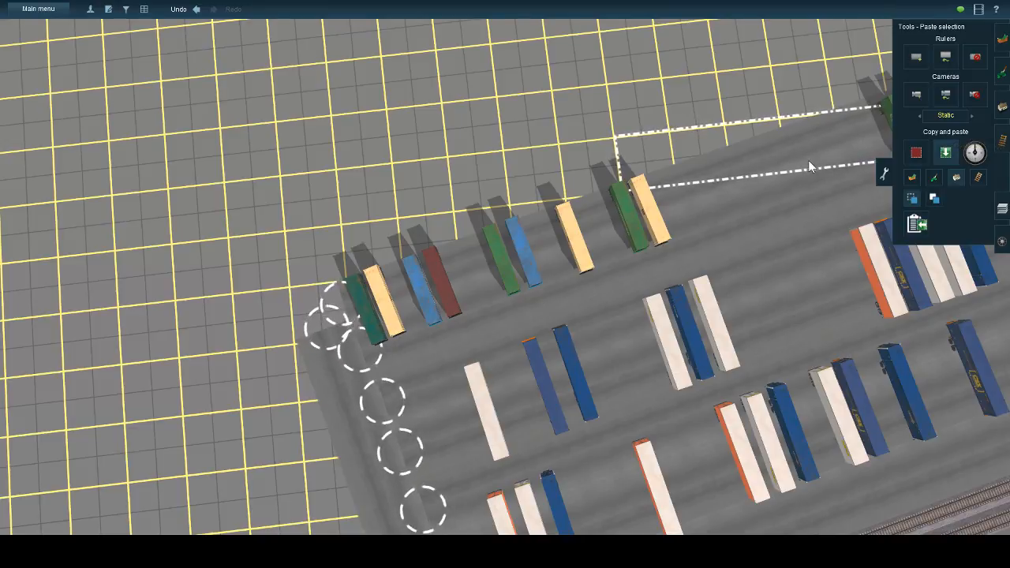
- Undo the pasted Evergreen and MSC trailer pair
{"action": "right_click", "coordinate": [631, 185]}
{"action": "key", "text": "Left"}
{"action": "scroll", "coordinate": [504, 230], "scroll_direction": "down", "scroll_amount": 2}
{"action": "key", "text": "Down"}
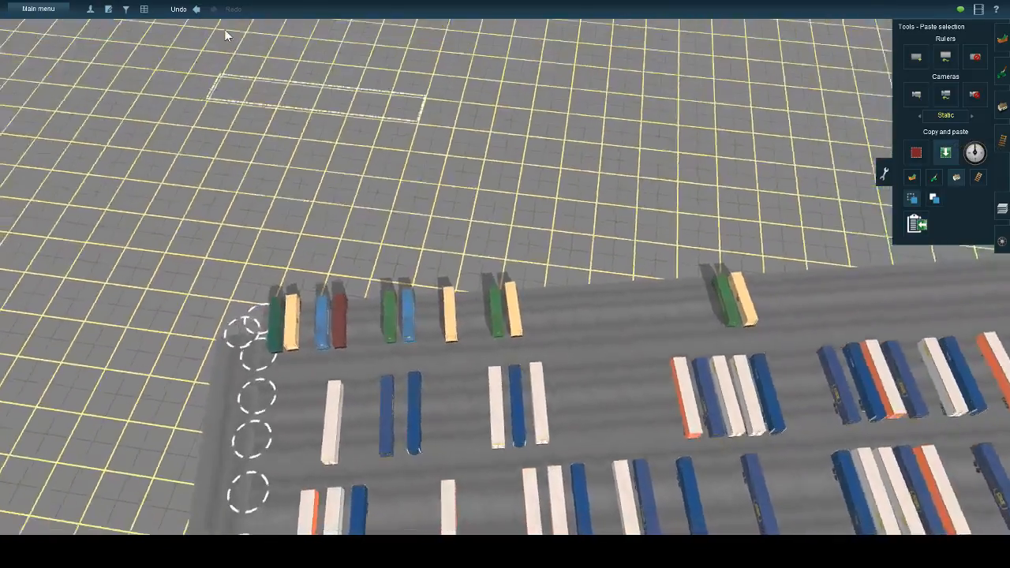
{"action": "left_click", "coordinate": [195, 9]}
{"action": "right_click", "coordinate": [296, 209]}
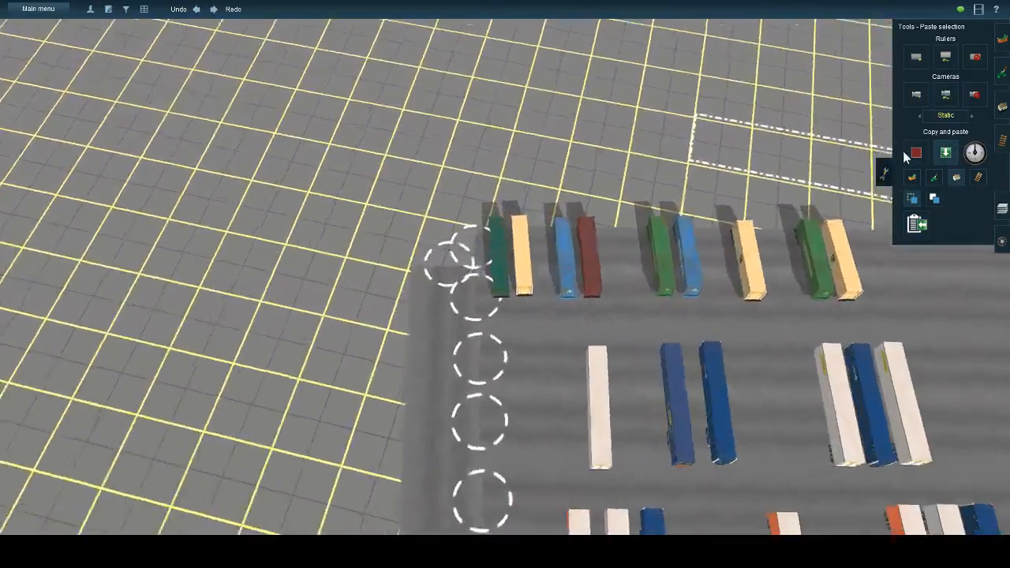
- Select the area around the last five 40 ft trailers and paste a copy of the group just beyond the row's end
{"action": "left_click", "coordinate": [915, 153]}
{"action": "left_click_drag", "start_coordinate": [651, 268], "coordinate": [507, 311]}
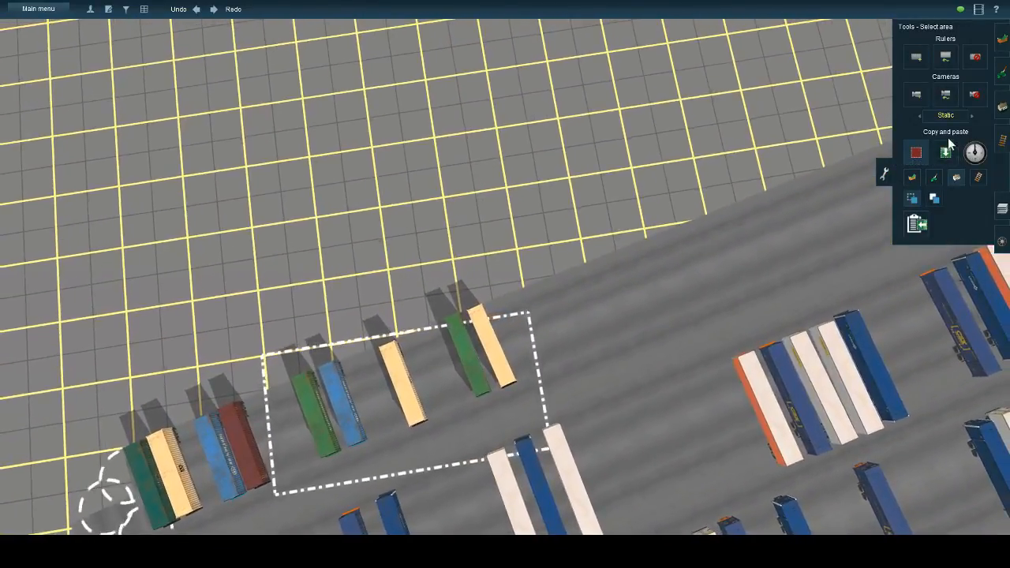
{"action": "left_click", "coordinate": [663, 307]}
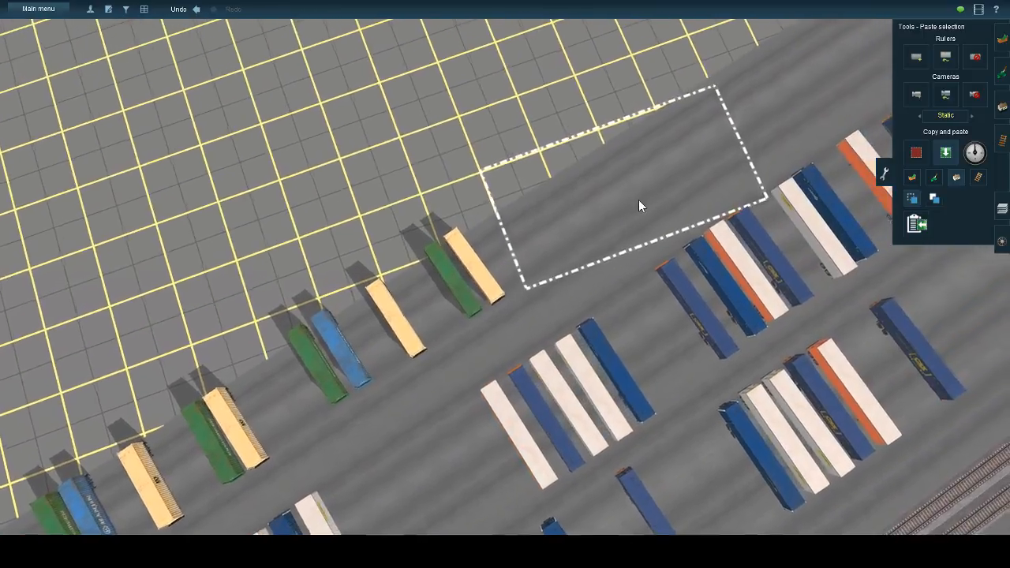
- Paste the copied five-trailer group repeatedly along the lot edge, extending the outer row with each copy just beyond the previous one
{"action": "left_click", "coordinate": [638, 200]}
{"action": "right_click", "coordinate": [638, 201]}
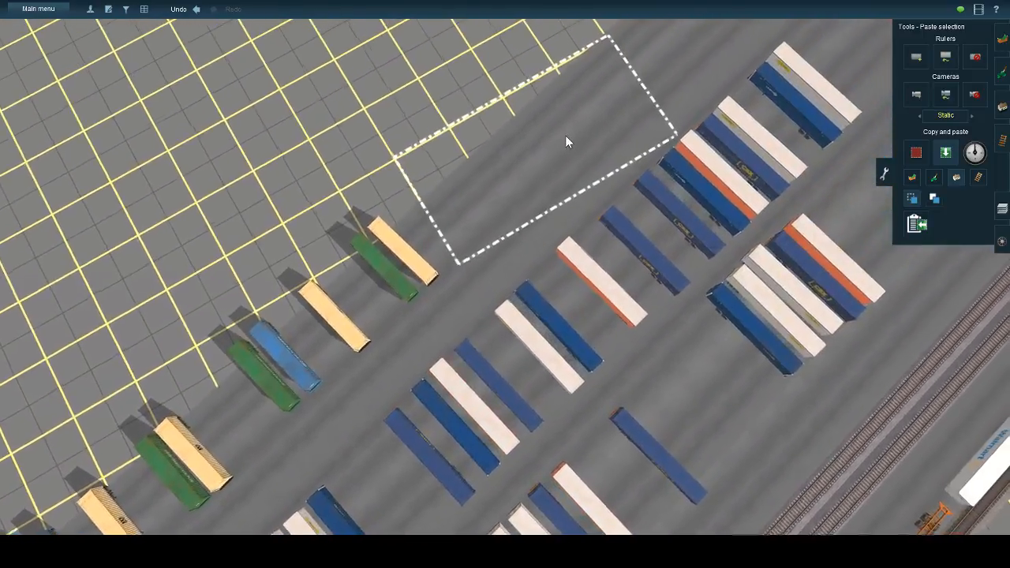
{"action": "left_click", "coordinate": [565, 135]}
{"action": "right_click", "coordinate": [564, 135]}
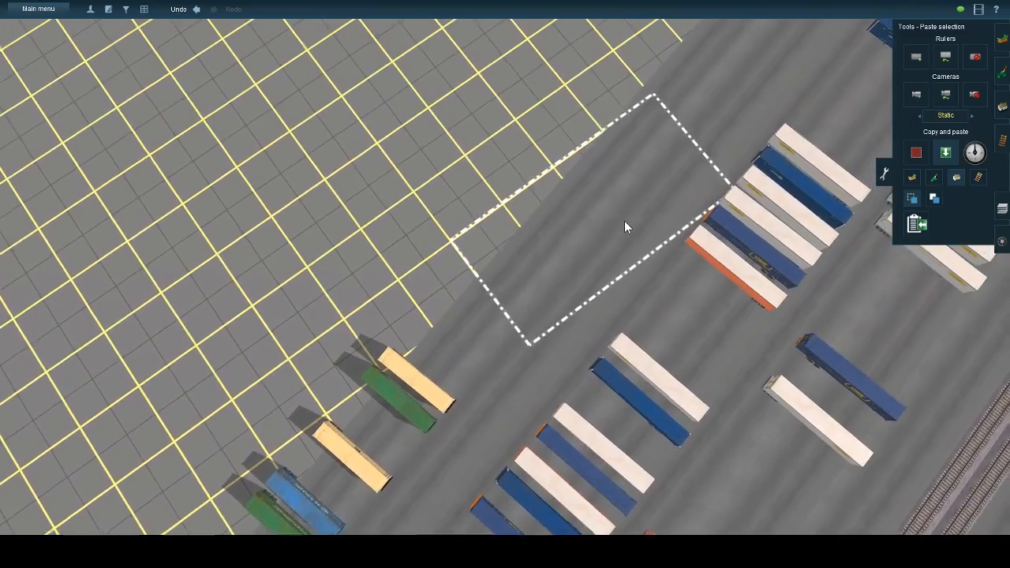
{"action": "left_click", "coordinate": [624, 222]}
{"action": "right_click", "coordinate": [624, 221]}
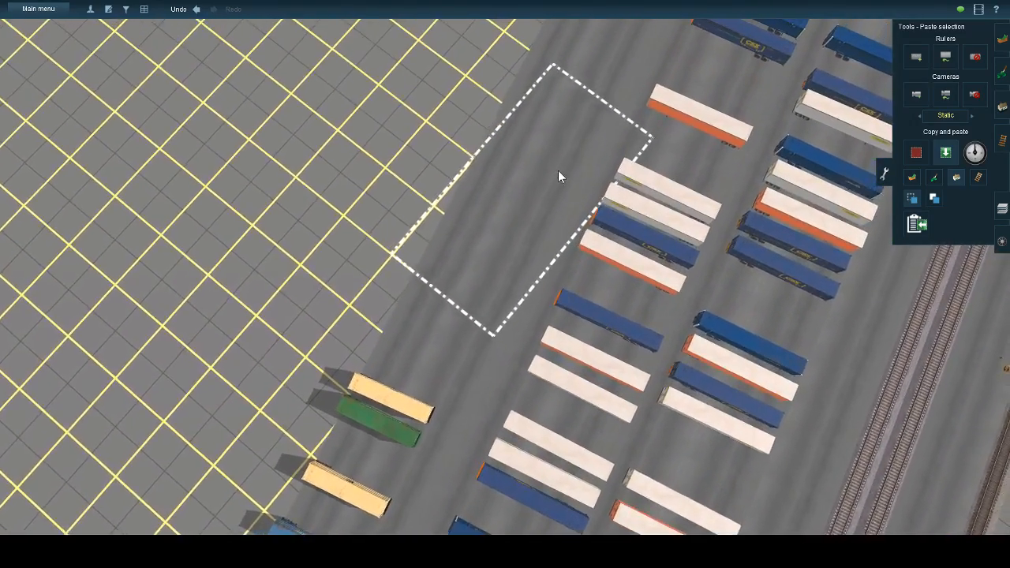
{"action": "left_click", "coordinate": [559, 171]}
{"action": "right_click", "coordinate": [559, 171]}
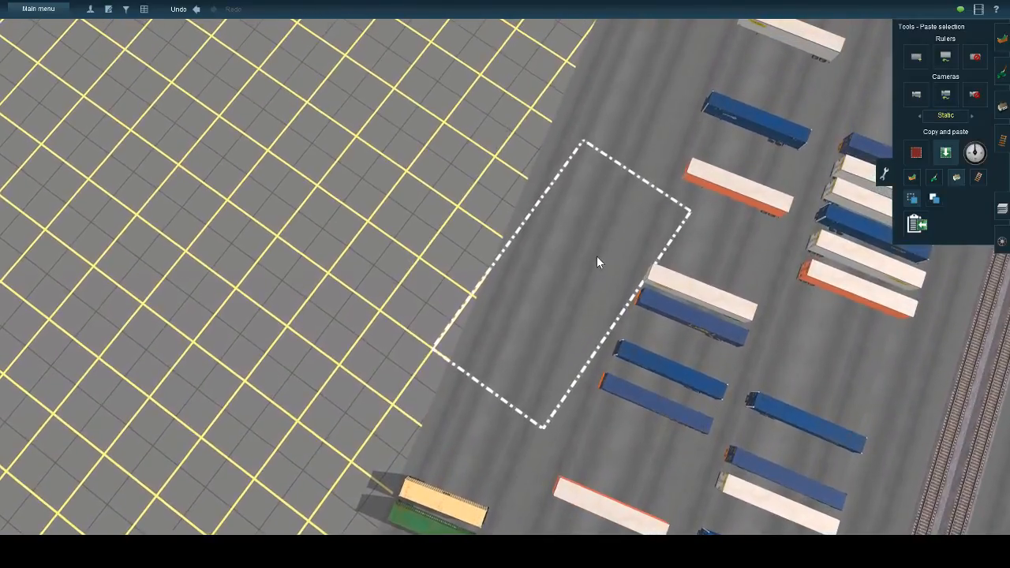
{"action": "left_click", "coordinate": [583, 265]}
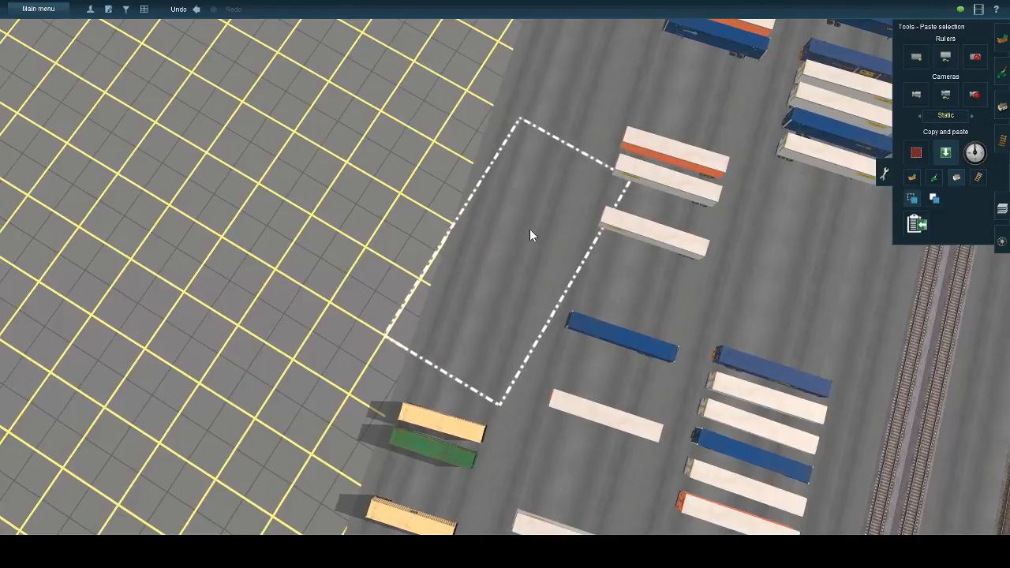
{"action": "left_click", "coordinate": [529, 229]}
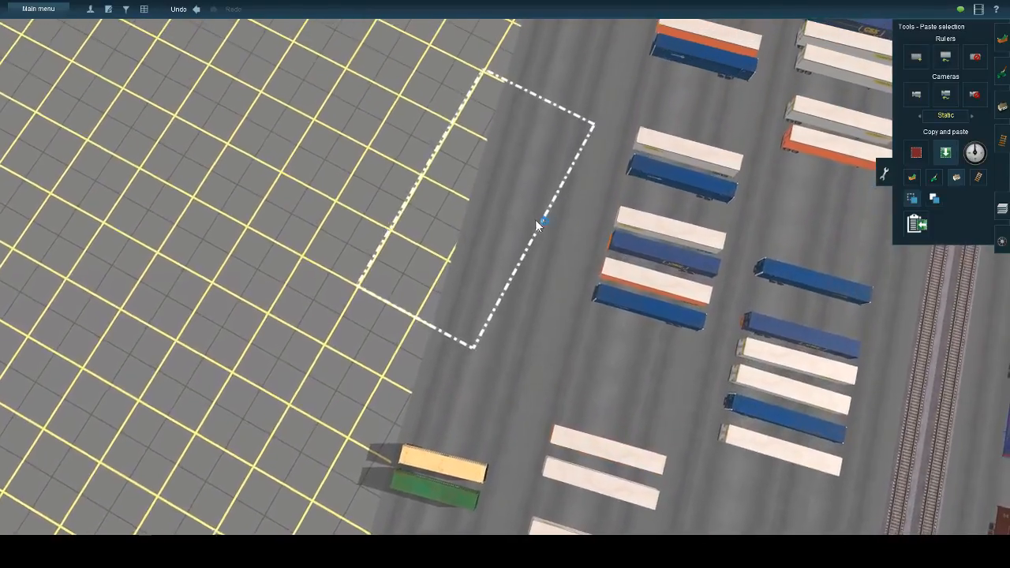
- Undo the misplaced paste and keep pasting the five-trailer group along the outer row toward the access road at the lot's far end
{"action": "left_click", "coordinate": [535, 215]}
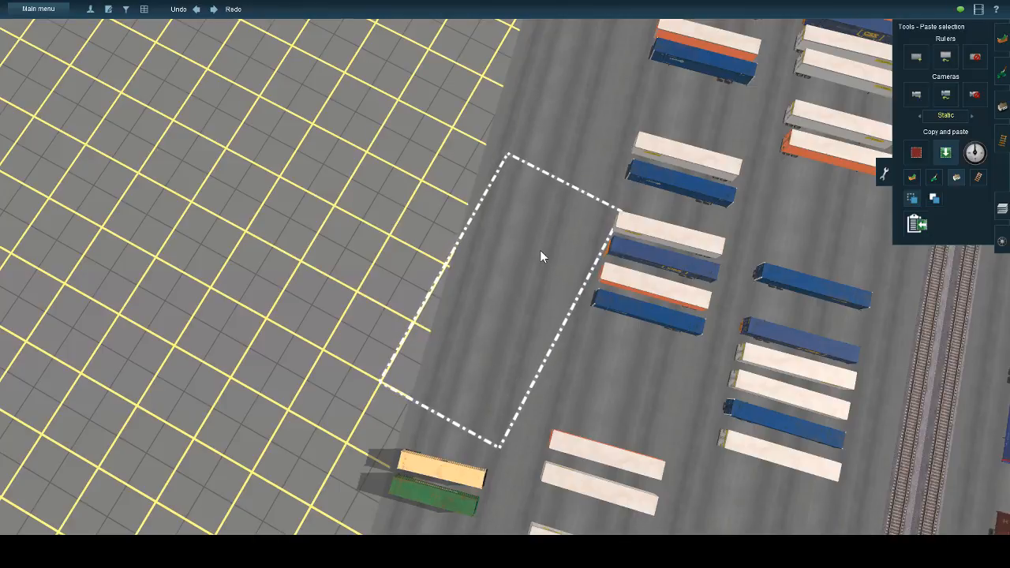
{"action": "left_click", "coordinate": [539, 252]}
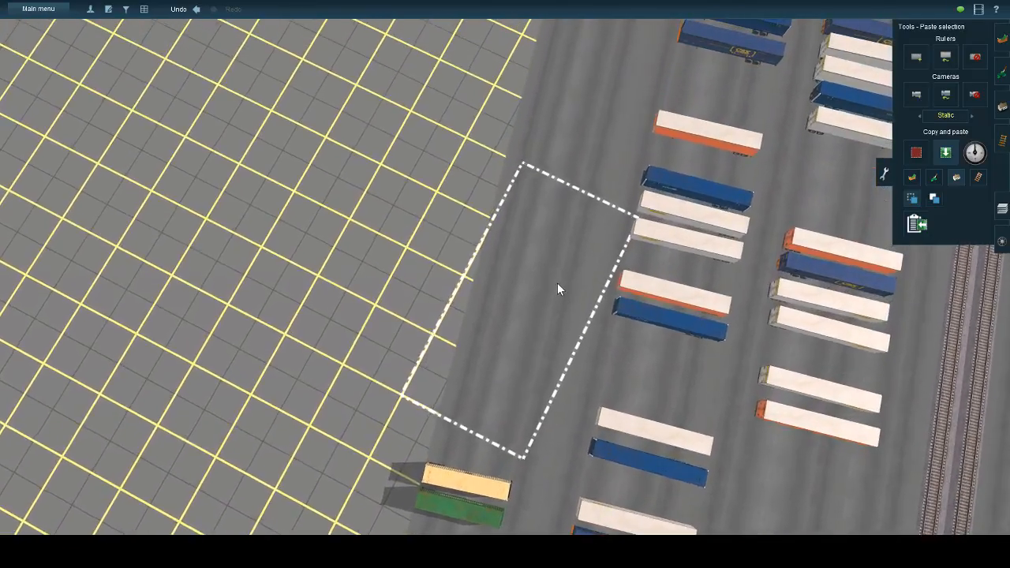
{"action": "left_click", "coordinate": [545, 253]}
{"action": "left_click", "coordinate": [574, 186]}
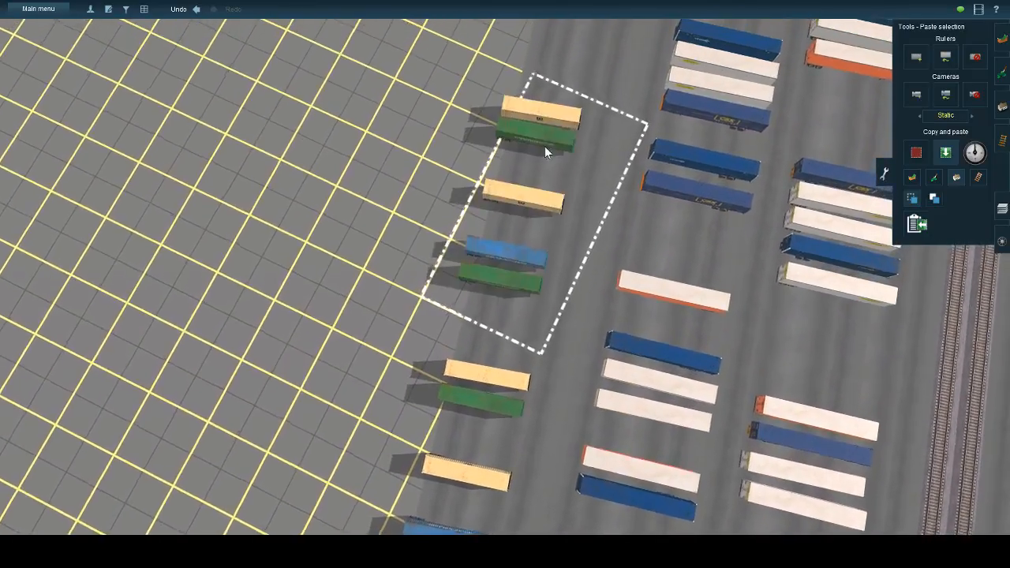
{"action": "left_click", "coordinate": [603, 166]}
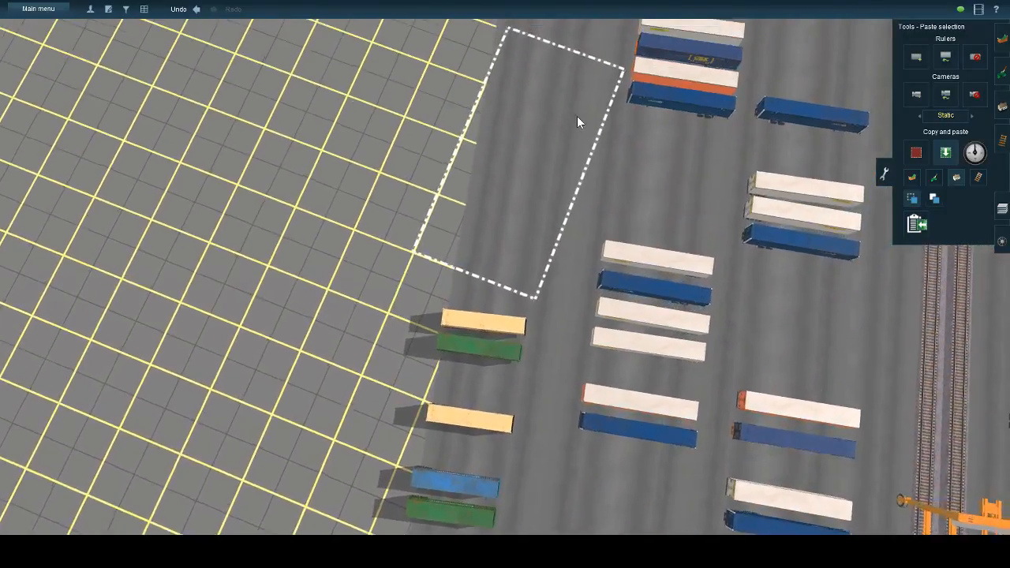
{"action": "left_click", "coordinate": [572, 146]}
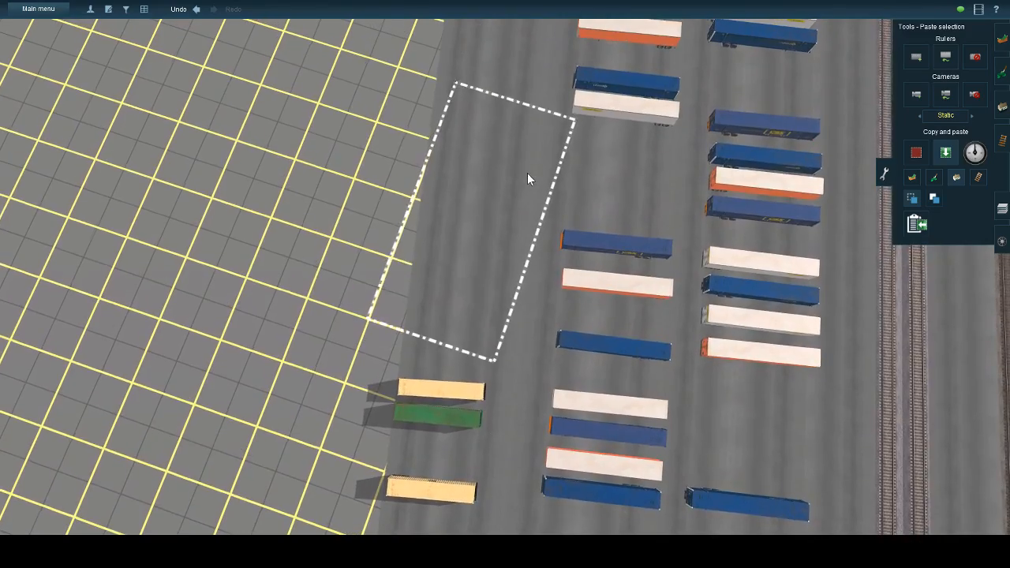
{"action": "left_click", "coordinate": [529, 177]}
{"action": "right_click", "coordinate": [527, 101]}
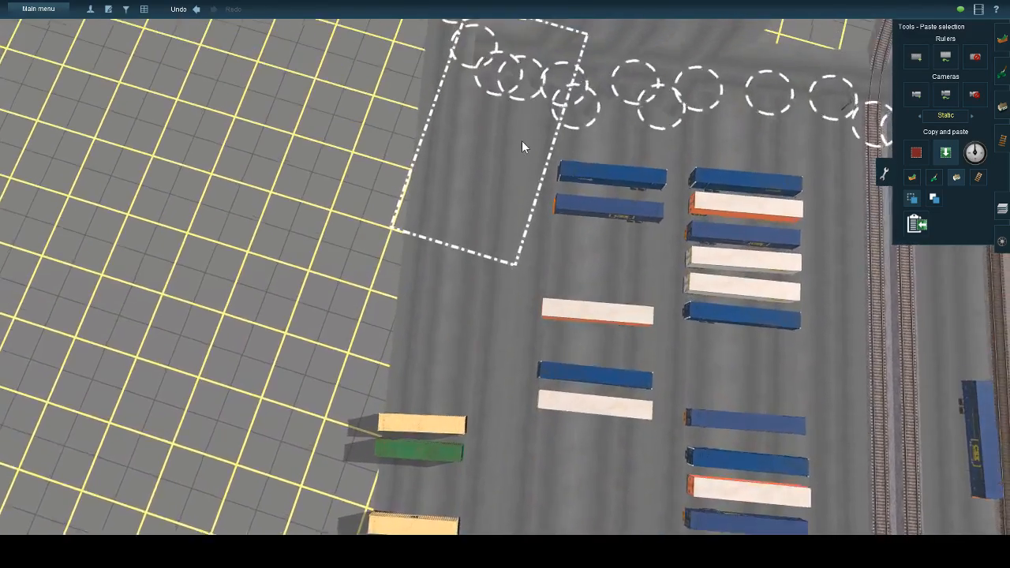
- Paste further copies of the five-trailer group into the last gaps of the outer row near the lot's far end
{"action": "left_click", "coordinate": [510, 178]}
{"action": "key", "text": "Right"}
{"action": "key", "text": "Down"}
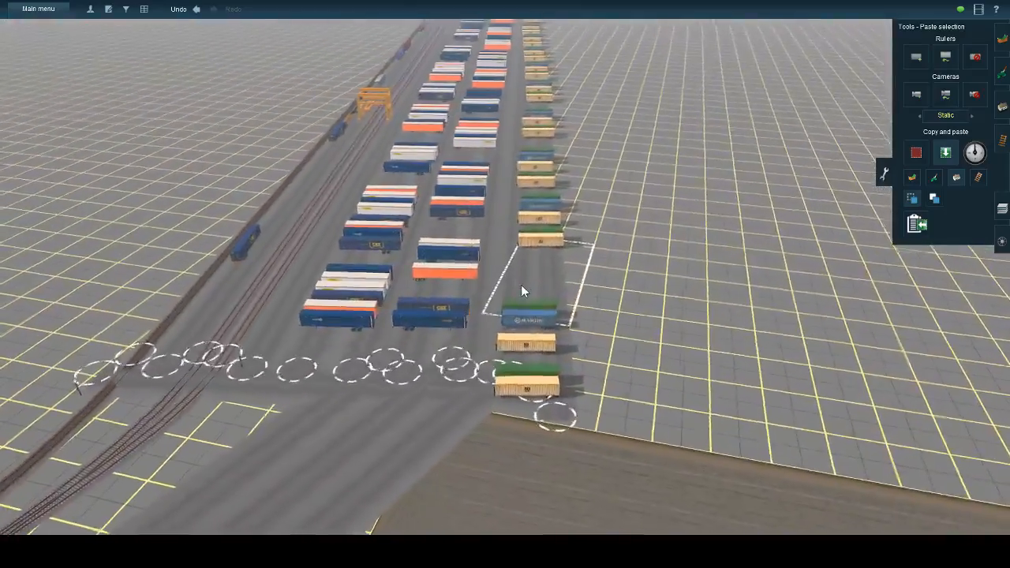
{"action": "left_click", "coordinate": [521, 285]}
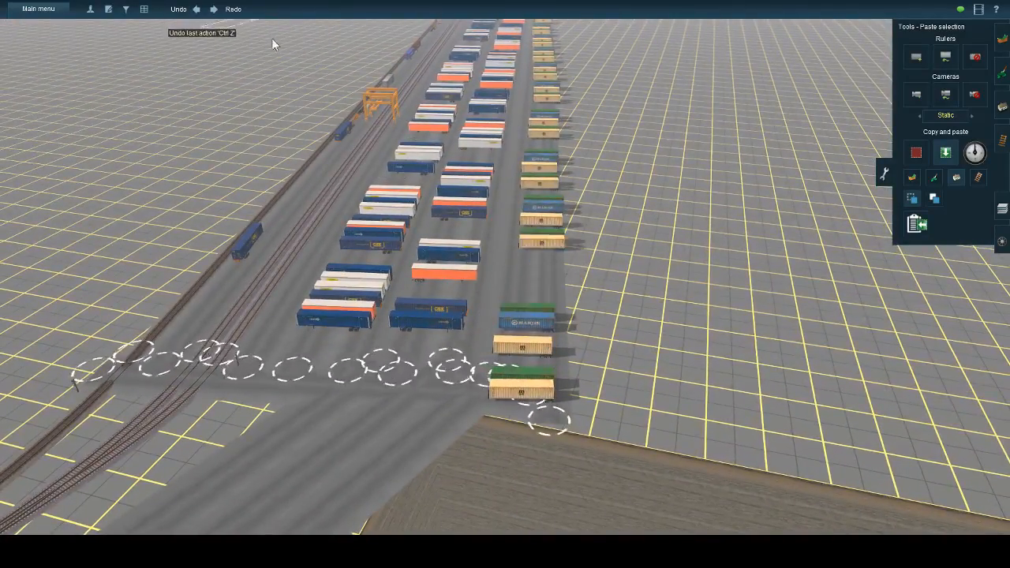
- Undo the repeated group pastes along the outer row back to the first nine 40 ft trailers at the lot's corner
{"action": "right_click", "coordinate": [536, 55]}
{"action": "key", "text": "Right"}
{"action": "key", "text": "Down"}
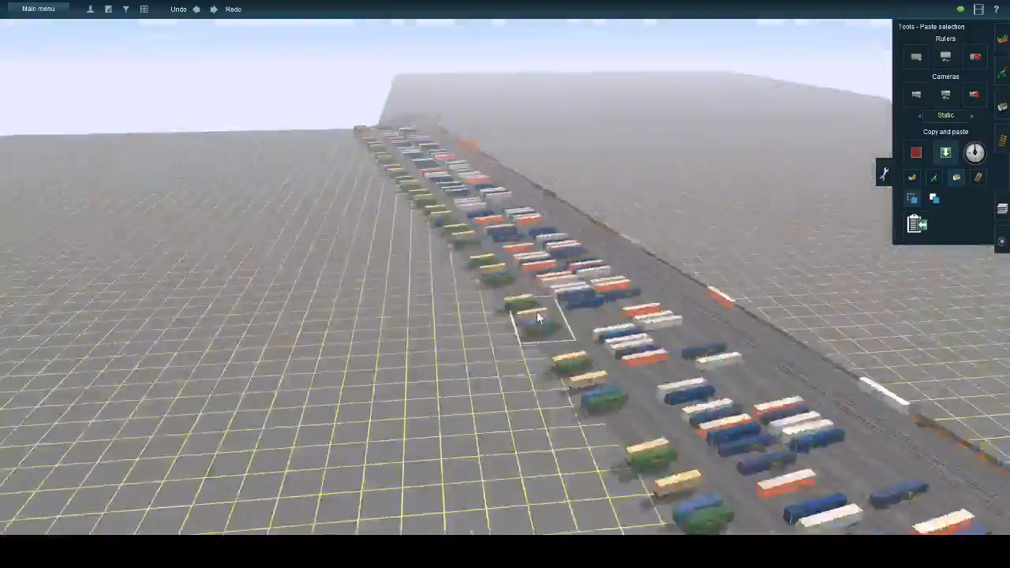
{"action": "key", "text": "Left"}
{"action": "key", "text": "Up"}
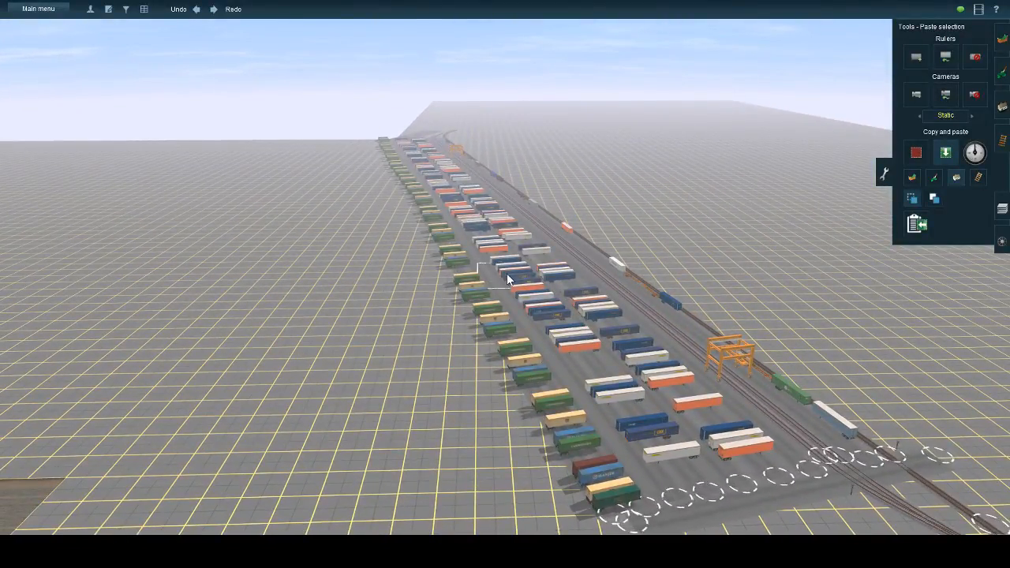
{"action": "key", "text": "Up"}
{"action": "key", "text": "Right"}
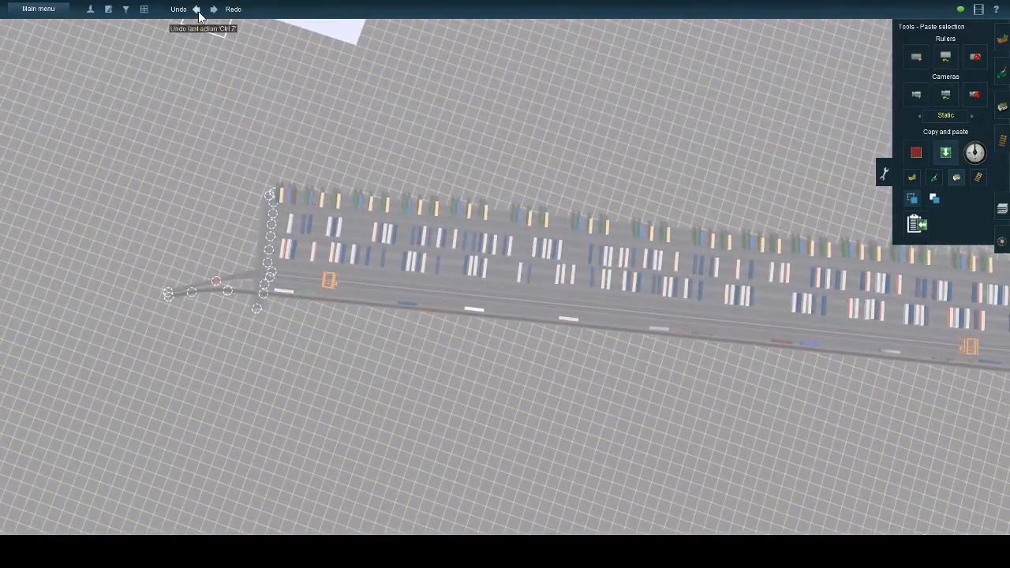
{"action": "key", "text": "Down"}
{"action": "key", "text": "Left"}
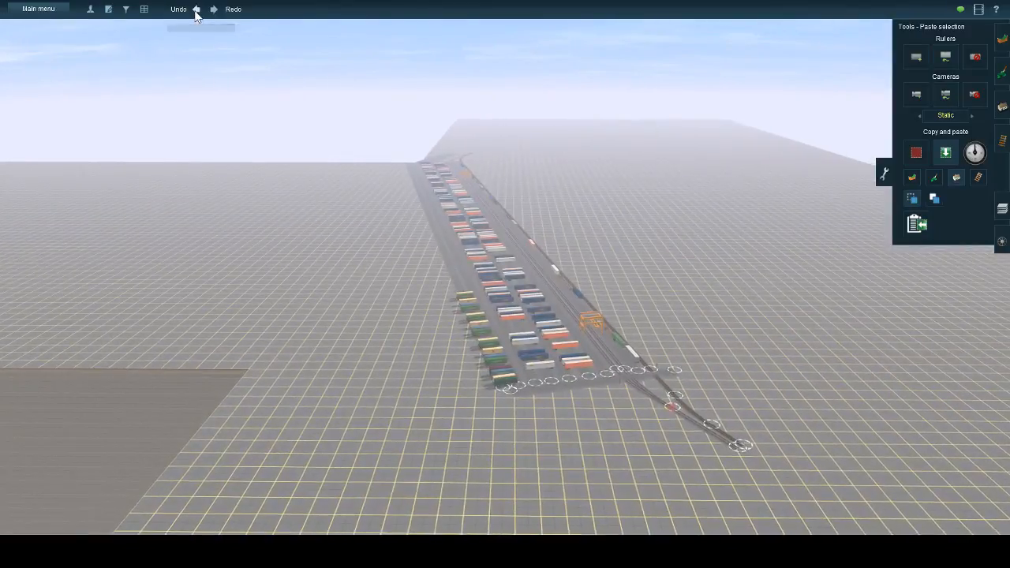
{"action": "key", "text": "Right"}
{"action": "key", "text": "Up"}
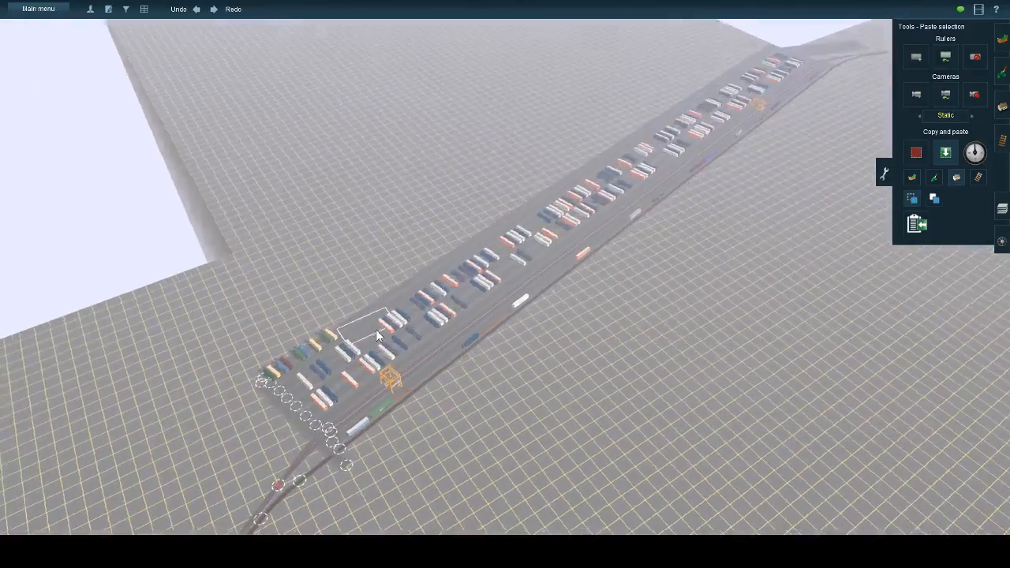
{"action": "right_click", "coordinate": [376, 335]}
{"action": "key", "text": "Right"}
{"action": "key", "text": "Up"}
{"action": "scroll", "coordinate": [418, 240], "scroll_direction": "up", "scroll_amount": 5}
{"action": "right_click", "coordinate": [401, 237]}
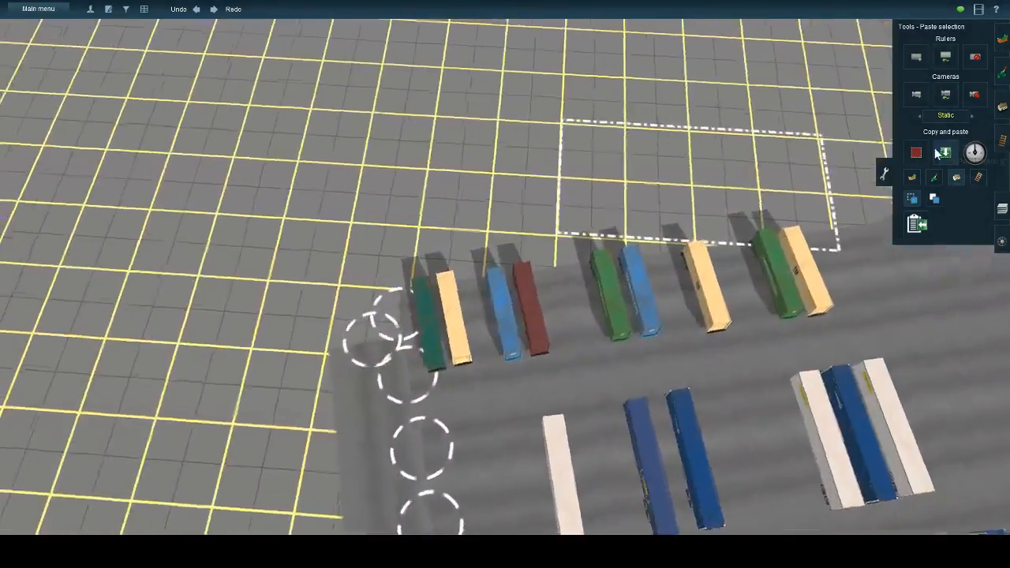
{"action": "key", "text": "Left"}
{"action": "left_click", "coordinate": [916, 153]}
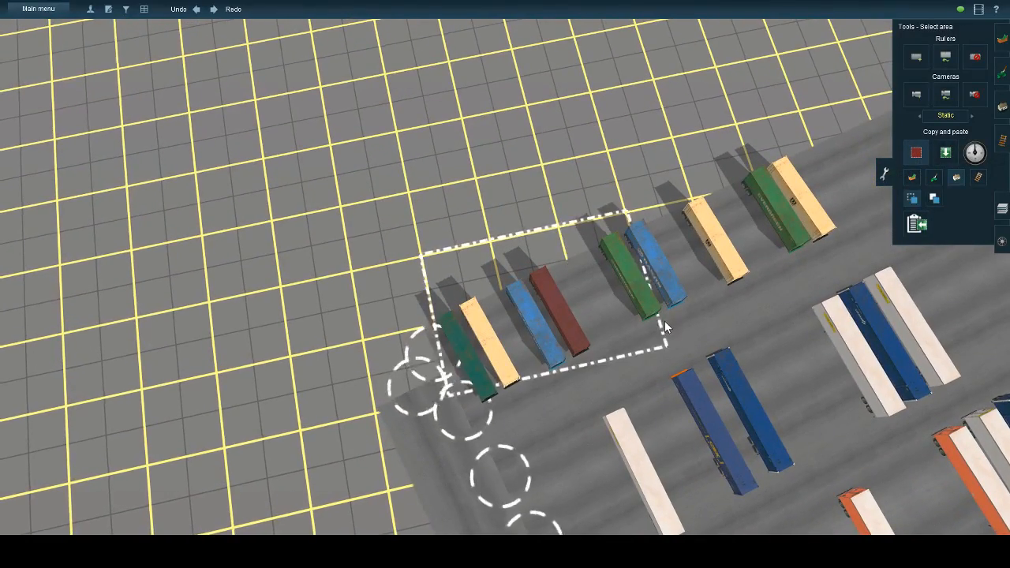
{"action": "right_click", "coordinate": [517, 342]}
{"action": "key", "text": "Left"}
{"action": "key", "text": "Down"}
{"action": "scroll", "coordinate": [517, 341], "scroll_direction": "up", "scroll_amount": 2}
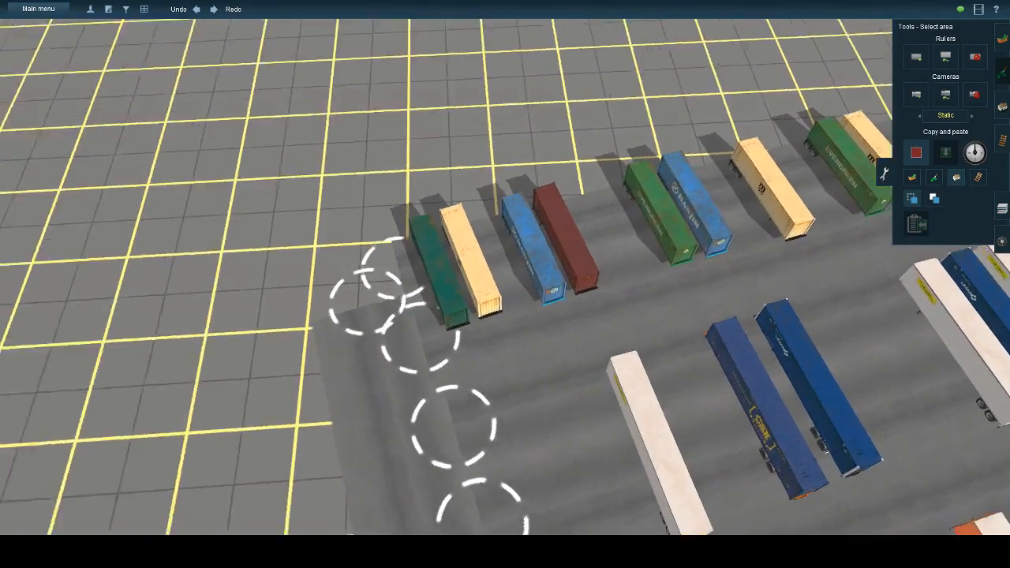
- Add a JR 40ft GOLD container trailer beside the single MSC trailer and align it between the Hanjin and MSC trailers
{"action": "left_click", "coordinate": [1002, 105]}
{"action": "right_click", "coordinate": [587, 233]}
{"action": "key", "text": "Left"}
{"action": "scroll", "coordinate": [586, 233], "scroll_direction": "up", "scroll_amount": 2}
{"action": "left_click", "coordinate": [913, 238]}
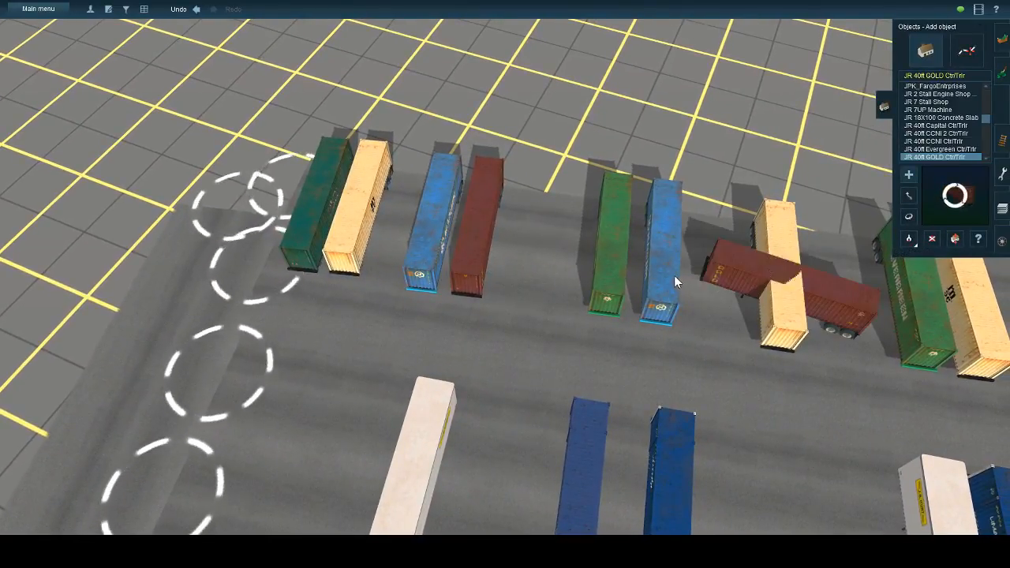
{"action": "right_click", "coordinate": [727, 300]}
{"action": "key", "text": "Left"}
{"action": "scroll", "coordinate": [727, 300], "scroll_direction": "up", "scroll_amount": 2}
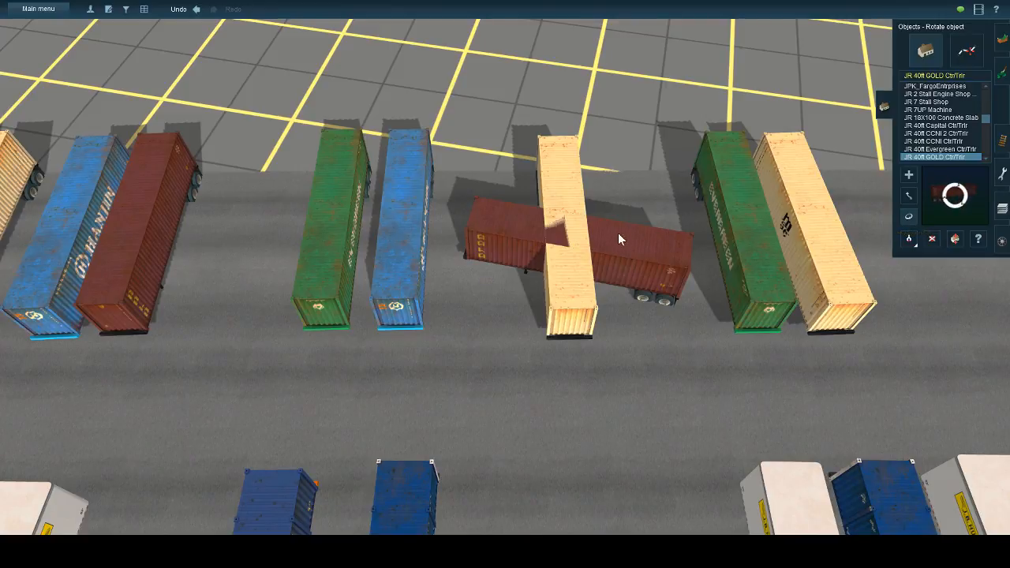
{"action": "left_click_drag", "start_coordinate": [530, 247], "coordinate": [583, 245]}
{"action": "key", "text": "Right"}
{"action": "key", "text": "Down"}
{"action": "left_click", "coordinate": [907, 196]}
{"action": "key", "text": "Right"}
{"action": "key", "text": "Up"}
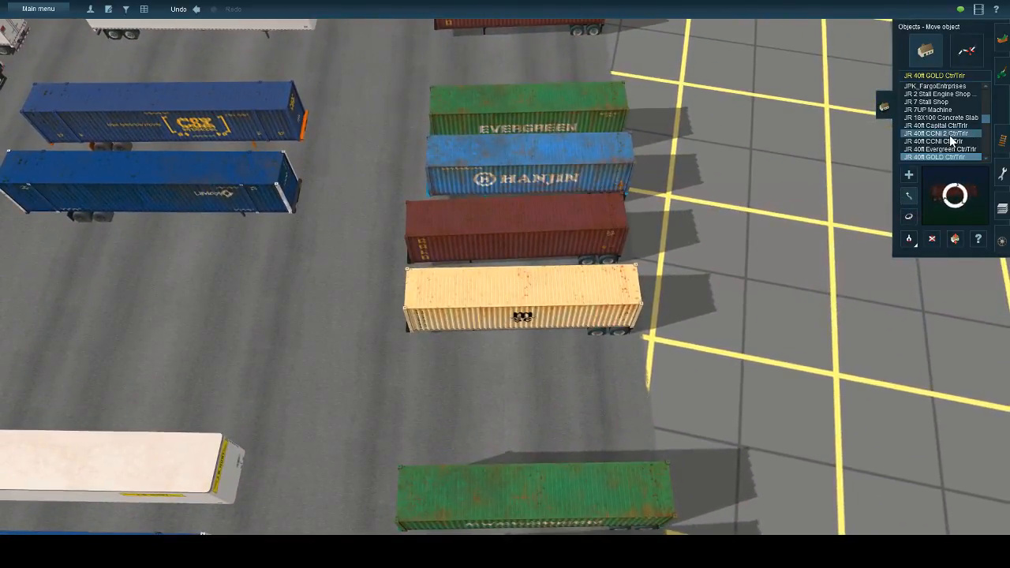
- Search the object list for "k-" and delete all remaining 40 ft container trailers from the outer row
{"action": "scroll", "coordinate": [952, 134], "scroll_direction": "down", "scroll_amount": 5}
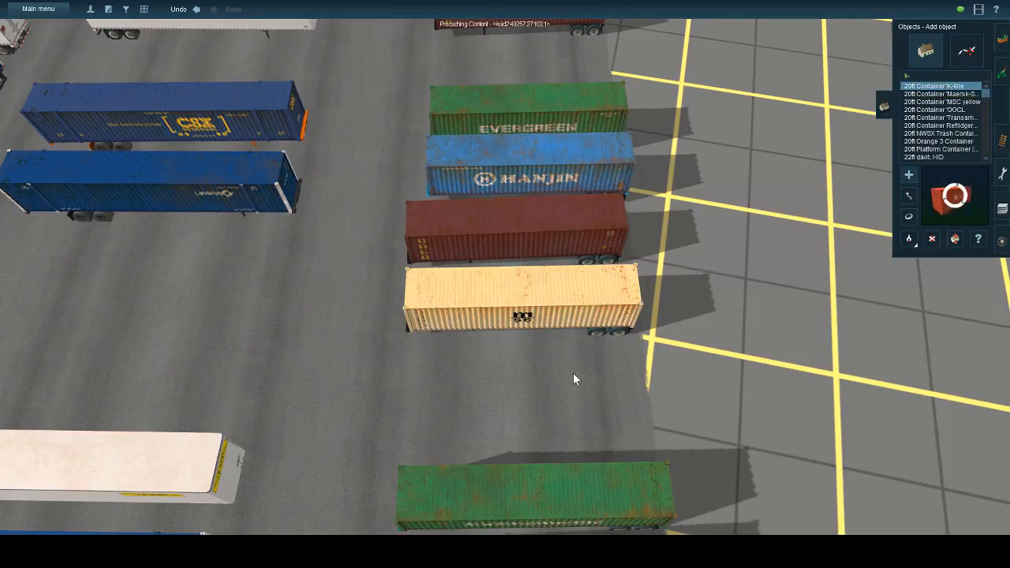
{"action": "left_click", "coordinate": [931, 239]}
{"action": "scroll", "coordinate": [569, 379], "scroll_direction": "down", "scroll_amount": 3}
{"action": "key", "text": "Down"}
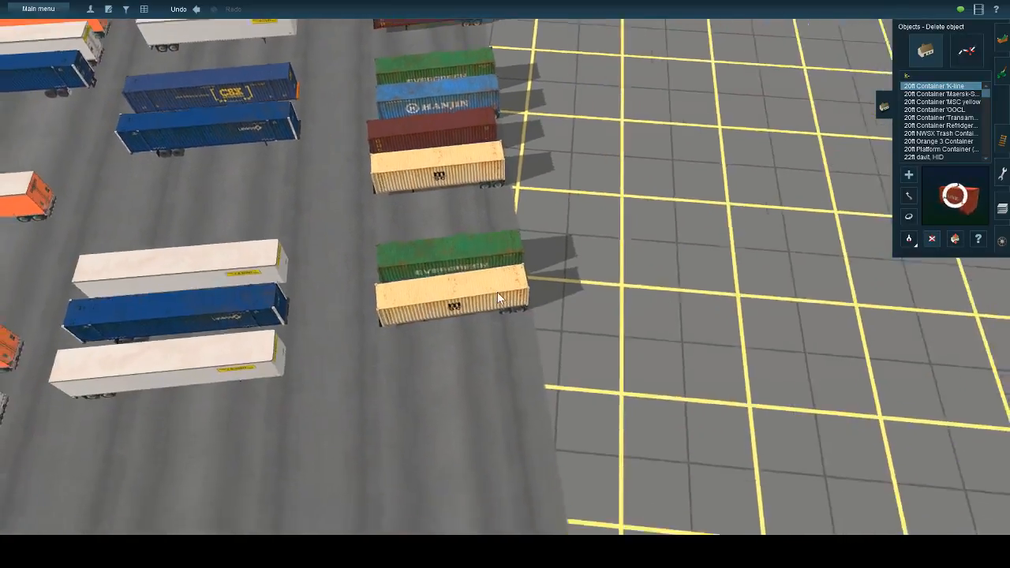
{"action": "left_click", "coordinate": [497, 291]}
{"action": "left_click", "coordinate": [465, 242]}
{"action": "left_click", "coordinate": [462, 208]}
{"action": "left_click", "coordinate": [462, 193]}
{"action": "left_click", "coordinate": [456, 164]}
{"action": "left_click", "coordinate": [455, 161]}
{"action": "left_click", "coordinate": [451, 161]}
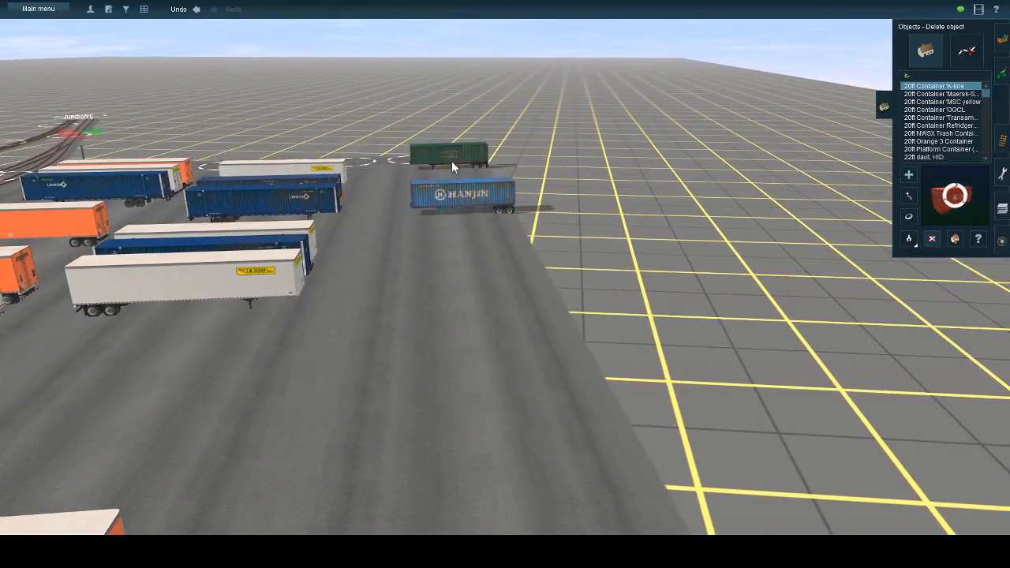
{"action": "left_click", "coordinate": [451, 161]}
{"action": "left_click", "coordinate": [459, 199]}
- Place a 20ft Container 'K-line' at the lot's outer corner and rotate it crosswise to the lot edge
{"action": "right_click_drag", "start_coordinate": [462, 209], "coordinate": [488, 215]}
{"action": "scroll", "coordinate": [493, 213], "scroll_direction": "up", "scroll_amount": 3}
{"action": "key", "text": "Up"}
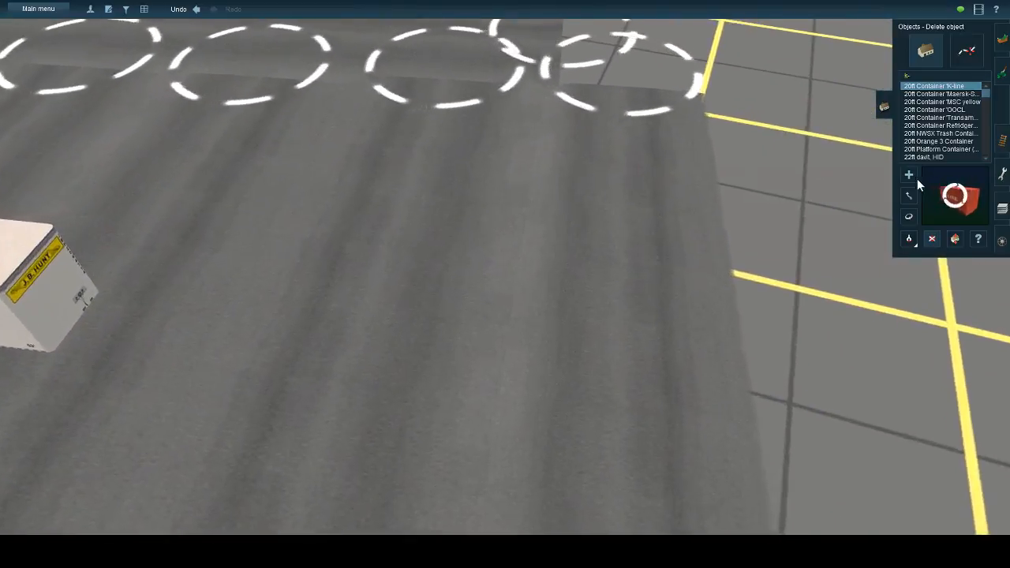
{"action": "left_click", "coordinate": [912, 176]}
{"action": "left_click", "coordinate": [602, 159]}
{"action": "left_click", "coordinate": [908, 217]}
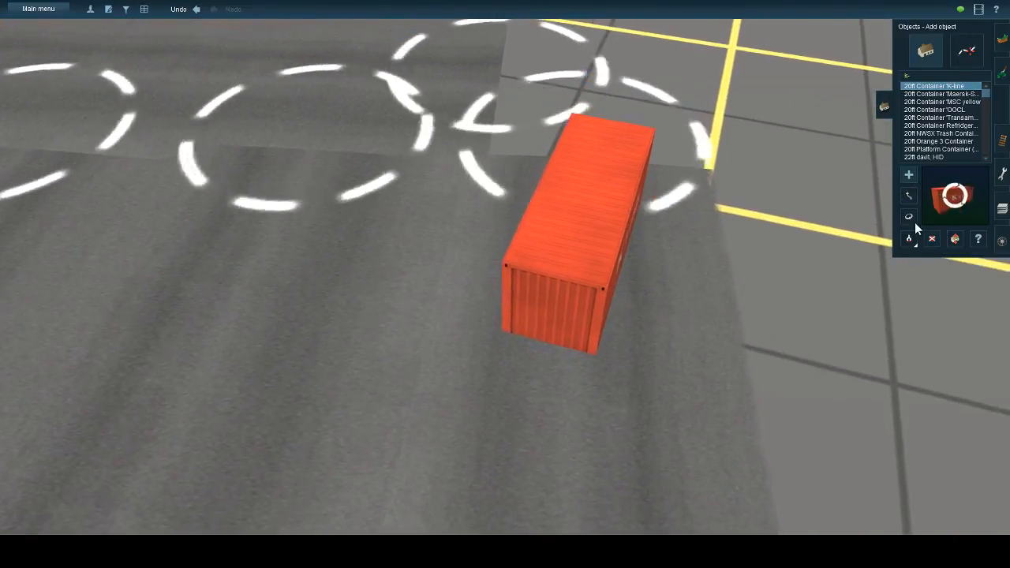
{"action": "left_click_drag", "start_coordinate": [755, 266], "coordinate": [794, 263]}
- Add a 20ft Container 'MSC yellow' beside the K-line container and rotate it parallel
{"action": "left_click", "coordinate": [964, 102]}
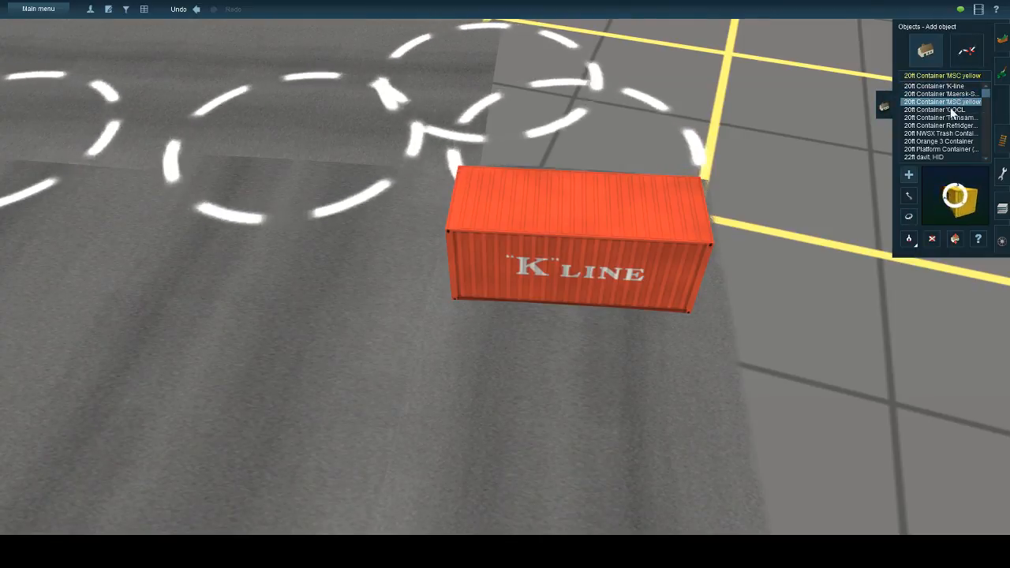
{"action": "left_click", "coordinate": [602, 368]}
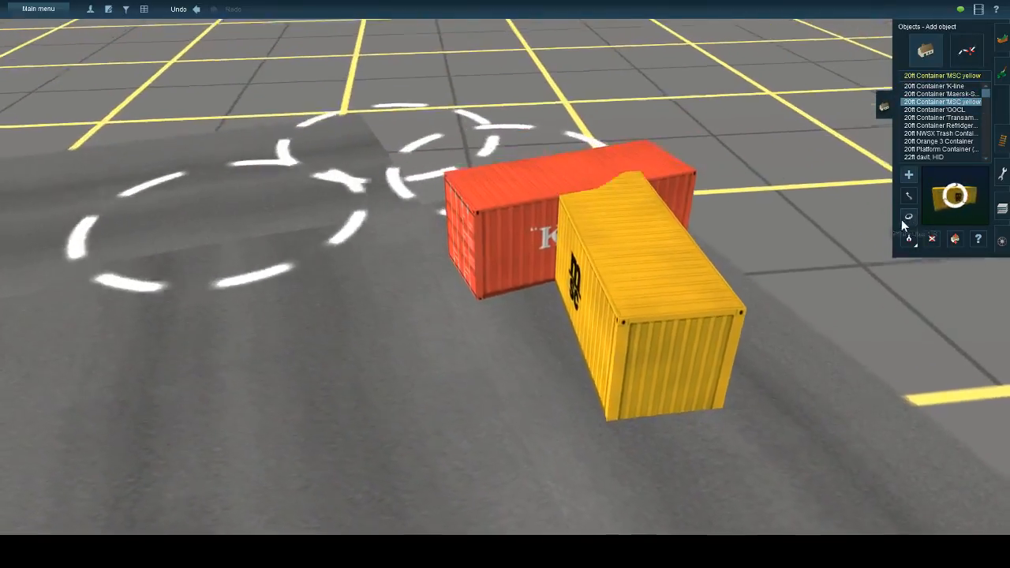
{"action": "left_click", "coordinate": [907, 216]}
{"action": "left_click_drag", "start_coordinate": [751, 333], "coordinate": [843, 356]}
{"action": "right_click", "coordinate": [690, 387]}
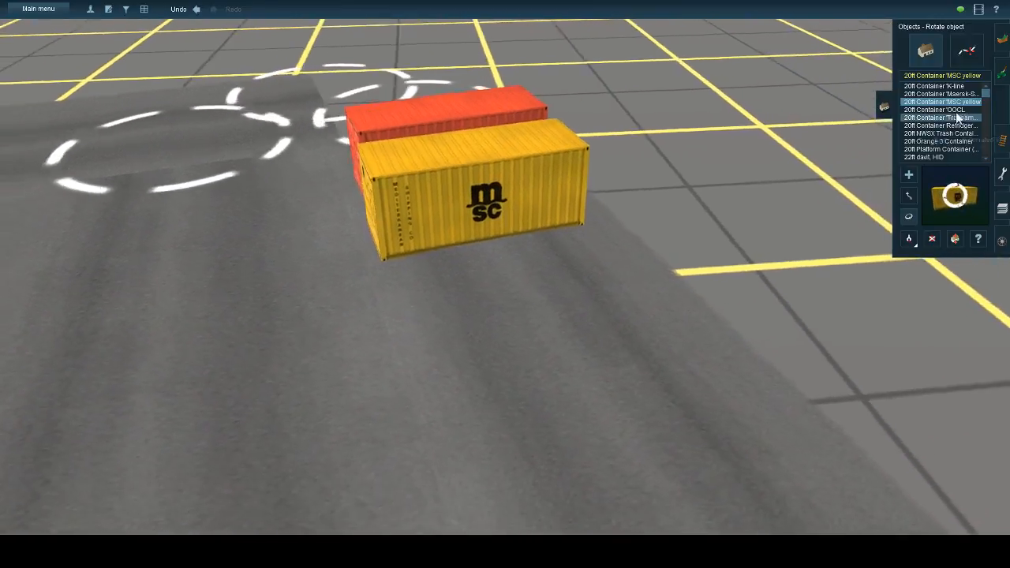
- Place a 20ft Container 'OOCL' with a gap after the MSC container, rotating and moving it into line with the row
{"action": "left_click", "coordinate": [953, 109]}
{"action": "left_click", "coordinate": [552, 345]}
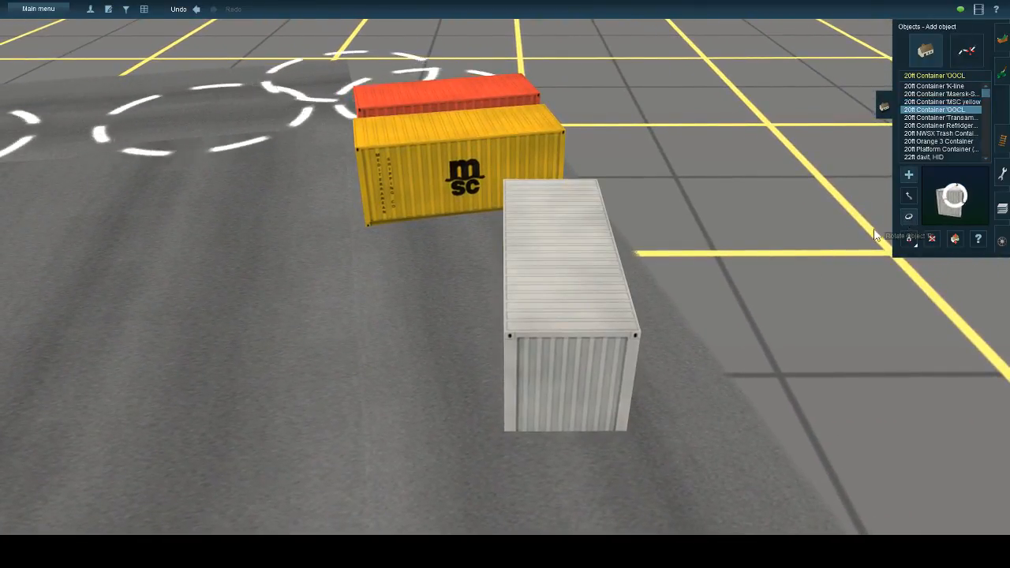
{"action": "left_click_drag", "start_coordinate": [670, 337], "coordinate": [781, 304]}
{"action": "key", "text": "Left"}
{"action": "left_click_drag", "start_coordinate": [604, 299], "coordinate": [615, 301]}
{"action": "key", "text": "Left"}
{"action": "key", "text": "Left"}
{"action": "left_click", "coordinate": [908, 197]}
{"action": "key", "text": "Up"}
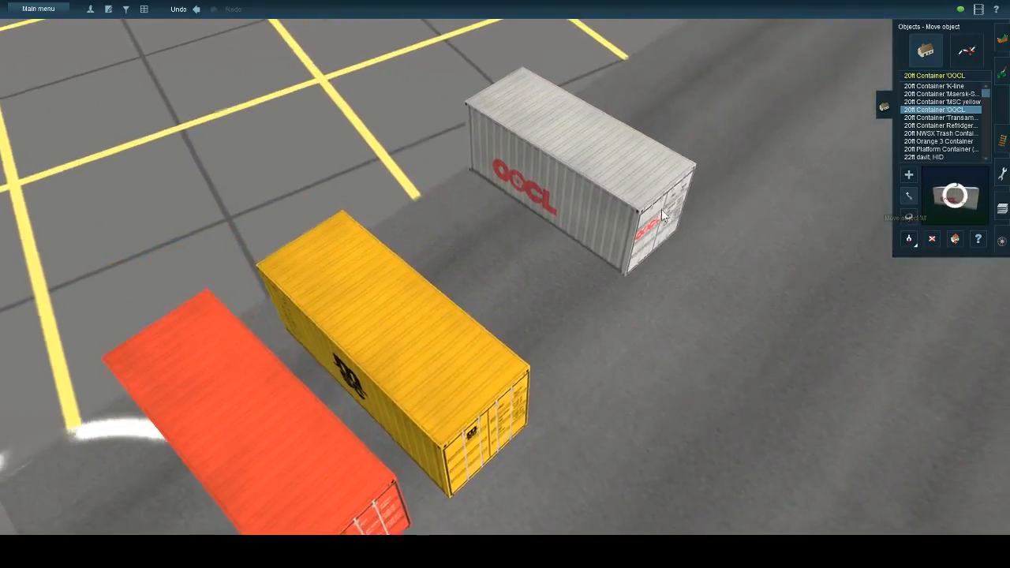
{"action": "left_click_drag", "start_coordinate": [616, 185], "coordinate": [638, 189]}
{"action": "key", "text": "Right"}
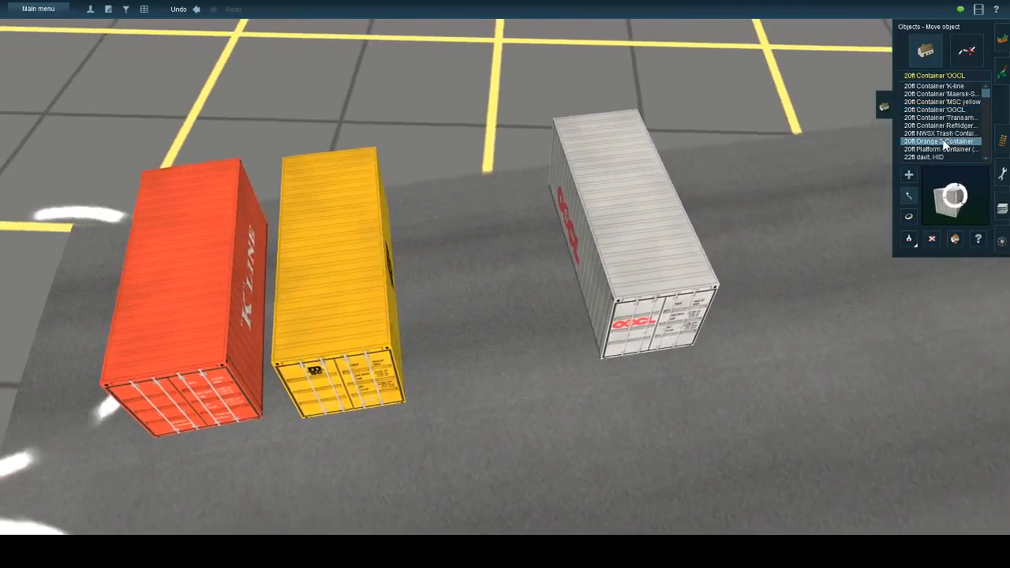
- Place a grey 20ft Platform Container beside the OOCL container and delete it again
{"action": "left_click", "coordinate": [943, 141]}
{"action": "left_click", "coordinate": [942, 149]}
{"action": "left_click", "coordinate": [783, 257]}
{"action": "key", "text": "Left"}
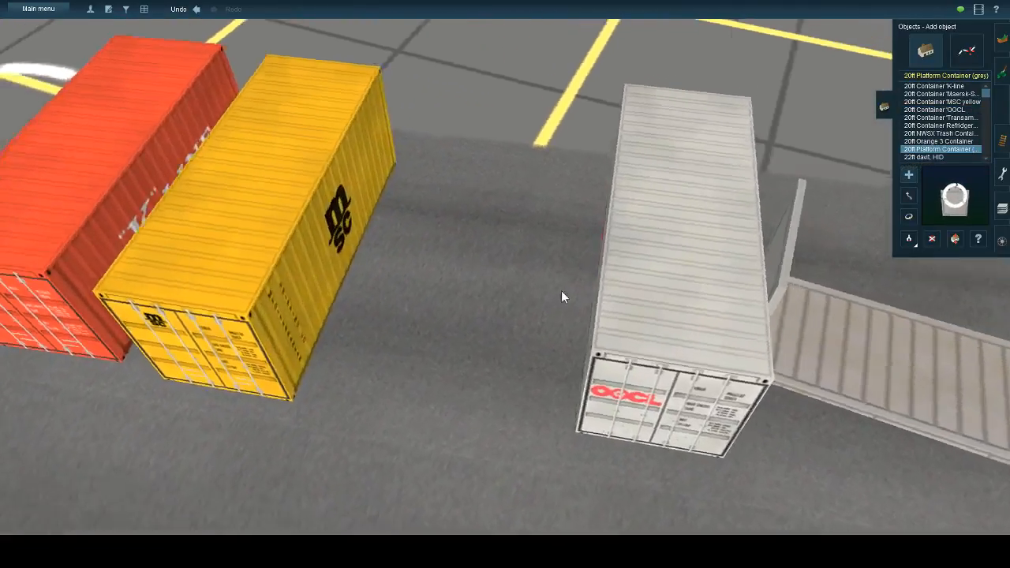
{"action": "key", "text": "Down"}
{"action": "left_click", "coordinate": [932, 239]}
{"action": "left_click", "coordinate": [831, 300]}
- Add a 20ft Orange 3 Container beside the OOCL container and rotate it parallel, to about 101.5 degrees
{"action": "key", "text": "Up"}
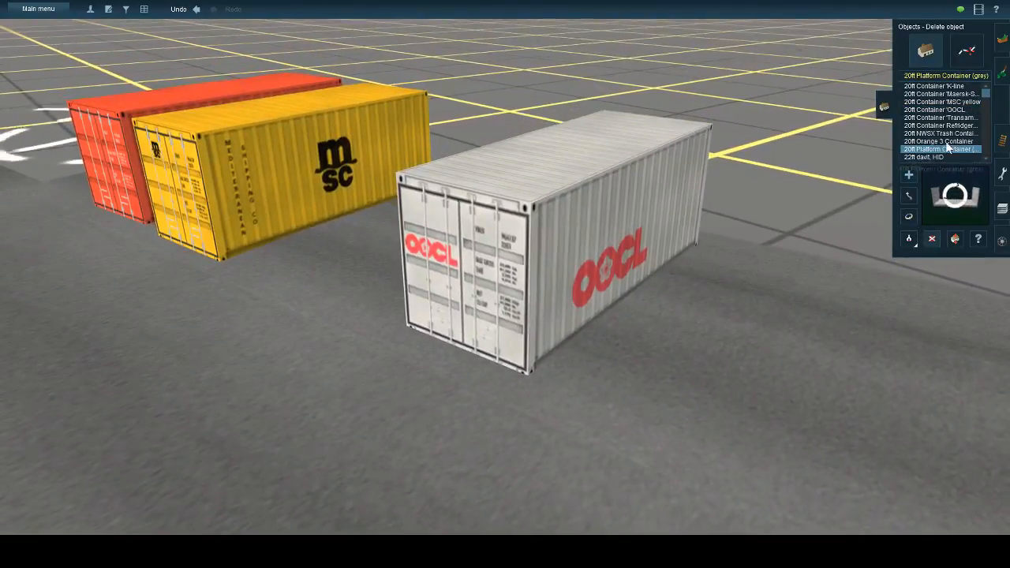
{"action": "left_click", "coordinate": [760, 304]}
{"action": "key", "text": "Up"}
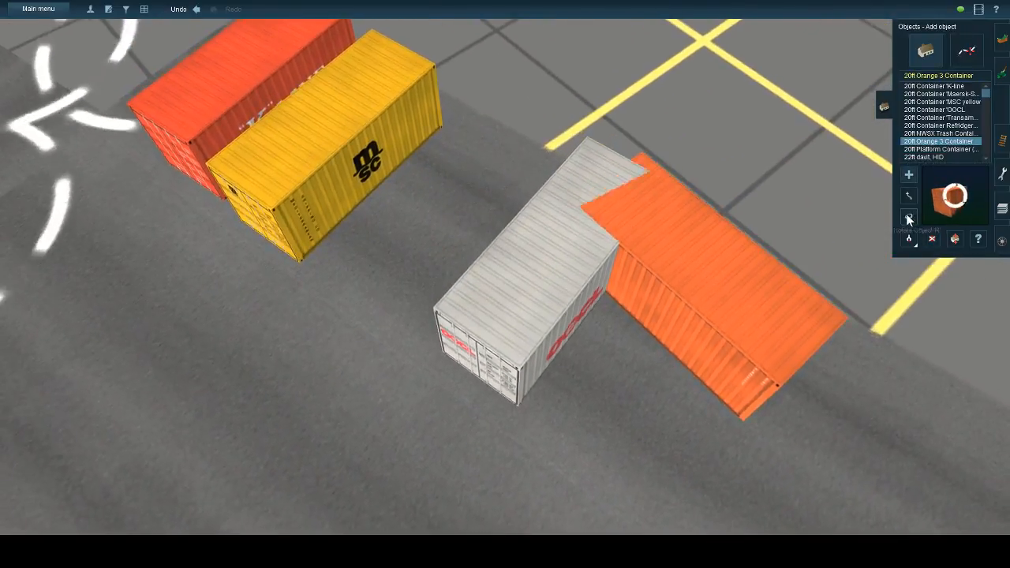
{"action": "left_click_drag", "start_coordinate": [815, 298], "coordinate": [858, 287]}
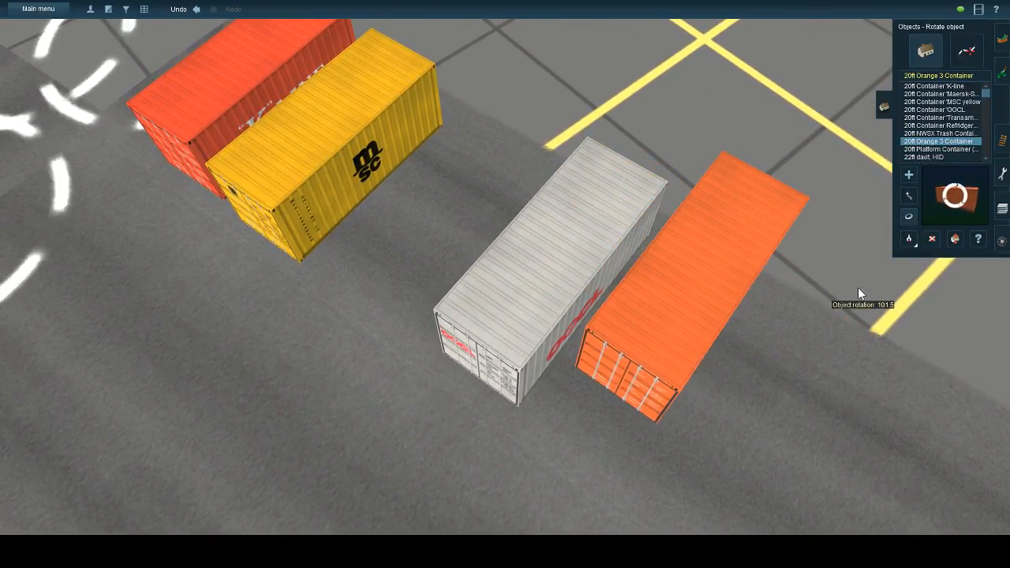
{"action": "left_click_drag", "start_coordinate": [648, 318], "coordinate": [637, 353]}
- Place a 20ft Container 'Maersk-Sealand' beyond the orange container, then rotate and move it into line with the row
{"action": "key", "text": "Left"}
{"action": "key", "text": "Down"}
{"action": "left_click", "coordinate": [944, 94]}
{"action": "left_click", "coordinate": [699, 380]}
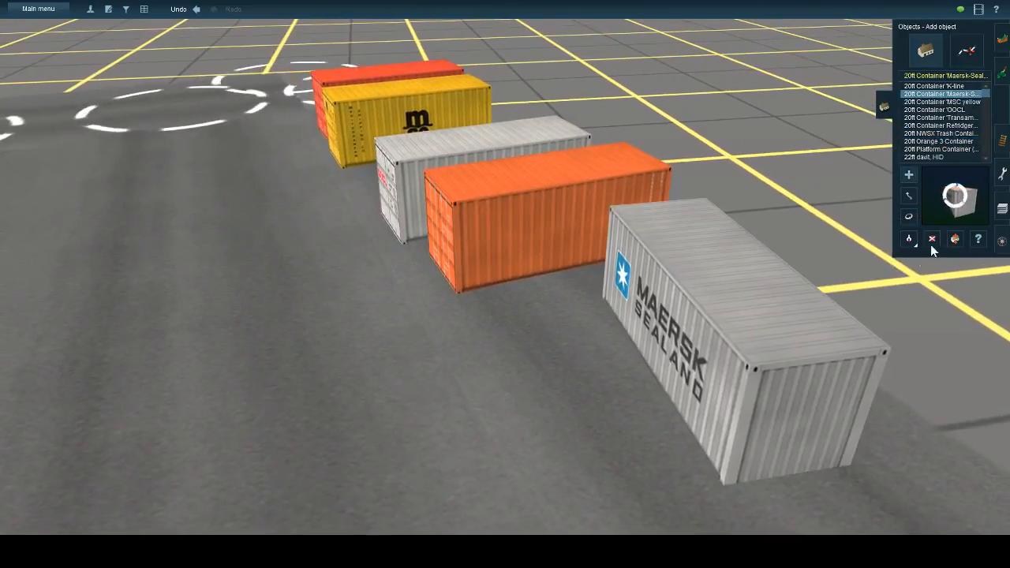
{"action": "left_click", "coordinate": [908, 218]}
{"action": "left_click_drag", "start_coordinate": [726, 357], "coordinate": [813, 360]}
{"action": "key", "text": "Down"}
{"action": "left_click", "coordinate": [907, 198]}
{"action": "key", "text": "Up"}
{"action": "left_click_drag", "start_coordinate": [795, 301], "coordinate": [781, 308]}
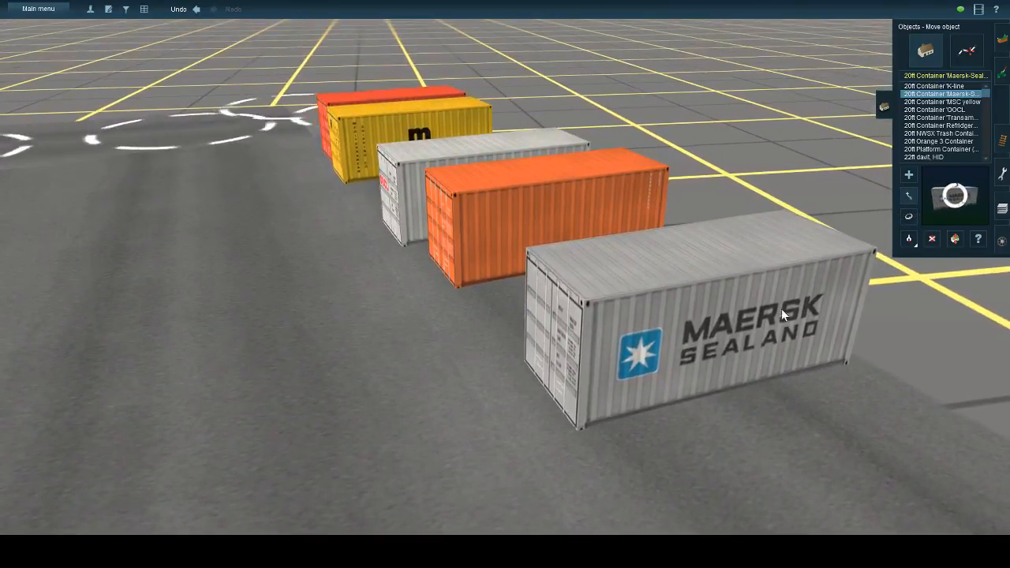
{"action": "right_click", "coordinate": [781, 308]}
- Add another 20ft Container 'MSC yellow' beyond the Maersk Sealand container and rotate it crosswise to the lot edge
{"action": "left_click", "coordinate": [942, 102]}
{"action": "left_click", "coordinate": [423, 423]}
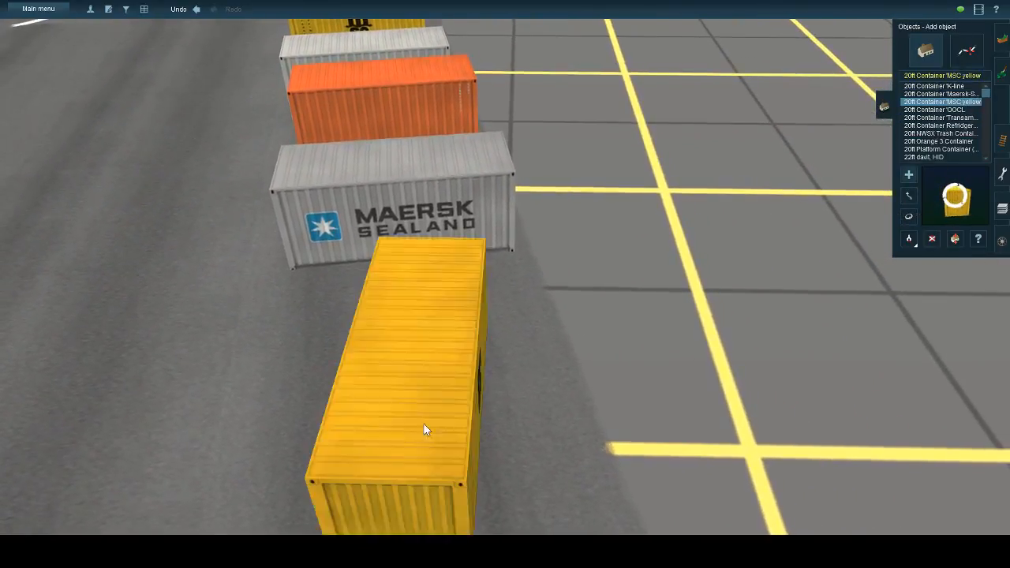
{"action": "right_click", "coordinate": [422, 422]}
{"action": "key", "text": "Down"}
{"action": "left_click", "coordinate": [908, 217]}
{"action": "key", "text": "Up"}
{"action": "left_click_drag", "start_coordinate": [526, 221], "coordinate": [715, 222]}
- Place a 20ft K-line container between the Maersk Sealand and MSC containers, rotate it to about 101.2 degrees, and realign the MSC container
{"action": "left_click", "coordinate": [925, 86]}
{"action": "key", "text": "Up"}
{"action": "right_click", "coordinate": [550, 197]}
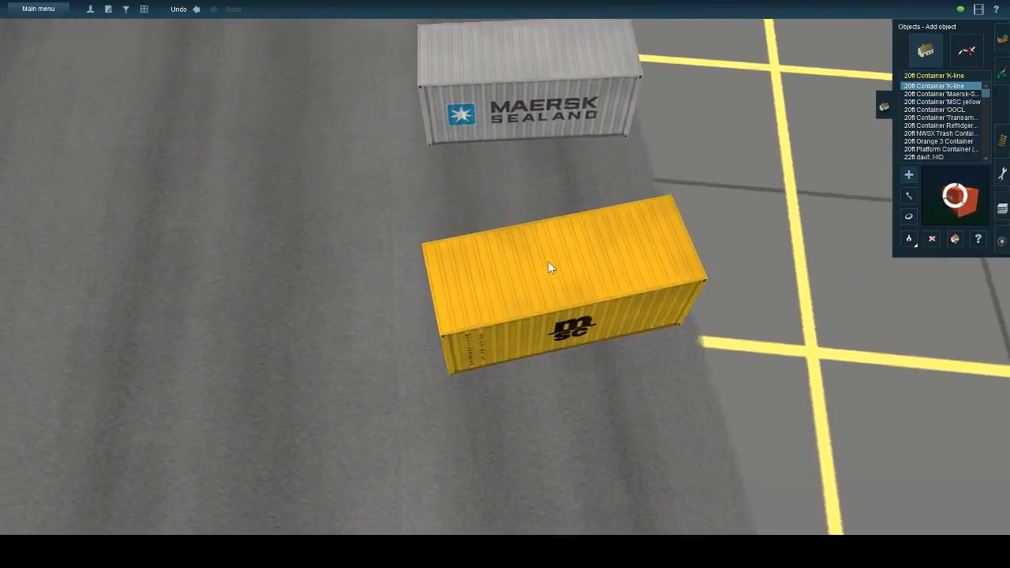
{"action": "left_click", "coordinate": [576, 276]}
{"action": "key", "text": "Down"}
{"action": "left_click", "coordinate": [908, 216]}
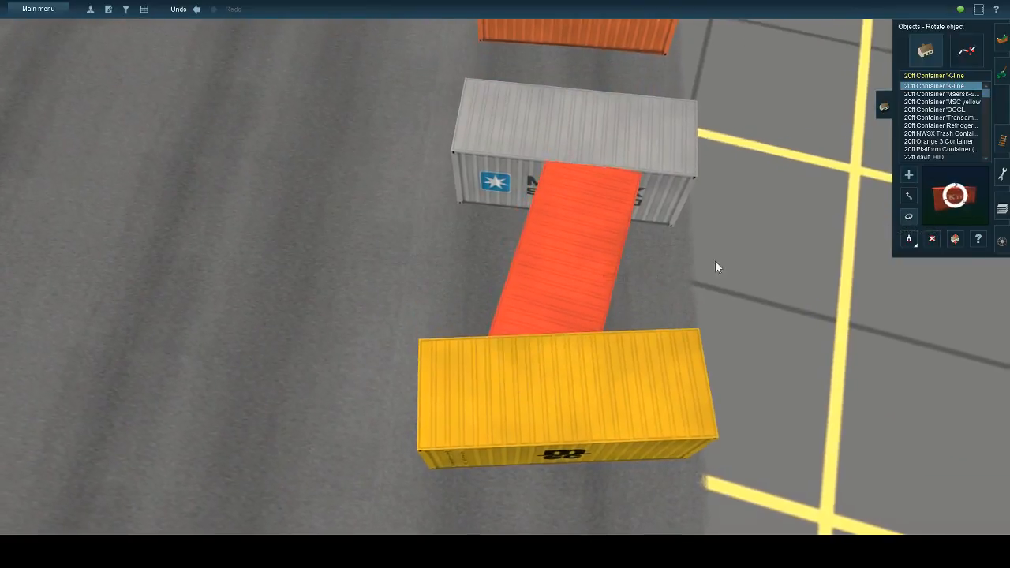
{"action": "left_click_drag", "start_coordinate": [715, 260], "coordinate": [798, 262]}
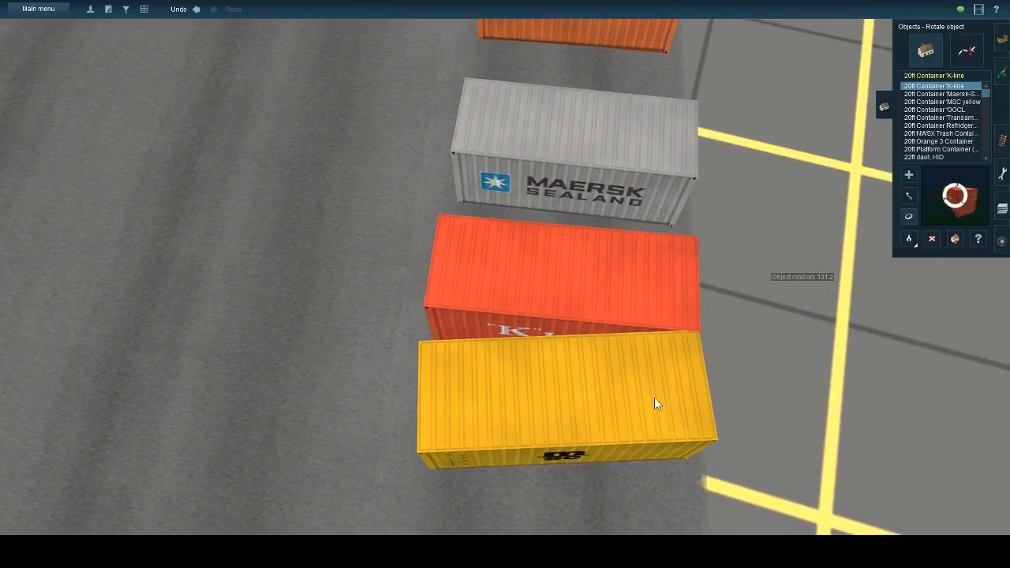
{"action": "left_click_drag", "start_coordinate": [654, 400], "coordinate": [644, 403]}
{"action": "scroll", "coordinate": [883, 278], "scroll_direction": "down", "scroll_amount": 3}
{"action": "key", "text": "Left"}
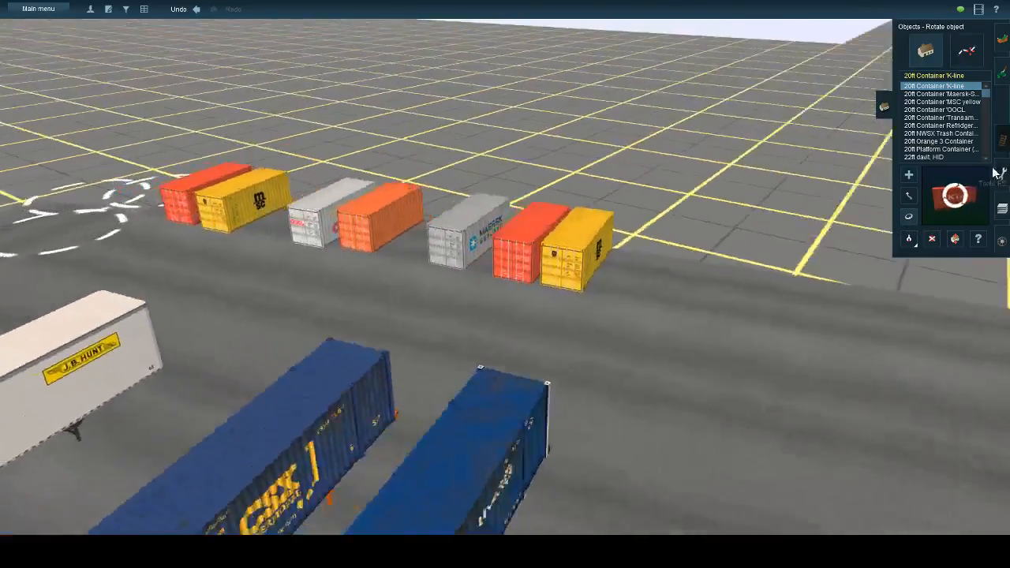
- Copy the row of seven 20 ft containers as an objects selection, paste it farther along the lot edge, and undo the misaligned paste
{"action": "key", "text": "Up"}
{"action": "left_click", "coordinate": [1001, 174]}
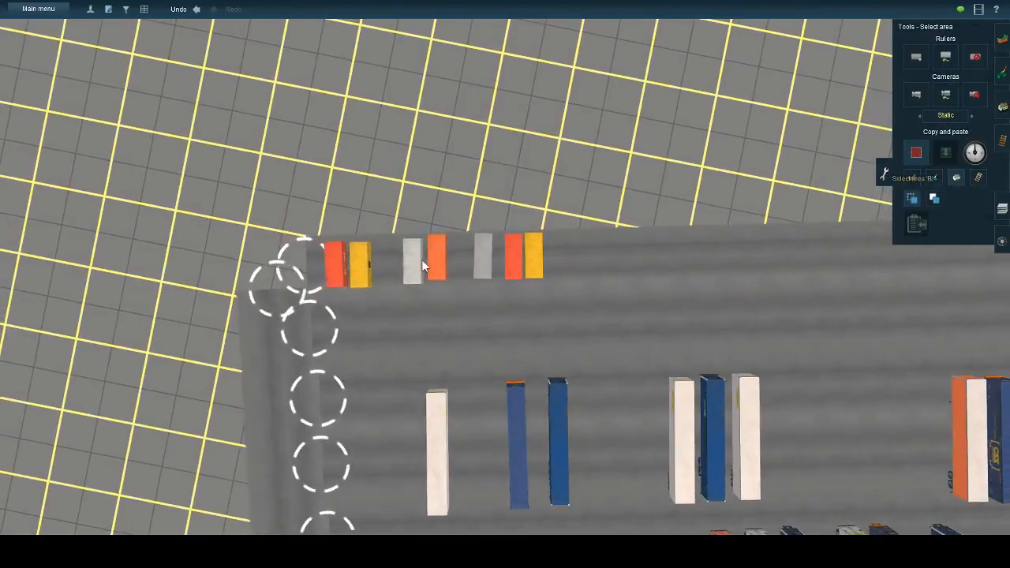
{"action": "left_click_drag", "start_coordinate": [332, 169], "coordinate": [519, 351]}
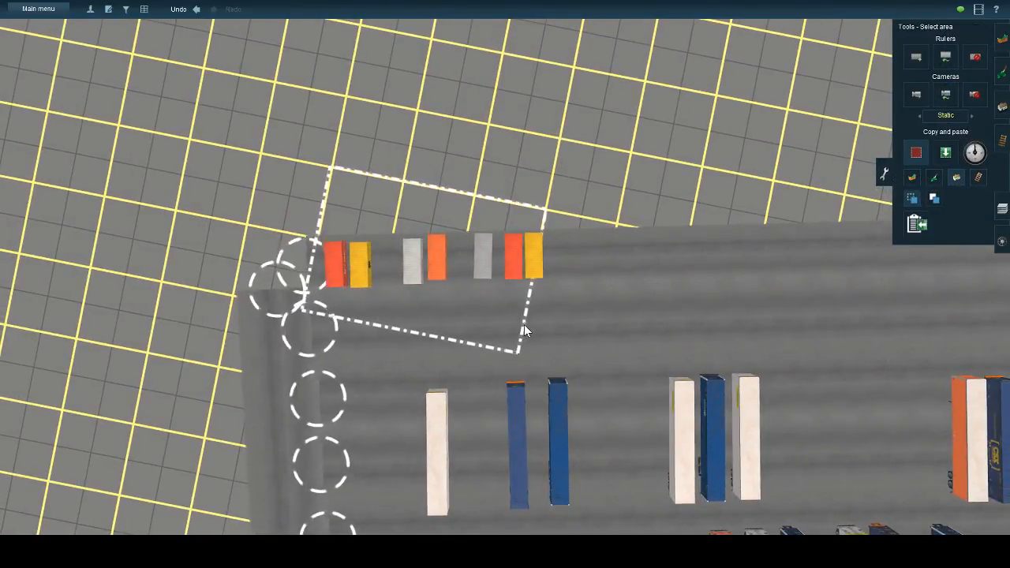
{"action": "left_click", "coordinate": [685, 253]}
{"action": "key", "text": "Right"}
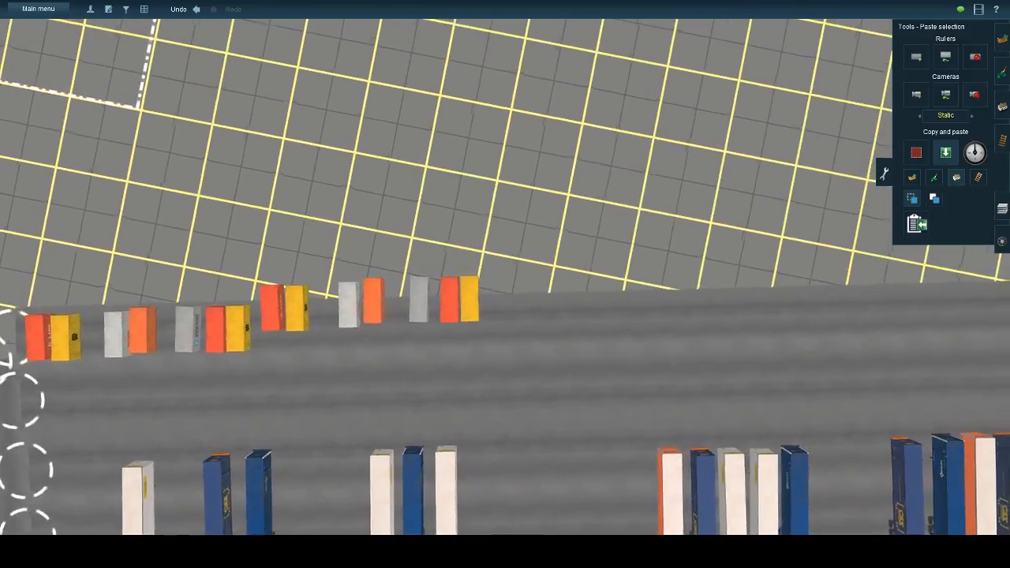
{"action": "left_click", "coordinate": [195, 9]}
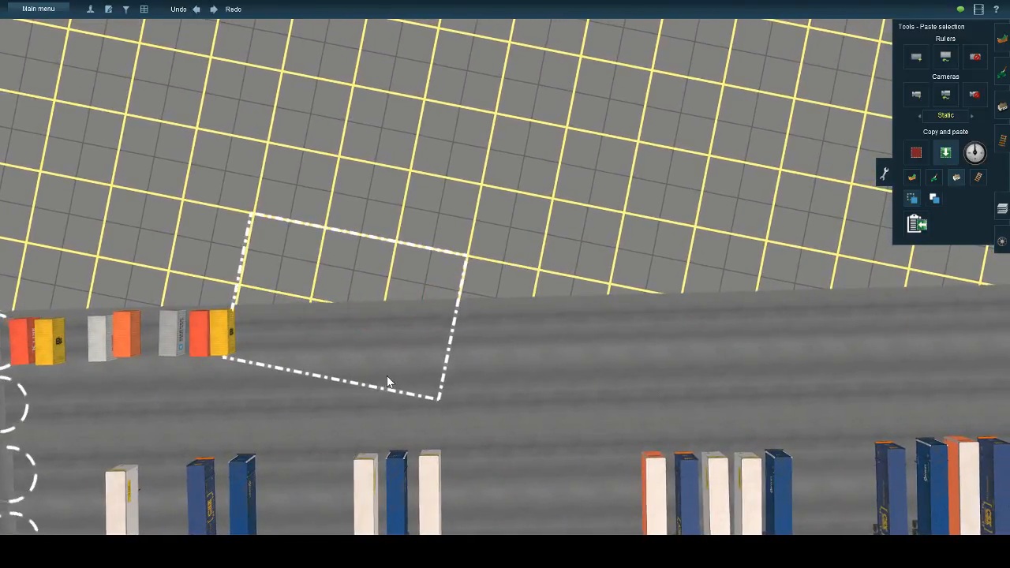
- Paste copies of the container group in line along the lot's outer edge, leaving a gap between groups
{"action": "right_click", "coordinate": [661, 370]}
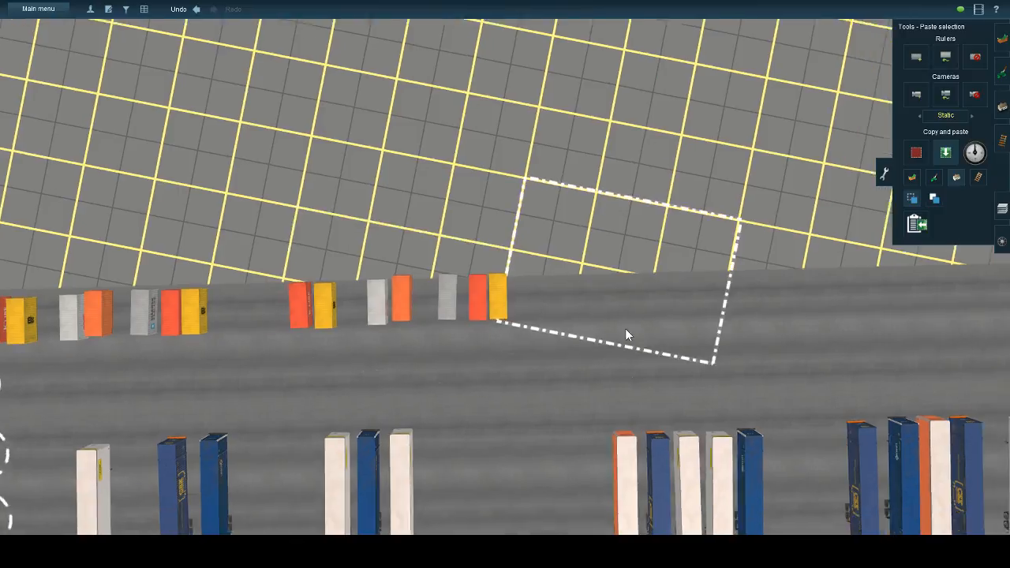
{"action": "left_click", "coordinate": [573, 226]}
{"action": "right_click", "coordinate": [778, 208]}
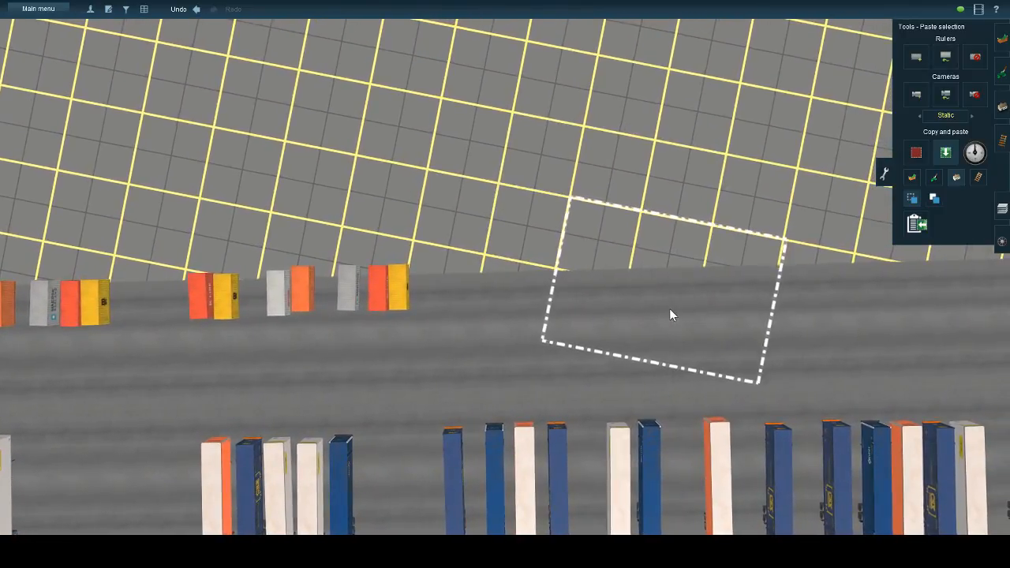
{"action": "left_click", "coordinate": [639, 298]}
{"action": "right_click", "coordinate": [653, 292]}
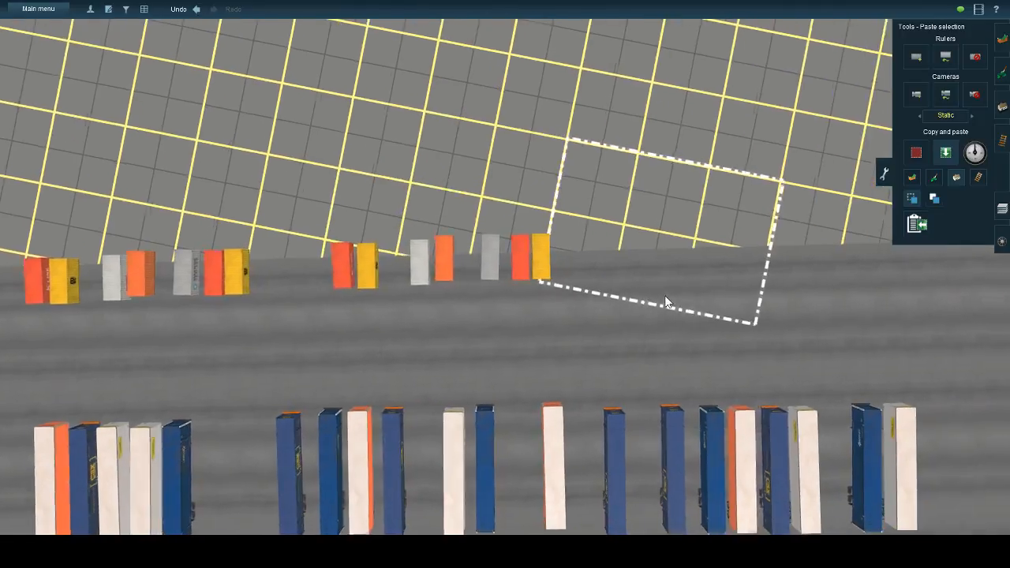
{"action": "left_click", "coordinate": [696, 275]}
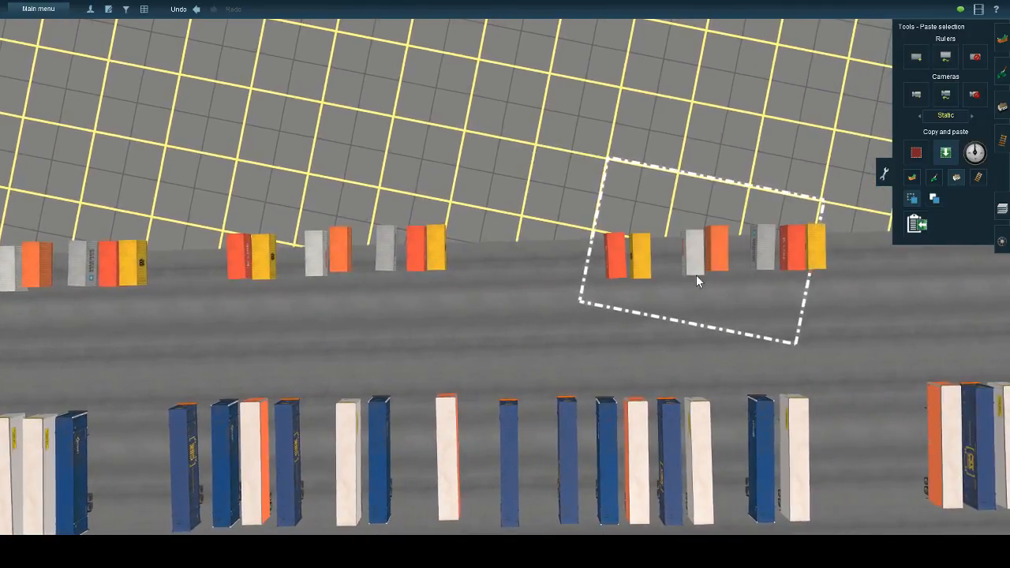
- Continue the outer container row toward the middle of the yard with further pasted copies of the group
{"action": "right_click", "coordinate": [695, 275]}
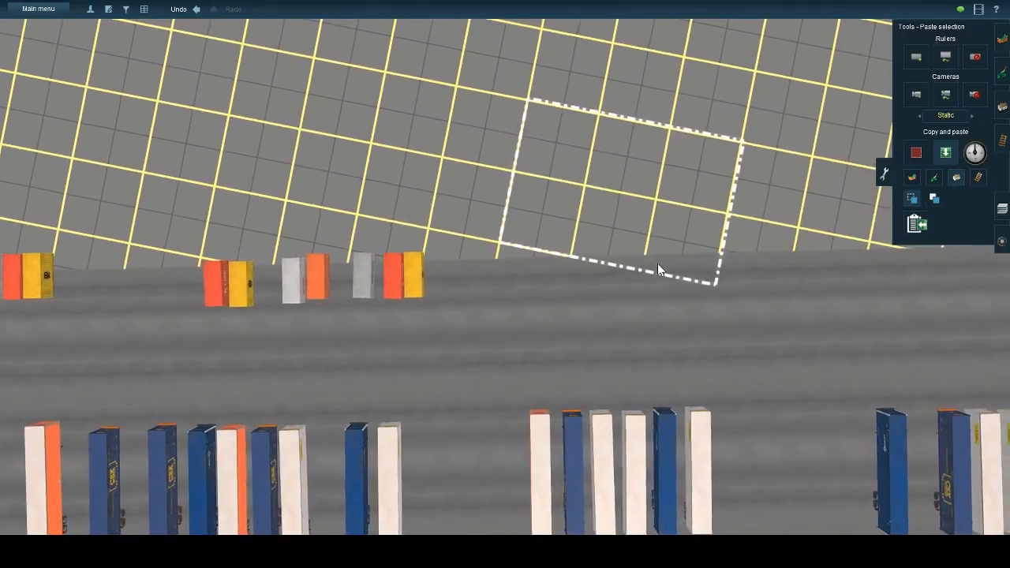
{"action": "left_click", "coordinate": [656, 276]}
{"action": "right_click", "coordinate": [656, 277]}
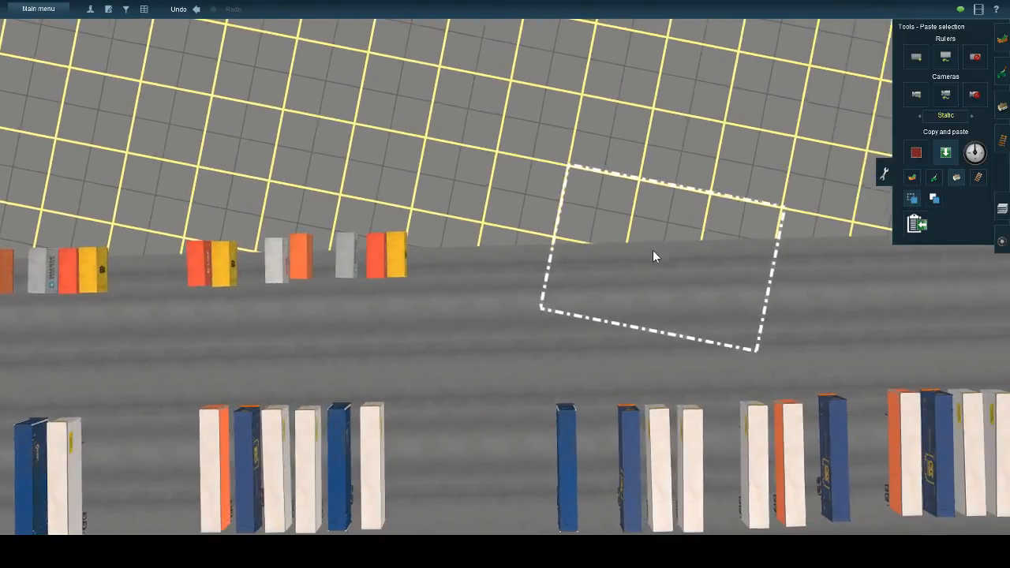
{"action": "left_click", "coordinate": [558, 256]}
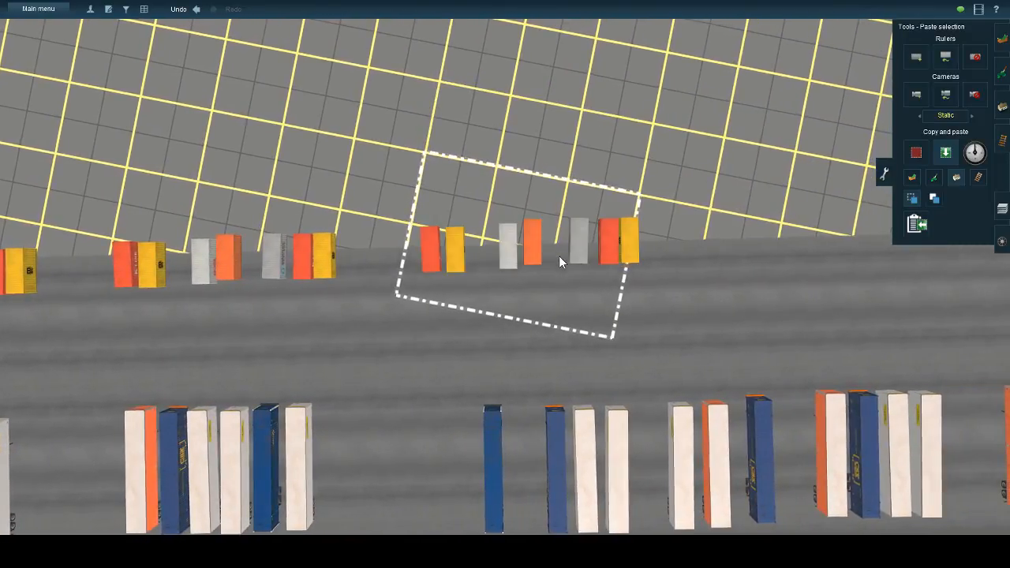
{"action": "left_click", "coordinate": [571, 271]}
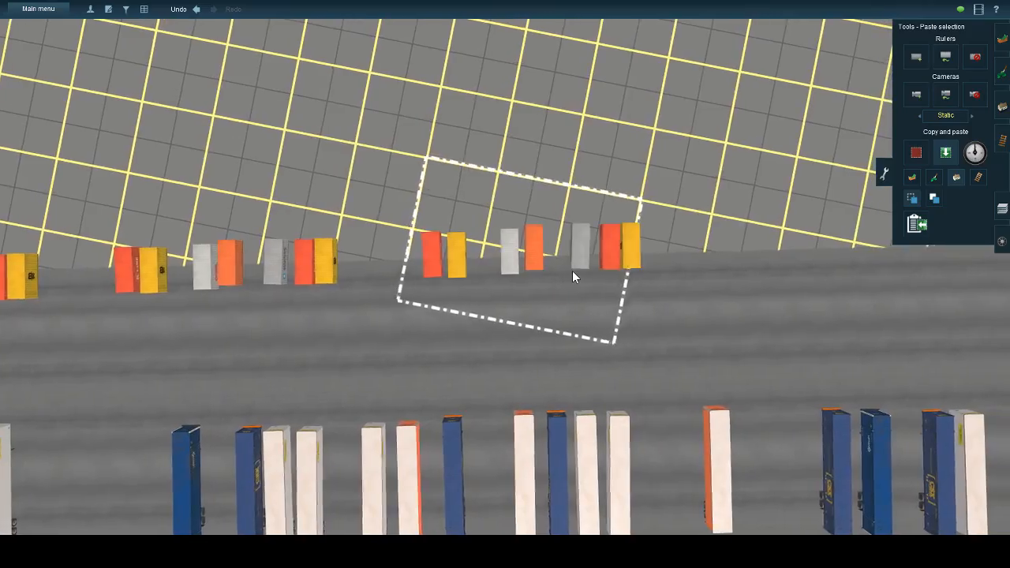
{"action": "key", "text": "Right"}
{"action": "key", "text": "Down"}
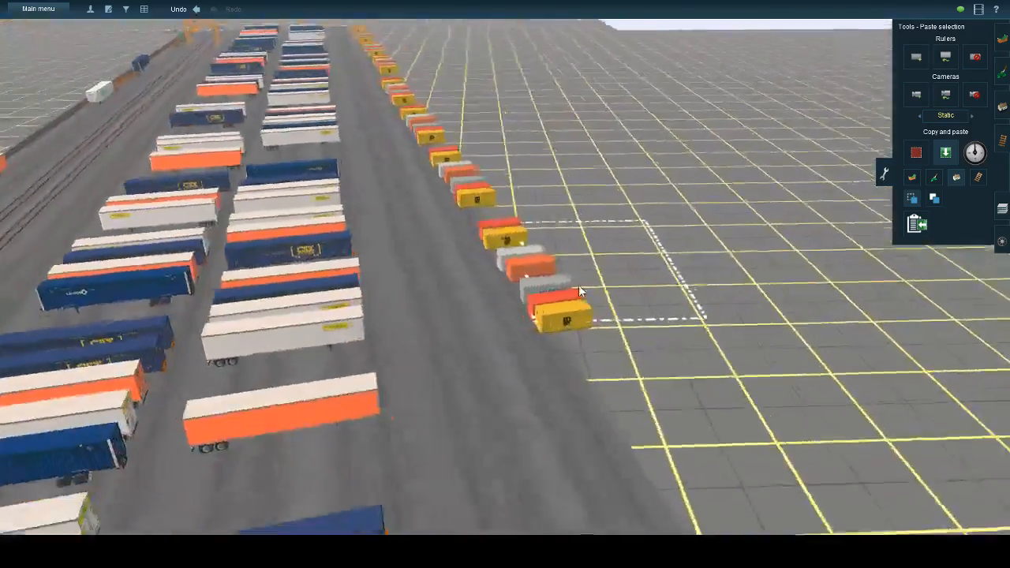
- Try extending the container row past the middle of the yard, and undo all the pasted groups
{"action": "scroll", "coordinate": [502, 352], "scroll_direction": "down", "scroll_amount": 4}
{"action": "scroll", "coordinate": [493, 344], "scroll_direction": "down", "scroll_amount": 10}
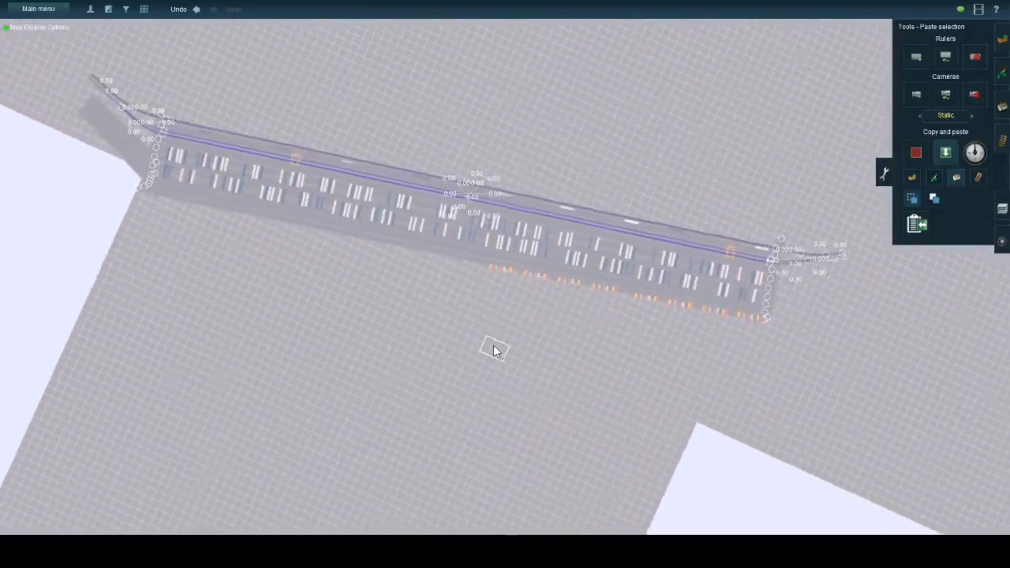
{"action": "key", "text": "Left"}
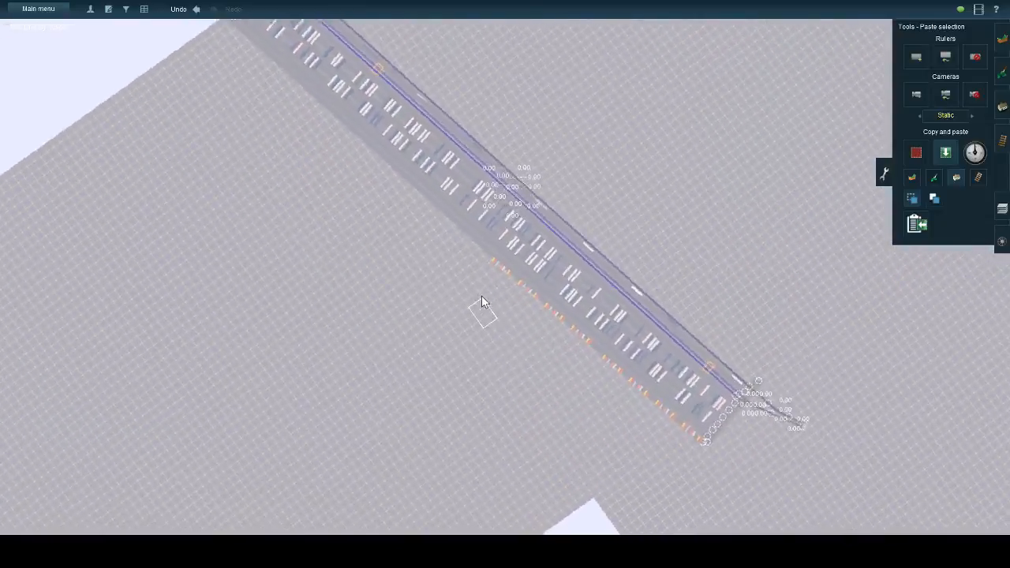
{"action": "scroll", "coordinate": [530, 265], "scroll_direction": "up", "scroll_amount": 8}
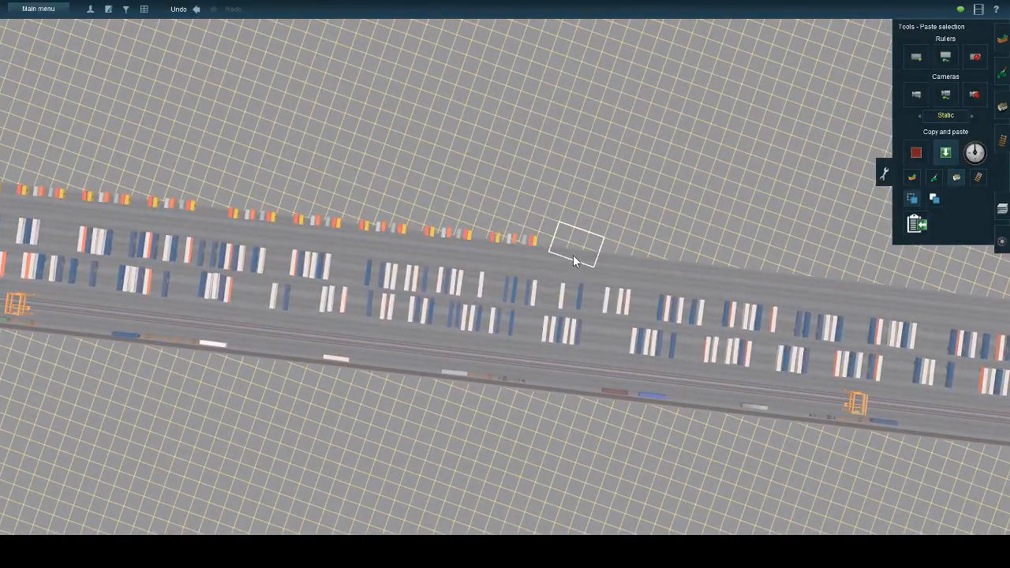
{"action": "left_click", "coordinate": [573, 257]}
{"action": "left_click", "coordinate": [632, 262]}
{"action": "middle_click_drag", "start_coordinate": [495, 204], "coordinate": [202, 12]}
{"action": "left_click", "coordinate": [197, 9]}
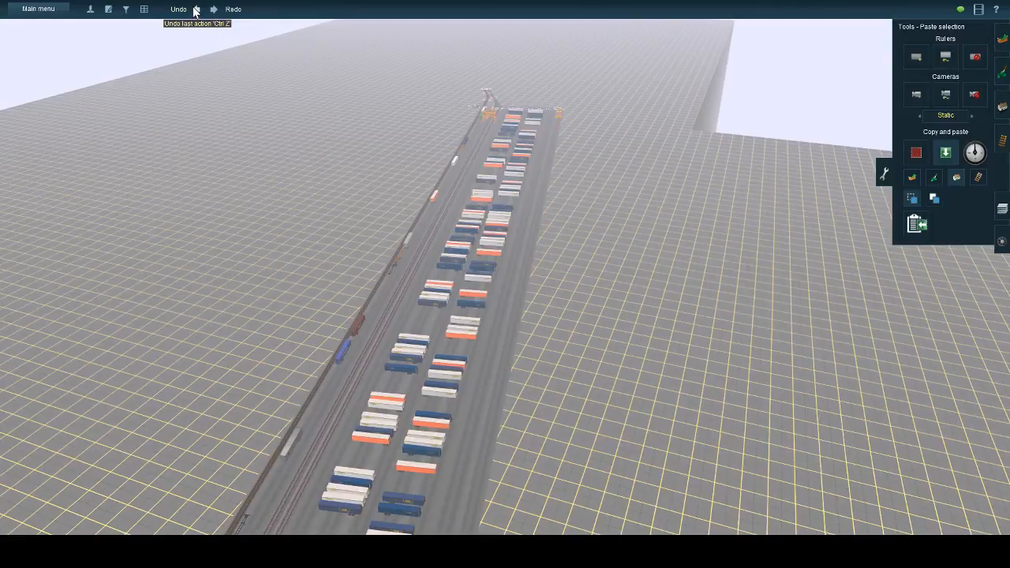
- Delete the remaining 20 ft containers at the corner of the lot to clear the outer edge
{"action": "right_click", "coordinate": [530, 134]}
{"action": "scroll", "coordinate": [529, 134], "scroll_direction": "up", "scroll_amount": 5}
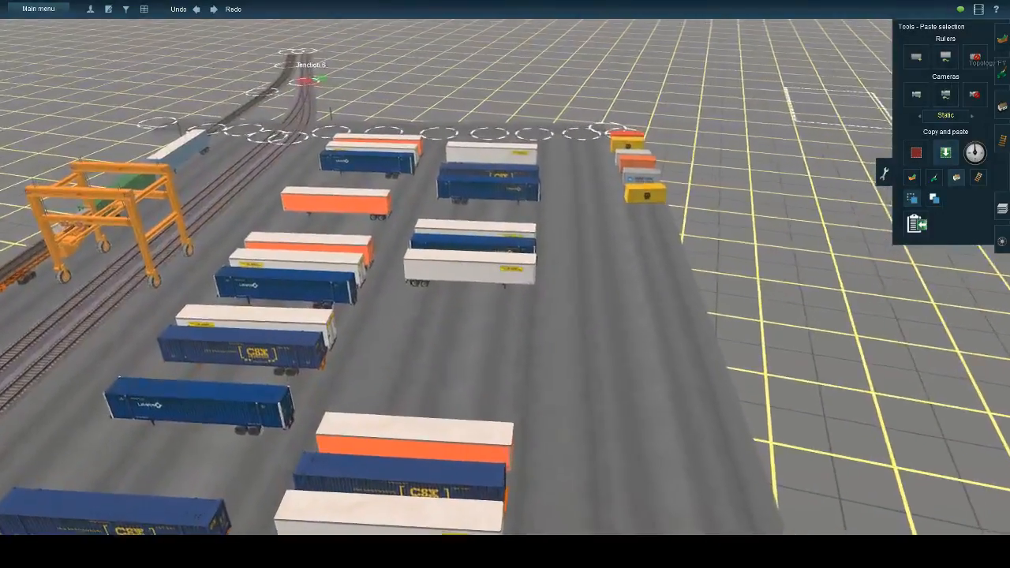
{"action": "left_click", "coordinate": [1000, 106]}
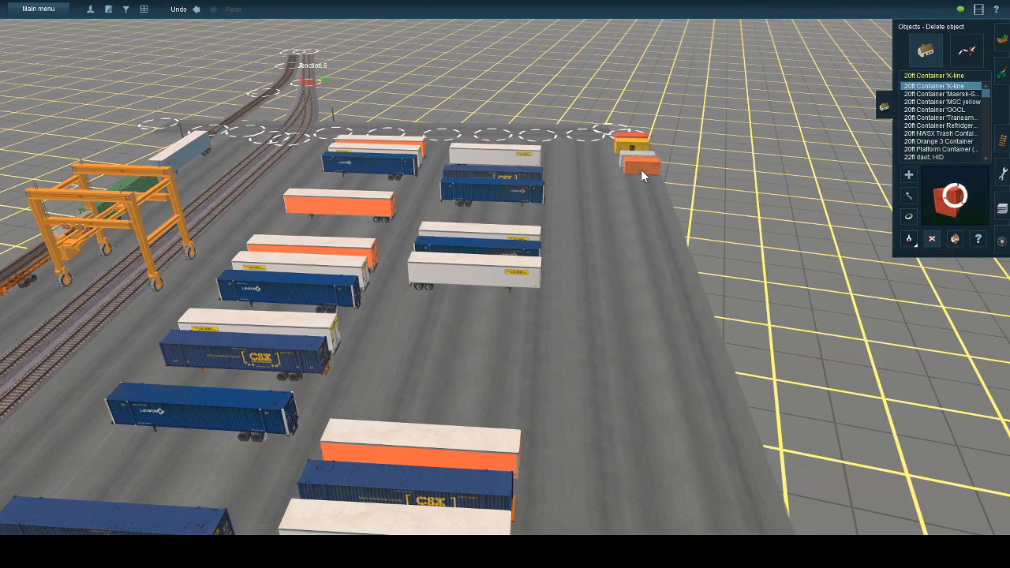
{"action": "right_click", "coordinate": [592, 171]}
{"action": "left_click", "coordinate": [966, 49]}
{"action": "key", "text": "Left"}
{"action": "key", "text": "Up"}
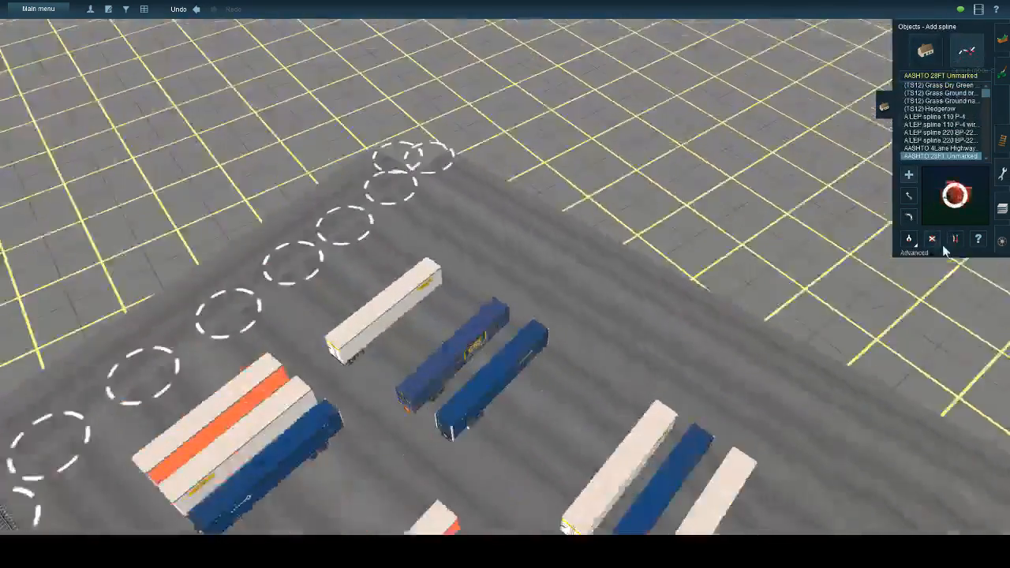
{"action": "left_click", "coordinate": [933, 240]}
{"action": "key", "text": "Left"}
{"action": "key", "text": "Down"}
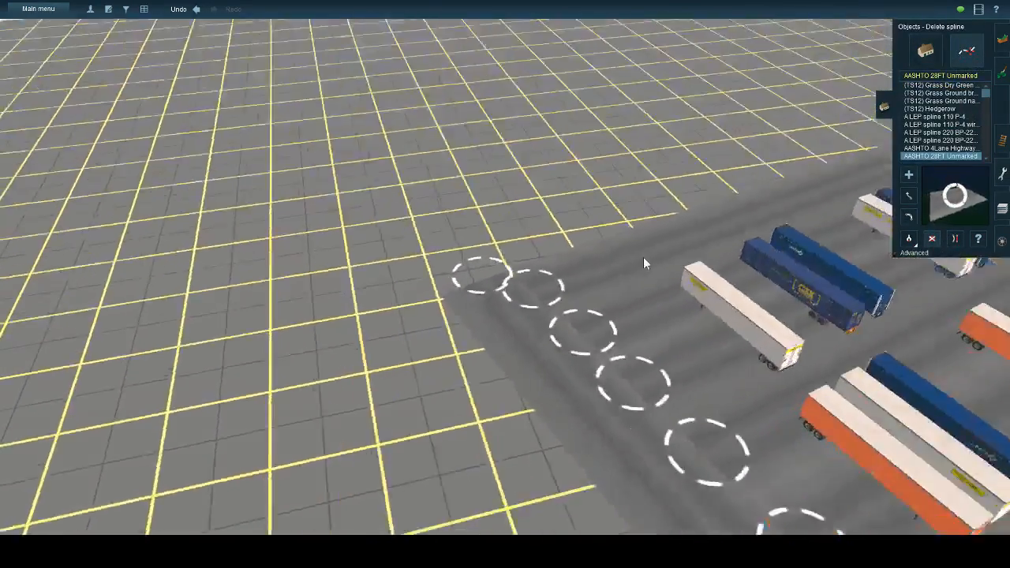
{"action": "left_click", "coordinate": [906, 176]}
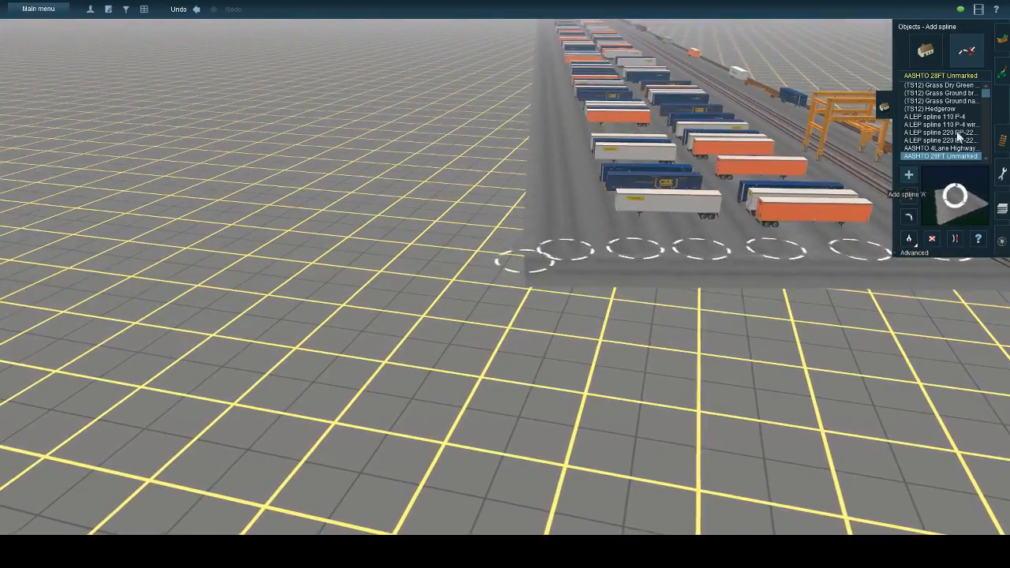
- Examine the length of the yard, checking the trailer rows, cranes and tracks toward the junction end
{"action": "right_click", "coordinate": [554, 89]}
{"action": "scroll", "coordinate": [524, 113], "scroll_direction": "down", "scroll_amount": 4}
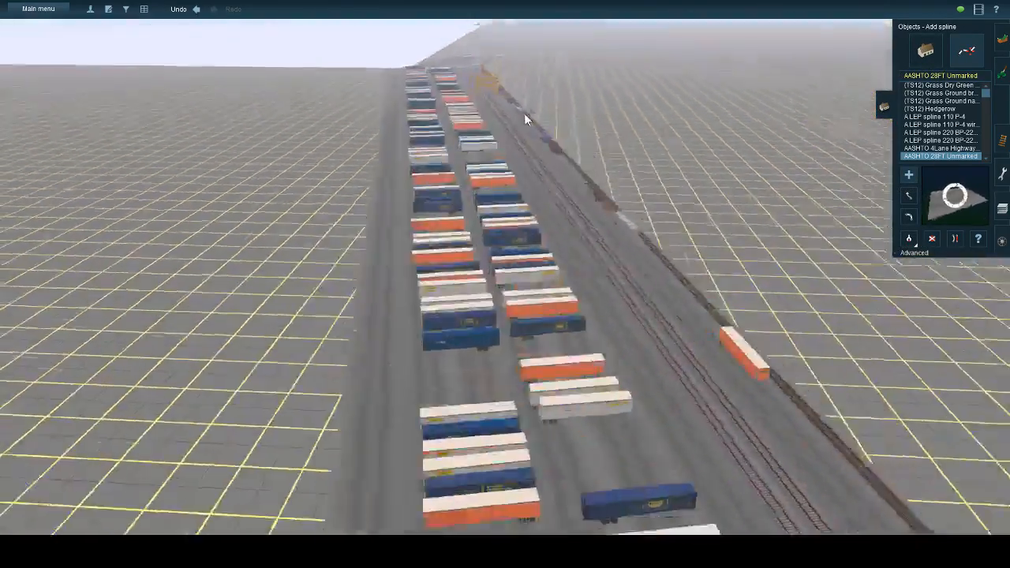
{"action": "key", "text": "Left"}
{"action": "key", "text": "Down"}
{"action": "key", "text": "Left"}
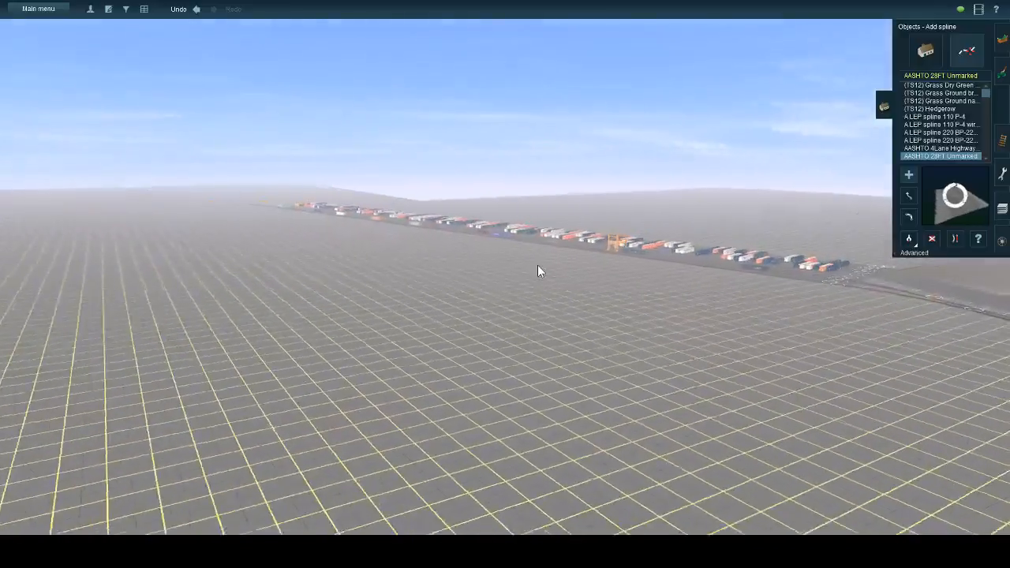
{"action": "scroll", "coordinate": [581, 282], "scroll_direction": "up", "scroll_amount": 2}
{"action": "right_click", "coordinate": [582, 276]}
{"action": "key", "text": "Left"}
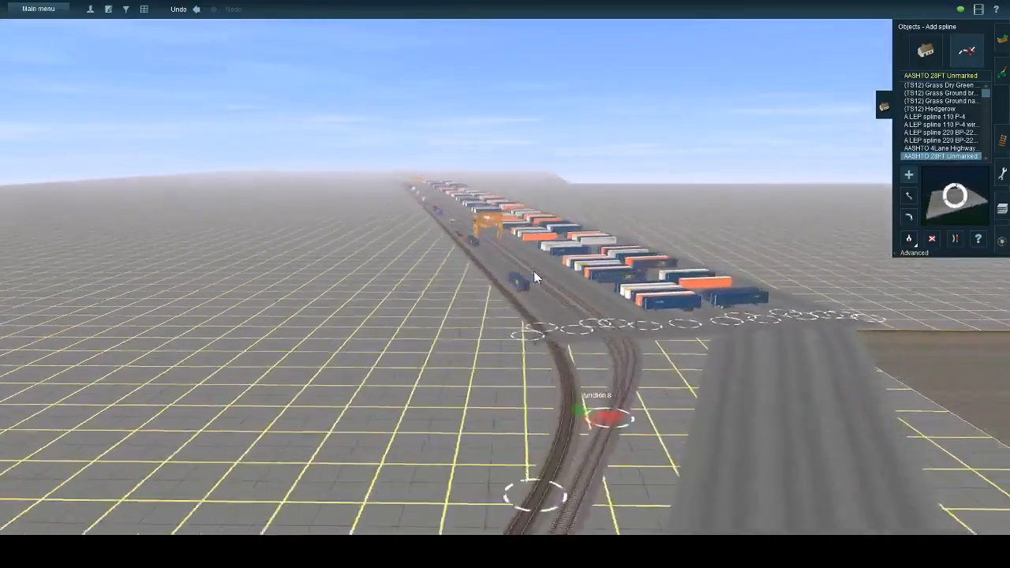
{"action": "scroll", "coordinate": [512, 267], "scroll_direction": "up", "scroll_amount": 3}
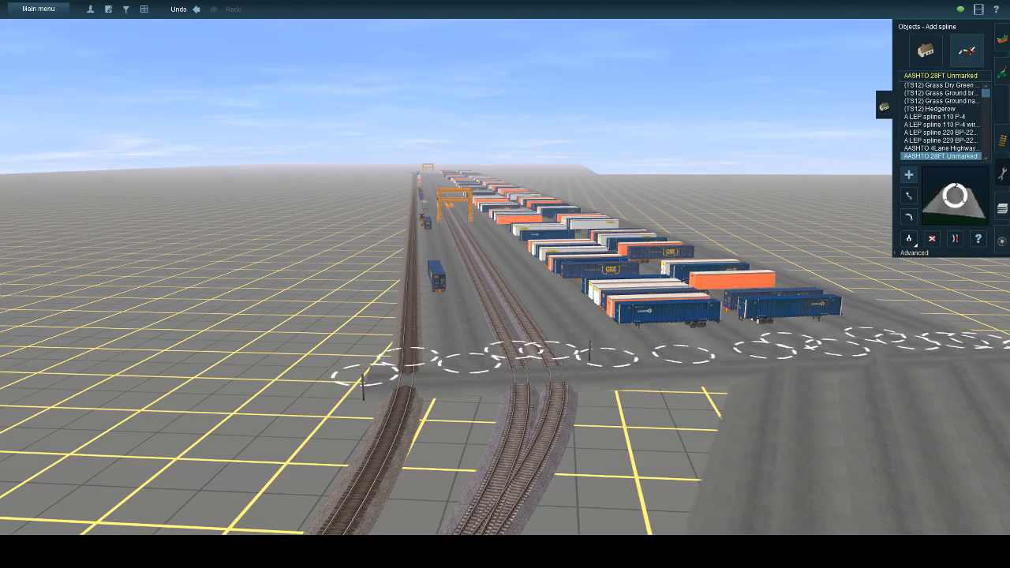
- Examine where the access road and tracks leave the paved lot at the junction end
{"action": "key", "text": "Up"}
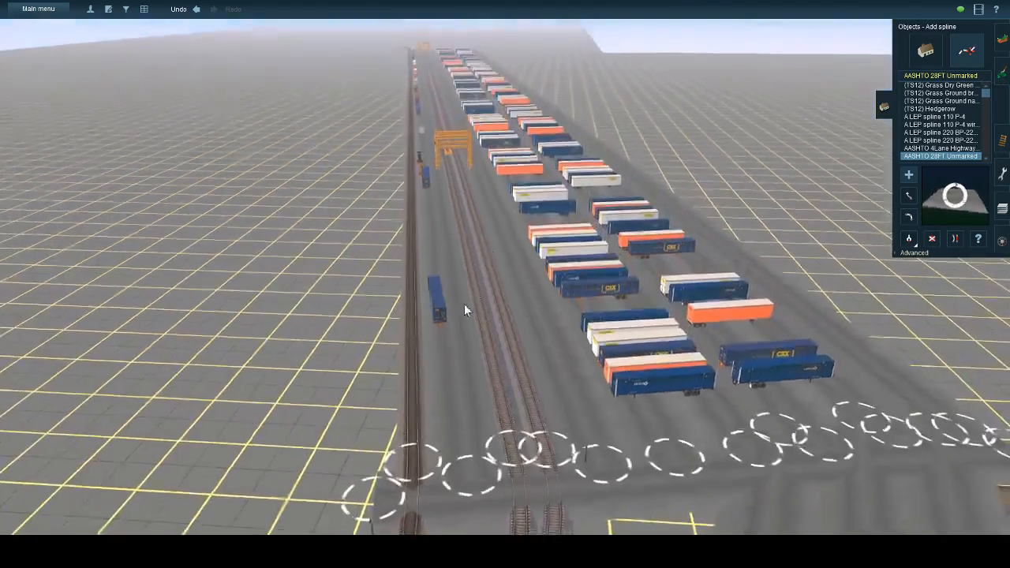
{"action": "scroll", "coordinate": [514, 319], "scroll_direction": "down", "scroll_amount": 5}
{"action": "key", "text": "Left"}
{"action": "right_click", "coordinate": [645, 336]}
{"action": "key", "text": "Left"}
{"action": "scroll", "coordinate": [556, 272], "scroll_direction": "up", "scroll_amount": 5}
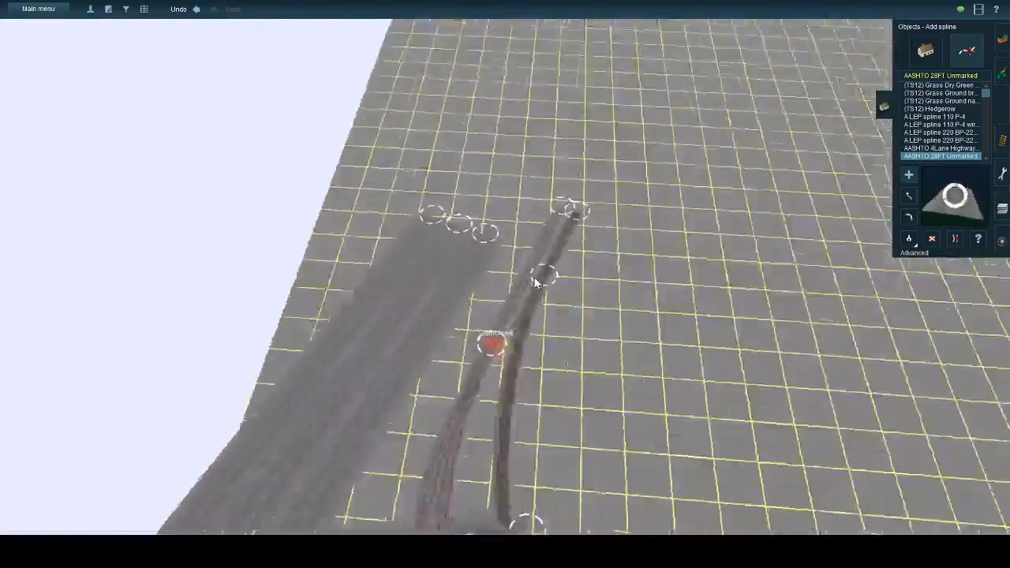
{"action": "key", "text": "Down"}
{"action": "key", "text": "Right"}
{"action": "key", "text": "Up"}
{"action": "scroll", "coordinate": [507, 271], "scroll_direction": "down", "scroll_amount": 4}
{"action": "key", "text": "Right"}
{"action": "scroll", "coordinate": [473, 264], "scroll_direction": "down", "scroll_amount": 3}
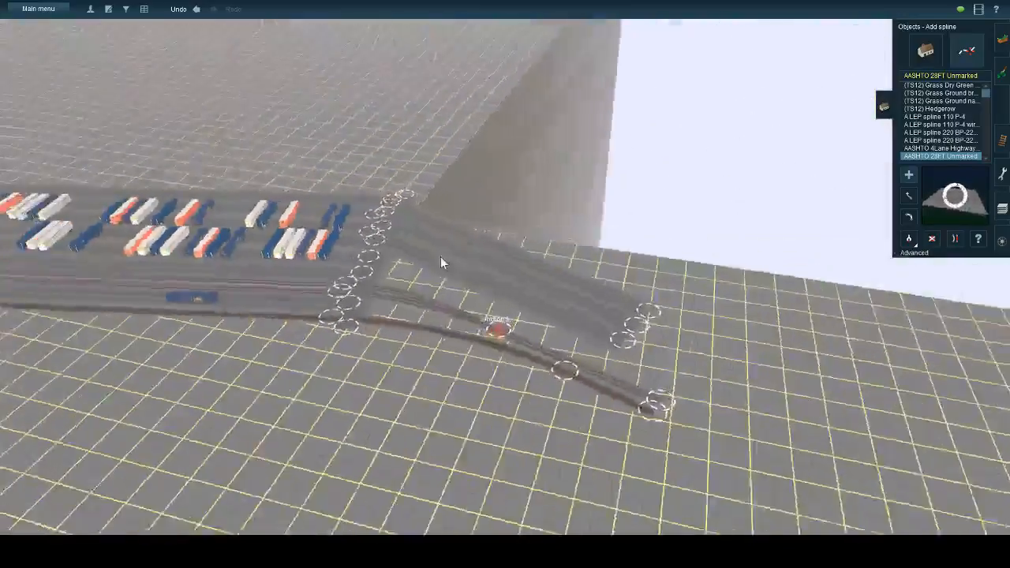
{"action": "right_click", "coordinate": [355, 236]}
{"action": "scroll", "coordinate": [394, 248], "scroll_direction": "up", "scroll_amount": 4}
{"action": "key", "text": "Up"}
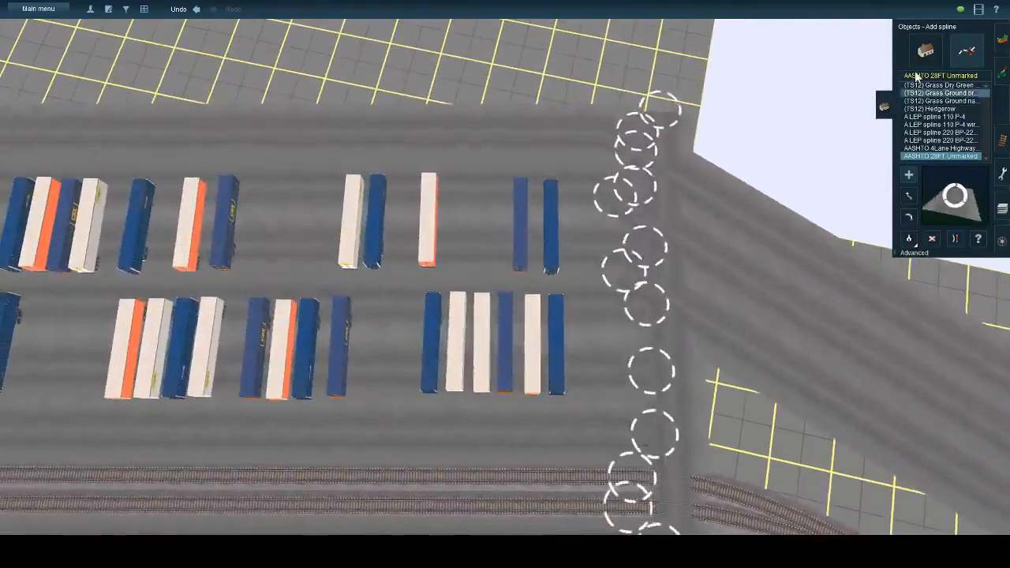
- Pick up the JR 53ft UMAX Ctr/Trlr from an existing trailer and place one where the access road meets the lot
{"action": "left_click", "coordinate": [924, 50]}
{"action": "key", "text": "Left"}
{"action": "left_click", "coordinate": [909, 238]}
{"action": "key", "text": "Down"}
{"action": "left_click", "coordinate": [608, 303]}
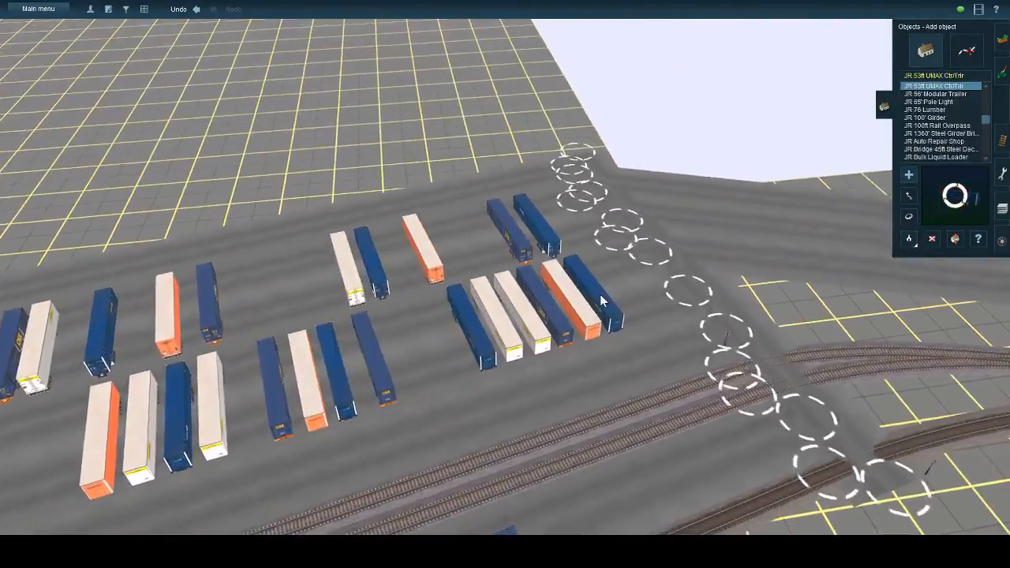
{"action": "right_click", "coordinate": [646, 229]}
{"action": "key", "text": "Right"}
{"action": "scroll", "coordinate": [591, 228], "scroll_direction": "up", "scroll_amount": 3}
{"action": "key", "text": "Right"}
{"action": "scroll", "coordinate": [513, 274], "scroll_direction": "up", "scroll_amount": 3}
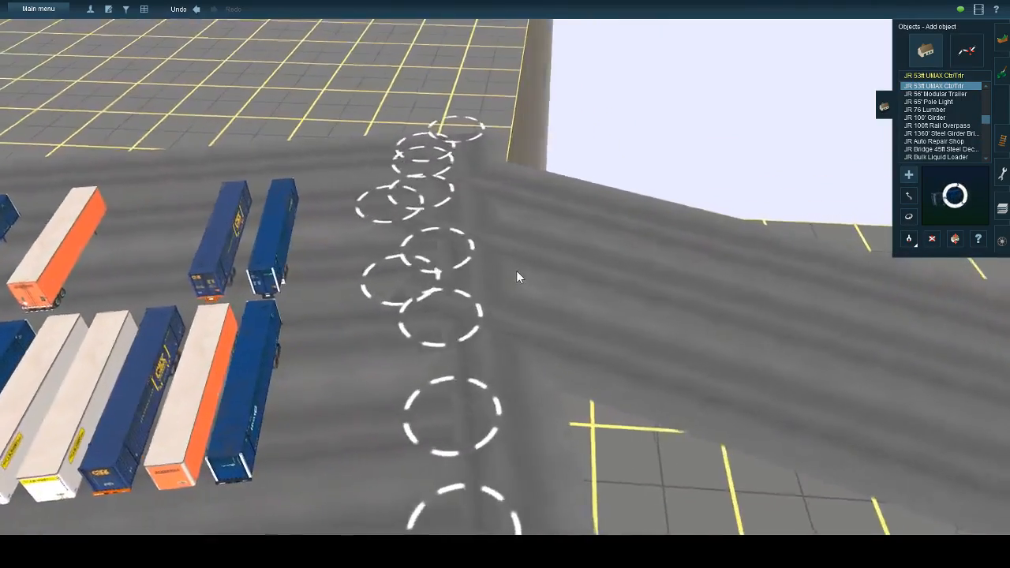
{"action": "key", "text": "Up"}
{"action": "left_click", "coordinate": [530, 189]}
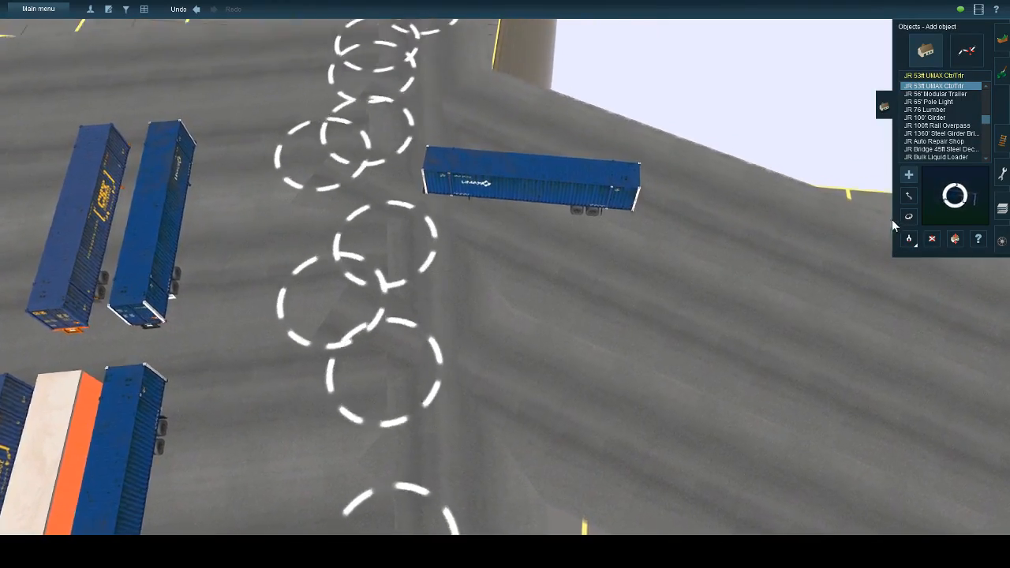
- Delete the UMAX trailer from the access road entrance
{"action": "key", "text": "Down"}
{"action": "left_click", "coordinate": [931, 238]}
{"action": "key", "text": "Up"}
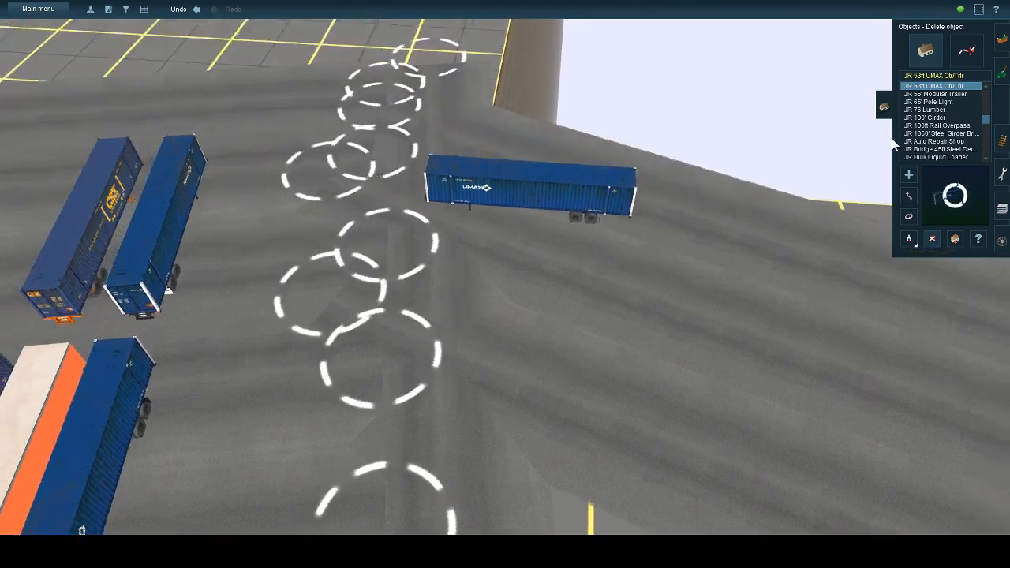
{"action": "left_click", "coordinate": [513, 207]}
{"action": "key", "text": "Down"}
{"action": "key", "text": "Left"}
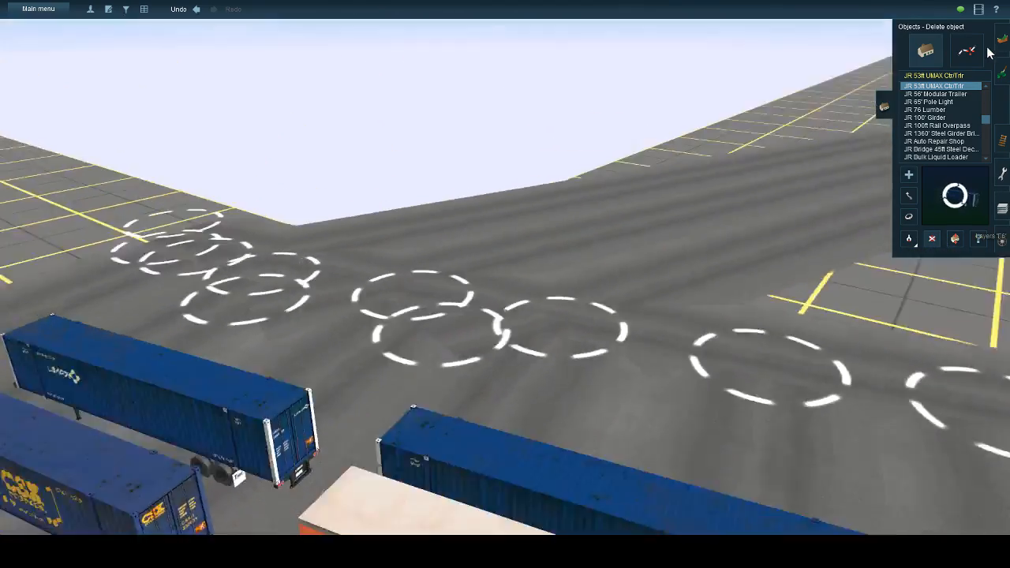
{"action": "left_click", "coordinate": [968, 52]}
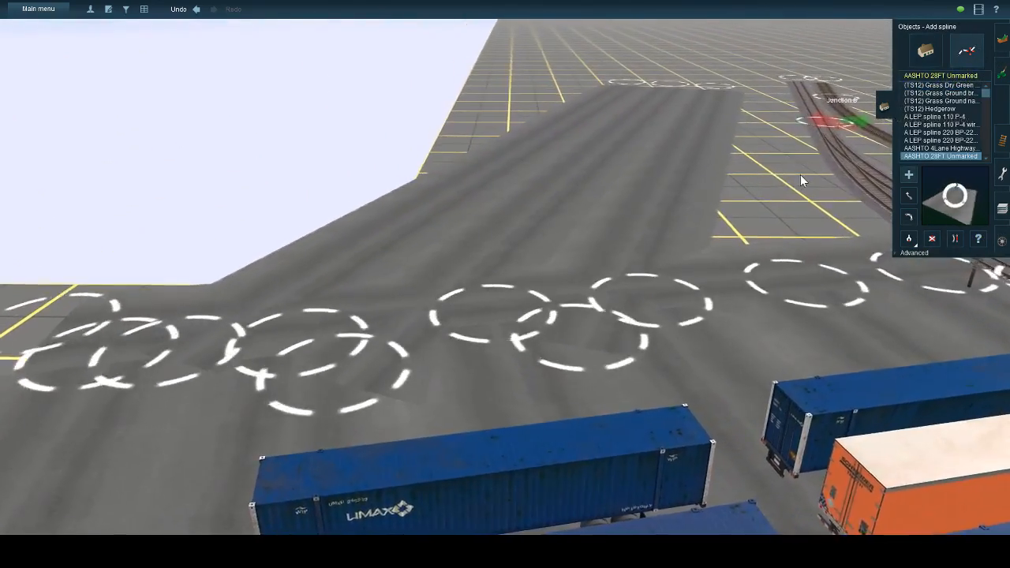
{"action": "scroll", "coordinate": [639, 305], "scroll_direction": "down", "scroll_amount": 2}
{"action": "key", "text": "Left"}
{"action": "left_click", "coordinate": [669, 279]}
{"action": "left_click", "coordinate": [733, 103]}
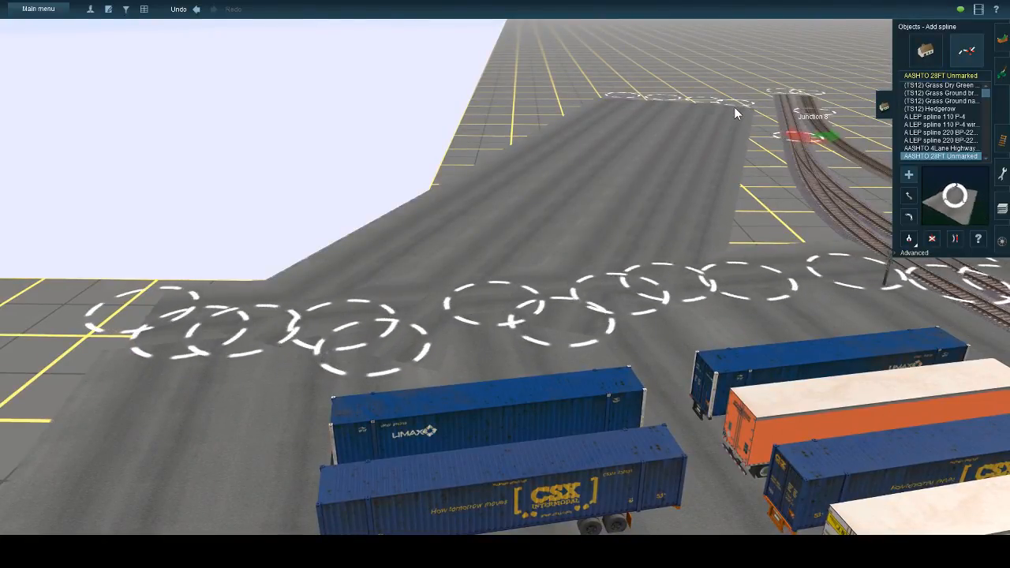
{"action": "key", "text": "Escape"}
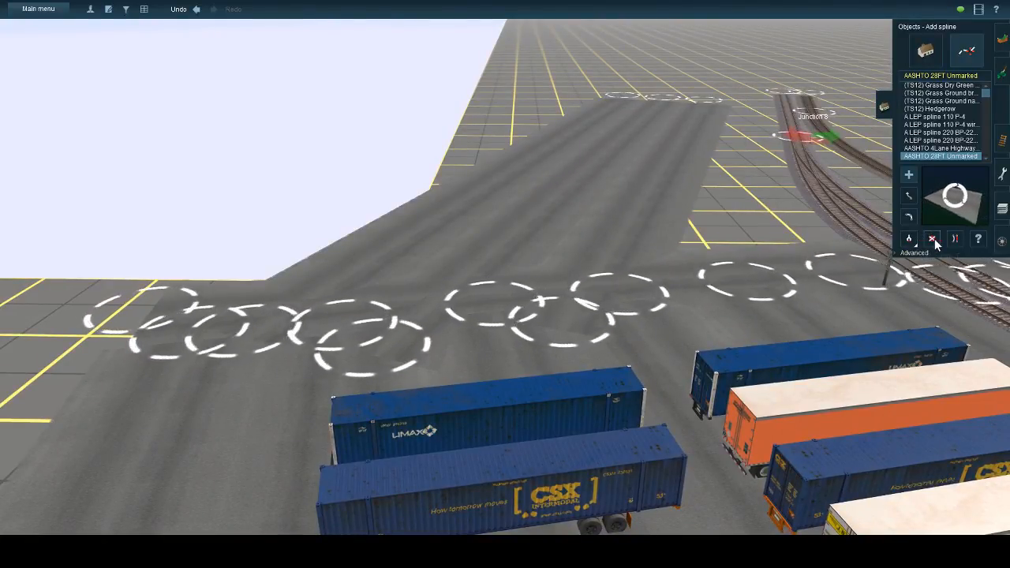
- Delete the three parallel road splines running out from the end of the paved lot
{"action": "left_click", "coordinate": [932, 238]}
{"action": "left_click", "coordinate": [621, 220]}
{"action": "left_click", "coordinate": [561, 202]}
{"action": "left_click", "coordinate": [502, 183]}
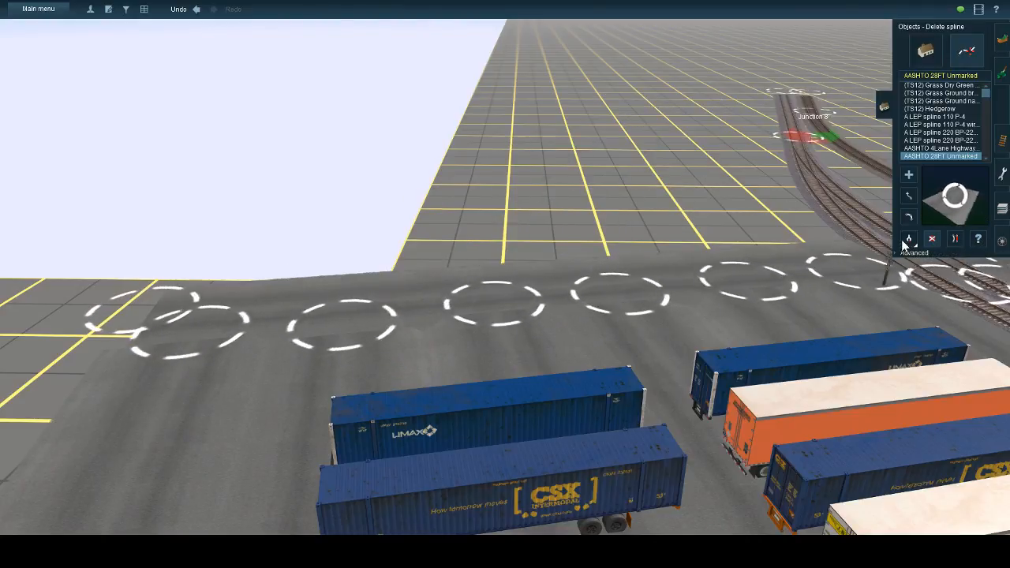
- Pick up the AASHTO 40FT Unmarked spline and lay one access road from the lot's end edge along the terrain boundary
{"action": "left_click", "coordinate": [904, 238]}
{"action": "left_click", "coordinate": [732, 273]}
{"action": "left_click_drag", "start_coordinate": [432, 296], "coordinate": [509, 46]}
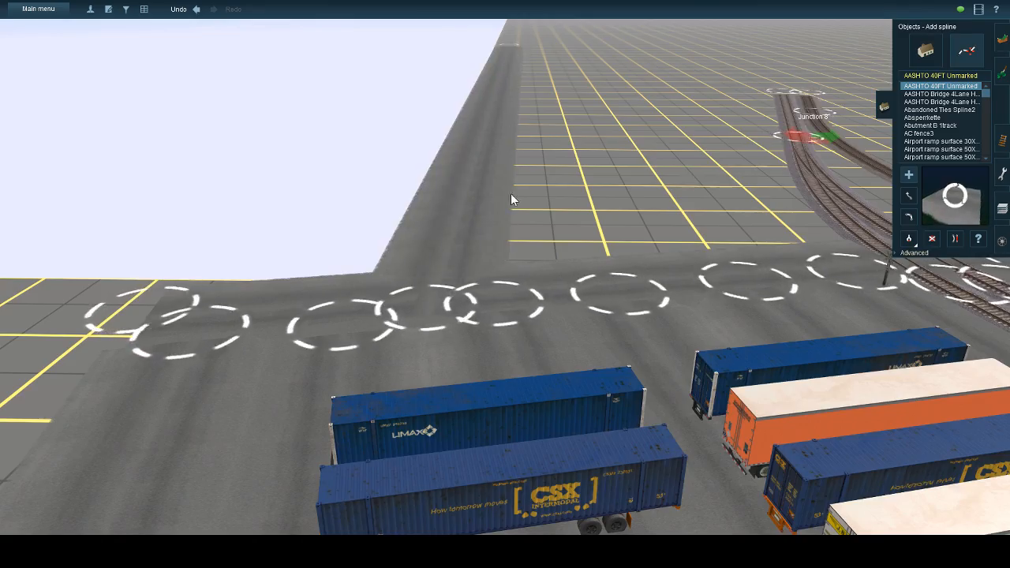
- Search the scenery objects for "truck red" and place a Usa - semi Truck red on the access road, facing the lot
{"action": "scroll", "coordinate": [512, 260], "scroll_direction": "down", "scroll_amount": 4}
{"action": "key", "text": "Right"}
{"action": "scroll", "coordinate": [505, 285], "scroll_direction": "up", "scroll_amount": 4}
{"action": "key", "text": "Down"}
{"action": "key", "text": "Left"}
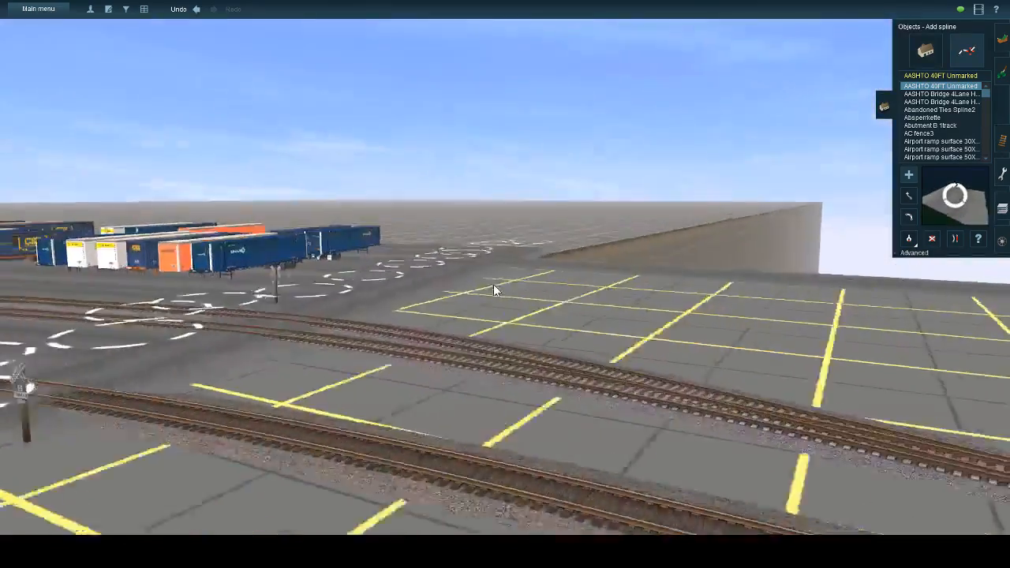
{"action": "key", "text": "Up"}
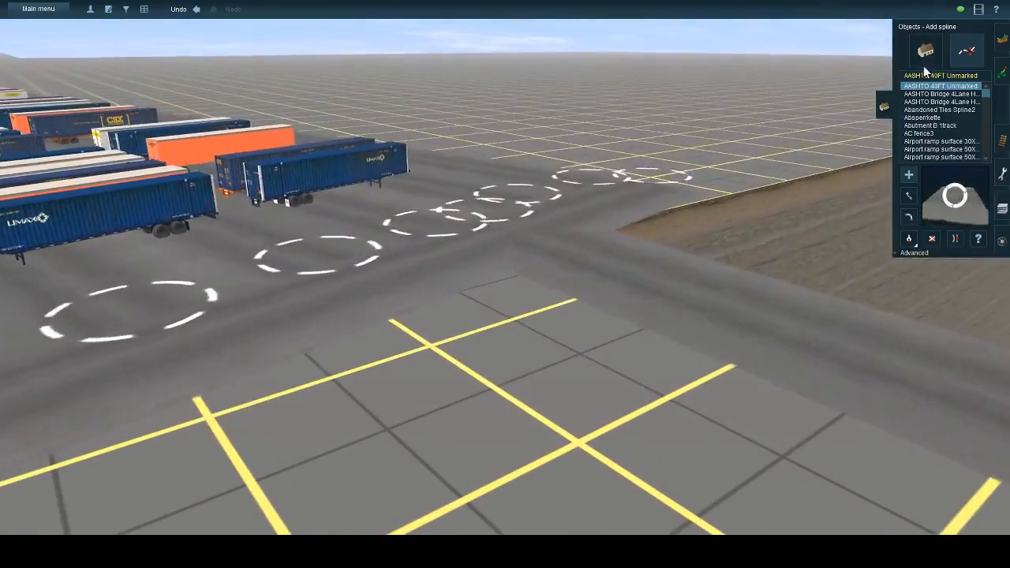
{"action": "left_click", "coordinate": [925, 51]}
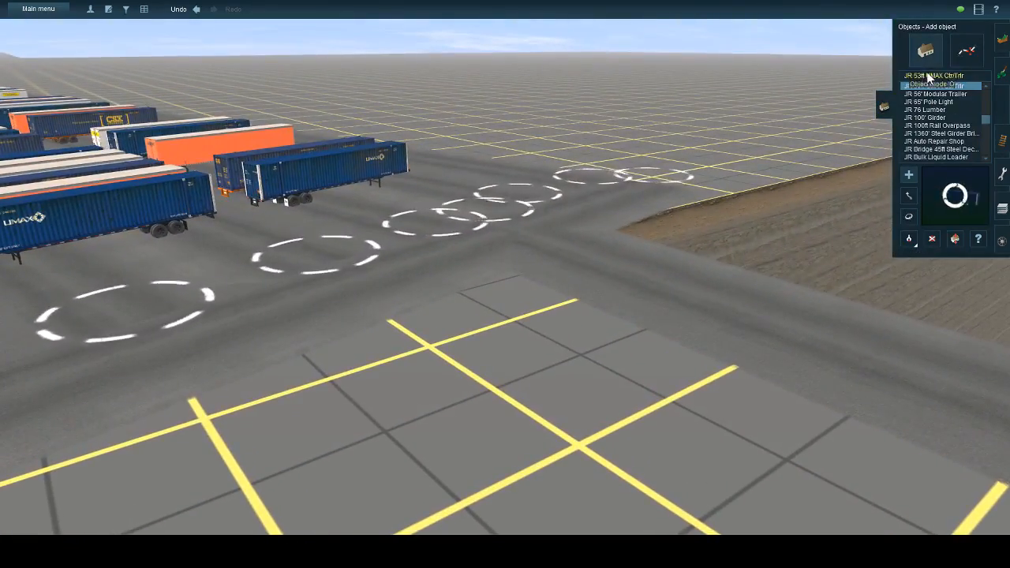
{"action": "left_click", "coordinate": [920, 77]}
{"action": "type", "text": "truck red"}
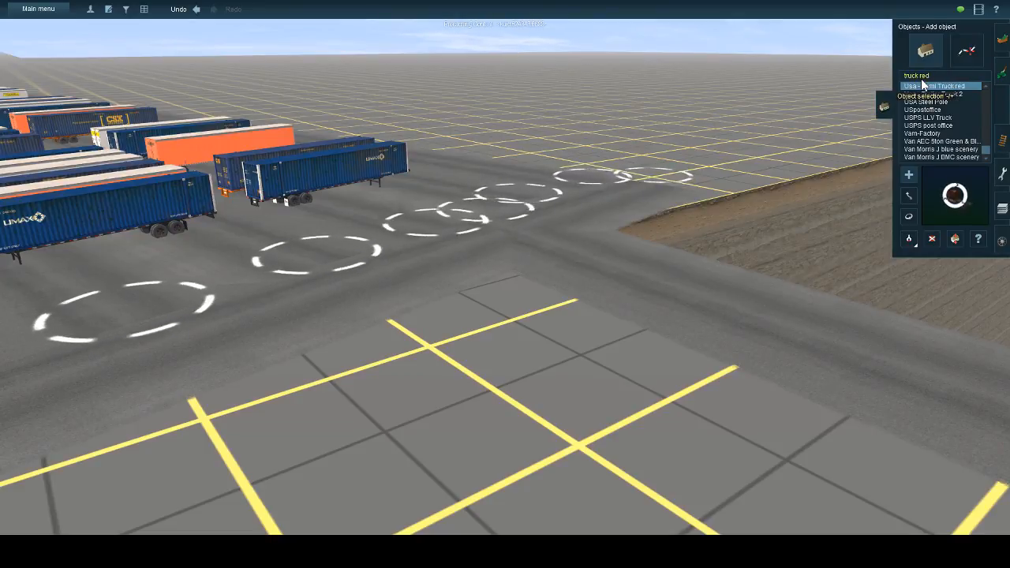
{"action": "left_click", "coordinate": [812, 331]}
- Place a Usa - Trailer Truck 2 behind the red truck on the access road and move it to couple with the cab
{"action": "key", "text": "Up"}
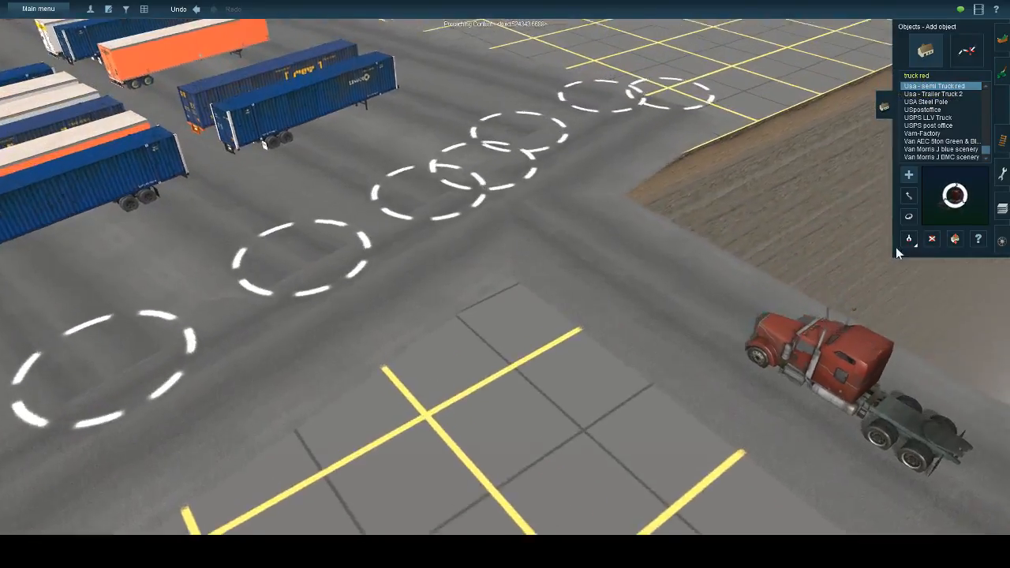
{"action": "key", "text": "Left"}
{"action": "left_click", "coordinate": [964, 93]}
{"action": "key", "text": "Up"}
{"action": "key", "text": "Right"}
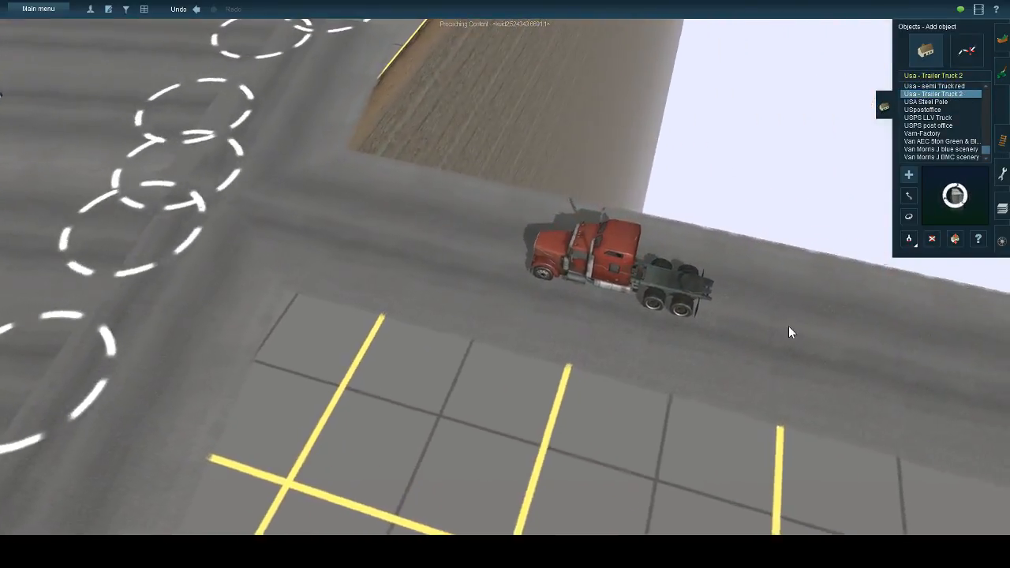
{"action": "left_click", "coordinate": [788, 325]}
{"action": "key", "text": "Left"}
{"action": "key", "text": "Down"}
{"action": "left_click", "coordinate": [906, 196]}
{"action": "key", "text": "Up"}
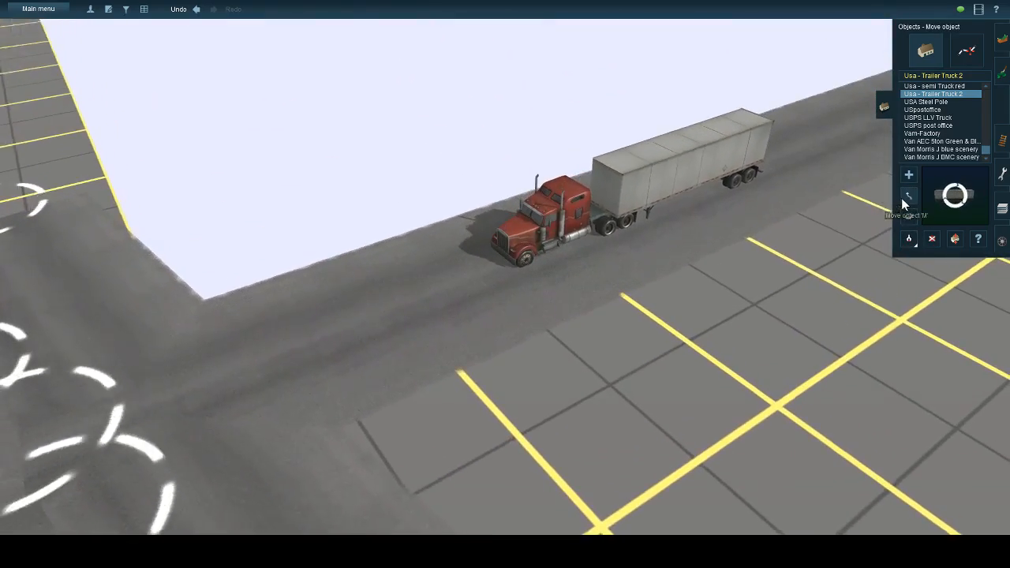
{"action": "left_click_drag", "start_coordinate": [674, 173], "coordinate": [658, 173]}
- Place a Usa - semi Truck red at the front of the empty chassis between the tracks and rotate it into line
{"action": "key", "text": "Down"}
{"action": "scroll", "coordinate": [534, 373], "scroll_direction": "down", "scroll_amount": 5}
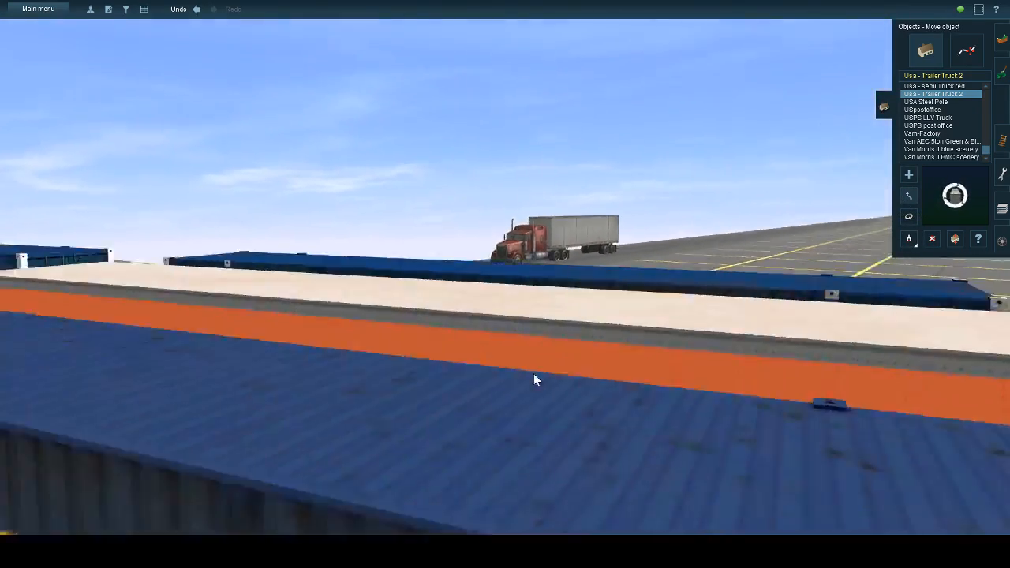
{"action": "key", "text": "Left"}
{"action": "right_click_drag", "start_coordinate": [517, 331], "coordinate": [454, 268]}
{"action": "key", "text": "Up"}
{"action": "right_click", "coordinate": [475, 229]}
{"action": "scroll", "coordinate": [475, 230], "scroll_direction": "up", "scroll_amount": 5}
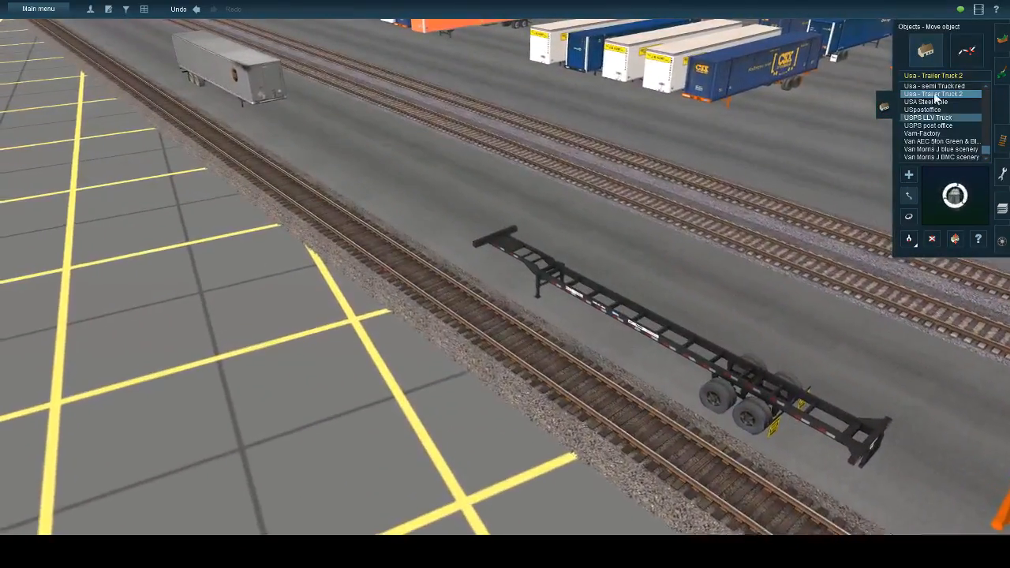
{"action": "left_click", "coordinate": [935, 86]}
{"action": "left_click", "coordinate": [447, 234]}
{"action": "right_click", "coordinate": [447, 235]}
{"action": "key", "text": "Up"}
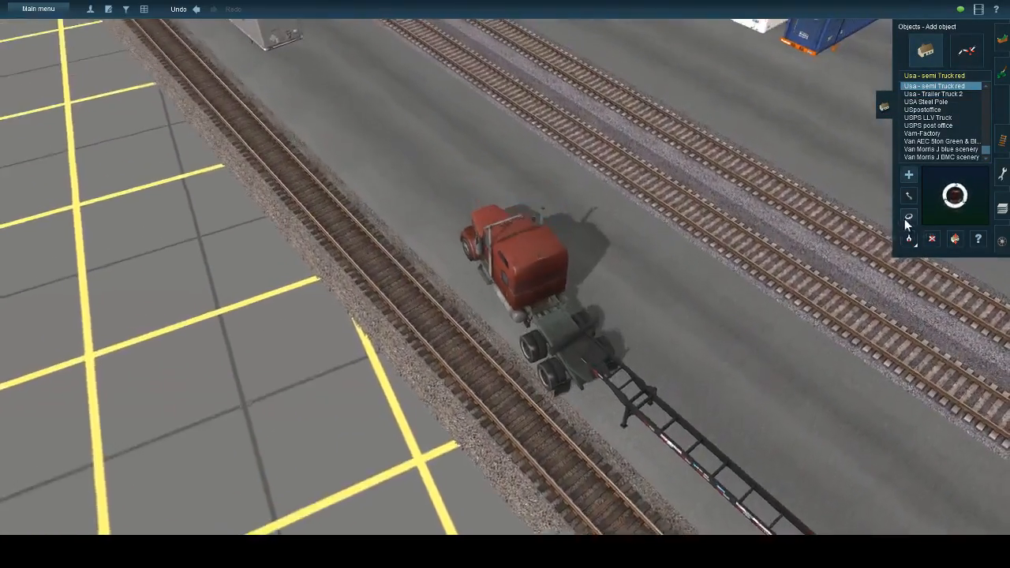
{"action": "left_click", "coordinate": [907, 217]}
{"action": "left_click_drag", "start_coordinate": [566, 322], "coordinate": [575, 321]}
- Place a Usa - semi Truck red in the lane between the crane tracks and the trailers, and adjust its rotation
{"action": "key", "text": "Left"}
{"action": "key", "text": "Down"}
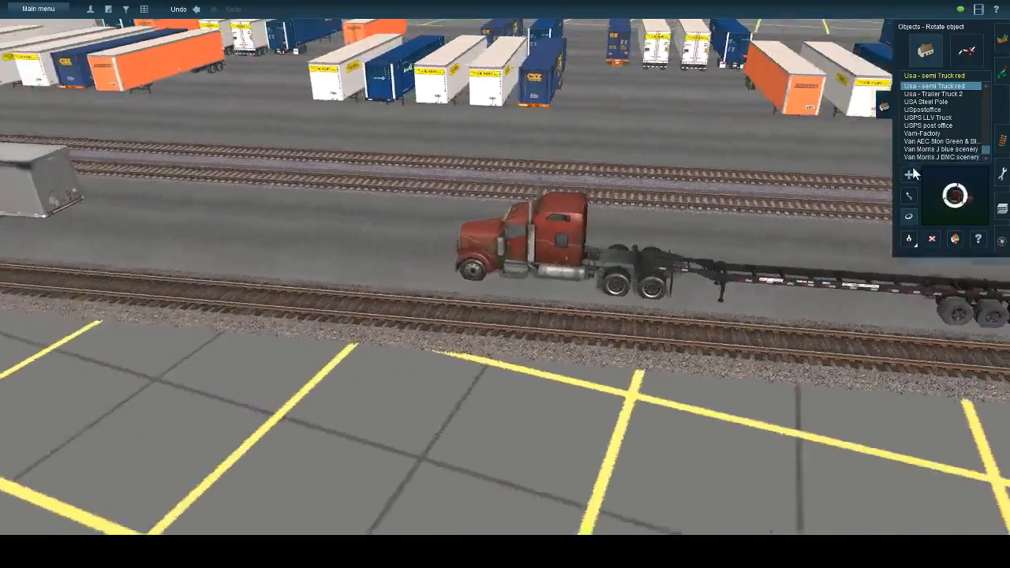
{"action": "left_click", "coordinate": [908, 173]}
{"action": "right_click", "coordinate": [655, 187]}
{"action": "key", "text": "Right"}
{"action": "left_click", "coordinate": [569, 233]}
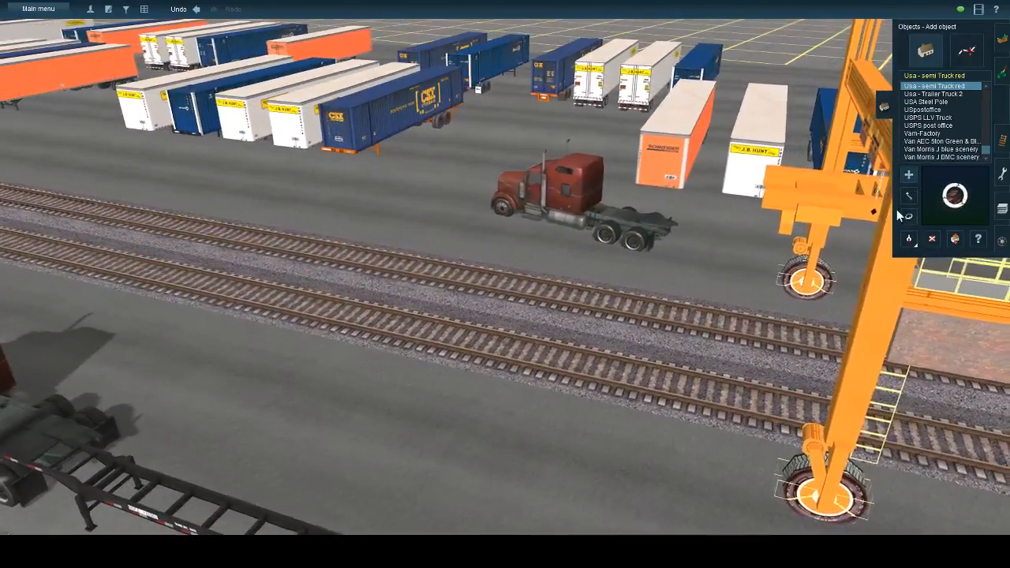
{"action": "left_click", "coordinate": [907, 216]}
{"action": "left_click_drag", "start_coordinate": [737, 214], "coordinate": [921, 257]}
- Place a Usa - semi Truck red in the outer driving lane beside the trailer rows and rotate it along the lane
{"action": "key", "text": "Right"}
{"action": "left_click", "coordinate": [909, 174]}
{"action": "key", "text": "Right"}
{"action": "right_click", "coordinate": [676, 329]}
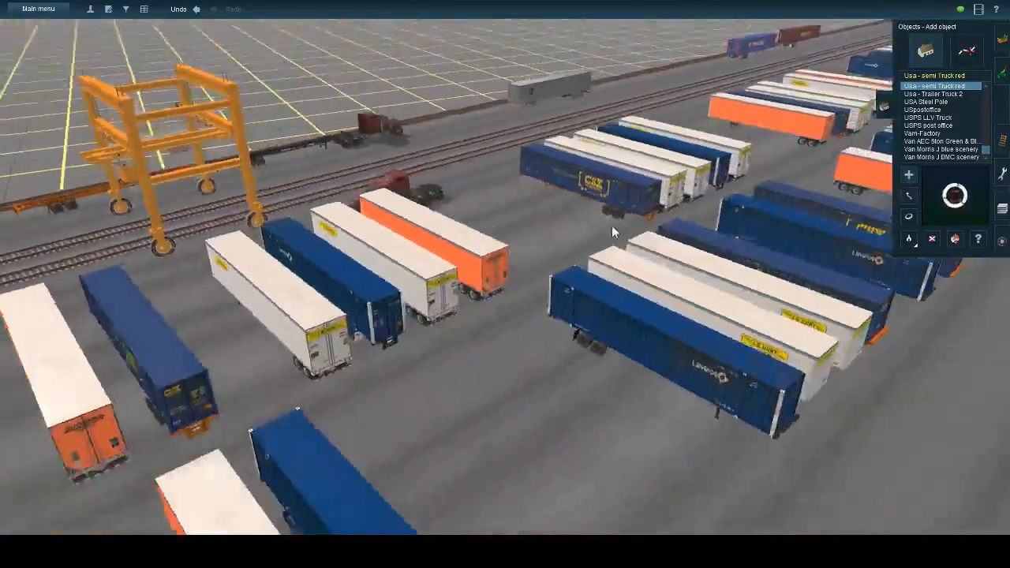
{"action": "right_click", "coordinate": [611, 225]}
{"action": "key", "text": "Right"}
{"action": "scroll", "coordinate": [641, 317], "scroll_direction": "down", "scroll_amount": 3}
{"action": "left_click", "coordinate": [606, 379]}
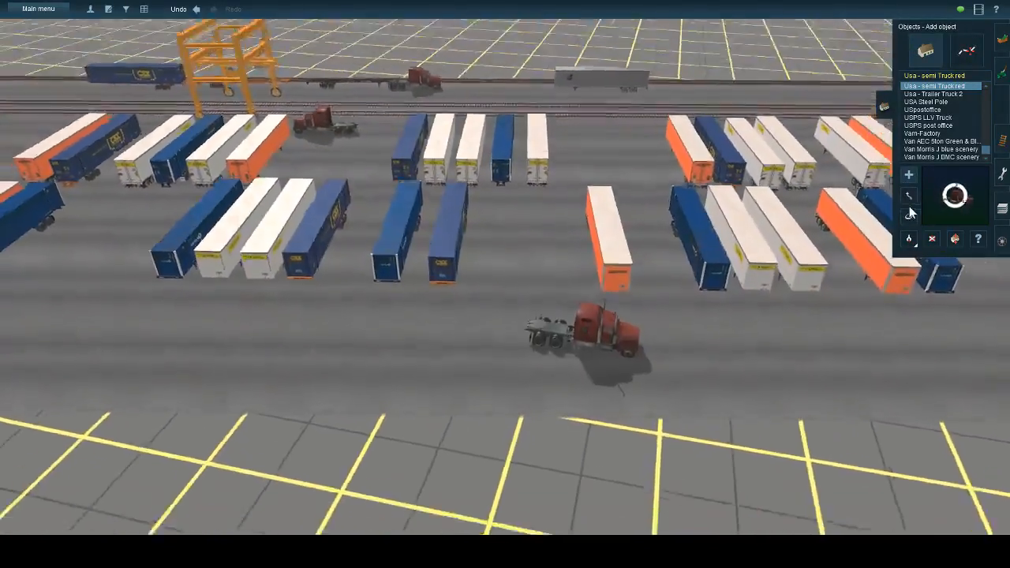
{"action": "left_click", "coordinate": [908, 216]}
{"action": "right_click", "coordinate": [735, 190]}
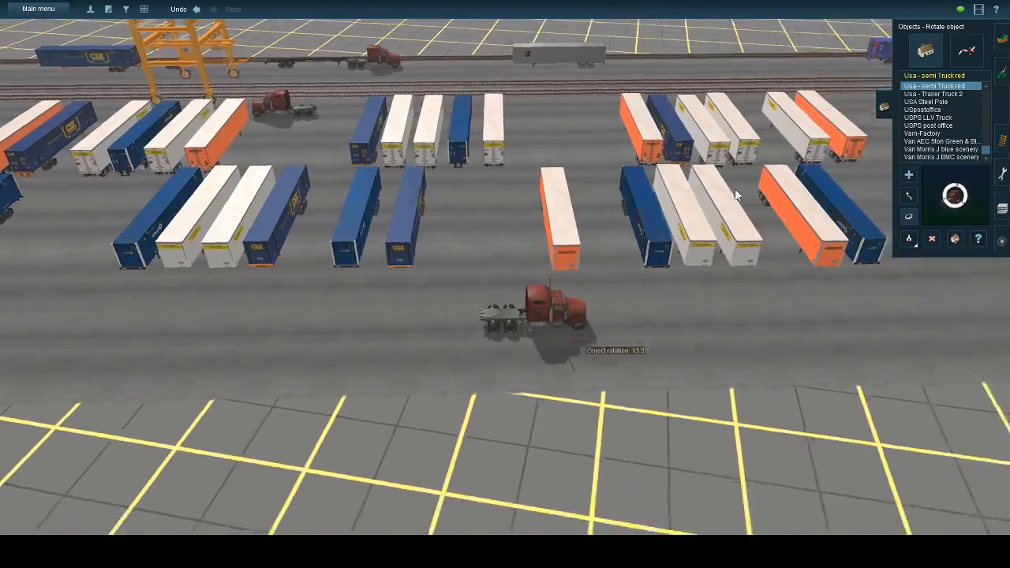
- Place a Usa - semi Truck red at the nose of a CSX trailer in the trackside row, rotate it and move it underneath
{"action": "key", "text": "Right"}
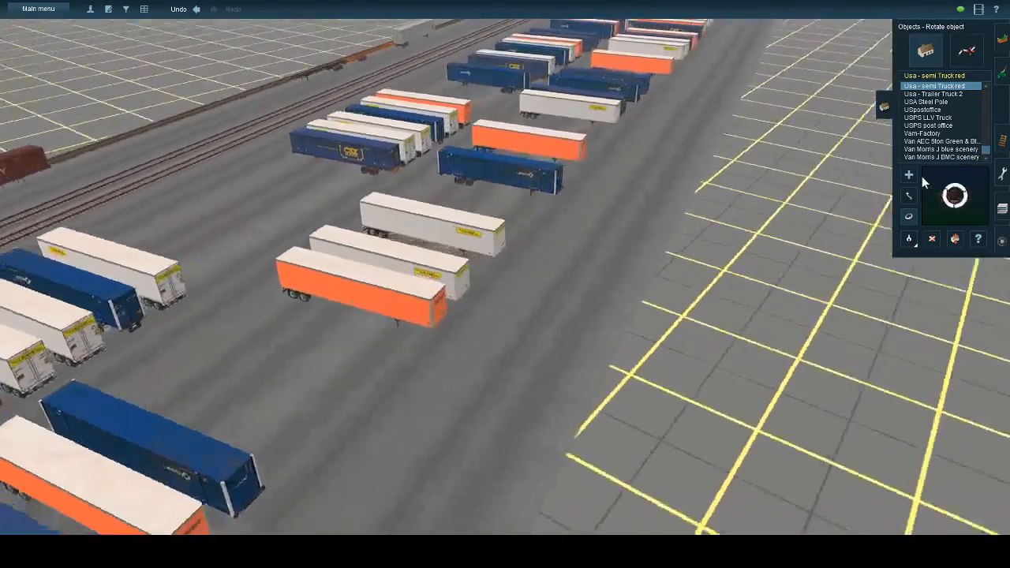
{"action": "left_click", "coordinate": [908, 174]}
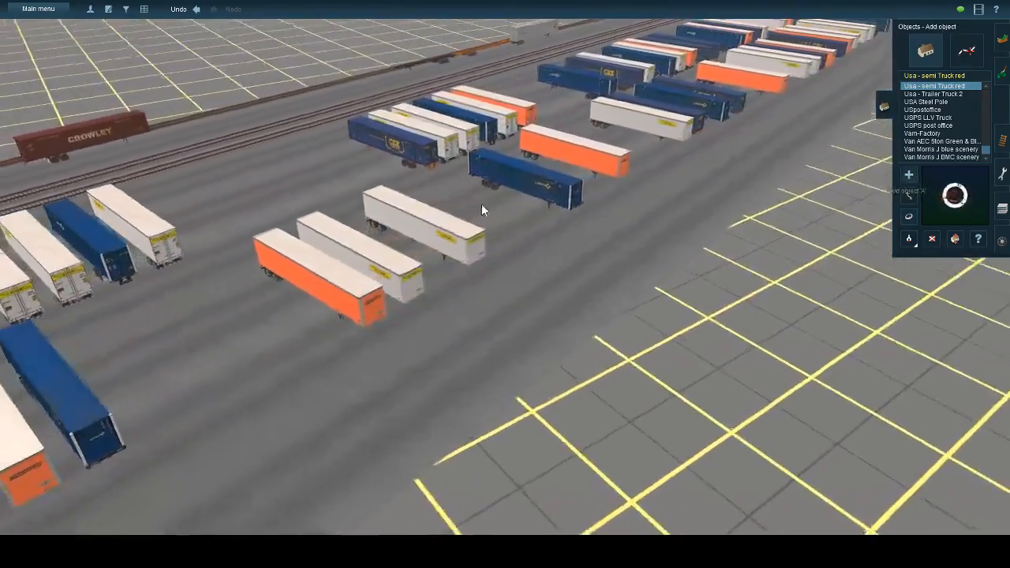
{"action": "right_click", "coordinate": [373, 194]}
{"action": "key", "text": "Right"}
{"action": "scroll", "coordinate": [372, 194], "scroll_direction": "up", "scroll_amount": 4}
{"action": "left_click", "coordinate": [351, 285]}
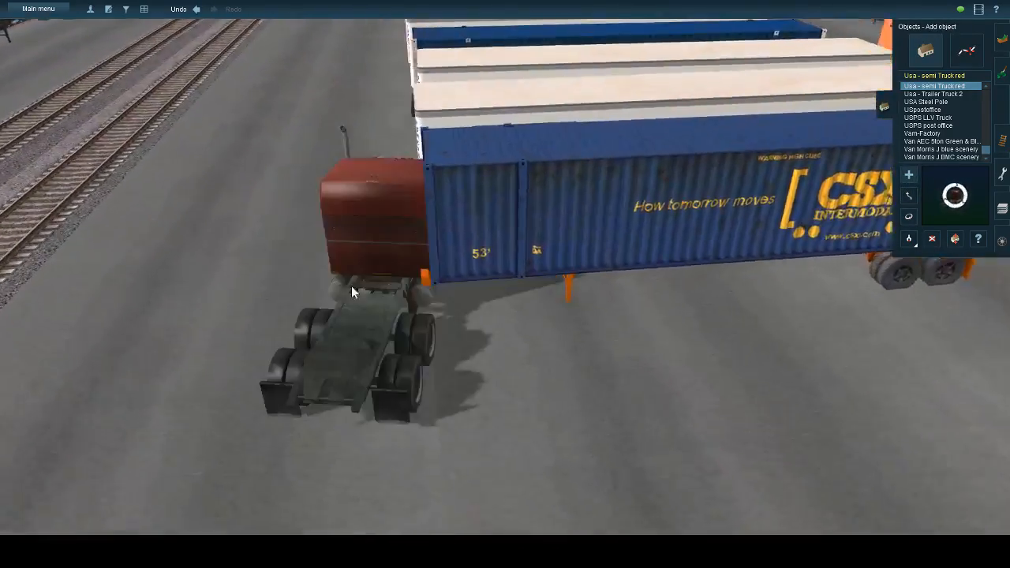
{"action": "key", "text": "Left"}
{"action": "left_click", "coordinate": [908, 216]}
{"action": "left_click_drag", "start_coordinate": [615, 331], "coordinate": [793, 308]}
{"action": "left_click", "coordinate": [908, 195]}
{"action": "left_click_drag", "start_coordinate": [590, 209], "coordinate": [514, 262]}
- Rotate the red truck coupled to the trackside CSX trailer so that it angles as if pulling out
{"action": "scroll", "coordinate": [495, 314], "scroll_direction": "down", "scroll_amount": 5}
{"action": "key", "text": "Left"}
{"action": "key", "text": "Down"}
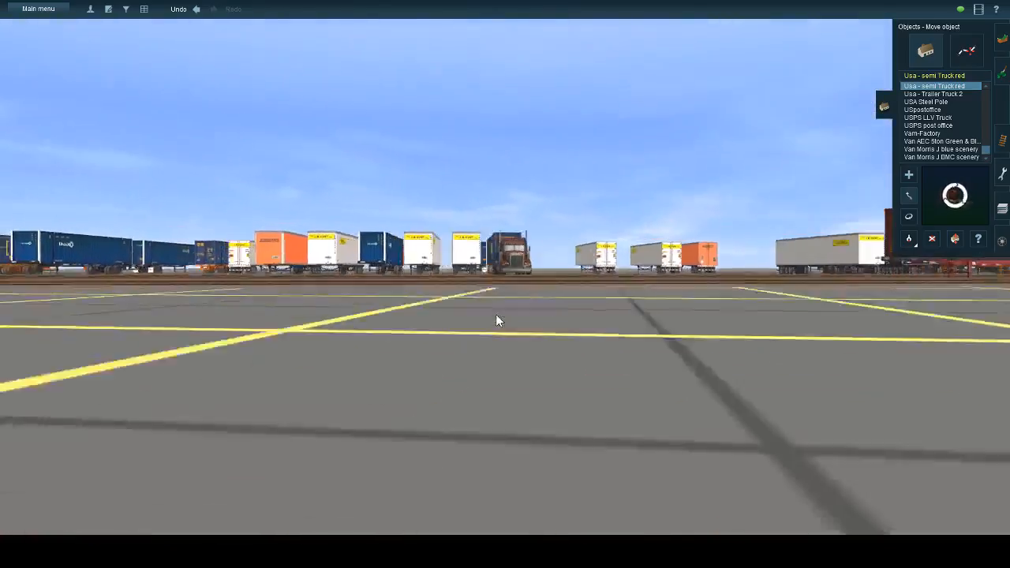
{"action": "key", "text": "Up"}
{"action": "key", "text": "Up"}
{"action": "left_click", "coordinate": [908, 216]}
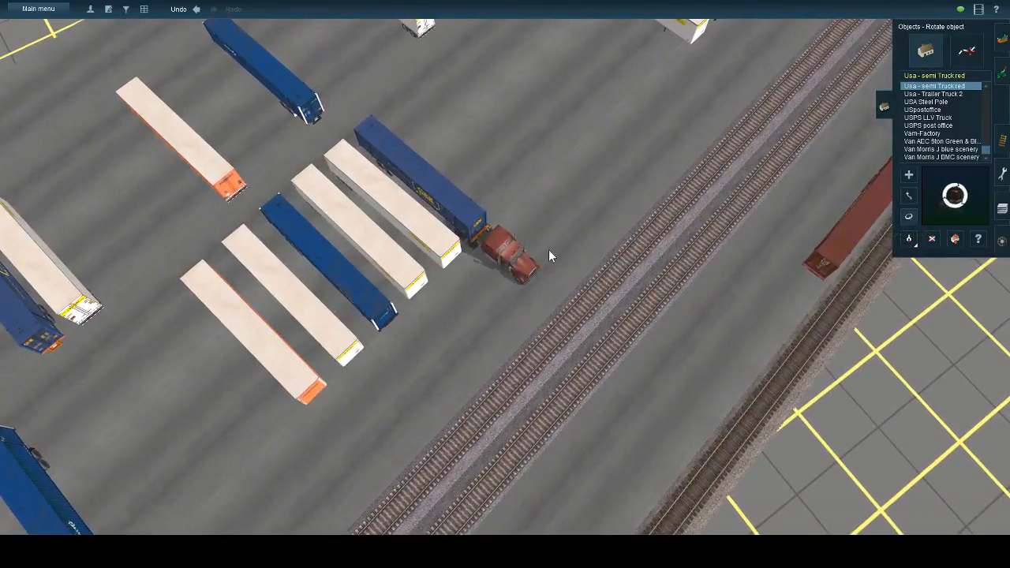
{"action": "left_click_drag", "start_coordinate": [514, 261], "coordinate": [528, 244]}
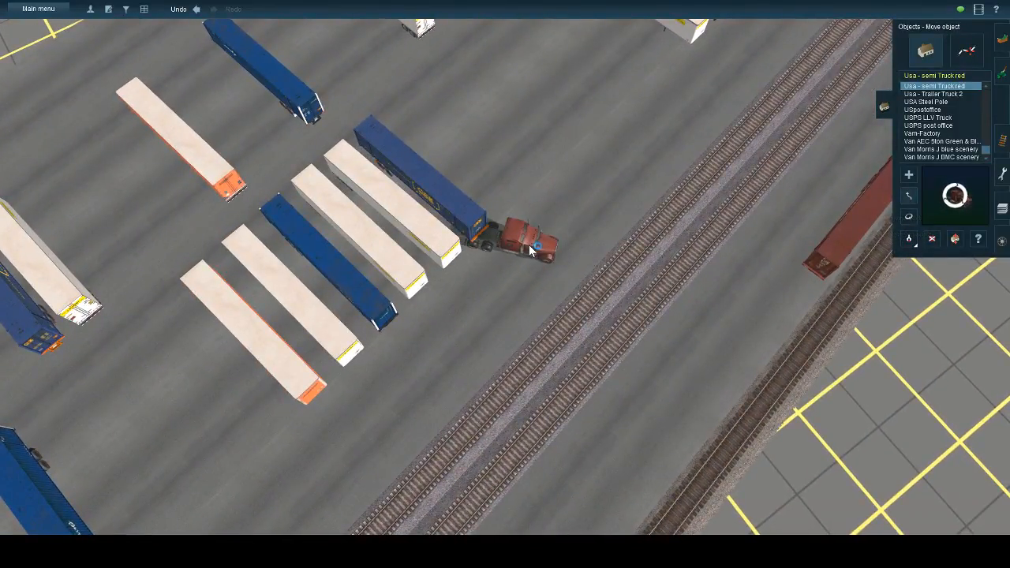
- Place a Usa - semi Truck red in front of a CSX trailer in the outer trailer row
{"action": "key", "text": "Down"}
{"action": "key", "text": "Left"}
{"action": "key", "text": "Left"}
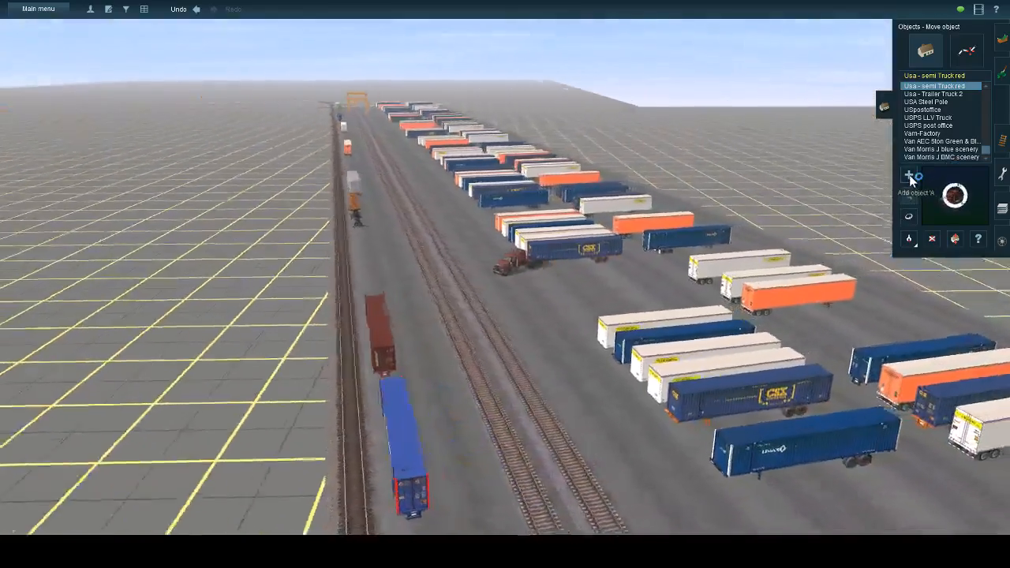
{"action": "left_click", "coordinate": [909, 176]}
{"action": "key", "text": "Up"}
{"action": "right_click_drag", "start_coordinate": [578, 233], "coordinate": [550, 236]}
{"action": "key", "text": "Left"}
{"action": "scroll", "coordinate": [540, 272], "scroll_direction": "up", "scroll_amount": 3}
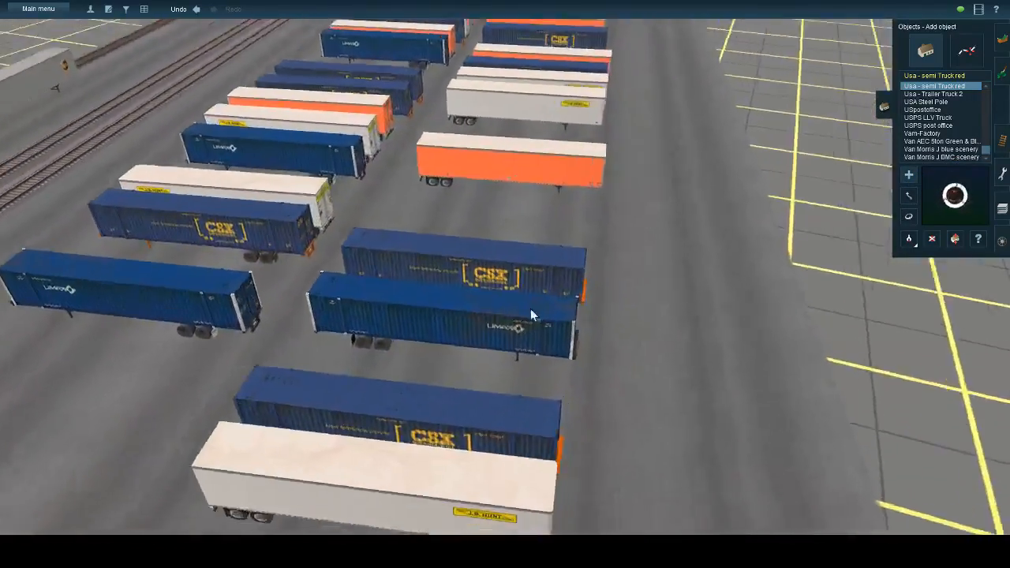
{"action": "key", "text": "Up"}
{"action": "right_click", "coordinate": [628, 282]}
{"action": "left_click", "coordinate": [584, 278]}
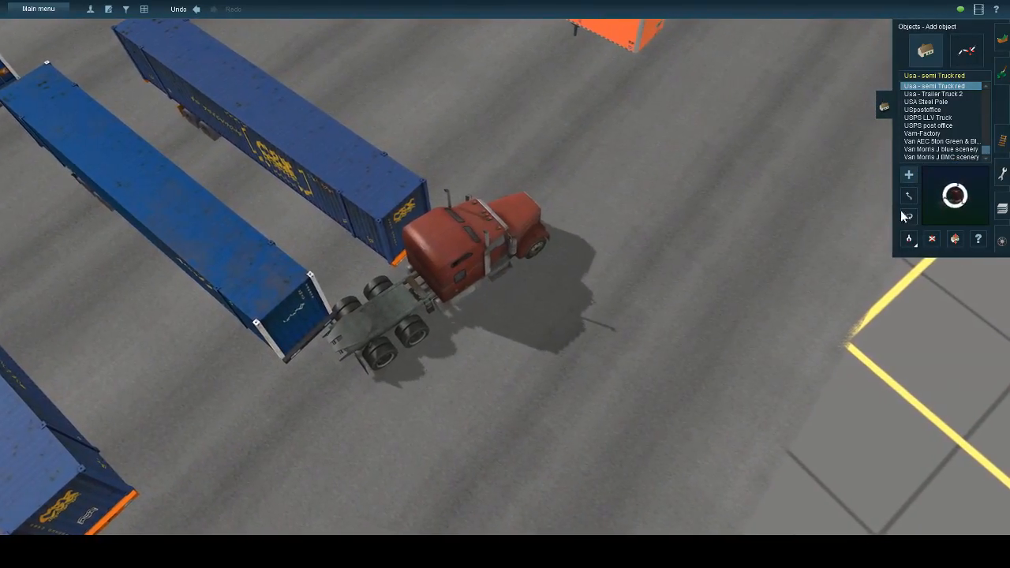
- Rotate the outer-row red truck away from the CSX trailer and move it back to couple with the trailer's nose
{"action": "left_click", "coordinate": [909, 217]}
{"action": "left_click_drag", "start_coordinate": [484, 238], "coordinate": [418, 303]}
{"action": "left_click", "coordinate": [907, 197]}
{"action": "mouse_move", "coordinate": [498, 233]}
{"action": "left_mouse_down"}
{"action": "mouse_move", "coordinate": [521, 230]}
{"action": "mouse_move", "coordinate": [500, 220]}
{"action": "left_mouse_up"}
- Place a Usa - semi Truck red beside the orange trailer in the outer row near the access road end
{"action": "key", "text": "Down"}
{"action": "scroll", "coordinate": [493, 252], "scroll_direction": "down", "scroll_amount": 3}
{"action": "key", "text": "Right"}
{"action": "key", "text": "Up"}
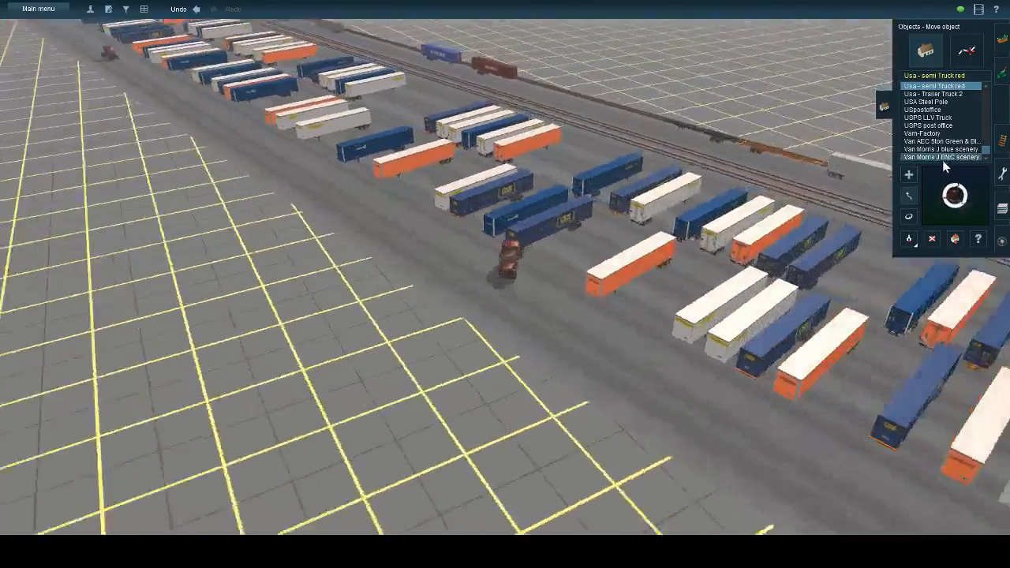
{"action": "left_click", "coordinate": [907, 173]}
{"action": "key", "text": "Down"}
{"action": "key", "text": "Left"}
{"action": "right_click", "coordinate": [564, 213]}
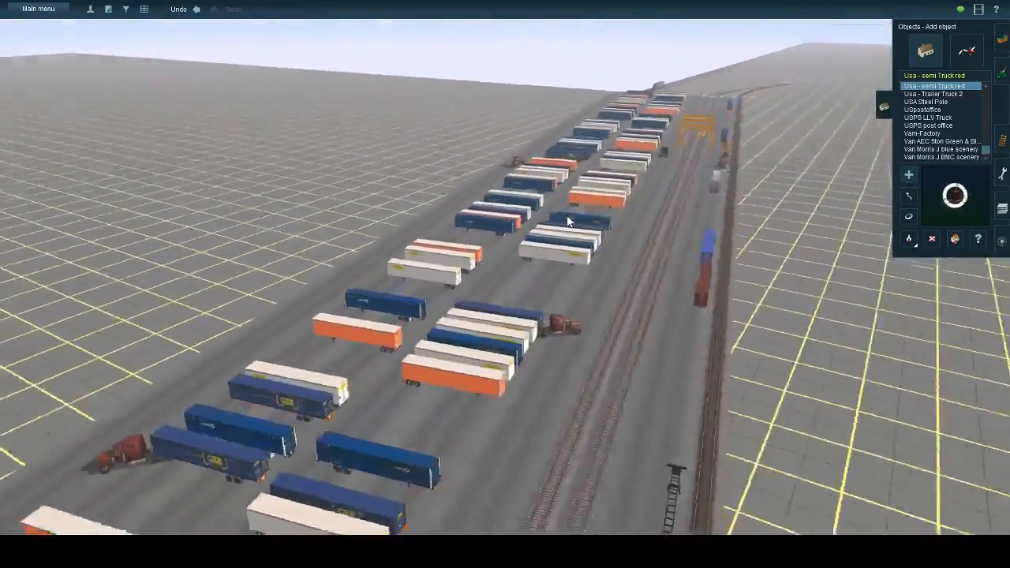
{"action": "key", "text": "Left"}
{"action": "key", "text": "Up"}
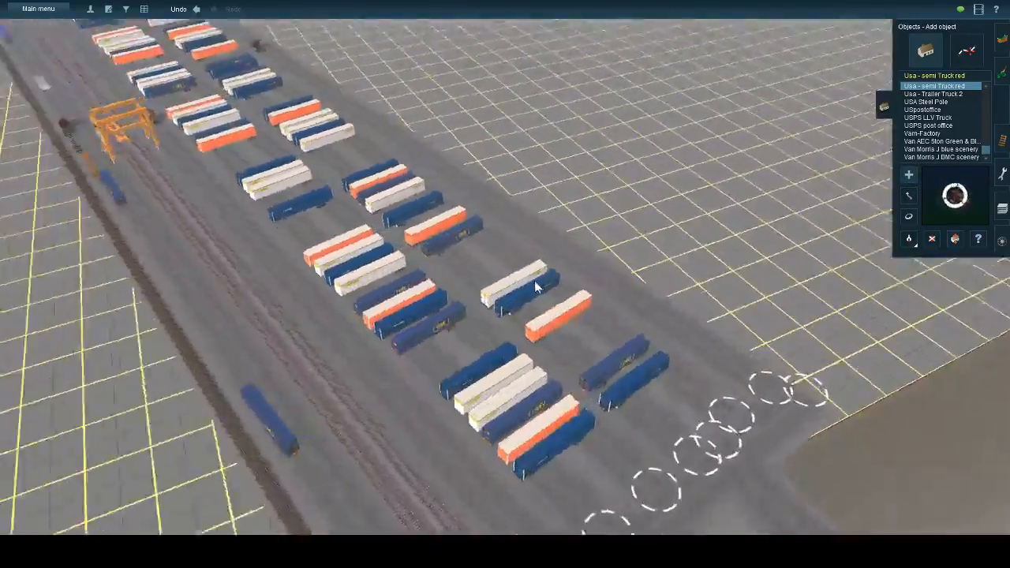
{"action": "scroll", "coordinate": [533, 284], "scroll_direction": "up", "scroll_amount": 4}
{"action": "left_click", "coordinate": [503, 316]}
- Rotate the new red truck to face away from the orange trailer and move it under the trailer's nose
{"action": "scroll", "coordinate": [503, 316], "scroll_direction": "up", "scroll_amount": 3}
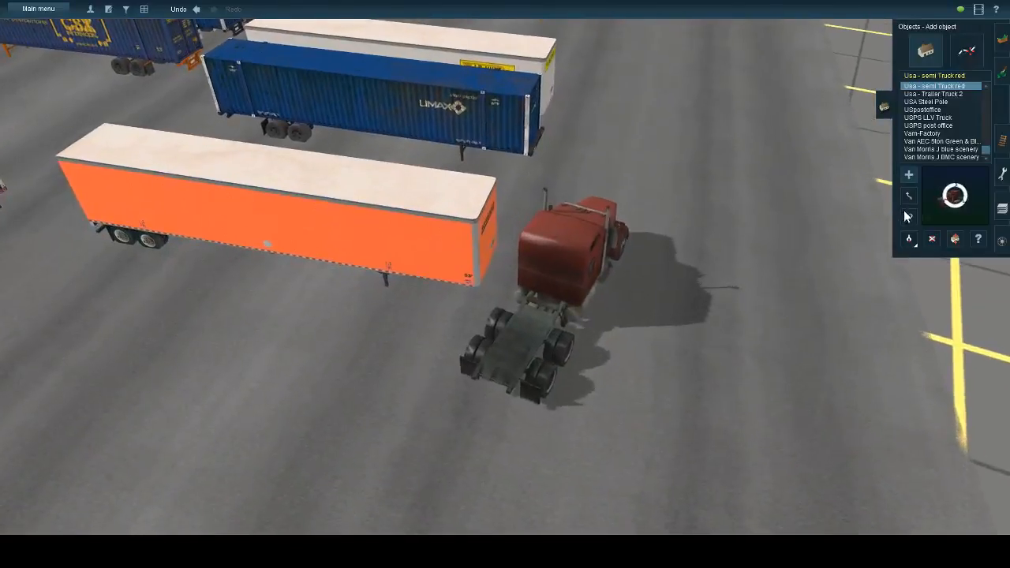
{"action": "left_click", "coordinate": [908, 215]}
{"action": "left_click_drag", "start_coordinate": [623, 248], "coordinate": [474, 325]}
{"action": "key", "text": "Up"}
{"action": "left_click", "coordinate": [902, 195]}
{"action": "left_click_drag", "start_coordinate": [621, 301], "coordinate": [605, 310]}
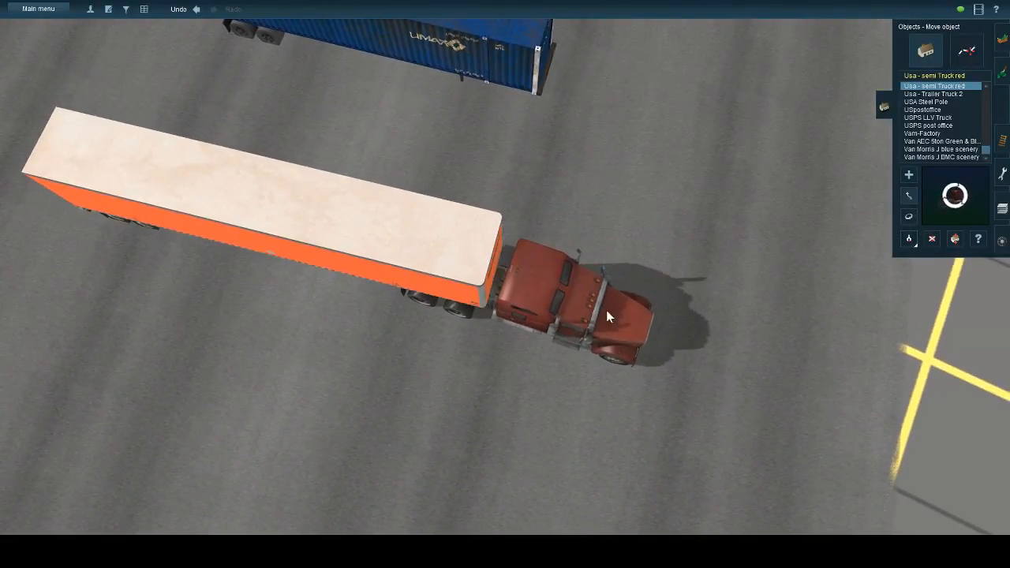
- Place a Usa - semi Truck red in the trackside lane between the Crowley trailer and the orange empty chassis
{"action": "key", "text": "Down"}
{"action": "key", "text": "Right"}
{"action": "key", "text": "Page_Down"}
{"action": "left_click", "coordinate": [905, 175]}
{"action": "key", "text": "Right"}
{"action": "right_click", "coordinate": [527, 213]}
{"action": "key", "text": "Up"}
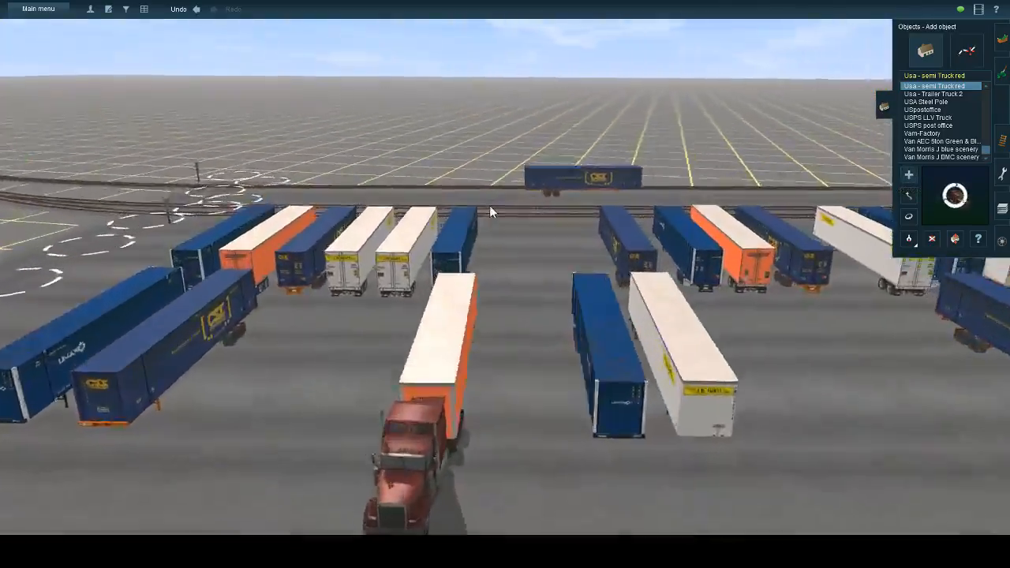
{"action": "key", "text": "Left"}
{"action": "key", "text": "Down"}
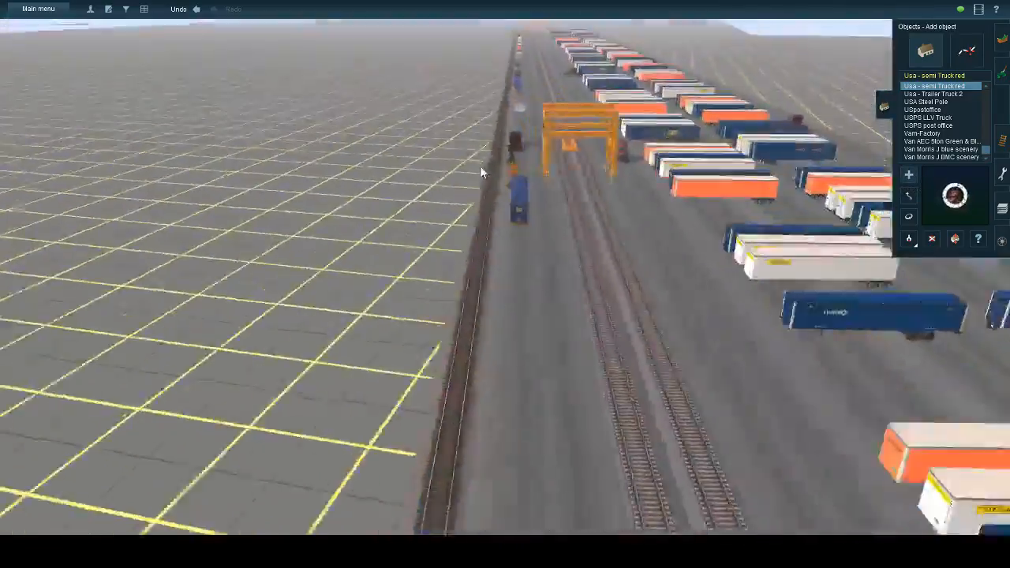
{"action": "right_click", "coordinate": [481, 167]}
{"action": "right_click", "coordinate": [498, 155]}
{"action": "key", "text": "Left"}
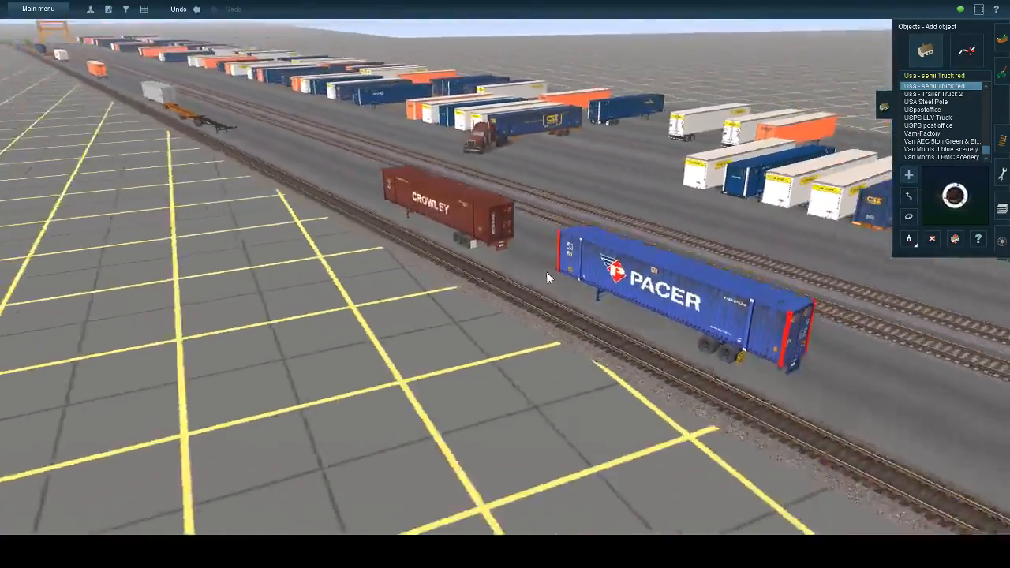
{"action": "key", "text": "Left"}
{"action": "right_click", "coordinate": [287, 220]}
{"action": "key", "text": "Right"}
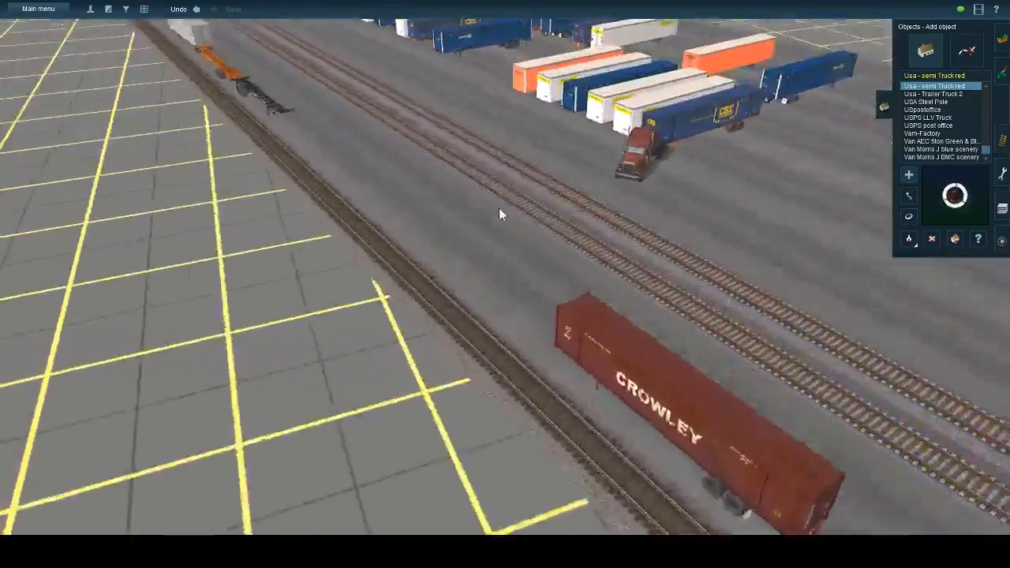
{"action": "left_click", "coordinate": [498, 207]}
- Rotate the trackside red truck to 191 degrees so it faces along the lane toward the Crowley trailer
{"action": "key", "text": "Down"}
{"action": "key", "text": "Up"}
{"action": "left_click", "coordinate": [909, 216]}
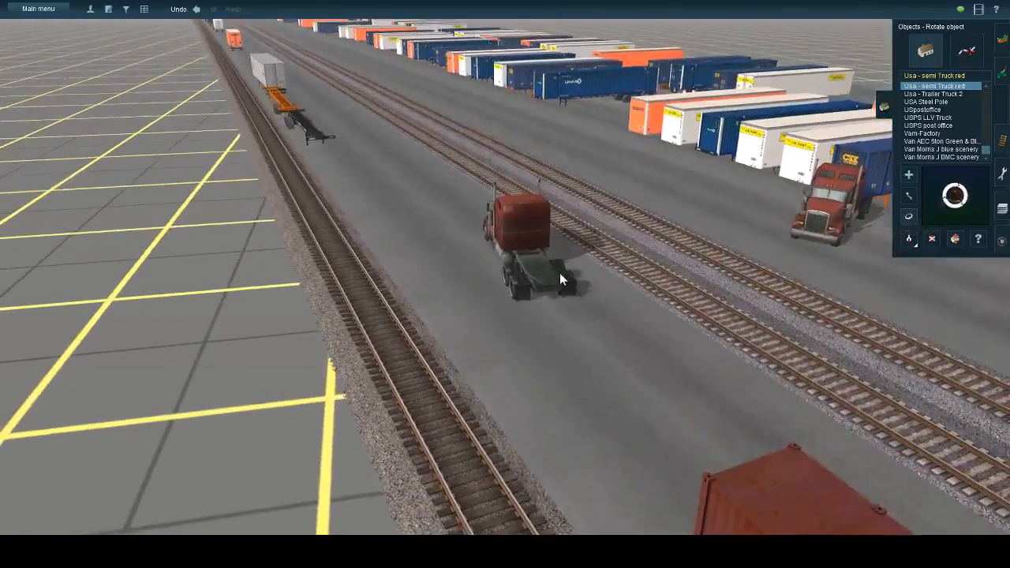
{"action": "left_click_drag", "start_coordinate": [559, 273], "coordinate": [891, 269]}
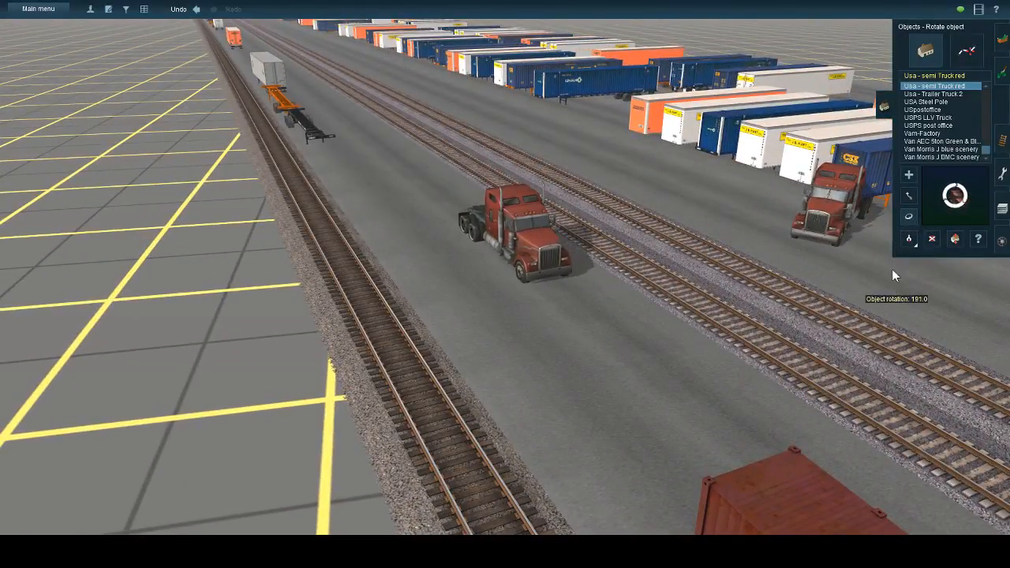
- Place a Usa - semi Truck red at the front end of the trackside UPS Freight trailer
{"action": "key", "text": "Left"}
{"action": "left_click", "coordinate": [907, 175]}
{"action": "right_click", "coordinate": [625, 82]}
{"action": "key", "text": "Left"}
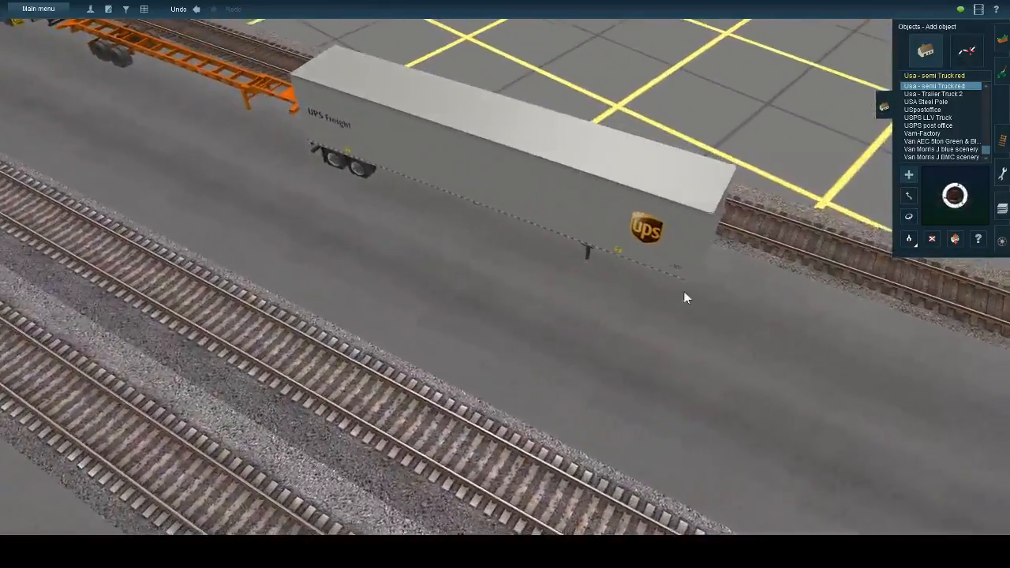
{"action": "left_click", "coordinate": [751, 288]}
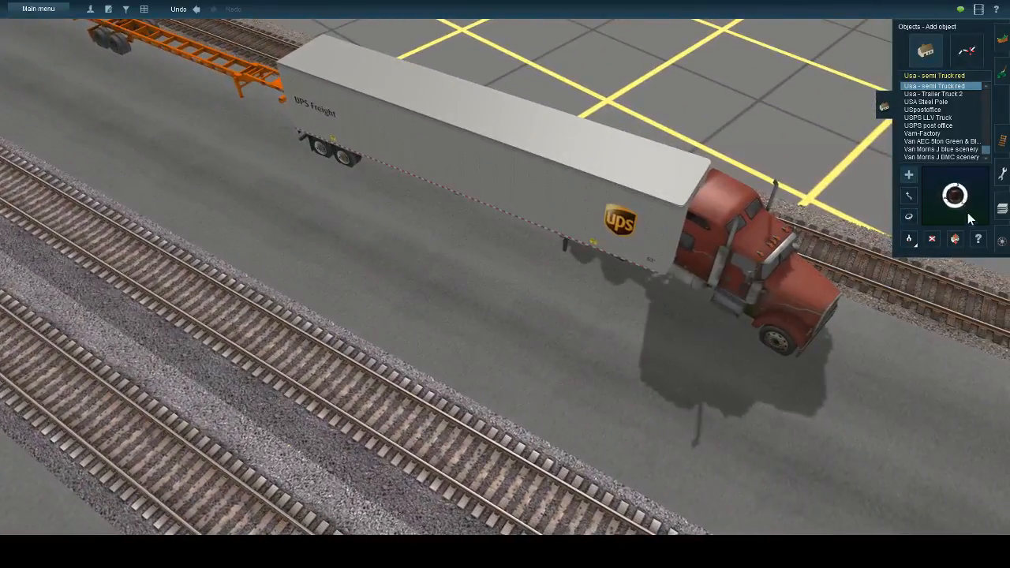
- Rotate the new truck in line with the UPS Freight trailer and move it to couple with the trailer's nose
{"action": "key", "text": "Up"}
{"action": "left_click", "coordinate": [907, 216]}
{"action": "left_click_drag", "start_coordinate": [760, 304], "coordinate": [761, 353]}
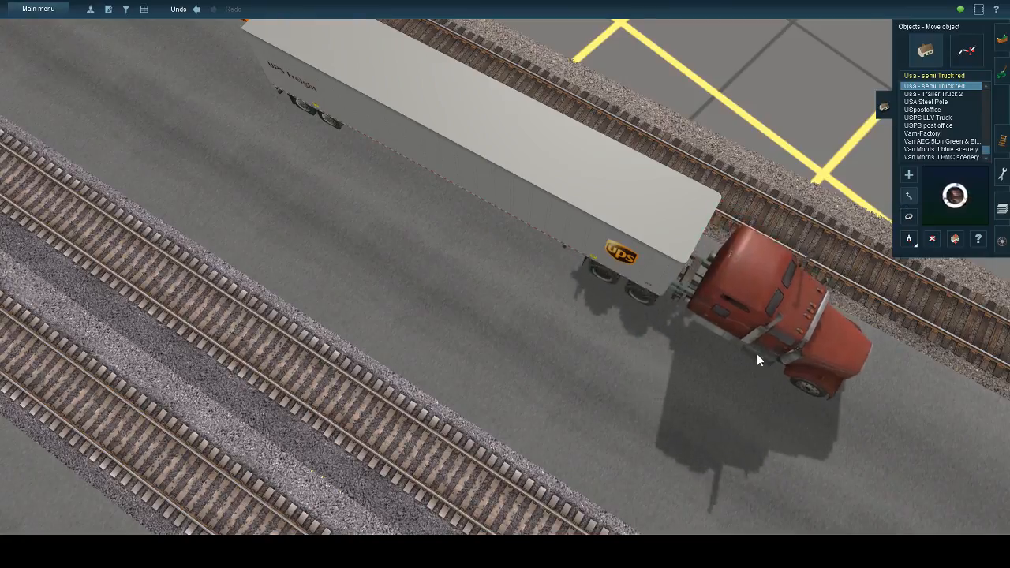
{"action": "scroll", "coordinate": [756, 354], "scroll_direction": "down", "scroll_amount": 5}
- Place a Usa - semi Truck red in front of the UMAX trailer beside two J.B. Hunt trailers in the inner row
{"action": "key", "text": "Down"}
{"action": "key", "text": "Right"}
{"action": "key", "text": "Left"}
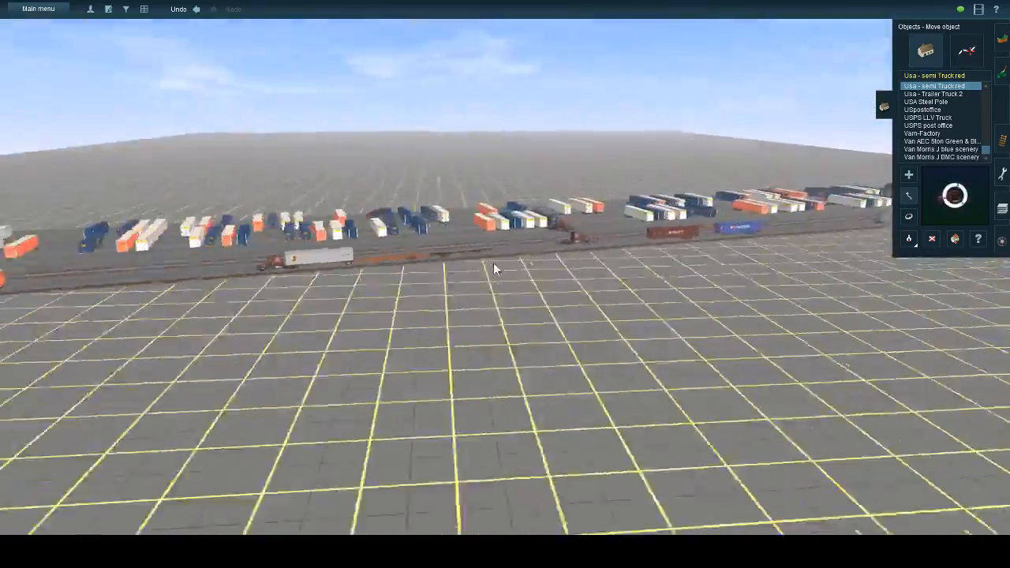
{"action": "key", "text": "Up"}
{"action": "key", "text": "Left"}
{"action": "right_click", "coordinate": [482, 191]}
{"action": "scroll", "coordinate": [481, 191], "scroll_direction": "up", "scroll_amount": 5}
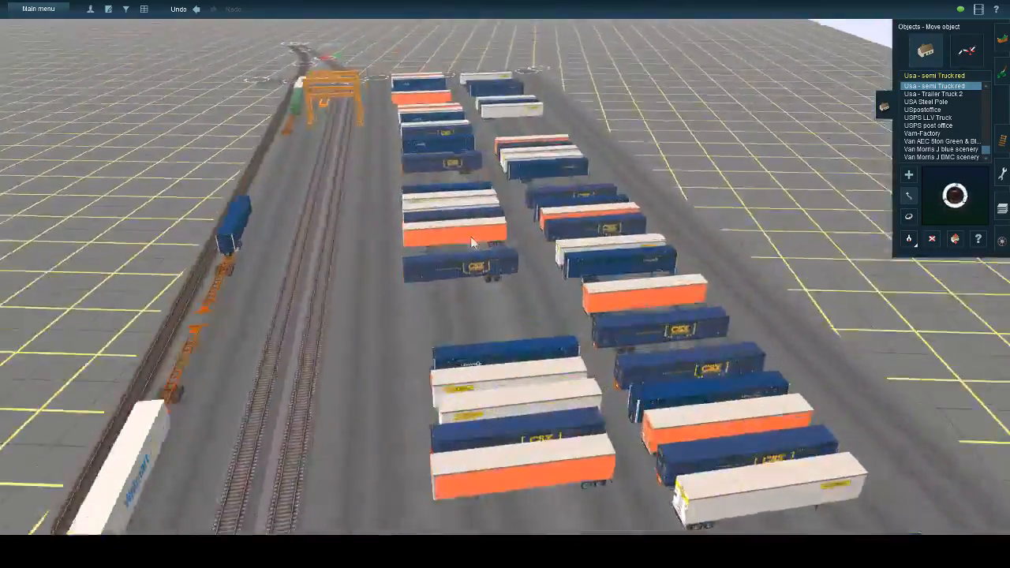
{"action": "right_click", "coordinate": [400, 366]}
{"action": "key", "text": "Up"}
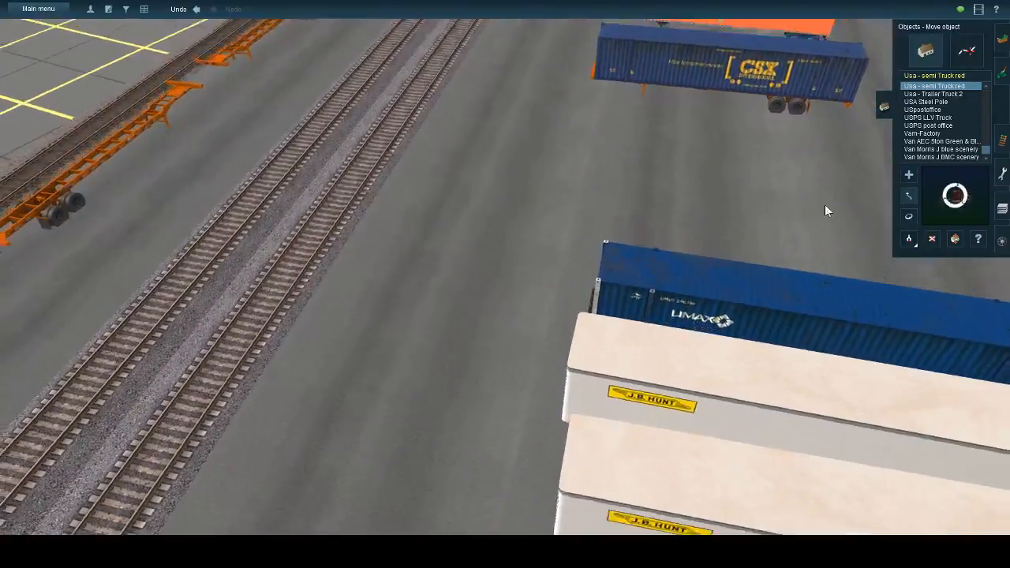
{"action": "left_click", "coordinate": [908, 175]}
{"action": "left_click", "coordinate": [521, 332]}
- Rotate the inner-row truck to 103 degrees, facing the yard tracks, and move it forward to couple with the UMAX trailer
{"action": "key", "text": "Left"}
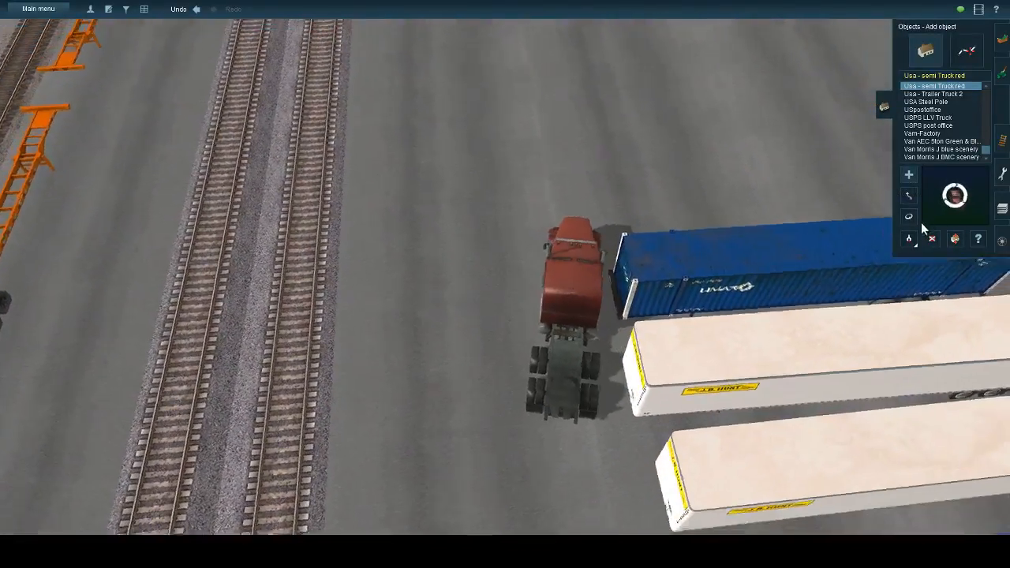
{"action": "left_click", "coordinate": [907, 217]}
{"action": "left_click_drag", "start_coordinate": [603, 334], "coordinate": [794, 354]}
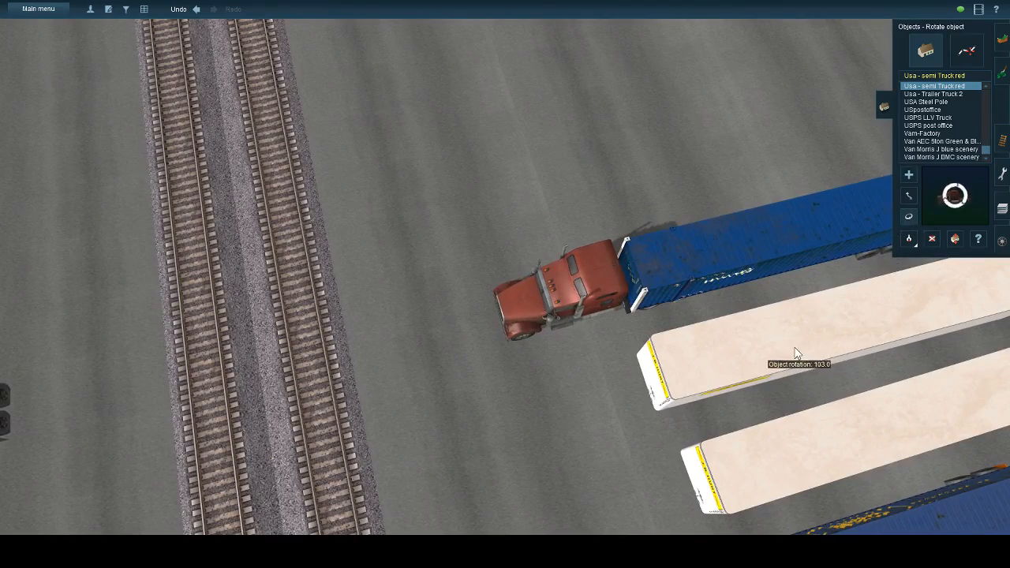
{"action": "left_click_drag", "start_coordinate": [583, 312], "coordinate": [556, 323]}
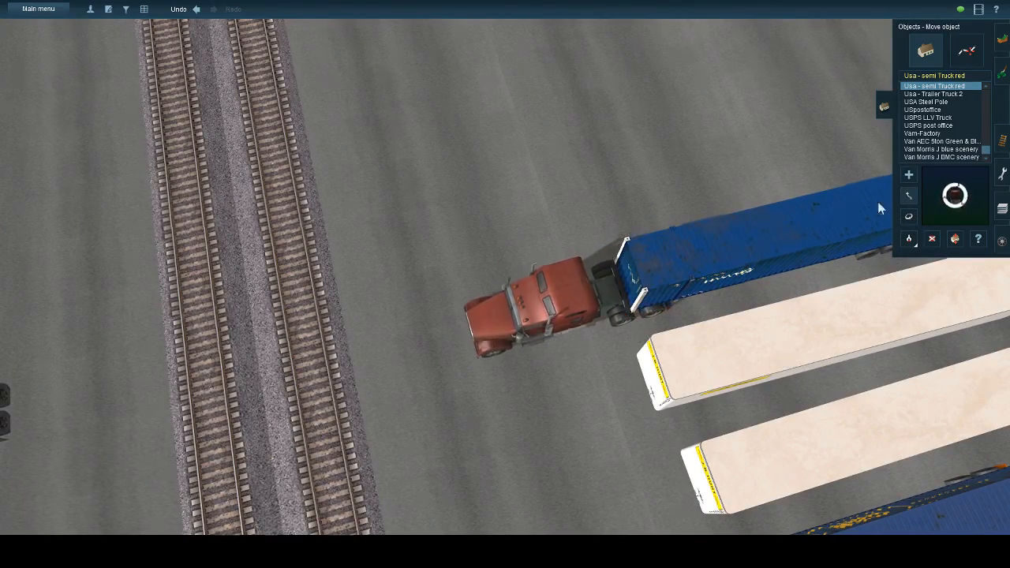
- Place a Usa - semi Truck red at the nose of another inner-row UMAX trailer farther along the yard, toward the gantry crane
{"action": "key", "text": "Down"}
{"action": "key", "text": "Left"}
{"action": "left_click", "coordinate": [907, 175]}
{"action": "scroll", "coordinate": [505, 270], "scroll_direction": "down", "scroll_amount": 5}
{"action": "right_click", "coordinate": [428, 234]}
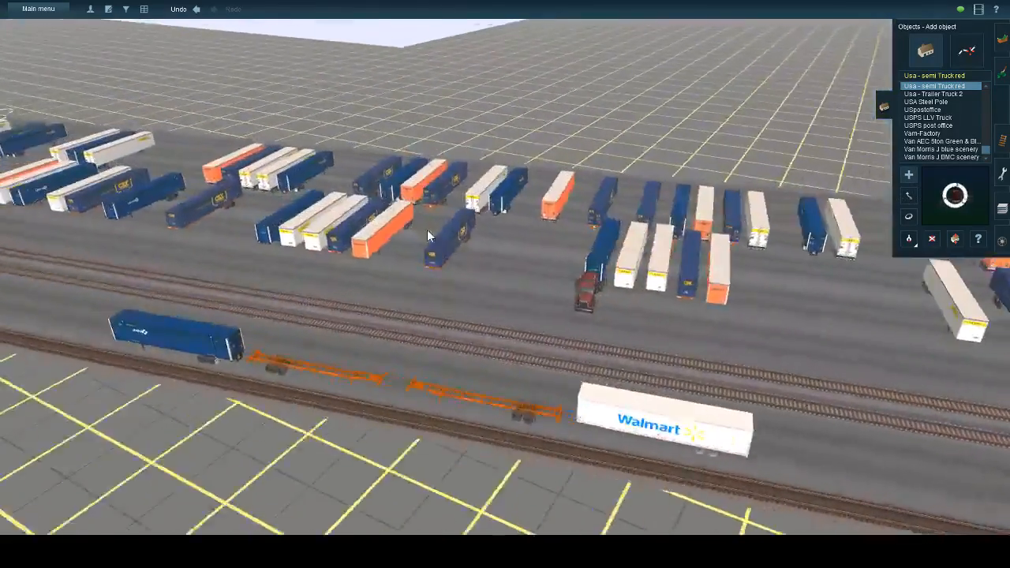
{"action": "key", "text": "Left"}
{"action": "right_click", "coordinate": [402, 291]}
{"action": "key", "text": "Left"}
{"action": "scroll", "coordinate": [525, 287], "scroll_direction": "up", "scroll_amount": 4}
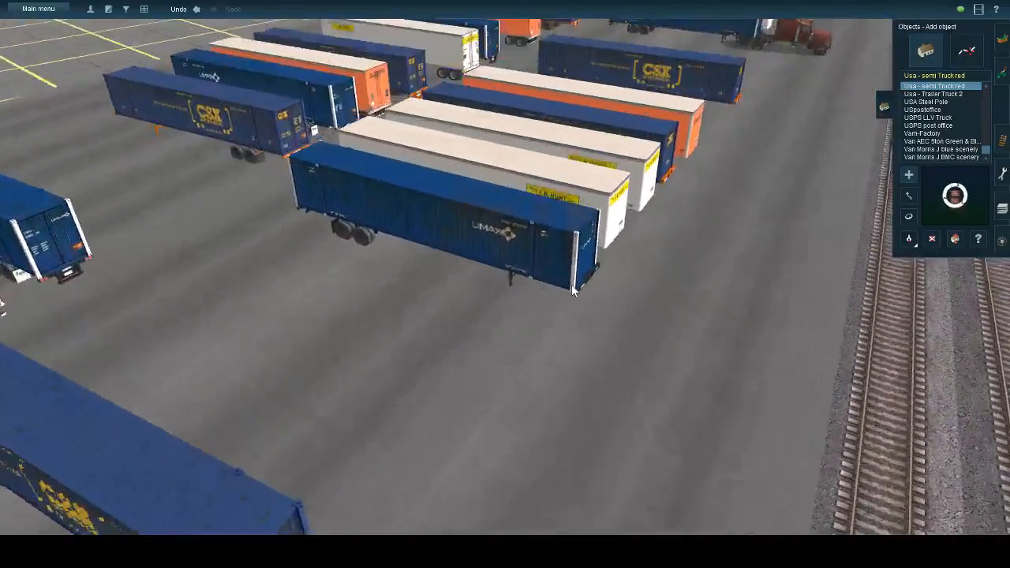
{"action": "key", "text": "Up"}
{"action": "left_click", "coordinate": [618, 336]}
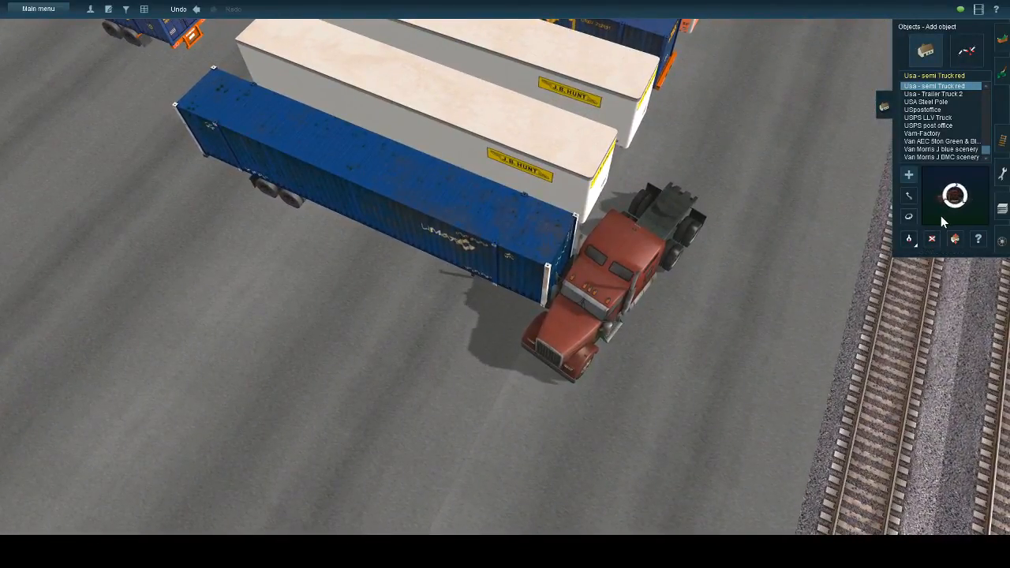
- Rotate the second inner-row truck away from its UMAX trailer and move it to couple with the trailer's nose
{"action": "left_click_drag", "start_coordinate": [613, 268], "coordinate": [781, 247]}
{"action": "left_click", "coordinate": [907, 195]}
{"action": "left_click_drag", "start_coordinate": [674, 302], "coordinate": [645, 382]}
- Place a Usa - semi Truck red in front of the UMAX trailer beside the CSX trailer in the outer row near the access road
{"action": "scroll", "coordinate": [643, 382], "scroll_direction": "down", "scroll_amount": 5}
{"action": "key", "text": "Right"}
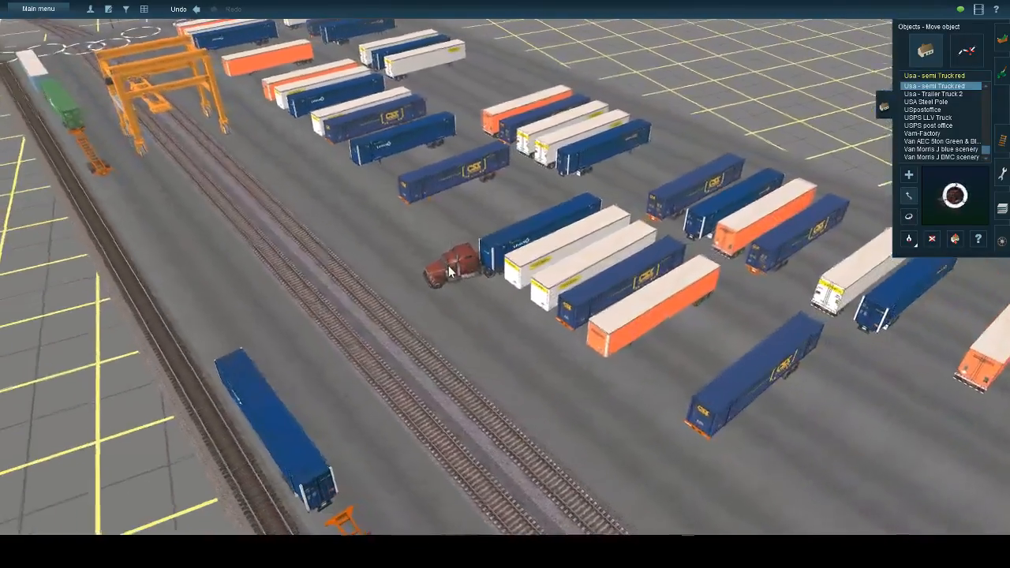
{"action": "key", "text": "Down"}
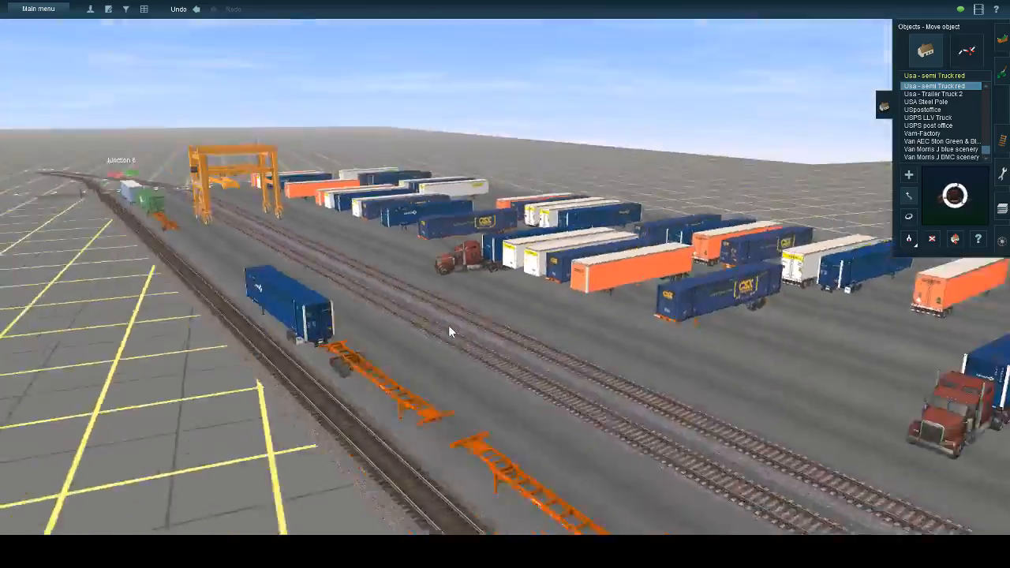
{"action": "key", "text": "Right"}
{"action": "key", "text": "Left"}
{"action": "key", "text": "Up"}
{"action": "key", "text": "Up"}
{"action": "key", "text": "Right"}
{"action": "key", "text": "Down"}
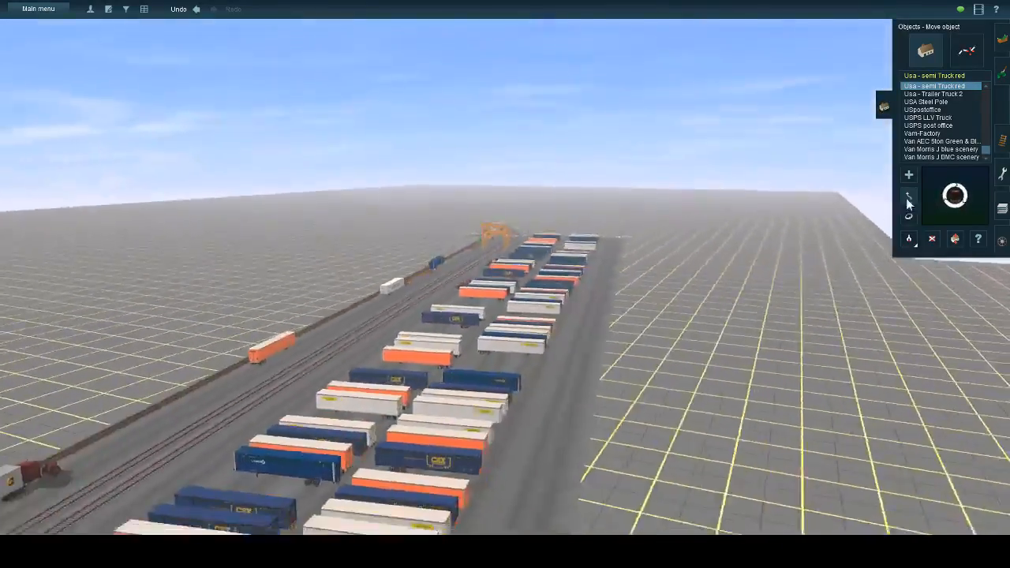
{"action": "key", "text": "Left"}
{"action": "key", "text": "Up"}
{"action": "left_click", "coordinate": [906, 174]}
{"action": "right_click", "coordinate": [520, 189]}
{"action": "key", "text": "Up"}
{"action": "scroll", "coordinate": [509, 236], "scroll_direction": "up", "scroll_amount": 6}
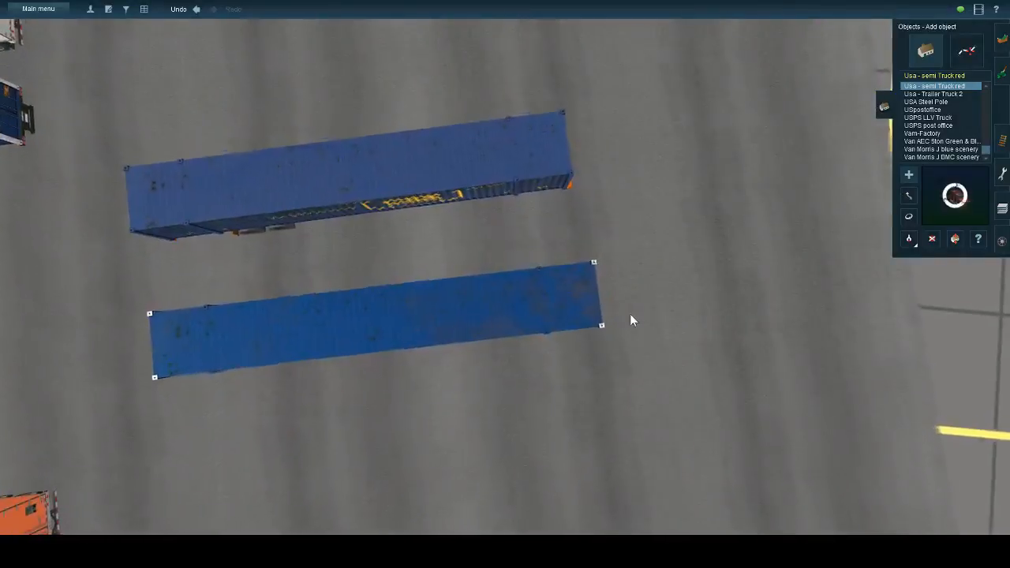
{"action": "left_click", "coordinate": [631, 314]}
- Rotate the outer-row truck to 234 degrees, angled away from the UMAX trailer, and move it under the trailer's nose
{"action": "key", "text": "Down"}
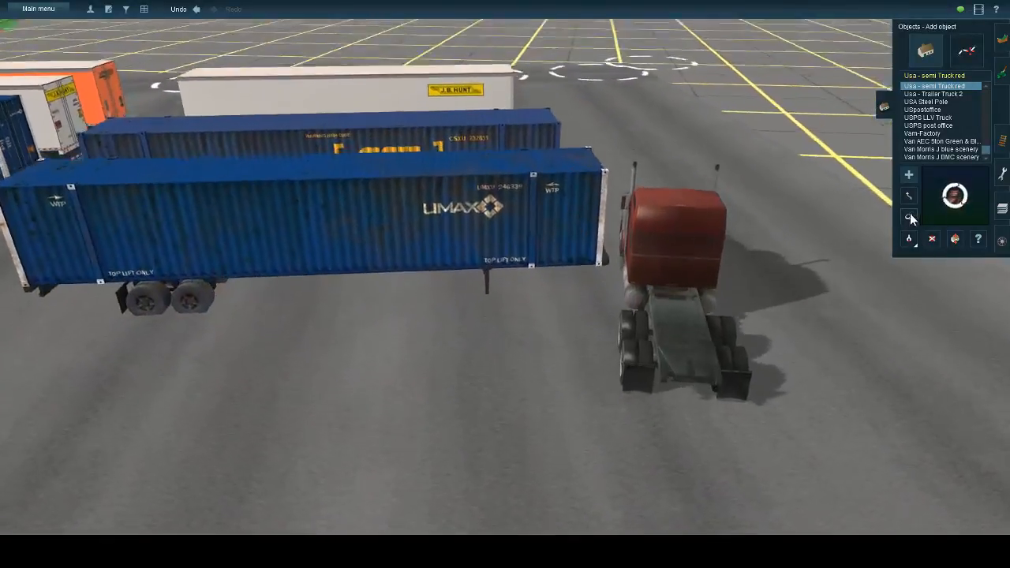
{"action": "left_click", "coordinate": [908, 216]}
{"action": "key", "text": "Up"}
{"action": "left_click_drag", "start_coordinate": [676, 365], "coordinate": [461, 389]}
{"action": "key", "text": "Up"}
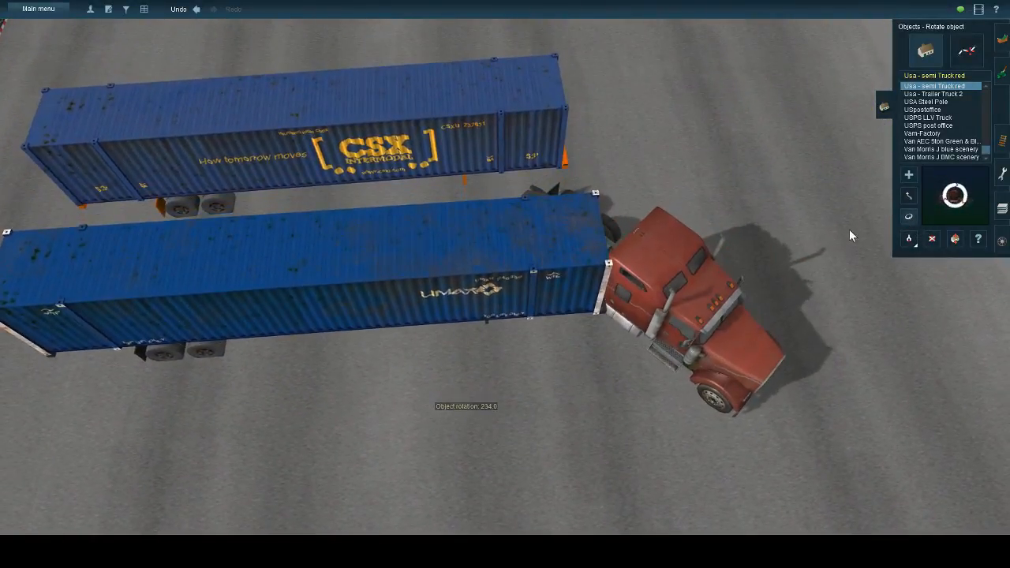
{"action": "left_click_drag", "start_coordinate": [693, 316], "coordinate": [704, 362]}
- Place a Usa - semi Truck red on the access road between the yard tracks and the single outer track
{"action": "scroll", "coordinate": [683, 374], "scroll_direction": "down", "scroll_amount": 8}
{"action": "key", "text": "Down"}
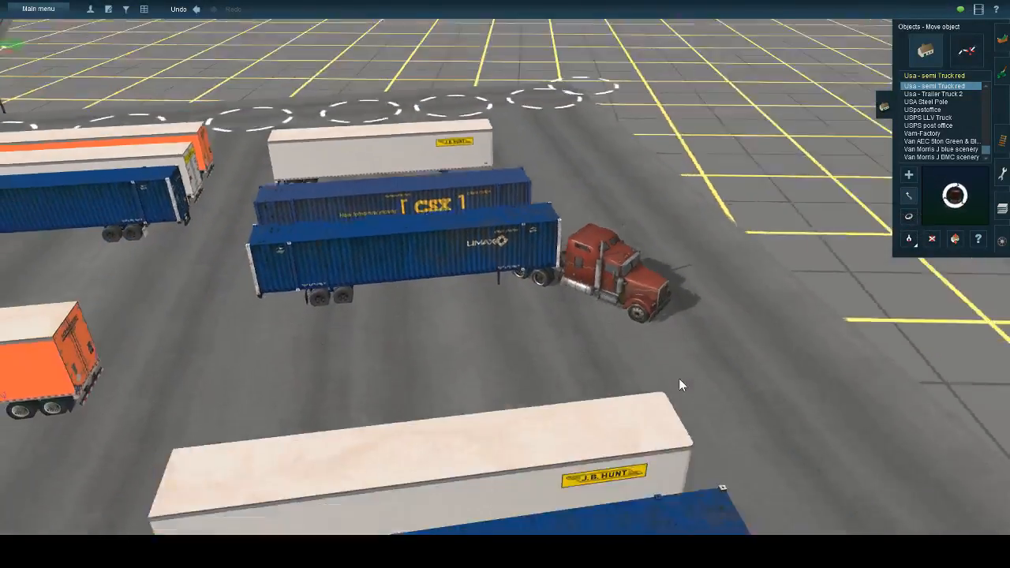
{"action": "key", "text": "Left"}
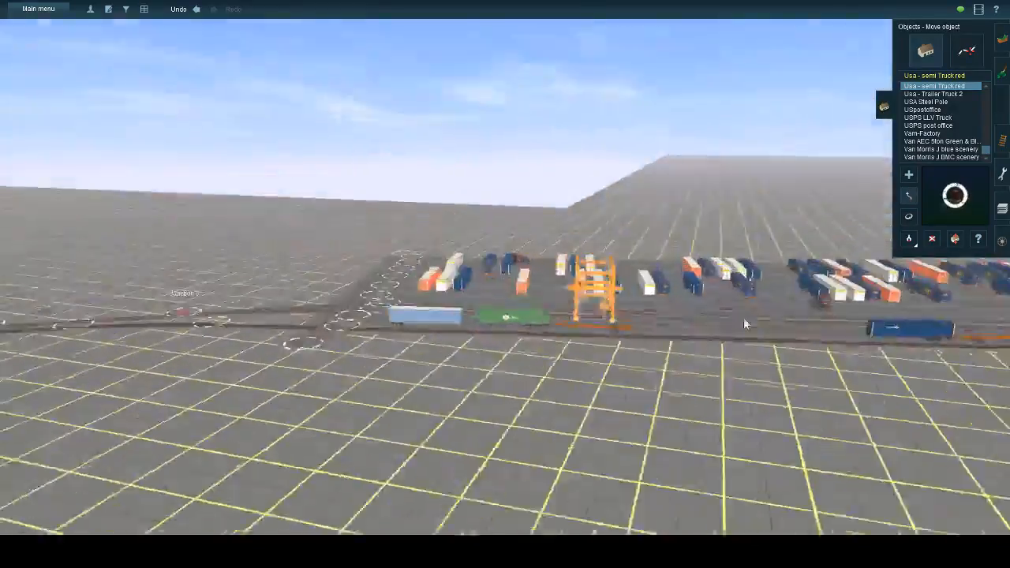
{"action": "key", "text": "Left"}
{"action": "key", "text": "Up"}
{"action": "right_click", "coordinate": [489, 319]}
{"action": "scroll", "coordinate": [481, 303], "scroll_direction": "up", "scroll_amount": 6}
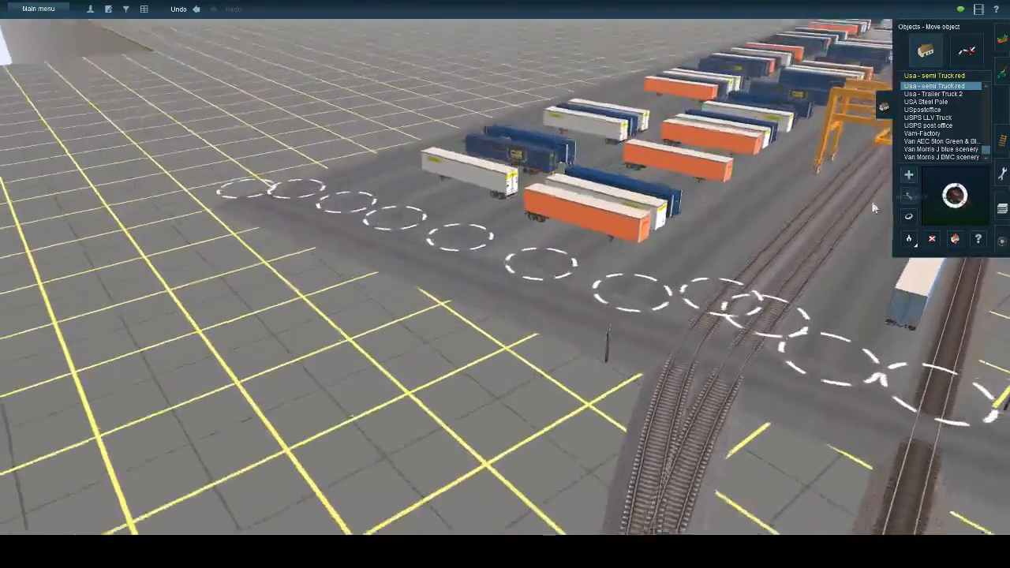
{"action": "left_click", "coordinate": [908, 174]}
{"action": "left_click", "coordinate": [792, 388]}
- Turn the access-road truck to face the rail crossing and move it to the lot side of the yard tracks, beside the crossing signal
{"action": "right_click", "coordinate": [792, 394]}
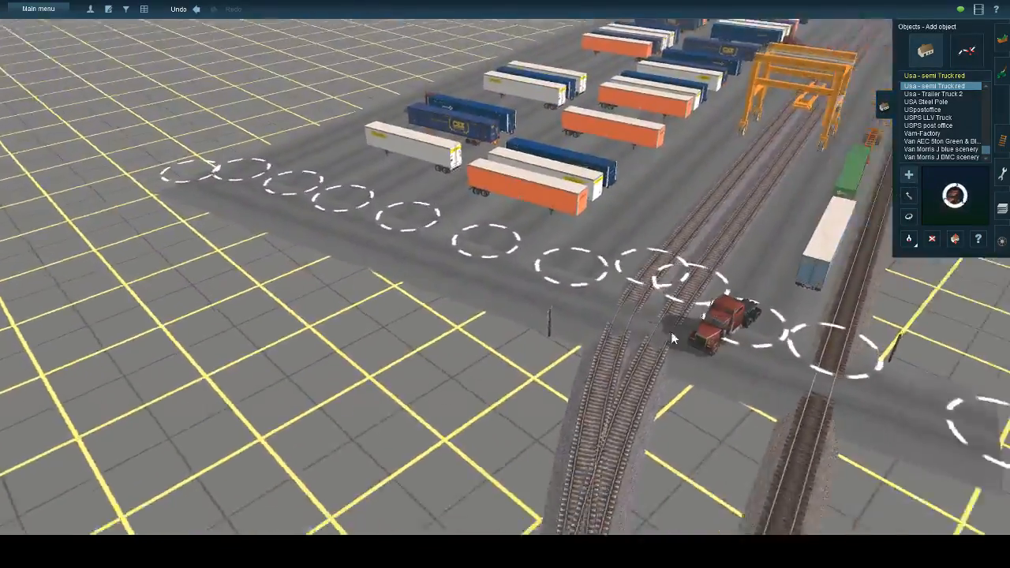
{"action": "scroll", "coordinate": [694, 319], "scroll_direction": "up", "scroll_amount": 3}
{"action": "key", "text": "Up"}
{"action": "left_click", "coordinate": [909, 218]}
{"action": "left_click_drag", "start_coordinate": [489, 286], "coordinate": [378, 293]}
{"action": "key", "text": "Down"}
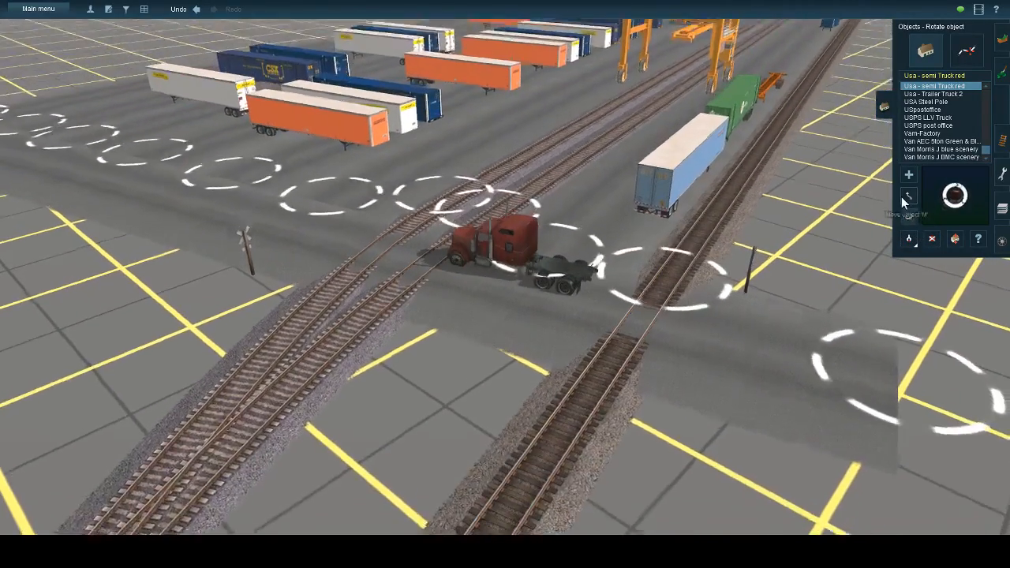
{"action": "key", "text": "Up"}
{"action": "left_click_drag", "start_coordinate": [498, 260], "coordinate": [168, 164]}
{"action": "left_click_drag", "start_coordinate": [252, 187], "coordinate": [181, 266]}
{"action": "key", "text": "Left"}
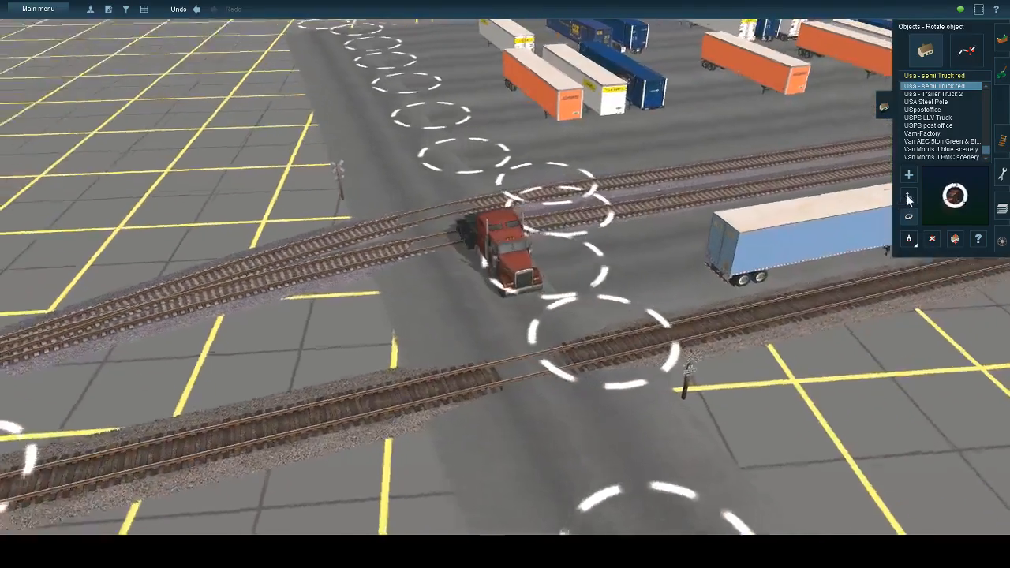
{"action": "left_click", "coordinate": [908, 197]}
{"action": "left_click_drag", "start_coordinate": [471, 217], "coordinate": [406, 152]}
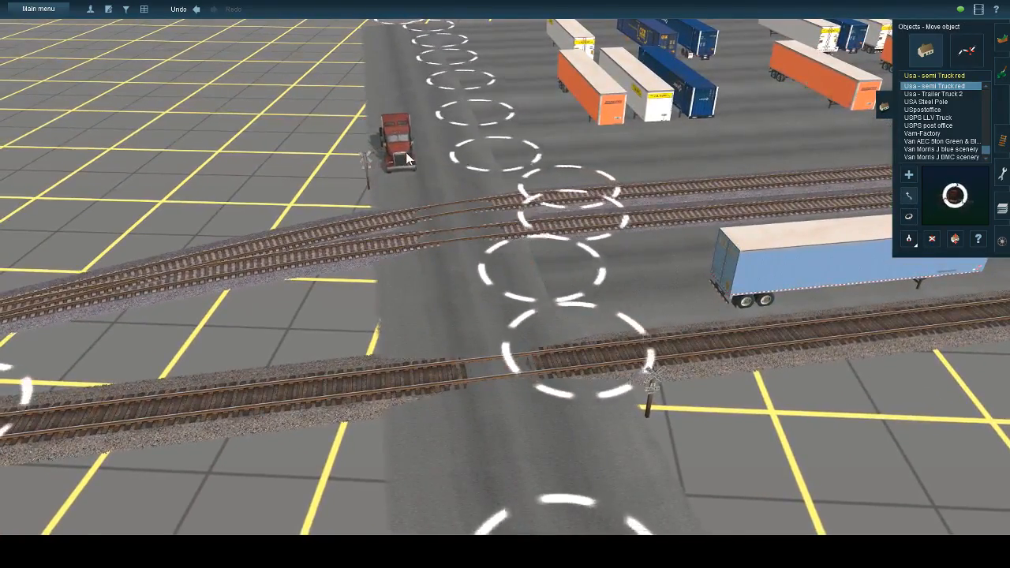
- Place a Usa - Trailer Truck 2 trailer behind the red truck on the access road
{"action": "right_click", "coordinate": [405, 152]}
{"action": "key", "text": "Left"}
{"action": "key", "text": "Down"}
{"action": "left_click", "coordinate": [932, 95]}
{"action": "left_click", "coordinate": [546, 244]}
{"action": "key", "text": "Up"}
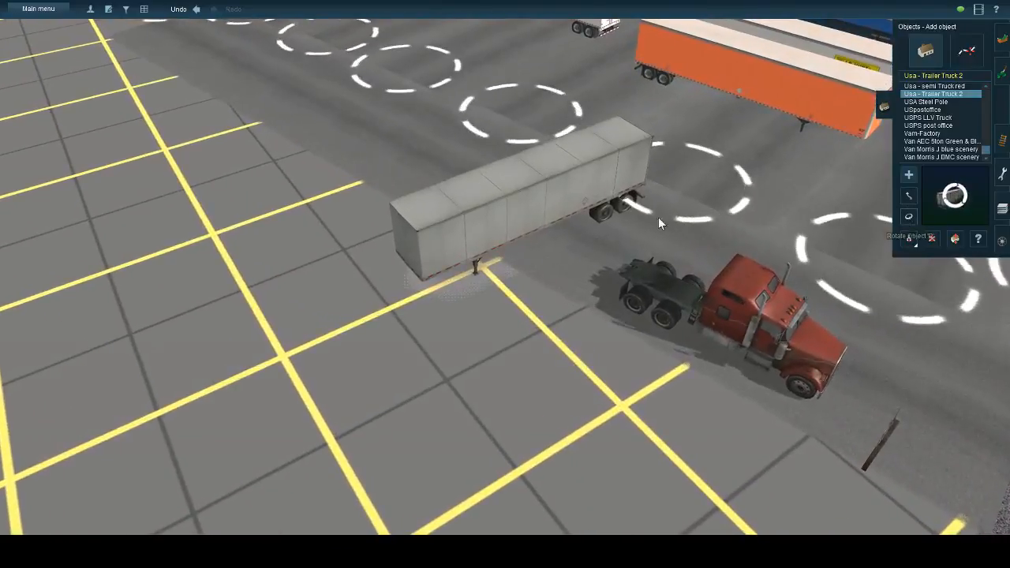
{"action": "left_click", "coordinate": [685, 270]}
{"action": "left_click", "coordinate": [931, 238]}
{"action": "left_click", "coordinate": [801, 226]}
- Rotate the grey trailer to 102.9 degrees, in line with the access-road truck, and move it forward onto the truck's coupling
{"action": "key", "text": "Up"}
{"action": "left_click", "coordinate": [910, 216]}
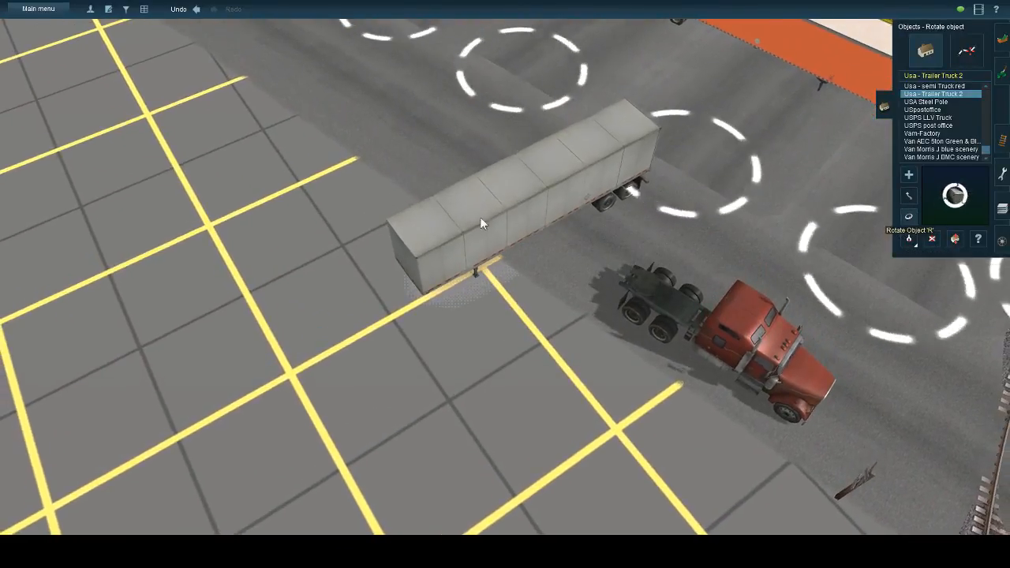
{"action": "left_click_drag", "start_coordinate": [479, 219], "coordinate": [631, 232]}
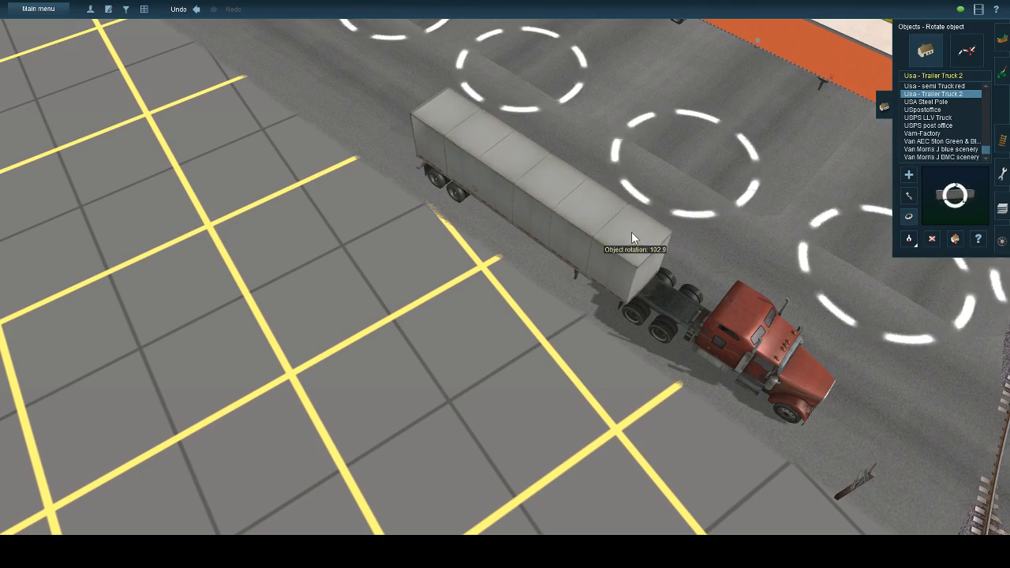
{"action": "left_click", "coordinate": [909, 195]}
{"action": "left_click", "coordinate": [568, 215]}
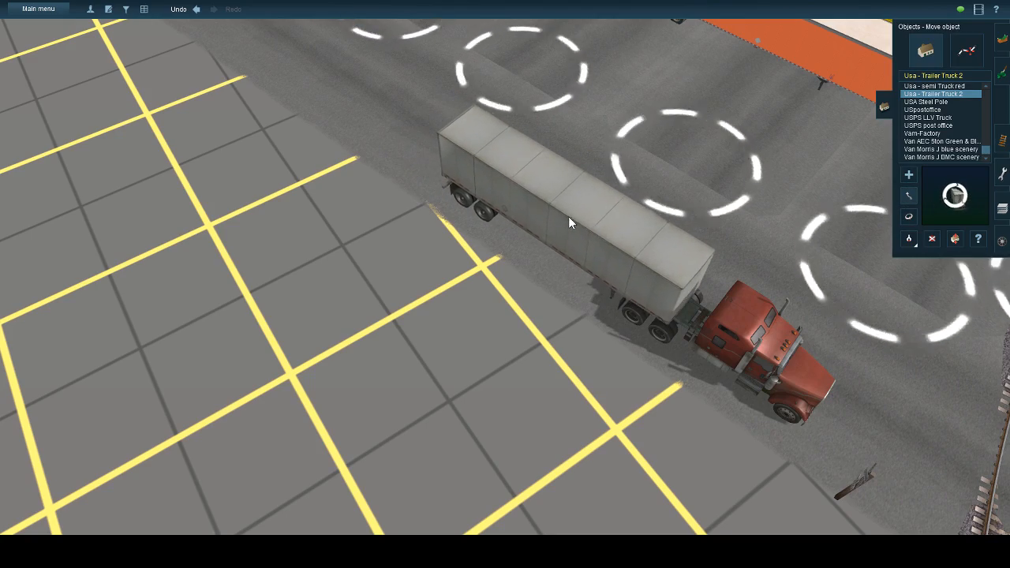
- Place a Usa - semi Truck red between the parked trailers and the yard tracks, facing along the tracks away from the access road
{"action": "right_click", "coordinate": [617, 294]}
{"action": "key", "text": "Down"}
{"action": "key", "text": "Right"}
{"action": "left_click", "coordinate": [962, 86]}
{"action": "key", "text": "Up"}
{"action": "key", "text": "Left"}
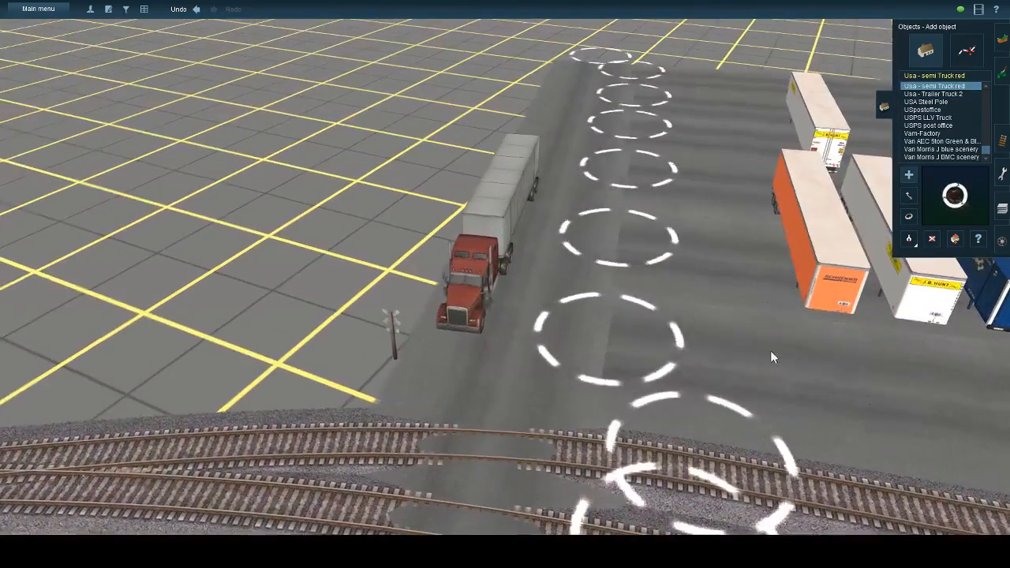
{"action": "left_click", "coordinate": [770, 353]}
{"action": "left_click", "coordinate": [909, 216]}
{"action": "left_click_drag", "start_coordinate": [701, 377], "coordinate": [577, 375]}
{"action": "key", "text": "Up"}
{"action": "key", "text": "Left"}
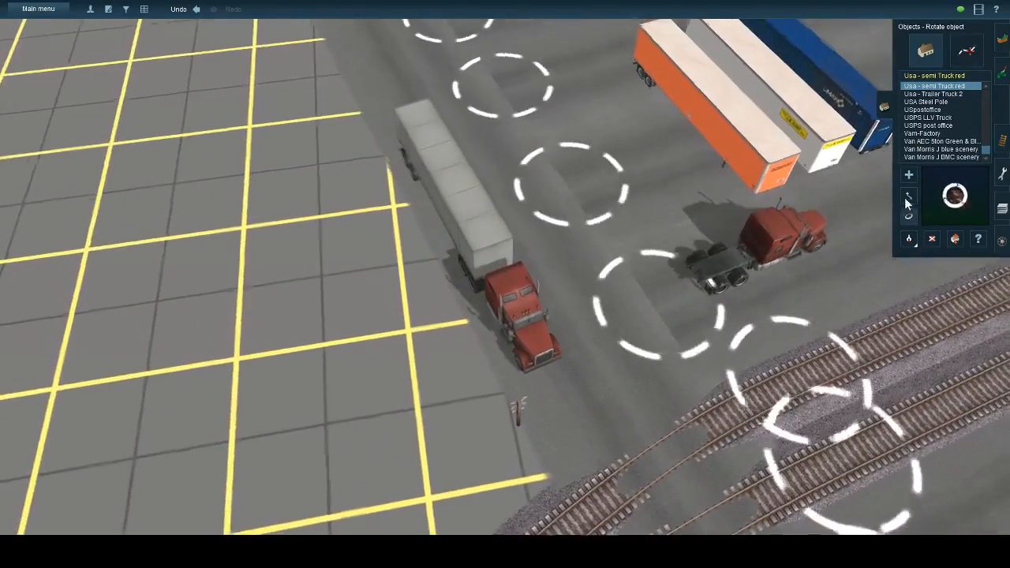
{"action": "left_click", "coordinate": [907, 197]}
{"action": "key", "text": "Down"}
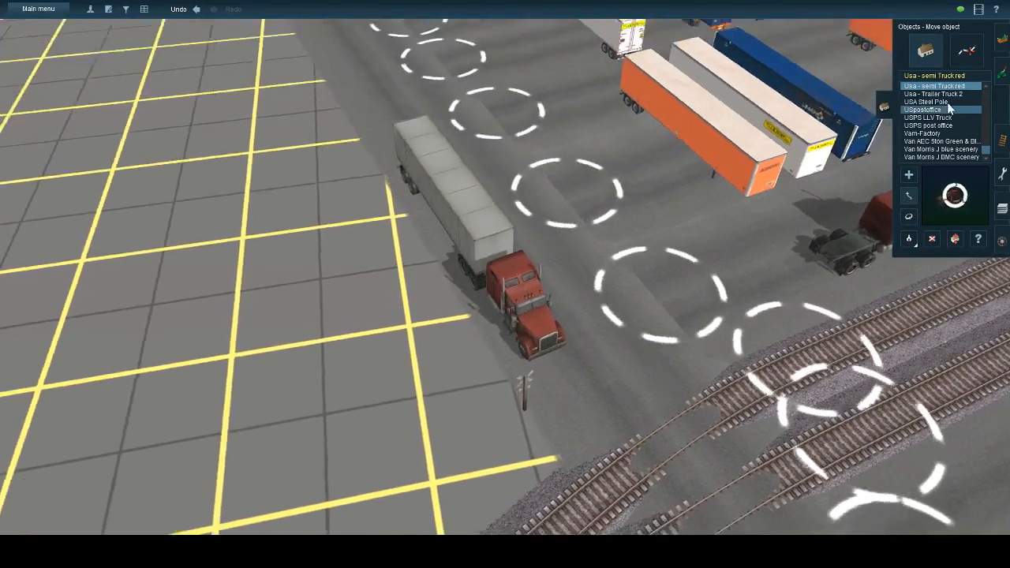
- Place a Usa - Trailer Truck 2 behind the new red truck, rotate it in line with the truck and move it onto the coupling
{"action": "left_click", "coordinate": [941, 94]}
{"action": "left_click", "coordinate": [744, 253]}
{"action": "key", "text": "Up"}
{"action": "left_click", "coordinate": [907, 216]}
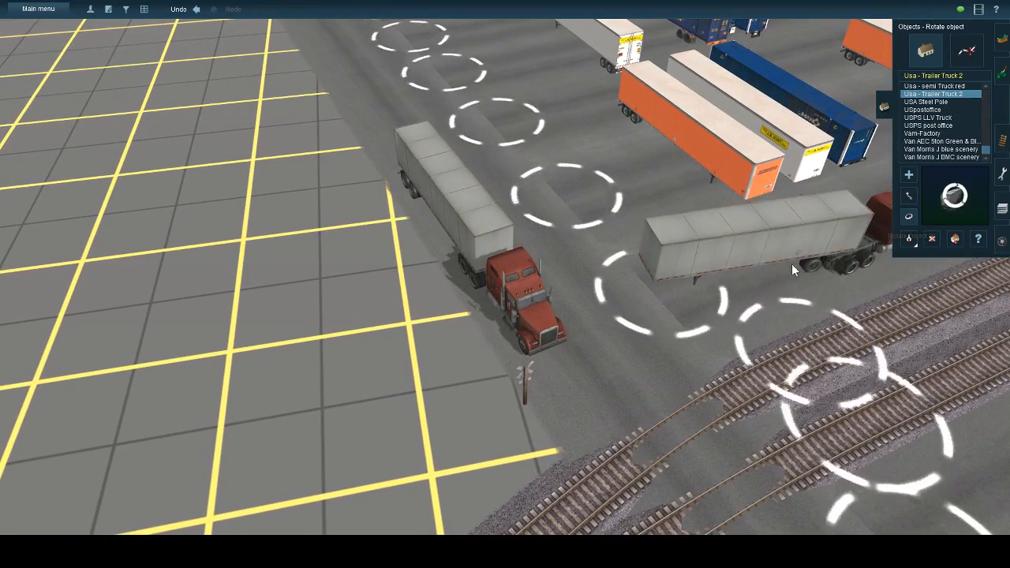
{"action": "left_click_drag", "start_coordinate": [791, 263], "coordinate": [1005, 271]}
{"action": "left_click_drag", "start_coordinate": [735, 216], "coordinate": [766, 251]}
{"action": "left_click", "coordinate": [908, 196]}
{"action": "key", "text": "Down"}
- Look over the whole intermodal yard, its access road and the trucks from a distance and from both ends
{"action": "scroll", "coordinate": [756, 254], "scroll_direction": "down", "scroll_amount": 5}
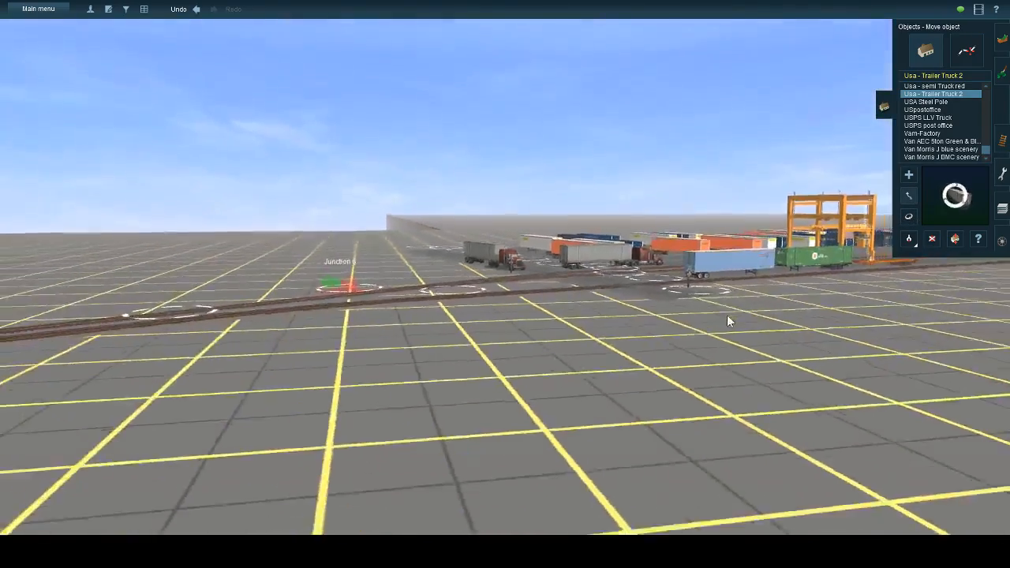
{"action": "scroll", "coordinate": [726, 315], "scroll_direction": "down", "scroll_amount": 3}
{"action": "middle_click_drag", "start_coordinate": [694, 336], "coordinate": [539, 240]}
{"action": "right_click", "coordinate": [565, 231]}
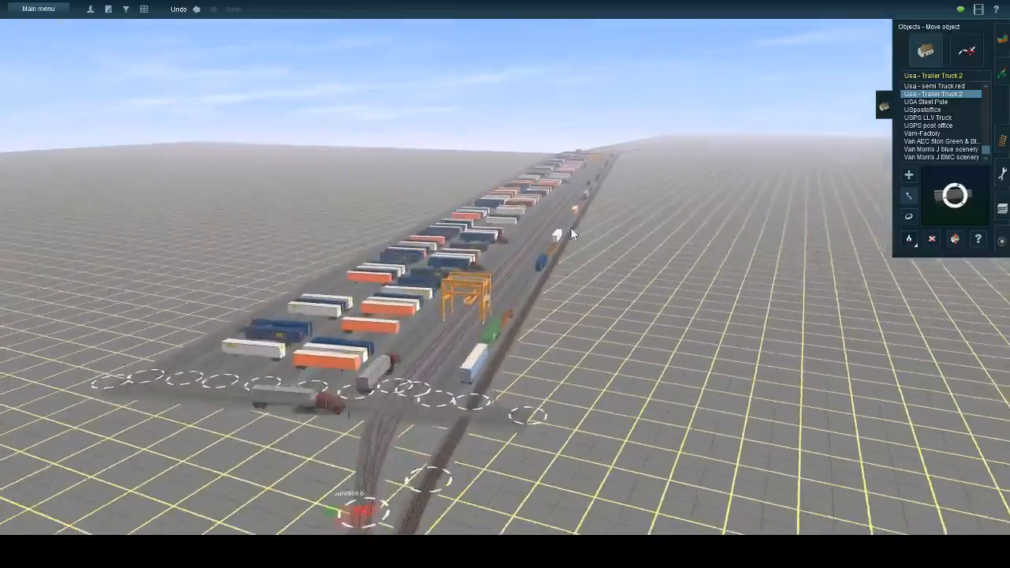
{"action": "right_click", "coordinate": [621, 165]}
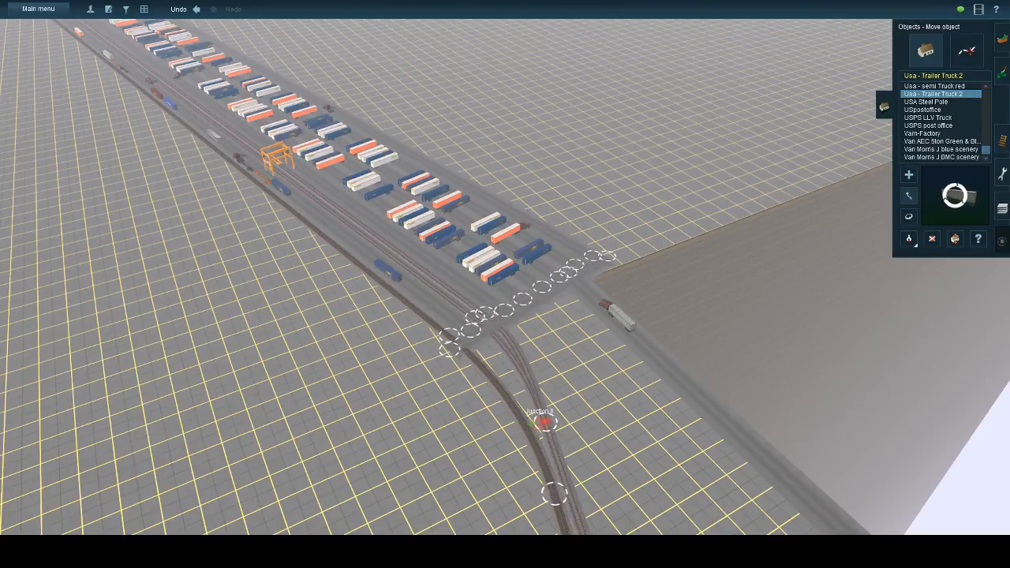
{"action": "right_click_drag", "start_coordinate": [607, 251], "coordinate": [451, 284]}
{"action": "scroll", "coordinate": [451, 284], "scroll_direction": "up", "scroll_amount": 3}
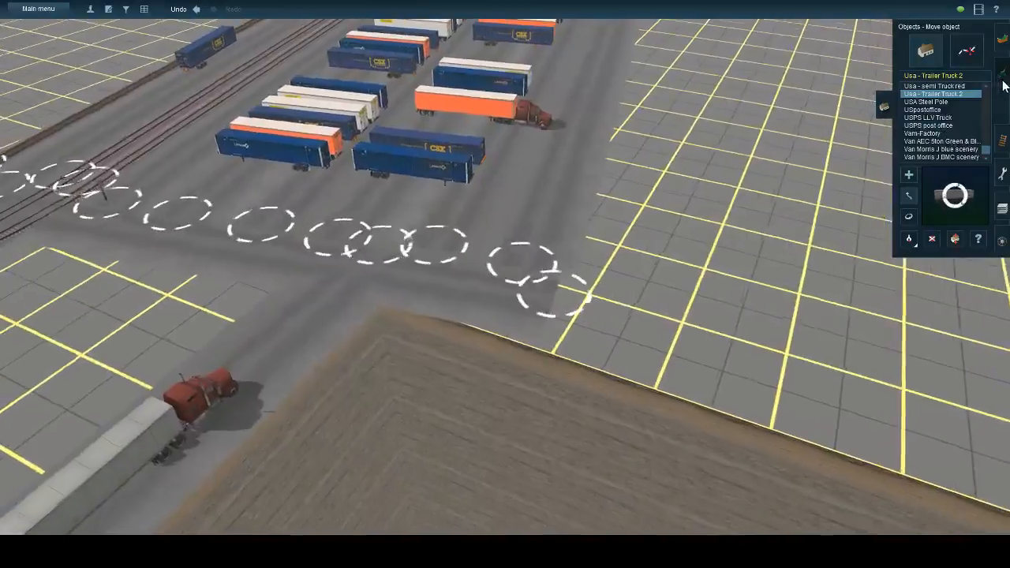
{"action": "left_click", "coordinate": [1002, 82]}
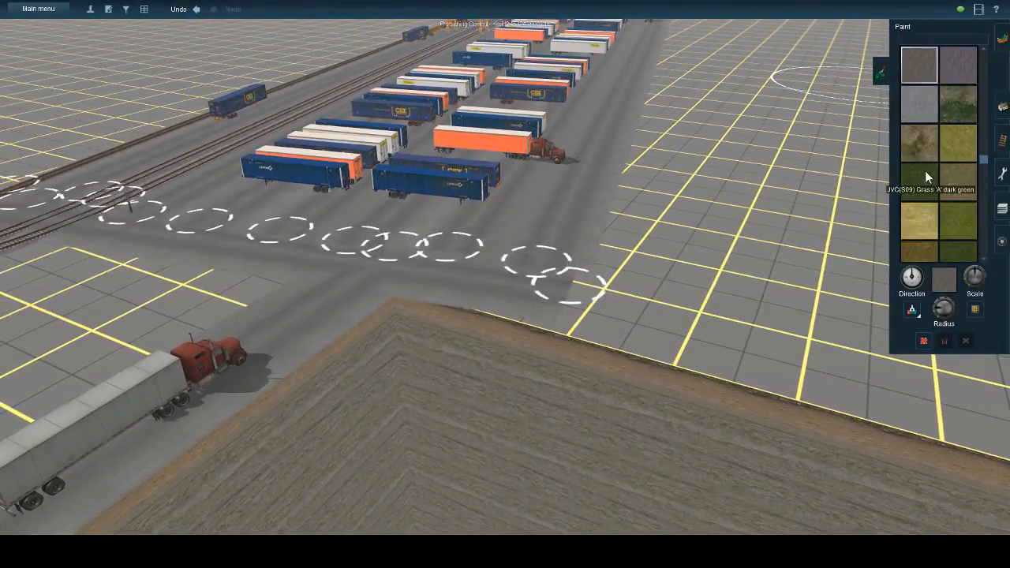
{"action": "left_click", "coordinate": [920, 41]}
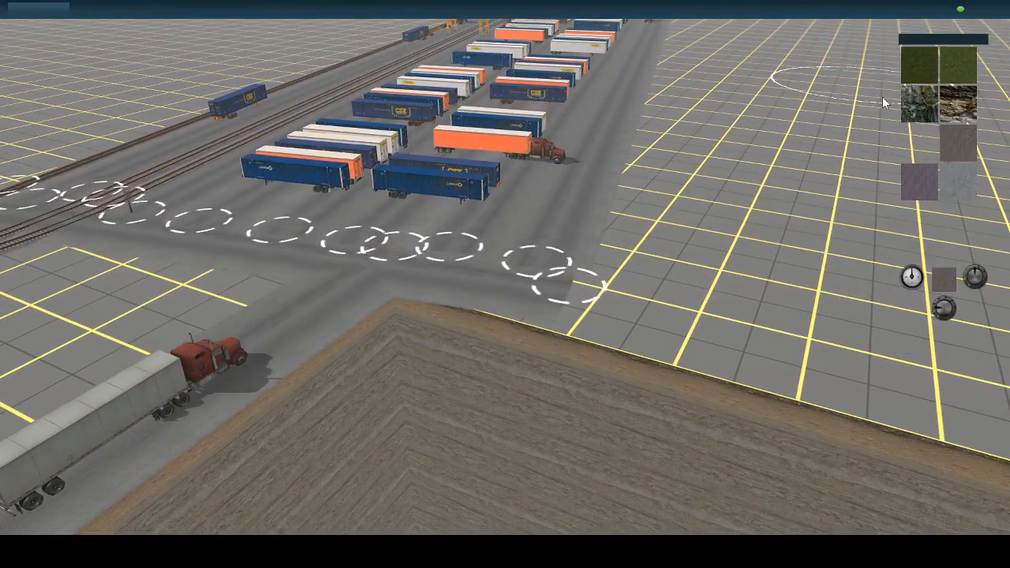
{"action": "right_click", "coordinate": [699, 300]}
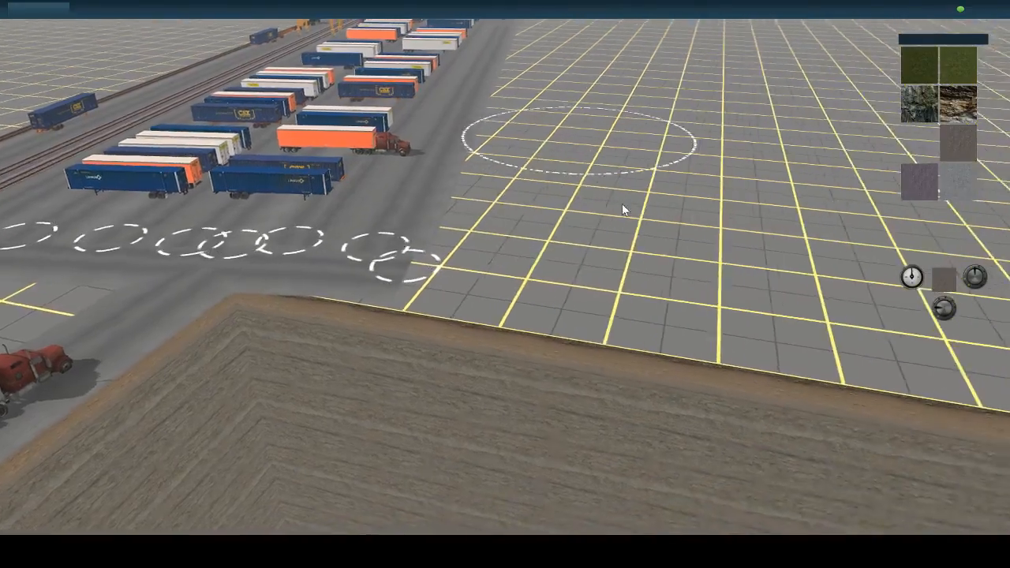
{"action": "key", "text": "F5"}
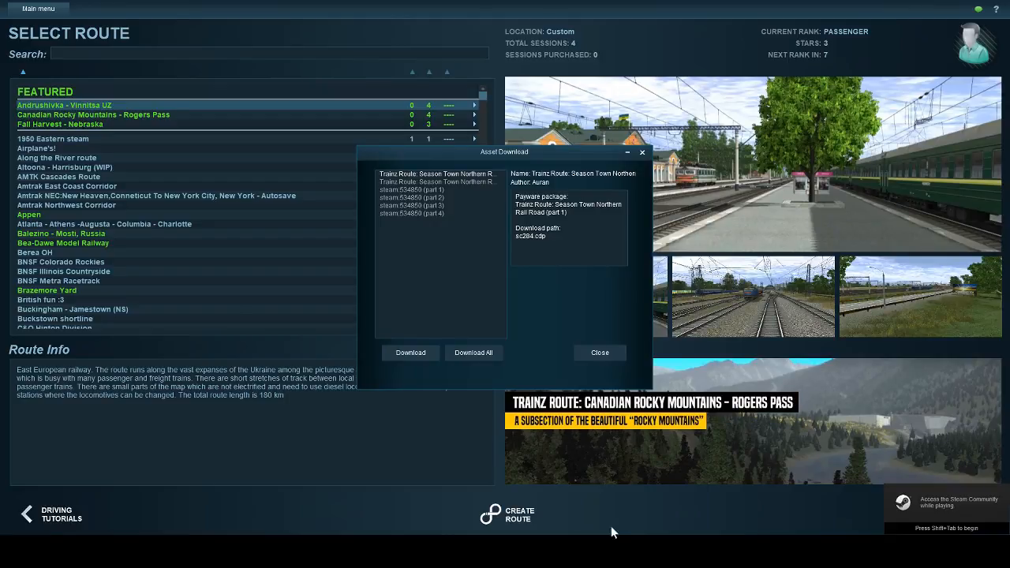
- Dismiss the asset download dialog and browse the route list, previewing CSX/CR E-W and Ex. Conrail Cleveland - Cincinnati
{"action": "left_click", "coordinate": [582, 357]}
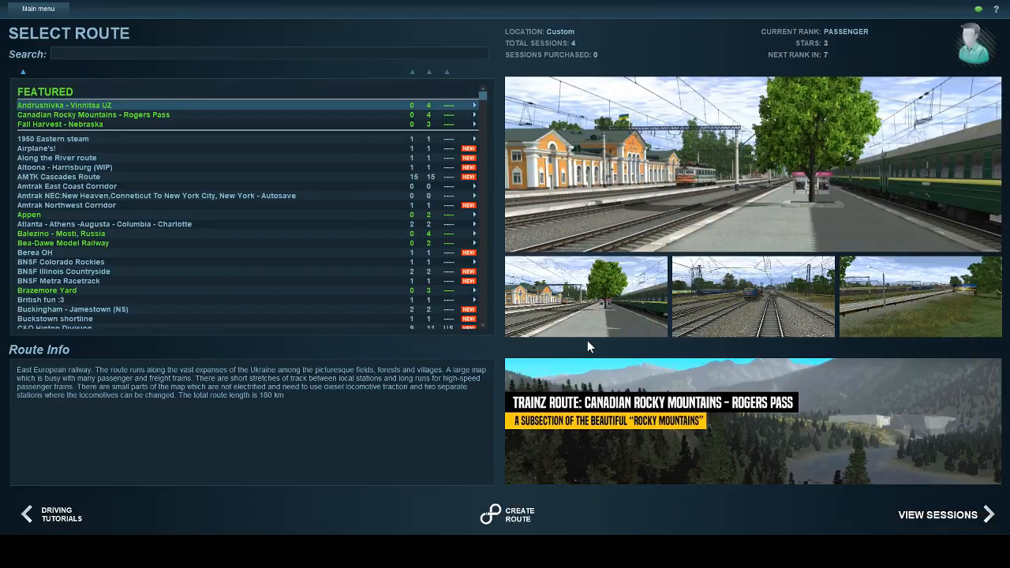
{"action": "scroll", "coordinate": [259, 221], "scroll_direction": "down", "scroll_amount": 2}
{"action": "scroll", "coordinate": [260, 227], "scroll_direction": "down", "scroll_amount": 3}
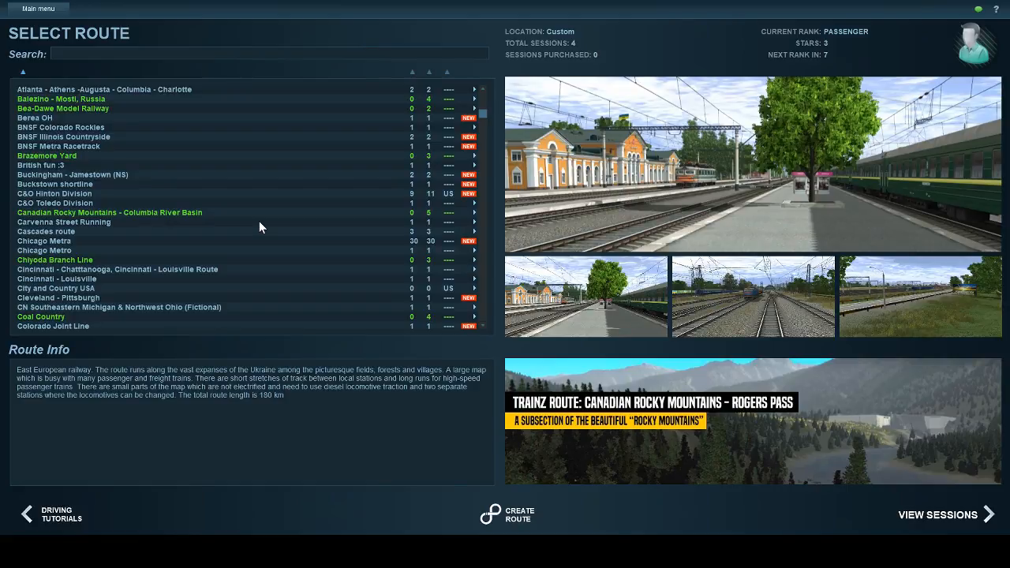
{"action": "scroll", "coordinate": [253, 229], "scroll_direction": "down", "scroll_amount": 5}
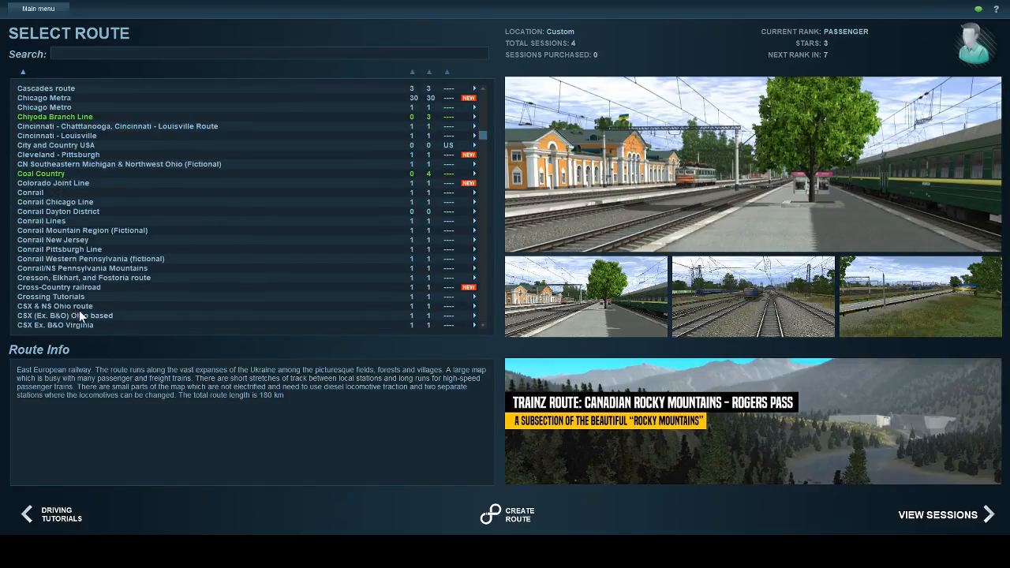
{"action": "scroll", "coordinate": [79, 316], "scroll_direction": "down", "scroll_amount": 4}
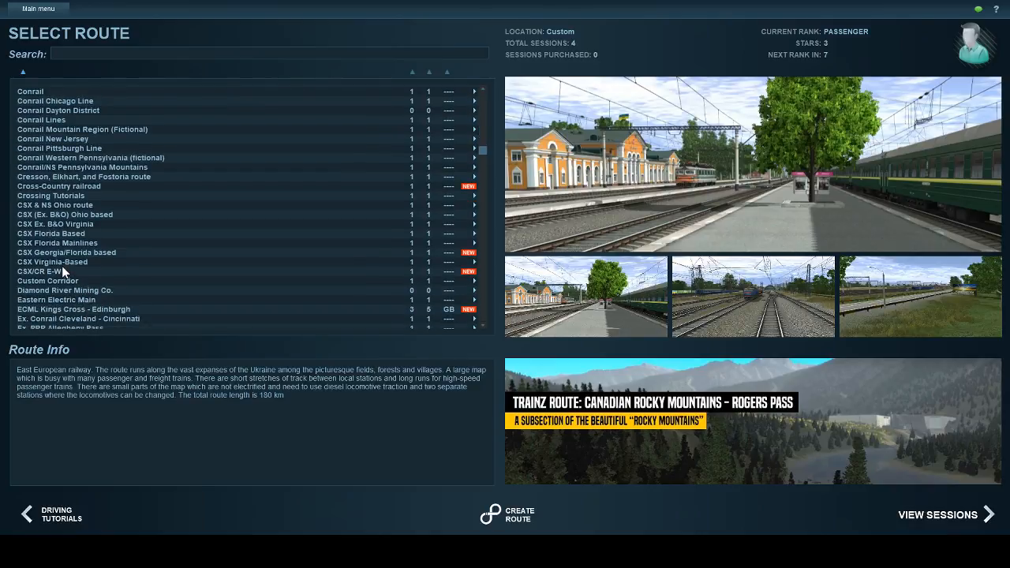
{"action": "left_click", "coordinate": [58, 272]}
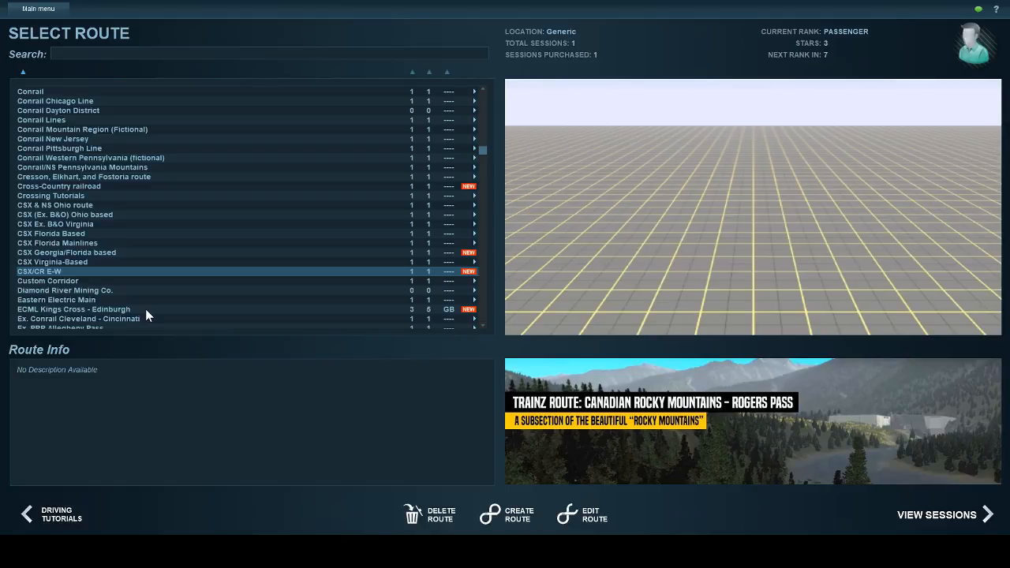
{"action": "scroll", "coordinate": [95, 288], "scroll_direction": "down", "scroll_amount": 3}
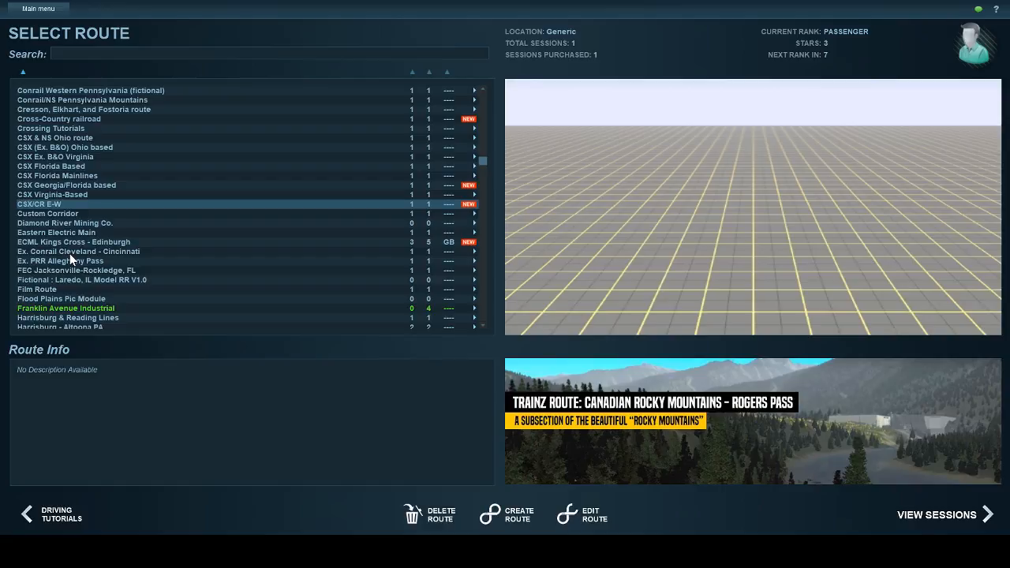
{"action": "left_click", "coordinate": [70, 253]}
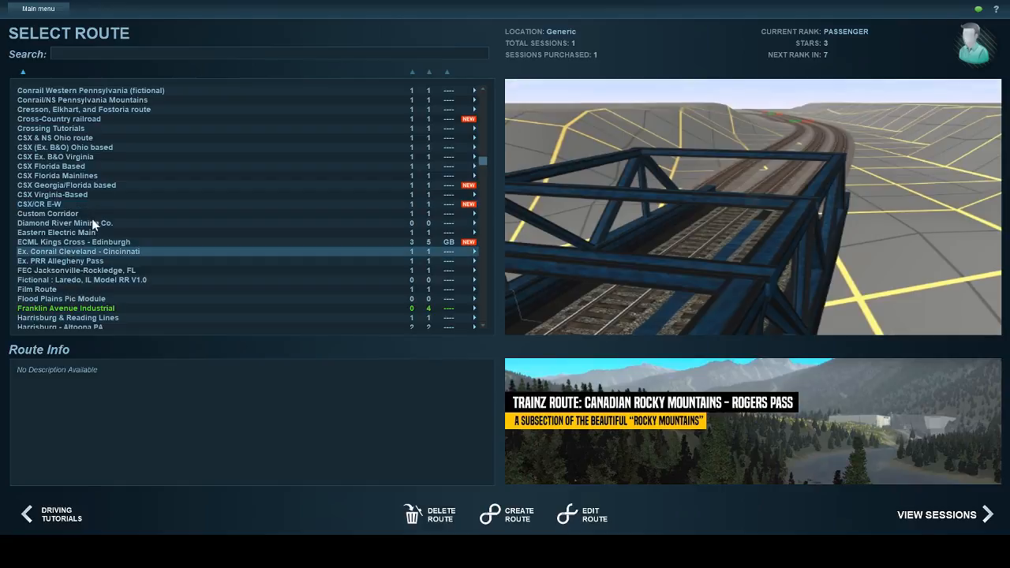
- Search the route list for "NS/CSX"
{"action": "left_click", "coordinate": [156, 53]}
{"action": "type", "text": "NS/"}
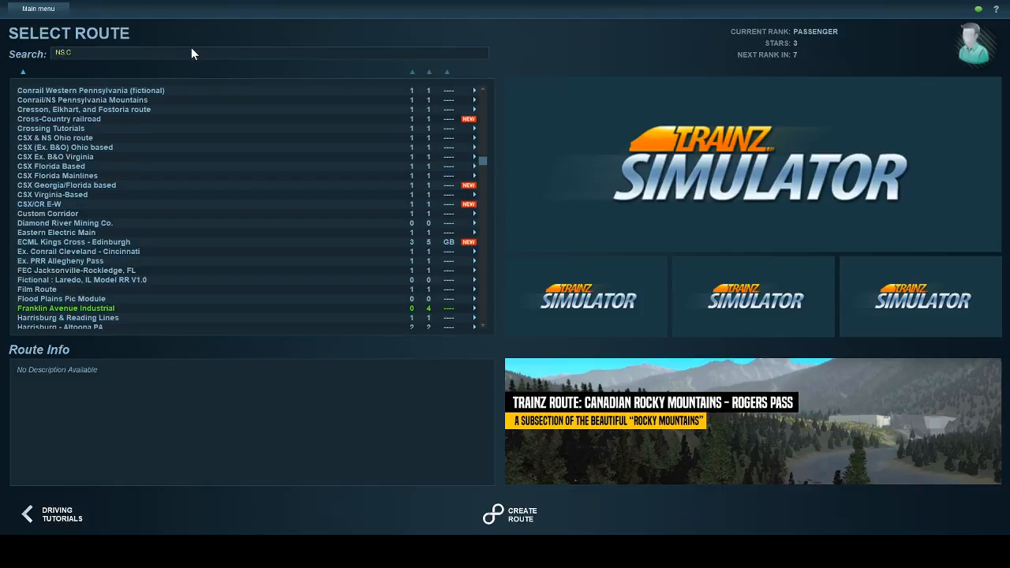
{"action": "type", "text": "CSX"}
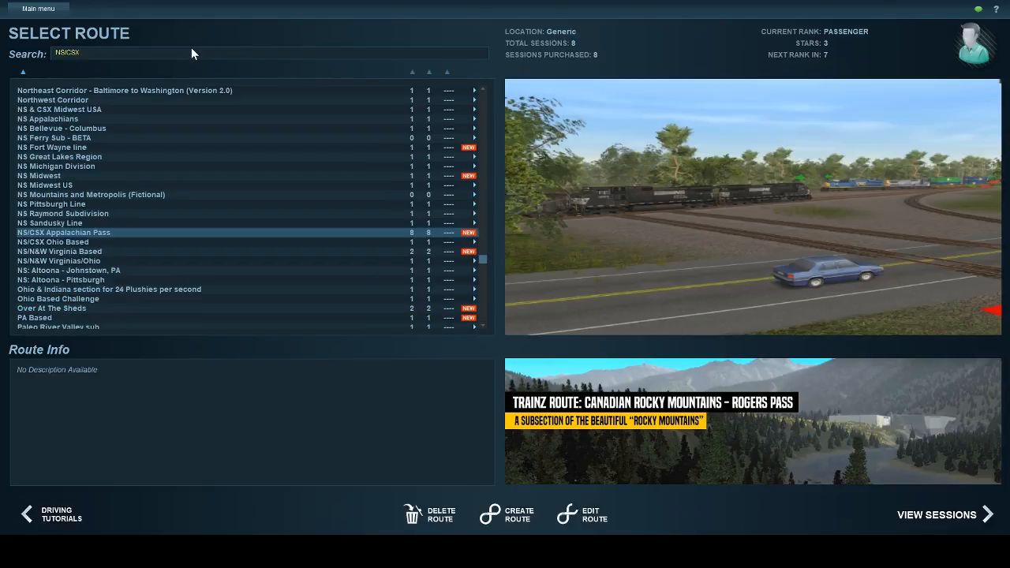
- Replace the route search with "Water level rout"
{"action": "key", "text": "BackSpace"}
{"action": "key", "text": "BackSpace"}
{"action": "key", "text": "BackSpace"}
{"action": "key", "text": "BackSpace"}
{"action": "key", "text": "BackSpace"}
{"action": "key", "text": "BackSpace"}
{"action": "type", "text": "Water level rout"}
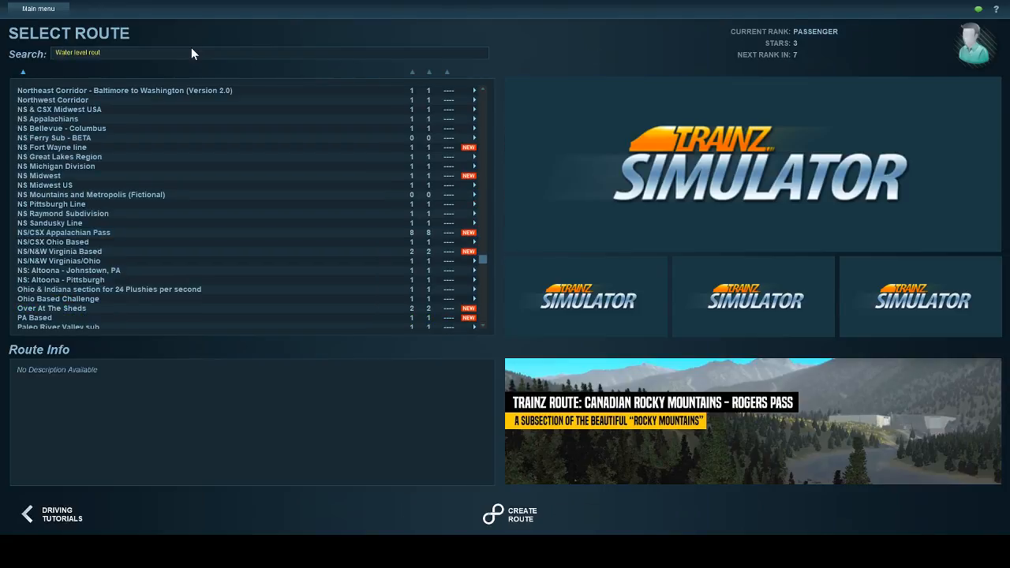
- Clear the route search, look further down the list and search for "NYC"
{"action": "key", "text": "BackSpace"}
{"action": "key", "text": "BackSpace"}
{"action": "key", "text": "BackSpace"}
{"action": "key", "text": "BackSpace"}
{"action": "key", "text": "BackSpace"}
{"action": "key", "text": "BackSpace"}
{"action": "key", "text": "BackSpace"}
{"action": "key", "text": "BackSpace"}
{"action": "key", "text": "BackSpace"}
{"action": "key", "text": "BackSpace"}
{"action": "key", "text": "BackSpace"}
{"action": "key", "text": "BackSpace"}
{"action": "key", "text": "BackSpace"}
{"action": "key", "text": "BackSpace"}
{"action": "key", "text": "BackSpace"}
{"action": "key", "text": "BackSpace"}
{"action": "scroll", "coordinate": [110, 286], "scroll_direction": "down", "scroll_amount": 4}
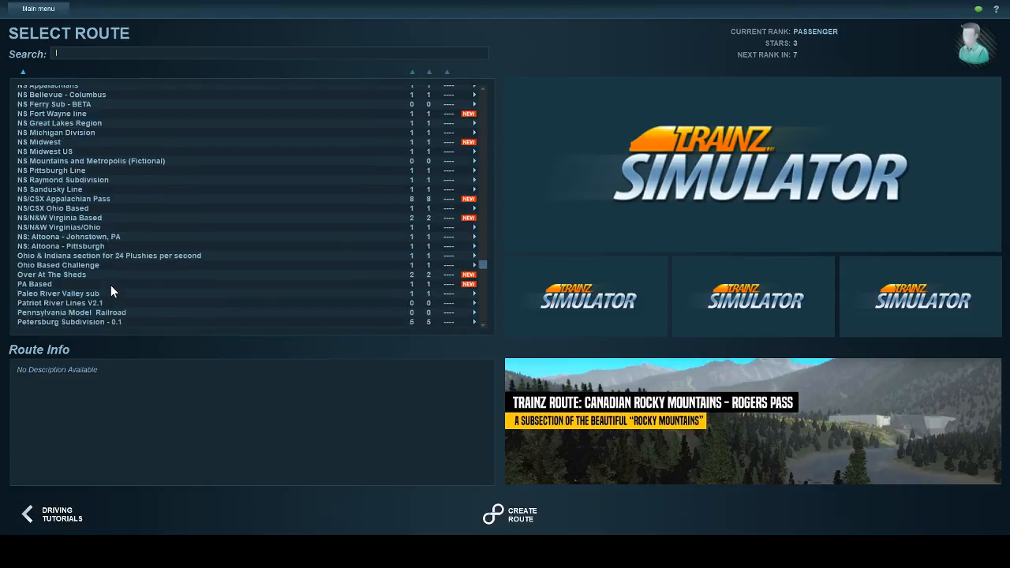
{"action": "scroll", "coordinate": [99, 294], "scroll_direction": "down", "scroll_amount": 1}
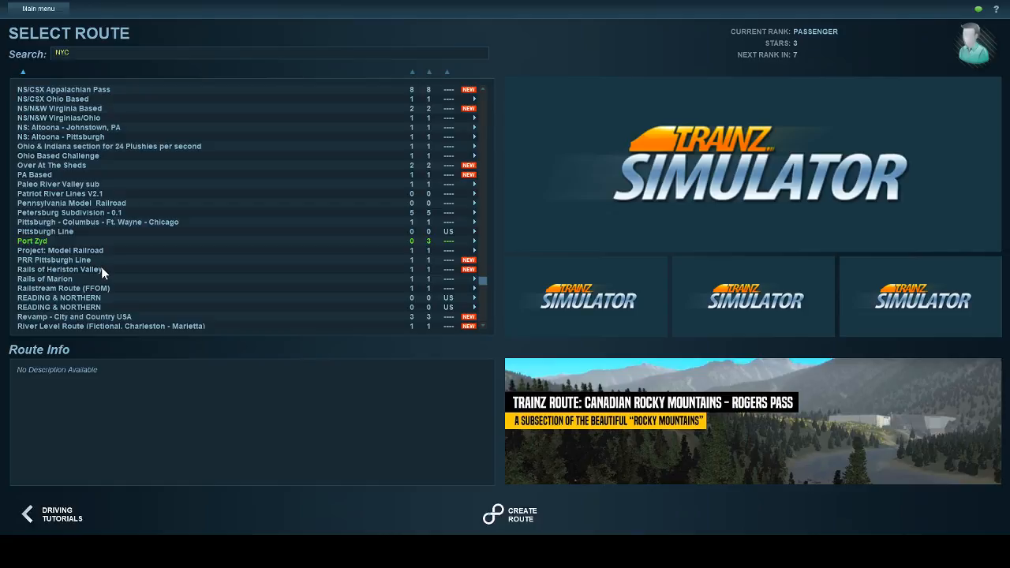
- Create a new route named CSX/NS Water level route with imperial working units
{"action": "left_click", "coordinate": [521, 518]}
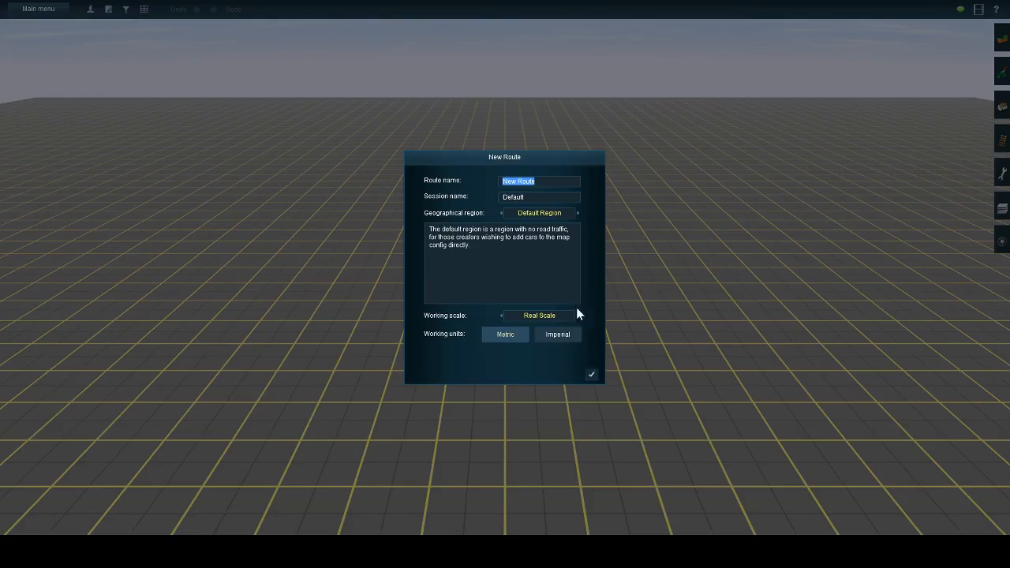
{"action": "left_click", "coordinate": [557, 333]}
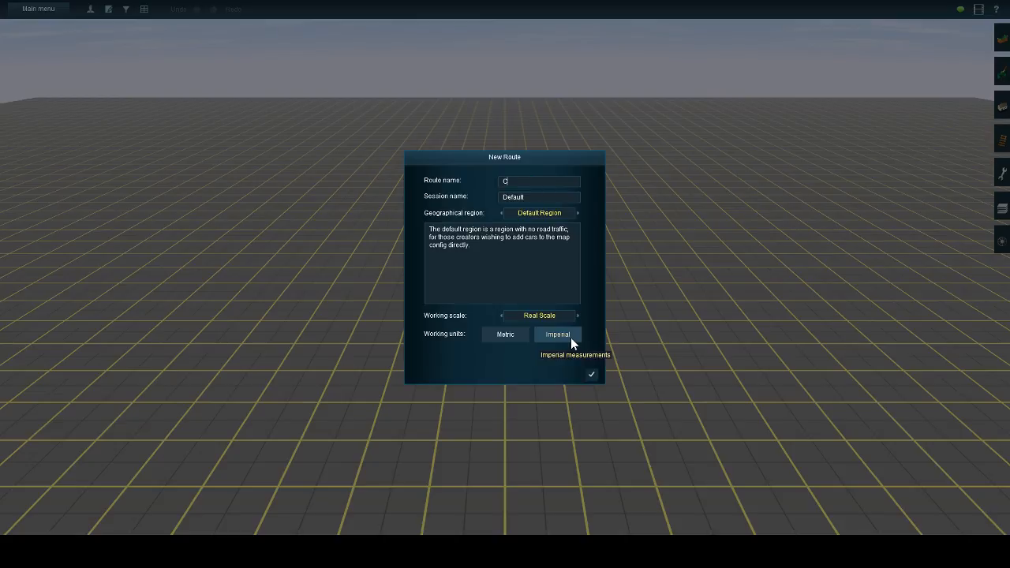
{"action": "type", "text": "NS Water level route"}
{"action": "left_click", "coordinate": [593, 375]}
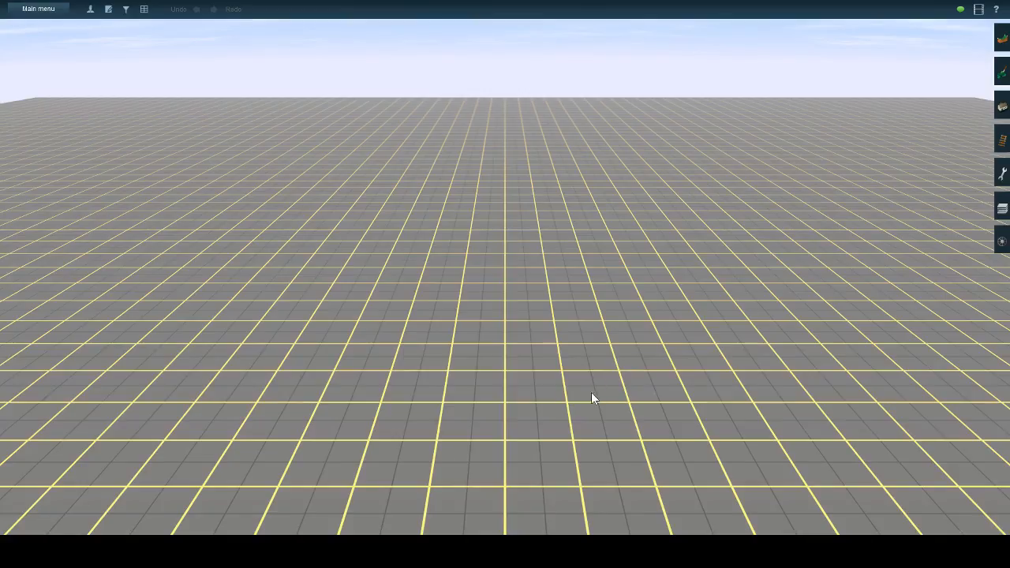
- Exit Surveyor and save the new route and session as CSX/NS Water level route
{"action": "left_click", "coordinate": [51, 17]}
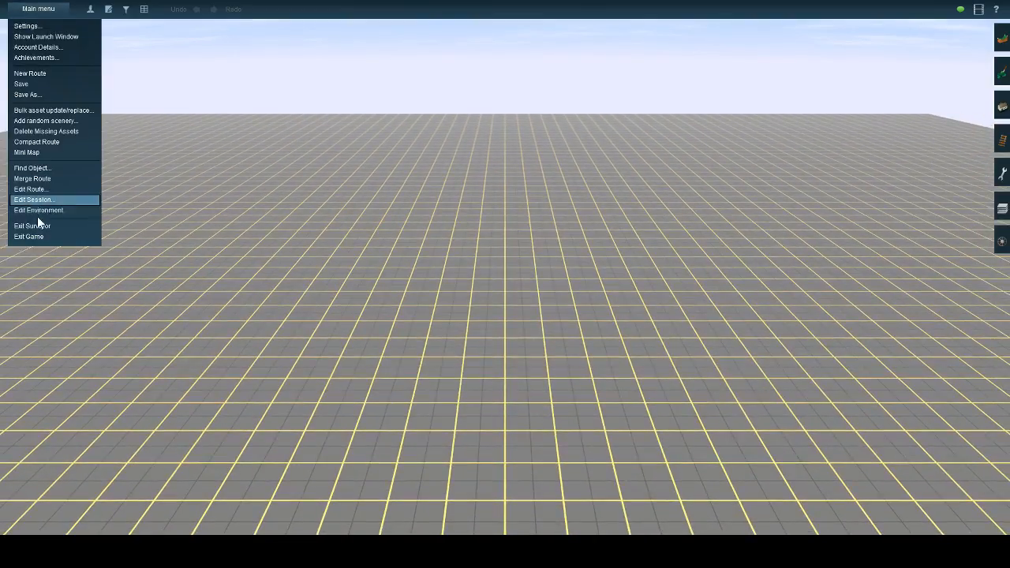
{"action": "left_click", "coordinate": [41, 228]}
{"action": "left_click", "coordinate": [527, 276]}
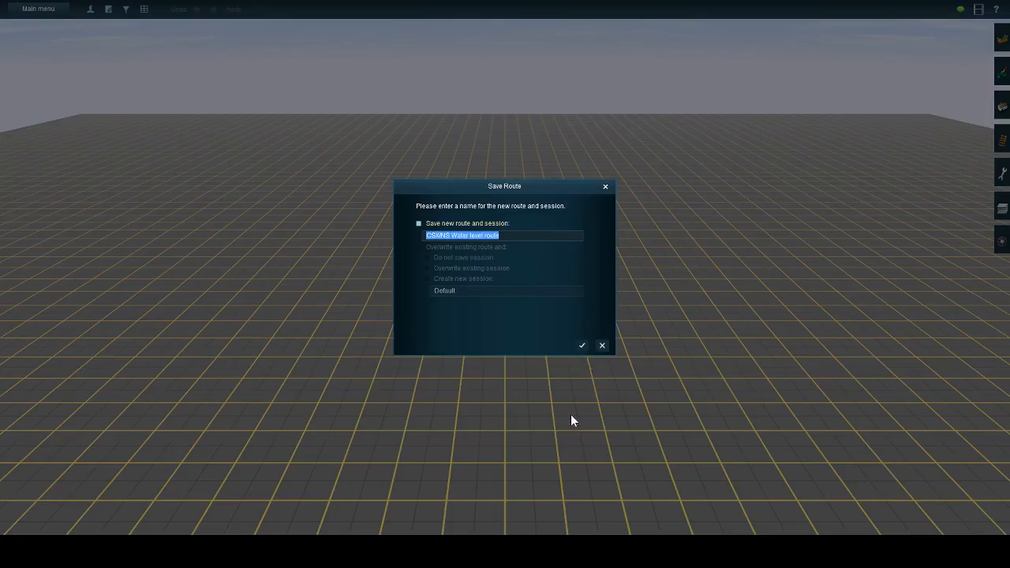
{"action": "left_click", "coordinate": [580, 347]}
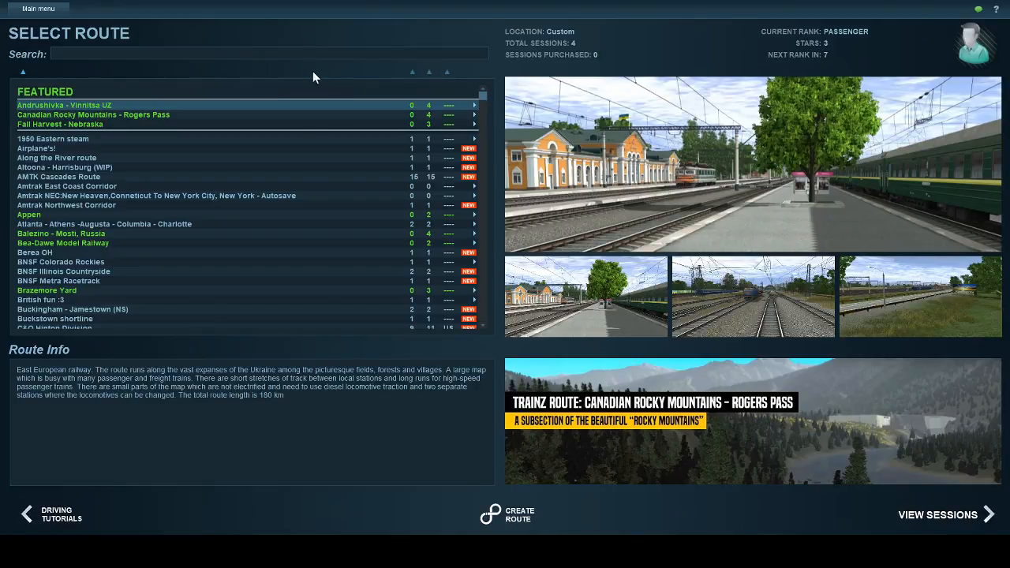
- Find CSX/NS Water level route by searching for "csx", open it for editing and bring up the track-laying tools
{"action": "type", "text": "csx"}
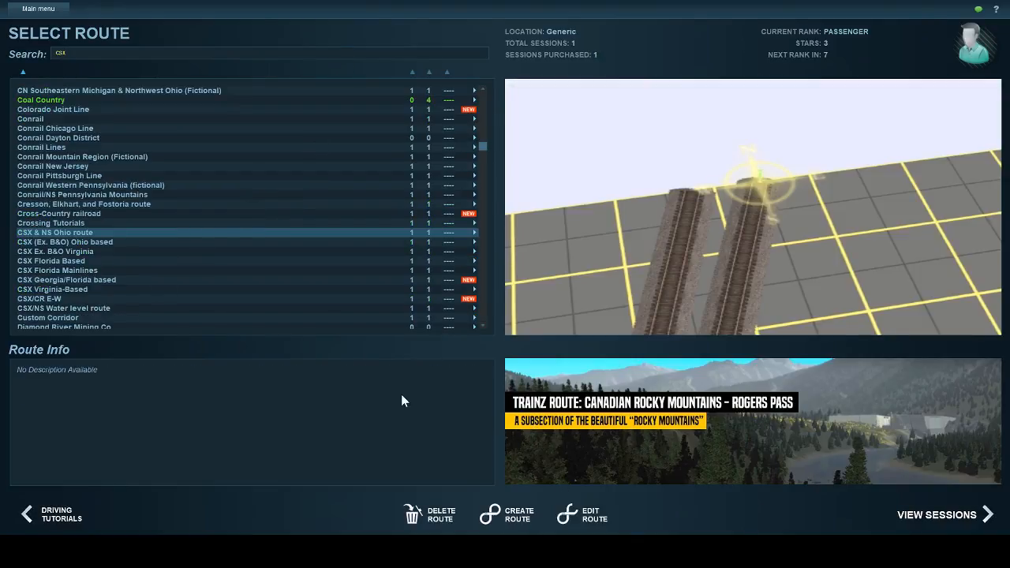
{"action": "left_click", "coordinate": [80, 309]}
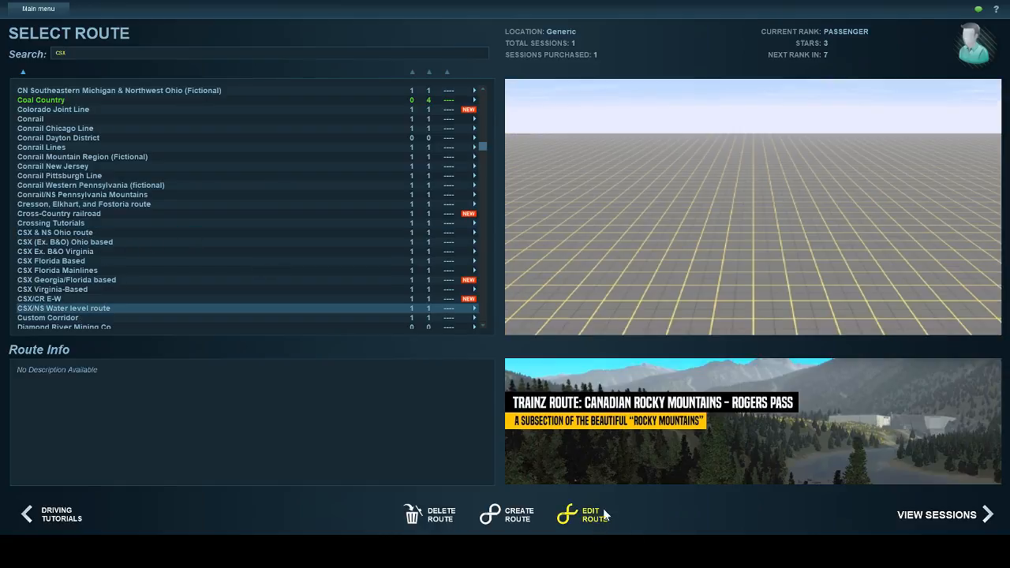
{"action": "left_click", "coordinate": [592, 514]}
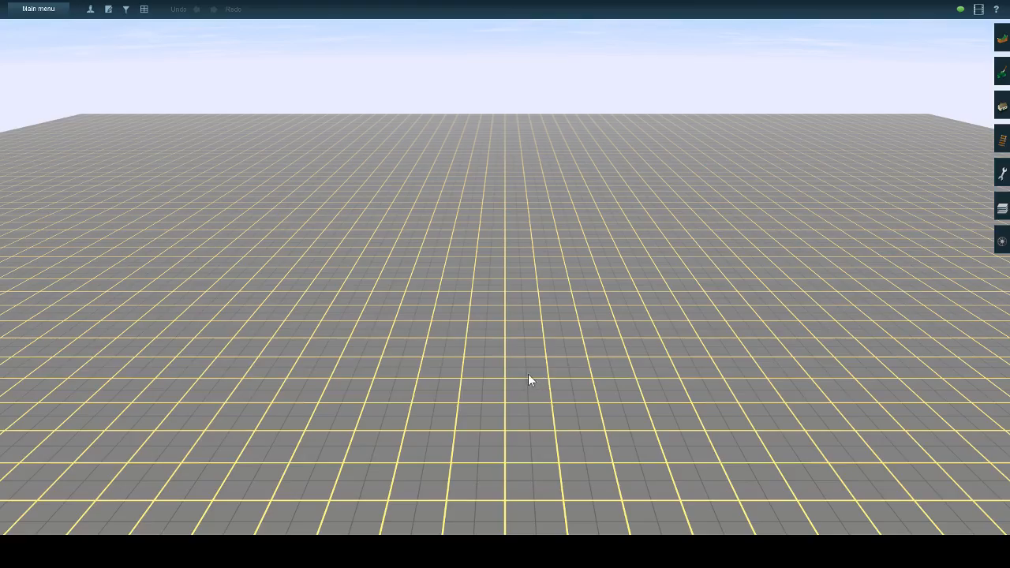
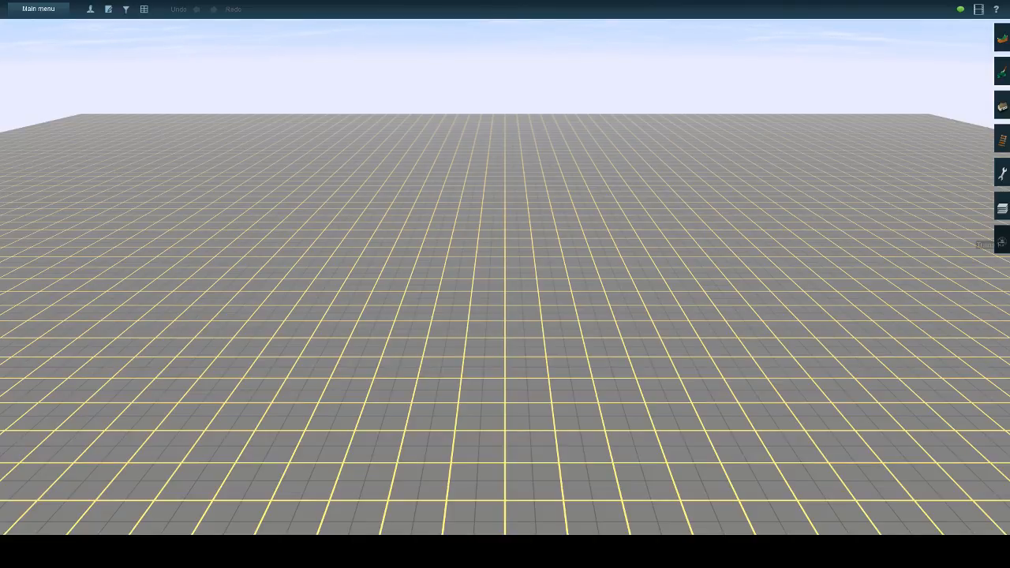
{"action": "left_click", "coordinate": [1001, 139]}
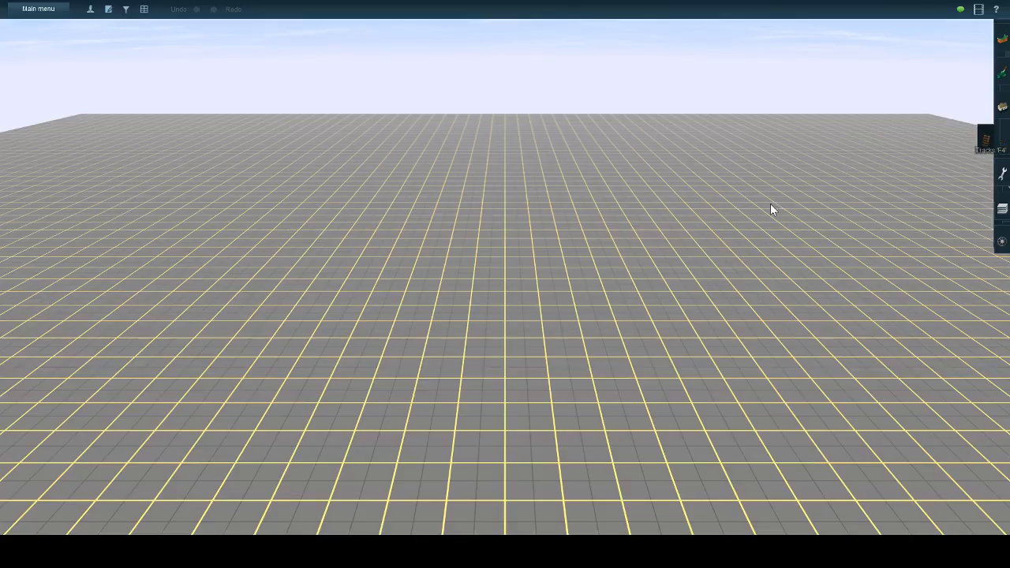
- Lay a JR Lt Grey (Terrain) track straight across the baseboard from the near edge to the far edge
{"action": "right_click_drag", "start_coordinate": [678, 301], "coordinate": [619, 302]}
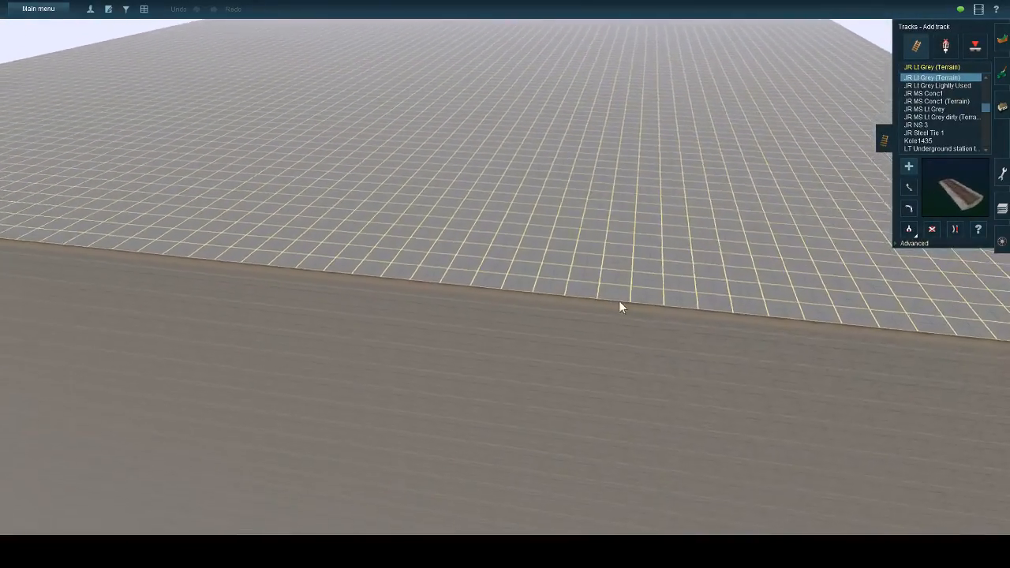
{"action": "left_click", "coordinate": [569, 290]}
{"action": "left_click_drag", "start_coordinate": [539, 134], "coordinate": [483, 67]}
{"action": "right_click", "coordinate": [483, 67]}
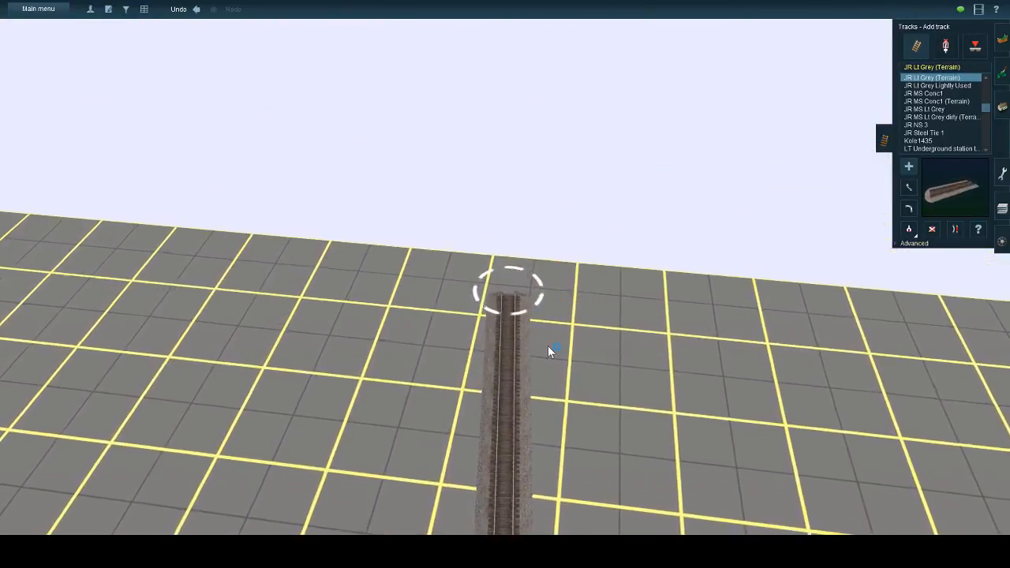
- Lay a second JR Lt Grey (Terrain) track beside the first across the board and shift its near end slightly away from it
{"action": "left_click_drag", "start_coordinate": [547, 263], "coordinate": [552, 490]}
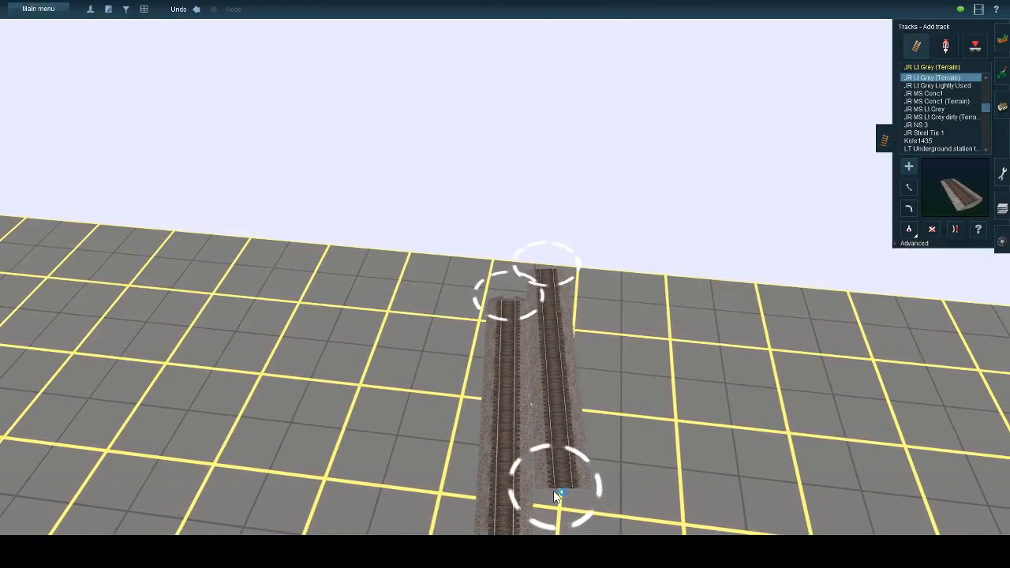
{"action": "scroll", "coordinate": [552, 489], "scroll_direction": "down", "scroll_amount": 5}
{"action": "key", "text": "Left"}
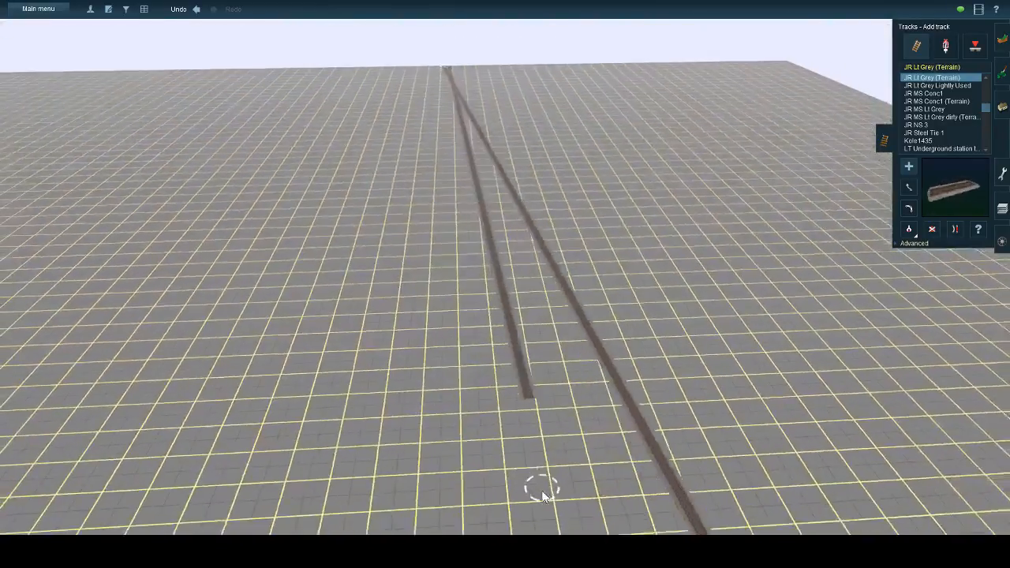
{"action": "right_click", "coordinate": [541, 489]}
{"action": "scroll", "coordinate": [508, 281], "scroll_direction": "up", "scroll_amount": 5}
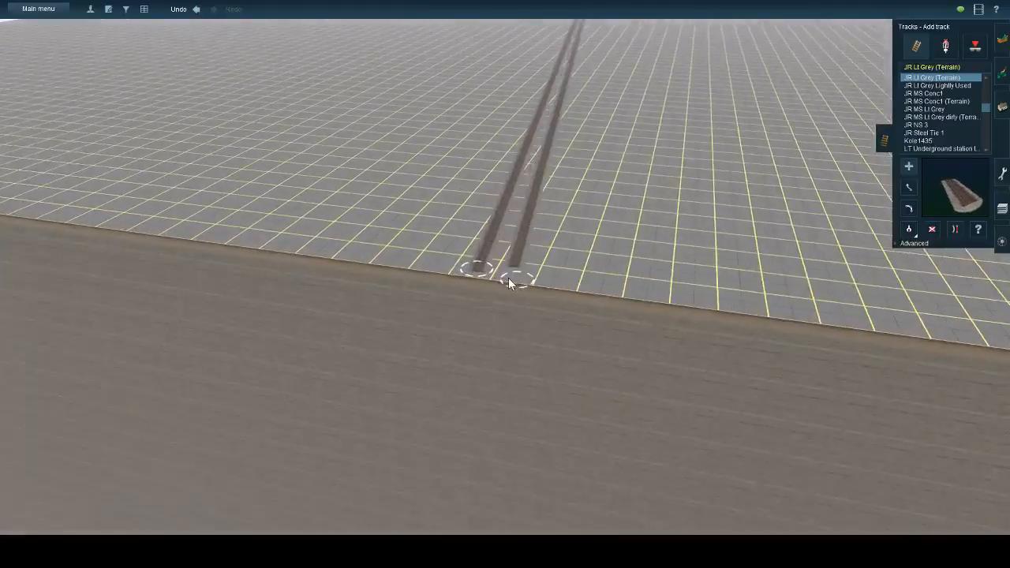
{"action": "key", "text": "Right"}
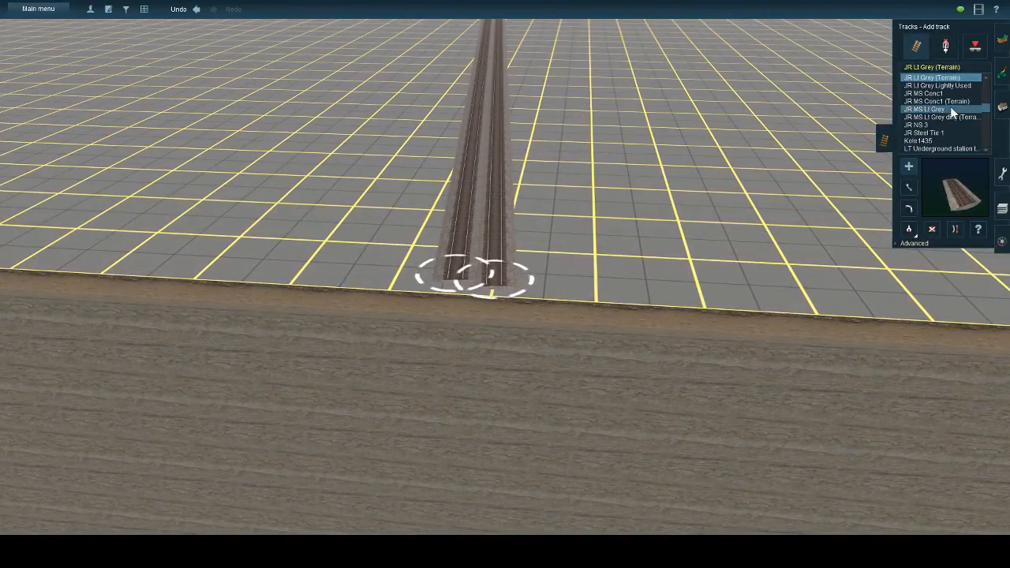
{"action": "left_click", "coordinate": [908, 187]}
{"action": "left_click_drag", "start_coordinate": [494, 284], "coordinate": [500, 290]}
- Lay a third parallel track across the board beside the other two, using JR Lt Grey Lightly Used
{"action": "left_click", "coordinate": [942, 88]}
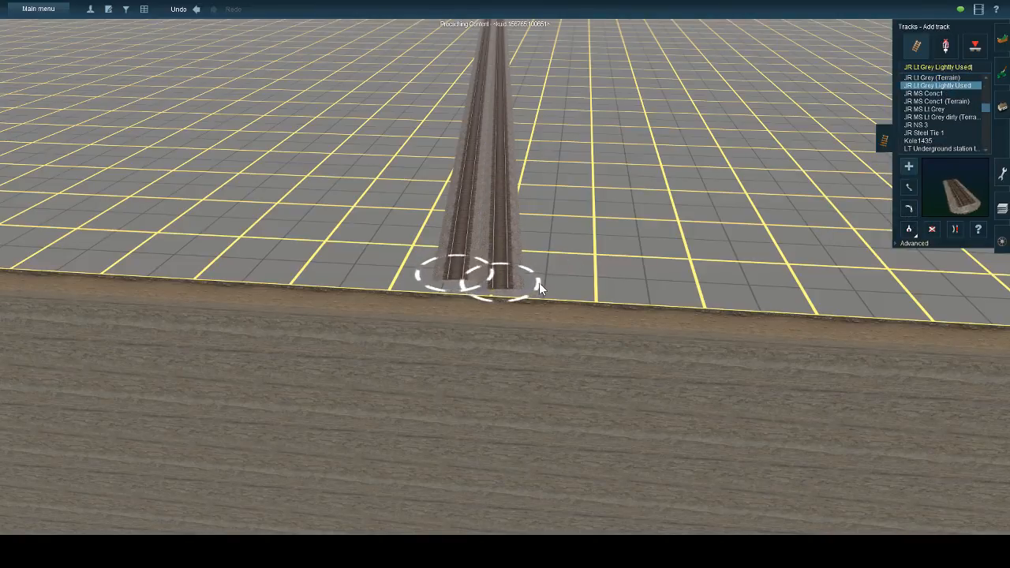
{"action": "left_click", "coordinate": [539, 283]}
{"action": "key", "text": "ctrl+z"}
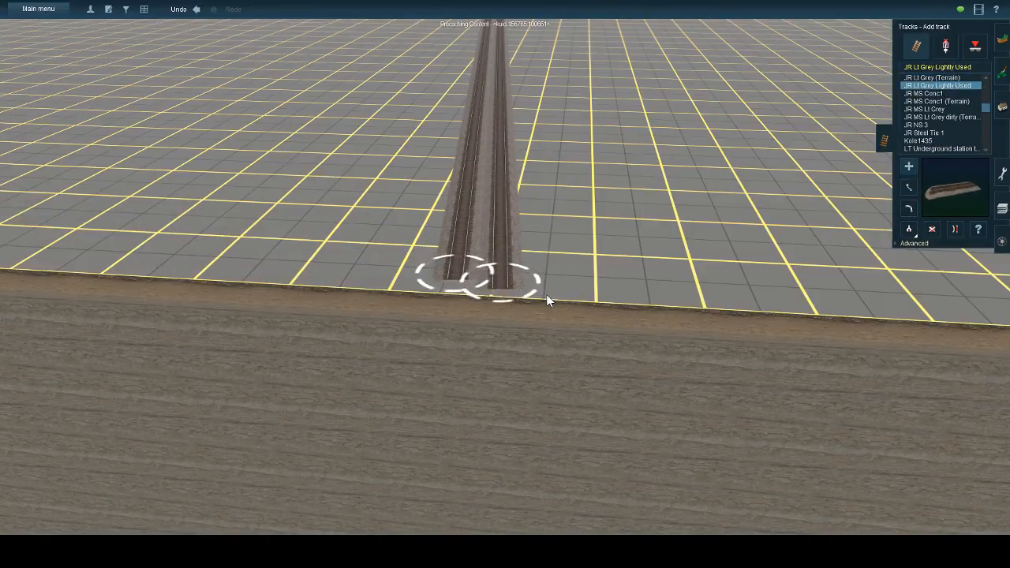
{"action": "left_click", "coordinate": [547, 292]}
{"action": "key", "text": "Up"}
{"action": "key", "text": "Up"}
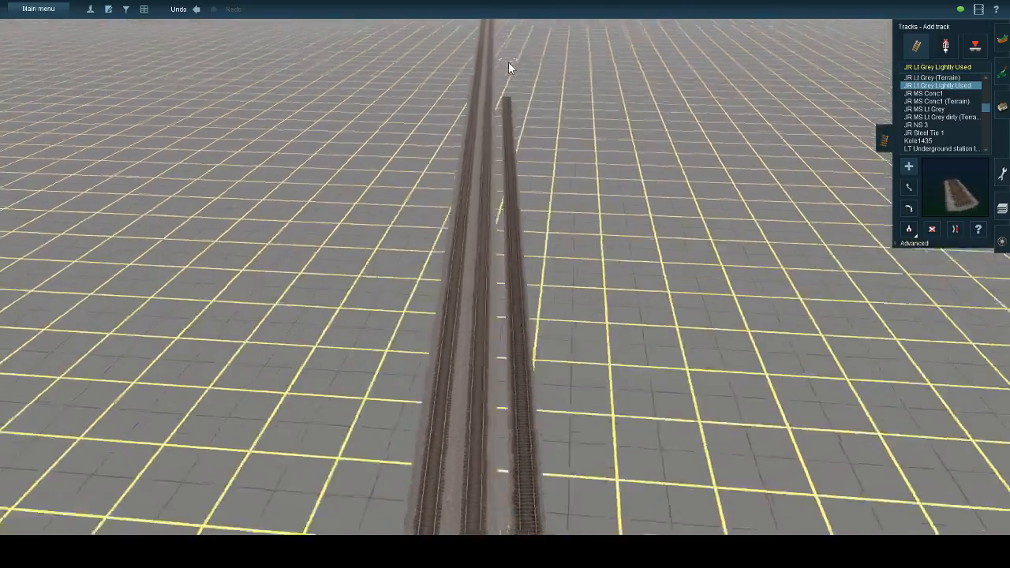
{"action": "key", "text": "Up"}
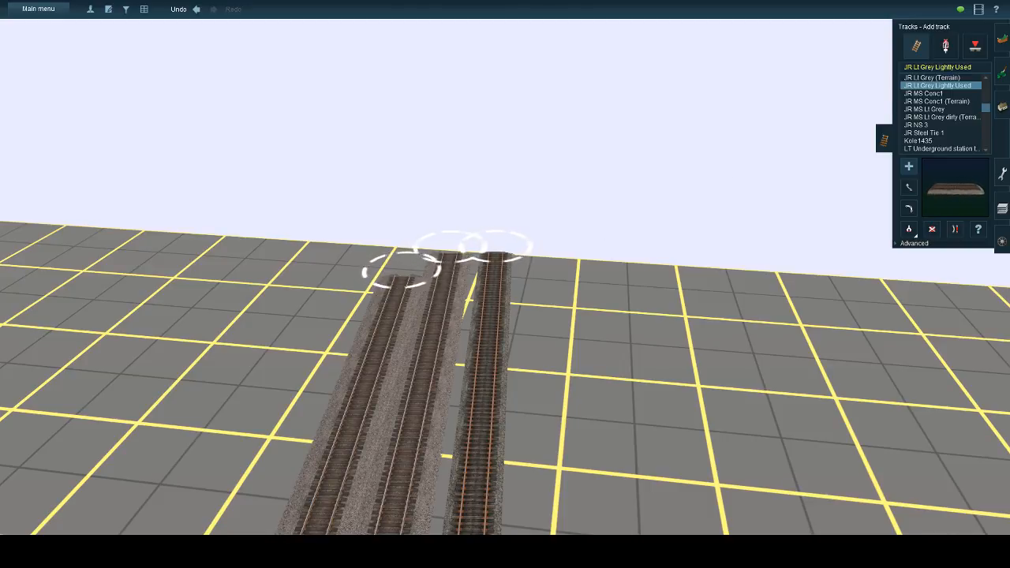
- Add a new ground section beyond the far ends of the three tracks
{"action": "key", "text": "Right"}
{"action": "key", "text": "Left"}
{"action": "key", "text": "F1"}
{"action": "left_click", "coordinate": [926, 162]}
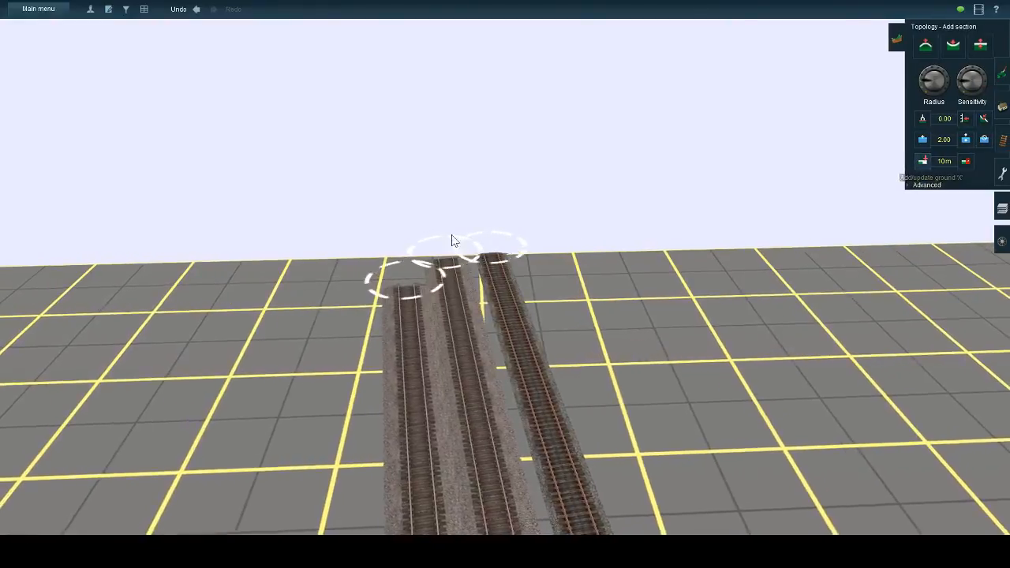
{"action": "key", "text": "Up"}
{"action": "key", "text": "Right"}
{"action": "key", "text": "Left"}
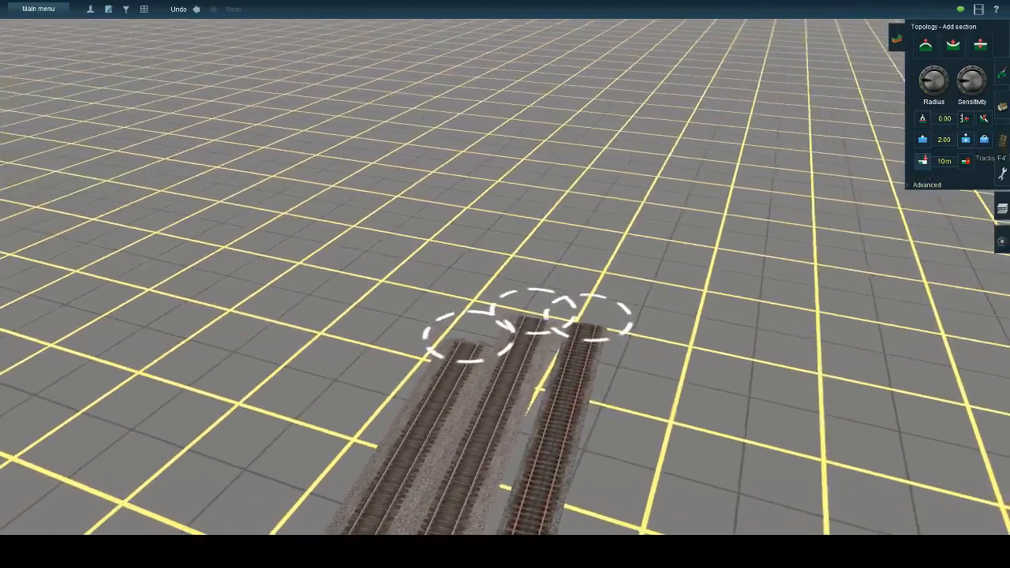
- Extend the JR Lt Grey Lightly Used track onto the new ground section, curving it away from the two main tracks
{"action": "key", "text": "F4"}
{"action": "left_click", "coordinate": [958, 228]}
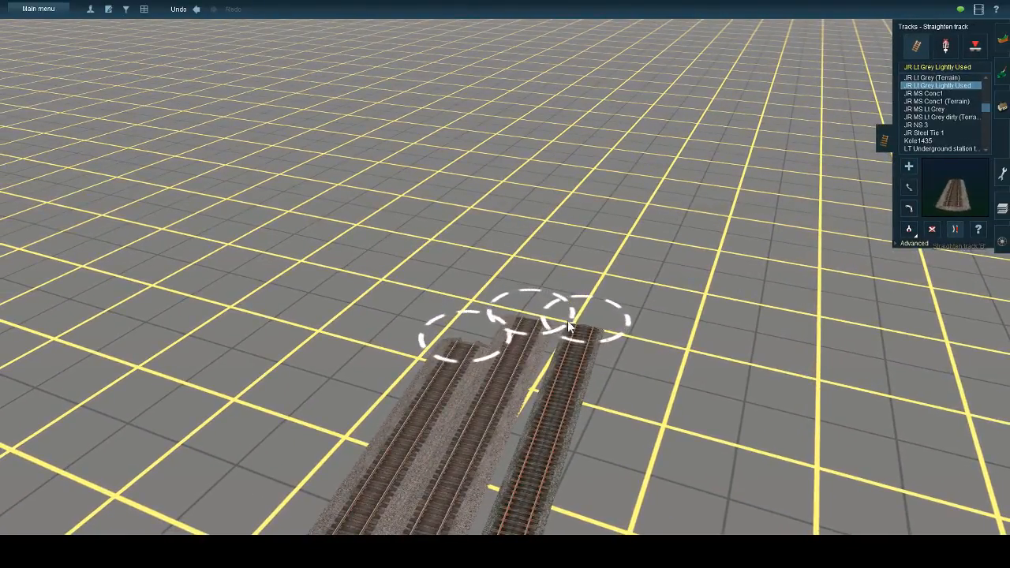
{"action": "key", "text": "Right"}
{"action": "left_click", "coordinate": [907, 163]}
{"action": "key", "text": "Down"}
{"action": "key", "text": "Up"}
{"action": "left_click", "coordinate": [613, 290]}
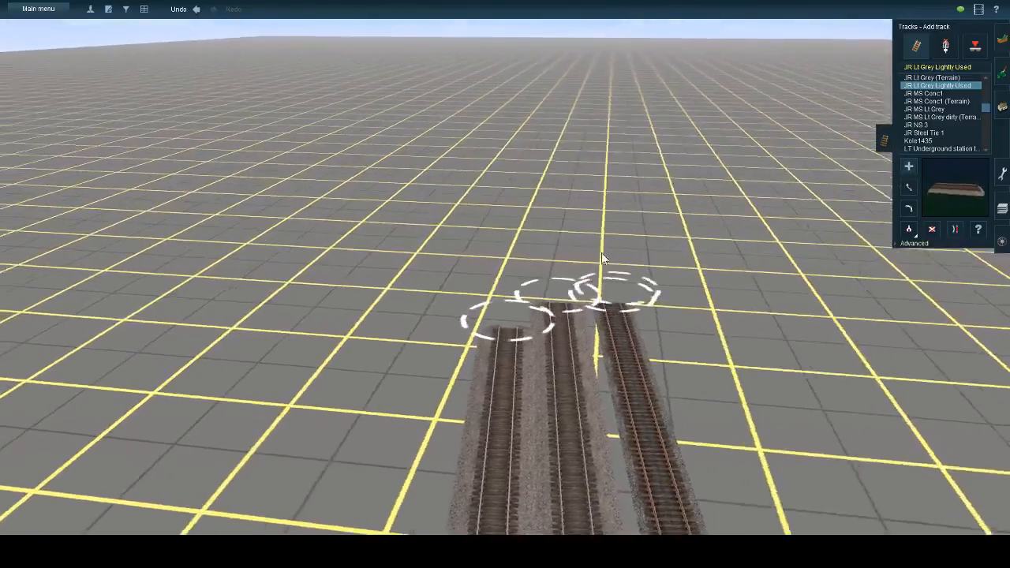
{"action": "key", "text": "Left"}
{"action": "key", "text": "Right"}
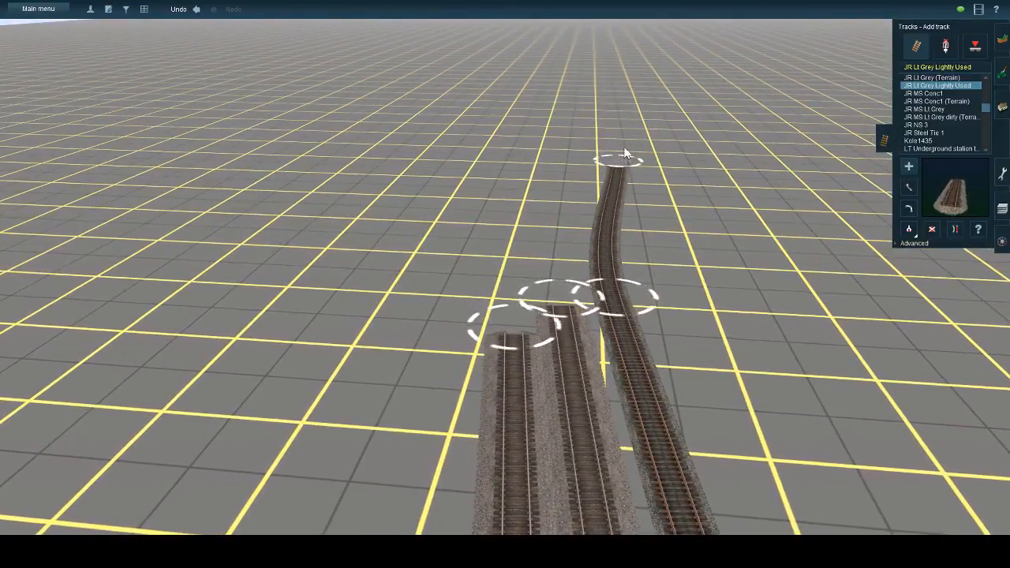
{"action": "left_click", "coordinate": [618, 164]}
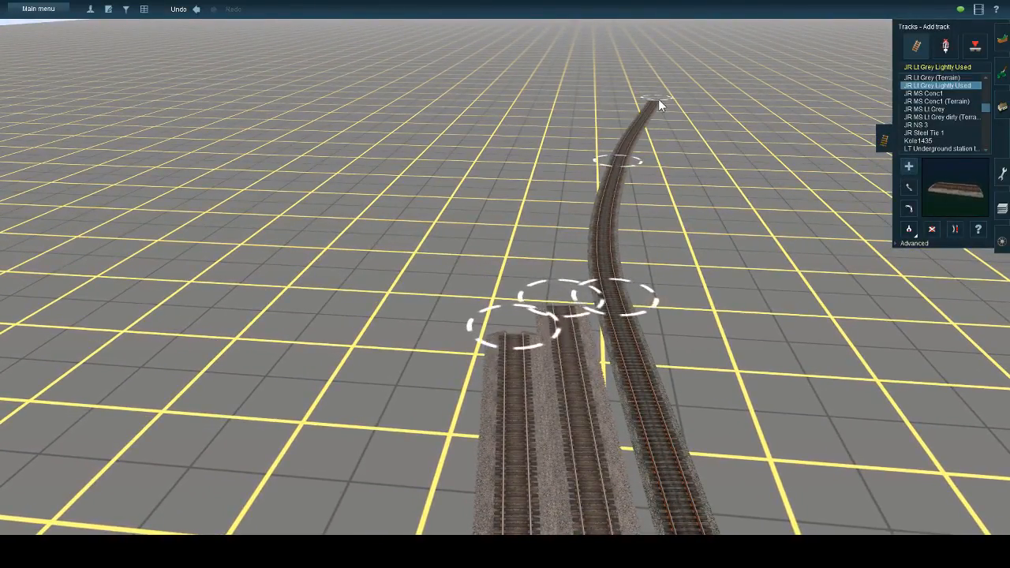
- Extend the rusty-railed track with another JR Lt Grey Lightly Used segment and straighten its end section
{"action": "left_click", "coordinate": [663, 95]}
{"action": "right_click", "coordinate": [639, 72]}
{"action": "key", "text": "Right"}
{"action": "scroll", "coordinate": [433, 225], "scroll_direction": "down", "scroll_amount": 6}
{"action": "key", "text": "Left"}
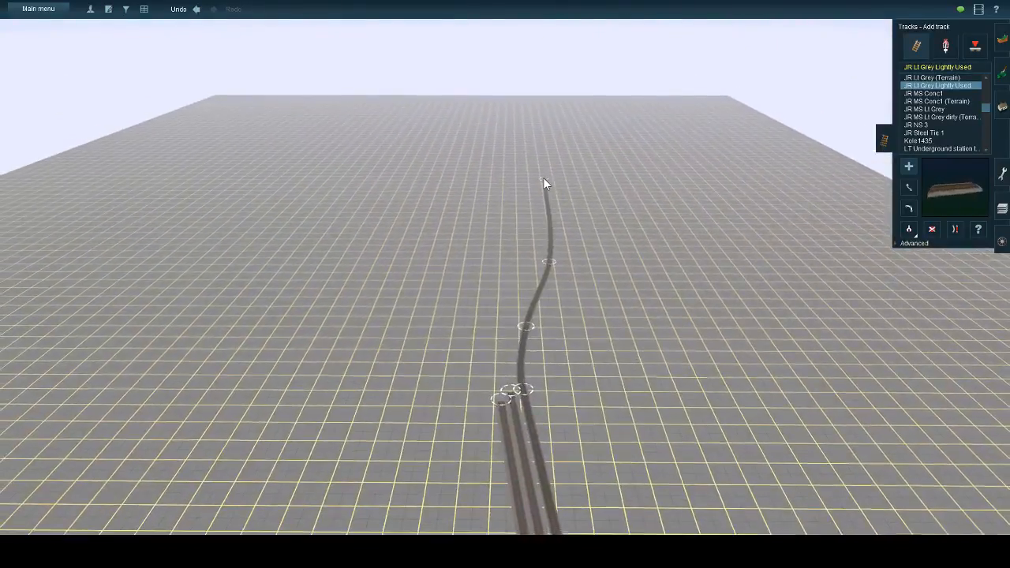
{"action": "left_click", "coordinate": [542, 177]}
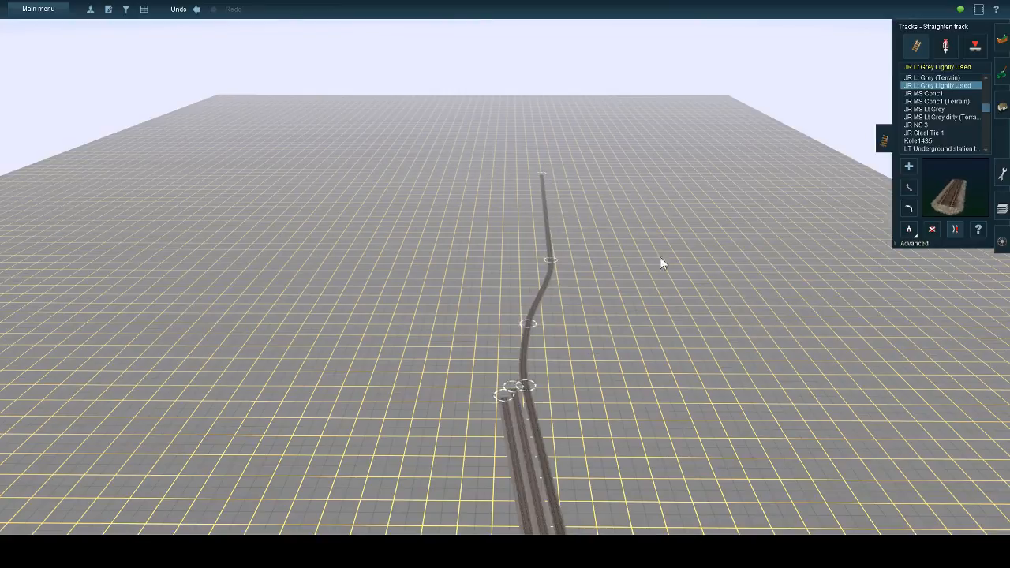
- Return the extended track's straightened end section to a curve with the Straighten track tool
{"action": "scroll", "coordinate": [659, 257], "scroll_direction": "up", "scroll_amount": 3}
{"action": "left_click", "coordinate": [907, 187]}
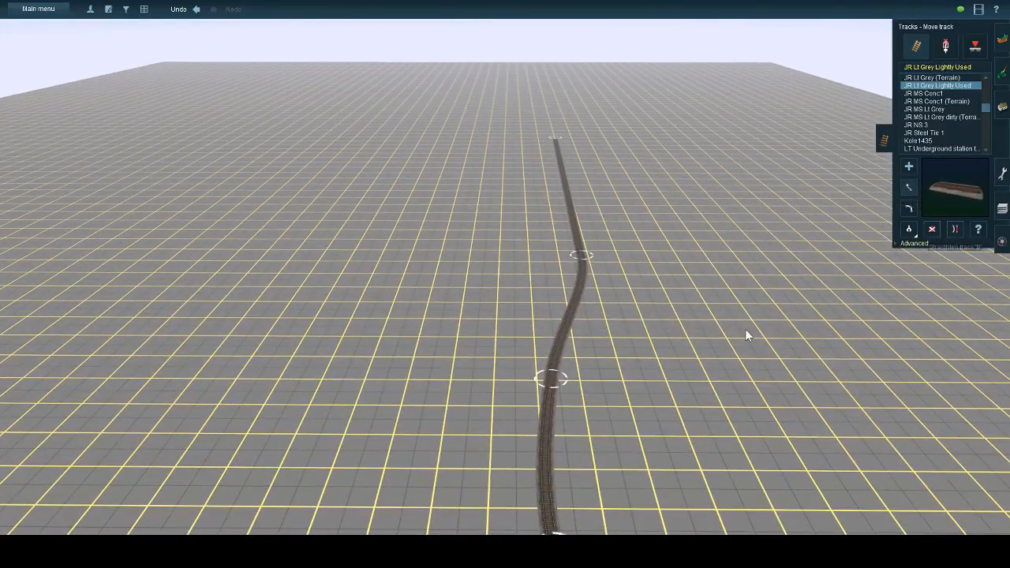
{"action": "left_click", "coordinate": [549, 381]}
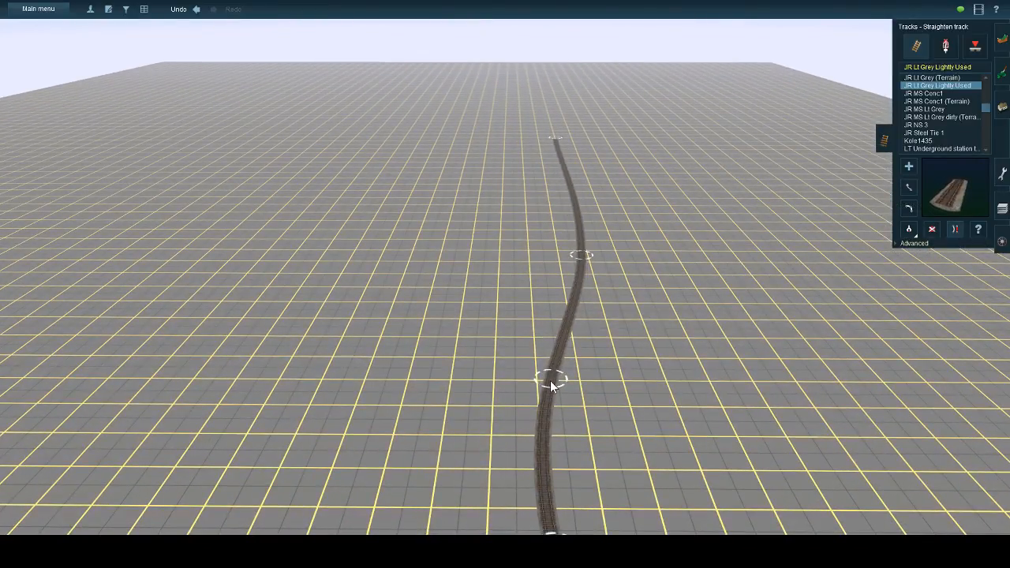
{"action": "right_click", "coordinate": [546, 371]}
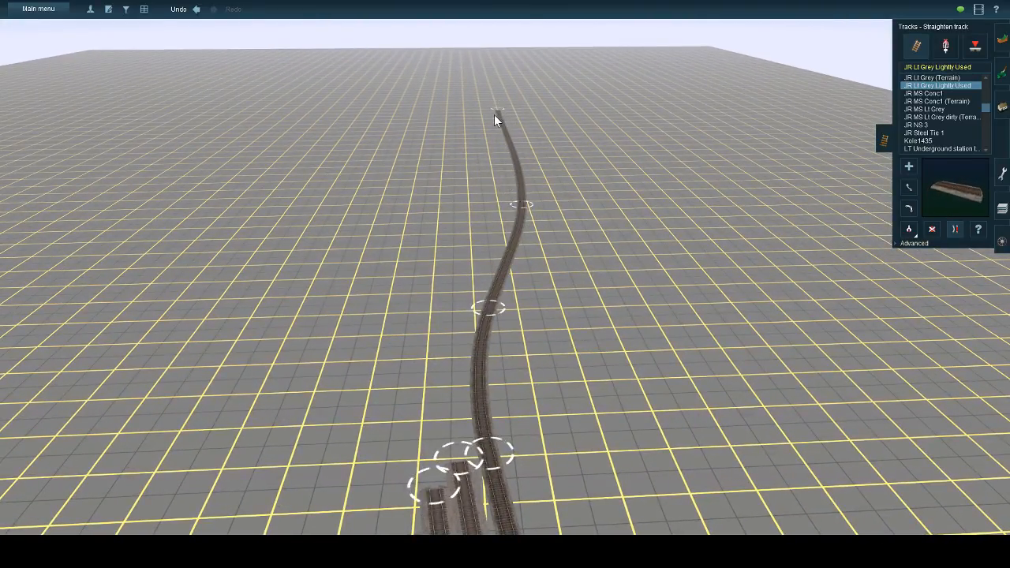
{"action": "left_click", "coordinate": [494, 118]}
{"action": "right_click", "coordinate": [530, 200]}
{"action": "right_click", "coordinate": [463, 277]}
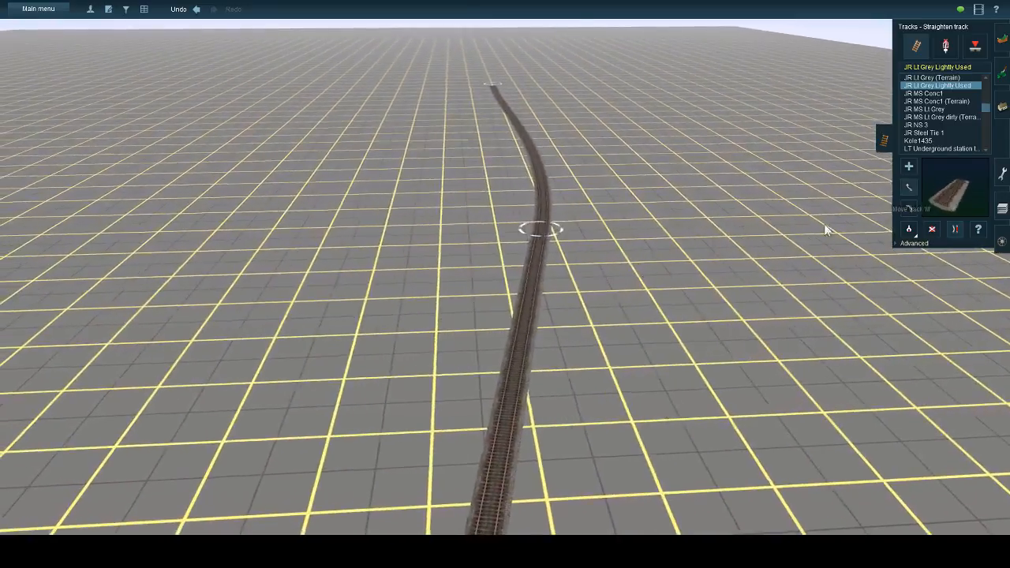
- Move the extended track's last two spline points back toward the three parallel tracks
{"action": "left_click", "coordinate": [908, 187]}
{"action": "left_click_drag", "start_coordinate": [538, 232], "coordinate": [530, 333]}
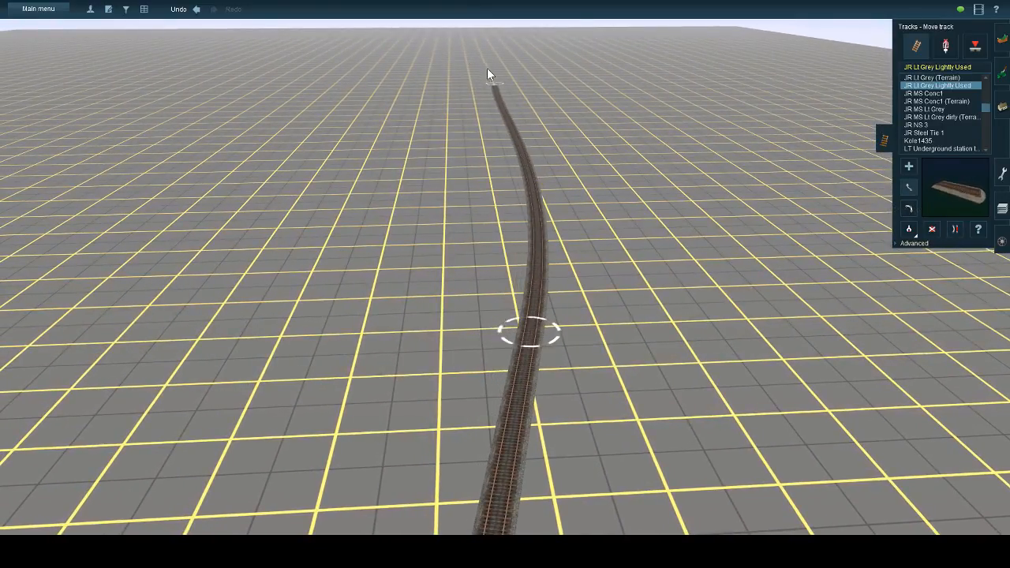
{"action": "left_click_drag", "start_coordinate": [489, 86], "coordinate": [533, 209]}
- Add another long segment to the end of the repositioned track and straighten it
{"action": "left_click", "coordinate": [910, 168]}
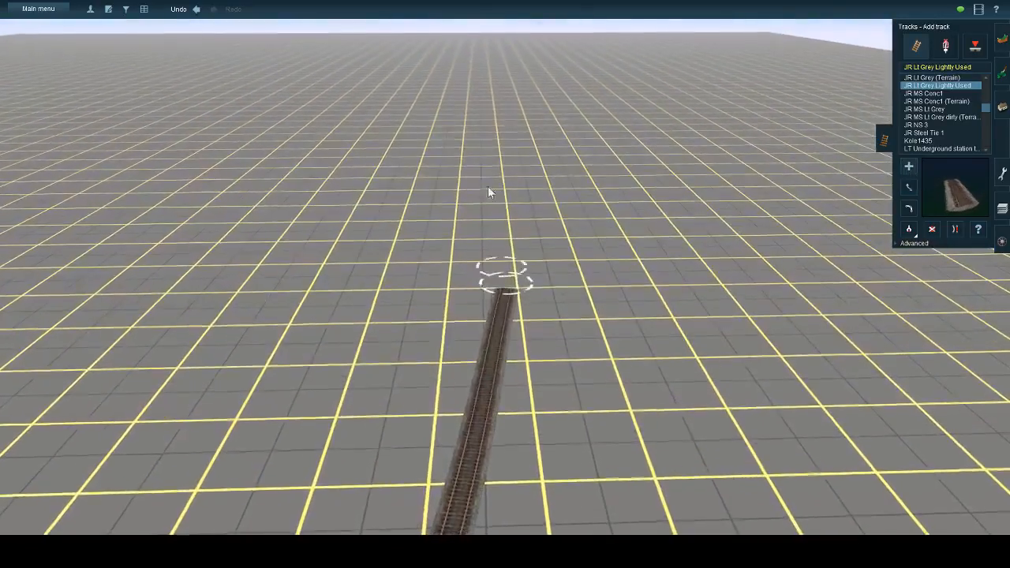
{"action": "left_click_drag", "start_coordinate": [488, 186], "coordinate": [485, 106]}
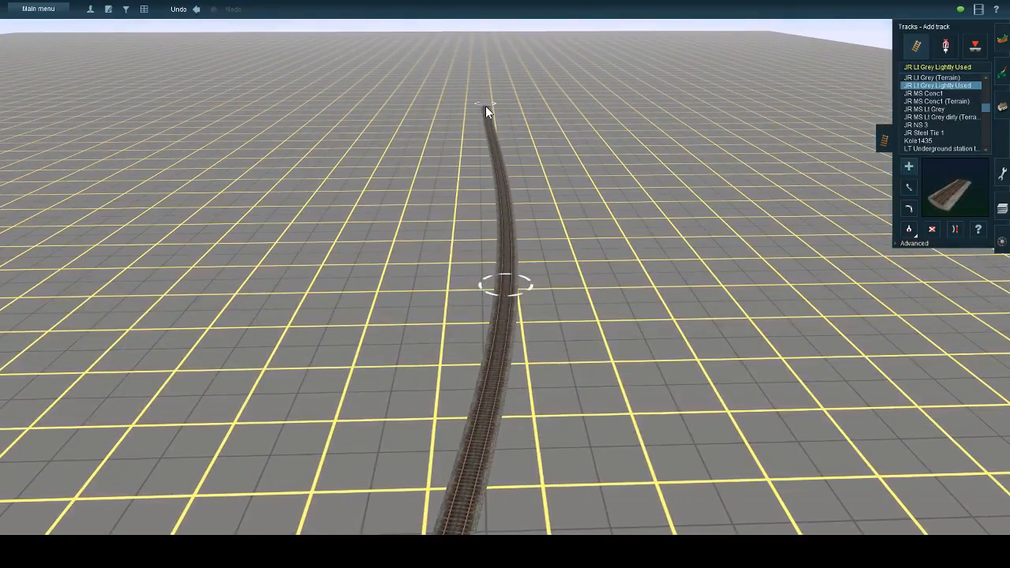
{"action": "left_click", "coordinate": [956, 229]}
{"action": "left_click", "coordinate": [484, 105]}
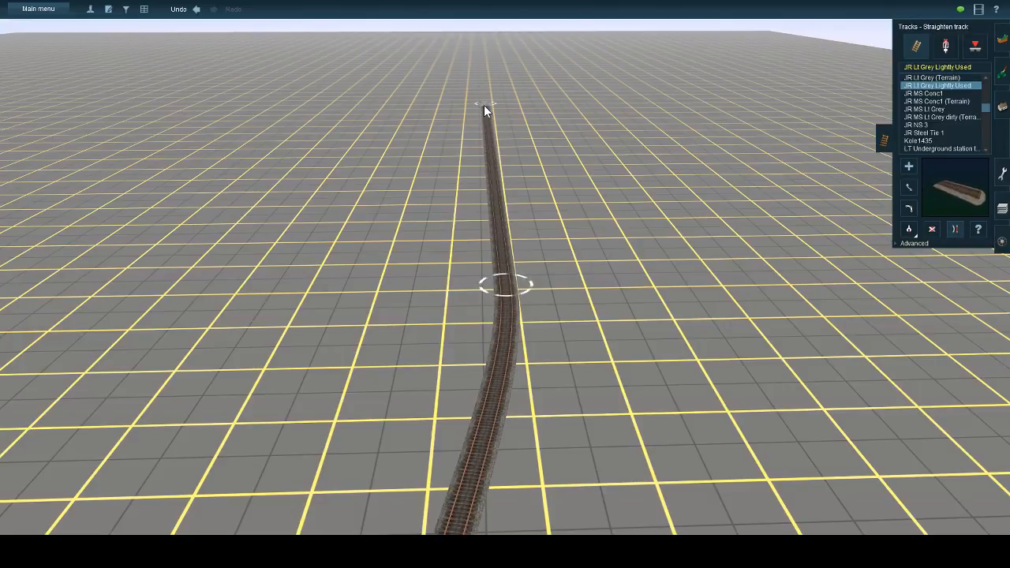
- Move the end point of the leftmost parallel track forward until it is level with the middle track's end
{"action": "right_click", "coordinate": [468, 388]}
{"action": "scroll", "coordinate": [461, 394], "scroll_direction": "down", "scroll_amount": 3}
{"action": "scroll", "coordinate": [461, 393], "scroll_direction": "down", "scroll_amount": 3}
{"action": "scroll", "coordinate": [531, 277], "scroll_direction": "up", "scroll_amount": 5}
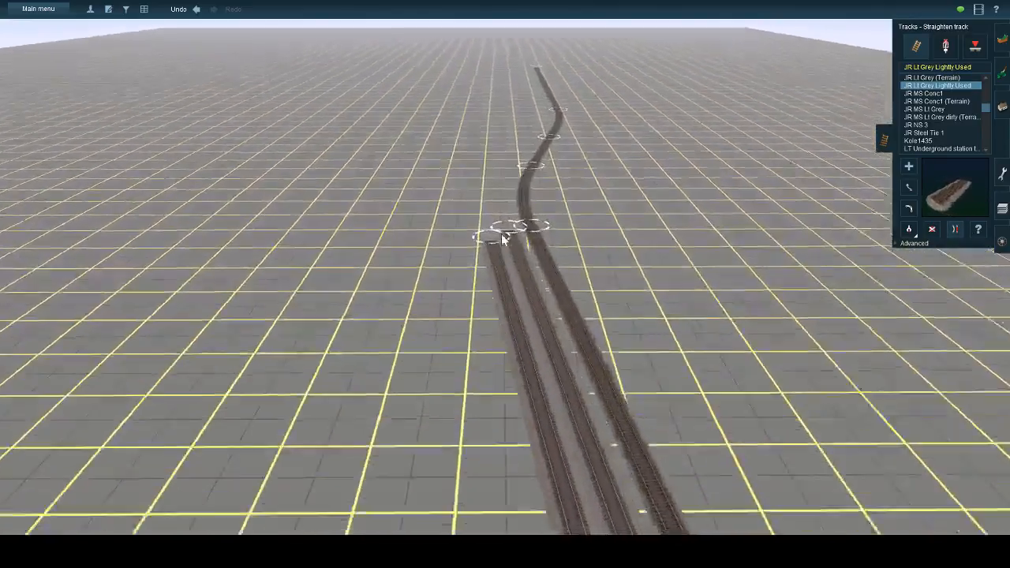
{"action": "right_click", "coordinate": [507, 236]}
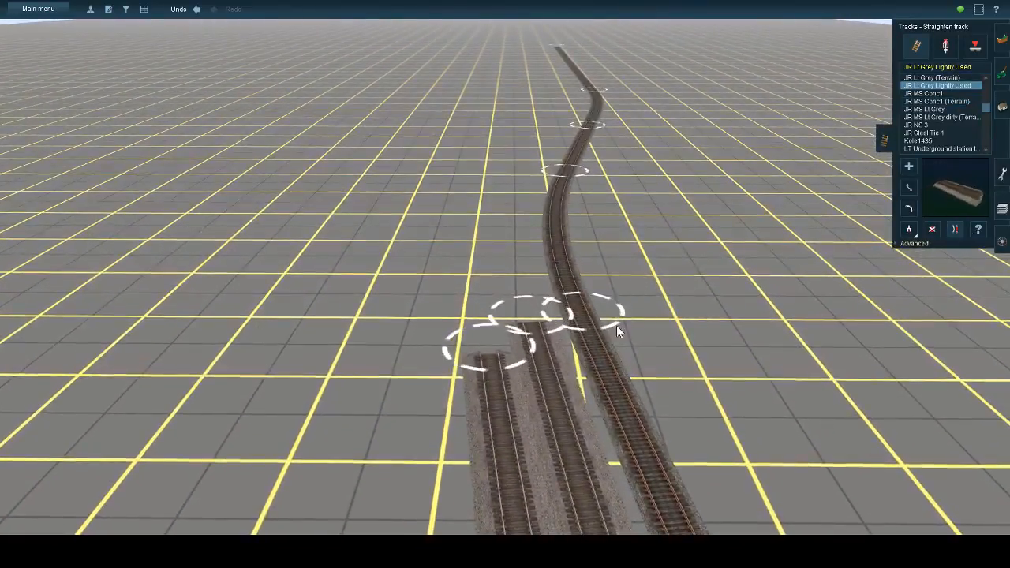
{"action": "left_click", "coordinate": [909, 188]}
{"action": "left_click_drag", "start_coordinate": [477, 347], "coordinate": [474, 320]}
- Extend the middle track with two JR Lt Grey (Terrain) segments and straighten the far one
{"action": "left_click", "coordinate": [954, 102]}
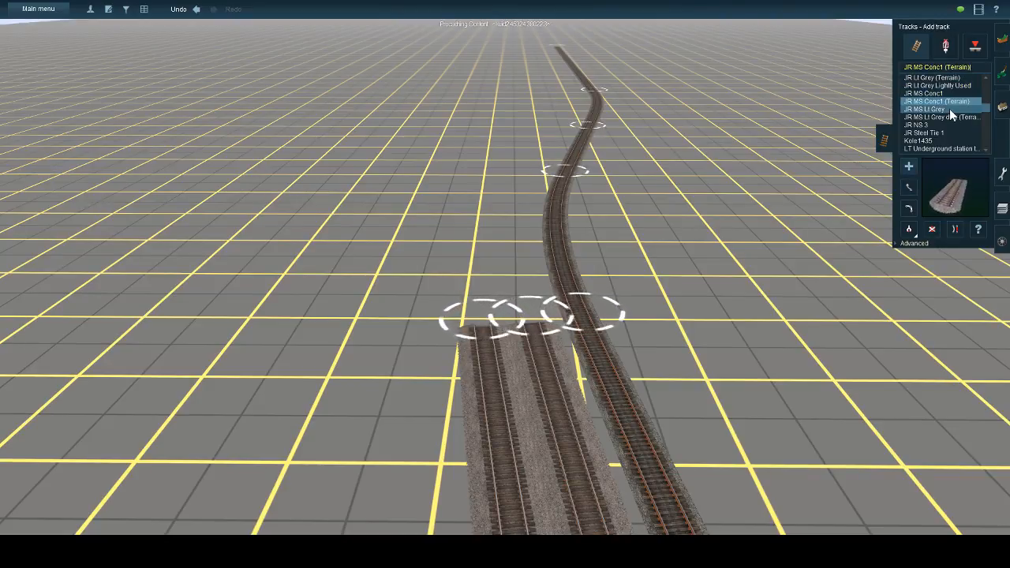
{"action": "left_click", "coordinate": [935, 77]}
{"action": "left_click_drag", "start_coordinate": [522, 318], "coordinate": [514, 51]}
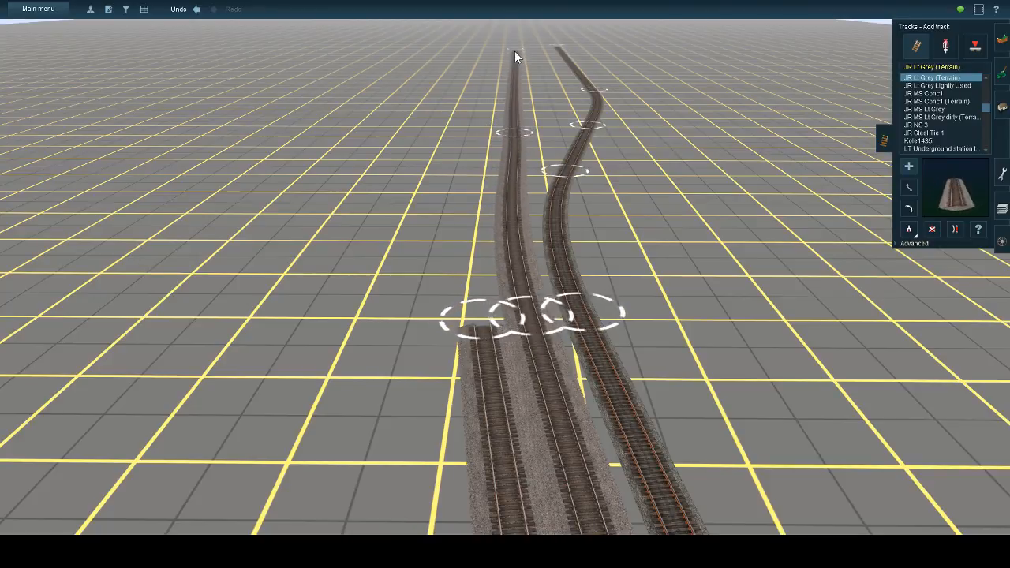
{"action": "left_click", "coordinate": [954, 229]}
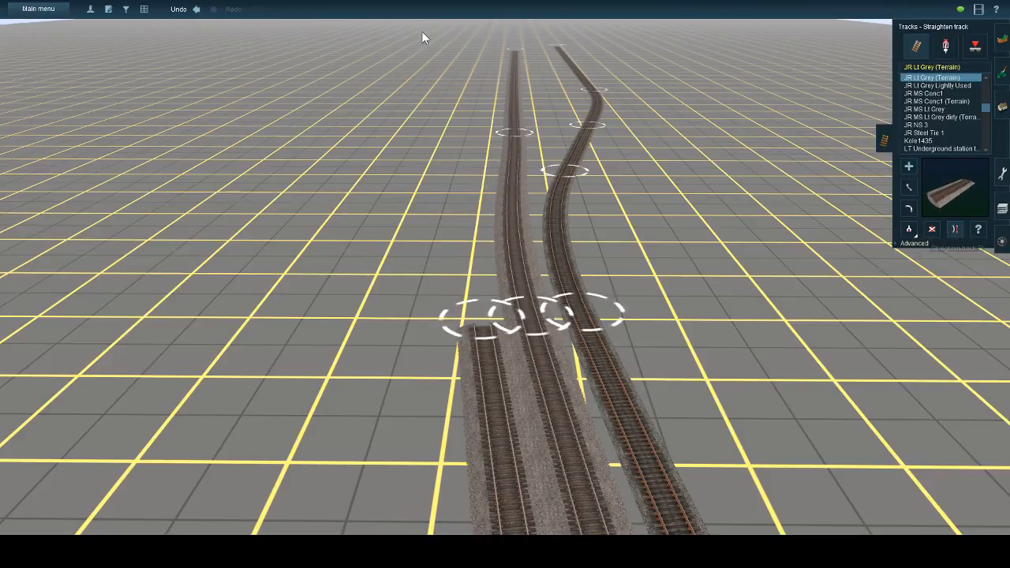
- Shift the middle extension's far end and intermediate spline point slightly toward the leftmost track
{"action": "left_click", "coordinate": [909, 188]}
{"action": "left_click_drag", "start_coordinate": [512, 54], "coordinate": [507, 50]}
{"action": "left_click_drag", "start_coordinate": [503, 134], "coordinate": [497, 132]}
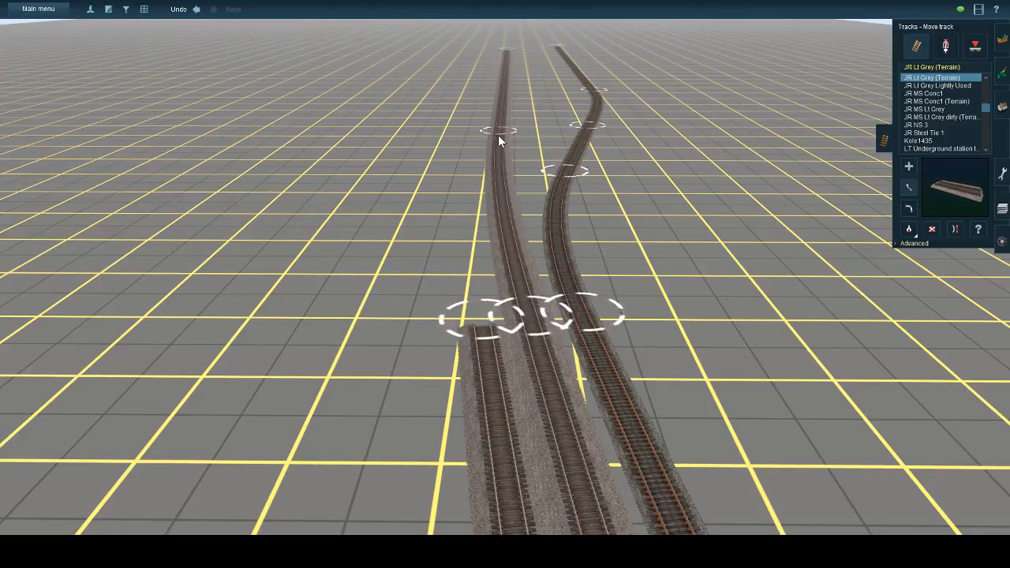
- Extend the leftmost track, and branch a second siding off the middle track to end beside it
{"action": "left_click", "coordinate": [905, 166]}
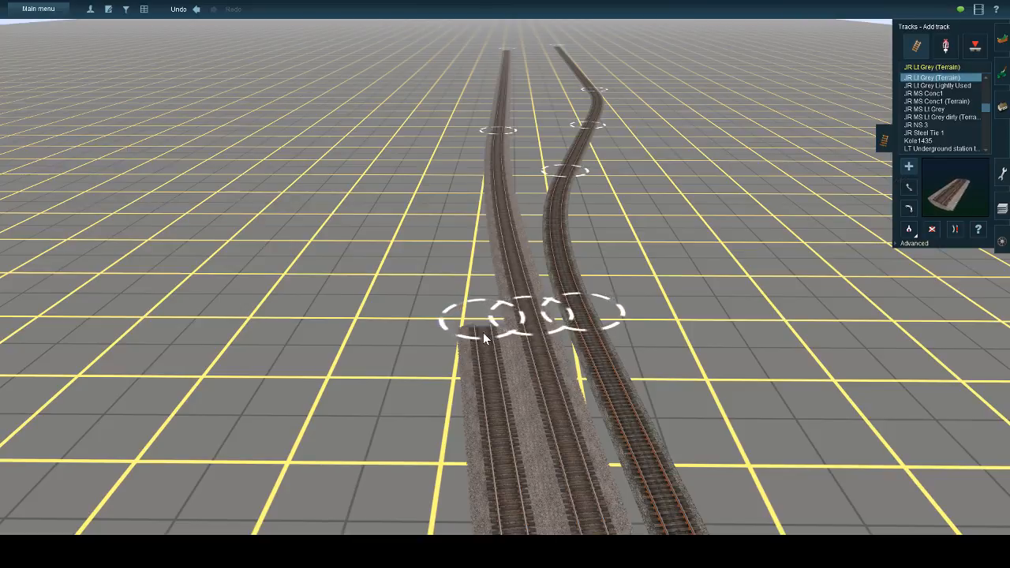
{"action": "left_click_drag", "start_coordinate": [482, 332], "coordinate": [446, 73]}
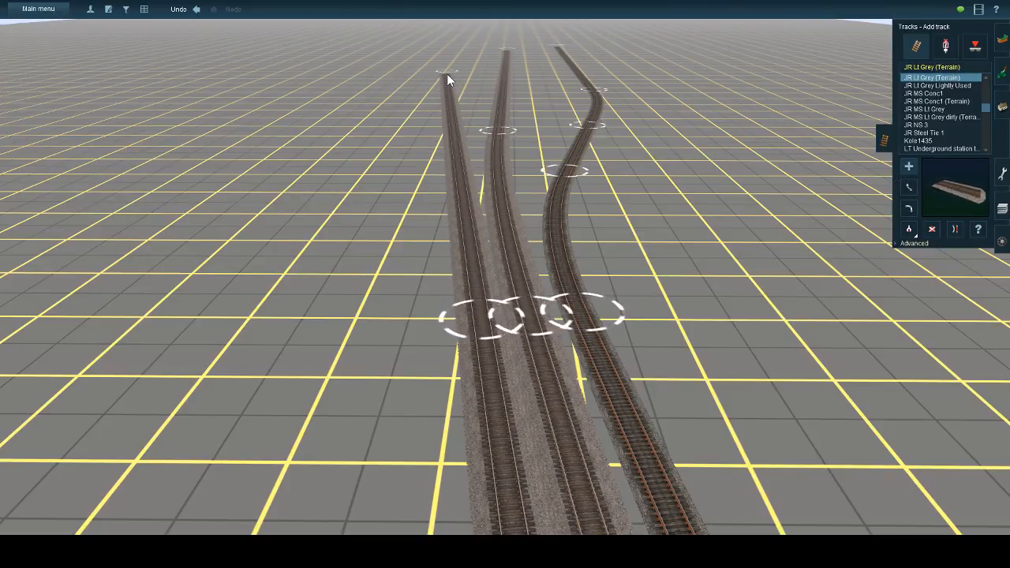
{"action": "right_click", "coordinate": [440, 136]}
{"action": "left_click_drag", "start_coordinate": [530, 315], "coordinate": [586, 135]}
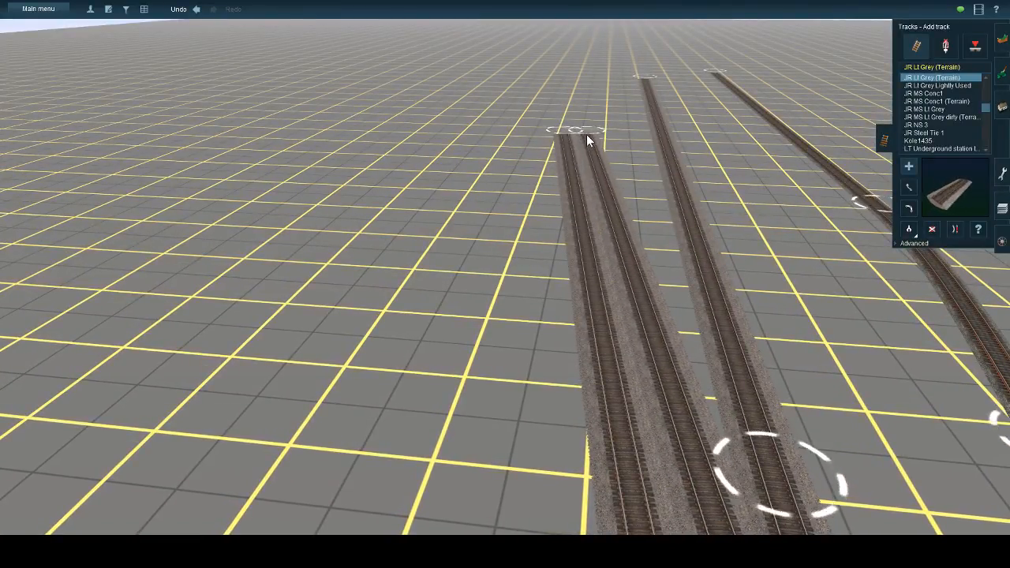
- Examine the whole track layout from above and the parallel tracks up close
{"action": "scroll", "coordinate": [548, 253], "scroll_direction": "down", "scroll_amount": 5}
{"action": "scroll", "coordinate": [547, 256], "scroll_direction": "down", "scroll_amount": 10}
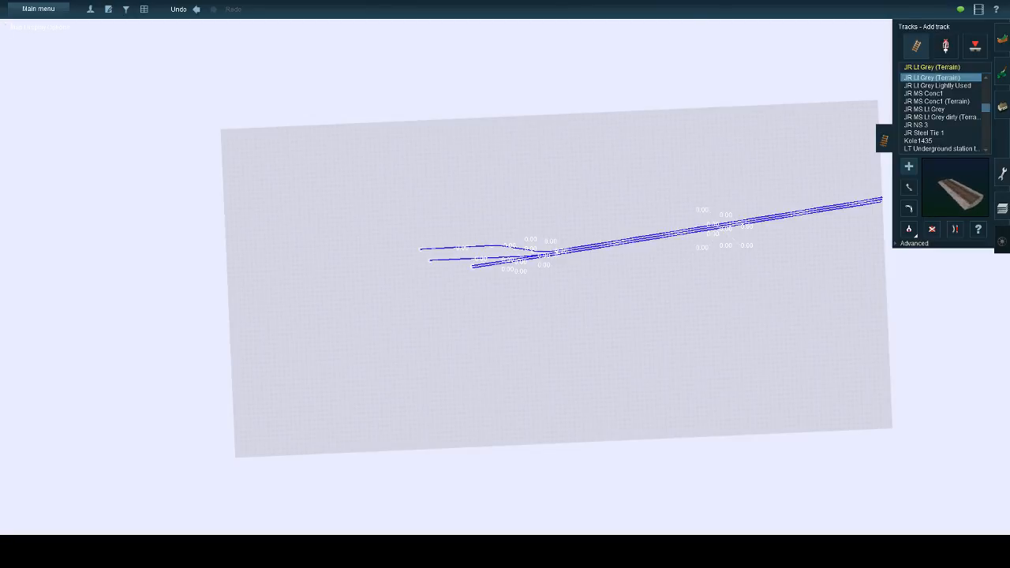
{"action": "scroll", "coordinate": [620, 266], "scroll_direction": "up", "scroll_amount": 12}
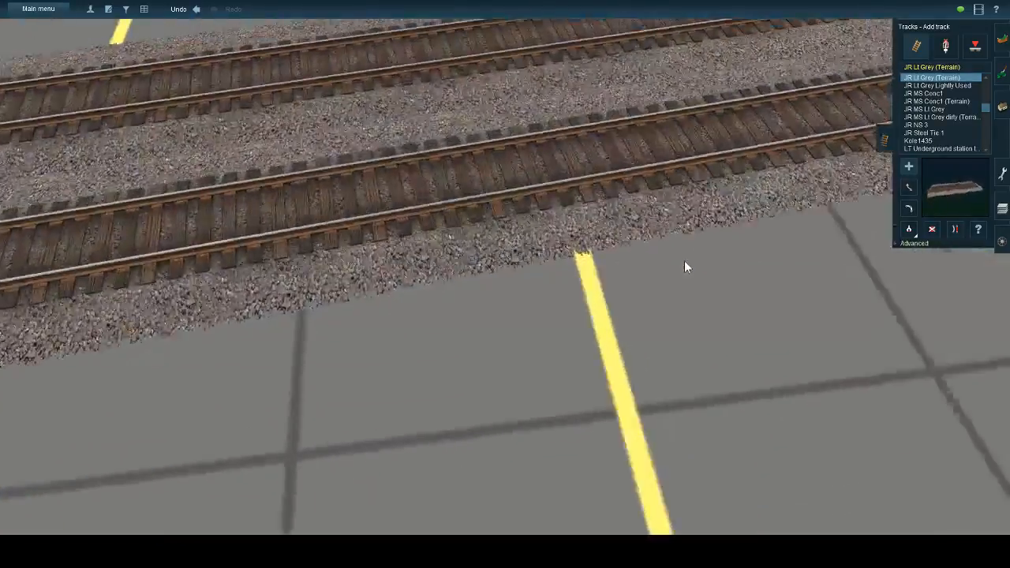
{"action": "scroll", "coordinate": [683, 261], "scroll_direction": "down", "scroll_amount": 3}
{"action": "right_click_drag", "start_coordinate": [663, 238], "coordinate": [977, 230]}
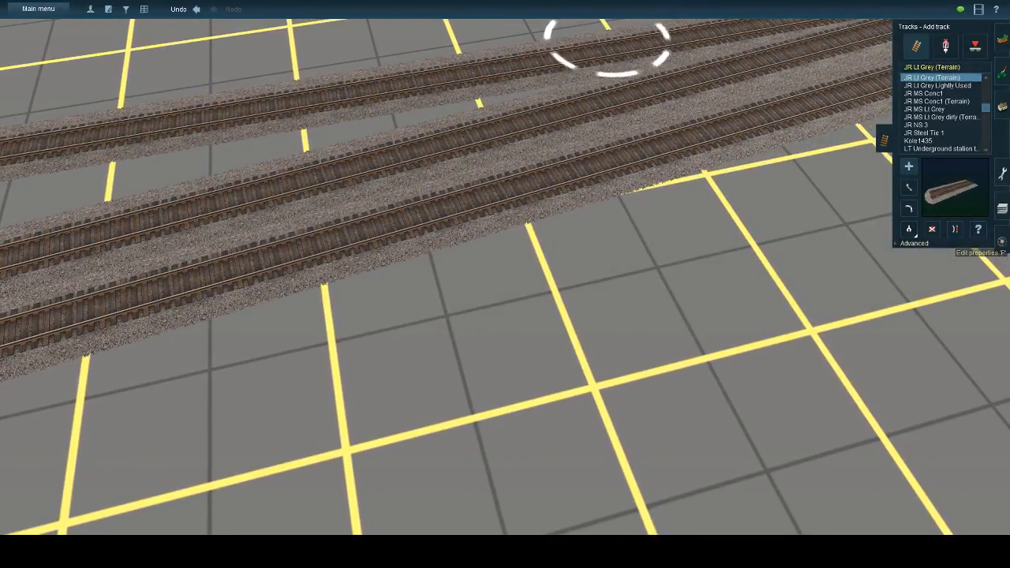
{"action": "right_click_drag", "start_coordinate": [457, 248], "coordinate": [873, 206]}
{"action": "key", "text": "Left"}
{"action": "key", "text": "Down"}
- Expand the advanced track options, branch a third siding off the middle extension to end level with the other two, and straighten its end
{"action": "left_click", "coordinate": [915, 243]}
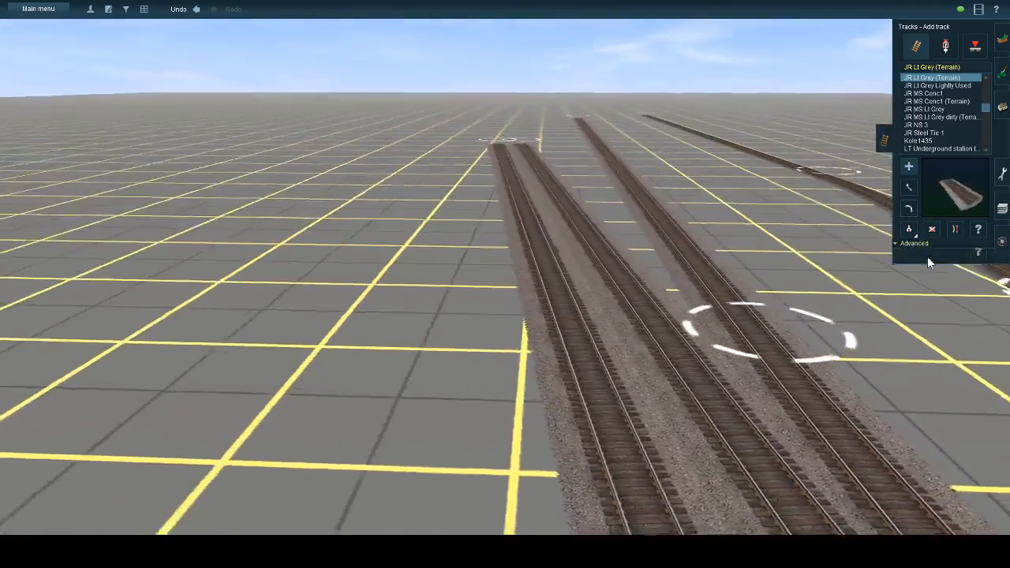
{"action": "key", "text": "Up"}
{"action": "left_click", "coordinate": [953, 261]}
{"action": "scroll", "coordinate": [768, 443], "scroll_direction": "down", "scroll_amount": 2}
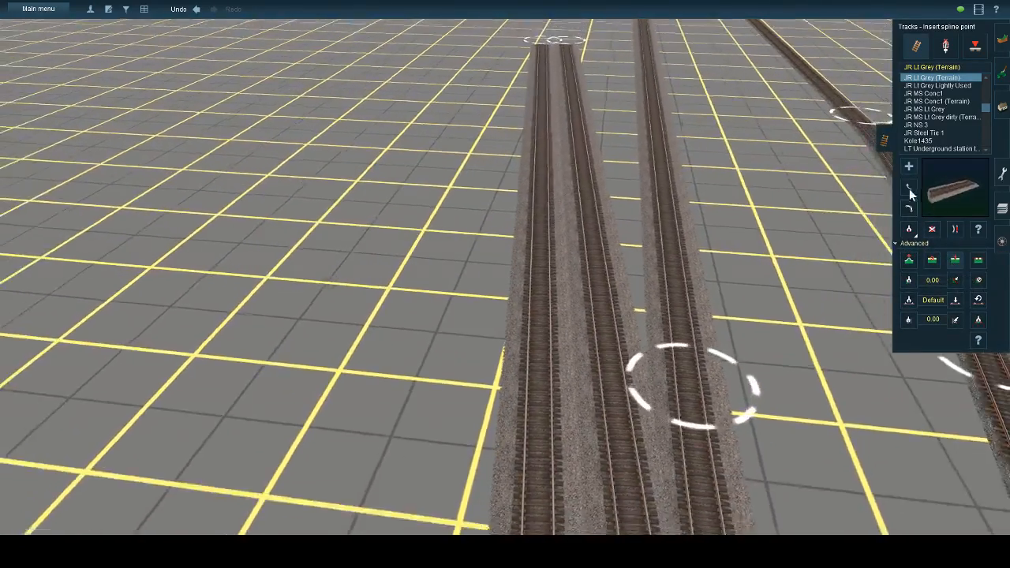
{"action": "left_click", "coordinate": [907, 167]}
{"action": "key", "text": "Down"}
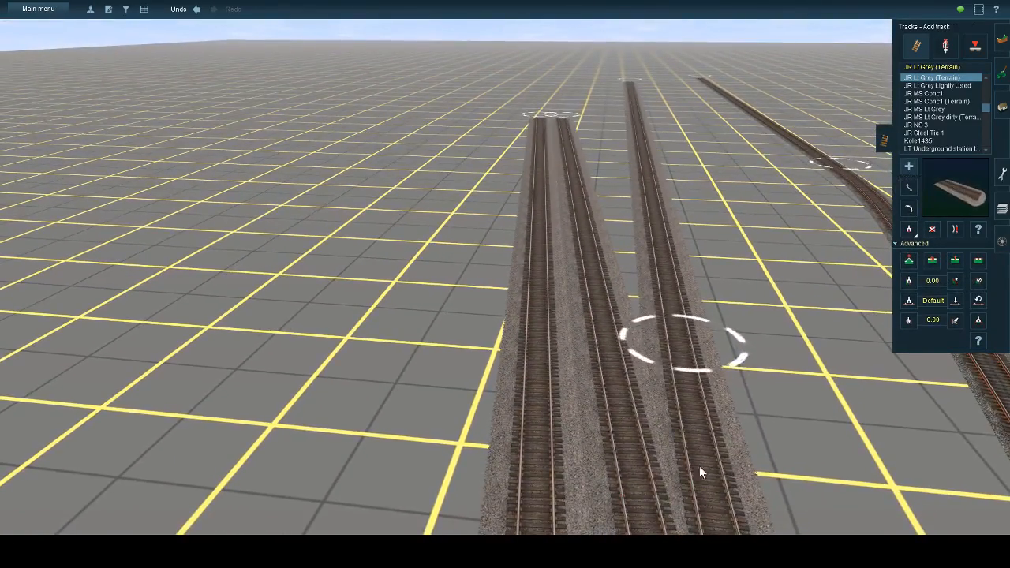
{"action": "left_click_drag", "start_coordinate": [699, 472], "coordinate": [583, 115]}
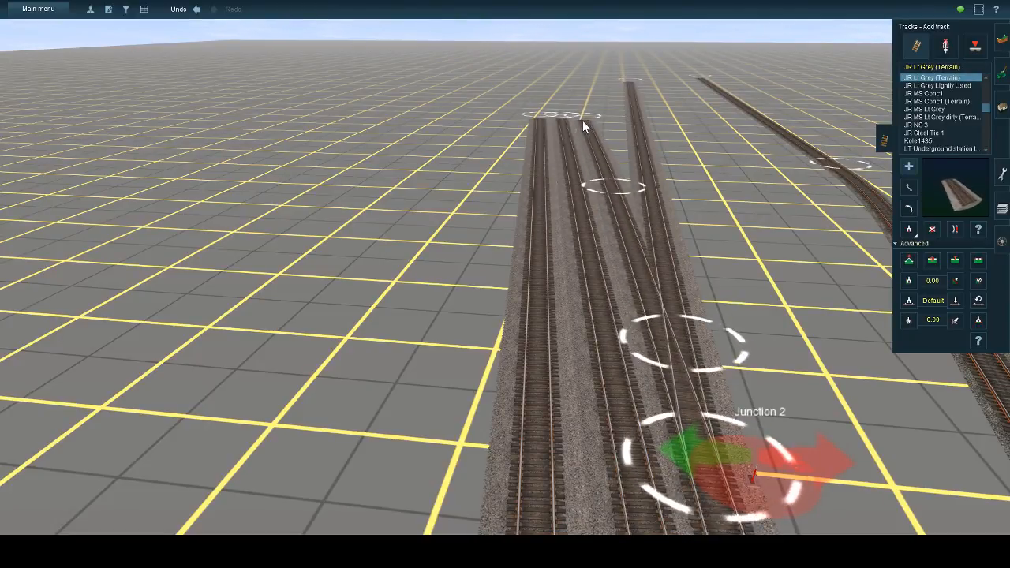
{"action": "right_click", "coordinate": [583, 120]}
{"action": "left_click", "coordinate": [949, 230]}
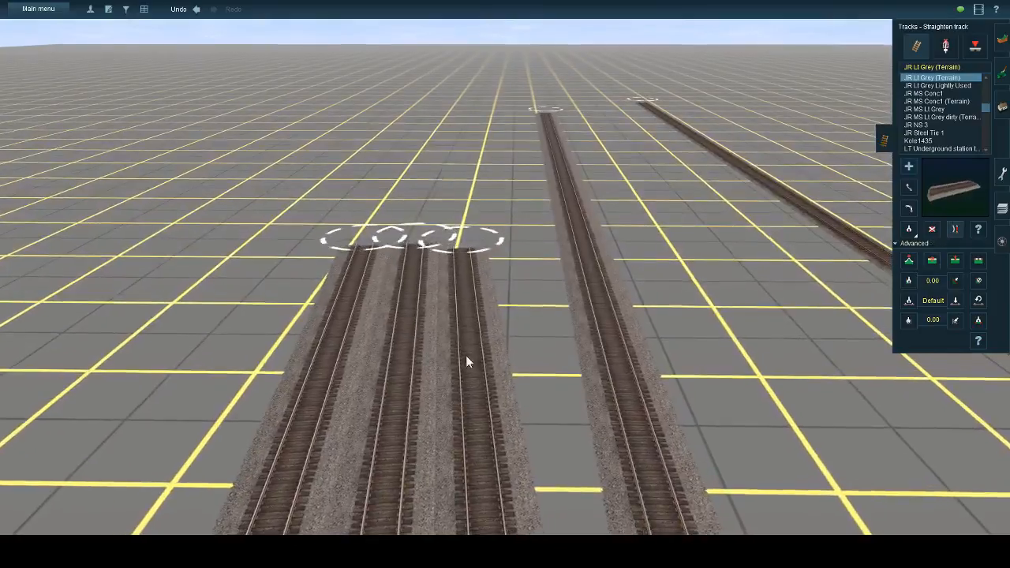
{"action": "right_click", "coordinate": [466, 360]}
{"action": "scroll", "coordinate": [466, 359], "scroll_direction": "down", "scroll_amount": 3}
- Branch a fourth siding off the third, end it level with the others, and straighten its end section
{"action": "left_click", "coordinate": [908, 167]}
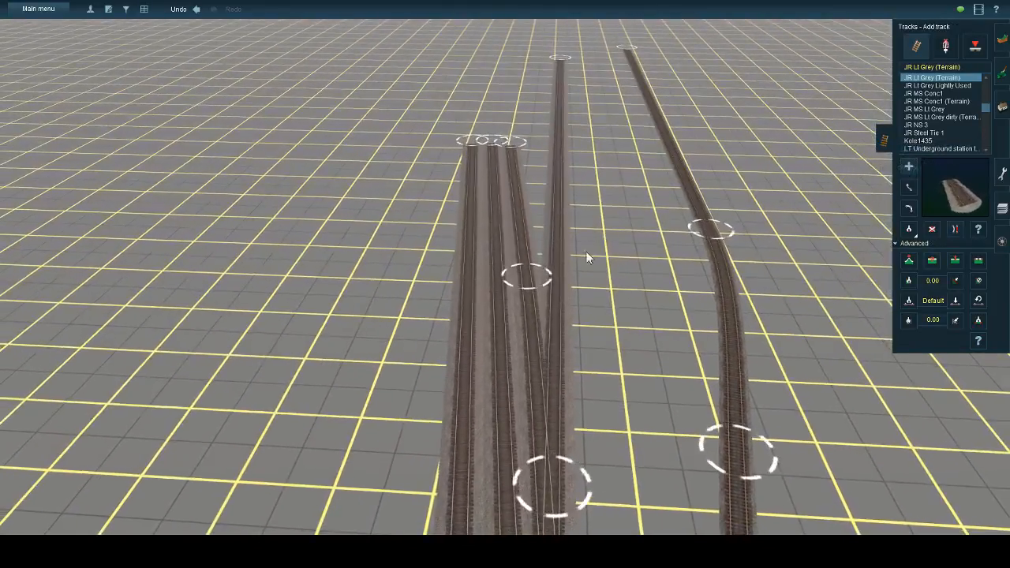
{"action": "left_click_drag", "start_coordinate": [523, 276], "coordinate": [498, 165]}
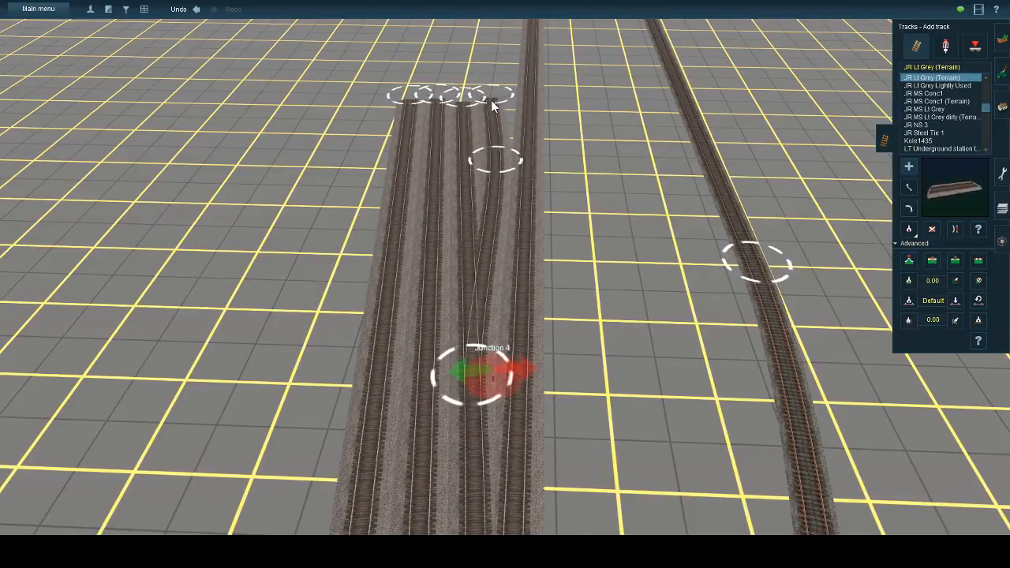
{"action": "right_click", "coordinate": [489, 106]}
{"action": "left_click", "coordinate": [956, 230]}
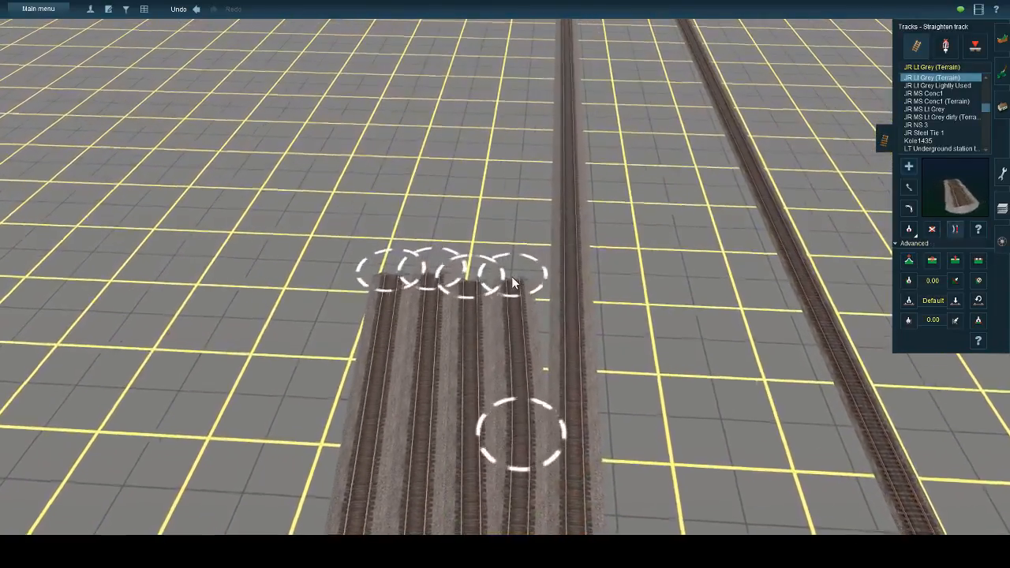
- Lay two long parallel tracks onward from the two siding ends nearest the diverging middle track and straighten them
{"action": "scroll", "coordinate": [514, 356], "scroll_direction": "down", "scroll_amount": 10}
{"action": "key", "text": "Left"}
{"action": "key", "text": "Down"}
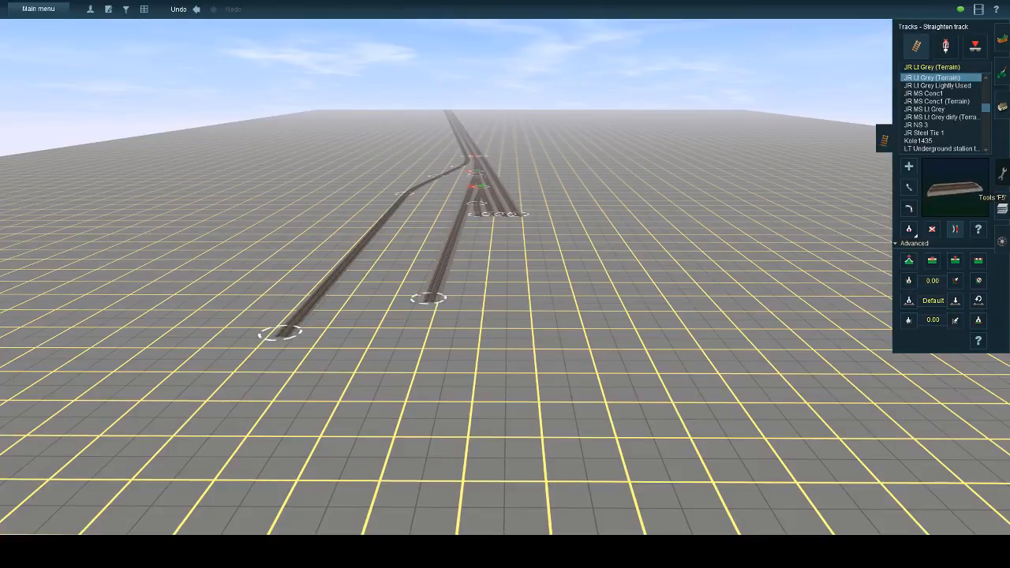
{"action": "right_click", "coordinate": [616, 454]}
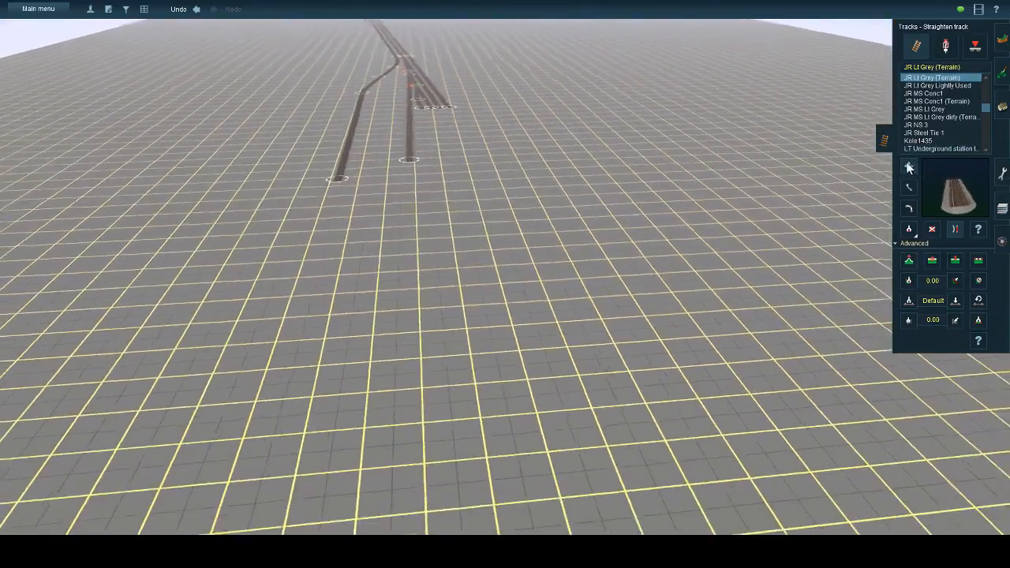
{"action": "left_click", "coordinate": [908, 166]}
{"action": "left_click", "coordinate": [430, 107]}
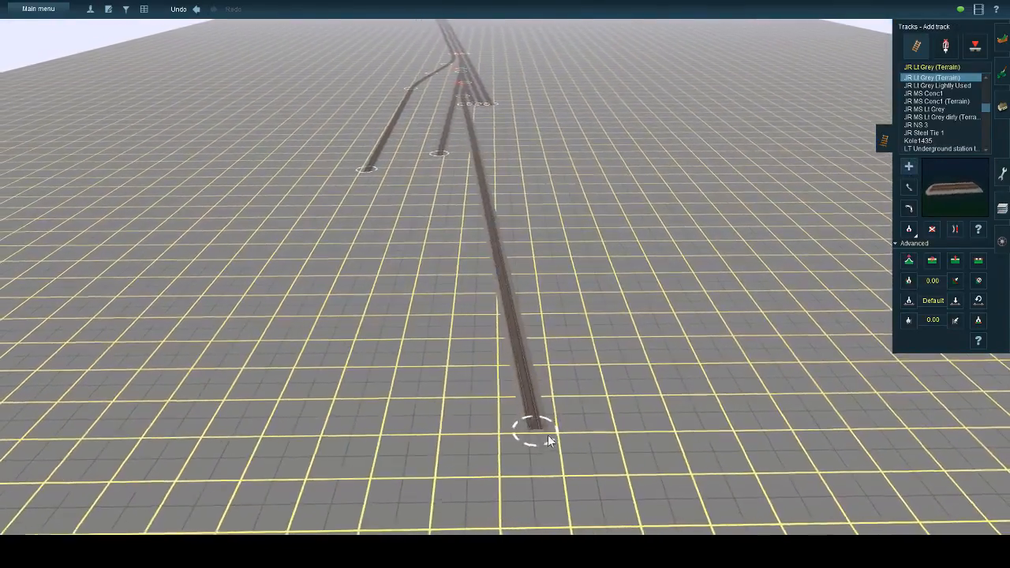
{"action": "left_click", "coordinate": [555, 447]}
{"action": "key", "text": "Left"}
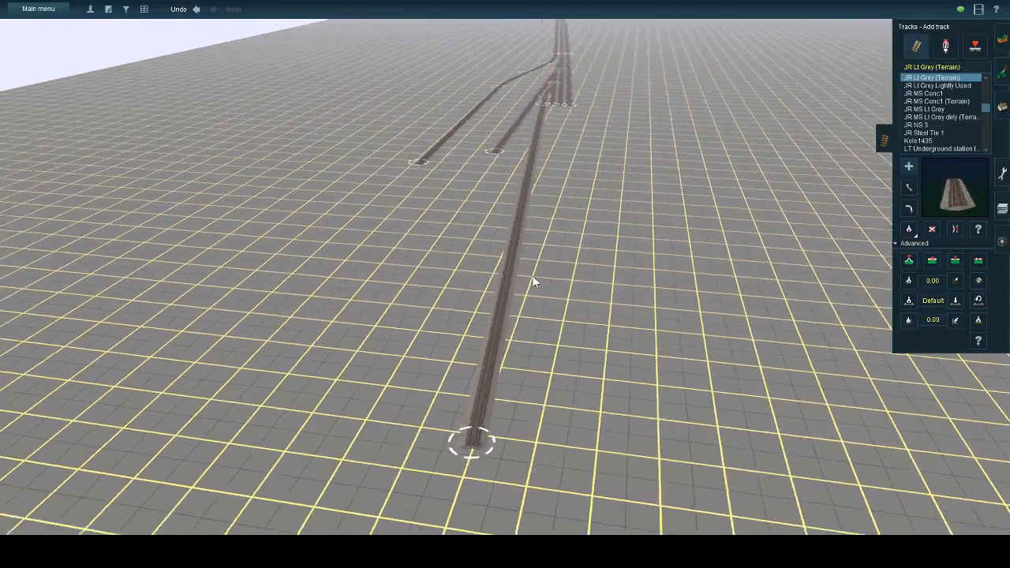
{"action": "left_click", "coordinate": [549, 108]}
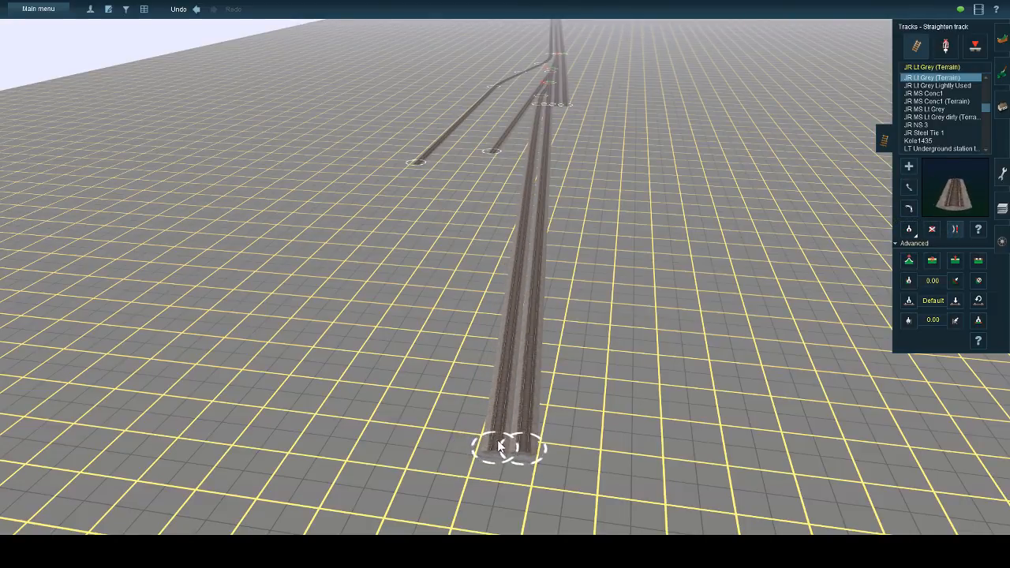
- Examine the two long parallel tracks and the siding ends and junctions they continue from
{"action": "right_click", "coordinate": [522, 147]}
{"action": "scroll", "coordinate": [517, 237], "scroll_direction": "up", "scroll_amount": 5}
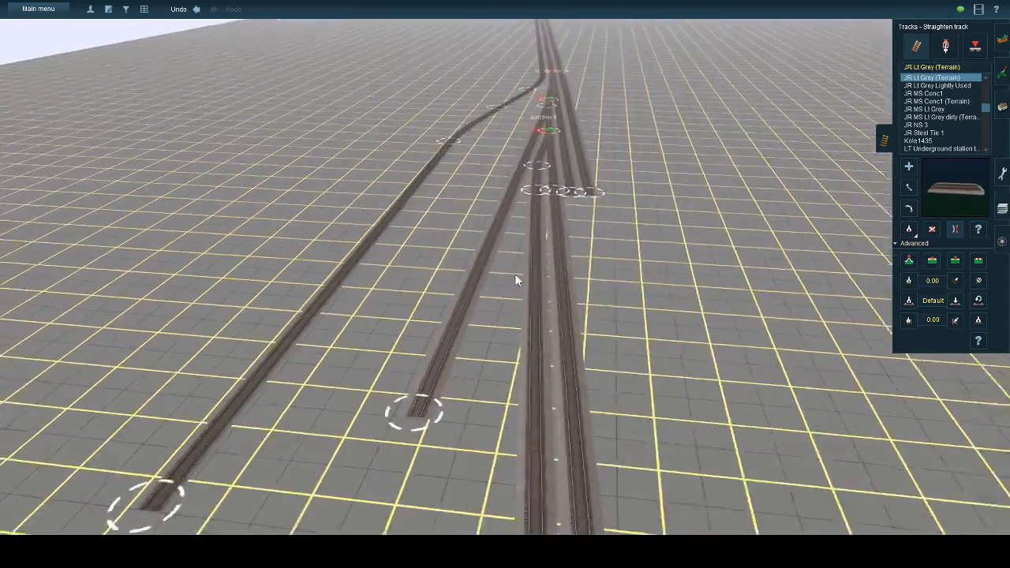
{"action": "right_click", "coordinate": [527, 233]}
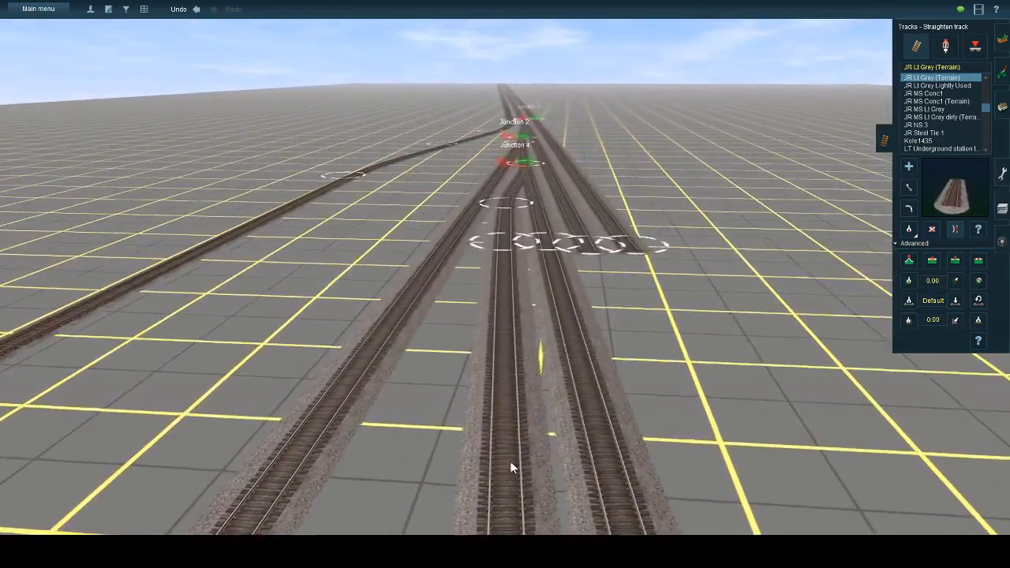
{"action": "scroll", "coordinate": [509, 460], "scroll_direction": "down", "scroll_amount": 5}
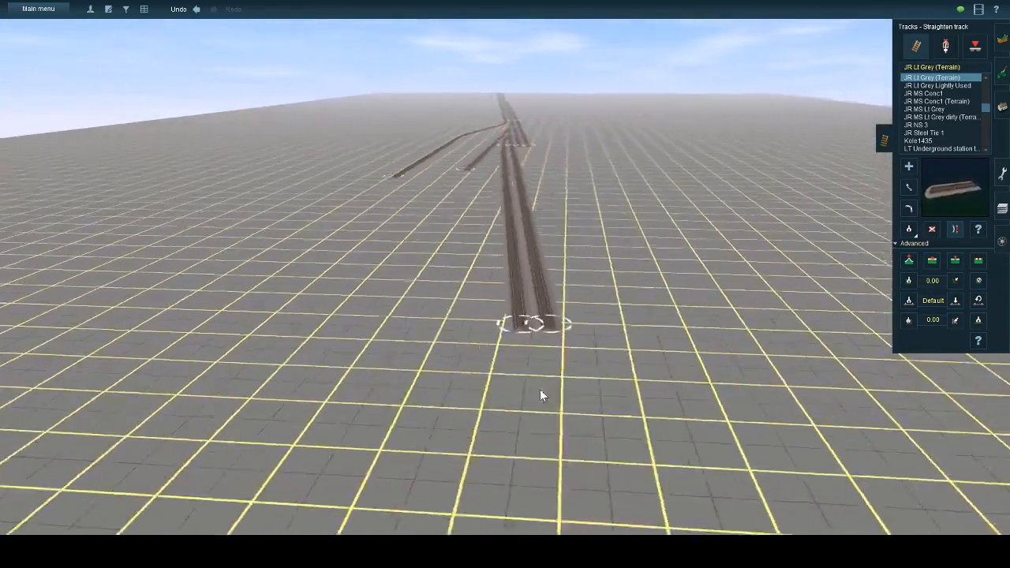
{"action": "scroll", "coordinate": [521, 304], "scroll_direction": "down", "scroll_amount": 3}
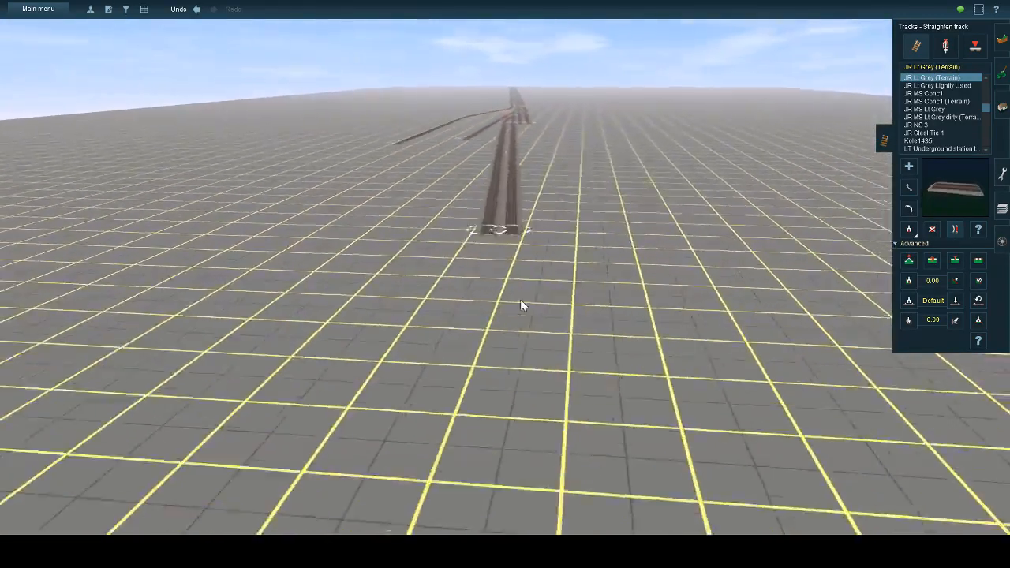
{"action": "scroll", "coordinate": [491, 248], "scroll_direction": "up", "scroll_amount": 8}
{"action": "scroll", "coordinate": [502, 197], "scroll_direction": "up", "scroll_amount": 6}
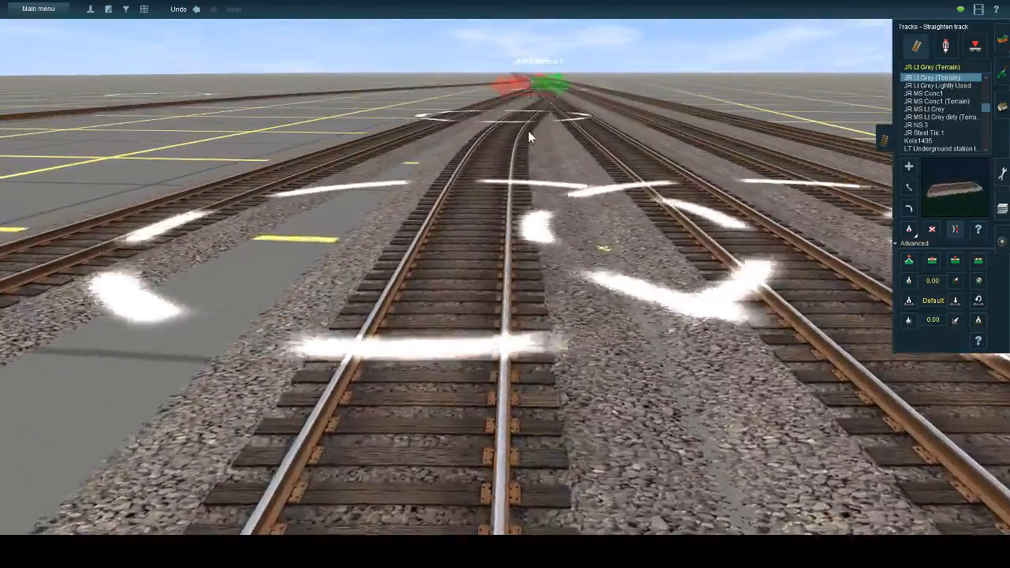
{"action": "scroll", "coordinate": [444, 400], "scroll_direction": "down", "scroll_amount": 10}
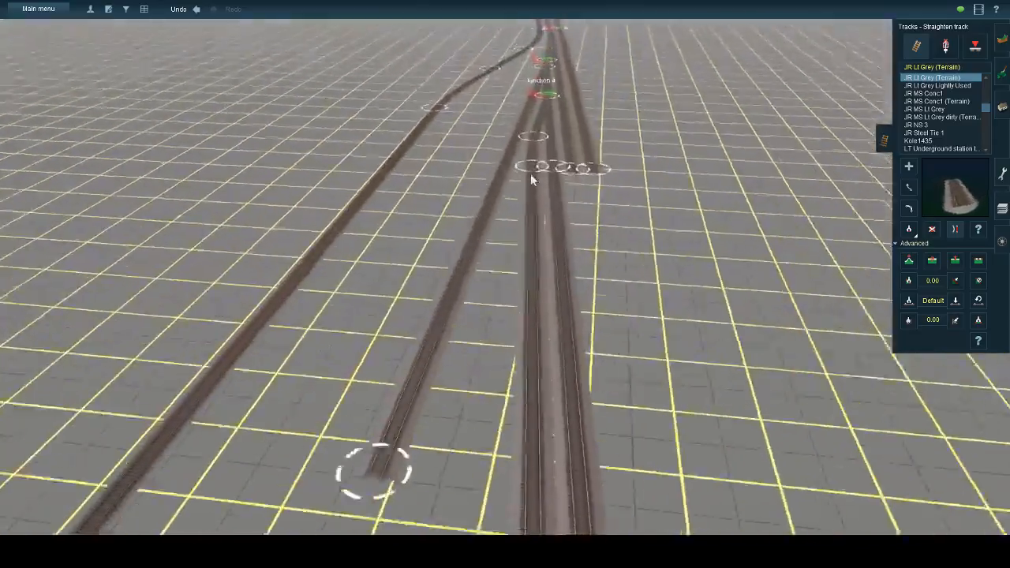
- Lay a third long track onward from the next siding end, ending level with the two long tracks, and straighten it
{"action": "scroll", "coordinate": [530, 179], "scroll_direction": "up", "scroll_amount": 5}
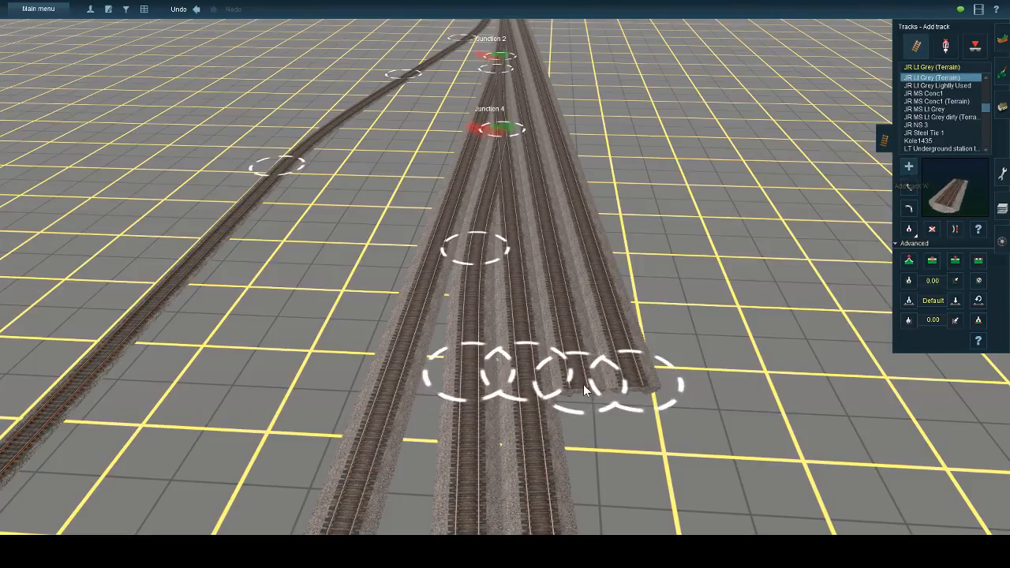
{"action": "scroll", "coordinate": [590, 485], "scroll_direction": "down", "scroll_amount": 10}
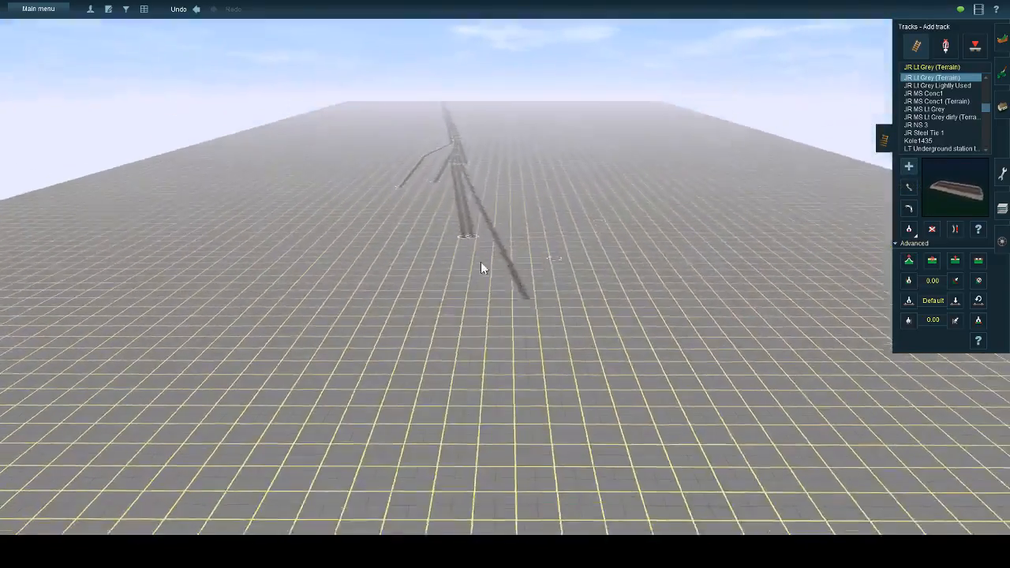
{"action": "scroll", "coordinate": [481, 263], "scroll_direction": "up", "scroll_amount": 10}
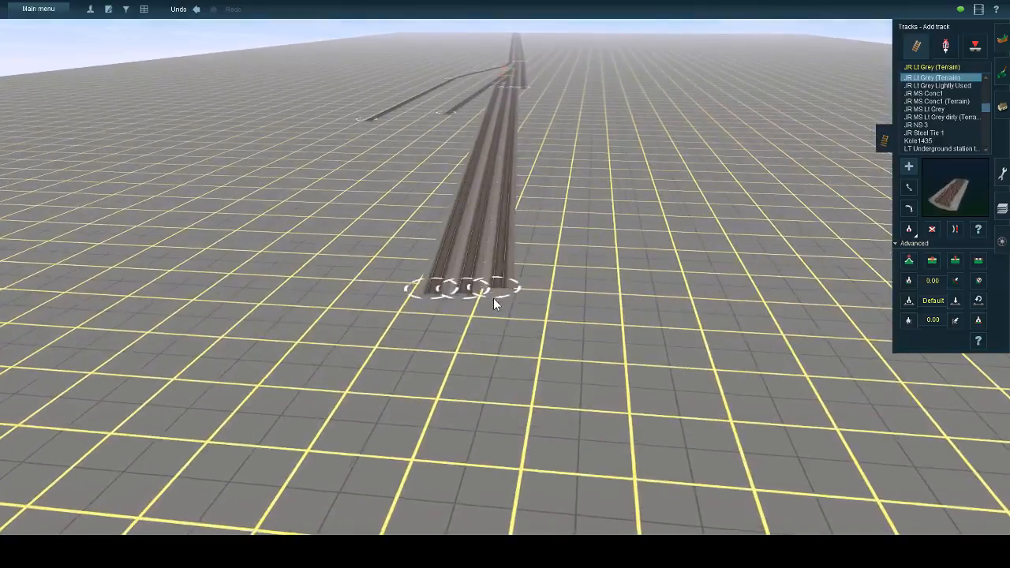
{"action": "right_click", "coordinate": [487, 284]}
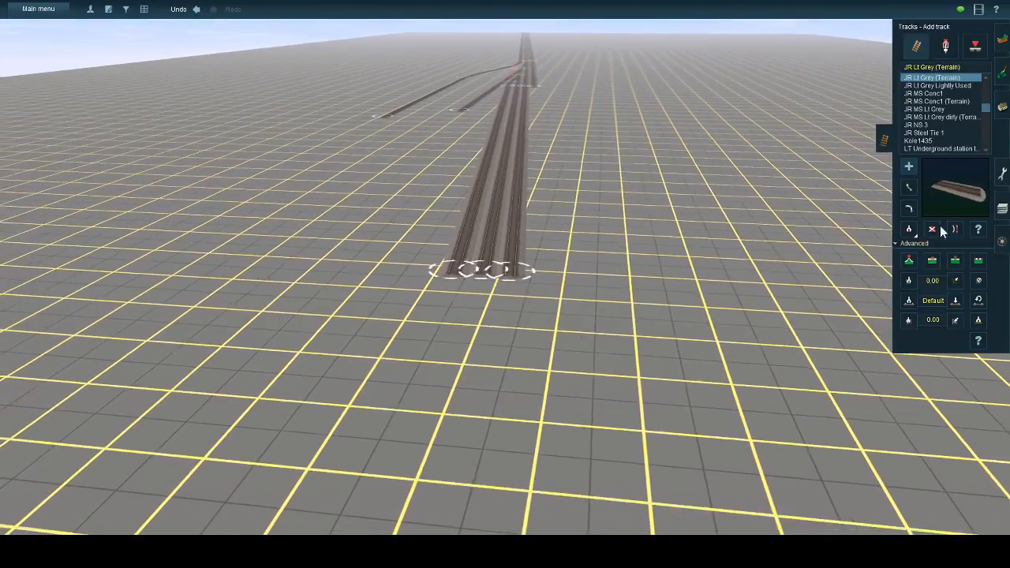
{"action": "left_click", "coordinate": [955, 228]}
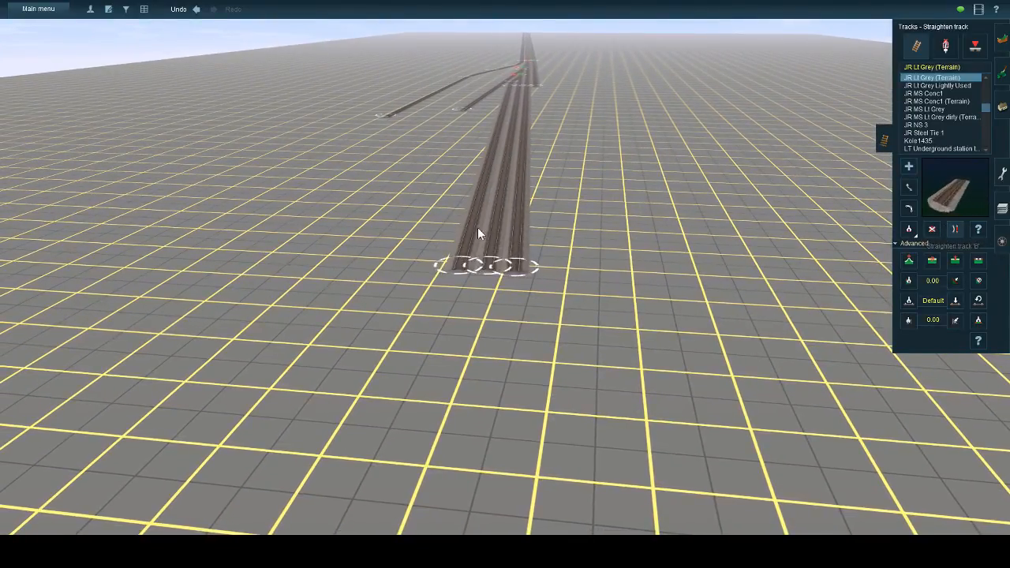
{"action": "right_click", "coordinate": [477, 227]}
- Lay a fourth long track from the last siding end, parallel to and level with the other three, and straighten it
{"action": "left_click", "coordinate": [907, 167]}
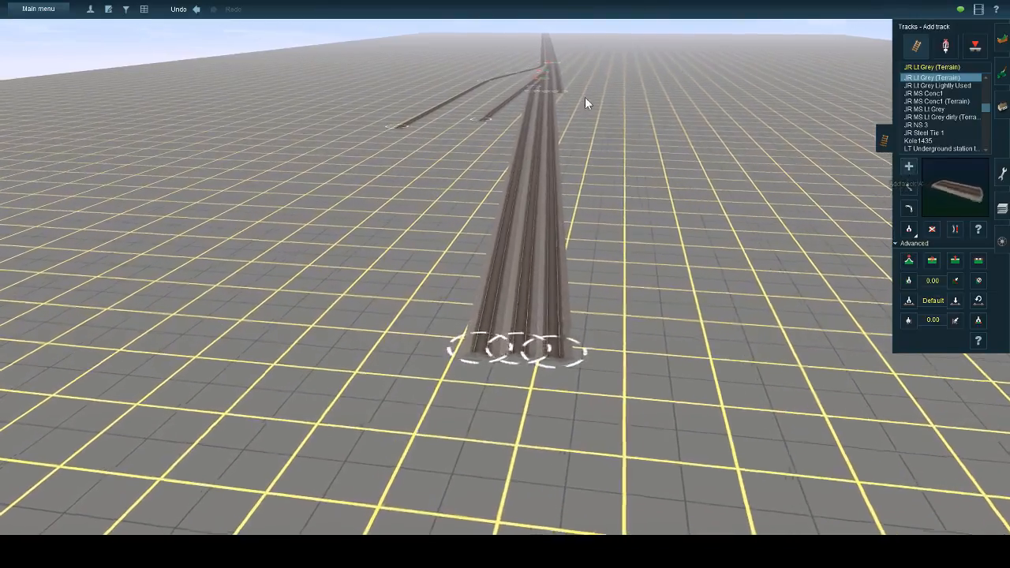
{"action": "left_click_drag", "start_coordinate": [563, 94], "coordinate": [594, 365]}
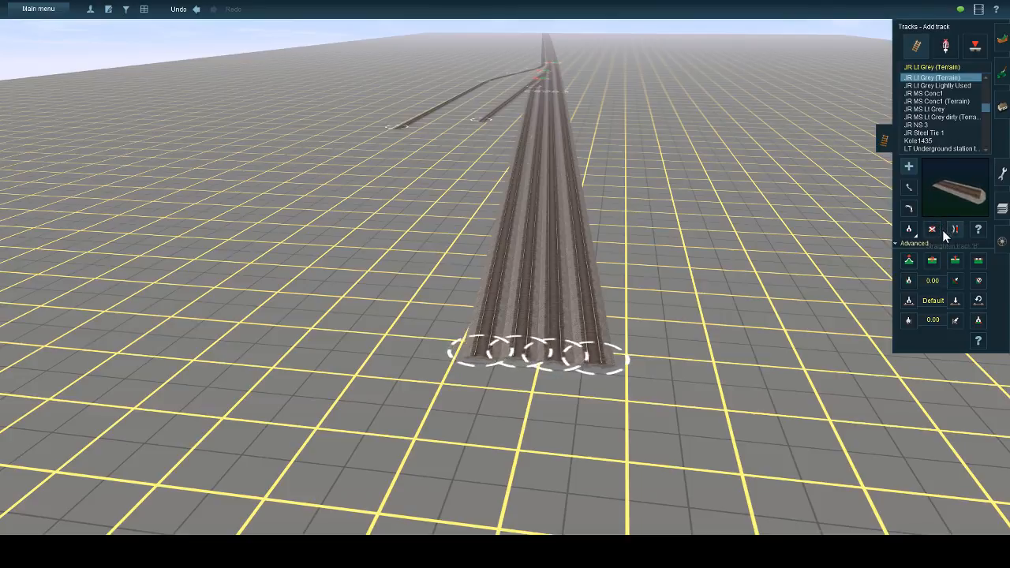
{"action": "scroll", "coordinate": [612, 330], "scroll_direction": "down", "scroll_amount": 6}
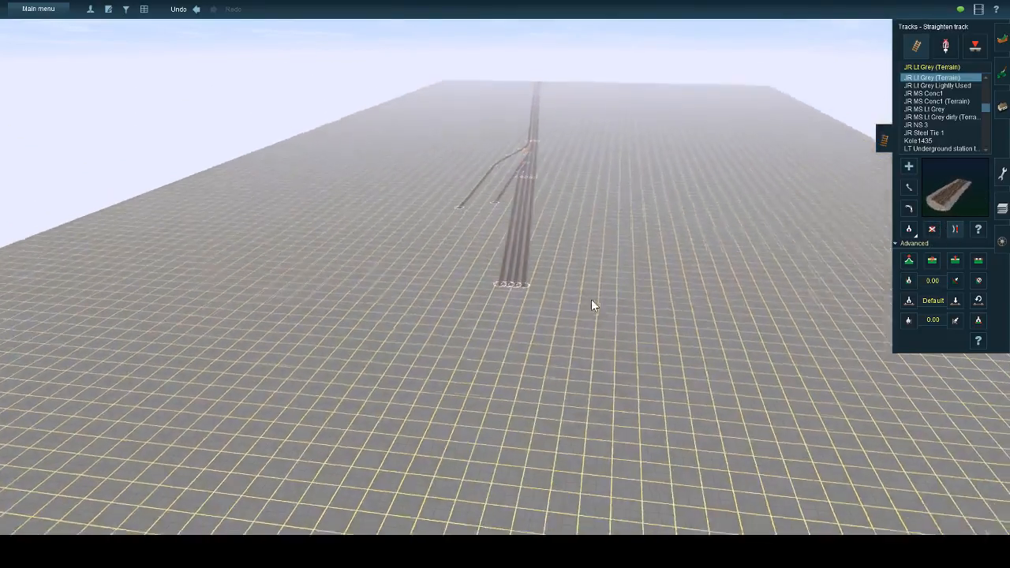
- Examine the four long parallel tracks from above and around their far ends
{"action": "key", "text": "Up"}
{"action": "right_click", "coordinate": [563, 245]}
{"action": "key", "text": "Right"}
{"action": "key", "text": "Right"}
{"action": "scroll", "coordinate": [468, 240], "scroll_direction": "up", "scroll_amount": 5}
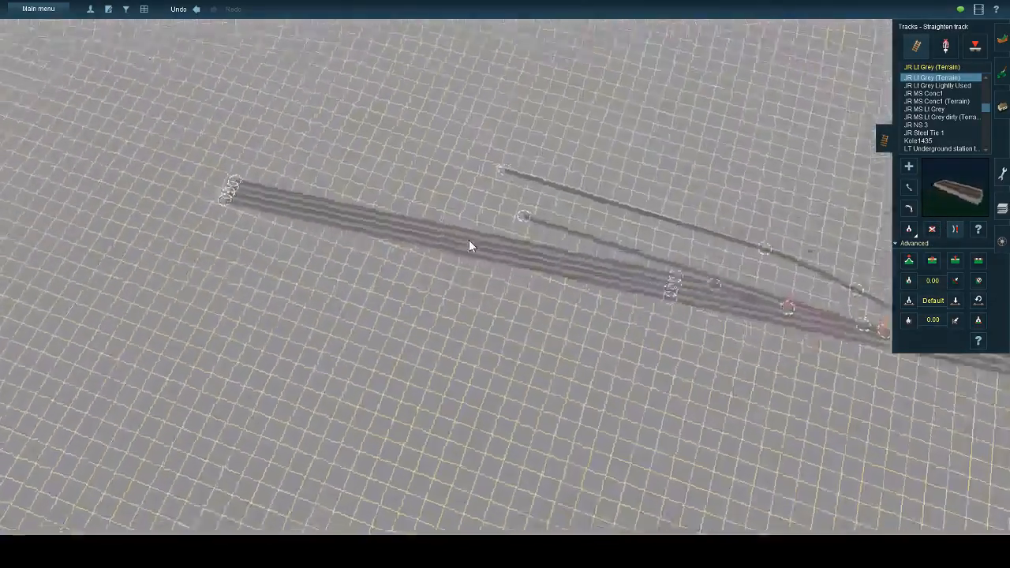
{"action": "right_click", "coordinate": [468, 240]}
{"action": "key", "text": "Down"}
{"action": "key", "text": "Up"}
{"action": "scroll", "coordinate": [518, 293], "scroll_direction": "down", "scroll_amount": 3}
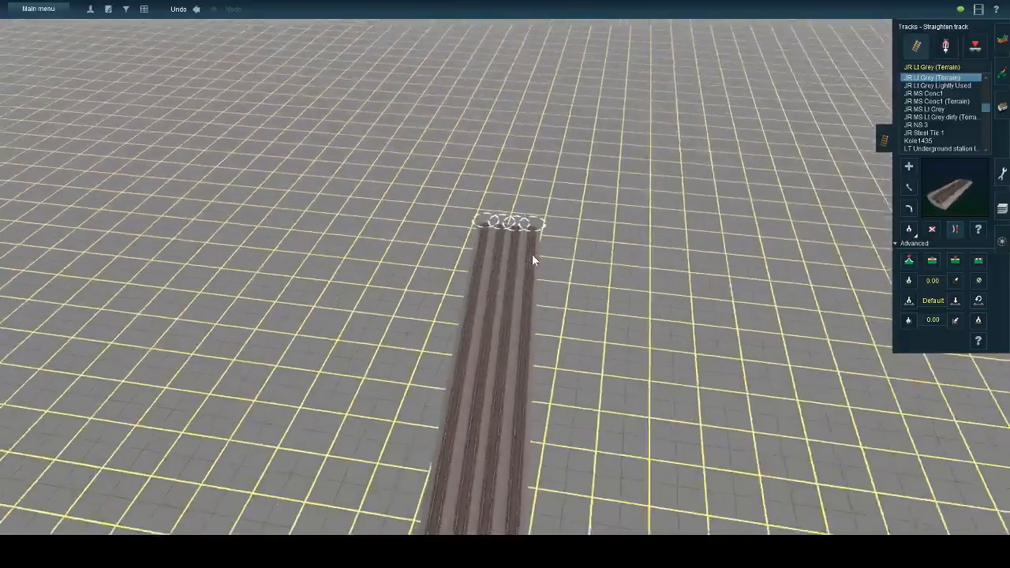
- Move the far ends of the two tracks nearest the diverging lines sideways, leaving a wide gap to the other pair
{"action": "right_click", "coordinate": [531, 254]}
{"action": "scroll", "coordinate": [513, 256], "scroll_direction": "up", "scroll_amount": 4}
{"action": "key", "text": "Left"}
{"action": "scroll", "coordinate": [730, 263], "scroll_direction": "down", "scroll_amount": 3}
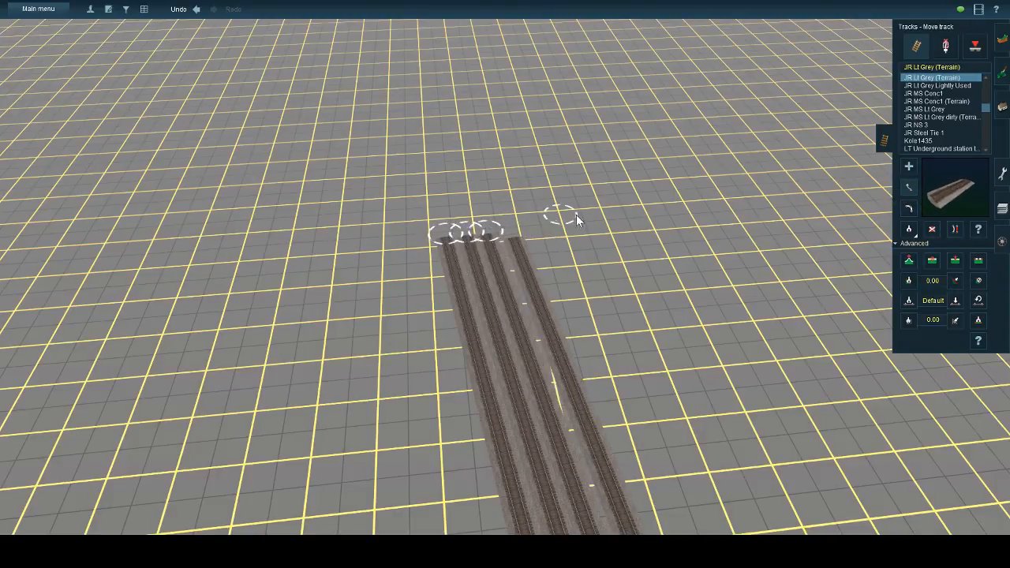
{"action": "left_click_drag", "start_coordinate": [576, 220], "coordinate": [645, 222]}
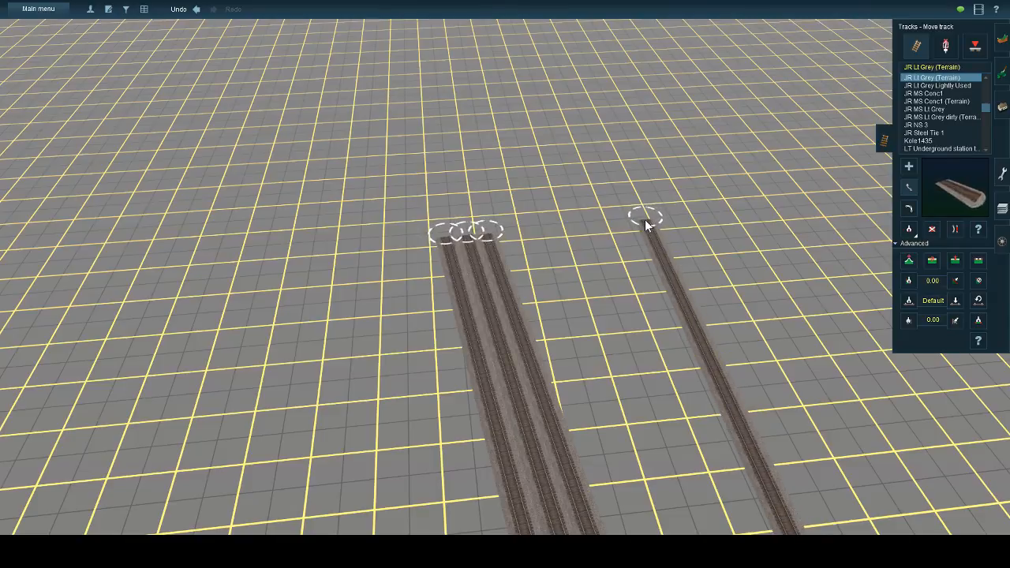
{"action": "left_click_drag", "start_coordinate": [489, 234], "coordinate": [621, 230]}
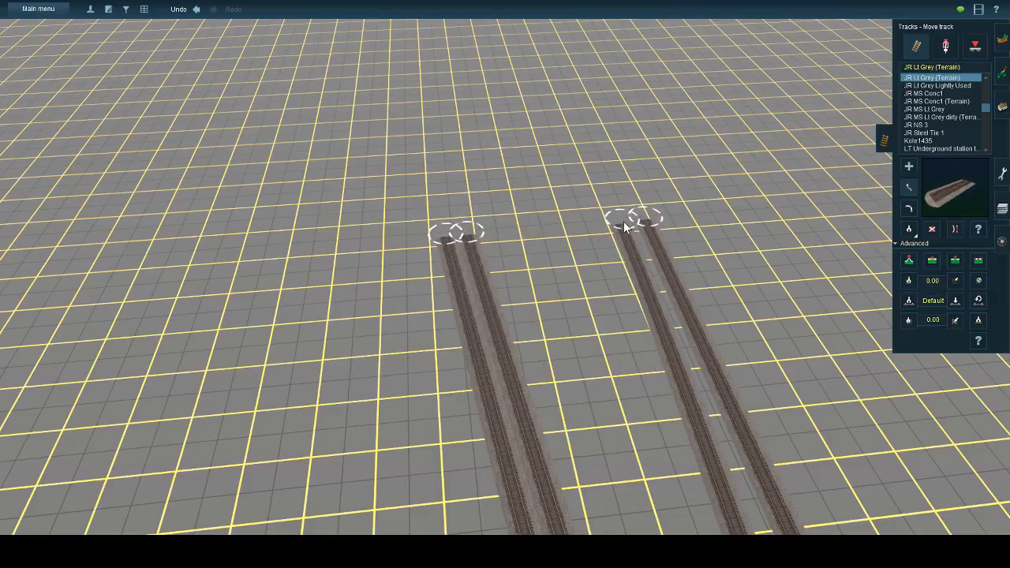
- Pull the far ends of the two separated tracks back so they finish side by side well short of the other pair
{"action": "scroll", "coordinate": [617, 337], "scroll_direction": "down", "scroll_amount": 4}
{"action": "key", "text": "Right"}
{"action": "right_click", "coordinate": [580, 359]}
{"action": "key", "text": "Left"}
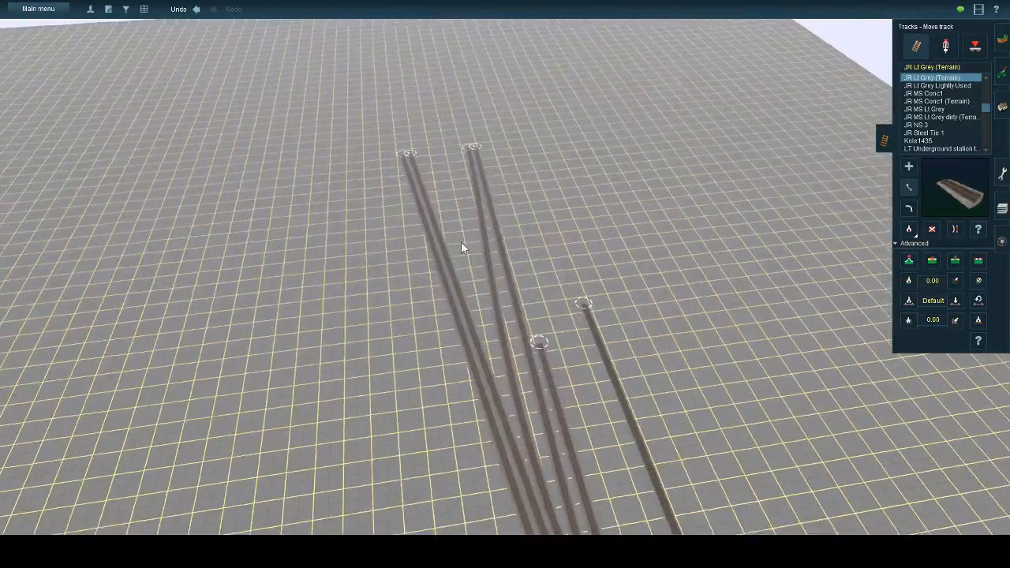
{"action": "right_click", "coordinate": [527, 304]}
{"action": "key", "text": "Left"}
{"action": "right_click", "coordinate": [506, 307]}
{"action": "key", "text": "Right"}
{"action": "right_click", "coordinate": [505, 218]}
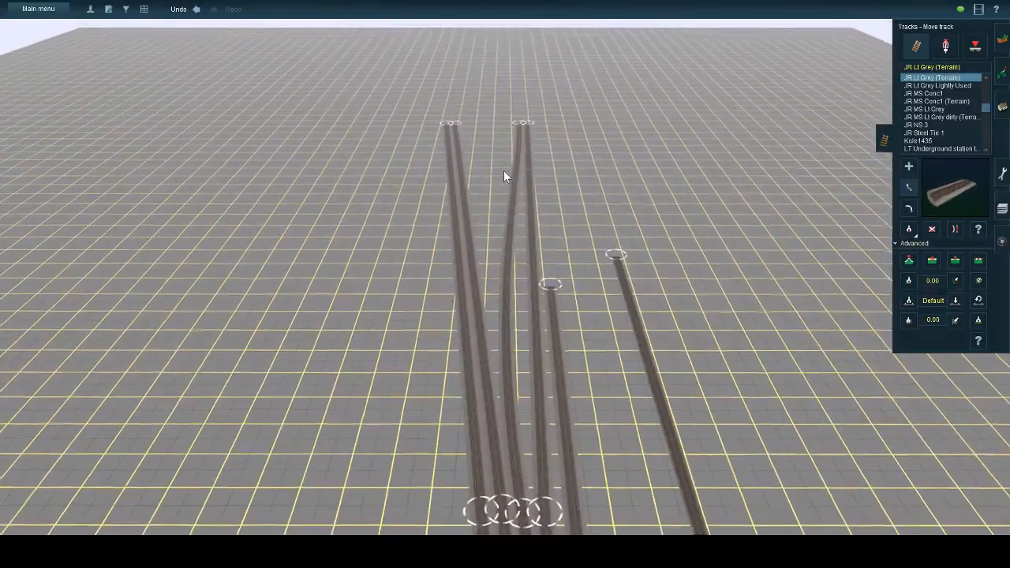
{"action": "left_click_drag", "start_coordinate": [520, 128], "coordinate": [498, 223]}
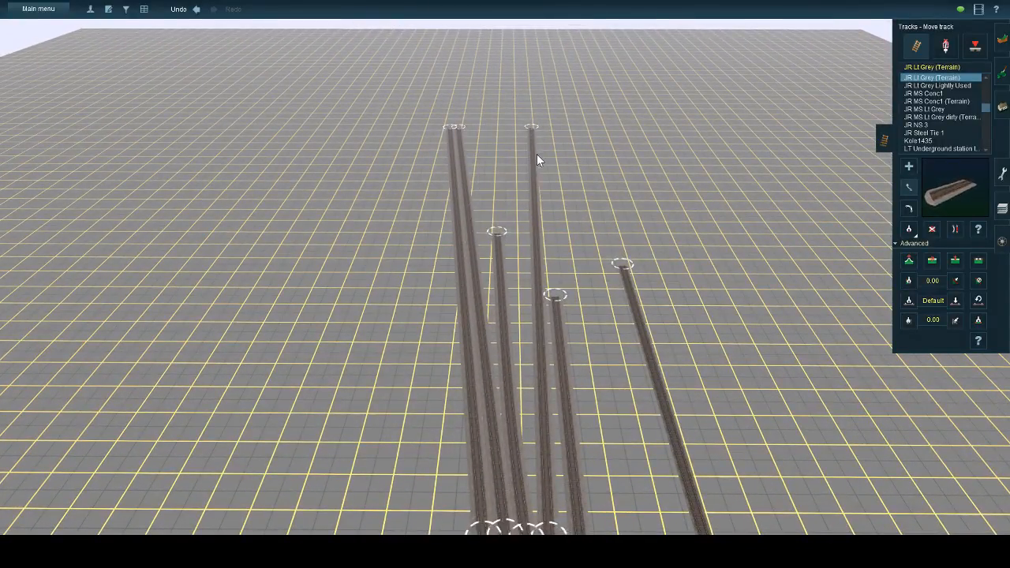
{"action": "left_click_drag", "start_coordinate": [530, 130], "coordinate": [525, 53]}
{"action": "scroll", "coordinate": [508, 221], "scroll_direction": "up", "scroll_amount": 6}
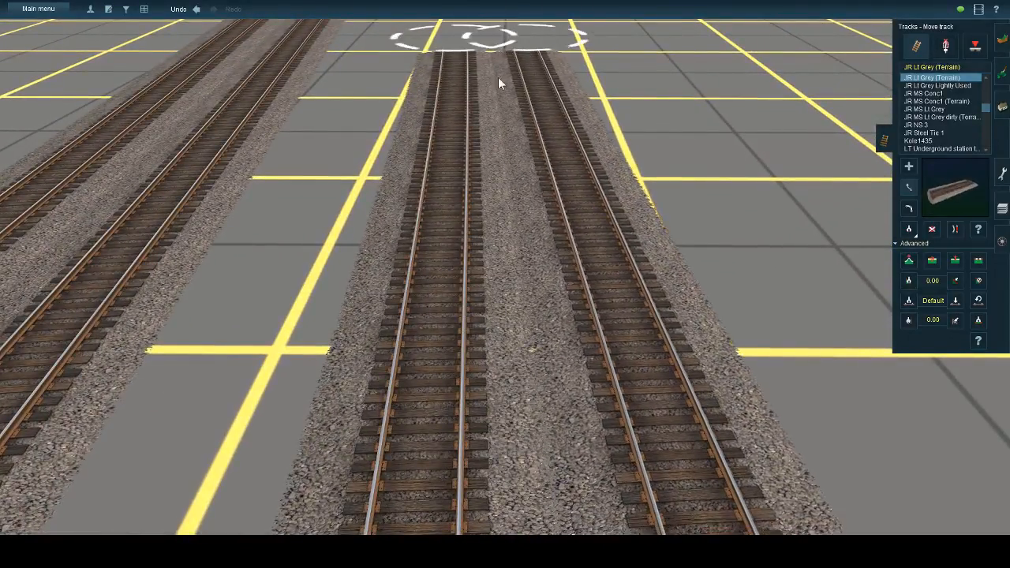
- Extend the shortened track nearest the full-length pair with a new section ending level with that pair
{"action": "scroll", "coordinate": [498, 77], "scroll_direction": "down", "scroll_amount": 4}
{"action": "left_click", "coordinate": [910, 168]}
{"action": "left_click", "coordinate": [532, 202]}
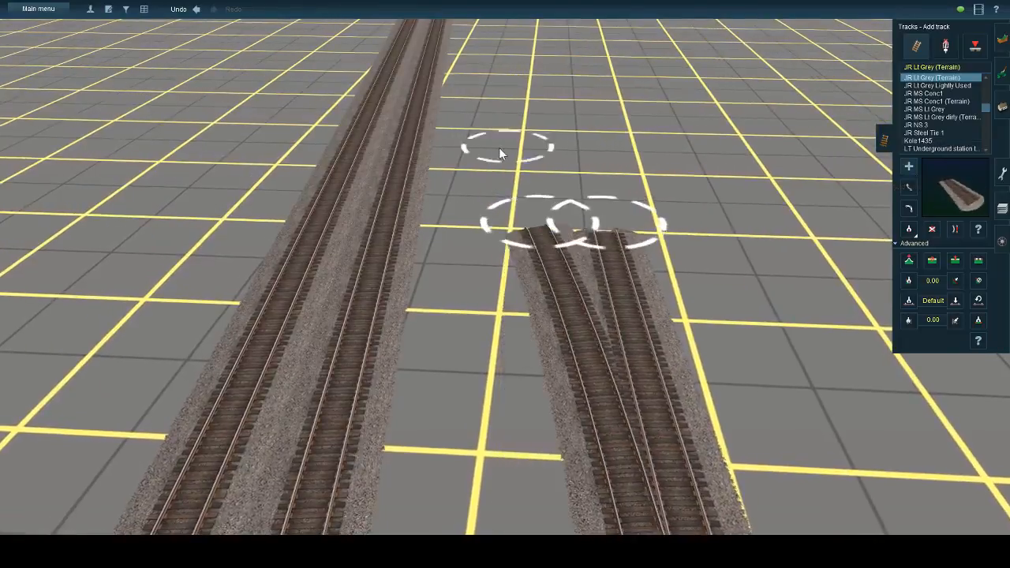
{"action": "scroll", "coordinate": [505, 154], "scroll_direction": "down", "scroll_amount": 3}
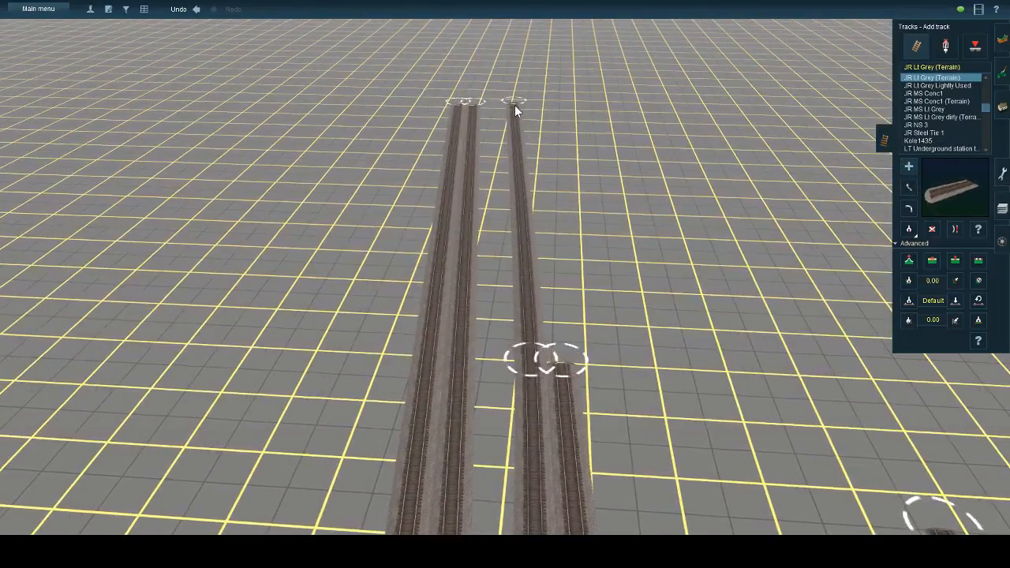
{"action": "left_click", "coordinate": [514, 105]}
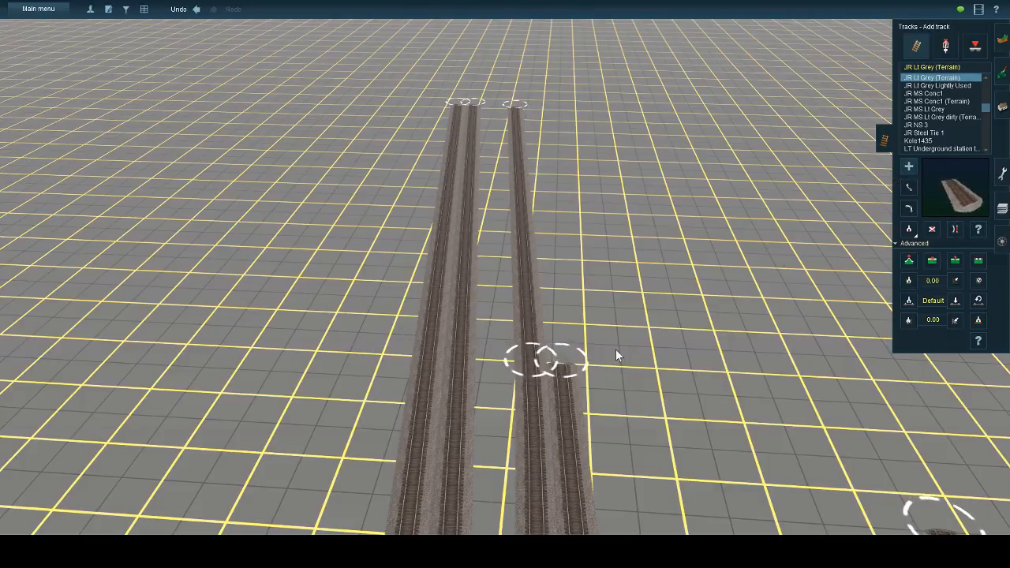
- Extend the other shortened track alongside it to the same end line and straighten the new sections
{"action": "right_click", "coordinate": [567, 165]}
{"action": "scroll", "coordinate": [479, 261], "scroll_direction": "up", "scroll_amount": 3}
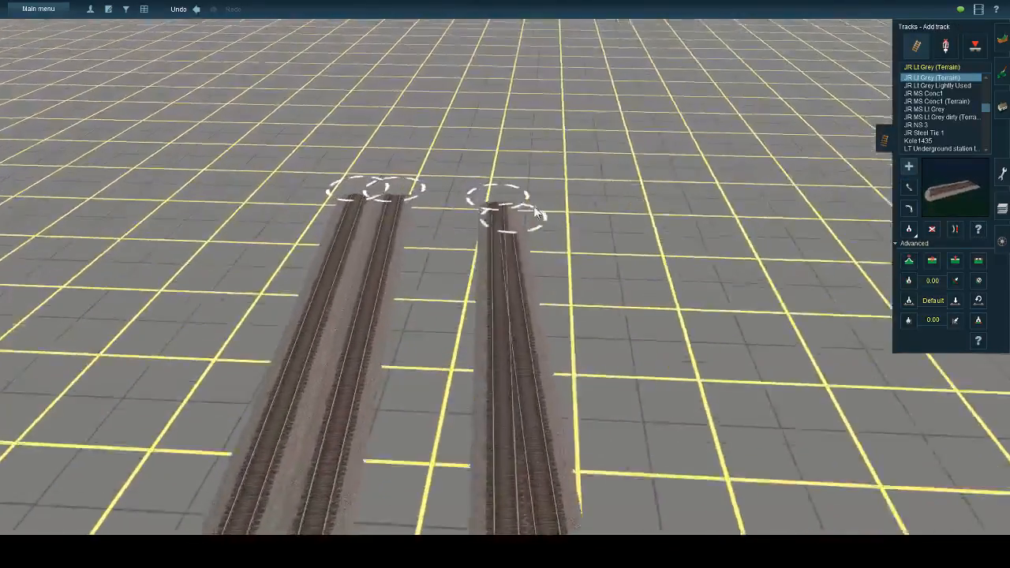
{"action": "left_click", "coordinate": [571, 228]}
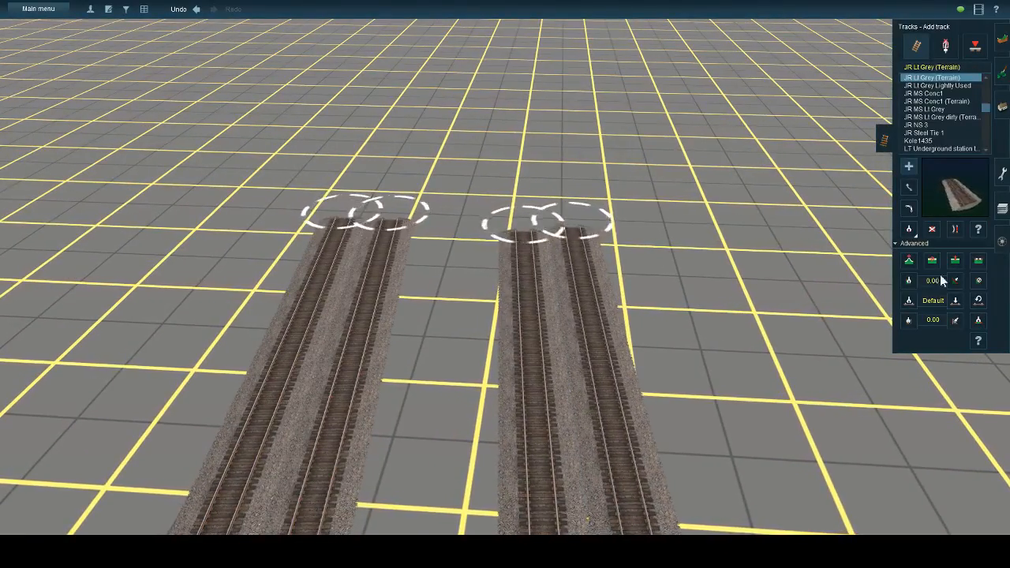
{"action": "scroll", "coordinate": [737, 274], "scroll_direction": "down", "scroll_amount": 3}
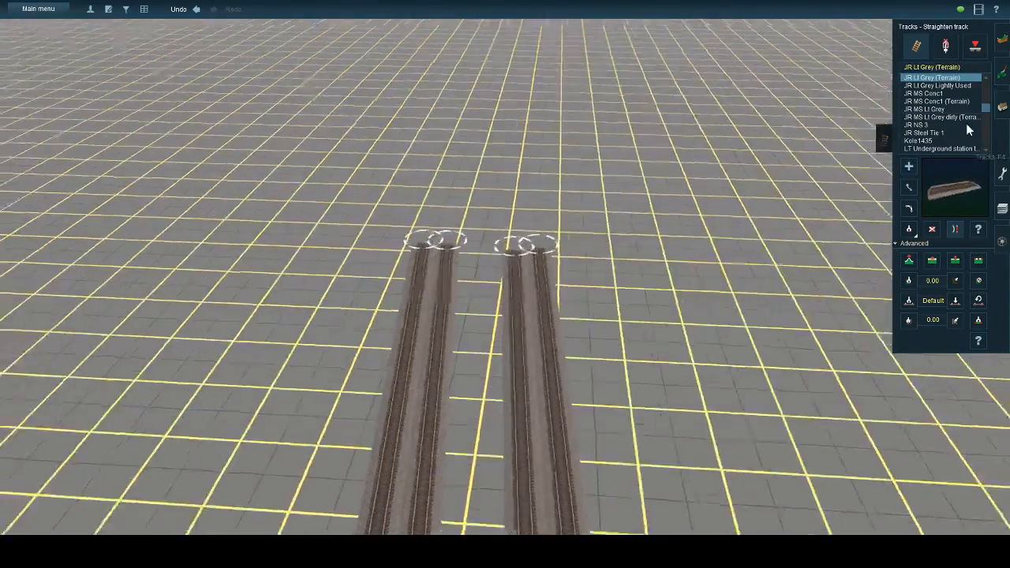
- Switch to adding spline objects with Platform Low Asphalt 04 and examine the space between the two track pairs
{"action": "key", "text": "Left"}
{"action": "left_click", "coordinate": [1001, 106]}
{"action": "left_click", "coordinate": [967, 53]}
{"action": "key", "text": "Left"}
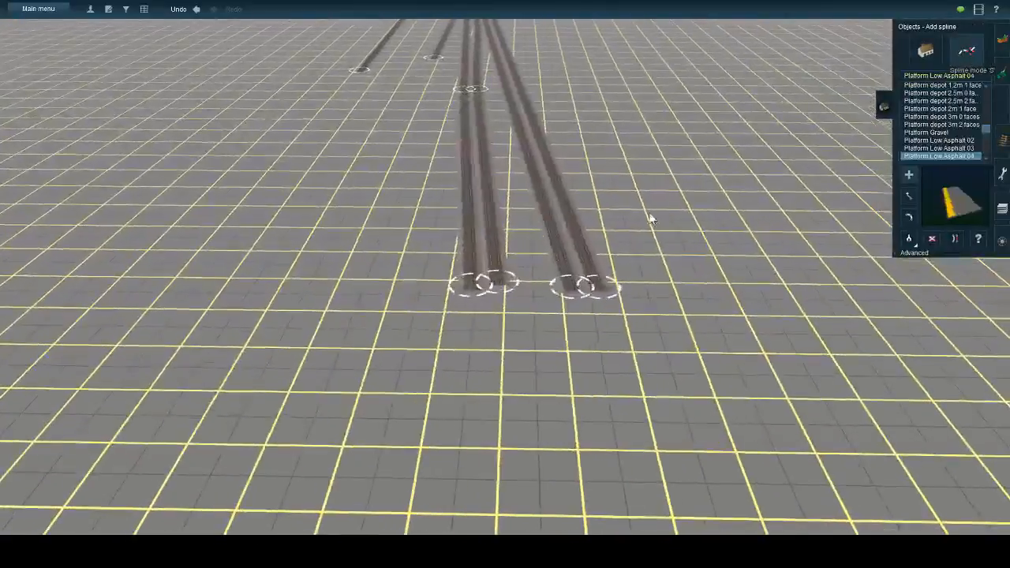
{"action": "right_click", "coordinate": [651, 218]}
{"action": "key", "text": "Right"}
{"action": "right_click", "coordinate": [476, 194]}
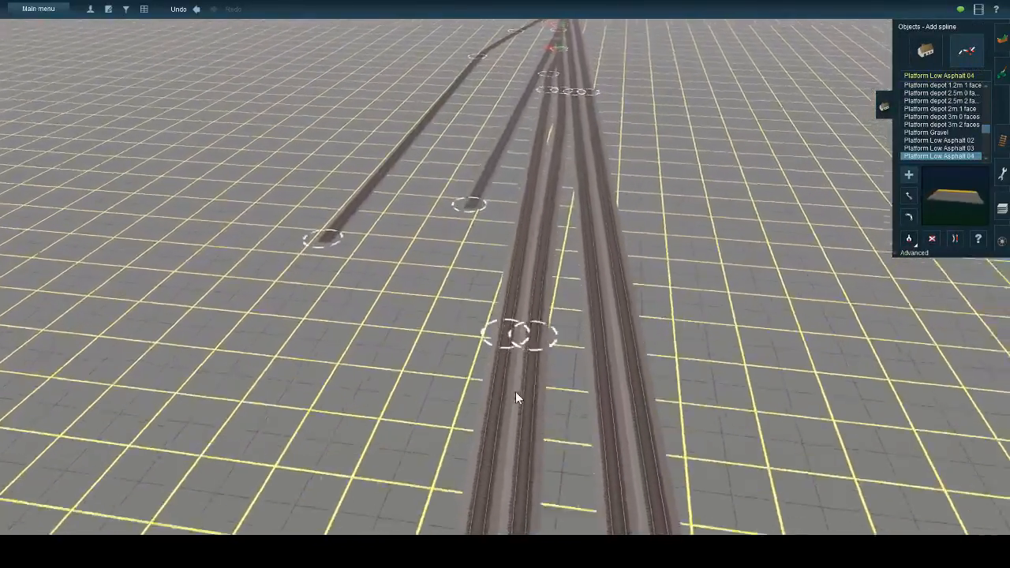
{"action": "right_click", "coordinate": [516, 400]}
{"action": "scroll", "coordinate": [516, 371], "scroll_direction": "down", "scroll_amount": 3}
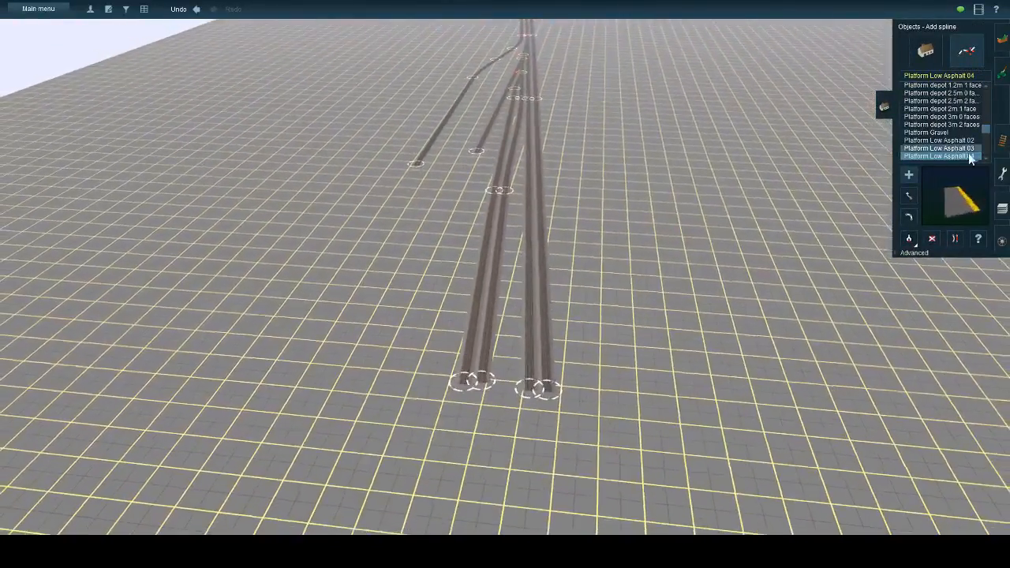
{"action": "key", "text": "Left"}
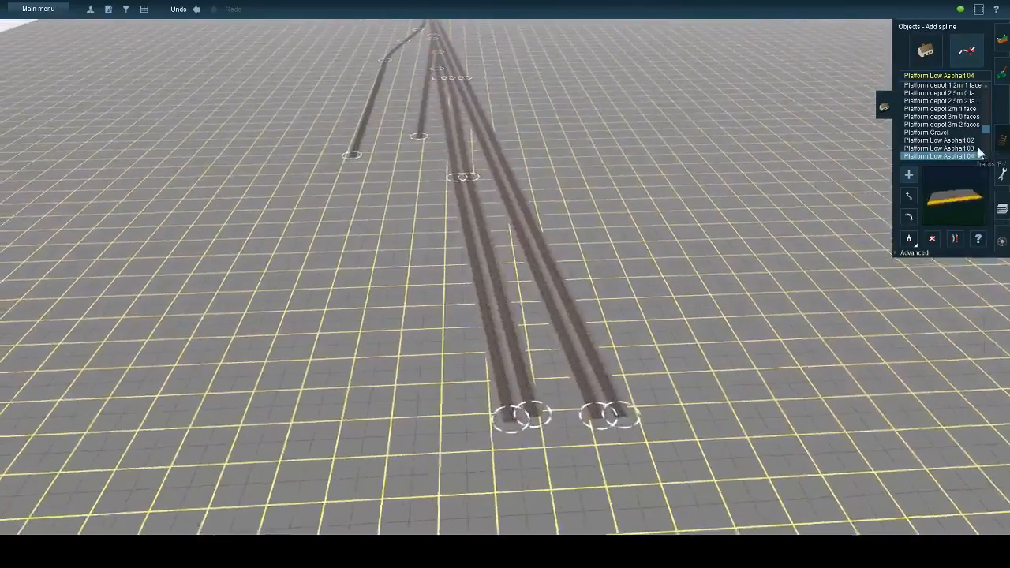
- Return to track editing and move the pair with the midway joints closer to the neighbouring pair
{"action": "left_click", "coordinate": [1000, 173]}
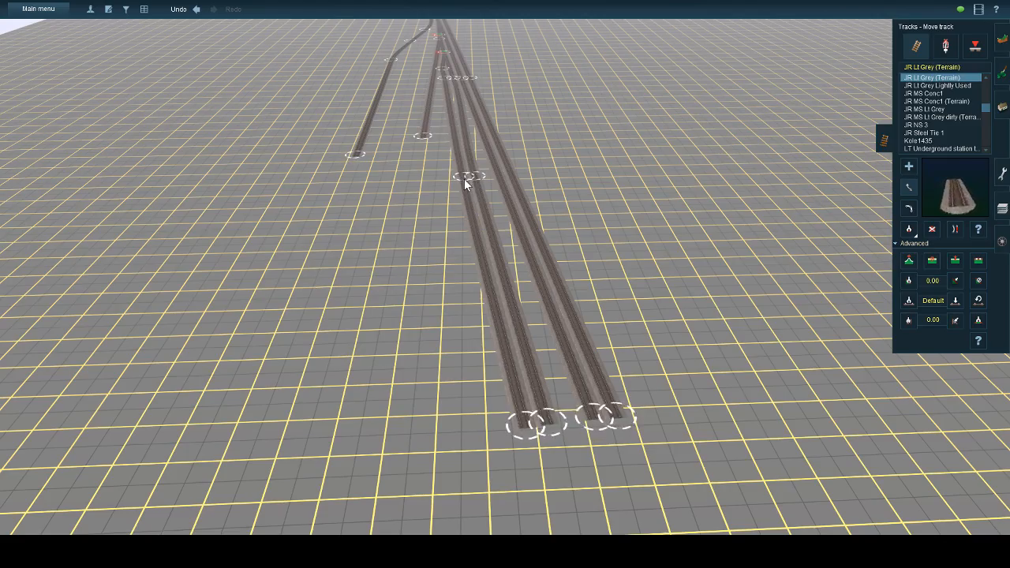
{"action": "scroll", "coordinate": [474, 193], "scroll_direction": "up", "scroll_amount": 3}
{"action": "key", "text": "Down"}
{"action": "key", "text": "Left"}
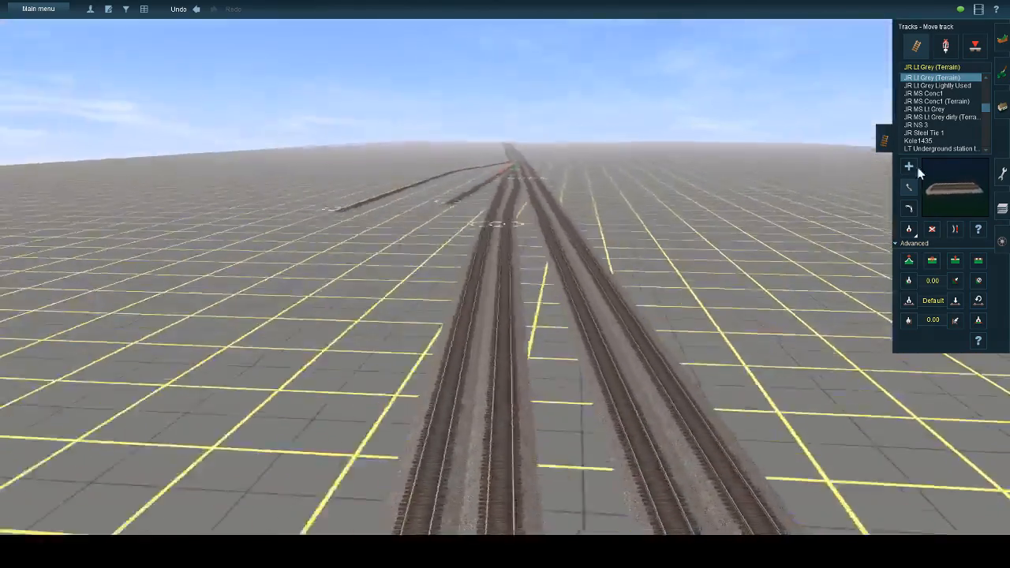
- Switch from track editing to adding spline objects and find the concrete slab splines with "conc"
{"action": "key", "text": "Right"}
{"action": "scroll", "coordinate": [822, 206], "scroll_direction": "down", "scroll_amount": 3}
{"action": "key", "text": "Left"}
{"action": "key", "text": "Up"}
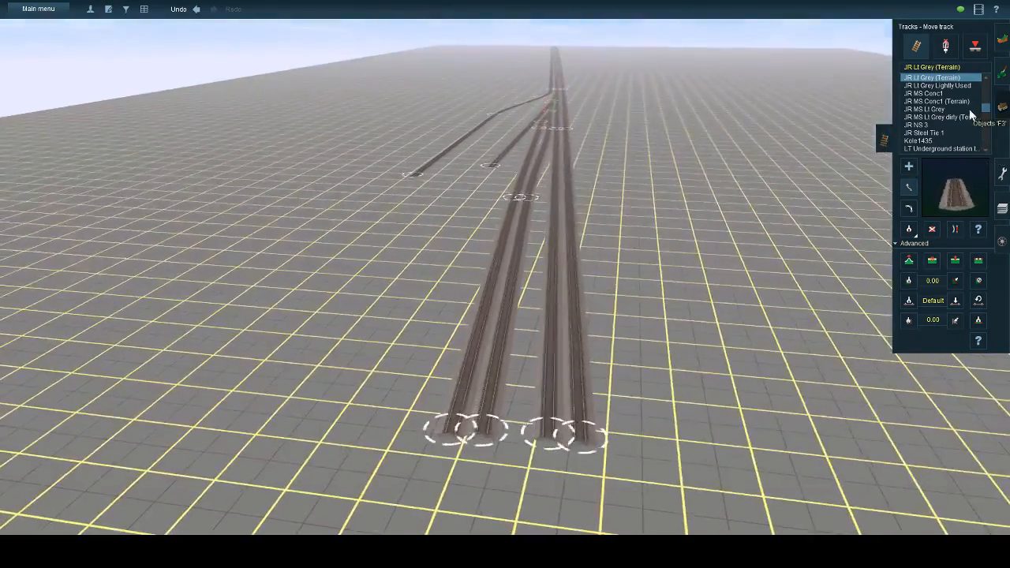
{"action": "left_click", "coordinate": [998, 116]}
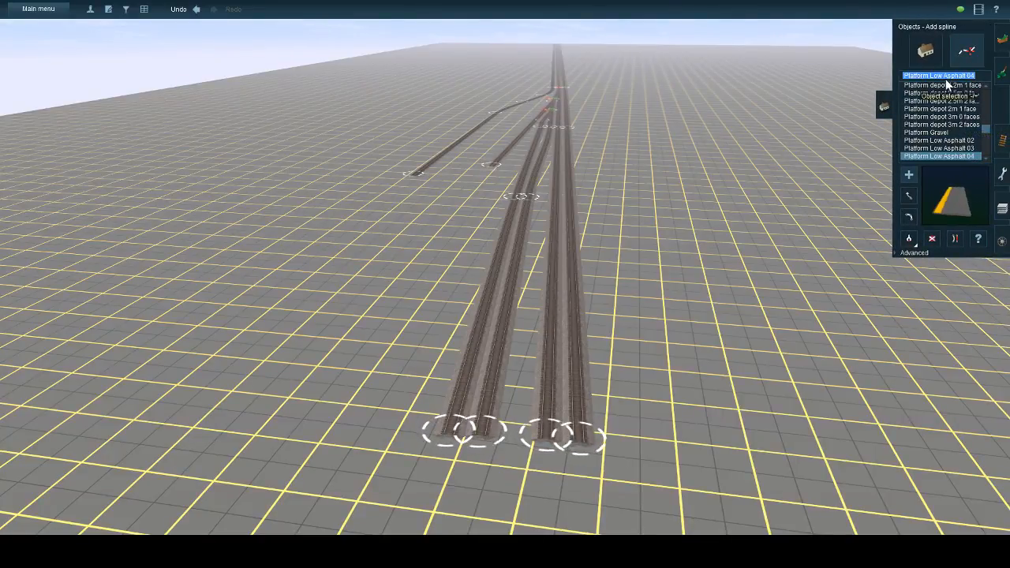
{"action": "type", "text": "conc"}
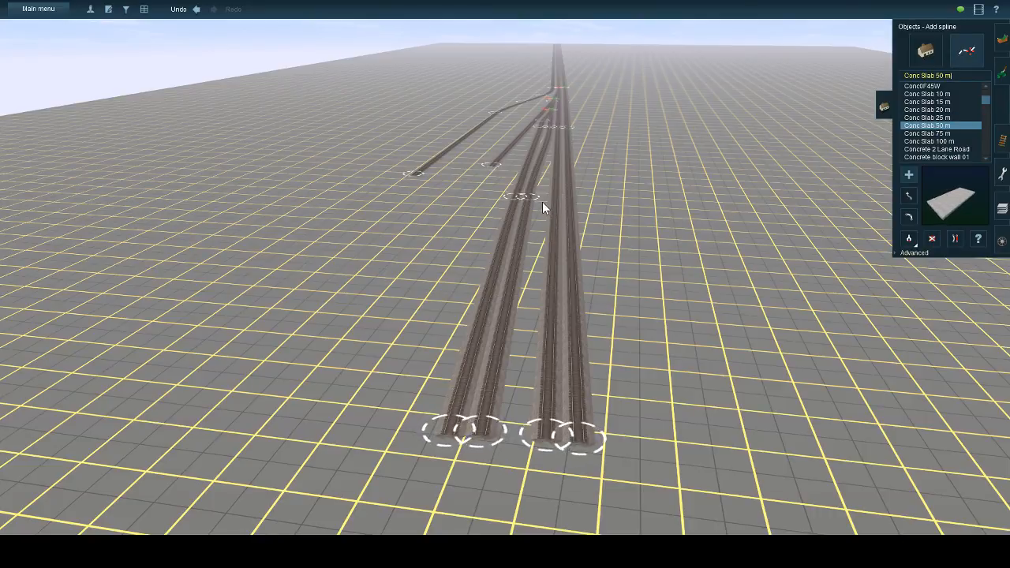
- Try Conc Slab 50 m under the four tracks, replace it with Conc Slab 25 m, and run it well past the track ends
{"action": "left_click", "coordinate": [522, 196]}
{"action": "key", "text": "Escape"}
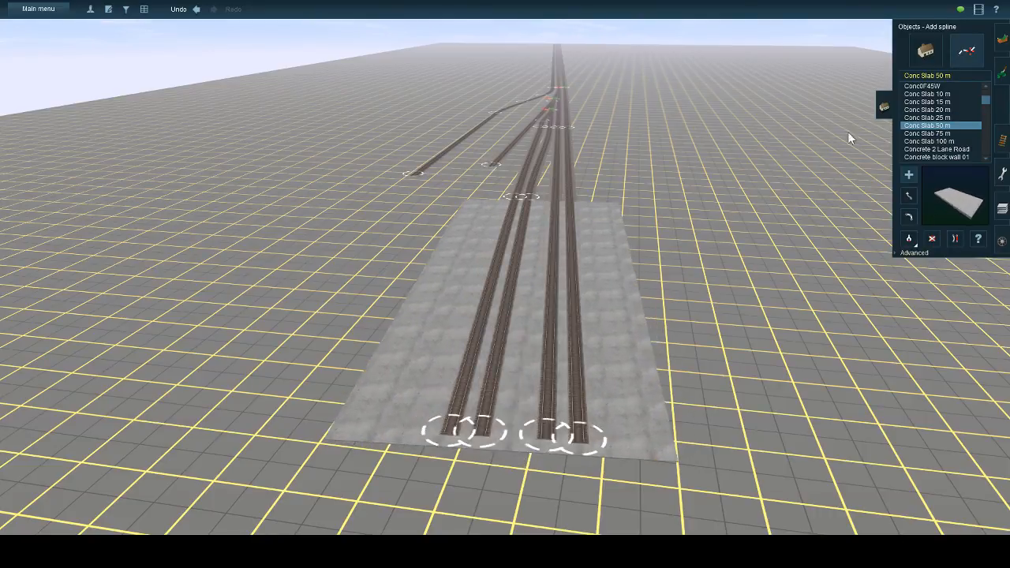
{"action": "left_click", "coordinate": [543, 202]}
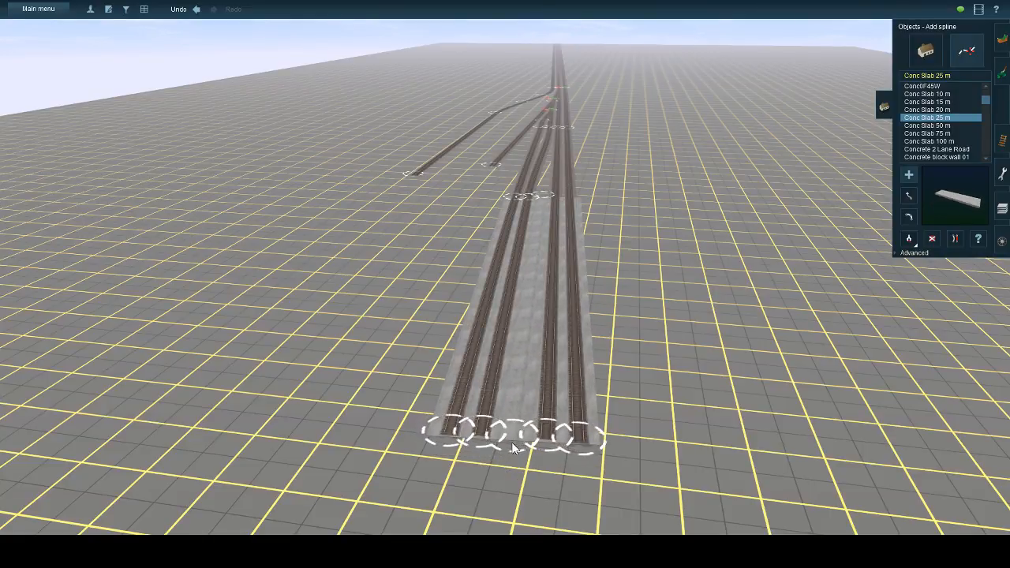
{"action": "right_click", "coordinate": [512, 448]}
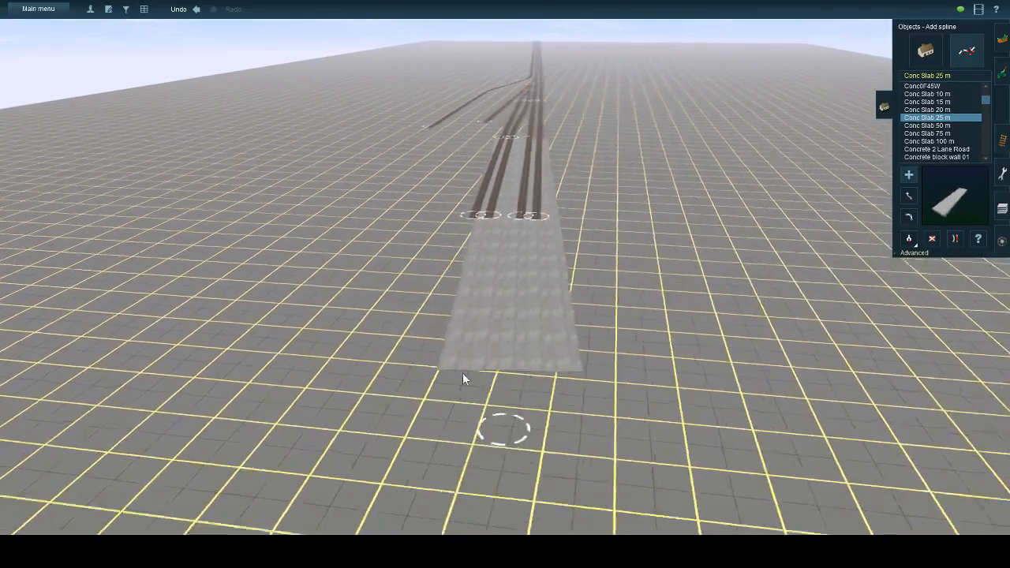
{"action": "key", "text": "Left"}
{"action": "key", "text": "Up"}
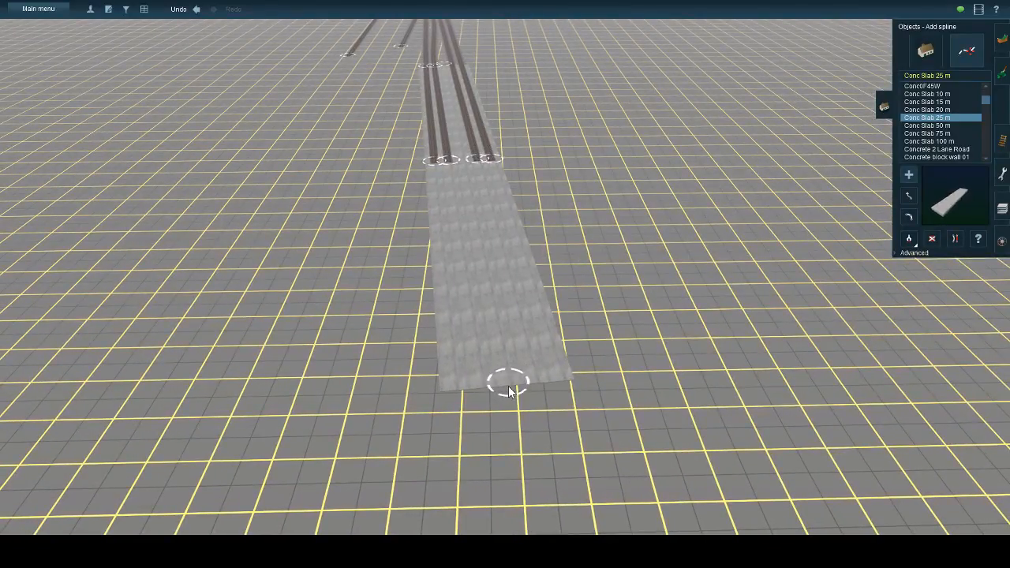
- Lay a Conc Slab 10 m strip along one outer edge of the wide slab, back to the slab's start near the track joints
{"action": "left_click", "coordinate": [590, 377]}
{"action": "key", "text": "Up"}
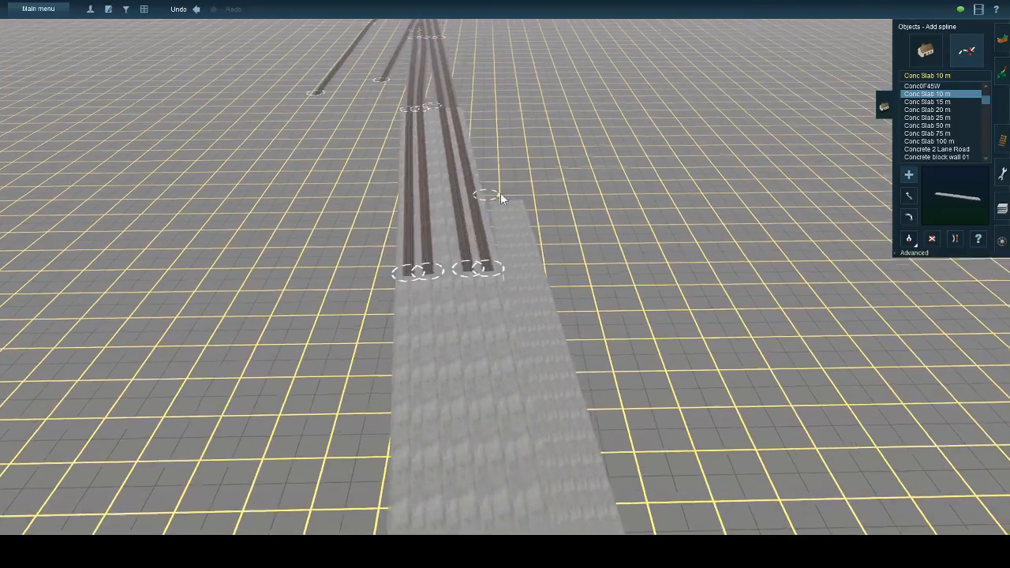
{"action": "key", "text": "Up"}
{"action": "scroll", "coordinate": [498, 170], "scroll_direction": "up", "scroll_amount": 3}
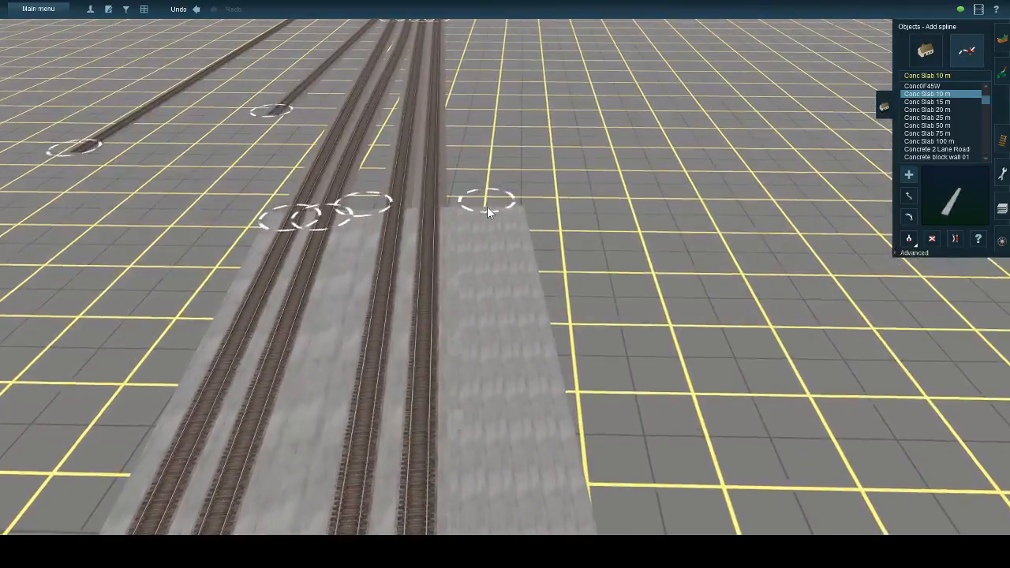
{"action": "left_click", "coordinate": [487, 207]}
{"action": "right_click", "coordinate": [418, 277]}
- Lay a second Conc Slab 10 m strip along the opposite side of the tracks, beside the wide slab
{"action": "scroll", "coordinate": [438, 226], "scroll_direction": "down", "scroll_amount": 3}
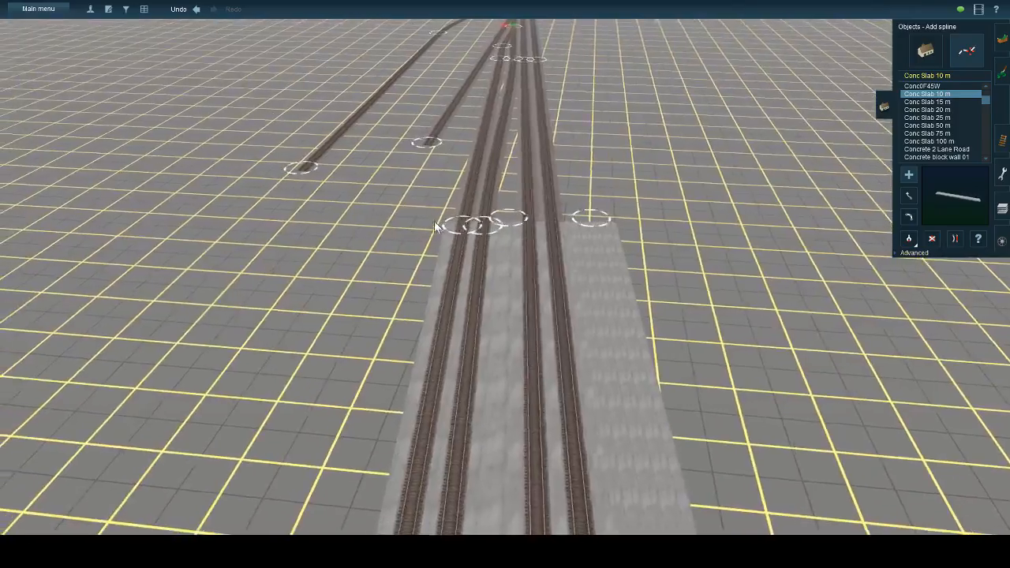
{"action": "left_click", "coordinate": [432, 218]}
{"action": "right_click", "coordinate": [394, 444]}
{"action": "scroll", "coordinate": [394, 445], "scroll_direction": "down", "scroll_amount": 3}
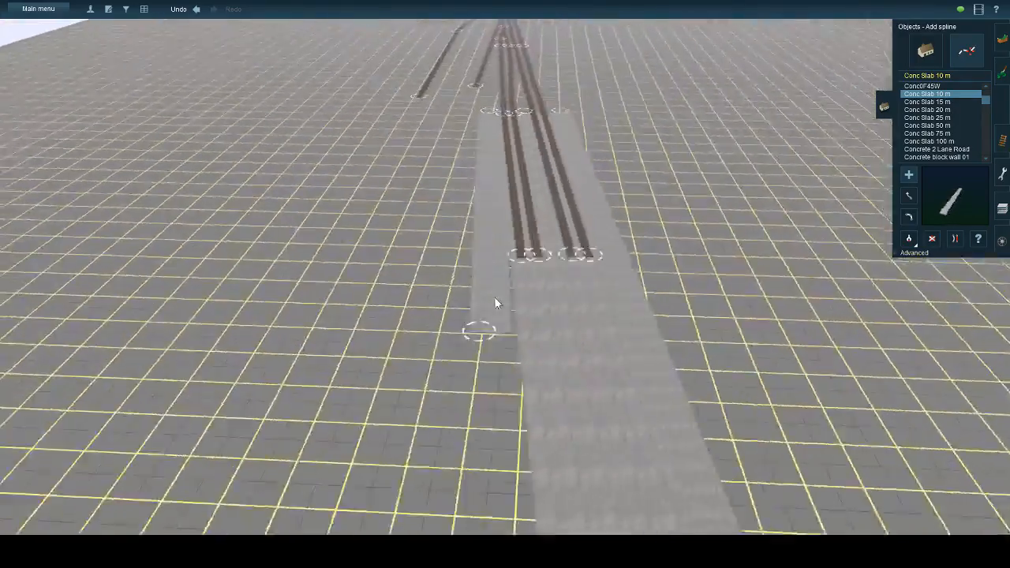
{"action": "right_click", "coordinate": [512, 417]}
{"action": "scroll", "coordinate": [521, 291], "scroll_direction": "up", "scroll_amount": 3}
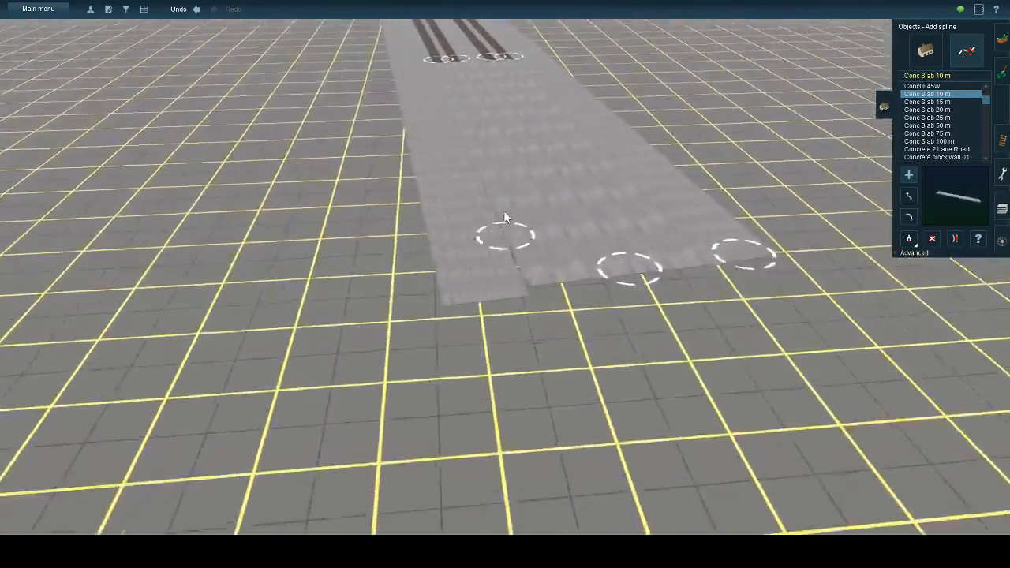
{"action": "scroll", "coordinate": [507, 217], "scroll_direction": "up", "scroll_amount": 2}
{"action": "key", "text": "Down"}
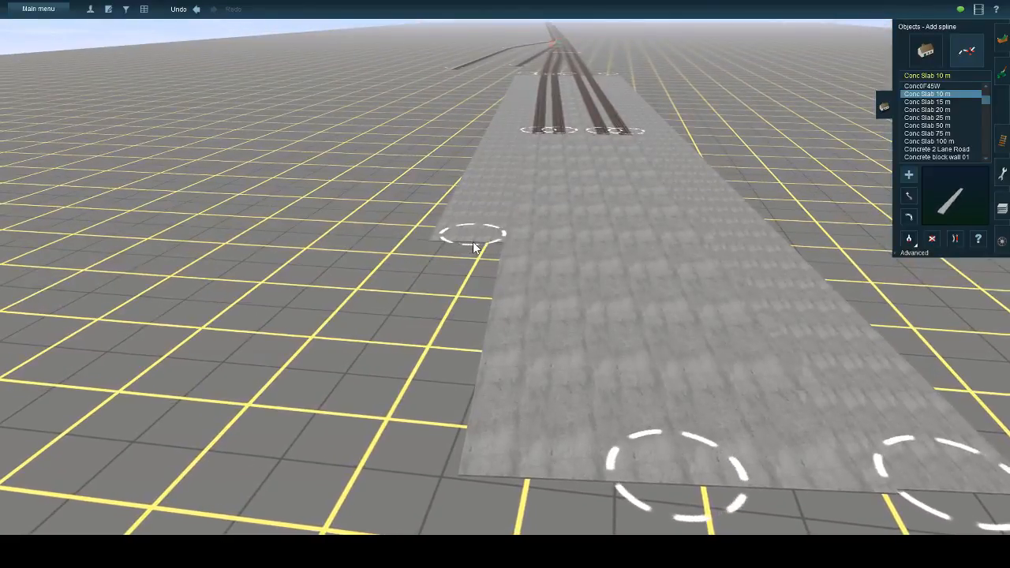
{"action": "scroll", "coordinate": [472, 255], "scroll_direction": "down", "scroll_amount": 3}
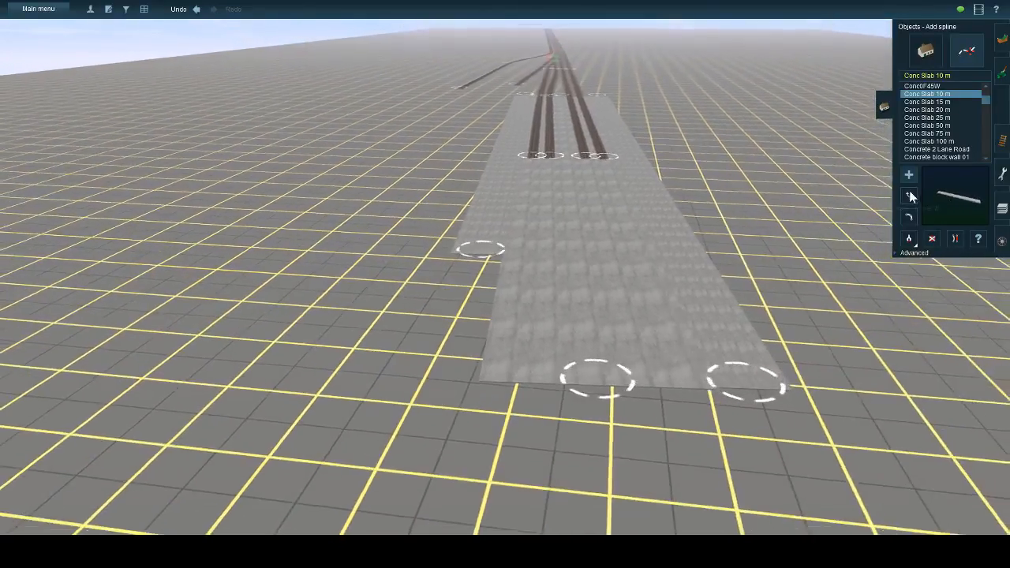
- Pull back the end points of the wide slab and the longer side strip level with the shorter strip's end
{"action": "left_click", "coordinate": [908, 193]}
{"action": "key", "text": "Up"}
{"action": "key", "text": "Left"}
{"action": "left_click_drag", "start_coordinate": [672, 444], "coordinate": [696, 281]}
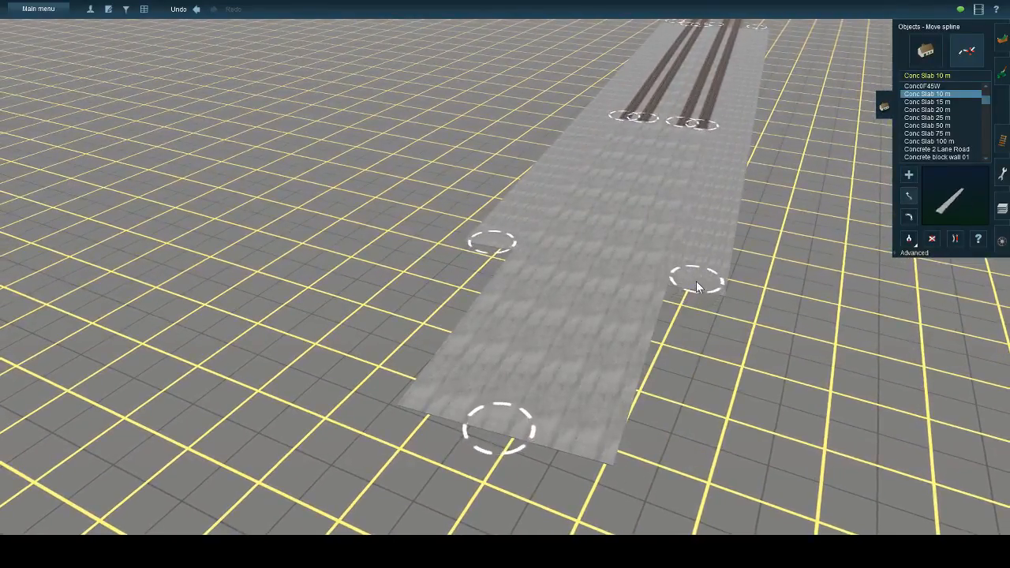
{"action": "left_click_drag", "start_coordinate": [502, 427], "coordinate": [588, 265]}
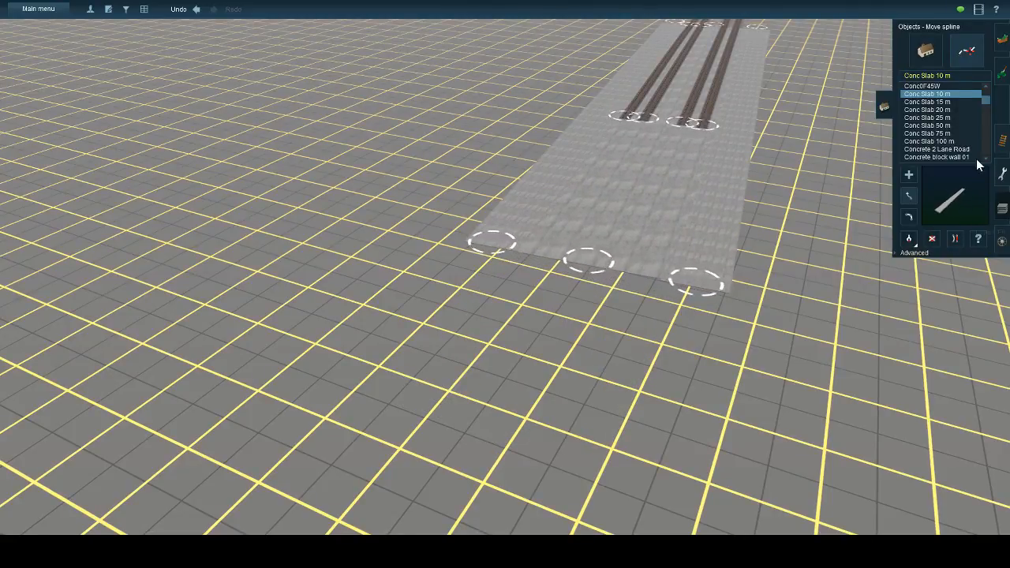
- Return to moving track and stretch all four tracks past the slab ends to a common end line
{"action": "left_click", "coordinate": [1005, 136]}
{"action": "key", "text": "Down"}
{"action": "key", "text": "Left"}
{"action": "left_click", "coordinate": [909, 191]}
{"action": "left_click_drag", "start_coordinate": [609, 181], "coordinate": [709, 415]}
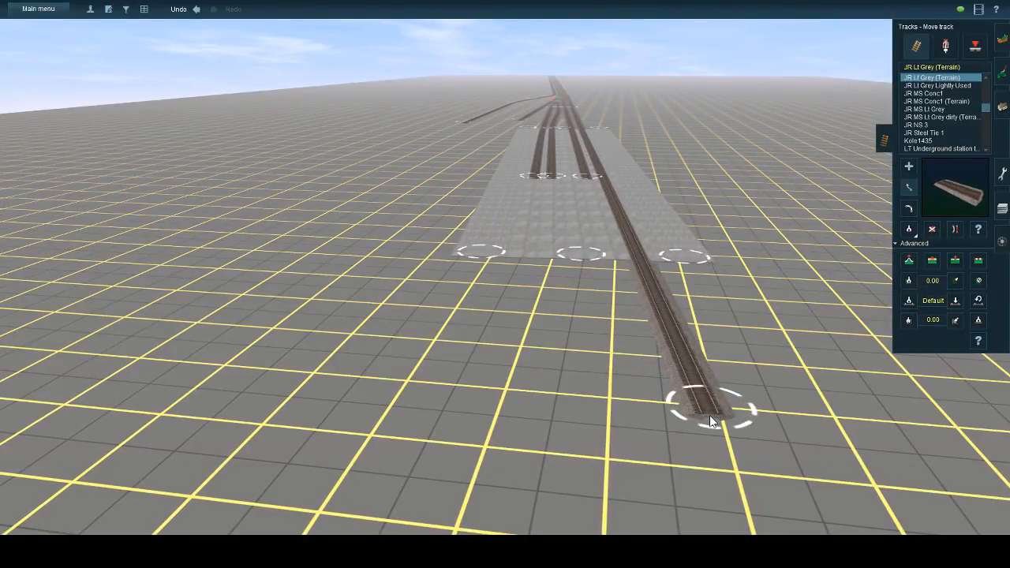
{"action": "left_click_drag", "start_coordinate": [585, 175], "coordinate": [651, 434]}
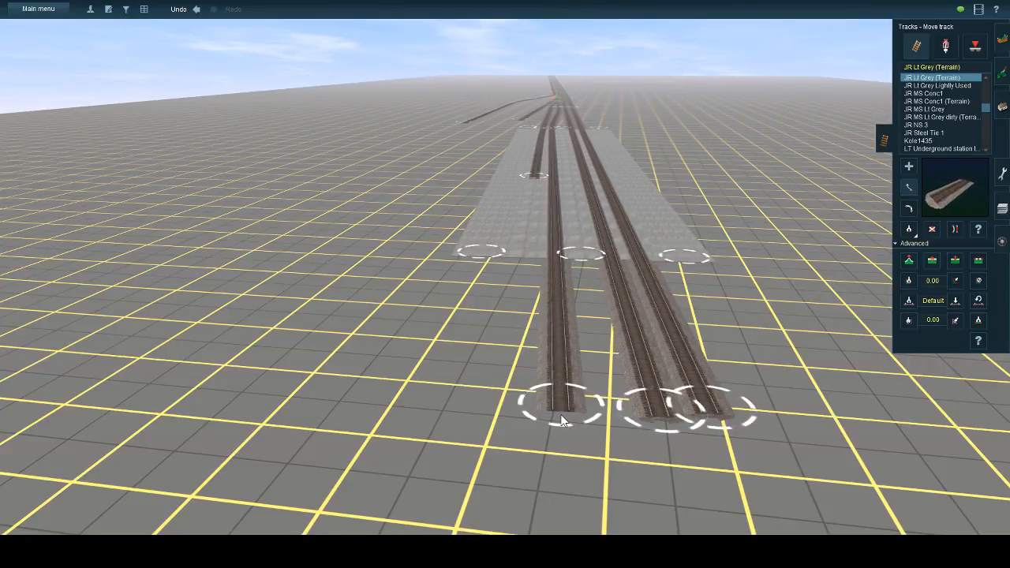
{"action": "left_click_drag", "start_coordinate": [560, 415], "coordinate": [560, 417]}
{"action": "left_click_drag", "start_coordinate": [541, 174], "coordinate": [534, 353]}
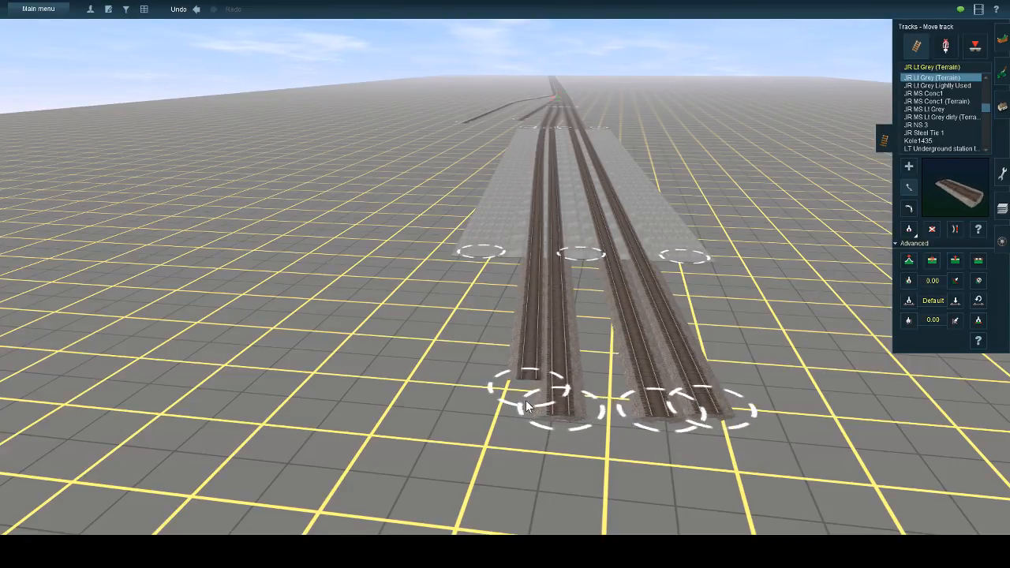
{"action": "left_click_drag", "start_coordinate": [527, 406], "coordinate": [512, 415]}
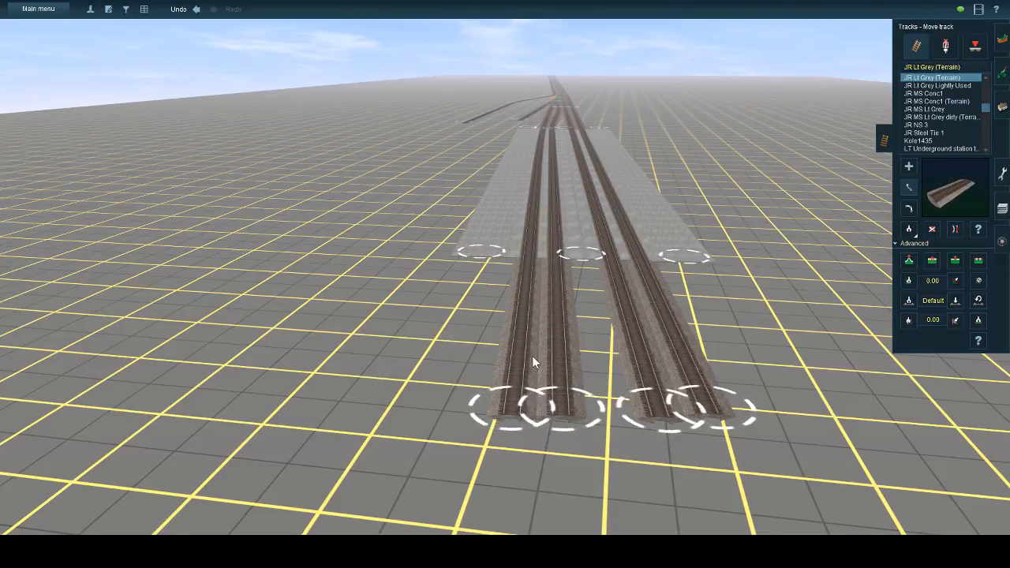
- Switch to adding trains, place a CSX C40-8W on the outermost track near the slab's start, and reverse its direction
{"action": "scroll", "coordinate": [682, 264], "scroll_direction": "down", "scroll_amount": 15}
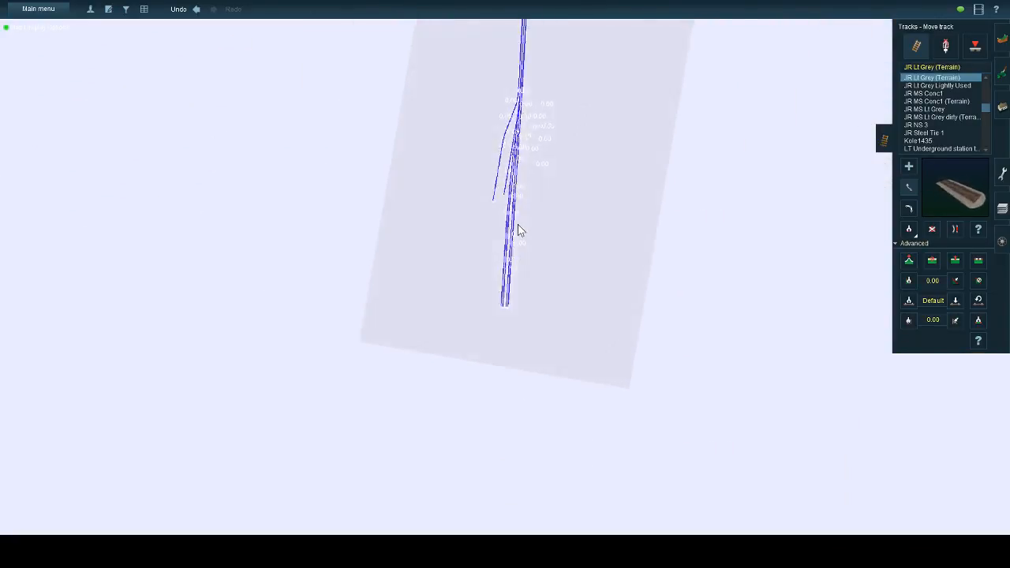
{"action": "scroll", "coordinate": [518, 226], "scroll_direction": "up", "scroll_amount": 10}
{"action": "key", "text": "Down"}
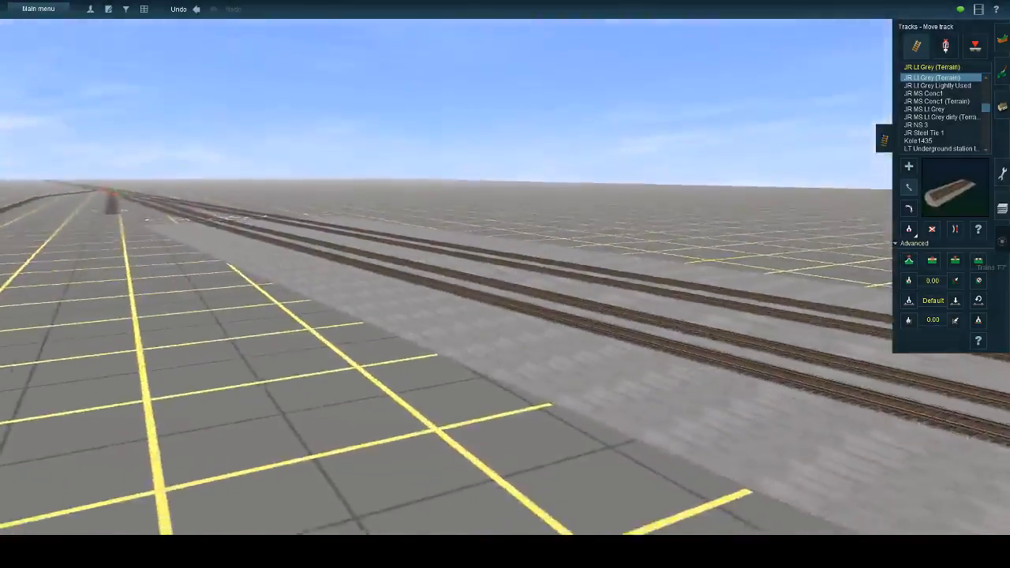
{"action": "key", "text": "Up"}
{"action": "left_click", "coordinate": [1001, 241]}
{"action": "key", "text": "Left"}
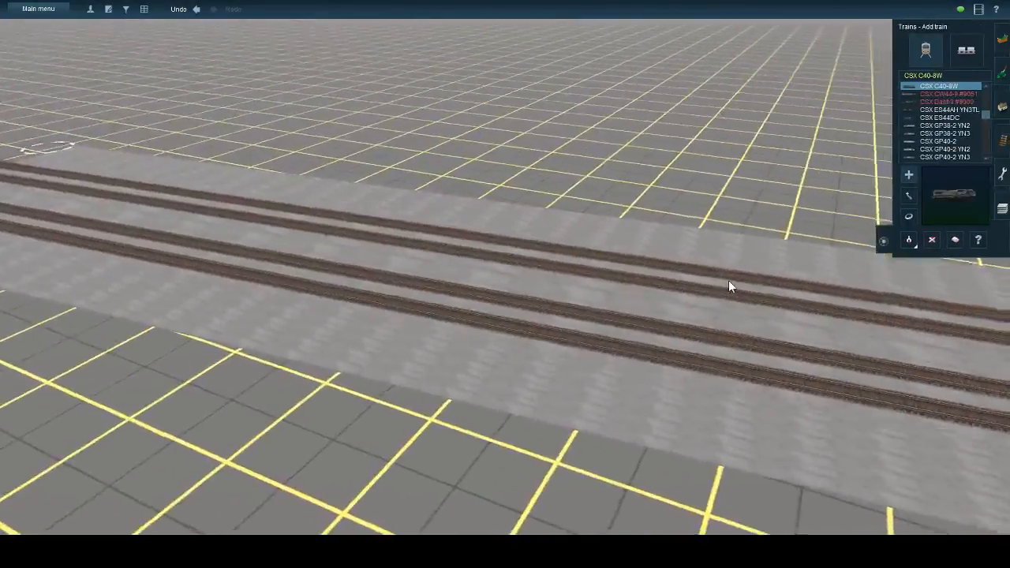
{"action": "scroll", "coordinate": [507, 279], "scroll_direction": "down", "scroll_amount": 3}
{"action": "key", "text": "Right"}
{"action": "key", "text": "Up"}
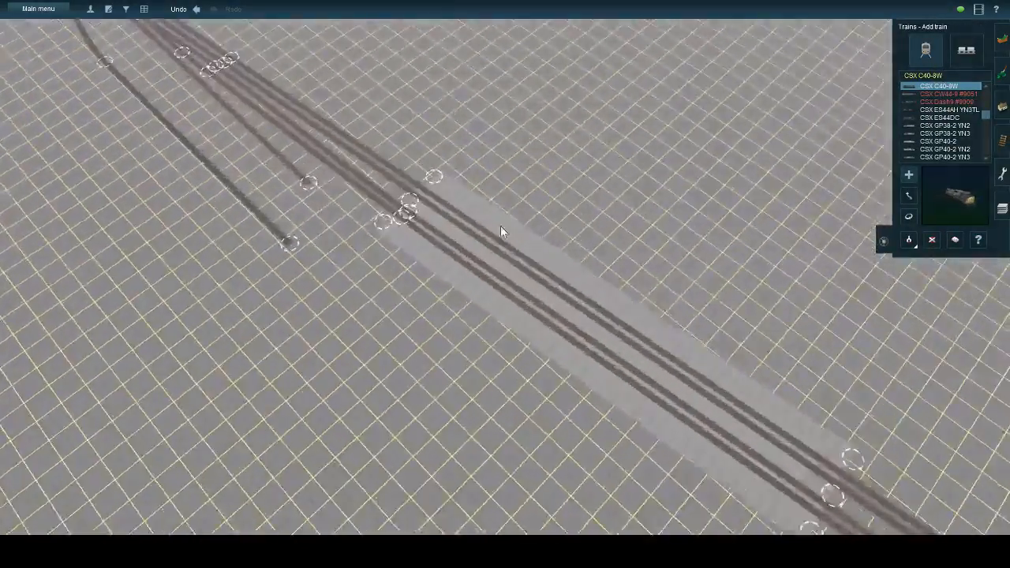
{"action": "key", "text": "Down"}
{"action": "key", "text": "Left"}
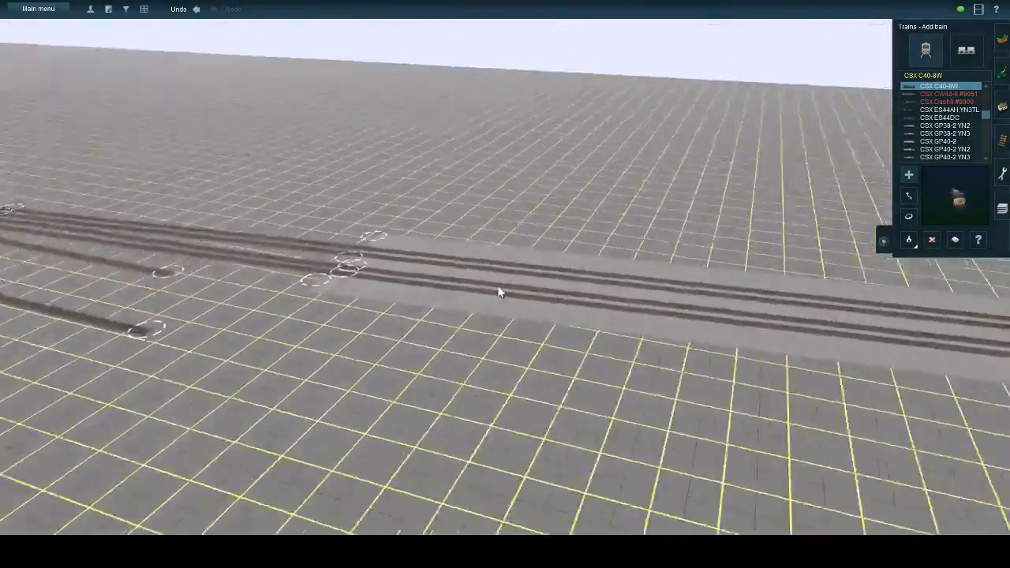
{"action": "scroll", "coordinate": [466, 267], "scroll_direction": "up", "scroll_amount": 4}
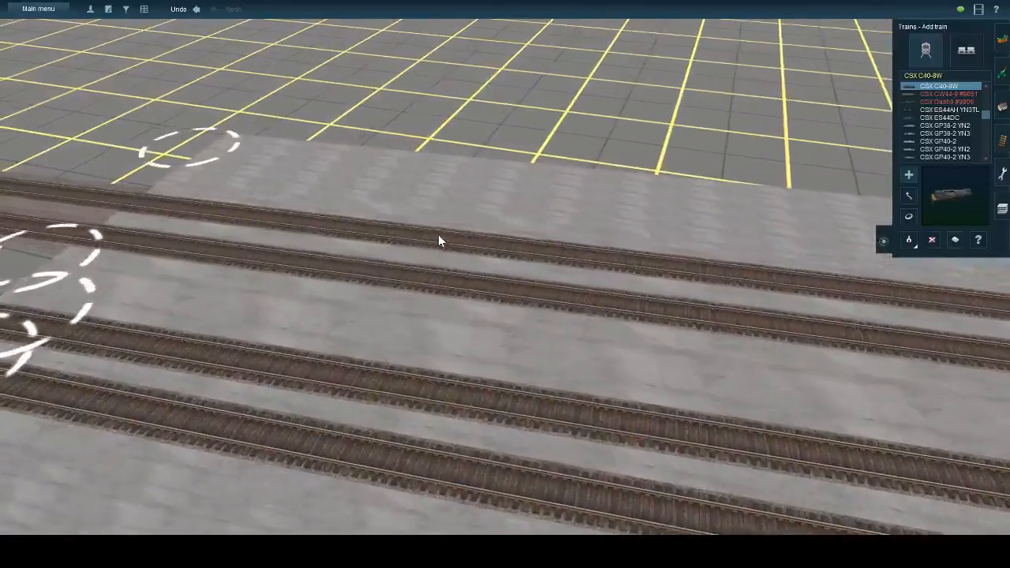
{"action": "left_click", "coordinate": [438, 234]}
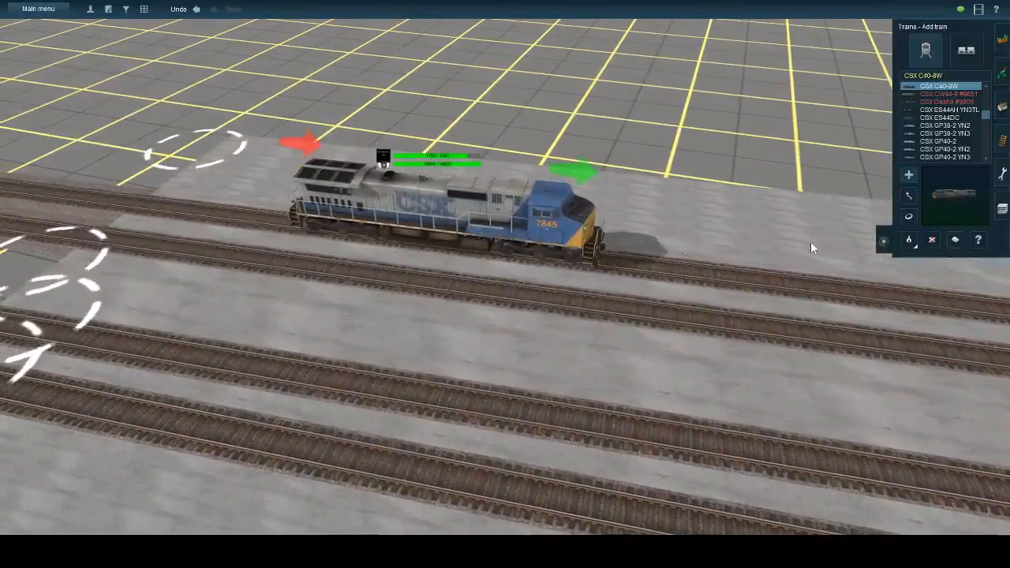
{"action": "left_click", "coordinate": [908, 216]}
{"action": "left_click", "coordinate": [534, 208]}
- Add a CSX ES44AH YN3TL behind the first locomotive, deleting and re-placing it so it faces the same way
{"action": "left_click", "coordinate": [953, 110]}
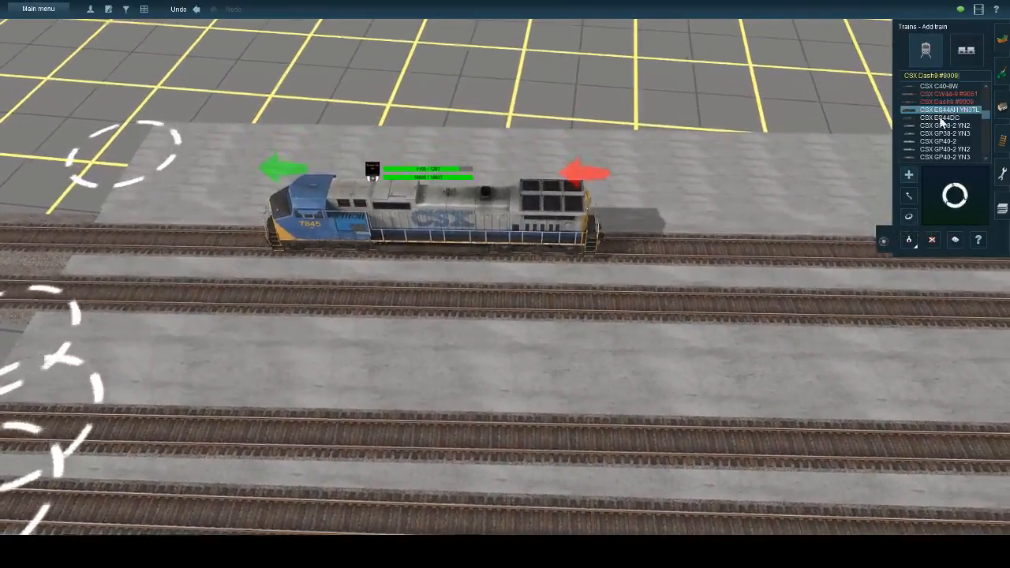
{"action": "left_click", "coordinate": [714, 259]}
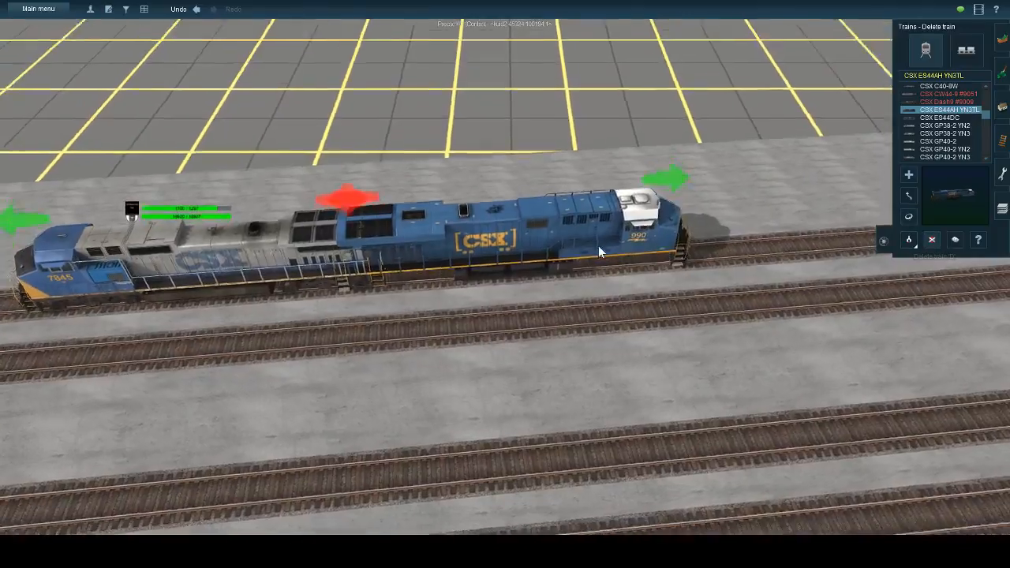
{"action": "left_click", "coordinate": [598, 245]}
{"action": "left_click", "coordinate": [536, 268]}
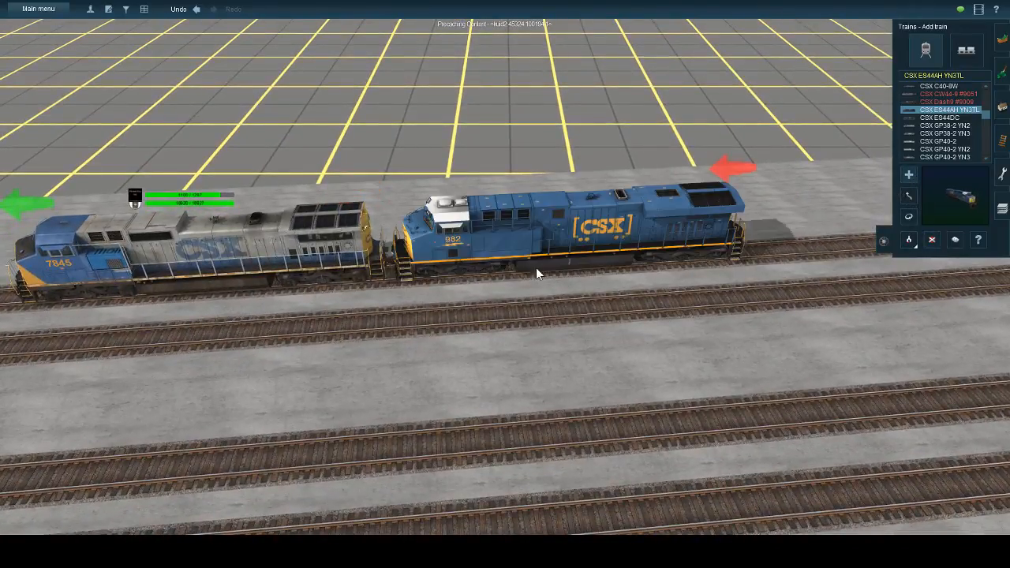
- Add a CSX ES44DC behind the CSX ES44AH YN3TL and inspect the line of locomotives
{"action": "key", "text": "Down"}
{"action": "left_click", "coordinate": [946, 117]}
{"action": "left_click", "coordinate": [755, 255]}
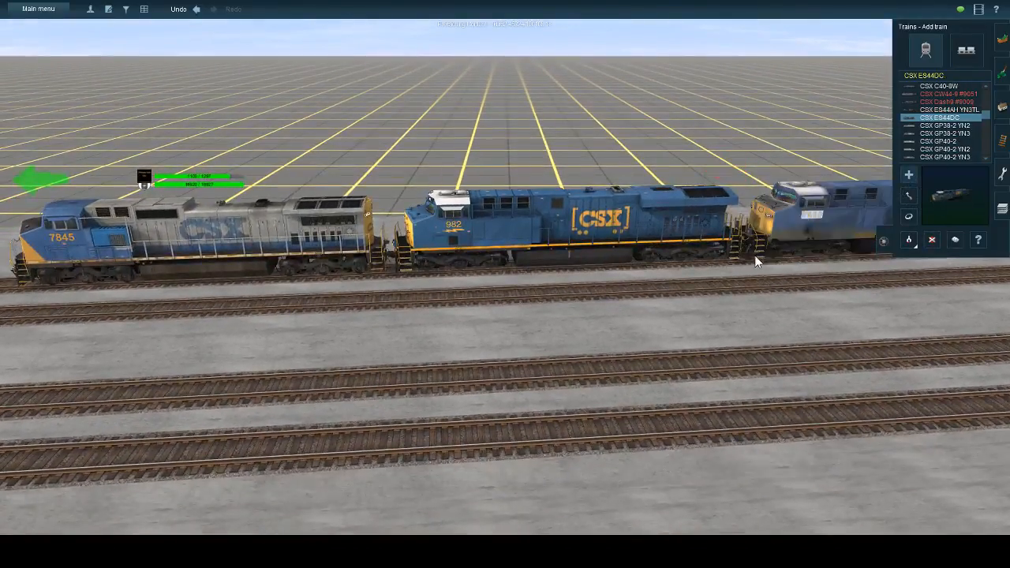
{"action": "key", "text": "Left"}
{"action": "key", "text": "Down"}
{"action": "key", "text": "Up"}
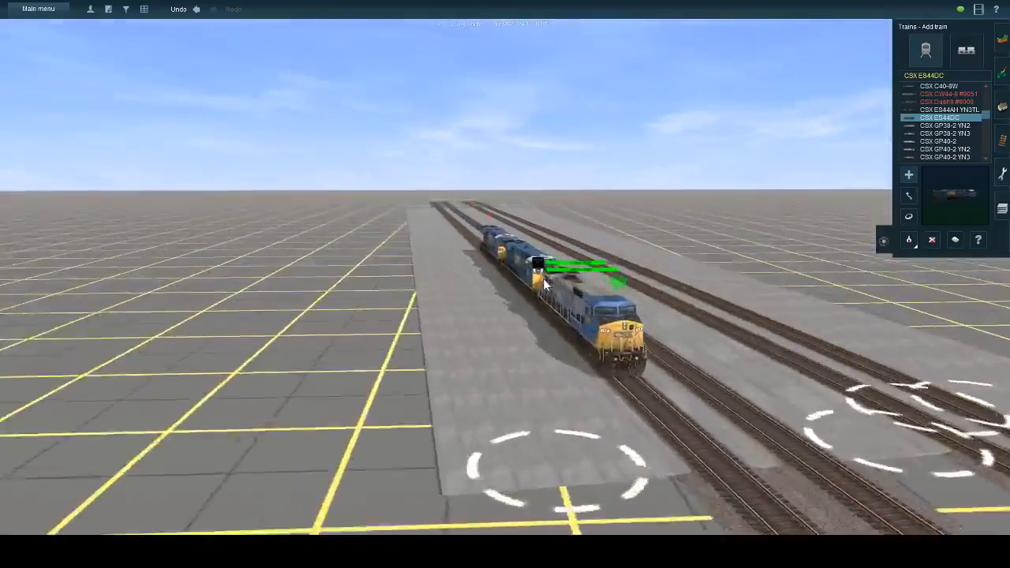
- Add another CSX C40-8W at the tail of the consist, behind the CSX ES44DC
{"action": "key", "text": "Right"}
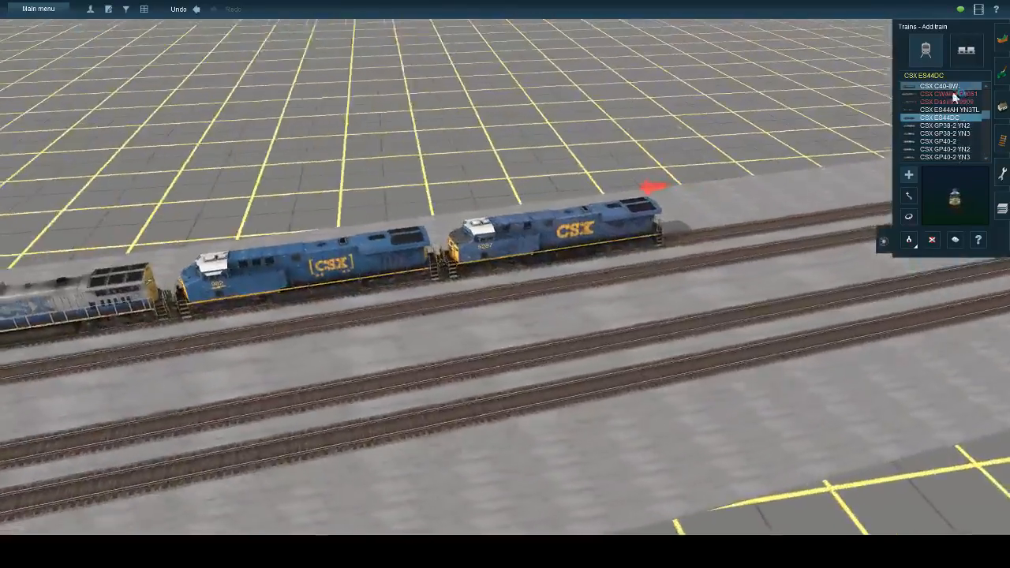
{"action": "left_click", "coordinate": [951, 86]}
{"action": "left_click", "coordinate": [742, 232]}
- Add a CSX YN3 Dash 9-44CW at the tail of the consist, behind the second CSX C40-8W
{"action": "key", "text": "Right"}
{"action": "key", "text": "Down"}
{"action": "scroll", "coordinate": [623, 307], "scroll_direction": "down", "scroll_amount": 3}
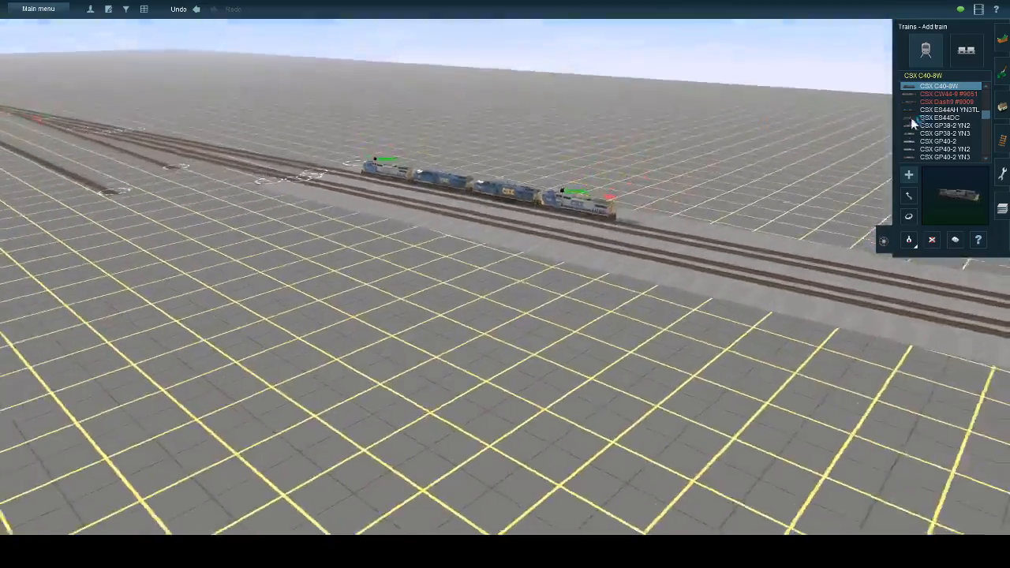
{"action": "scroll", "coordinate": [942, 116], "scroll_direction": "up", "scroll_amount": 1}
{"action": "left_click", "coordinate": [954, 134]}
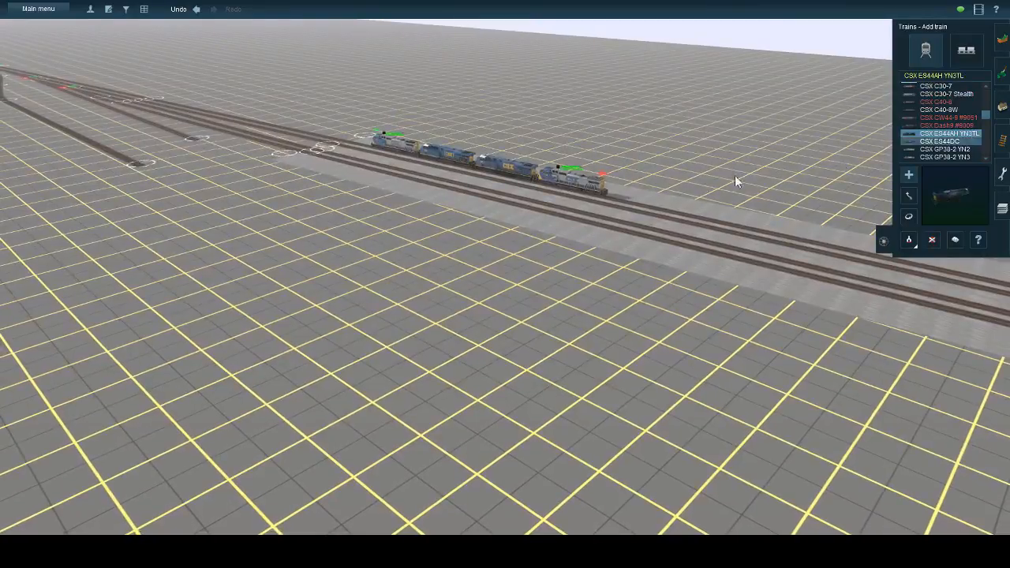
{"action": "left_click", "coordinate": [962, 150]}
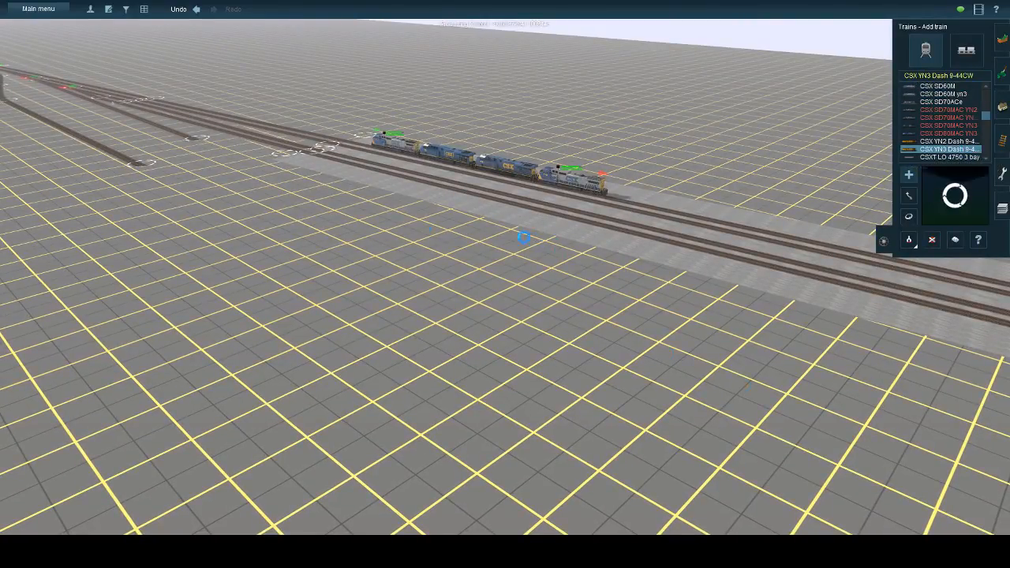
{"action": "right_click", "coordinate": [550, 235]}
{"action": "scroll", "coordinate": [564, 229], "scroll_direction": "up", "scroll_amount": 3}
{"action": "middle_click_drag", "start_coordinate": [604, 245], "coordinate": [855, 79]}
{"action": "scroll", "coordinate": [771, 225], "scroll_direction": "down", "scroll_amount": 4}
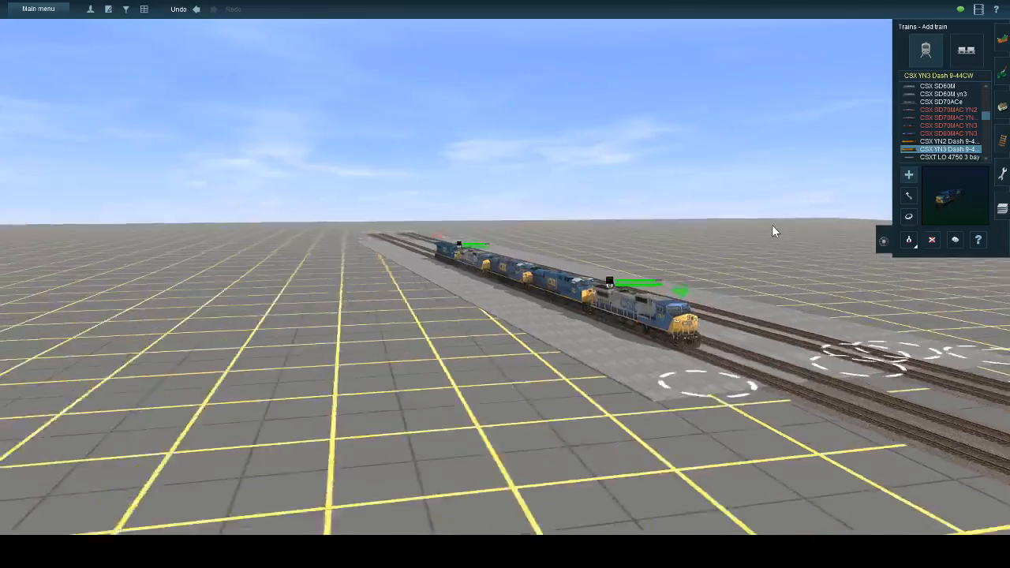
- Stretch the short outer side track by moving its free end level with the ends of the other tracks
{"action": "left_click", "coordinate": [966, 50]}
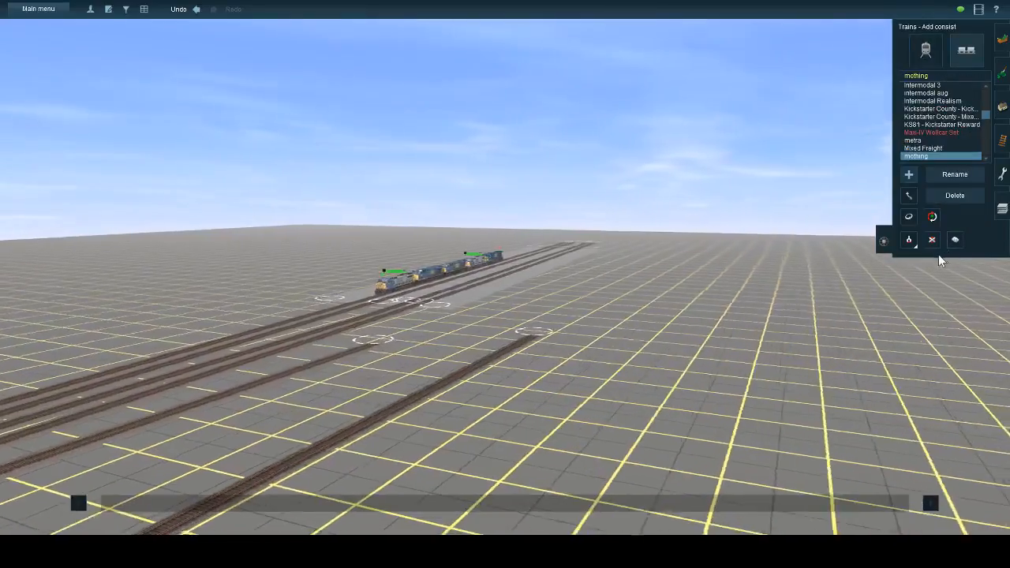
{"action": "middle_click_drag", "start_coordinate": [552, 237], "coordinate": [433, 358]}
{"action": "mouse_move", "coordinate": [476, 272]}
{"action": "middle_mouse_down"}
{"action": "mouse_move", "coordinate": [552, 243]}
{"action": "mouse_move", "coordinate": [563, 263]}
{"action": "mouse_move", "coordinate": [473, 304]}
{"action": "mouse_move", "coordinate": [463, 273]}
{"action": "mouse_move", "coordinate": [447, 267]}
{"action": "mouse_move", "coordinate": [457, 276]}
{"action": "middle_mouse_up"}
{"action": "left_click", "coordinate": [1002, 140]}
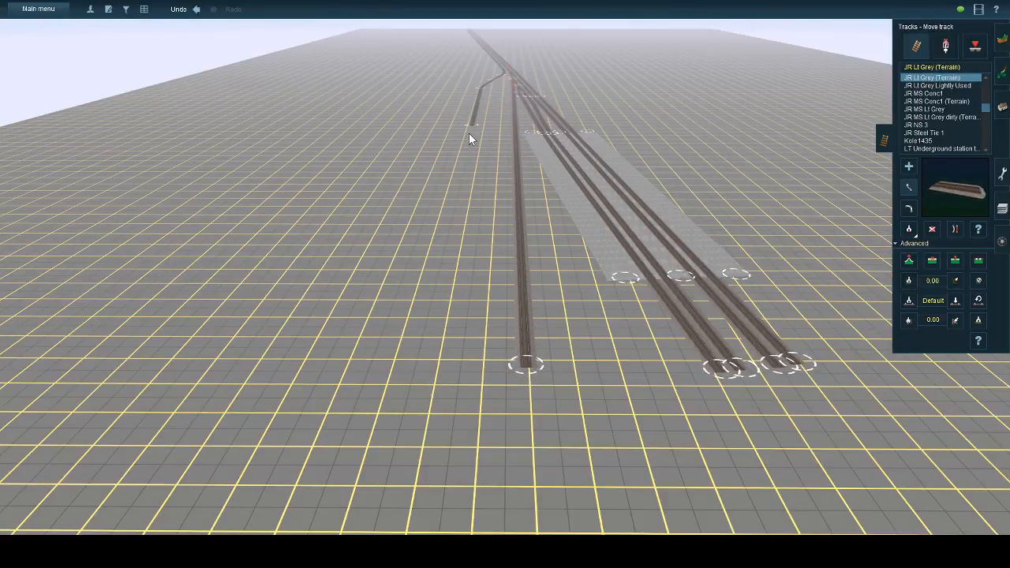
{"action": "left_click_drag", "start_coordinate": [469, 126], "coordinate": [401, 360]}
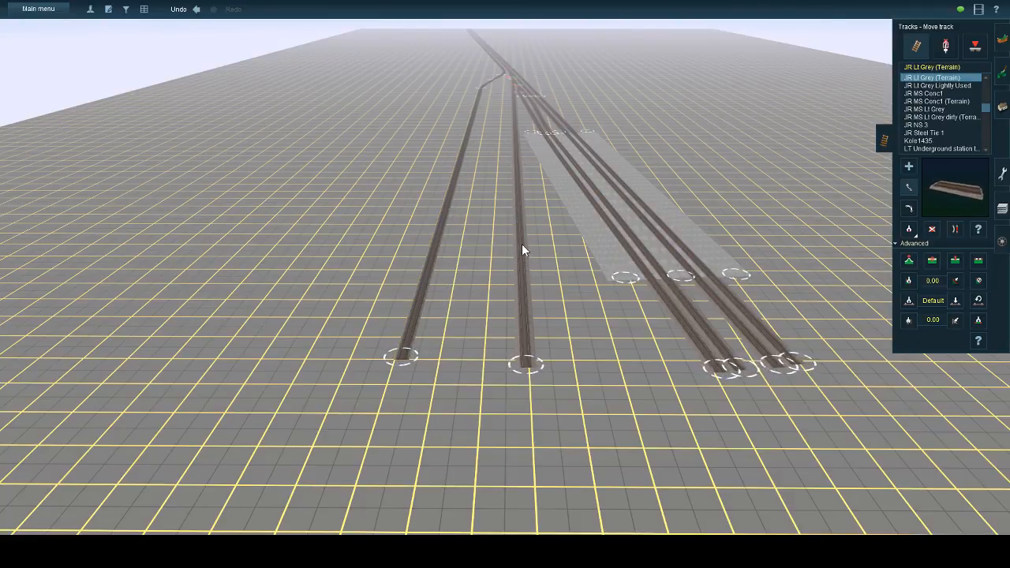
- Examine the whole layout on the map and inspect the parallel tracks around the end of the concrete slabs
{"action": "scroll", "coordinate": [521, 244], "scroll_direction": "down", "scroll_amount": 5}
{"action": "key", "text": "ctrl+m"}
{"action": "scroll", "coordinate": [529, 232], "scroll_direction": "down", "scroll_amount": 3}
{"action": "key", "text": "Left"}
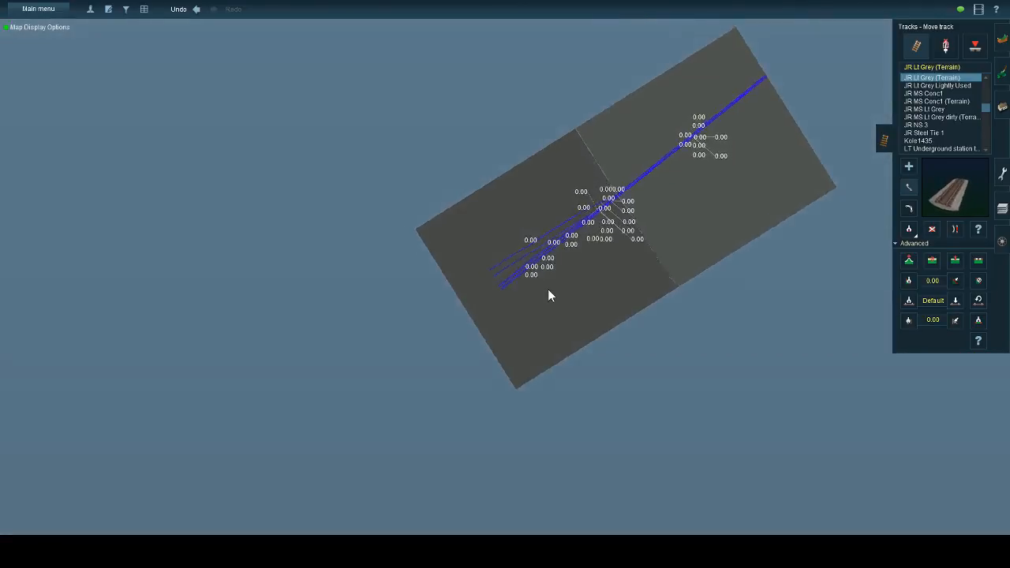
{"action": "scroll", "coordinate": [525, 301], "scroll_direction": "up", "scroll_amount": 5}
{"action": "key", "text": "Left"}
{"action": "key", "text": "Down"}
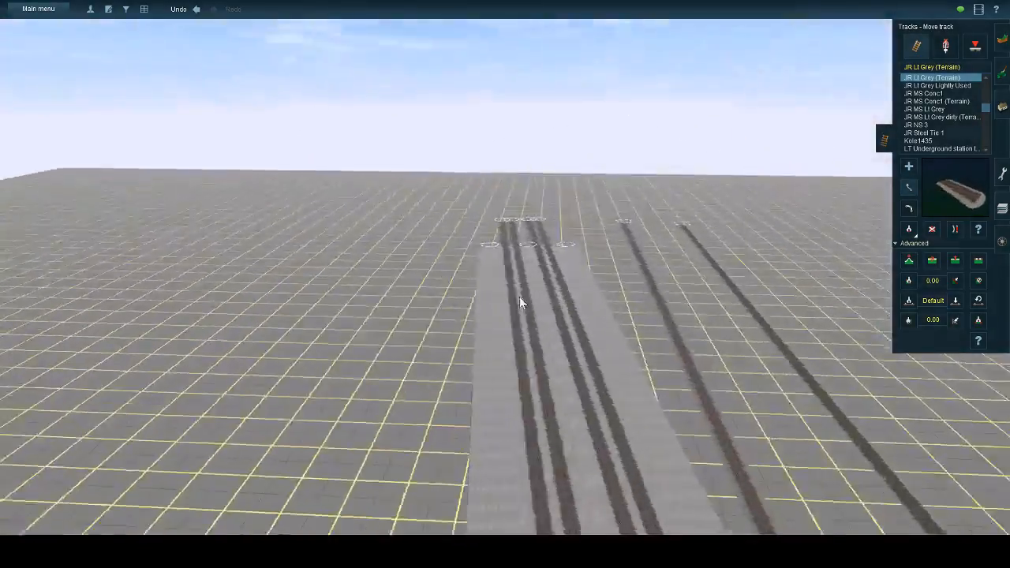
{"action": "key", "text": "Left"}
{"action": "right_click_drag", "start_coordinate": [519, 296], "coordinate": [491, 261]}
{"action": "key", "text": "Right"}
{"action": "key", "text": "Up"}
{"action": "key", "text": "Right"}
{"action": "key", "text": "Up"}
{"action": "scroll", "coordinate": [491, 261], "scroll_direction": "up", "scroll_amount": 2}
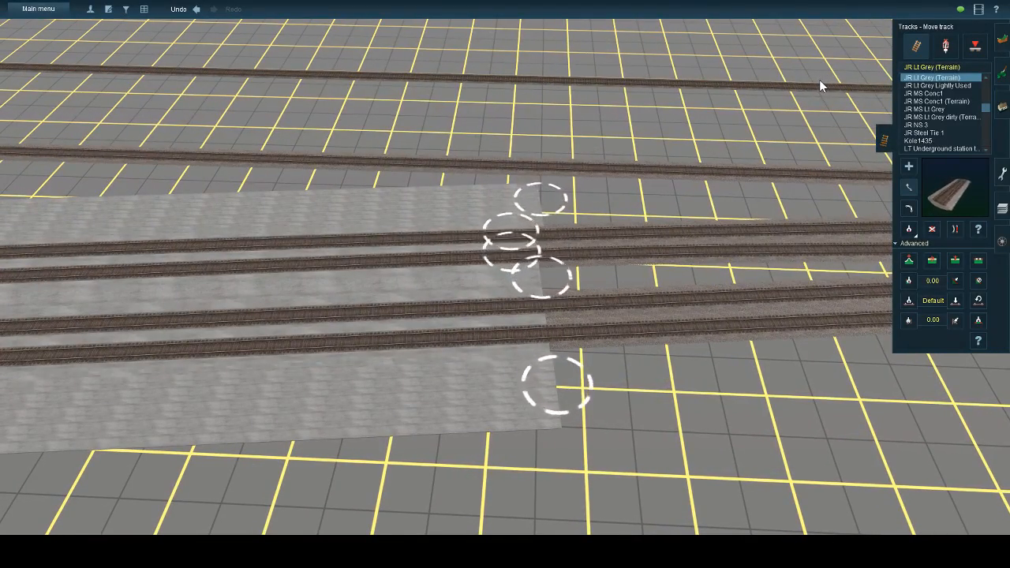
- Lay a Conc Slab 20 m spline along the existing slabs, filling the gap up to the neighbouring side track
{"action": "key", "text": "Left"}
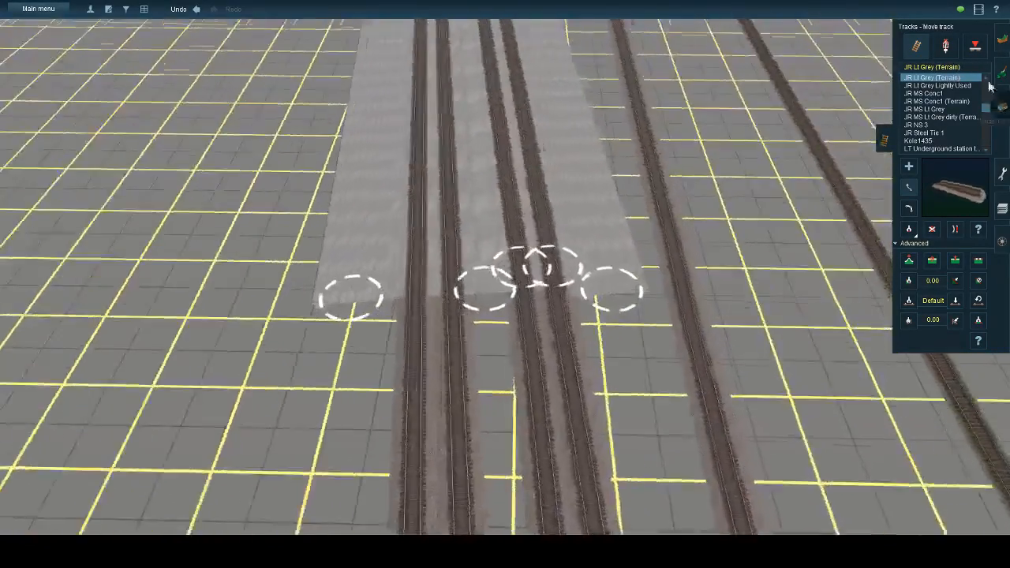
{"action": "key", "text": "Down"}
{"action": "left_click", "coordinate": [1001, 106]}
{"action": "left_click", "coordinate": [939, 134]}
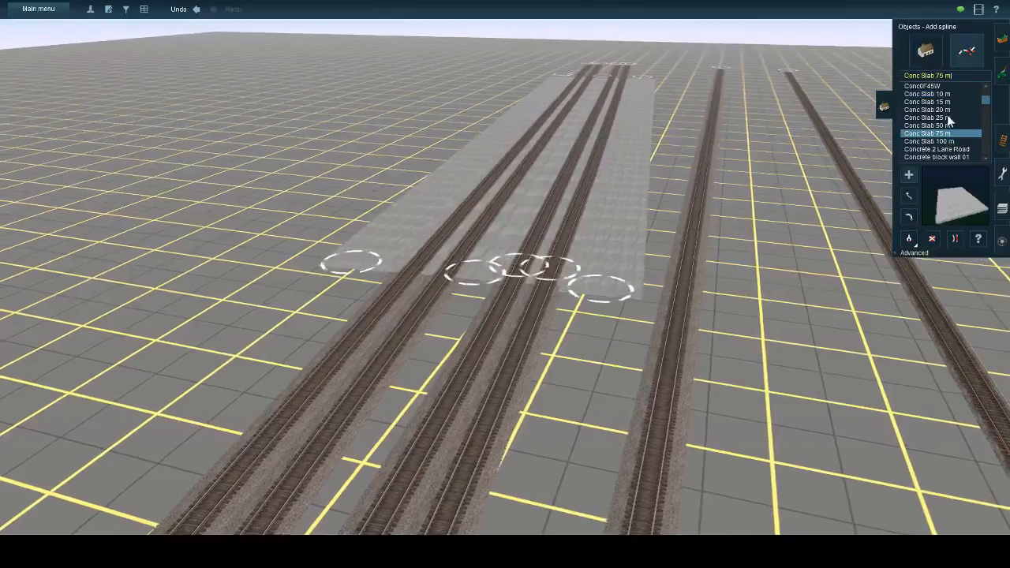
{"action": "left_click", "coordinate": [616, 293]}
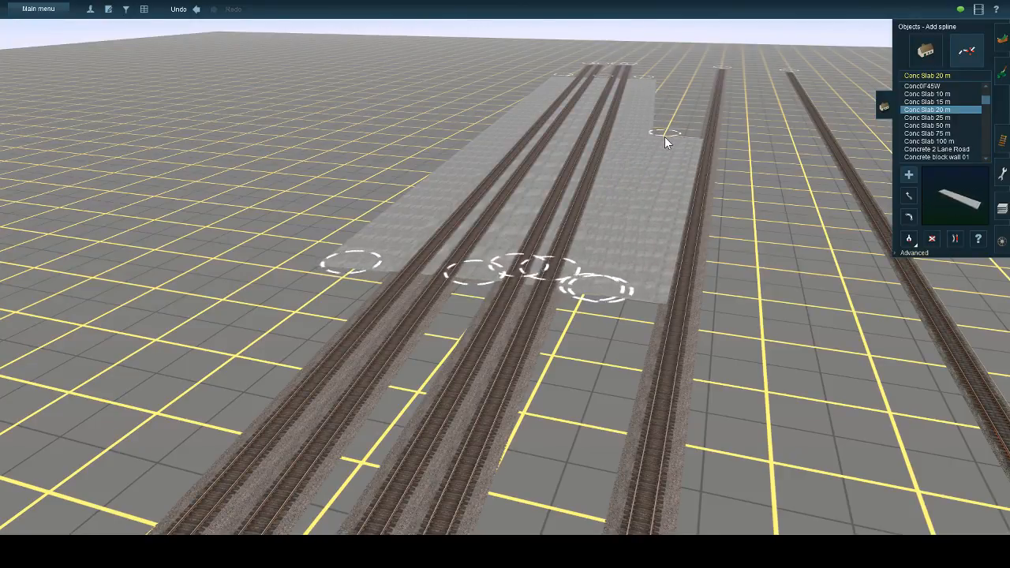
{"action": "left_click", "coordinate": [658, 136]}
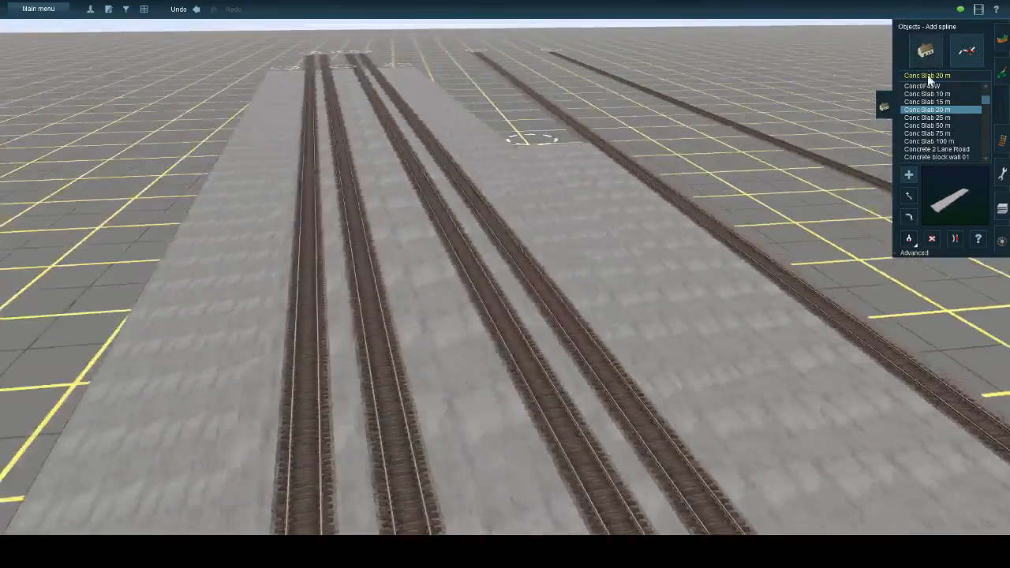
- Search the objects for "csx", place a CSX Mow Crane truck on the new slab, and rotate it parallel to the tracks
{"action": "left_click", "coordinate": [925, 50]}
{"action": "left_click", "coordinate": [935, 75]}
{"action": "type", "text": "csx"}
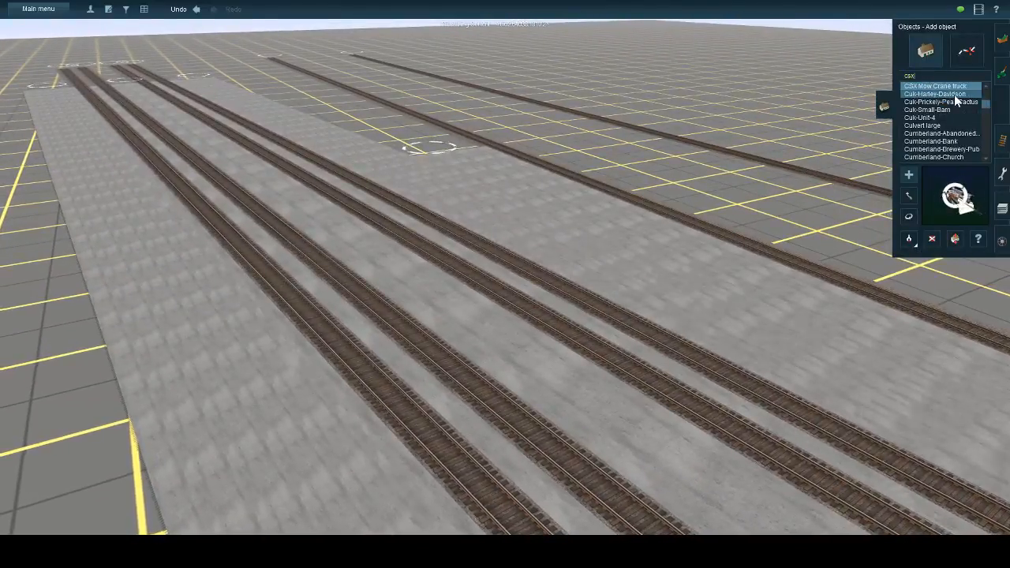
{"action": "left_click", "coordinate": [605, 235]}
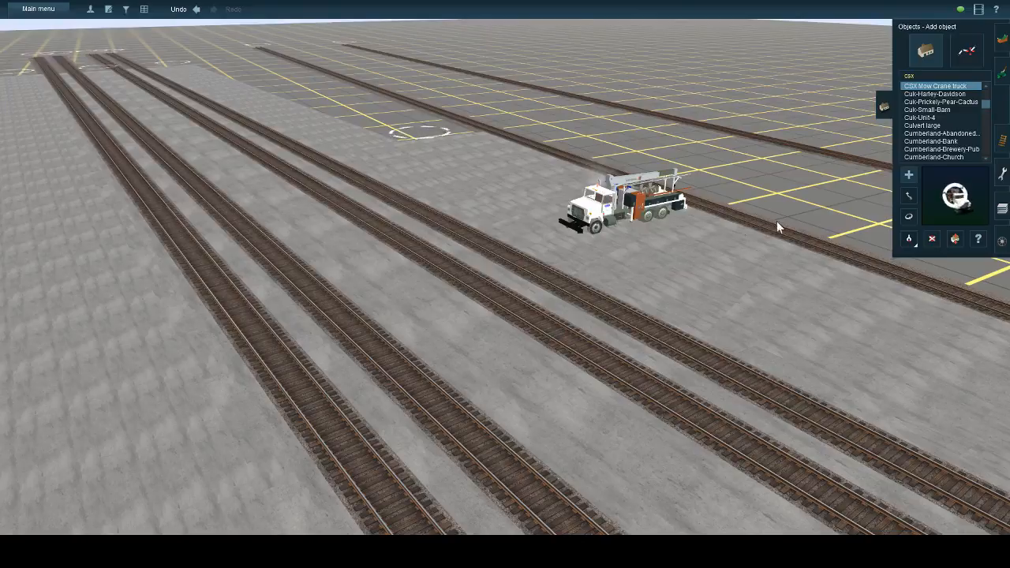
{"action": "left_click", "coordinate": [698, 238]}
{"action": "key", "text": "Up"}
{"action": "left_click", "coordinate": [931, 238]}
{"action": "left_click", "coordinate": [708, 229]}
{"action": "left_click", "coordinate": [908, 216]}
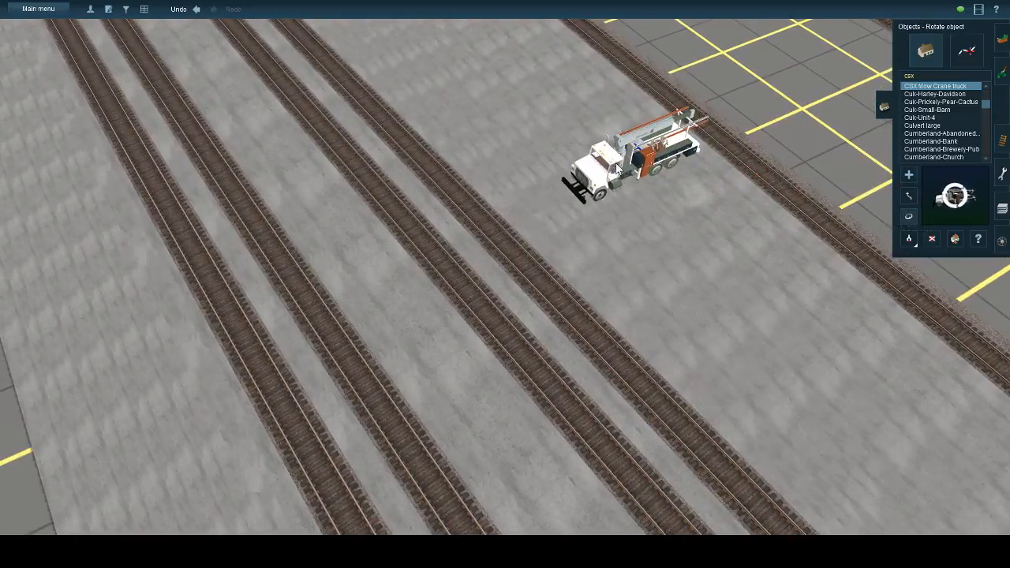
{"action": "left_click_drag", "start_coordinate": [618, 168], "coordinate": [515, 175]}
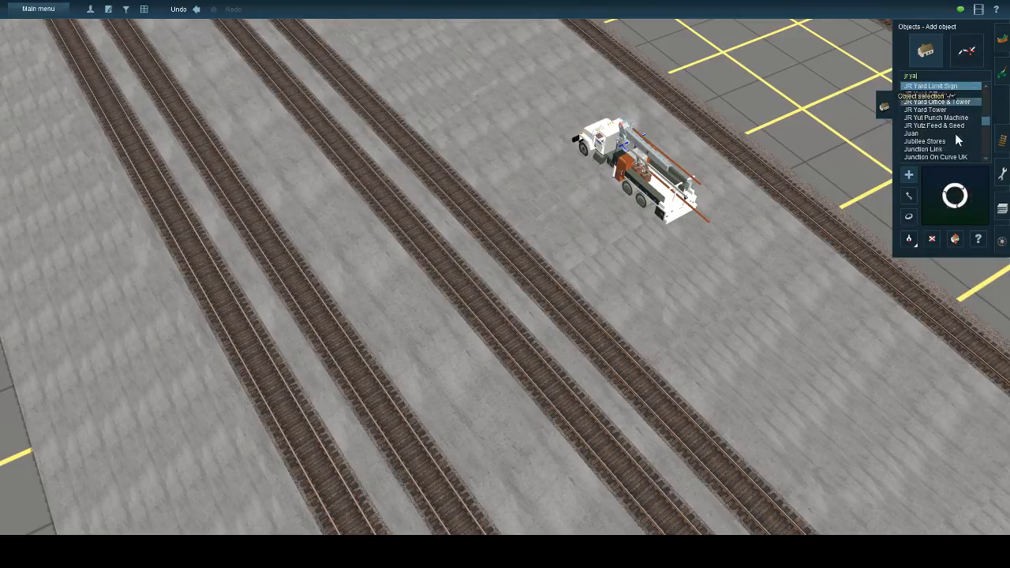
- Place a JR Yard Office on the slab behind the crane truck and align it parallel to the side track
{"action": "left_click", "coordinate": [954, 94]}
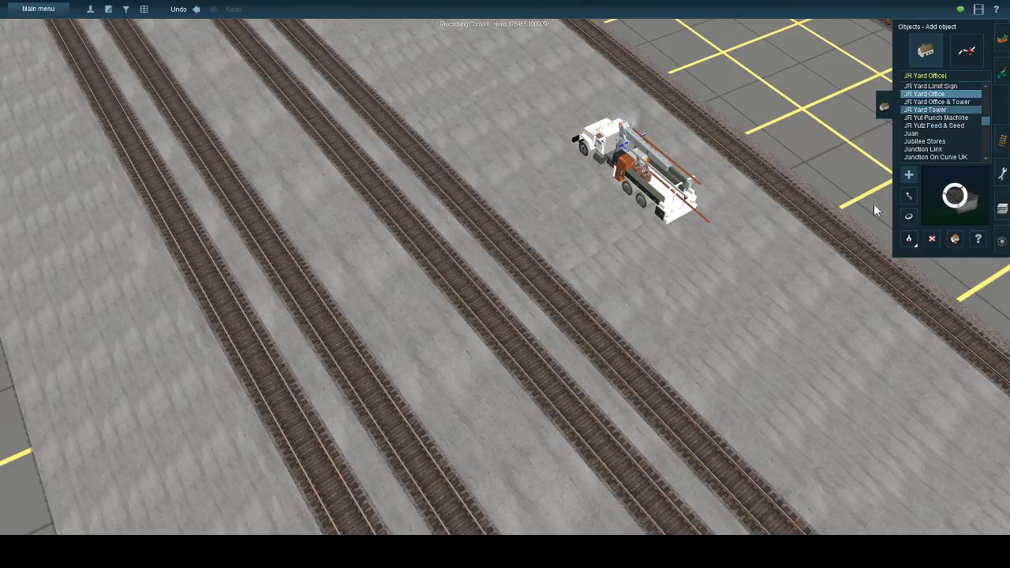
{"action": "left_click", "coordinate": [879, 428]}
{"action": "scroll", "coordinate": [891, 320], "scroll_direction": "down", "scroll_amount": 3}
{"action": "mouse_move", "coordinate": [891, 322]}
{"action": "right_mouse_down"}
{"action": "mouse_move", "coordinate": [891, 261]}
{"action": "mouse_move", "coordinate": [891, 321]}
{"action": "right_mouse_up"}
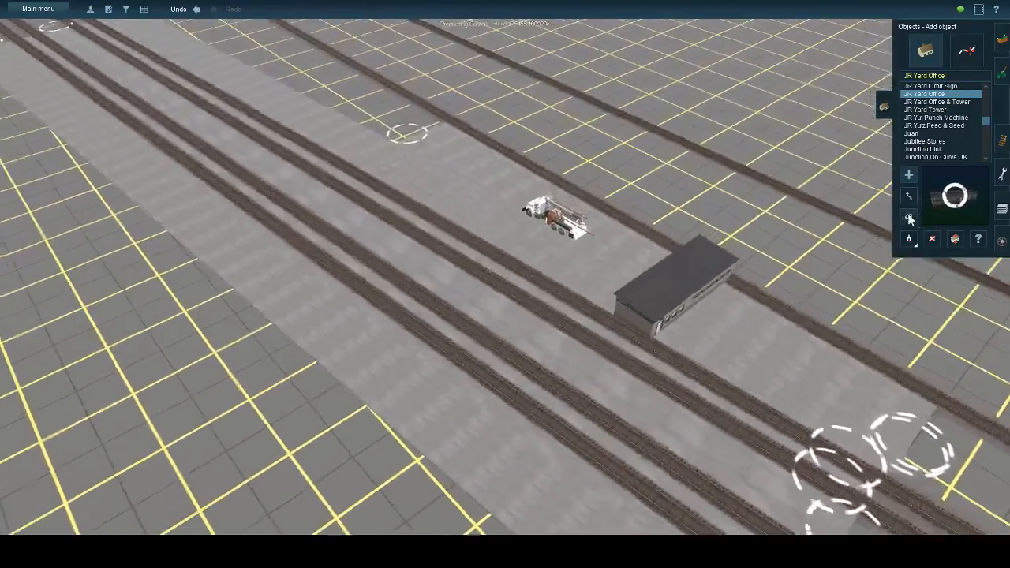
{"action": "left_click", "coordinate": [908, 217]}
{"action": "left_click_drag", "start_coordinate": [717, 322], "coordinate": [528, 363]}
{"action": "key", "text": "Left"}
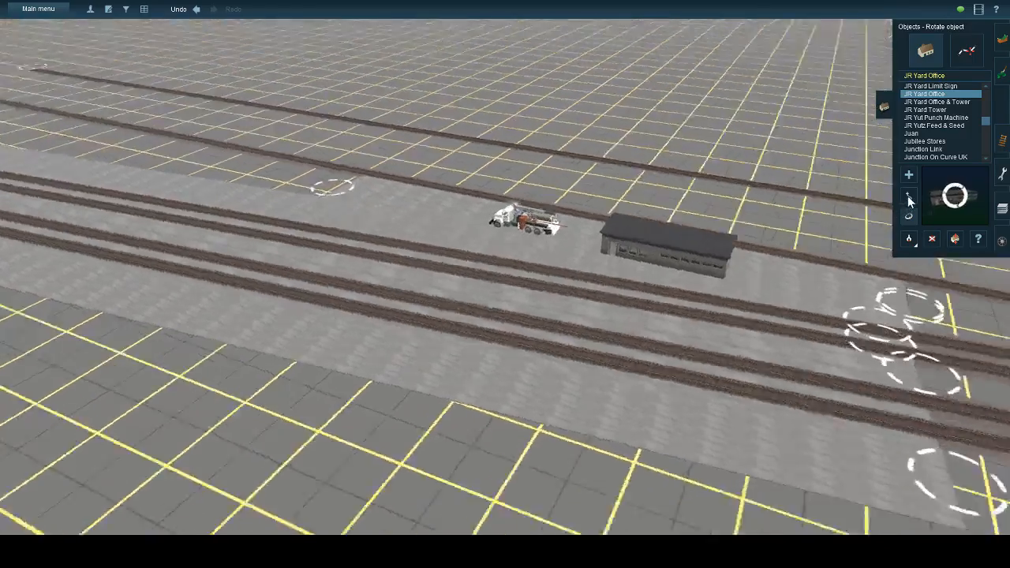
{"action": "left_click", "coordinate": [908, 195]}
{"action": "key", "text": "Up"}
{"action": "key", "text": "Down"}
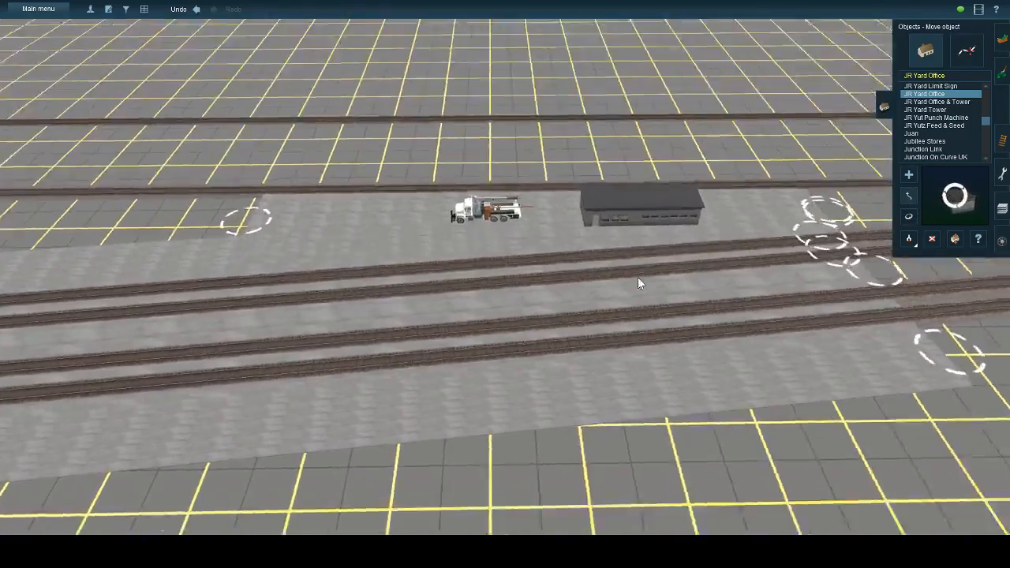
- Search the splines for "fuel pipe" and "pipe", and select Pipe Spline - Steam
{"action": "right_click", "coordinate": [637, 281]}
{"action": "key", "text": "Right"}
{"action": "key", "text": "Left"}
{"action": "left_click", "coordinate": [960, 63]}
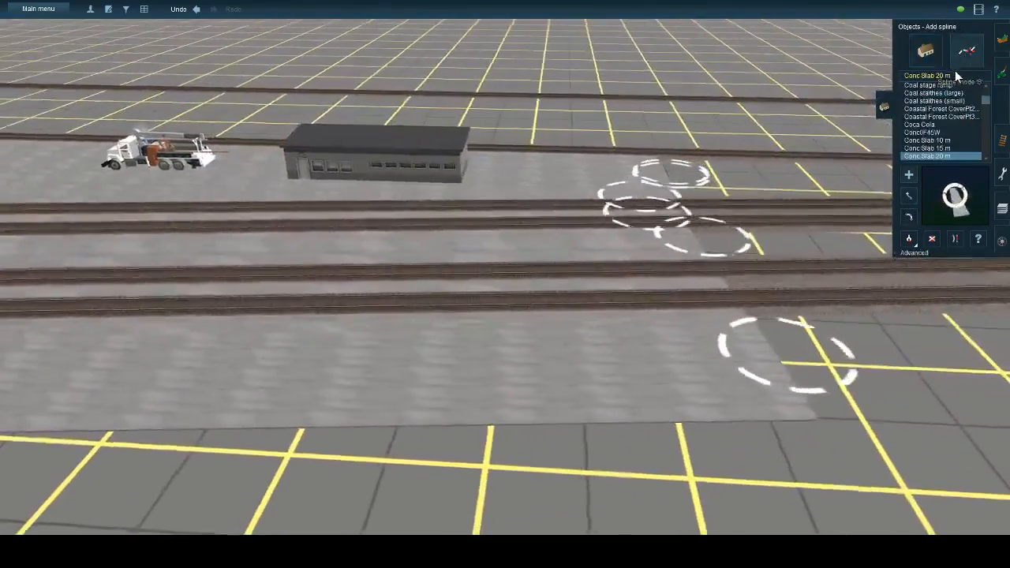
{"action": "left_click", "coordinate": [956, 75]}
{"action": "type", "text": "fuel"}
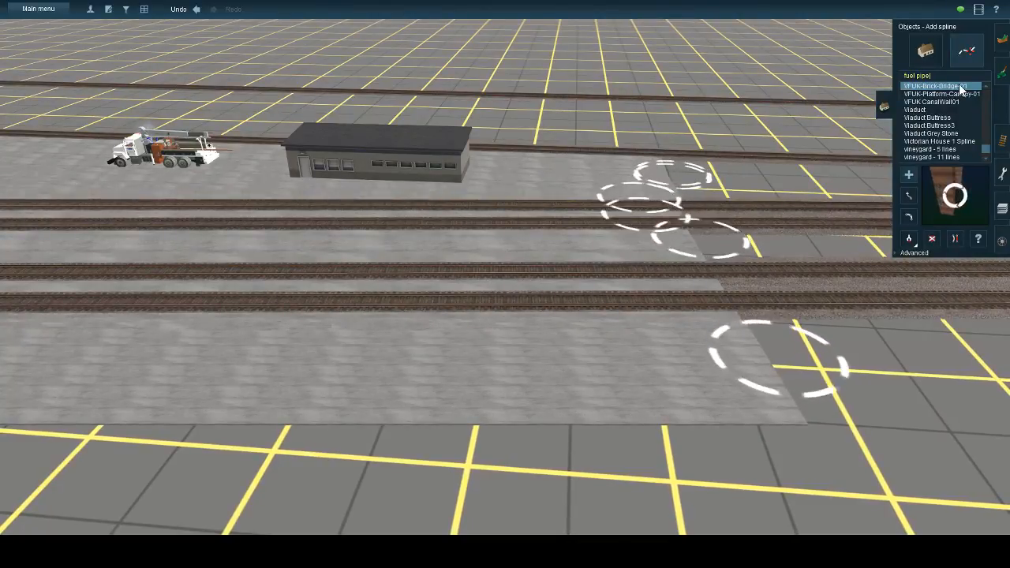
{"action": "type", "text": "pipe"}
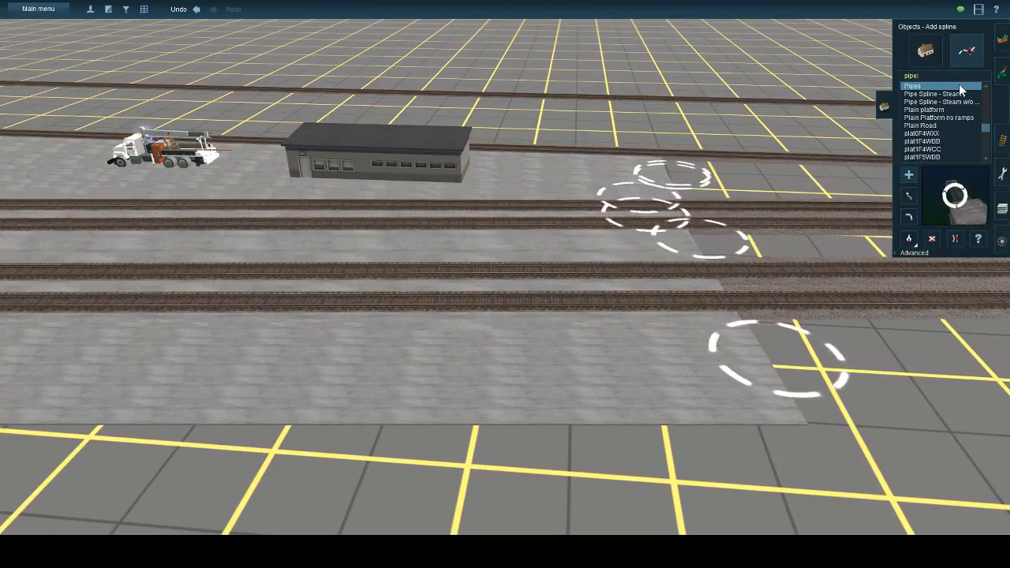
{"action": "left_click", "coordinate": [956, 93]}
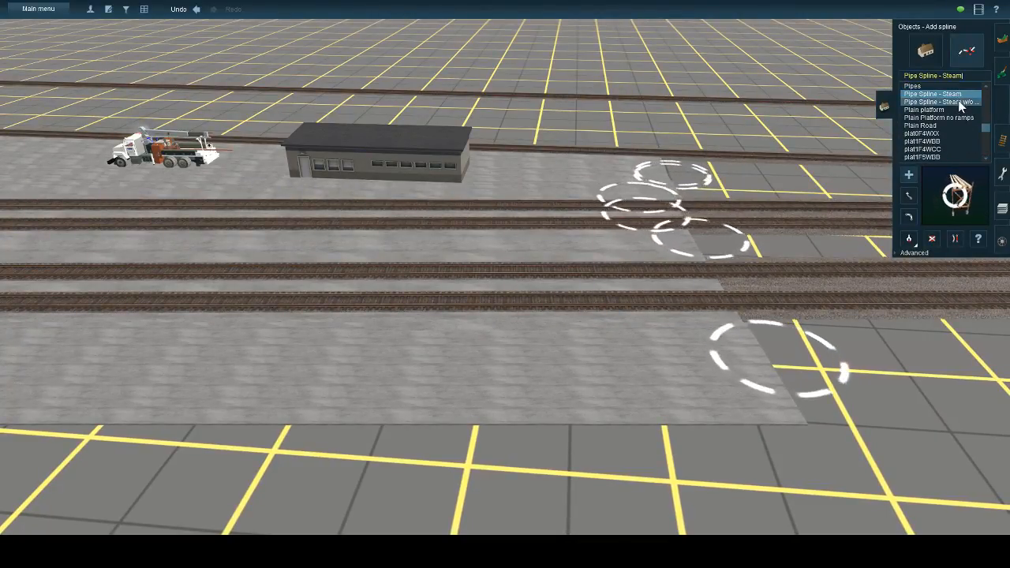
- Try running a Pipe Spline - Steam w/o across all the tracks at the slab's end, and delete it
{"action": "left_click", "coordinate": [948, 102]}
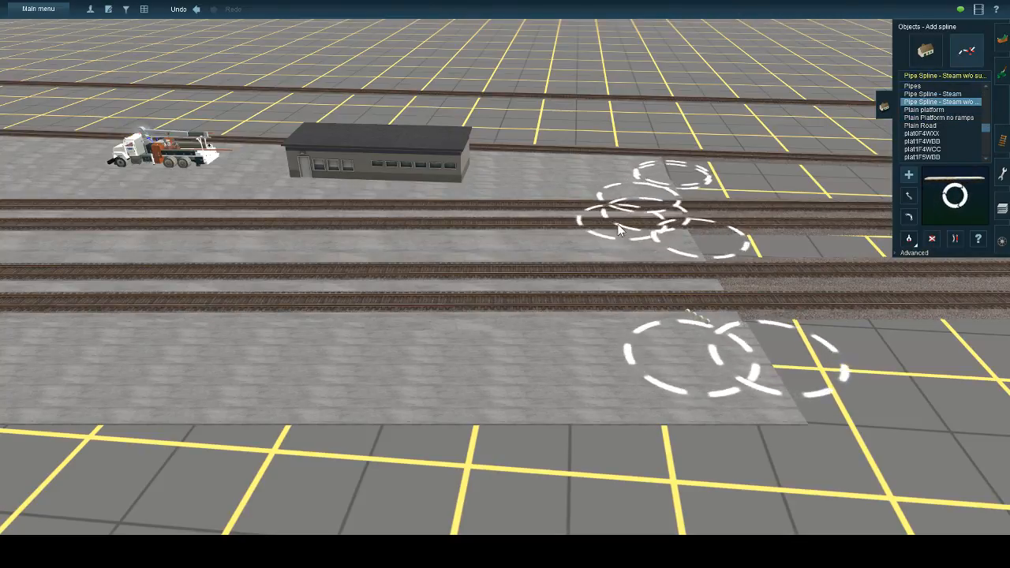
{"action": "key", "text": "Up"}
{"action": "key", "text": "Left"}
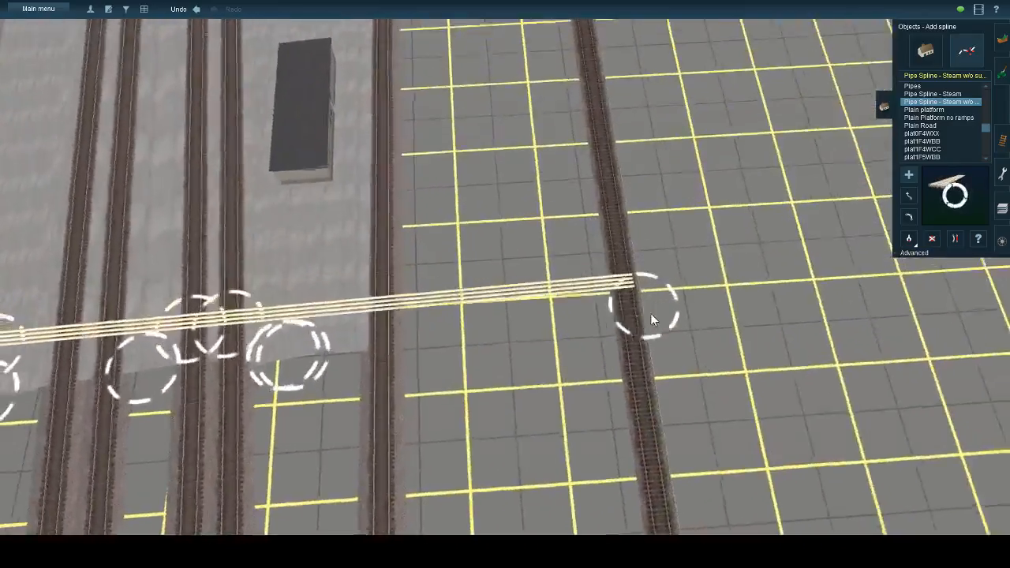
{"action": "left_click", "coordinate": [677, 314]}
{"action": "key", "text": "Down"}
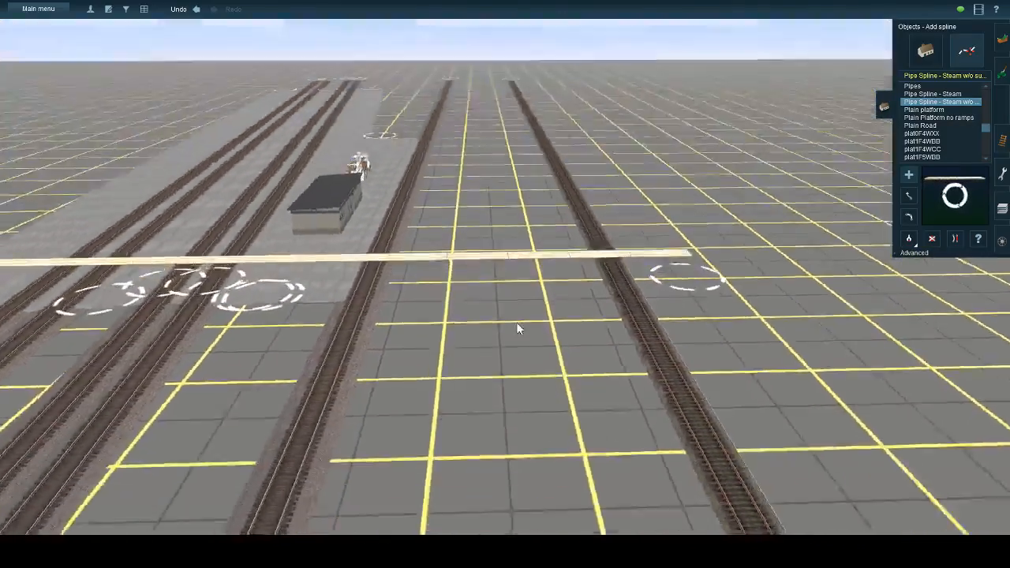
{"action": "key", "text": "Right"}
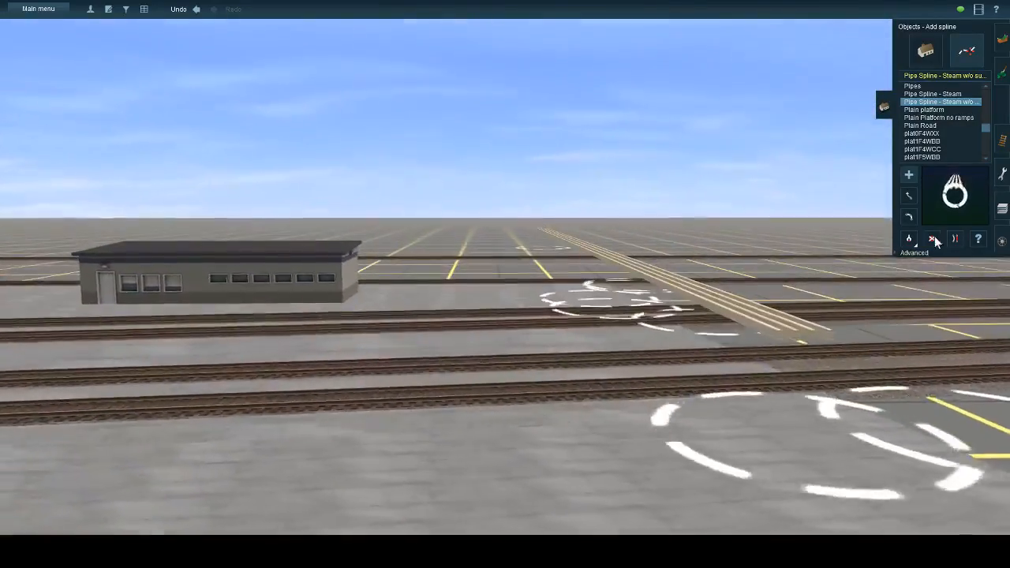
{"action": "left_click", "coordinate": [931, 238]}
{"action": "left_click", "coordinate": [804, 461]}
- Run a Pipe Spline - Steam from beyond the outer side track across all the tracks to the far slab
{"action": "key", "text": "Up"}
{"action": "key", "text": "Right"}
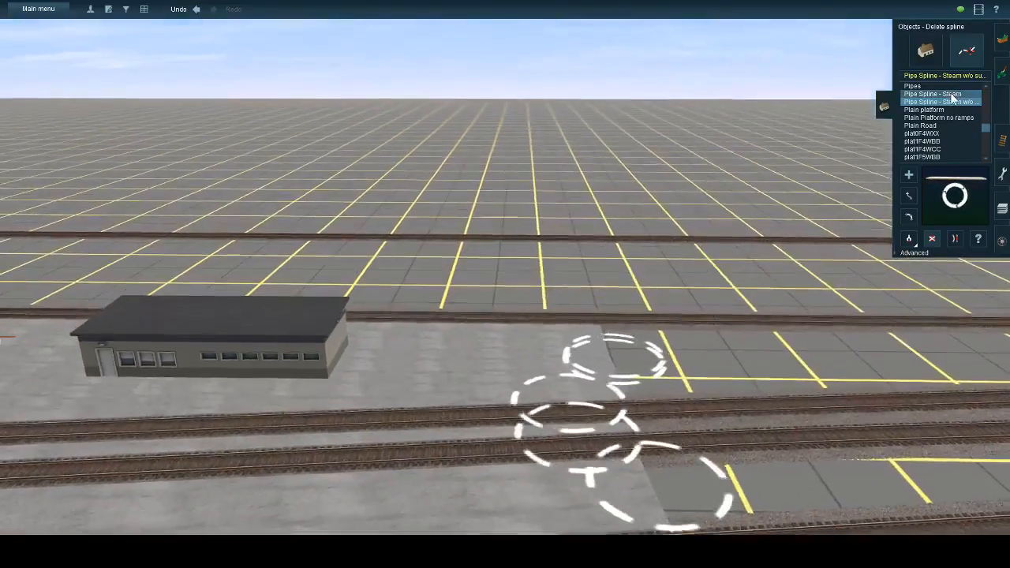
{"action": "left_click", "coordinate": [950, 94]}
{"action": "left_click", "coordinate": [559, 226]}
{"action": "scroll", "coordinate": [557, 260], "scroll_direction": "down", "scroll_amount": 2}
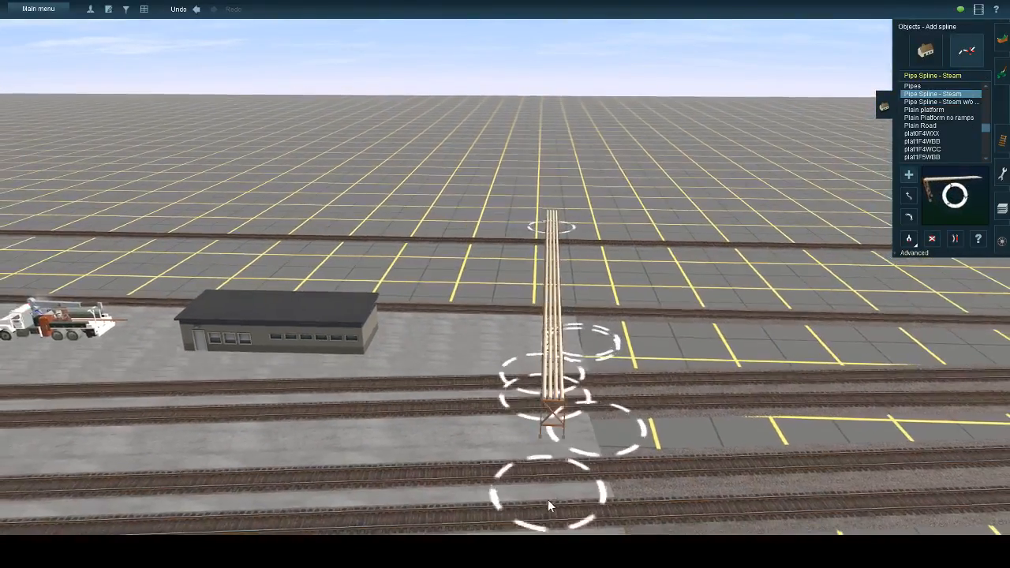
{"action": "scroll", "coordinate": [547, 500], "scroll_direction": "down", "scroll_amount": 2}
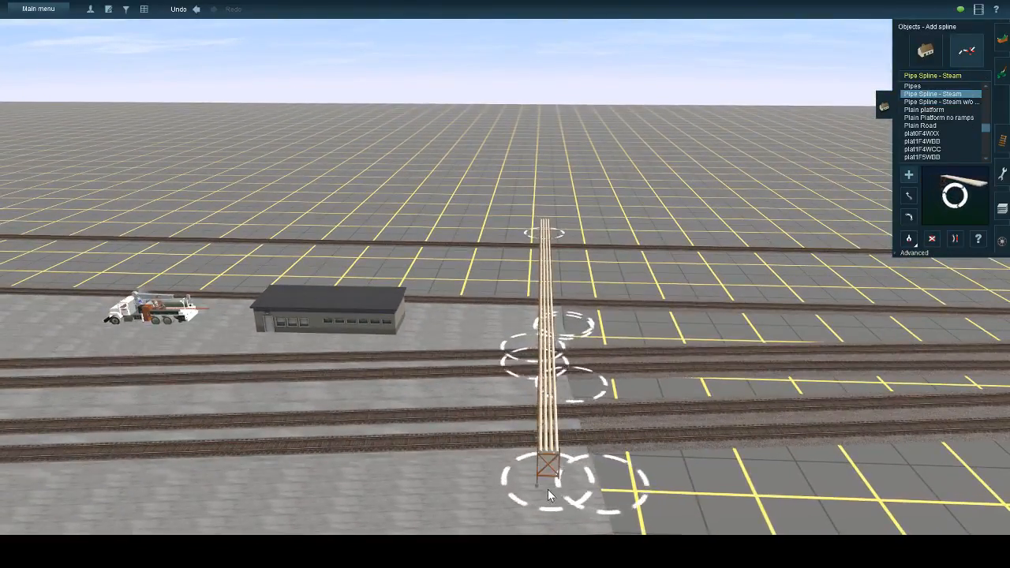
- Run a second Pipe Spline - Steam from the cross-track pipe's end along the slab's outer edge to its far end
{"action": "right_click", "coordinate": [263, 484]}
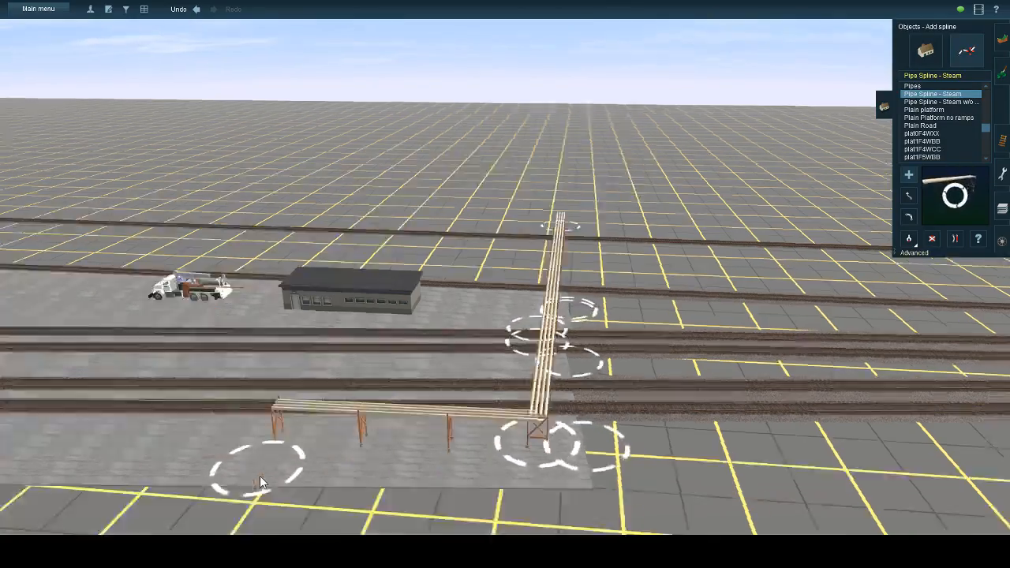
{"action": "key", "text": "Up"}
{"action": "key", "text": "Left"}
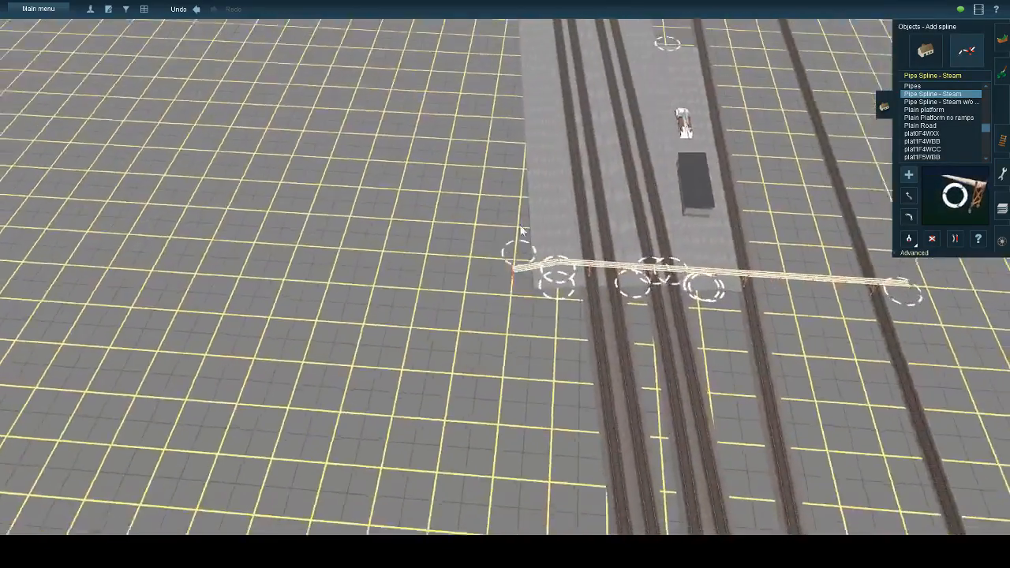
{"action": "right_click", "coordinate": [552, 148]}
{"action": "scroll", "coordinate": [552, 148], "scroll_direction": "up", "scroll_amount": 2}
{"action": "key", "text": "Down"}
{"action": "key", "text": "Left"}
{"action": "left_click", "coordinate": [588, 74]}
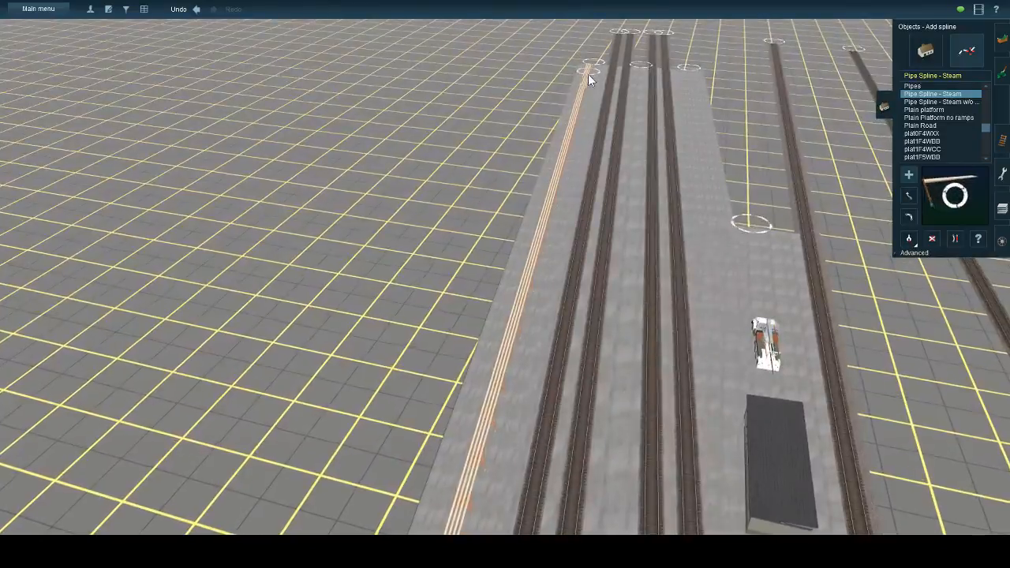
- Examine both steam pipe runs and the corner where they meet at the slab's end
{"action": "key", "text": "Left"}
{"action": "key", "text": "Down"}
{"action": "key", "text": "Left"}
{"action": "key", "text": "Up"}
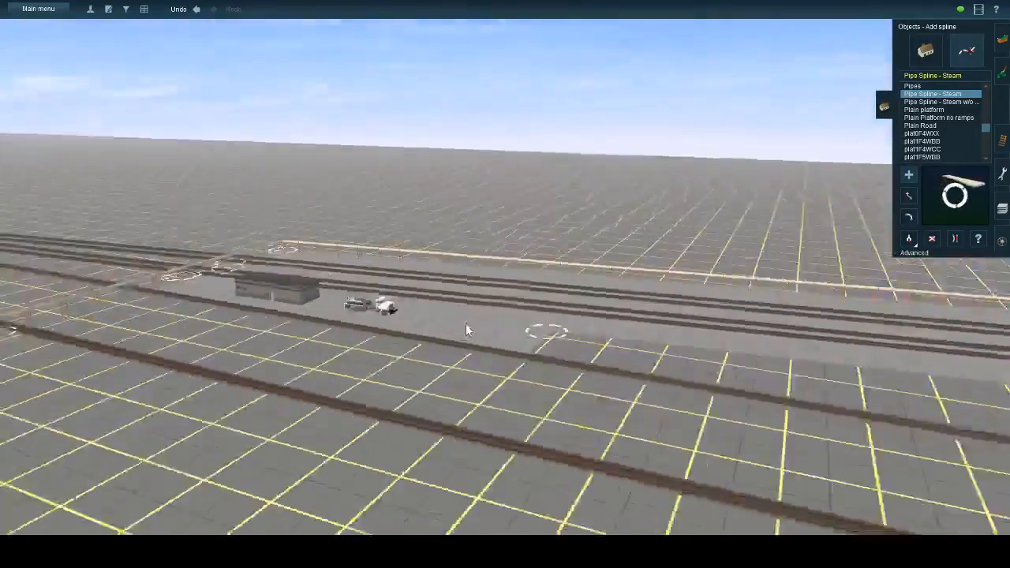
{"action": "right_click", "coordinate": [399, 261]}
{"action": "key", "text": "Left"}
{"action": "scroll", "coordinate": [426, 257], "scroll_direction": "up", "scroll_amount": 3}
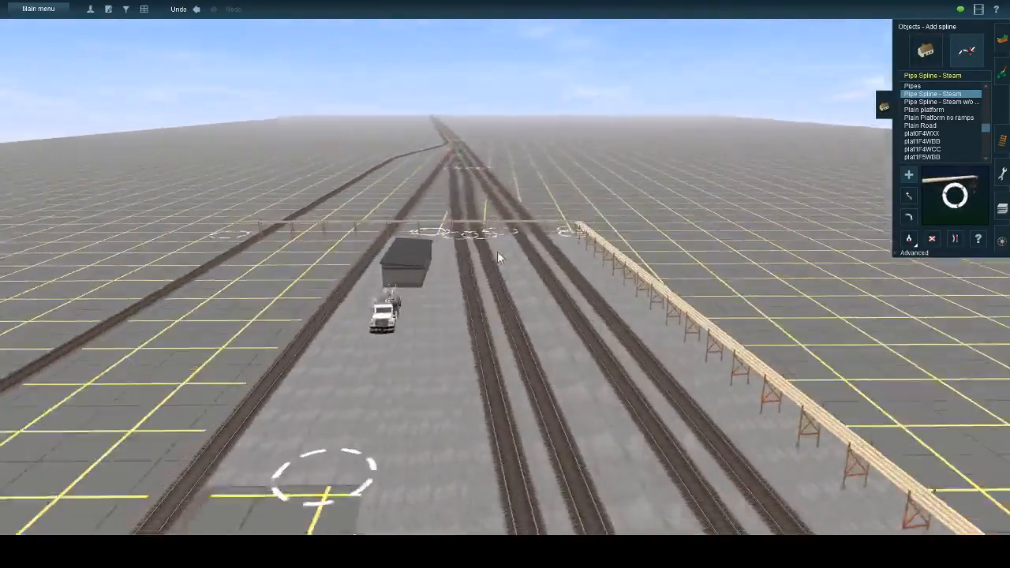
{"action": "key", "text": "Up"}
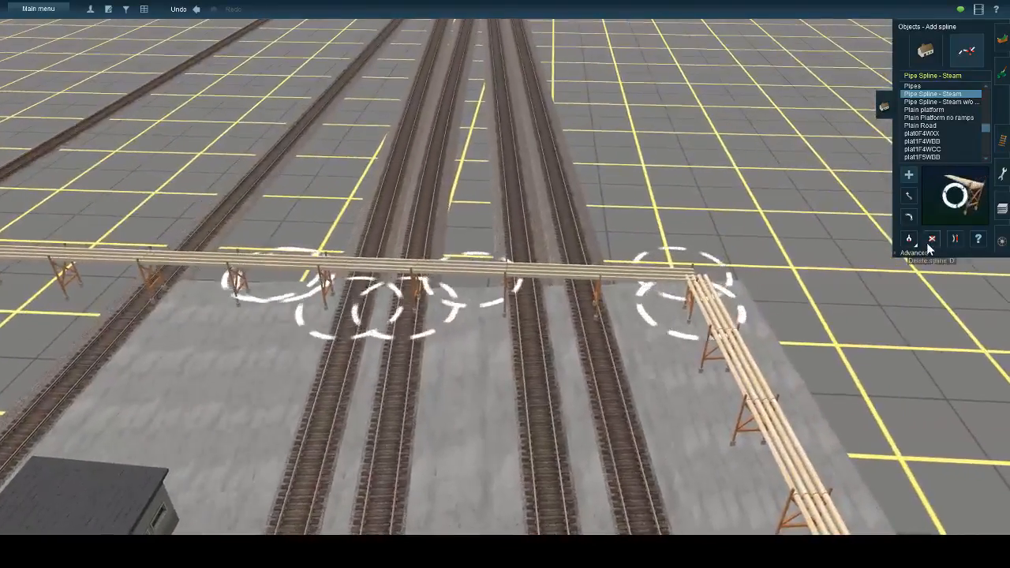
{"action": "key", "text": "Down"}
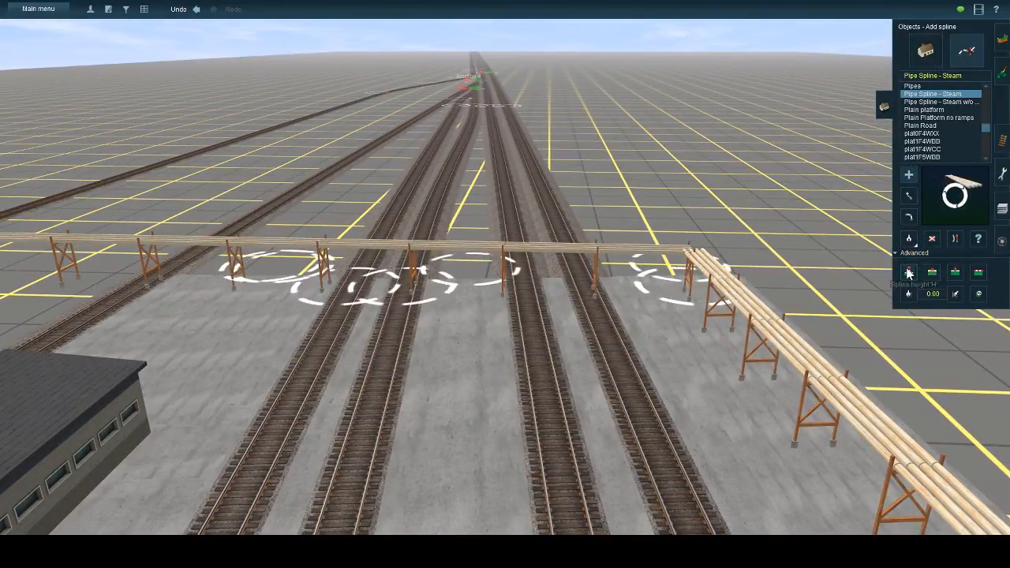
- Try raising the spline vertices where the two pipe runs meet, and undo the height changes
{"action": "left_click", "coordinate": [908, 272]}
{"action": "key", "text": "Up"}
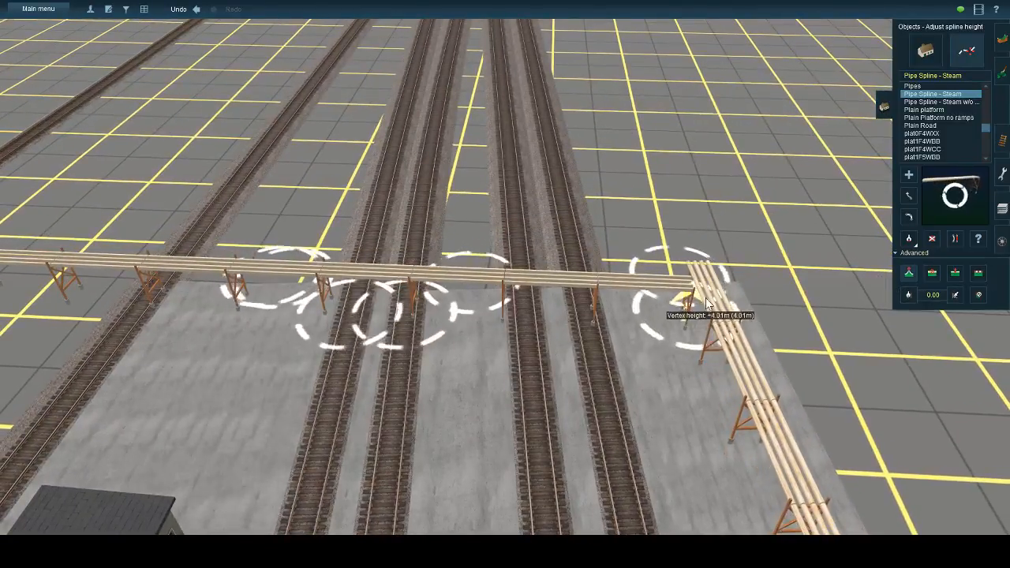
{"action": "left_click", "coordinate": [196, 9]}
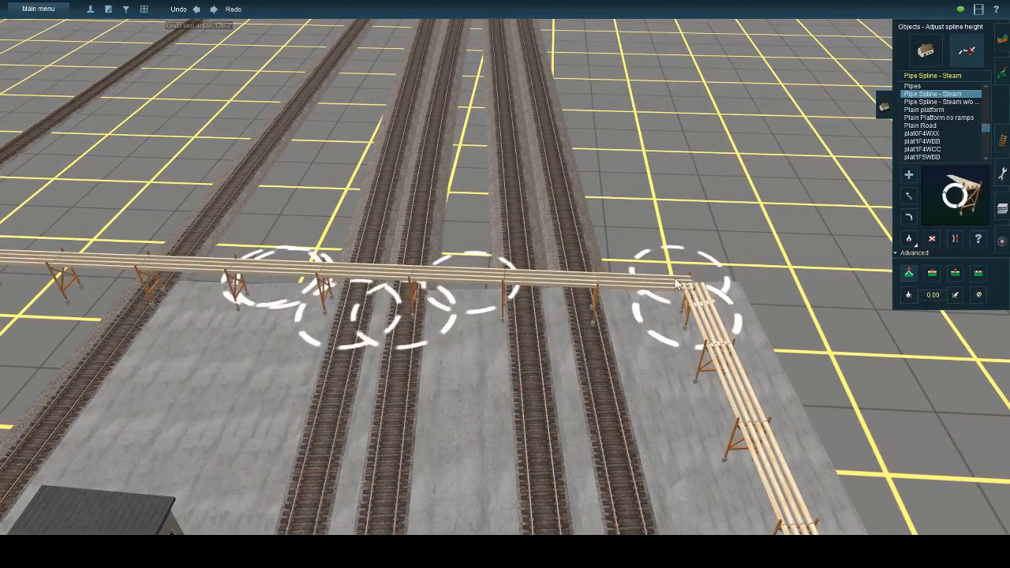
{"action": "left_click_drag", "start_coordinate": [689, 269], "coordinate": [697, 262]}
{"action": "key", "text": "Down"}
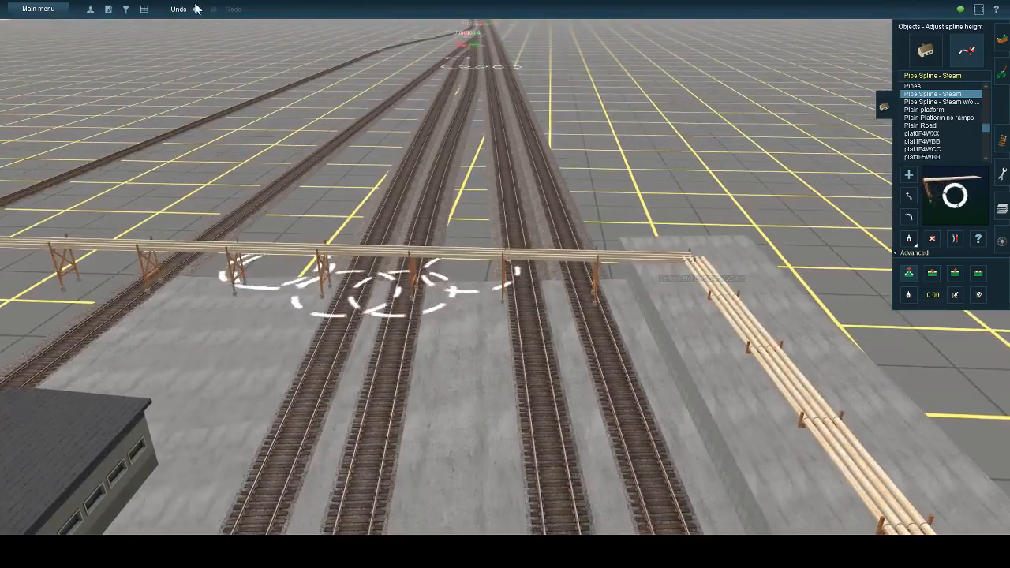
{"action": "left_click", "coordinate": [196, 10]}
- Try raising the edge pipe's end vertex at the corner again, and undo each attempt
{"action": "right_click", "coordinate": [636, 300]}
{"action": "key", "text": "Left"}
{"action": "key", "text": "Up"}
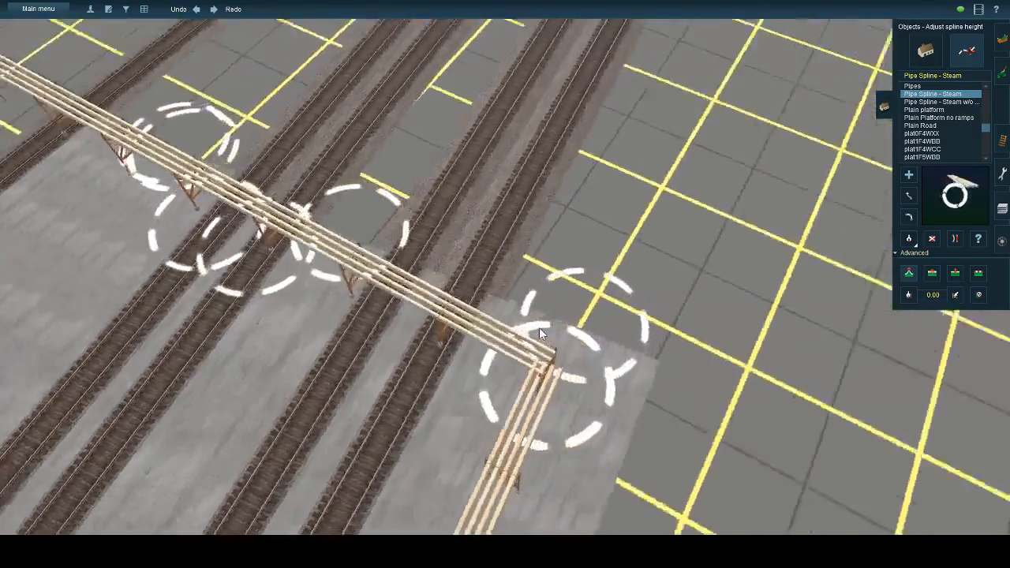
{"action": "key", "text": "Down"}
{"action": "left_click_drag", "start_coordinate": [586, 284], "coordinate": [582, 241]}
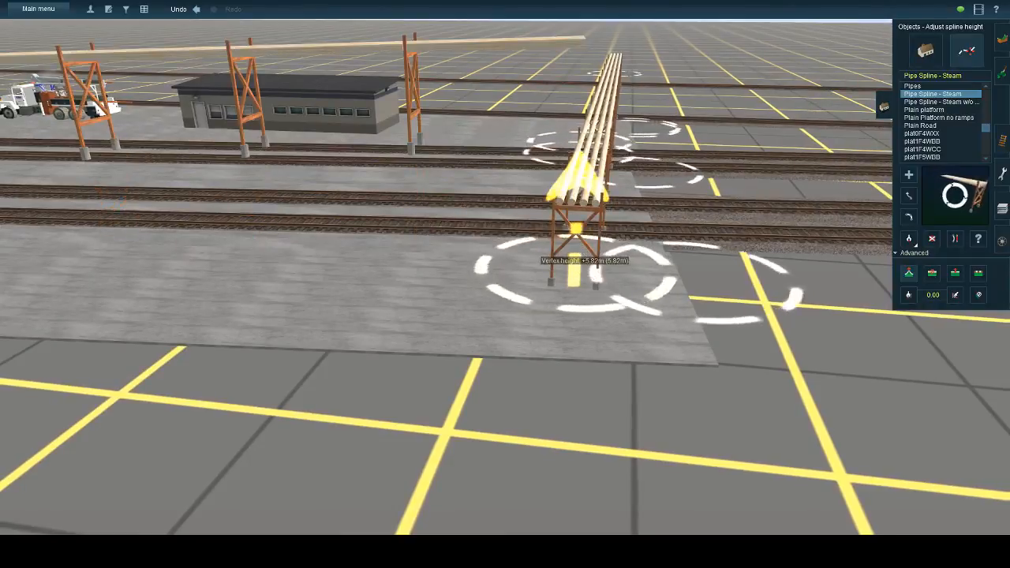
{"action": "left_click", "coordinate": [195, 10]}
{"action": "key", "text": "Up"}
{"action": "mouse_move", "coordinate": [614, 314]}
{"action": "left_mouse_down"}
{"action": "mouse_move", "coordinate": [612, 290]}
{"action": "mouse_move", "coordinate": [612, 302]}
{"action": "left_mouse_up"}
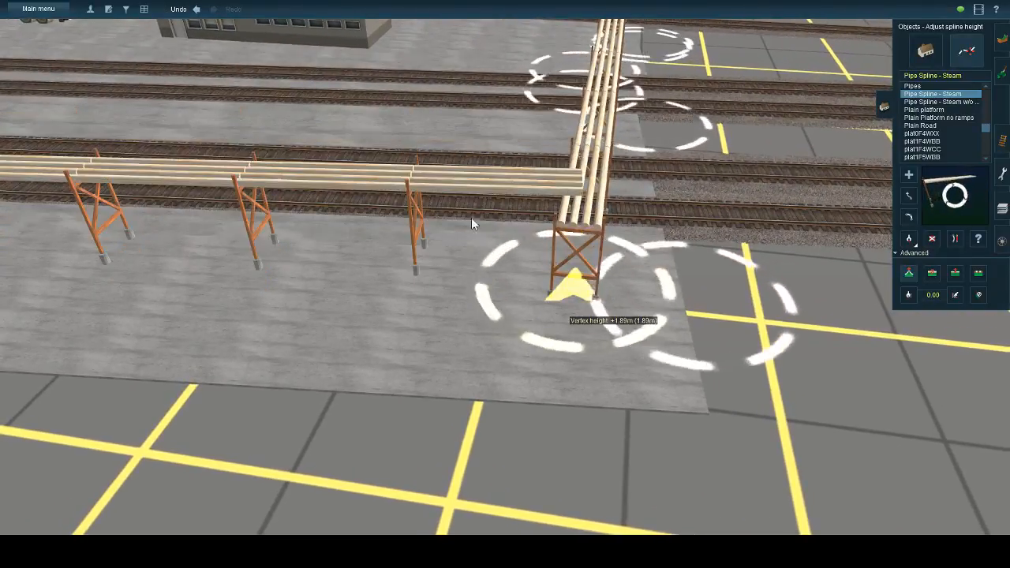
{"action": "left_click", "coordinate": [197, 9]}
- Move the edge pipe's near end back along the slab, away from the cross-track pipe's end
{"action": "key", "text": "Up"}
{"action": "left_click", "coordinate": [908, 198]}
{"action": "left_click_drag", "start_coordinate": [575, 341], "coordinate": [443, 306]}
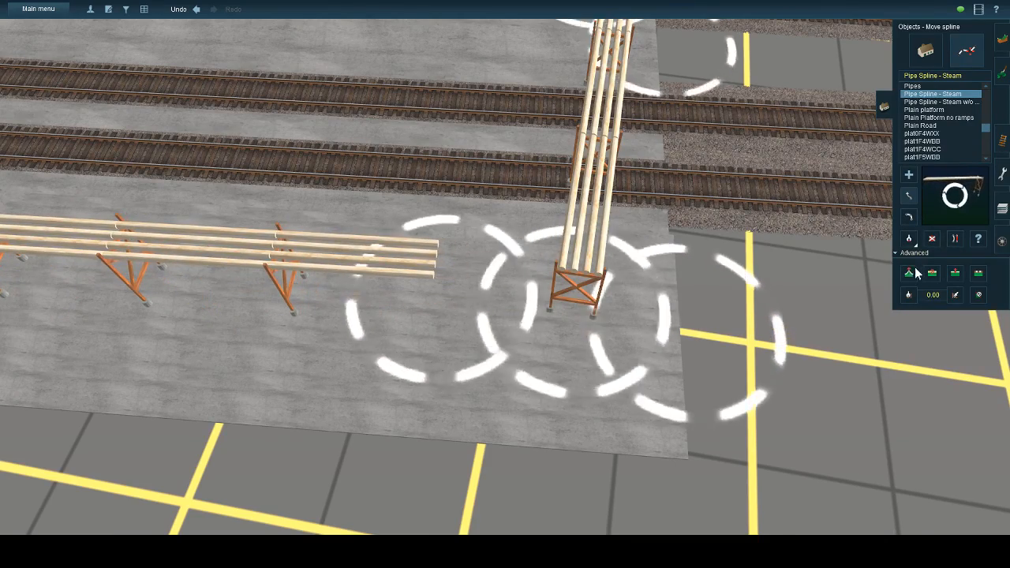
- Raise the cross-track pipe's slab-side end vertex to about 5.66 m and pick up that vertex height
{"action": "left_click", "coordinate": [908, 272]}
{"action": "key", "text": "Down"}
{"action": "left_click_drag", "start_coordinate": [581, 316], "coordinate": [590, 282]}
{"action": "key", "text": "Left"}
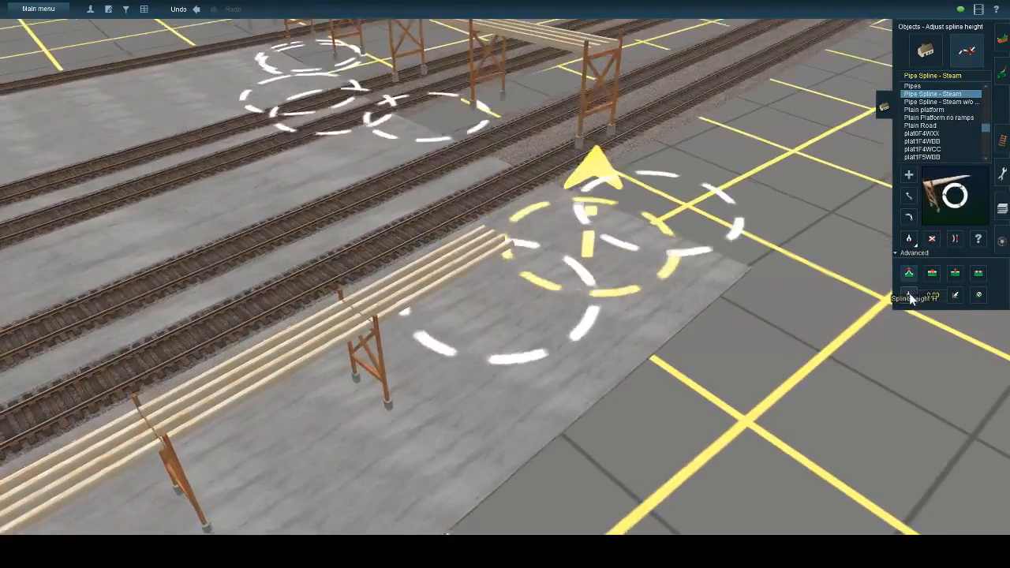
{"action": "left_click", "coordinate": [908, 294]}
{"action": "left_click", "coordinate": [615, 262]}
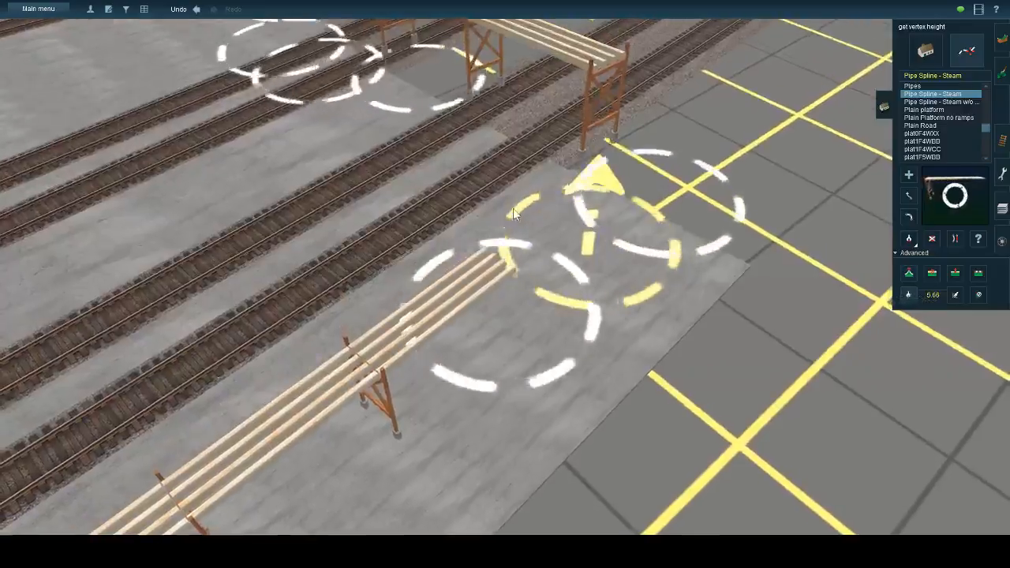
- Apply the 5.66 m vertex height to the cross-track pipe's far end beyond the outer side track
{"action": "key", "text": "Left"}
{"action": "left_click", "coordinate": [955, 295]}
{"action": "scroll", "coordinate": [629, 216], "scroll_direction": "down", "scroll_amount": 5}
{"action": "key", "text": "Left"}
{"action": "right_click", "coordinate": [629, 221]}
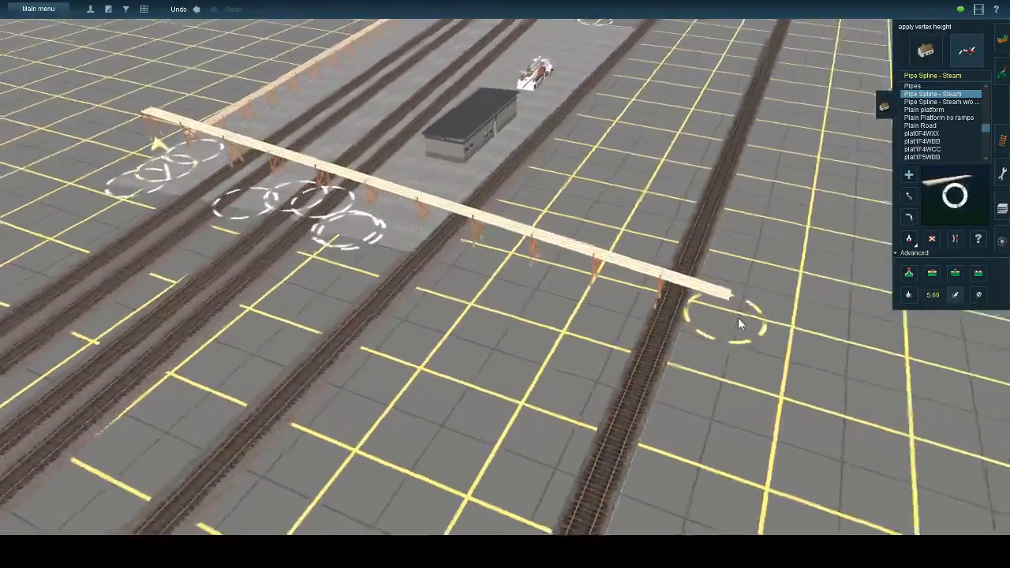
{"action": "left_click", "coordinate": [734, 317]}
- Try deleting the spline whose end vertex lies at the slab's outer corner beside the pipes
{"action": "key", "text": "Right"}
{"action": "key", "text": "Right"}
{"action": "key", "text": "Down"}
{"action": "right_click", "coordinate": [417, 239]}
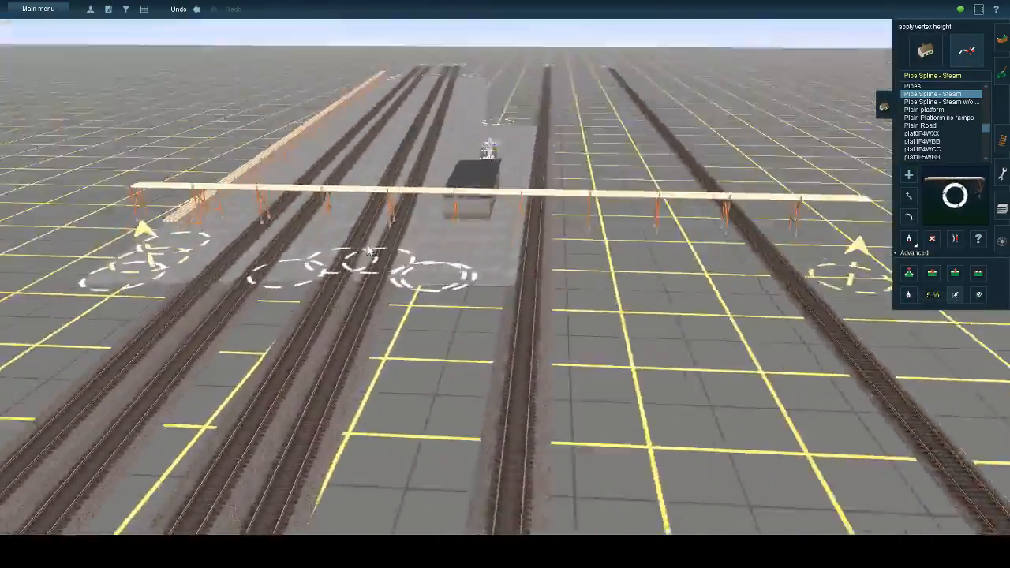
{"action": "key", "text": "Right"}
{"action": "key", "text": "Up"}
{"action": "key", "text": "Right"}
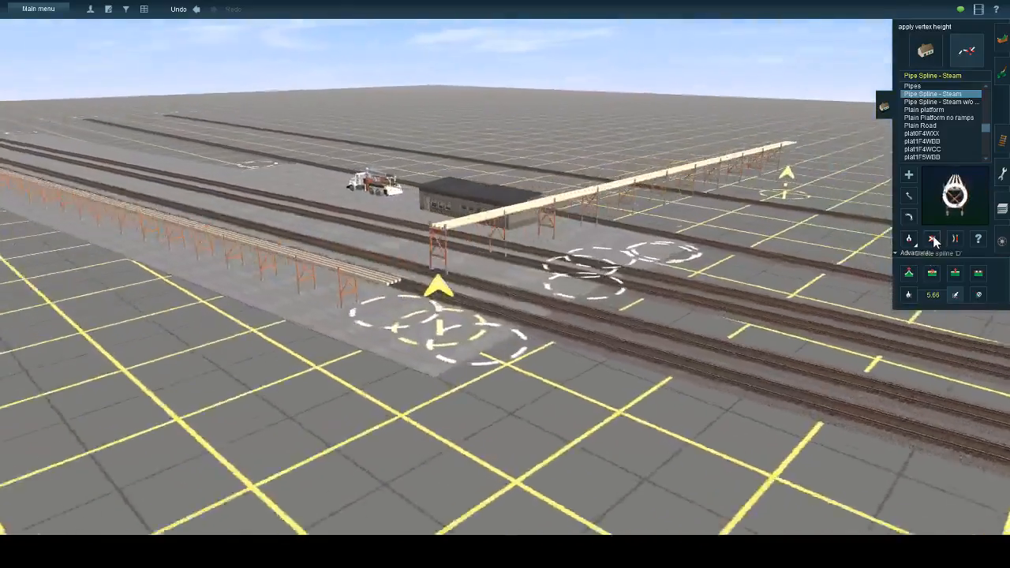
{"action": "left_click", "coordinate": [931, 239]}
{"action": "key", "text": "Up"}
{"action": "key", "text": "Up"}
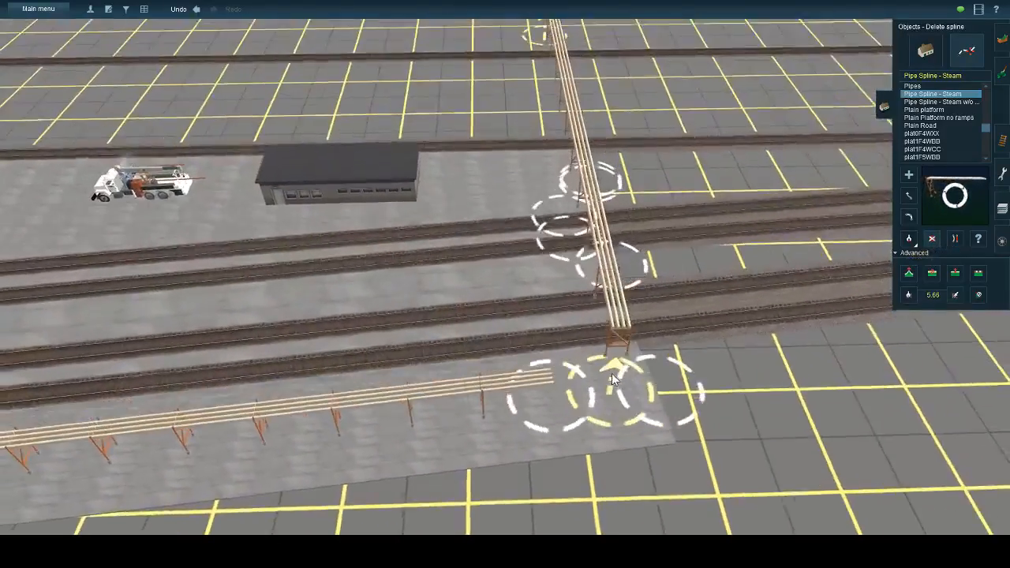
{"action": "left_click", "coordinate": [658, 392]}
{"action": "key", "text": "Right"}
{"action": "right_click", "coordinate": [552, 394]}
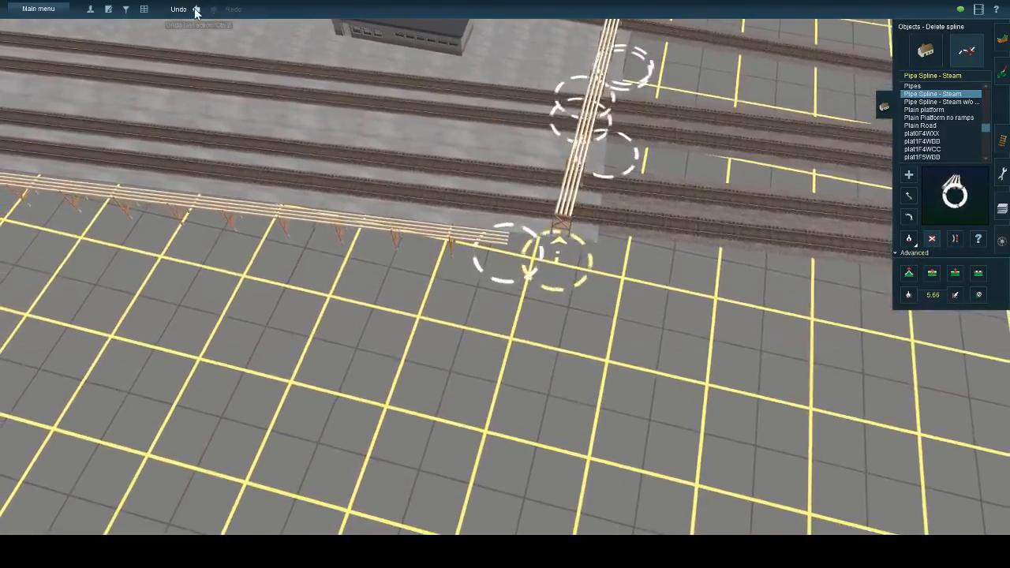
- Undo the recent spline edits until the slab is restored and both steam pipe runs are removed
{"action": "left_click", "coordinate": [196, 10]}
{"action": "left_click", "coordinate": [196, 10]}
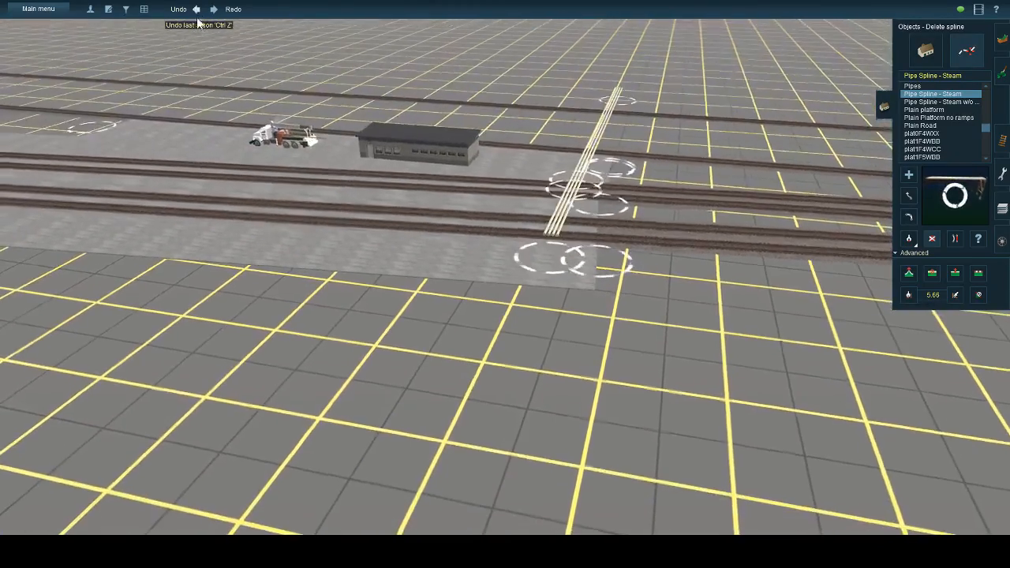
{"action": "key", "text": "Left"}
{"action": "key", "text": "Up"}
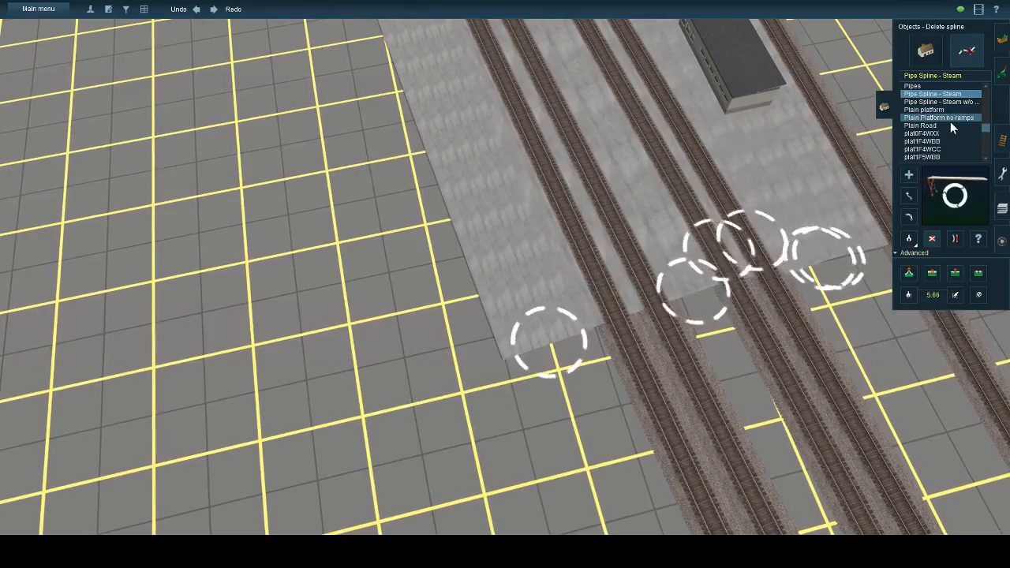
- Select the Plain Road spline for placement
{"action": "left_click", "coordinate": [947, 119]}
{"action": "left_click", "coordinate": [935, 125]}
{"action": "right_click", "coordinate": [558, 227]}
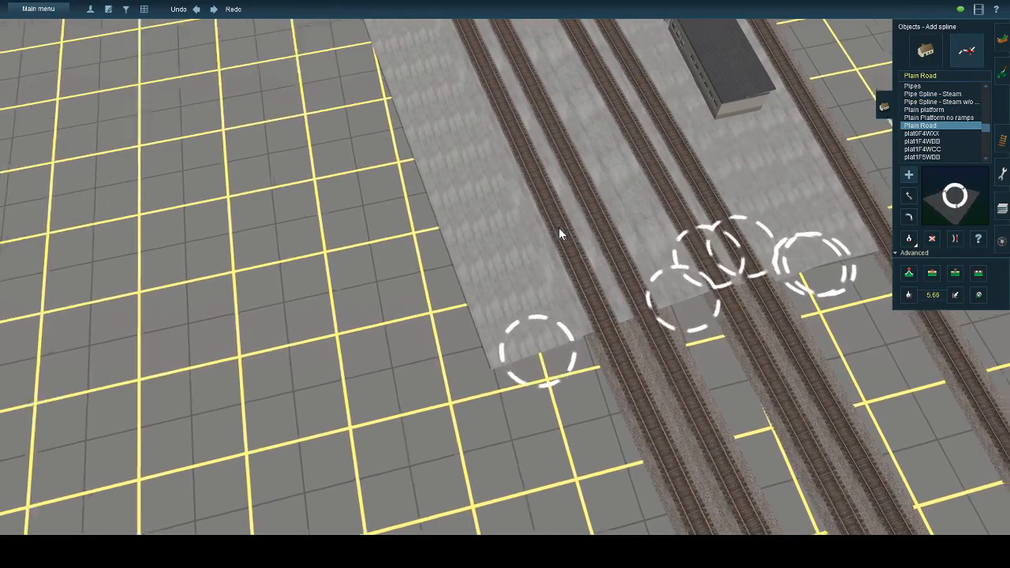
{"action": "key", "text": "Down"}
{"action": "key", "text": "Left"}
{"action": "key", "text": "Left"}
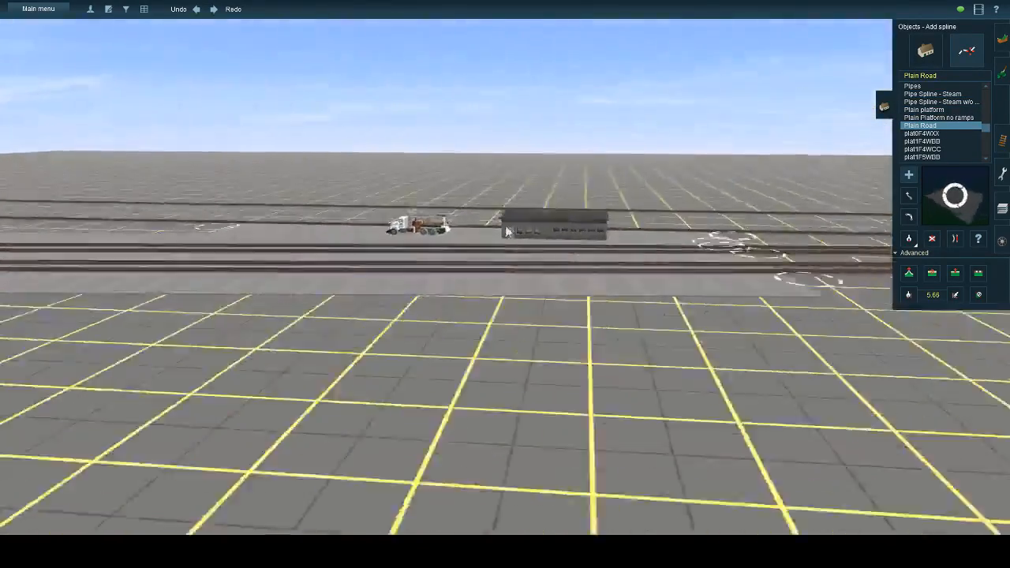
{"action": "key", "text": "Up"}
{"action": "right_click", "coordinate": [555, 254]}
- Search the objects for "fuel point" and preview the neighbouring entries, including Fuel tank small
{"action": "left_click", "coordinate": [924, 55]}
{"action": "left_click", "coordinate": [926, 75]}
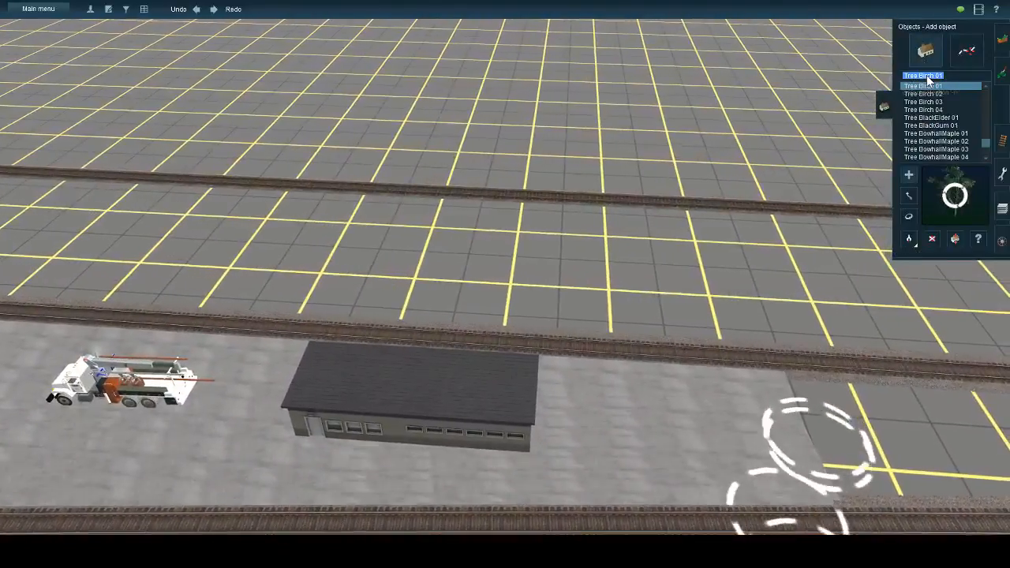
{"action": "type", "text": "fuel point"}
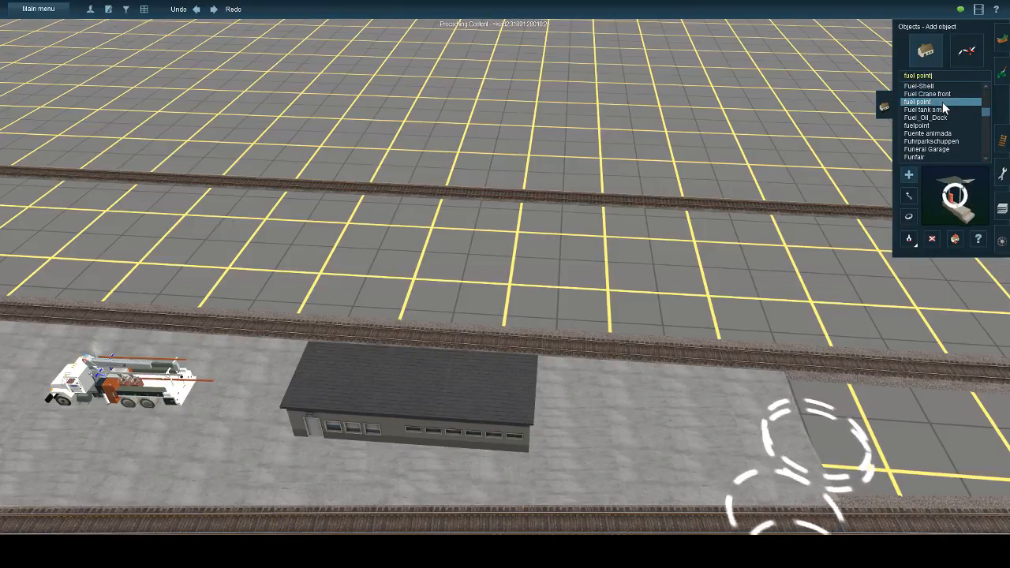
{"action": "left_click", "coordinate": [939, 110]}
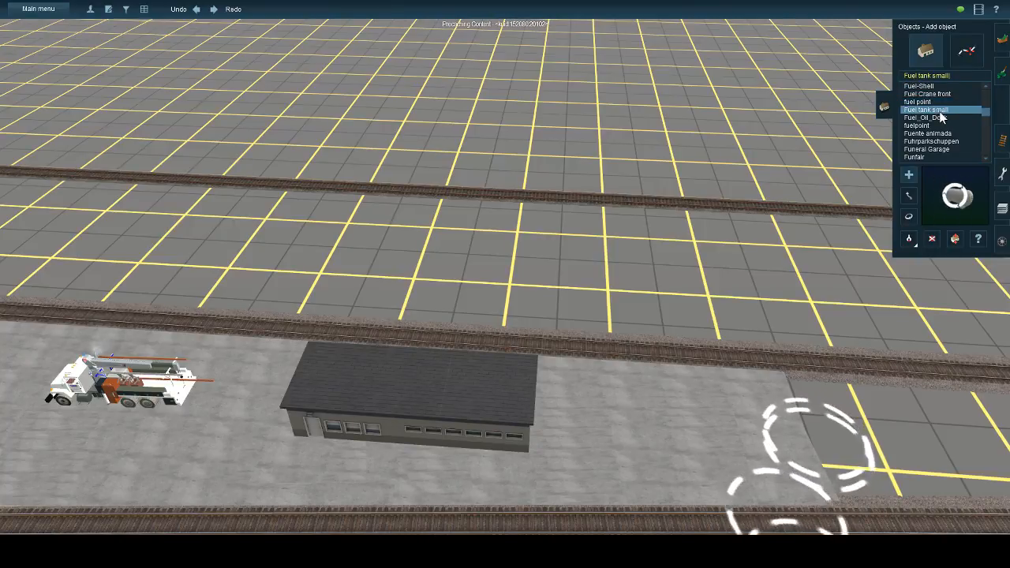
{"action": "left_click", "coordinate": [936, 126]}
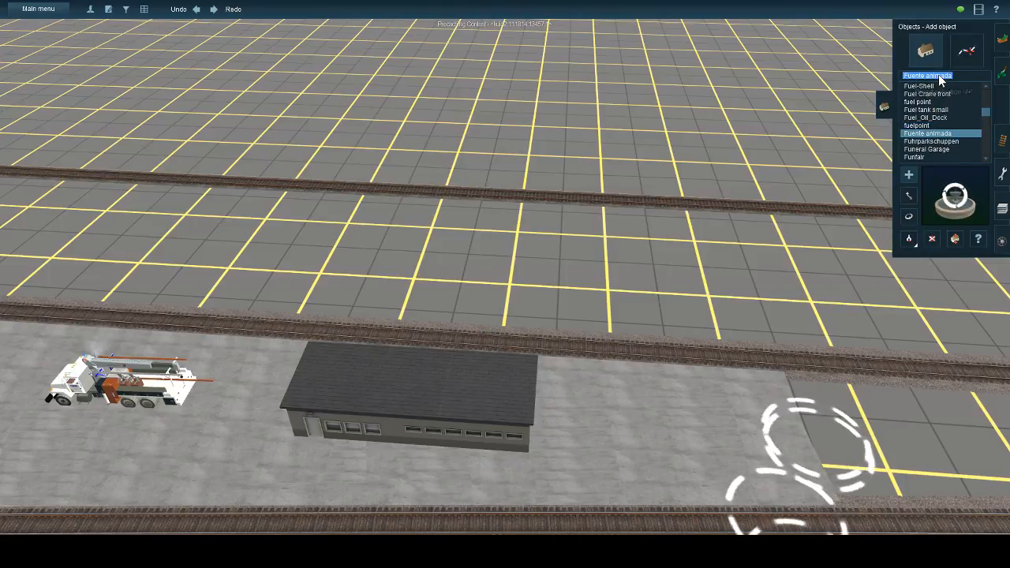
- Search the objects for "tank" and select tank ashland
{"action": "type", "text": "tank"}
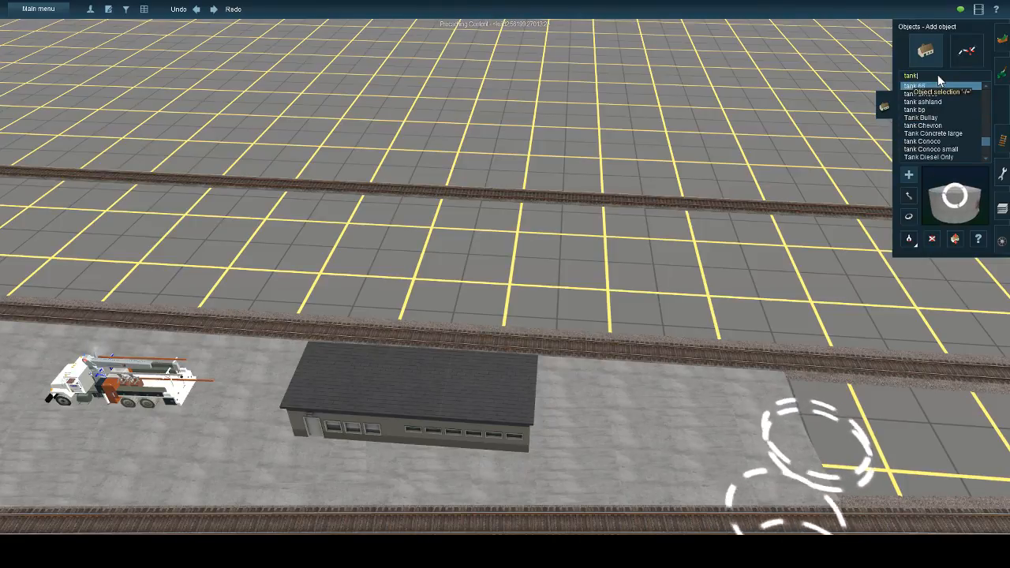
{"action": "left_click", "coordinate": [933, 94]}
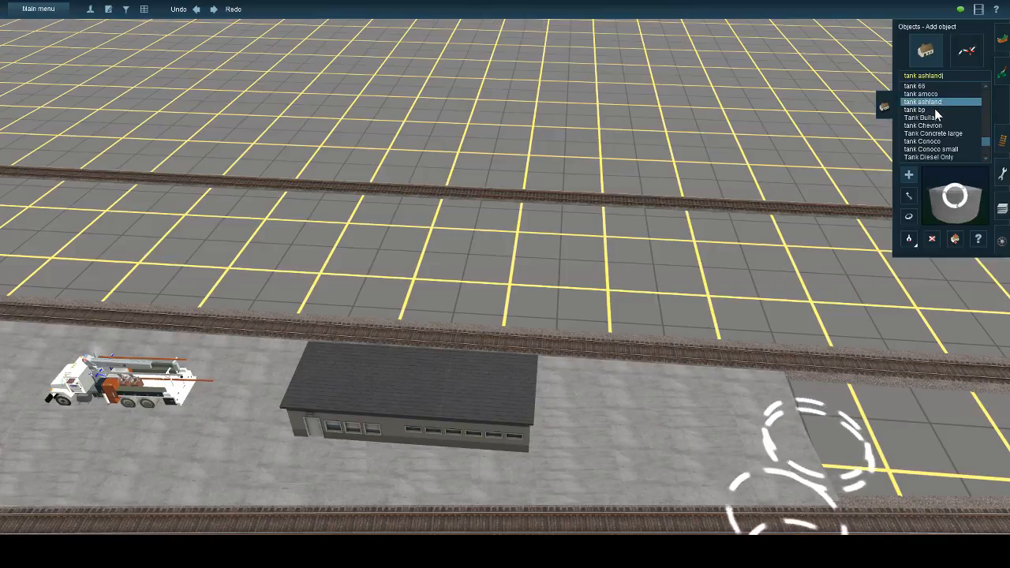
{"action": "left_click", "coordinate": [933, 110]}
- Try placing a tank ashland beyond the outer side track, and delete it
{"action": "left_click", "coordinate": [599, 128]}
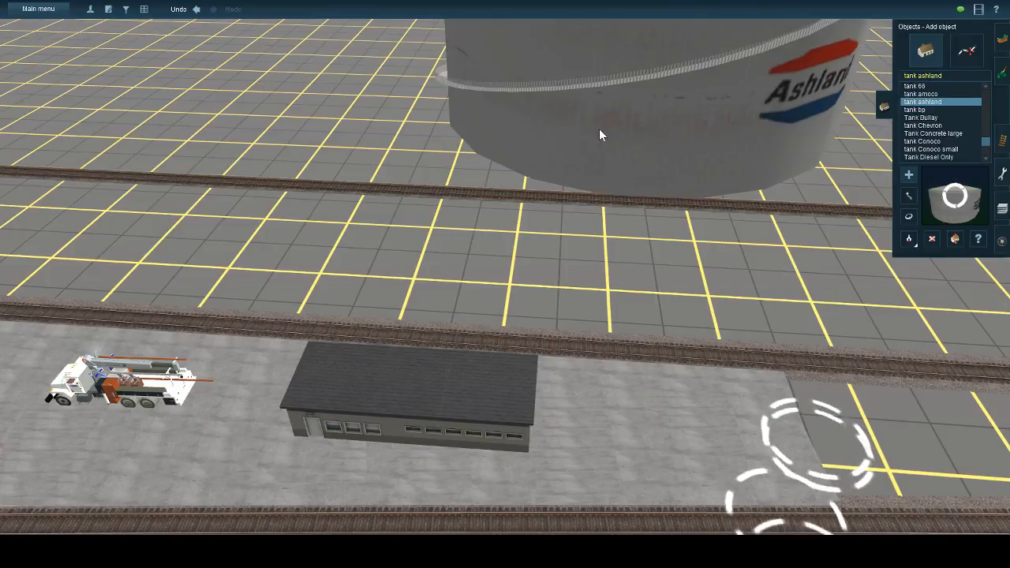
{"action": "key", "text": "Up"}
{"action": "left_click", "coordinate": [931, 239]}
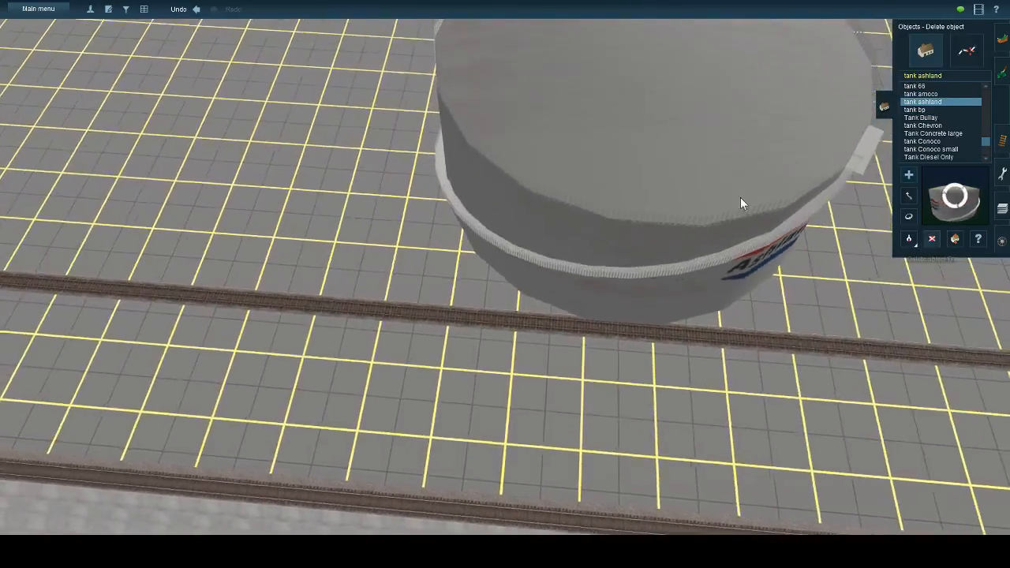
{"action": "left_click", "coordinate": [741, 203]}
- Try placing a tank 66 beyond the outer side track, and delete it
{"action": "left_click", "coordinate": [915, 85]}
{"action": "left_click", "coordinate": [719, 230]}
{"action": "key", "text": "Down"}
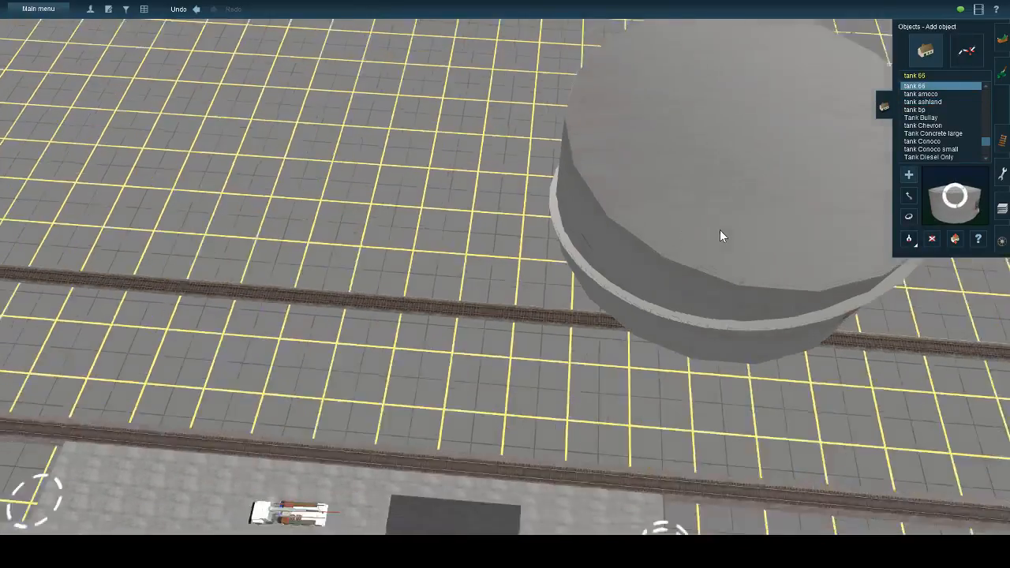
{"action": "left_click", "coordinate": [931, 239]}
{"action": "key", "text": "Right"}
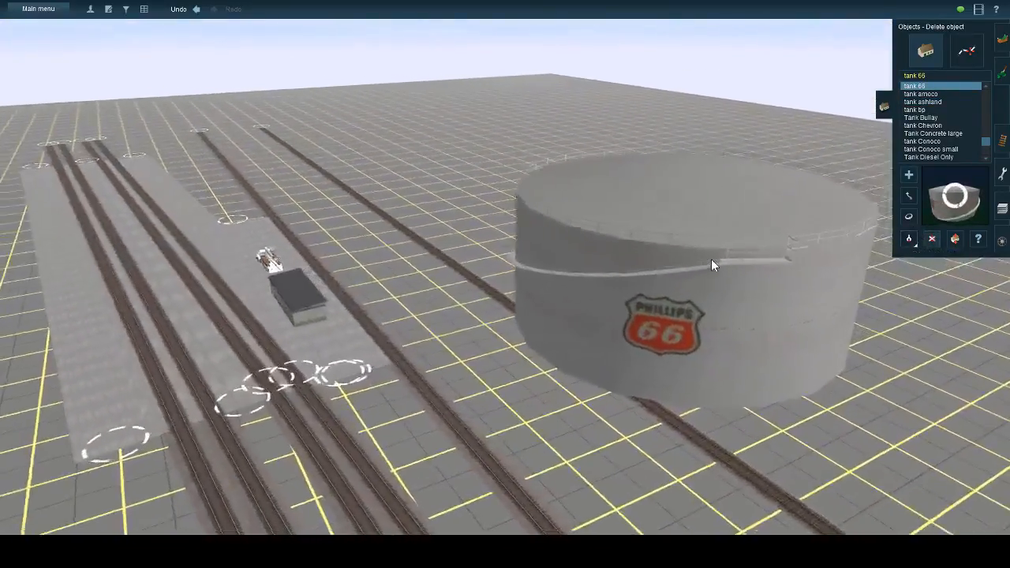
{"action": "left_click", "coordinate": [753, 236]}
- Try placing a tank Chevron on the open ground beyond the outer side track, and delete it
{"action": "left_click", "coordinate": [937, 151]}
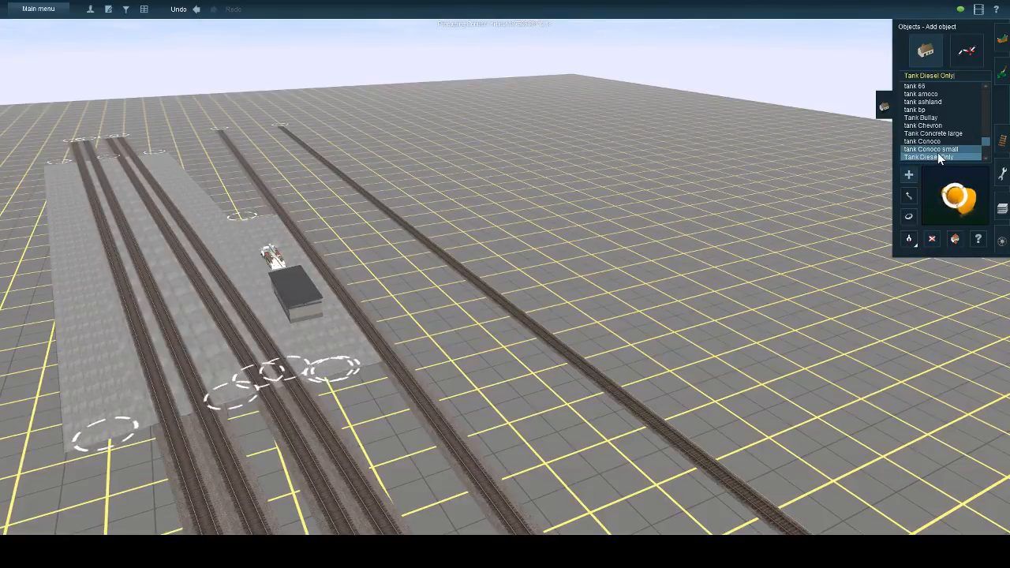
{"action": "key", "text": "Up"}
{"action": "key", "text": "Up"}
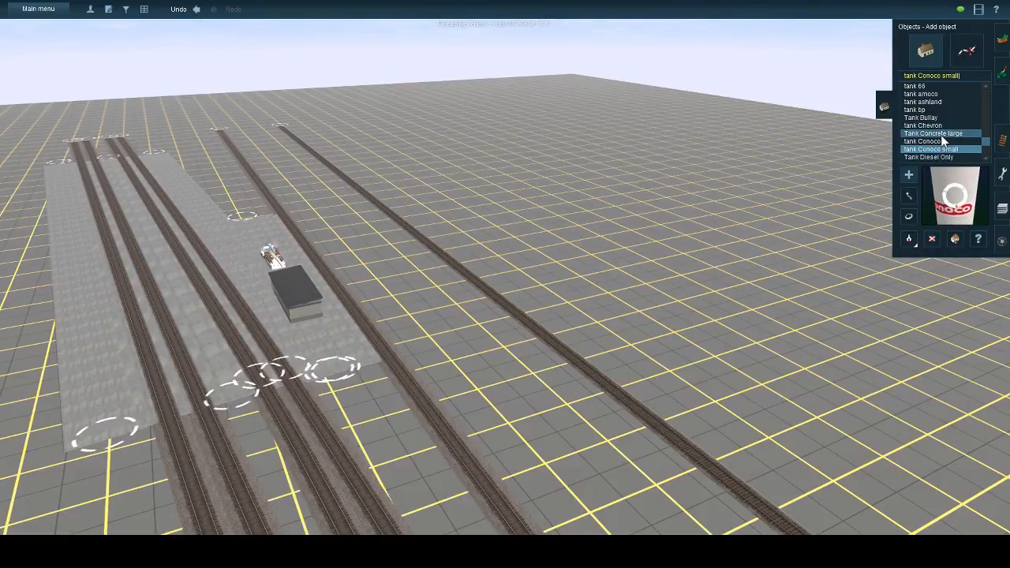
{"action": "key", "text": "Up"}
{"action": "left_click", "coordinate": [721, 316]}
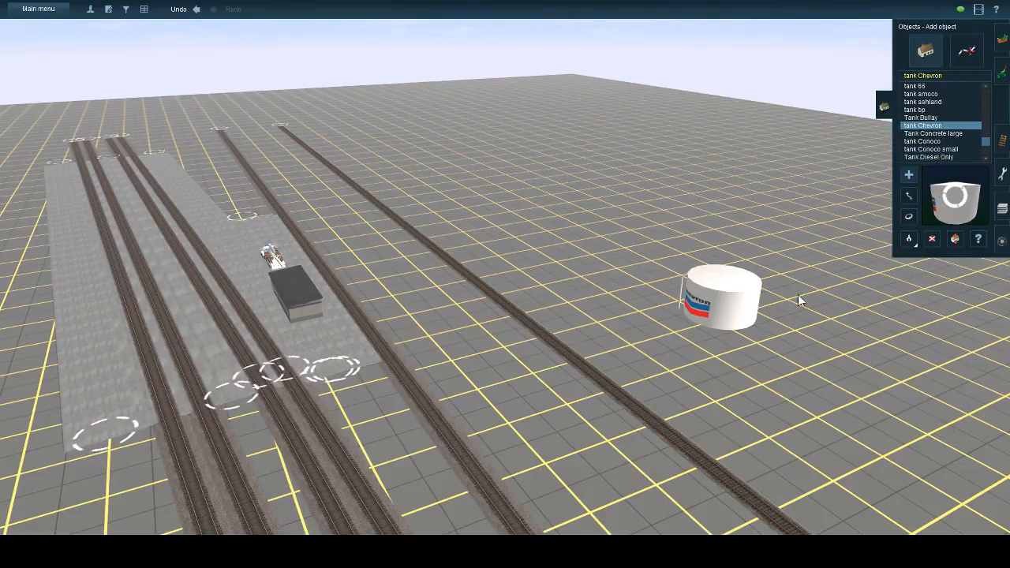
{"action": "scroll", "coordinate": [846, 304], "scroll_direction": "up", "scroll_amount": 3}
{"action": "key", "text": "Left"}
{"action": "key", "text": "Up"}
{"action": "key", "text": "Right"}
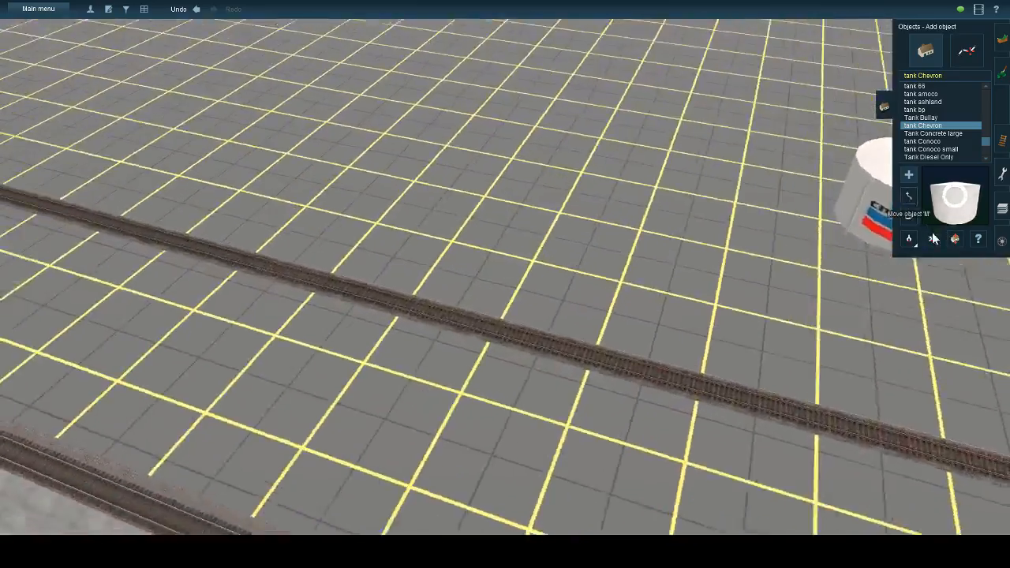
{"action": "left_click", "coordinate": [931, 238]}
{"action": "left_click", "coordinate": [896, 270]}
- Place a Tank Diesel Only on the open ground just beyond the outer side track
{"action": "key", "text": "Left"}
{"action": "scroll", "coordinate": [528, 286], "scroll_direction": "down", "scroll_amount": 4}
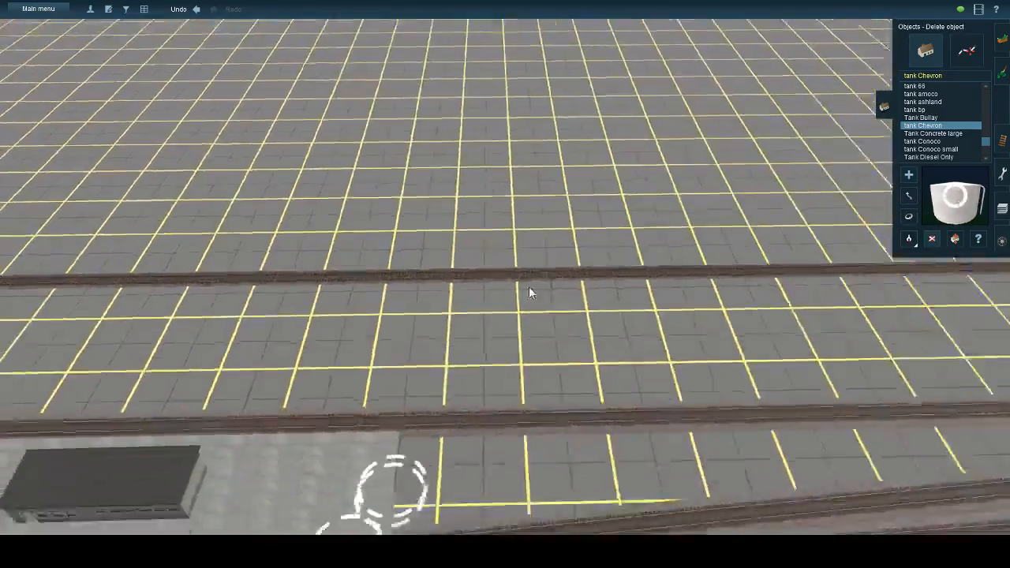
{"action": "right_click", "coordinate": [426, 245]}
{"action": "scroll", "coordinate": [427, 244], "scroll_direction": "up", "scroll_amount": 4}
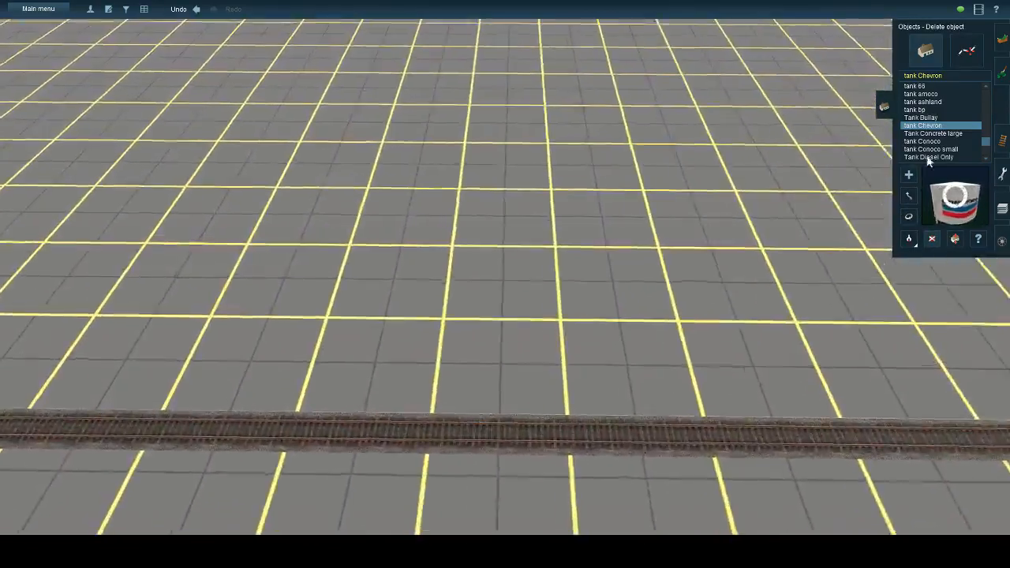
{"action": "left_click", "coordinate": [941, 149]}
{"action": "left_click", "coordinate": [932, 156]}
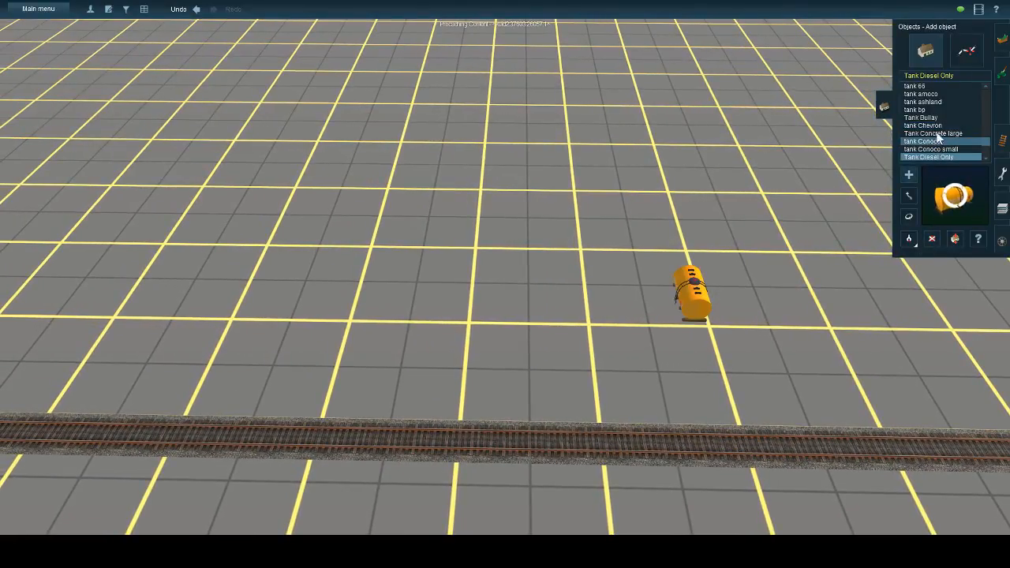
- Place a Tank Bullay beyond the outer side track and shift it along the track, clear of the diesel tank
{"action": "left_click", "coordinate": [921, 117]}
{"action": "left_click", "coordinate": [503, 266]}
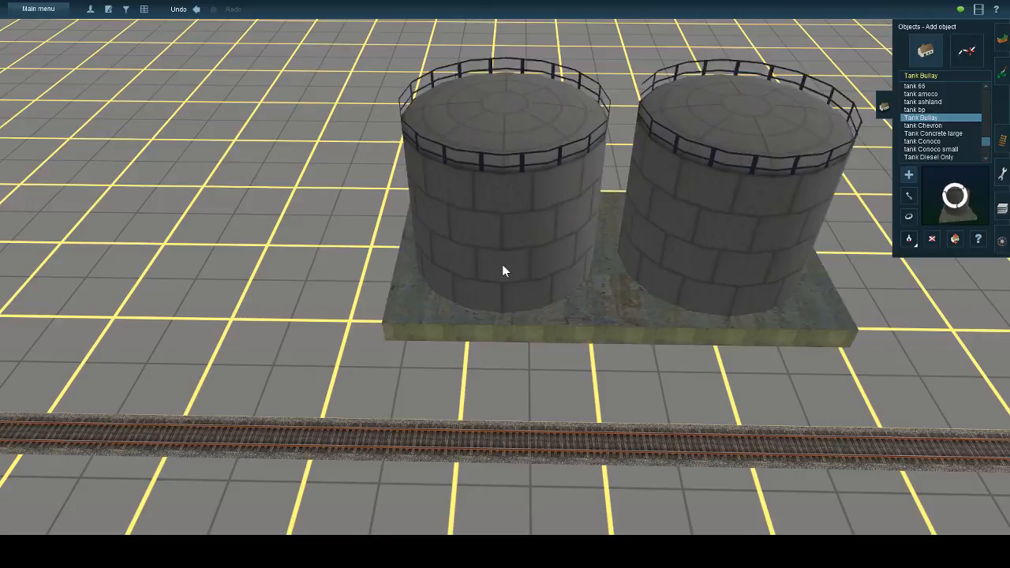
{"action": "scroll", "coordinate": [501, 264], "scroll_direction": "down", "scroll_amount": 2}
{"action": "left_click", "coordinate": [908, 196]}
{"action": "left_click_drag", "start_coordinate": [687, 214], "coordinate": [525, 226]}
- Lower the Tank Bullay to a height of -4.00 m
{"action": "scroll", "coordinate": [479, 311], "scroll_direction": "down", "scroll_amount": 5}
{"action": "key", "text": "Down"}
{"action": "key", "text": "Right"}
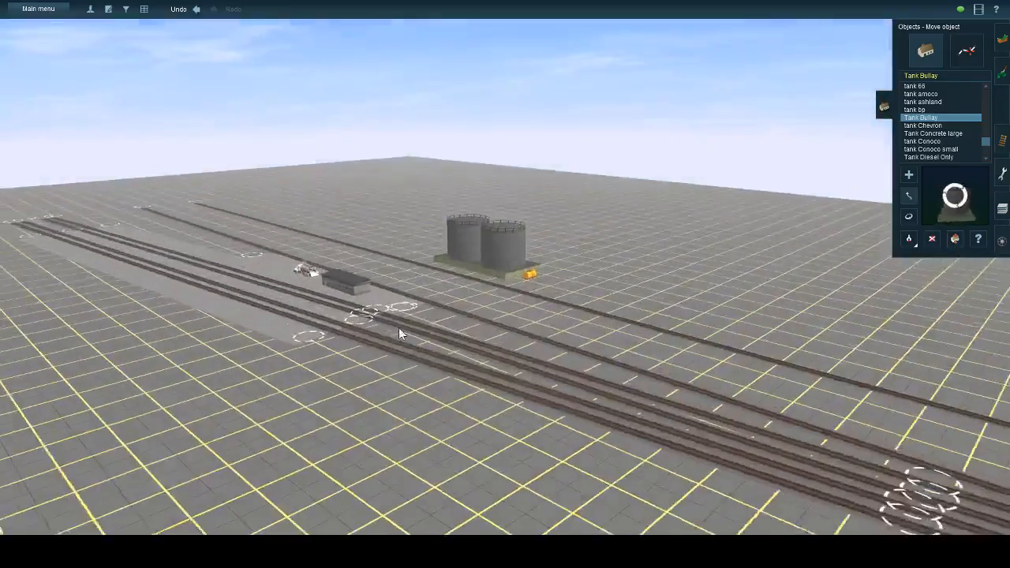
{"action": "right_click", "coordinate": [401, 333]}
{"action": "key", "text": "Right"}
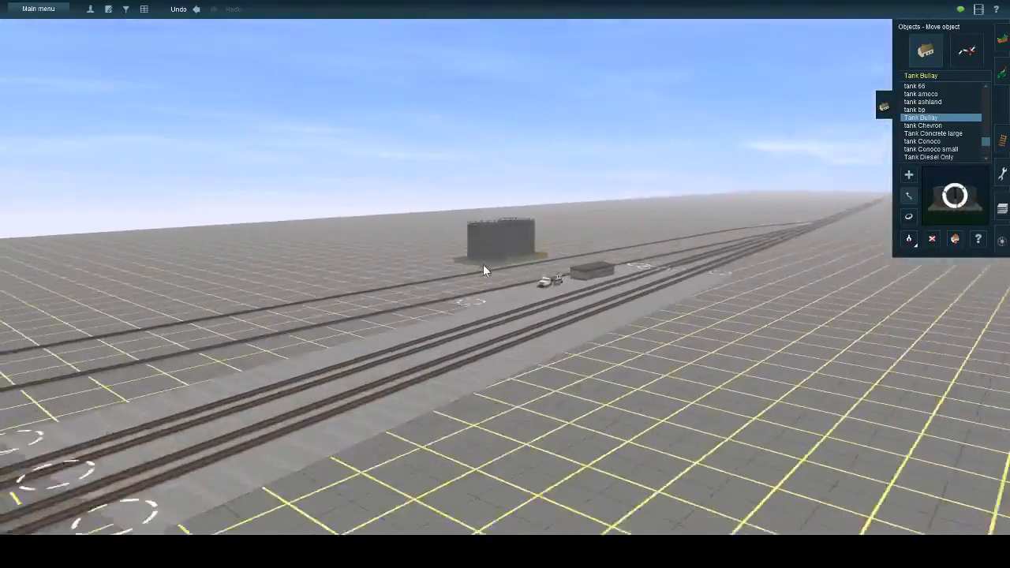
{"action": "key", "text": "Right"}
{"action": "left_click", "coordinate": [954, 239]}
{"action": "left_click_drag", "start_coordinate": [528, 244], "coordinate": [521, 290]}
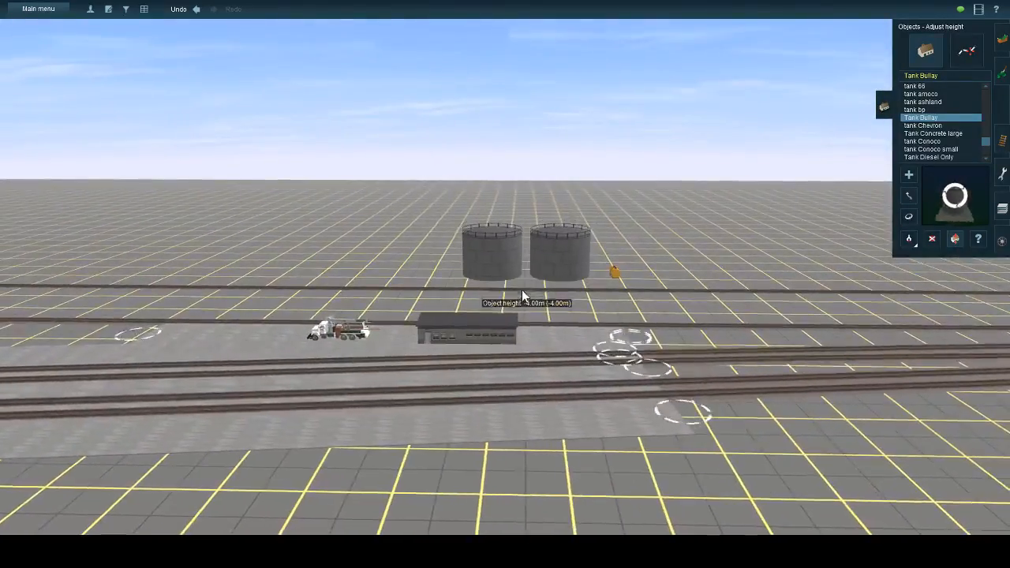
- Search the objects for "fuel crane" and select Fuel Crane front
{"action": "key", "text": "Down"}
{"action": "key", "text": "Left"}
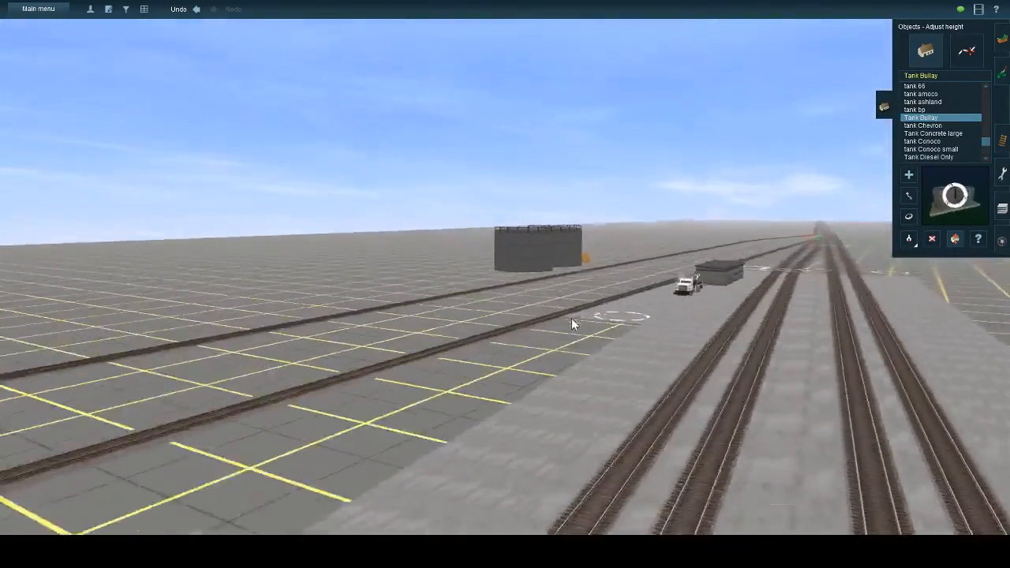
{"action": "right_click", "coordinate": [572, 318]}
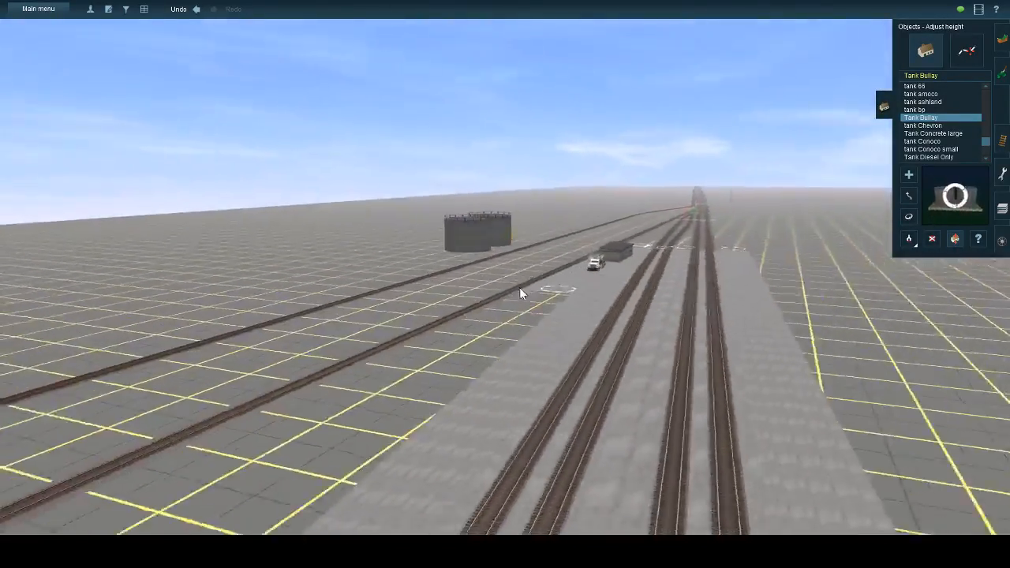
{"action": "scroll", "coordinate": [517, 288], "scroll_direction": "down", "scroll_amount": 3}
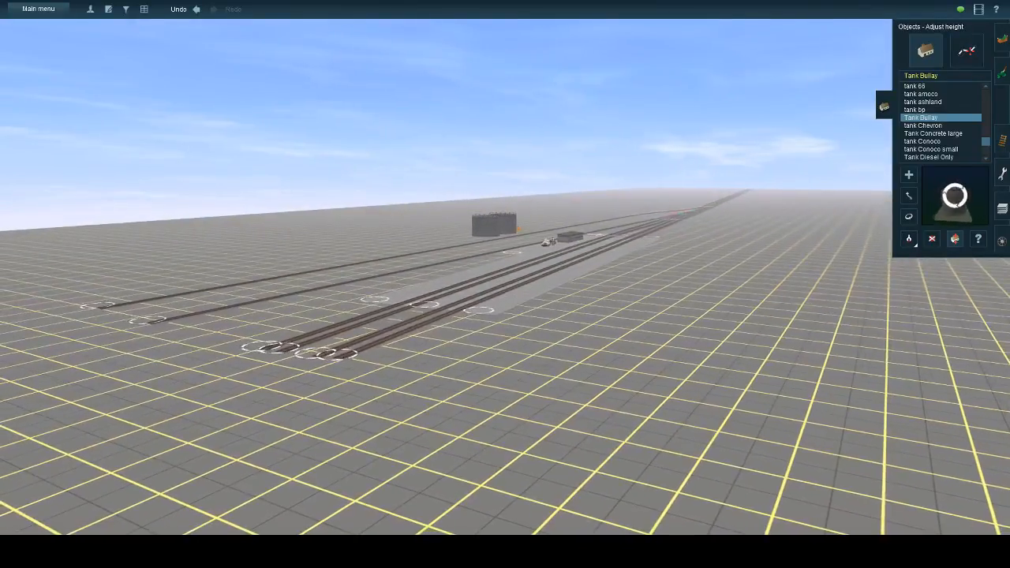
{"action": "scroll", "coordinate": [925, 97], "scroll_direction": "up", "scroll_amount": 2}
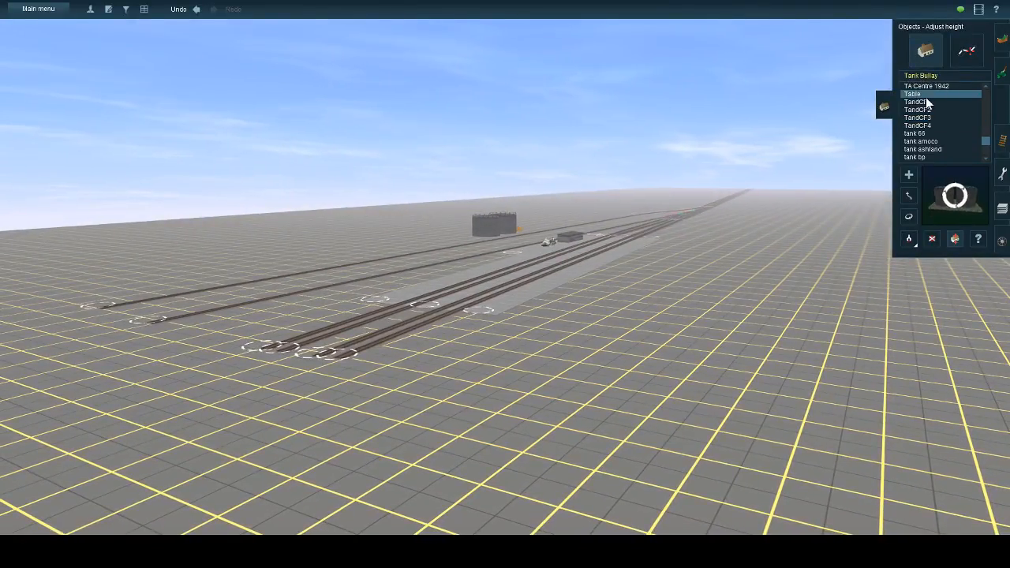
{"action": "left_click", "coordinate": [932, 76]}
{"action": "type", "text": "fuel c"}
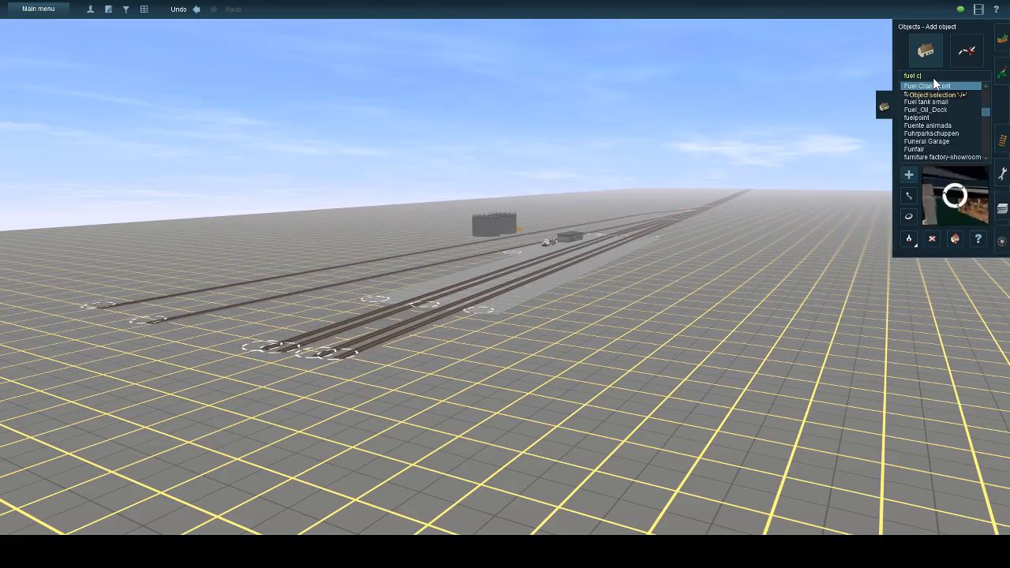
{"action": "type", "text": "rane"}
- Place a Fuel Crane front on the outer concrete slab beside the outermost yard track, near the slab's end
{"action": "scroll", "coordinate": [623, 253], "scroll_direction": "up", "scroll_amount": 5}
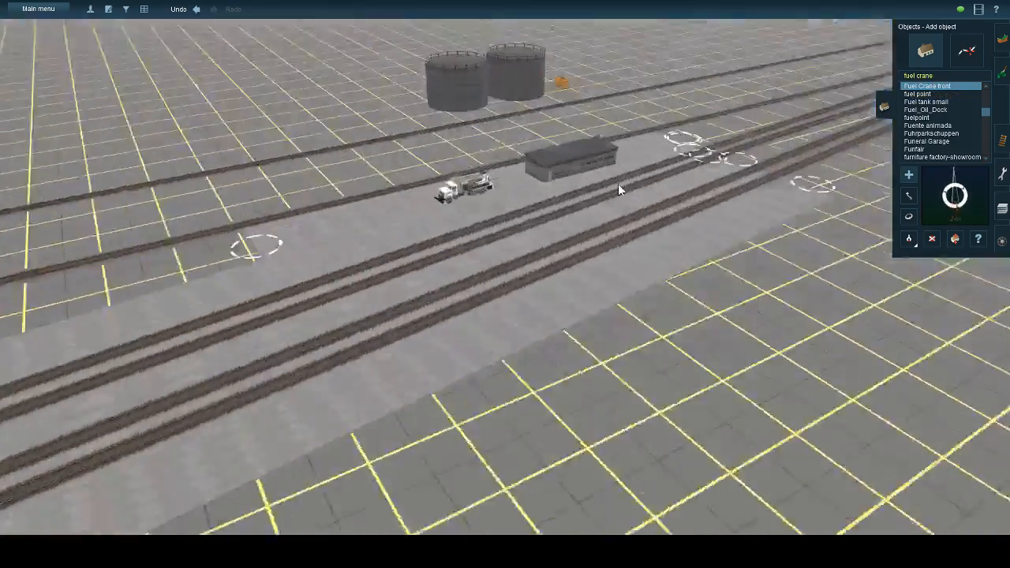
{"action": "scroll", "coordinate": [618, 184], "scroll_direction": "up", "scroll_amount": 8}
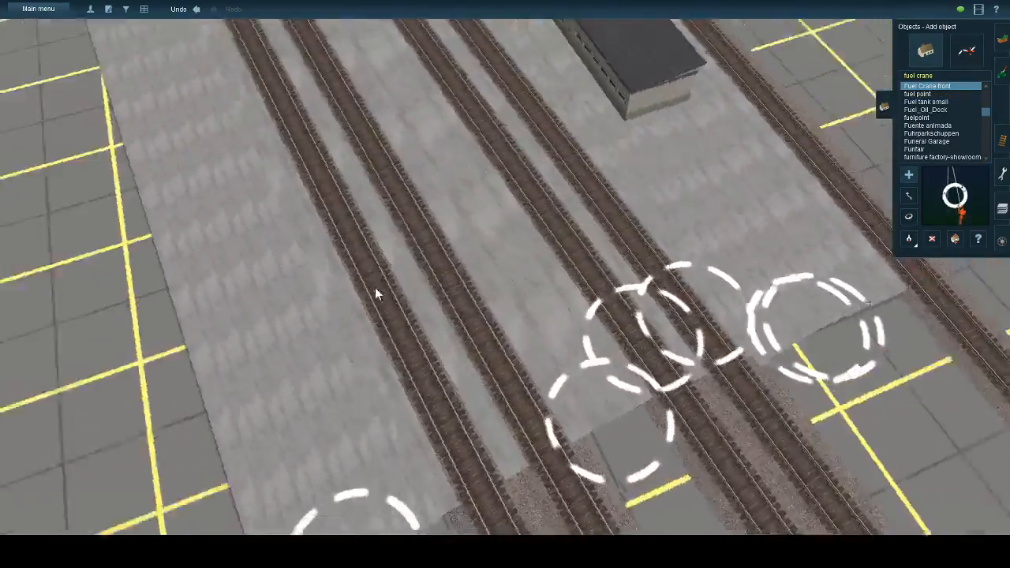
{"action": "right_click", "coordinate": [374, 288]}
{"action": "key", "text": "Left"}
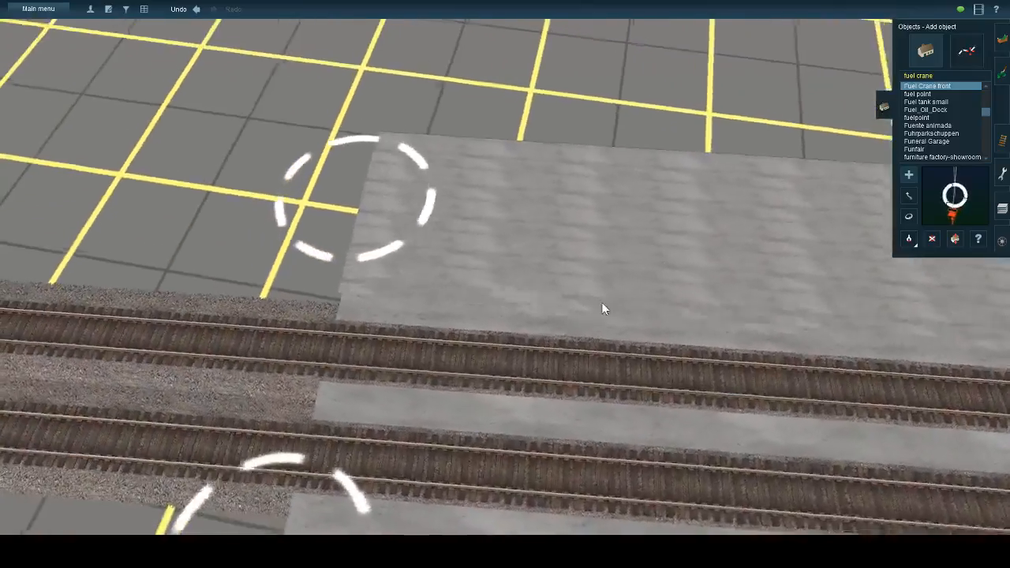
{"action": "left_click", "coordinate": [596, 310]}
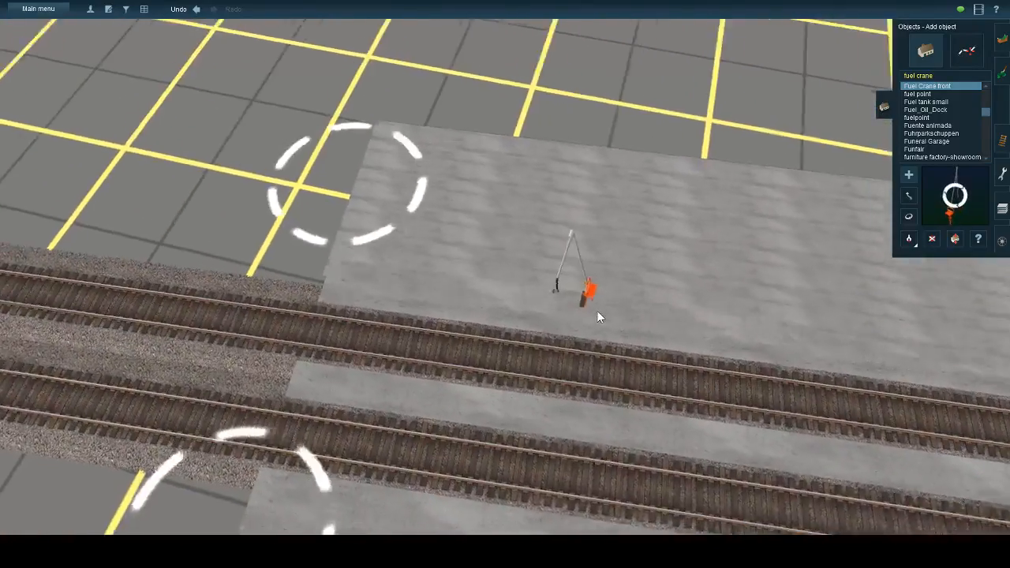
- Place more Fuel Crane front objects at intervals along the outer slab, continuing the row to its far end
{"action": "scroll", "coordinate": [596, 310], "scroll_direction": "down", "scroll_amount": 4}
{"action": "right_click", "coordinate": [644, 252]}
{"action": "key", "text": "Left"}
{"action": "right_click", "coordinate": [658, 259]}
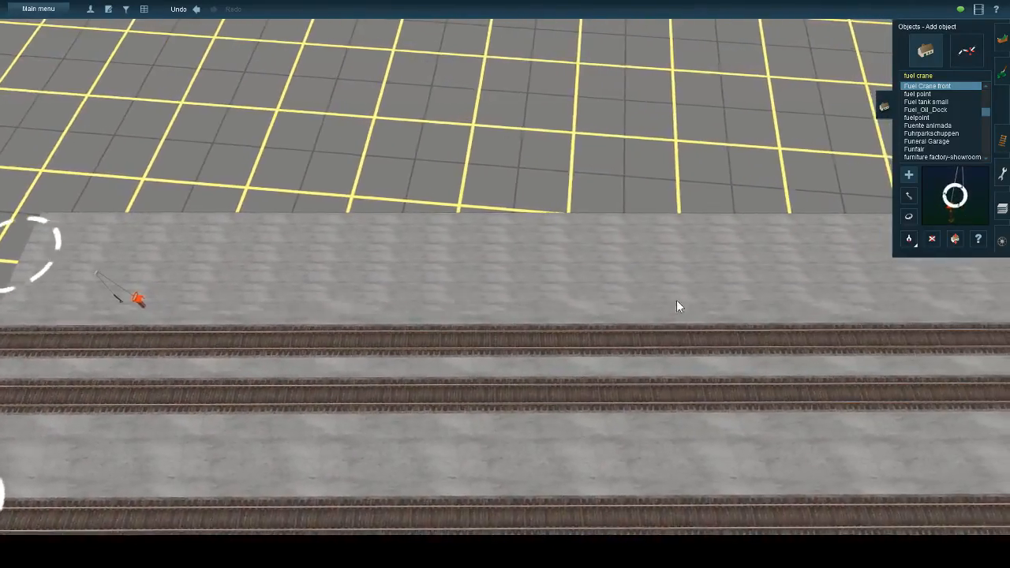
{"action": "key", "text": "Left"}
{"action": "right_click", "coordinate": [681, 232]}
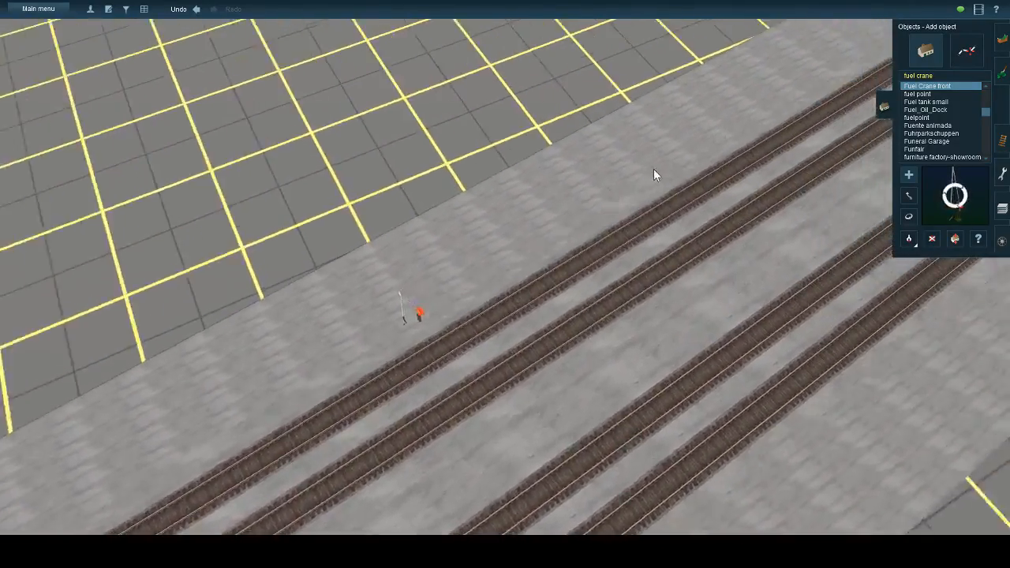
{"action": "key", "text": "Left"}
{"action": "right_click", "coordinate": [653, 169]}
{"action": "left_click", "coordinate": [591, 194]}
{"action": "right_click", "coordinate": [622, 156]}
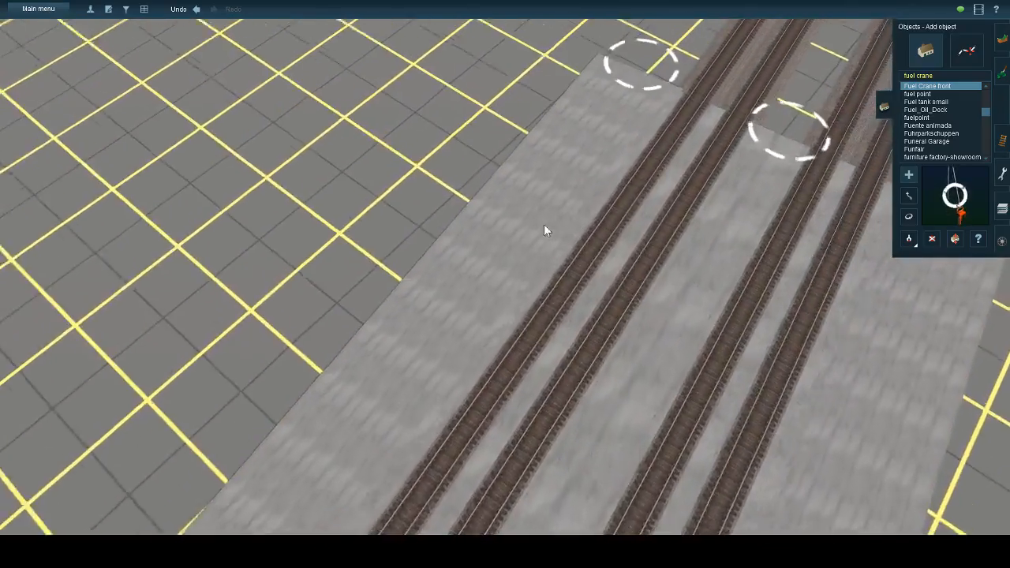
{"action": "left_click", "coordinate": [563, 249]}
- Place side-by-side pairs of Fuel Crane front on the middle slab, level with the first two outer-slab cranes at the far end
{"action": "key", "text": "Left"}
{"action": "right_click", "coordinate": [648, 323]}
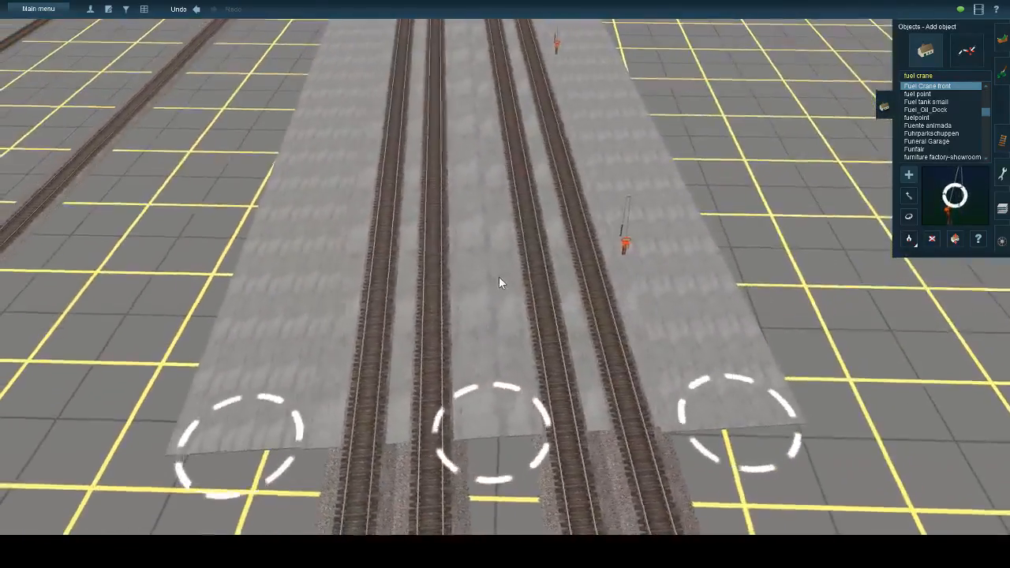
{"action": "left_click", "coordinate": [499, 272]}
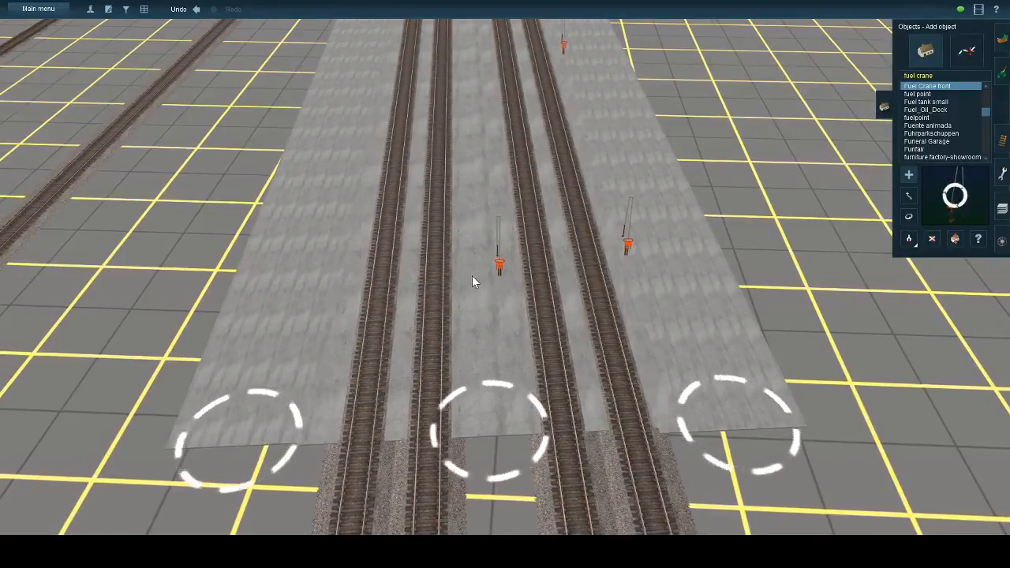
{"action": "left_click", "coordinate": [471, 280]}
{"action": "right_click", "coordinate": [517, 124]}
{"action": "right_click", "coordinate": [465, 190]}
{"action": "left_click", "coordinate": [504, 234]}
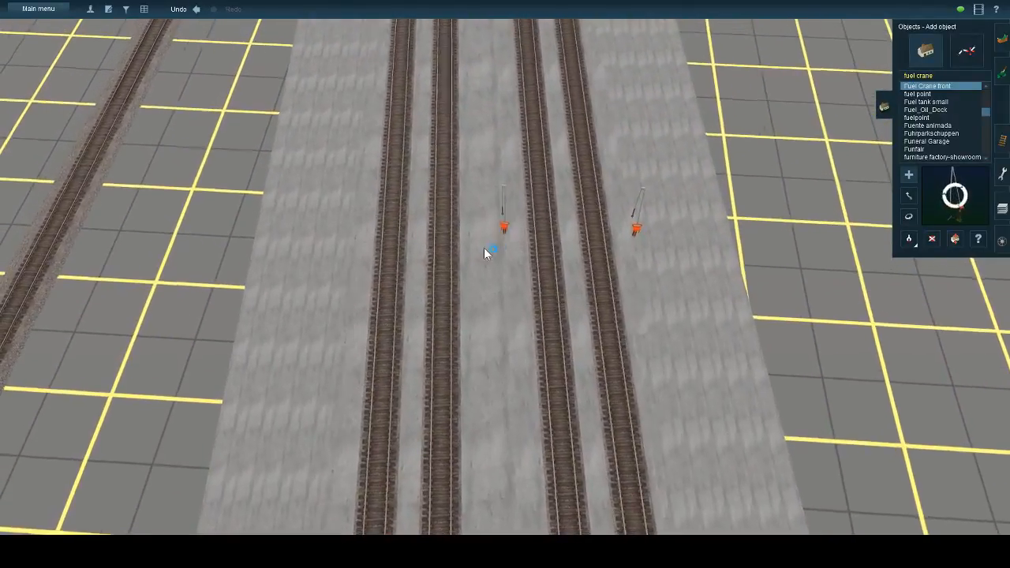
{"action": "left_click", "coordinate": [482, 243]}
- Continue the fuel crane pairs along the middle slab, adding one pair level with each of the three remaining outer-slab cranes
{"action": "right_click", "coordinate": [511, 130]}
{"action": "right_click", "coordinate": [506, 138]}
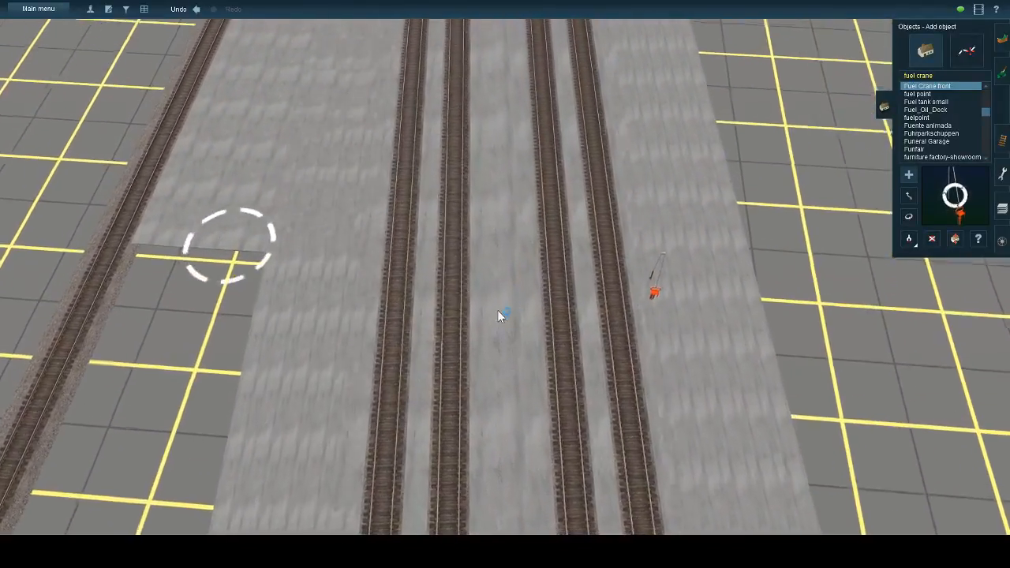
{"action": "left_click", "coordinate": [500, 318]}
{"action": "left_click", "coordinate": [524, 322]}
{"action": "right_click", "coordinate": [505, 135]}
{"action": "right_click", "coordinate": [498, 116]}
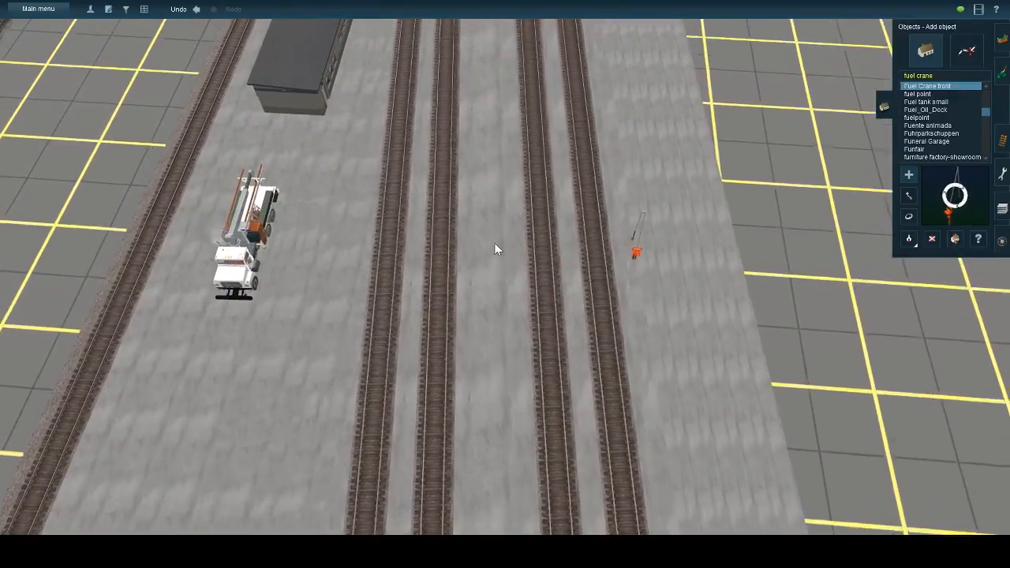
{"action": "left_click", "coordinate": [485, 285]}
{"action": "left_click", "coordinate": [518, 291]}
{"action": "right_click", "coordinate": [508, 138]}
{"action": "right_click", "coordinate": [505, 139]}
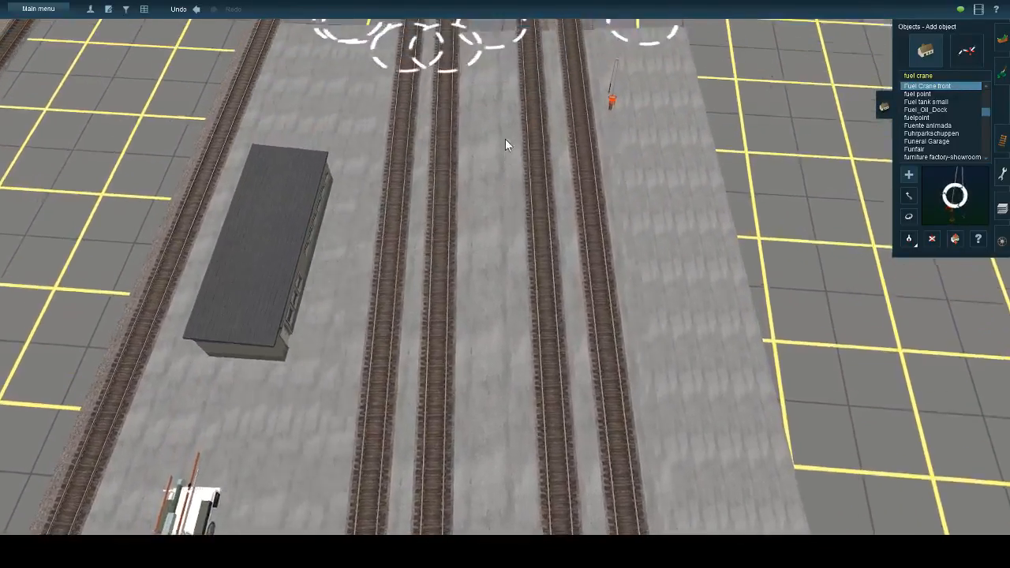
{"action": "left_click", "coordinate": [486, 265]}
{"action": "left_click", "coordinate": [494, 263]}
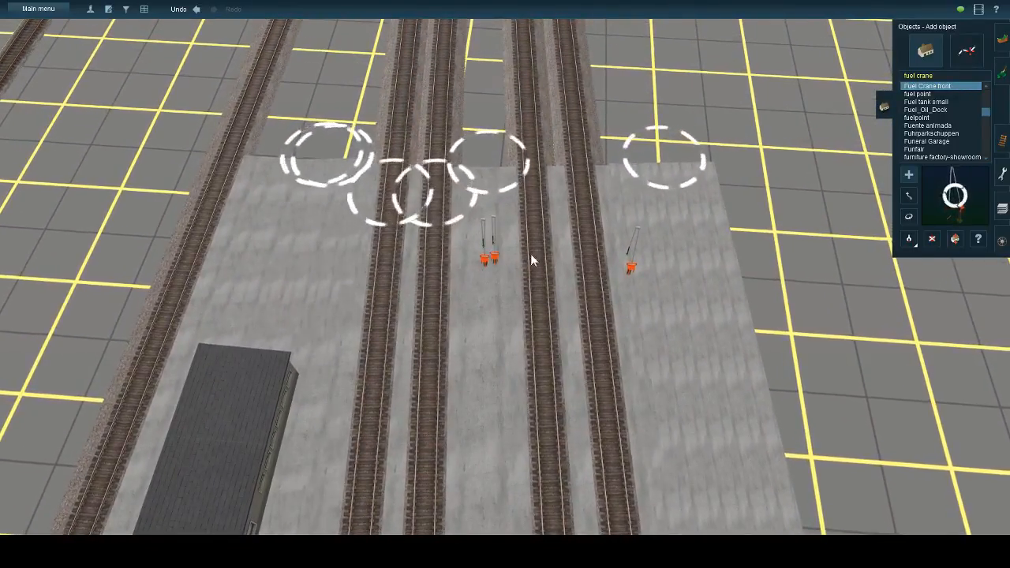
- Place single Fuel Crane front objects along the yard-office slab beside the nearest track, one level with each of the five crane pairs
{"action": "left_click", "coordinate": [345, 263]}
{"action": "key", "text": "Right"}
{"action": "right_click", "coordinate": [364, 306]}
{"action": "right_click", "coordinate": [381, 265]}
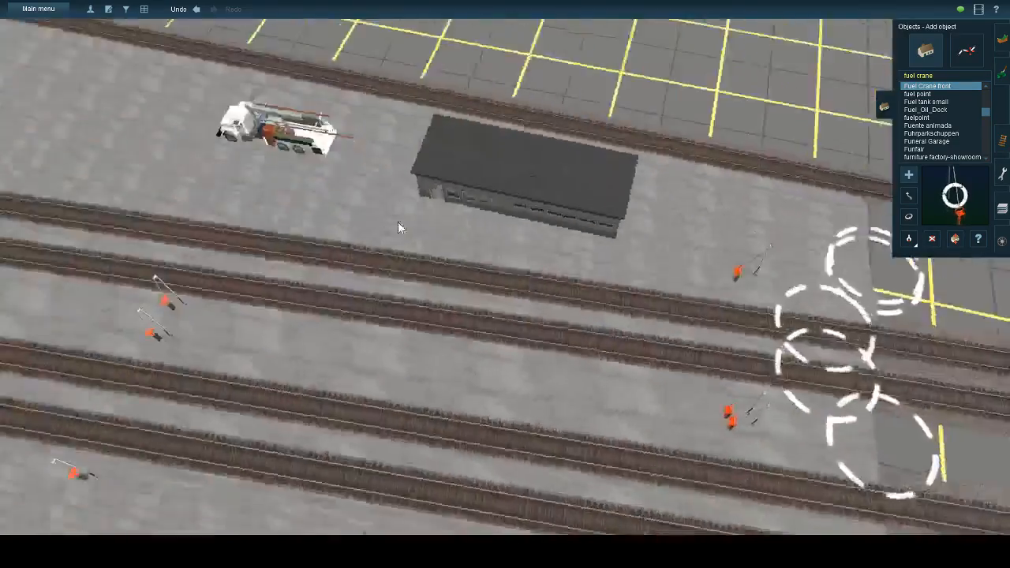
{"action": "key", "text": "Left"}
{"action": "left_click", "coordinate": [583, 271]}
{"action": "right_click", "coordinate": [525, 160]}
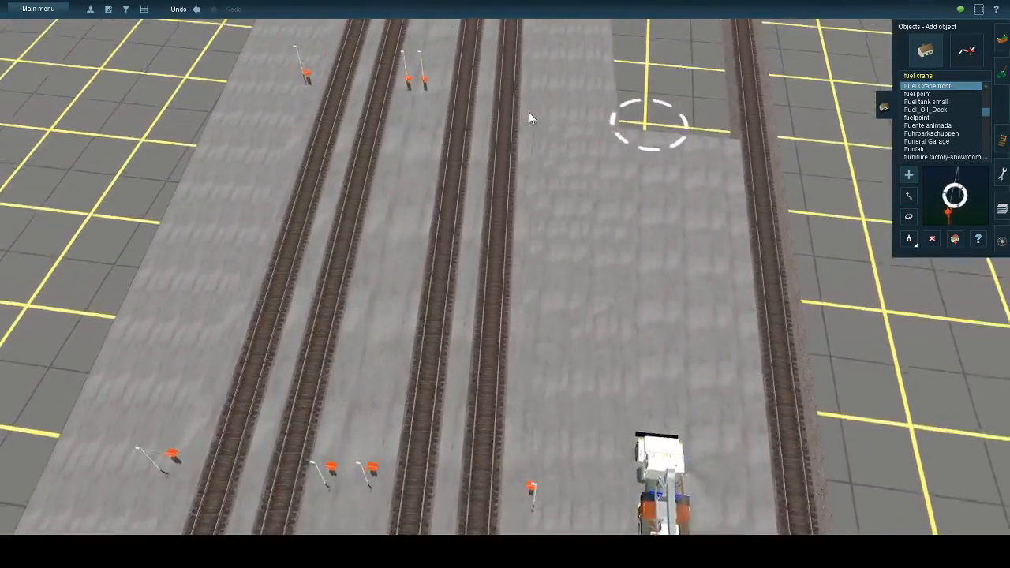
{"action": "left_click", "coordinate": [535, 123]}
{"action": "right_click", "coordinate": [505, 102]}
{"action": "right_click", "coordinate": [504, 101]}
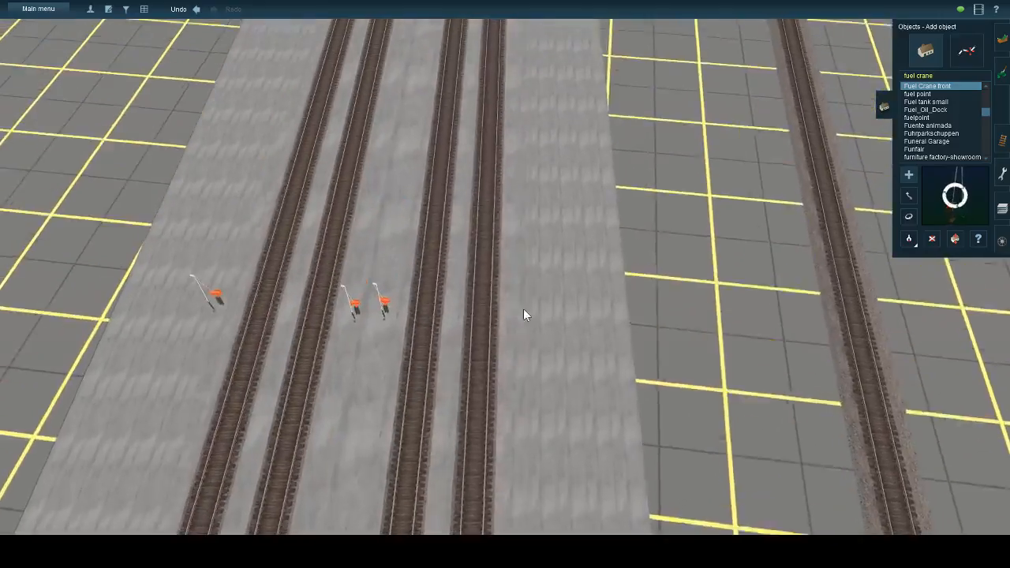
{"action": "left_click", "coordinate": [530, 351]}
{"action": "right_click", "coordinate": [510, 154]}
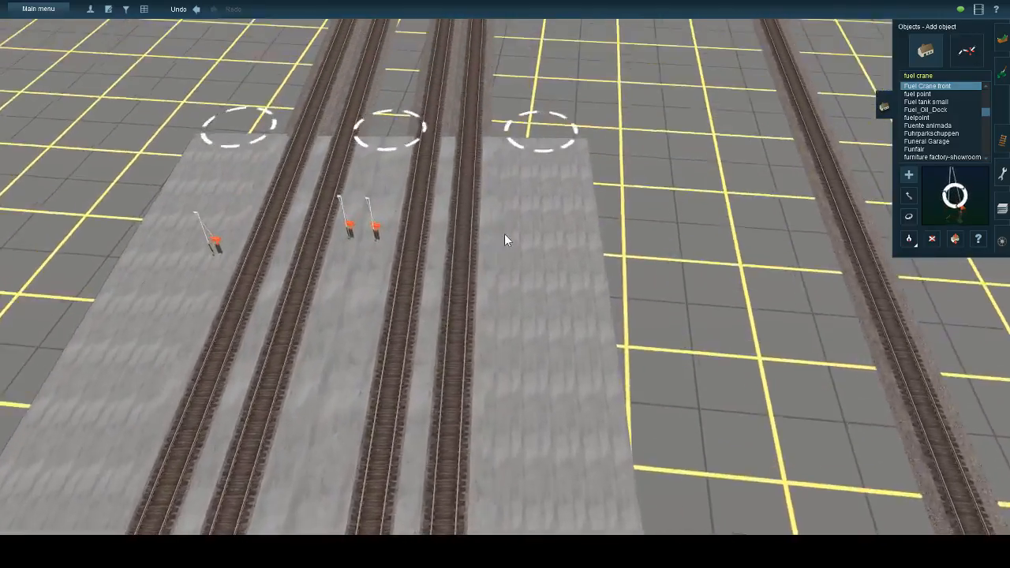
{"action": "left_click", "coordinate": [504, 235]}
- Look over the finished fuel crane rows on all three slabs, from the slab ends towards the yard office and storage tanks
{"action": "key", "text": "Left"}
{"action": "key", "text": "Down"}
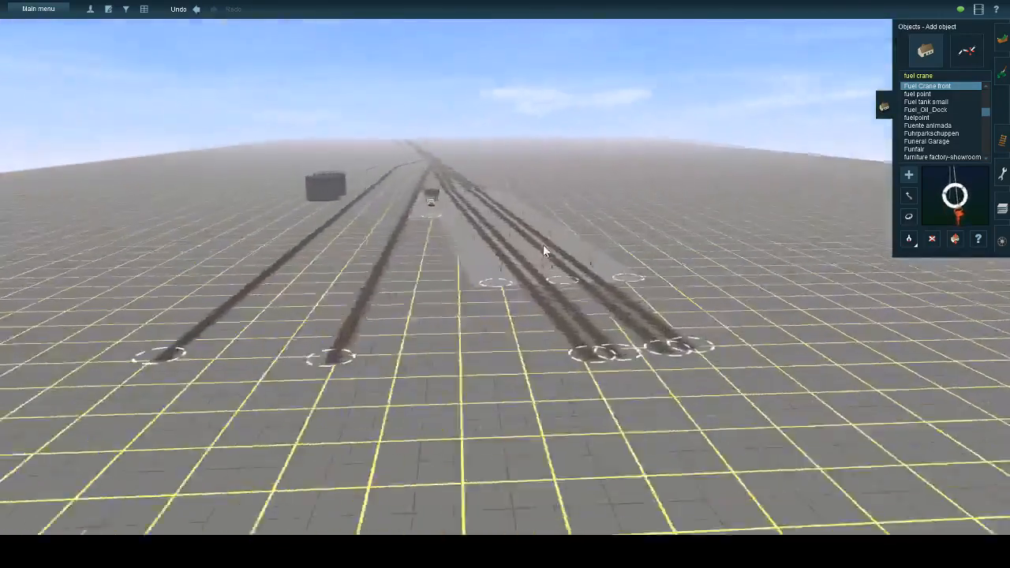
{"action": "key", "text": "Left"}
{"action": "key", "text": "Down"}
{"action": "key", "text": "Up"}
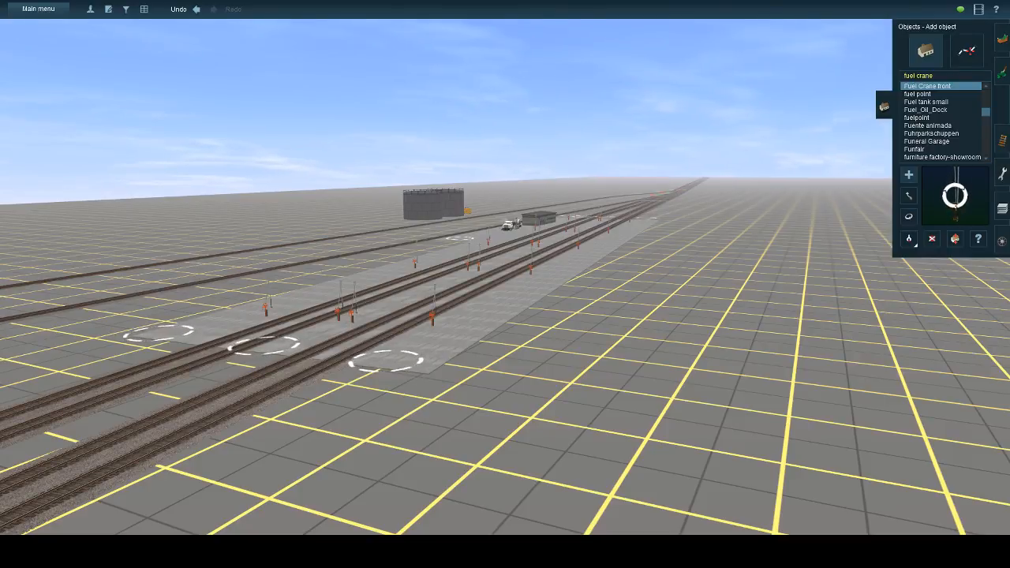
{"action": "right_click", "coordinate": [537, 243]}
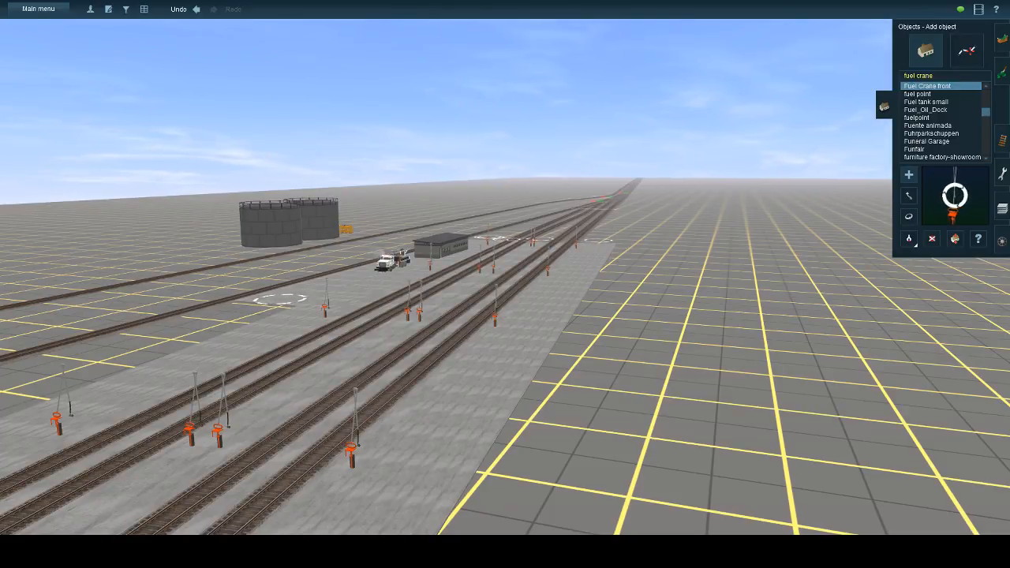
{"action": "key", "text": "Left"}
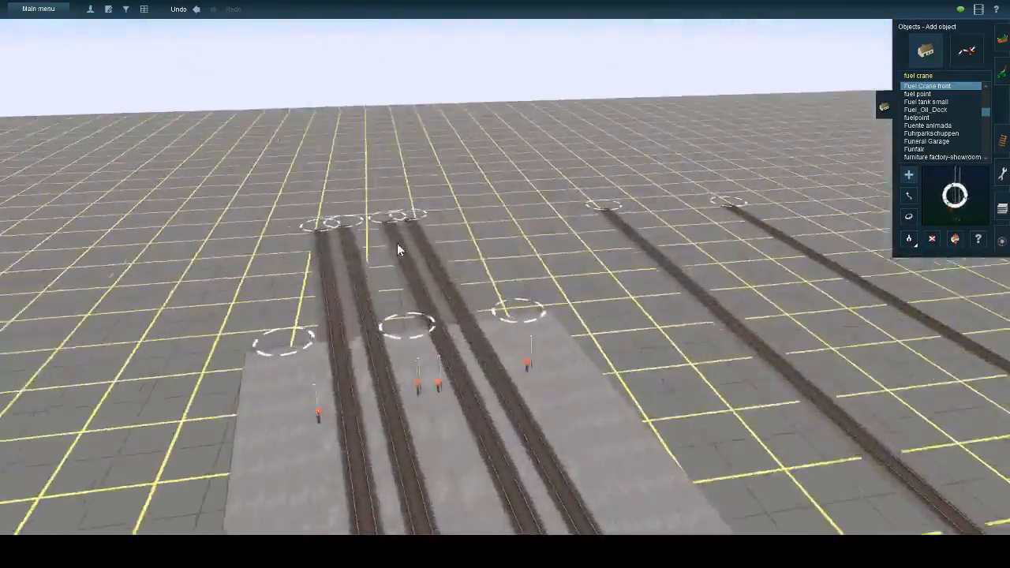
- Extend the slab-crossing yard track nearest the storage tanks to the baseboard edge with two sections of JR Lt Grey (Terrain) track
{"action": "right_click", "coordinate": [397, 249]}
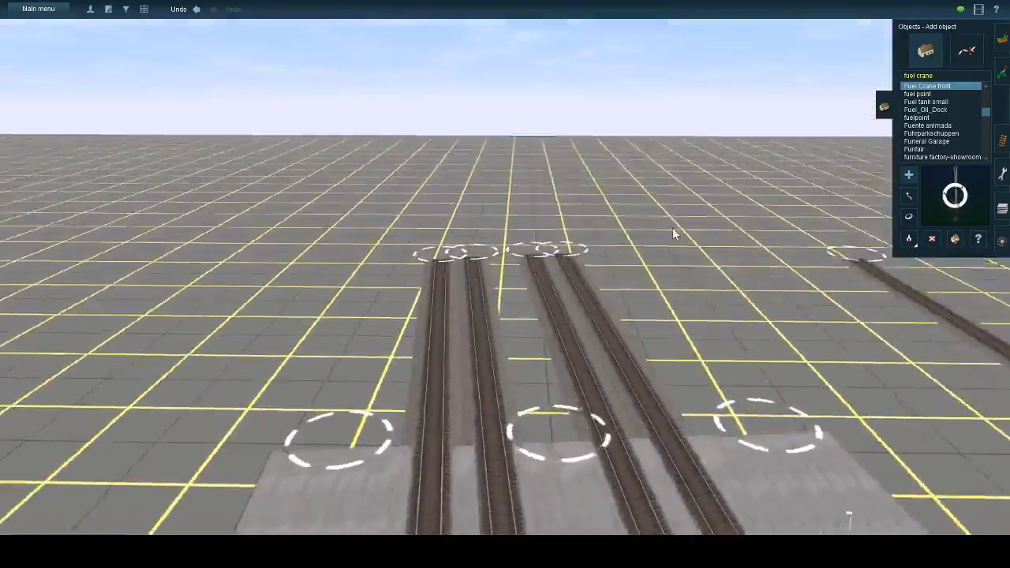
{"action": "left_click", "coordinate": [1000, 140]}
{"action": "key", "text": "Up"}
{"action": "left_click", "coordinate": [960, 229]}
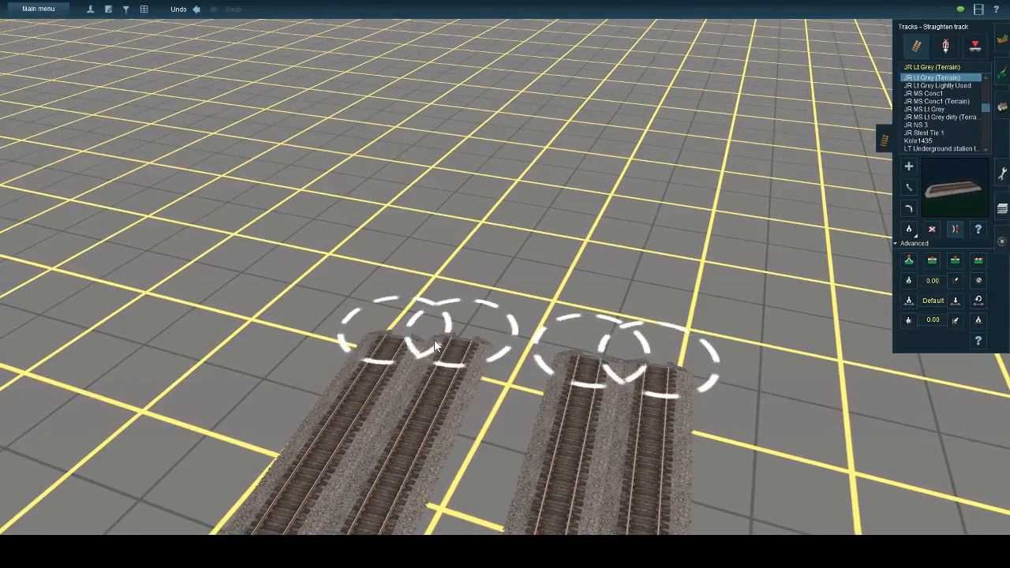
{"action": "key", "text": "Left"}
{"action": "key", "text": "Down"}
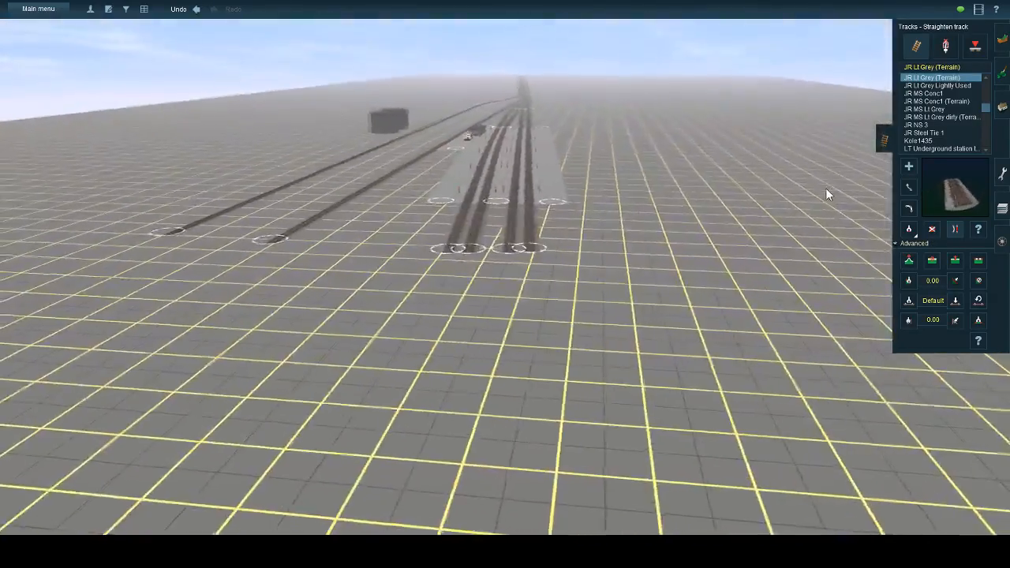
{"action": "key", "text": "Left"}
{"action": "key", "text": "Left"}
{"action": "key", "text": "Down"}
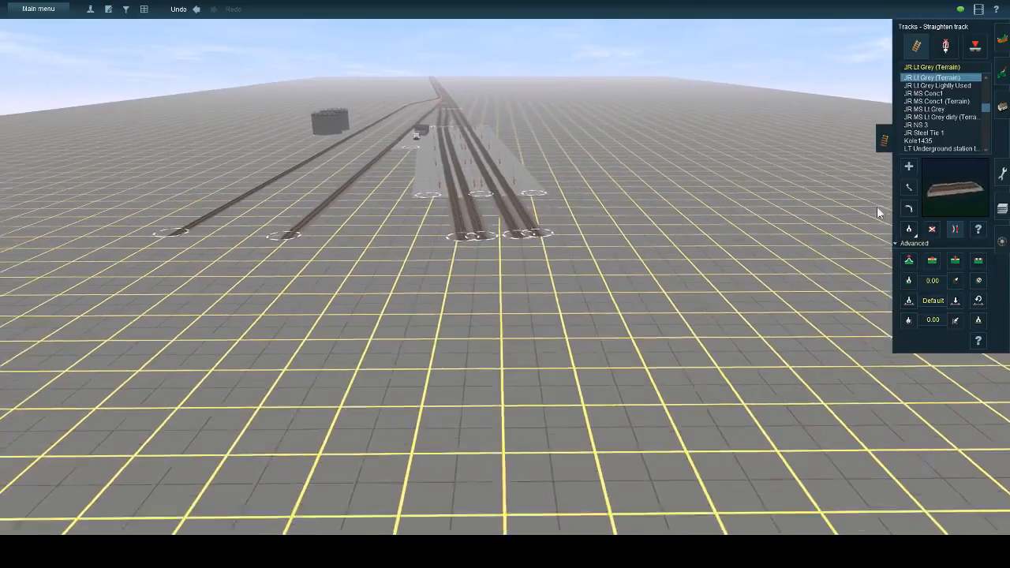
{"action": "left_click", "coordinate": [908, 167]}
{"action": "left_click", "coordinate": [487, 226]}
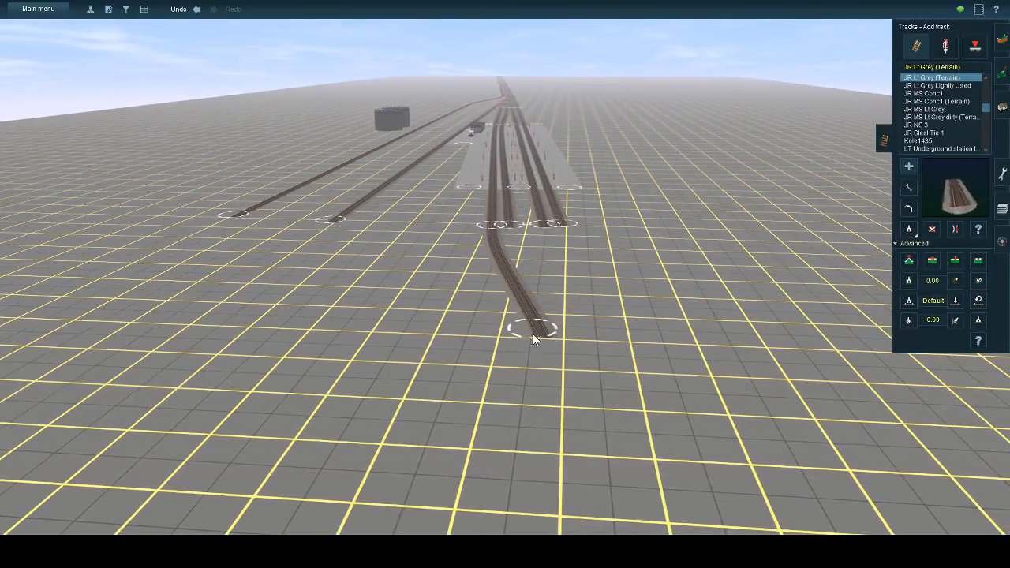
{"action": "key", "text": "Up"}
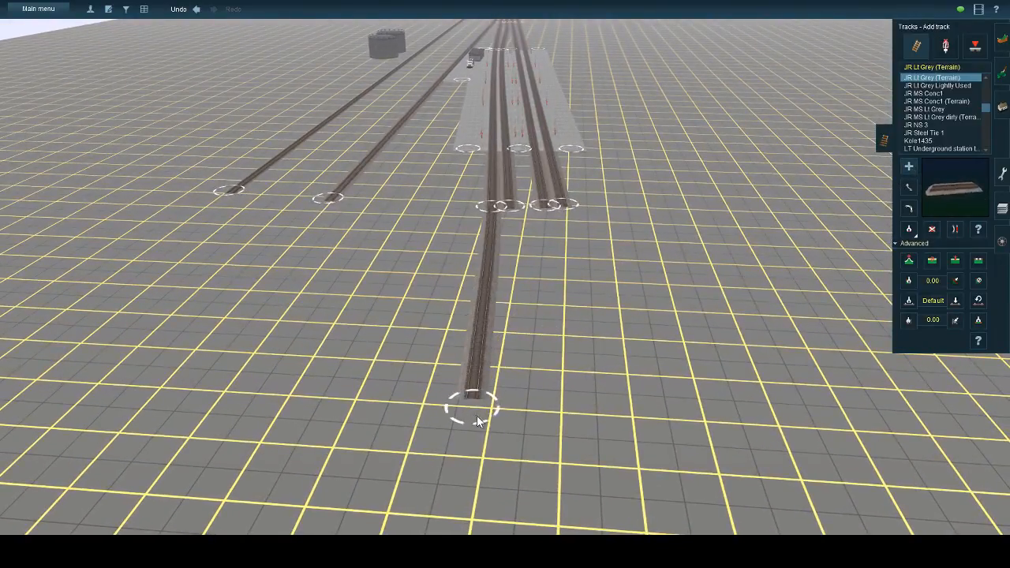
{"action": "right_click_drag", "start_coordinate": [473, 408], "coordinate": [491, 234]}
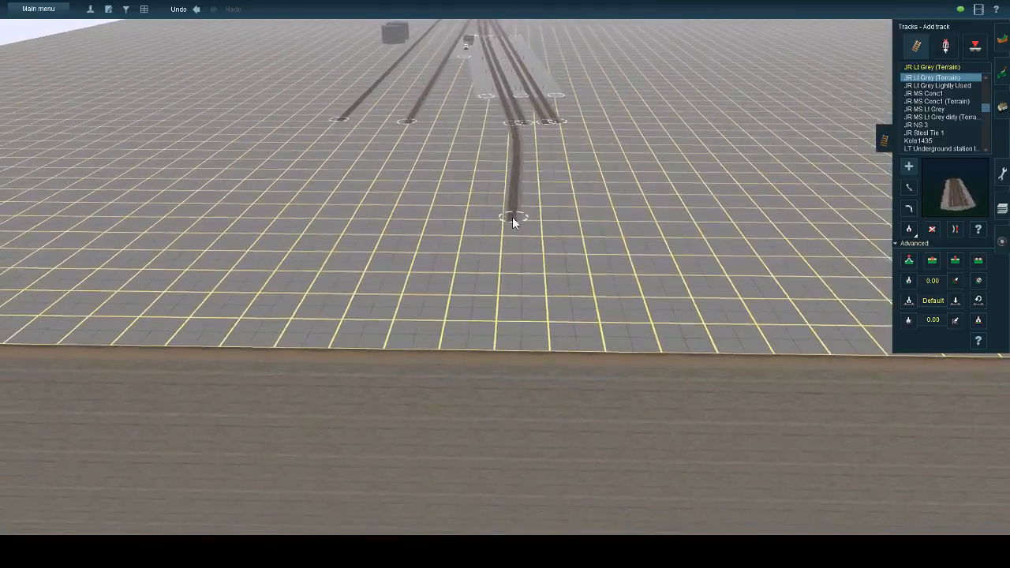
{"action": "left_click", "coordinate": [514, 216]}
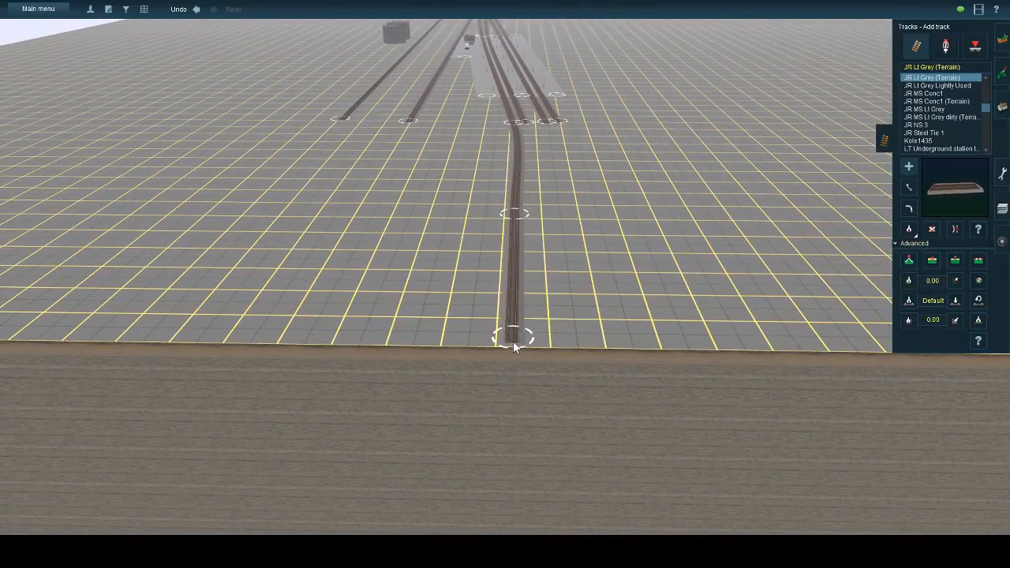
- Move the extension's middle joint and its baseboard-edge end slightly sideways, towards the other yard tracks
{"action": "left_click", "coordinate": [954, 229]}
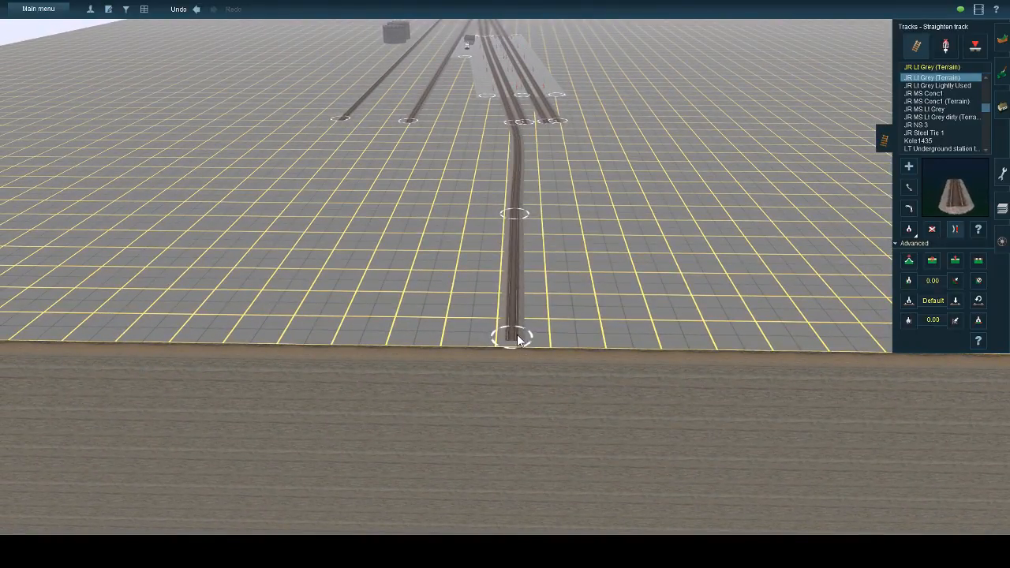
{"action": "left_click", "coordinate": [908, 187]}
{"action": "left_click_drag", "start_coordinate": [526, 215], "coordinate": [527, 218]}
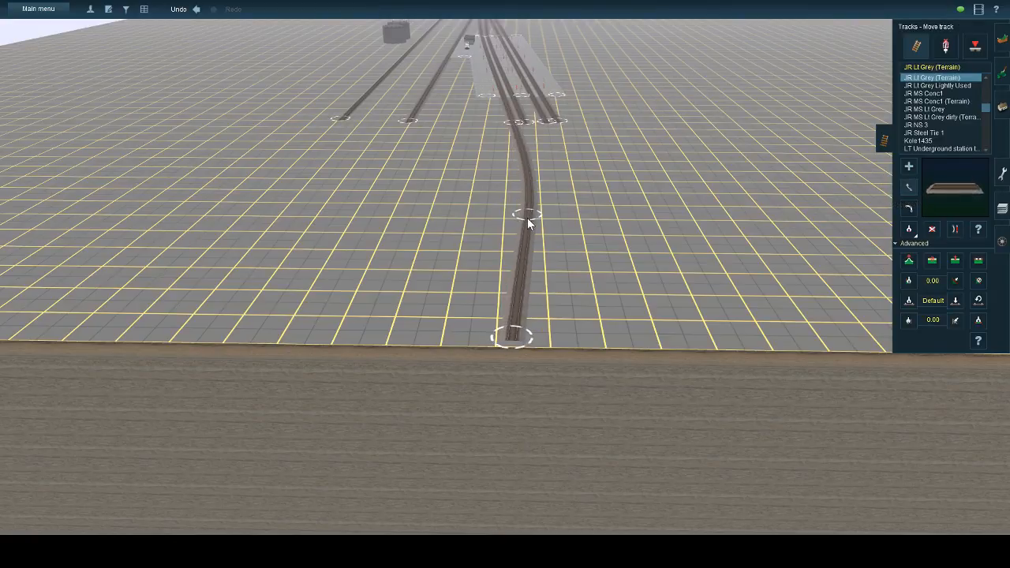
{"action": "left_click_drag", "start_coordinate": [524, 337], "coordinate": [537, 345]}
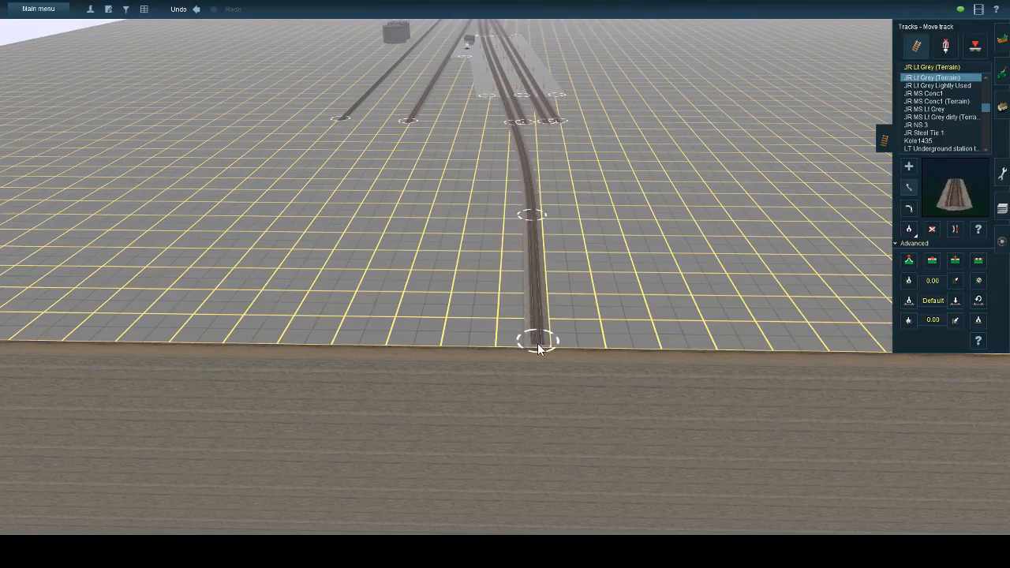
- Add a track section connecting the extension's middle joint to the open end of the second yard track
{"action": "key", "text": "Left"}
{"action": "key", "text": "Up"}
{"action": "left_click", "coordinate": [908, 166]}
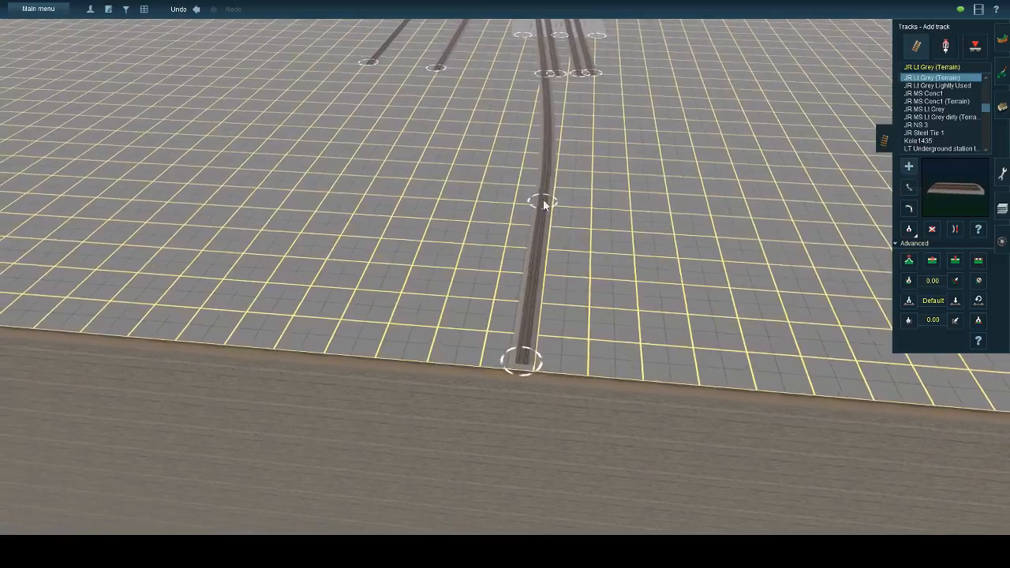
{"action": "left_click", "coordinate": [541, 201]}
{"action": "left_click", "coordinate": [559, 78]}
{"action": "key", "text": "Down"}
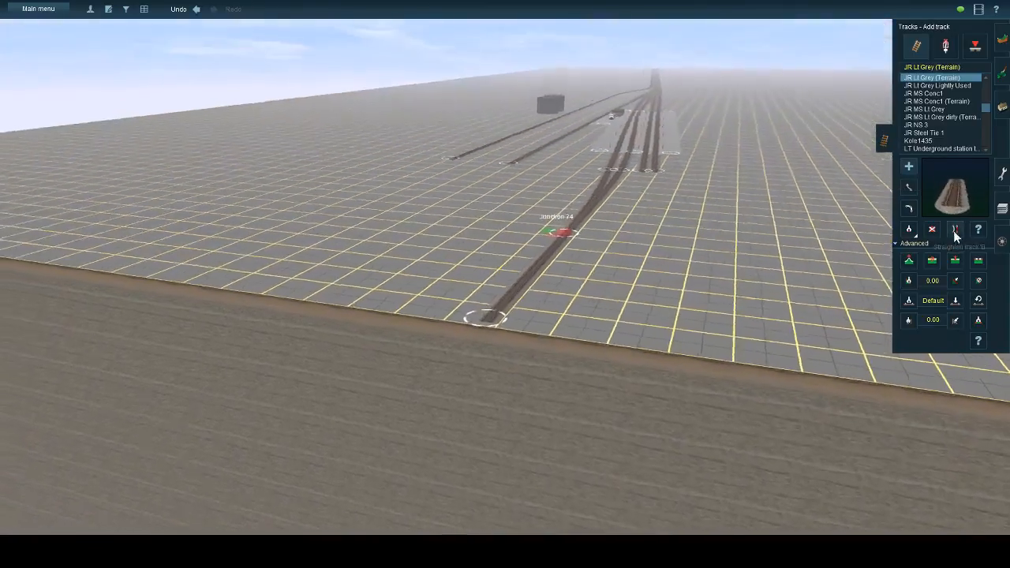
{"action": "left_click", "coordinate": [954, 230]}
{"action": "key", "text": "Up"}
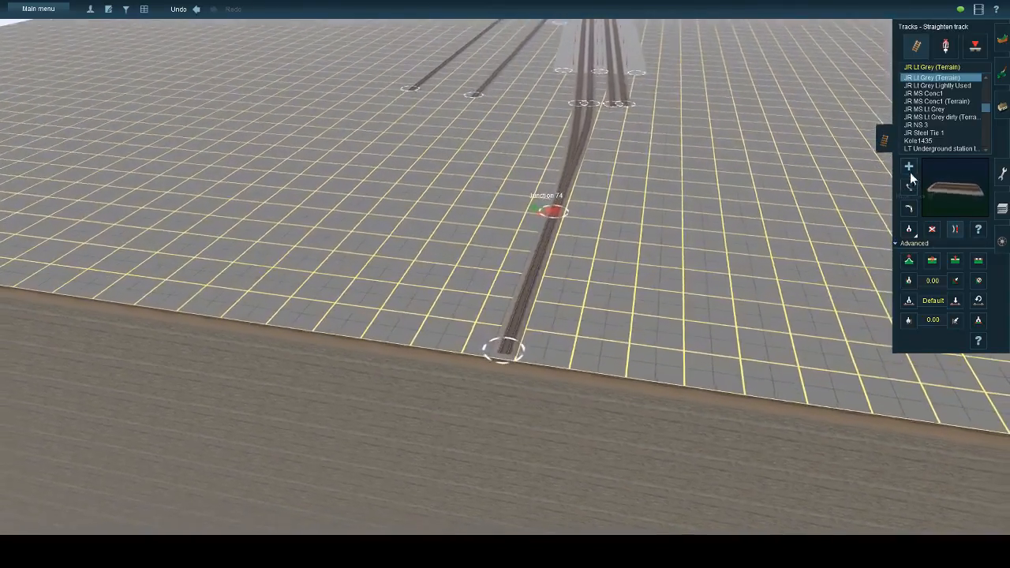
- Branch a track from the second yard track's end and run it in two sections to the baseboard edge
{"action": "left_click", "coordinate": [909, 169]}
{"action": "left_click", "coordinate": [585, 102]}
{"action": "left_click", "coordinate": [619, 206]}
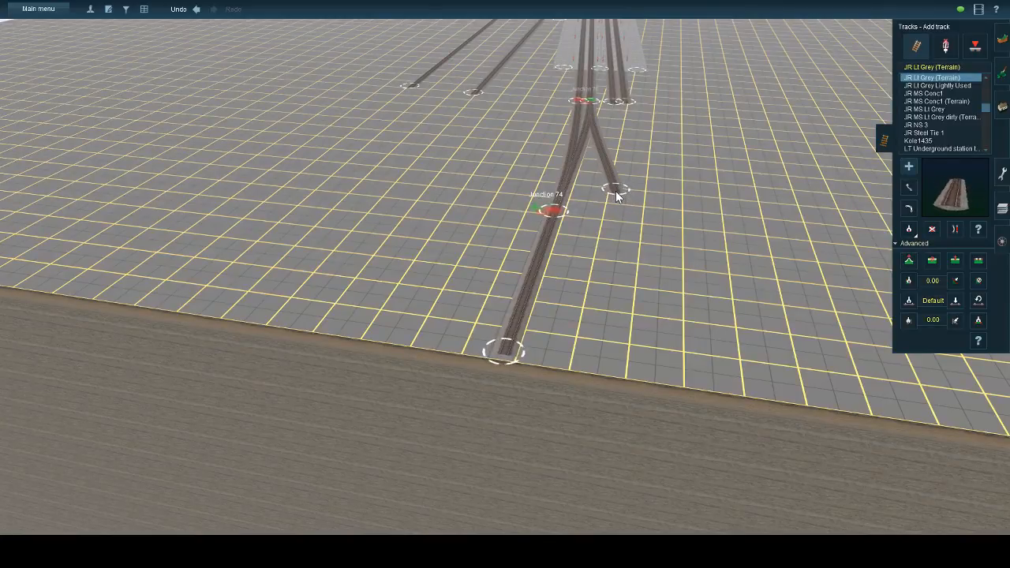
{"action": "left_click", "coordinate": [606, 188]}
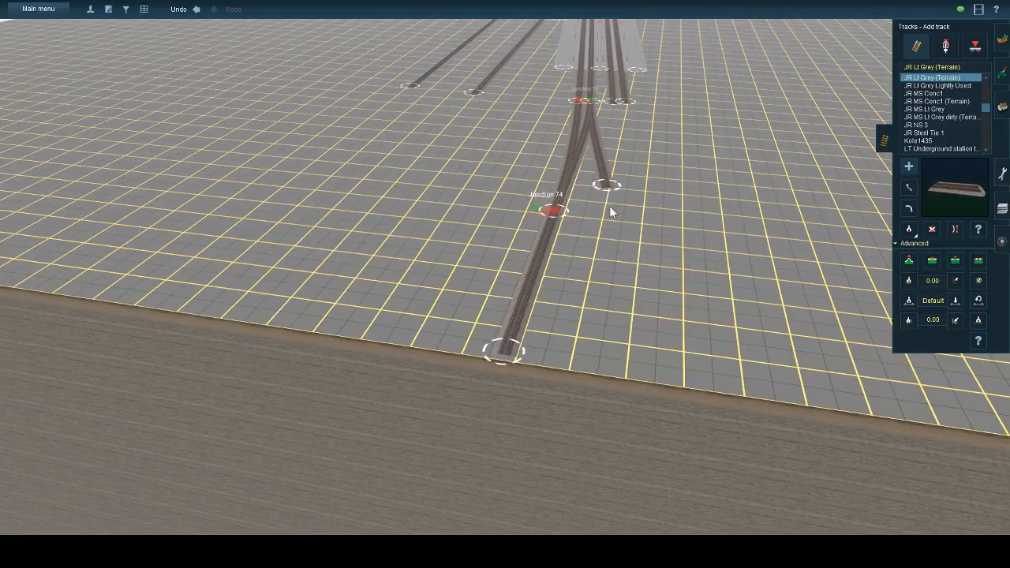
{"action": "left_click", "coordinate": [621, 367]}
{"action": "left_click", "coordinate": [908, 229]}
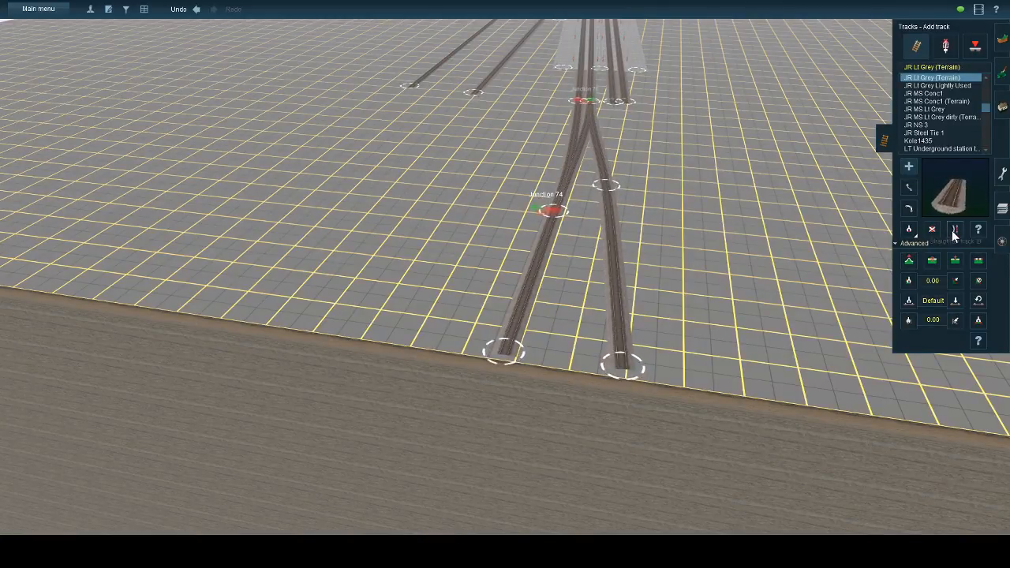
{"action": "scroll", "coordinate": [630, 367], "scroll_direction": "down", "scroll_amount": 3}
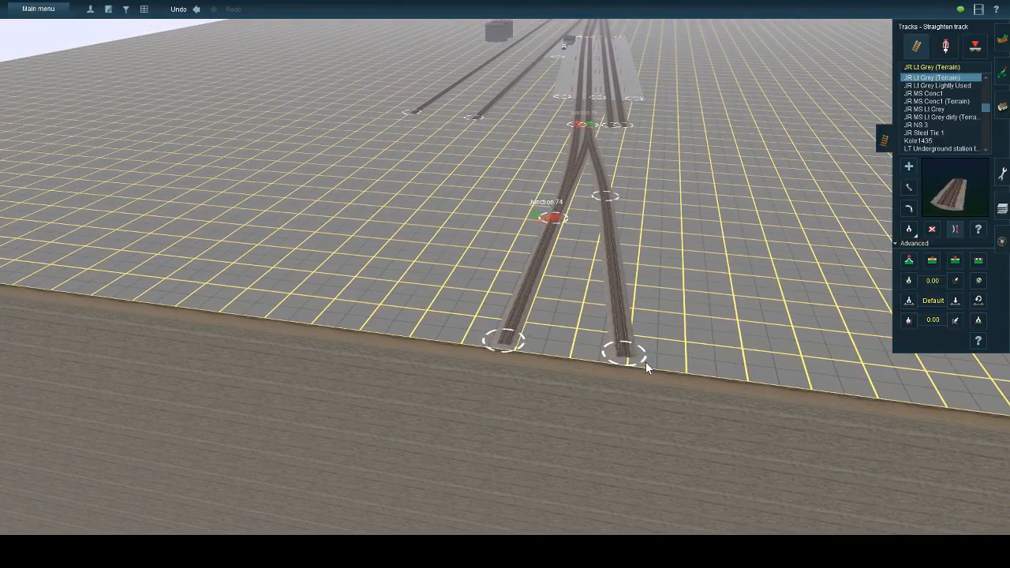
{"action": "left_click", "coordinate": [908, 168]}
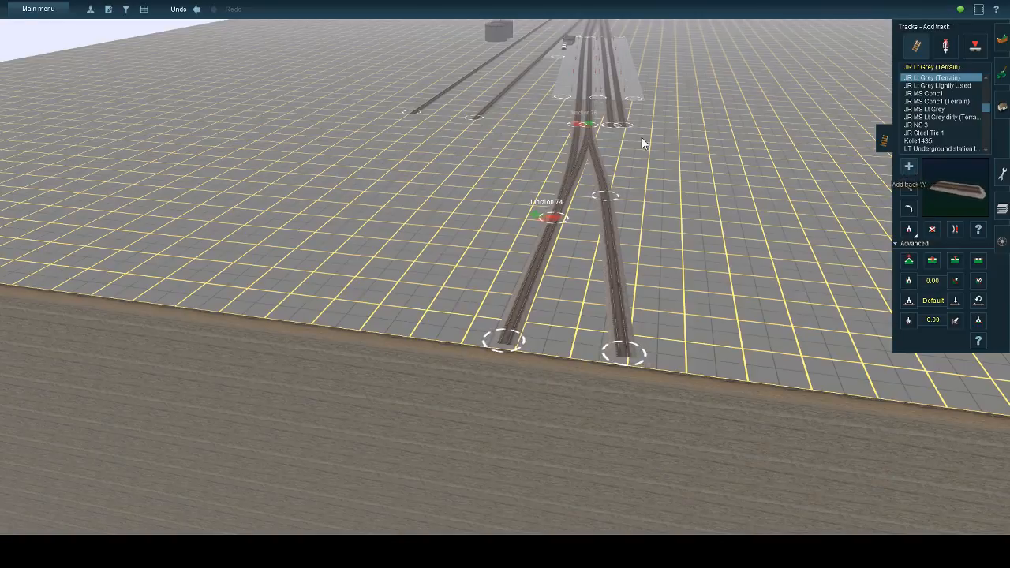
{"action": "left_click", "coordinate": [623, 125]}
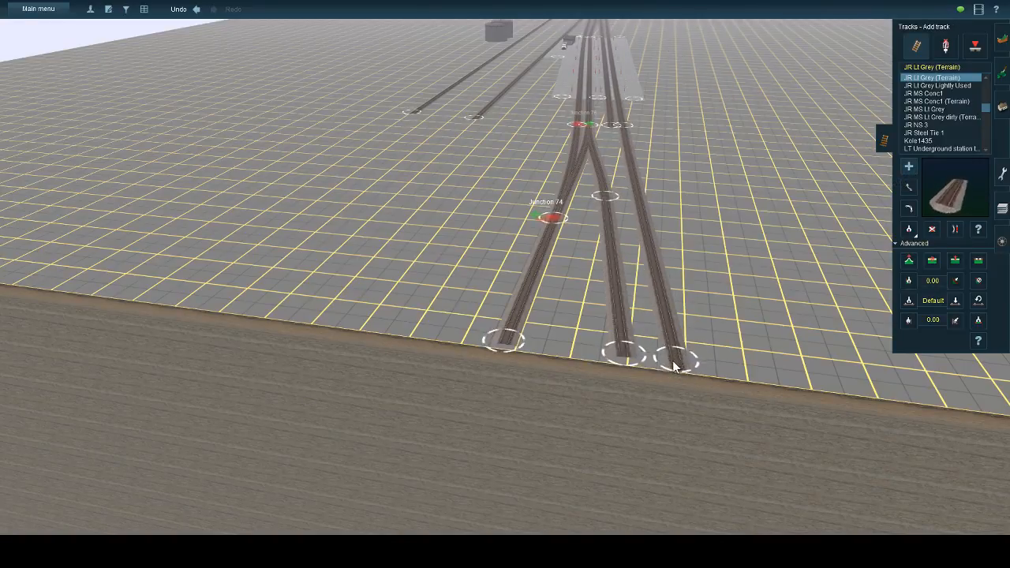
{"action": "key", "text": "Escape"}
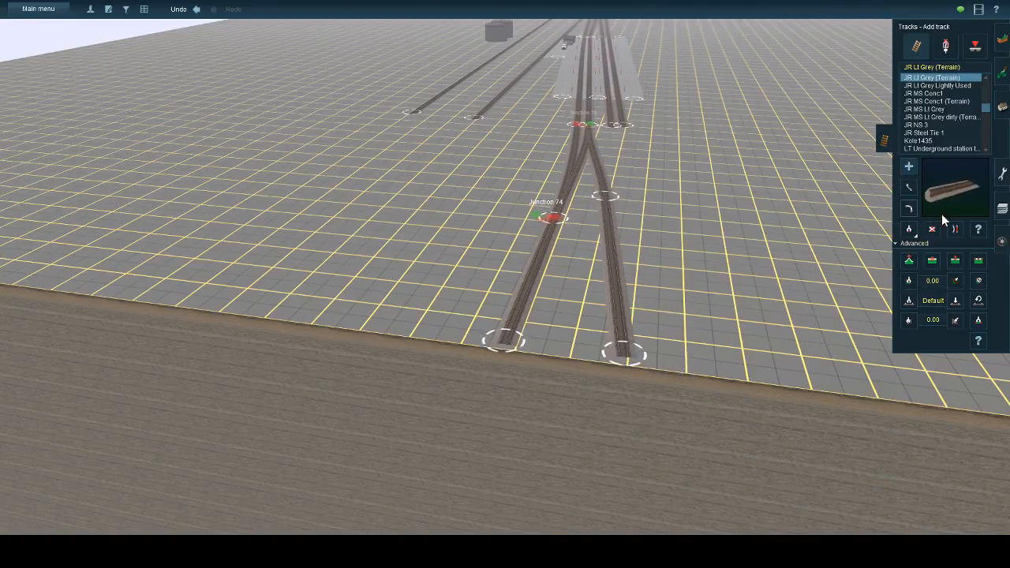
{"action": "left_click", "coordinate": [623, 125]}
{"action": "left_click", "coordinate": [606, 125]}
{"action": "key", "text": "Escape"}
{"action": "key", "text": "Escape"}
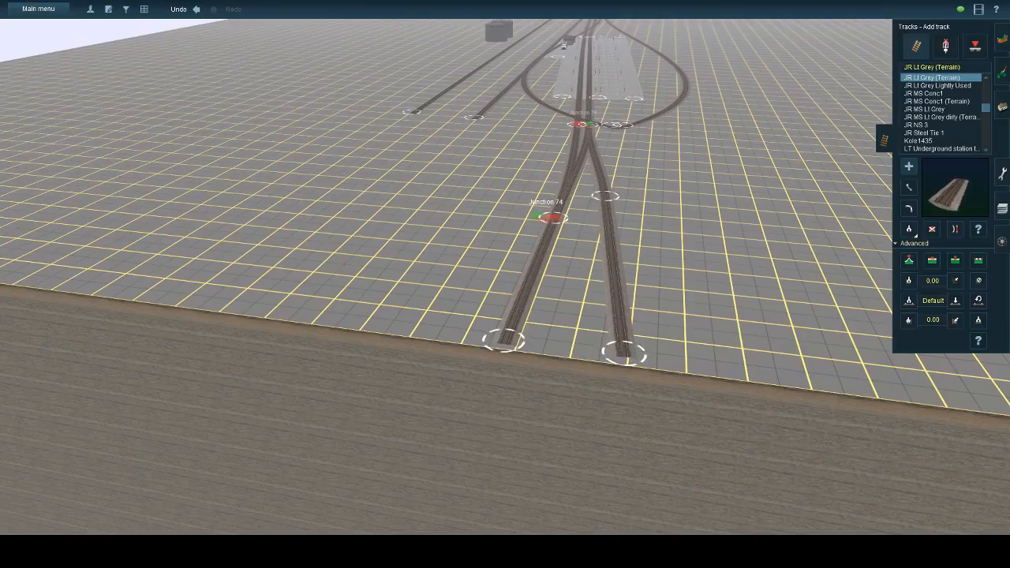
{"action": "left_click", "coordinate": [196, 9]}
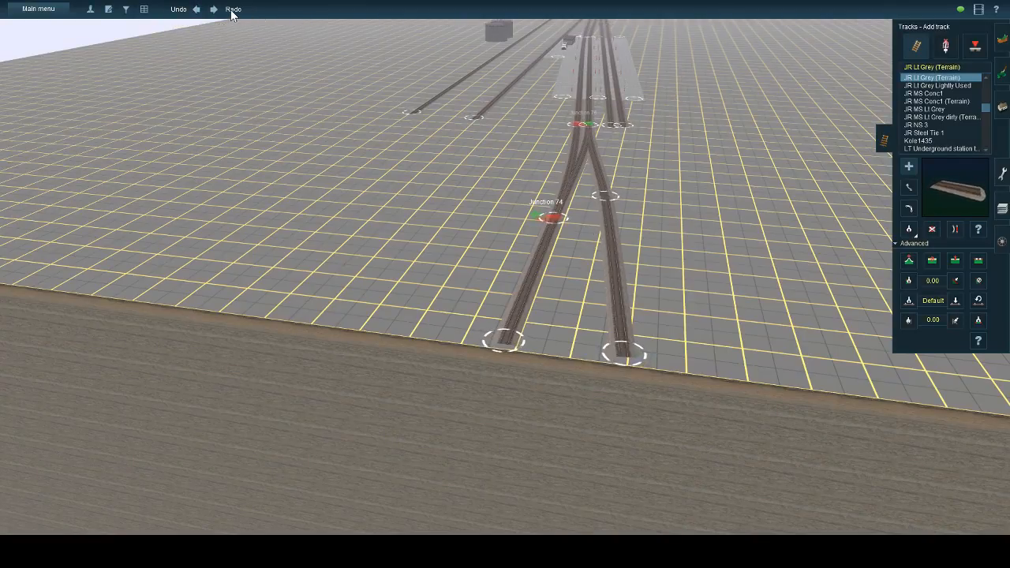
- Extend the third and fourth yard tracks to the baseboard edge, beside the end of the second track's extension
{"action": "left_click_drag", "start_coordinate": [623, 124], "coordinate": [639, 363]}
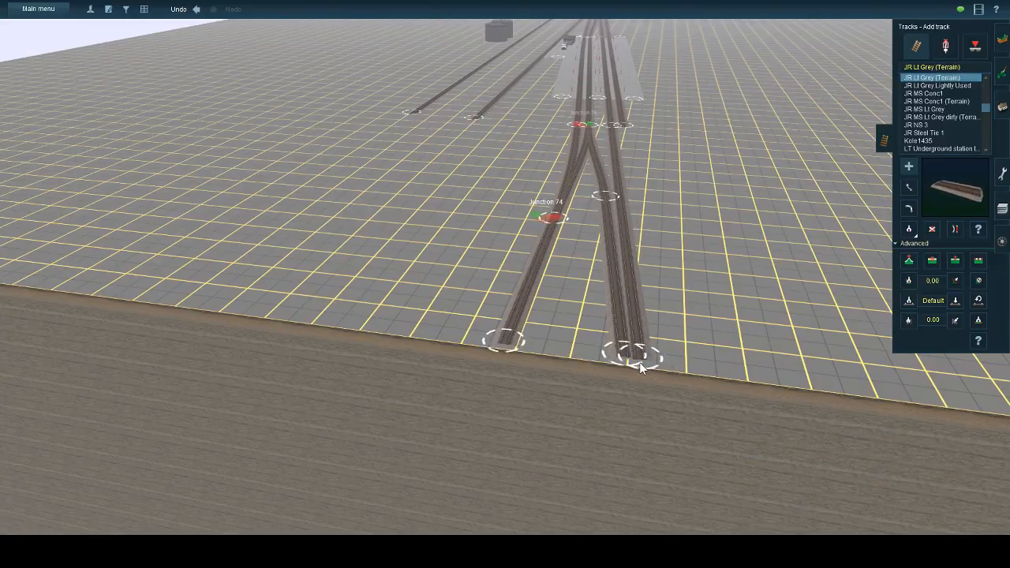
{"action": "left_click_drag", "start_coordinate": [627, 131], "coordinate": [662, 365]}
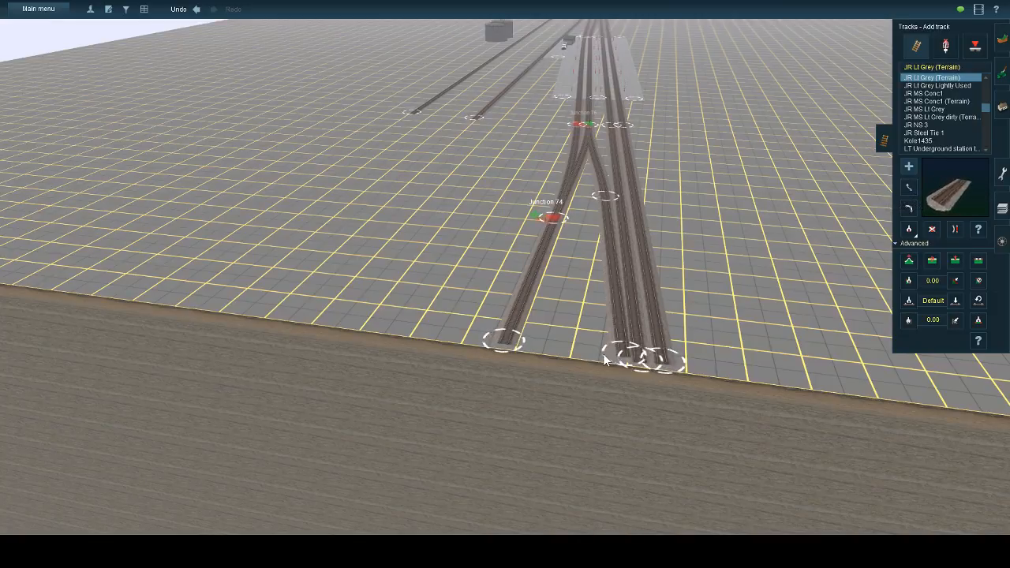
- Move the baseboard-edge end and middle joint of the second track's extension to space it evenly beside the two adjacent tracks
{"action": "left_click", "coordinate": [911, 191]}
{"action": "left_click_drag", "start_coordinate": [620, 336], "coordinate": [614, 357]}
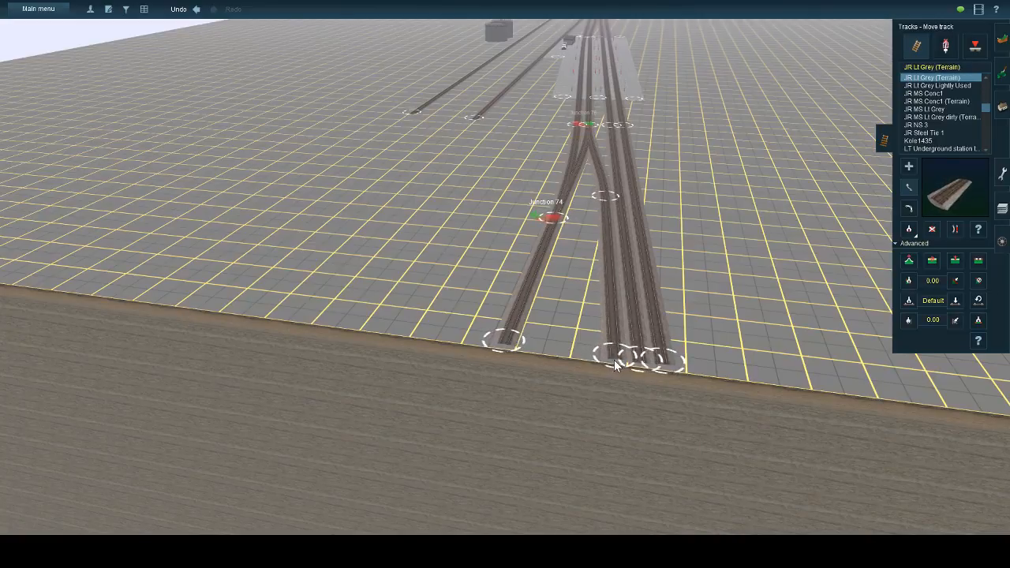
{"action": "left_click_drag", "start_coordinate": [601, 204], "coordinate": [603, 211]}
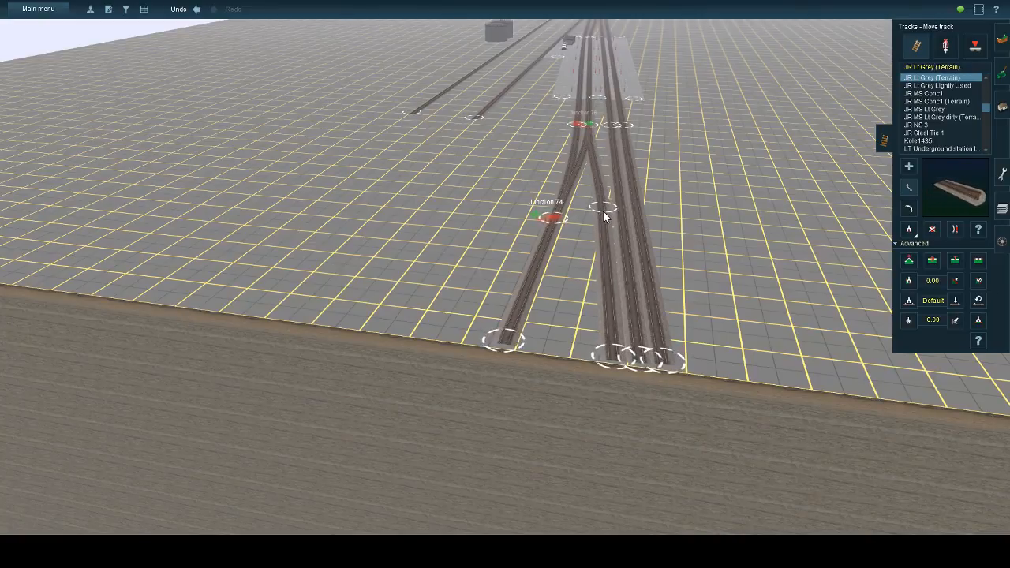
- Move the open ends of the two side tracks beside the yard out to the baseboard edge
{"action": "scroll", "coordinate": [601, 217], "scroll_direction": "down", "scroll_amount": 10}
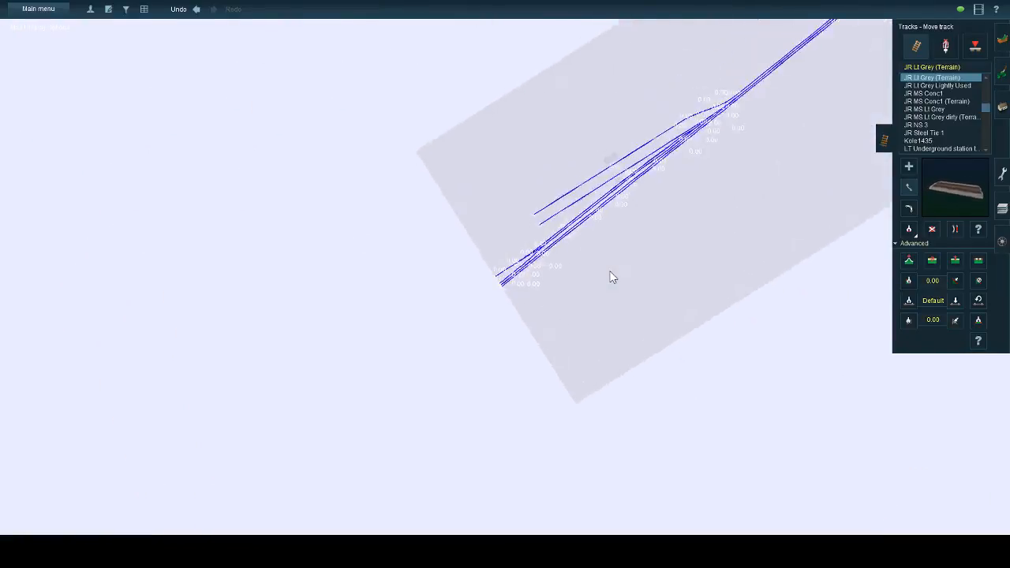
{"action": "right_click_drag", "start_coordinate": [610, 276], "coordinate": [980, 319]}
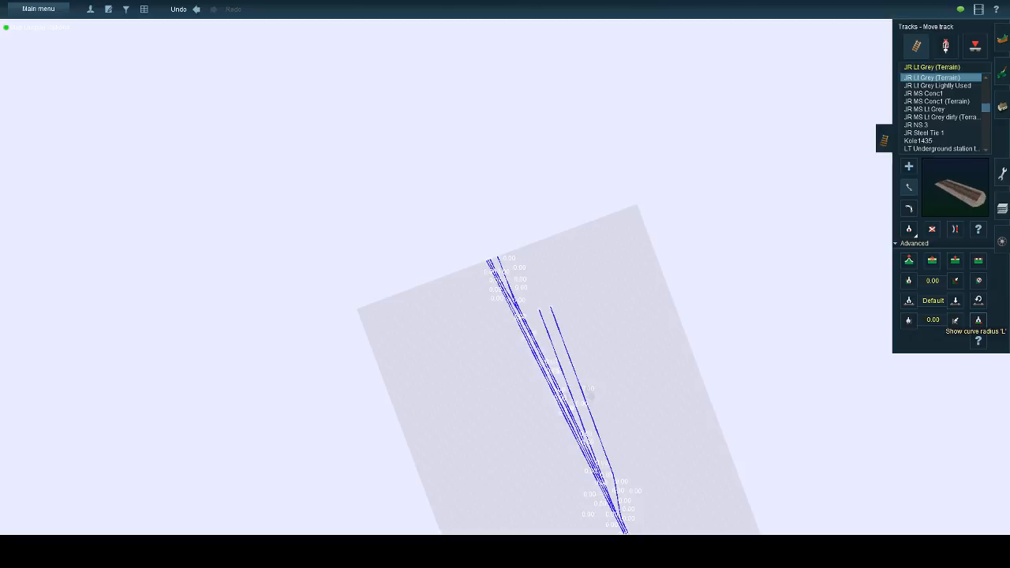
{"action": "scroll", "coordinate": [533, 274], "scroll_direction": "up", "scroll_amount": 5}
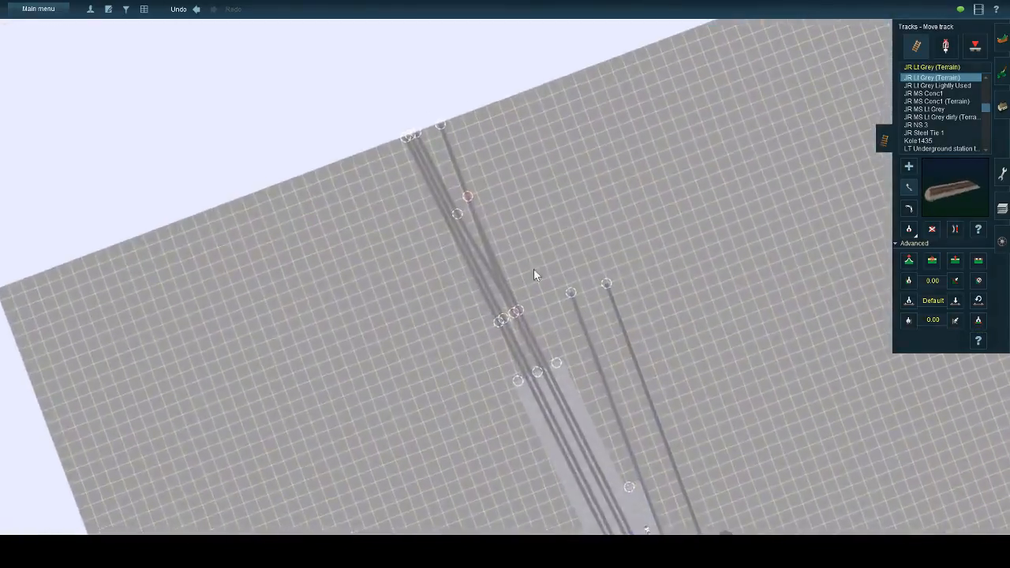
{"action": "key", "text": "Down"}
{"action": "key", "text": "Left"}
{"action": "right_click_drag", "start_coordinate": [544, 293], "coordinate": [508, 232]}
{"action": "left_click_drag", "start_coordinate": [545, 297], "coordinate": [554, 189]}
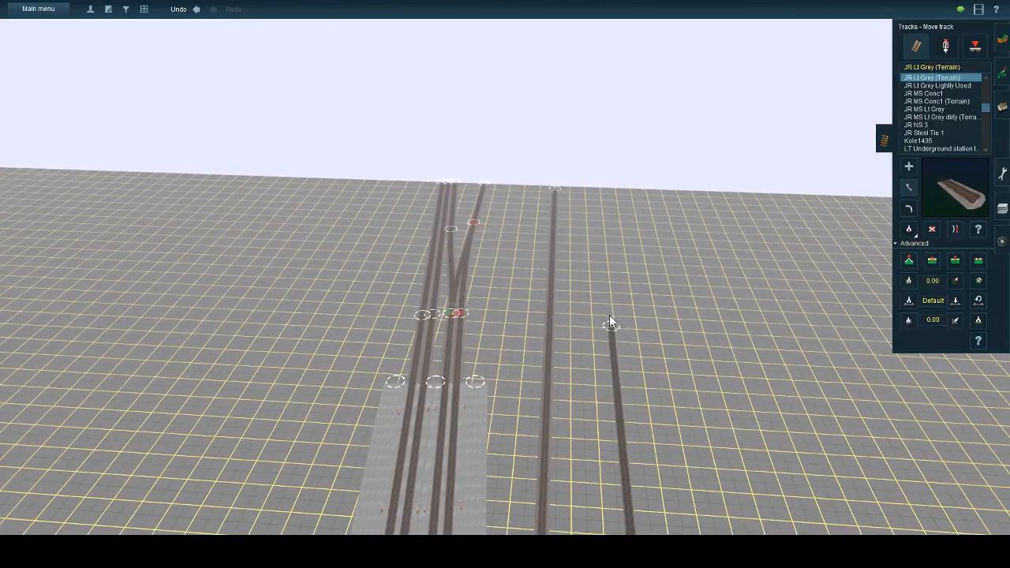
{"action": "left_click_drag", "start_coordinate": [609, 323], "coordinate": [604, 231]}
{"action": "left_click_drag", "start_coordinate": [600, 197], "coordinate": [601, 192]}
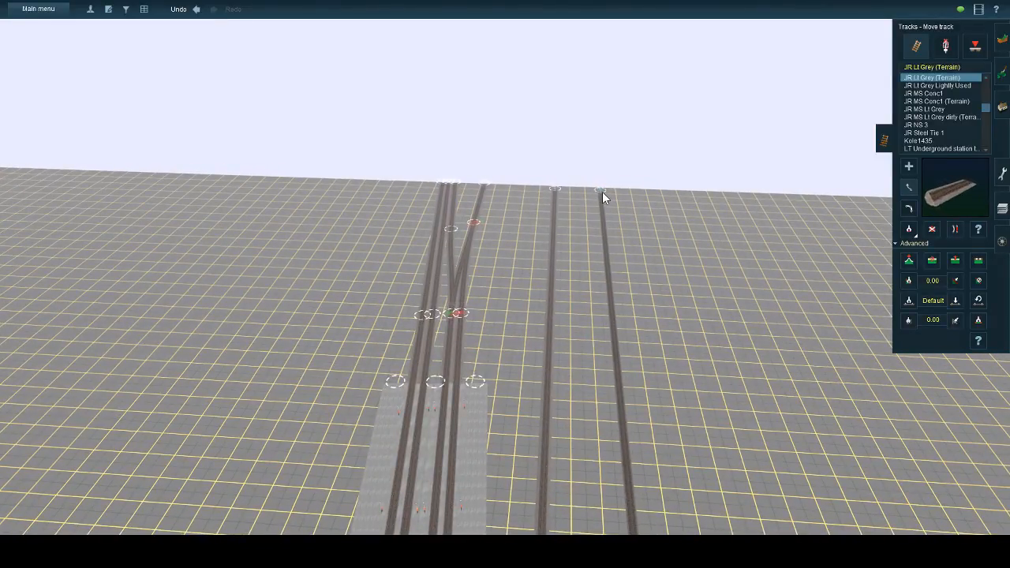
- Lay a JR Lt Grey Lightly Used track between the two side tracks, running out to the baseboard edge
{"action": "key", "text": "Left"}
{"action": "key", "text": "Left"}
{"action": "key", "text": "Right"}
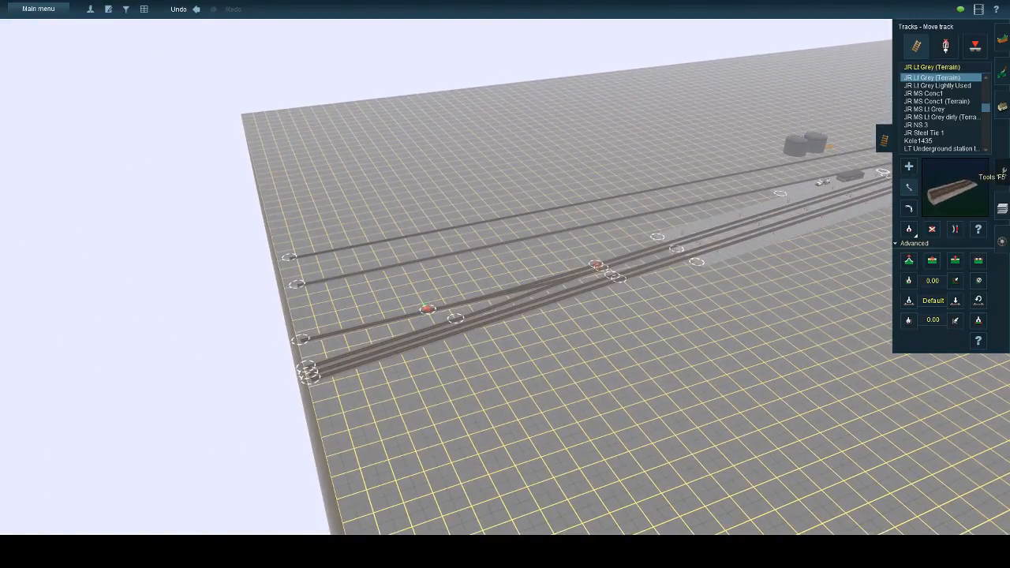
{"action": "right_click", "coordinate": [501, 243]}
{"action": "key", "text": "Left"}
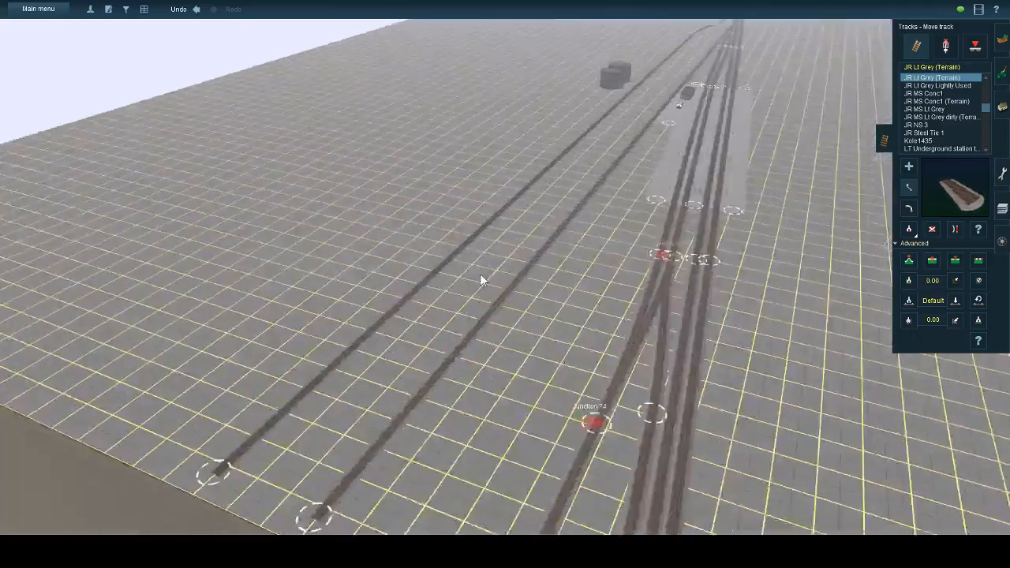
{"action": "left_click", "coordinate": [908, 166]}
{"action": "key", "text": "Down"}
{"action": "key", "text": "Up"}
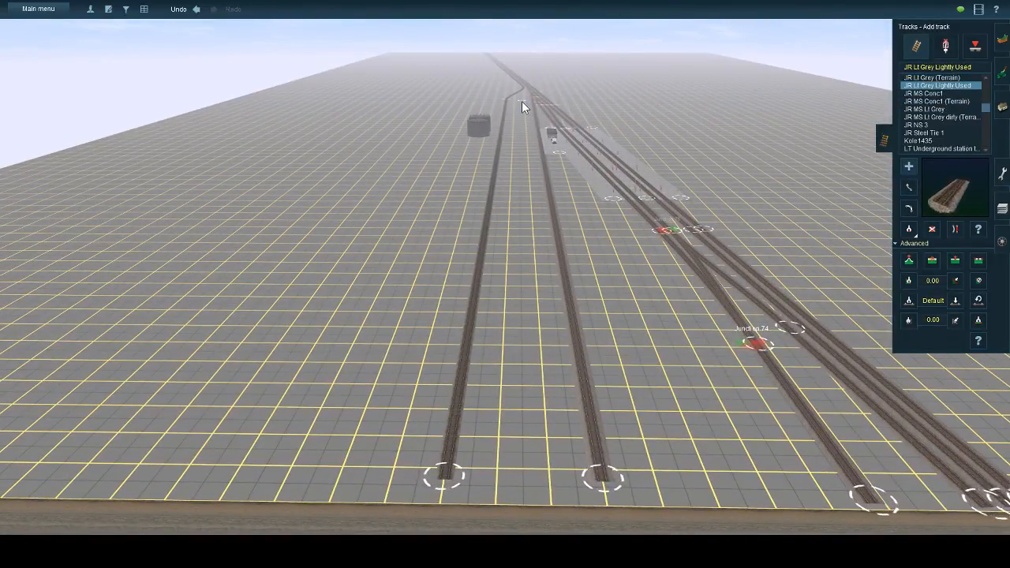
{"action": "left_click_drag", "start_coordinate": [521, 101], "coordinate": [521, 488]}
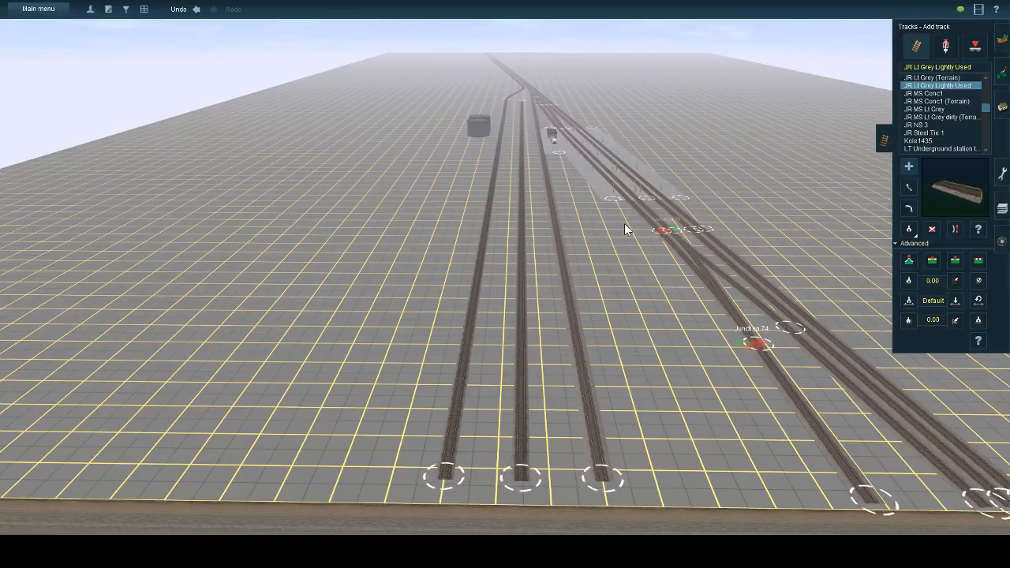
- Lay a shorter track between the side tracks and the yard extension, and place a buffer at its inner end
{"action": "mouse_move", "coordinate": [616, 236]}
{"action": "left_mouse_down"}
{"action": "mouse_move", "coordinate": [654, 455]}
{"action": "mouse_move", "coordinate": [698, 492]}
{"action": "left_mouse_up"}
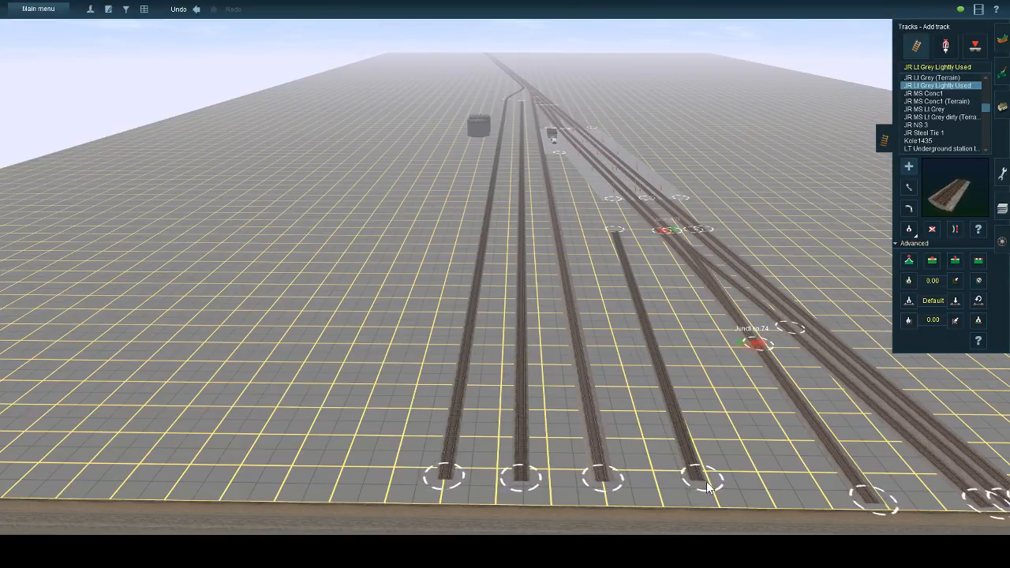
{"action": "left_click", "coordinate": [949, 46]}
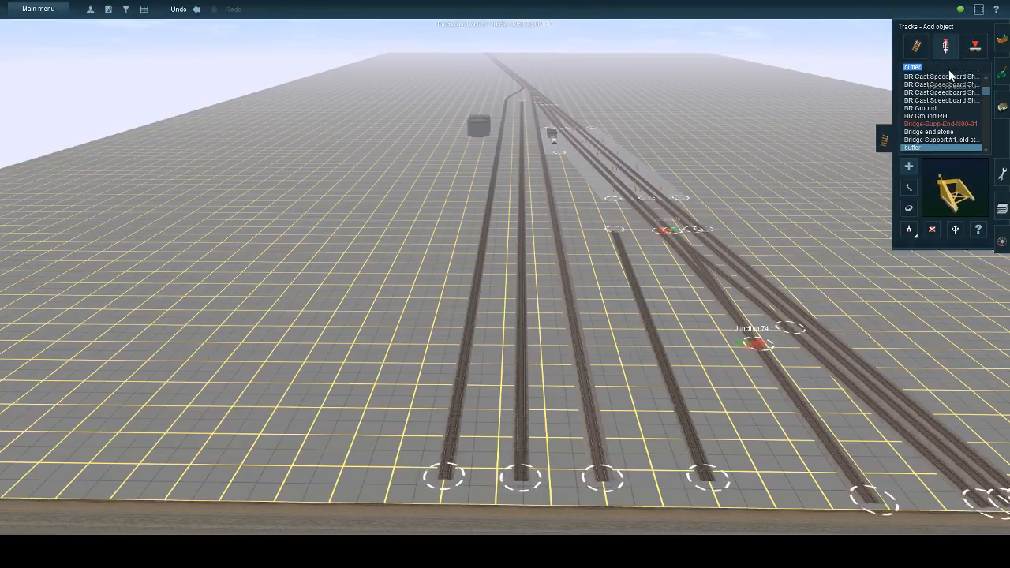
{"action": "left_click", "coordinate": [616, 235]}
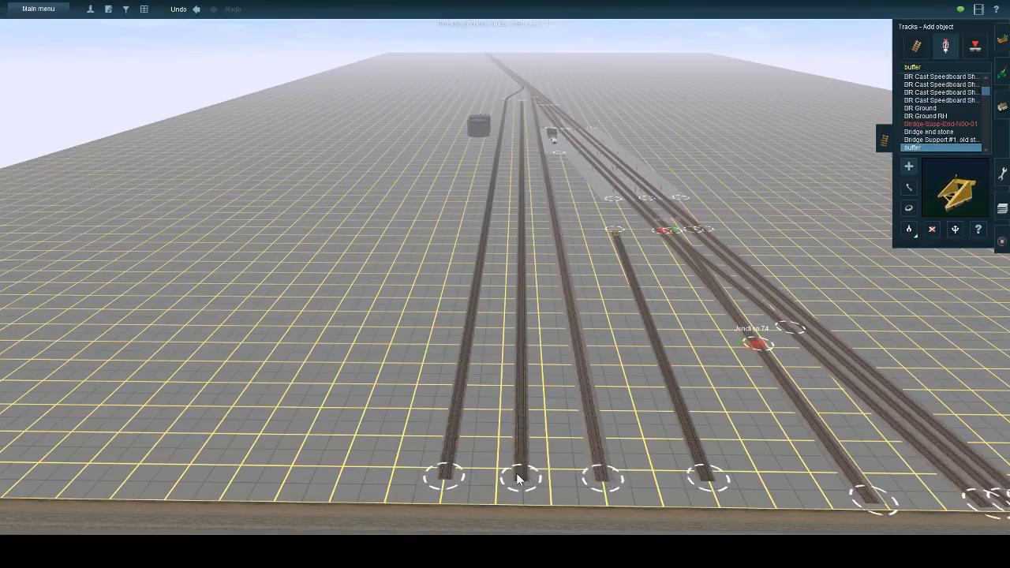
- Connect the new middle track's inner end to the junction ahead of the yard with a track section
{"action": "right_click", "coordinate": [509, 136]}
{"action": "key", "text": "Up"}
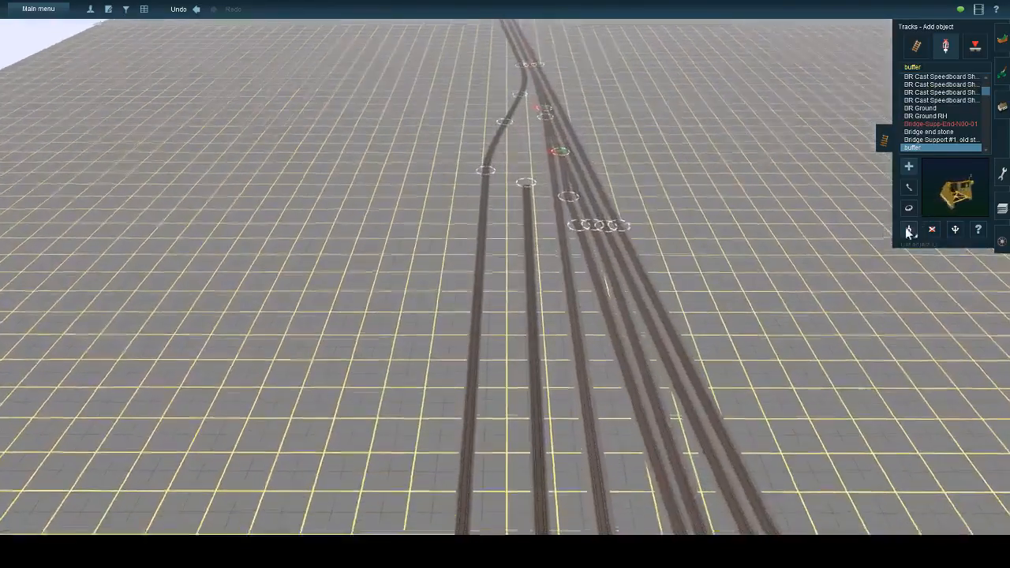
{"action": "left_click", "coordinate": [910, 229]}
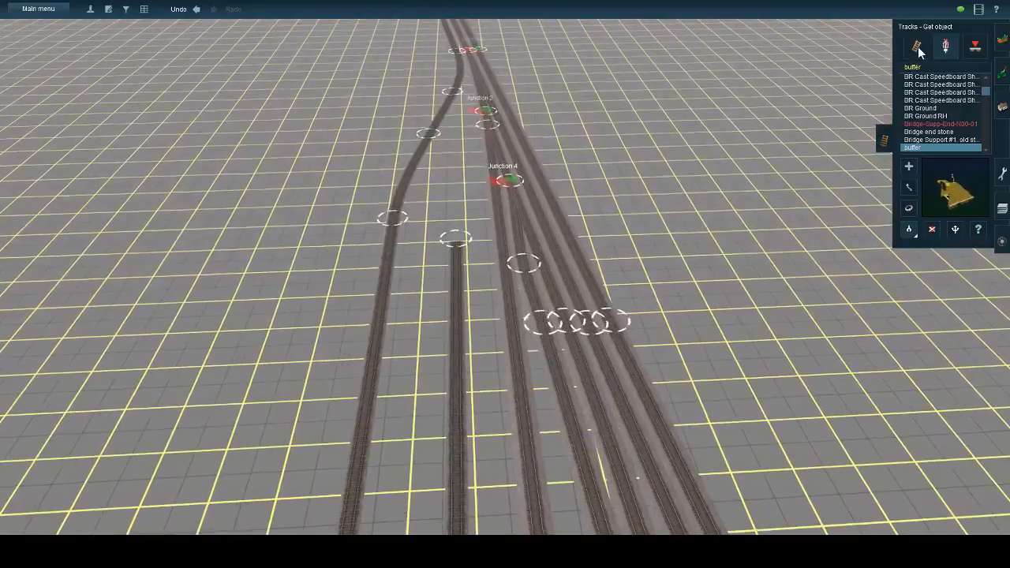
{"action": "left_click", "coordinate": [908, 190]}
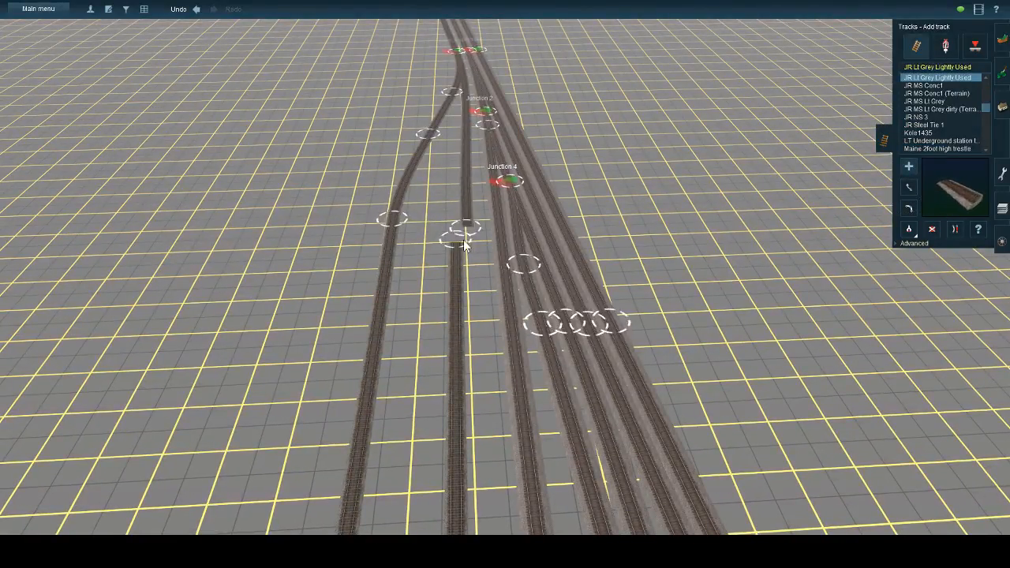
- Straighten the newly connected middle track
{"action": "right_click", "coordinate": [502, 450]}
{"action": "key", "text": "Down"}
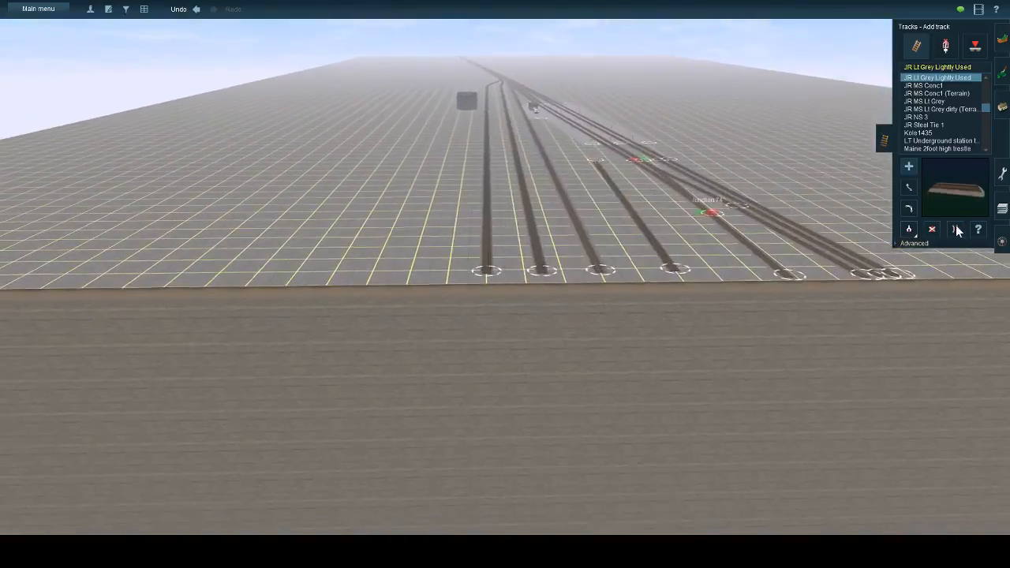
{"action": "left_click", "coordinate": [955, 226]}
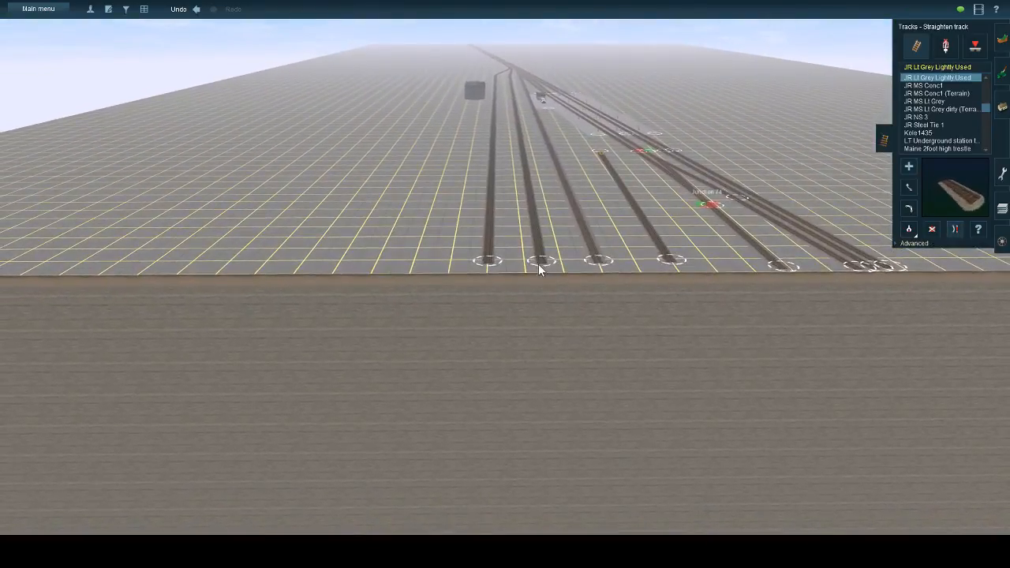
{"action": "right_click", "coordinate": [574, 255]}
{"action": "key", "text": "Left"}
{"action": "key", "text": "Up"}
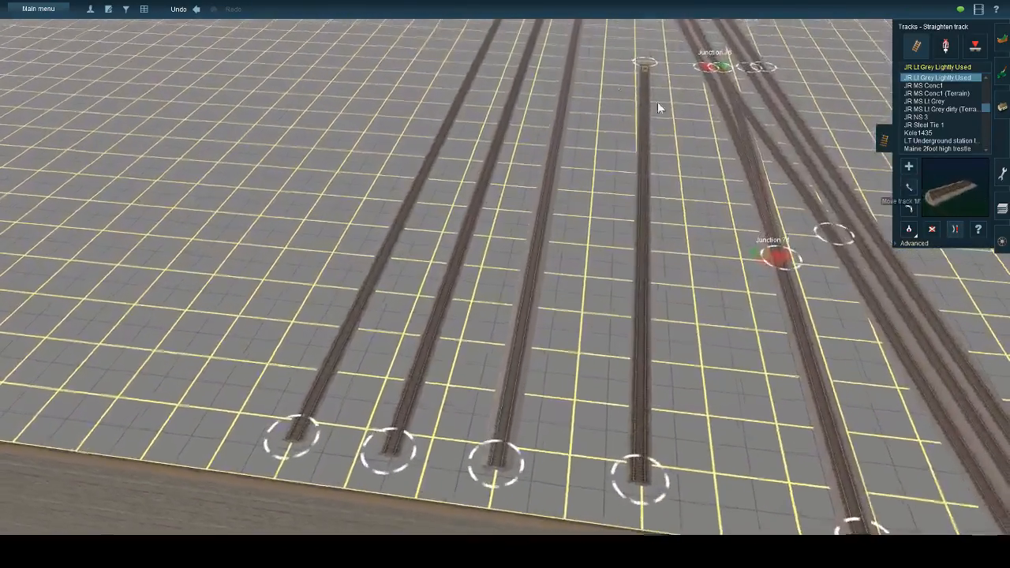
- Move the short buffered track's inner end forward to beside the corner of the concrete slab
{"action": "right_click", "coordinate": [648, 60]}
{"action": "key", "text": "Down"}
{"action": "scroll", "coordinate": [543, 195], "scroll_direction": "up", "scroll_amount": 4}
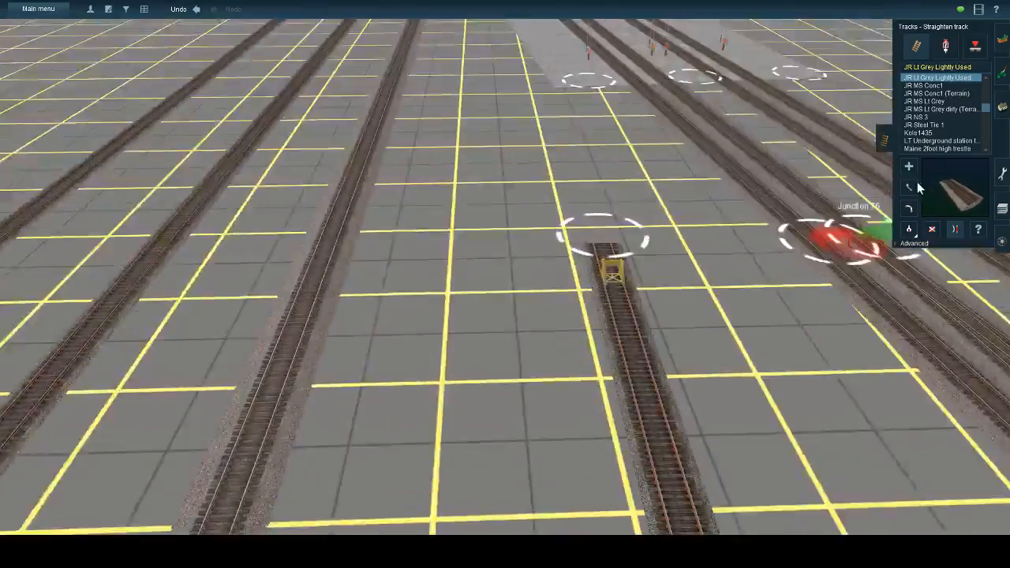
{"action": "left_click", "coordinate": [909, 187]}
{"action": "key", "text": "Left"}
{"action": "key", "text": "Up"}
{"action": "left_click_drag", "start_coordinate": [586, 295], "coordinate": [593, 150]}
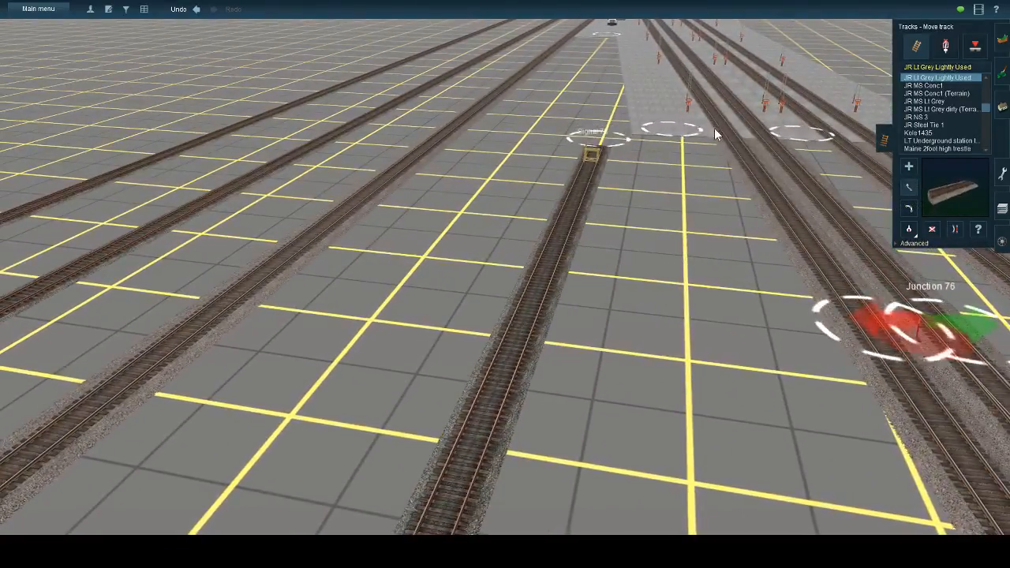
- Rotate the buffer on the short track to face the other way and move it closer to the track end
{"action": "key", "text": "Up"}
{"action": "left_click", "coordinate": [946, 49]}
{"action": "key", "text": "Left"}
{"action": "left_click", "coordinate": [907, 210]}
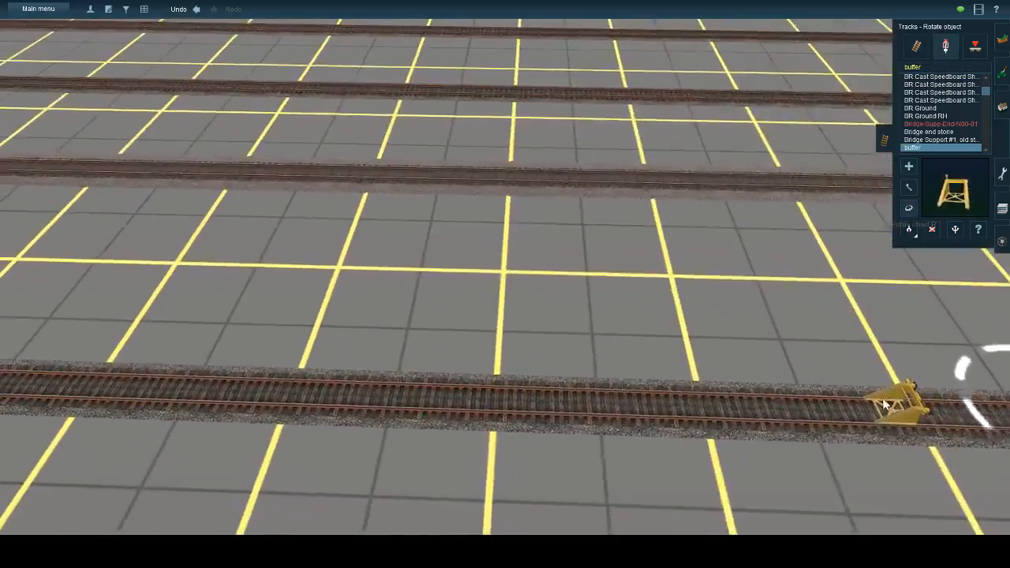
{"action": "left_click", "coordinate": [882, 398]}
{"action": "key", "text": "Up"}
{"action": "right_click", "coordinate": [820, 320]}
{"action": "left_click", "coordinate": [909, 187]}
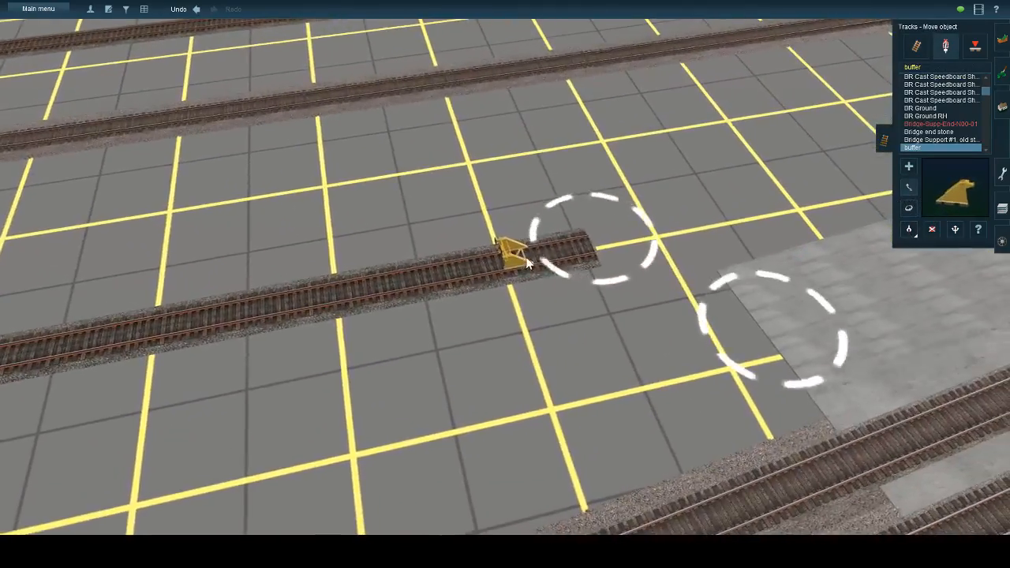
{"action": "left_click_drag", "start_coordinate": [516, 254], "coordinate": [556, 251]}
- Add a baseboard section beyond the edge where the yard and side tracks end
{"action": "scroll", "coordinate": [441, 335], "scroll_direction": "down", "scroll_amount": 6}
{"action": "key", "text": "Left"}
{"action": "key", "text": "Up"}
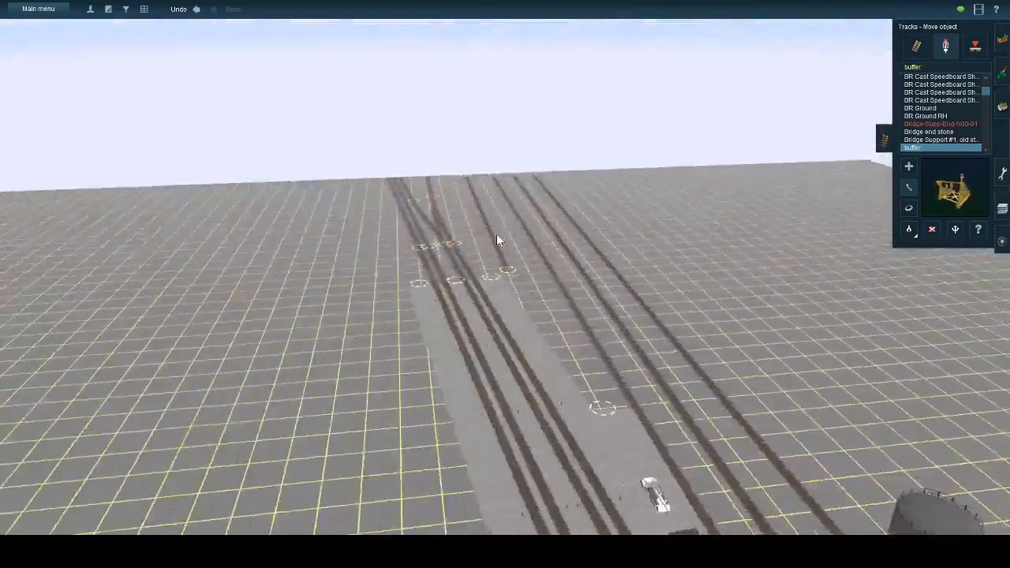
{"action": "key", "text": "Left"}
{"action": "key", "text": "Up"}
{"action": "scroll", "coordinate": [543, 263], "scroll_direction": "down", "scroll_amount": 4}
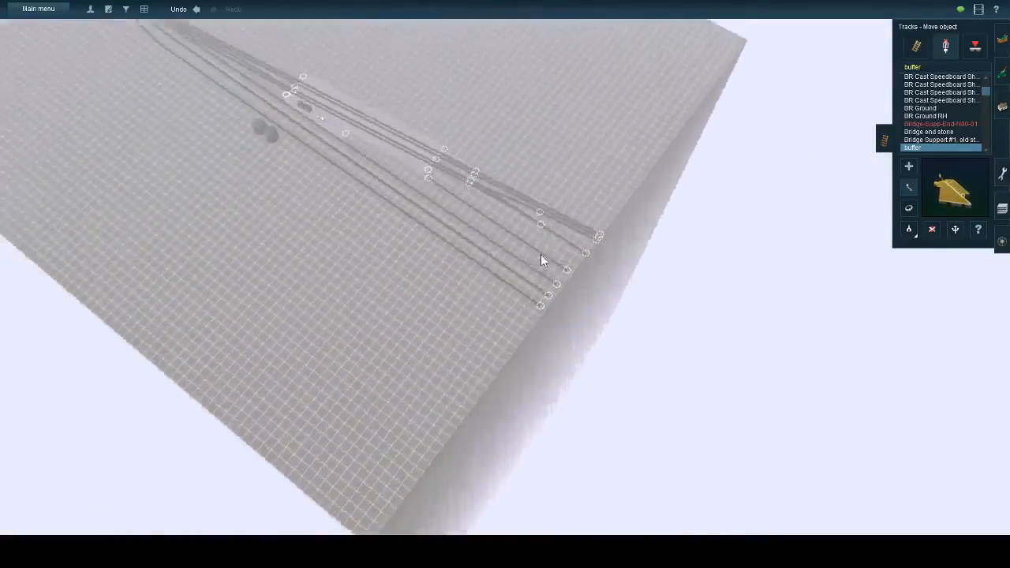
{"action": "key", "text": "Left"}
{"action": "scroll", "coordinate": [536, 253], "scroll_direction": "up", "scroll_amount": 2}
{"action": "key", "text": "Down"}
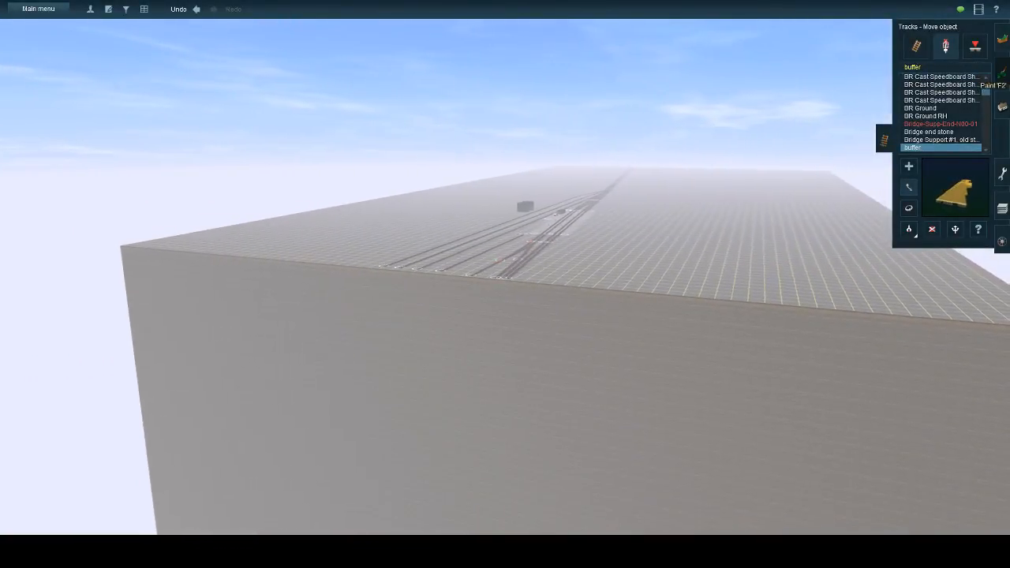
{"action": "key", "text": "Left"}
{"action": "key", "text": "Up"}
{"action": "left_click", "coordinate": [1000, 43]}
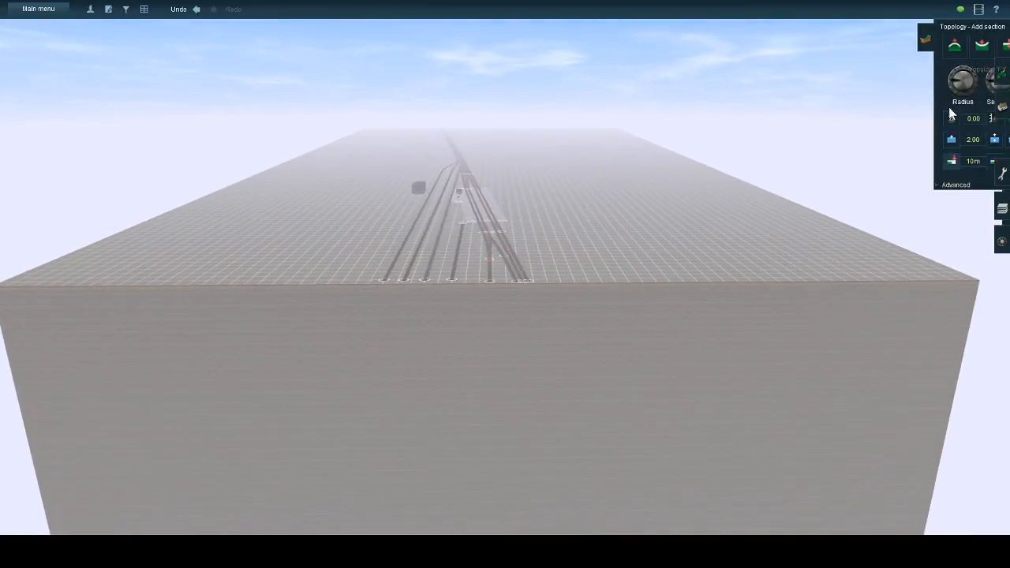
{"action": "left_click", "coordinate": [581, 315]}
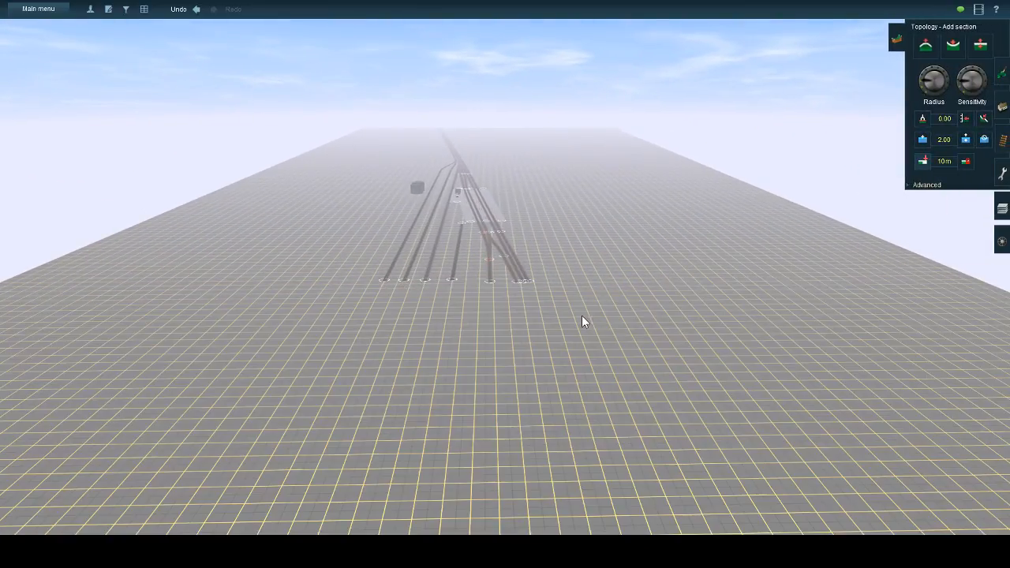
- Place a CSX GP38-2 YN2 locomotive on the slab track between the fuel cranes, and select the CSX GP38-2 YN3 model
{"action": "right_click", "coordinate": [540, 235]}
{"action": "key", "text": "Left"}
{"action": "scroll", "coordinate": [536, 216], "scroll_direction": "up", "scroll_amount": 2}
{"action": "key", "text": "Left"}
{"action": "key", "text": "Up"}
{"action": "right_click", "coordinate": [403, 268]}
{"action": "scroll", "coordinate": [487, 241], "scroll_direction": "up", "scroll_amount": 3}
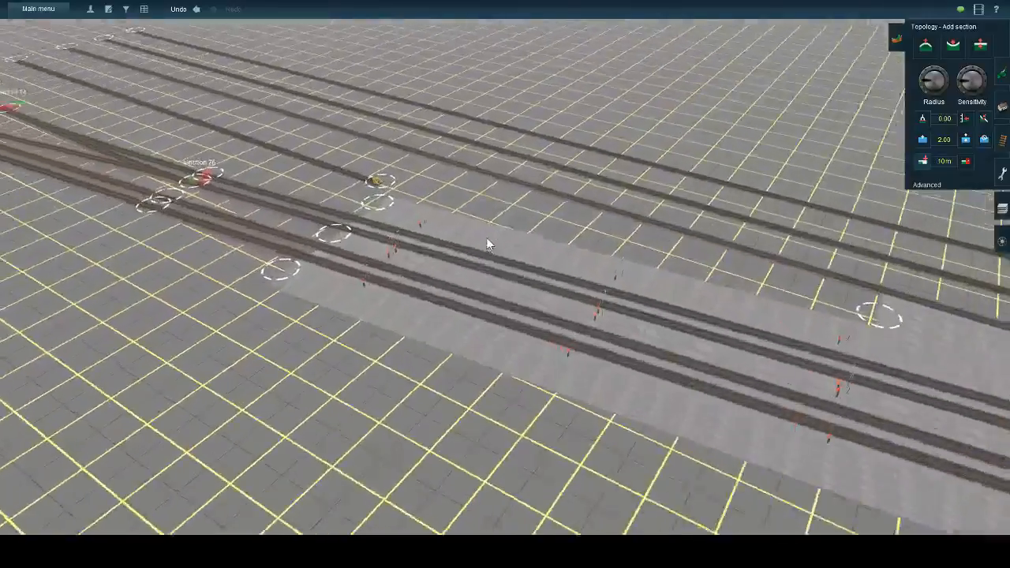
{"action": "key", "text": "Down"}
{"action": "left_click", "coordinate": [1000, 240]}
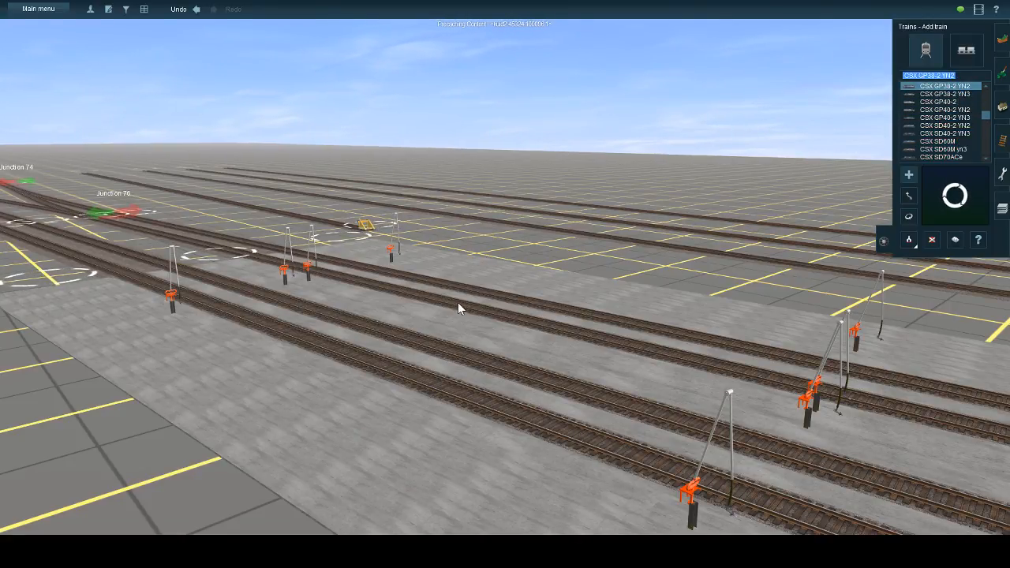
{"action": "left_click", "coordinate": [570, 327]}
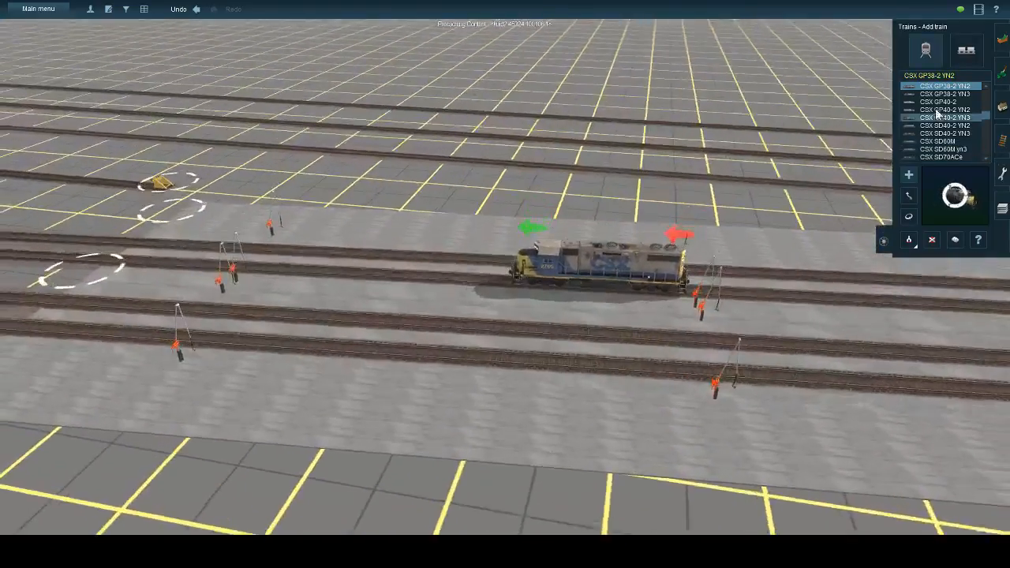
{"action": "left_click", "coordinate": [947, 95]}
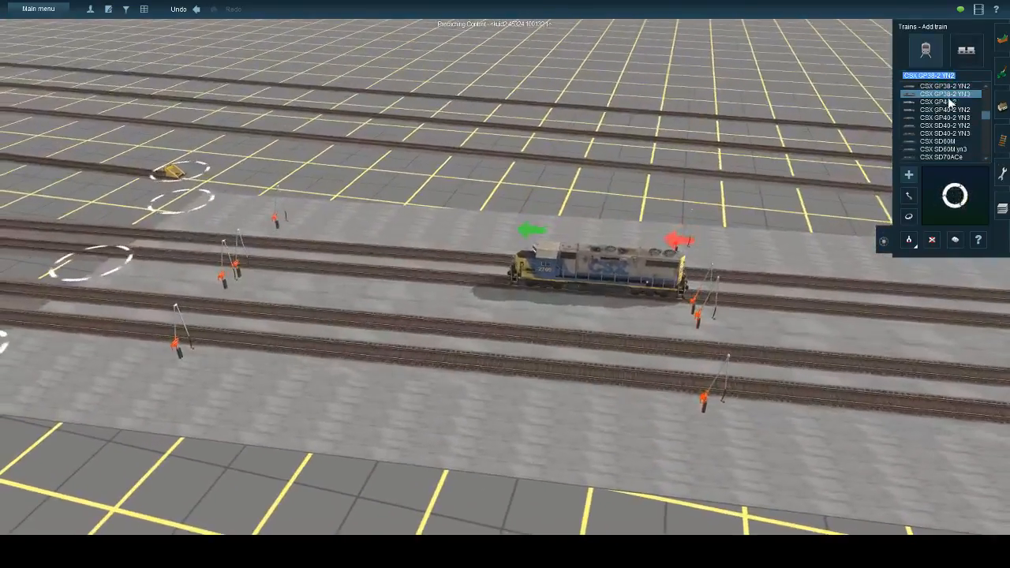
{"action": "left_click", "coordinate": [905, 221]}
- Try to extend the outermost yard track from its open end onto the new baseboard section
{"action": "right_click_drag", "start_coordinate": [779, 301], "coordinate": [545, 532]}
{"action": "scroll", "coordinate": [573, 384], "scroll_direction": "down", "scroll_amount": 3}
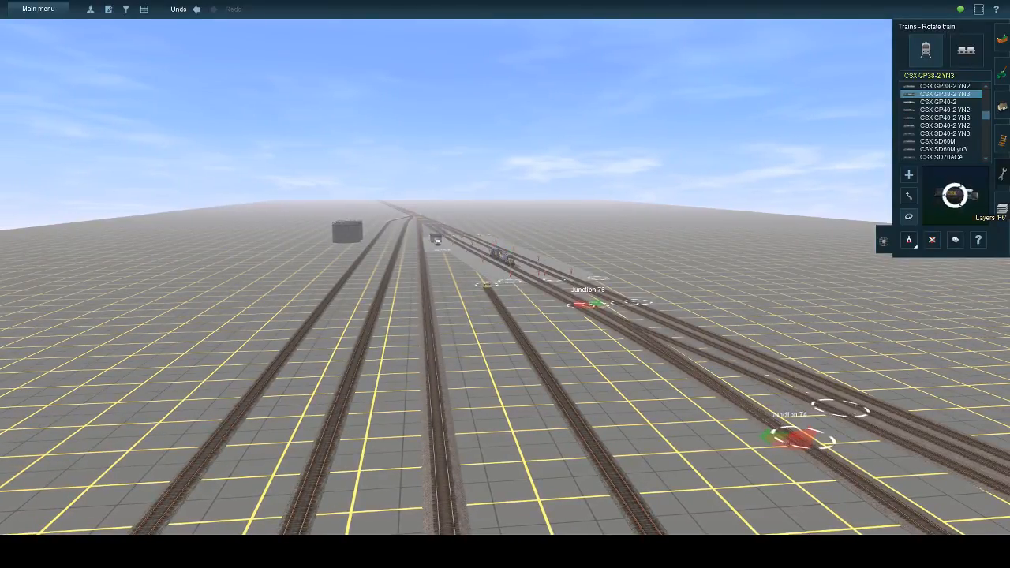
{"action": "right_click_drag", "start_coordinate": [623, 394], "coordinate": [431, 352]}
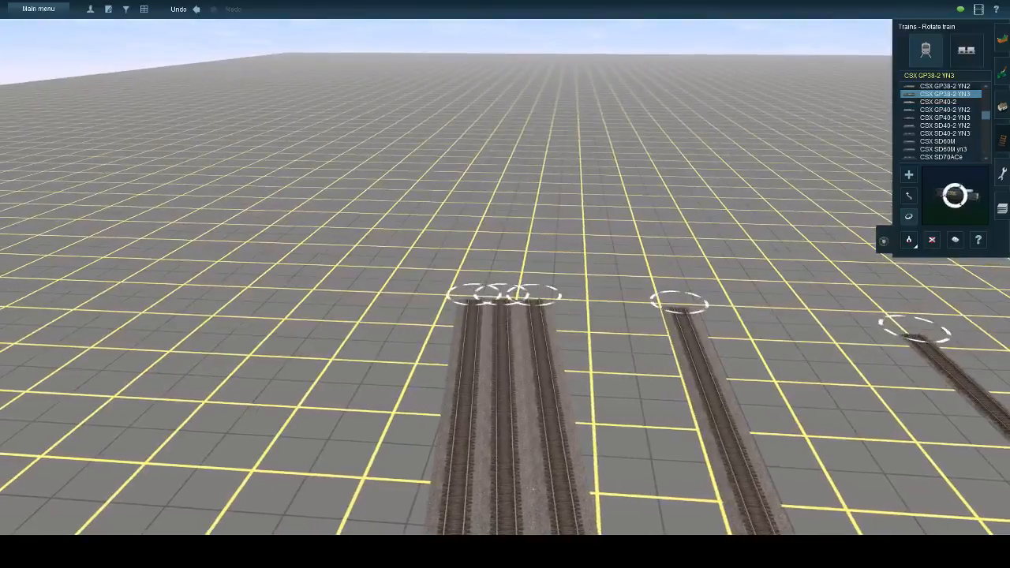
{"action": "left_click", "coordinate": [1000, 142]}
{"action": "left_click", "coordinate": [915, 47]}
{"action": "left_click", "coordinate": [481, 295]}
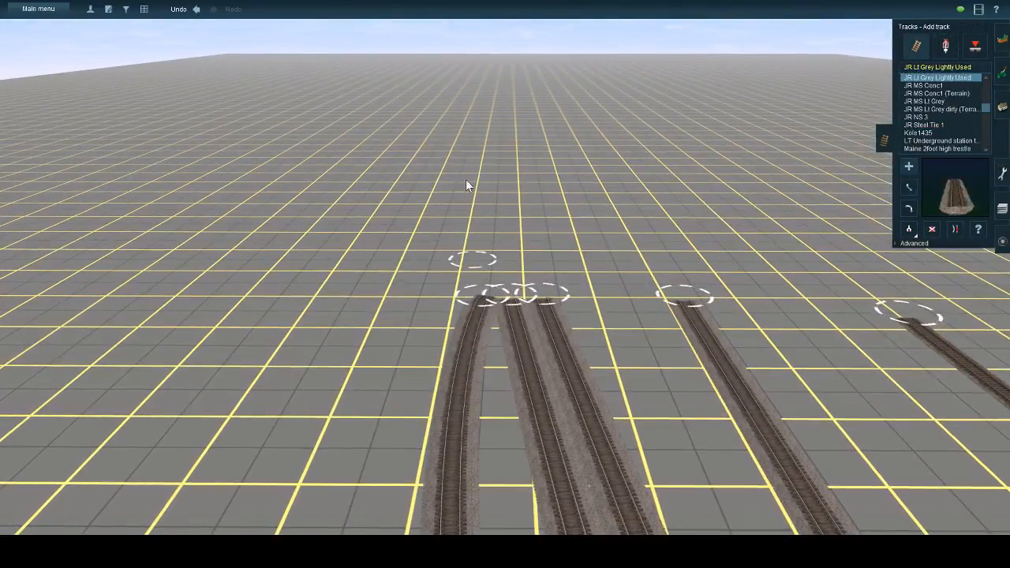
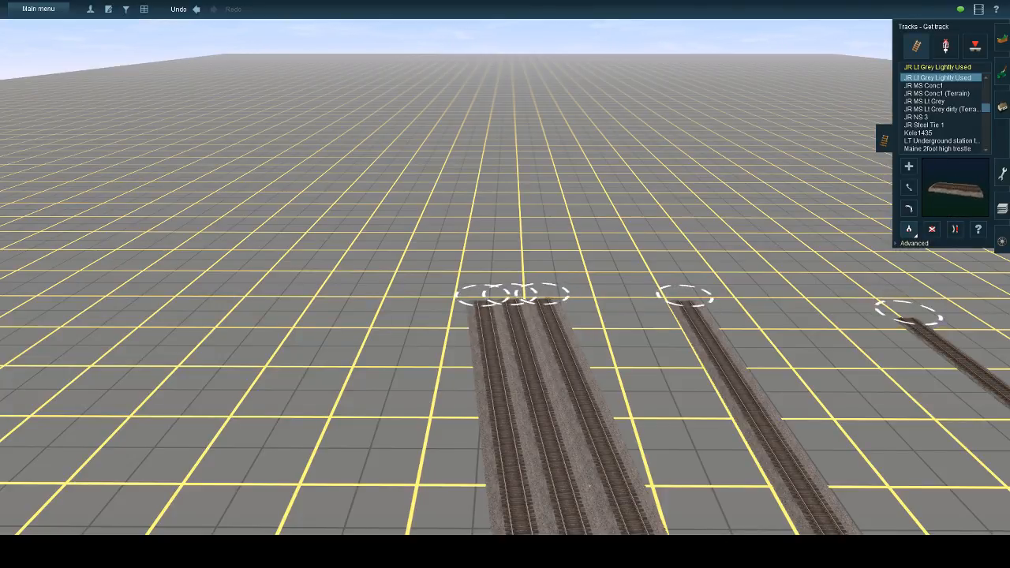
- Get the JR Lt Grey (Terrain) track type and extend the main track nearest the side tracks with two sections onto the new baseboard
{"action": "scroll", "coordinate": [505, 276], "scroll_direction": "down", "scroll_amount": 10}
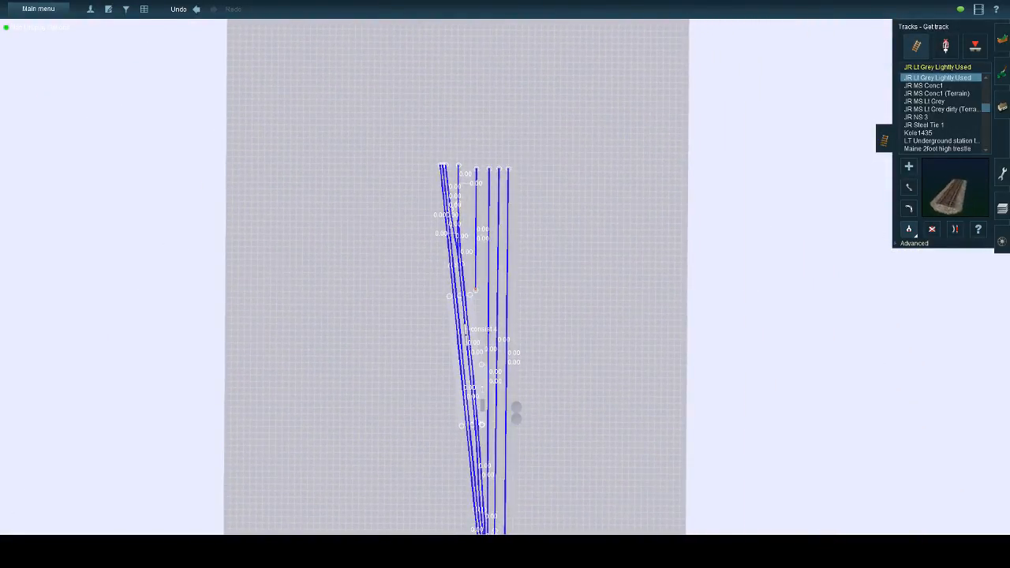
{"action": "scroll", "coordinate": [529, 199], "scroll_direction": "up", "scroll_amount": 10}
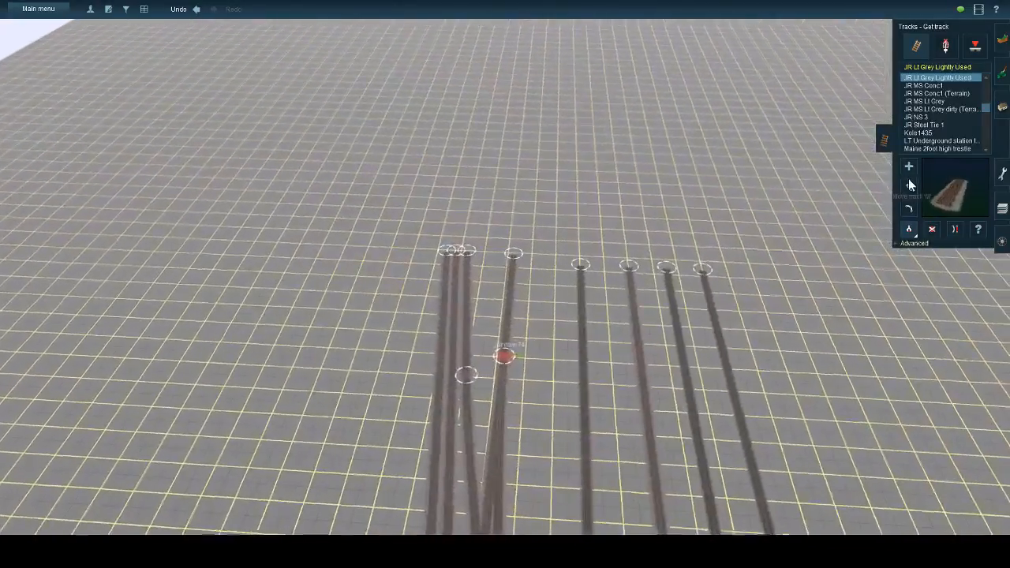
{"action": "left_click", "coordinate": [907, 185]}
{"action": "left_click", "coordinate": [905, 227]}
{"action": "left_click", "coordinate": [467, 248]}
{"action": "scroll", "coordinate": [466, 234], "scroll_direction": "up", "scroll_amount": 4}
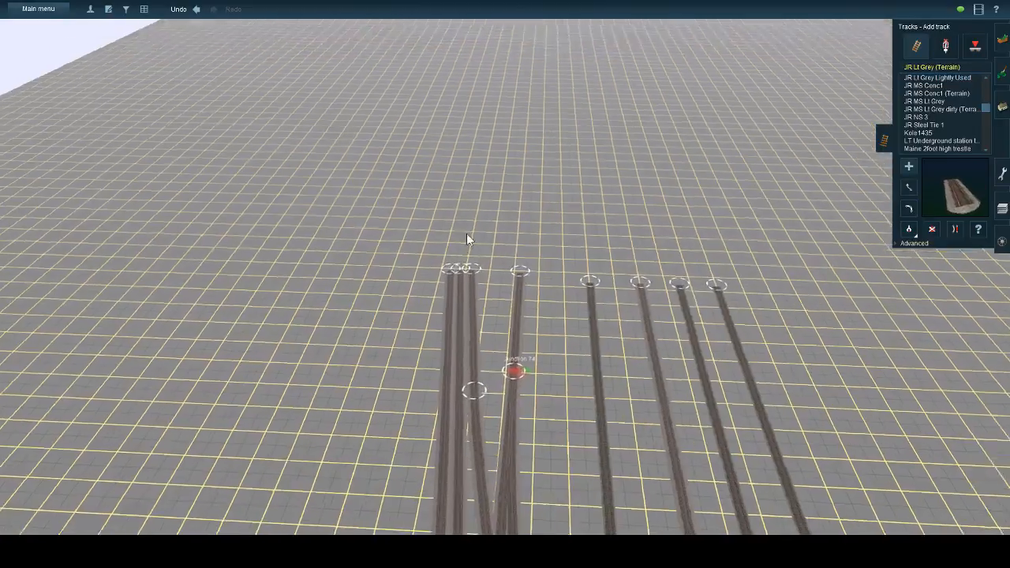
{"action": "left_click", "coordinate": [538, 303]}
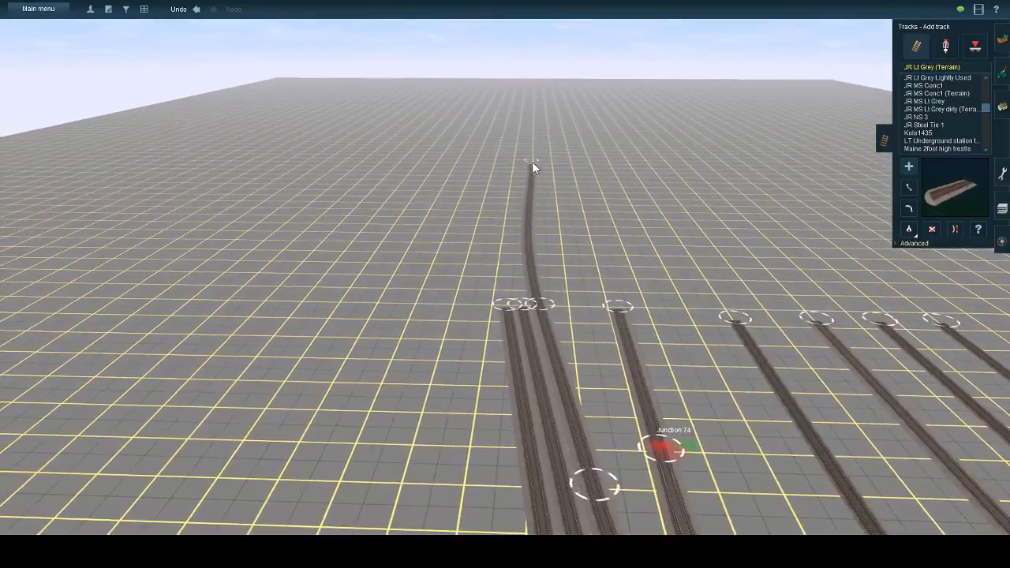
{"action": "left_click", "coordinate": [531, 212]}
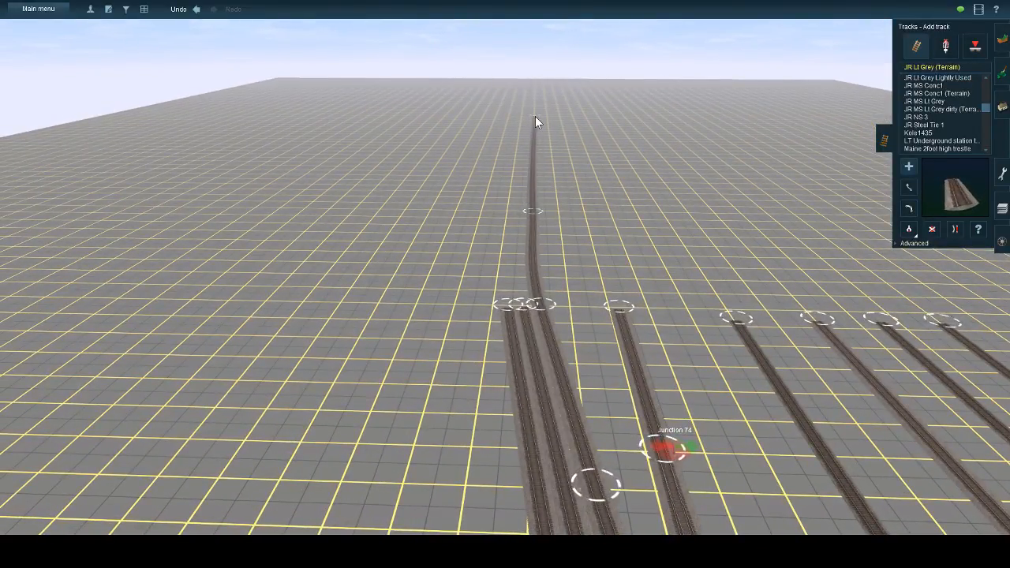
- Straighten the far section of the extension and lay the middle main track alongside it to the same end point
{"action": "left_click", "coordinate": [955, 229]}
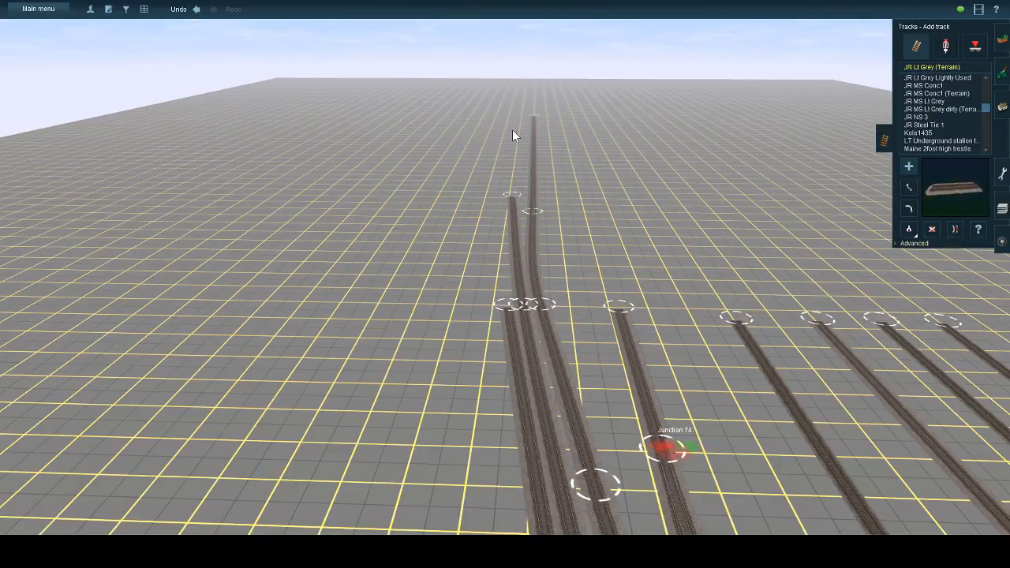
{"action": "scroll", "coordinate": [512, 129], "scroll_direction": "up", "scroll_amount": 2}
{"action": "key", "text": "Up"}
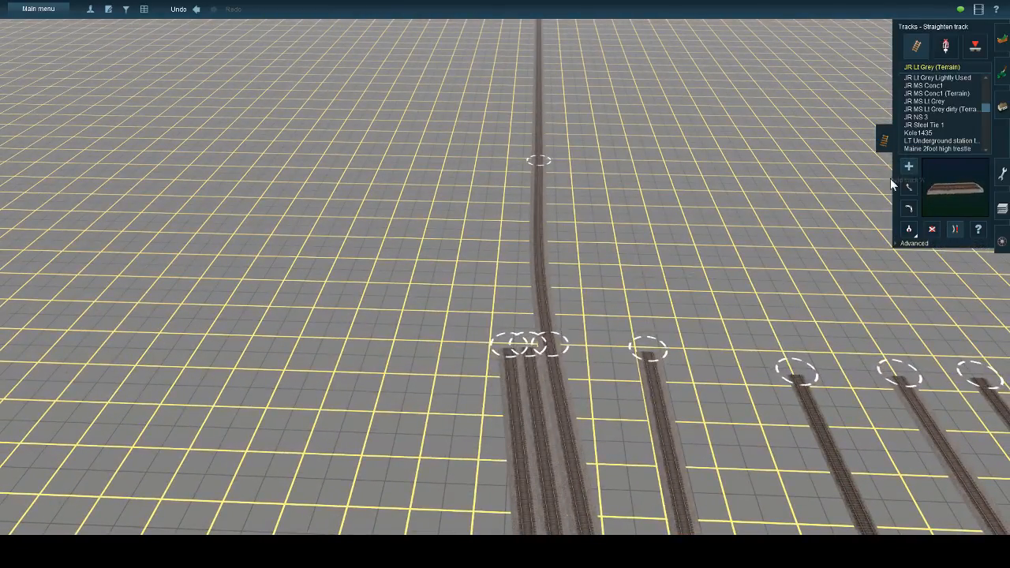
{"action": "right_click", "coordinate": [519, 128]}
{"action": "scroll", "coordinate": [505, 288], "scroll_direction": "up", "scroll_amount": 3}
{"action": "right_click", "coordinate": [518, 309]}
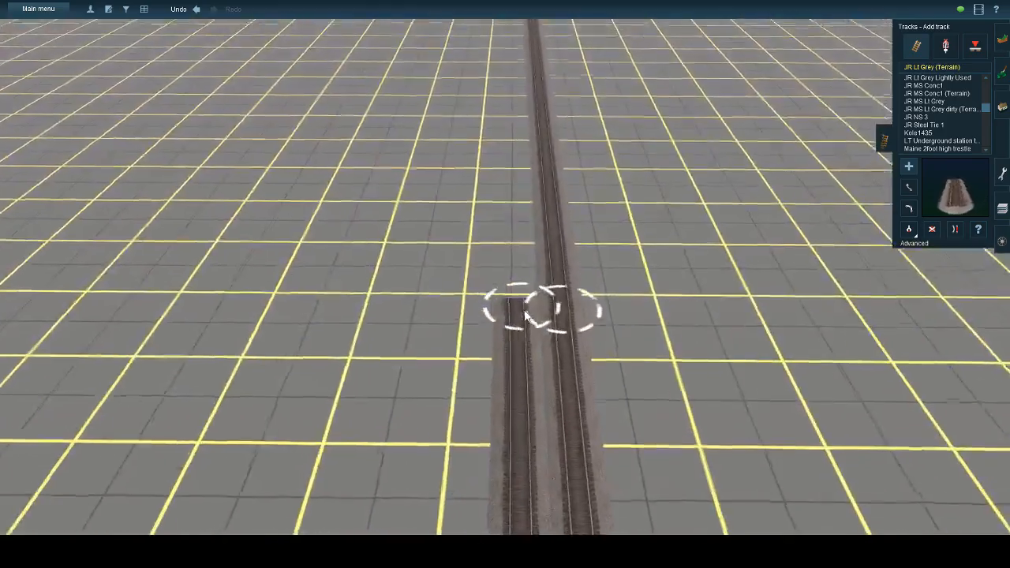
{"action": "mouse_move", "coordinate": [506, 275]}
{"action": "left_mouse_down"}
{"action": "mouse_move", "coordinate": [506, 92]}
{"action": "mouse_move", "coordinate": [507, 362]}
{"action": "mouse_move", "coordinate": [505, 233]}
{"action": "mouse_move", "coordinate": [507, 255]}
{"action": "left_mouse_up"}
{"action": "key", "text": "Up"}
{"action": "scroll", "coordinate": [504, 142], "scroll_direction": "down", "scroll_amount": 4}
{"action": "key", "text": "Down"}
{"action": "scroll", "coordinate": [505, 316], "scroll_direction": "up", "scroll_amount": 4}
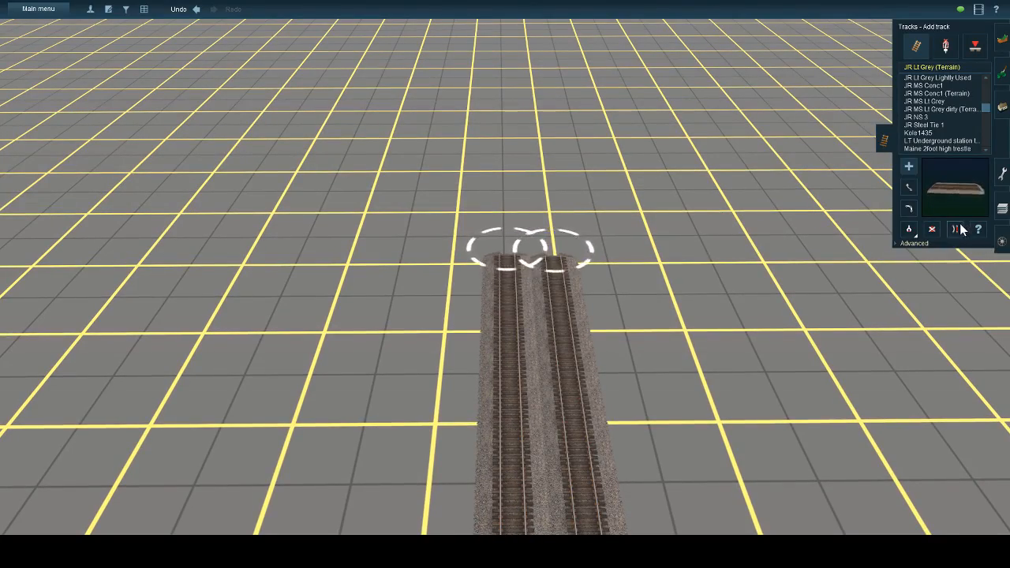
- Lay a section for the third main track beside the ends of the two extended tracks, running back toward the yard
{"action": "key", "text": "Left"}
{"action": "left_click", "coordinate": [908, 166]}
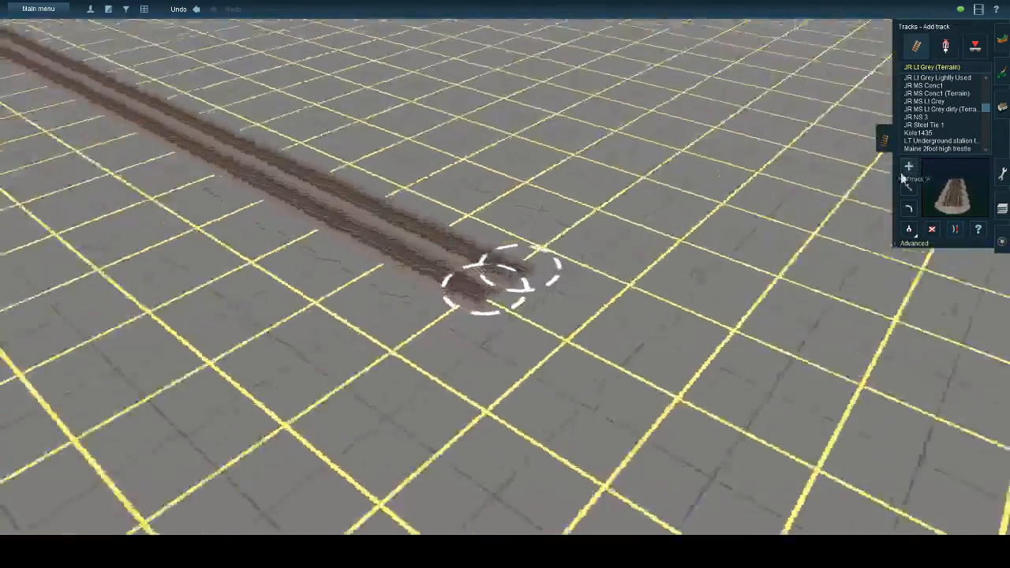
{"action": "left_click_drag", "start_coordinate": [547, 290], "coordinate": [484, 287]}
{"action": "key", "text": "Up"}
{"action": "key", "text": "Up"}
{"action": "key", "text": "Up"}
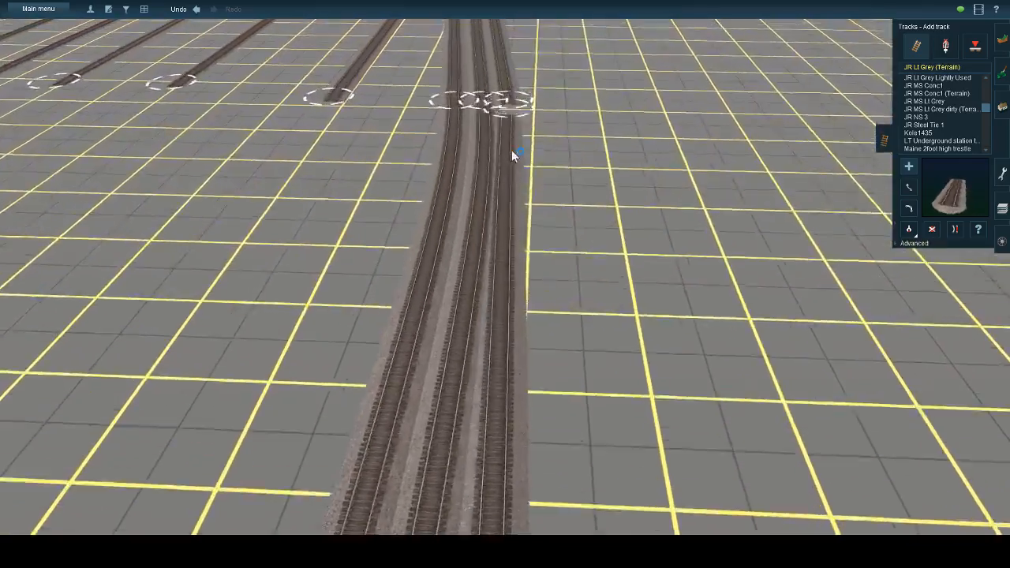
- Join the third track's new section to the open end of the outermost yard track and straighten the extension
{"action": "key", "text": "Down"}
{"action": "key", "text": "Left"}
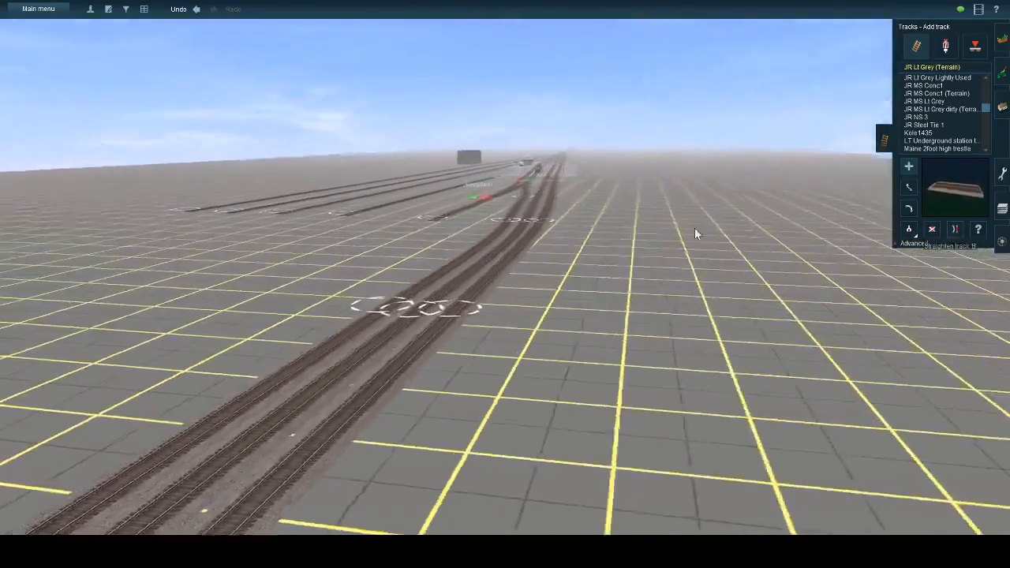
{"action": "key", "text": "Up"}
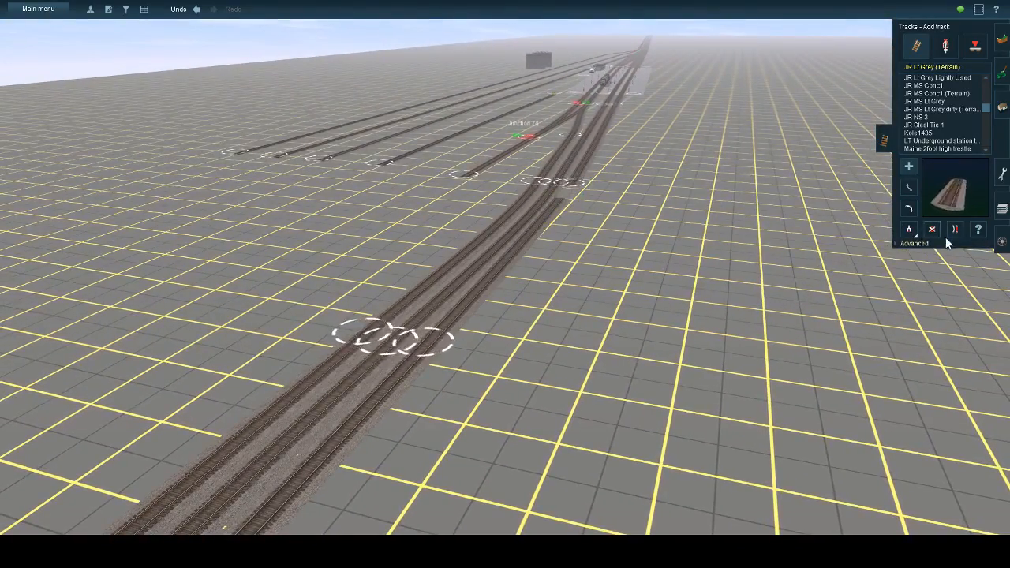
{"action": "key", "text": "Left"}
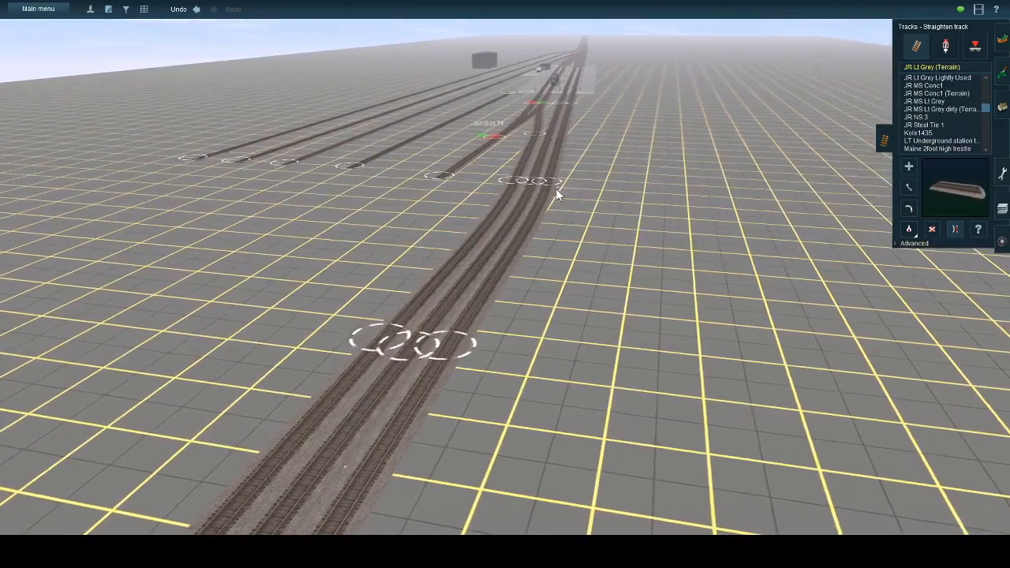
{"action": "right_click", "coordinate": [490, 362]}
{"action": "scroll", "coordinate": [497, 359], "scroll_direction": "down", "scroll_amount": 3}
{"action": "scroll", "coordinate": [505, 355], "scroll_direction": "down", "scroll_amount": 5}
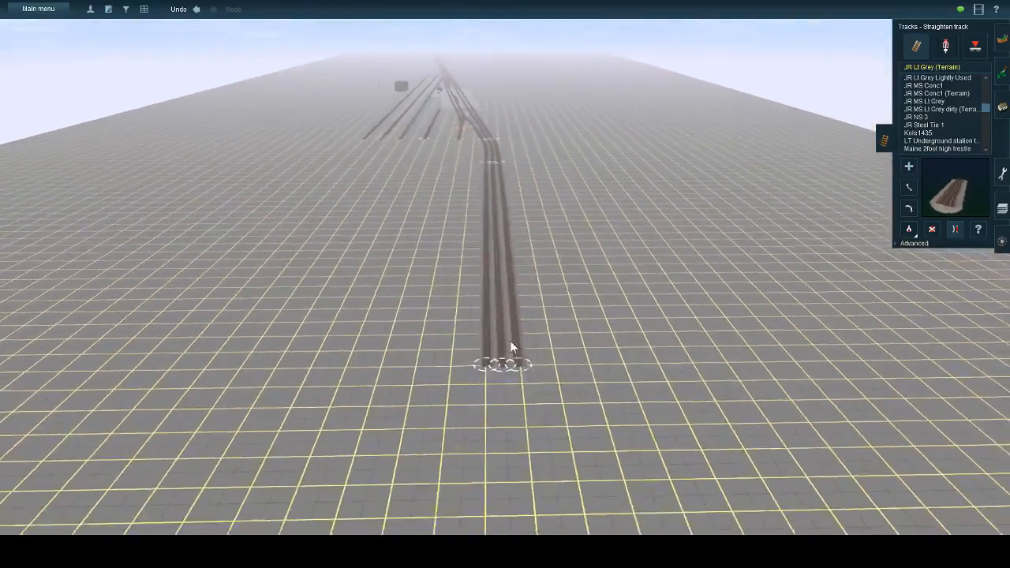
{"action": "scroll", "coordinate": [507, 263], "scroll_direction": "up", "scroll_amount": 3}
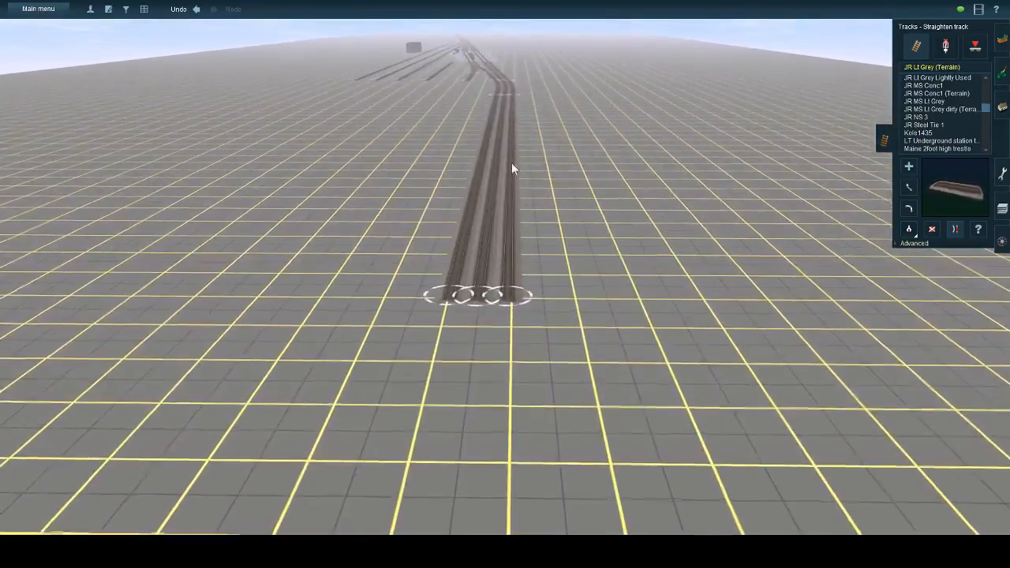
{"action": "right_click", "coordinate": [504, 121]}
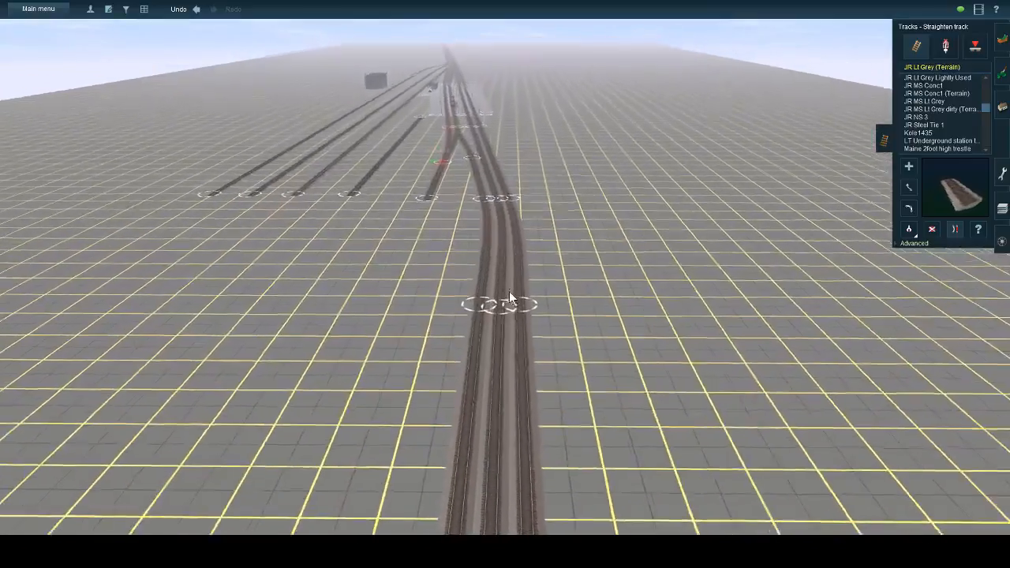
- Move the open ends of the five side tracks outward to line up with the ends of the three main tracks
{"action": "scroll", "coordinate": [505, 260], "scroll_direction": "down", "scroll_amount": 10}
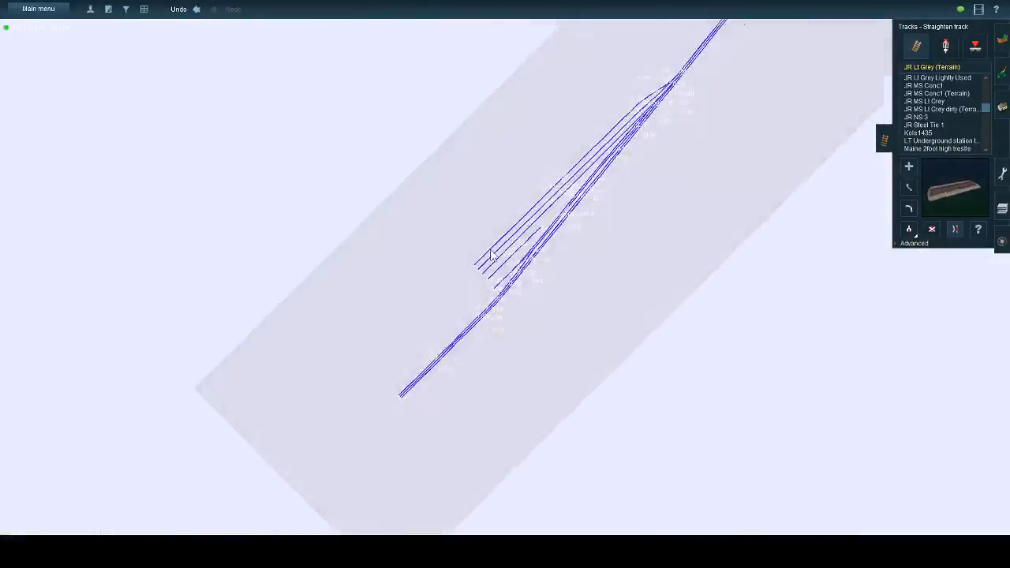
{"action": "key", "text": "Left"}
{"action": "scroll", "coordinate": [495, 295], "scroll_direction": "up", "scroll_amount": 6}
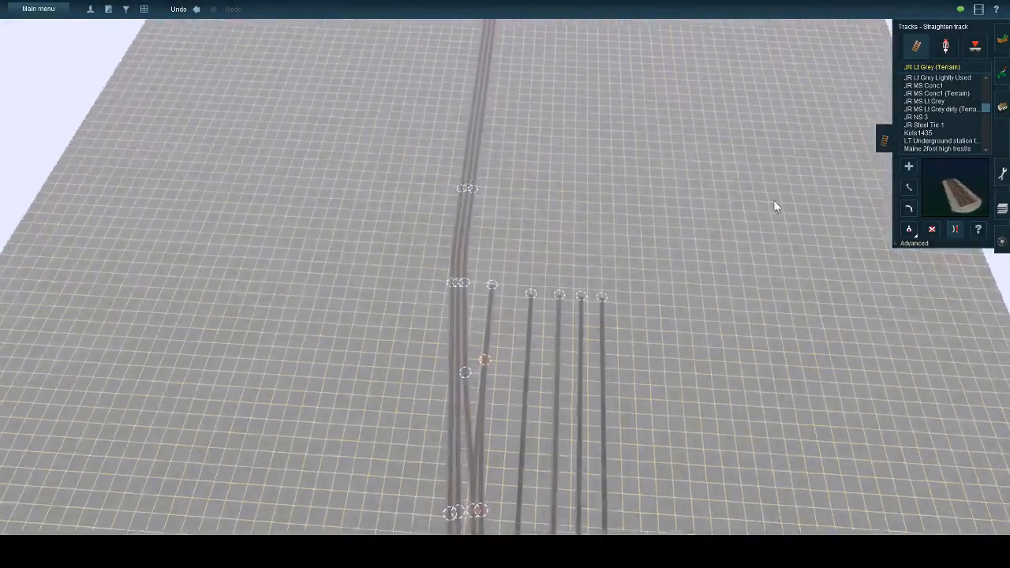
{"action": "left_click", "coordinate": [908, 187]}
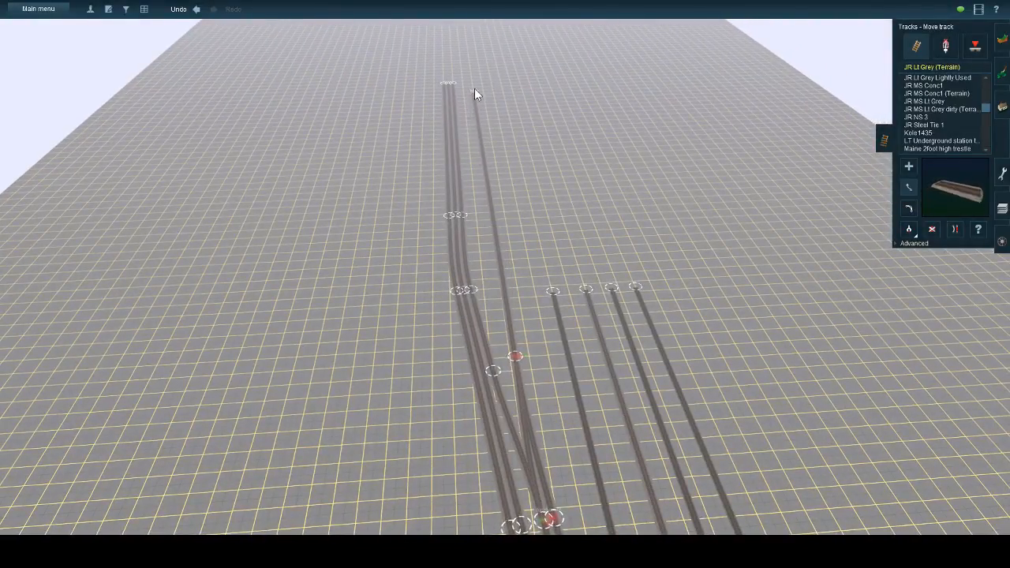
{"action": "left_click_drag", "start_coordinate": [474, 93], "coordinate": [475, 82]}
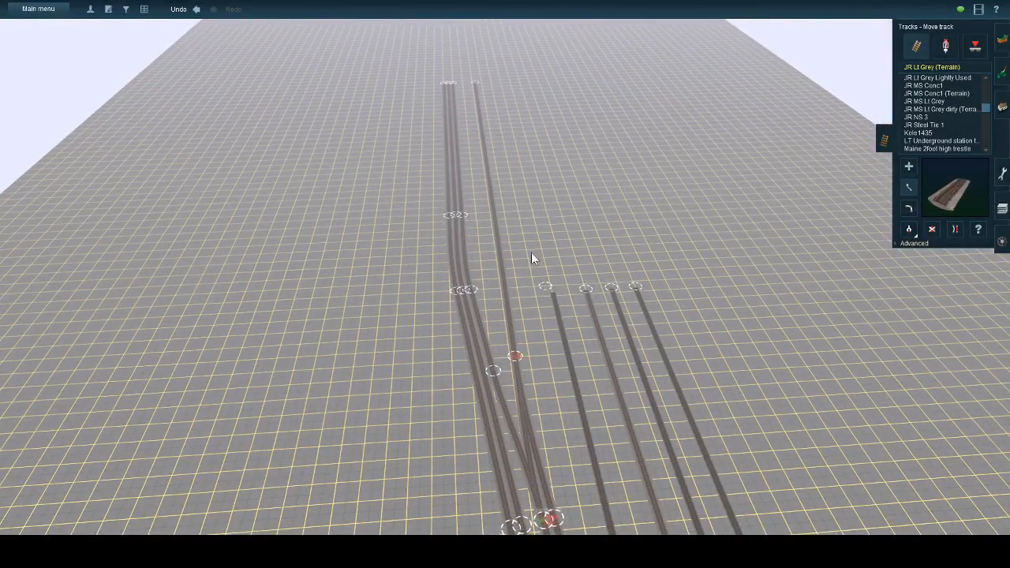
{"action": "left_click_drag", "start_coordinate": [503, 89], "coordinate": [501, 79]}
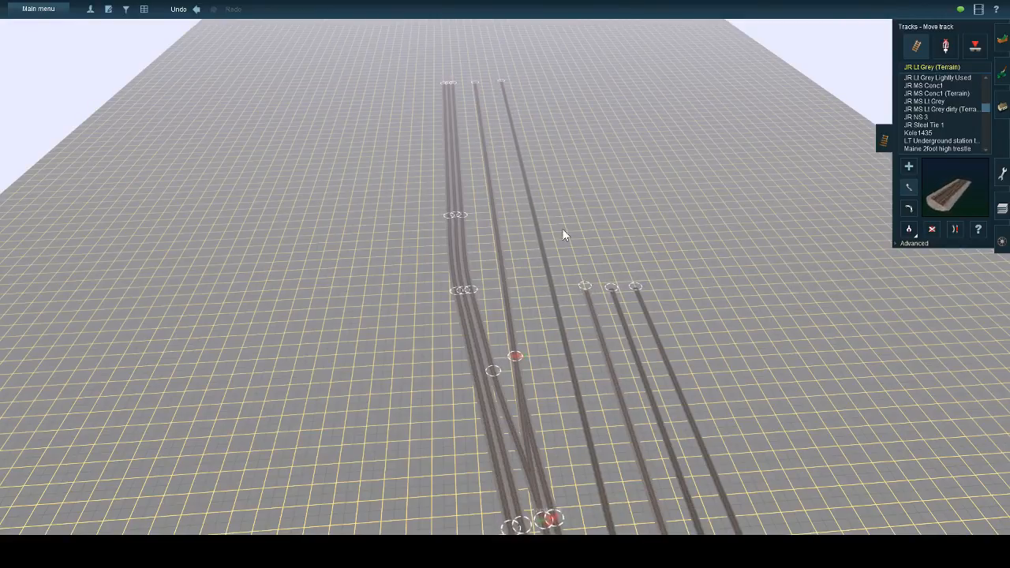
{"action": "left_click_drag", "start_coordinate": [524, 92], "coordinate": [522, 83]}
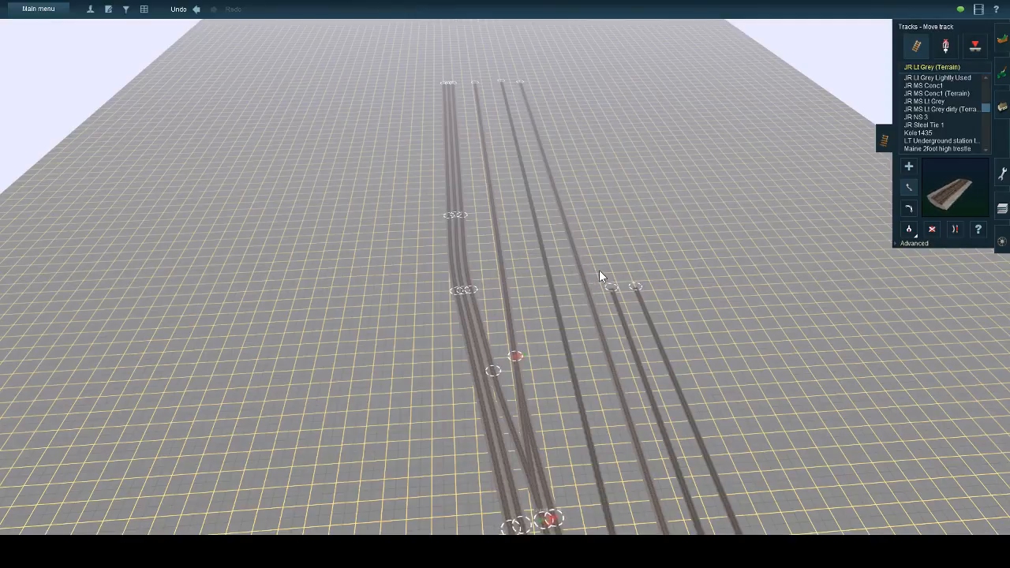
{"action": "right_click_drag", "start_coordinate": [565, 267], "coordinate": [537, 62]}
{"action": "left_click_drag", "start_coordinate": [536, 62], "coordinate": [537, 63]}
{"action": "left_click_drag", "start_coordinate": [562, 151], "coordinate": [554, 62]}
{"action": "scroll", "coordinate": [561, 221], "scroll_direction": "down", "scroll_amount": 3}
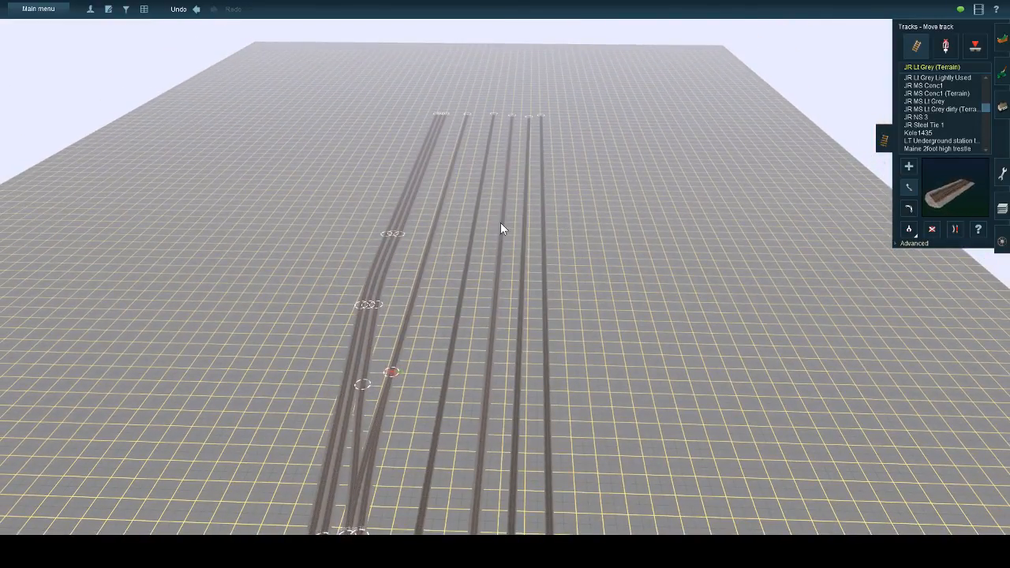
- Examine the lengthened tracks and the yard around the CSX locomotives and fuel cranes
{"action": "key", "text": "m"}
{"action": "key", "text": "m"}
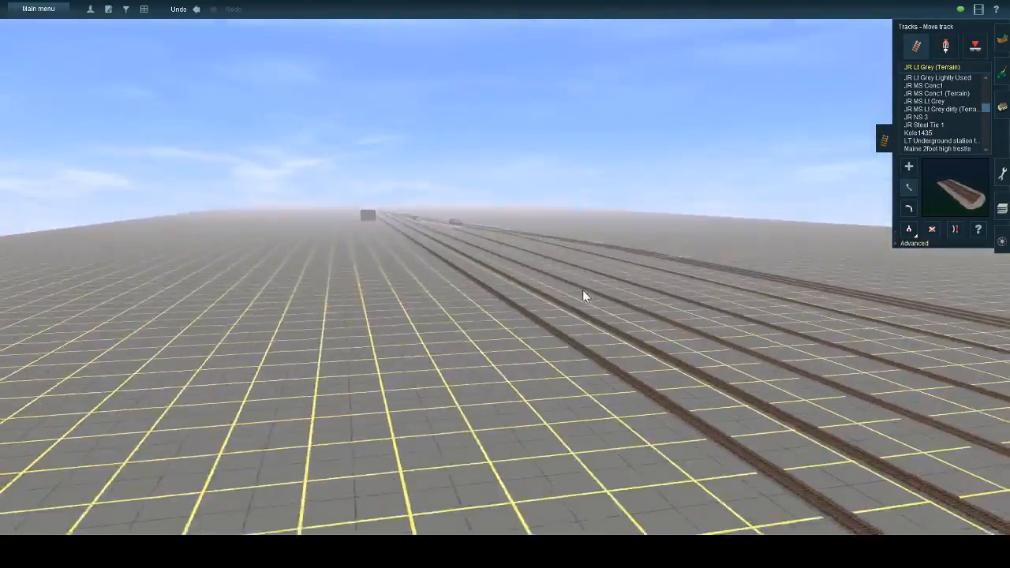
{"action": "key", "text": "Left"}
{"action": "key", "text": "Left"}
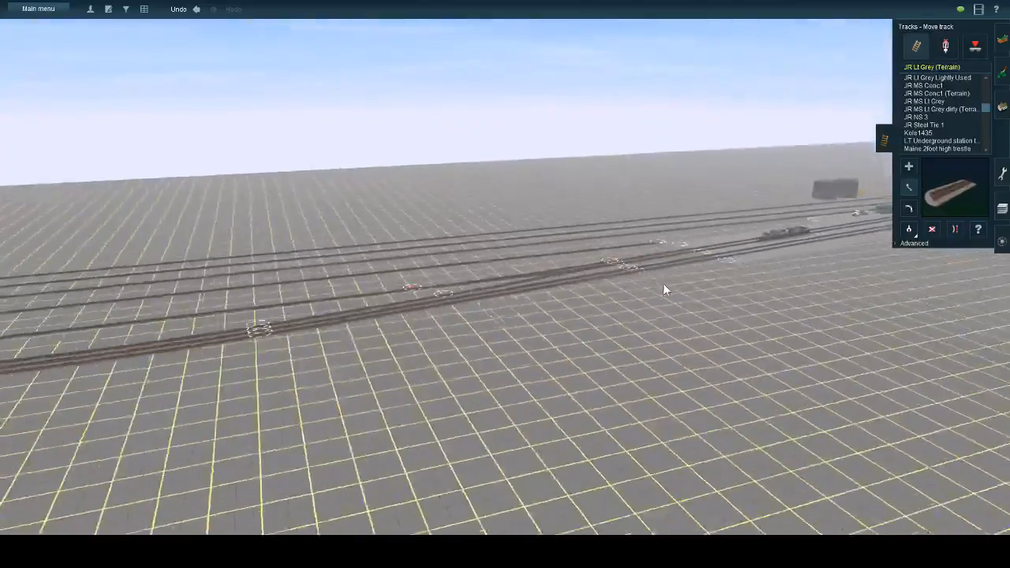
{"action": "right_click", "coordinate": [638, 254]}
{"action": "scroll", "coordinate": [521, 279], "scroll_direction": "up", "scroll_amount": 3}
{"action": "key", "text": "Left"}
{"action": "key", "text": "Left"}
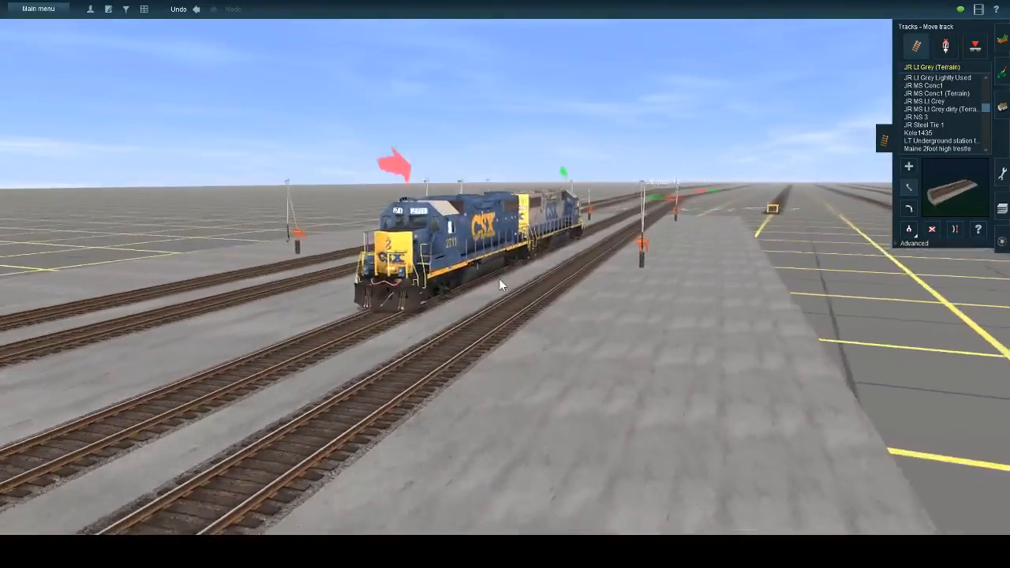
{"action": "scroll", "coordinate": [497, 278], "scroll_direction": "down", "scroll_amount": 3}
{"action": "key", "text": "Up"}
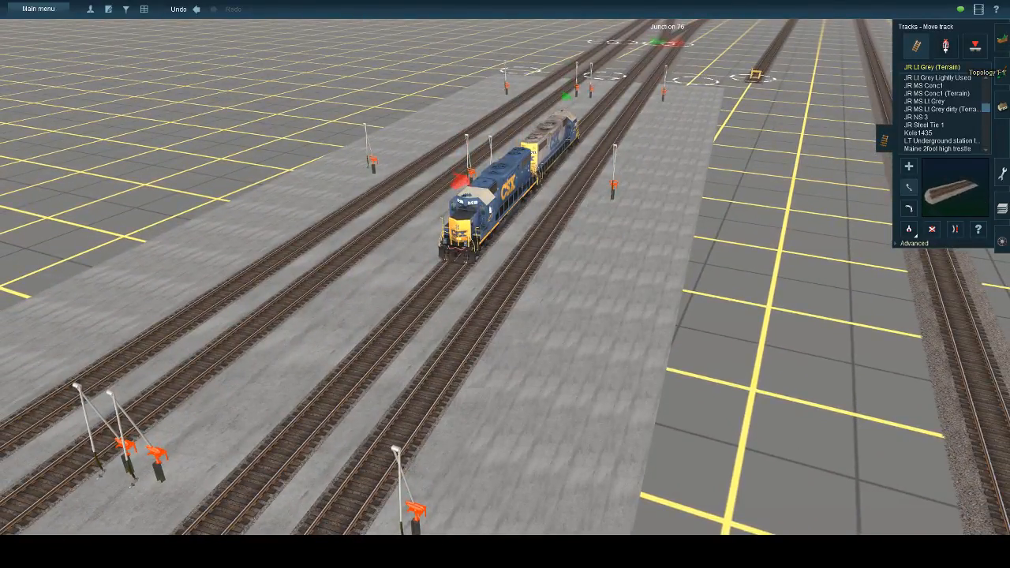
- Extend the outermost main track with a curved section to the baseboard's far edge and straighten its last section
{"action": "right_click_drag", "start_coordinate": [599, 63], "coordinate": [507, 121]}
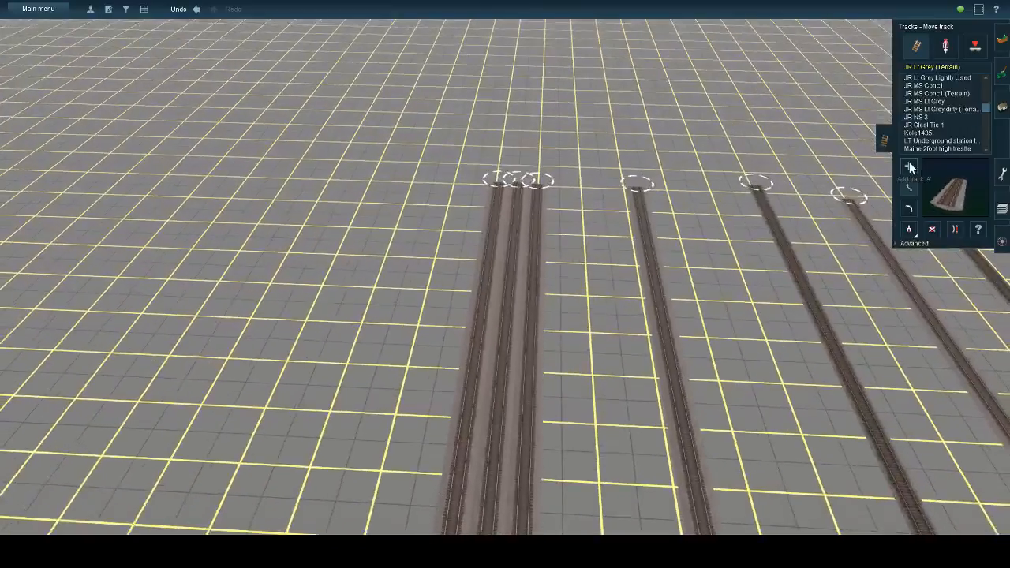
{"action": "left_click", "coordinate": [908, 166]}
{"action": "left_click_drag", "start_coordinate": [474, 174], "coordinate": [426, 153]}
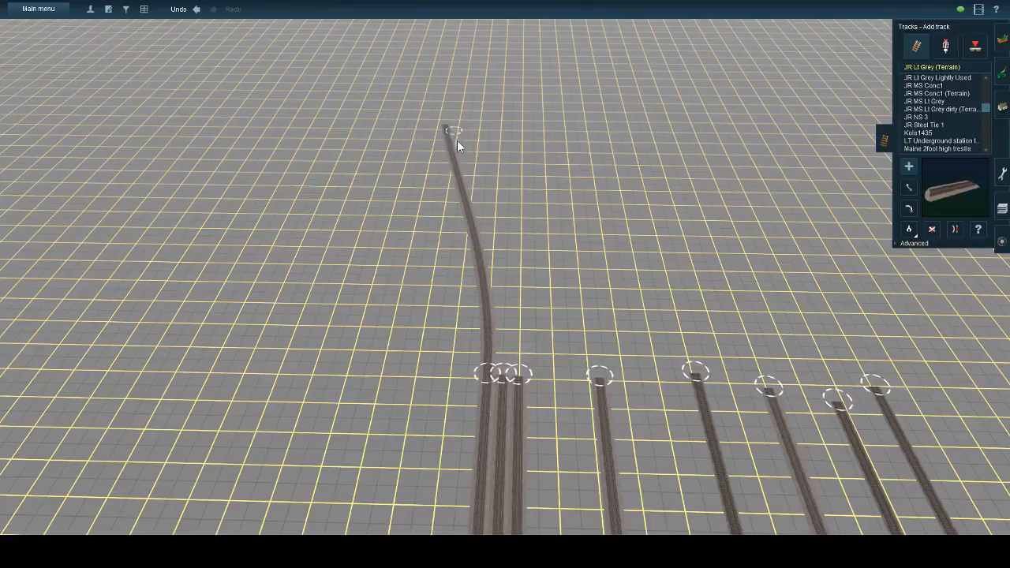
{"action": "left_click", "coordinate": [464, 153]}
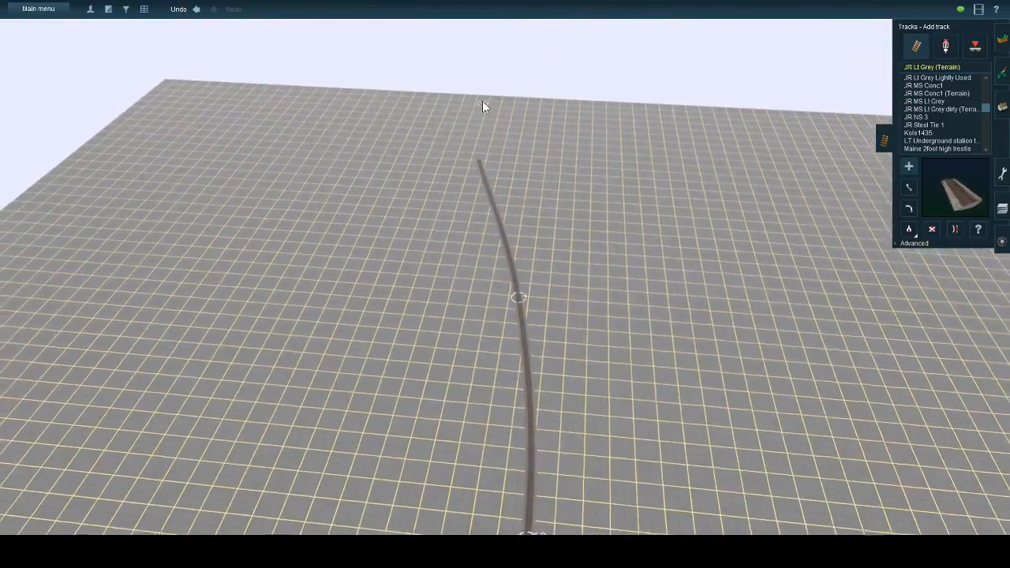
{"action": "left_click", "coordinate": [955, 229]}
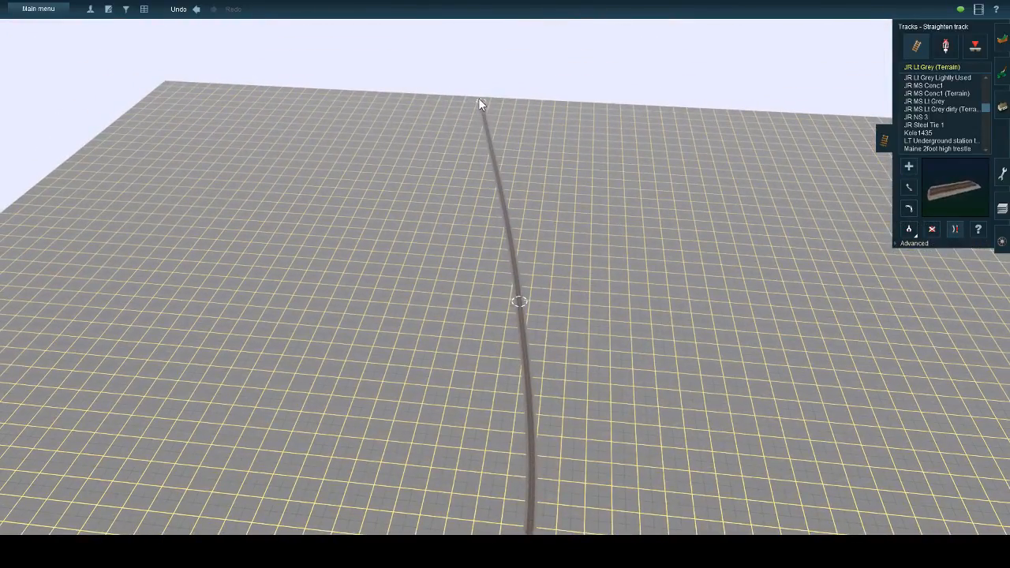
{"action": "left_click", "coordinate": [479, 100]}
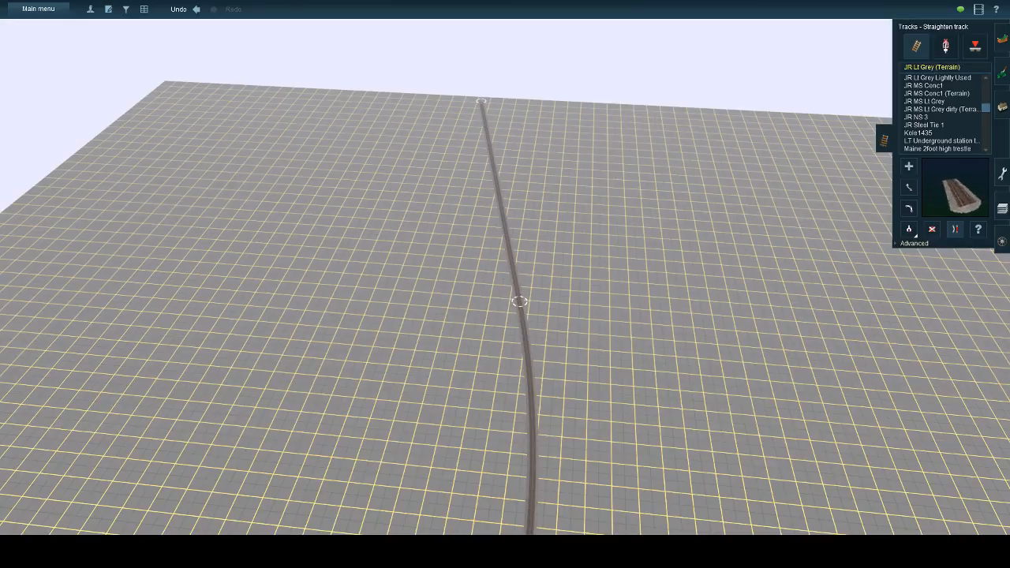
- Extend the second main track alongside the outermost one to the baseboard's far edge and straighten its last section
{"action": "right_click", "coordinate": [598, 410]}
{"action": "left_click", "coordinate": [908, 165]}
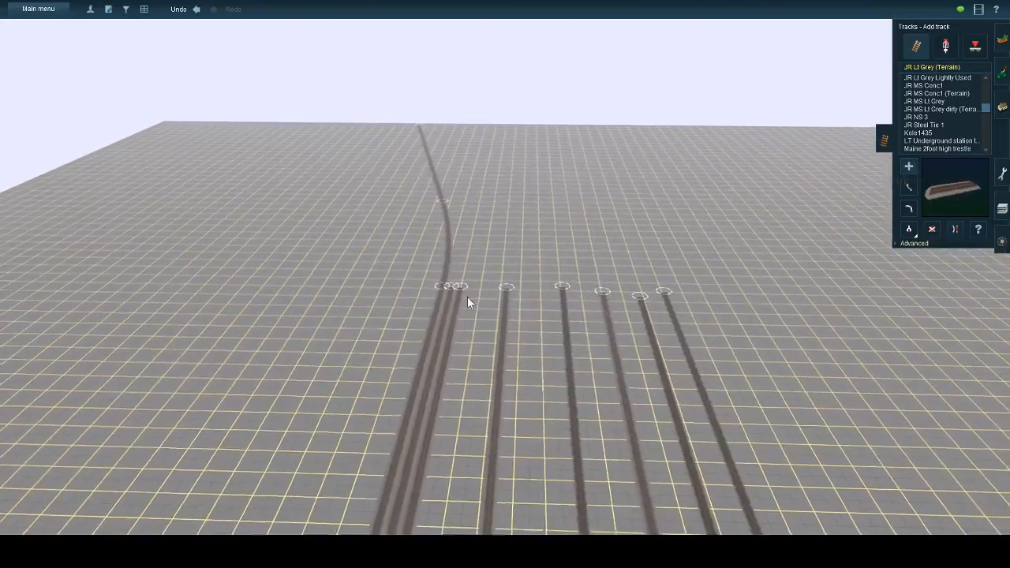
{"action": "left_click", "coordinate": [460, 286]}
{"action": "scroll", "coordinate": [474, 226], "scroll_direction": "up", "scroll_amount": 10}
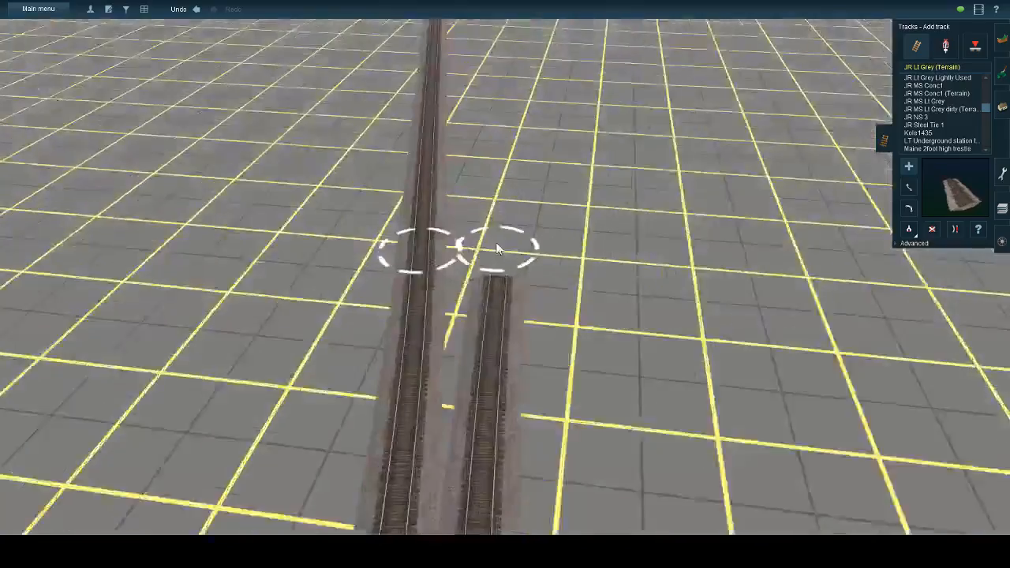
{"action": "scroll", "coordinate": [414, 247], "scroll_direction": "down", "scroll_amount": 8}
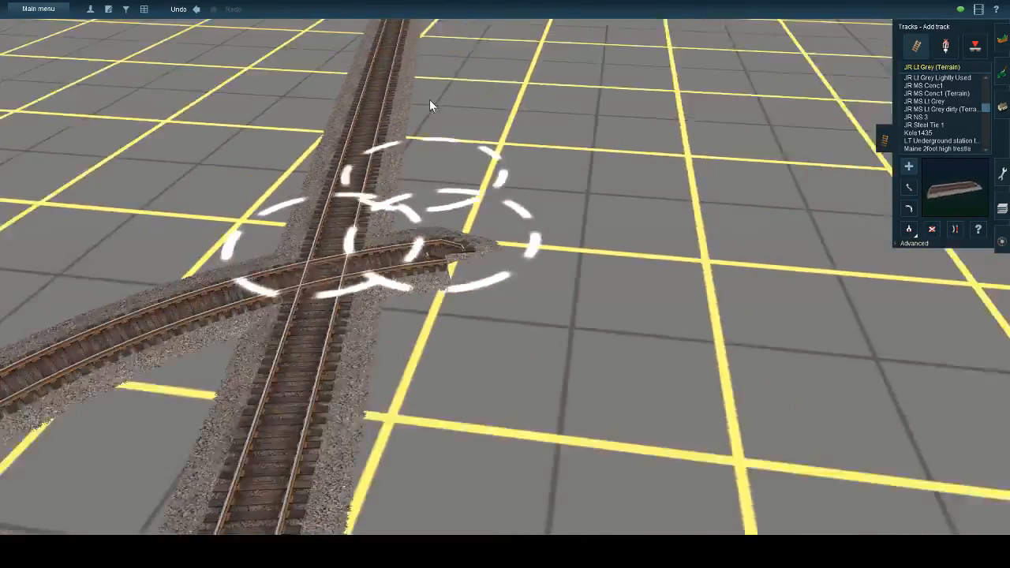
{"action": "scroll", "coordinate": [439, 58], "scroll_direction": "down", "scroll_amount": 8}
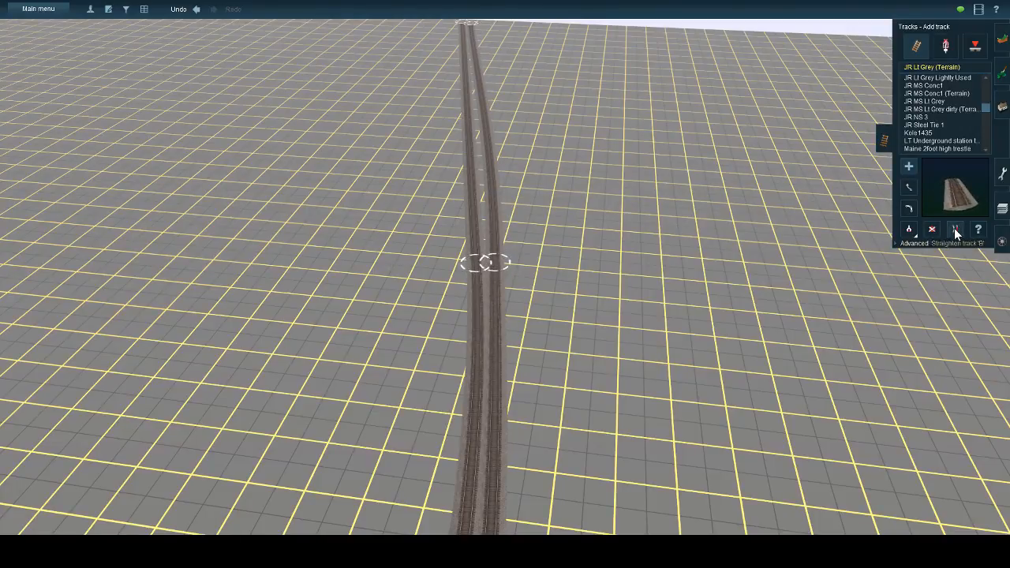
{"action": "left_click", "coordinate": [954, 229]}
{"action": "left_click", "coordinate": [477, 28]}
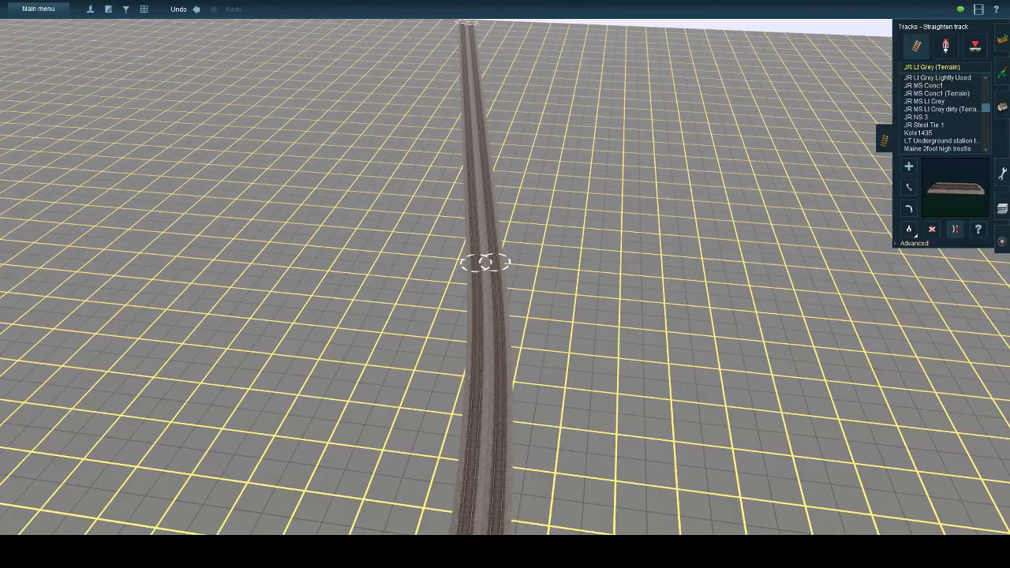
- Join the third main track's open end to the second track's extension with a curved section ending in a junction
{"action": "scroll", "coordinate": [505, 284], "scroll_direction": "down", "scroll_amount": 10}
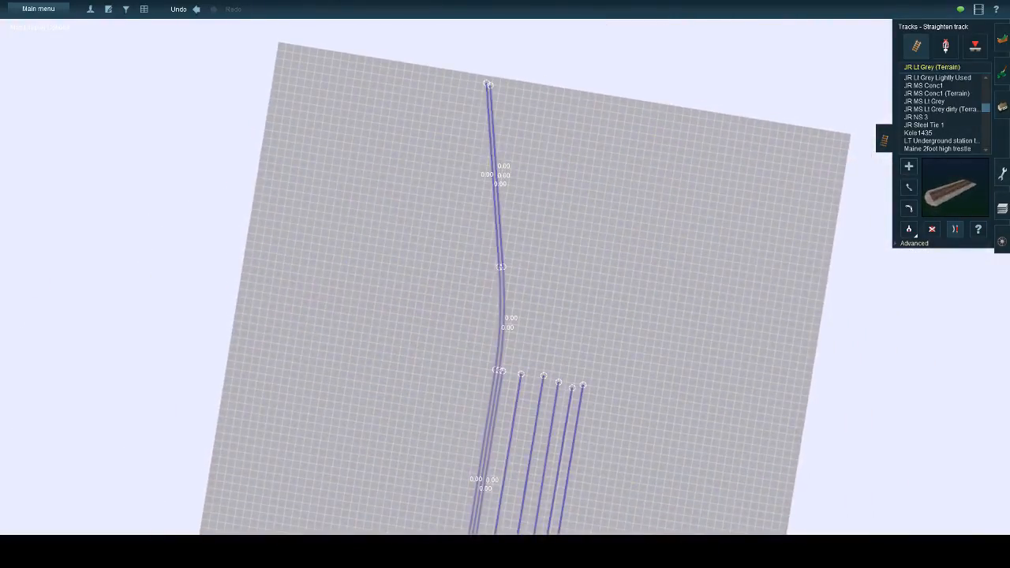
{"action": "left_click", "coordinate": [908, 166]}
{"action": "scroll", "coordinate": [567, 313], "scroll_direction": "up", "scroll_amount": 10}
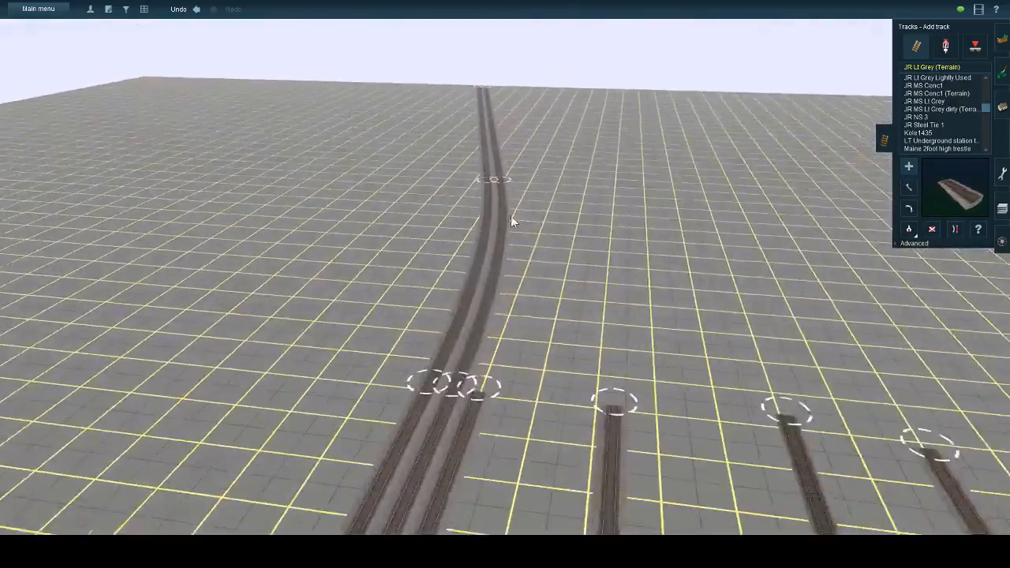
{"action": "mouse_move", "coordinate": [477, 190]}
{"action": "left_mouse_down"}
{"action": "mouse_move", "coordinate": [470, 361]}
{"action": "mouse_move", "coordinate": [436, 398]}
{"action": "left_mouse_up"}
{"action": "scroll", "coordinate": [458, 395], "scroll_direction": "down", "scroll_amount": 10}
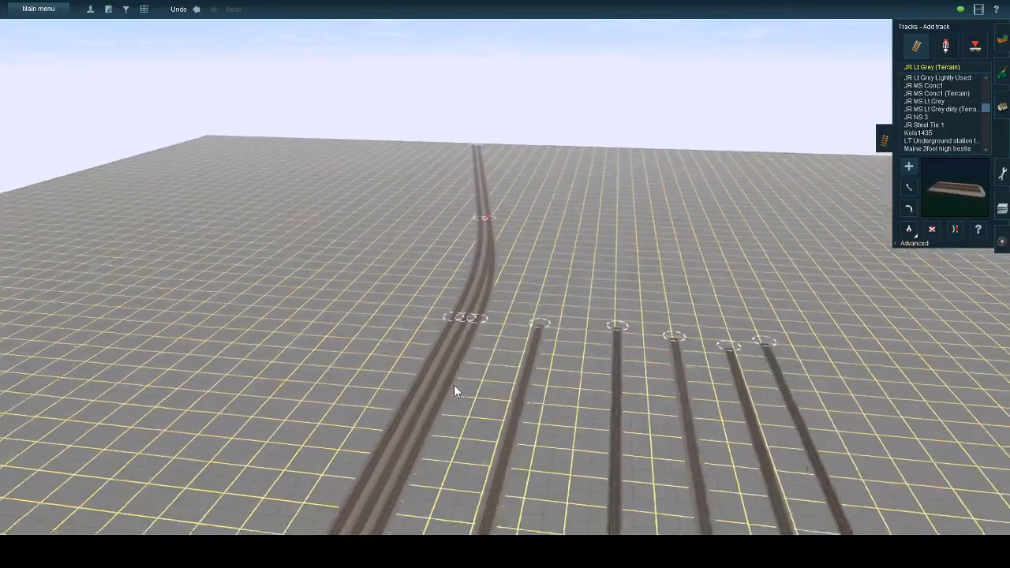
- Branch a track off the end of the third main track and run it straight ahead to the baseboard edge
{"action": "key", "text": "Right"}
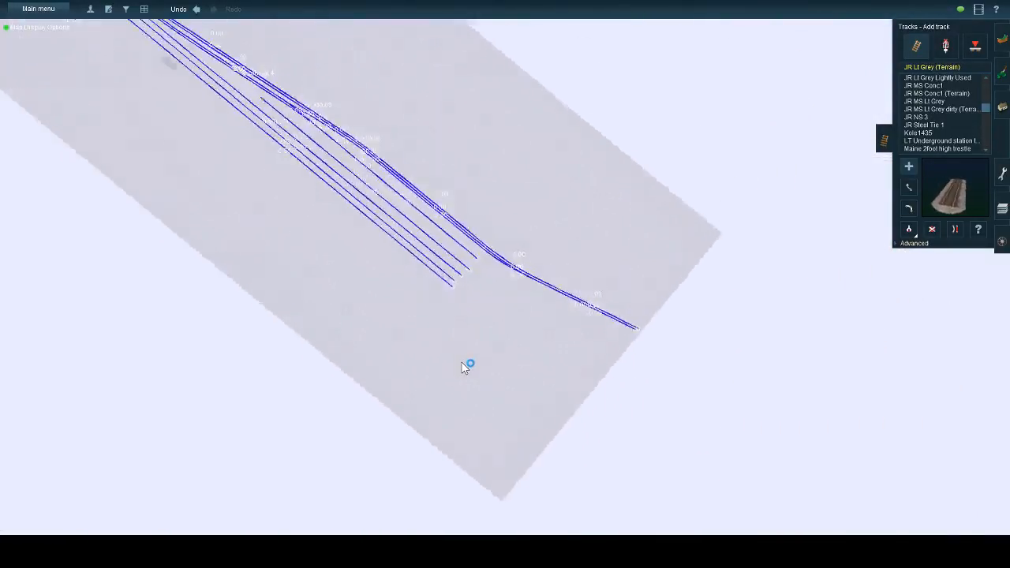
{"action": "scroll", "coordinate": [709, 288], "scroll_direction": "up", "scroll_amount": 5}
{"action": "key", "text": "Down"}
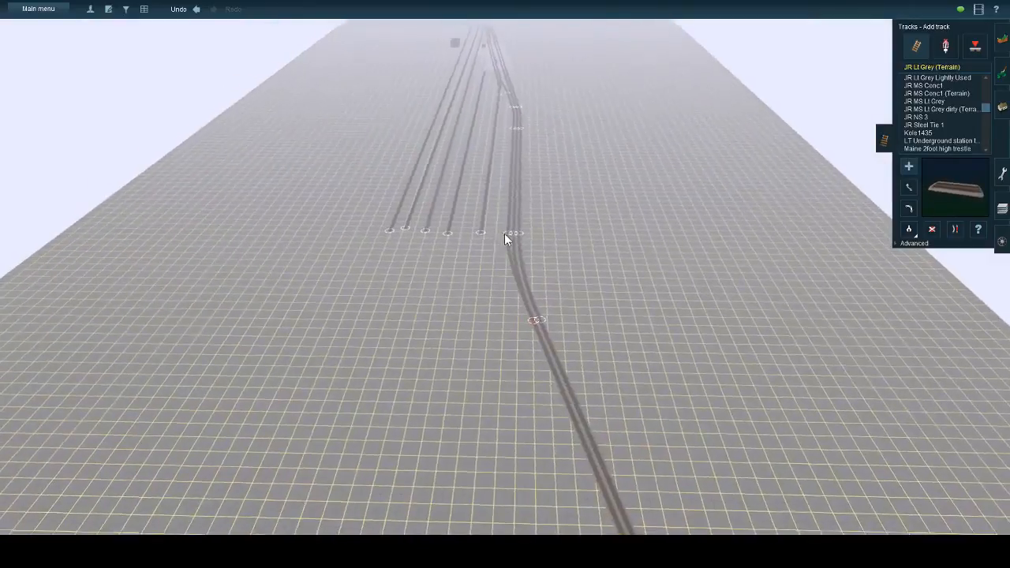
{"action": "left_click_drag", "start_coordinate": [506, 232], "coordinate": [514, 296]}
{"action": "key", "text": "Down"}
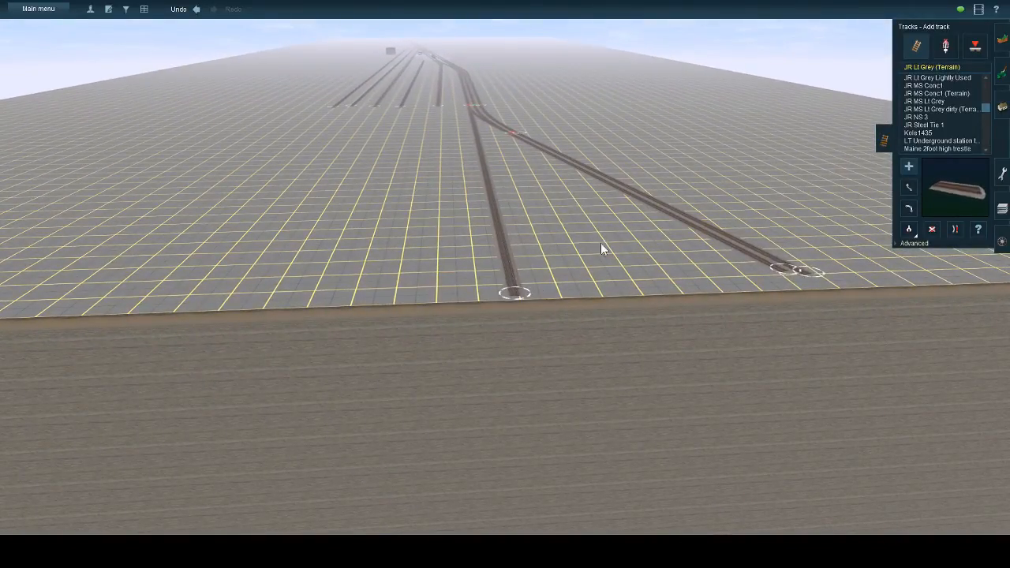
- Extend the side track nearest the main tracks to the baseboard edge and link it to the third track's extension with a crossover
{"action": "left_click_drag", "start_coordinate": [432, 113], "coordinate": [426, 293]}
{"action": "right_click", "coordinate": [488, 148]}
{"action": "left_click_drag", "start_coordinate": [463, 87], "coordinate": [541, 328]}
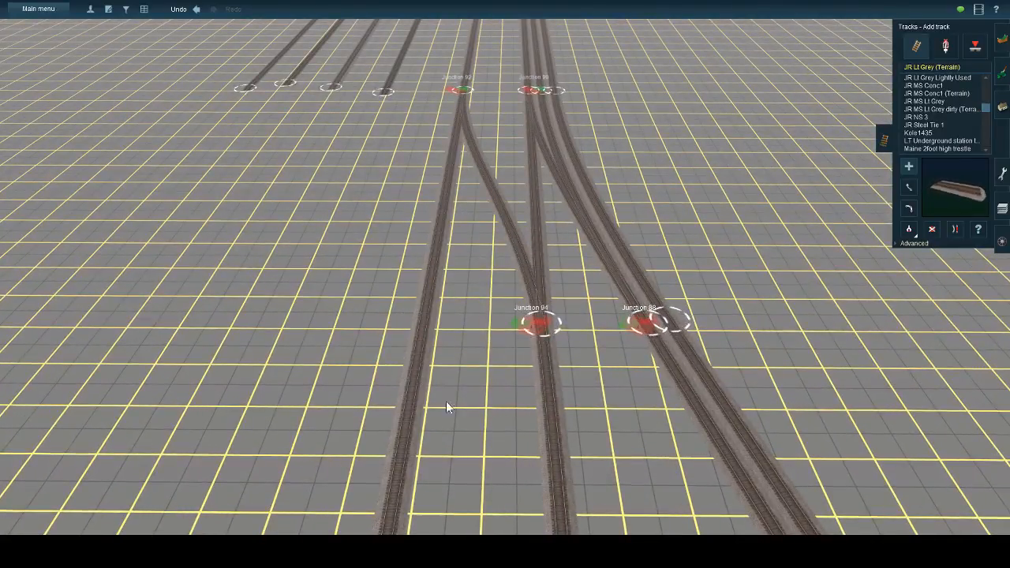
{"action": "key", "text": "Down"}
{"action": "left_click", "coordinate": [952, 228]}
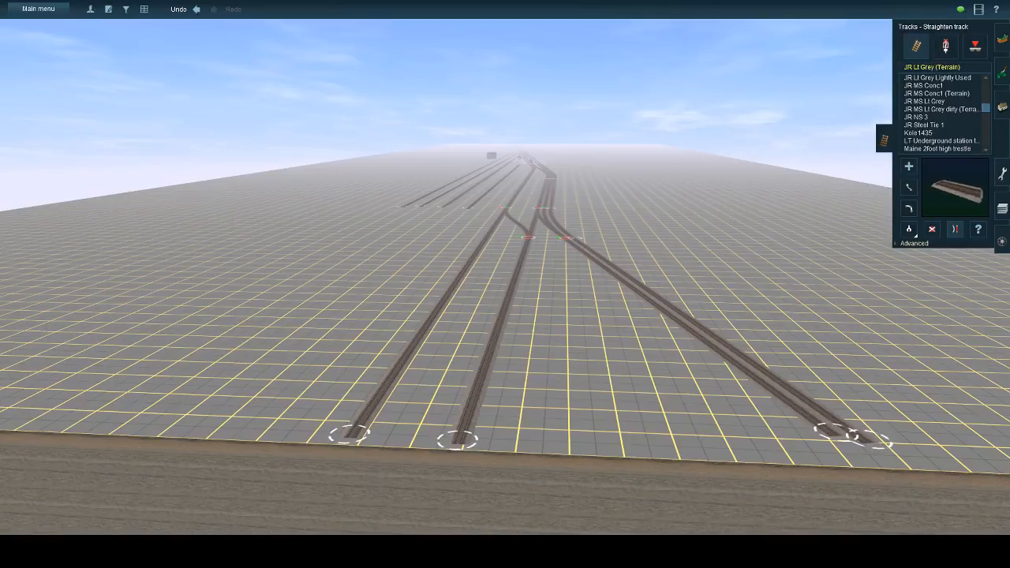
- Branch a new track off the crossover and extend it toward the baseboard edge between the two outer extensions
{"action": "right_click_drag", "start_coordinate": [584, 299], "coordinate": [496, 229]}
{"action": "key", "text": "Up"}
{"action": "key", "text": "Right"}
{"action": "key", "text": "Up"}
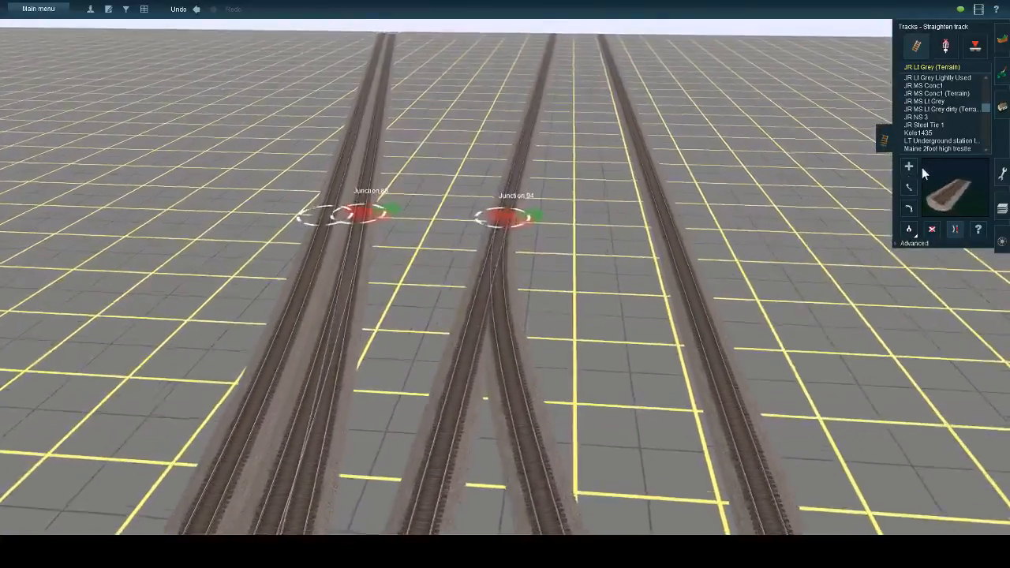
{"action": "left_click", "coordinate": [908, 167]}
{"action": "key", "text": "Down"}
{"action": "scroll", "coordinate": [556, 351], "scroll_direction": "down", "scroll_amount": 3}
{"action": "key", "text": "Up"}
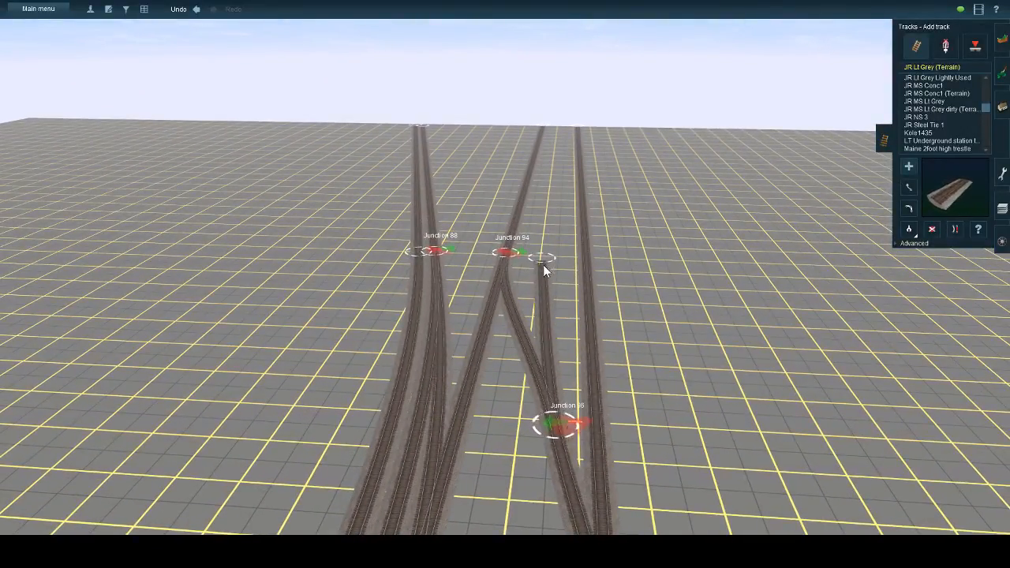
{"action": "left_click", "coordinate": [546, 268]}
{"action": "left_click", "coordinate": [558, 166]}
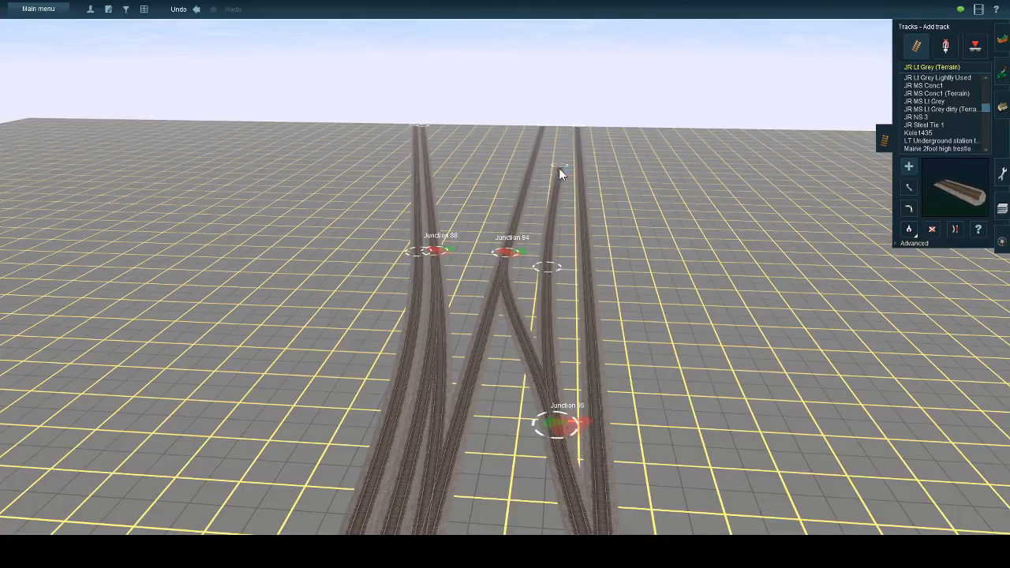
- Straighten the new branch track's last section and shift its open end slightly toward the third main track's extension
{"action": "left_click", "coordinate": [953, 230]}
{"action": "left_click", "coordinate": [559, 182]}
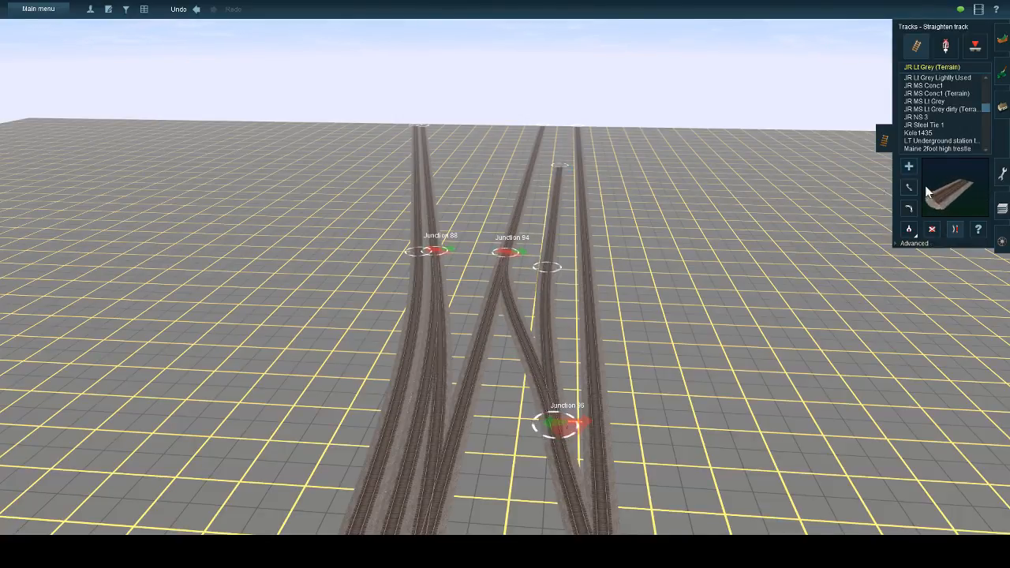
{"action": "left_click", "coordinate": [906, 187]}
{"action": "left_click_drag", "start_coordinate": [559, 167], "coordinate": [553, 167]}
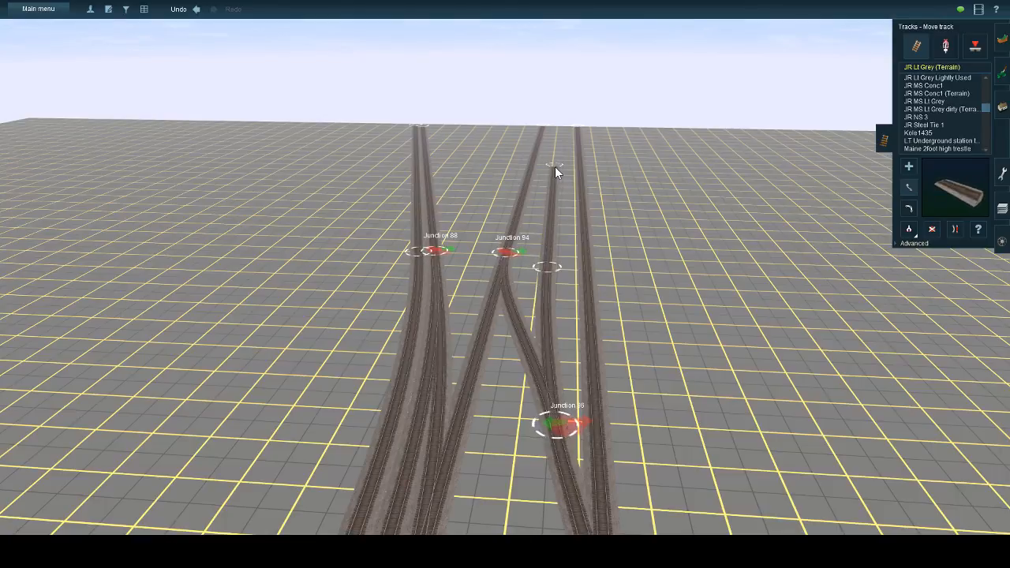
- Branch a second track off the crossover and lay it parallel to the first branch track
{"action": "scroll", "coordinate": [555, 167], "scroll_direction": "up", "scroll_amount": 2}
{"action": "left_click", "coordinate": [906, 167]}
{"action": "left_click", "coordinate": [547, 401]}
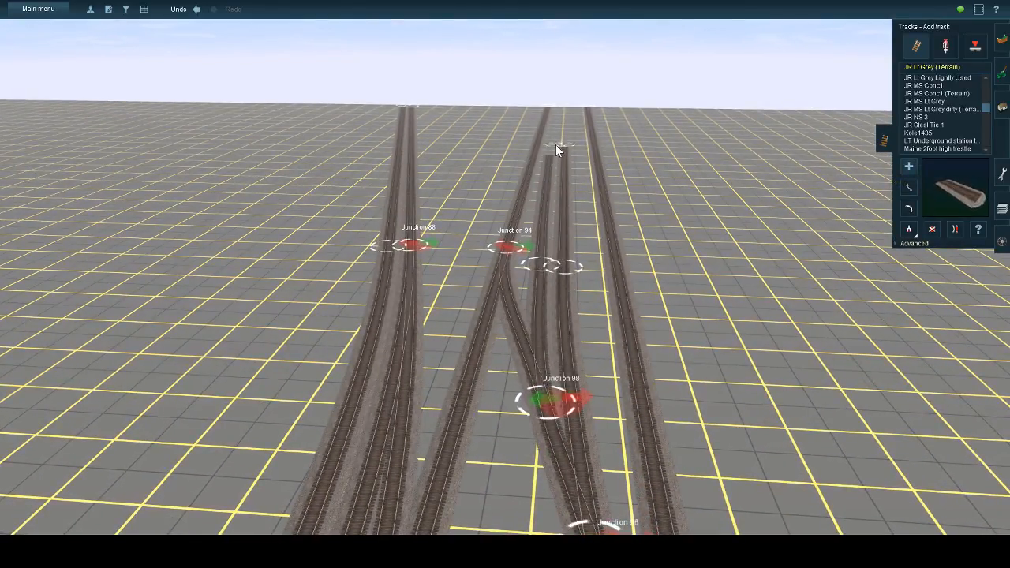
{"action": "left_click", "coordinate": [556, 144]}
- Straighten the second branch track and move its open end level with the end of the first branch track
{"action": "key", "text": "s"}
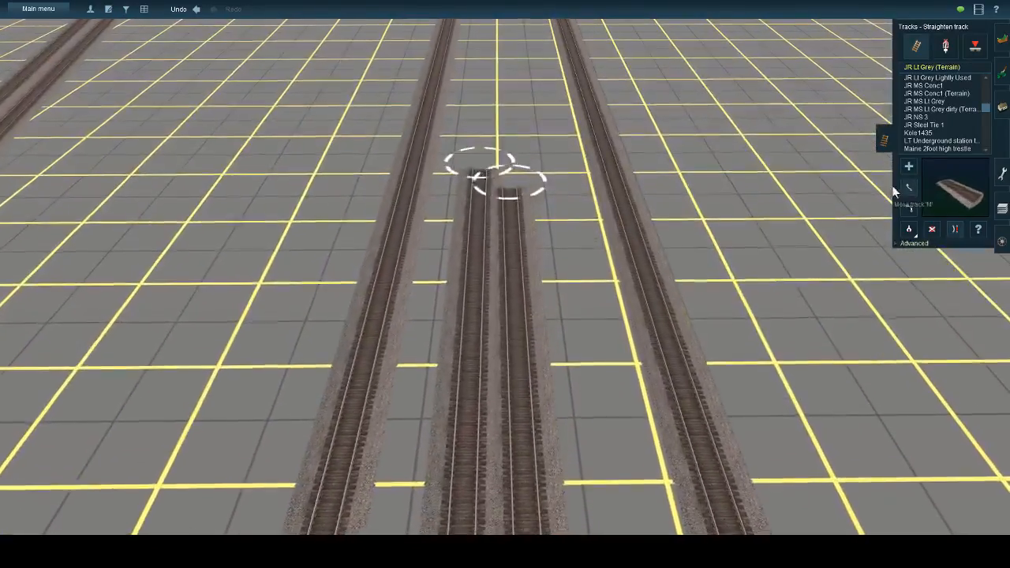
{"action": "left_click", "coordinate": [907, 188]}
{"action": "left_click_drag", "start_coordinate": [518, 178], "coordinate": [517, 171]}
{"action": "scroll", "coordinate": [505, 182], "scroll_direction": "down", "scroll_amount": 3}
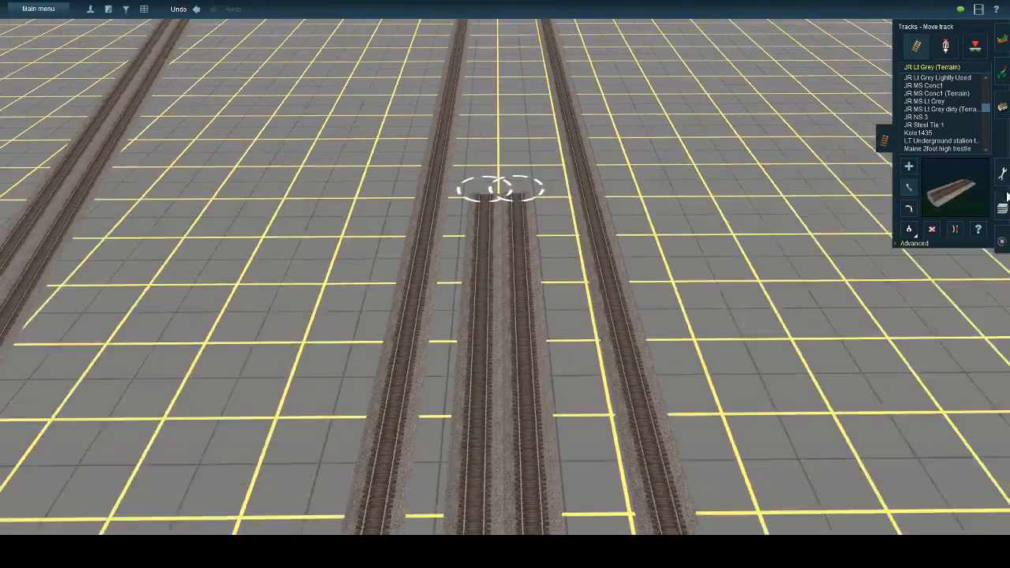
- Connect the two parallel centre tracks with a diagonal crossover just before their open ends
{"action": "left_click", "coordinate": [908, 168]}
{"action": "key", "text": "Down"}
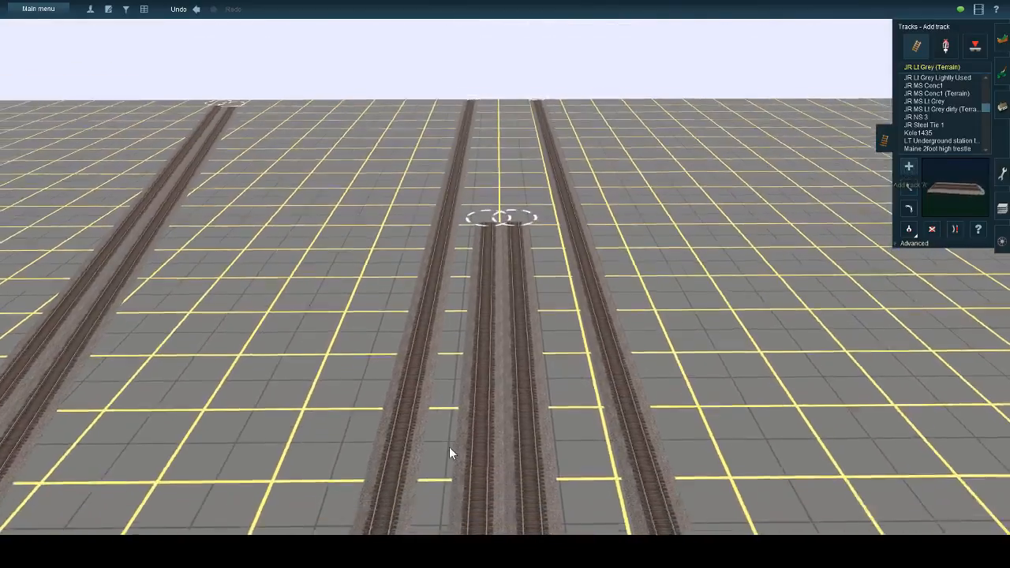
{"action": "left_click", "coordinate": [481, 488]}
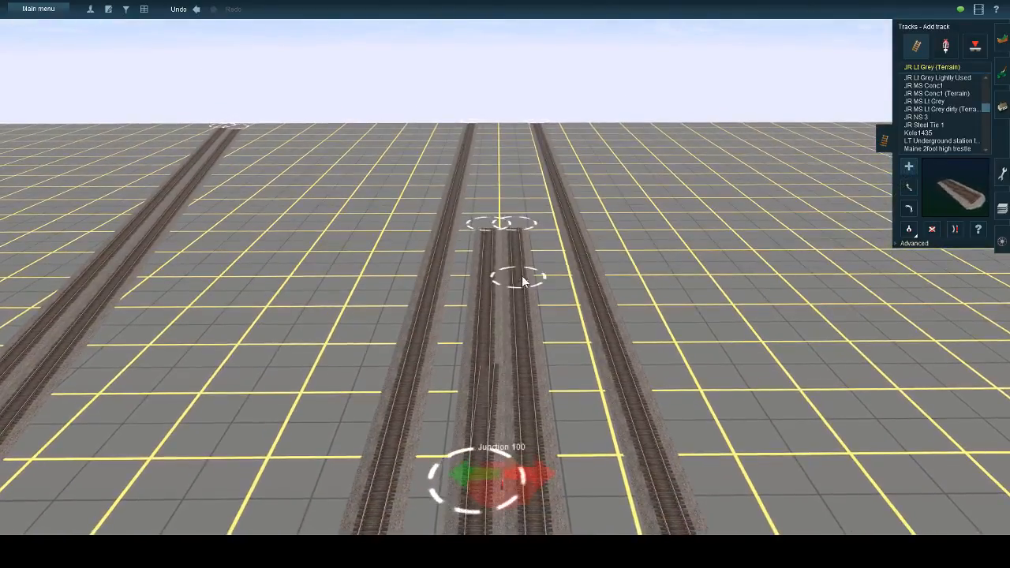
{"action": "left_click", "coordinate": [514, 265]}
{"action": "right_click", "coordinate": [495, 226]}
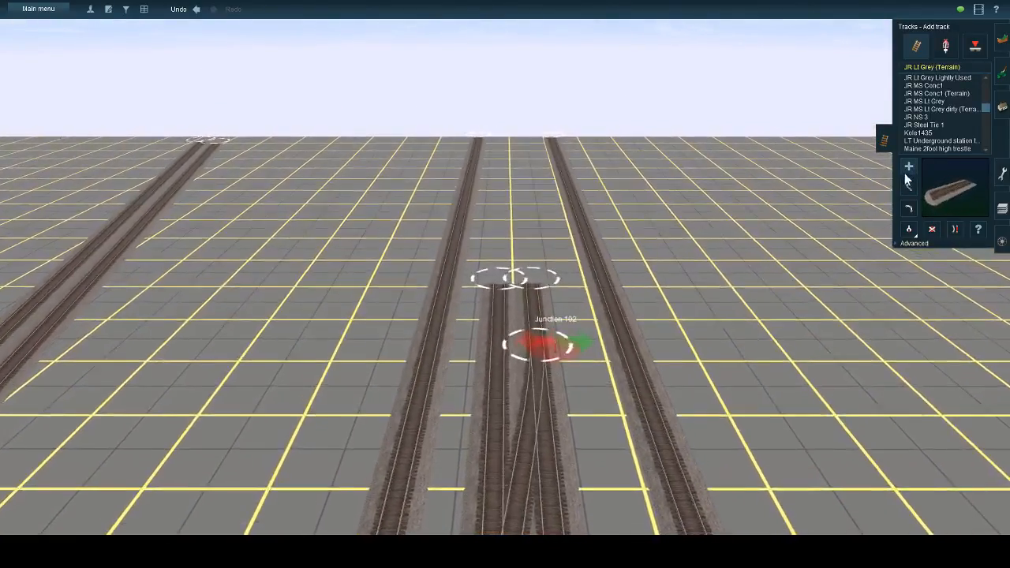
- Extend both centre tracks from their open ends to the baseboard edge
{"action": "left_click", "coordinate": [499, 288]}
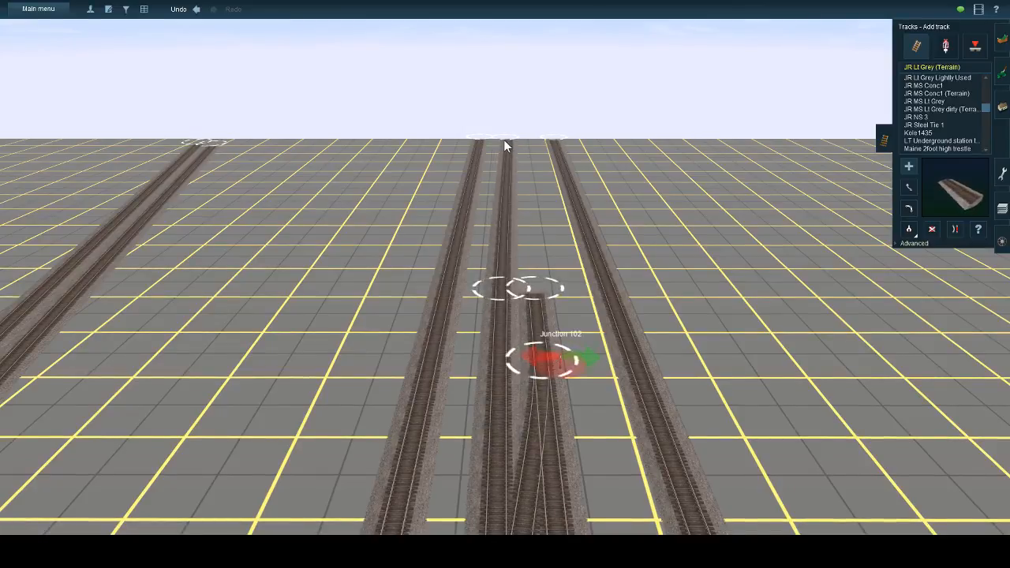
{"action": "left_click", "coordinate": [504, 139]}
{"action": "left_click", "coordinate": [517, 139]}
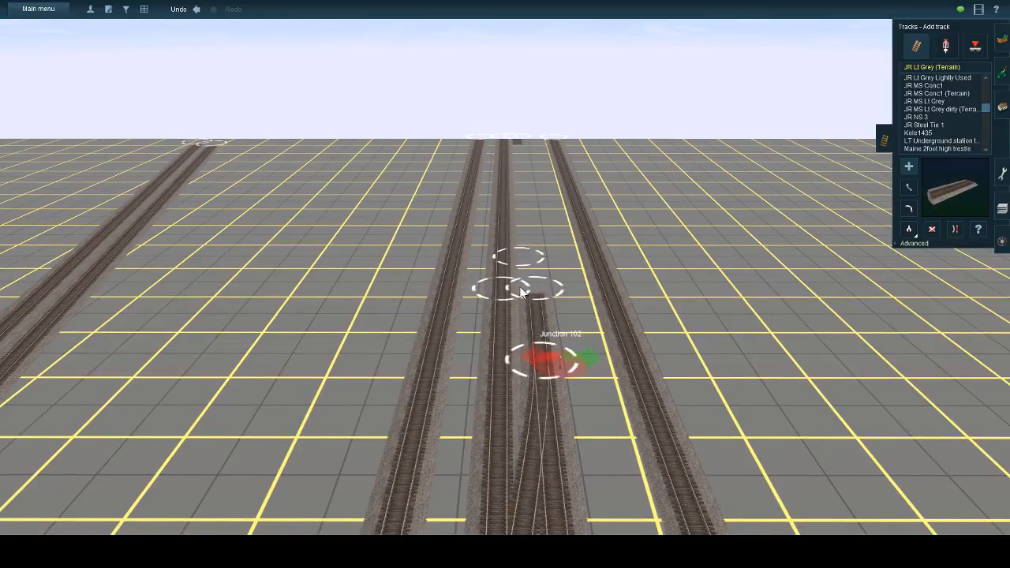
{"action": "left_click", "coordinate": [534, 295]}
- Add a second, opposite crossover between the extended centre tracks near the baseboard edge
{"action": "left_click", "coordinate": [533, 287]}
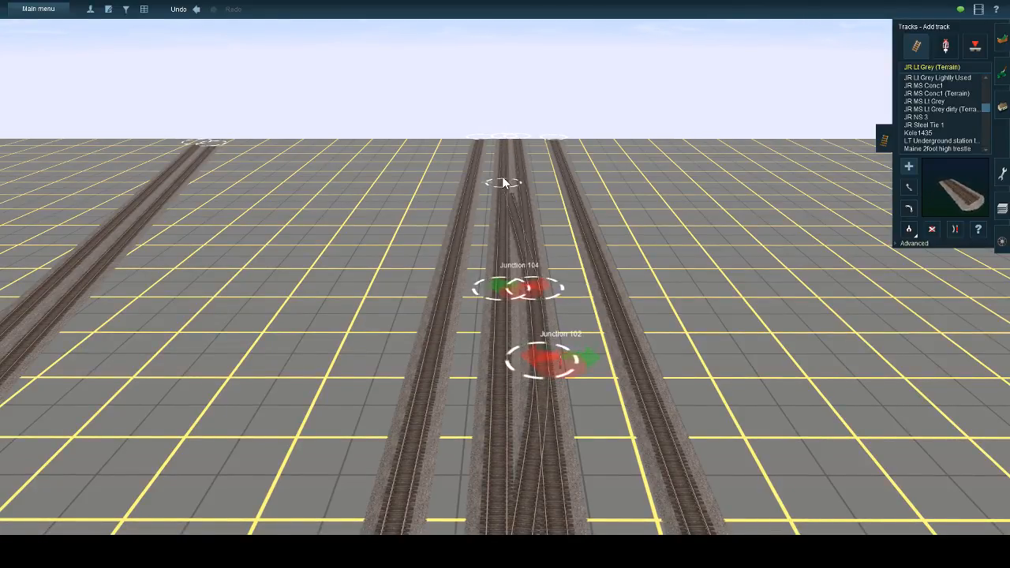
{"action": "left_click", "coordinate": [503, 164]}
{"action": "right_click", "coordinate": [517, 158]}
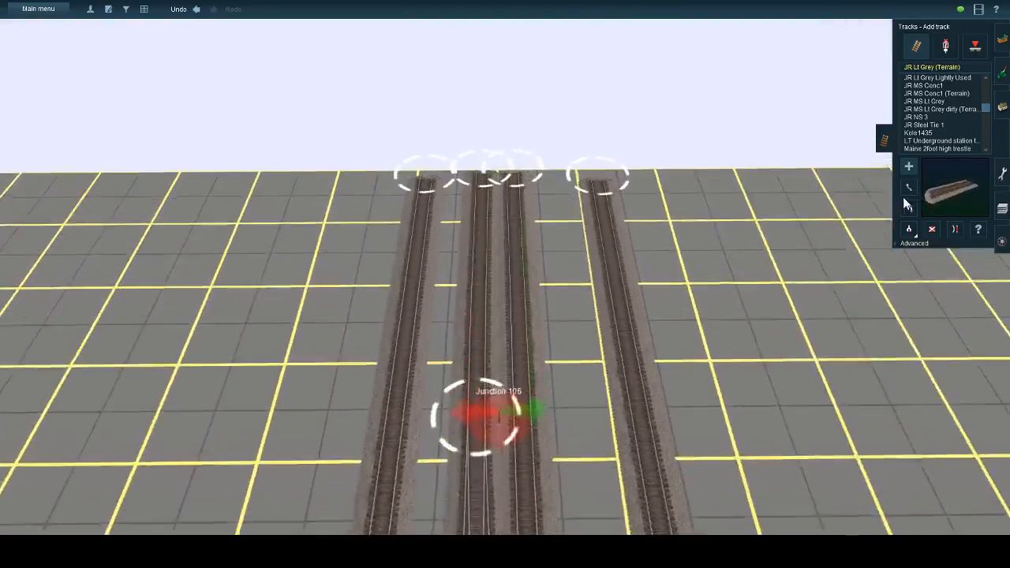
- Adjust the centre track's open end at the baseboard edge to run parallel to its neighbour
{"action": "left_click", "coordinate": [907, 189]}
{"action": "left_click_drag", "start_coordinate": [522, 213], "coordinate": [519, 218]}
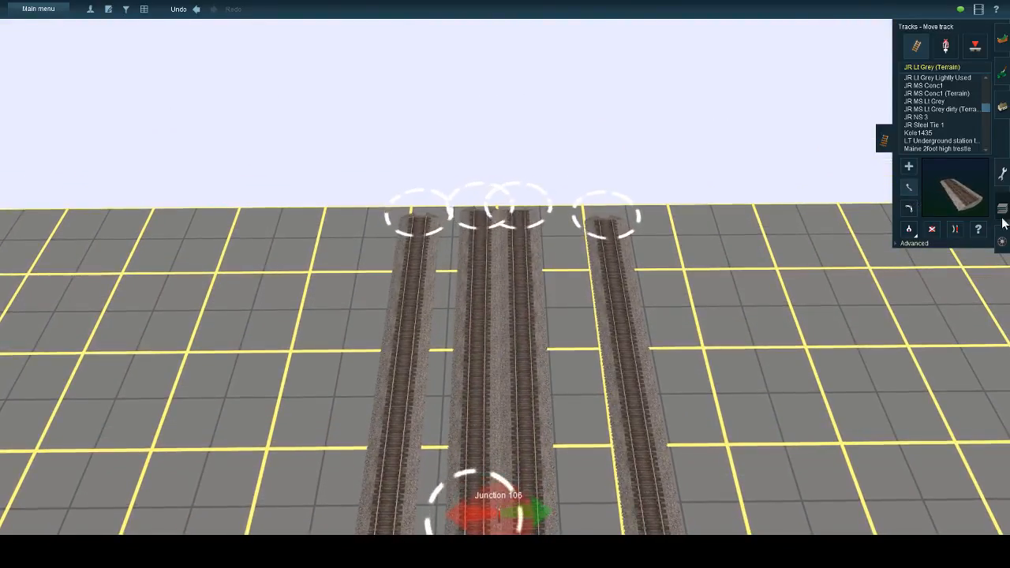
{"action": "left_click", "coordinate": [954, 229]}
{"action": "scroll", "coordinate": [525, 260], "scroll_direction": "down", "scroll_amount": 10}
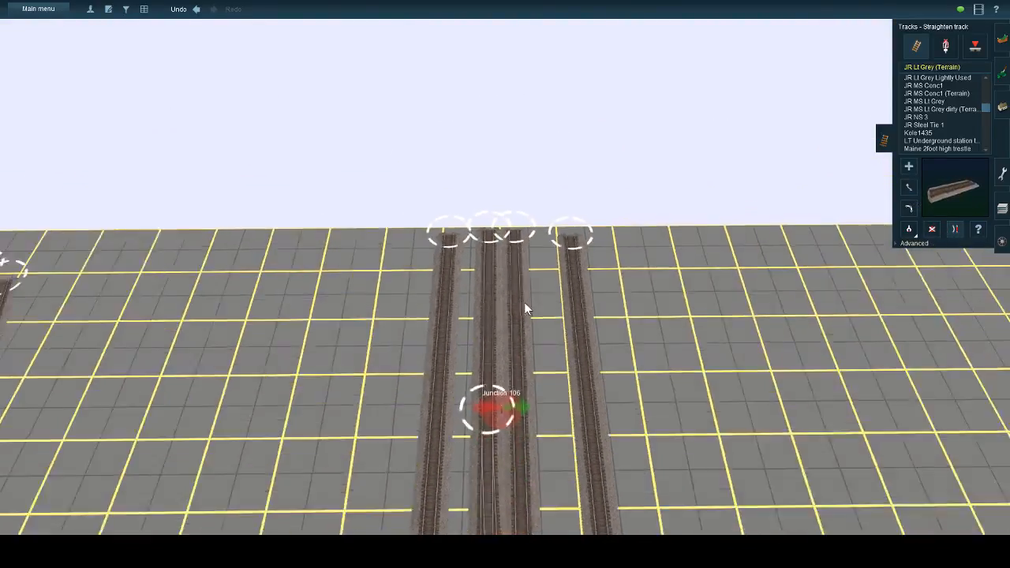
- Examine the new crossovers and the whole track layout from track level and from above
{"action": "key", "text": "Left"}
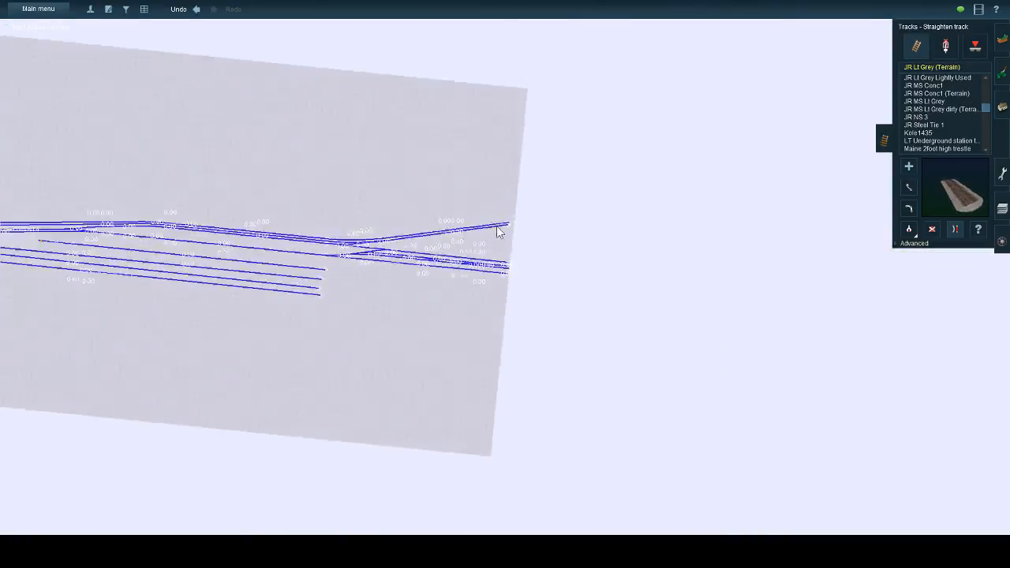
{"action": "scroll", "coordinate": [499, 227], "scroll_direction": "up", "scroll_amount": 8}
{"action": "scroll", "coordinate": [505, 280], "scroll_direction": "up", "scroll_amount": 6}
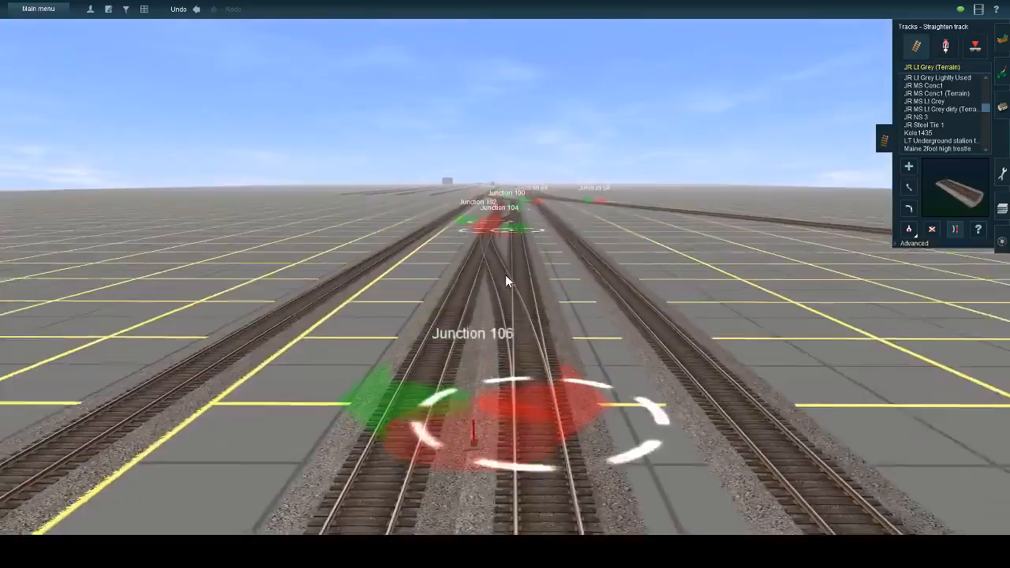
{"action": "key", "text": "Left"}
{"action": "scroll", "coordinate": [502, 275], "scroll_direction": "down", "scroll_amount": 5}
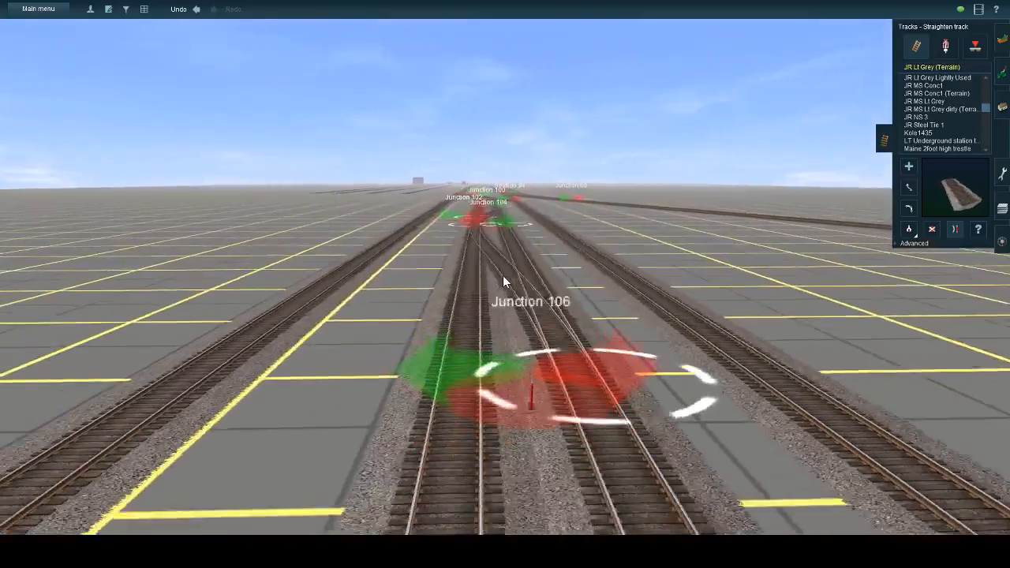
{"action": "scroll", "coordinate": [503, 275], "scroll_direction": "down", "scroll_amount": 6}
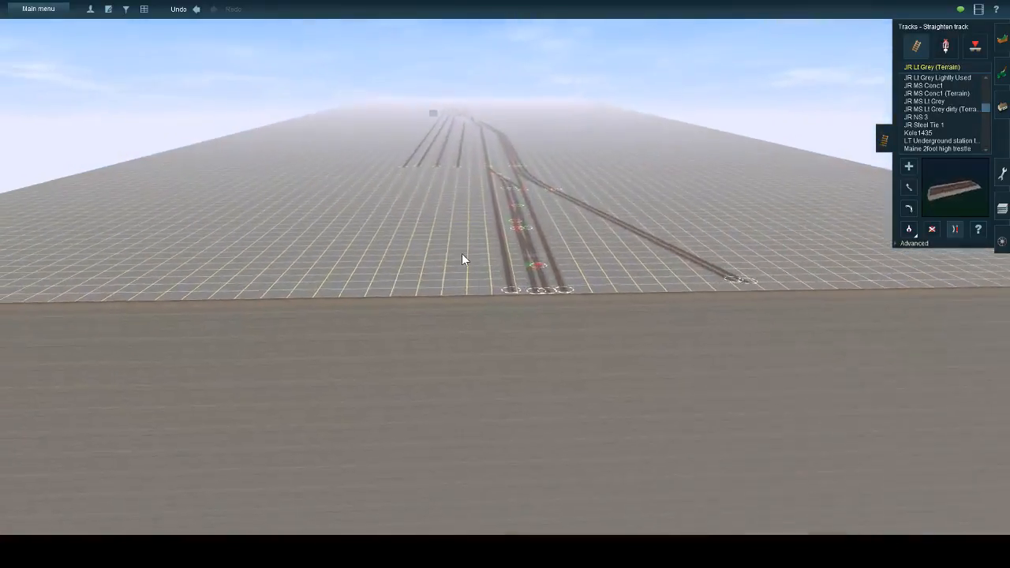
{"action": "scroll", "coordinate": [498, 244], "scroll_direction": "down", "scroll_amount": 8}
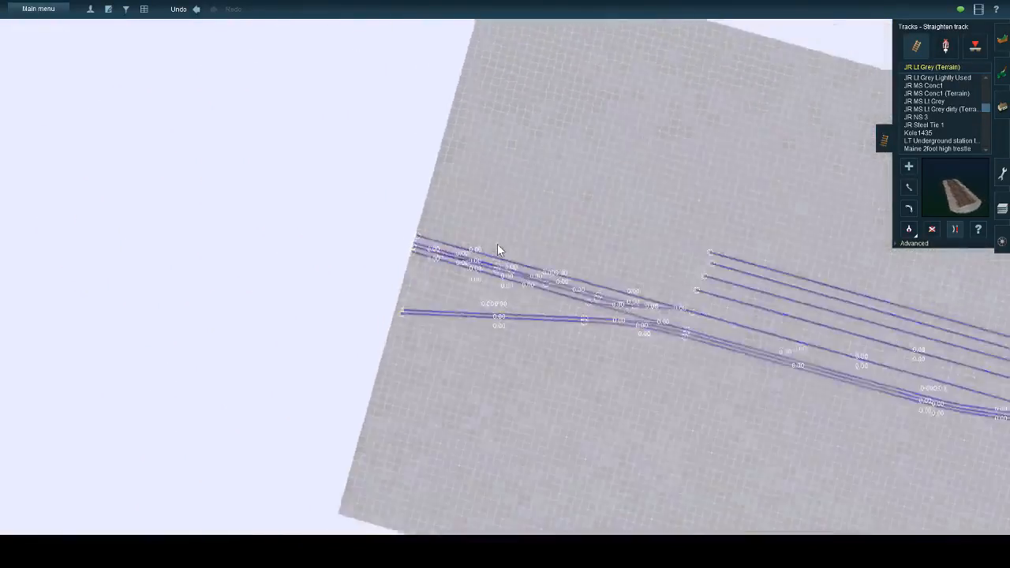
- Add a new baseboard section beyond the open ends of the main tracks
{"action": "key", "text": "Left"}
{"action": "left_click", "coordinate": [1001, 39]}
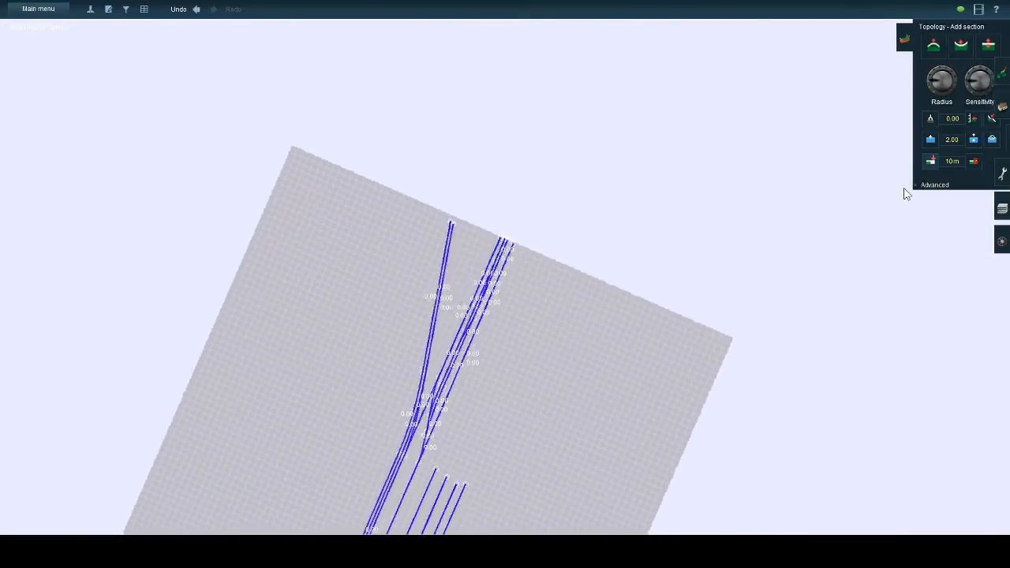
{"action": "scroll", "coordinate": [551, 268], "scroll_direction": "up", "scroll_amount": 8}
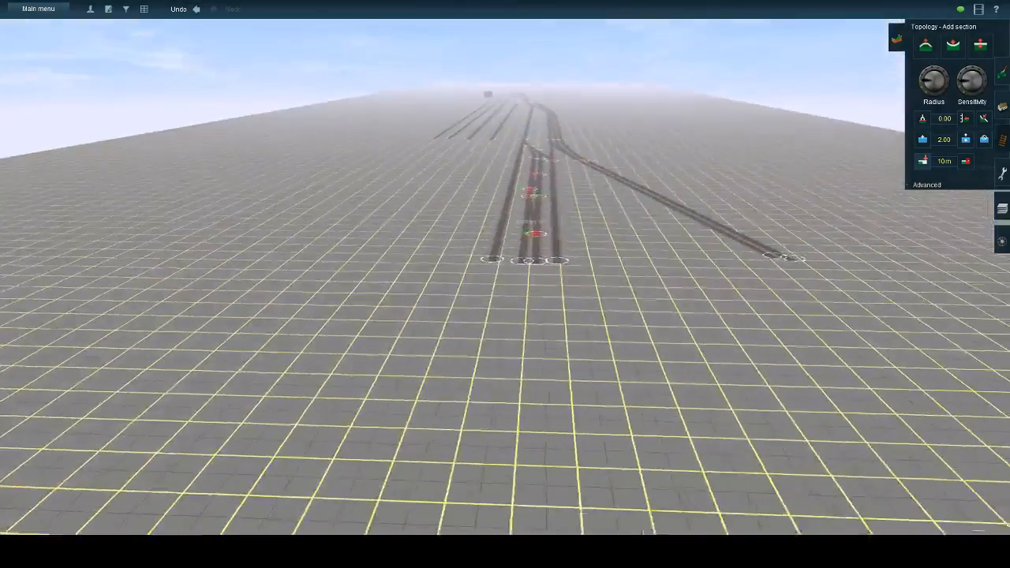
- Lay a JR Lt Grey Lightly Used connecting track from a centre track's open end diagonally towards the adjacent outer track's line
{"action": "left_click", "coordinate": [1000, 140]}
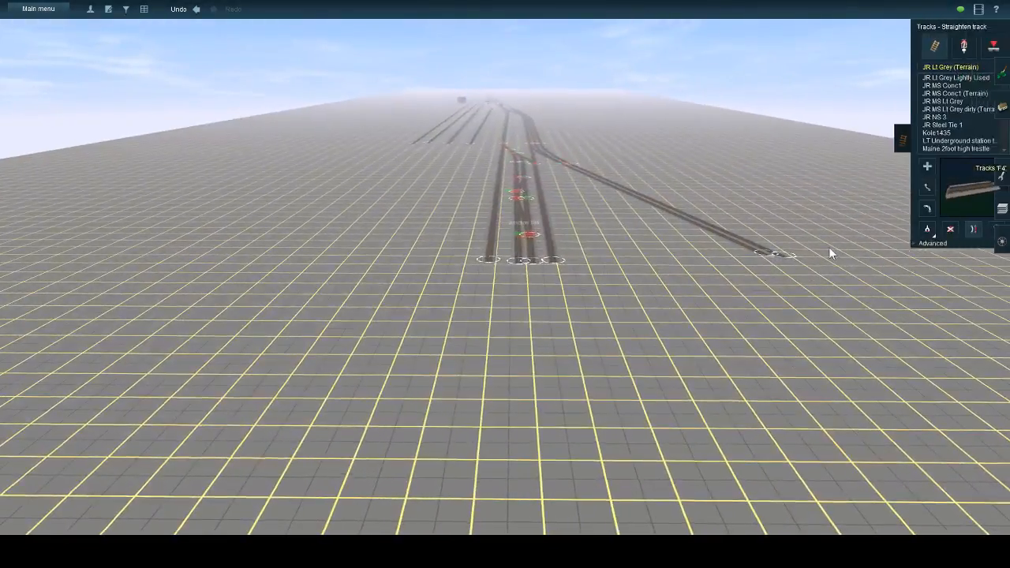
{"action": "scroll", "coordinate": [828, 249], "scroll_direction": "up", "scroll_amount": 3}
{"action": "left_click", "coordinate": [908, 166]}
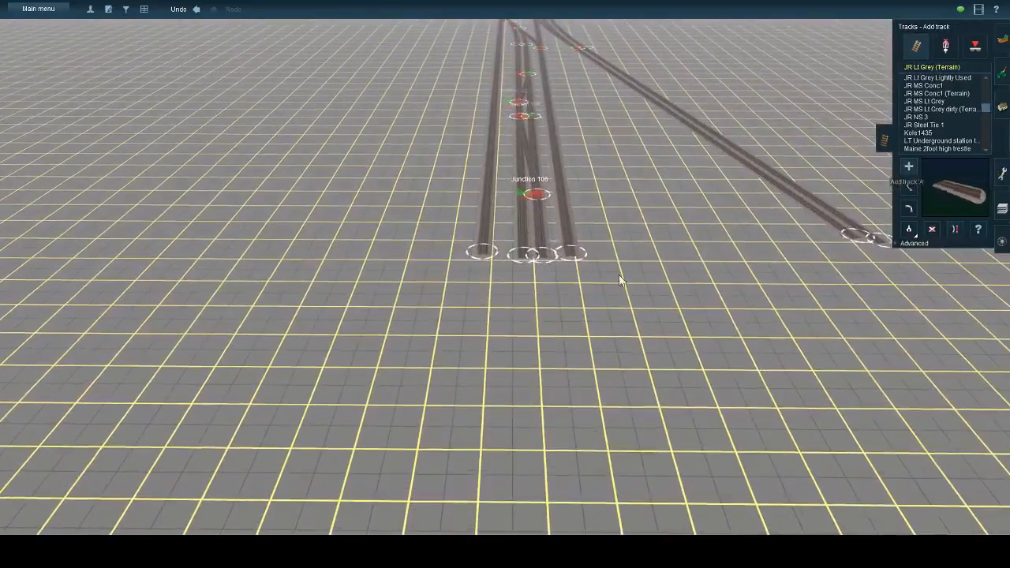
{"action": "left_click", "coordinate": [938, 77]}
{"action": "left_click", "coordinate": [523, 255]}
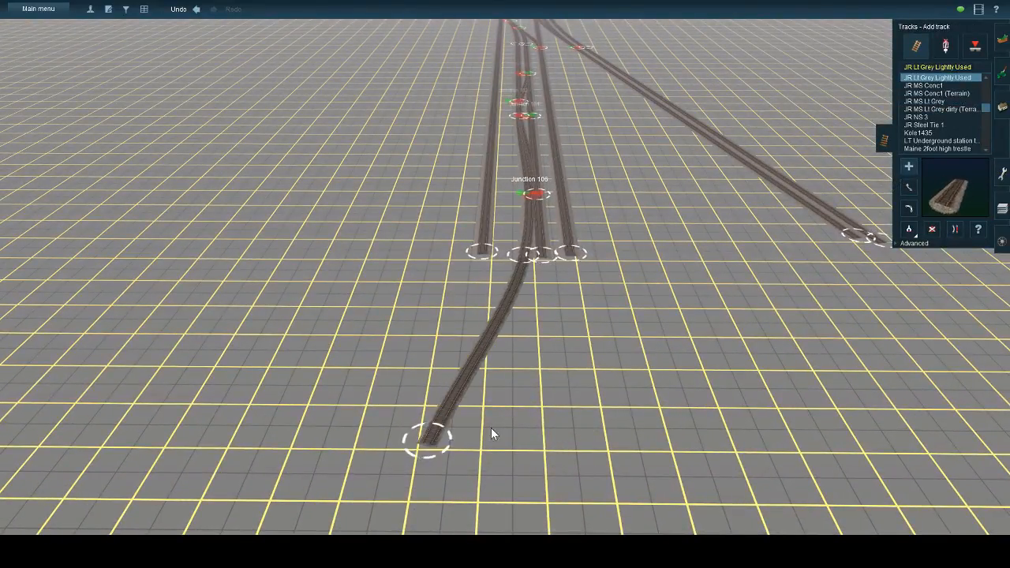
{"action": "left_click", "coordinate": [953, 230]}
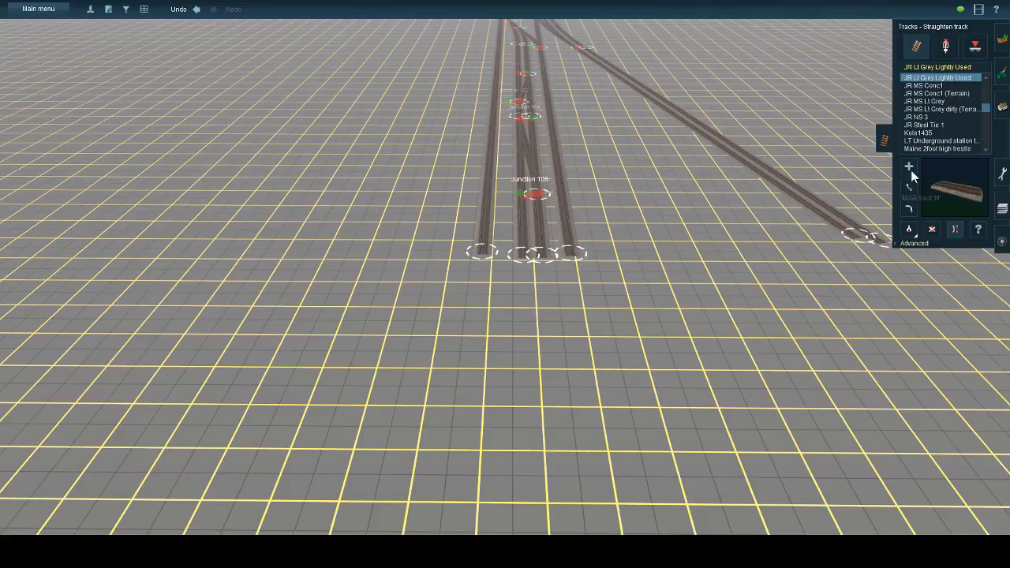
{"action": "left_click", "coordinate": [461, 408]}
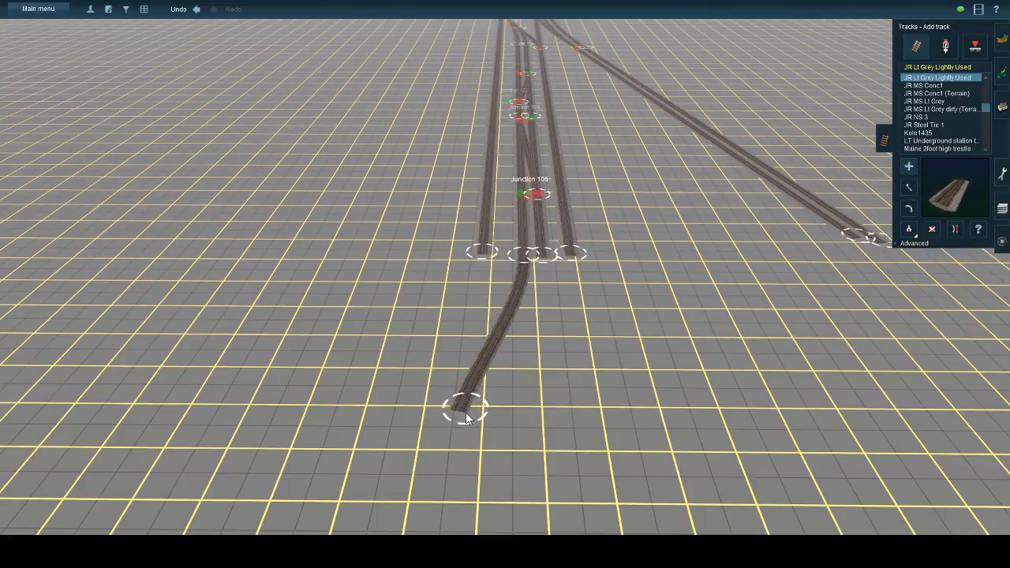
- Extend the adjacent outer track onto the new baseboard and join it with the diagonal connecting track
{"action": "left_click", "coordinate": [479, 265]}
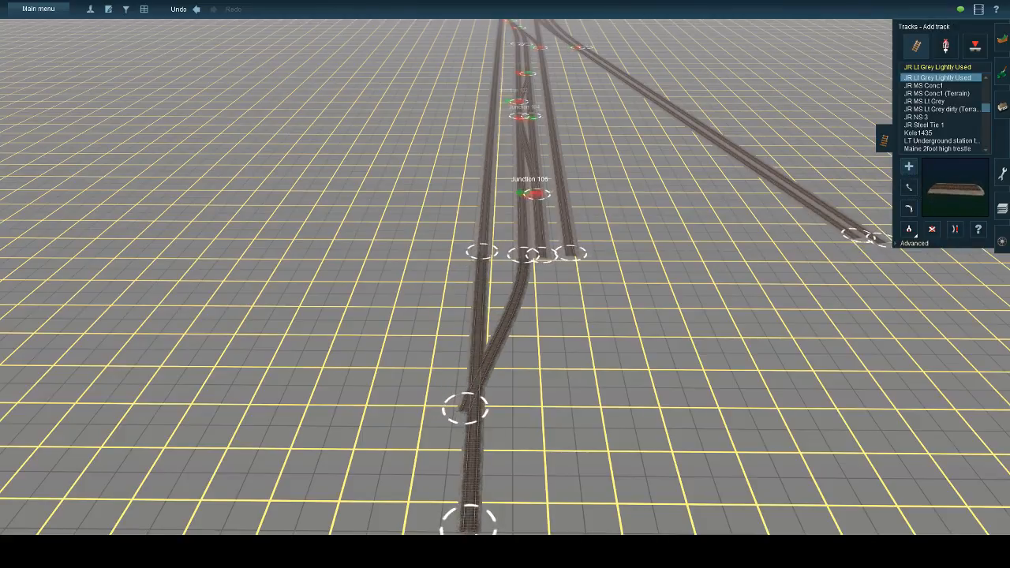
{"action": "left_click", "coordinate": [458, 519]}
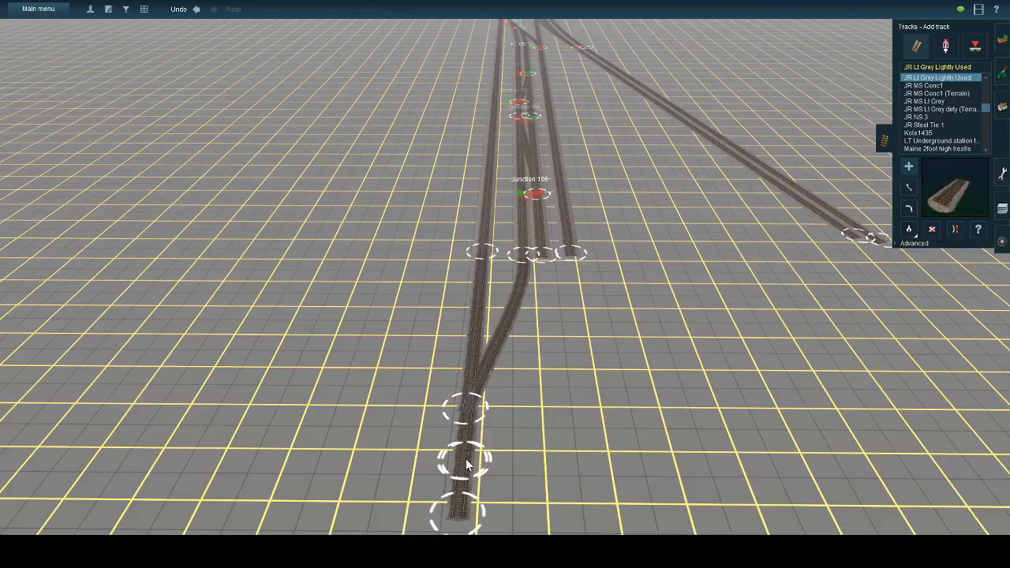
{"action": "left_click", "coordinate": [466, 458]}
{"action": "left_click", "coordinate": [496, 336]}
{"action": "right_click", "coordinate": [479, 358]}
{"action": "scroll", "coordinate": [479, 358], "scroll_direction": "up", "scroll_amount": 3}
{"action": "key", "text": "Down"}
{"action": "key", "text": "Left"}
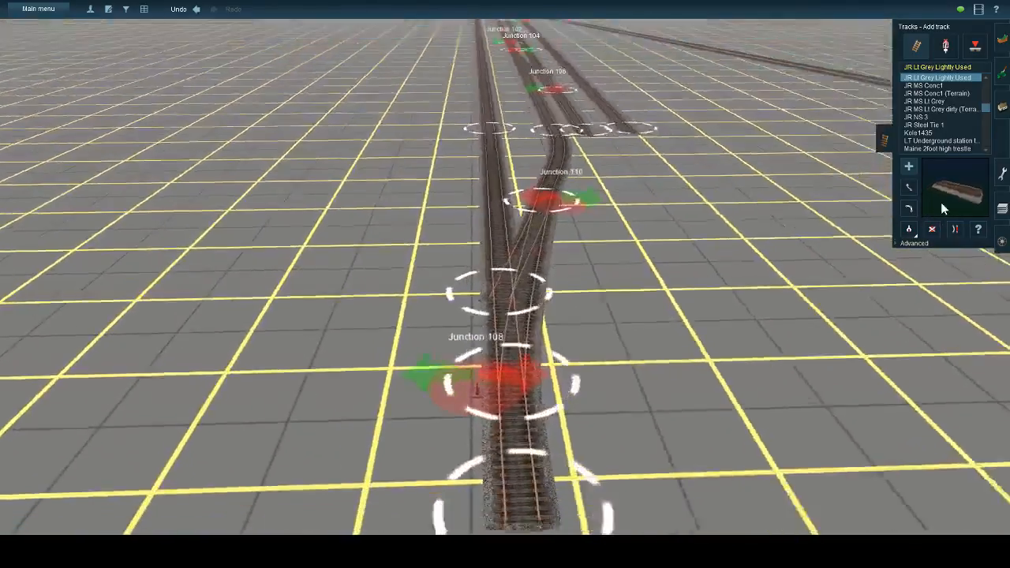
{"action": "left_click", "coordinate": [953, 229]}
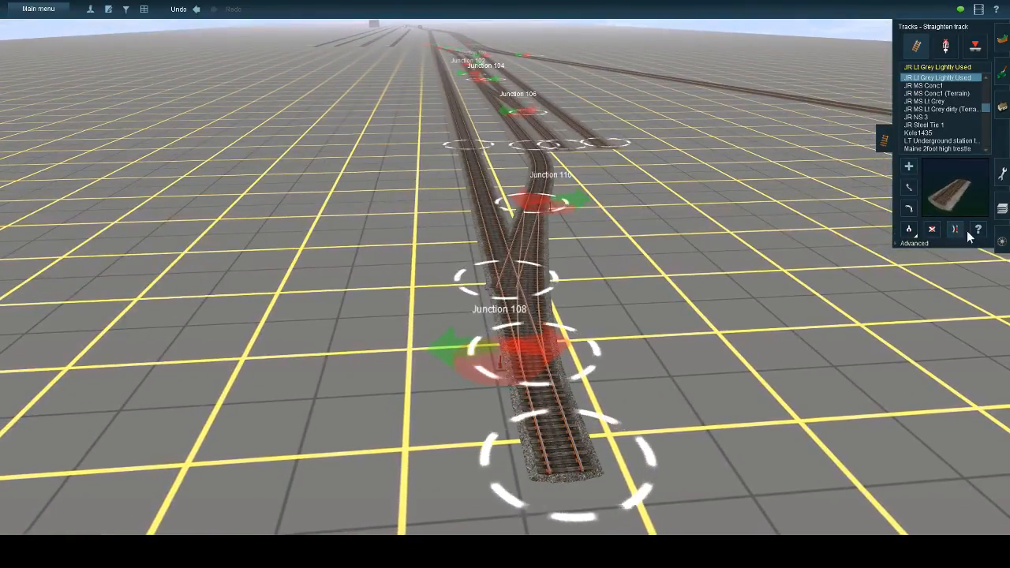
- Delete the misjoined outer track section and the surplus lever of Junction 110 on the connecting track
{"action": "key", "text": "d"}
{"action": "left_click", "coordinate": [498, 284]}
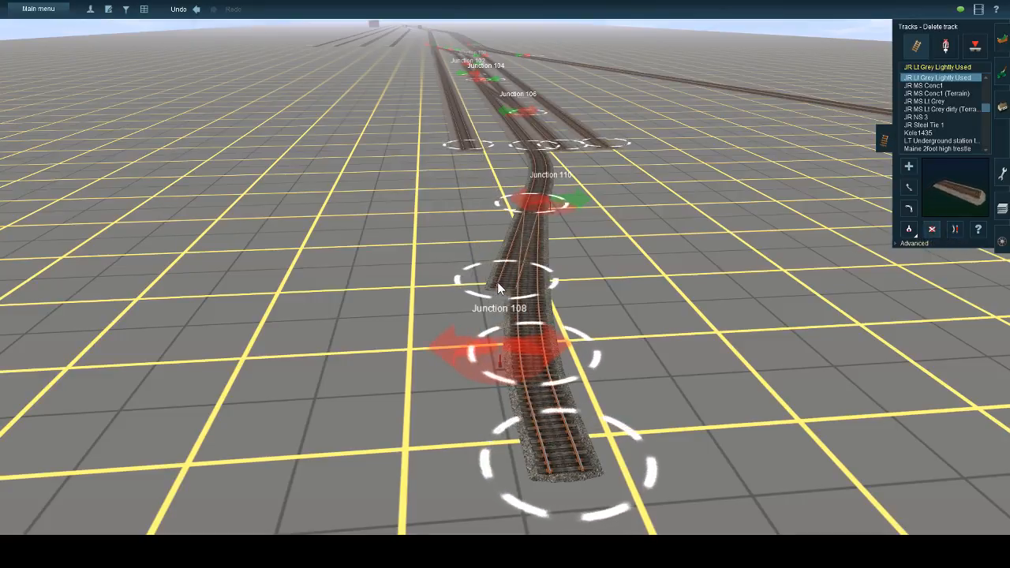
{"action": "key", "text": "Left"}
{"action": "left_click", "coordinate": [948, 48]}
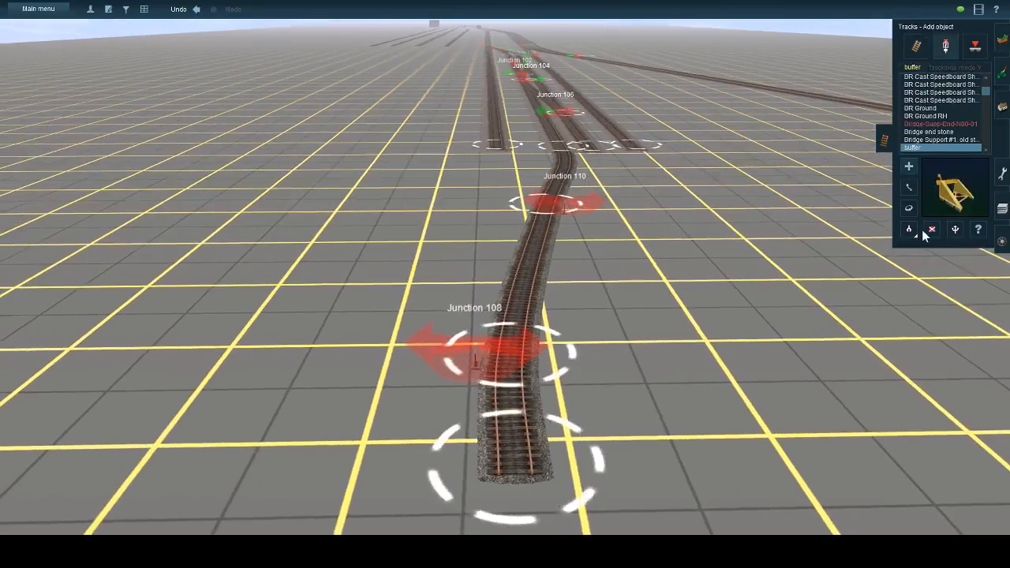
{"action": "left_click", "coordinate": [931, 229]}
{"action": "left_click", "coordinate": [562, 209]}
- Delete the surplus spline point in the middle of the connecting track
{"action": "left_click", "coordinate": [915, 48]}
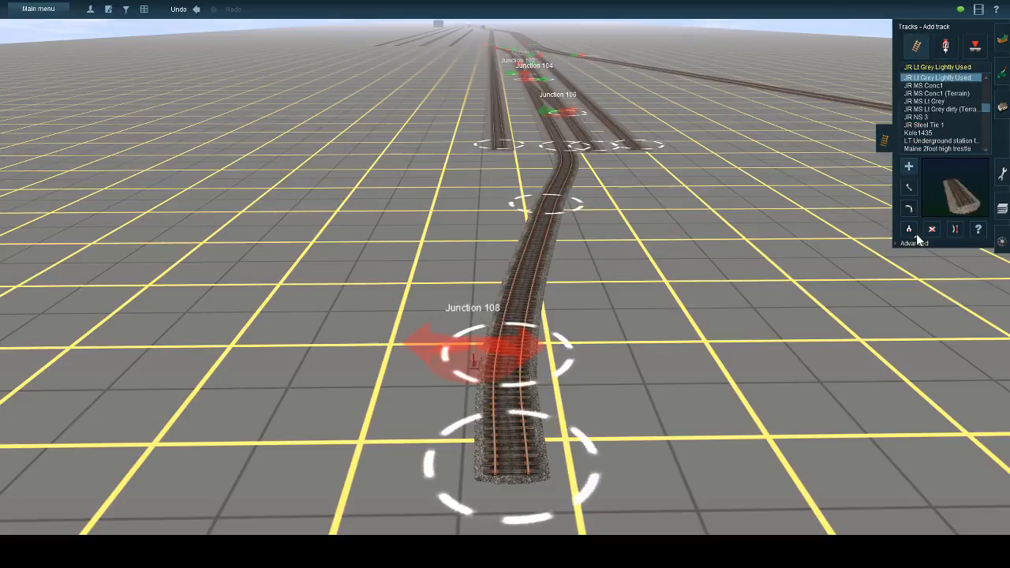
{"action": "left_click", "coordinate": [915, 241]}
{"action": "key", "text": "d"}
{"action": "left_click", "coordinate": [547, 207]}
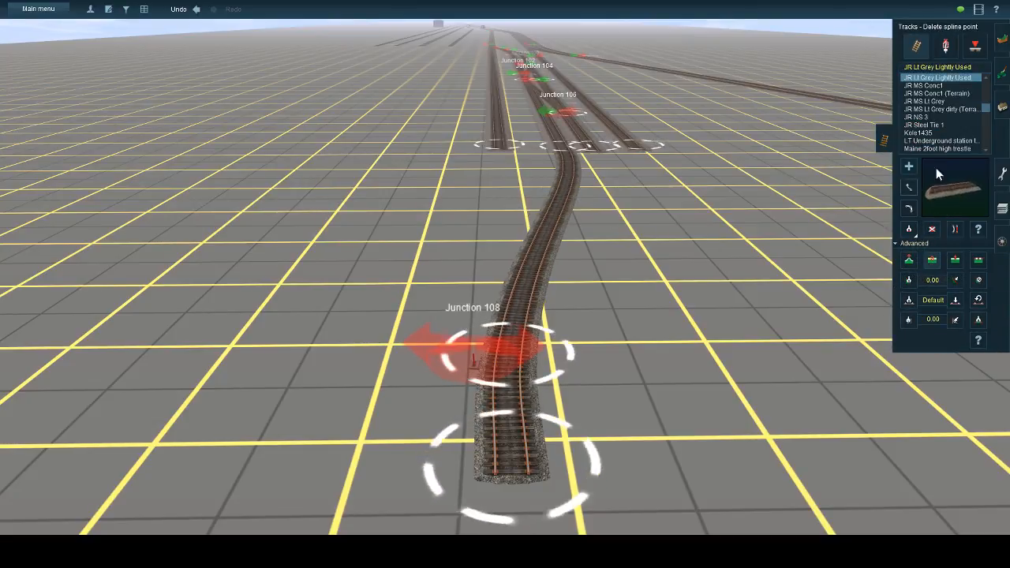
- Lay a track from Junction 108 back to the outer track's open end
{"action": "left_click", "coordinate": [908, 166]}
{"action": "left_click", "coordinate": [523, 361]}
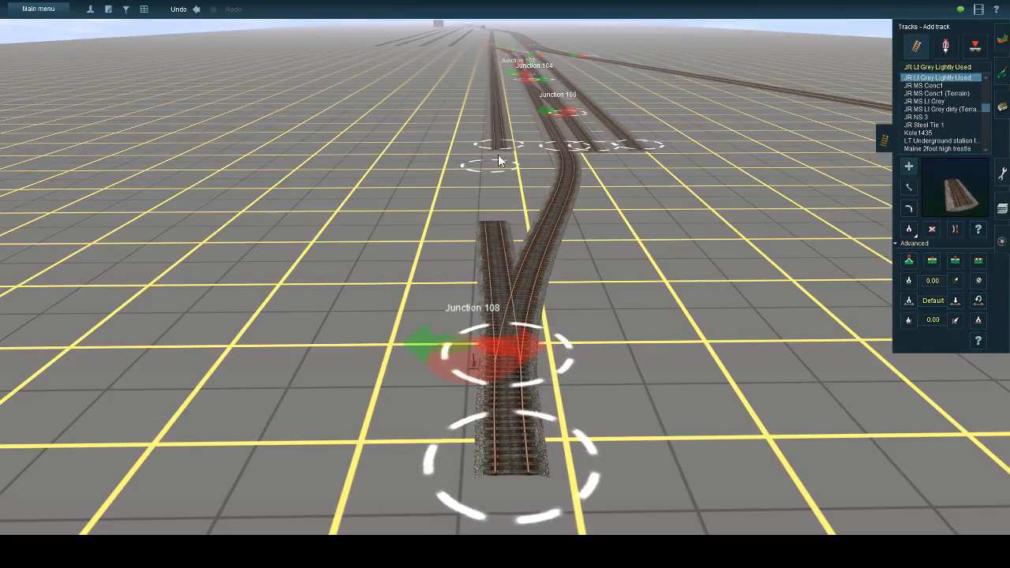
{"action": "left_click", "coordinate": [501, 149]}
{"action": "scroll", "coordinate": [513, 211], "scroll_direction": "down", "scroll_amount": 3}
- Extend both centre tracks to merge at a common point, and continue them as a single track across the new baseboard
{"action": "key", "text": "Left"}
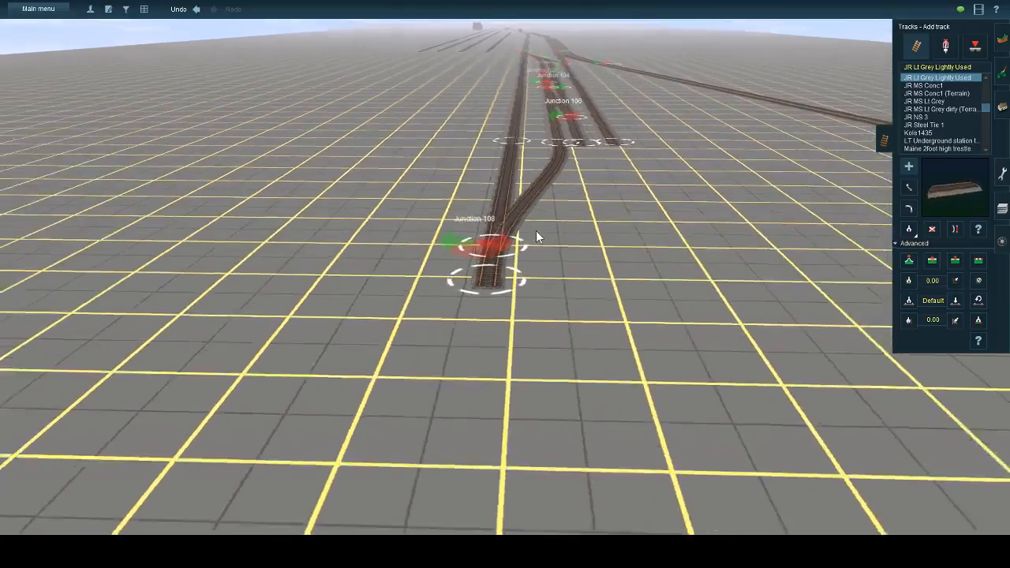
{"action": "key", "text": "Up"}
{"action": "left_click", "coordinate": [601, 243]}
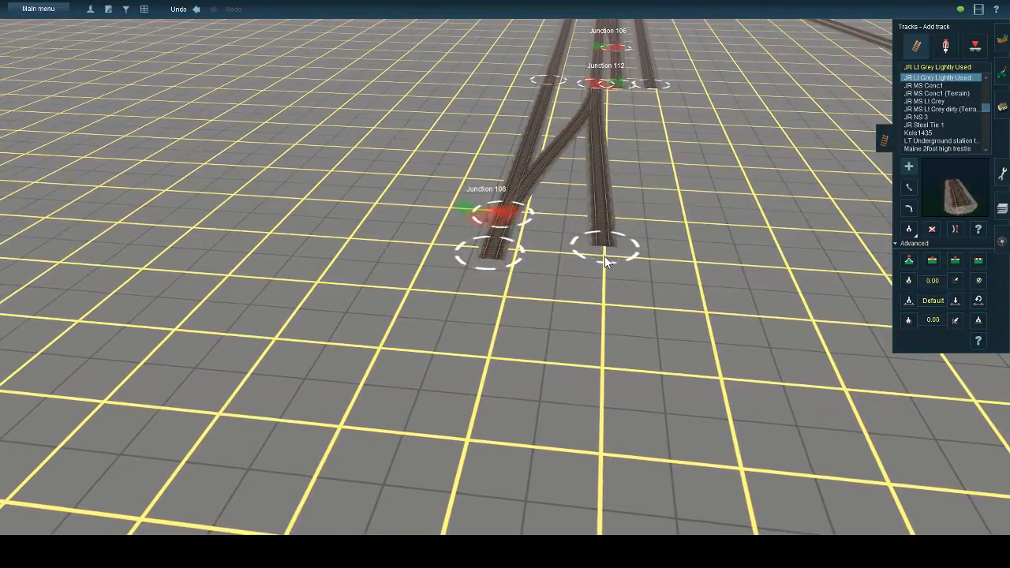
{"action": "left_click", "coordinate": [616, 97]}
{"action": "left_click", "coordinate": [604, 250]}
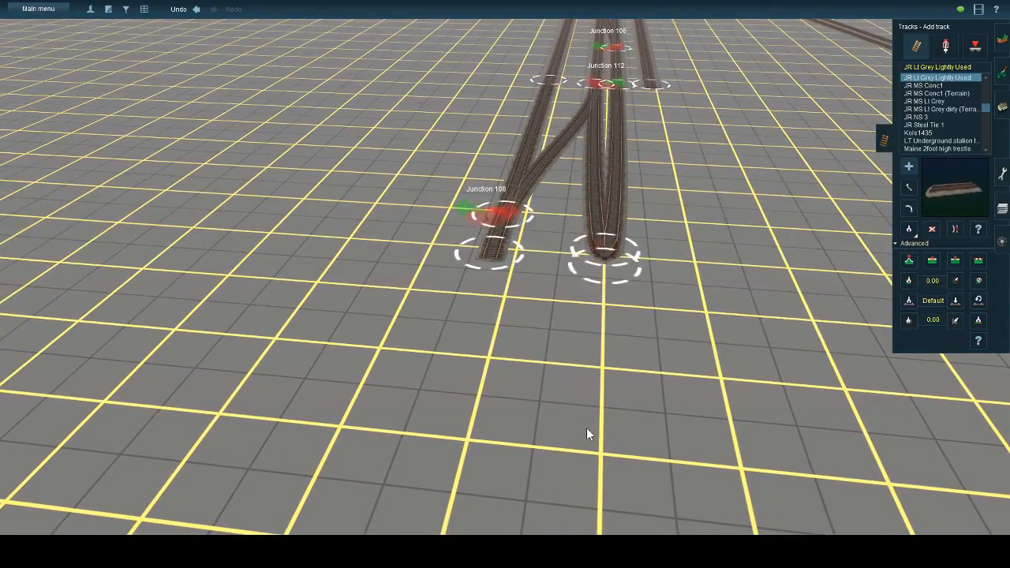
{"action": "left_click", "coordinate": [597, 459]}
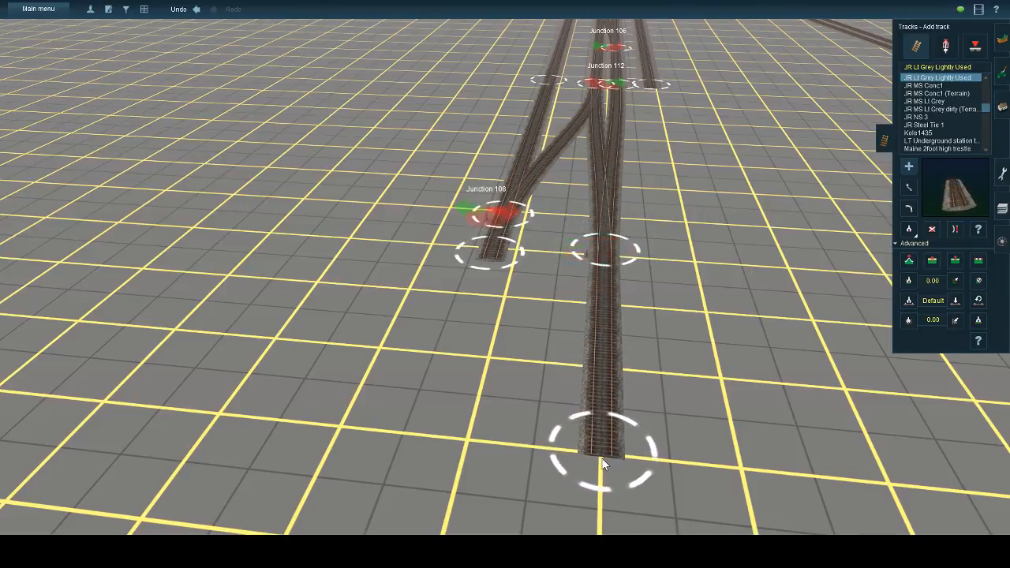
- Extend both outer tracks on the new baseboard until they end level with the merged centre track
{"action": "left_click", "coordinate": [488, 252]}
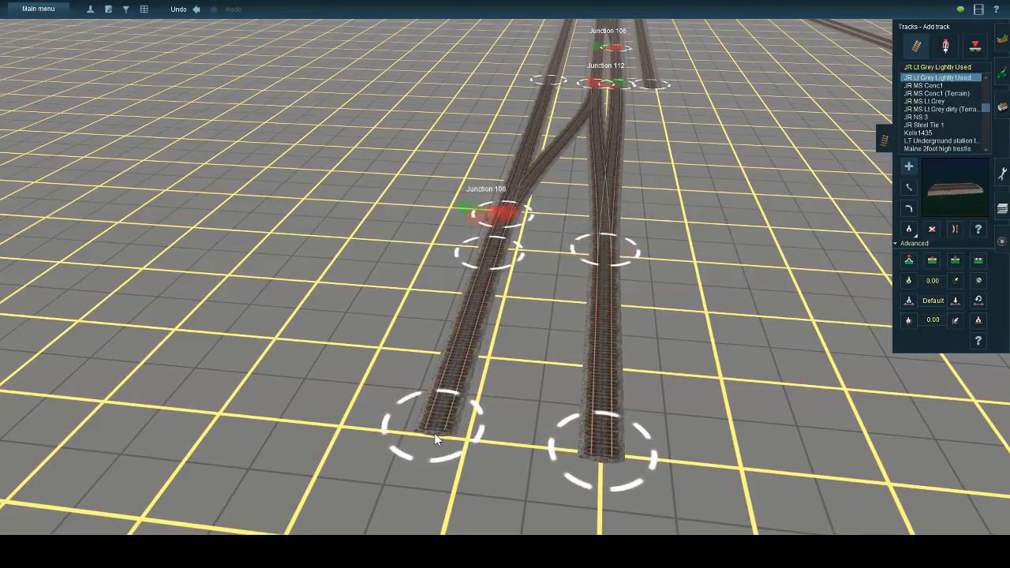
{"action": "left_click", "coordinate": [435, 433]}
{"action": "scroll", "coordinate": [638, 148], "scroll_direction": "down", "scroll_amount": 2}
{"action": "left_click", "coordinate": [638, 100]}
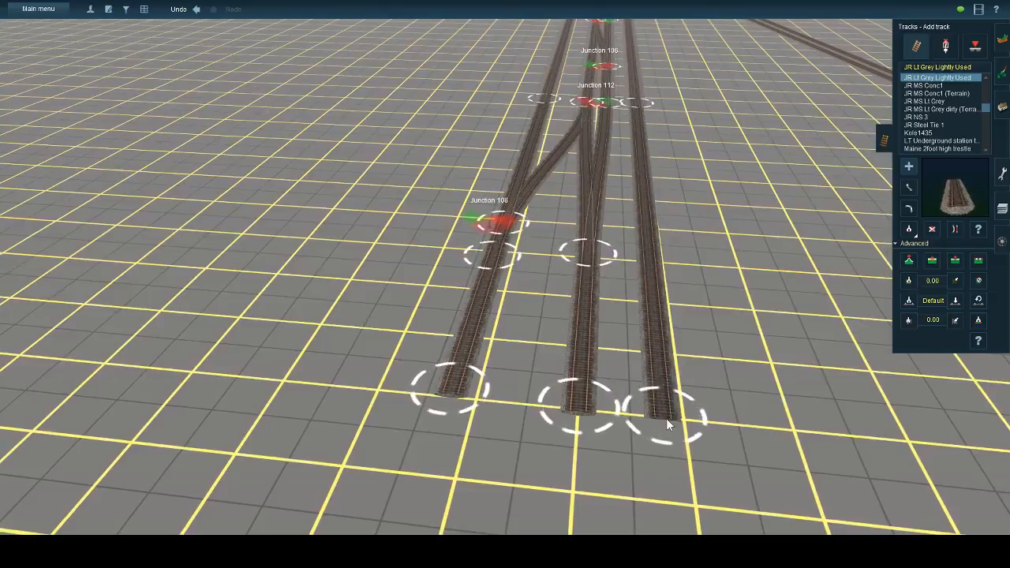
{"action": "left_click", "coordinate": [668, 422]}
- Add a diagonal connecting track from the other centre track's junction onto the extended outer track opposite Junction 108
{"action": "left_click", "coordinate": [606, 109]}
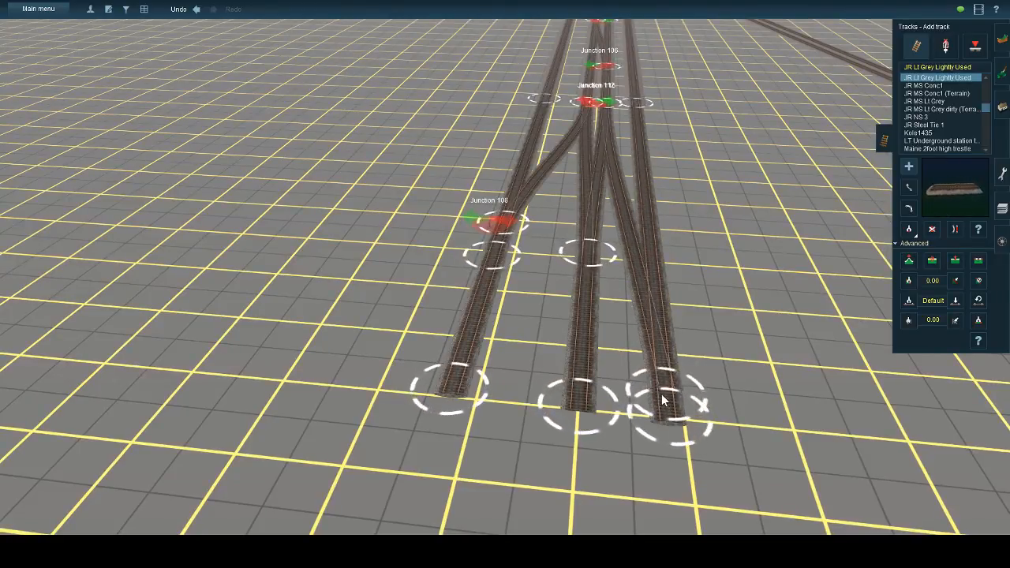
{"action": "left_click", "coordinate": [648, 239]}
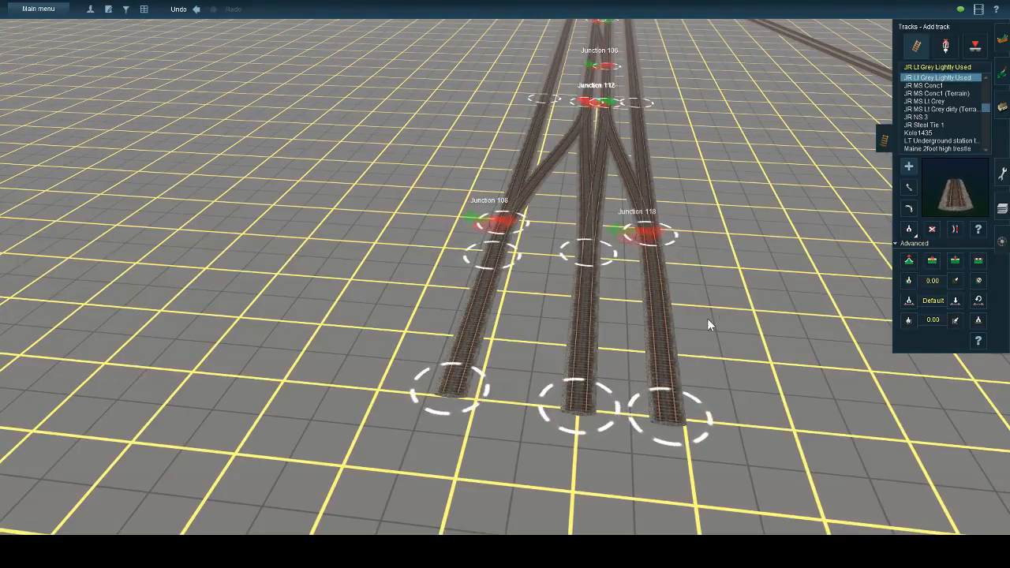
{"action": "left_click", "coordinate": [954, 229]}
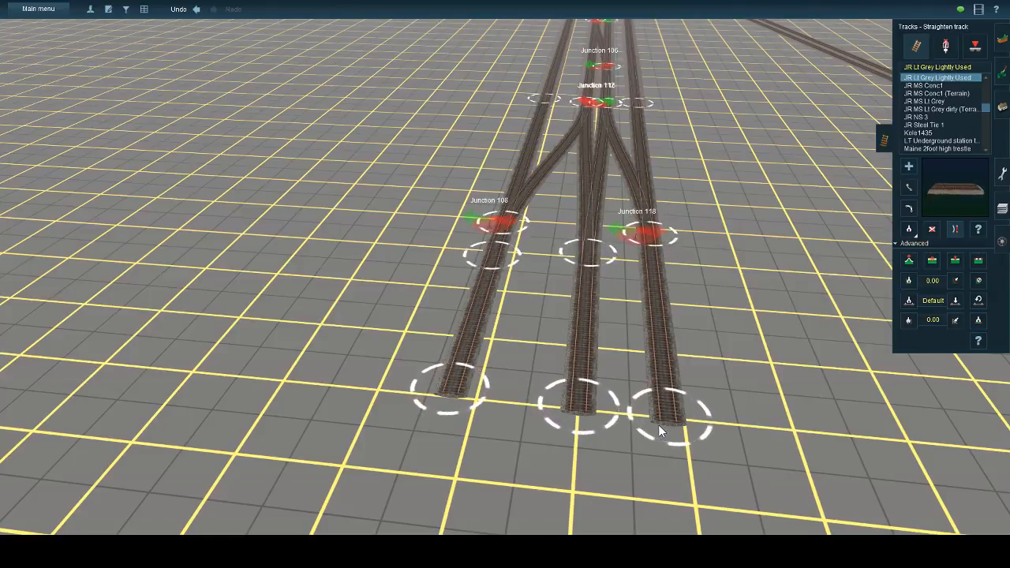
- Extend the outer track beyond Junction 118 with a two-segment siding and straighten its far segment
{"action": "scroll", "coordinate": [657, 424], "scroll_direction": "down", "scroll_amount": 6}
{"action": "scroll", "coordinate": [649, 419], "scroll_direction": "down", "scroll_amount": 5}
{"action": "key", "text": "Left"}
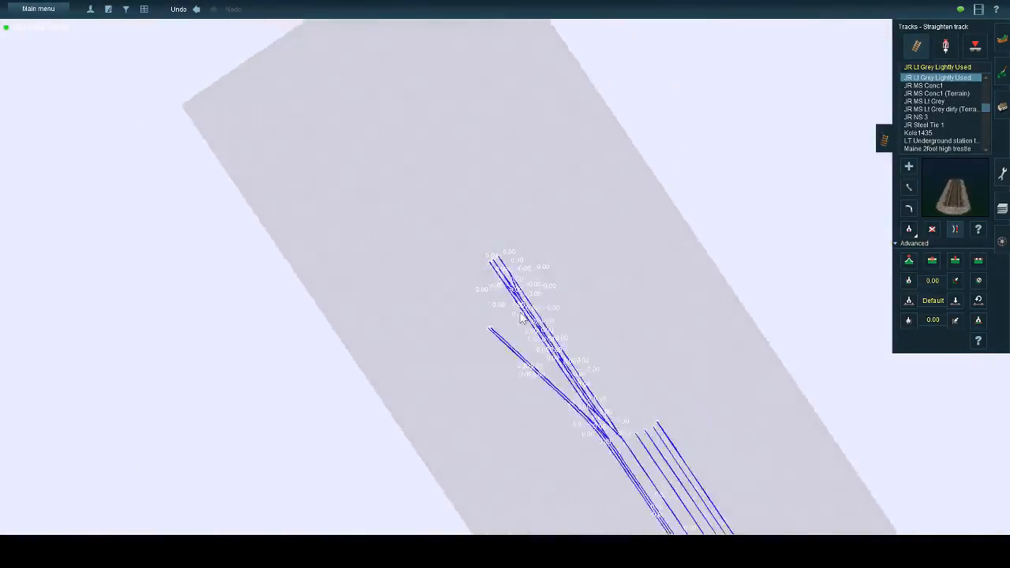
{"action": "scroll", "coordinate": [490, 249], "scroll_direction": "up", "scroll_amount": 6}
{"action": "scroll", "coordinate": [471, 287], "scroll_direction": "up", "scroll_amount": 4}
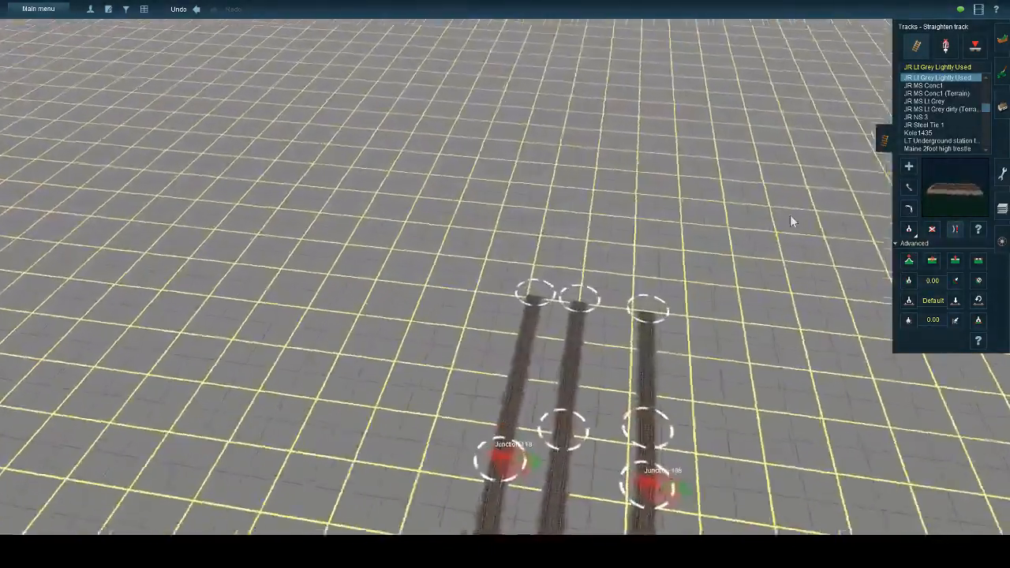
{"action": "left_click", "coordinate": [908, 167]}
{"action": "mouse_move", "coordinate": [537, 298]}
{"action": "left_mouse_down"}
{"action": "mouse_move", "coordinate": [533, 210]}
{"action": "mouse_move", "coordinate": [529, 221]}
{"action": "mouse_move", "coordinate": [531, 238]}
{"action": "mouse_move", "coordinate": [554, 76]}
{"action": "left_mouse_up"}
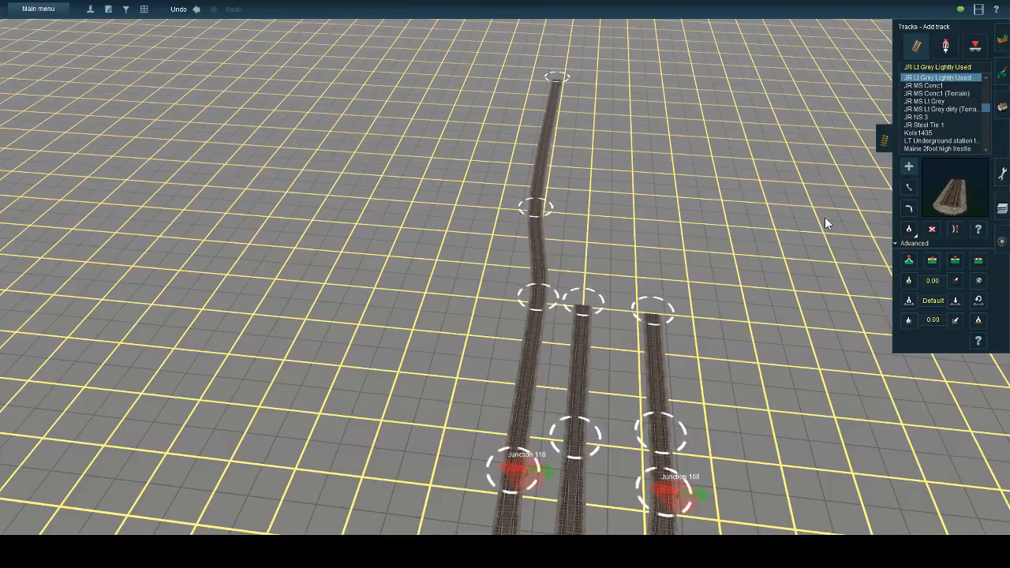
{"action": "left_click", "coordinate": [550, 118]}
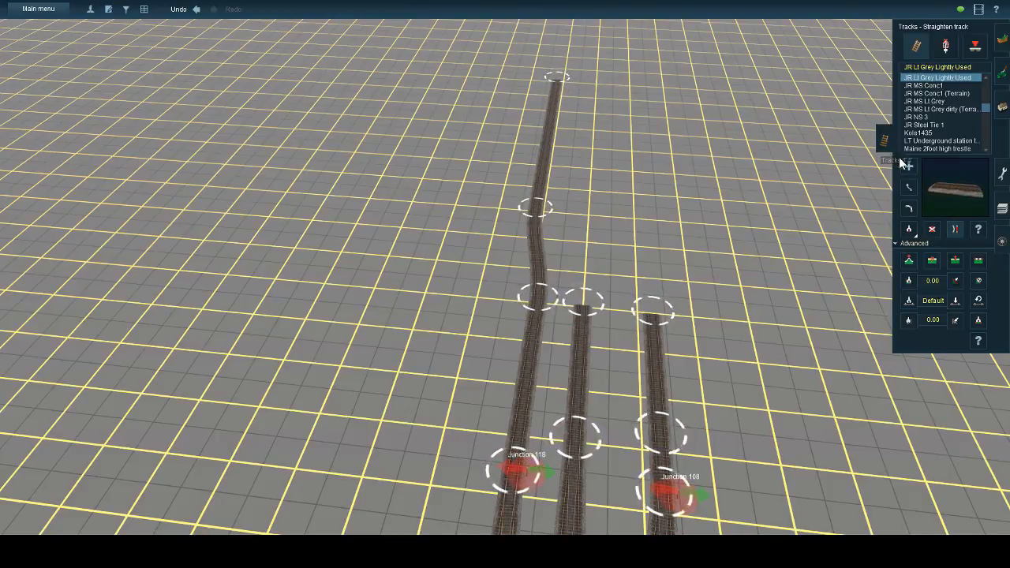
- Lay two more sidings from the same starting point, parallel to the first, and straighten the outermost one
{"action": "left_click_drag", "start_coordinate": [546, 259], "coordinate": [566, 81]}
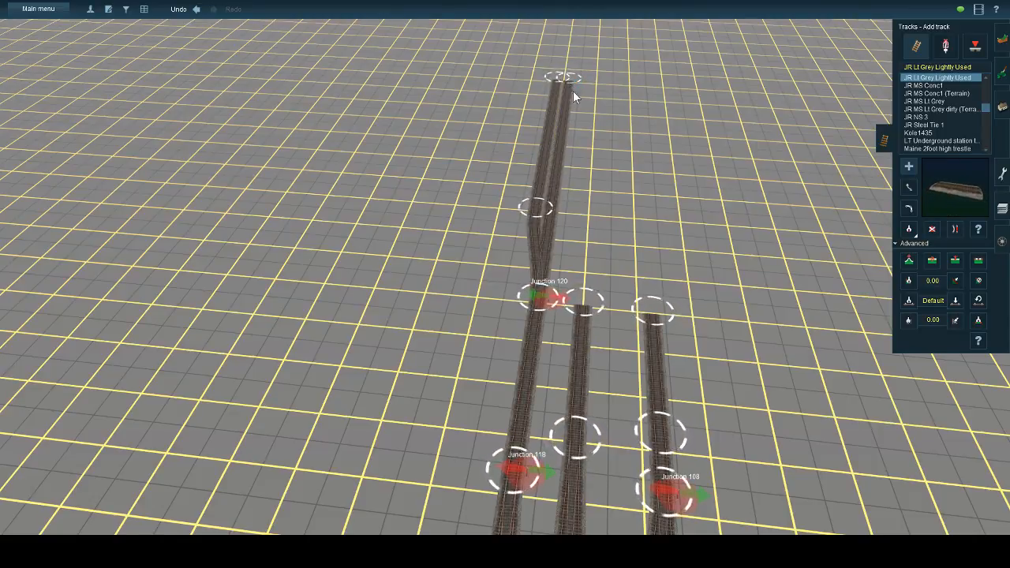
{"action": "mouse_move", "coordinate": [535, 293]}
{"action": "left_mouse_down"}
{"action": "mouse_move", "coordinate": [574, 212]}
{"action": "mouse_move", "coordinate": [582, 83]}
{"action": "left_mouse_up"}
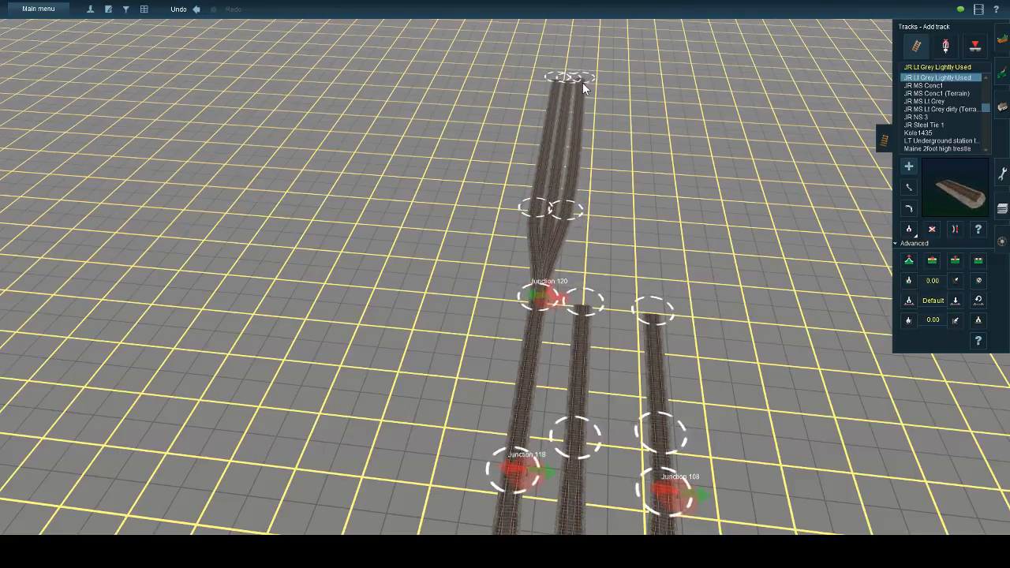
{"action": "left_click", "coordinate": [955, 229]}
- Move the bend points and end points of the two outer sidings beyond Junction 120 to spread the three sidings apart evenly
{"action": "right_click", "coordinate": [515, 175]}
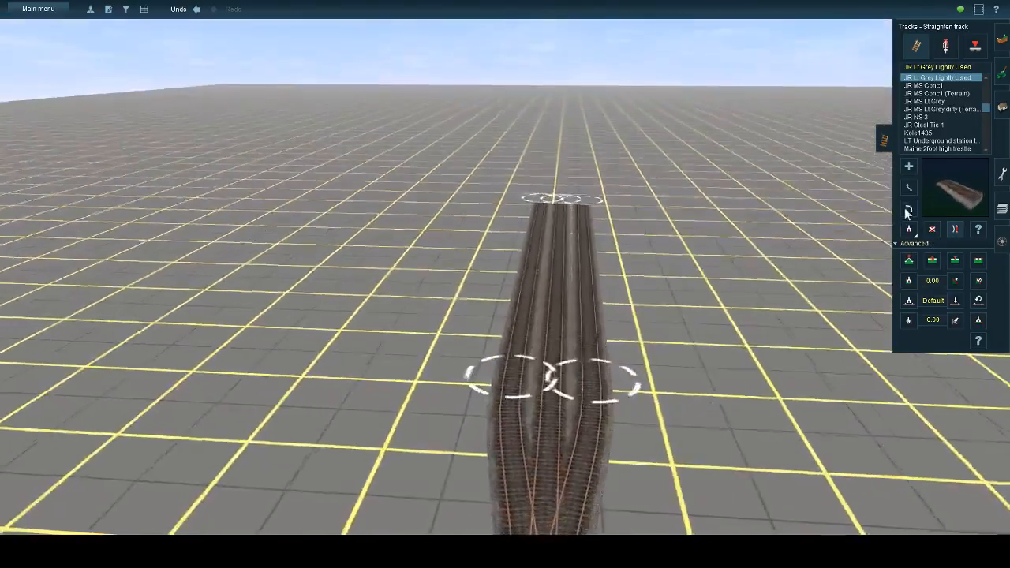
{"action": "left_click", "coordinate": [908, 187]}
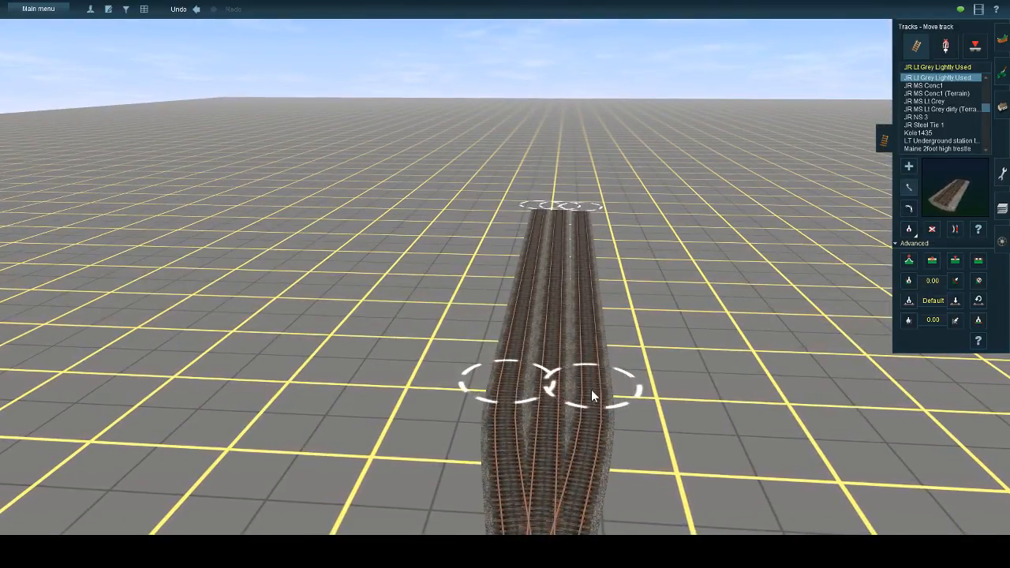
{"action": "left_click_drag", "start_coordinate": [591, 389], "coordinate": [602, 355]}
{"action": "left_click_drag", "start_coordinate": [505, 383], "coordinate": [497, 342]}
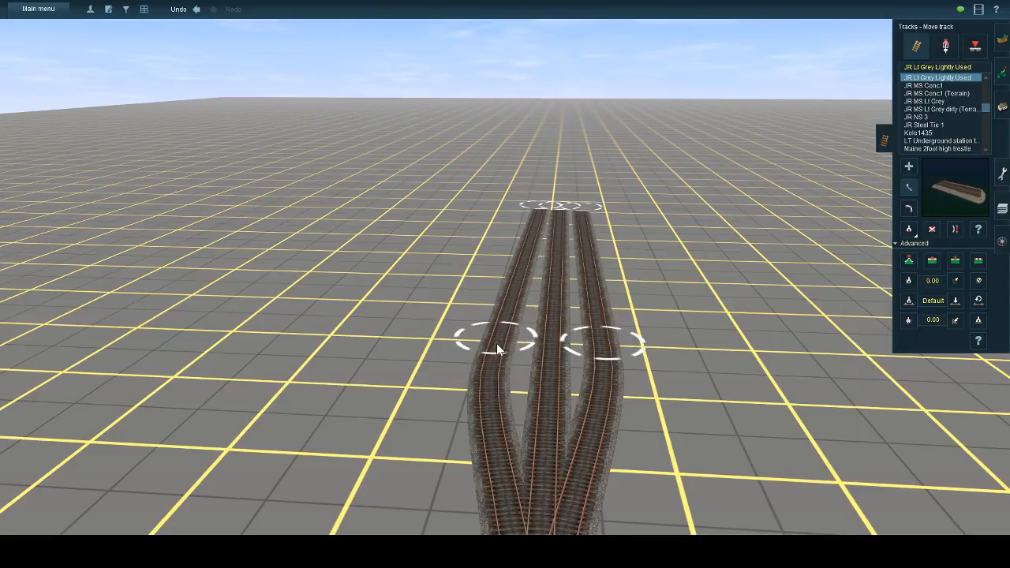
{"action": "left_click_drag", "start_coordinate": [534, 209], "coordinate": [530, 209]}
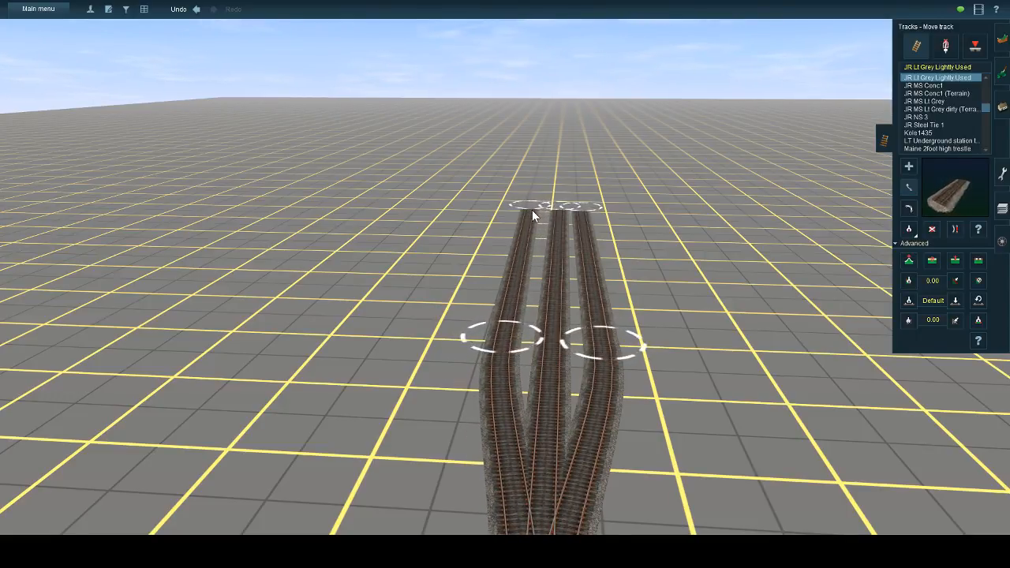
{"action": "left_click", "coordinate": [585, 212]}
{"action": "scroll", "coordinate": [592, 333], "scroll_direction": "down", "scroll_amount": 3}
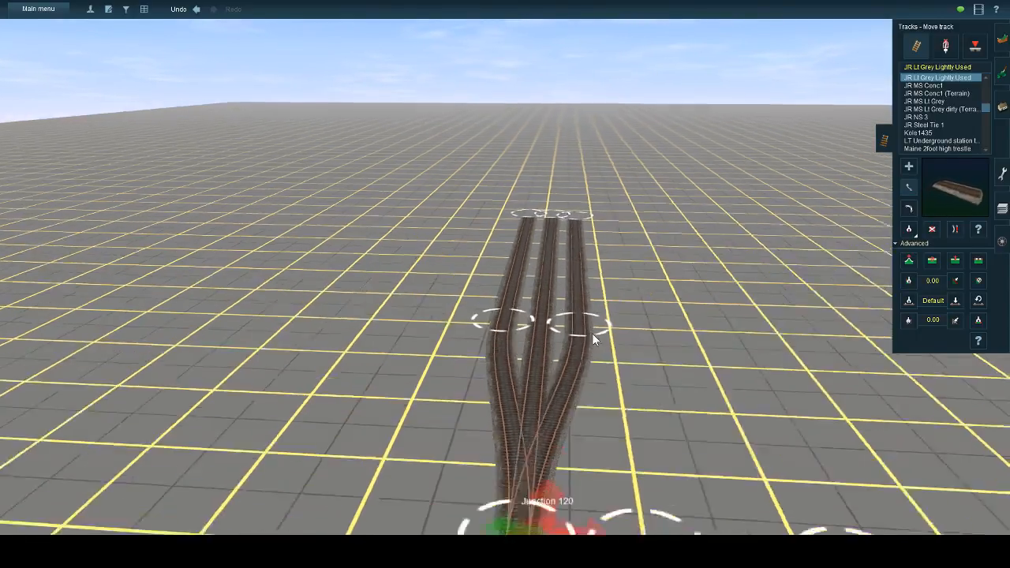
- Connect the open end of the middle track beside Junction 120 to the bend of the nearest siding
{"action": "key", "text": "Up"}
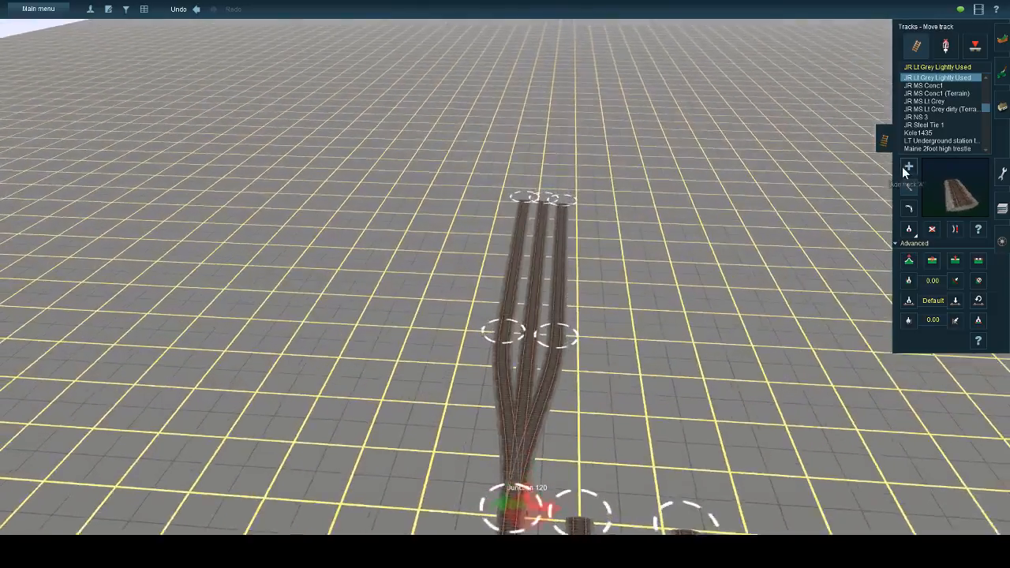
{"action": "left_click", "coordinate": [908, 167]}
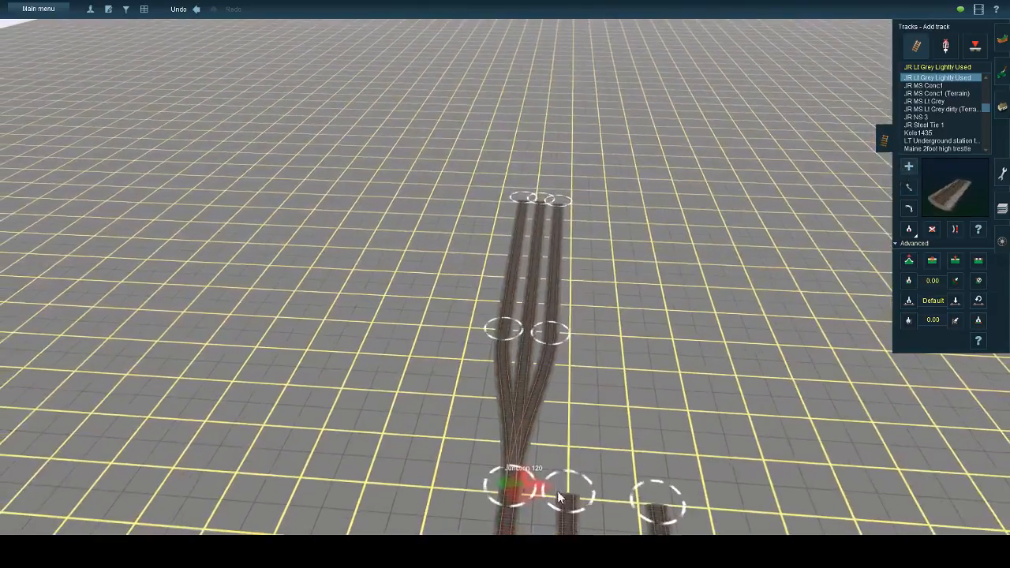
{"action": "left_click_drag", "start_coordinate": [558, 489], "coordinate": [555, 337]}
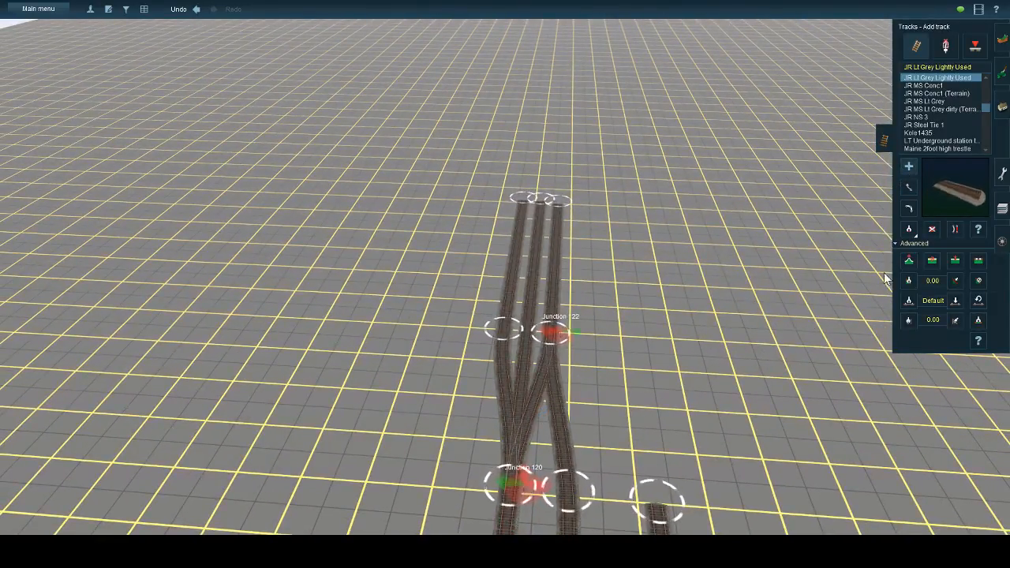
{"action": "key", "text": "Down"}
{"action": "left_click", "coordinate": [955, 230]}
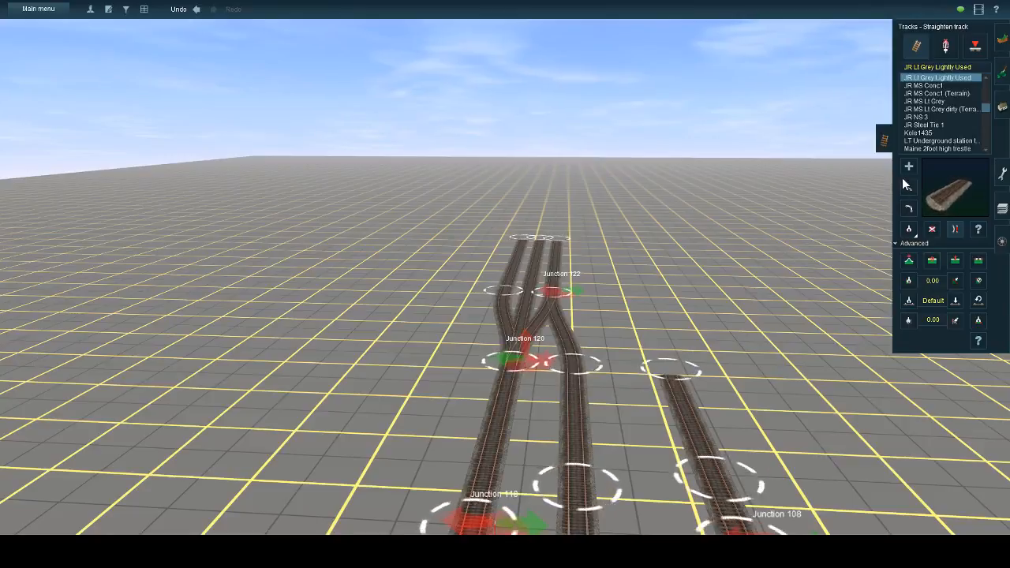
- Lay two more sidings from the middle track's end, parallel to the existing three, and straighten the outermost one's far segment
{"action": "left_click", "coordinate": [908, 166]}
{"action": "key", "text": "Up"}
{"action": "left_click", "coordinate": [575, 429]}
{"action": "left_click_drag", "start_coordinate": [575, 428], "coordinate": [570, 218]}
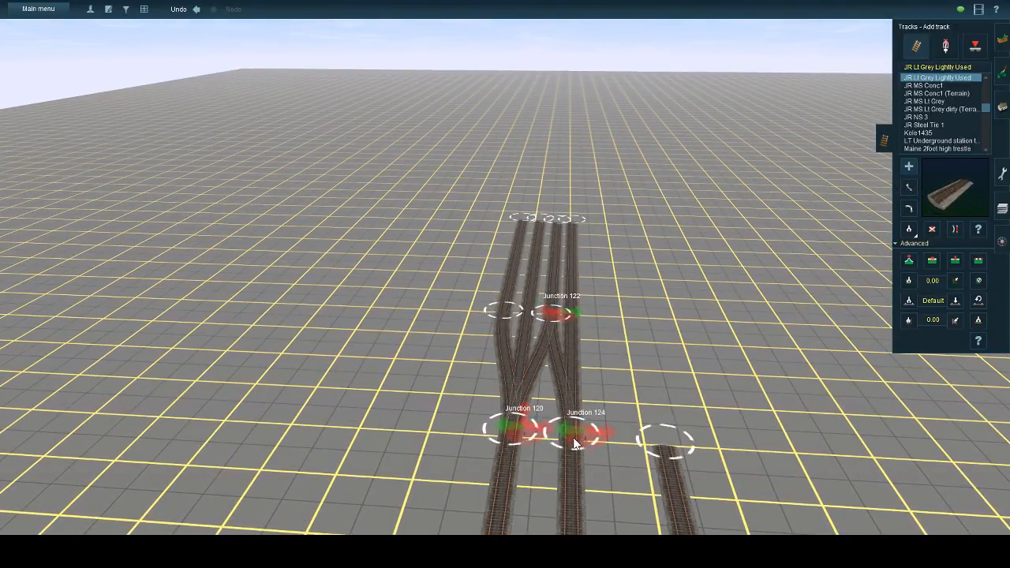
{"action": "mouse_move", "coordinate": [574, 428]}
{"action": "left_mouse_down"}
{"action": "mouse_move", "coordinate": [598, 310]}
{"action": "mouse_move", "coordinate": [586, 221]}
{"action": "left_mouse_up"}
{"action": "left_click", "coordinate": [953, 230]}
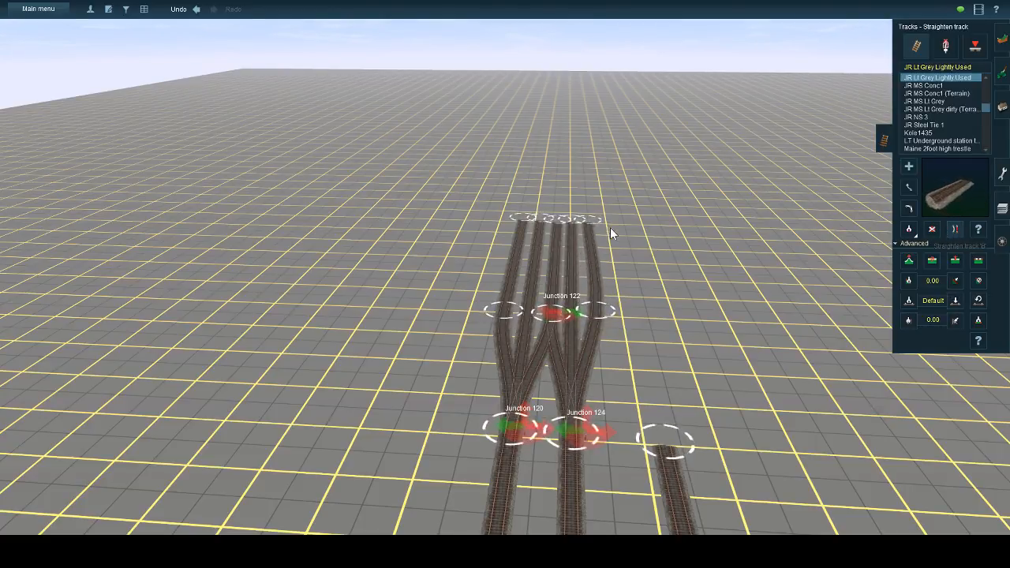
{"action": "left_click", "coordinate": [591, 221]}
- Extend the remaining outer track with a two-segment siding parallel to the others, ending level with them, and straighten it
{"action": "left_click", "coordinate": [908, 167]}
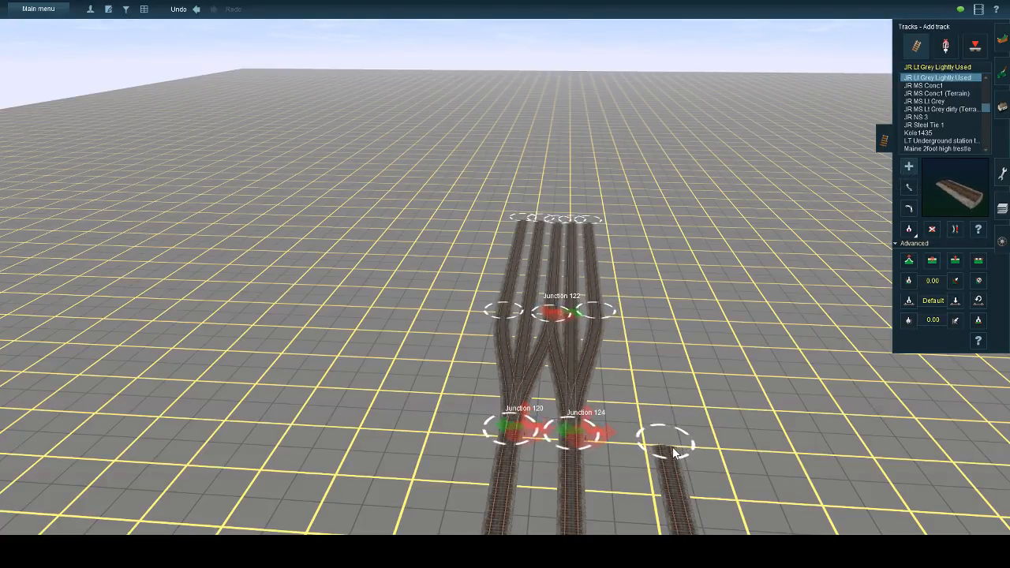
{"action": "mouse_move", "coordinate": [672, 446]}
{"action": "left_mouse_down"}
{"action": "mouse_move", "coordinate": [610, 284]}
{"action": "mouse_move", "coordinate": [613, 307]}
{"action": "mouse_move", "coordinate": [607, 209]}
{"action": "mouse_move", "coordinate": [604, 222]}
{"action": "left_mouse_up"}
{"action": "left_click", "coordinate": [953, 230]}
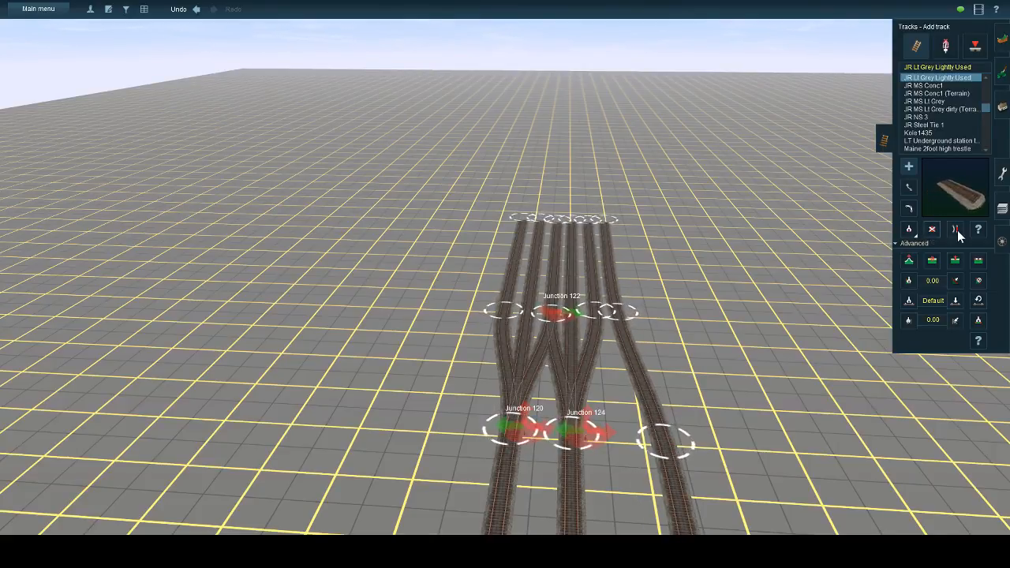
{"action": "left_click", "coordinate": [657, 444]}
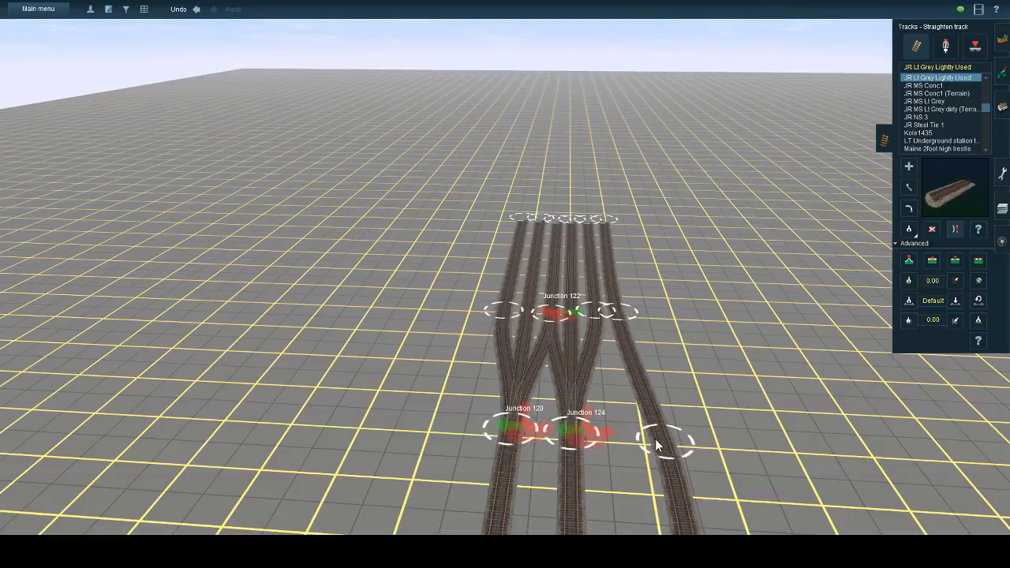
- Lay a second siding straight on from the same outer track's junction point, ending level with the other sidings
{"action": "key", "text": "Down"}
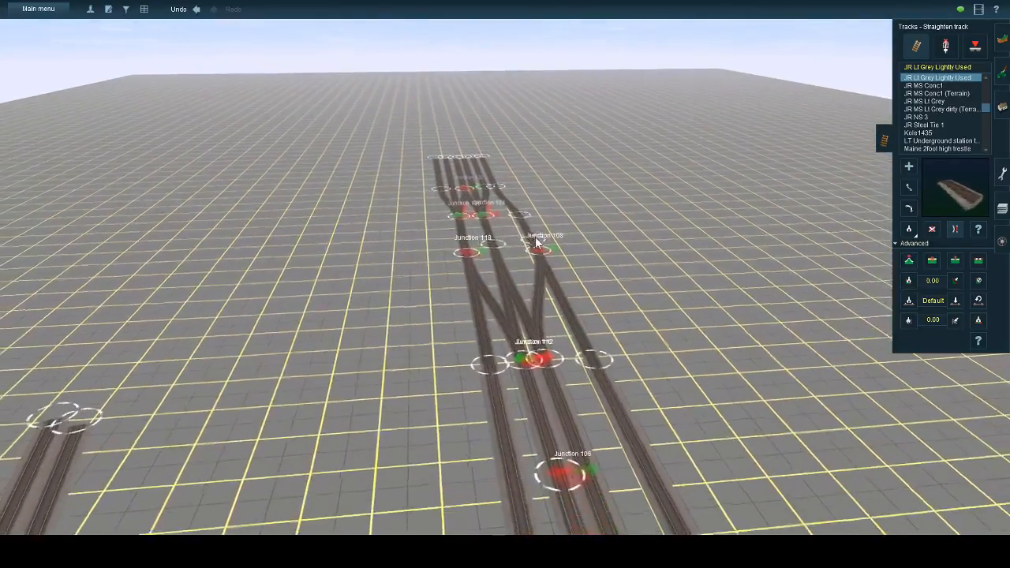
{"action": "right_click", "coordinate": [531, 235]}
{"action": "scroll", "coordinate": [512, 240], "scroll_direction": "up", "scroll_amount": 3}
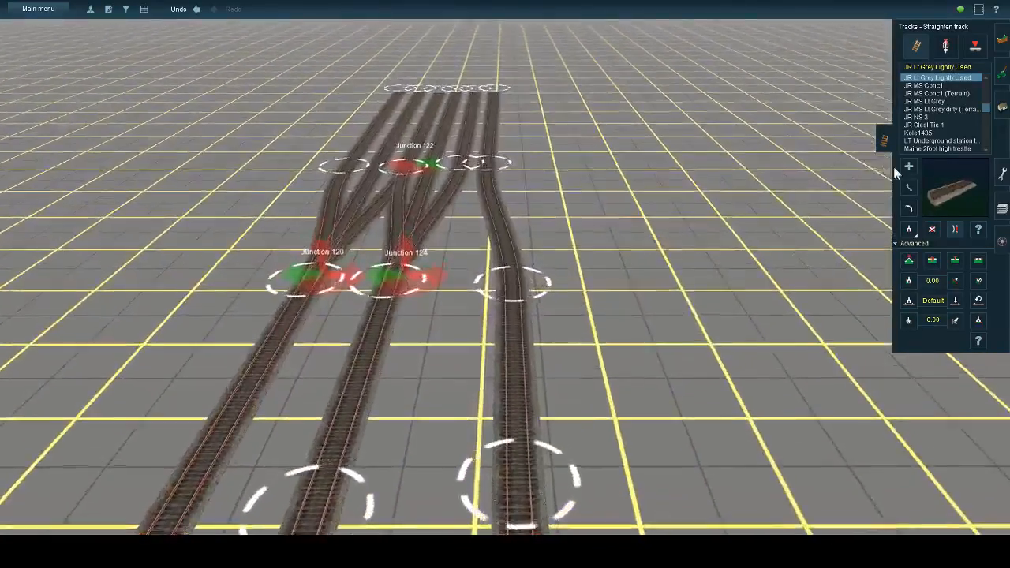
{"action": "left_click", "coordinate": [905, 168]}
{"action": "mouse_move", "coordinate": [516, 291]}
{"action": "left_mouse_down"}
{"action": "mouse_move", "coordinate": [511, 215]}
{"action": "mouse_move", "coordinate": [530, 93]}
{"action": "mouse_move", "coordinate": [510, 64]}
{"action": "left_mouse_up"}
{"action": "mouse_move", "coordinate": [512, 133]}
{"action": "left_mouse_down"}
{"action": "mouse_move", "coordinate": [519, 146]}
{"action": "mouse_move", "coordinate": [514, 63]}
{"action": "left_mouse_up"}
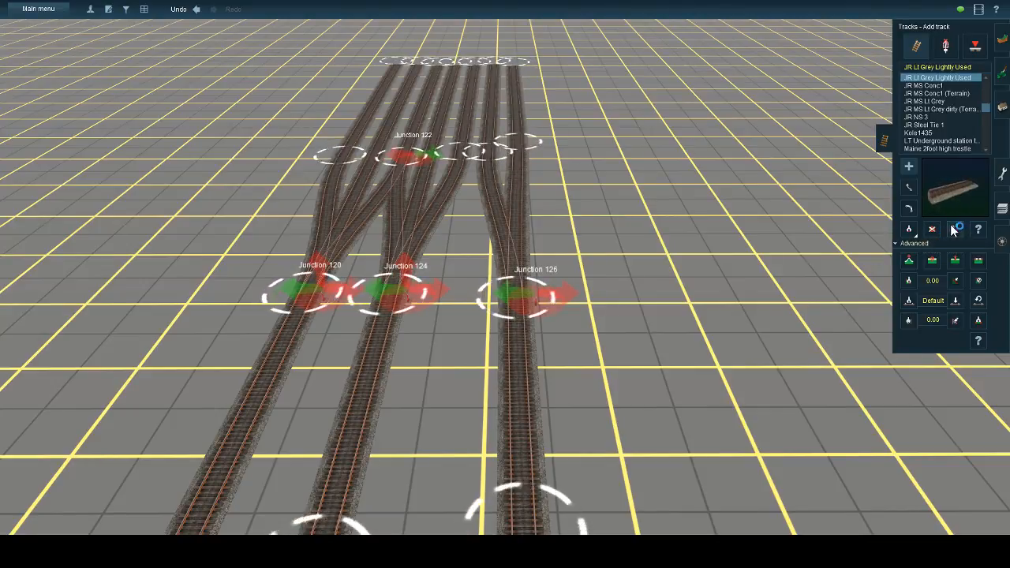
- Add a third siding branching outward from Junction 126, parallel to the others, and straighten its far segment
{"action": "left_click", "coordinate": [908, 187]}
{"action": "left_click", "coordinate": [908, 166]}
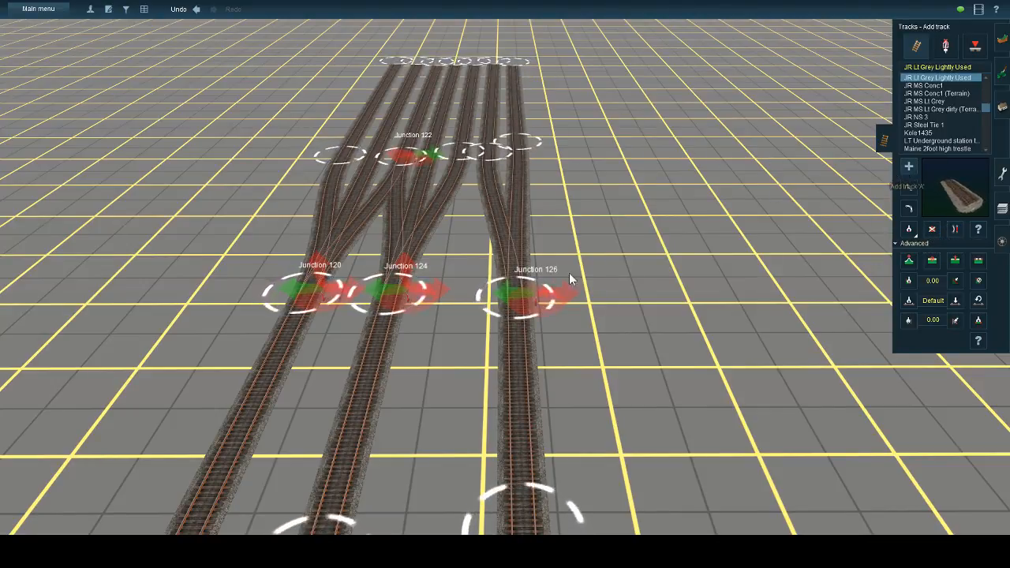
{"action": "mouse_move", "coordinate": [552, 293]}
{"action": "left_mouse_down"}
{"action": "mouse_move", "coordinate": [557, 176]}
{"action": "mouse_move", "coordinate": [532, 67]}
{"action": "left_mouse_up"}
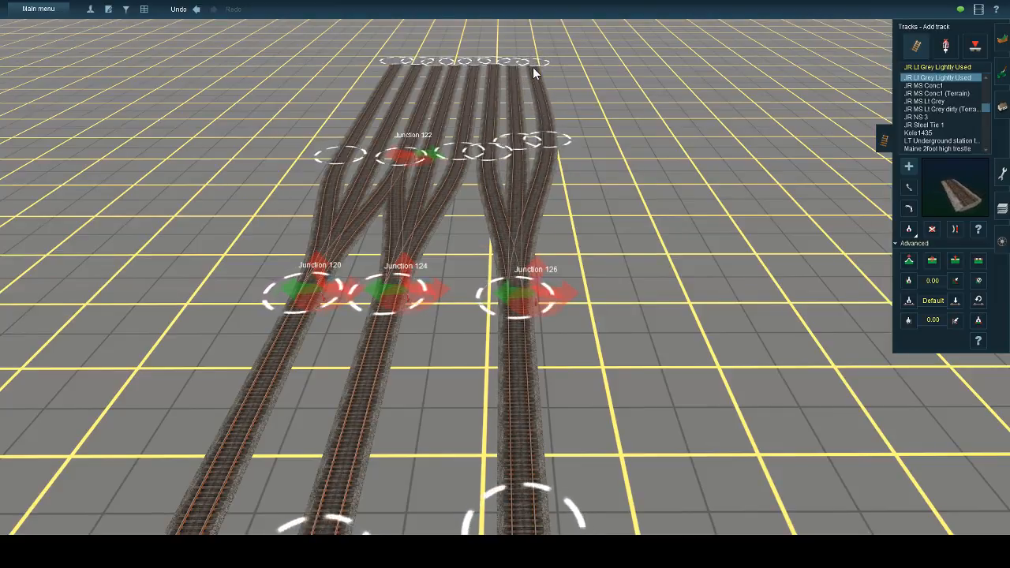
{"action": "left_click", "coordinate": [957, 227]}
{"action": "scroll", "coordinate": [558, 223], "scroll_direction": "down", "scroll_amount": 10}
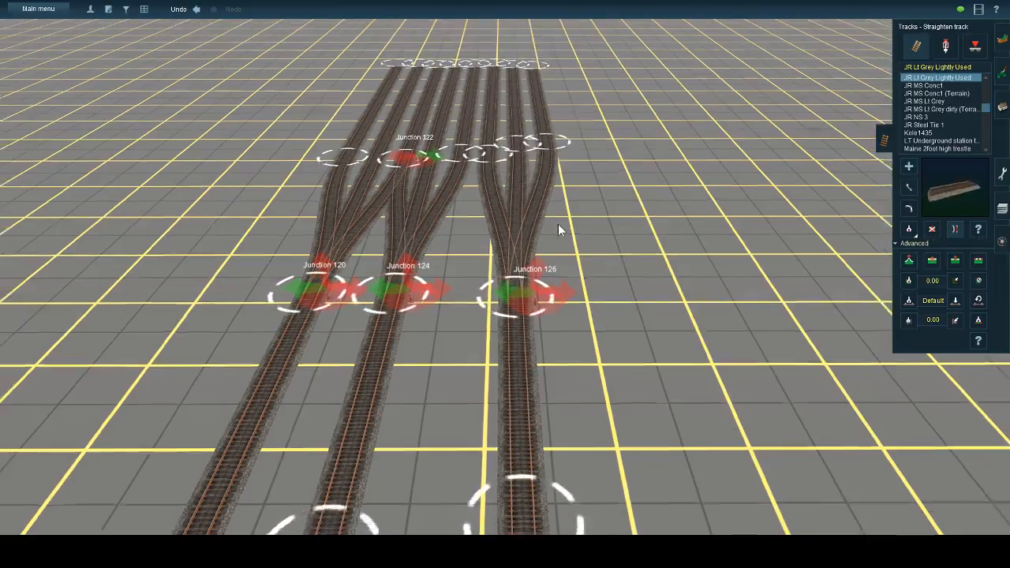
- Examine the extended yard layout from overhead and from both ends, including the sidings, the diverging branch and the unconnected parallel tracks
{"action": "key", "text": "Left"}
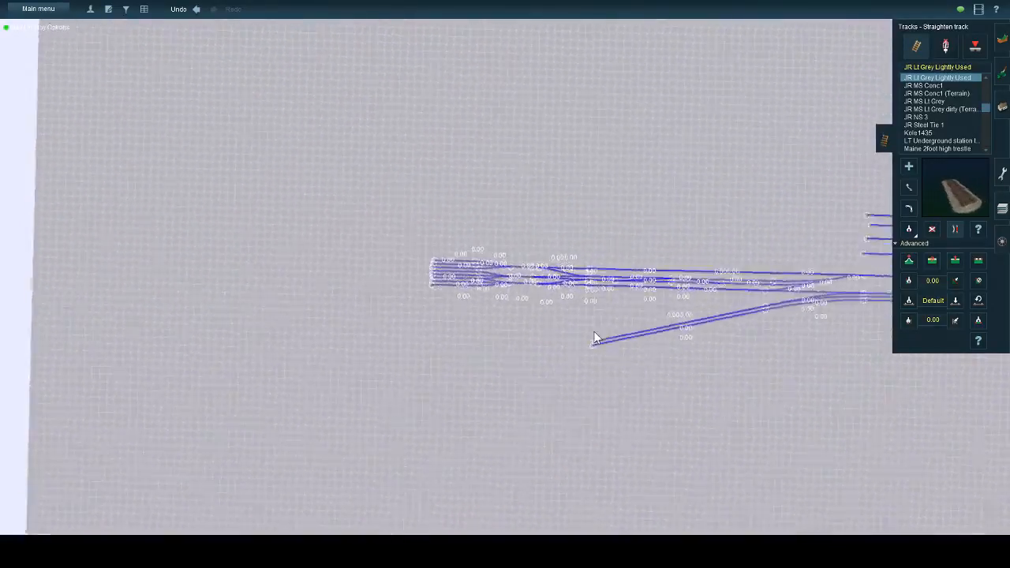
{"action": "key", "text": "Down"}
{"action": "key", "text": "Left"}
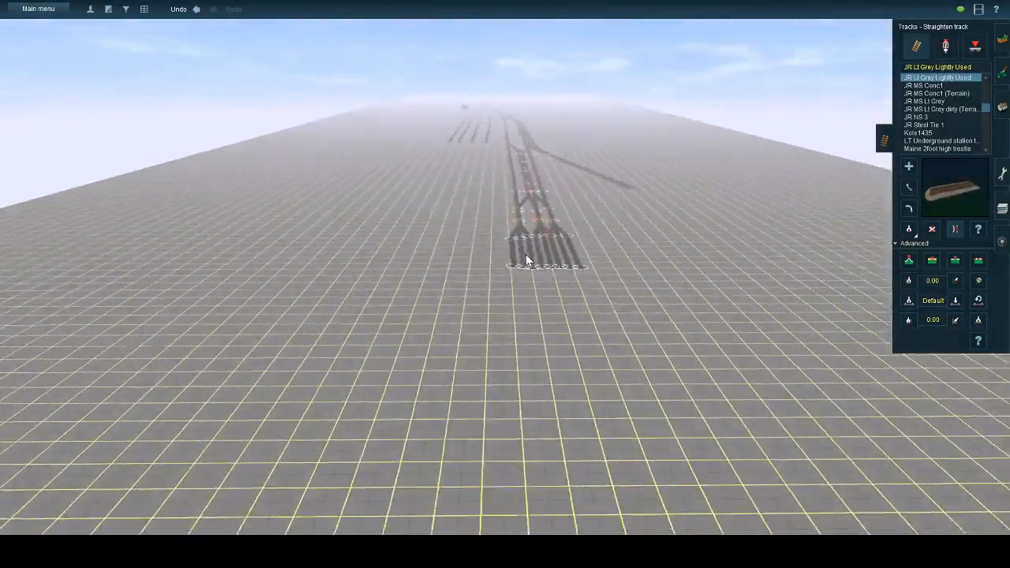
{"action": "scroll", "coordinate": [539, 243], "scroll_direction": "up", "scroll_amount": 3}
{"action": "key", "text": "Down"}
{"action": "key", "text": "Up"}
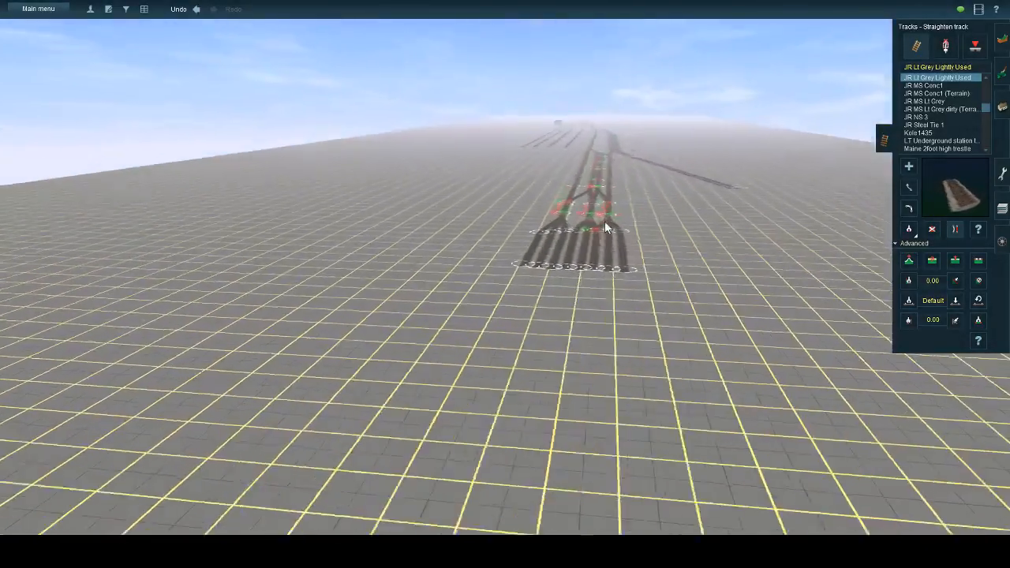
{"action": "right_click", "coordinate": [605, 222]}
{"action": "key", "text": "Right"}
{"action": "scroll", "coordinate": [576, 240], "scroll_direction": "down", "scroll_amount": 10}
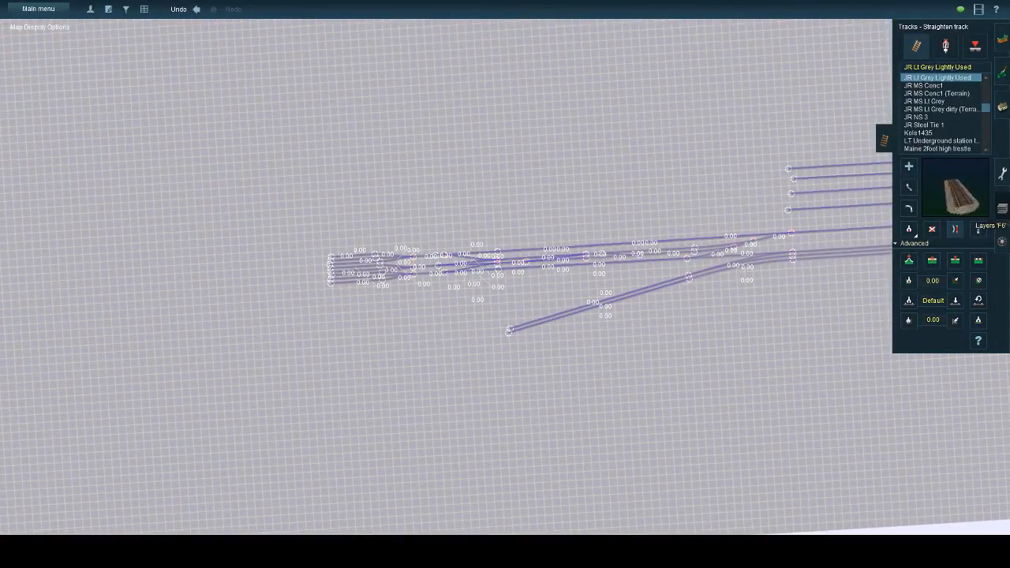
{"action": "right_click", "coordinate": [709, 256]}
{"action": "scroll", "coordinate": [548, 266], "scroll_direction": "up", "scroll_amount": 8}
{"action": "key", "text": "Right"}
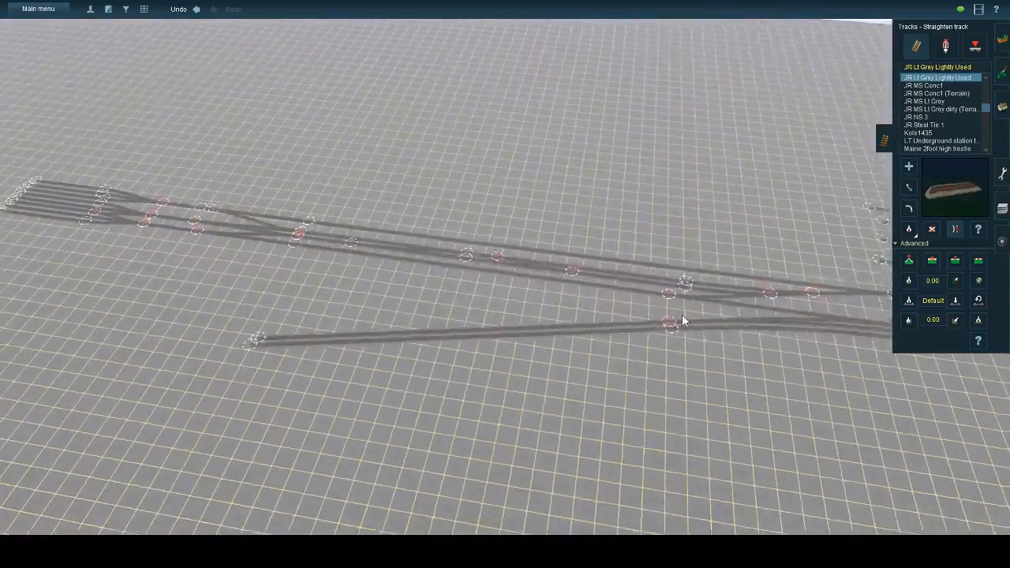
{"action": "key", "text": "Down"}
{"action": "key", "text": "Left"}
{"action": "key", "text": "Up"}
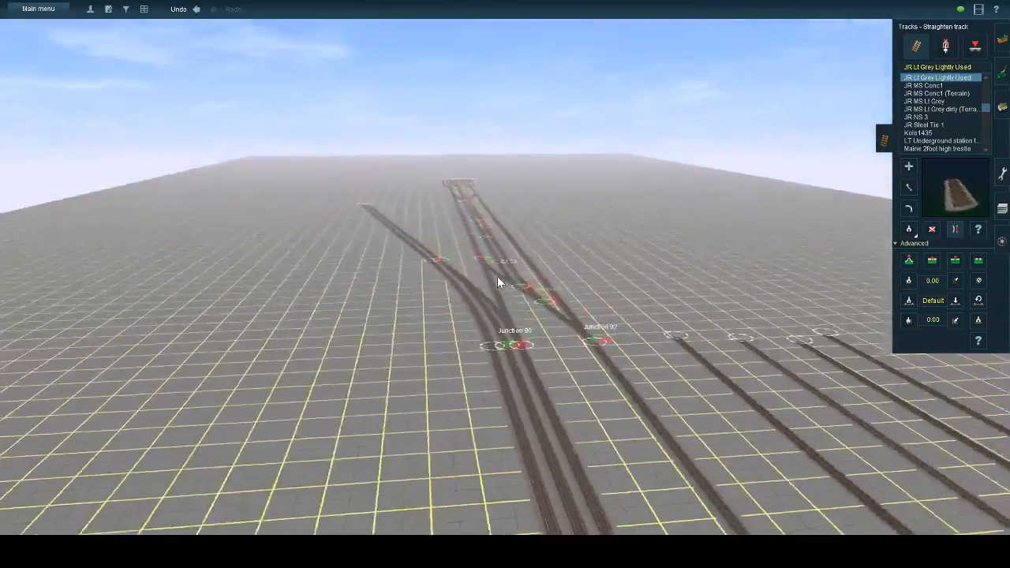
{"action": "key", "text": "Right"}
{"action": "scroll", "coordinate": [497, 276], "scroll_direction": "up", "scroll_amount": 4}
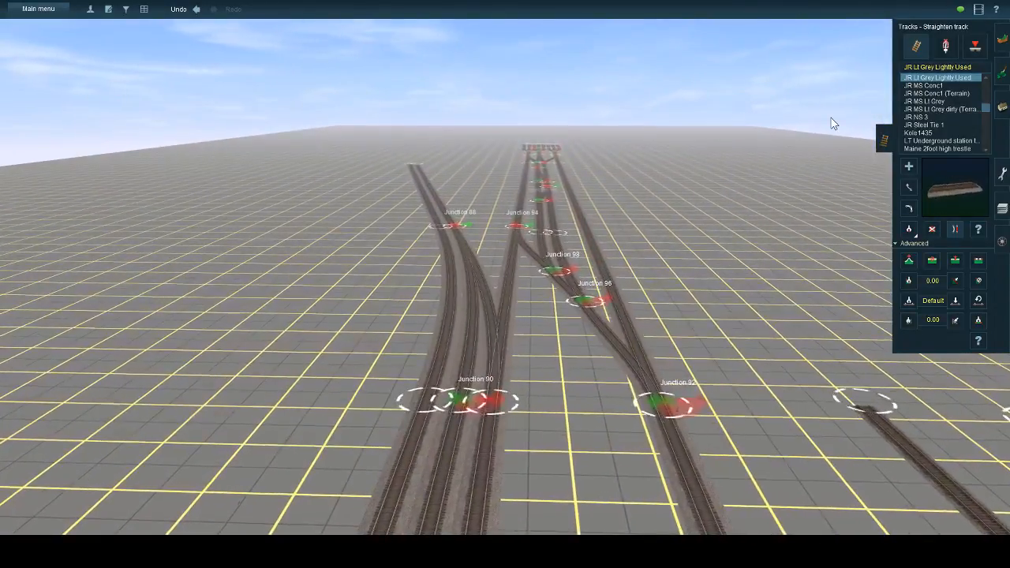